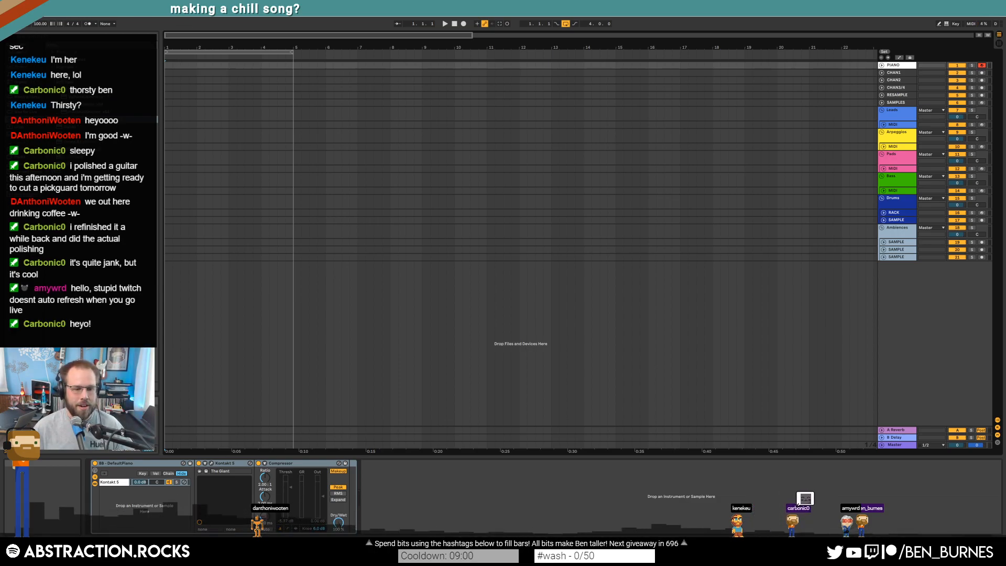
# Step: Switch to Discord, play the bitcrushed sine pluck video in the off_topic channel, return to general and minimise the window
pyautogui.click(226, 557)
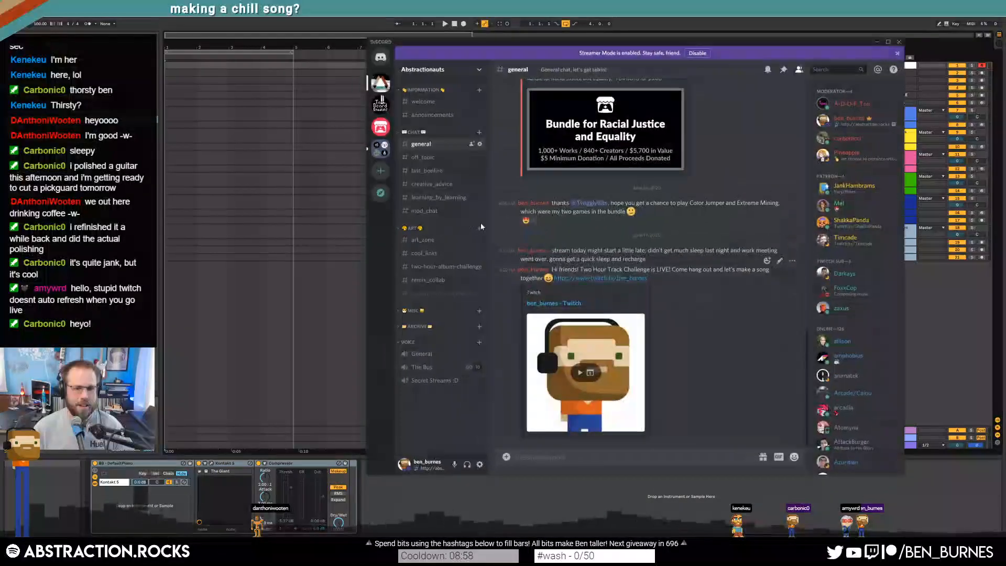
pyautogui.click(423, 157)
pyautogui.click(593, 388)
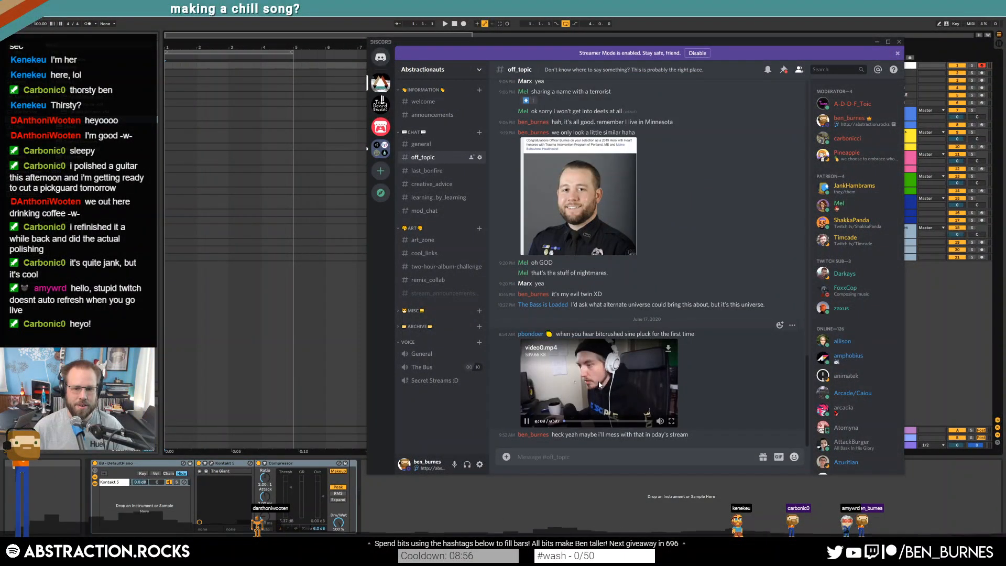
pyautogui.click(604, 421)
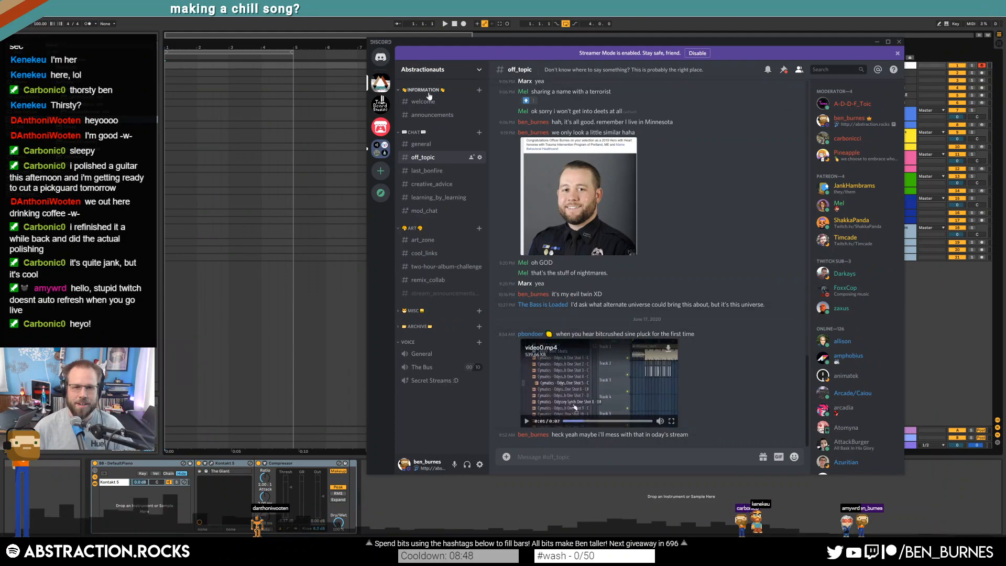
pyautogui.click(429, 146)
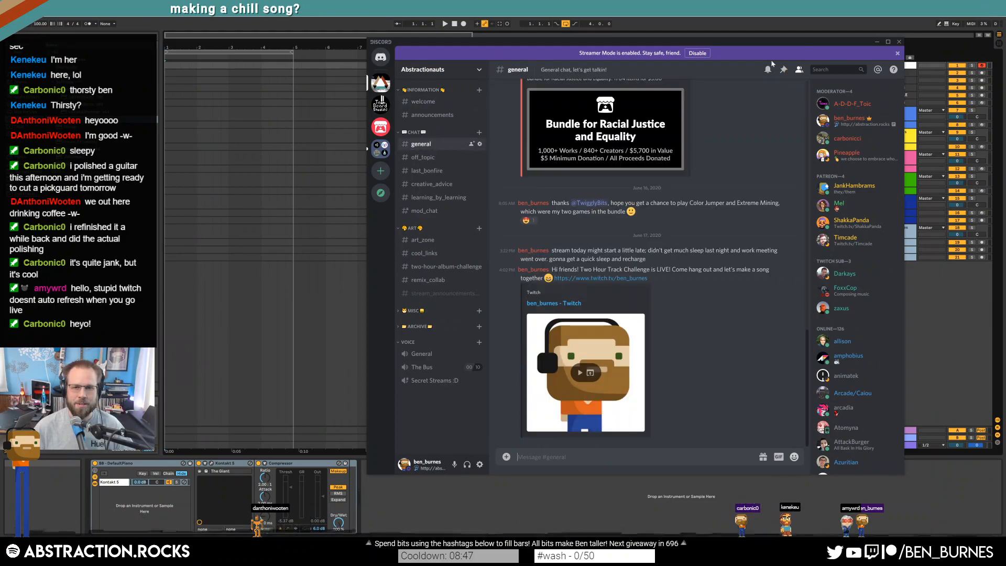
pyautogui.click(874, 43)
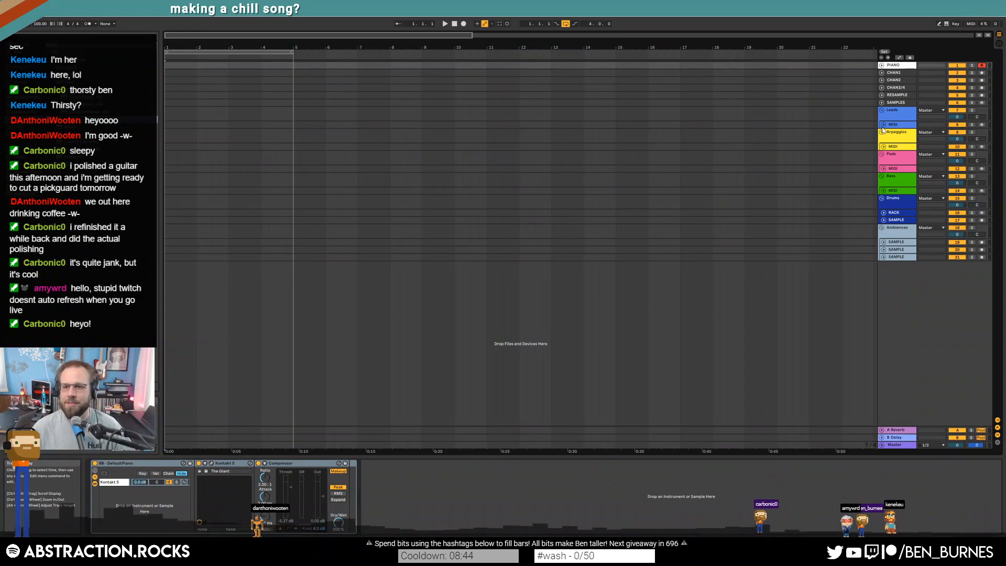
# Step: Load Operator ahead of EQ Eight on the Arpeggios group's MIDI track and raise its Spread
pyautogui.click(898, 147)
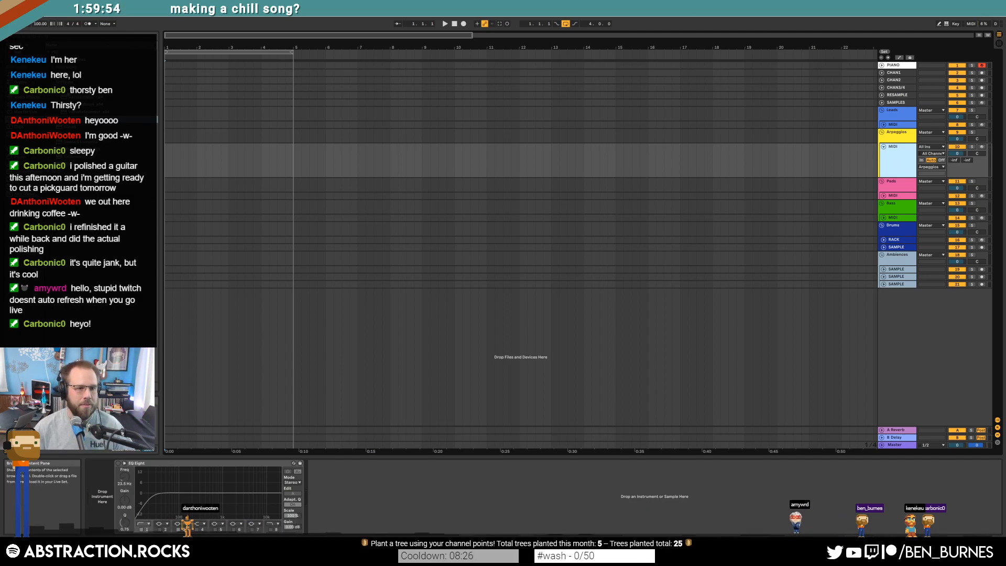
pyautogui.click(25, 89)
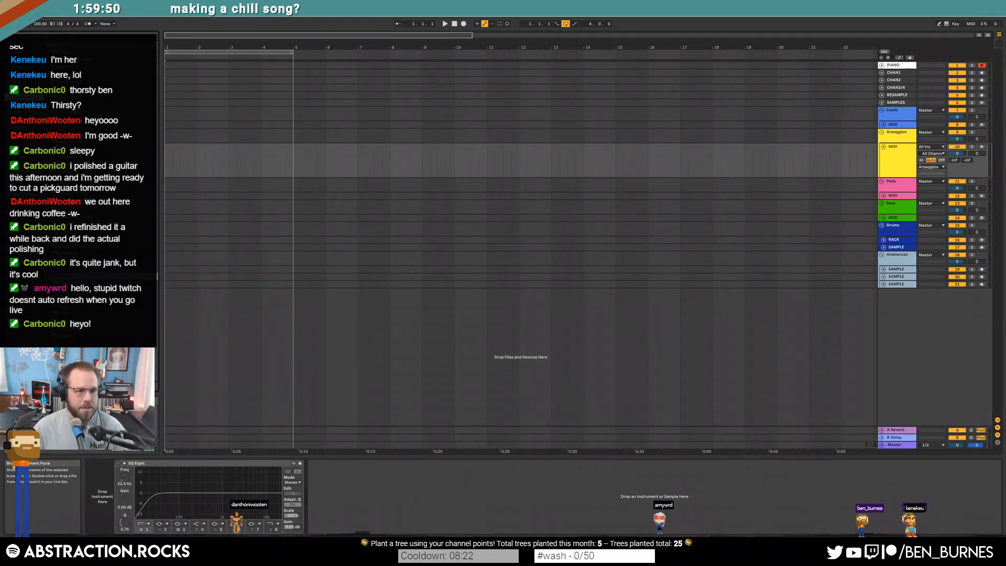
pyautogui.moveTo(60, 202); pyautogui.dragTo(96, 517)
pyautogui.click(141, 526)
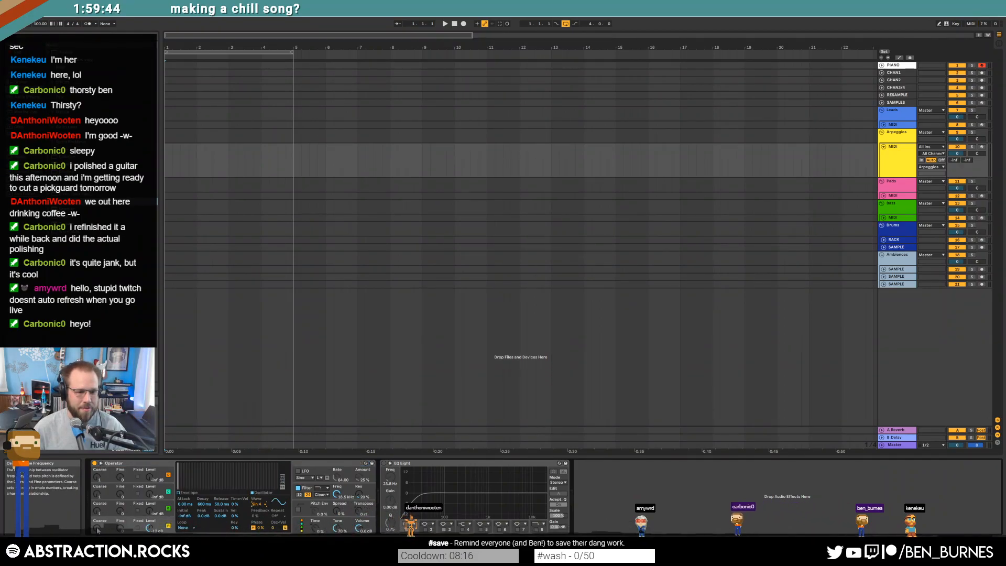
pyautogui.moveTo(337, 512); pyautogui.dragTo(338, 509)
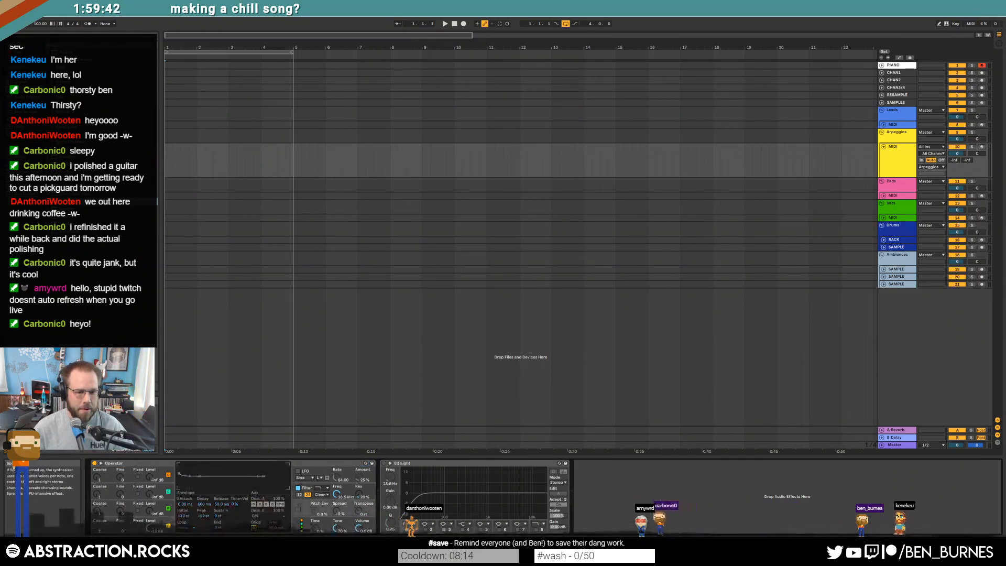
# Step: Insert the ValhallaSupermassive plug-in between Operator and EQ Eight
pyautogui.click(89, 120)
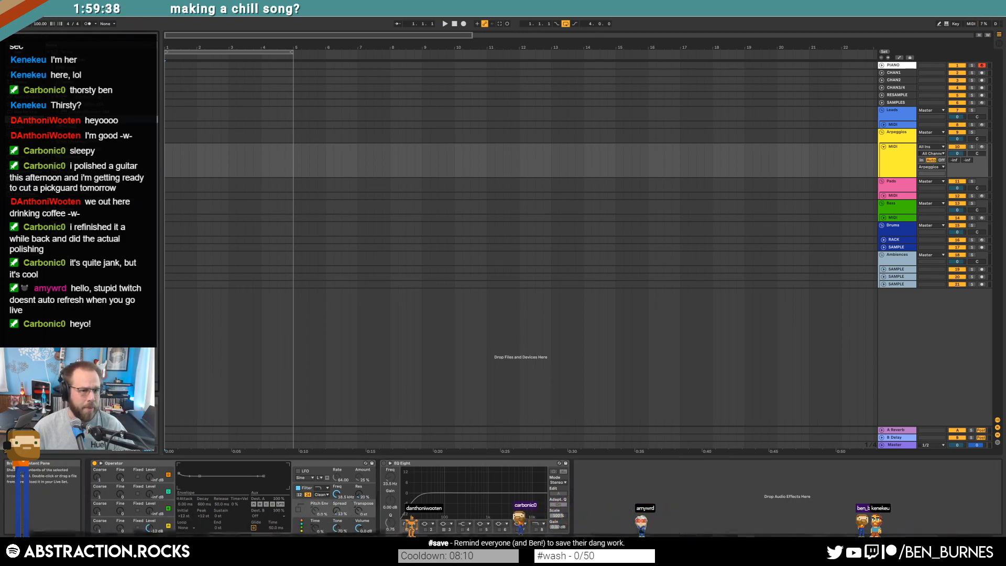
pyautogui.moveTo(105, 119); pyautogui.dragTo(380, 495)
# Step: Add Redux after ValhallaSupermassive, turn on its Bit Reduction and lower the bit depth
pyautogui.click(23, 97)
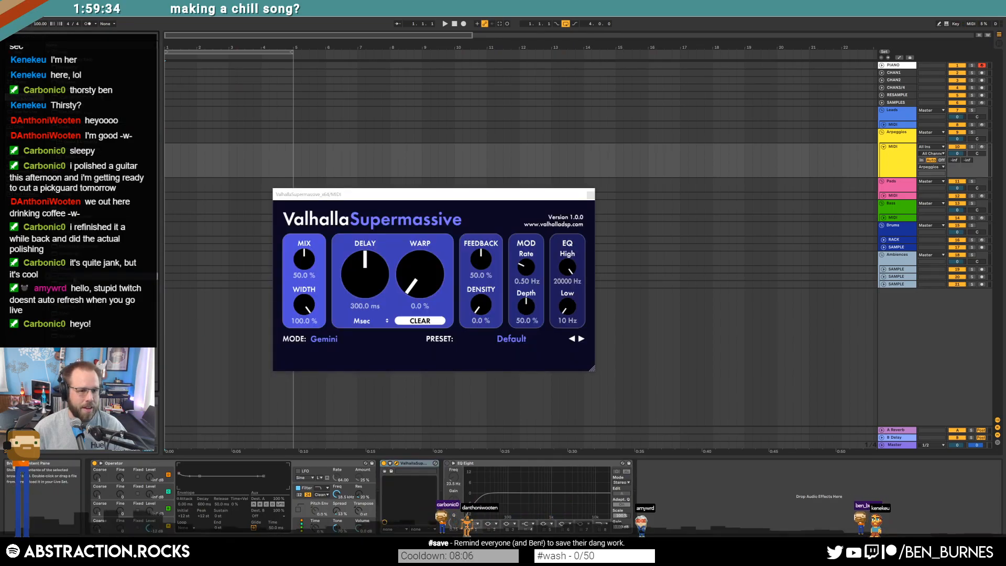
pyautogui.moveTo(280, 410); pyautogui.dragTo(485, 483)
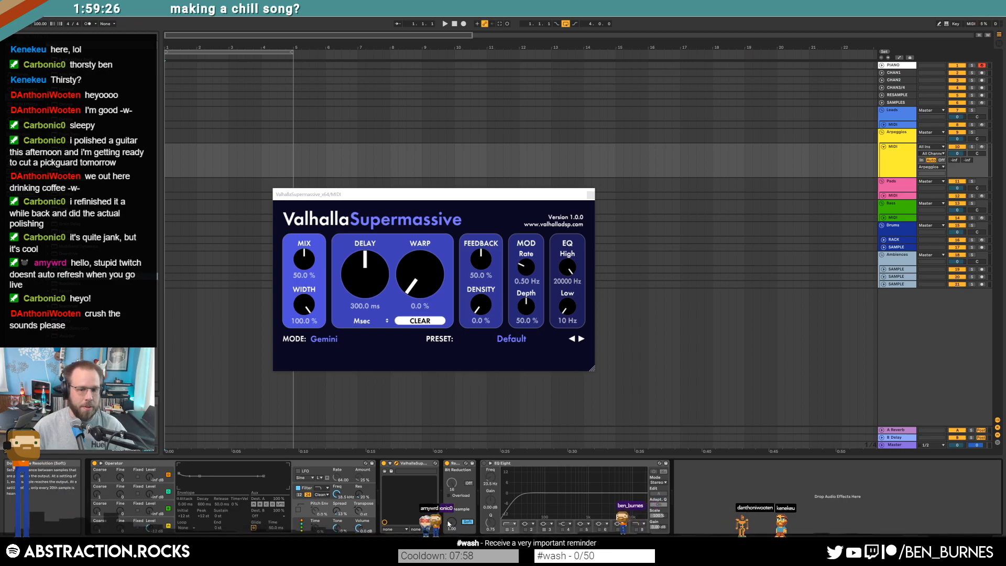
pyautogui.click(469, 483)
pyautogui.moveTo(452, 483); pyautogui.dragTo(452, 505)
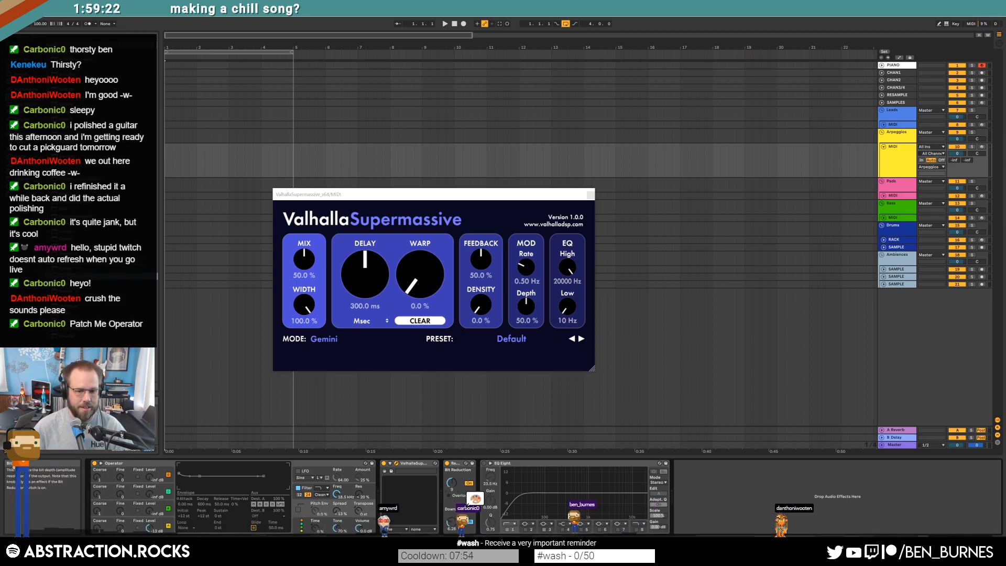
# Step: Shape the envelope of Operator's lowest-listed oscillator as a pluck with a decay of about 638 ms and minimal sustain
pyautogui.click(111, 523)
pyautogui.click(178, 493)
pyautogui.moveTo(202, 465); pyautogui.dragTo(199, 488)
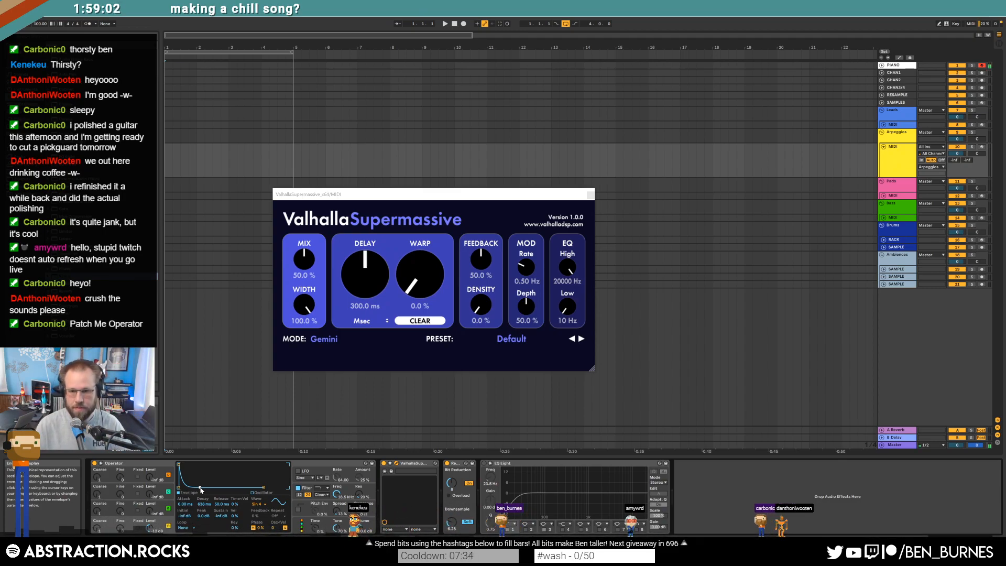
# Step: Arm the Arpeggios MIDI track for recording and set the song tempo to 80 BPM
pyautogui.click(982, 147)
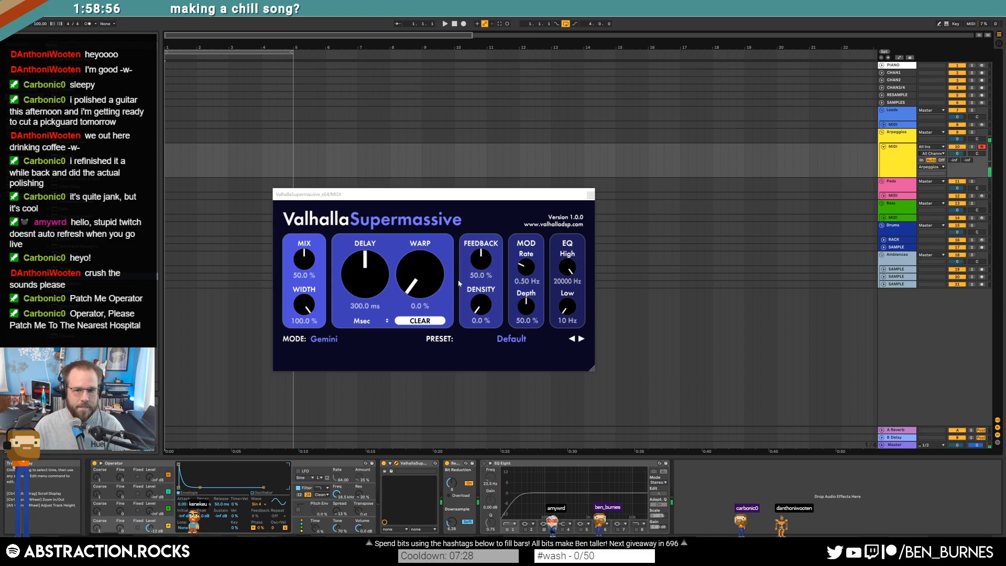
pyautogui.moveTo(474, 199); pyautogui.dragTo(497, 190)
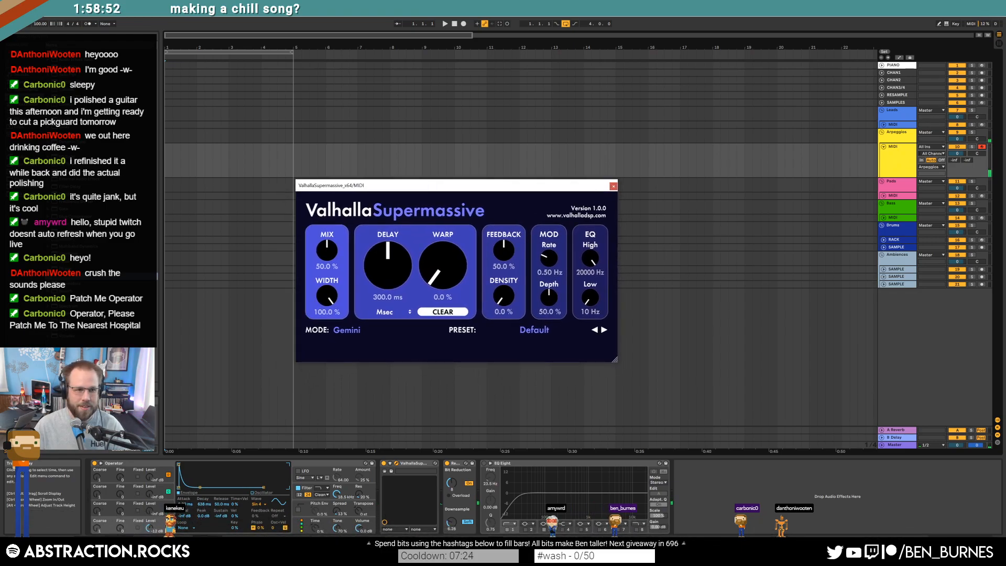
pyautogui.click(41, 34)
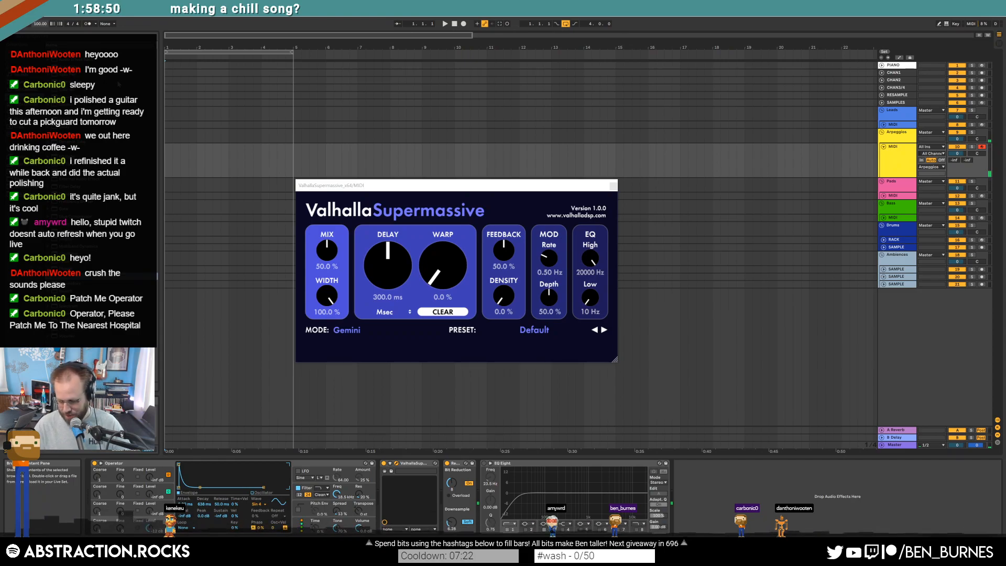
pyautogui.write('80')
pyautogui.press('Return')
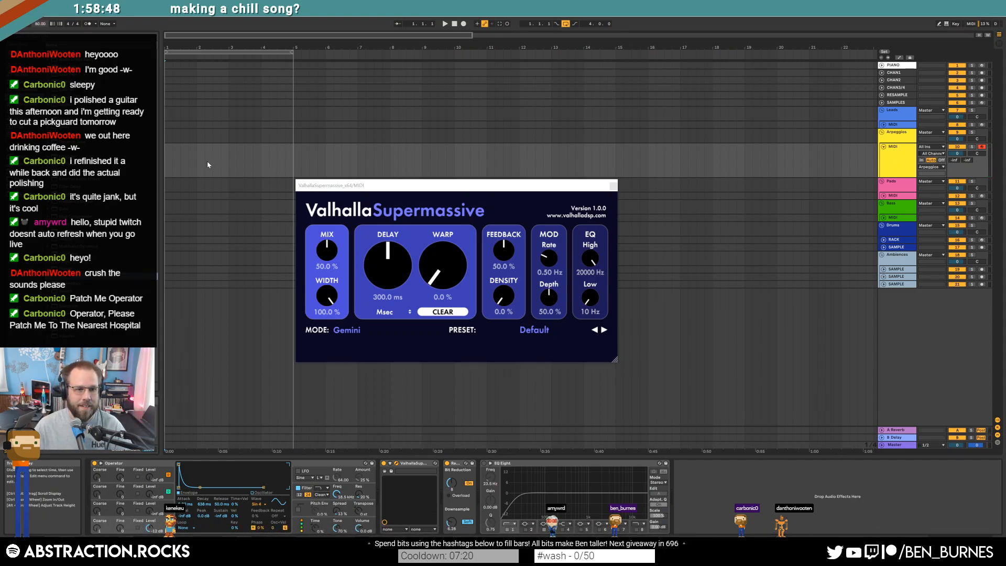
# Step: Create an empty two-bar MIDI clip at the start of the Arpeggios MIDI track and move the plug-in window clear of it
pyautogui.moveTo(226, 169); pyautogui.dragTo(153, 173)
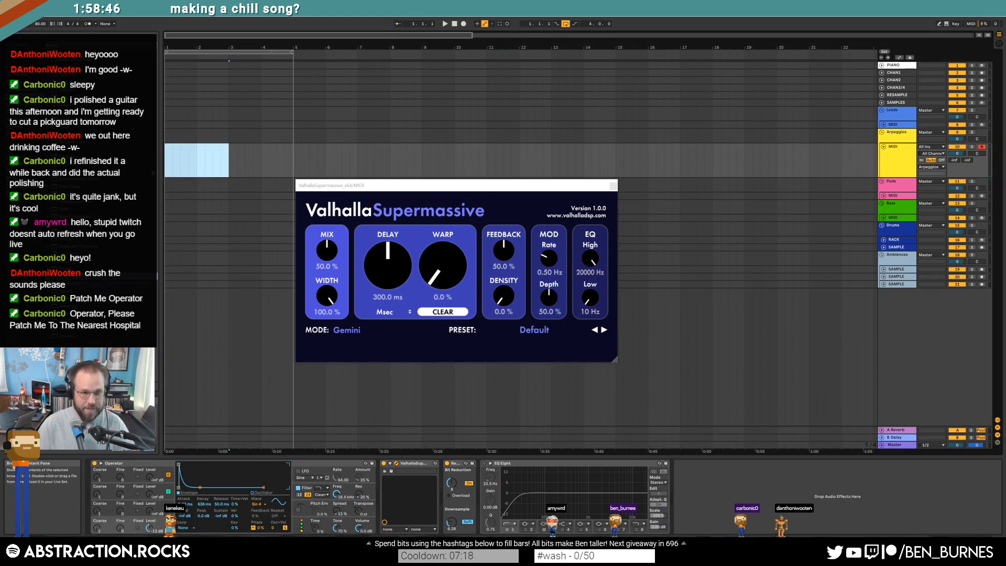
pyautogui.hotkey('ctrl', 'shift', 'm')
pyautogui.moveTo(475, 189); pyautogui.dragTo(545, 52)
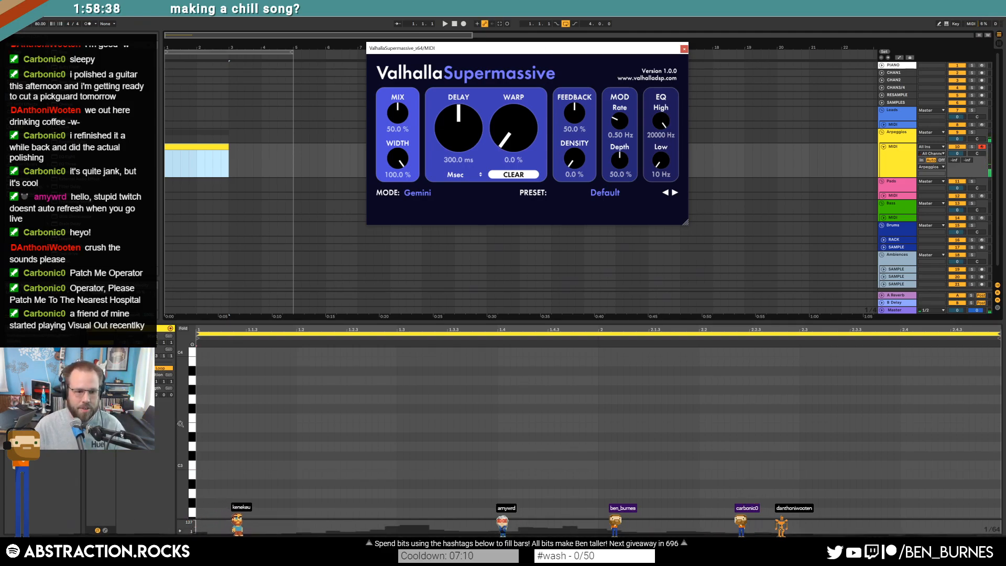
# Step: Draw the consecutive eighth notes C3, G3 and A#3 from the start of the clip and play them back
pyautogui.moveTo(182, 424); pyautogui.dragTo(176, 424)
pyautogui.doubleClick(198, 464)
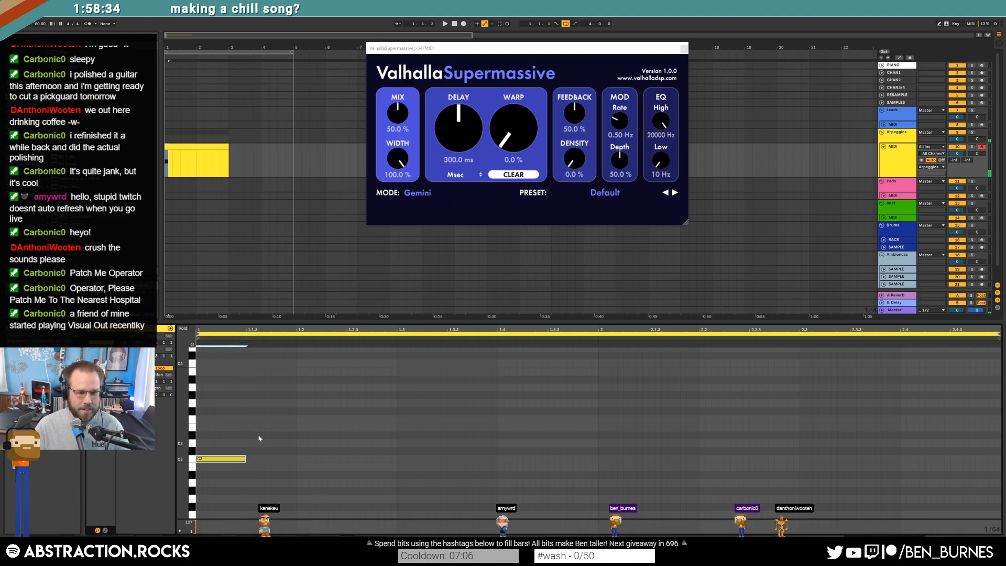
pyautogui.doubleClick(250, 404)
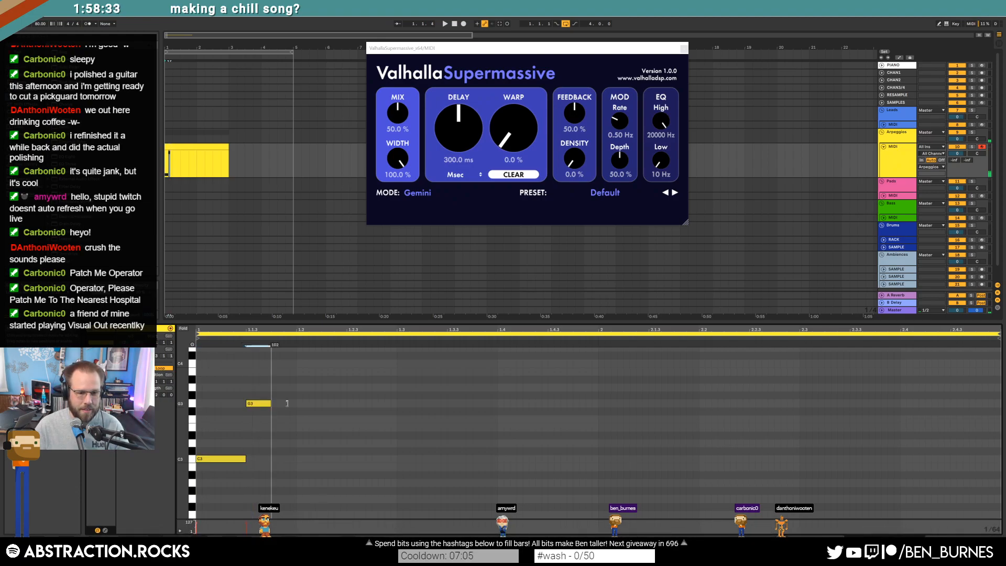
pyautogui.doubleClick(299, 379)
pyautogui.moveTo(330, 376); pyautogui.dragTo(357, 378)
pyautogui.press('space')
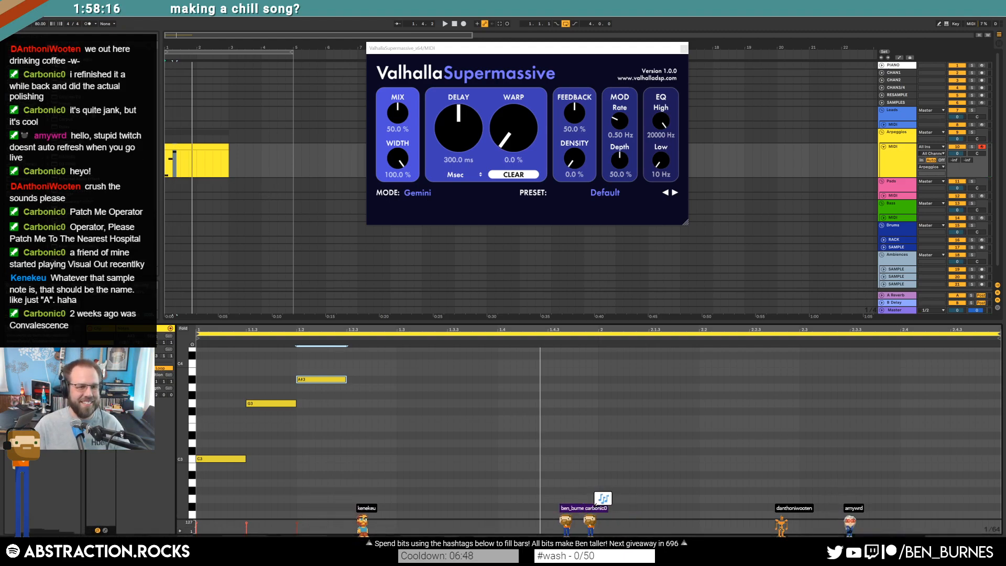
# Step: Set the song tempo to 85 BPM and play back the arpeggio clip
pyautogui.click(199, 146)
pyautogui.click(40, 23)
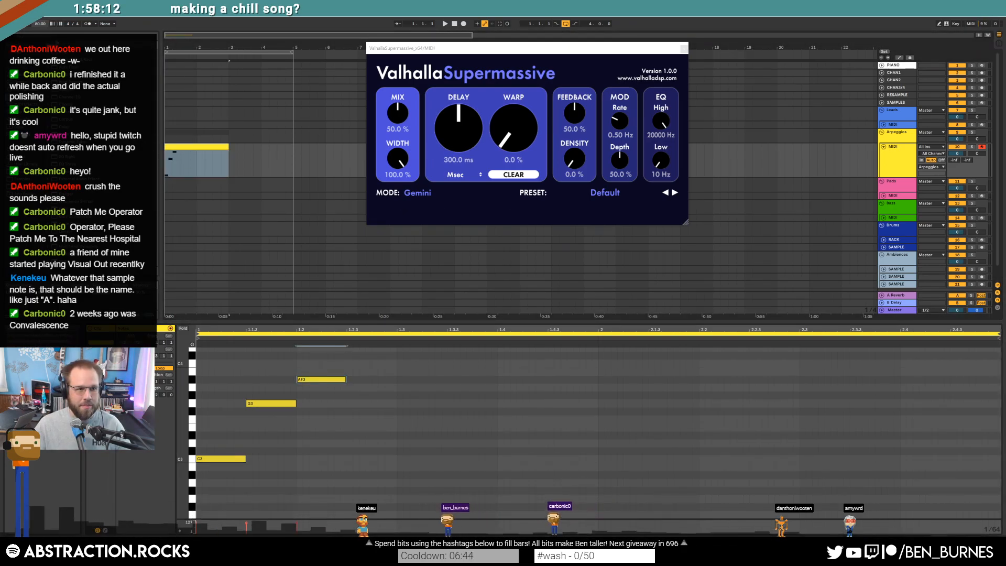
pyautogui.write('85')
pyautogui.press('Return')
pyautogui.press('space')
pyautogui.press('space')
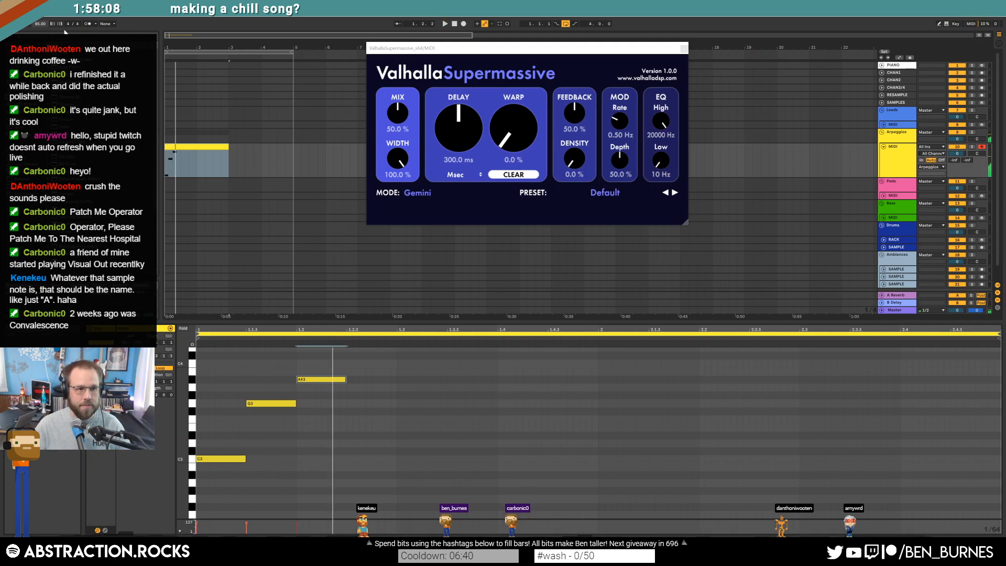
# Step: Select the first eighth note's time span in the clip to check its duration and set the tempo to 90 BPM
pyautogui.moveTo(178, 48); pyautogui.dragTo(178, 84)
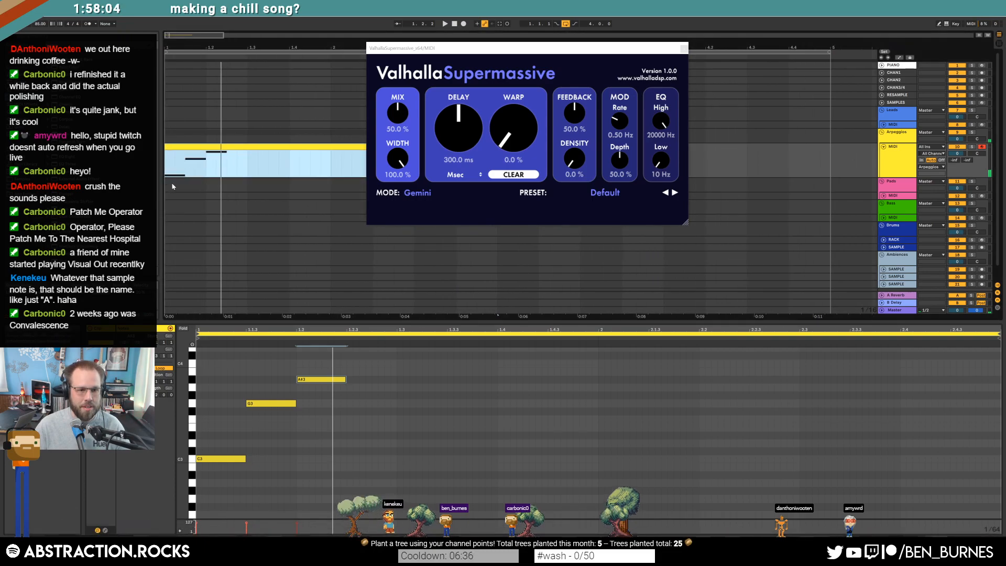
pyautogui.moveTo(178, 171); pyautogui.dragTo(157, 172)
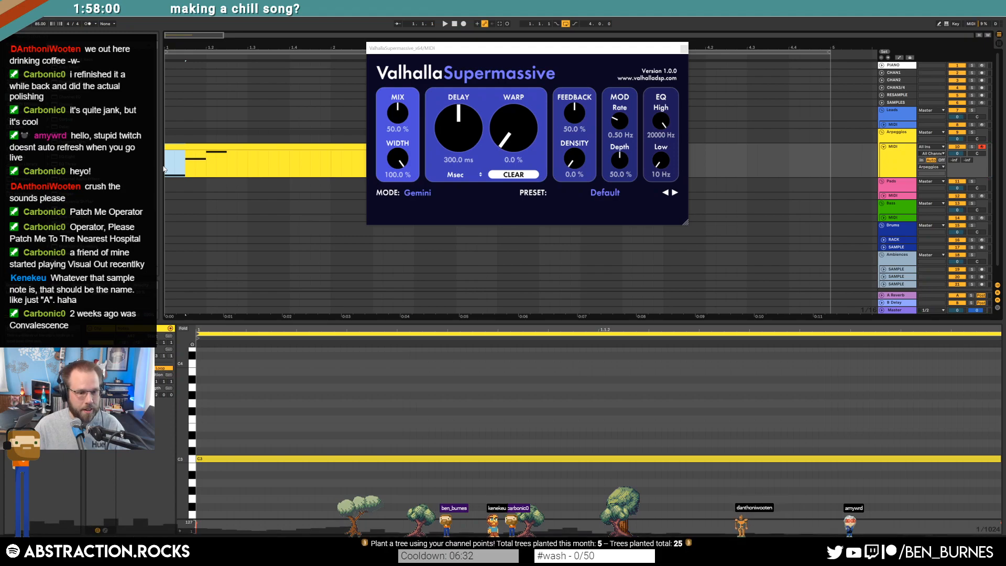
pyautogui.click(41, 24)
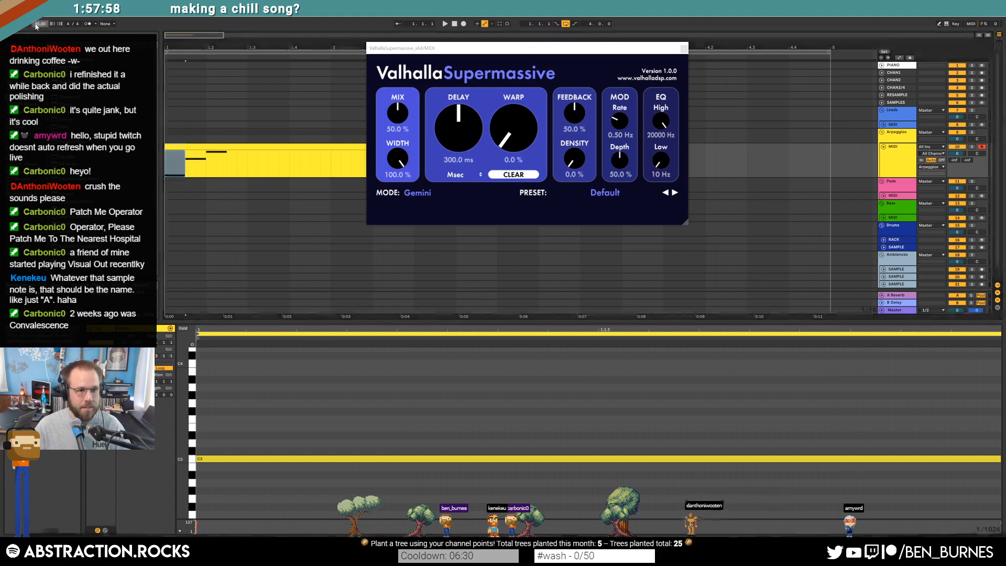
pyautogui.write('90')
pyautogui.press('Return')
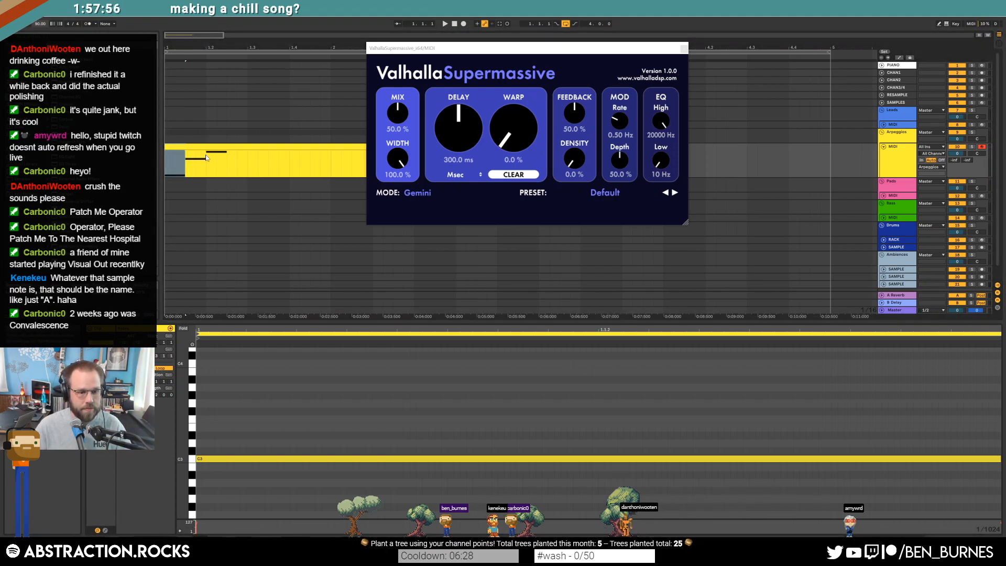
# Step: Set the song tempo to 95 BPM and check the duration of the clip's first eighth note
pyautogui.moveTo(185, 170); pyautogui.dragTo(165, 173)
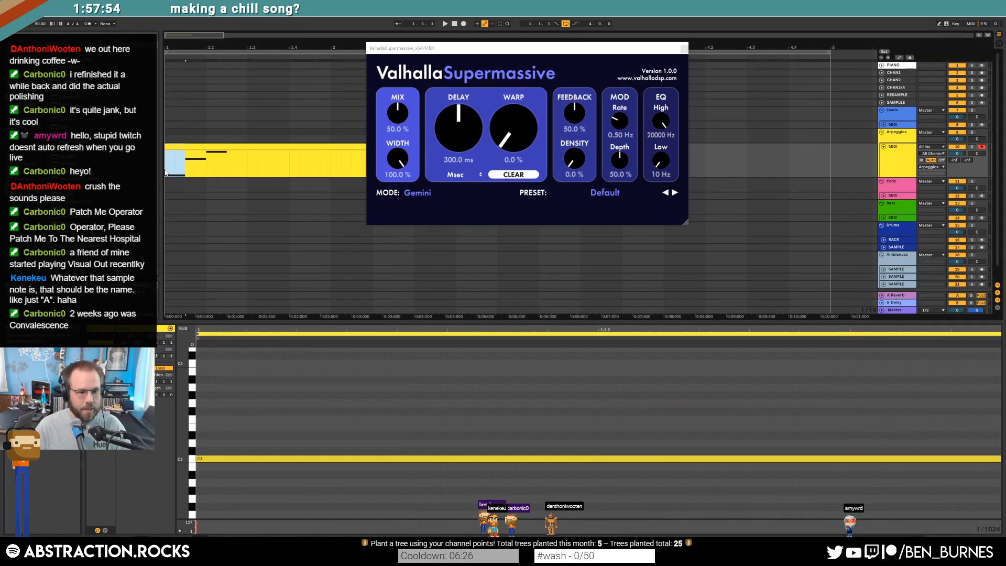
pyautogui.click(41, 24)
pyautogui.write('95')
pyautogui.click(185, 173)
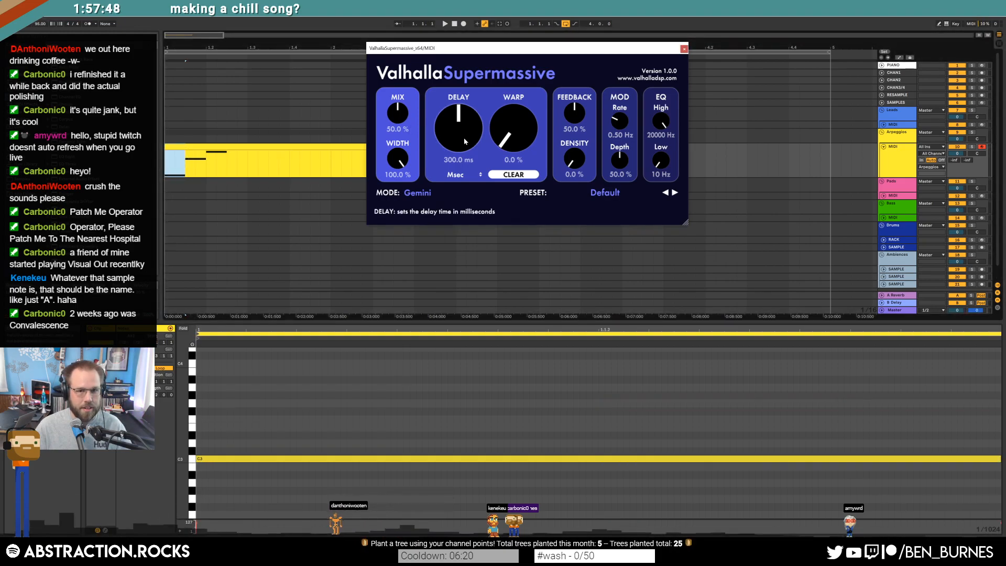
# Step: Set ValhallaSupermassive's delay time to 316 ms and play back the clip
pyautogui.click(459, 160)
pyautogui.write('316')
pyautogui.press('Return')
pyautogui.press('space')
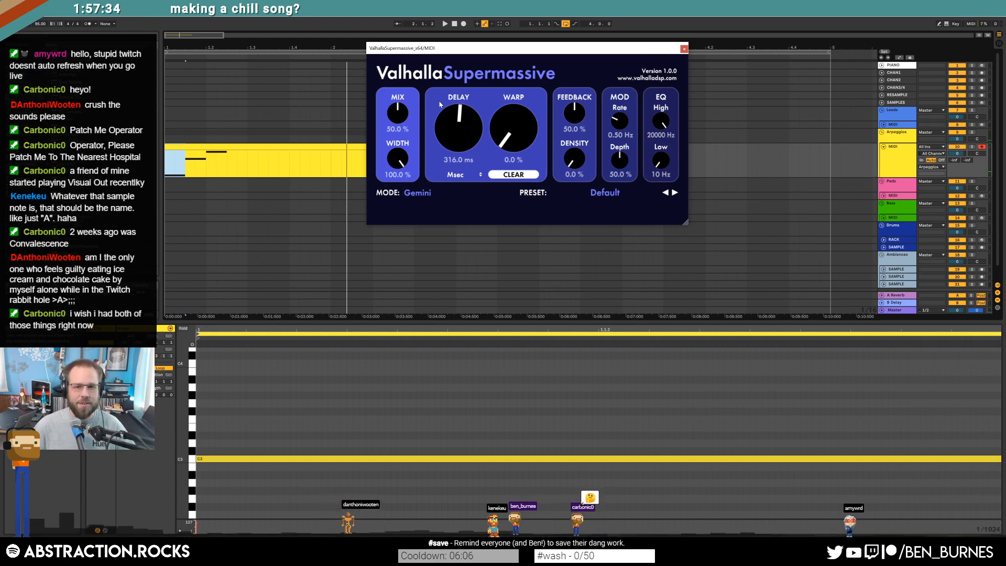
# Step: Set ValhallaSupermassive's Warp to 6.4%, Feedback 58.8%, Density 19.2%, Mod Rate 0.70 Hz, Depth 55.6%, low EQ 890 Hz and Mix 30.8%
pyautogui.click(477, 176)
pyautogui.click(502, 176)
pyautogui.moveTo(575, 113); pyautogui.dragTo(618, 120)
pyautogui.moveTo(620, 162); pyautogui.dragTo(620, 155)
pyautogui.moveTo(664, 124); pyautogui.dragTo(667, 148)
pyautogui.moveTo(573, 160)
pyautogui.mouseDown()
pyautogui.moveTo(568, 135)
pyautogui.moveTo(573, 166)
pyautogui.mouseUp()
pyautogui.moveTo(661, 161); pyautogui.dragTo(663, 106)
pyautogui.moveTo(394, 117); pyautogui.dragTo(394, 142)
pyautogui.moveTo(567, 119); pyautogui.dragTo(567, 98)
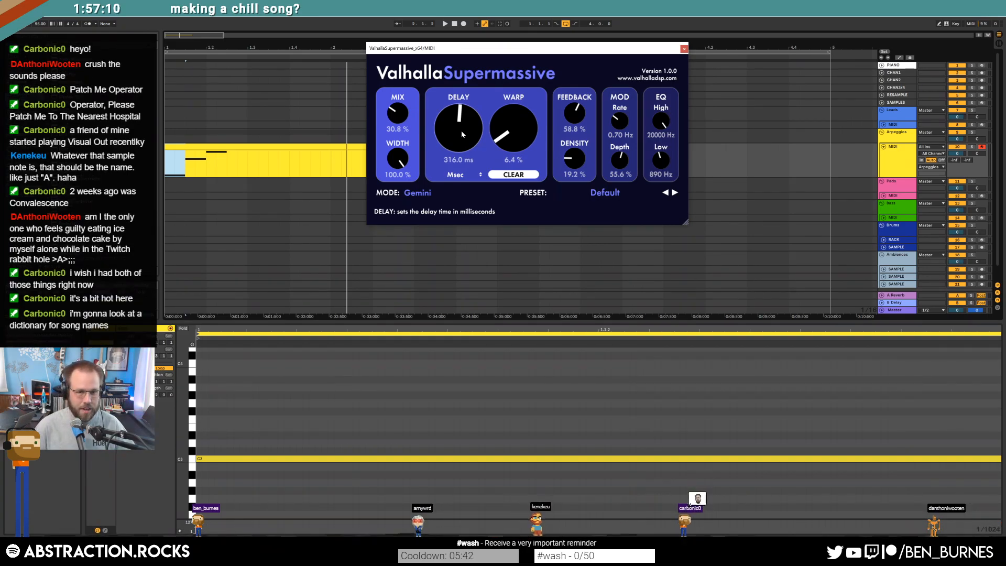
# Step: Set ValhallaSupermassive's delay time to 632 ms and listen to the clip
pyautogui.click(464, 160)
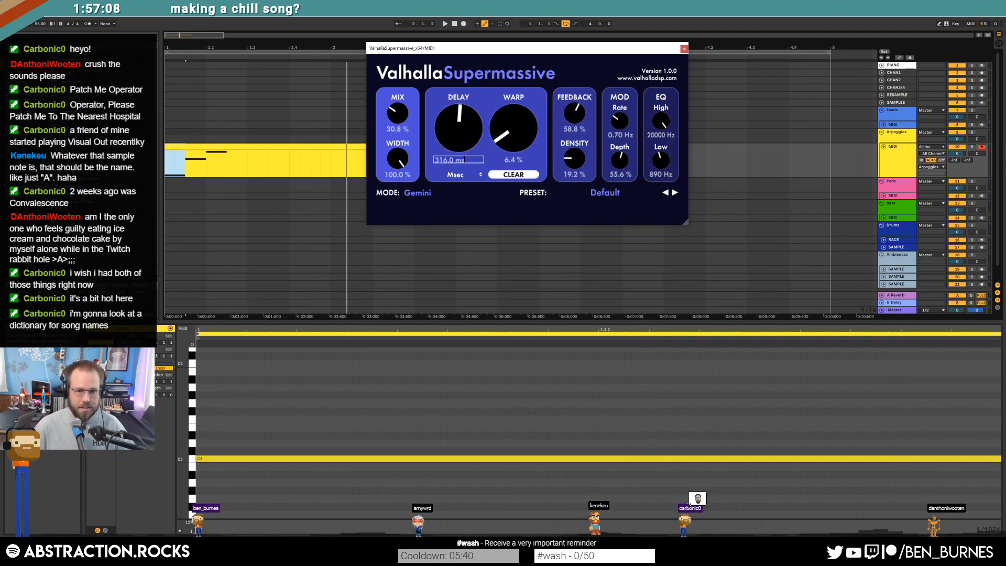
pyautogui.press('space')
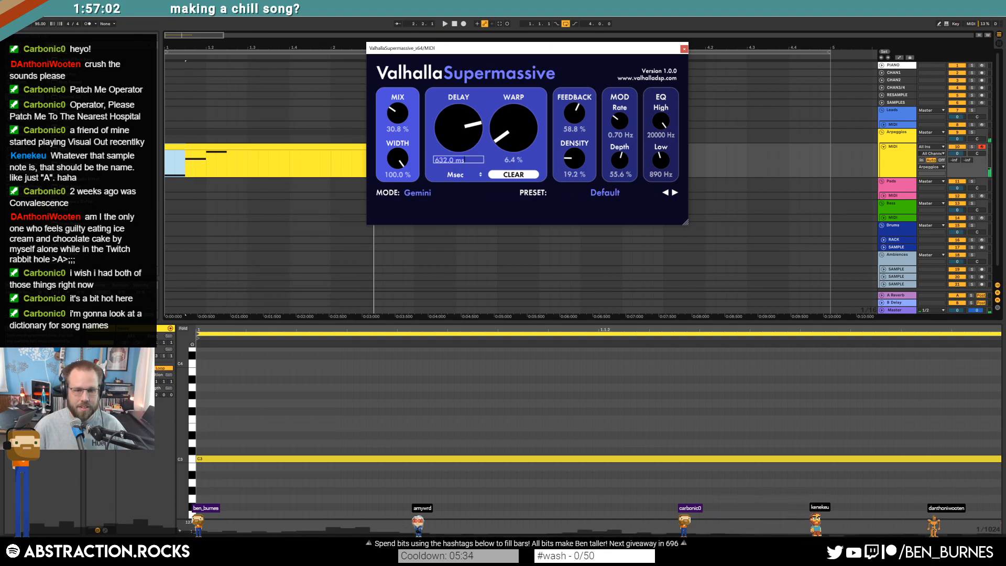
# Step: Return ValhallaSupermassive's delay time to 316 ms, set its Mix to 40%, and play back the clip
pyautogui.press('space')
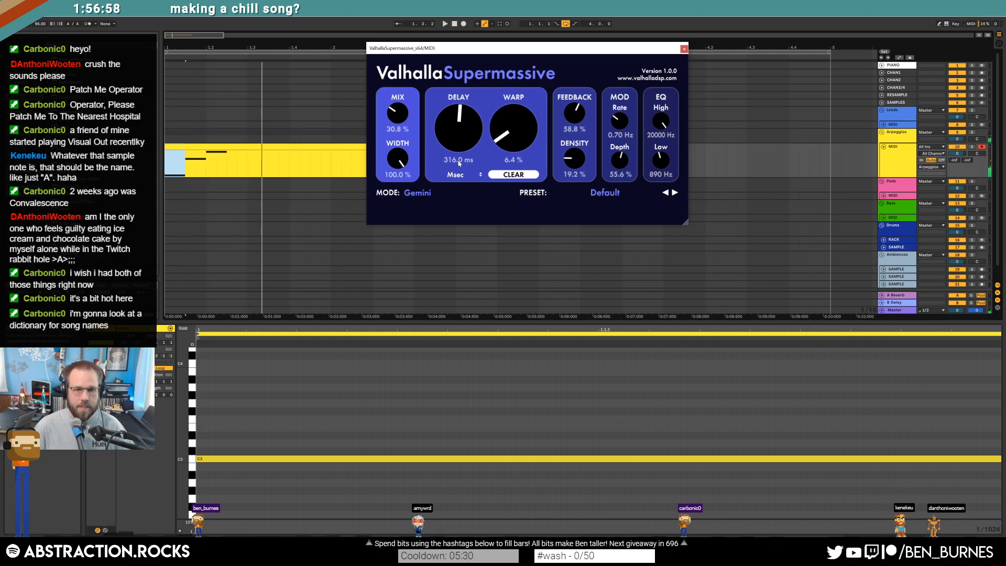
pyautogui.moveTo(394, 116); pyautogui.dragTo(393, 104)
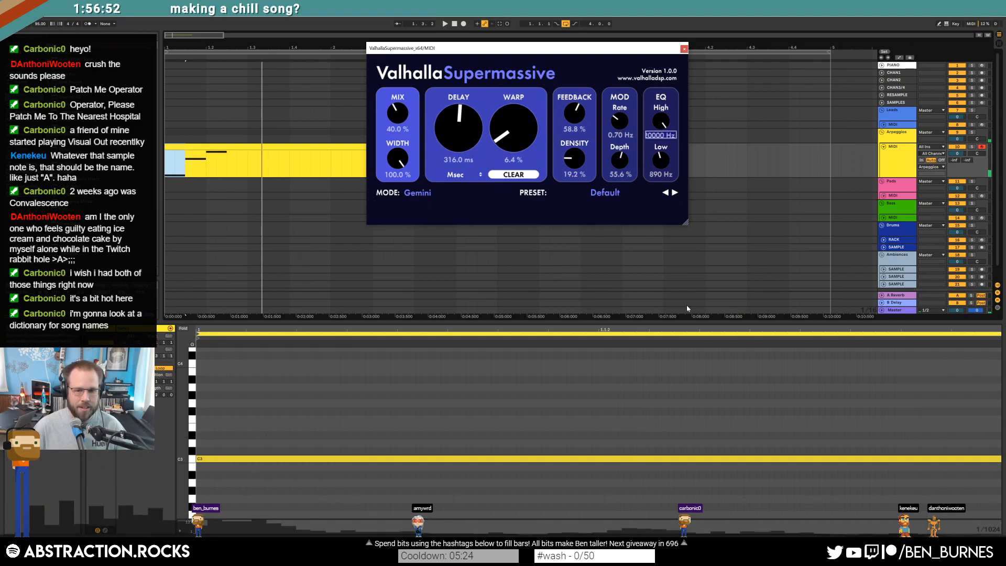
pyautogui.click(951, 541)
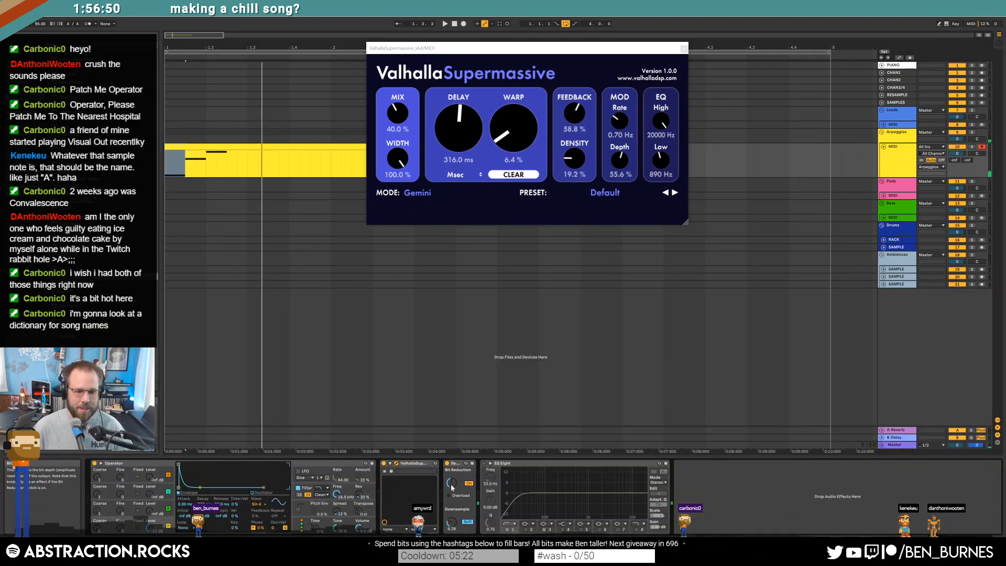
pyautogui.press('space')
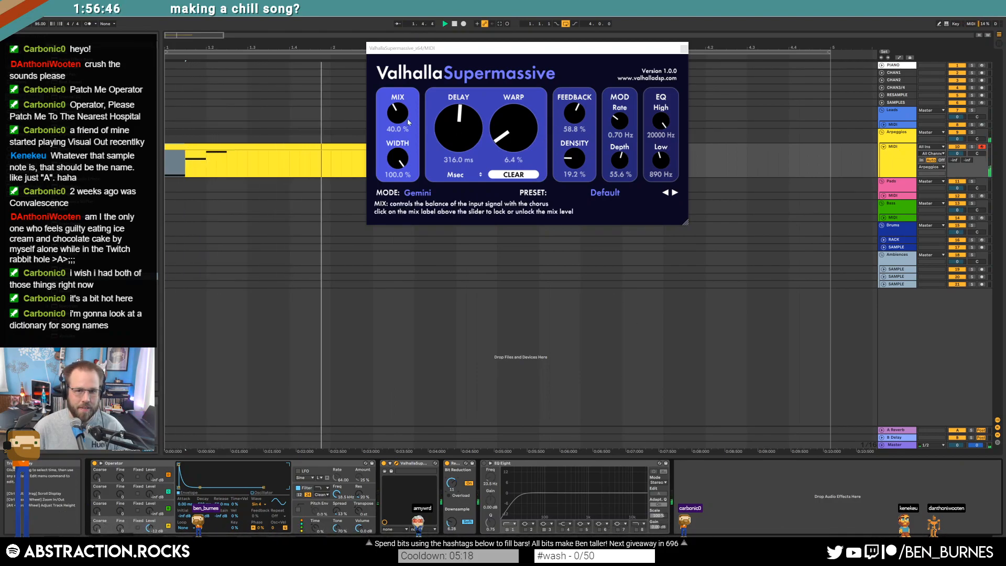
# Step: Close the delay plugin and duplicate the clip's three-note pattern C3, G3, A#3 to the start of bar 2
pyautogui.click(684, 48)
pyautogui.doubleClick(409, 157)
pyautogui.hotkey('ctrl', 'a')
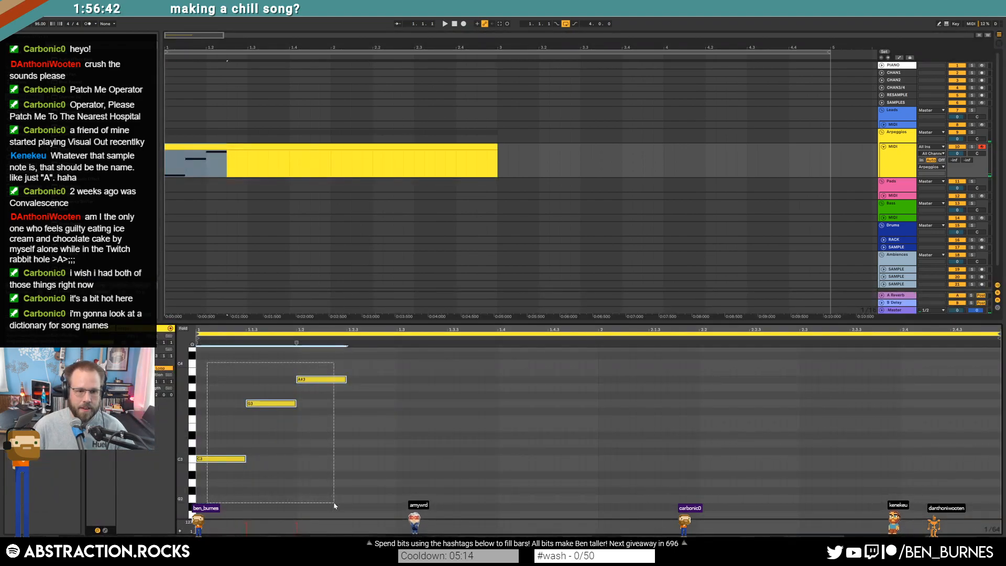
pyautogui.hotkey('ctrl', 'd')
# Step: Transpose the copied A#3 note in bar 2 up to D4
pyautogui.click(730, 381)
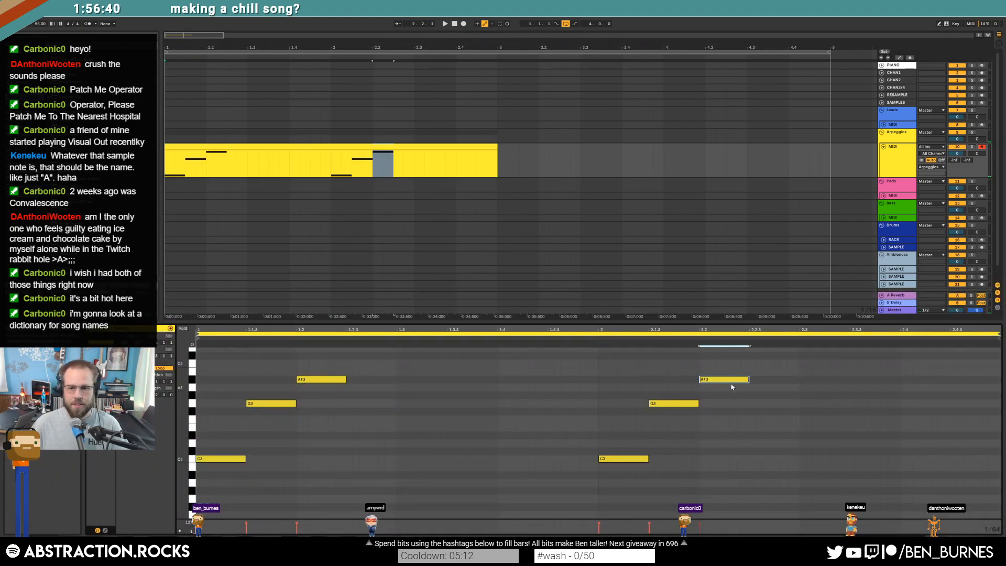
pyautogui.press('Up')
pyautogui.press('Up')
pyautogui.press('Up')
pyautogui.press('Up')
pyautogui.press('Right')
# Step: Extend the arpeggio clip to the start of bar 5 during playback and align its D4 note to beat 2.2
pyautogui.press('space')
pyautogui.moveTo(497, 147); pyautogui.dragTo(832, 143)
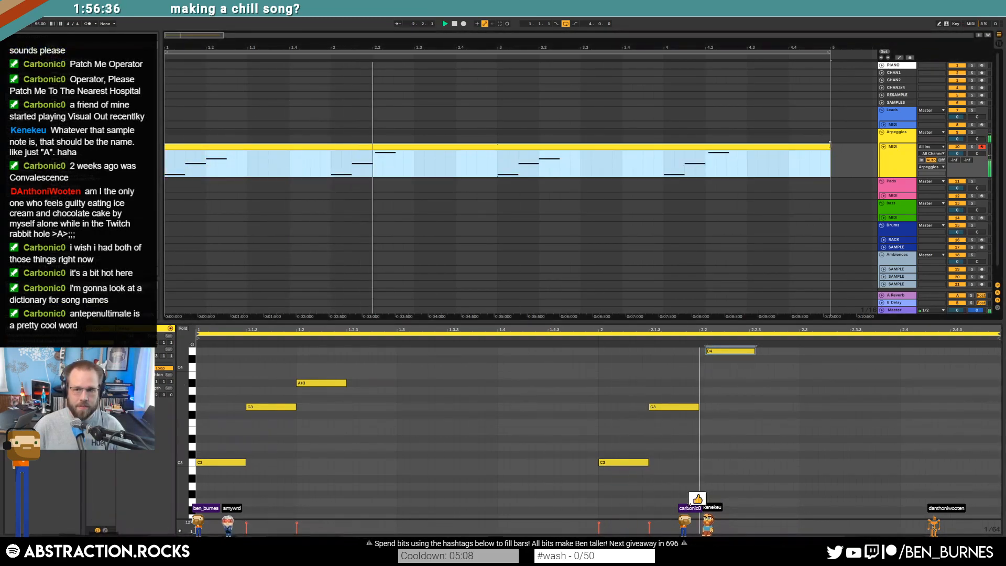
pyautogui.click(720, 352)
pyautogui.click(722, 351)
pyautogui.press('Left')
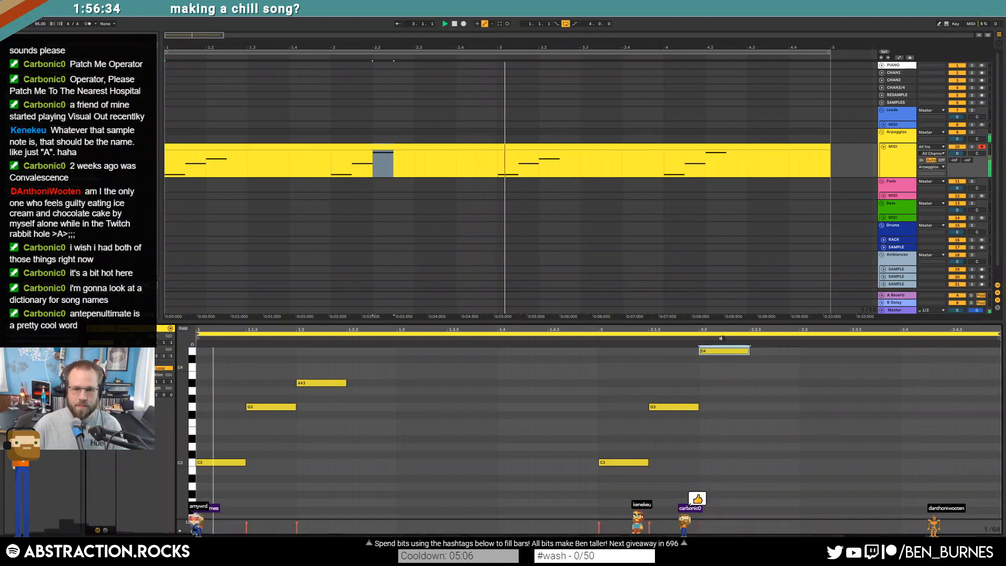
# Step: Reopen ValhallaSupermassive and set its Feedback to 60.4% and its delay time to 413.1 ms
pyautogui.hotkey('shift', 'Tab')
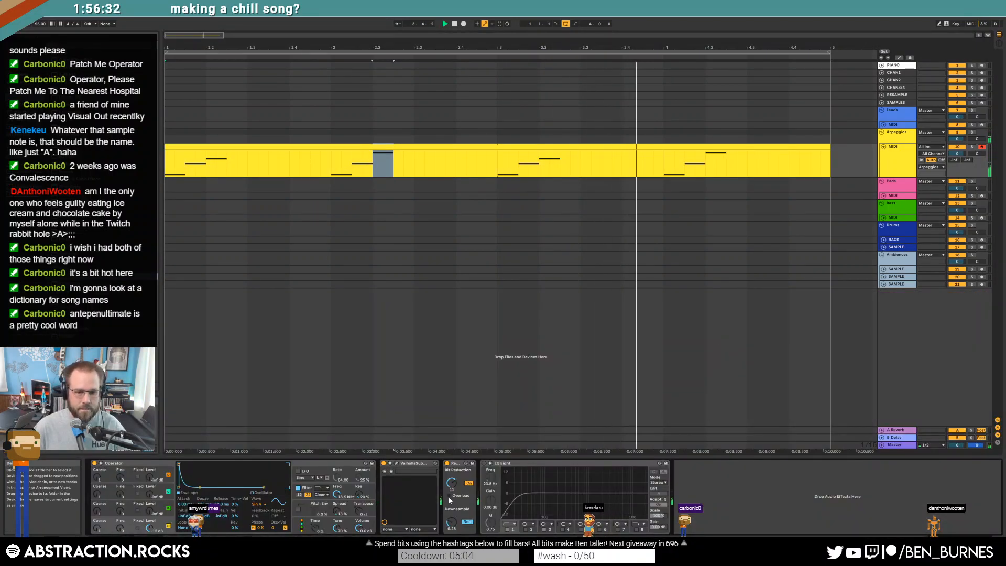
pyautogui.click(395, 464)
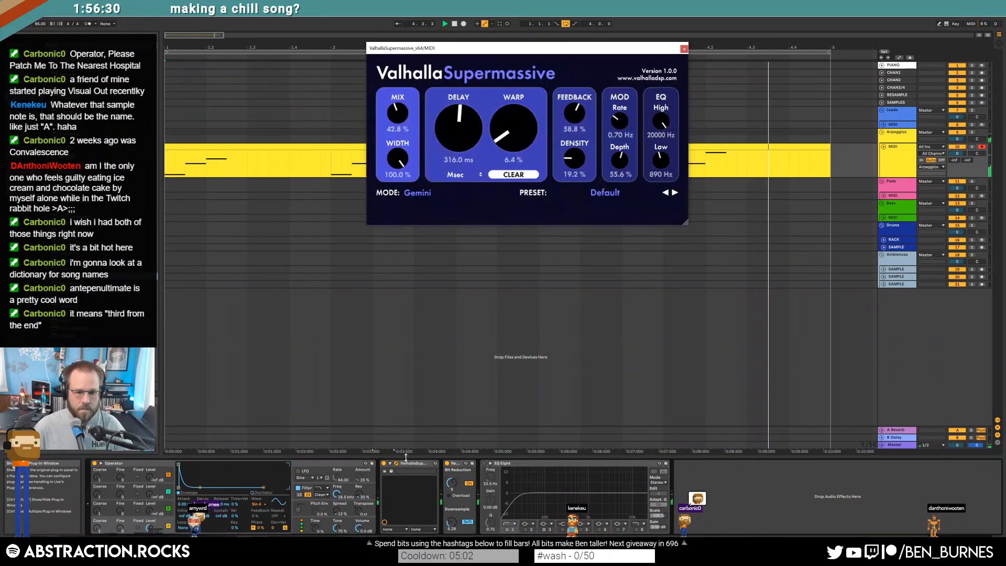
pyautogui.moveTo(472, 130); pyautogui.dragTo(483, 158)
pyautogui.moveTo(578, 113); pyautogui.dragTo(578, 112)
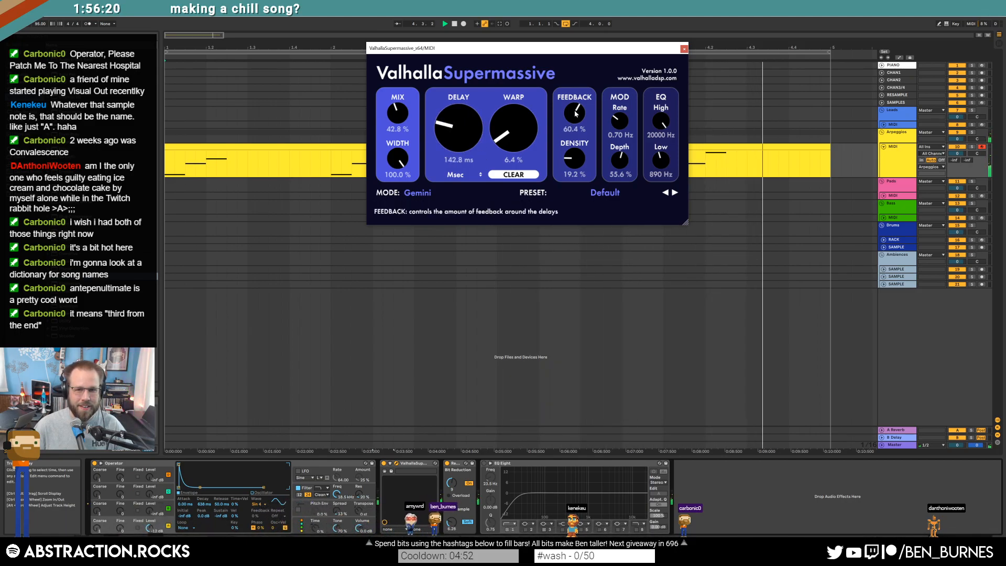
pyautogui.moveTo(460, 133); pyautogui.dragTo(463, 95)
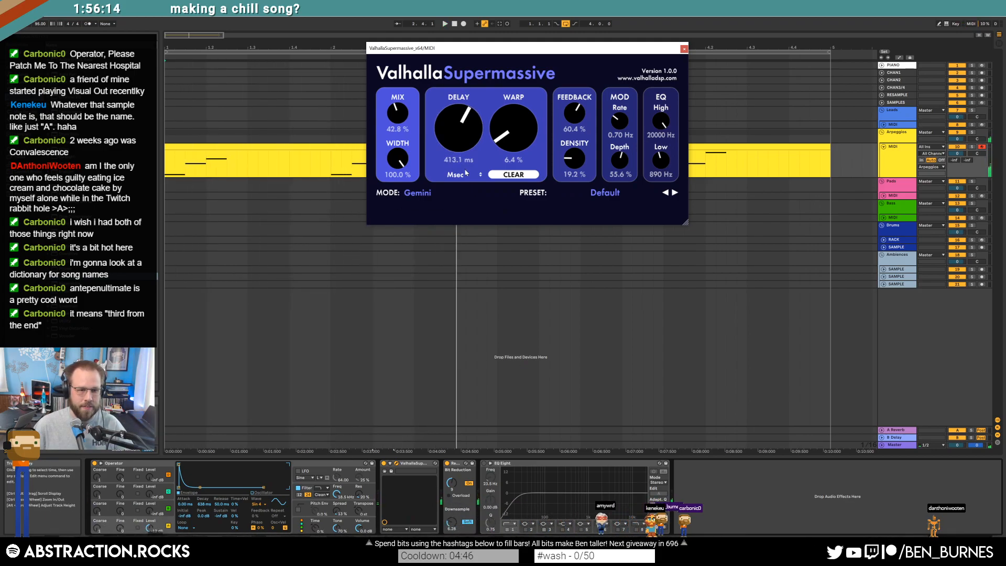
# Step: Insert the Raum reverb ahead of ValhallaSupermassive in the device chain and set its Decay to 4.7 s
pyautogui.click(446, 463)
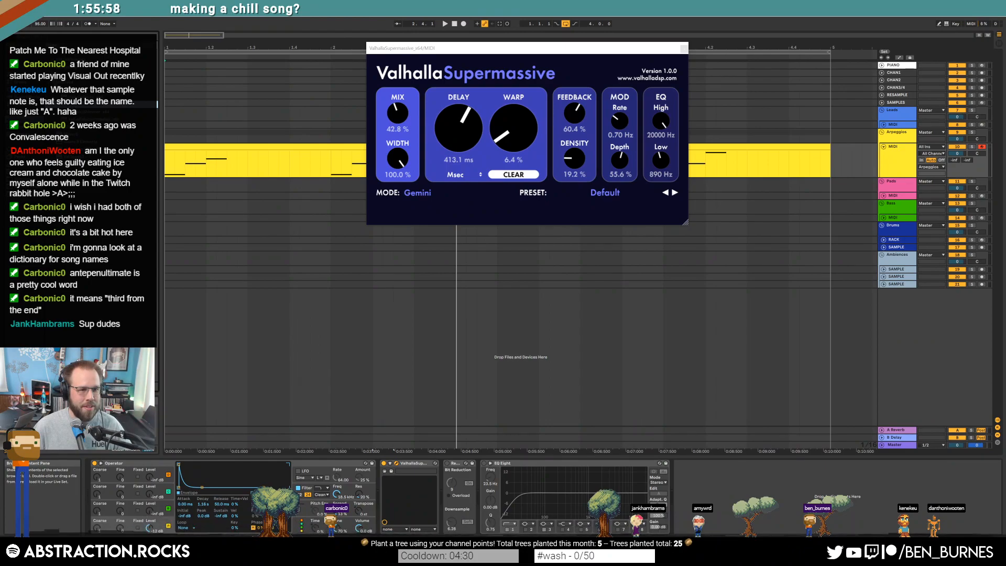
pyautogui.moveTo(105, 209); pyautogui.dragTo(399, 522)
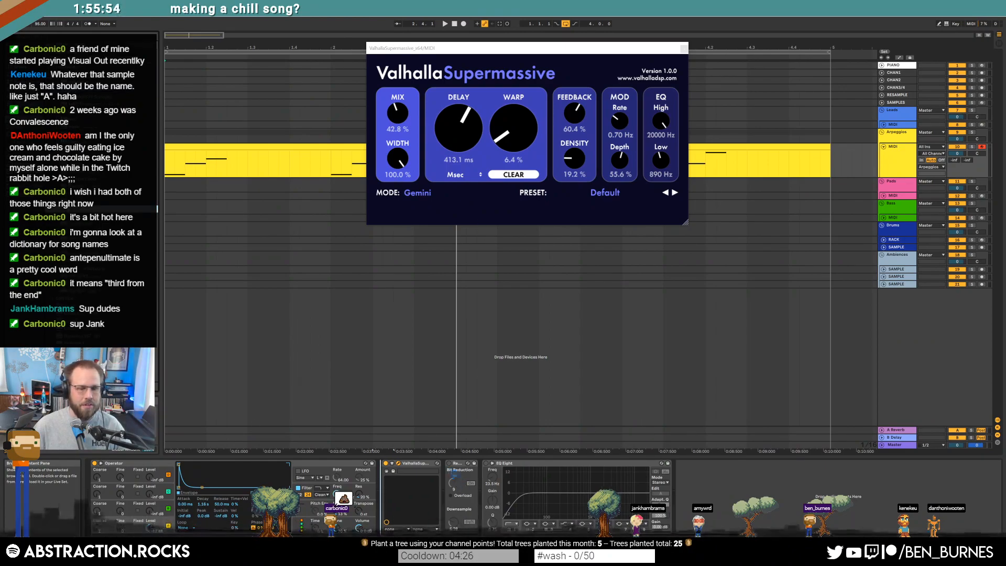
pyautogui.moveTo(457, 61); pyautogui.dragTo(422, 202)
pyautogui.moveTo(451, 287); pyautogui.dragTo(452, 286)
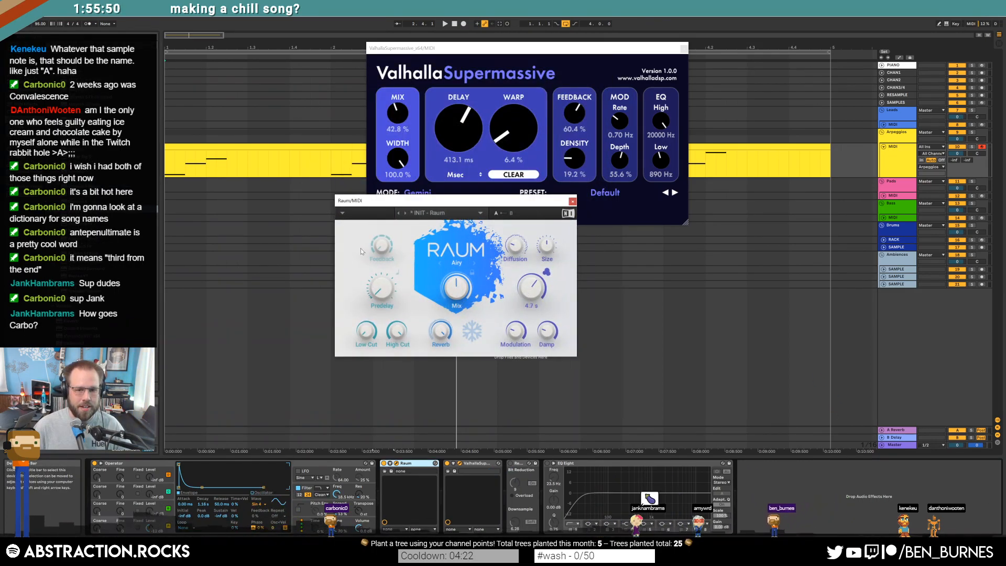
pyautogui.moveTo(381, 246); pyautogui.dragTo(381, 242)
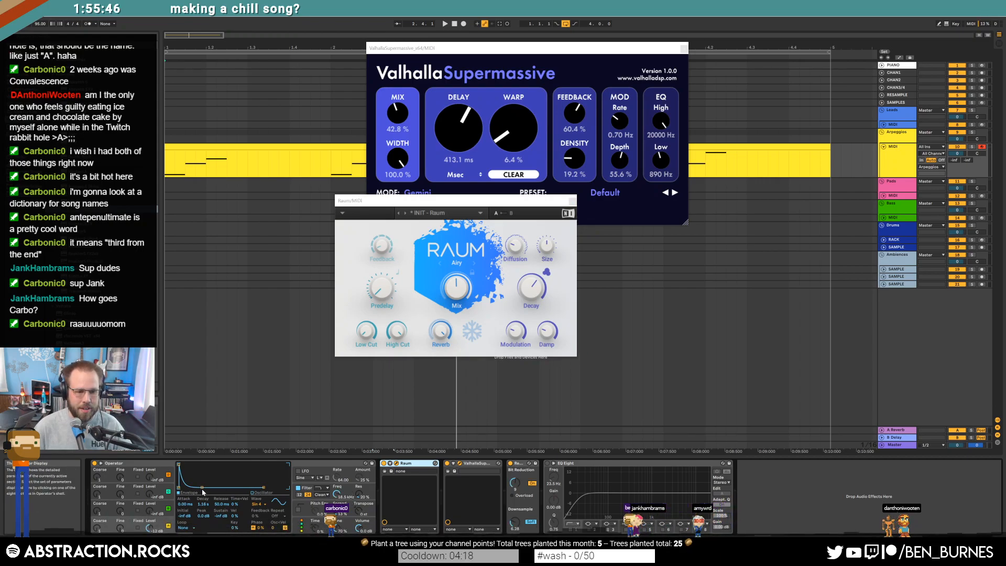
# Step: Audition lower ValhallaSupermassive delay times down to 311.5 ms during playback, and close the plugin window
pyautogui.press('space')
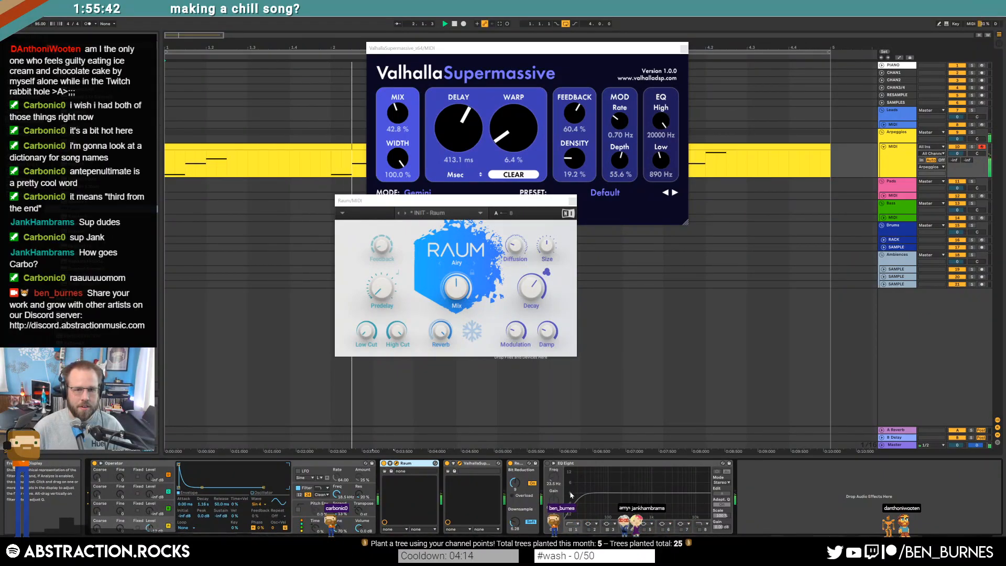
pyautogui.moveTo(471, 124); pyautogui.dragTo(471, 127)
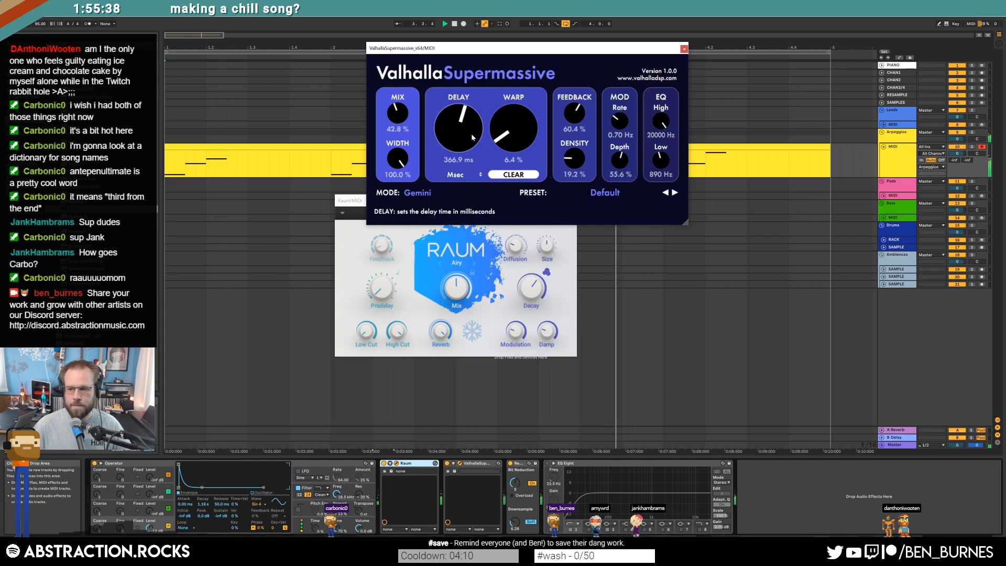
pyautogui.moveTo(469, 119); pyautogui.dragTo(469, 127)
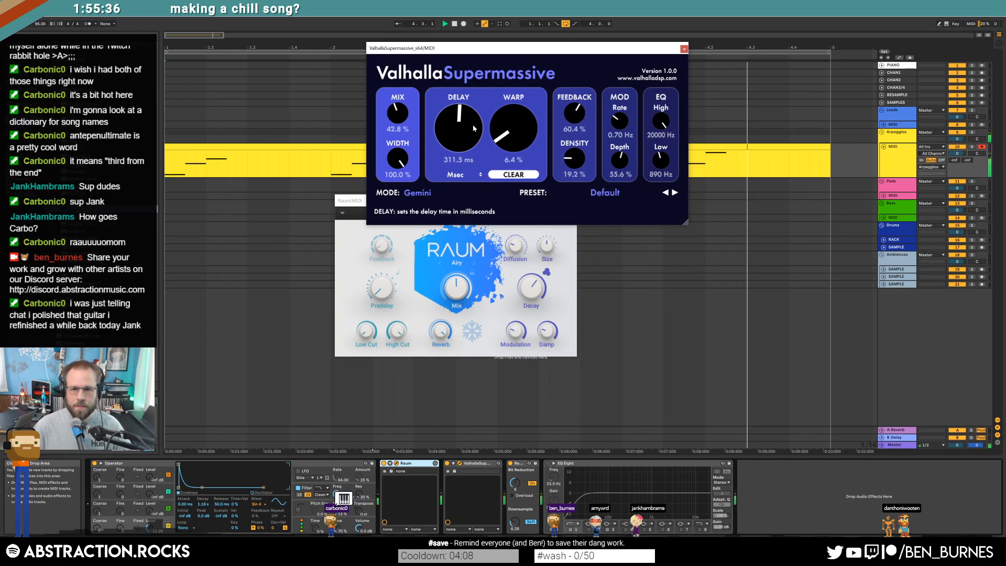
pyautogui.press('space')
pyautogui.click(683, 49)
# Step: Consolidate the looped clip into one four-bar clip and raise bar 4's G3 note by an octave
pyautogui.doubleClick(697, 145)
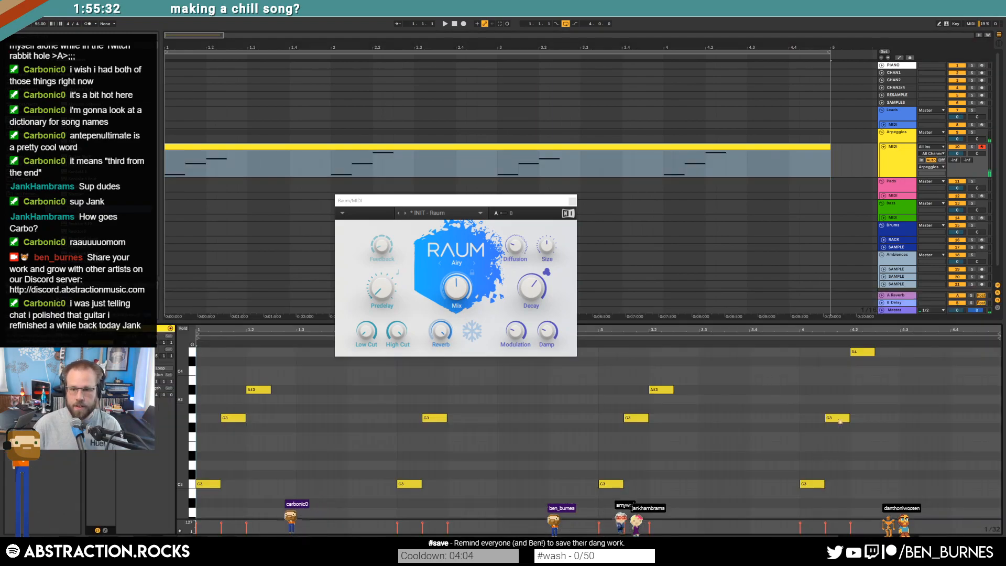
pyautogui.click(836, 414)
pyautogui.hotkey('shift', 'Up')
pyautogui.hotkey('shift', 'Tab')
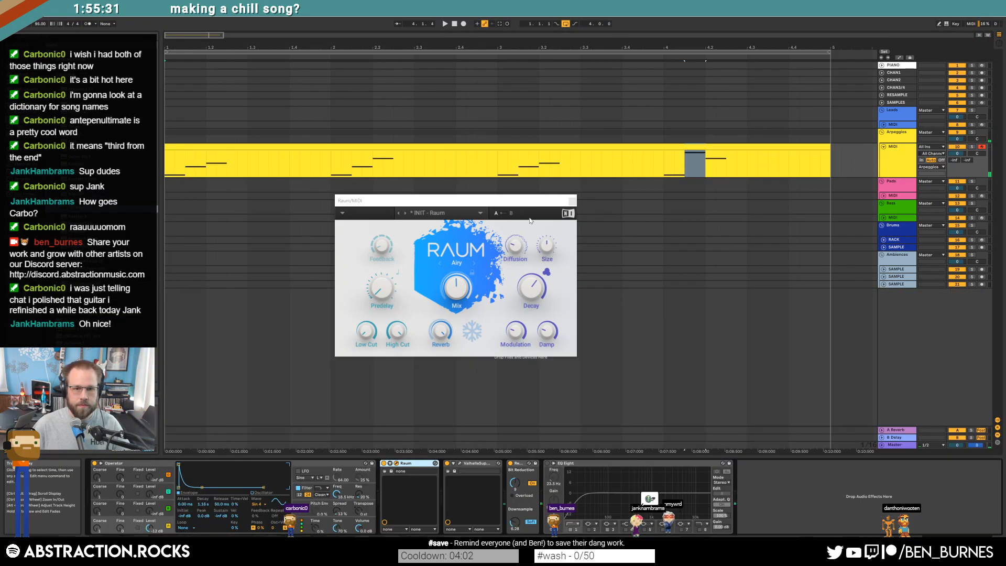
# Step: Show the arpeggio track's automation for ValhallaSupermassive's delay time and set the delay to 380.8 ms
pyautogui.click(564, 156)
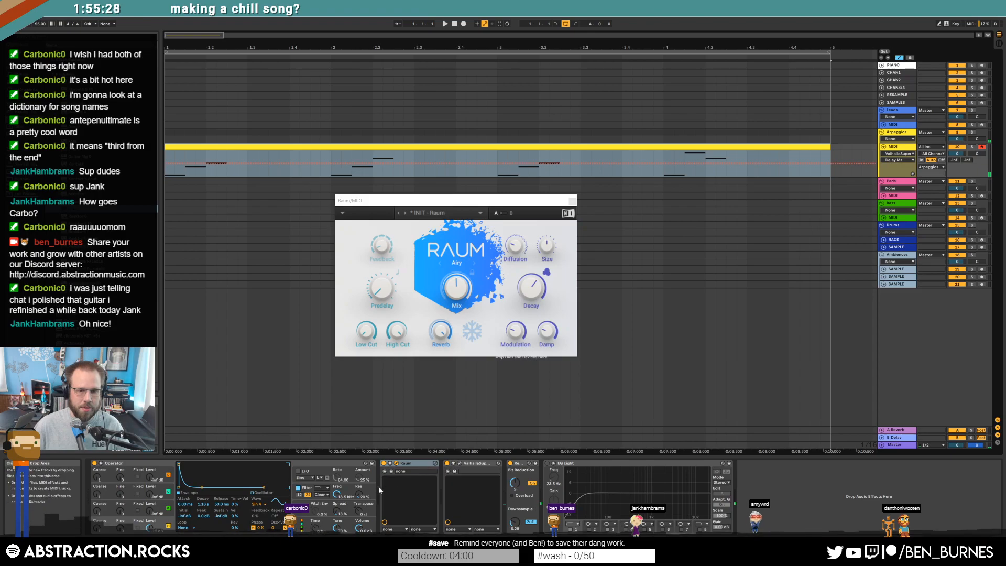
pyautogui.click(397, 464)
pyautogui.click(396, 465)
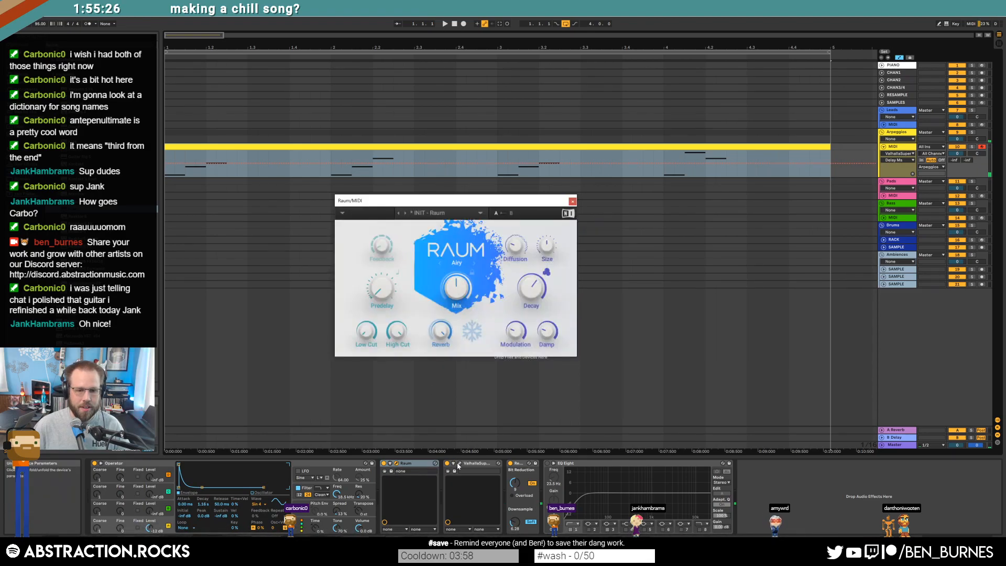
pyautogui.click(459, 464)
pyautogui.moveTo(490, 49); pyautogui.dragTo(479, 213)
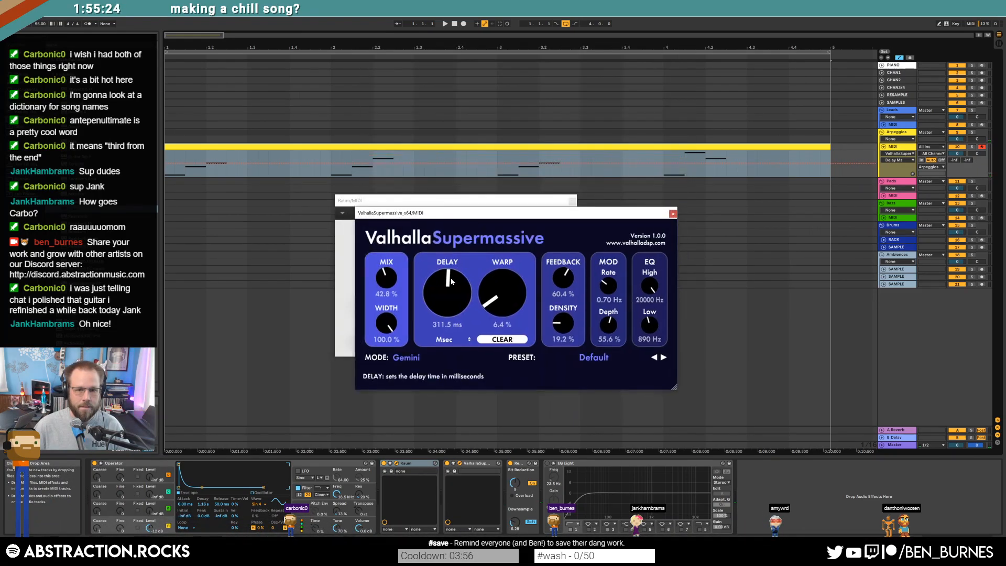
pyautogui.moveTo(449, 285); pyautogui.dragTo(449, 280)
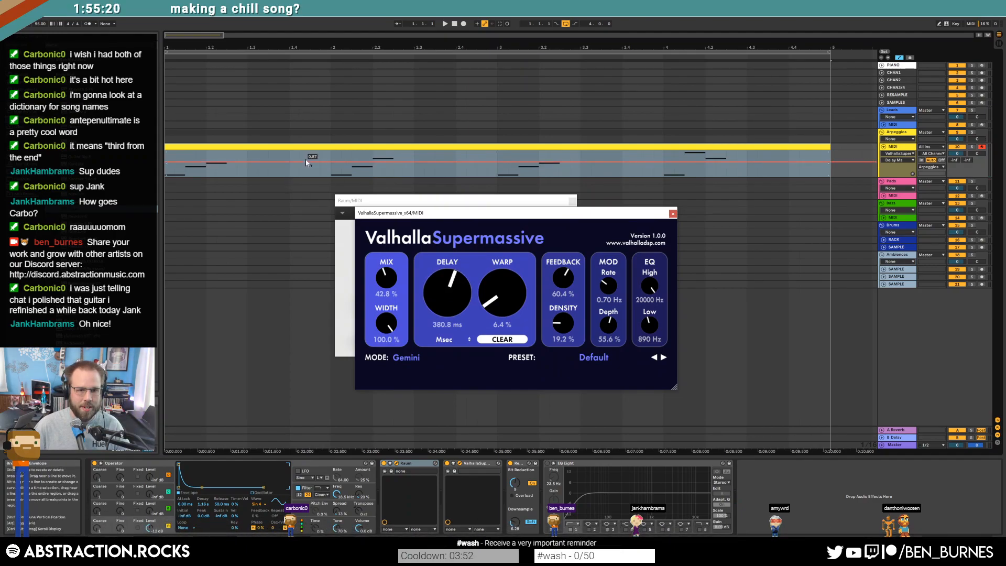
# Step: Draw delay-time automation that ramps down into bar 3, holds, and ramps back up into bar 5
pyautogui.click(457, 160)
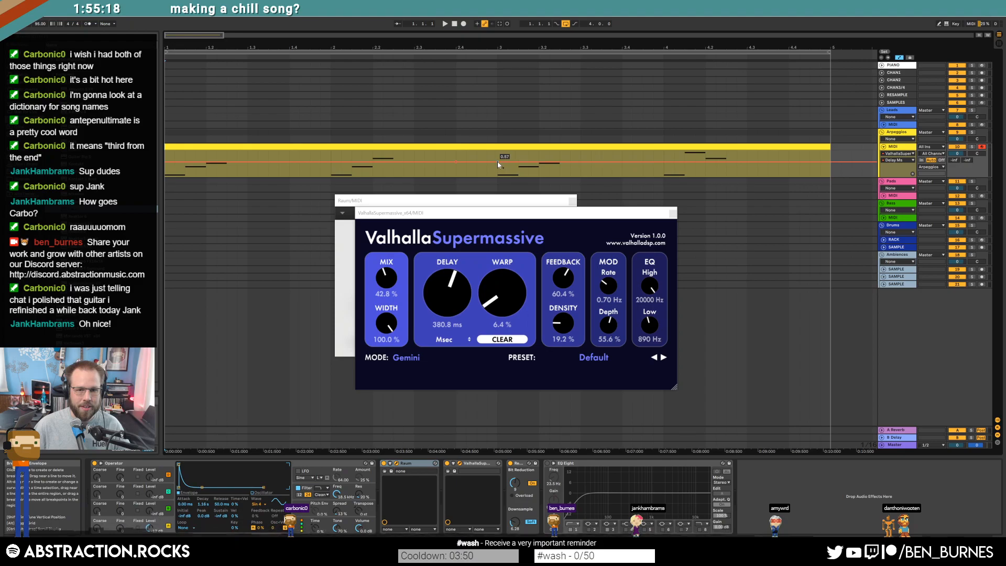
pyautogui.moveTo(498, 162); pyautogui.dragTo(498, 168)
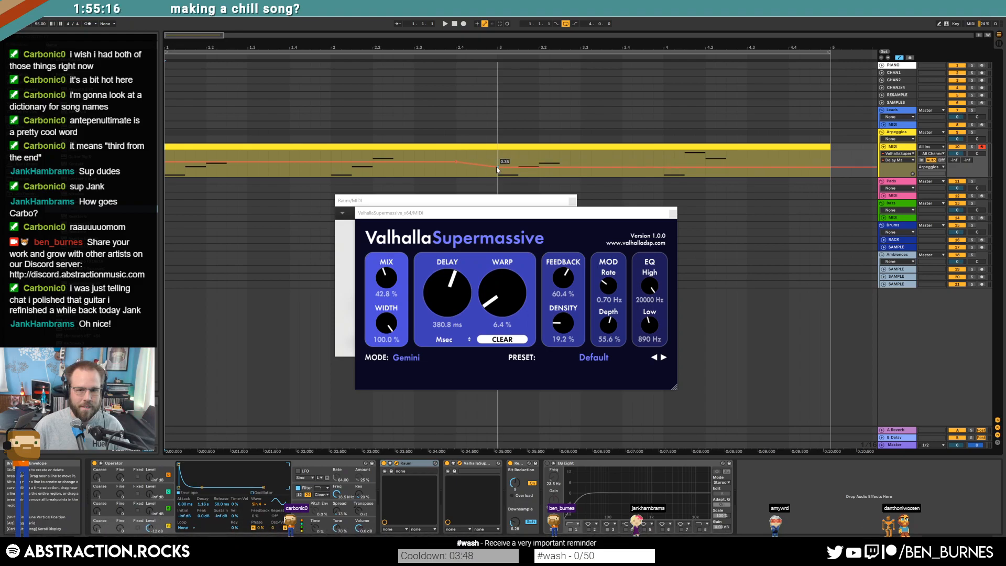
pyautogui.click(445, 173)
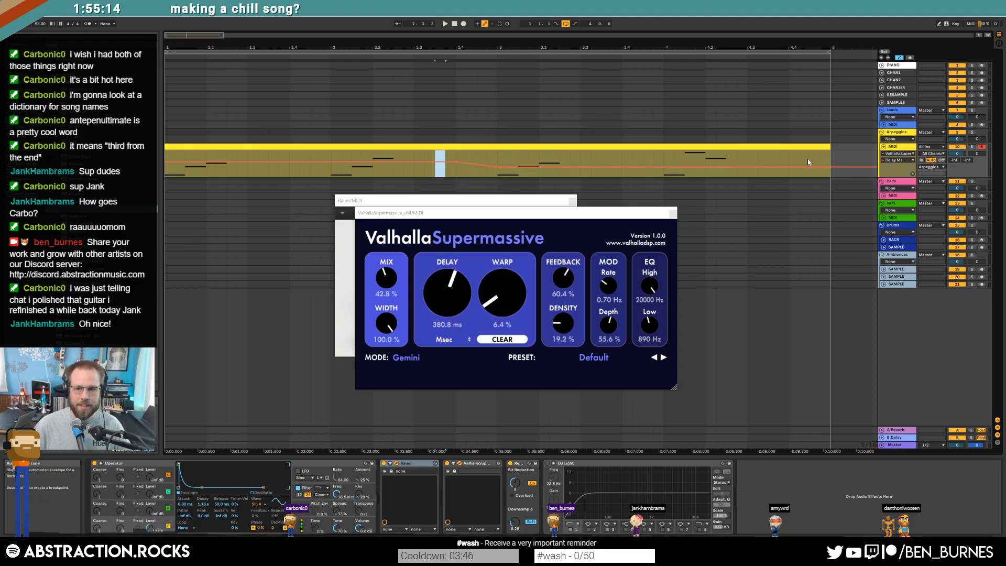
pyautogui.click(828, 167)
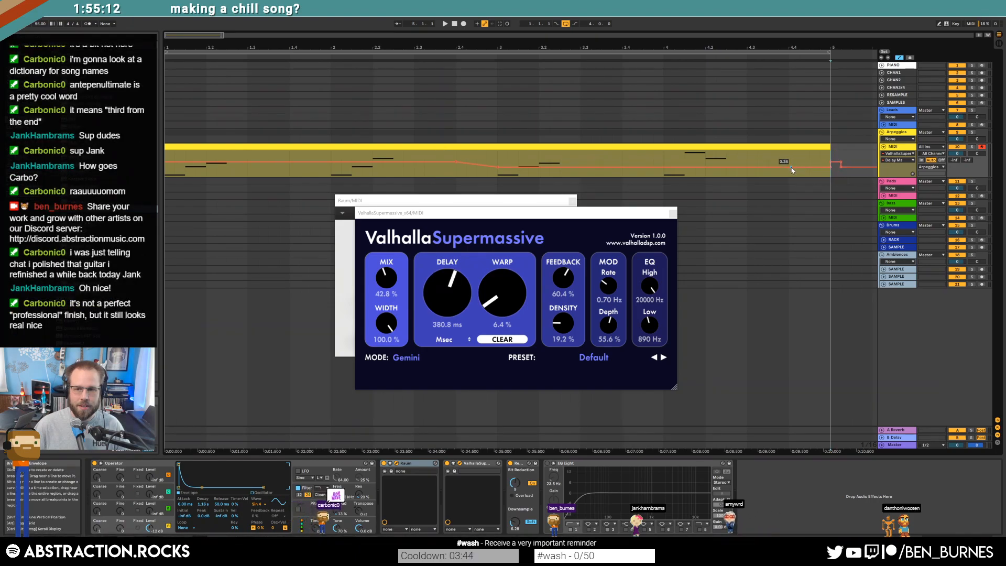
pyautogui.click(789, 167)
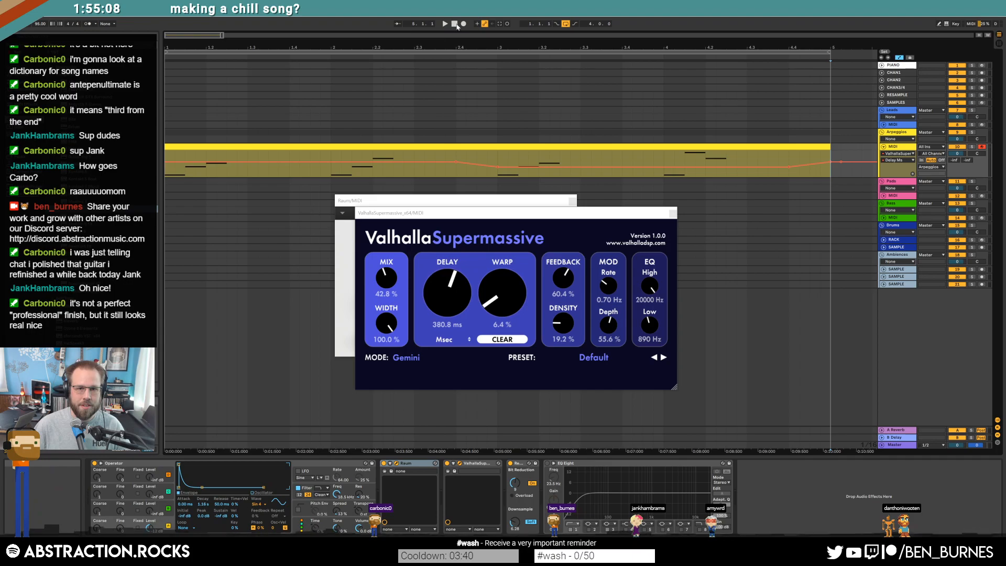
# Step: Play the automated clip, reduce Raum's Mix and Decay, and set its Reverb level to about 97%
pyautogui.press('space')
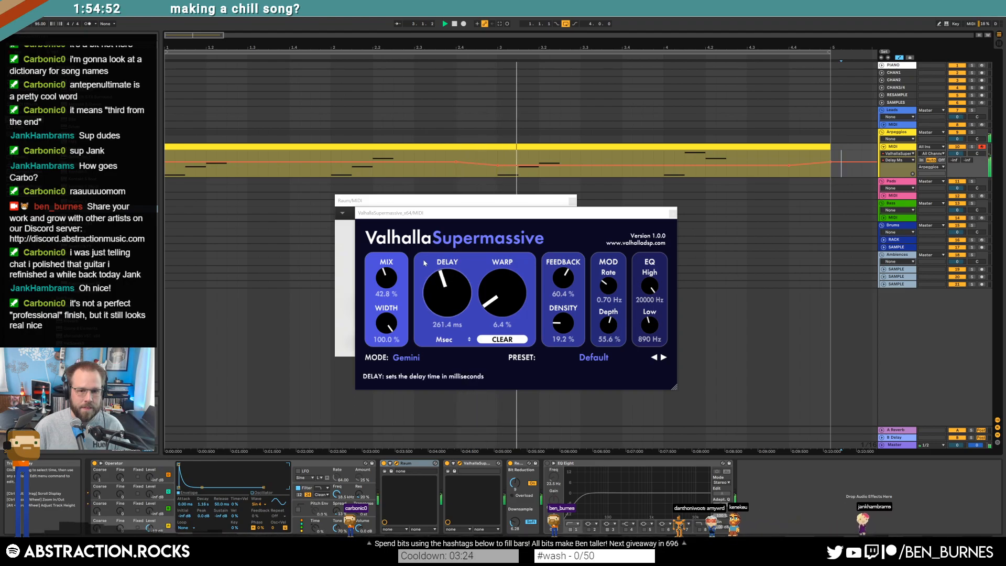
pyautogui.click(422, 200)
pyautogui.moveTo(456, 288); pyautogui.dragTo(456, 291)
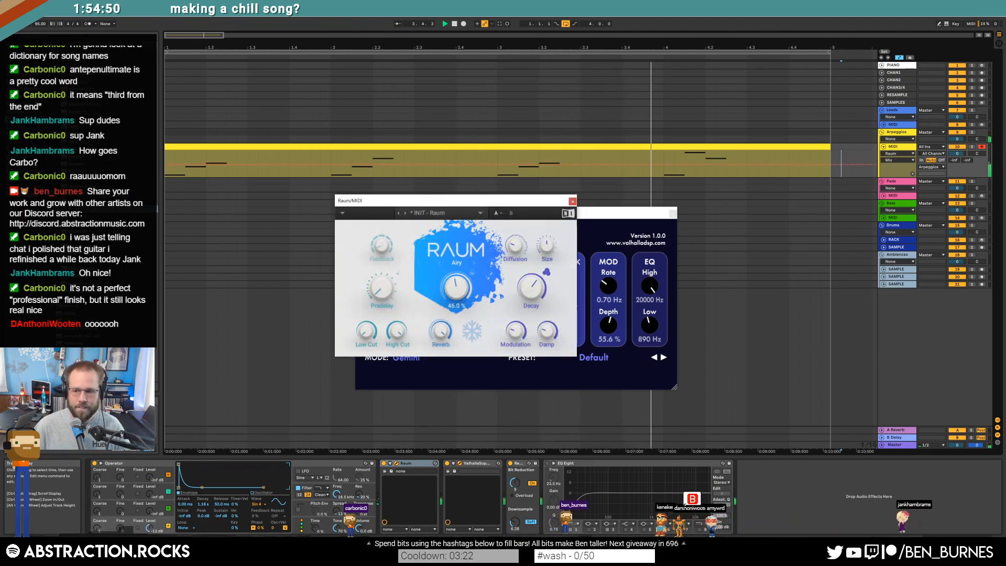
pyautogui.moveTo(531, 288); pyautogui.dragTo(532, 293)
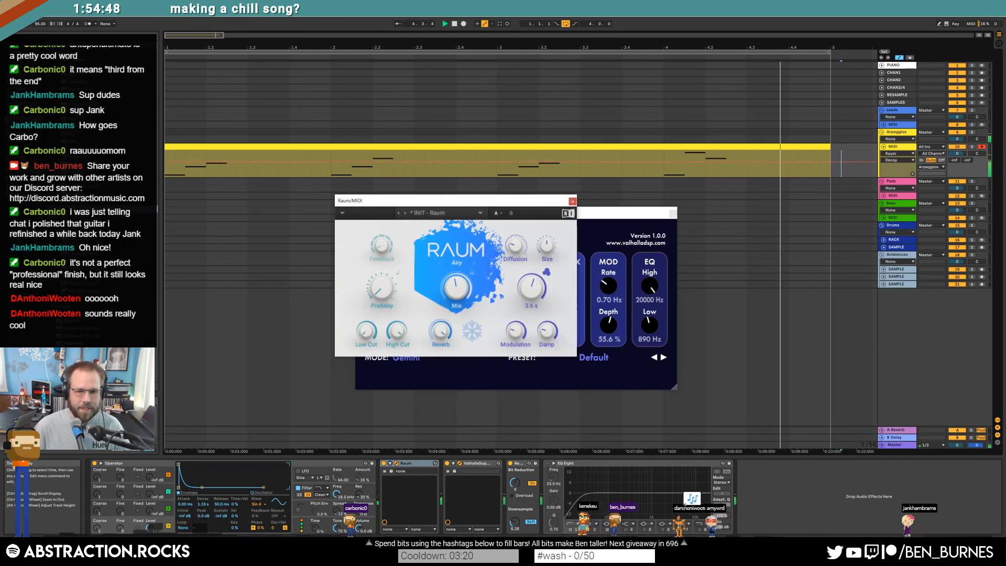
pyautogui.click(382, 288)
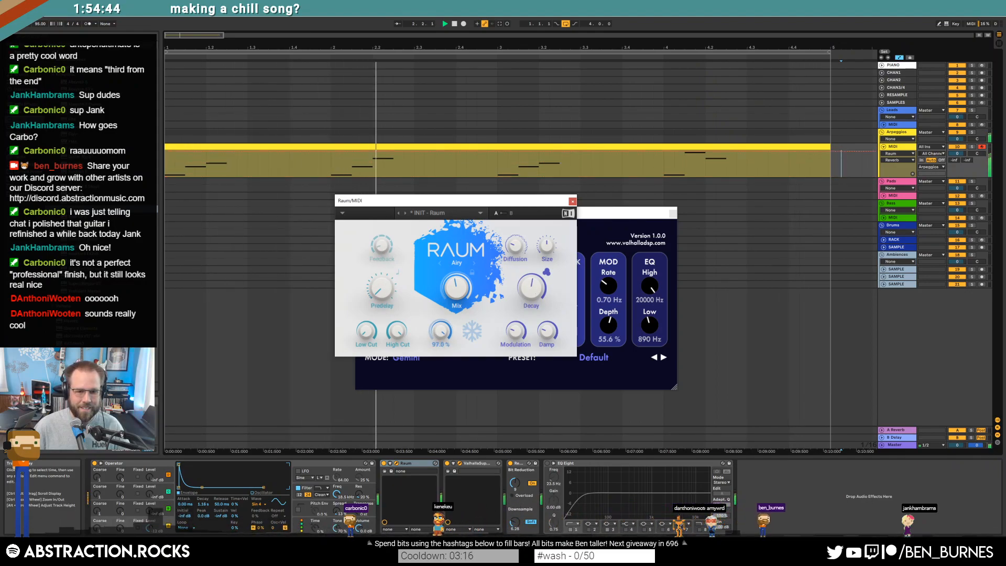
pyautogui.click(456, 288)
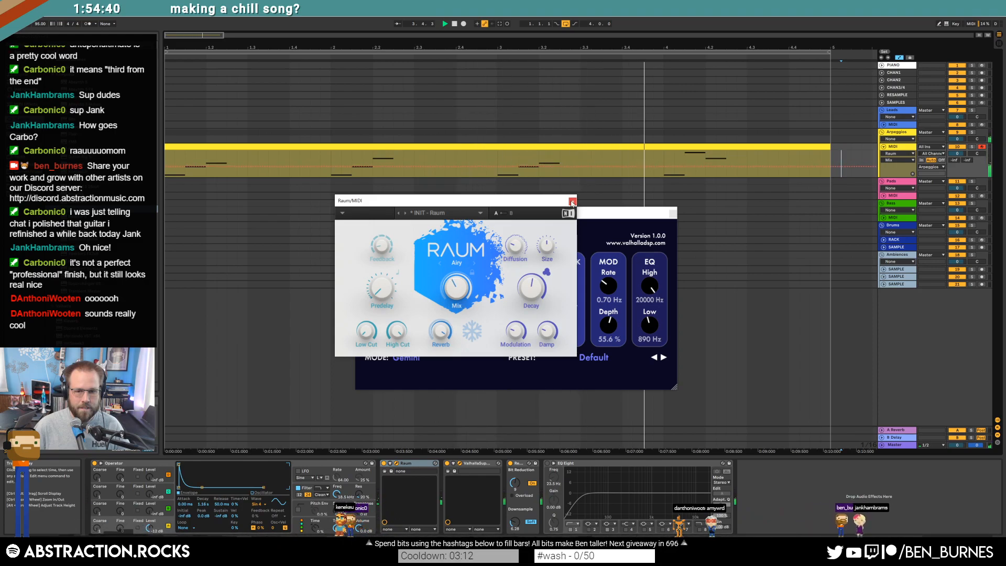
# Step: Lower Redux's downsampling on the arpeggio track and re-enable the overridden ValhallaSupermassive delay automation
pyautogui.moveTo(446, 201); pyautogui.dragTo(236, 224)
pyautogui.moveTo(515, 522); pyautogui.dragTo(515, 531)
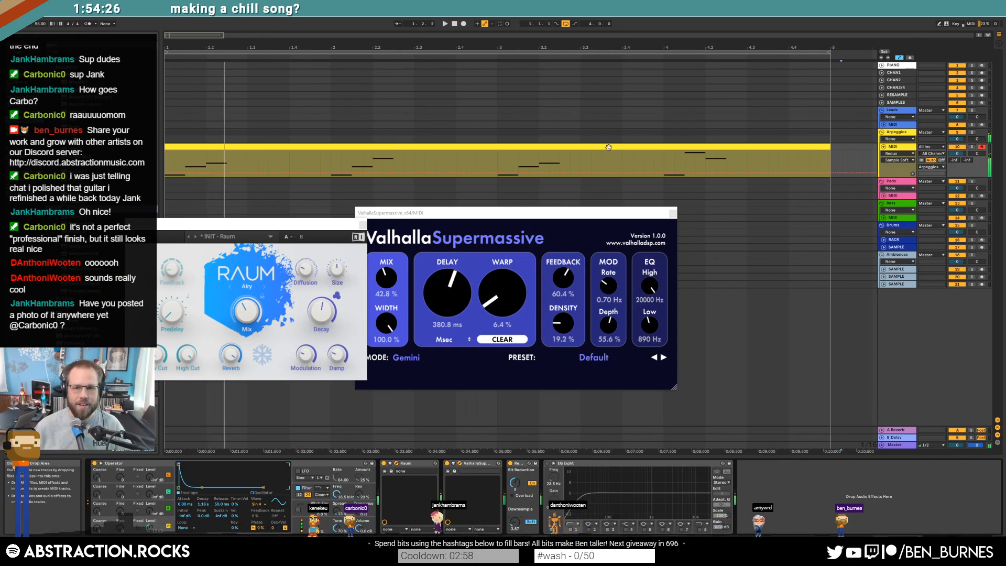
pyautogui.click(460, 296)
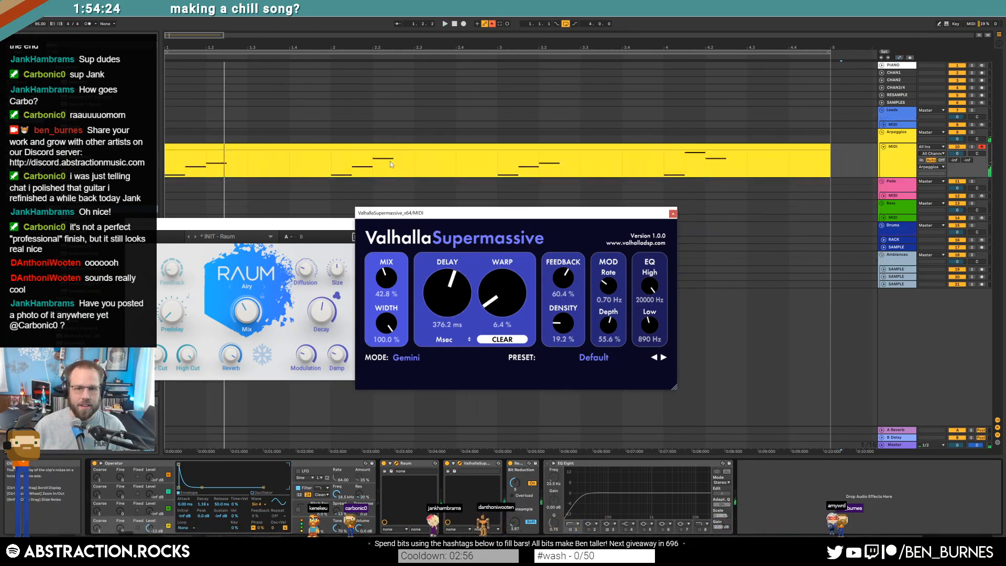
pyautogui.click(492, 24)
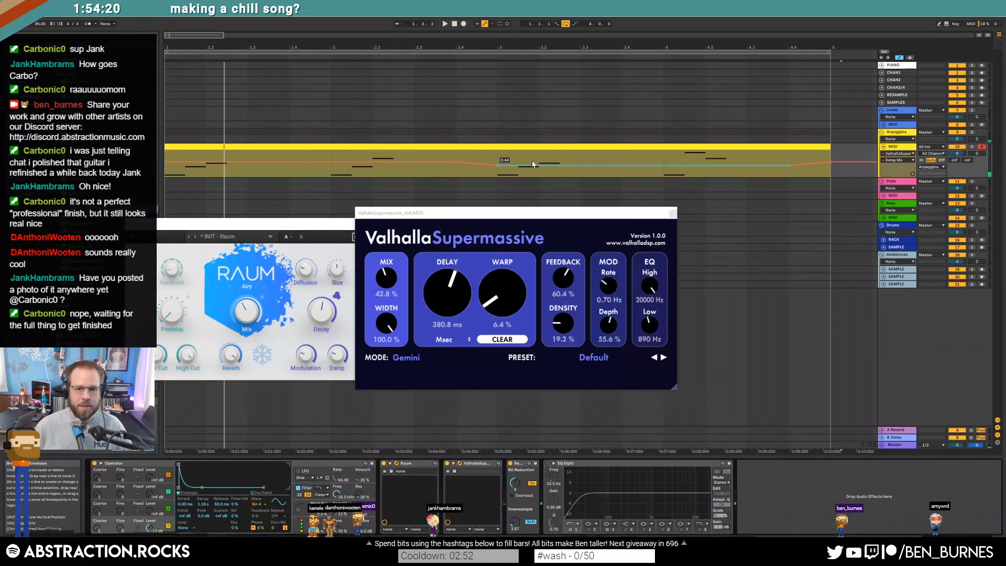
# Step: Play the automated arpeggio from just before bar 2 and hide the automation lanes
pyautogui.click(325, 176)
pyautogui.press('space')
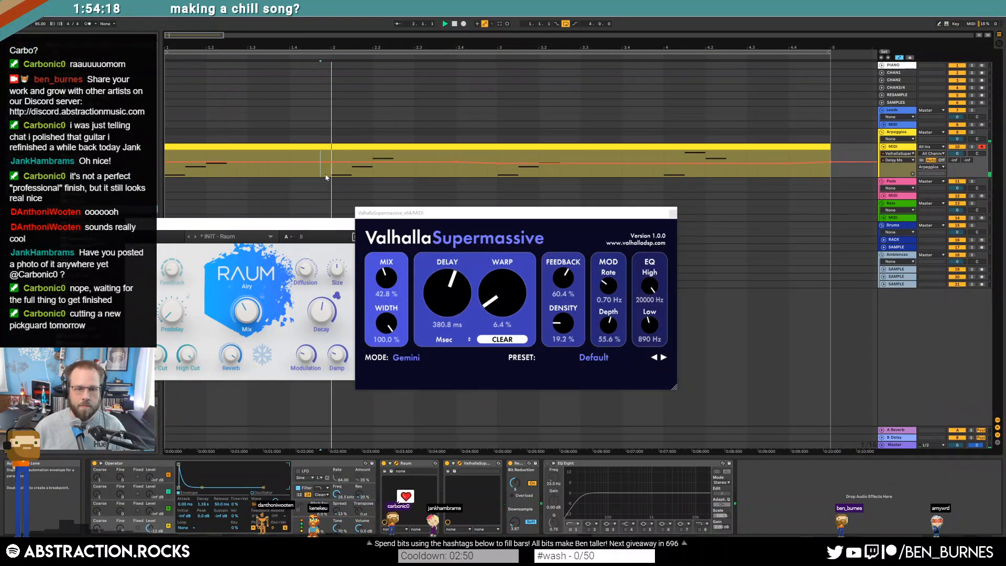
pyautogui.press('a')
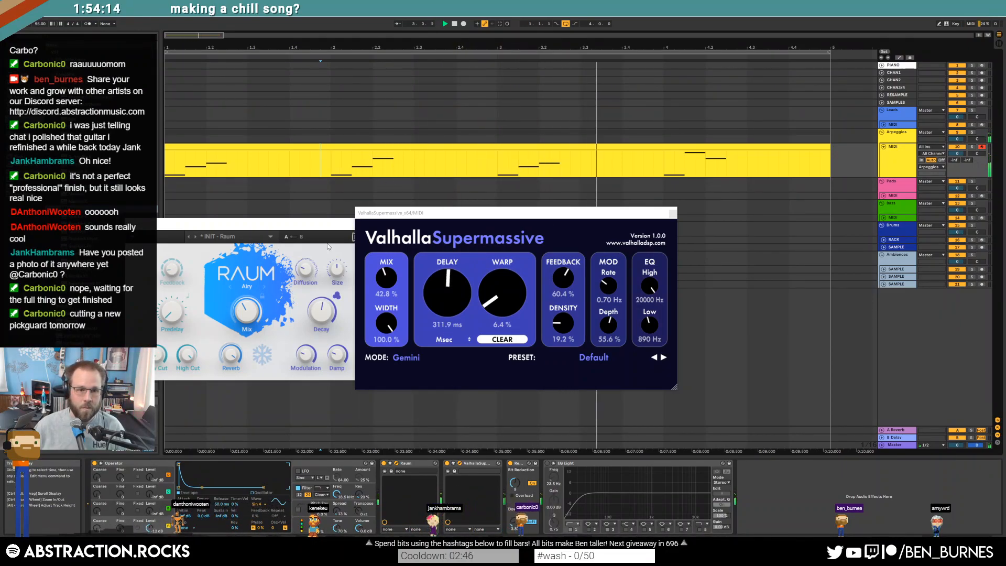
# Step: Close the Raum and ValhallaSupermassive windows and set Redux's bit reduction on the arpeggio track to 11
pyautogui.click(304, 227)
pyautogui.click(362, 224)
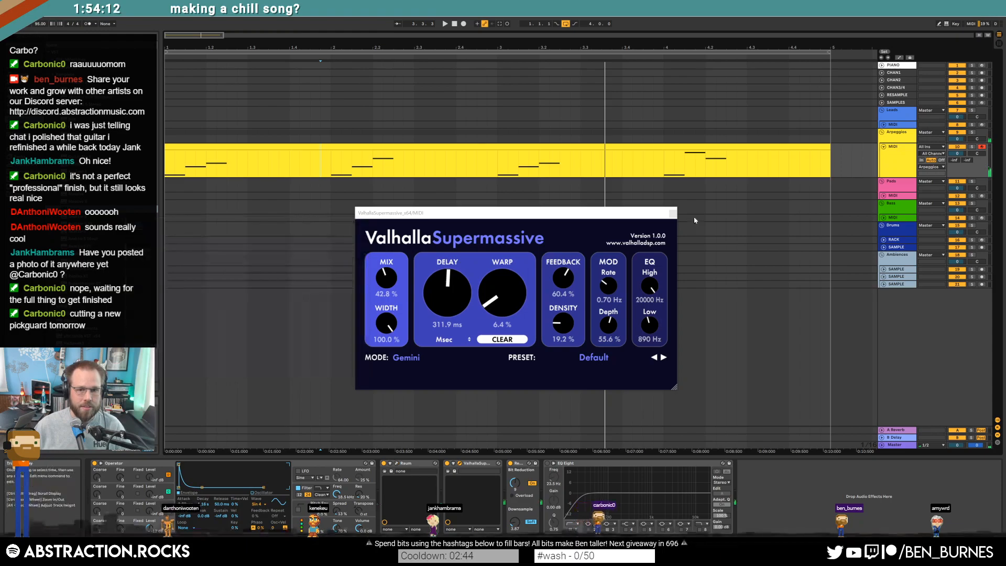
pyautogui.click(673, 213)
pyautogui.click(910, 231)
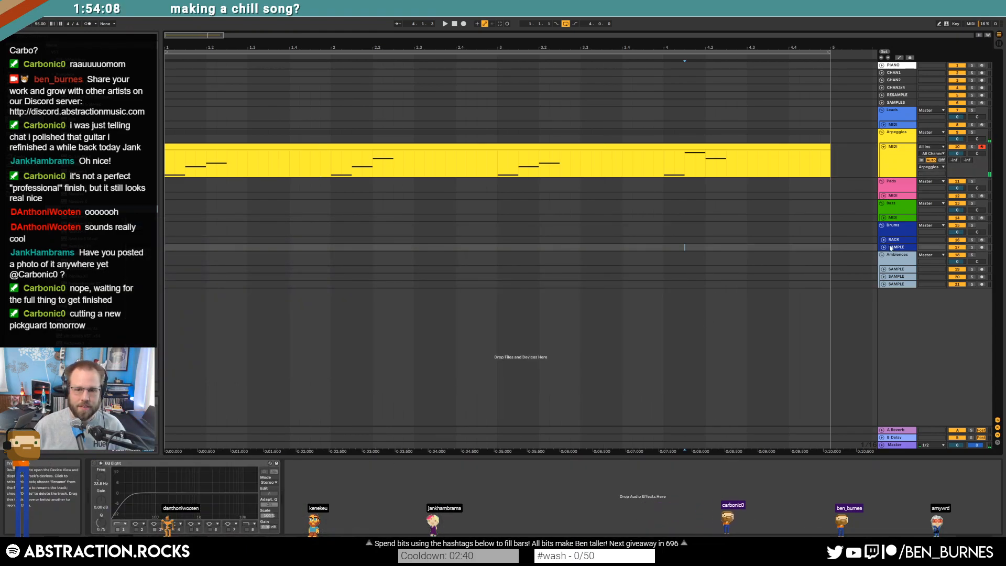
pyautogui.click(899, 161)
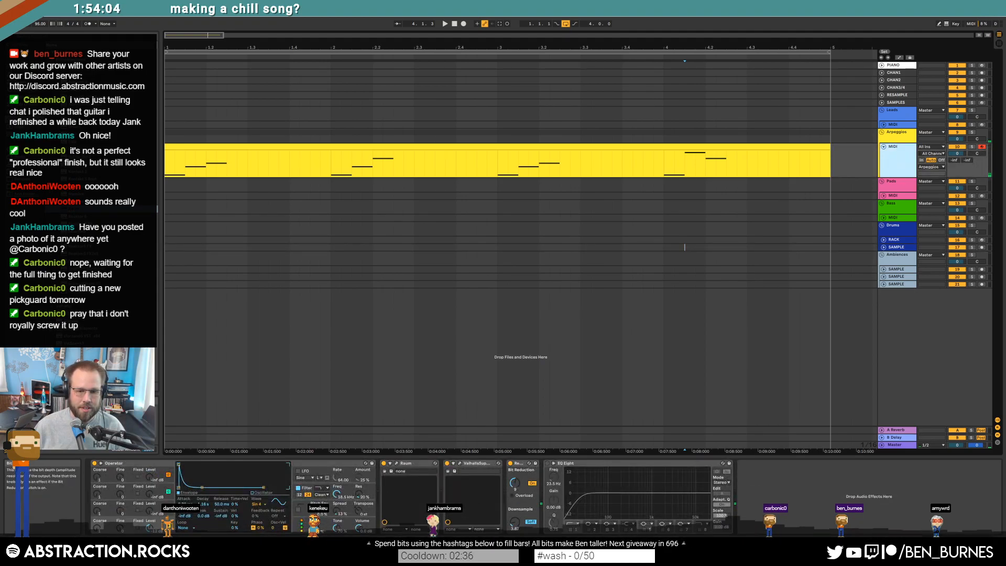
pyautogui.moveTo(515, 483); pyautogui.dragTo(514, 472)
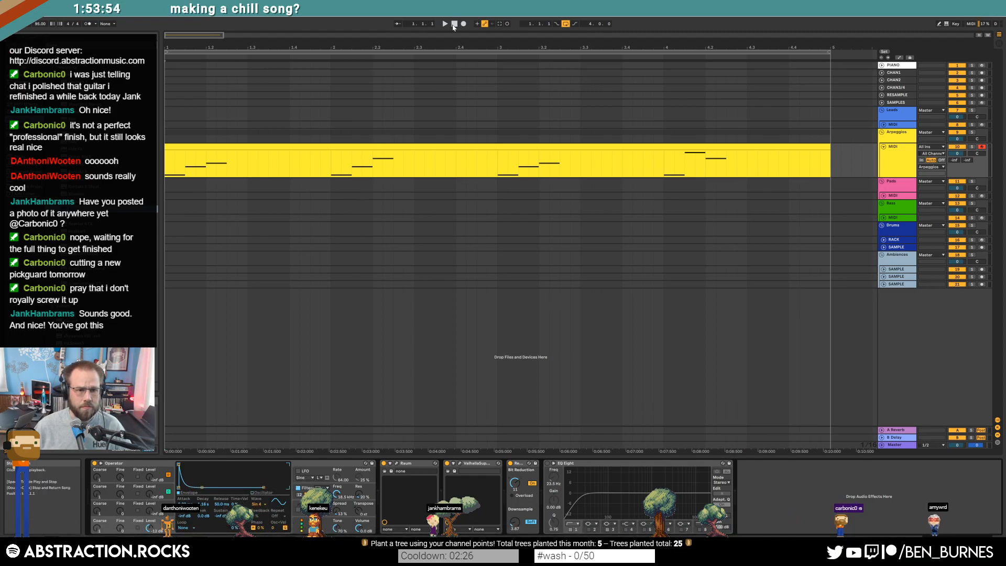
# Step: Try a ValhallaSupermassive delay time of about 632 ms during playback, and re-enable the overridden automation
pyautogui.press('space')
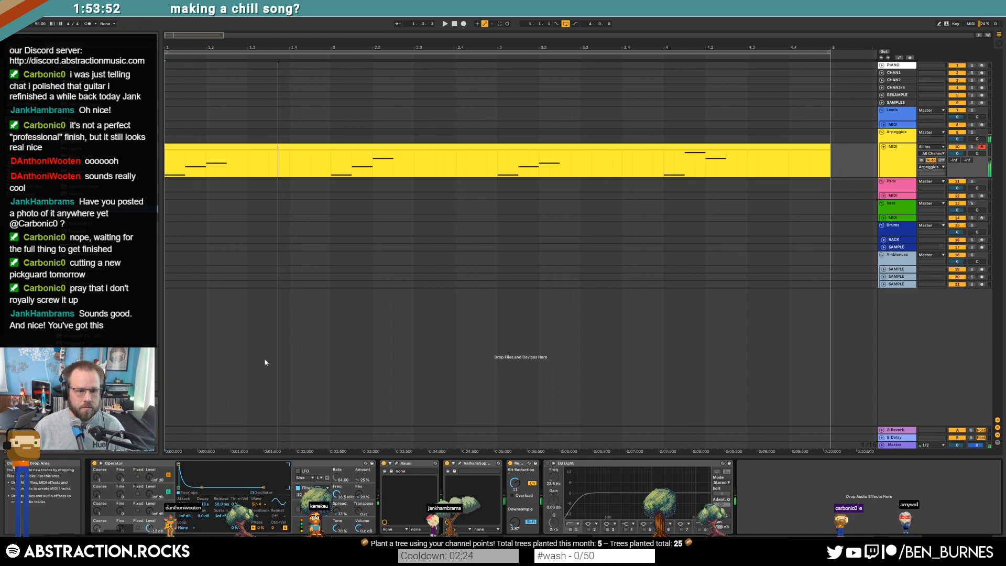
pyautogui.click(460, 463)
pyautogui.press('space')
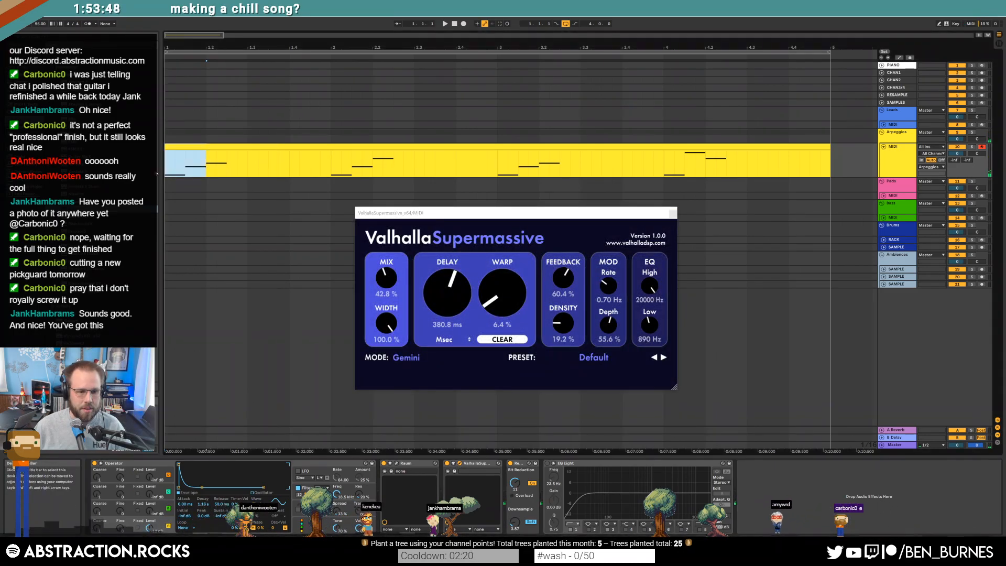
pyautogui.moveTo(439, 324)
pyautogui.mouseDown()
pyautogui.moveTo(439, 307)
pyautogui.moveTo(439, 325)
pyautogui.mouseUp()
pyautogui.press('space')
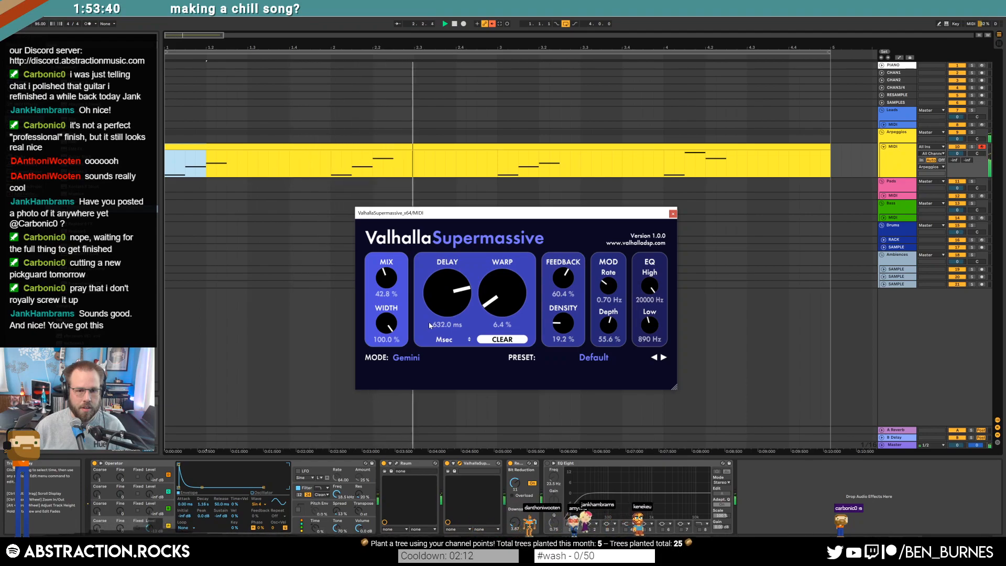
pyautogui.click(495, 23)
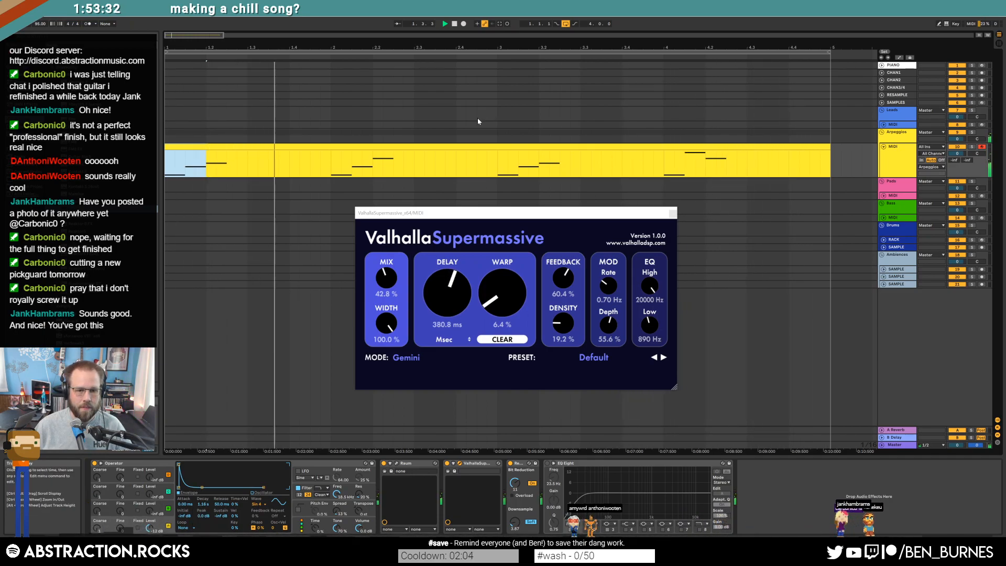
pyautogui.press('space')
# Step: Arm the PIANO track and play along with the arpeggio with the arrangement loop off, restoring the loop at the end
pyautogui.click(566, 24)
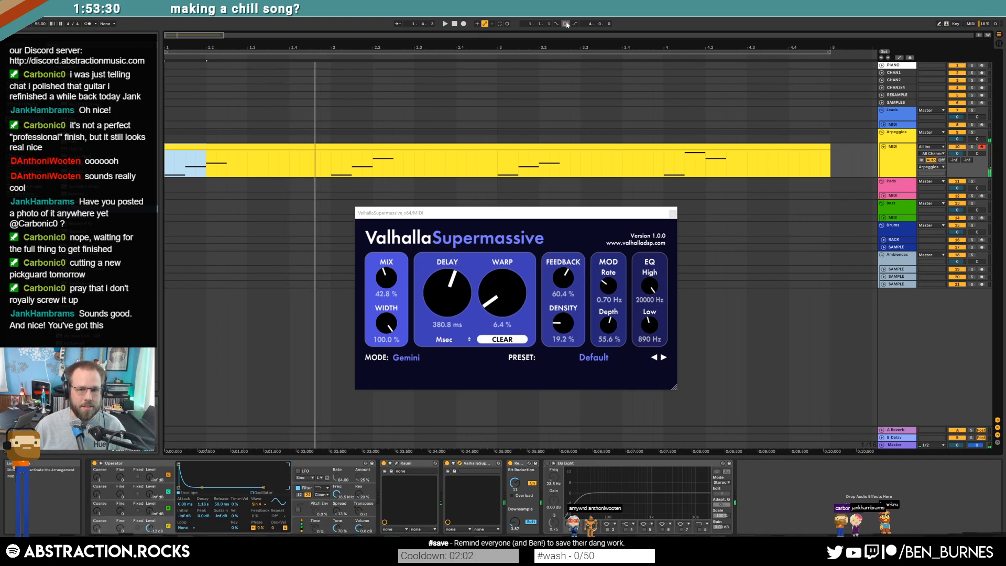
pyautogui.click(672, 213)
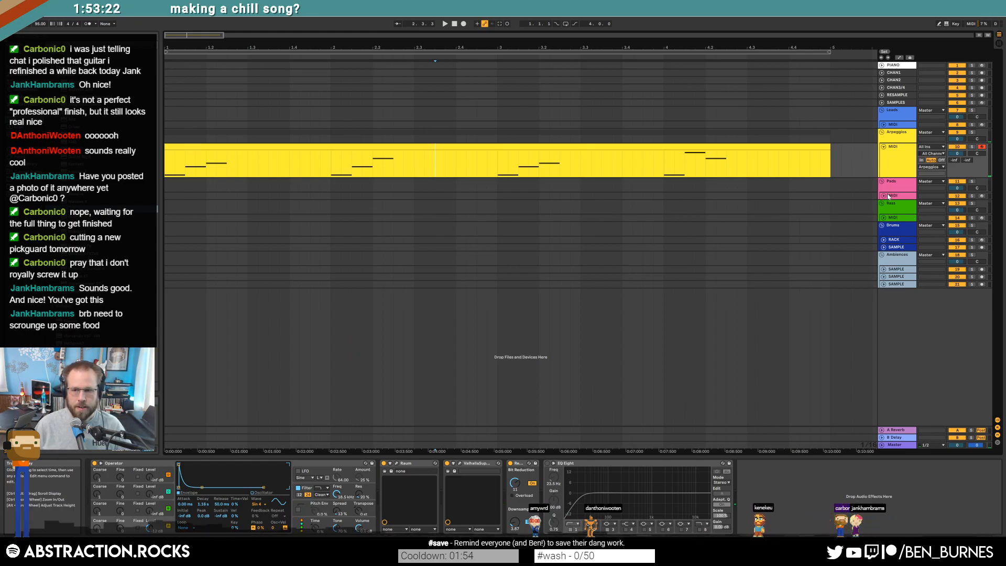
pyautogui.click(884, 125)
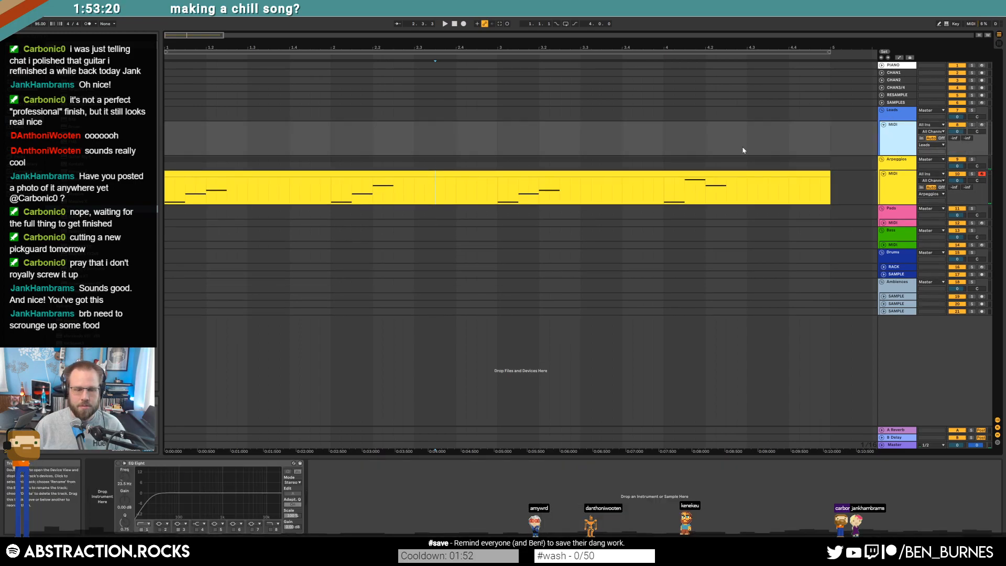
pyautogui.click(982, 66)
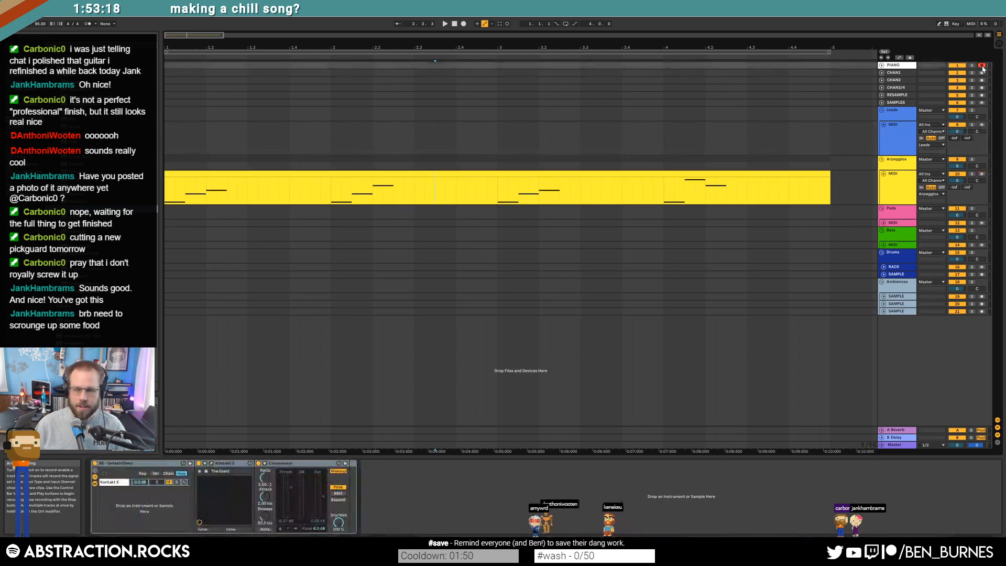
pyautogui.press('space')
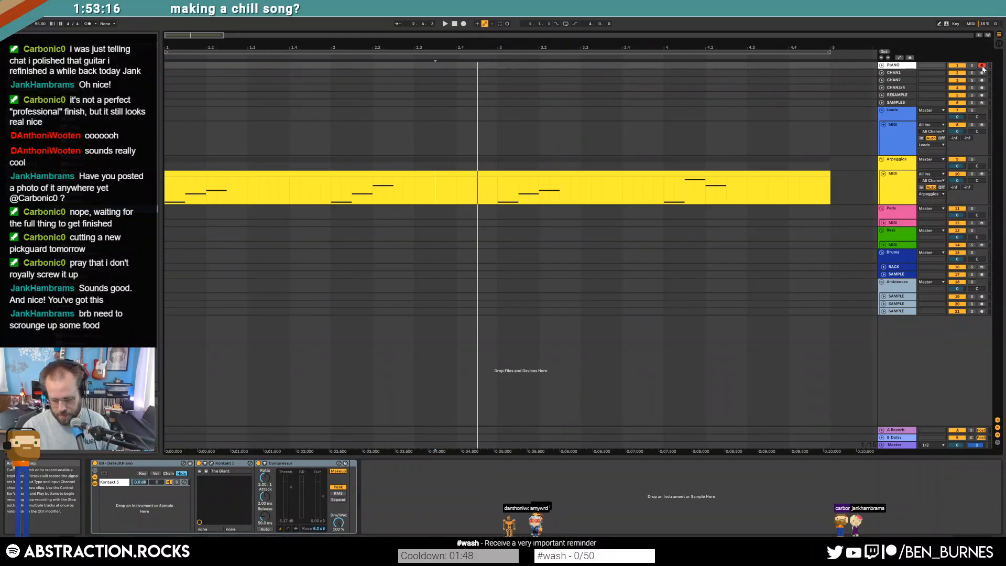
pyautogui.press('space')
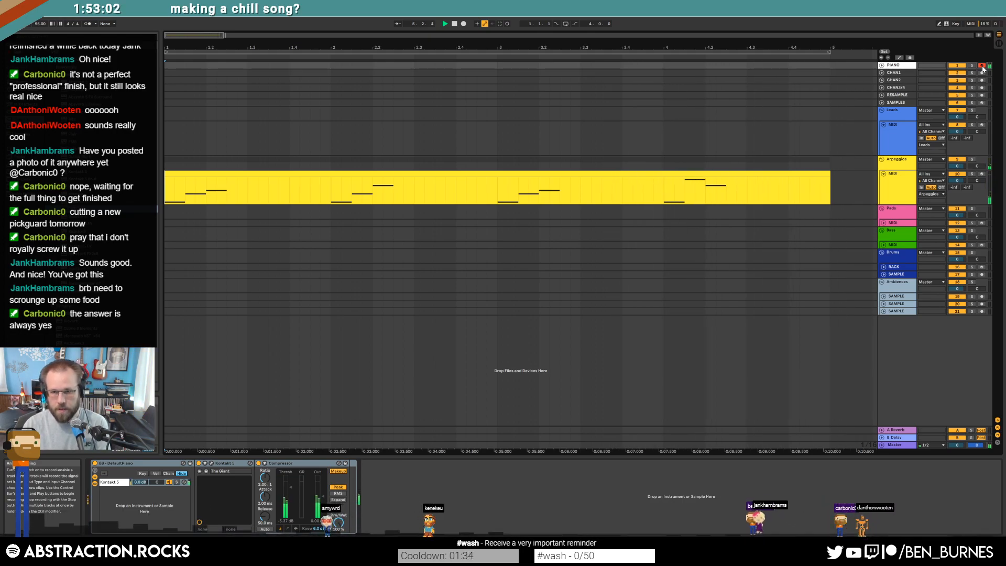
pyautogui.click(565, 25)
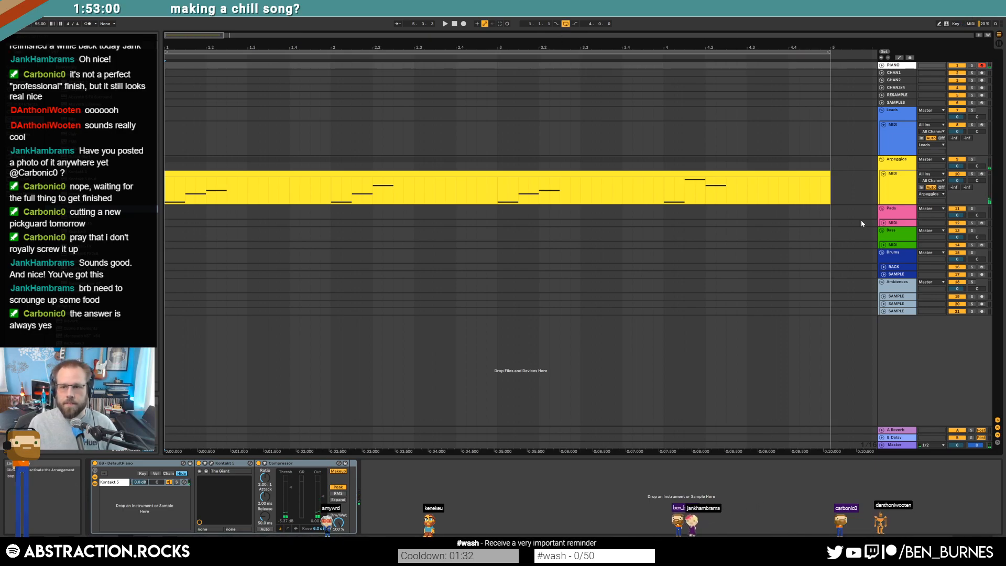
# Step: Expand and arm the MIDI track in the Pads group and load the Massive synth on it
pyautogui.click(890, 222)
pyautogui.click(982, 224)
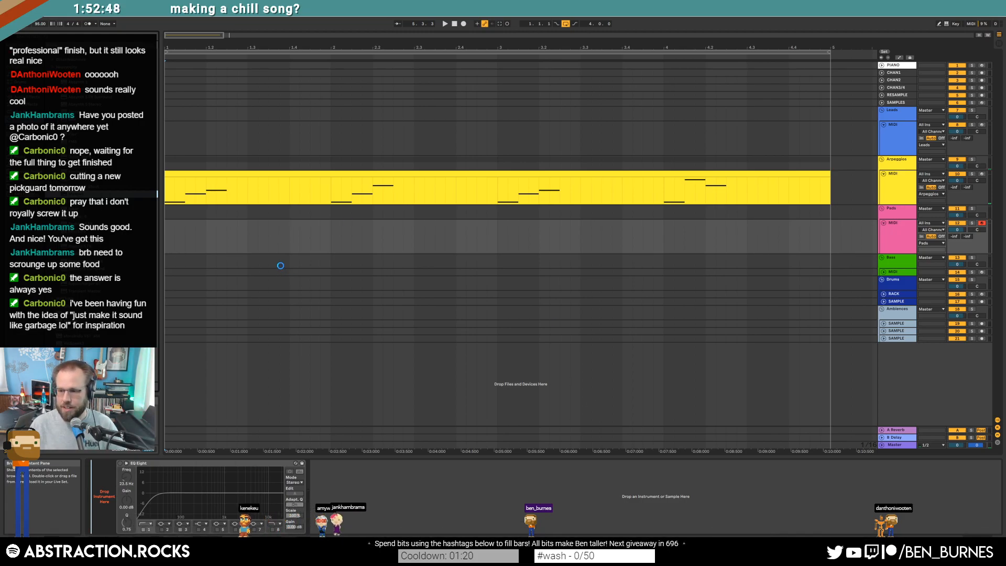
pyautogui.moveTo(475, 224); pyautogui.dragTo(507, 226)
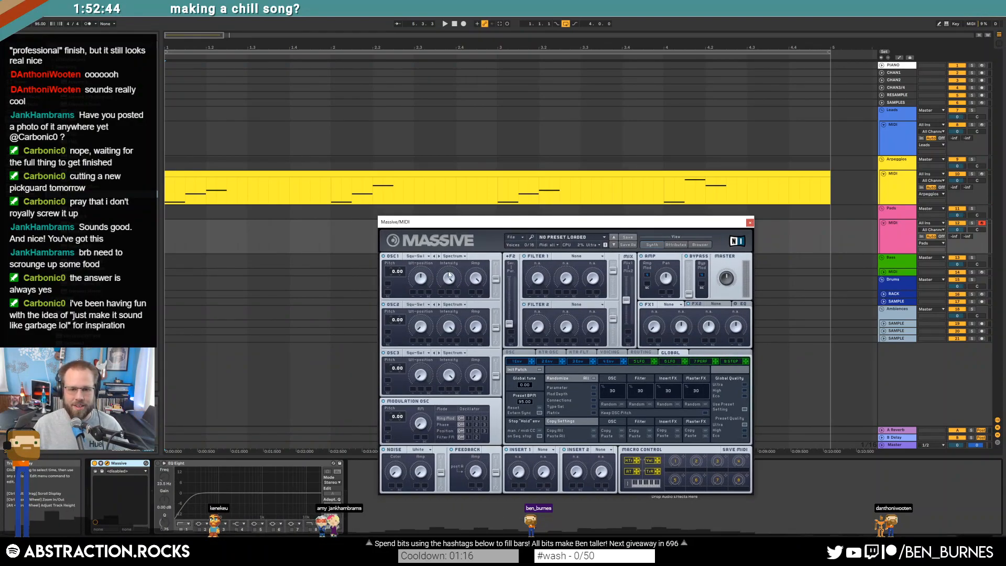
# Step: Shape Massive's pad with Lowpass 4 on Filter 1, Reverb on FX1, oscillators detuned to 0.03 and -0.01, and a longer envelope 4 release
pyautogui.click(576, 256)
pyautogui.click(576, 267)
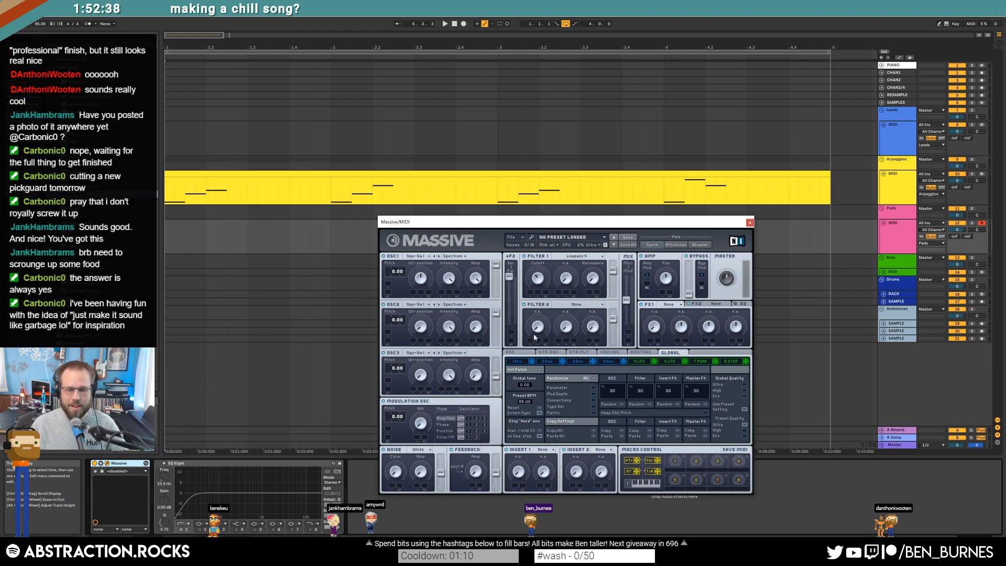
pyautogui.click(607, 362)
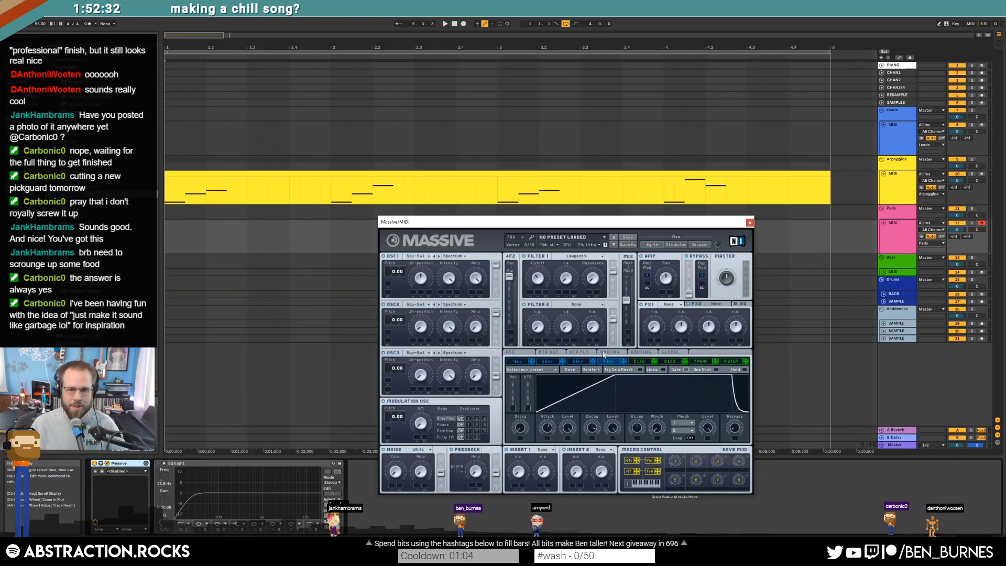
pyautogui.click(672, 306)
pyautogui.click(673, 341)
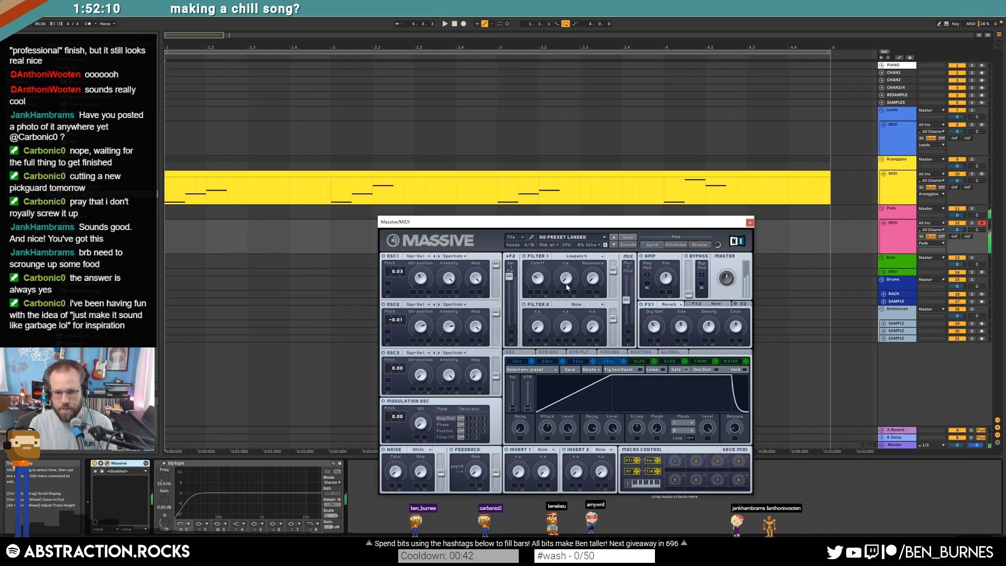
pyautogui.moveTo(733, 401); pyautogui.dragTo(731, 404)
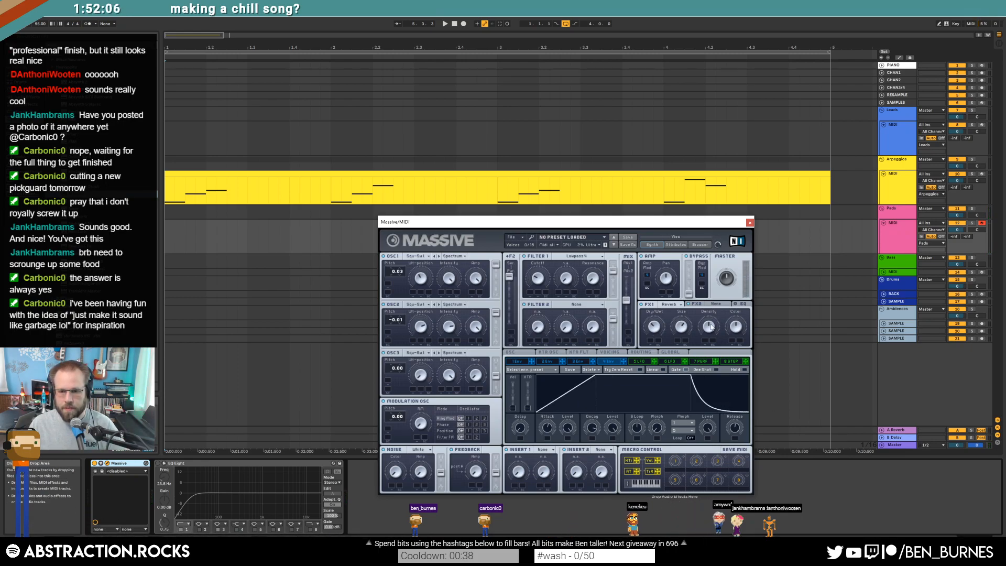
# Step: Copy Raum from the arpeggio track to the pad track and delete the pad track's EQ Eight
pyautogui.click(750, 222)
pyautogui.click(863, 194)
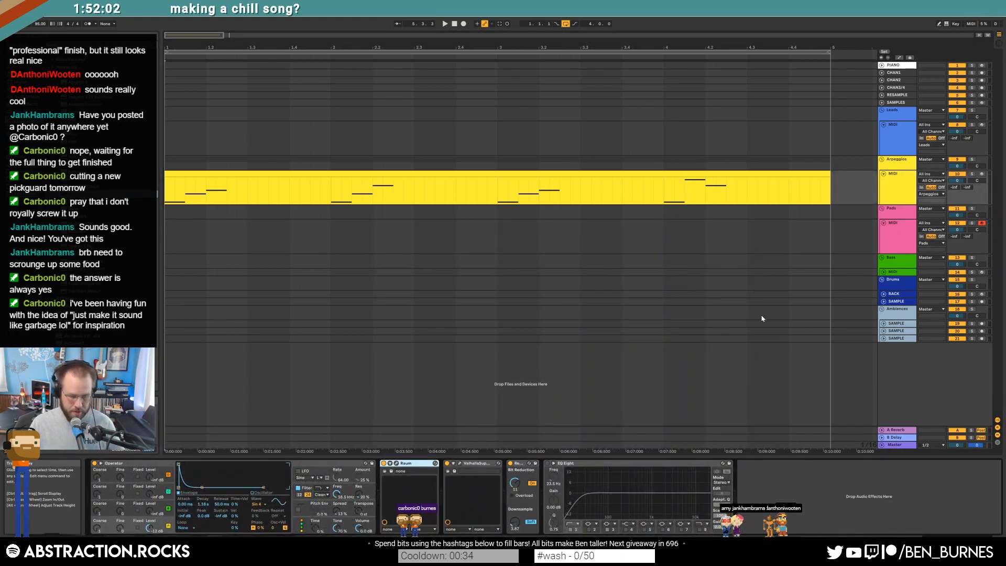
pyautogui.click(907, 231)
pyautogui.click(256, 465)
pyautogui.press('Delete')
# Step: Set Massive's Insert 1 effect to Bitcrusher and close the synth window
pyautogui.click(107, 463)
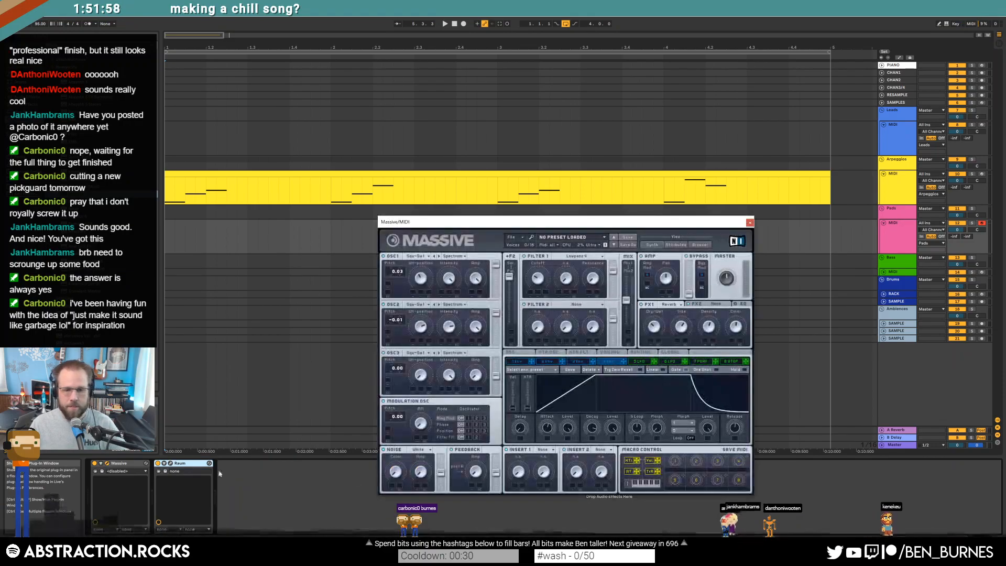
pyautogui.click(544, 449)
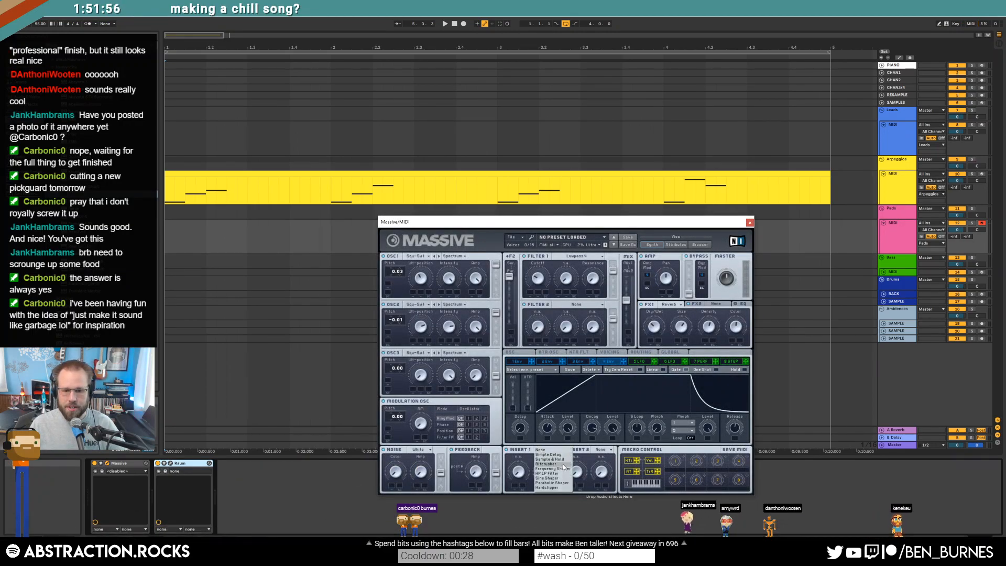
pyautogui.click(547, 469)
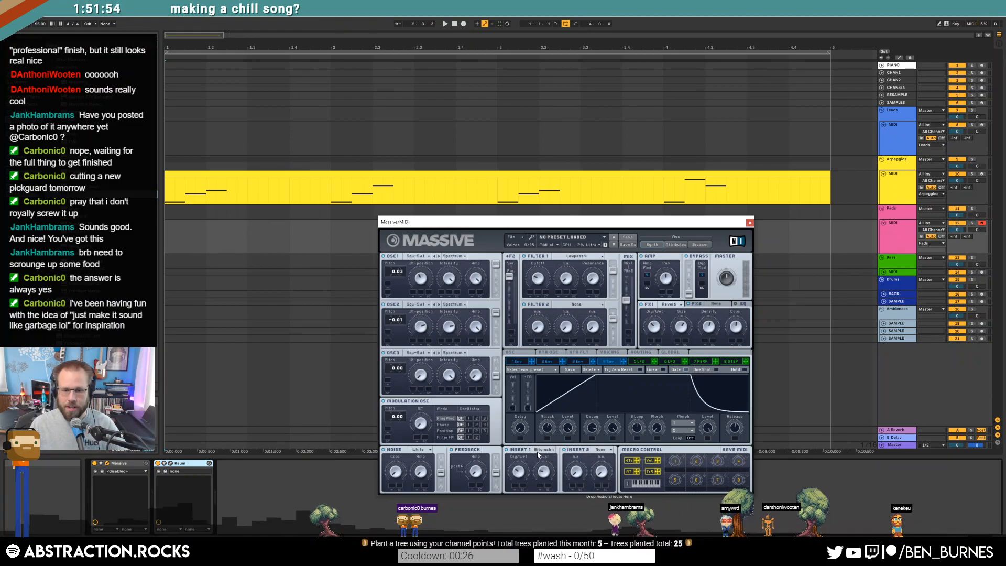
pyautogui.click(751, 222)
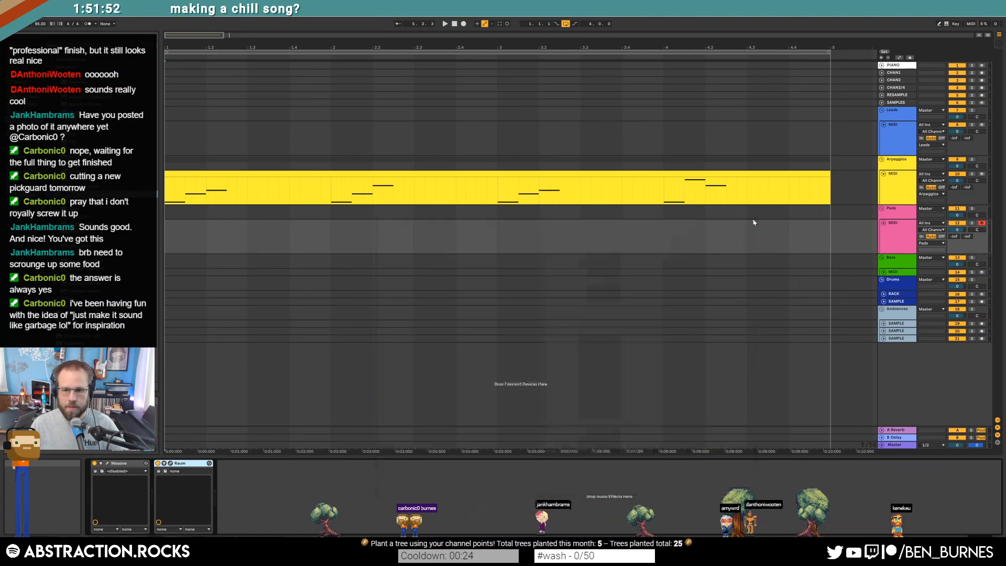
# Step: Record a four-bar chord part on the pad track over the arpeggio
pyautogui.click(463, 24)
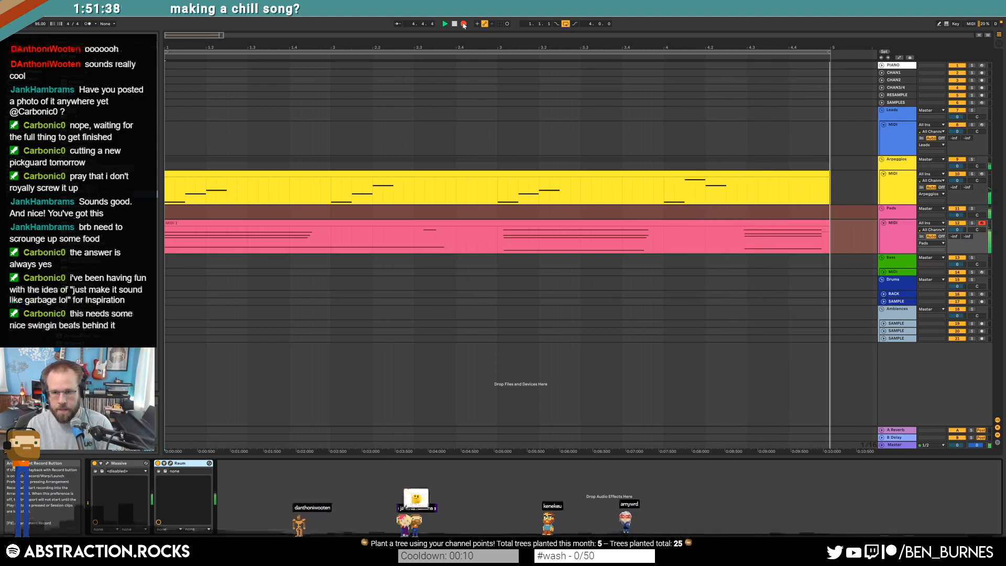
pyautogui.press('space')
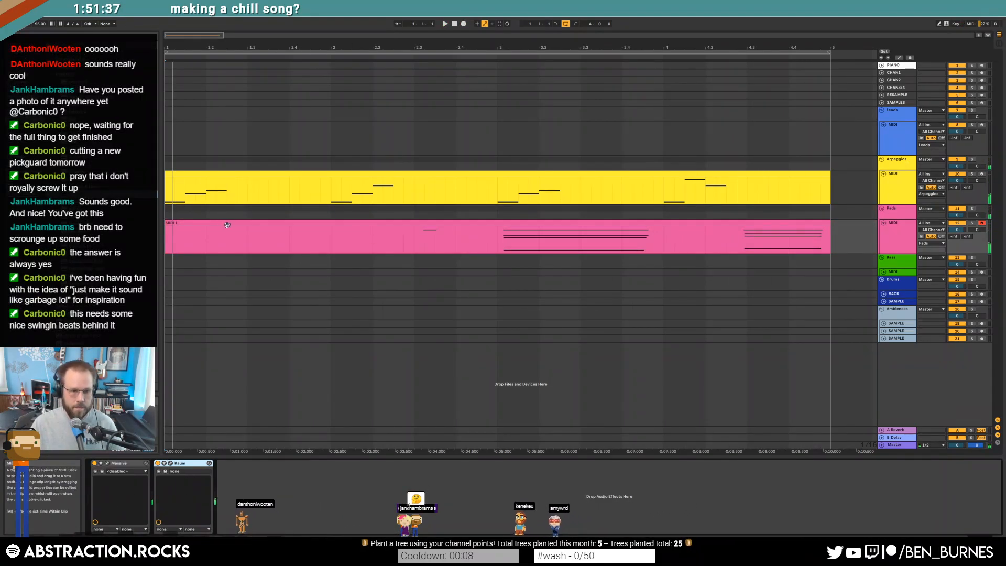
# Step: Play back the recorded pad clip and lower the pad track's volume to balance it with the arpeggio
pyautogui.click(227, 225)
pyautogui.press('space')
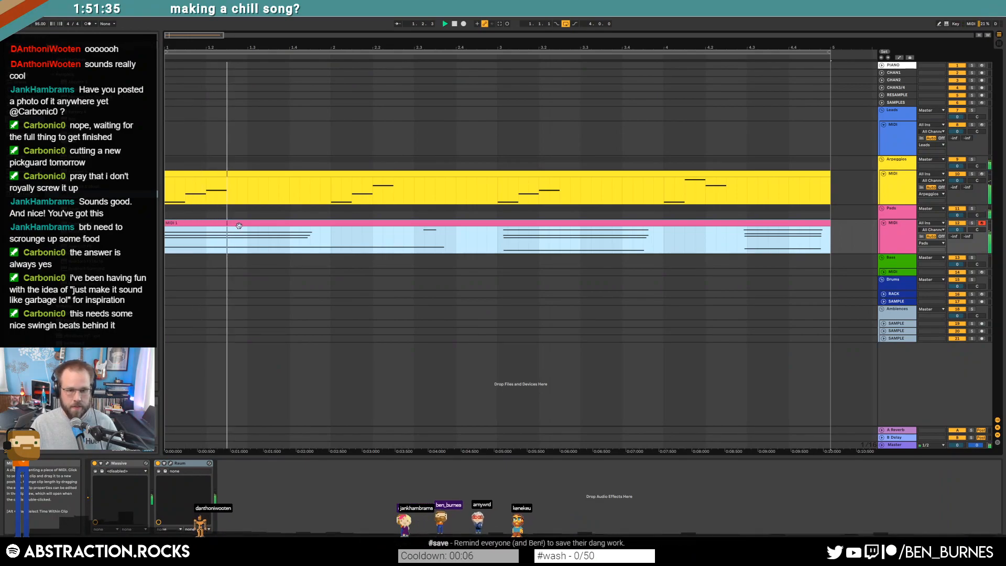
pyautogui.moveTo(957, 230); pyautogui.dragTo(957, 256)
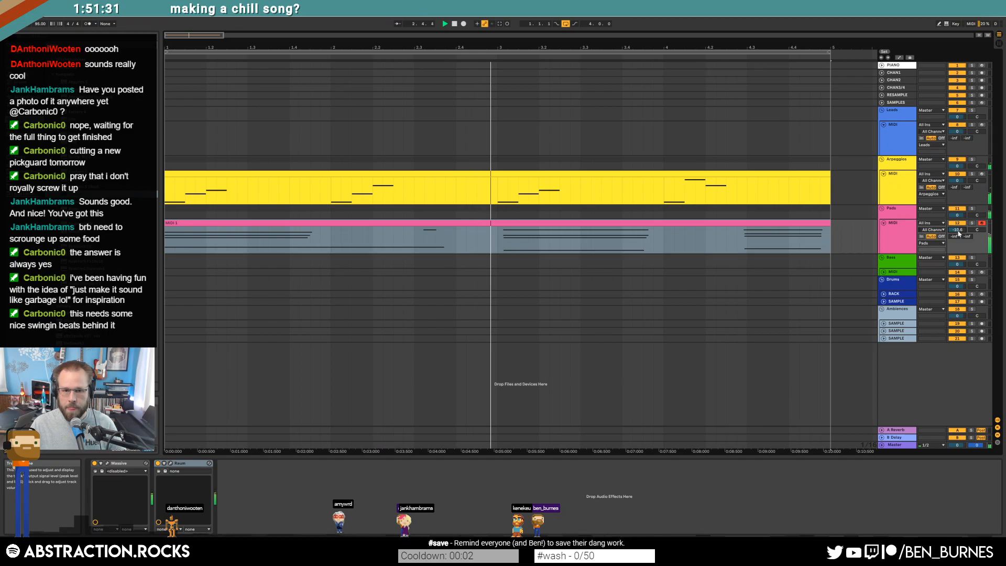
# Step: In the pad clip, nudge the third-bar chord slightly earlier and the final chord slightly later
pyautogui.doubleClick(561, 224)
pyautogui.moveTo(557, 419); pyautogui.dragTo(693, 477)
pyautogui.press('Left')
pyautogui.press('Left')
pyautogui.moveTo(935, 412); pyautogui.dragTo(950, 479)
pyautogui.press('Right')
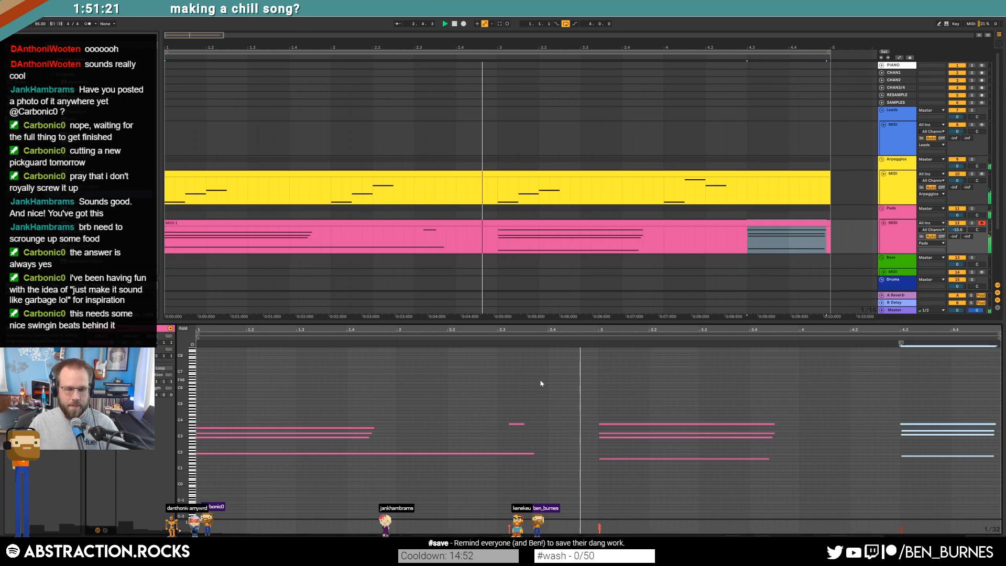
pyautogui.hotkey('shift', 'Tab')
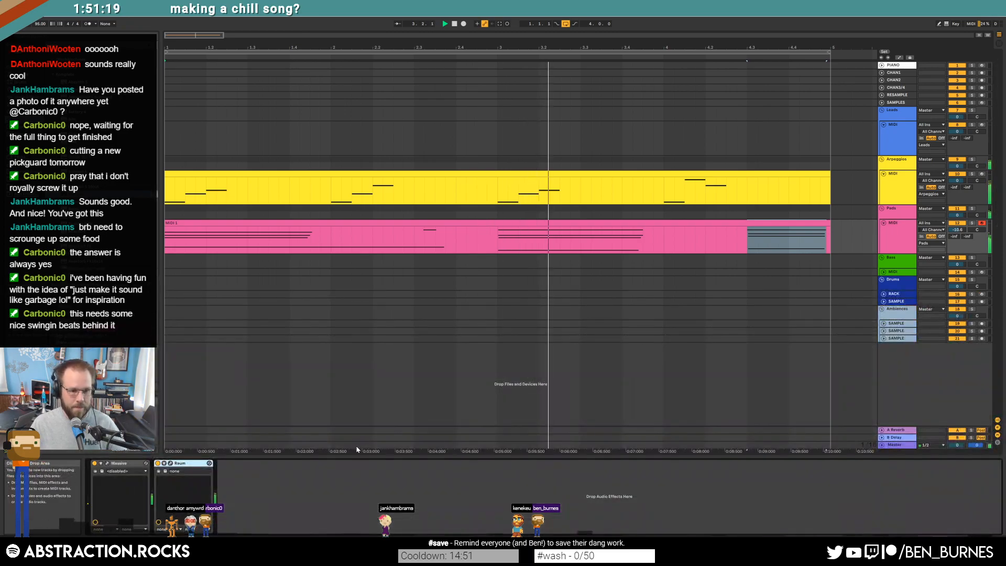
# Step: Reopen Massive and set the arpeggio track's volume to -6.2 dB and the pad track's to -7.2 dB
pyautogui.click(106, 463)
pyautogui.click(544, 362)
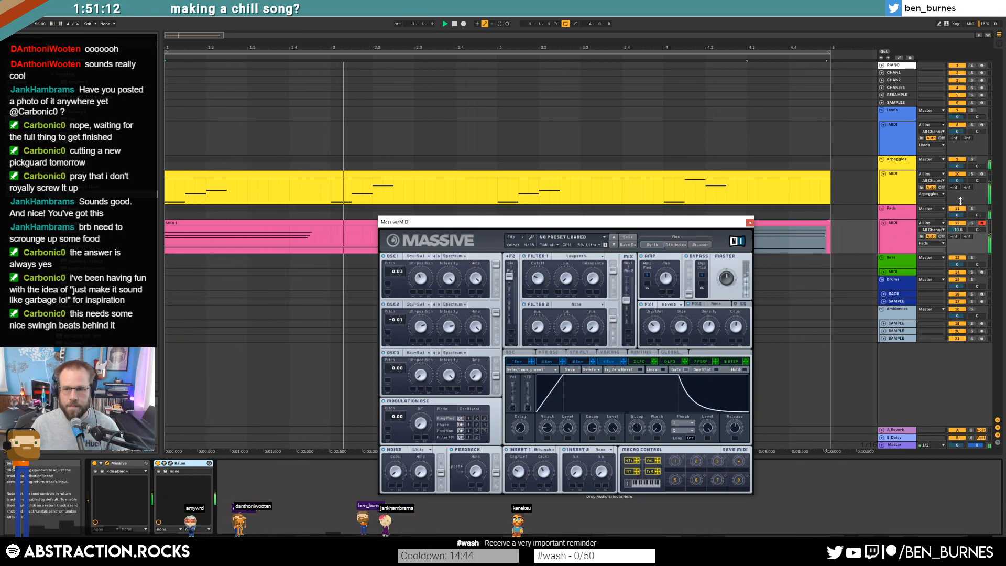
pyautogui.moveTo(957, 180)
pyautogui.mouseDown()
pyautogui.moveTo(957, 205)
pyautogui.moveTo(957, 197)
pyautogui.mouseUp()
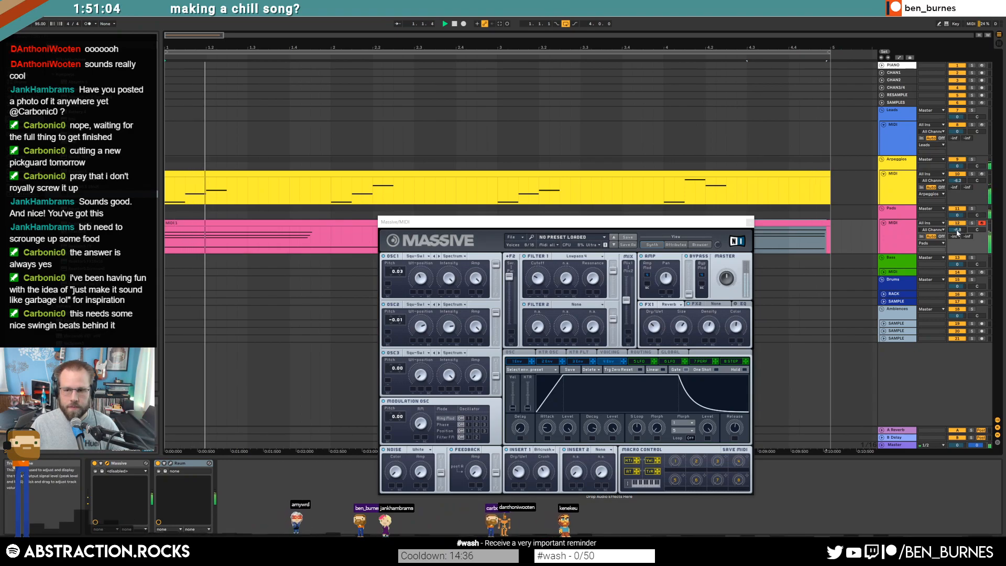
pyautogui.moveTo(957, 229); pyautogui.dragTo(957, 231)
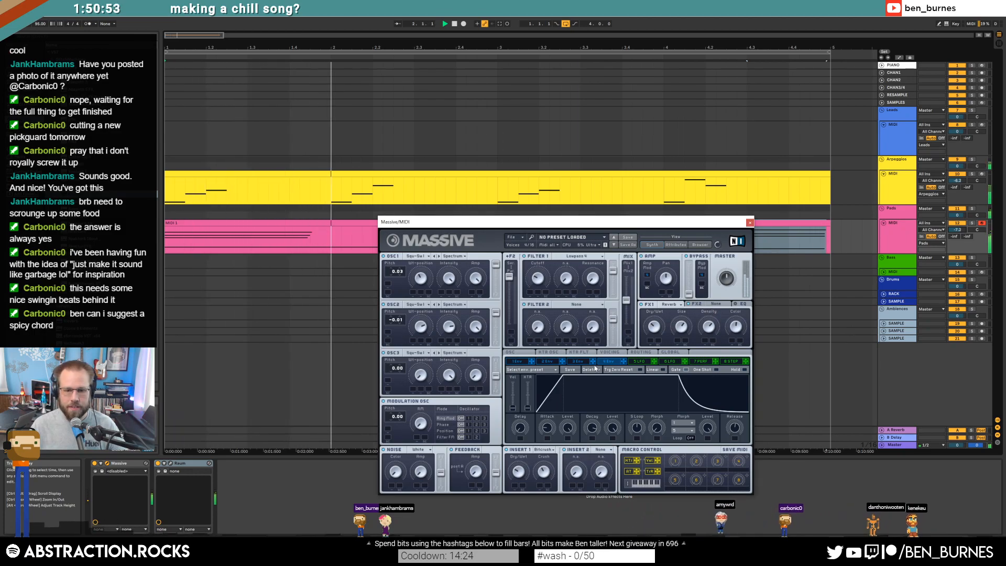
# Step: Apply modulation to Massive's Filter 1 cutoff and amp pan, and close the synth window
pyautogui.rightClick(529, 295)
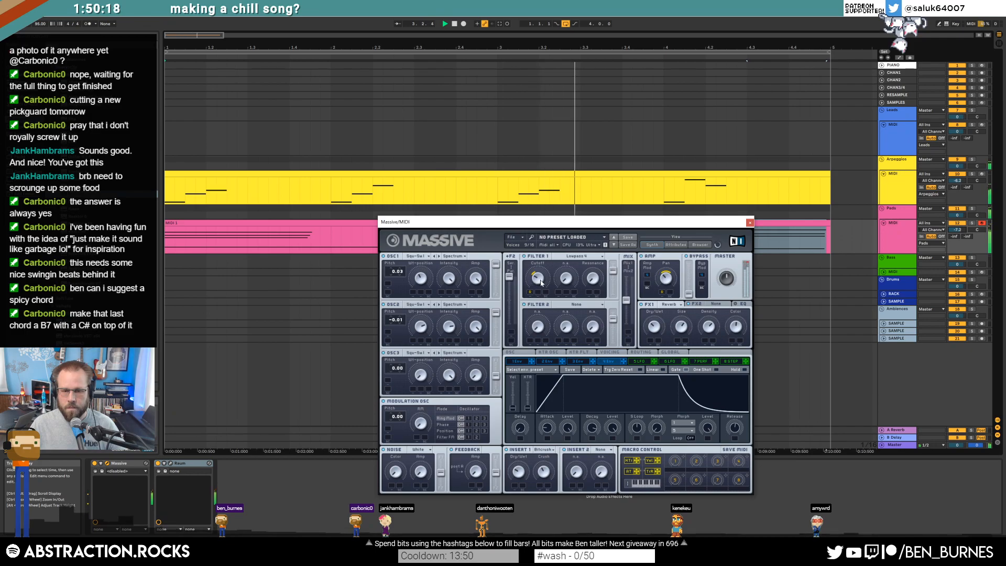
pyautogui.click(749, 222)
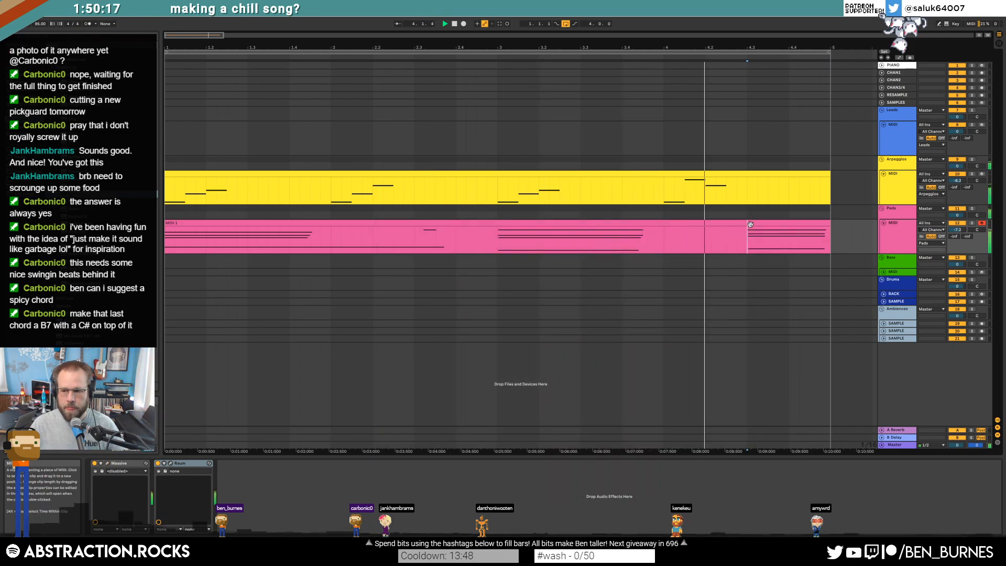
# Step: Add a note on top of the pad clip's last chord, matching the chord's length
pyautogui.doubleClick(749, 224)
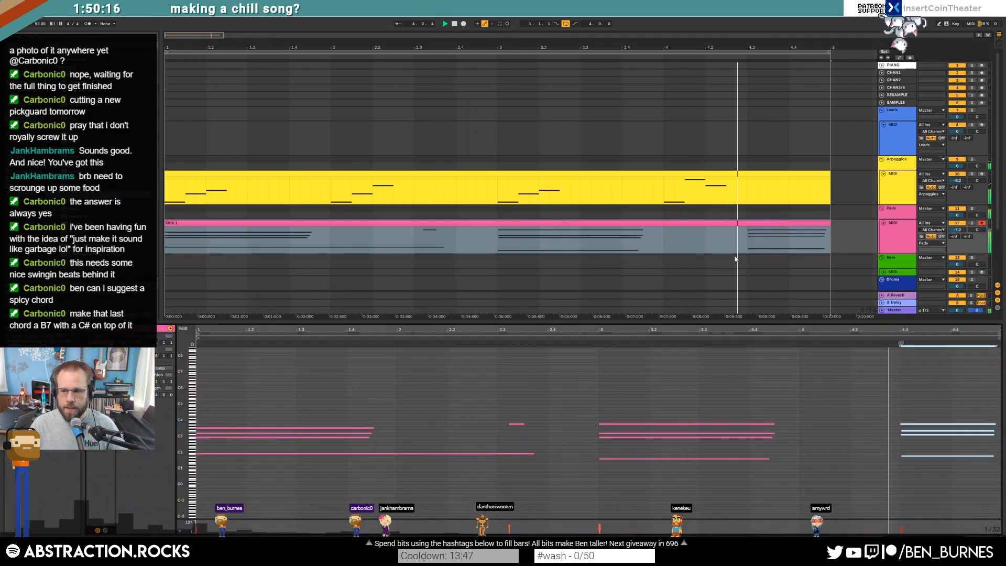
pyautogui.click(902, 420)
pyautogui.moveTo(902, 420); pyautogui.dragTo(994, 420)
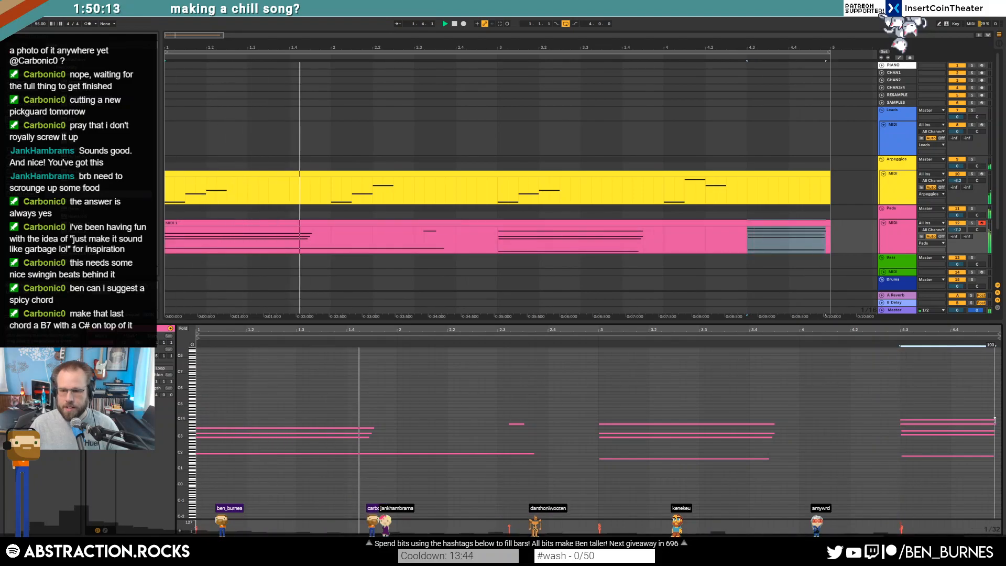
pyautogui.click(959, 419)
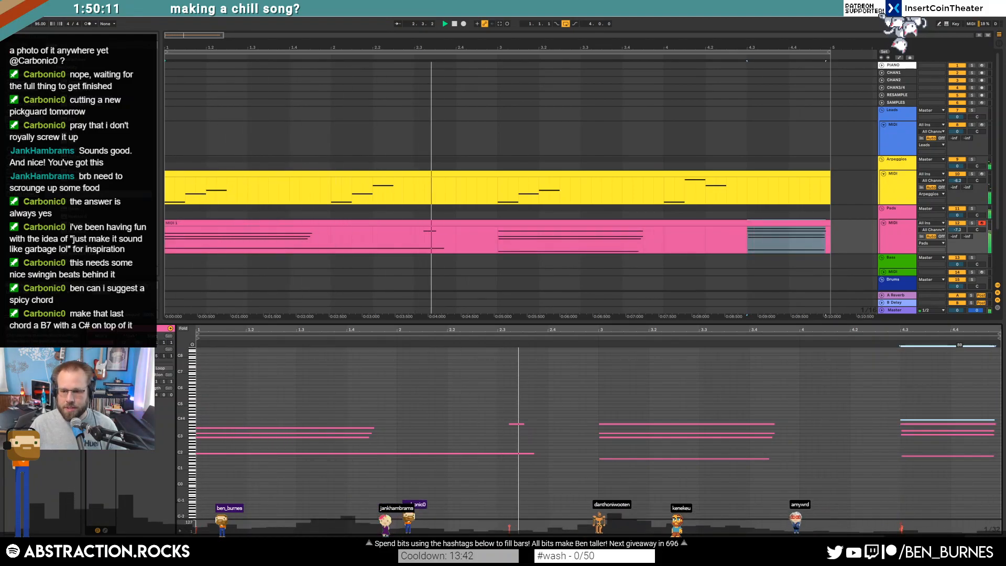
pyautogui.hotkey('shift', 'Tab')
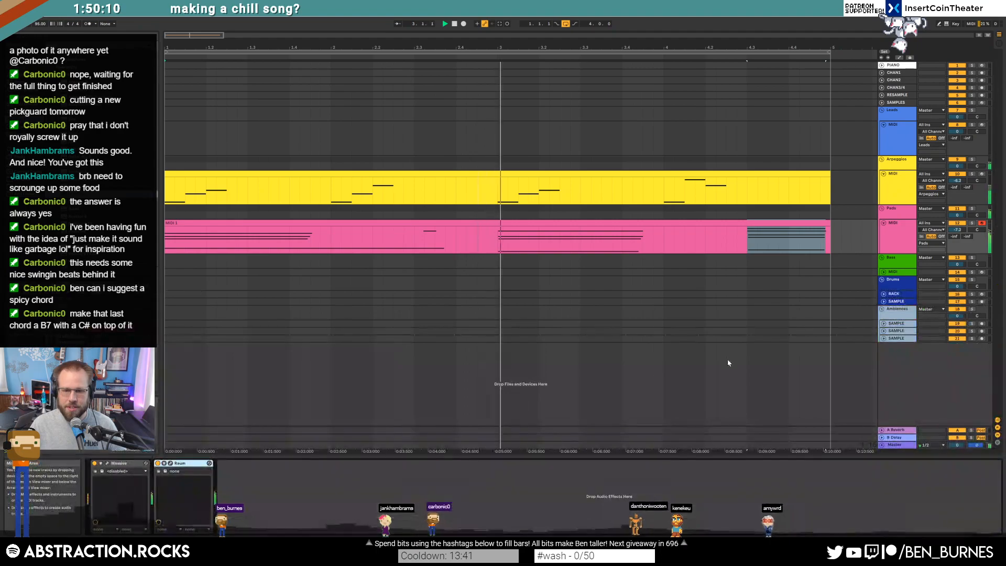
# Step: Reopen the pad clip's notes and play it back with the last chord's top note selected
pyautogui.click(147, 464)
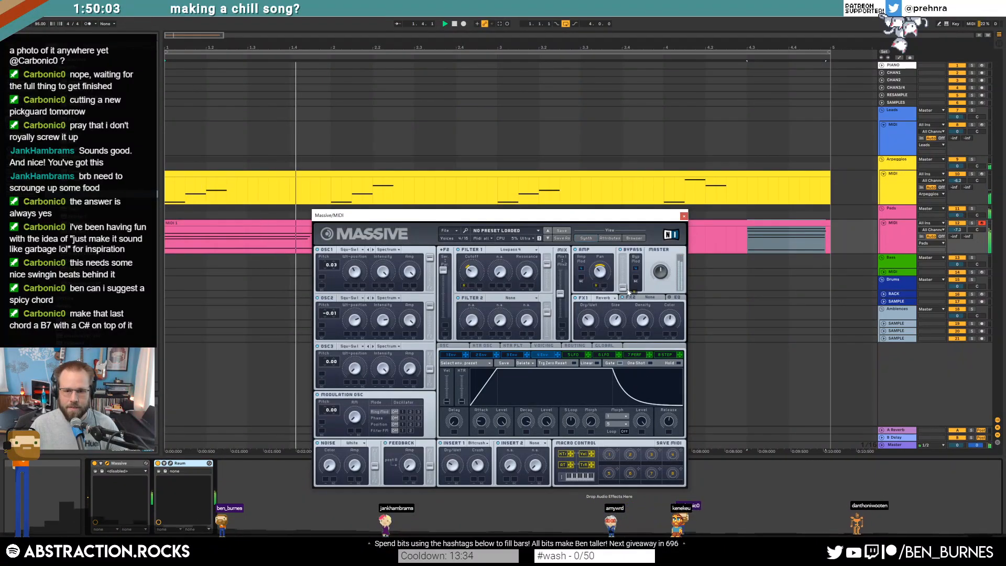
pyautogui.doubleClick(733, 224)
pyautogui.click(836, 469)
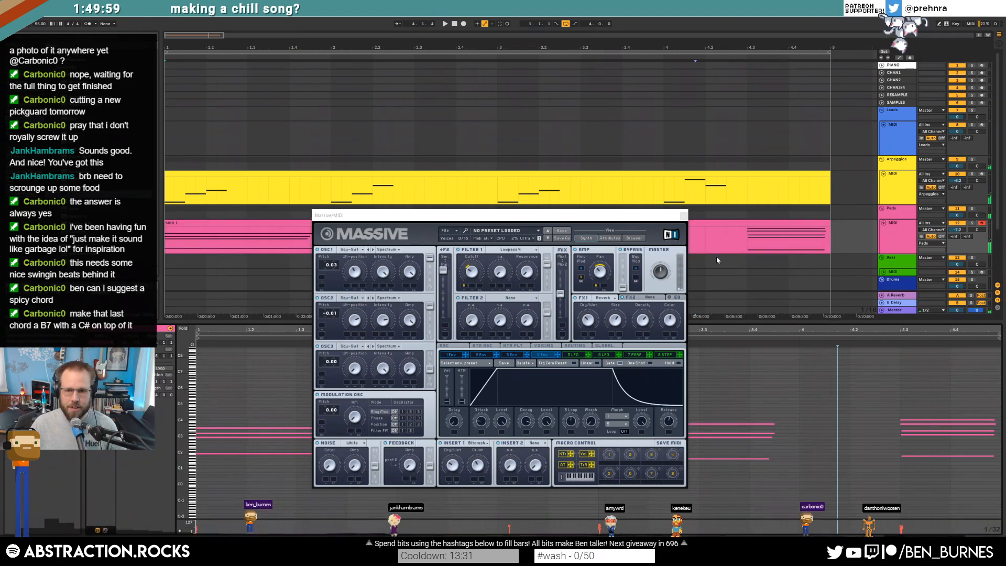
pyautogui.click(684, 216)
pyautogui.hotkey('ctrl', 'a')
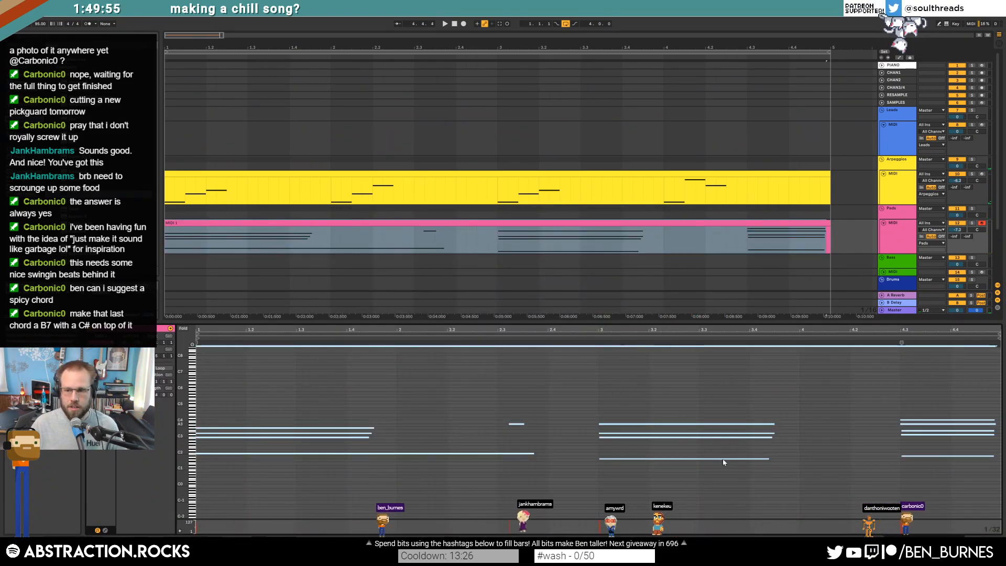
pyautogui.click(768, 466)
pyautogui.click(932, 419)
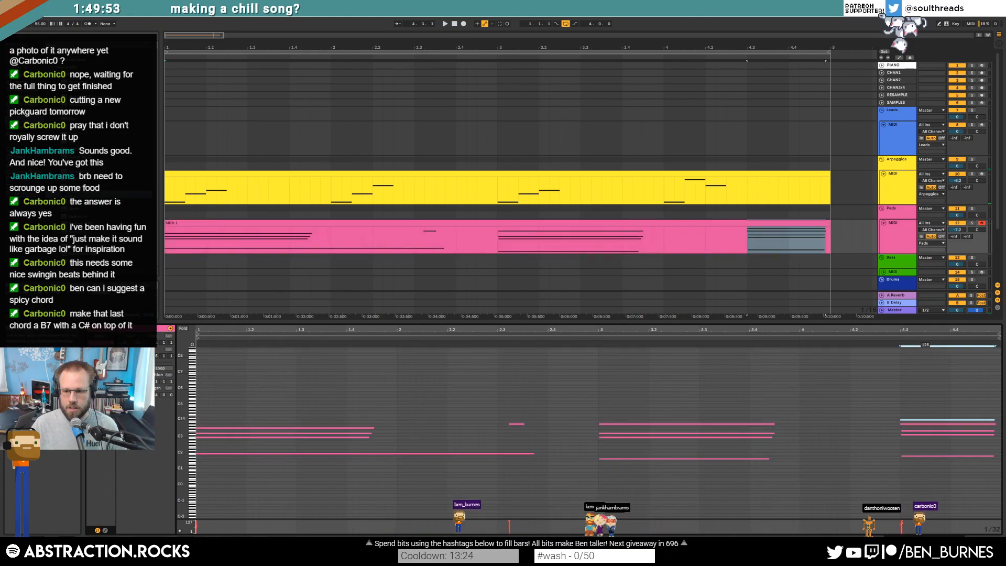
pyautogui.press('space')
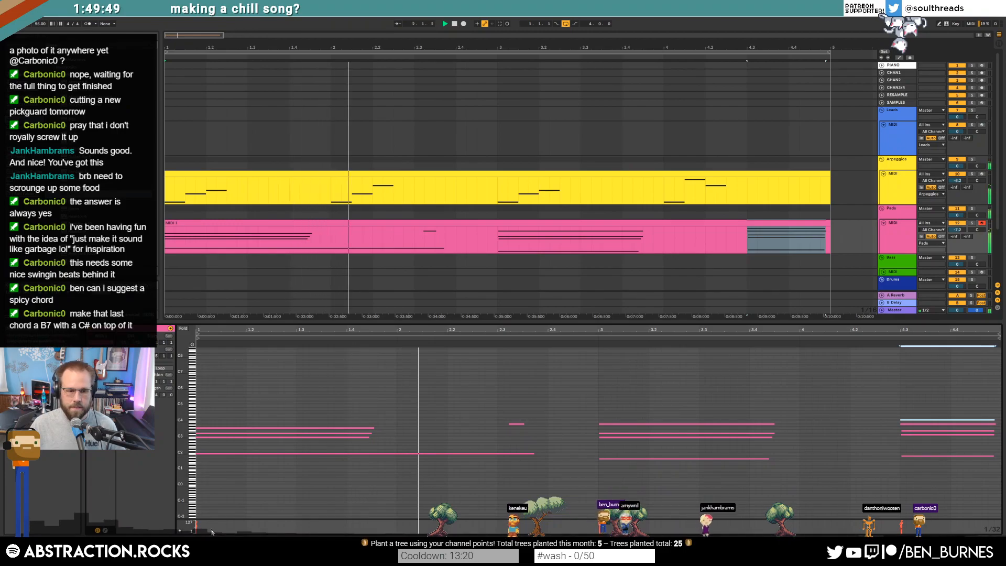
# Step: Check the velocities of the first chord's notes and of the last chord's top and bottom notes
pyautogui.moveTo(214, 532); pyautogui.dragTo(194, 525)
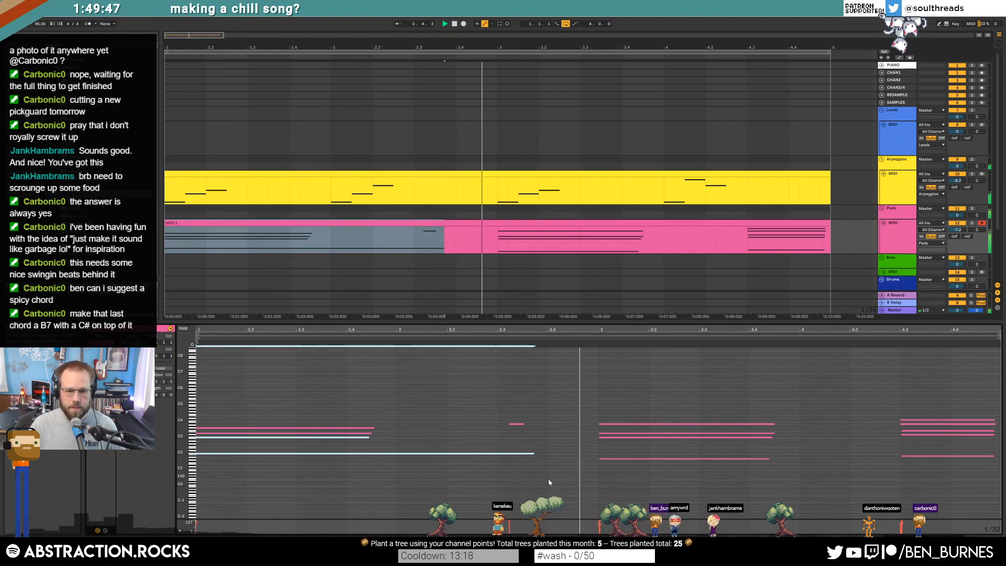
pyautogui.click(573, 479)
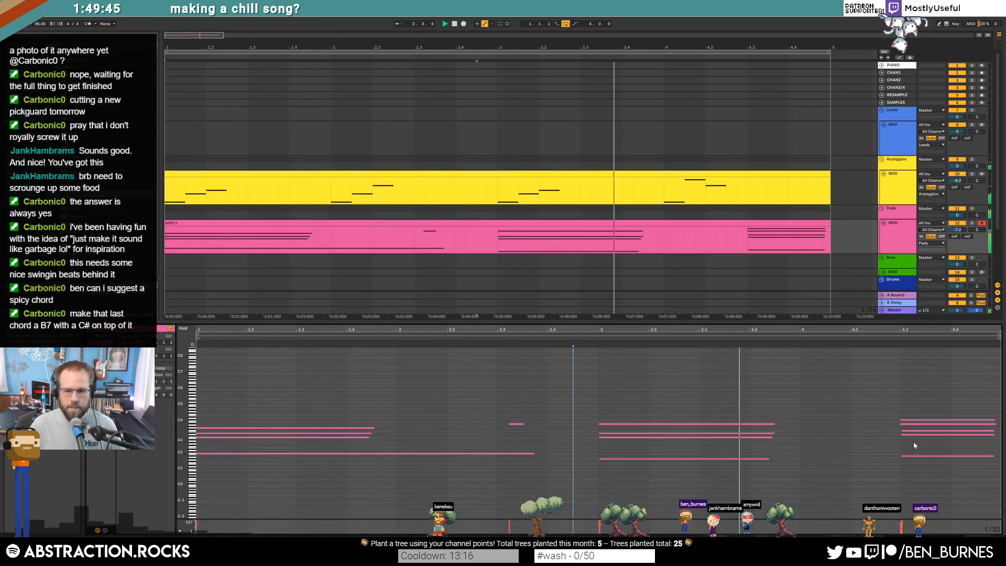
pyautogui.click(914, 420)
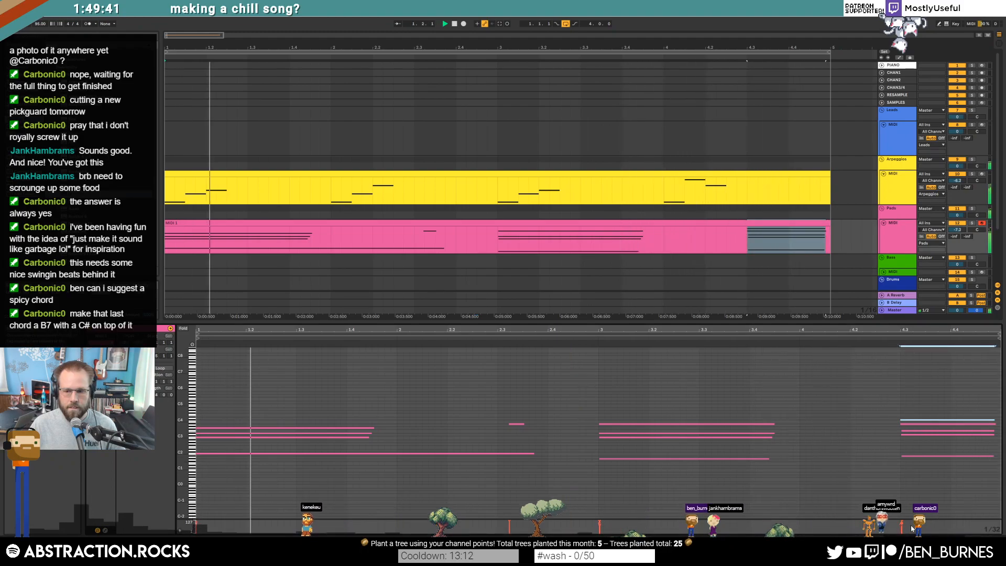
pyautogui.click(914, 456)
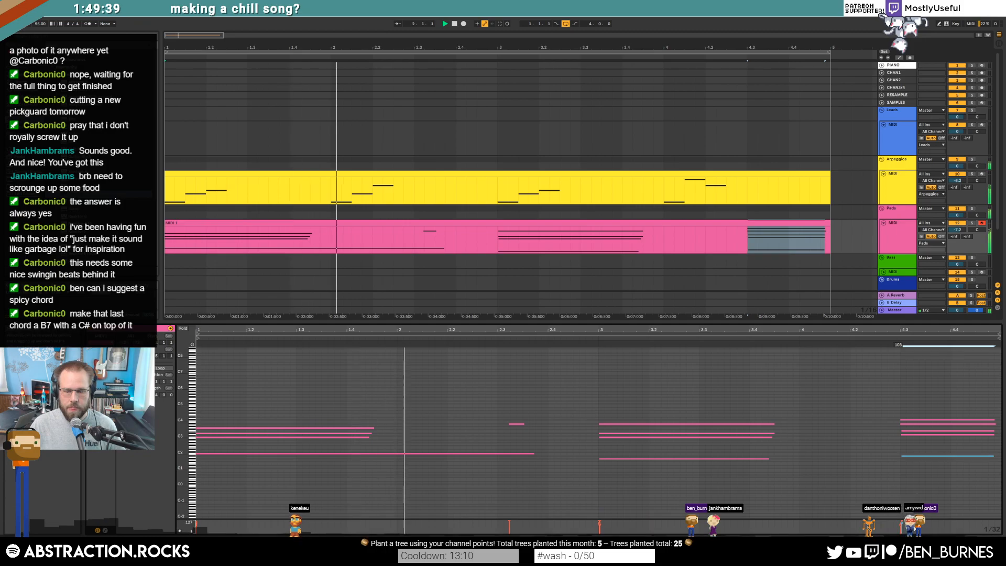
pyautogui.click(914, 393)
pyautogui.hotkey('shift', 'Tab')
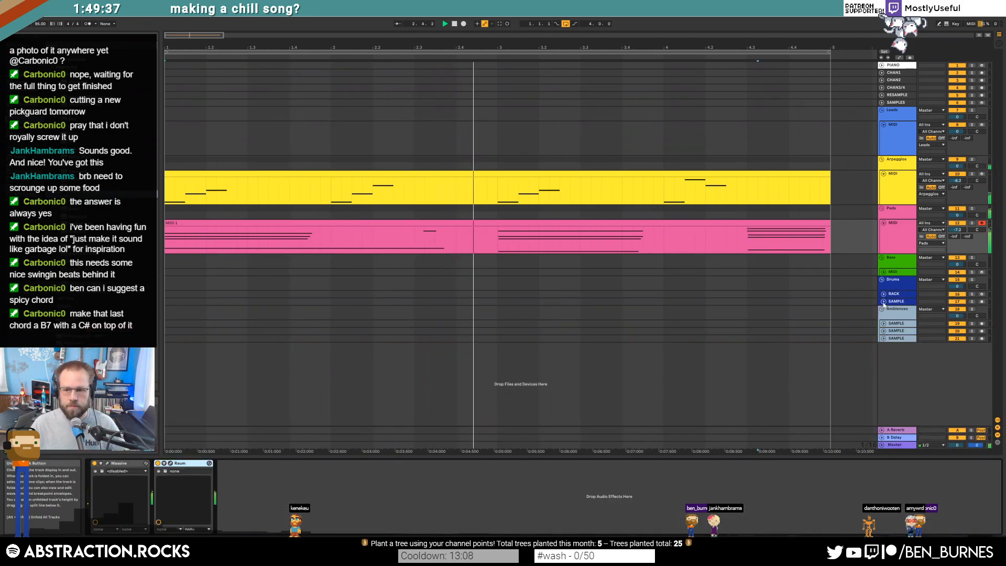
# Step: Unfold the Drums group's SAMPLE track and switch to Splice to browse the Drums samples
pyautogui.click(883, 301)
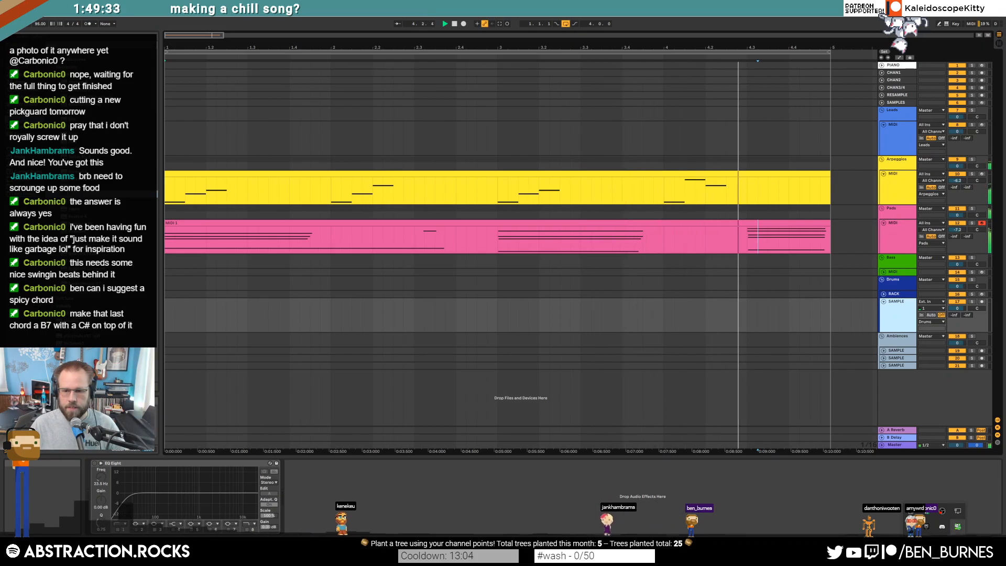
pyautogui.click(958, 526)
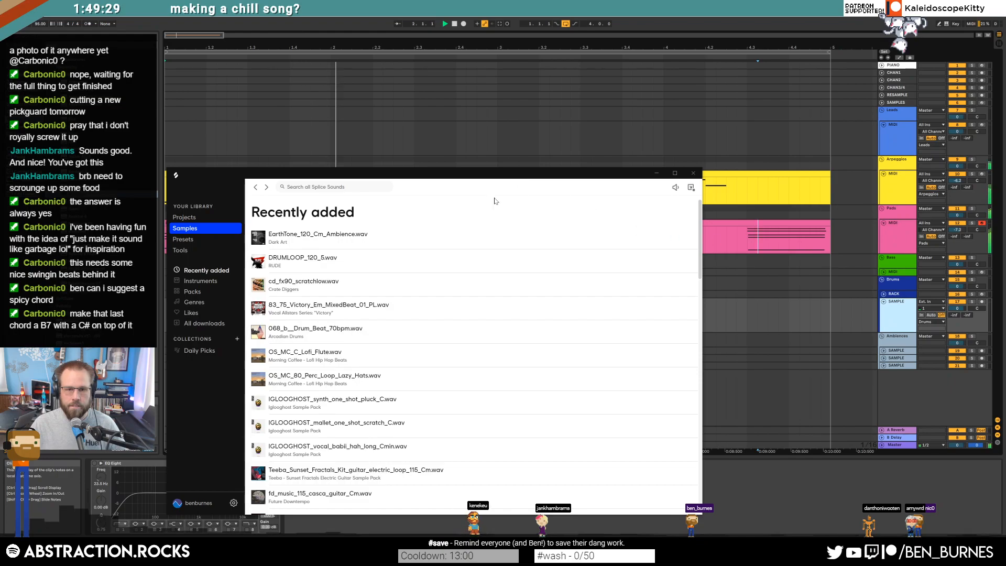
pyautogui.click(314, 187)
pyautogui.click(224, 281)
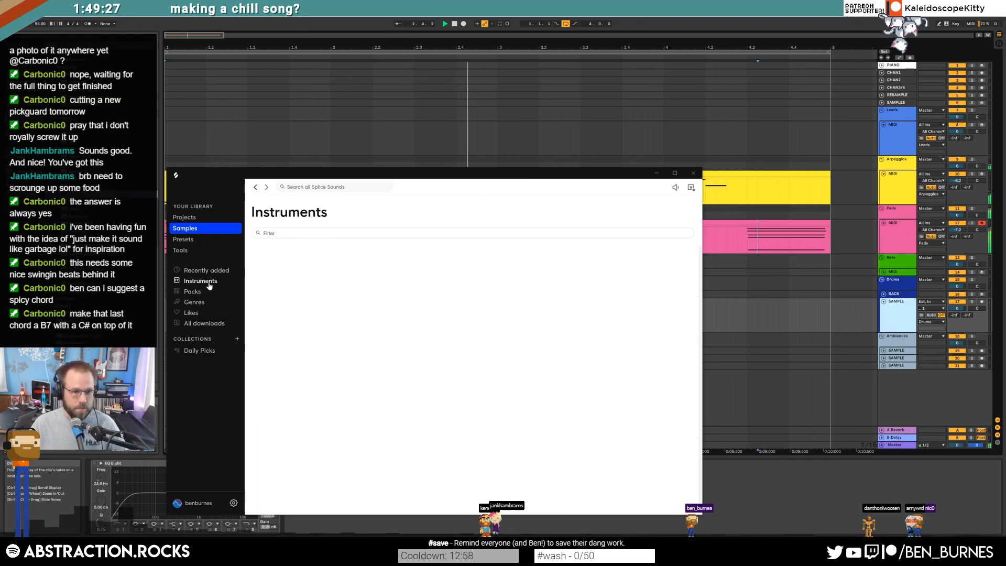
pyautogui.click(277, 252)
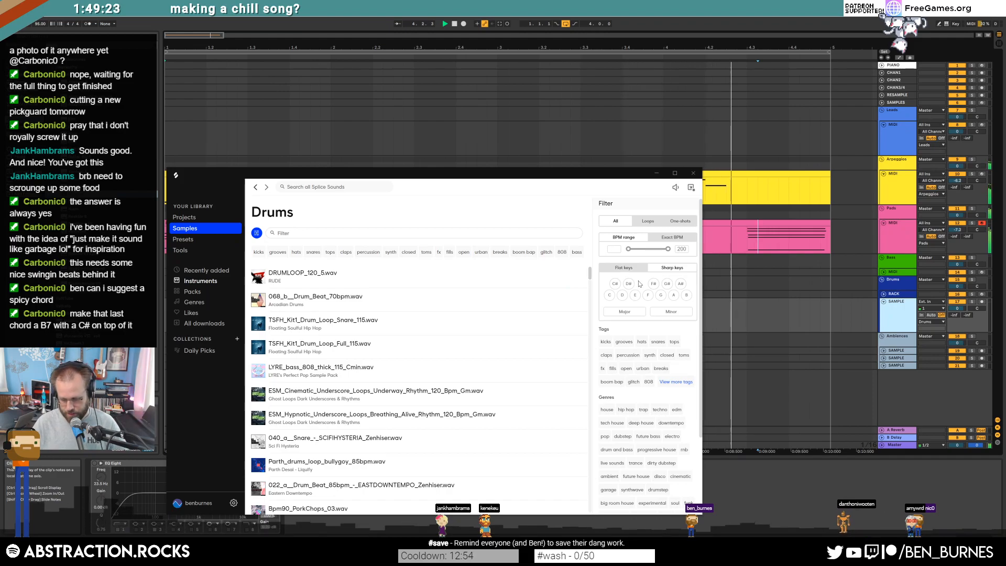
# Step: Filter the drum samples to a BPM range of 95 to 100
pyautogui.write('95')
pyautogui.press('Tab')
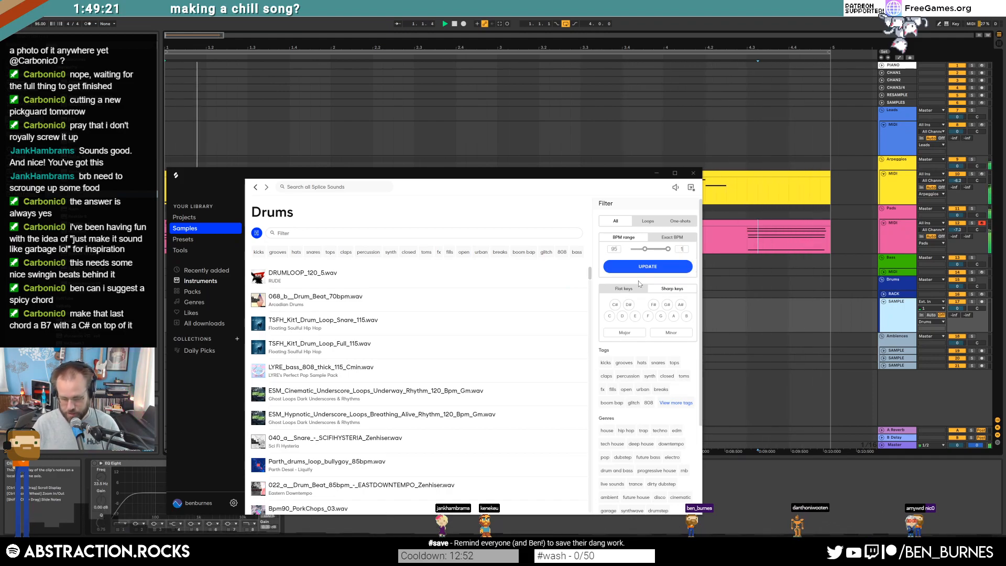
pyautogui.click(640, 267)
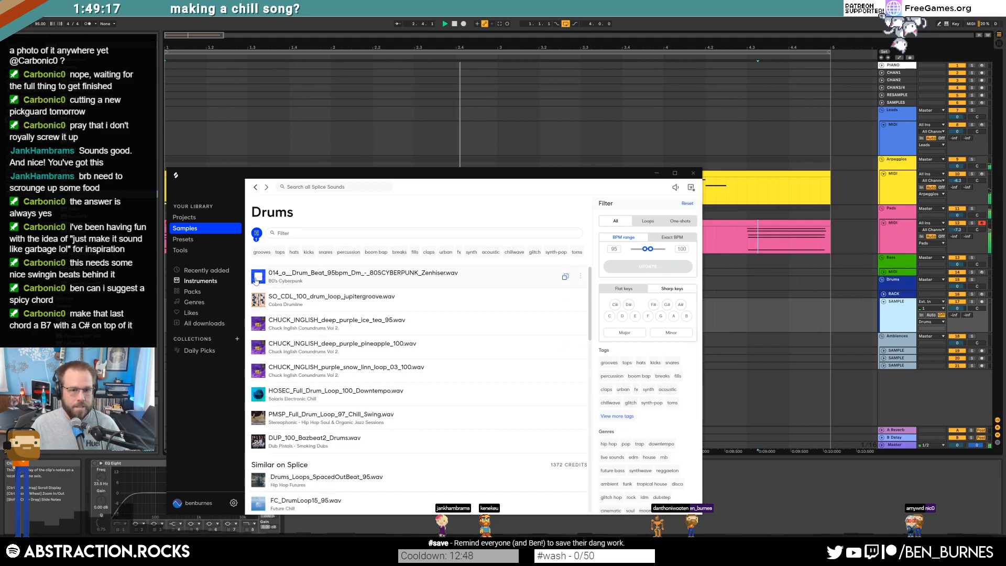
# Step: Audition the drum loops and place PHOTAY_drum_loop_drum_sticks_lofi_02_100.wav at the song's start on the drum SAMPLE track
pyautogui.click(263, 303)
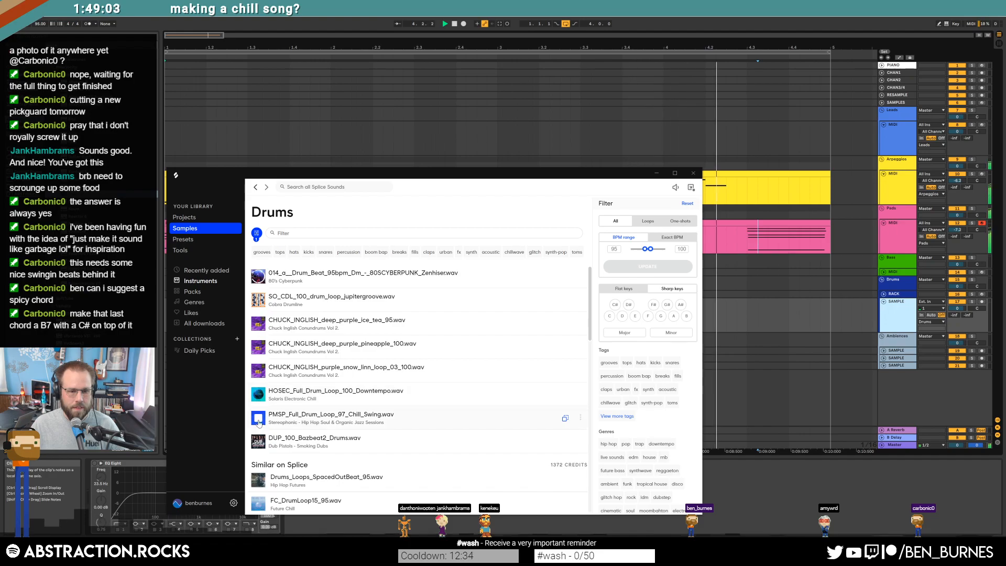
pyautogui.scroll(-8, 259, 439)
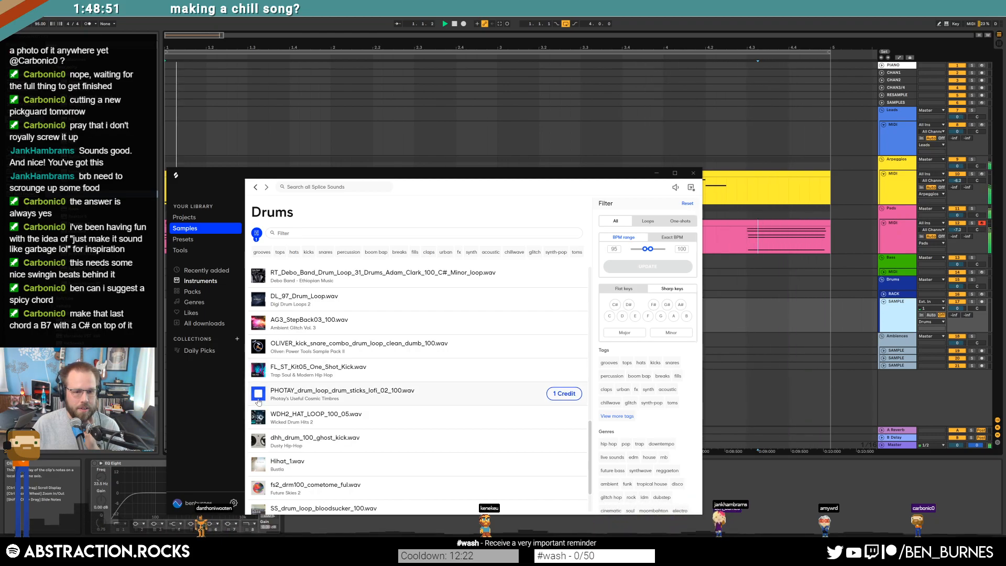
pyautogui.click(551, 397)
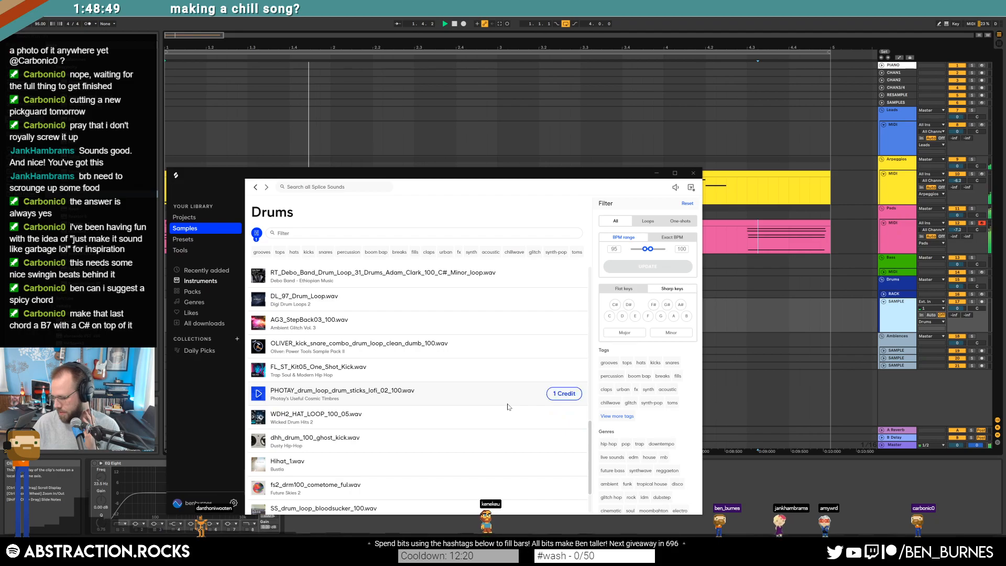
pyautogui.moveTo(312, 395); pyautogui.dragTo(228, 301)
pyautogui.press('space')
# Step: Trim the drum loop clip to end at about beat 1.3 and warp it with a segment BPM of 100
pyautogui.doubleClick(229, 301)
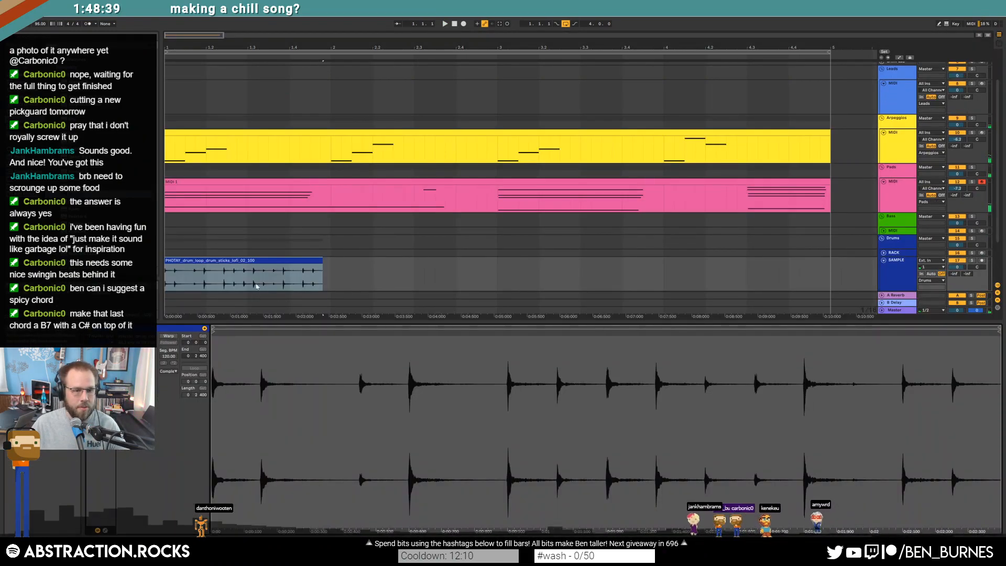
pyautogui.moveTo(319, 260); pyautogui.dragTo(252, 263)
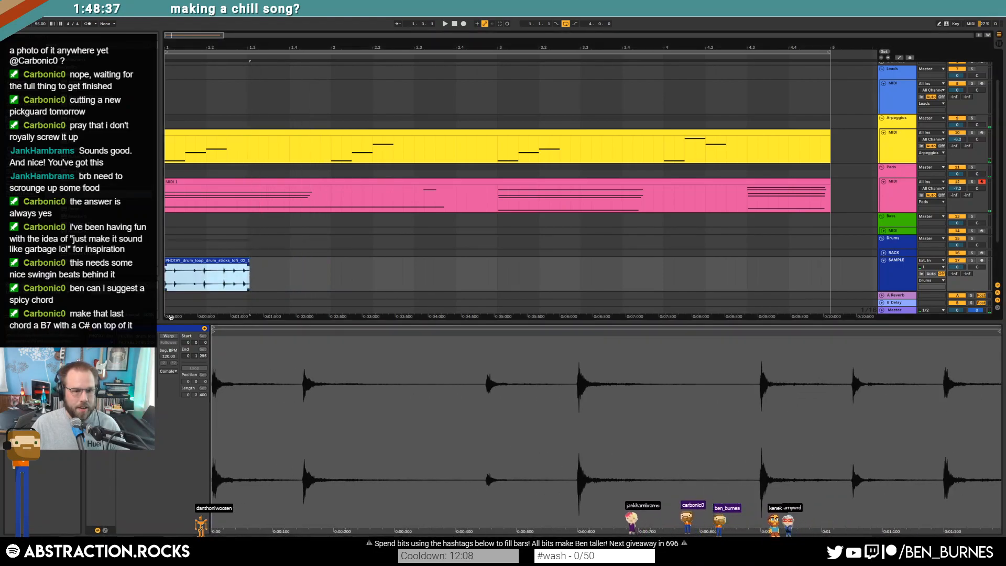
pyautogui.click(169, 335)
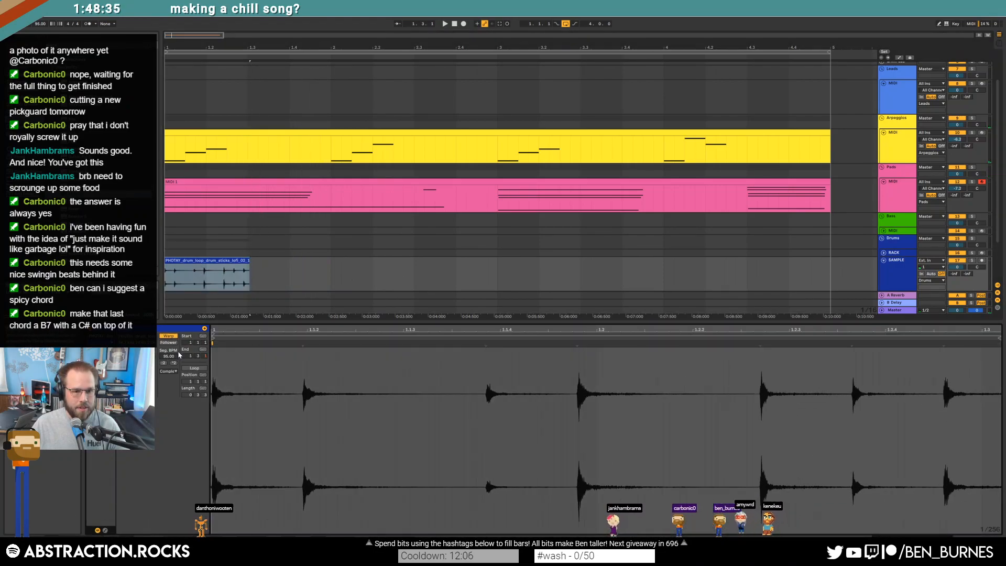
pyautogui.click(179, 355)
pyautogui.write('100')
pyautogui.press('Return')
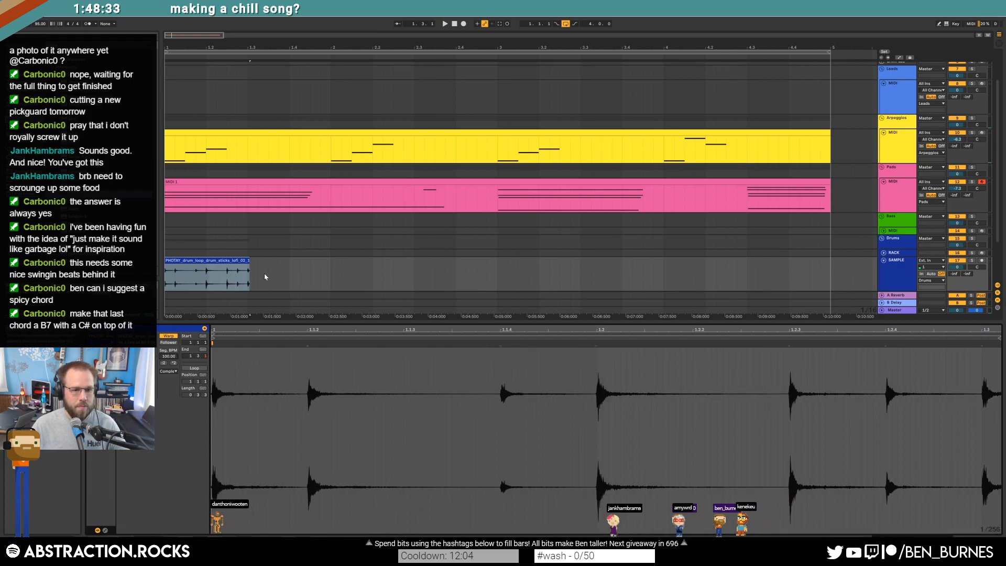
# Step: Extend the end of the drum loop clip slightly past beat 1.3, to about 1.3.2
pyautogui.moveTo(250, 263); pyautogui.dragTo(254, 262)
pyautogui.scroll(2, 258, 265)
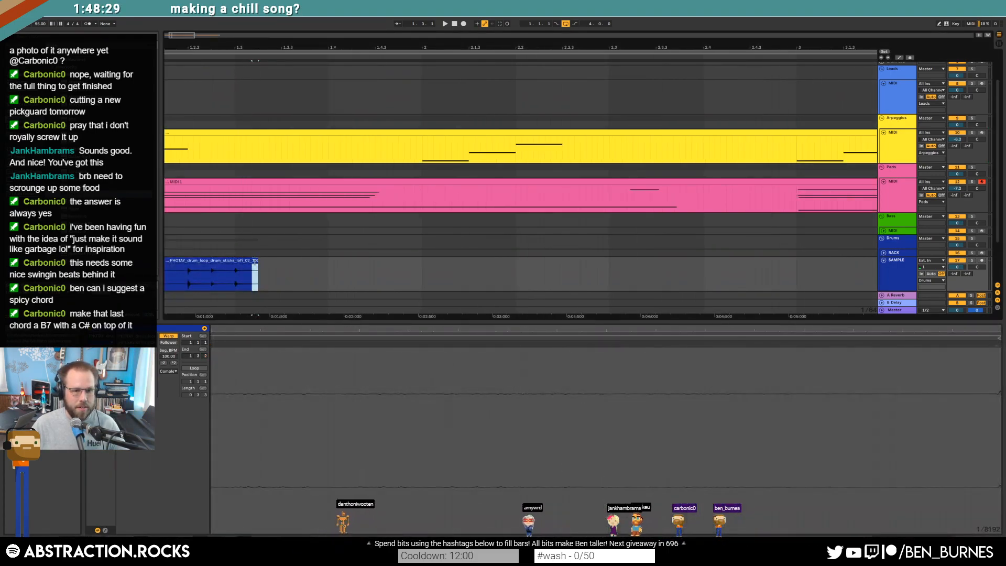
pyautogui.scroll(-5, 260, 266)
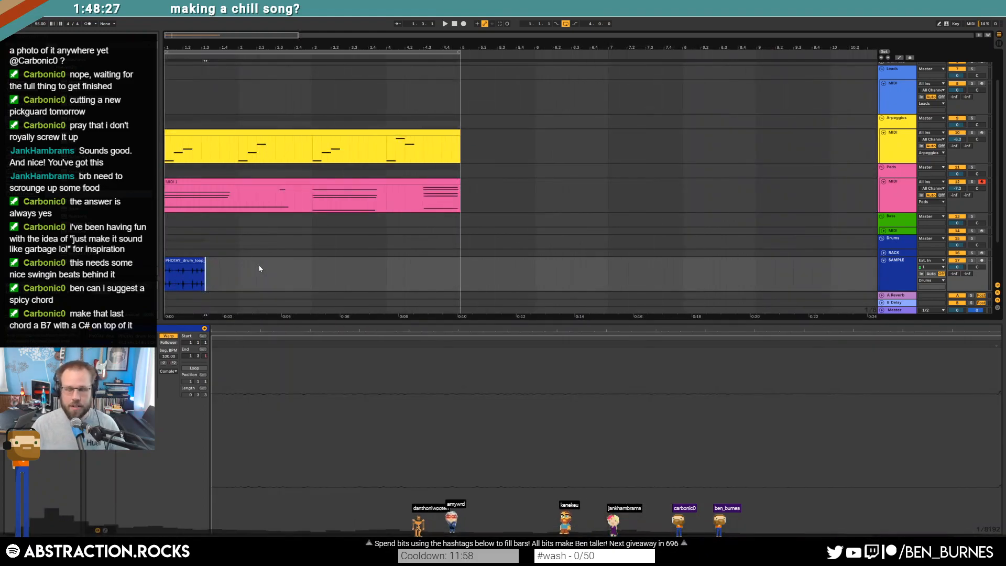
# Step: In the pad clip, raise the last chord's lowest and second-highest notes by one semitone and its middle note by two semitones
pyautogui.click(448, 183)
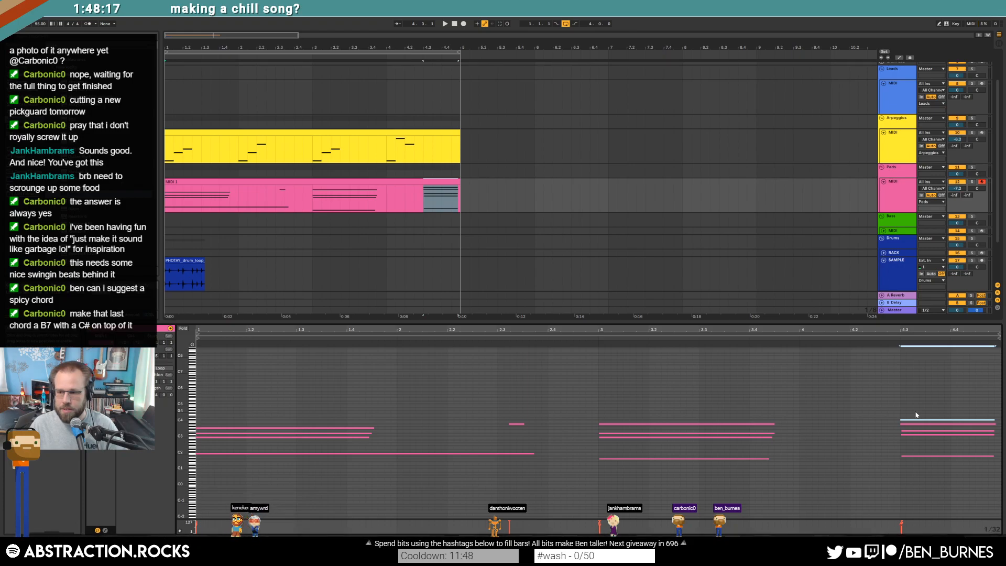
pyautogui.moveTo(973, 329); pyautogui.dragTo(974, 374)
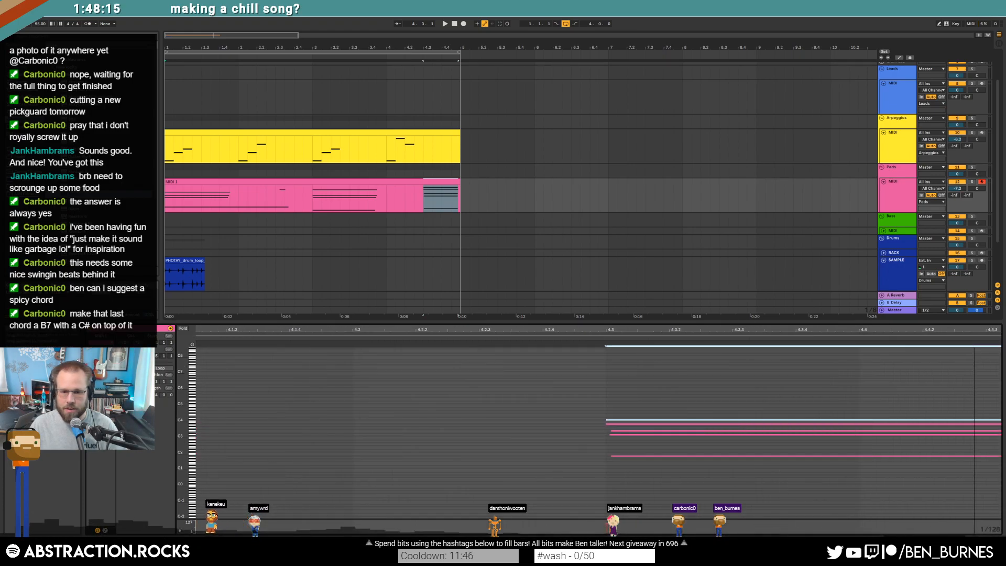
pyautogui.moveTo(186, 426); pyautogui.dragTo(171, 407)
pyautogui.scroll(-1, 453, 422)
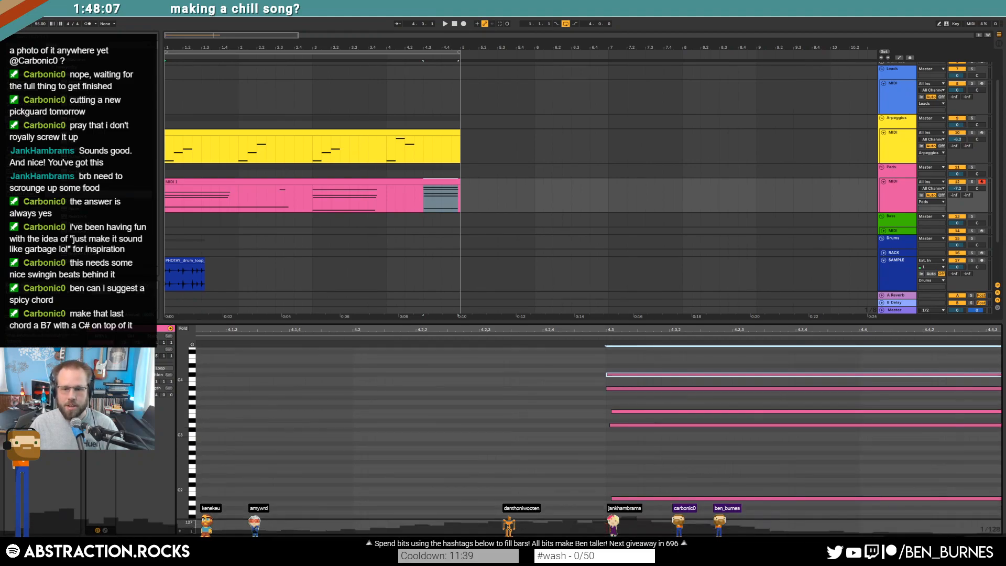
pyautogui.click(679, 498)
pyautogui.press('Up')
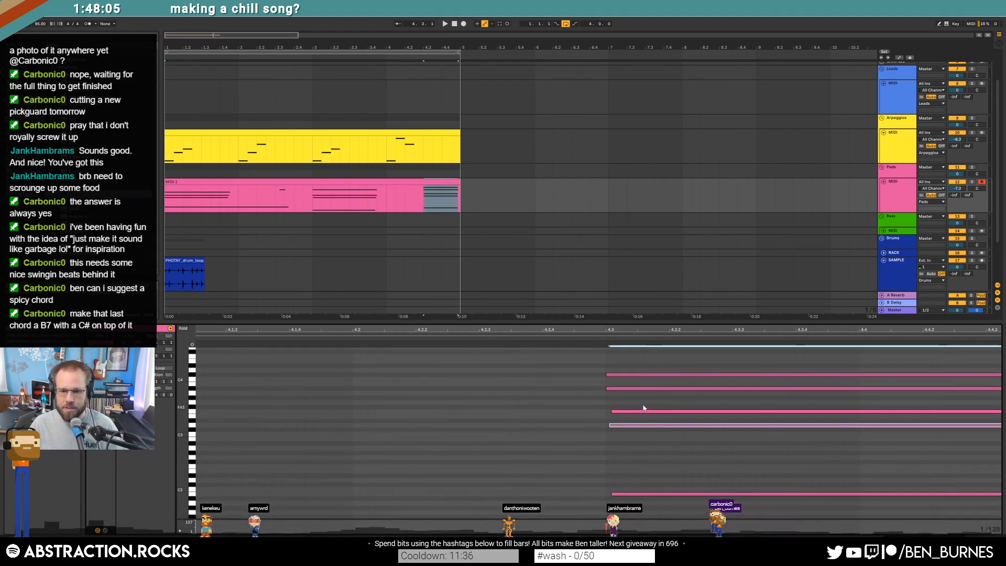
pyautogui.click(630, 388)
pyautogui.press('Up')
pyautogui.press('space')
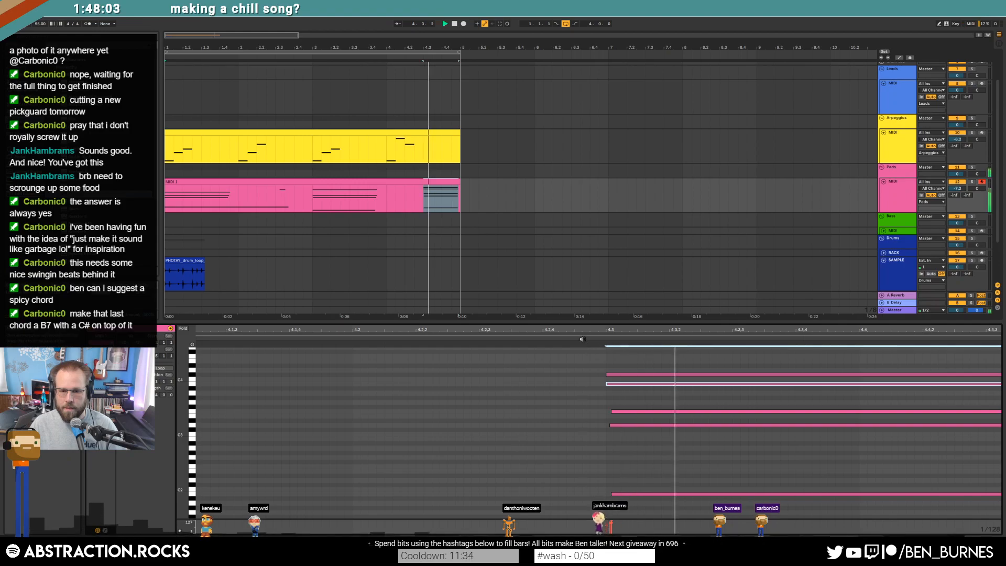
pyautogui.click(644, 411)
pyautogui.press('Up')
pyautogui.press('Up')
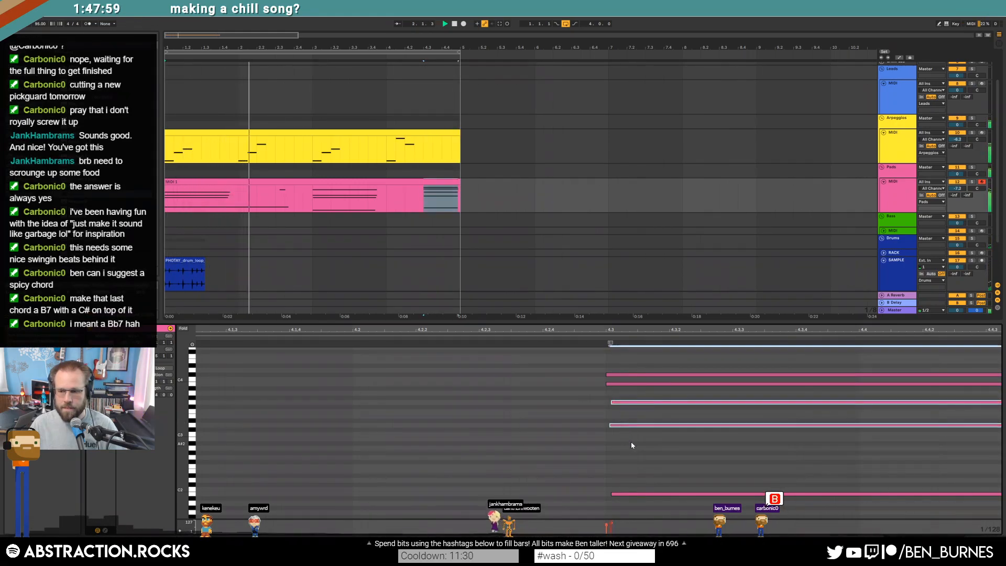
# Step: Line up the note starts of the last pad chord and play back the loop
pyautogui.click(640, 494)
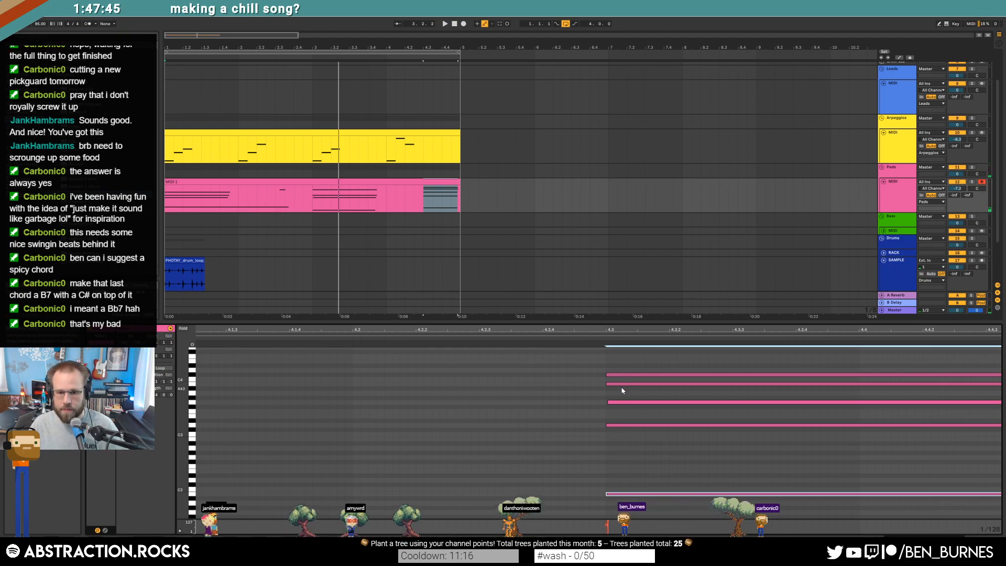
pyautogui.press('space')
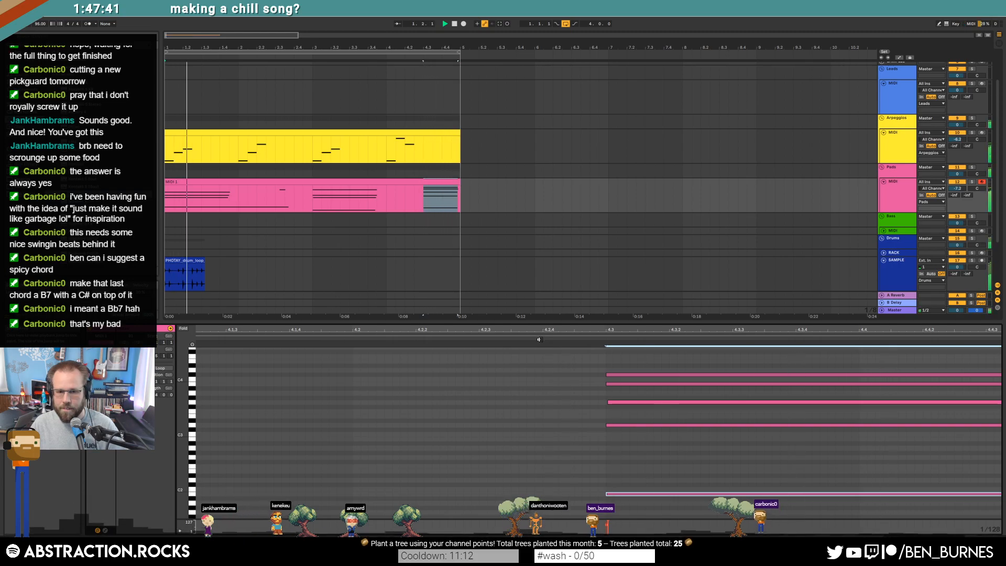
pyautogui.press('space')
# Step: Lower the last pad chord's lowest and second-highest notes by one semitone and raise its top note by two semitones
pyautogui.hotkey('shift', 'Tab')
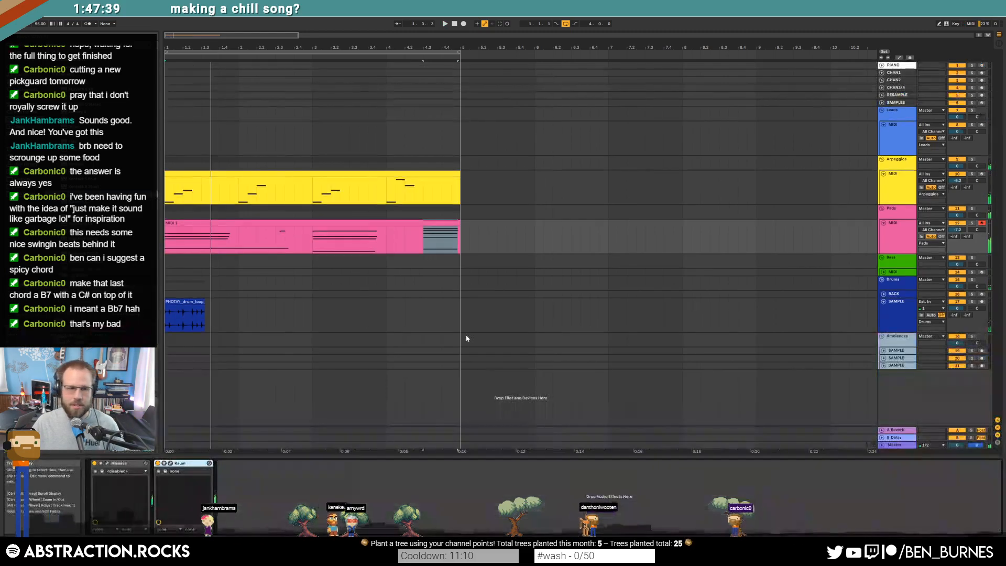
pyautogui.doubleClick(438, 223)
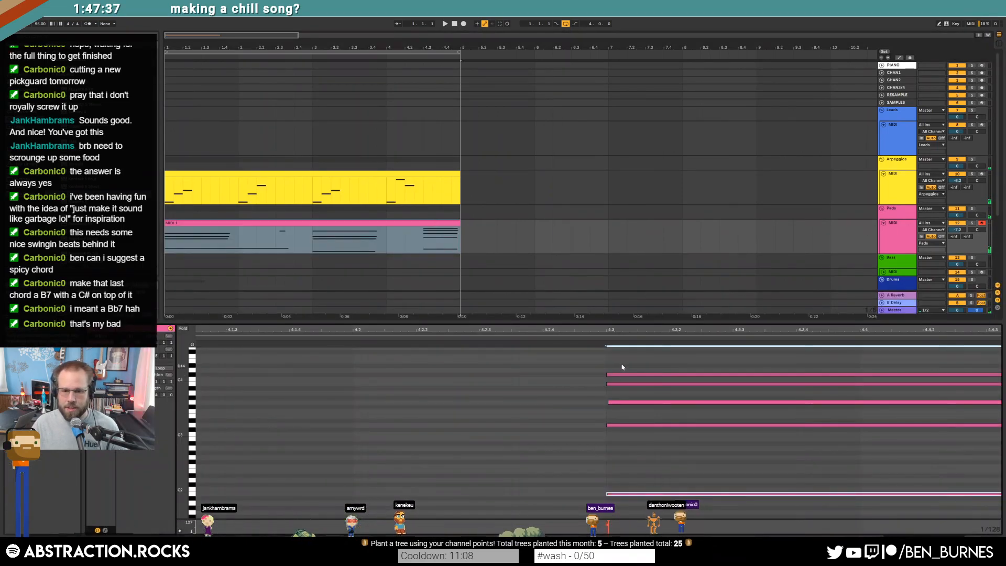
pyautogui.click(604, 480)
pyautogui.press('Down')
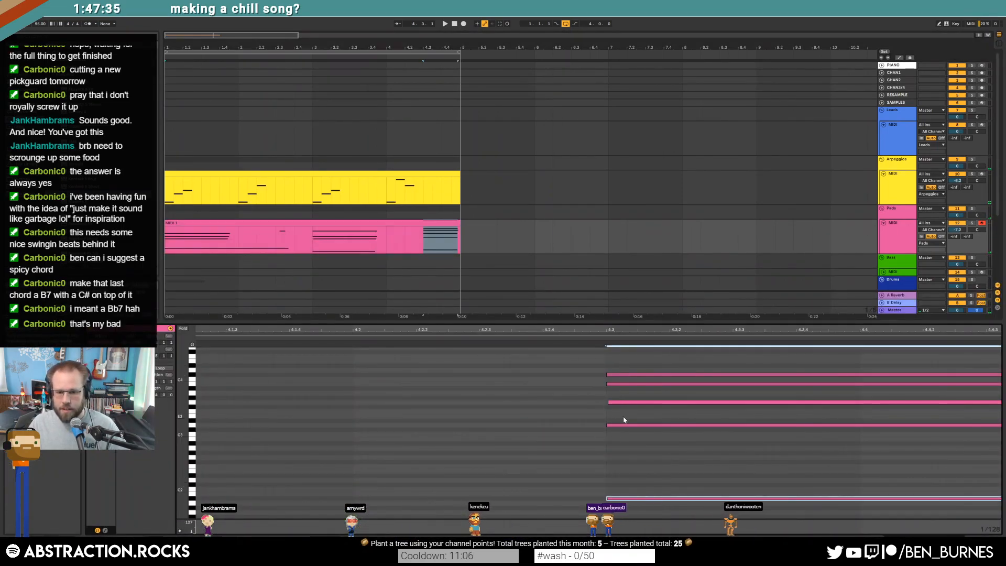
pyautogui.click(623, 401)
pyautogui.click(628, 383)
pyautogui.press('Down')
pyautogui.click(640, 375)
pyautogui.press('Up')
pyautogui.press('Up')
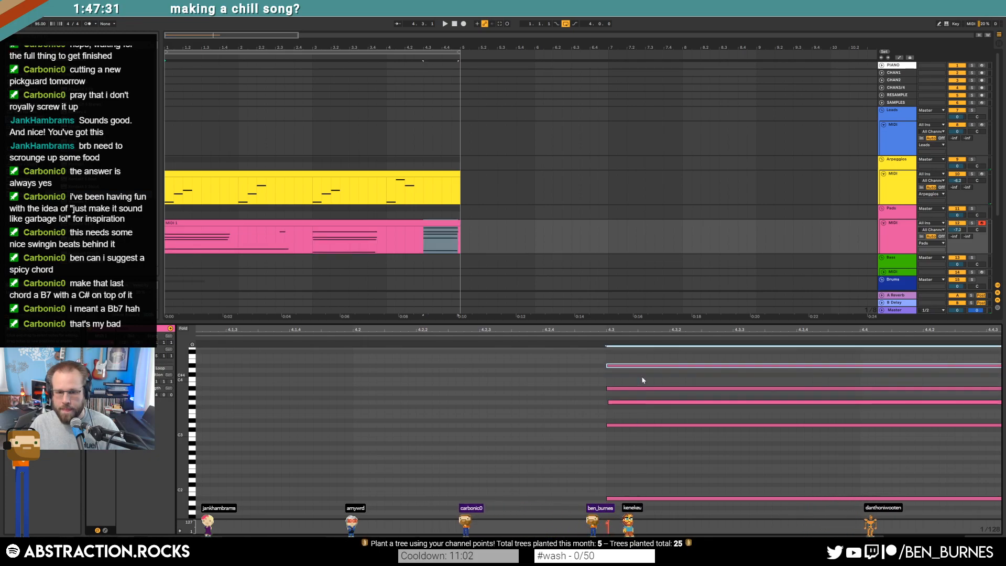
pyautogui.hotkey('shift', 'Tab')
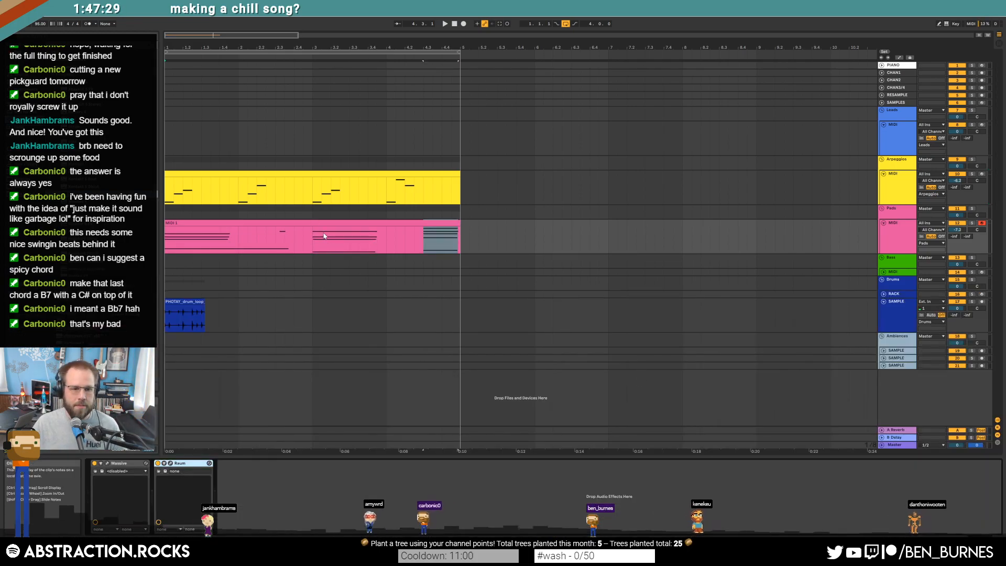
# Step: Set the drum SAMPLE track's volume to -6.7 dB and its reverb send to -17.8 dB
pyautogui.click(183, 328)
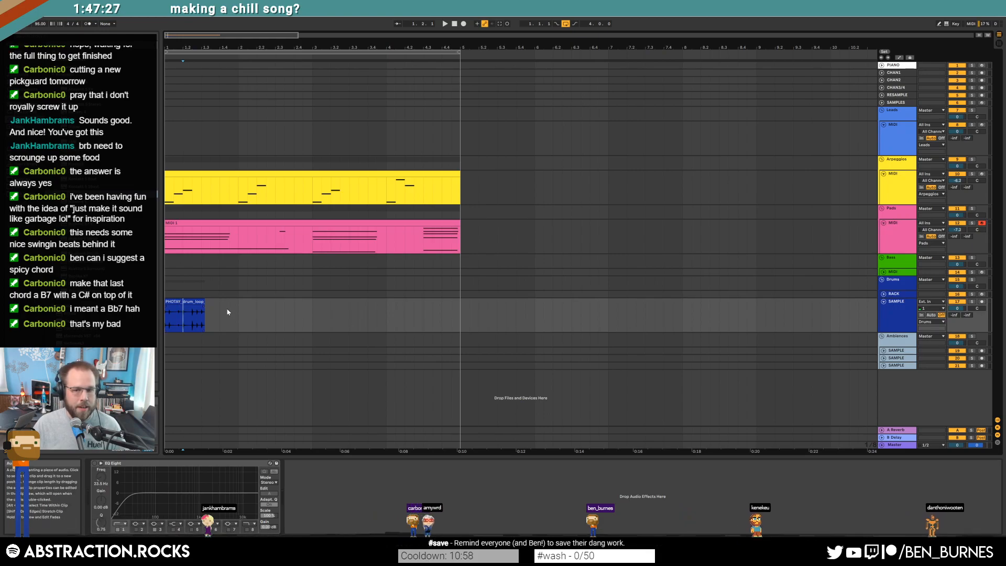
pyautogui.moveTo(957, 308); pyautogui.dragTo(957, 309)
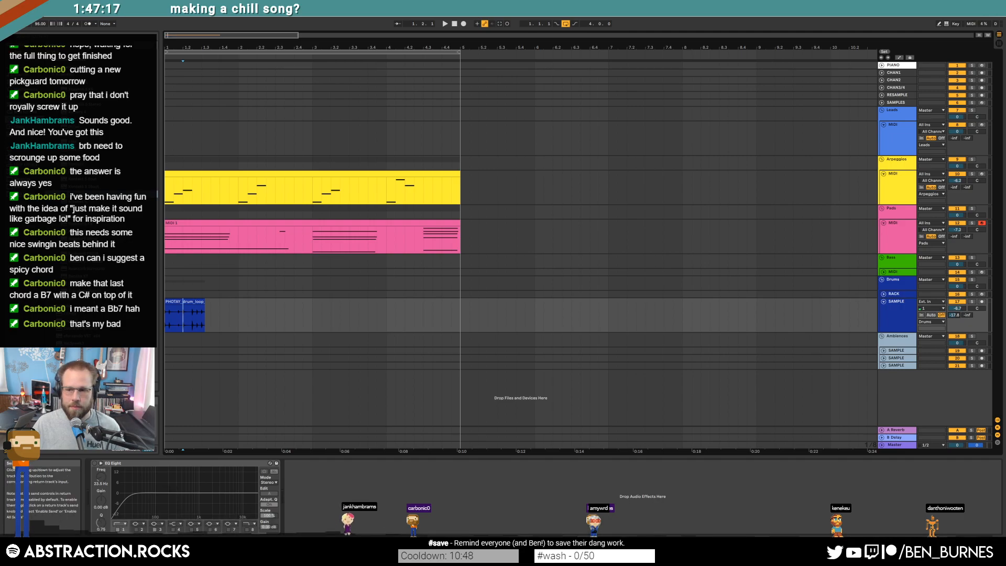
# Step: Automate the drum SAMPLE track's B-Delay send to ramp up sharply in the later part of the drum loop clip
pyautogui.press('a')
pyautogui.scroll(2, 183, 330)
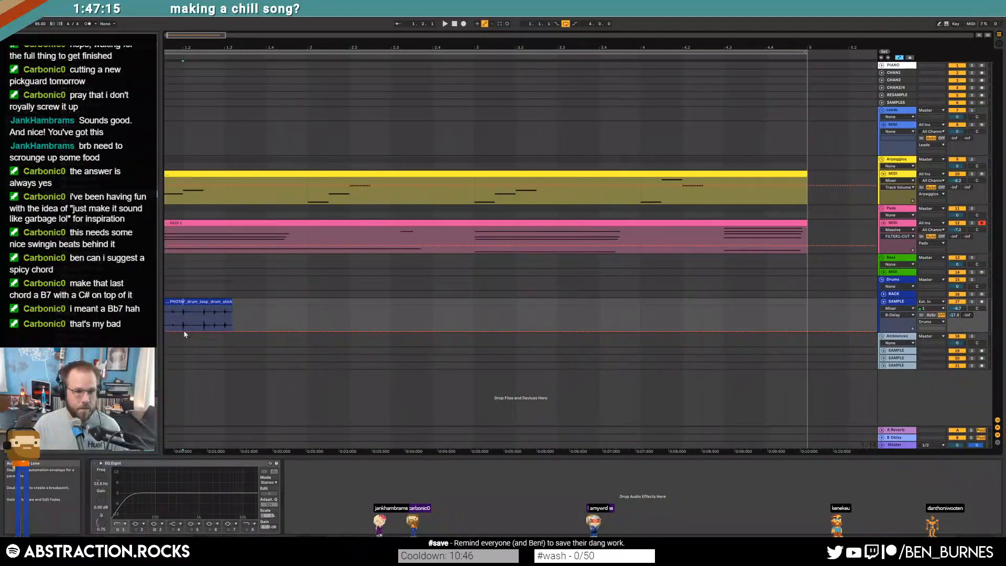
pyautogui.click(191, 331)
pyautogui.moveTo(198, 331); pyautogui.dragTo(199, 305)
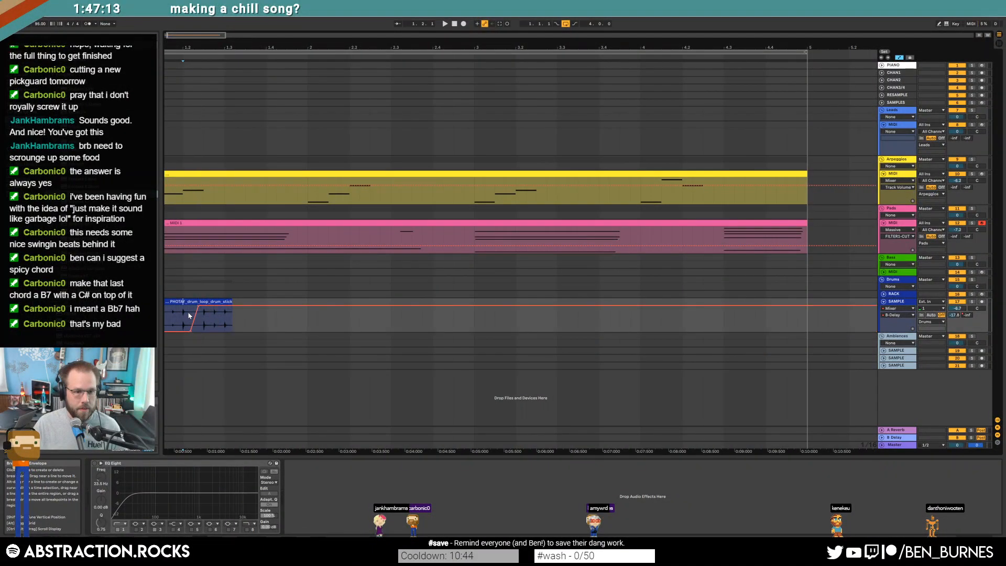
pyautogui.scroll(-4, 208, 273)
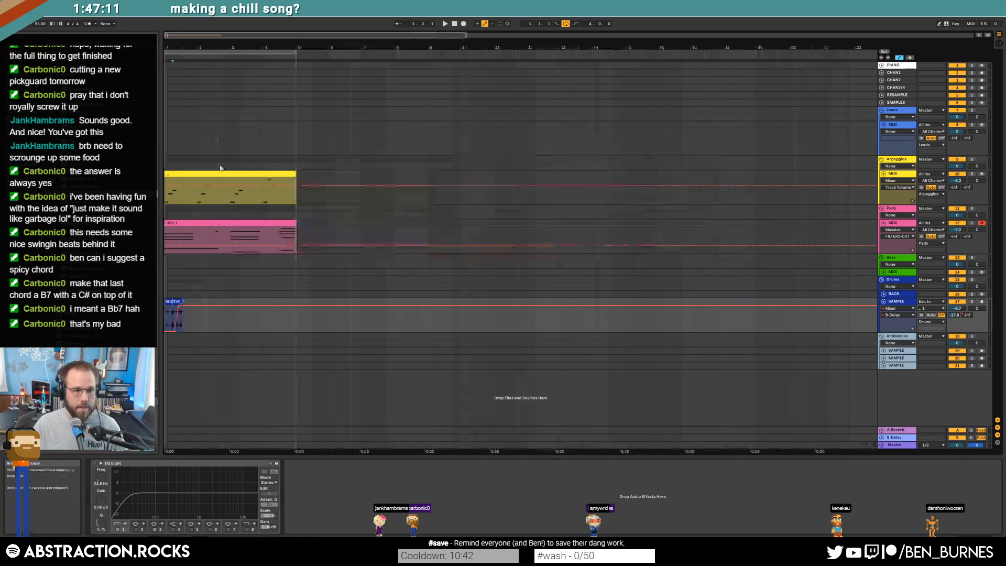
pyautogui.press('a')
# Step: Duplicate the first two bars of the drum SAMPLE track, with their automation, to bar 3
pyautogui.moveTo(229, 304); pyautogui.dragTo(161, 311)
pyautogui.hotkey('ctrl', 'd')
pyautogui.click(455, 24)
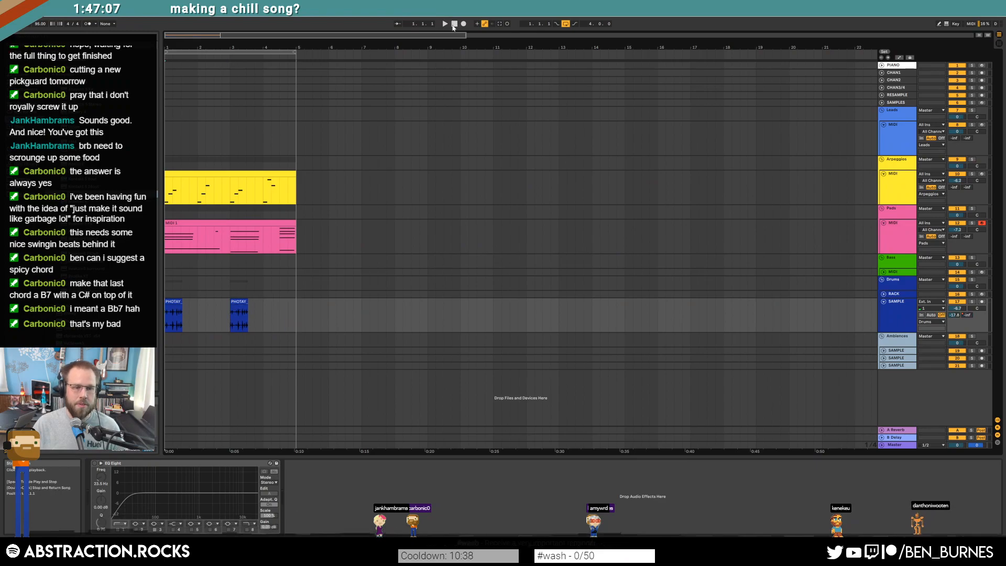
# Step: Play the loop, set the drum SAMPLE track's reverb send to -15.0 dB, and lower the peak level of its delay send automation
pyautogui.press('space')
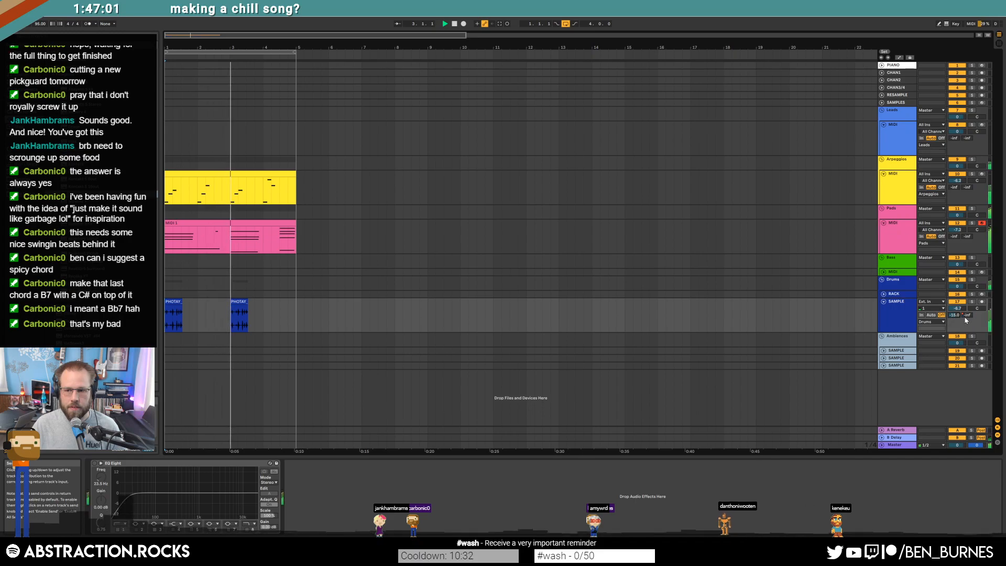
pyautogui.press('a')
pyautogui.click(179, 308)
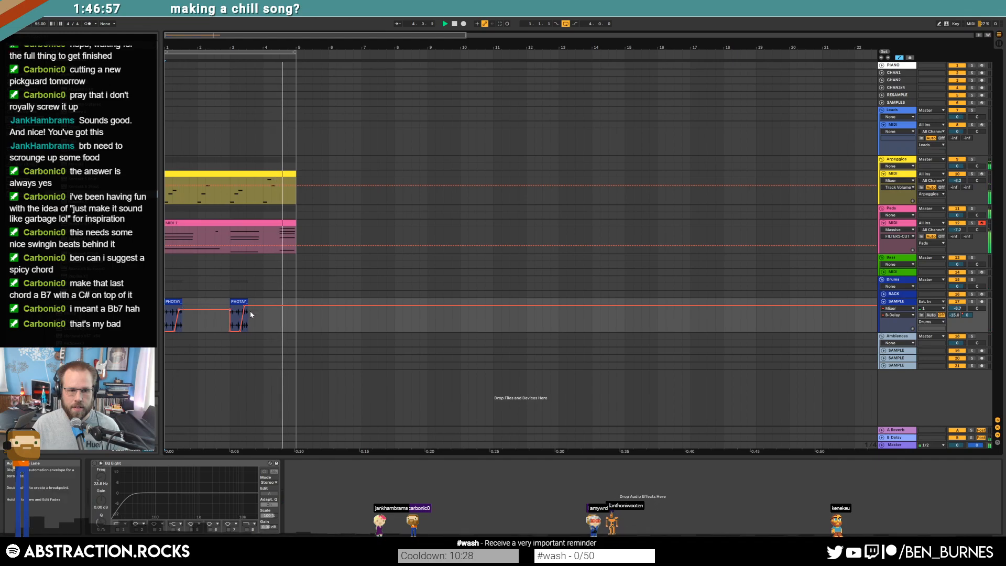
pyautogui.moveTo(250, 307); pyautogui.dragTo(250, 311)
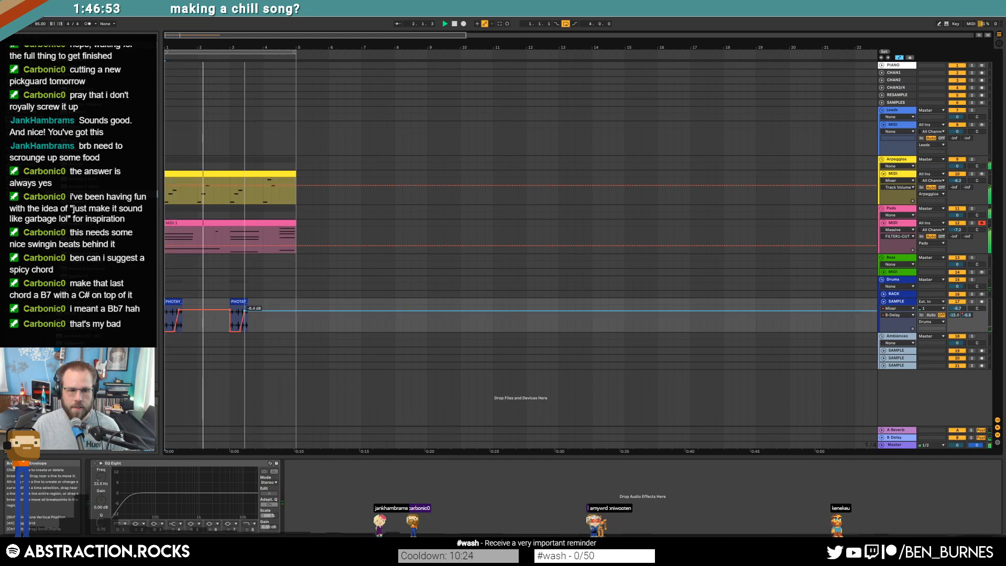
pyautogui.press('a')
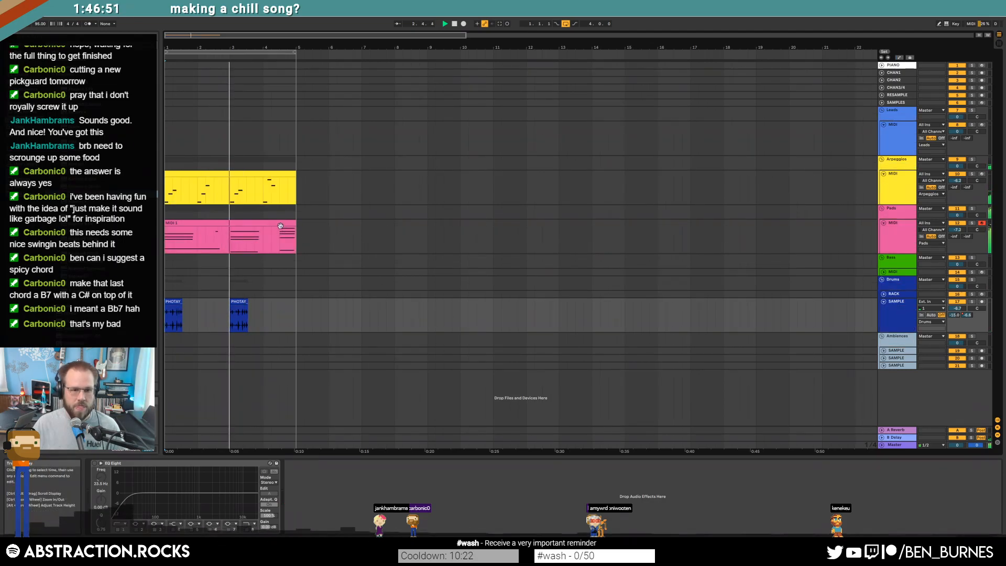
# Step: Open the pad clip's notes and show its envelope editor
pyautogui.click(246, 223)
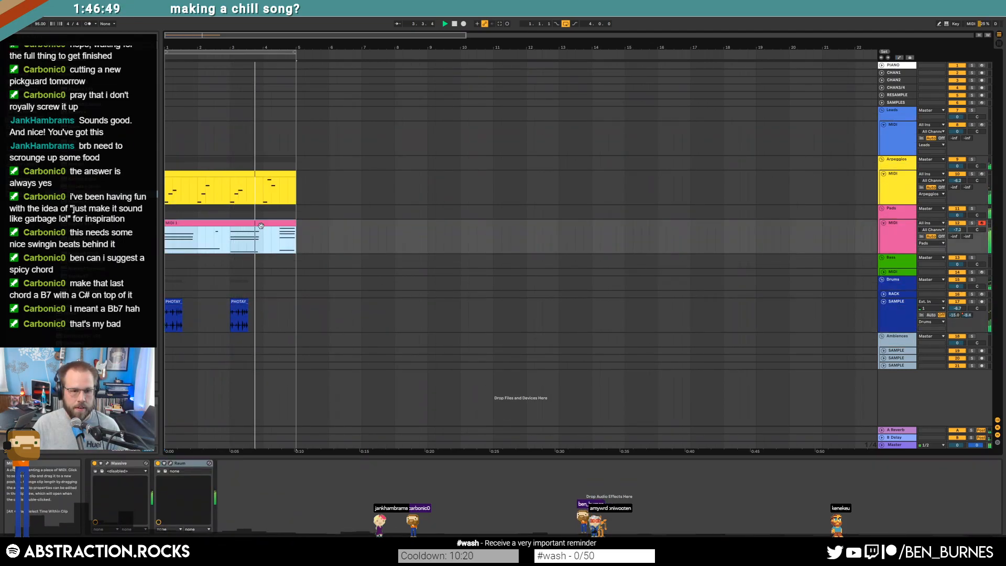
pyautogui.hotkey('shift', 'Tab')
pyautogui.click(624, 504)
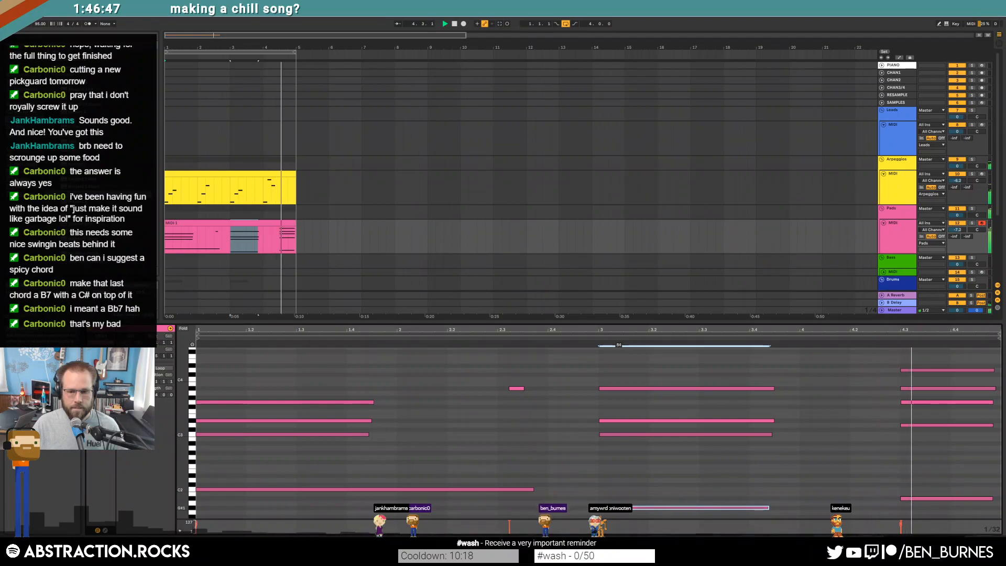
pyautogui.click(503, 489)
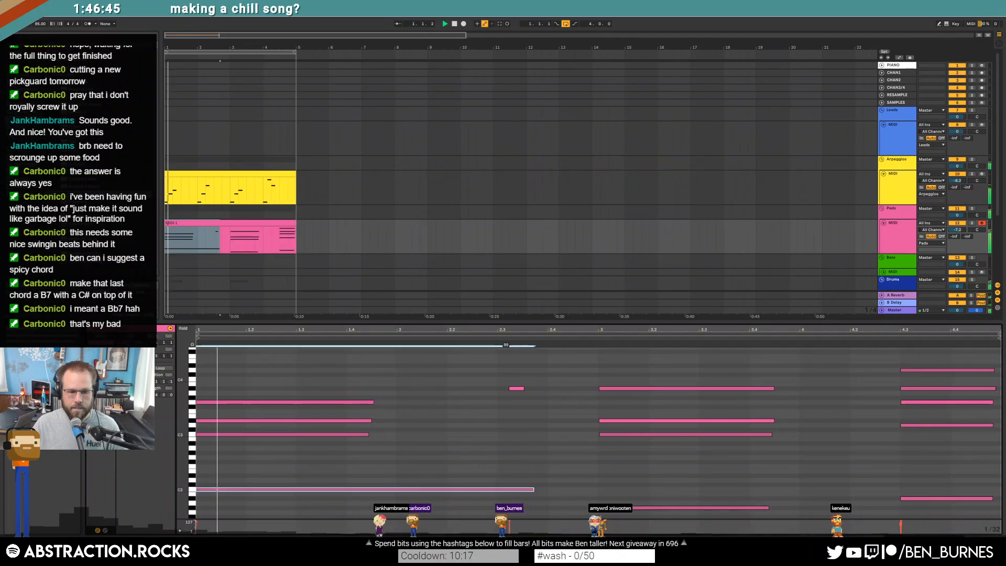
pyautogui.click(525, 474)
pyautogui.click(105, 530)
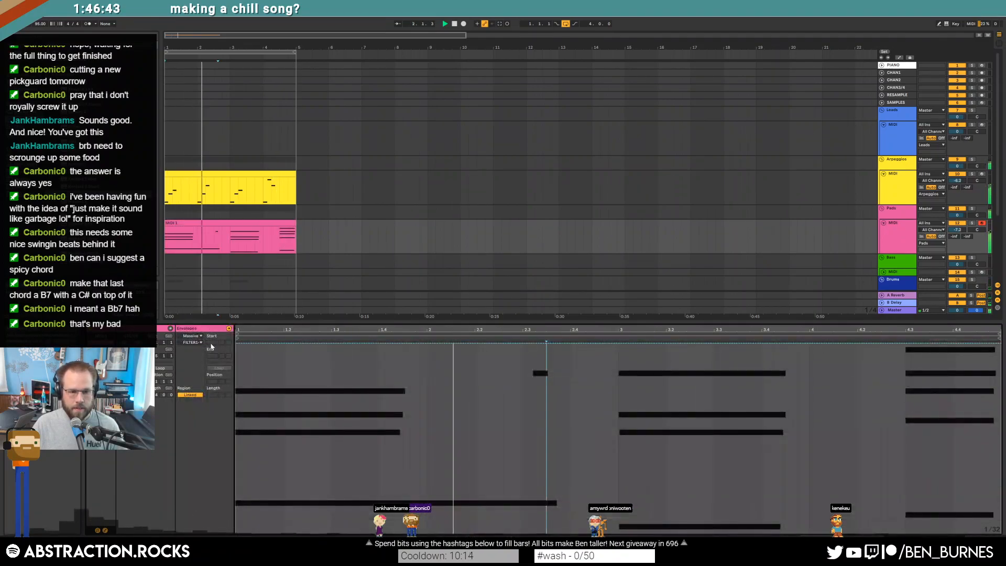
# Step: Draw a MIDI controller 64 hold pedal envelope in the pad clip, held on with short releases where the later chords start
pyautogui.click(194, 336)
pyautogui.click(195, 341)
pyautogui.click(194, 342)
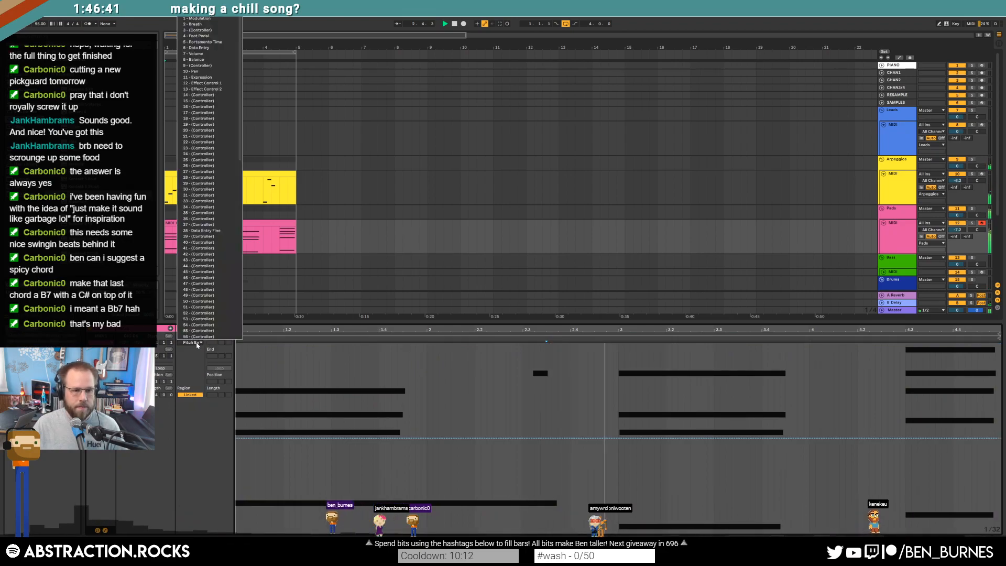
pyautogui.click(199, 325)
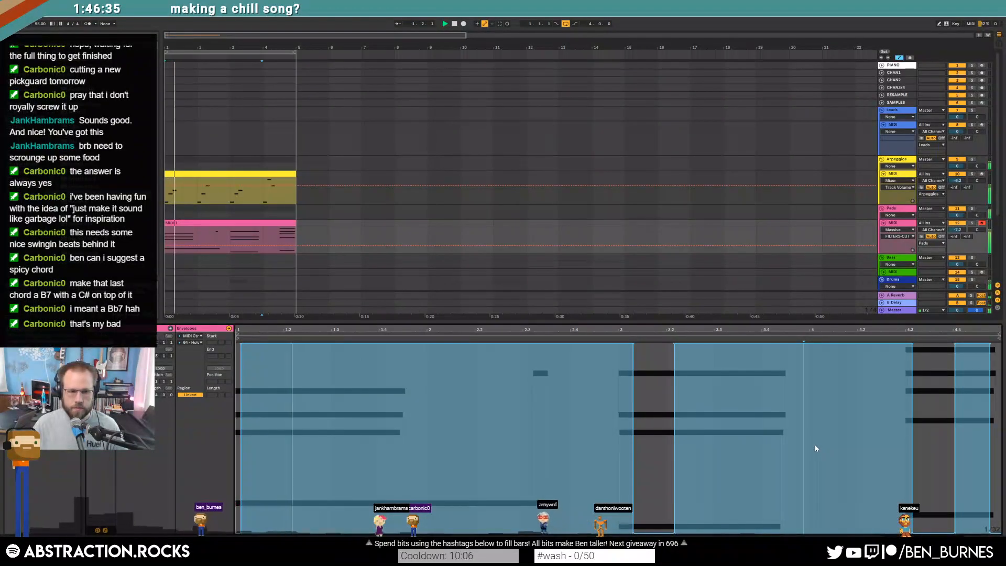
pyautogui.hotkey('shift', 'Tab')
# Step: Stop playback, add another audio track below the drum SAMPLE track in the Drums group, and unfold it
pyautogui.click(772, 315)
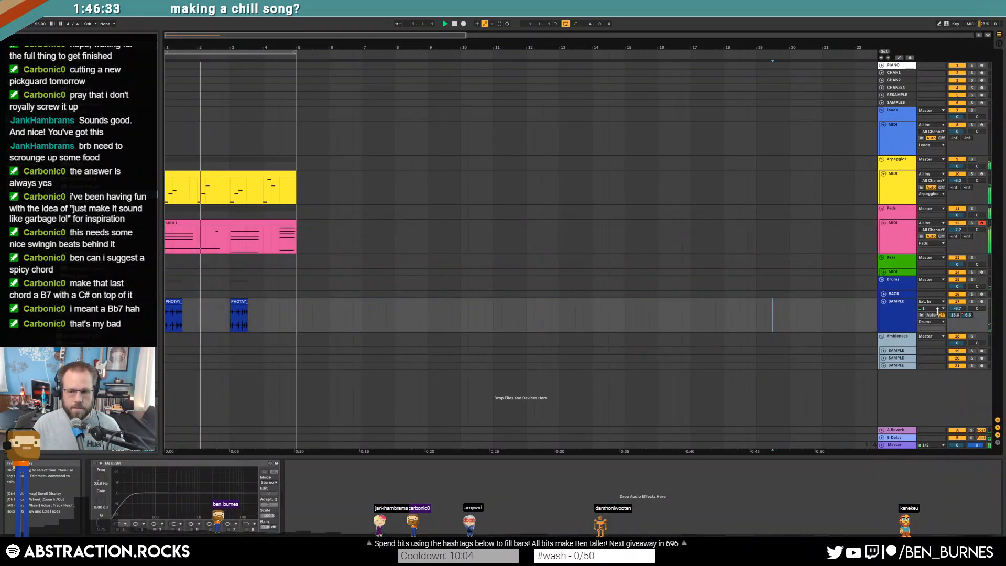
pyautogui.hotkey('ctrl', 't')
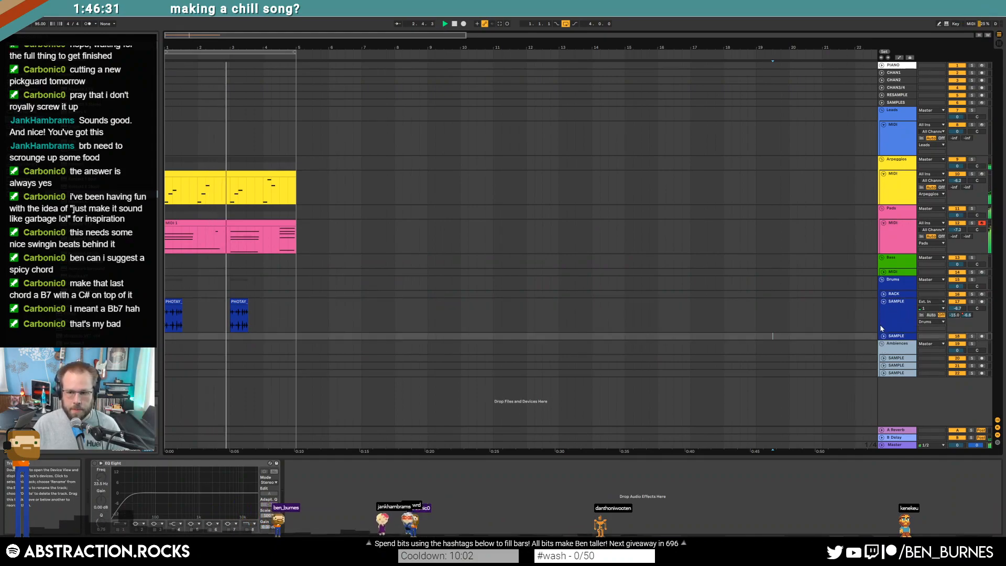
pyautogui.press('space')
pyautogui.press('Up')
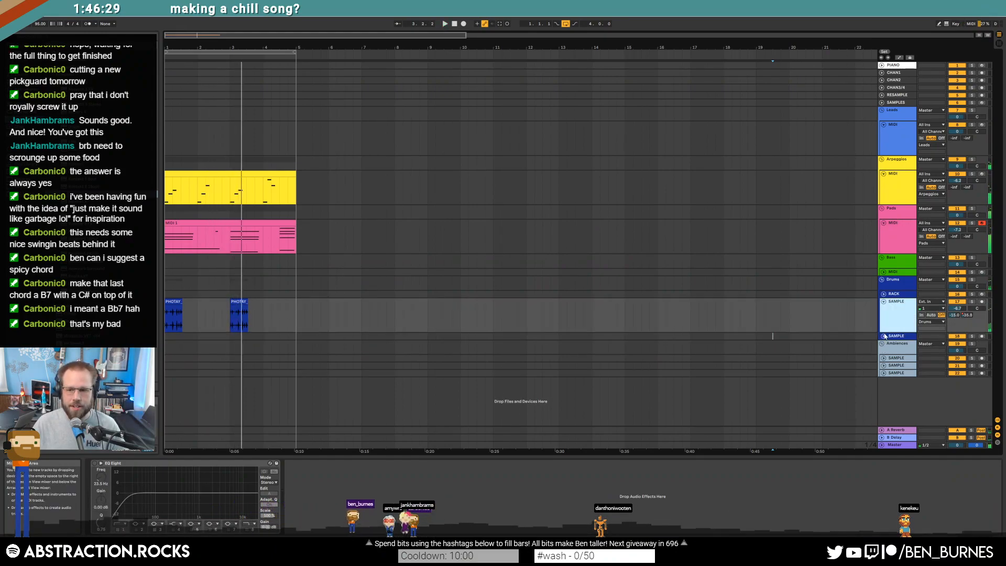
pyautogui.click(885, 335)
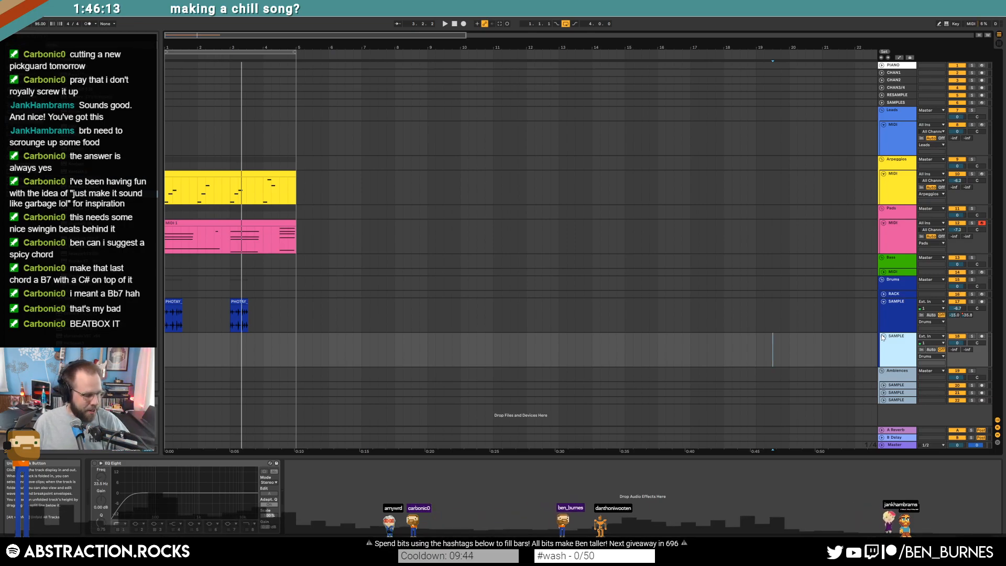
# Step: Unfold the RACK track in the Drums group
pyautogui.click(167, 351)
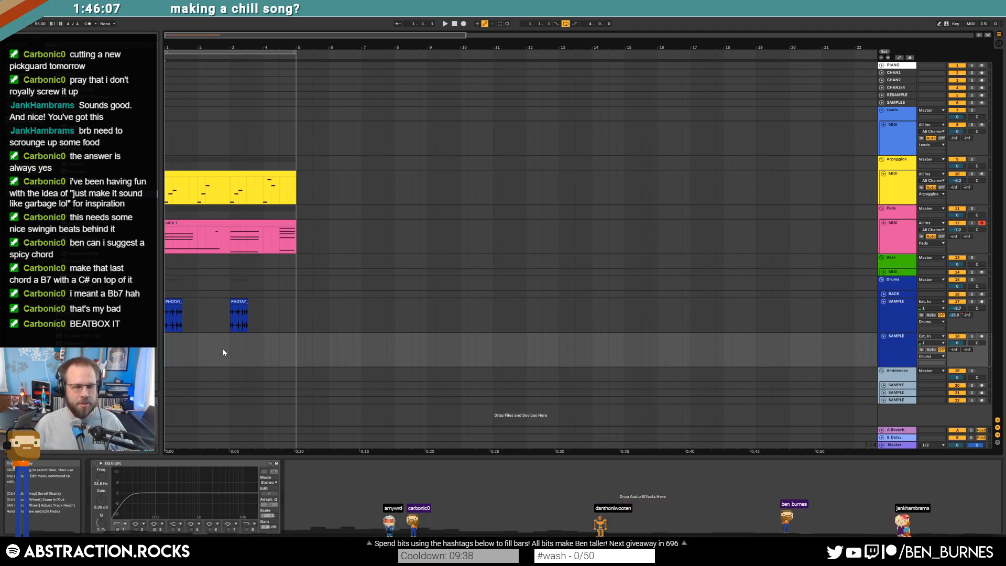
pyautogui.click(883, 295)
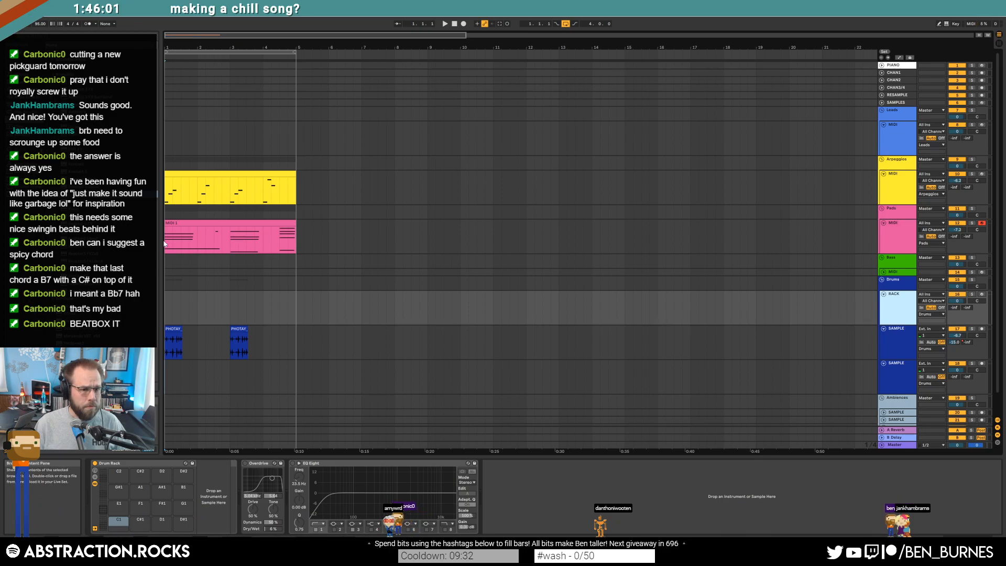
# Step: Add an EQ Eight after Raum on the Pads MIDI track and expand it
pyautogui.click(208, 220)
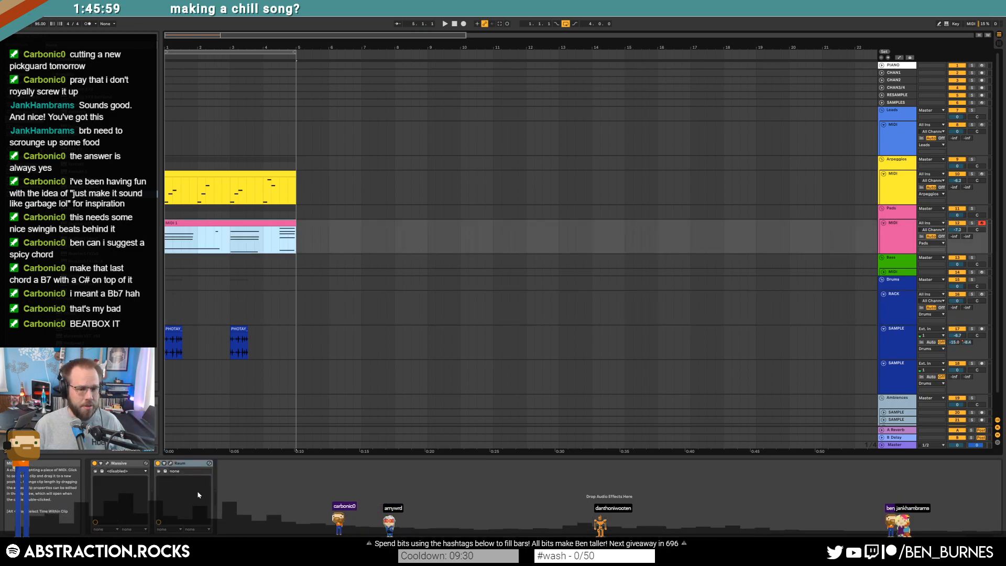
pyautogui.click(104, 276)
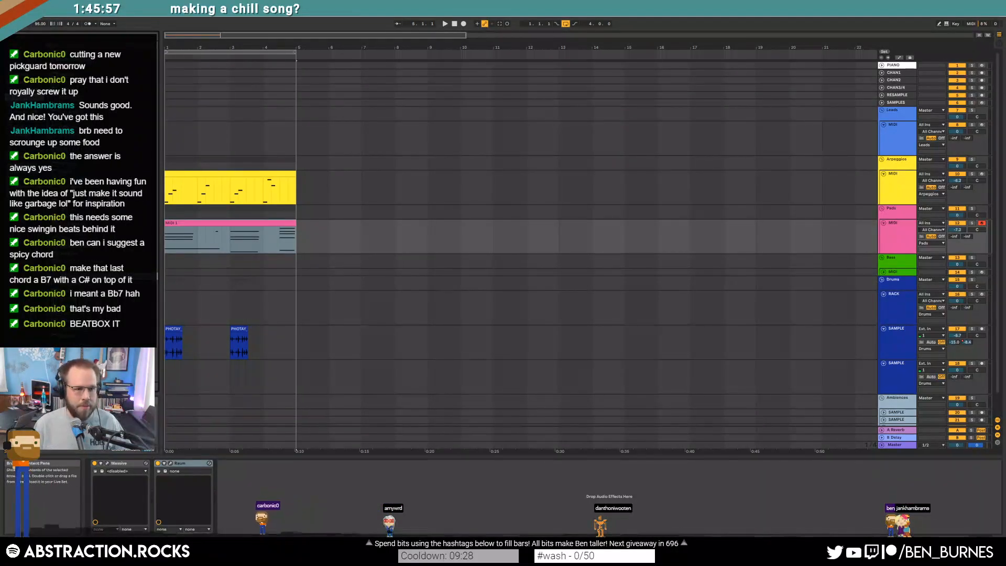
pyautogui.moveTo(105, 156); pyautogui.dragTo(318, 517)
pyautogui.click(221, 463)
pyautogui.click(221, 463)
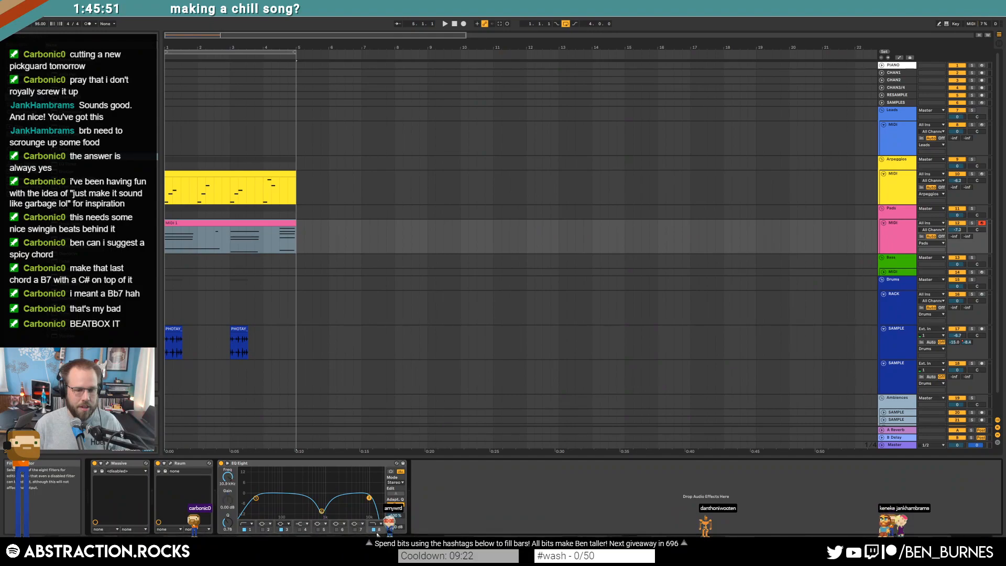
# Step: Play the loop and shape the pad's EQ Eight with a low cut and a gentle mid dip, switching the high cut off
pyautogui.moveTo(257, 497); pyautogui.dragTo(260, 498)
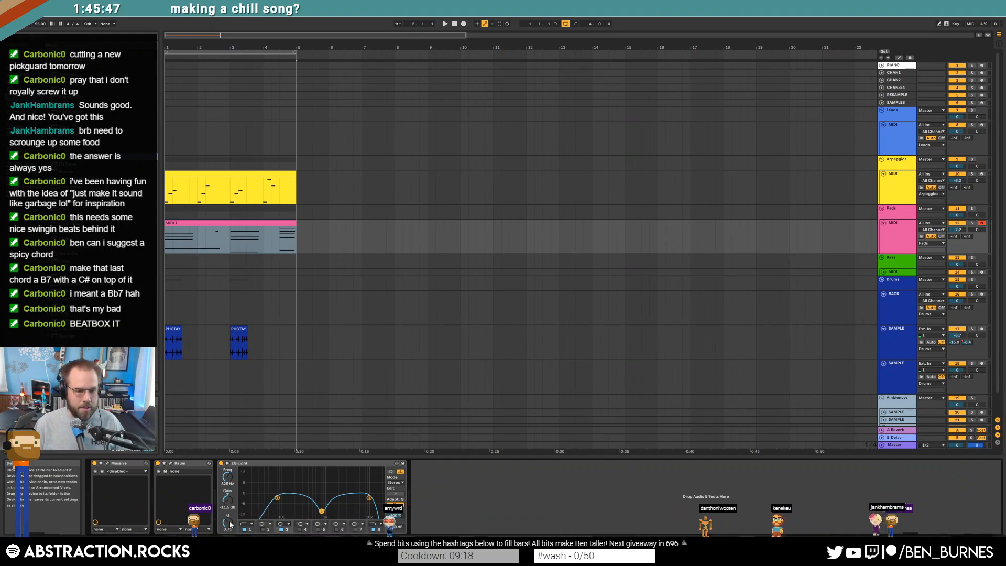
pyautogui.press('space')
pyautogui.click(374, 530)
pyautogui.moveTo(322, 511); pyautogui.dragTo(271, 496)
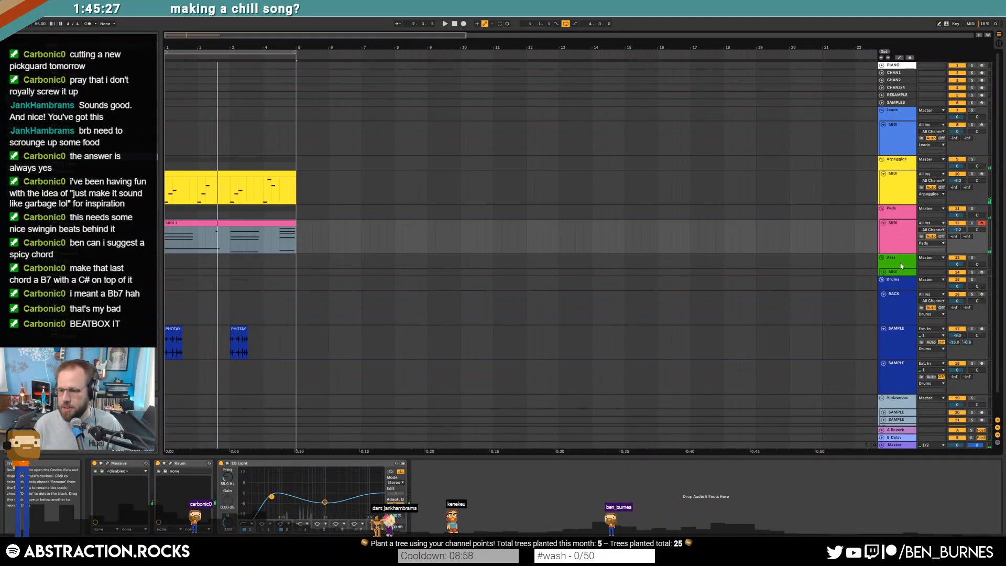
# Step: Switch to Splice, audition the drum samples, and place the downloaded dc_drum_100_slate_full.wav on the lower drum SAMPLE track
pyautogui.click(901, 380)
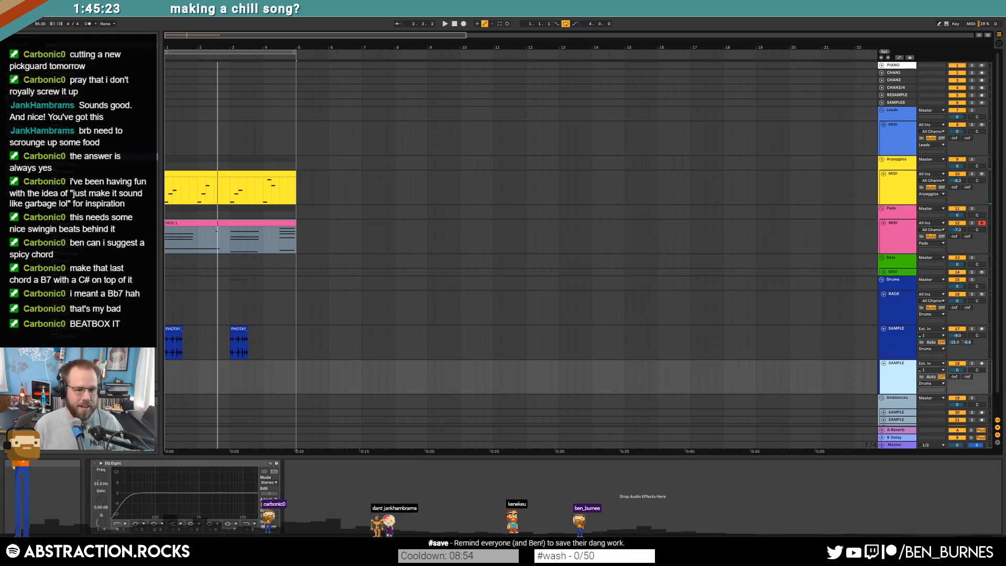
pyautogui.click(943, 555)
pyautogui.moveTo(473, 177); pyautogui.dragTo(693, 60)
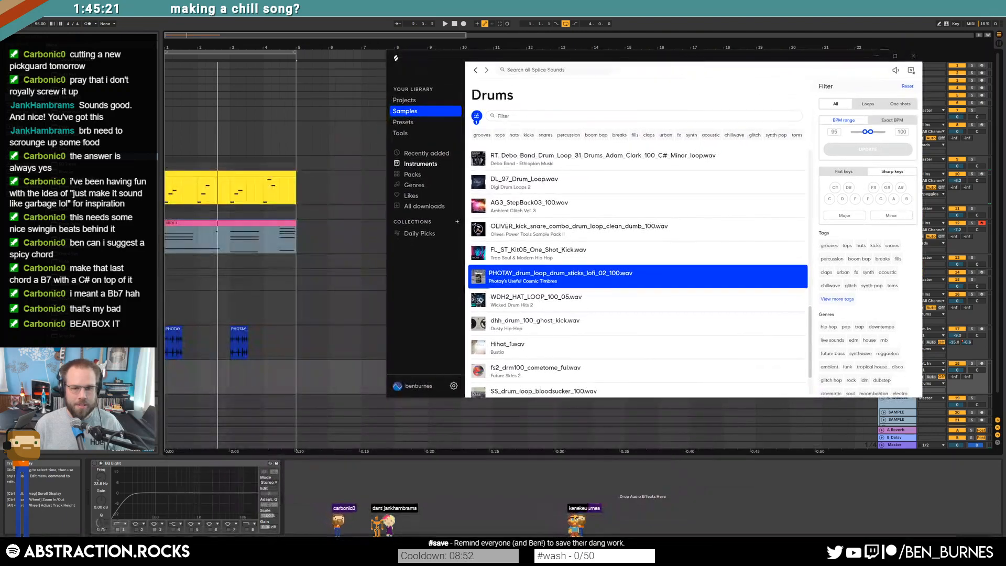
pyautogui.click(479, 301)
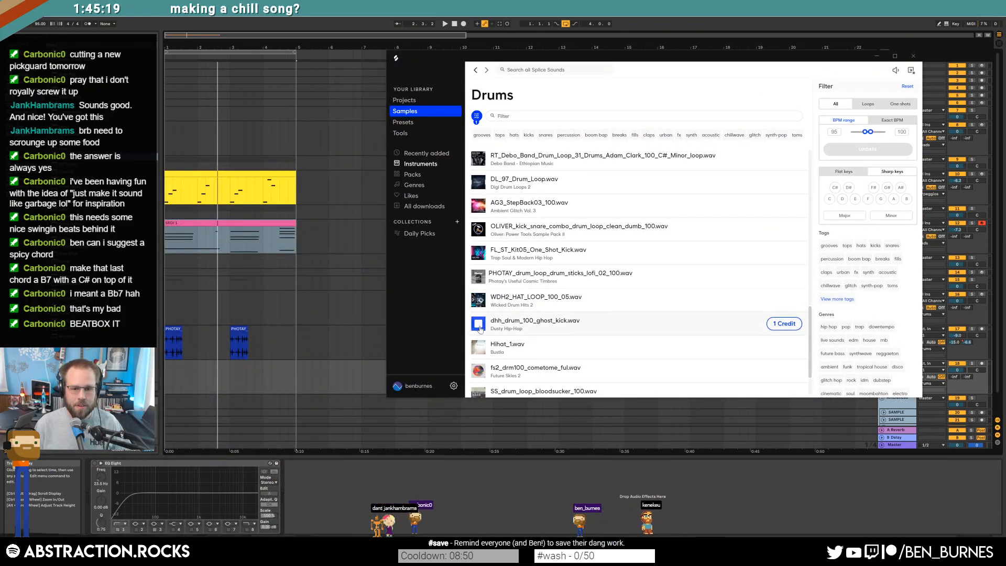
pyautogui.scroll(-3, 487, 322)
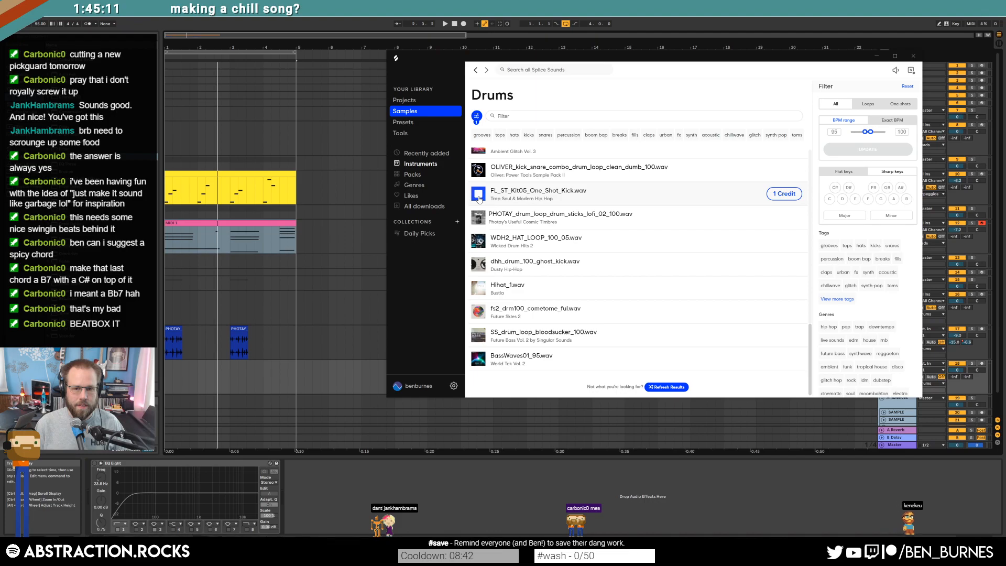
pyautogui.scroll(3, 482, 199)
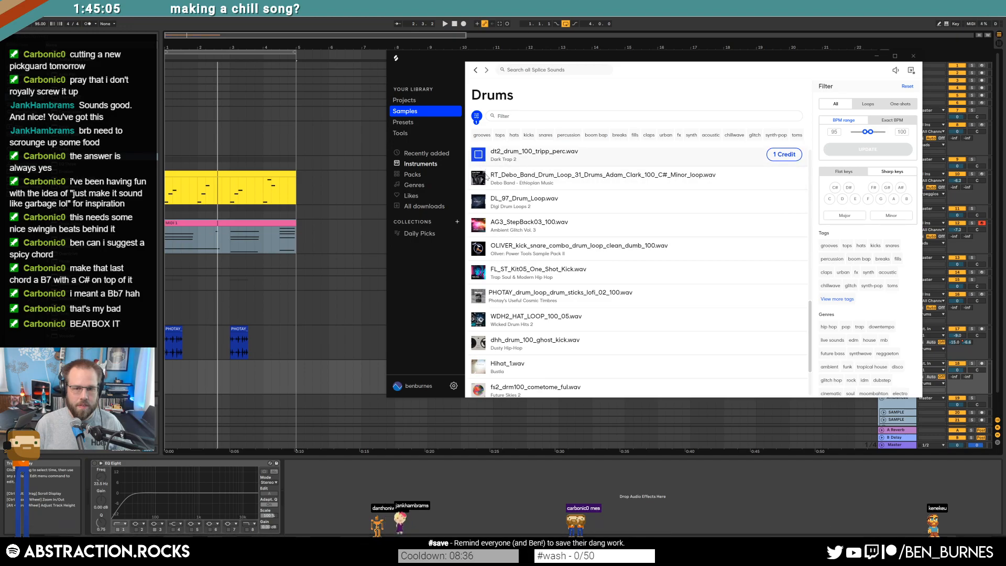
pyautogui.scroll(8, 480, 167)
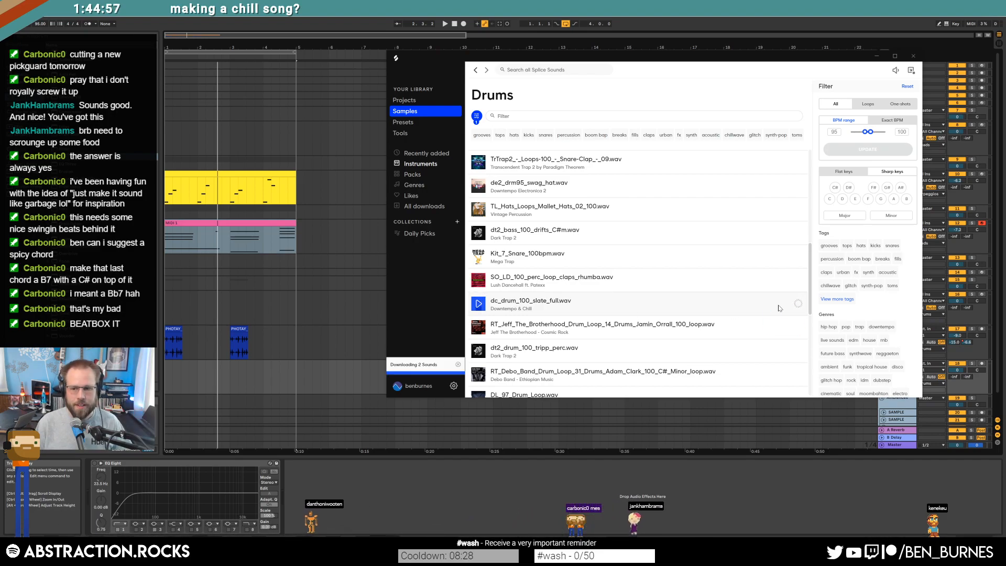
pyautogui.moveTo(497, 304); pyautogui.dragTo(346, 365)
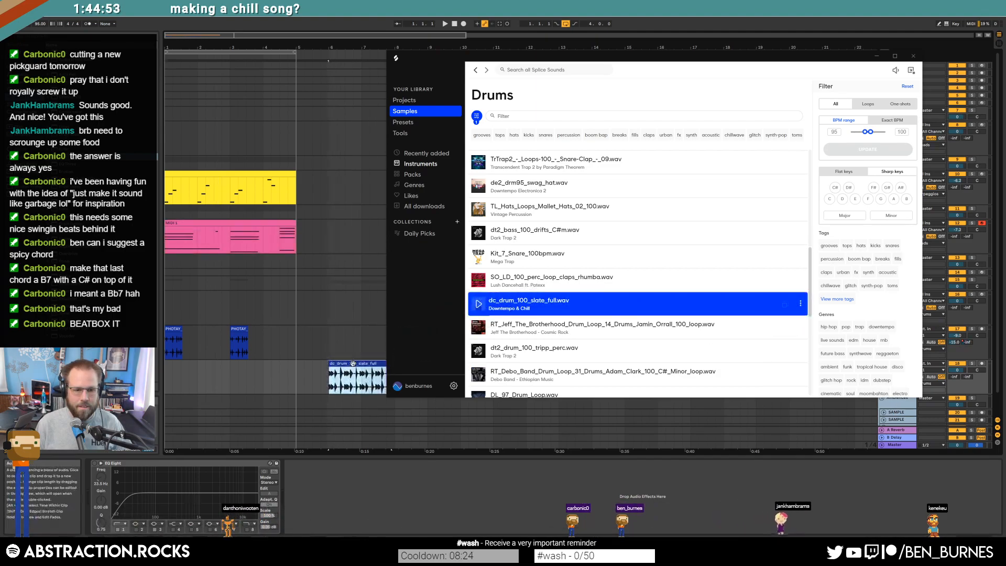
# Step: Set the dc_drum_100_slate_full clip's segment tempo to 100 BPM and move the clip to bar 1
pyautogui.click(168, 335)
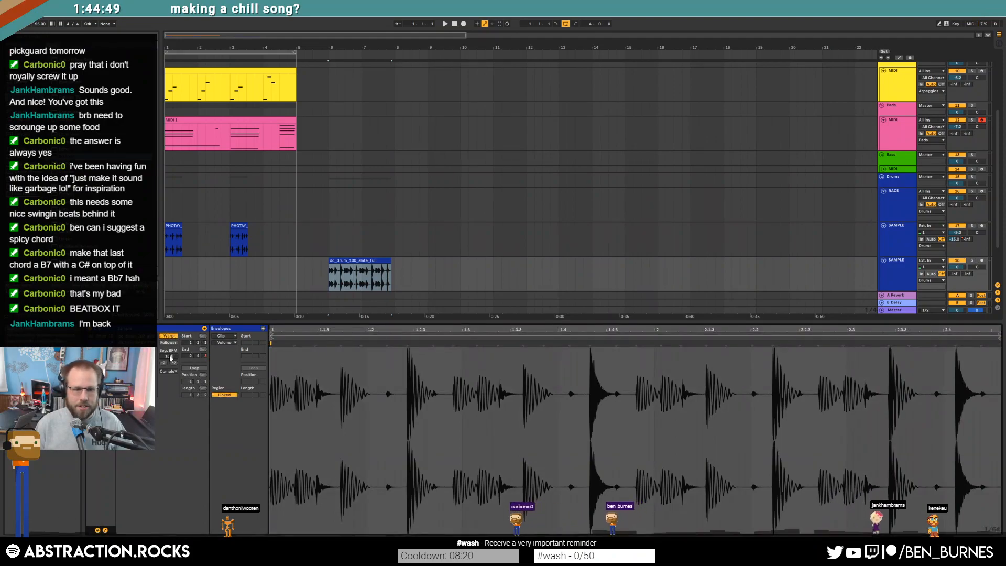
pyautogui.press('Return')
pyautogui.moveTo(375, 270); pyautogui.dragTo(230, 261)
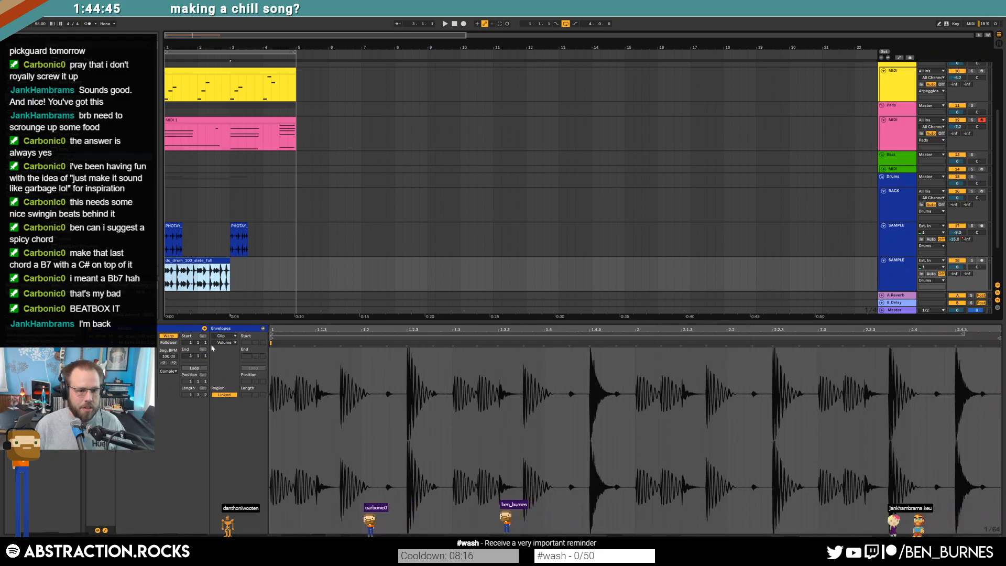
# Step: Turn on looping for the slate drum clip with a two-bar loop length, and extend the clip to bar 5
pyautogui.click(195, 368)
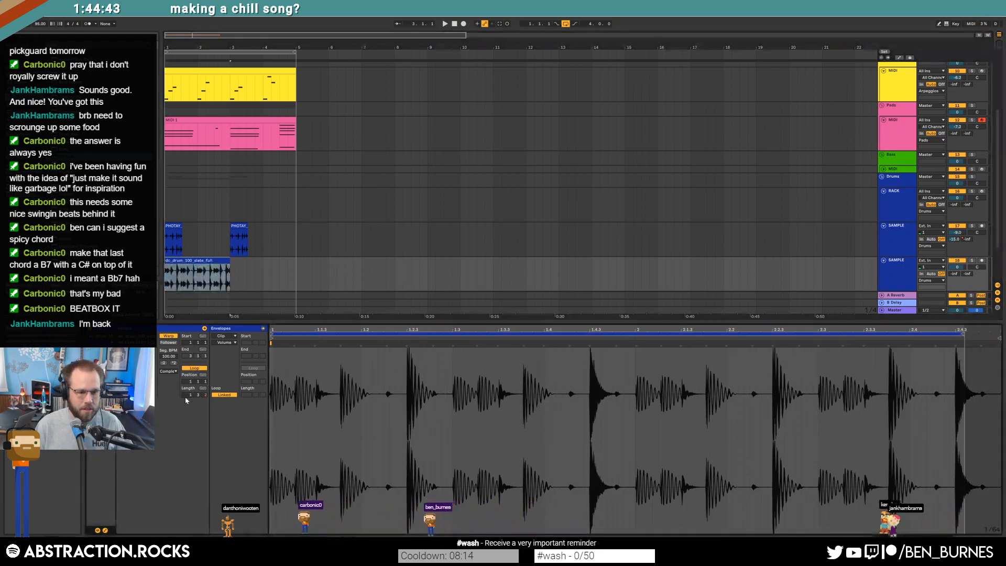
pyautogui.press('Return')
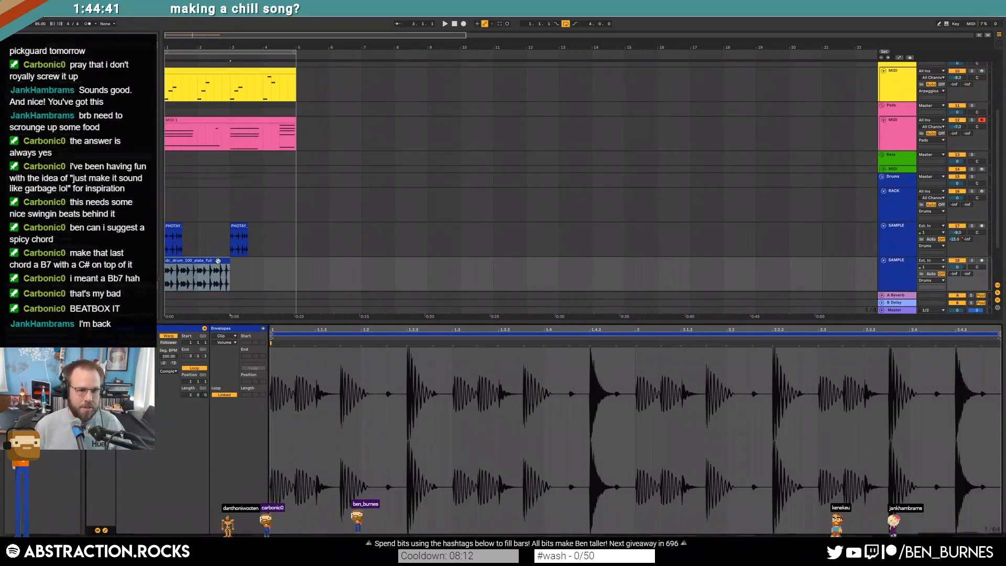
pyautogui.moveTo(228, 257); pyautogui.dragTo(291, 259)
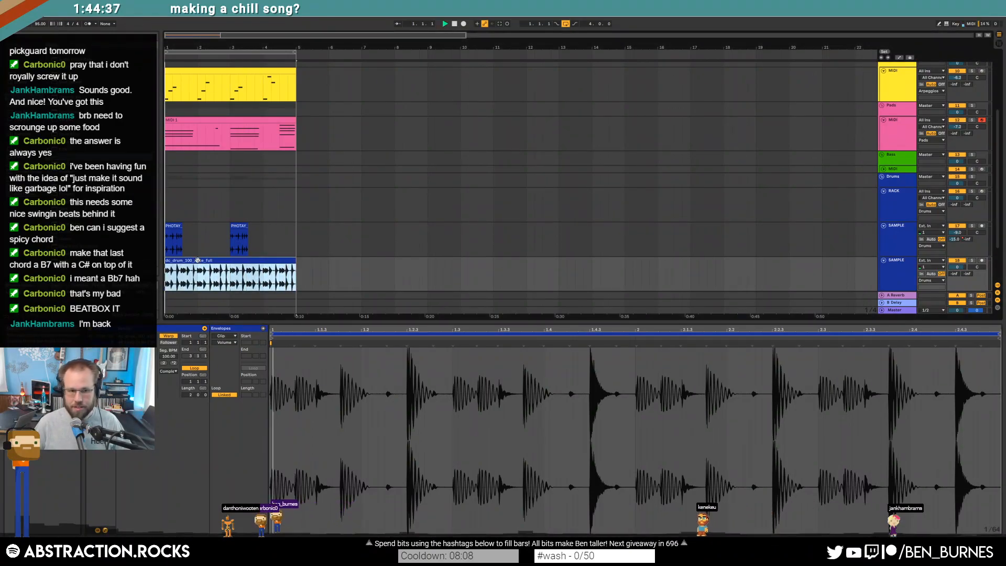
# Step: Play the loop and lower the volume of the slate drum SAMPLE track to -4.7 dB
pyautogui.hotkey('shift', 'Tab')
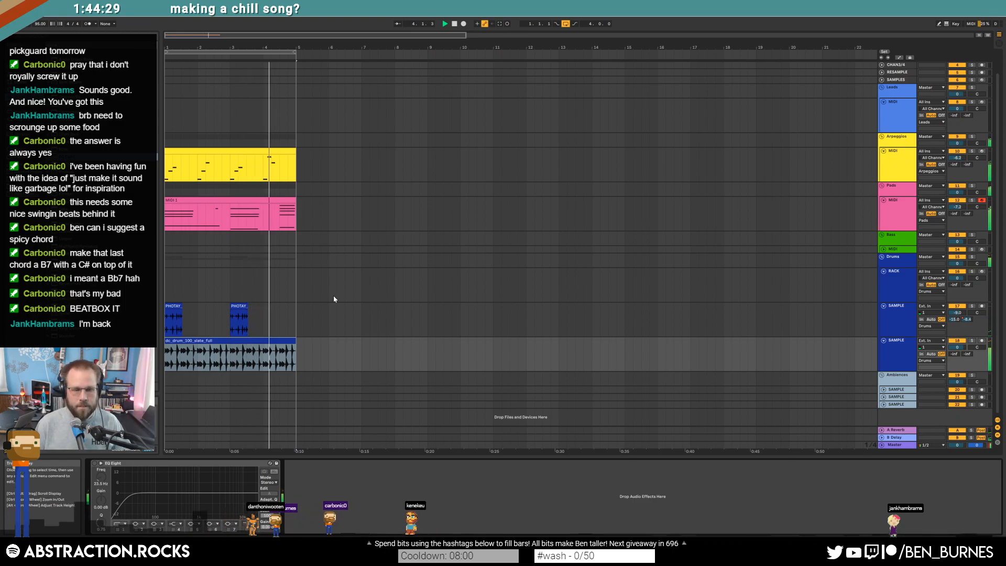
pyautogui.click(897, 111)
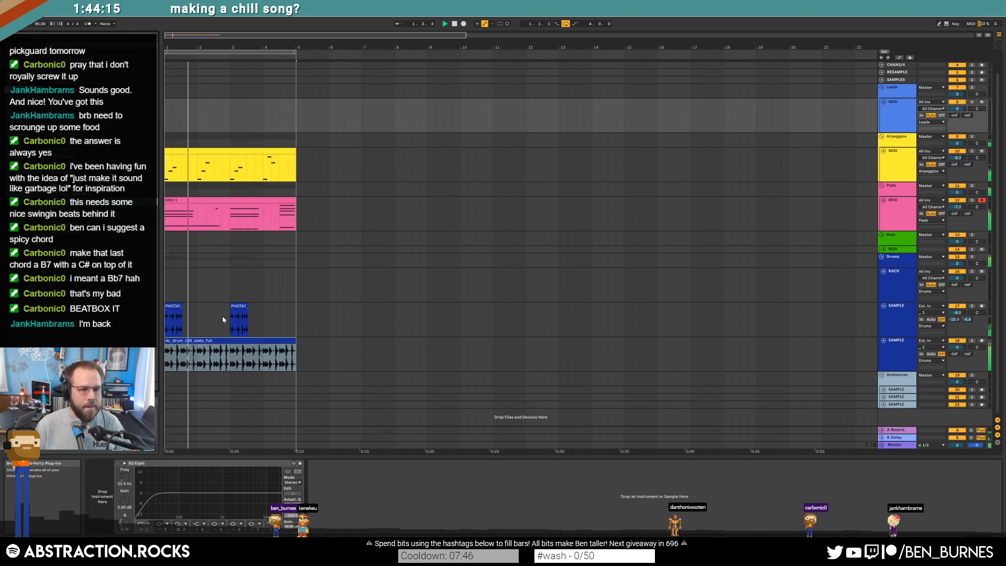
pyautogui.moveTo(957, 348); pyautogui.dragTo(957, 360)
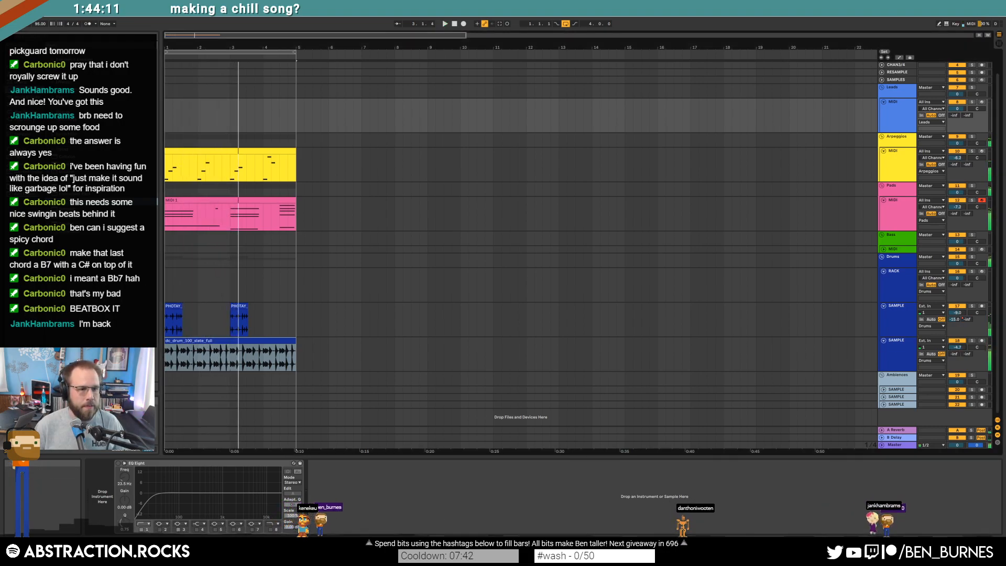
# Step: Arm the PIANO track to try out ideas over the loop
pyautogui.click(270, 118)
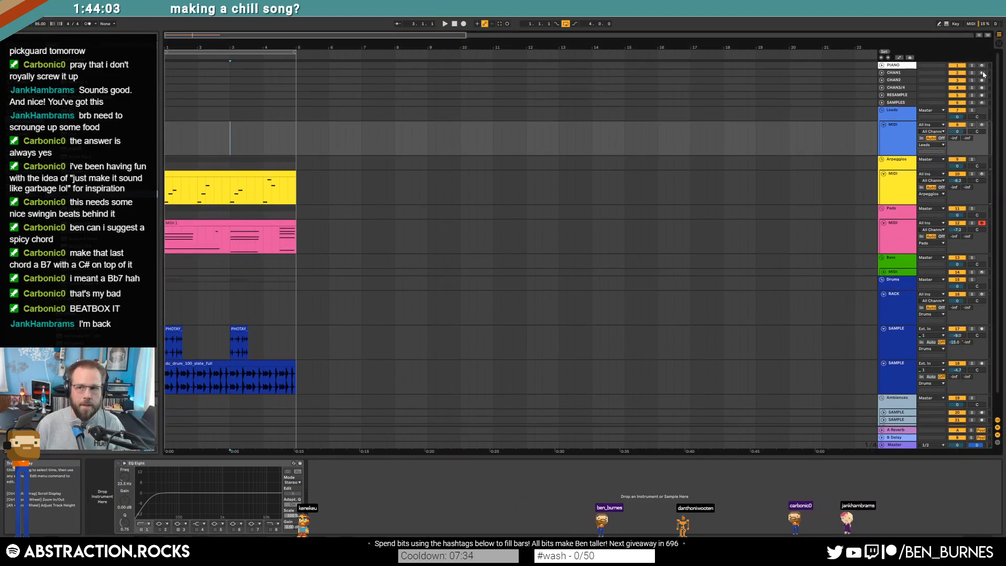
pyautogui.click(981, 66)
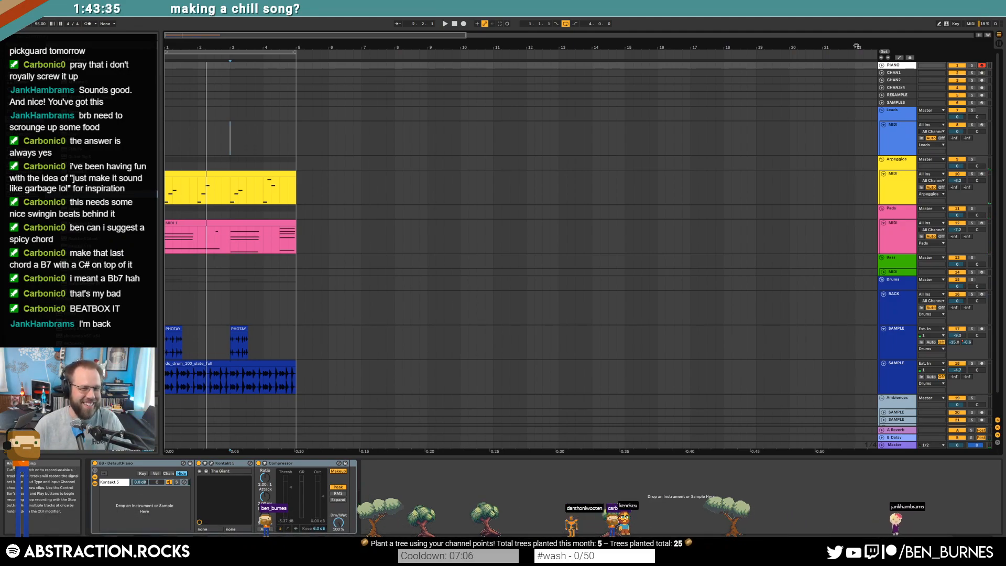
# Step: Arm the Leads MIDI track and add the Analog instrument followed by a Delay ahead of the EQ Eight
pyautogui.click(167, 137)
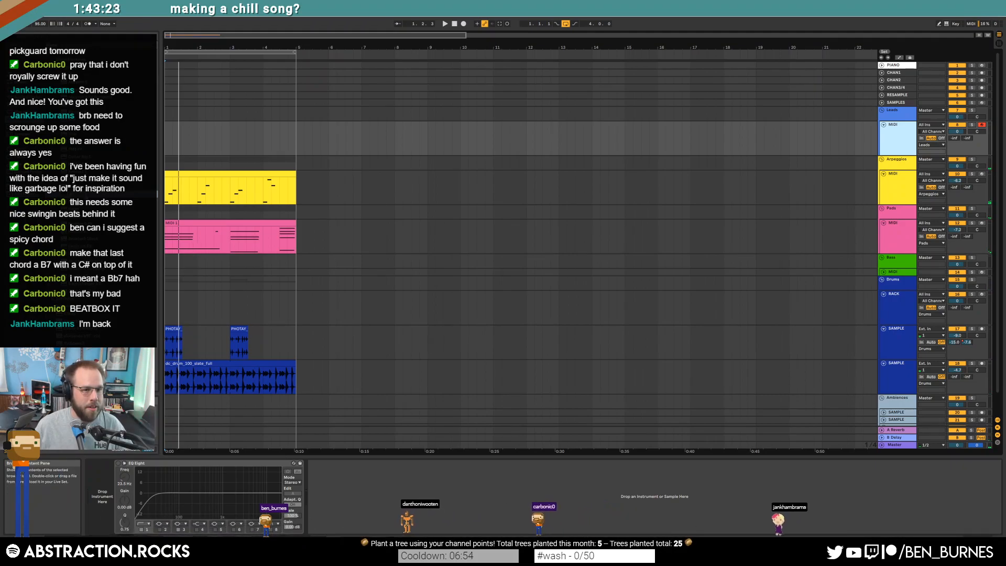
pyautogui.moveTo(105, 194); pyautogui.dragTo(218, 157)
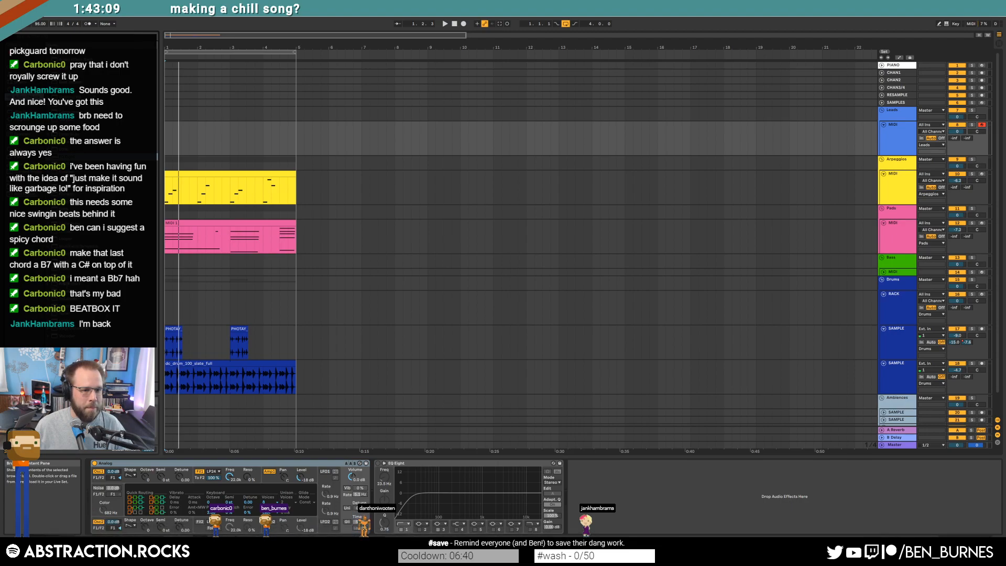
pyautogui.moveTo(61, 128); pyautogui.dragTo(373, 486)
pyautogui.click(378, 484)
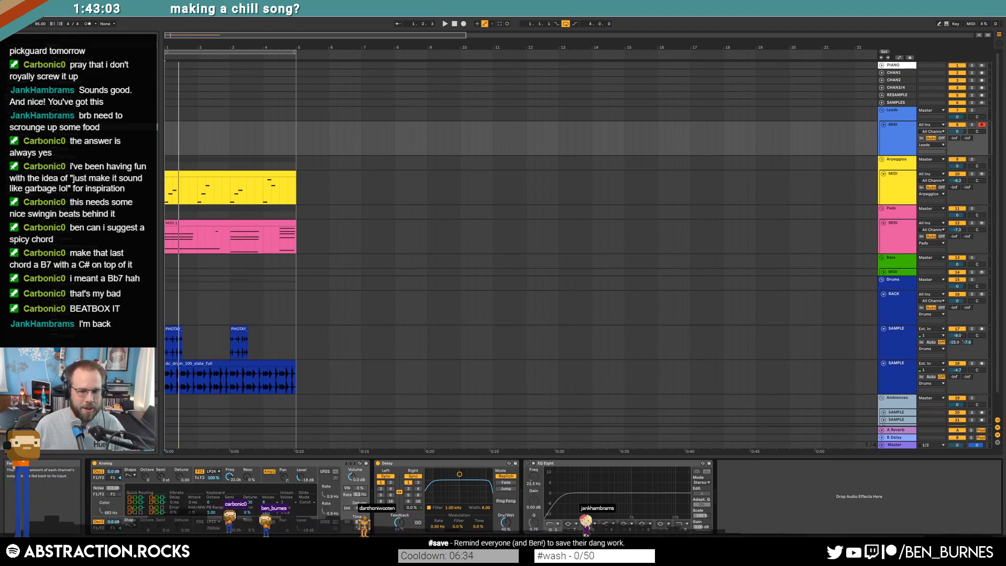
# Step: Turn on the EQ Eight on the Leads MIDI track and set up a low cut around 170 Hz
pyautogui.click(535, 477)
pyautogui.click(527, 463)
pyautogui.moveTo(560, 496); pyautogui.dragTo(598, 502)
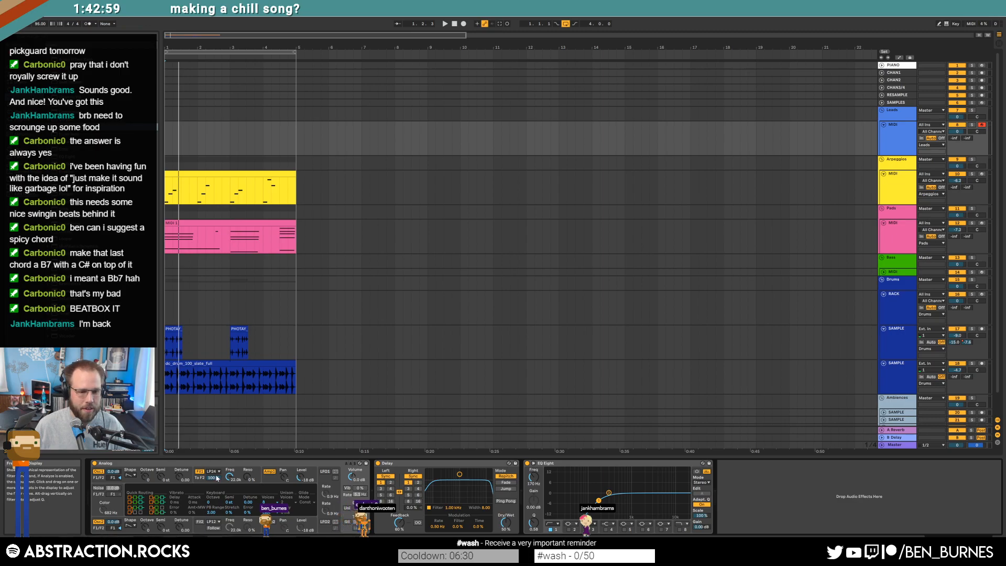
# Step: Lower Analog's first filter frequency to 275 Hz with envelope modulation, and slightly detune the oscillators
pyautogui.moveTo(230, 477); pyautogui.dragTo(230, 498)
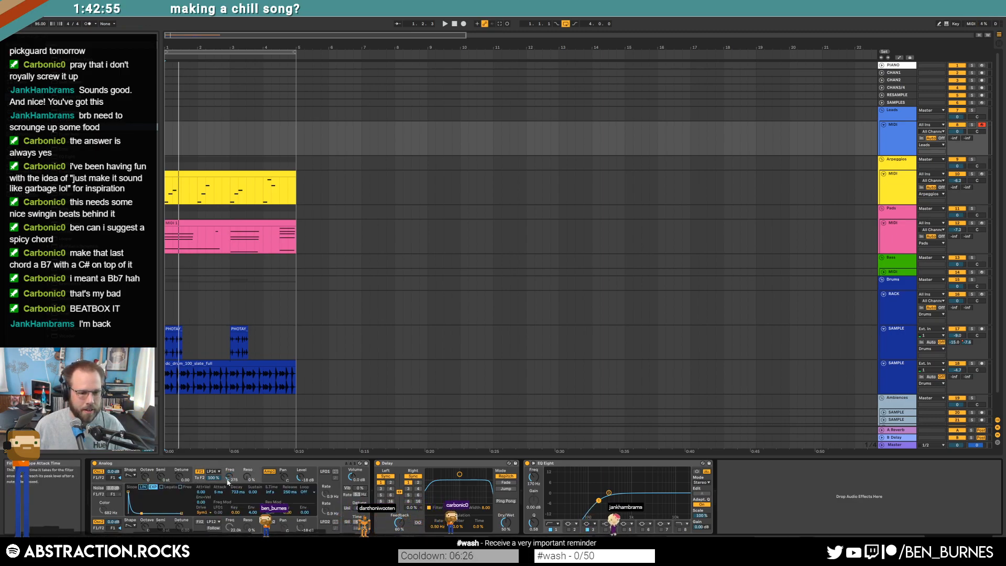
pyautogui.moveTo(175, 527); pyautogui.dragTo(179, 503)
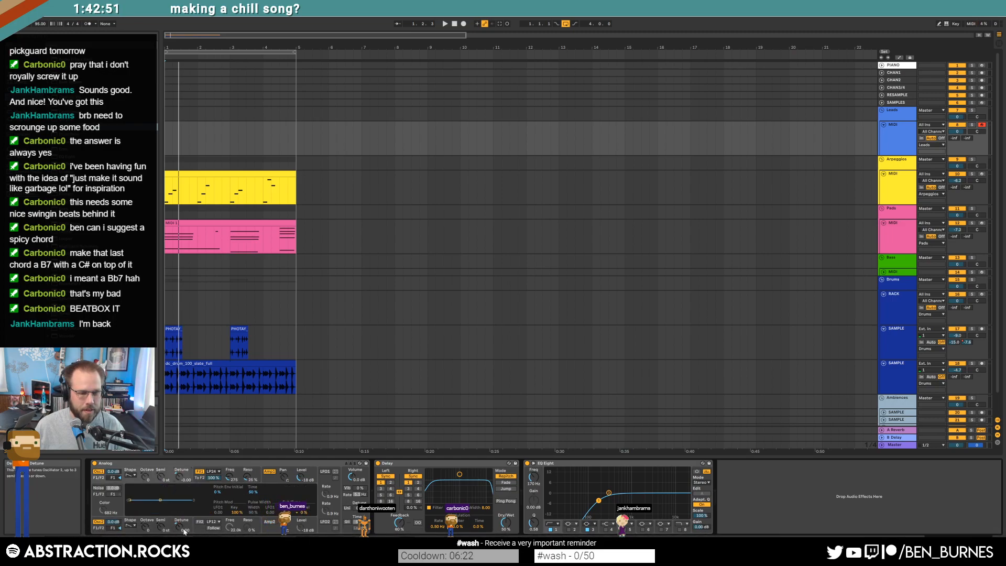
# Step: Adjust Analog's unison options and choose its number of voices
pyautogui.click(346, 508)
pyautogui.click(288, 502)
pyautogui.click(286, 515)
pyautogui.click(274, 503)
pyautogui.click(274, 504)
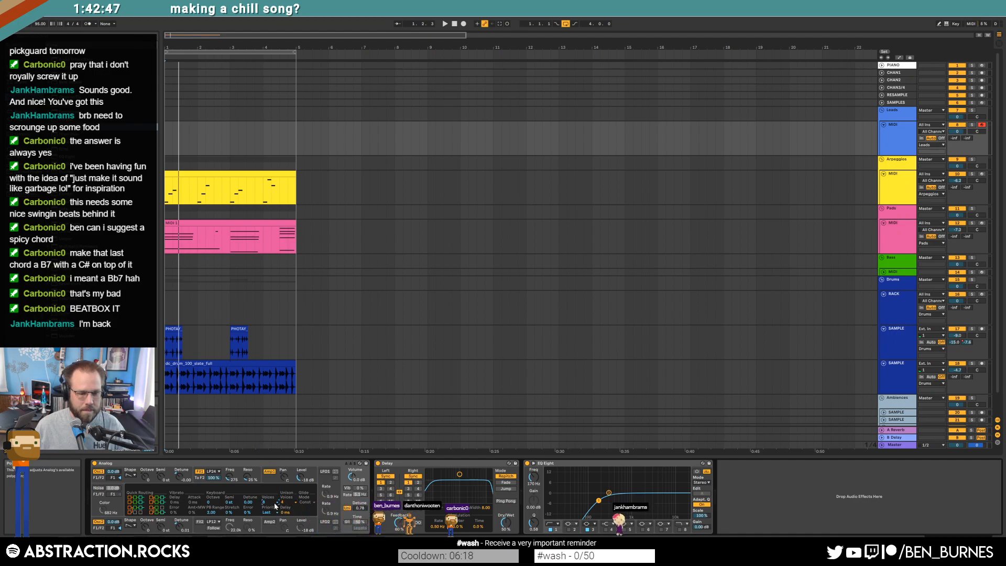
pyautogui.click(274, 445)
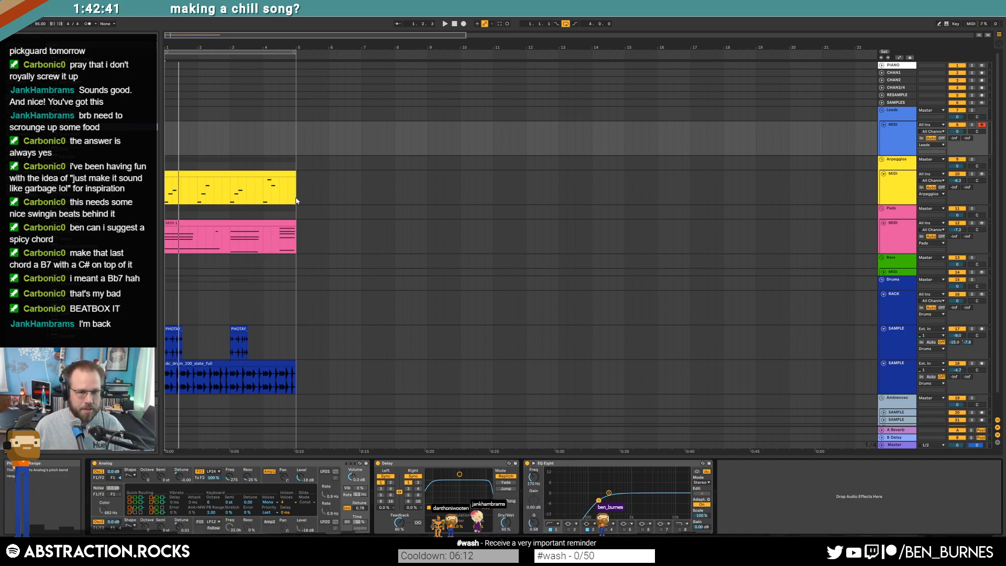
# Step: Test the lead sound from bar 1, and rebalance the Delay's feedback and dry/wet mix
pyautogui.click(168, 148)
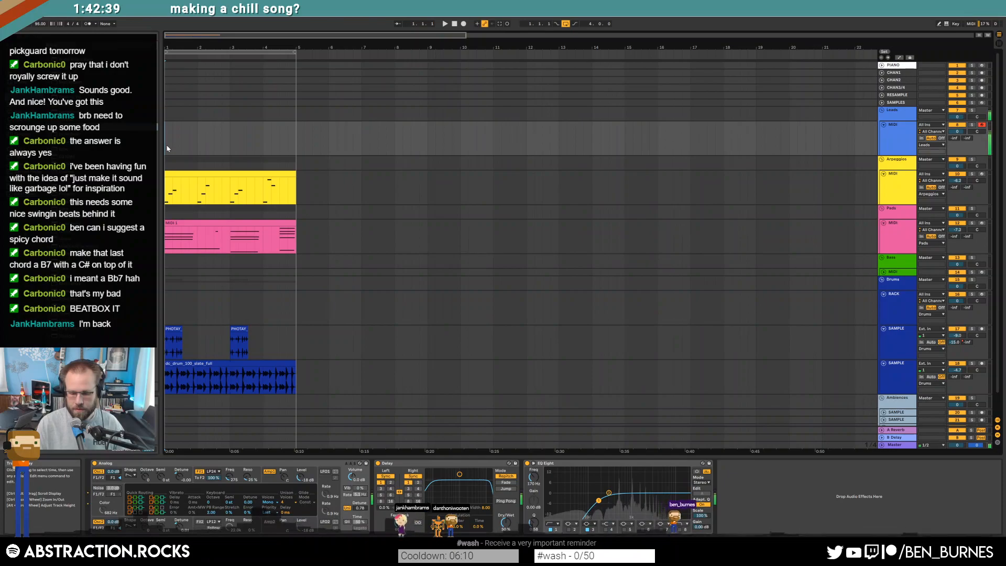
pyautogui.moveTo(401, 525); pyautogui.dragTo(401, 536)
pyautogui.moveTo(505, 522); pyautogui.dragTo(505, 532)
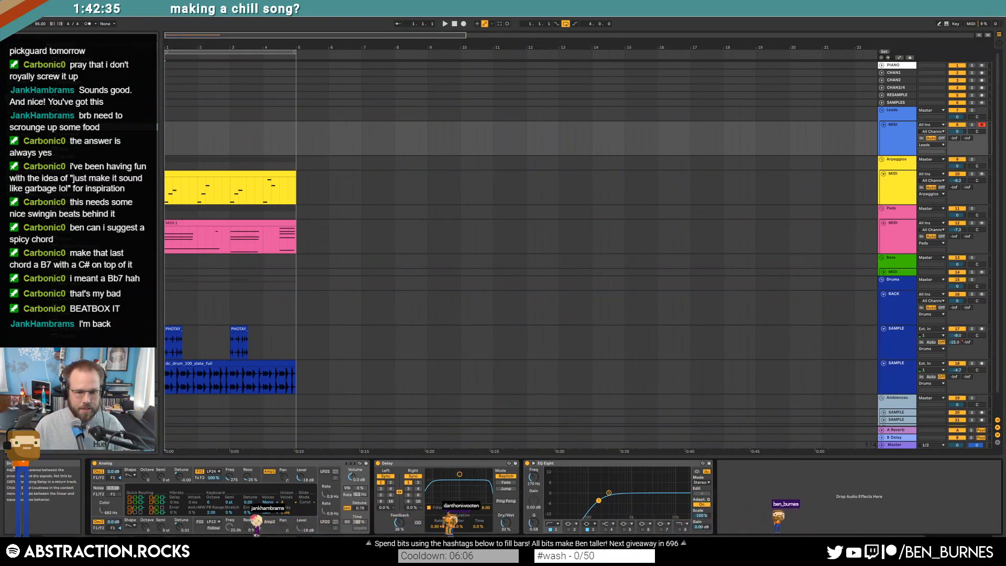
pyautogui.moveTo(399, 523); pyautogui.dragTo(399, 519)
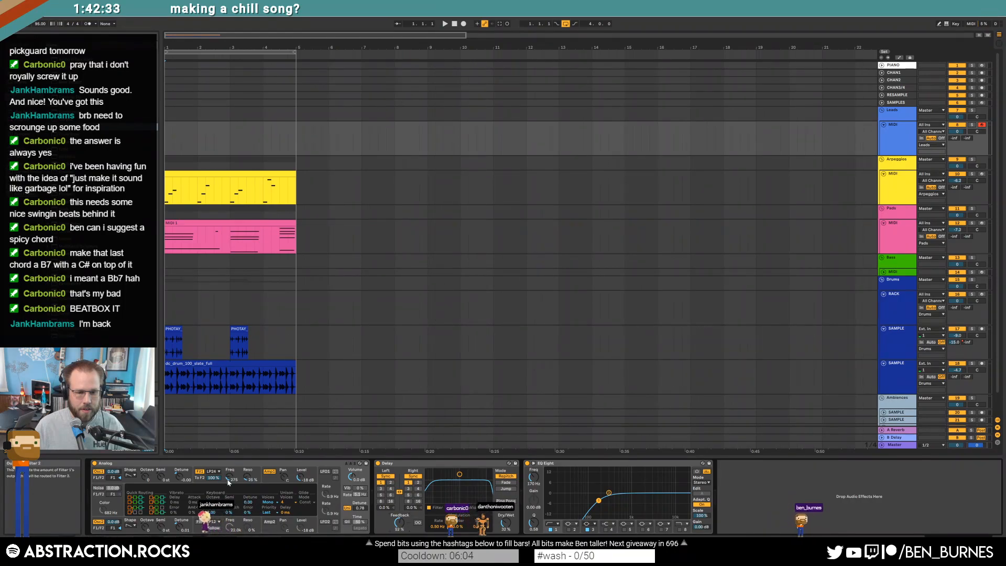
# Step: Shorten the decay of Analog's first filter envelope and record a trial lead take from bar 1
pyautogui.click(200, 478)
pyautogui.moveTo(150, 501); pyautogui.dragTo(141, 502)
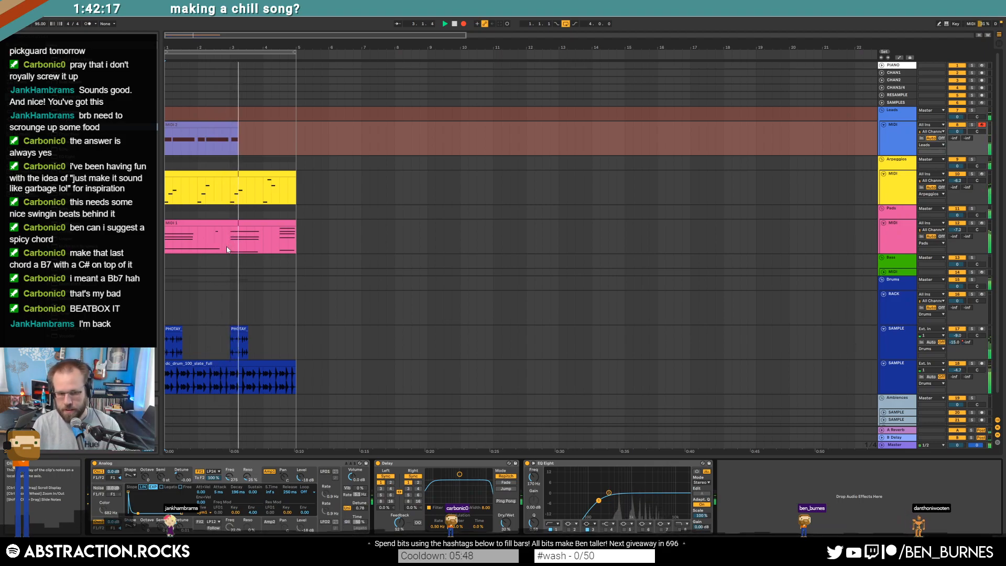
pyautogui.press('space')
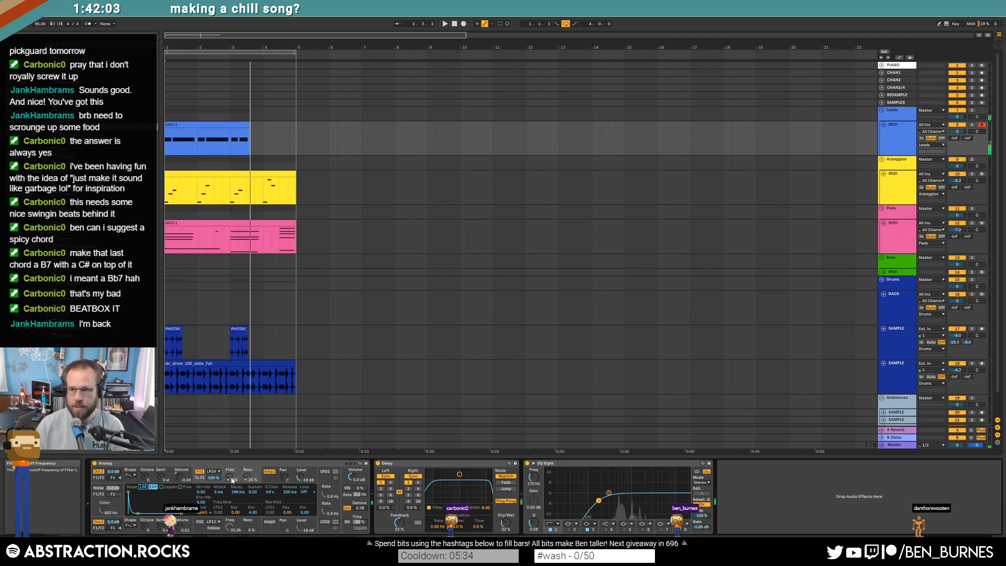
# Step: Set Analog's first filter to 132 Hz with 37% resonance and adjust its amp envelope
pyautogui.click(241, 127)
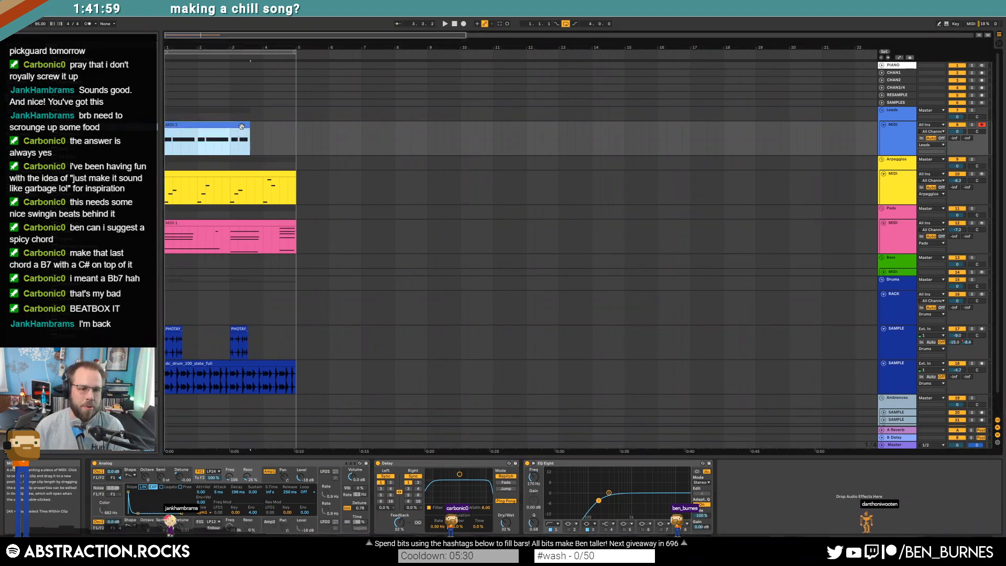
pyautogui.moveTo(245, 481); pyautogui.dragTo(245, 479)
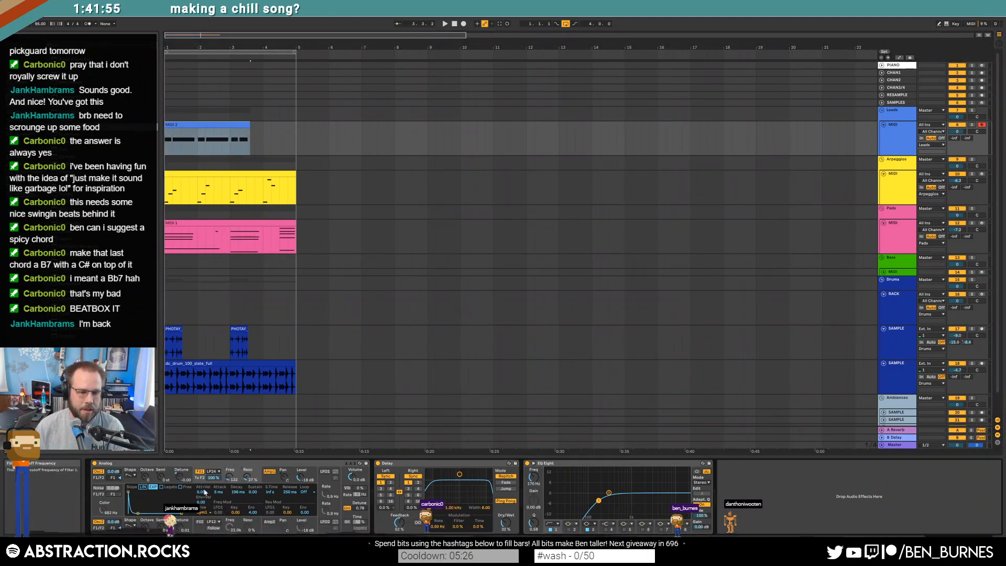
pyautogui.click(268, 481)
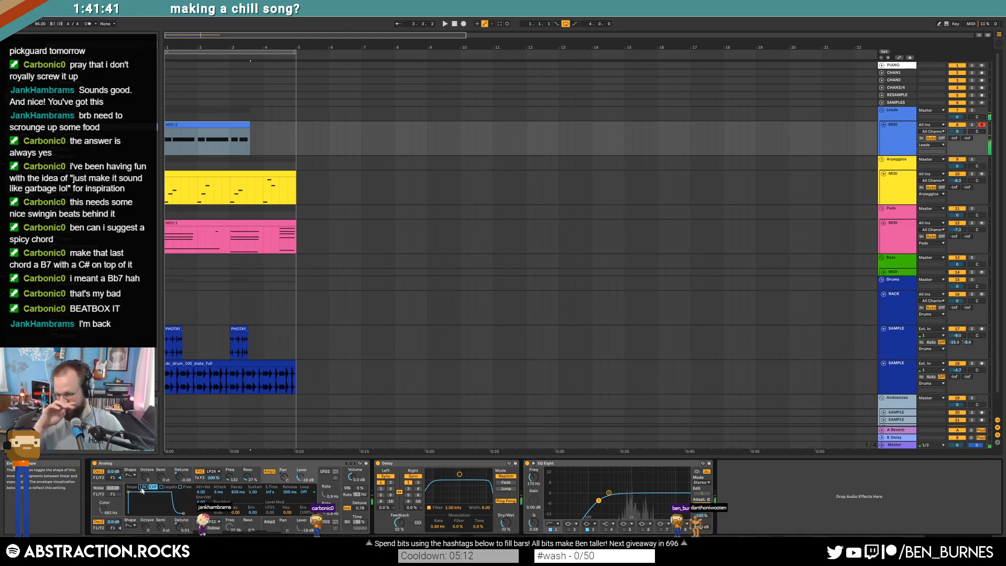
# Step: Delete the trial lead clip and record a new four-bar lead take from bar 1
pyautogui.click(218, 127)
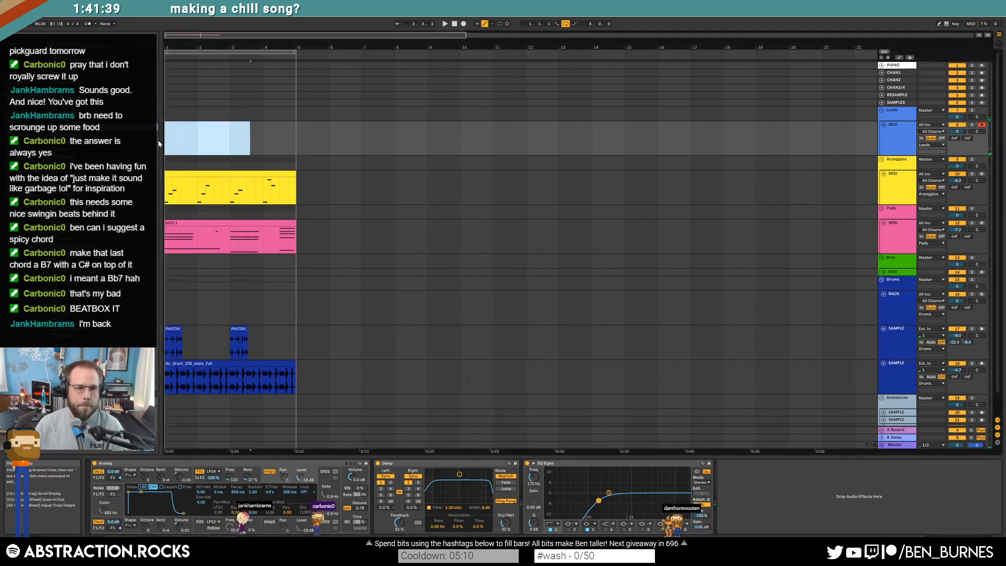
pyautogui.press('Delete')
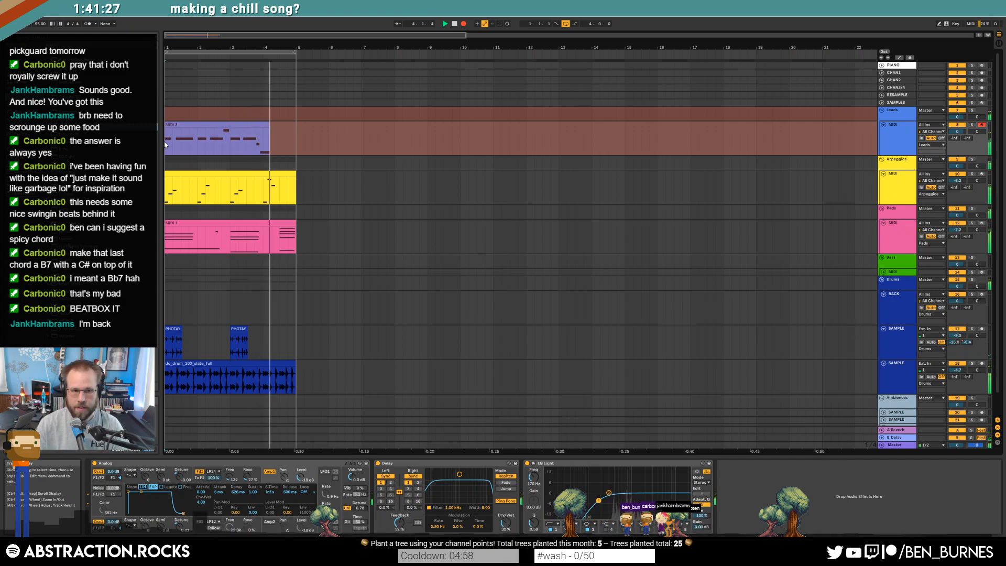
pyautogui.press('space')
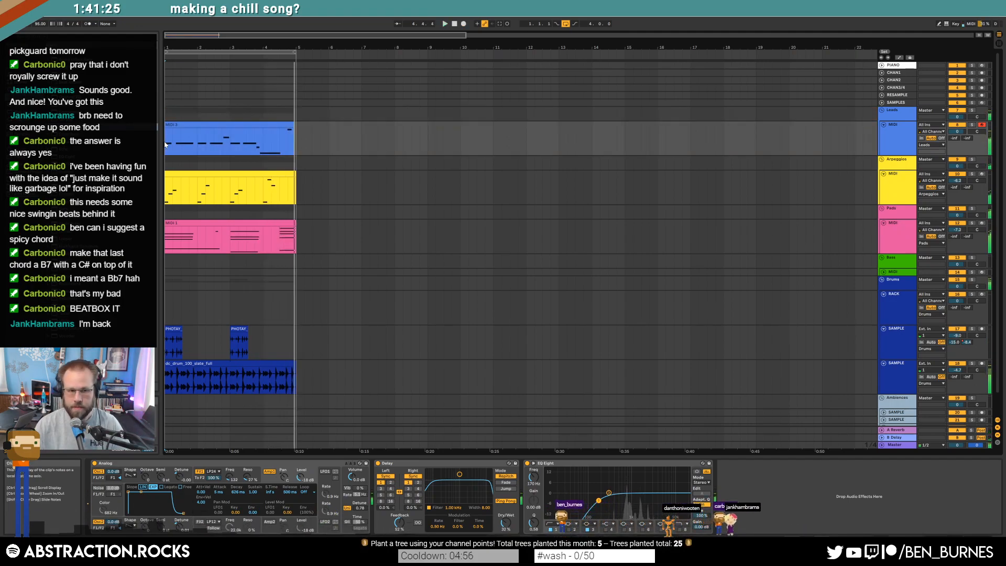
# Step: Open the new lead clip and quantize its late notes one by one up to the final high note
pyautogui.click(278, 122)
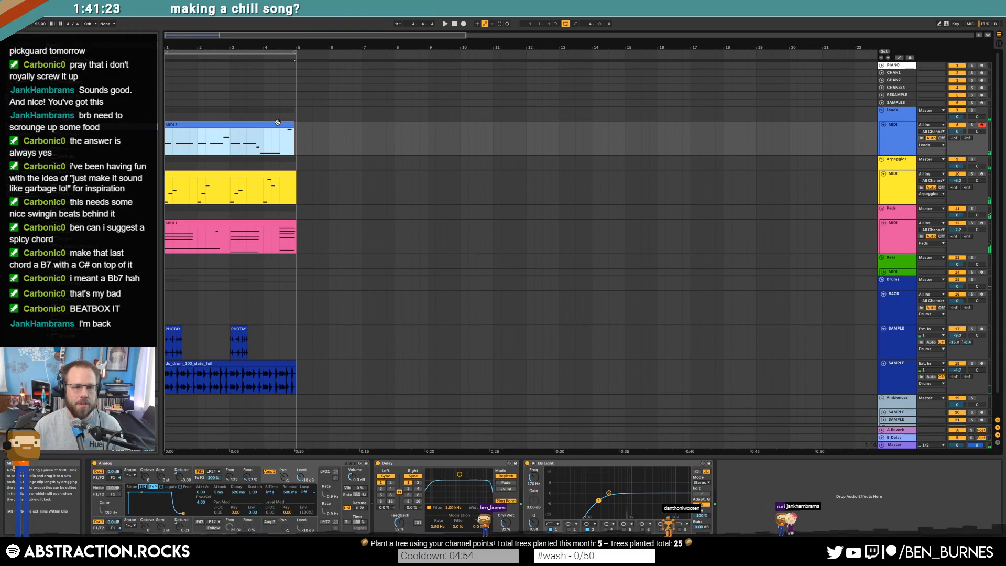
pyautogui.doubleClick(278, 122)
pyautogui.click(479, 368)
pyautogui.click(566, 368)
pyautogui.click(608, 360)
pyautogui.hotkey('ctrl', 'u')
pyautogui.click(676, 369)
pyautogui.hotkey('ctrl', 'u')
pyautogui.click(744, 368)
pyautogui.hotkey('ctrl', 'u')
pyautogui.click(792, 374)
pyautogui.hotkey('ctrl', 'u')
pyautogui.click(832, 383)
pyautogui.hotkey('ctrl', 'u')
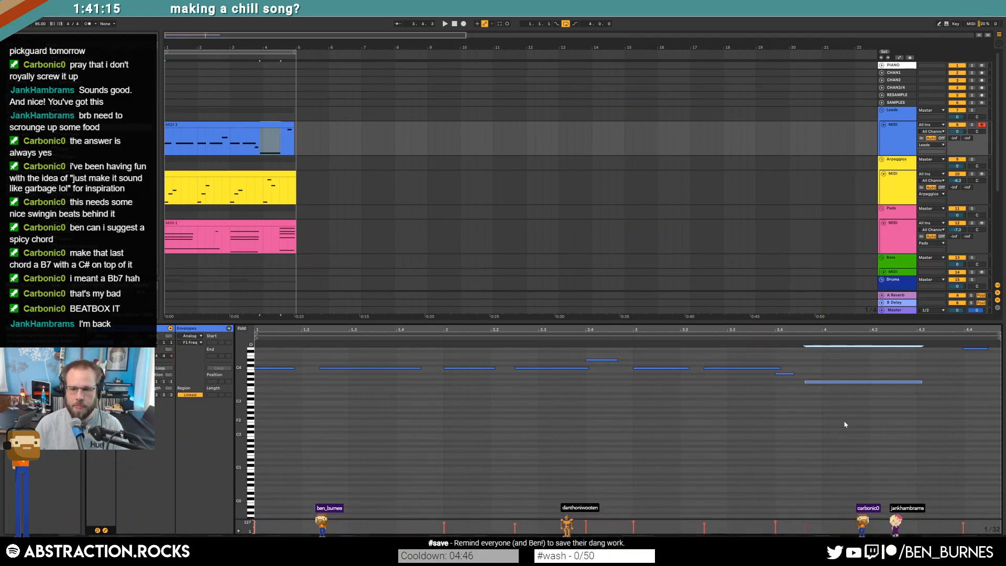
pyautogui.click(966, 348)
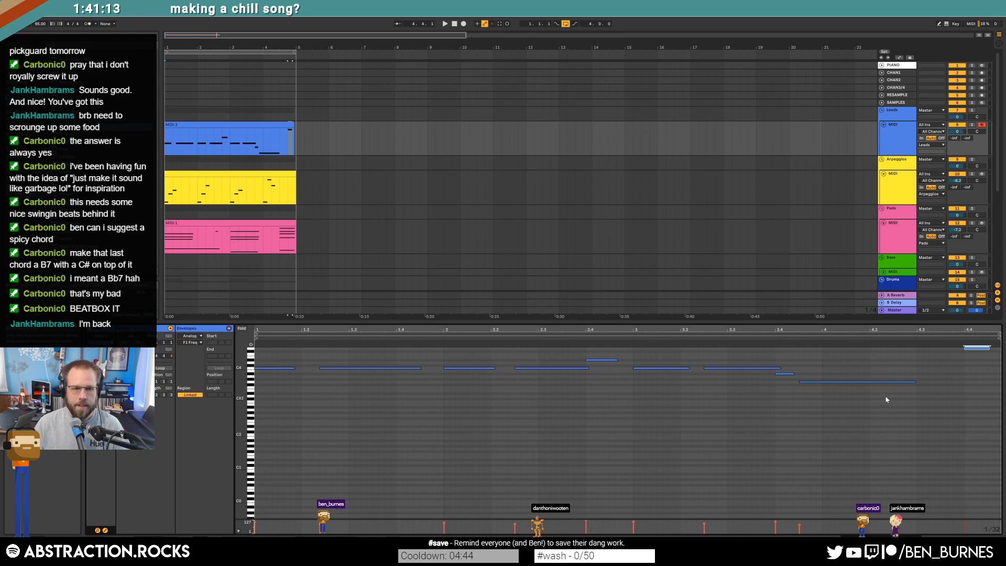
# Step: Show Analog's routing and unison settings and play the quantized lead with the loop
pyautogui.hotkey('shift', 'Tab')
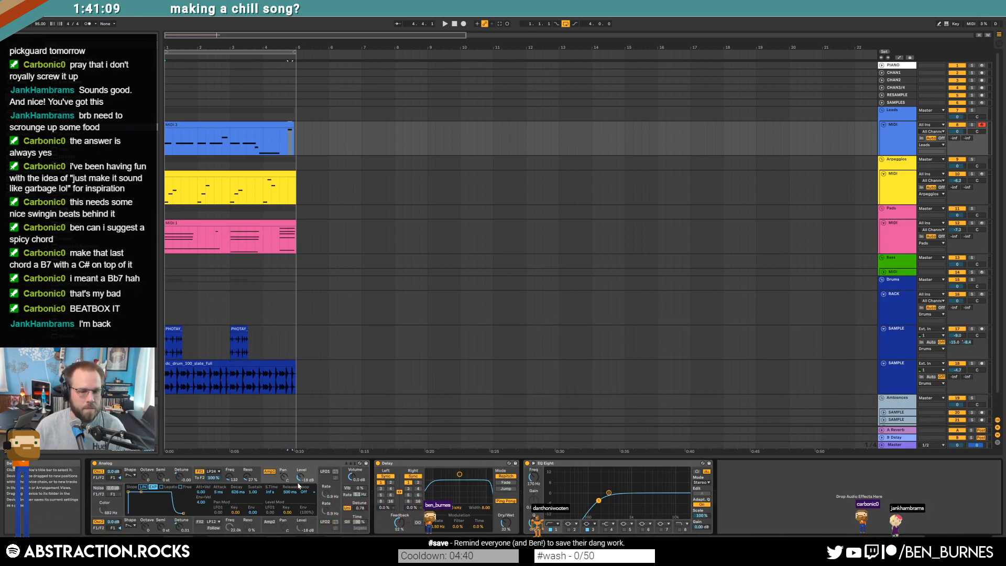
pyautogui.click(346, 489)
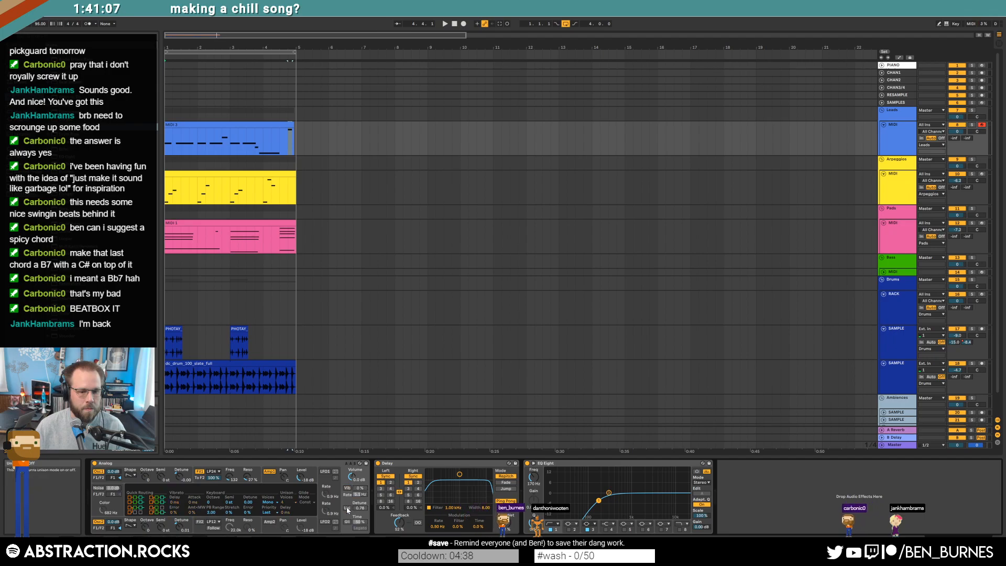
pyautogui.press('space')
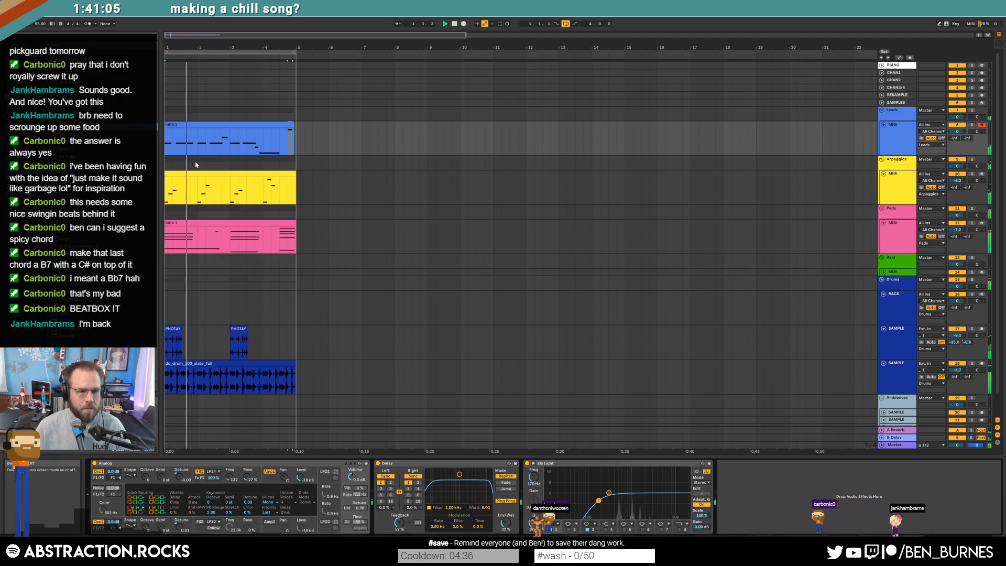
# Step: Nudge the lead clip's second note slightly later and widen the editing grid to 1/16
pyautogui.hotkey('shift', 'Tab')
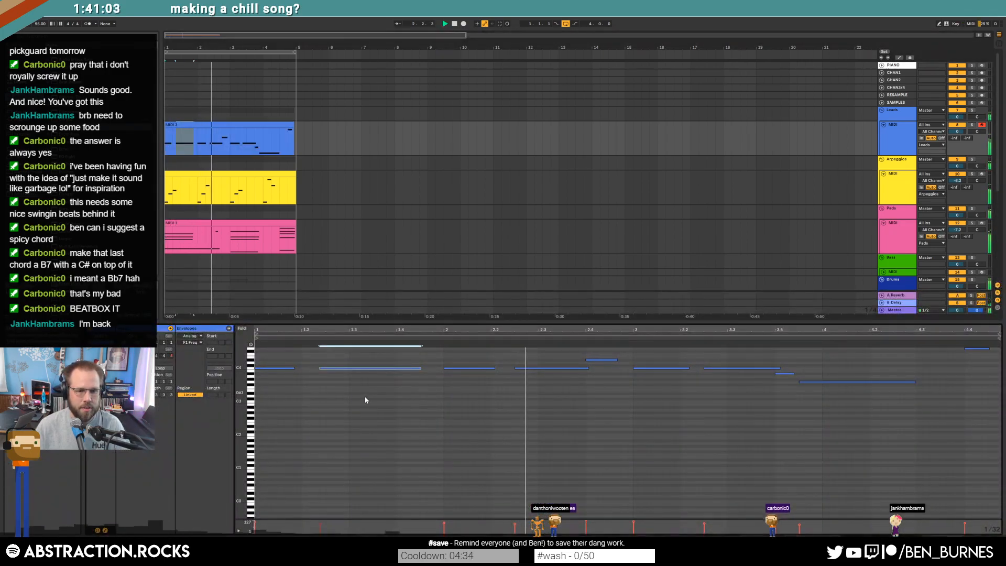
pyautogui.press('Right')
pyautogui.press('Right')
pyautogui.press('Left')
pyautogui.hotkey('ctrl', '2')
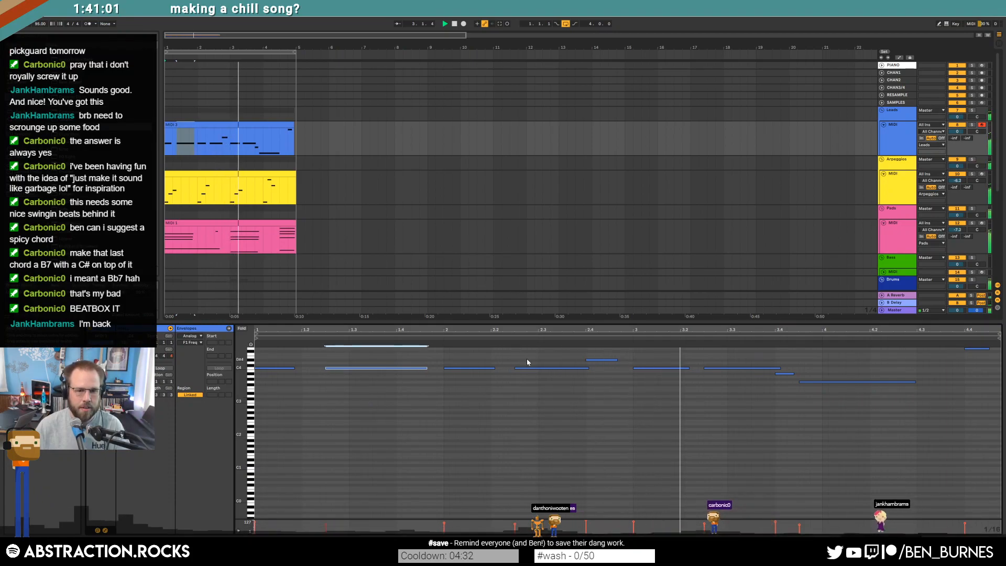
# Step: Shorten the two long lead notes that run into the following notes near bars 2.4 and 3.4
pyautogui.moveTo(588, 369); pyautogui.dragTo(583, 372)
pyautogui.click(631, 374)
pyautogui.moveTo(780, 368); pyautogui.dragTo(769, 366)
pyautogui.click(782, 363)
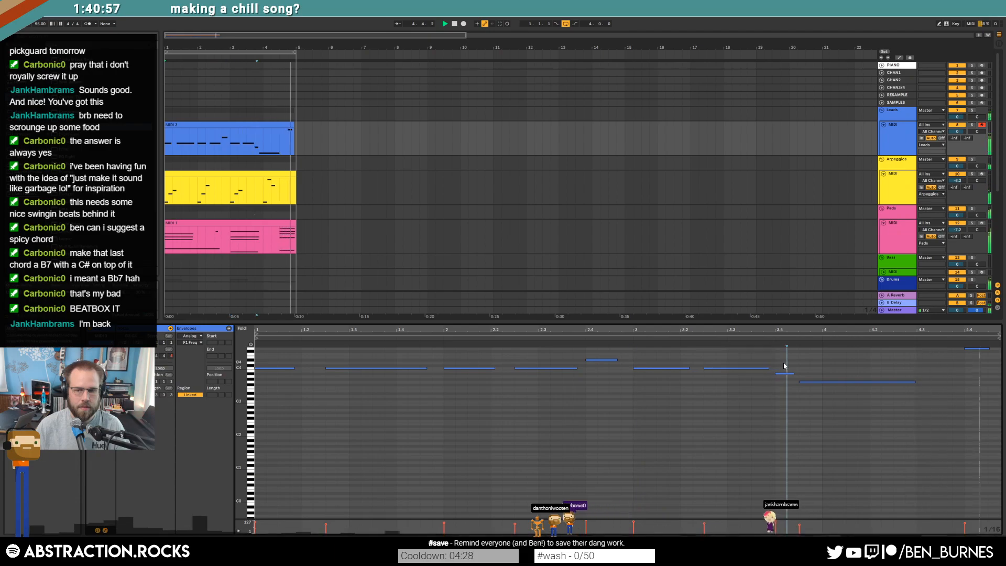
pyautogui.hotkey('shift', 'Tab')
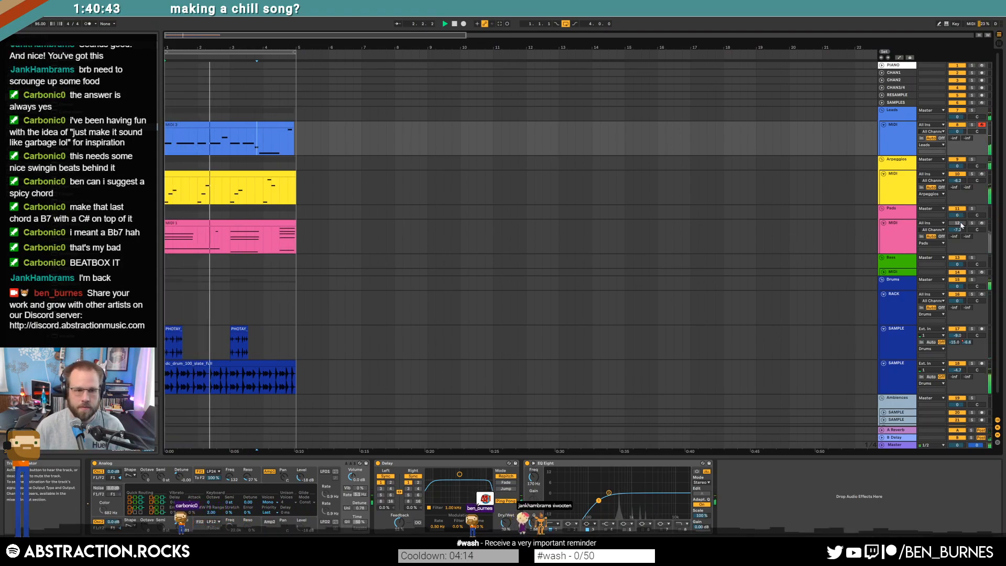
# Step: Open Massive on the Pads MIDI track, sync its first LFO to the tempo, and adjust the sync ratio
pyautogui.click(341, 224)
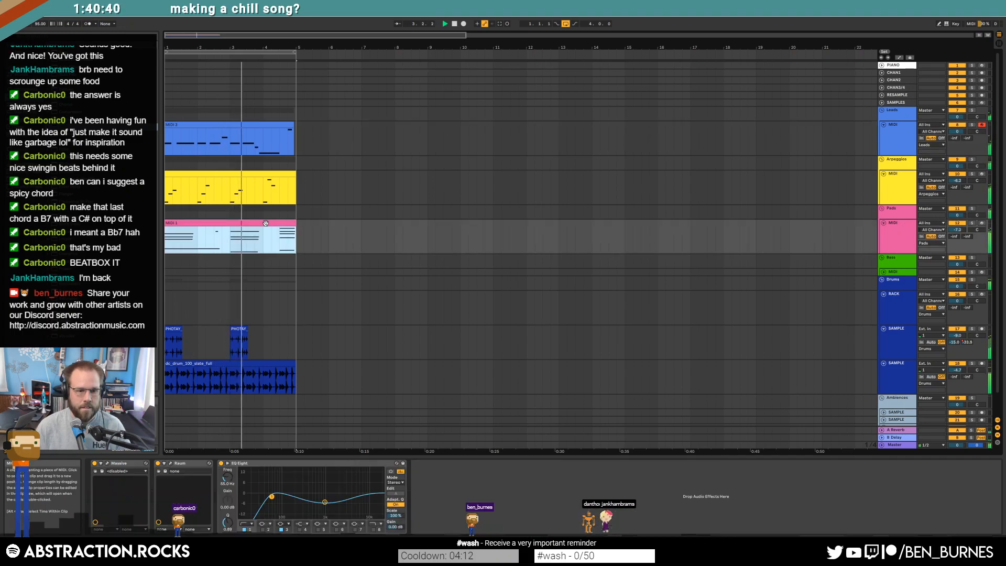
pyautogui.click(106, 463)
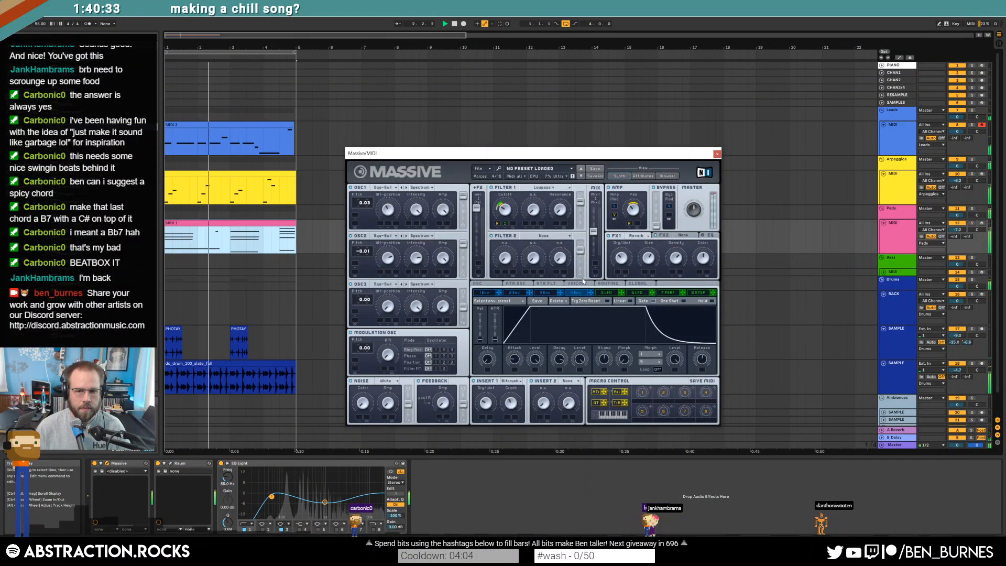
pyautogui.click(606, 292)
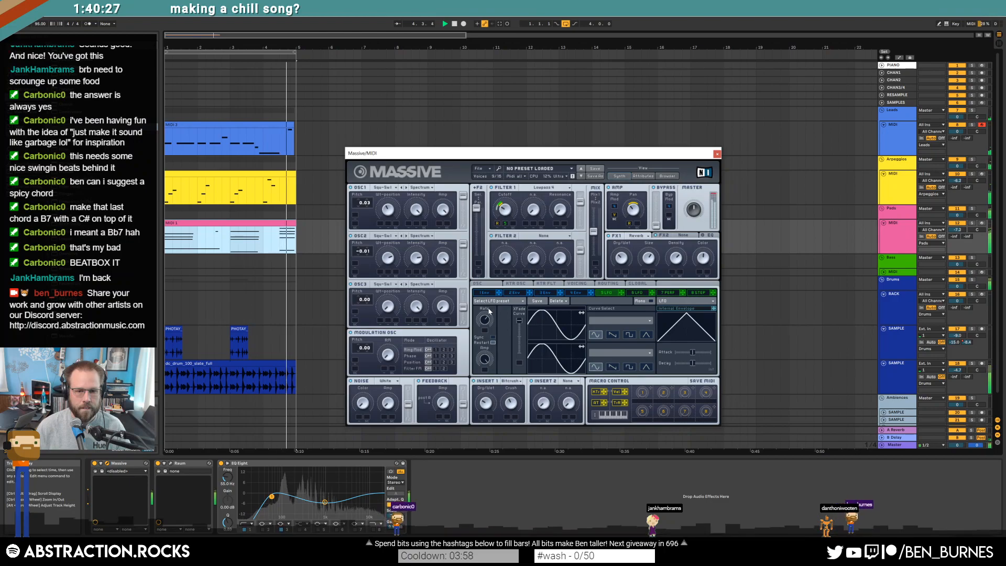
pyautogui.click(492, 337)
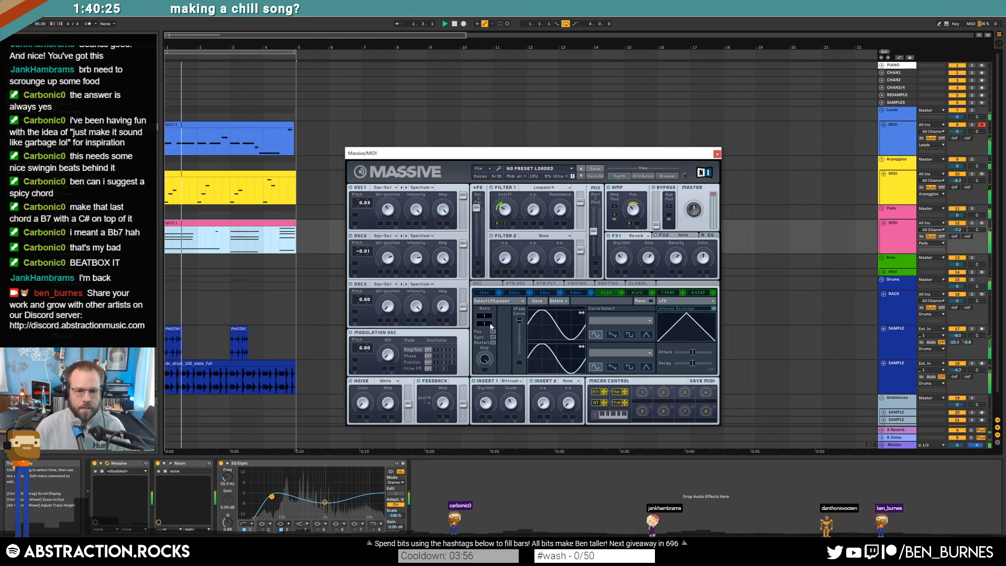
pyautogui.moveTo(488, 321); pyautogui.dragTo(488, 314)
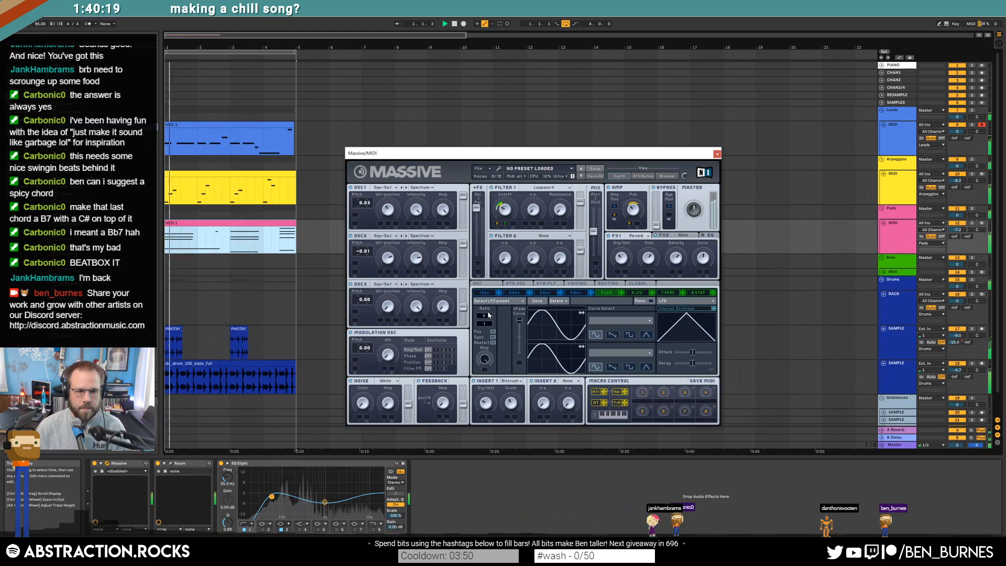
pyautogui.moveTo(488, 318); pyautogui.dragTo(488, 316)
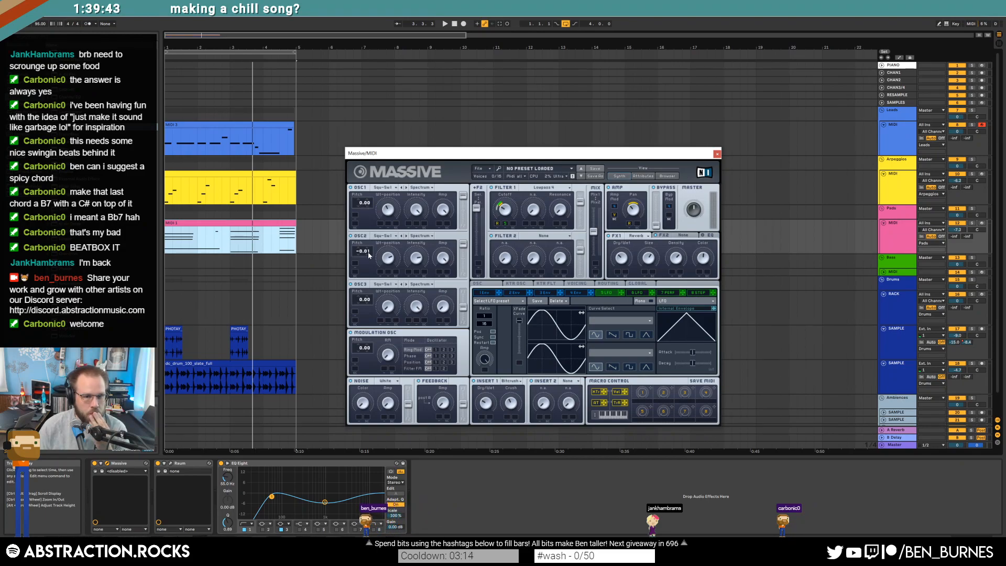
# Step: Solo the Pads MIDI track and listen to it on its own
pyautogui.click(972, 224)
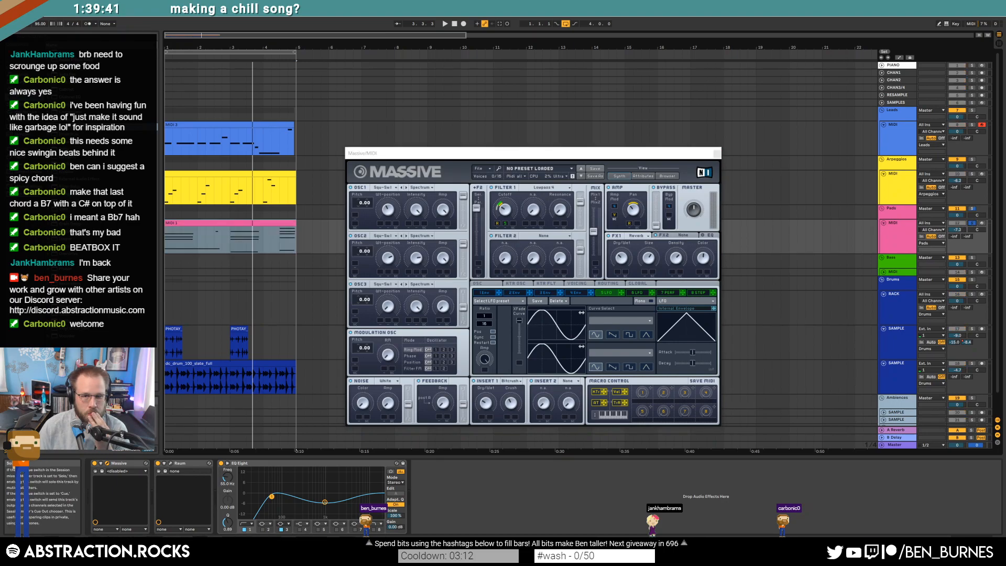
pyautogui.click(444, 23)
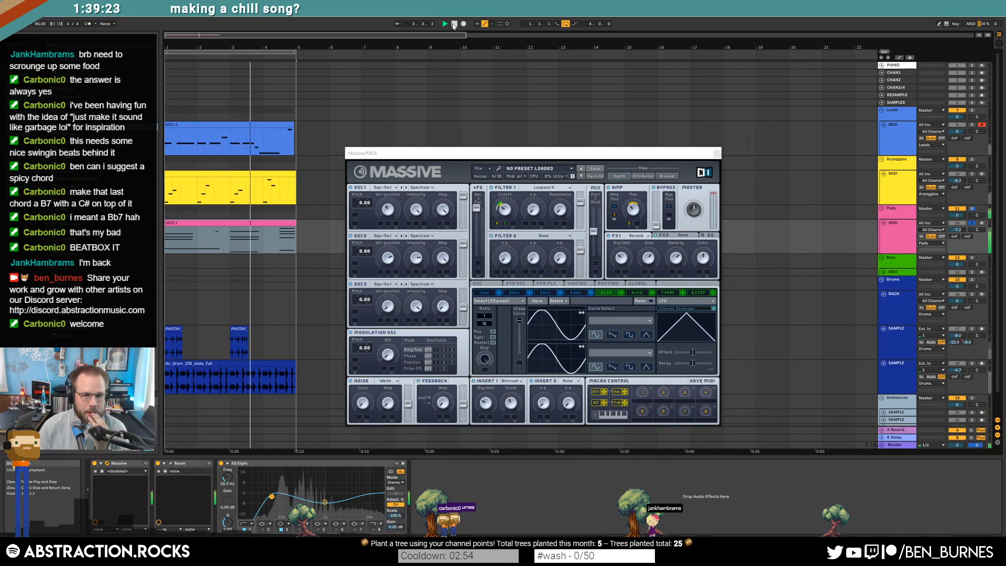
pyautogui.click(454, 25)
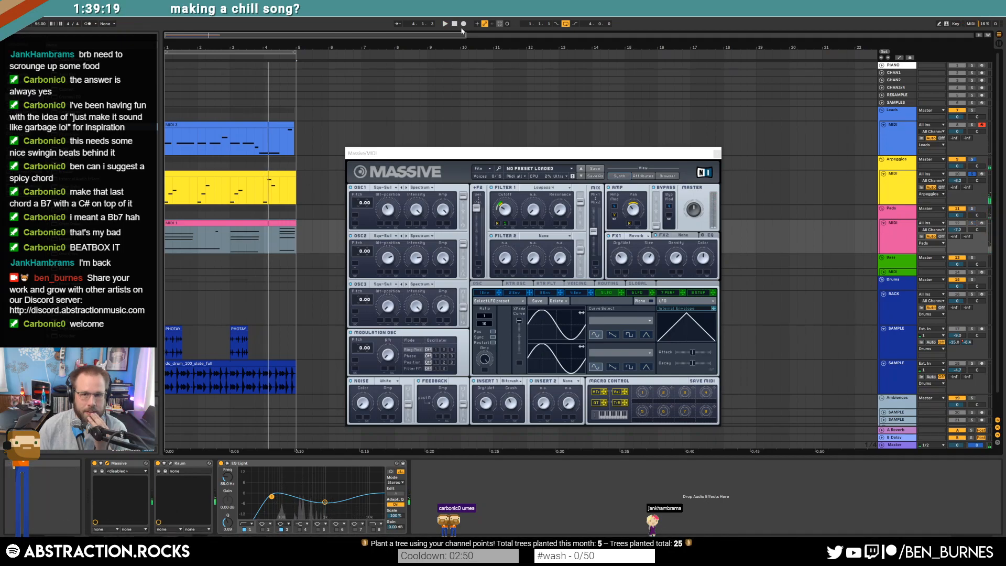
# Step: Listen to the soloed Arpeggios MIDI track from bar 1 and bring up its device chain
pyautogui.click(454, 25)
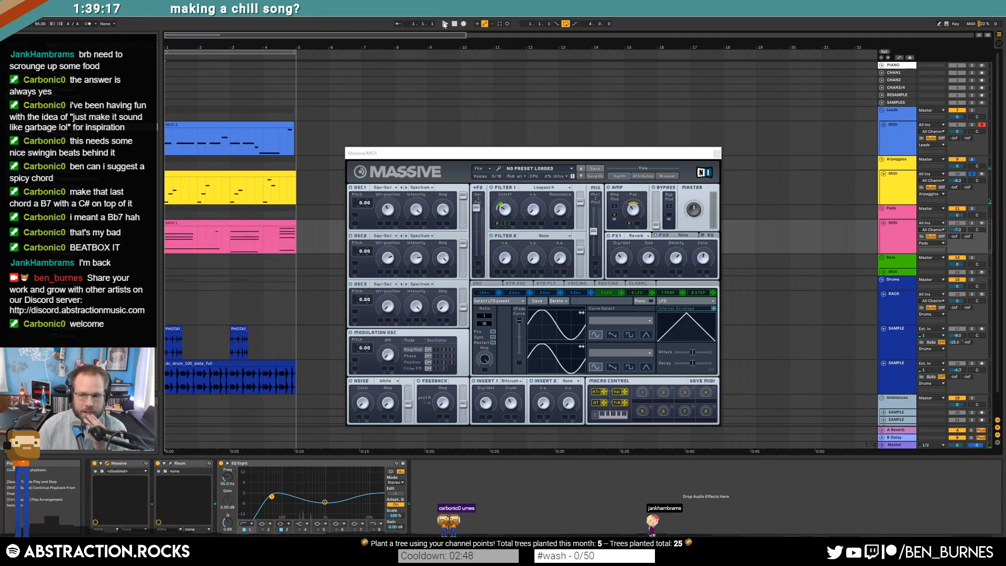
pyautogui.click(445, 24)
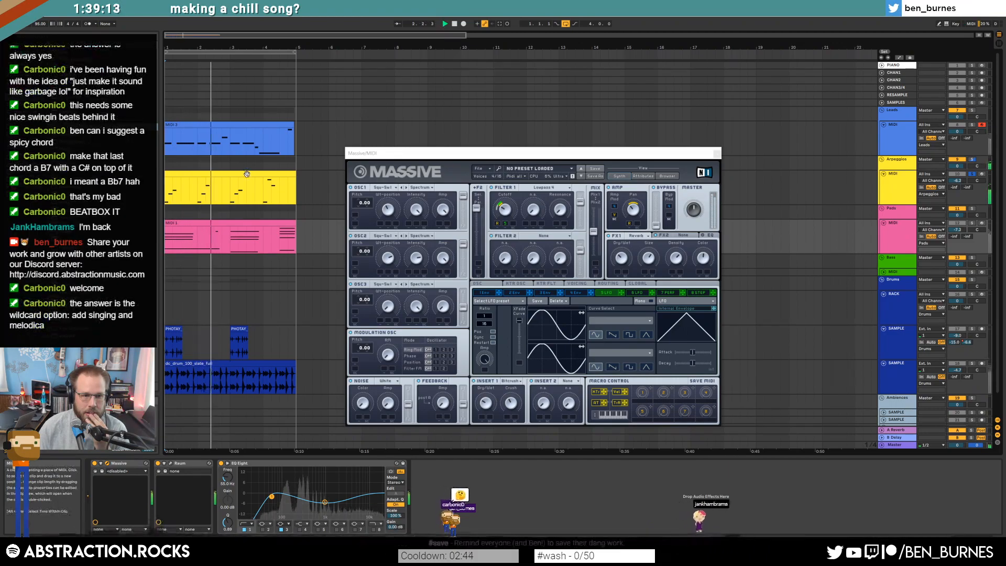
pyautogui.click(246, 173)
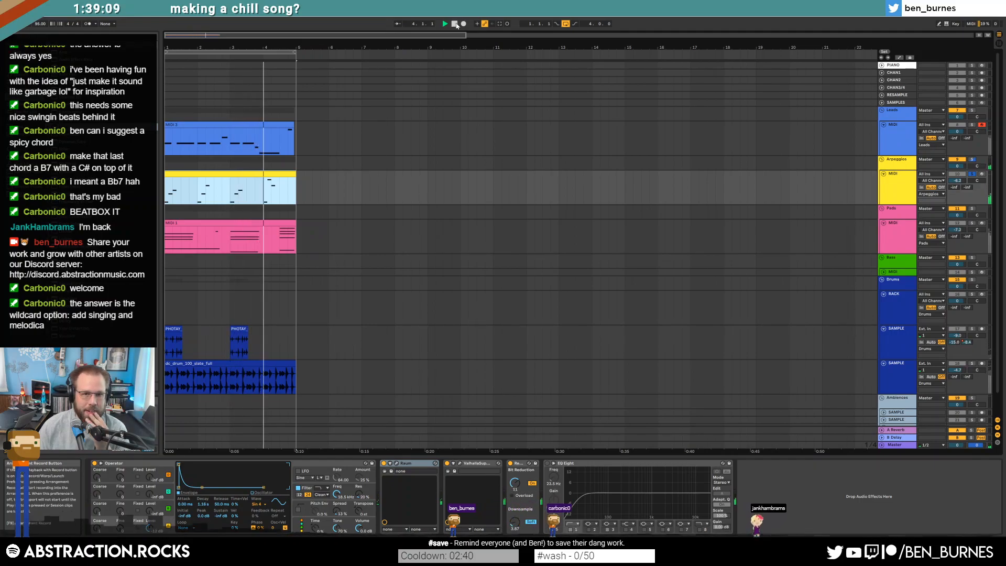
pyautogui.click(454, 24)
# Step: Inspect the arpeggio's opening notes up close and check its ValhallaSupermassive settings
pyautogui.moveTo(180, 36); pyautogui.dragTo(208, 202)
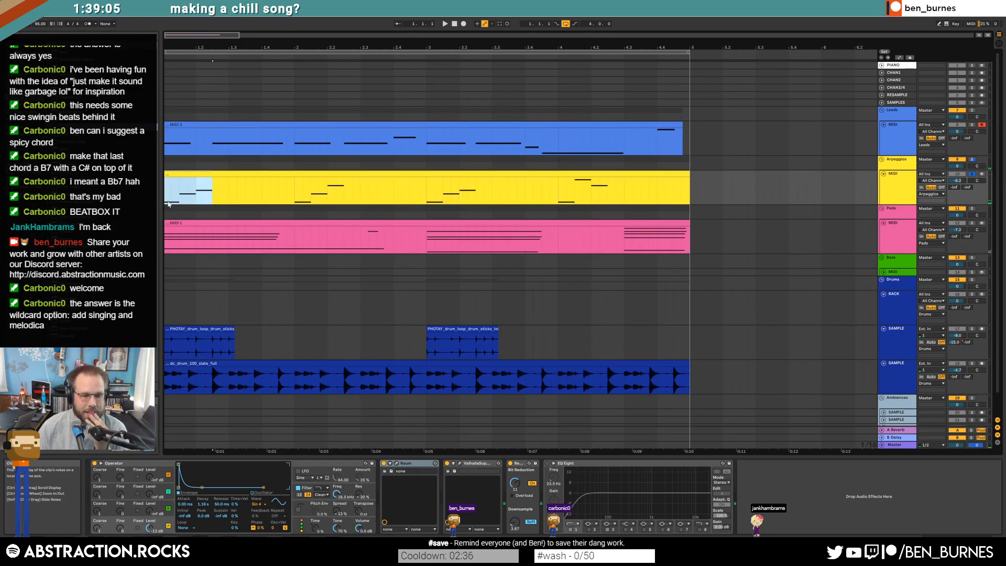
pyautogui.click(458, 464)
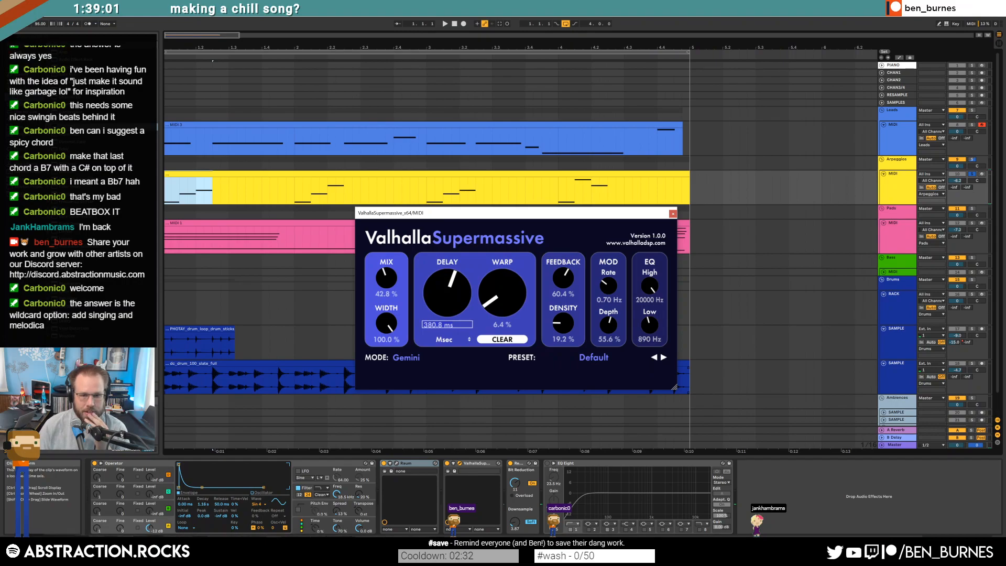
pyautogui.click(672, 214)
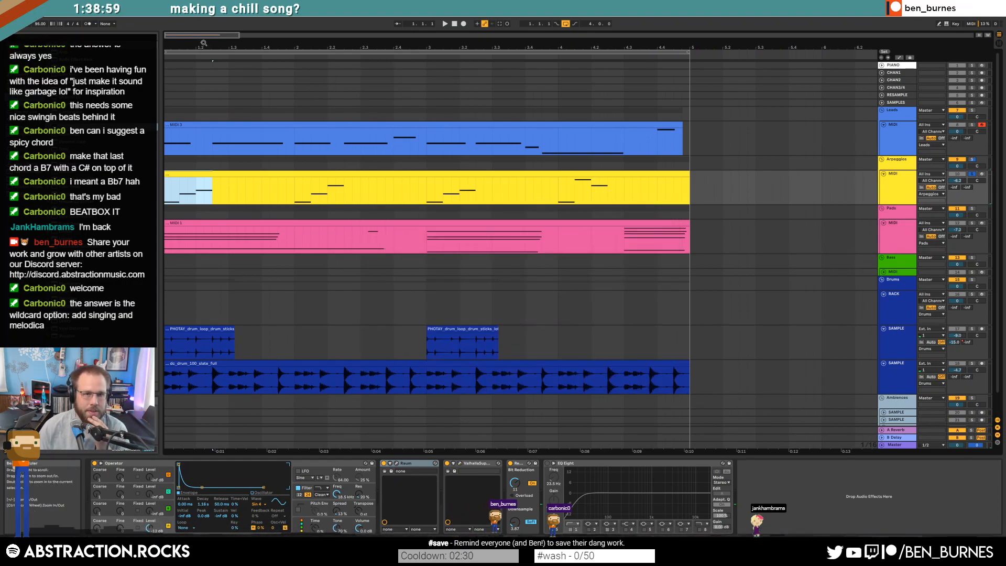
pyautogui.moveTo(204, 37); pyautogui.dragTo(390, 43)
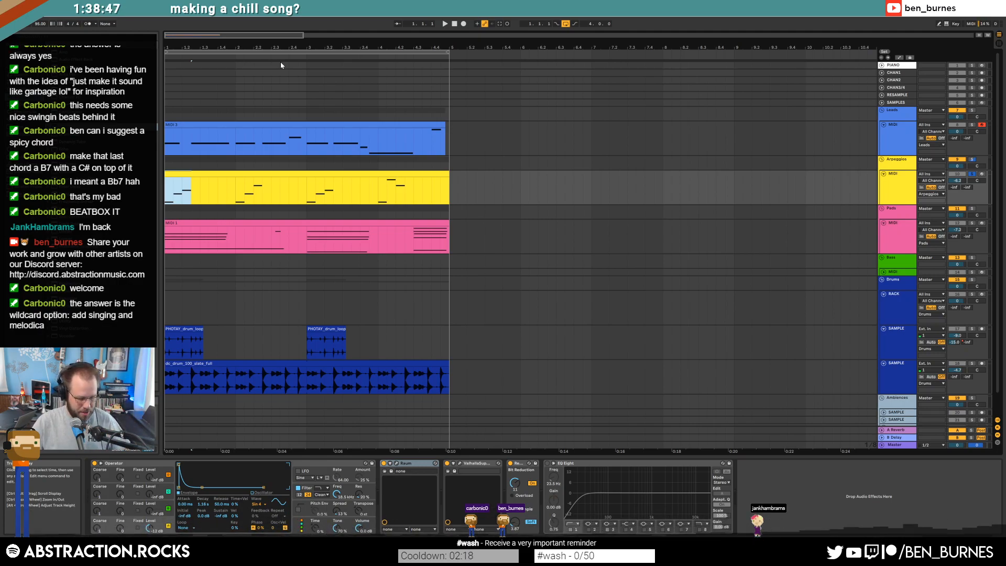
# Step: Save the live set as "2020-06-17 Scrap Maybe" in the 2 Hour Tracks 2020 folder
pyautogui.hotkey('ctrl', 's')
pyautogui.click(724, 136)
pyautogui.click(721, 135)
pyautogui.click(720, 234)
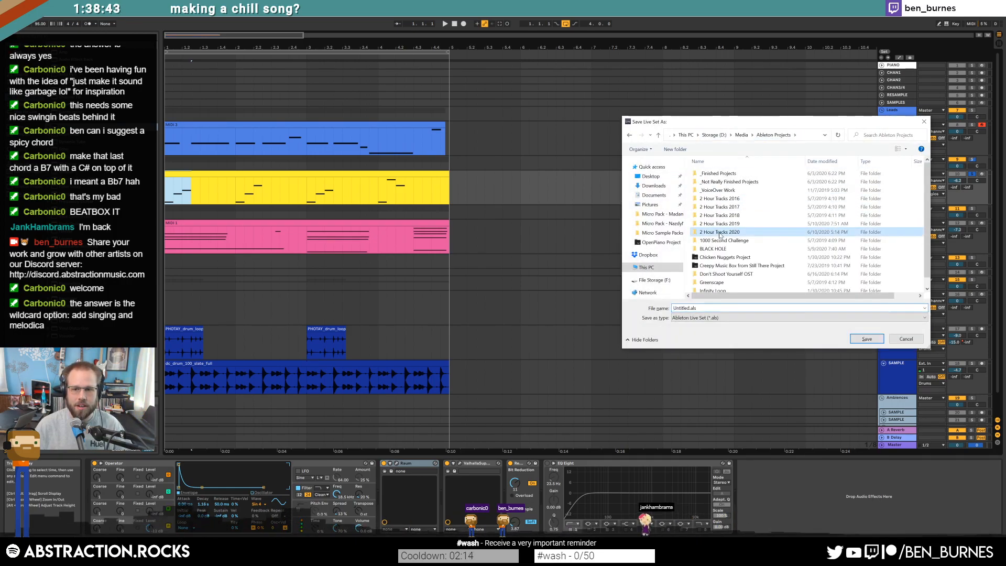
pyautogui.doubleClick(720, 233)
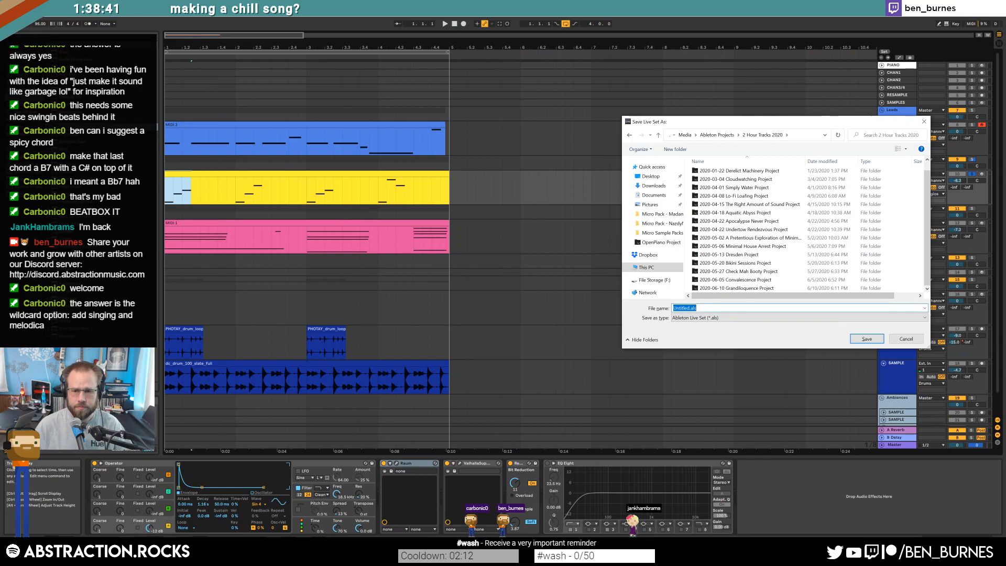
pyautogui.write('2020-')
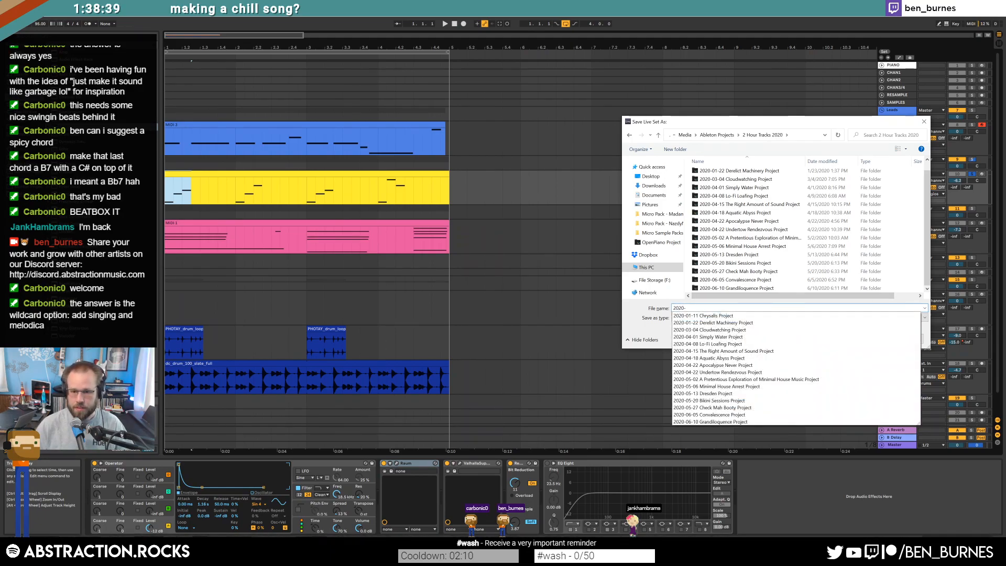
pyautogui.write('06-17 Scrap?')
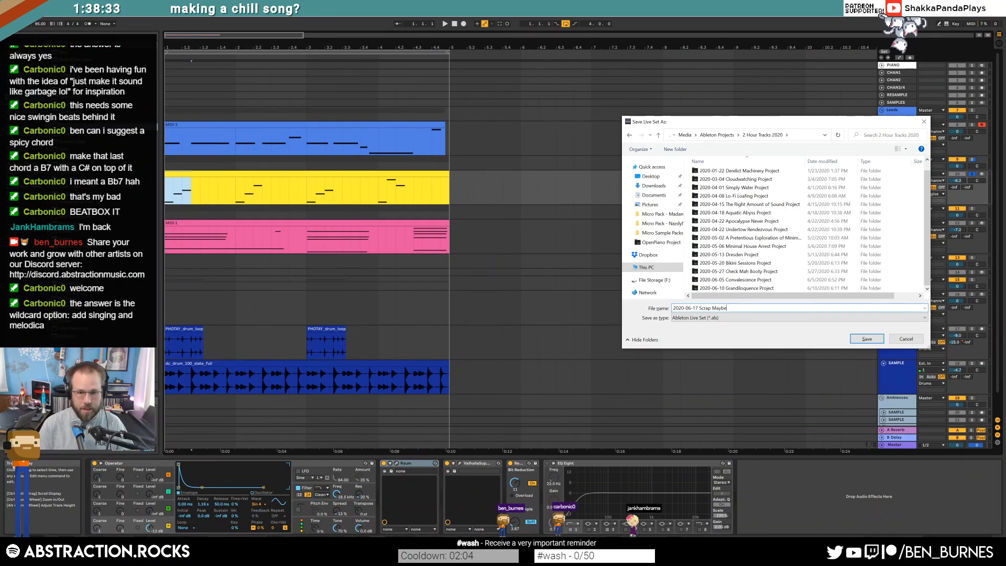
pyautogui.press('Return')
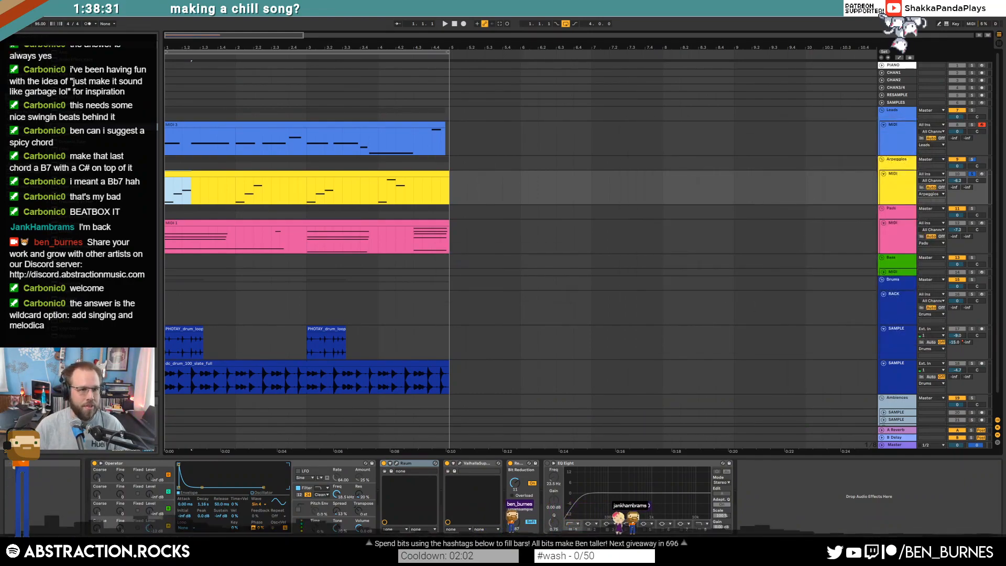
# Step: Start a new live set, unfold the Leads MIDI track and load Kontakt onto it
pyautogui.click(7, 13)
pyautogui.click(22, 24)
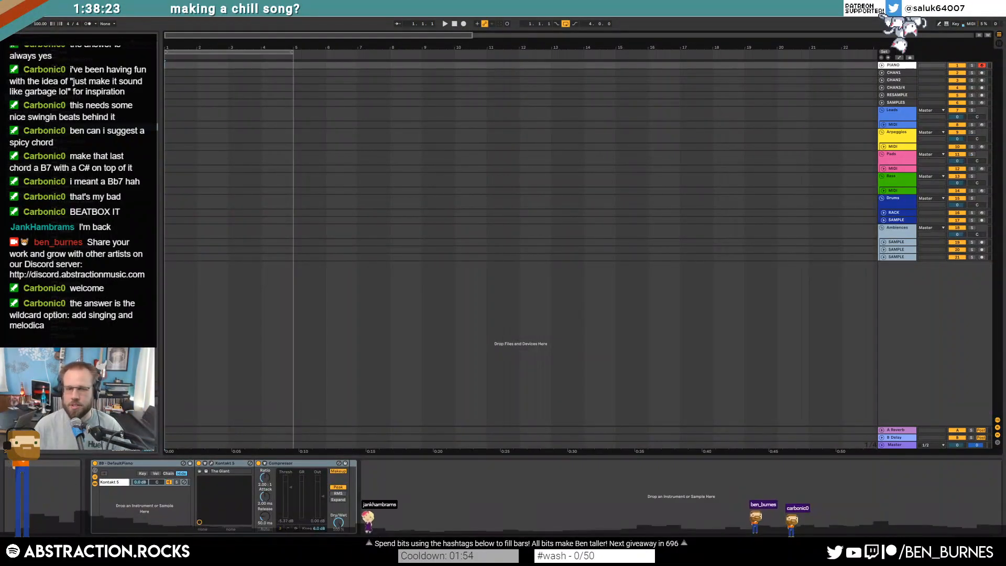
pyautogui.click(884, 126)
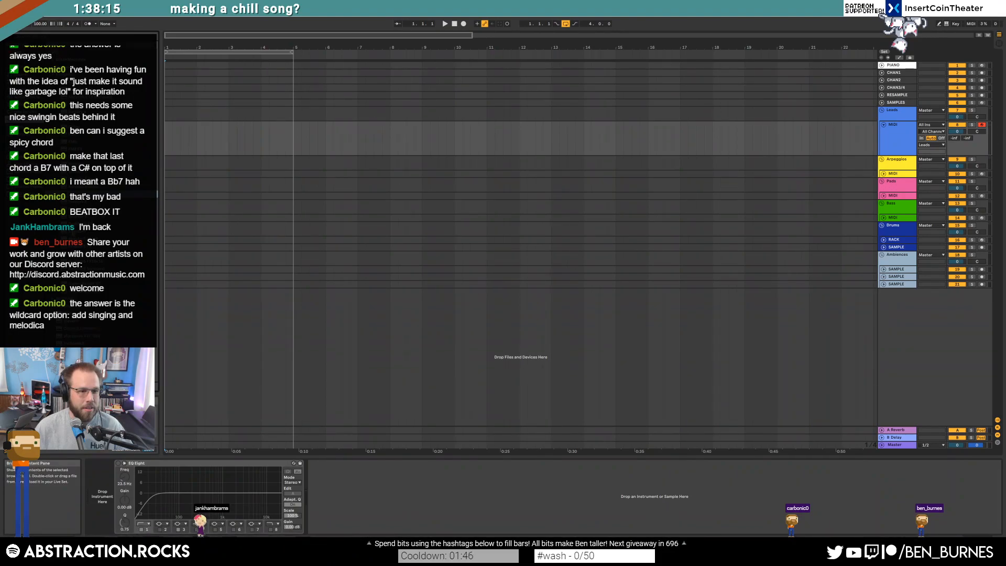
pyautogui.moveTo(99, 164); pyautogui.dragTo(107, 478)
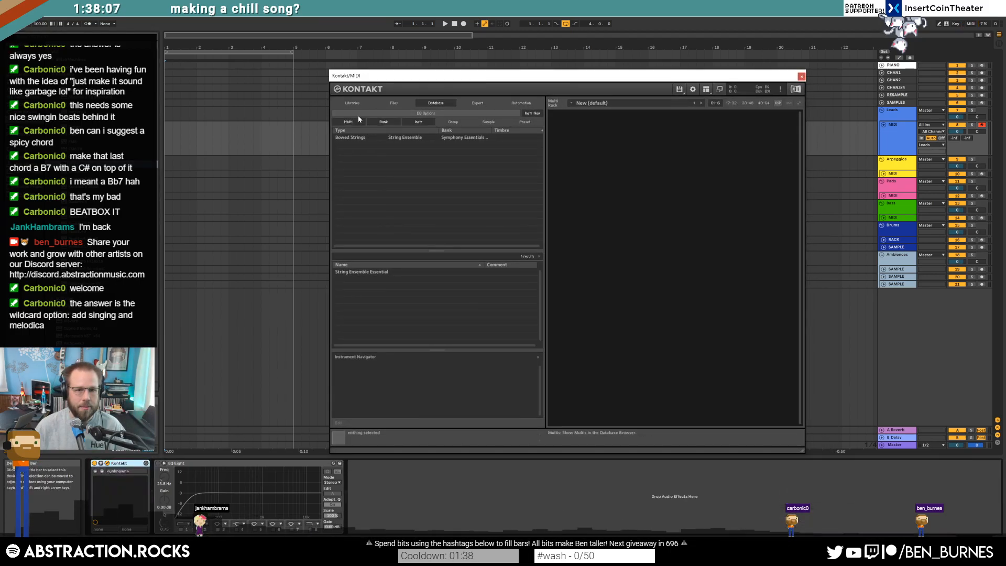
# Step: Browse Kontakt's files to the Sonic Ocean library's Instruments folder and load Greenland.nki
pyautogui.click(390, 102)
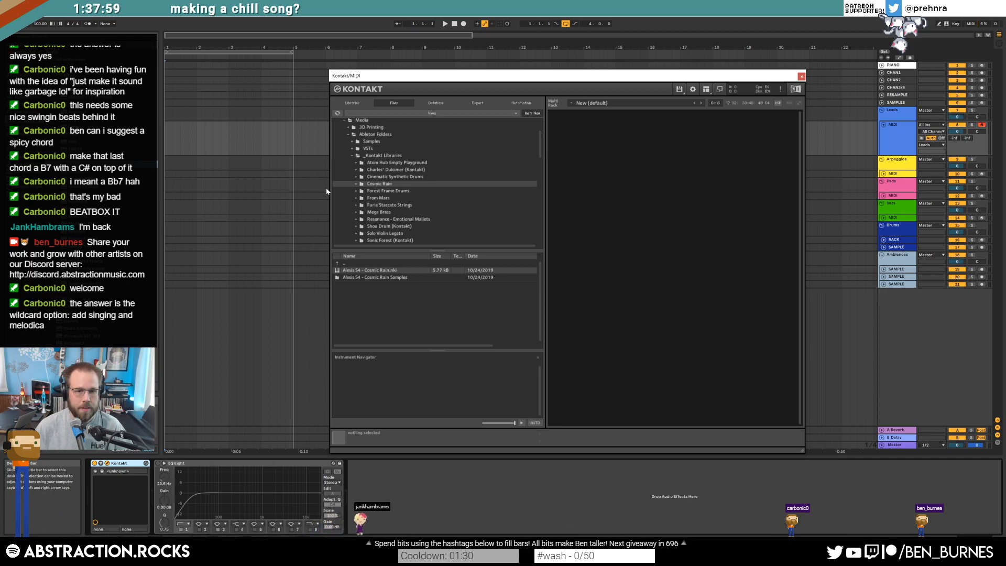
pyautogui.scroll(-3, 409, 187)
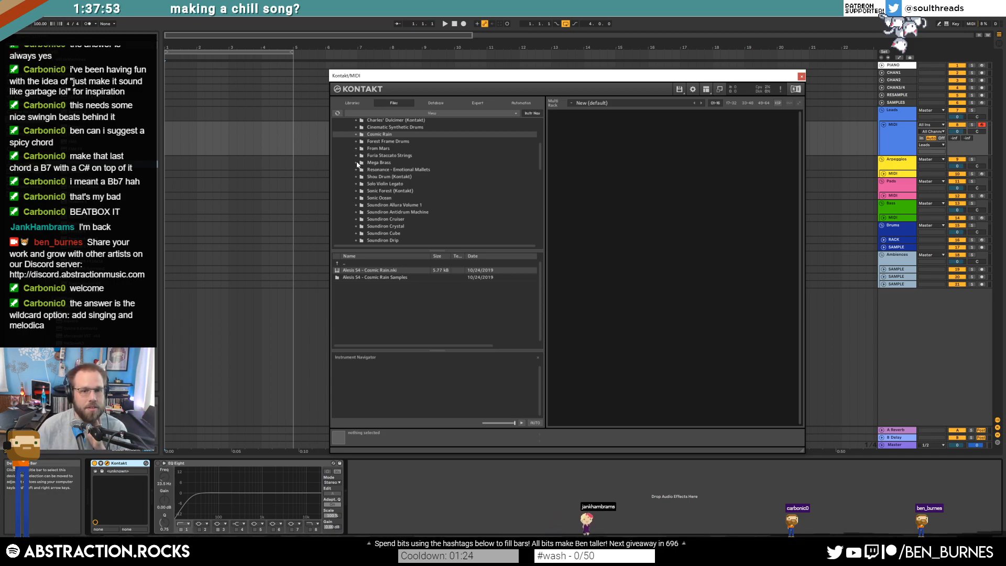
pyautogui.scroll(-2, 357, 172)
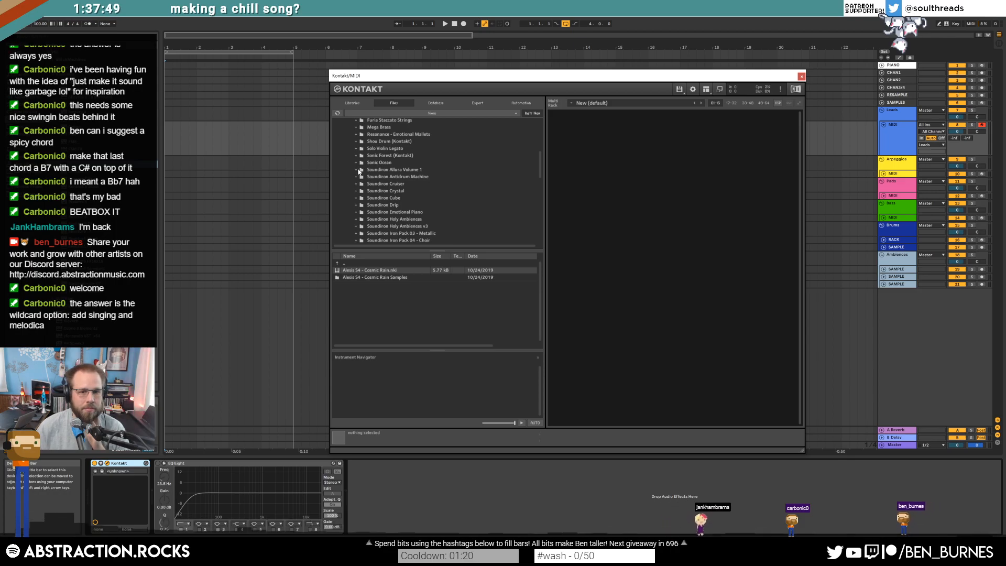
pyautogui.click(356, 163)
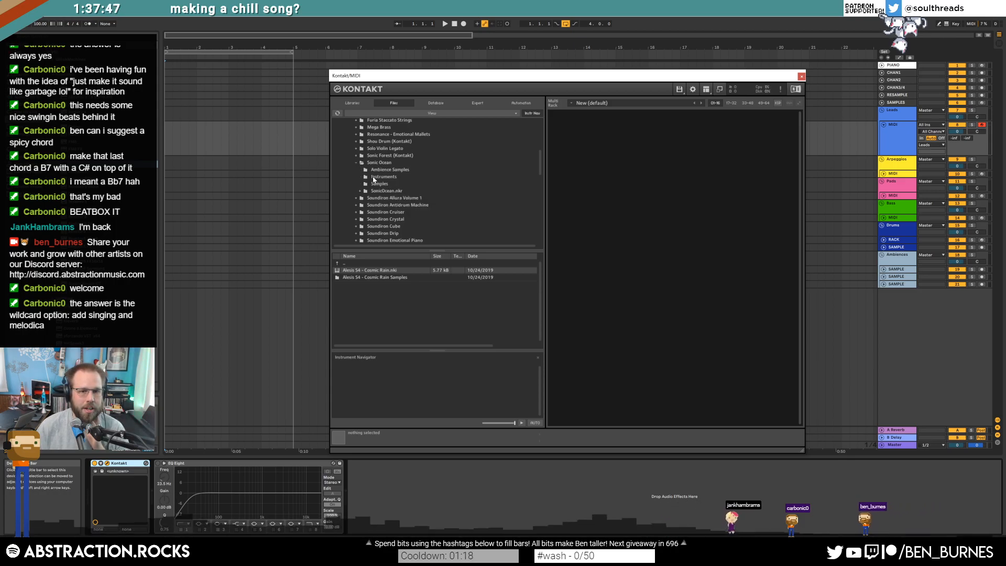
pyautogui.click(381, 163)
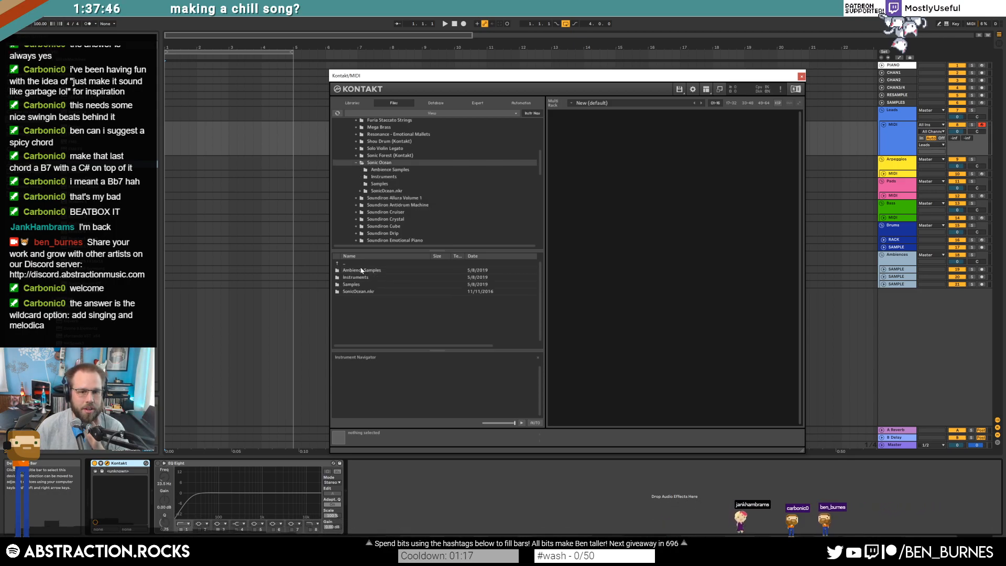
pyautogui.click(392, 177)
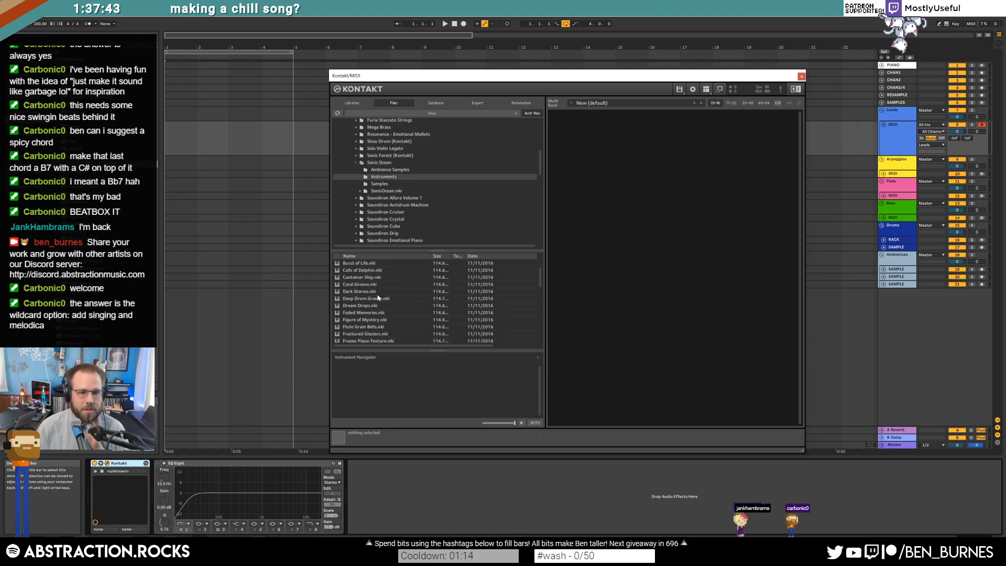
pyautogui.scroll(-1, 388, 303)
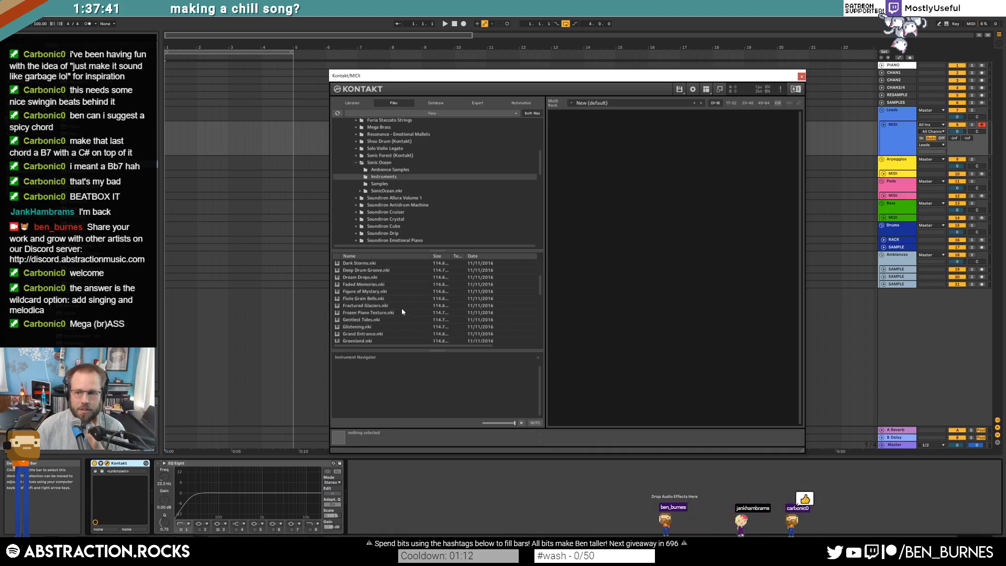
pyautogui.scroll(-5, 401, 311)
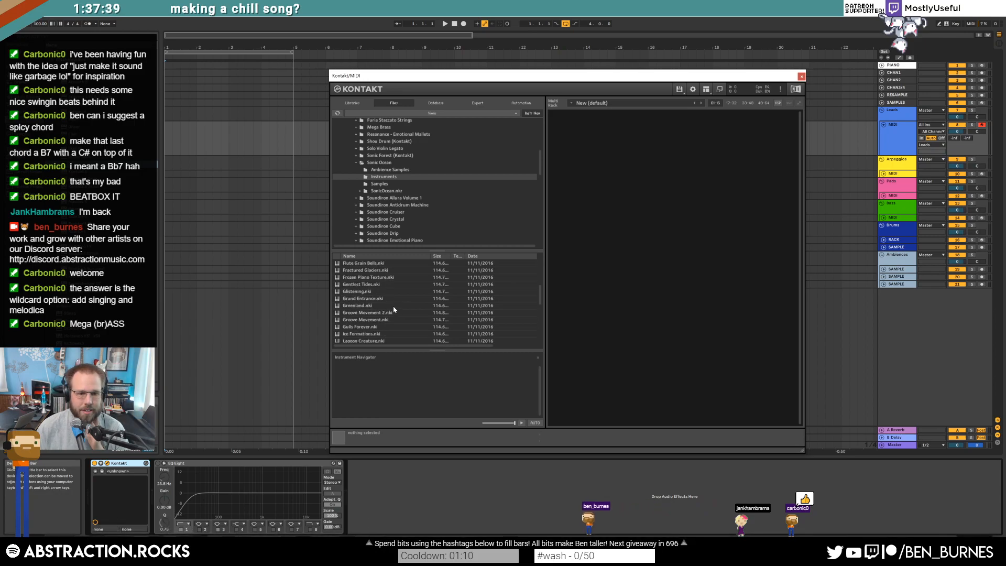
pyautogui.click(393, 306)
pyautogui.doubleClick(394, 306)
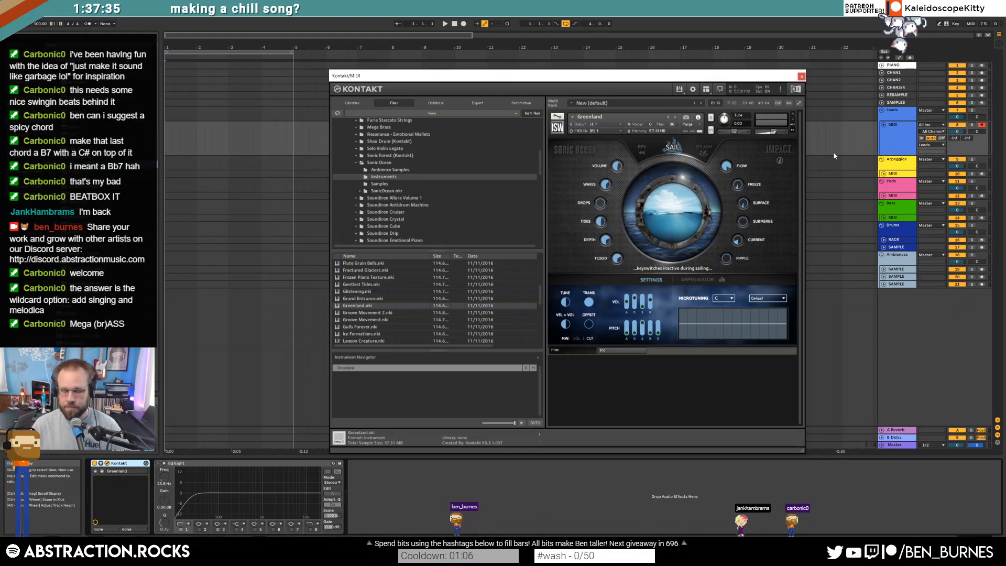
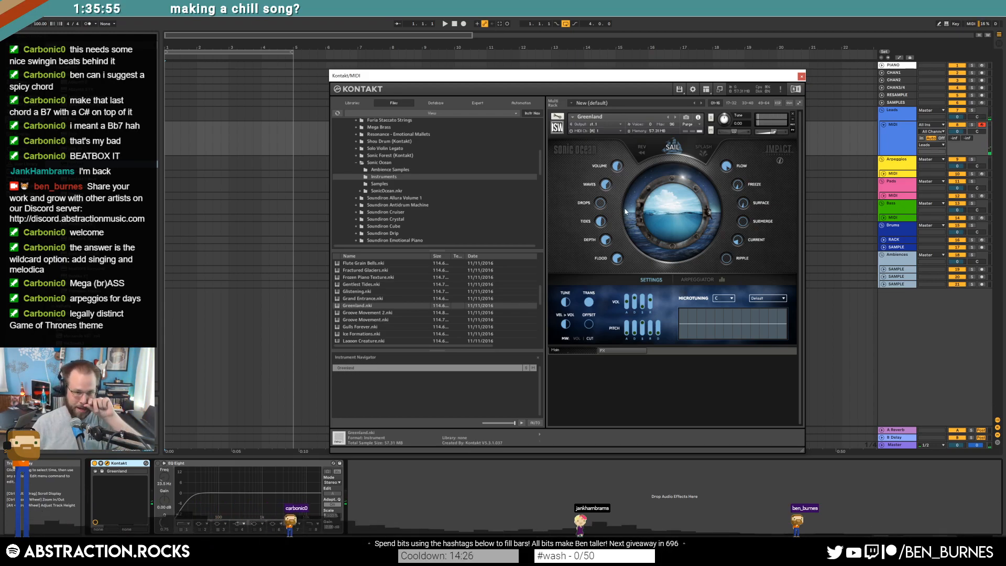
# Step: Audition the following Sonic Ocean instruments one after another and settle on Moisture Condensed
pyautogui.click(675, 117)
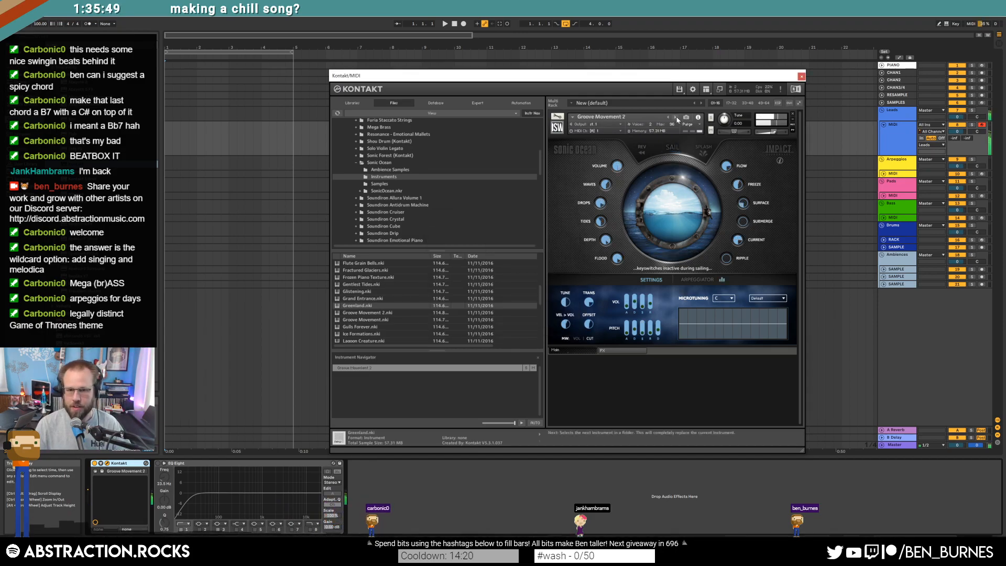
pyautogui.click(676, 118)
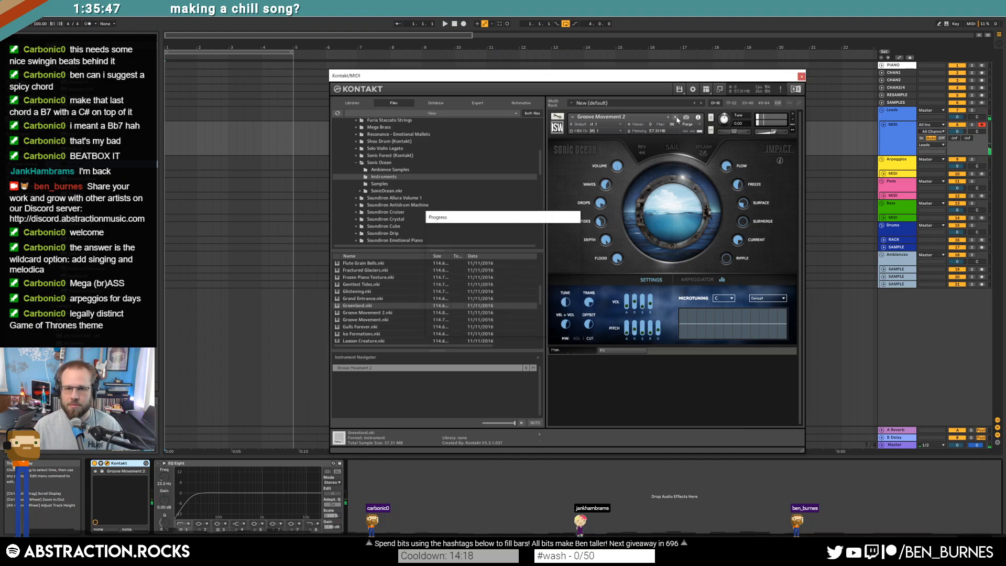
pyautogui.click(676, 119)
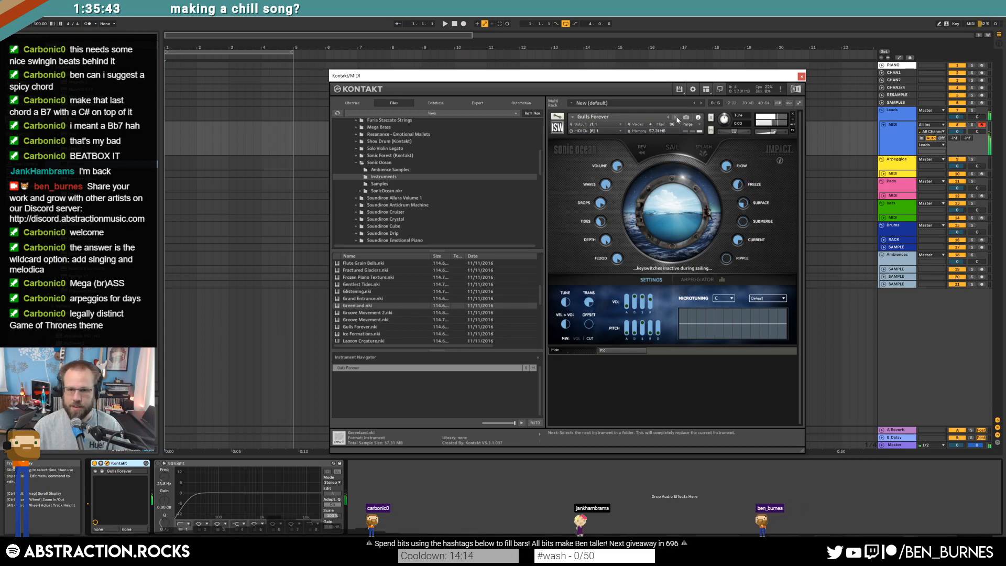
pyautogui.click(676, 118)
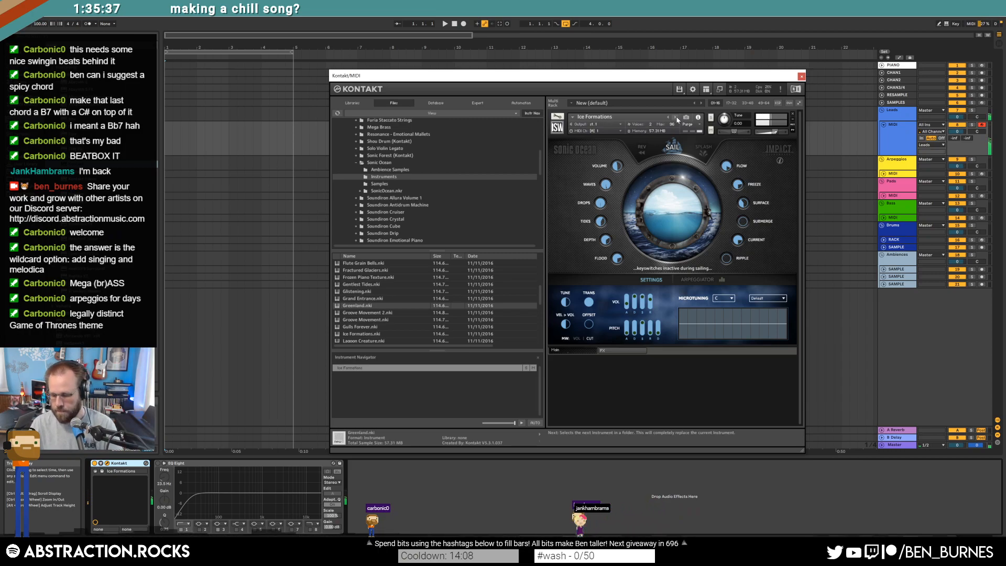
pyautogui.click(677, 119)
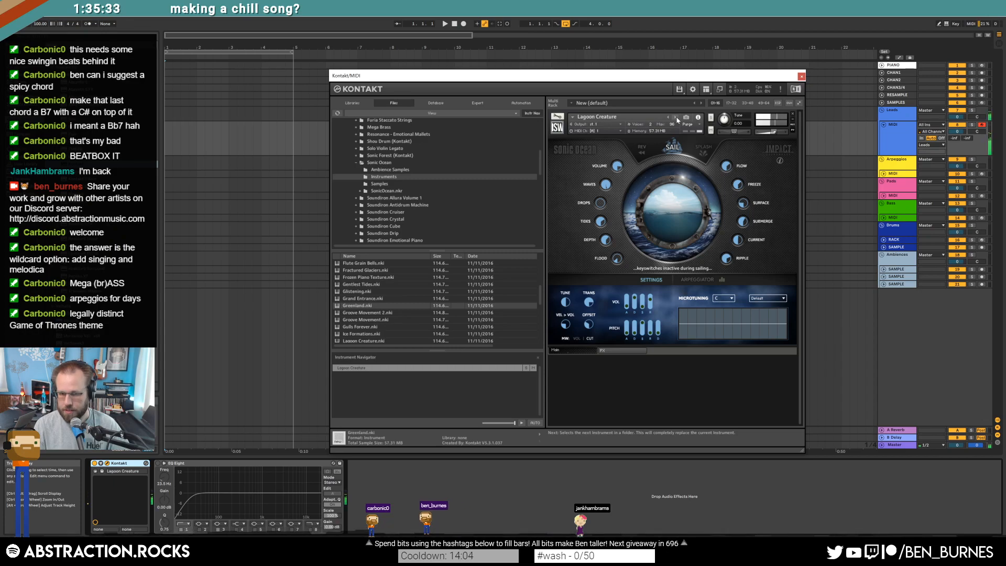
pyautogui.click(676, 118)
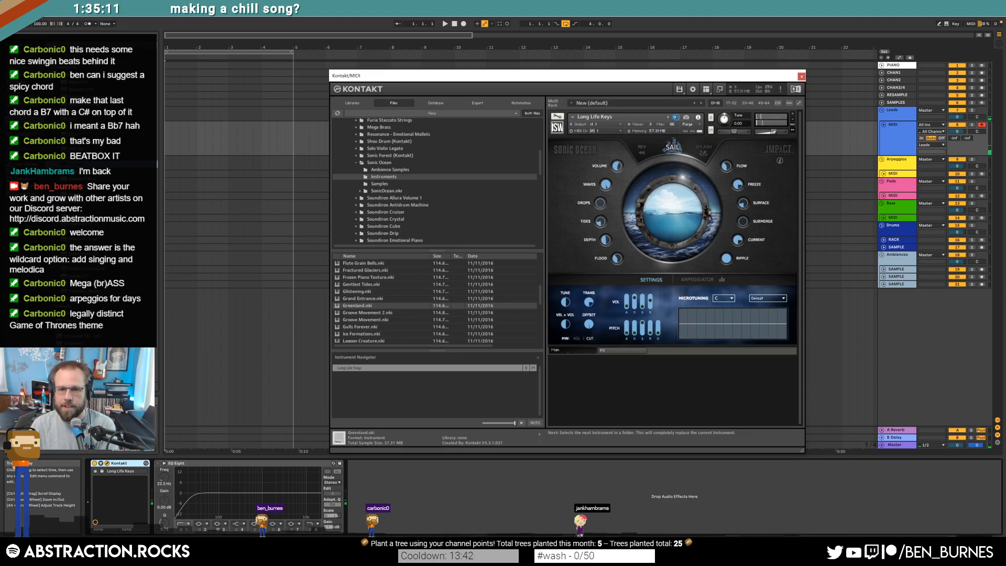
pyautogui.click(677, 119)
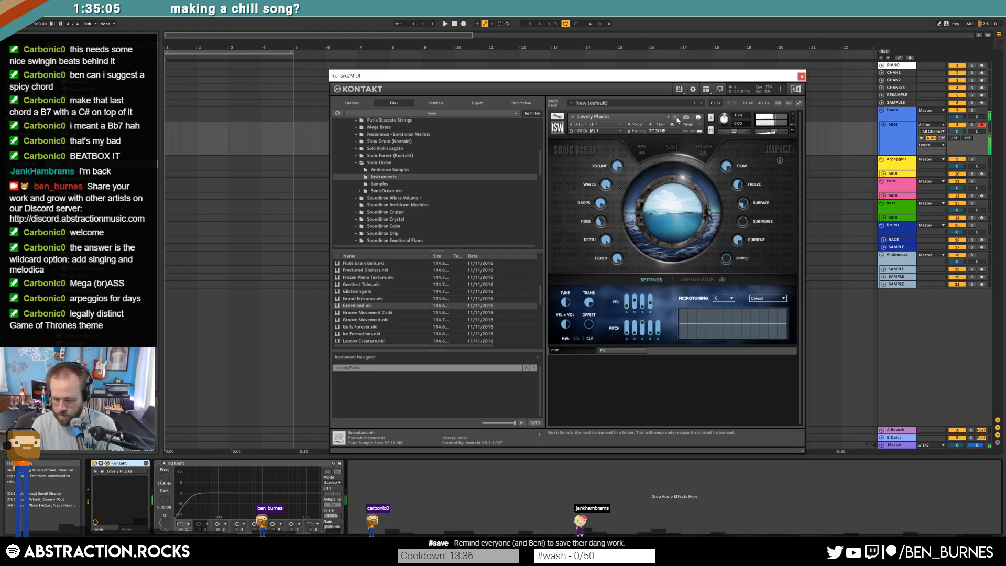
pyautogui.click(677, 119)
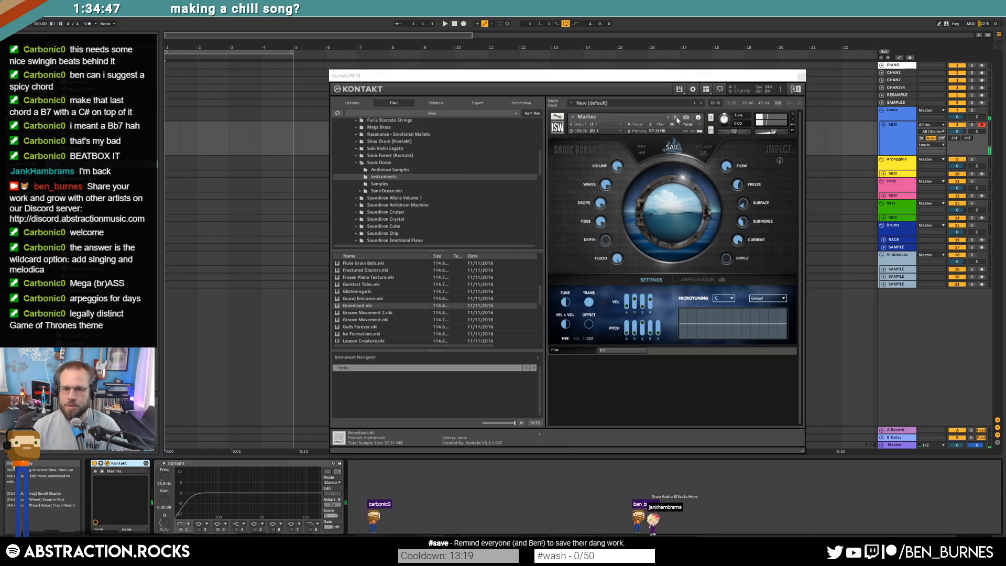
pyautogui.click(677, 118)
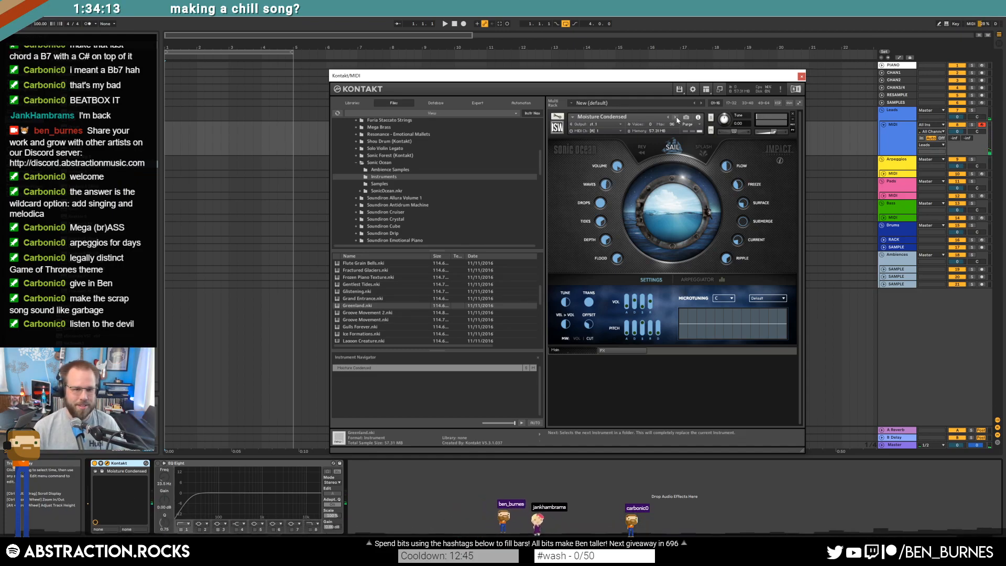
# Step: Close the Kontakt window and insert the Raum reverb between Kontakt and EQ Eight with its initial settings
pyautogui.click(801, 76)
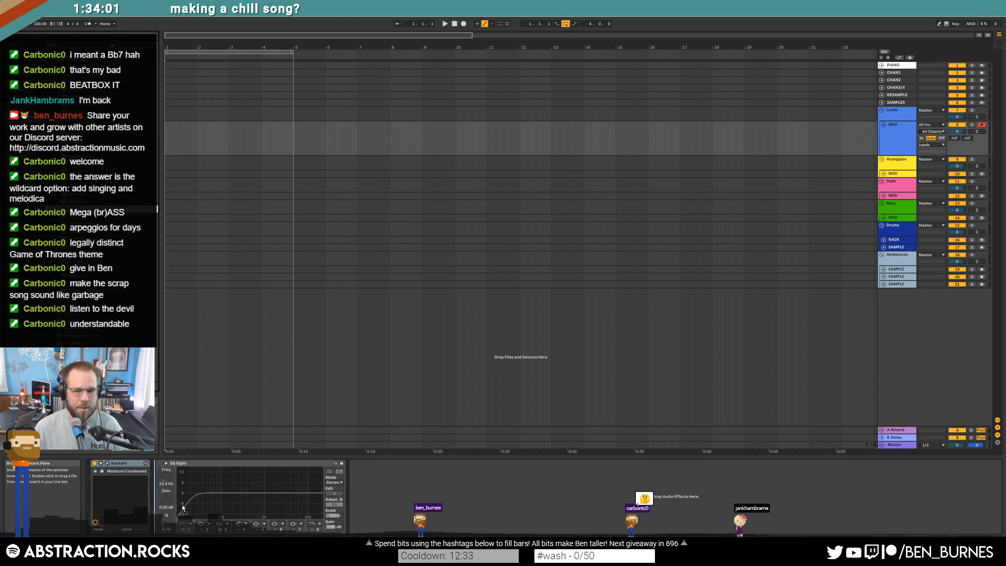
pyautogui.moveTo(104, 208); pyautogui.dragTo(155, 495)
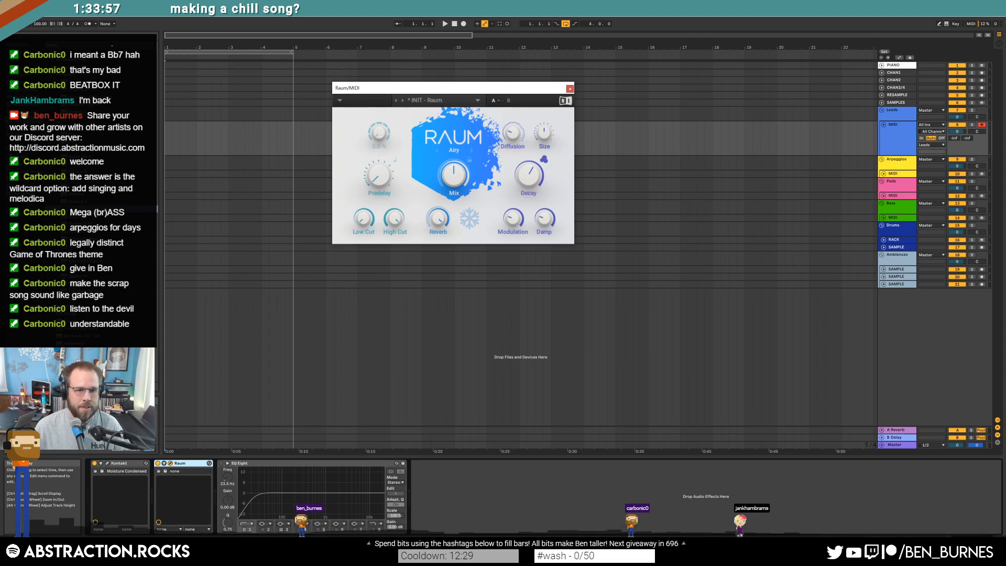
pyautogui.click(570, 89)
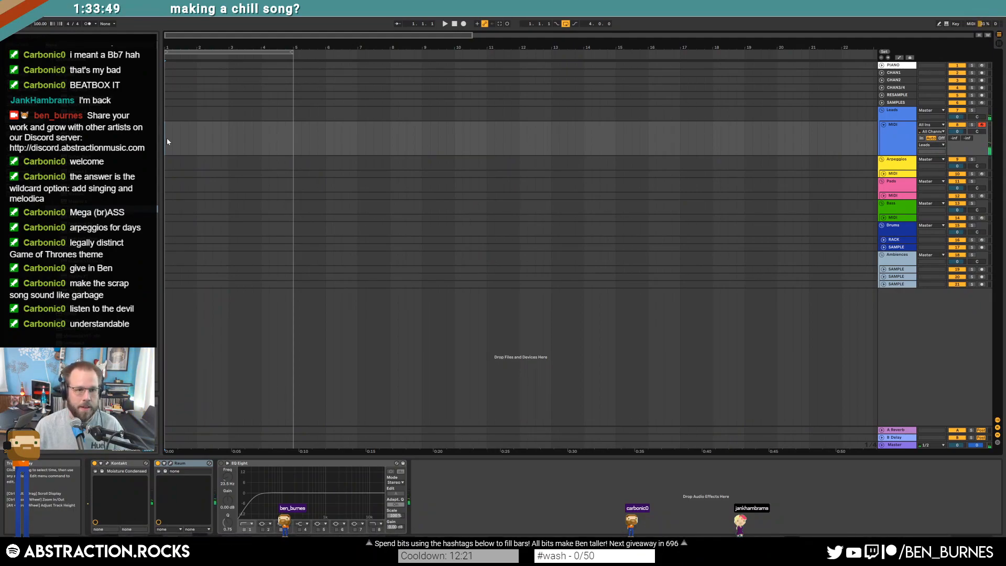
# Step: Set the song tempo to 76 BPM
pyautogui.click(35, 26)
pyautogui.write('76')
pyautogui.press('Return')
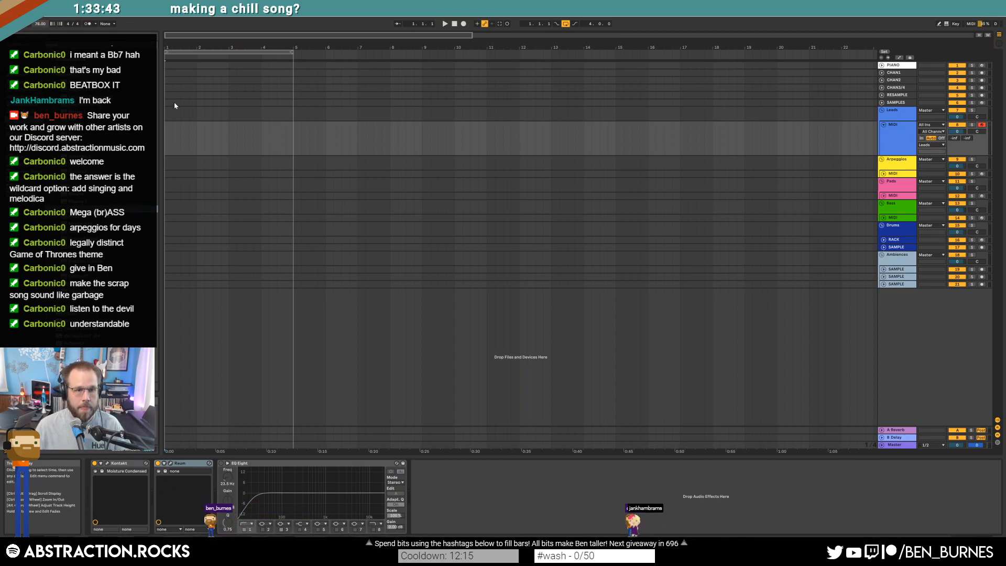
# Step: Create a one-bar Leads MIDI clip at bar 1 with a half-bar note and extend it as a loop to four bars
pyautogui.click(194, 138)
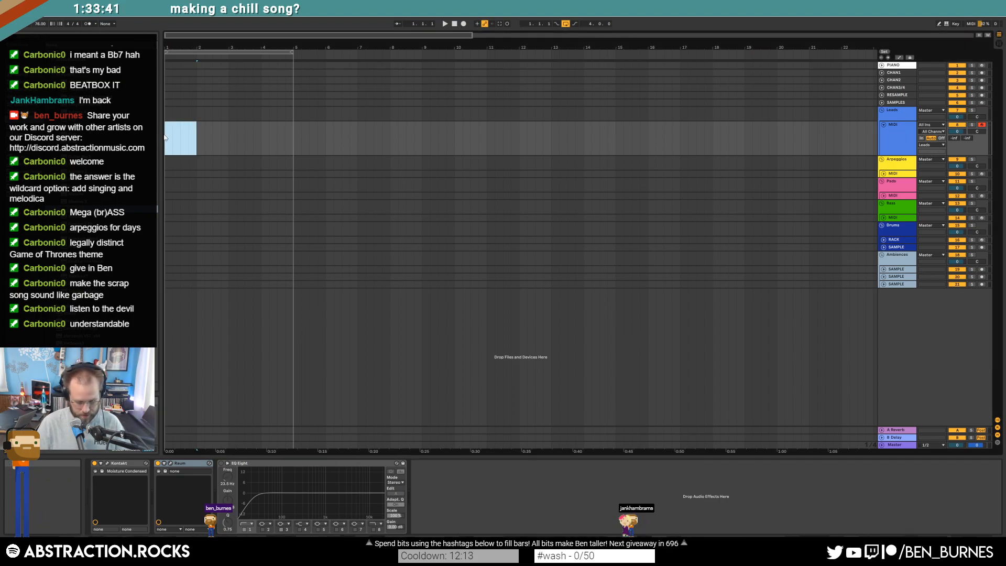
pyautogui.hotkey('ctrl', 'shift', 'm')
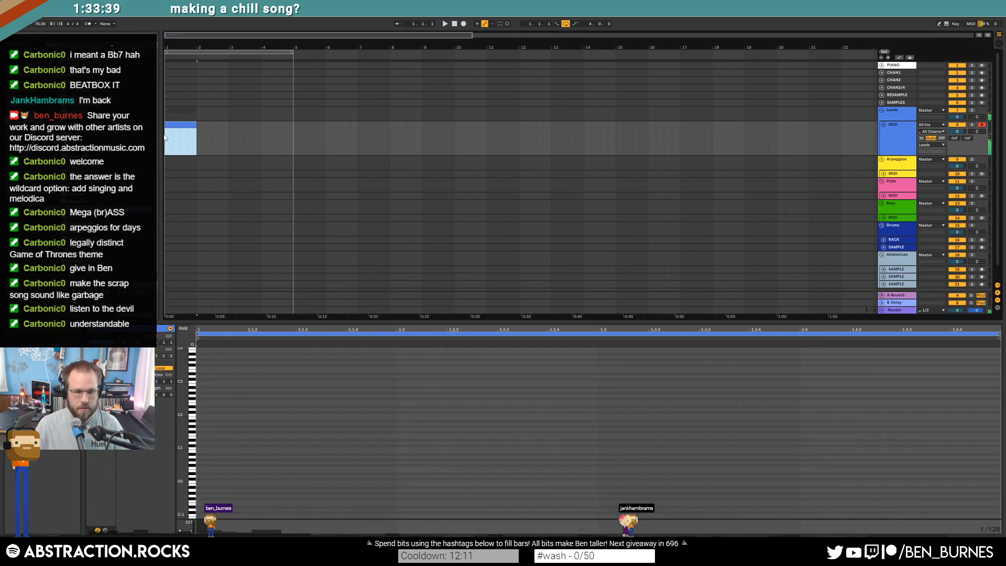
pyautogui.moveTo(183, 401); pyautogui.dragTo(195, 419)
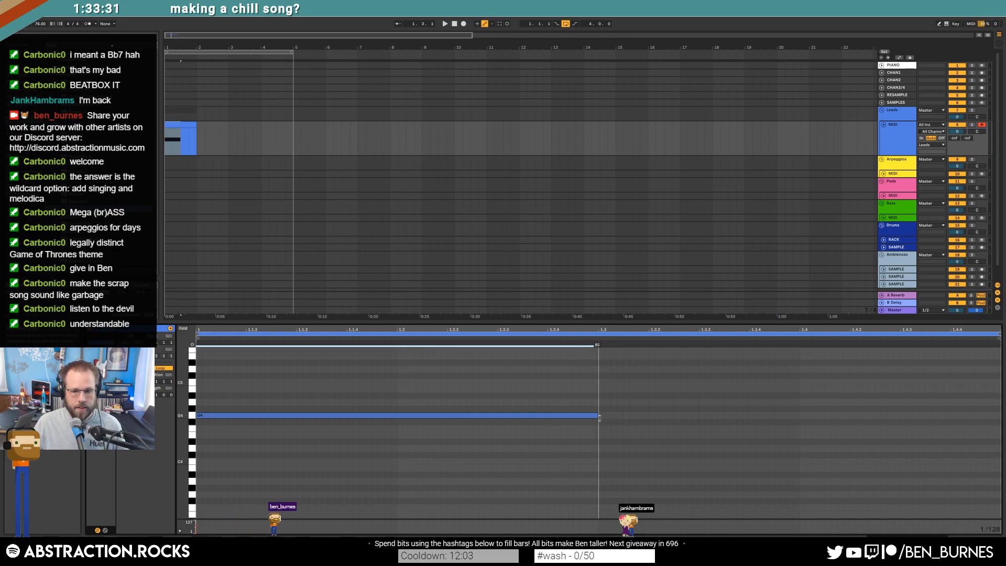
pyautogui.moveTo(197, 127); pyautogui.dragTo(293, 127)
pyautogui.click(316, 149)
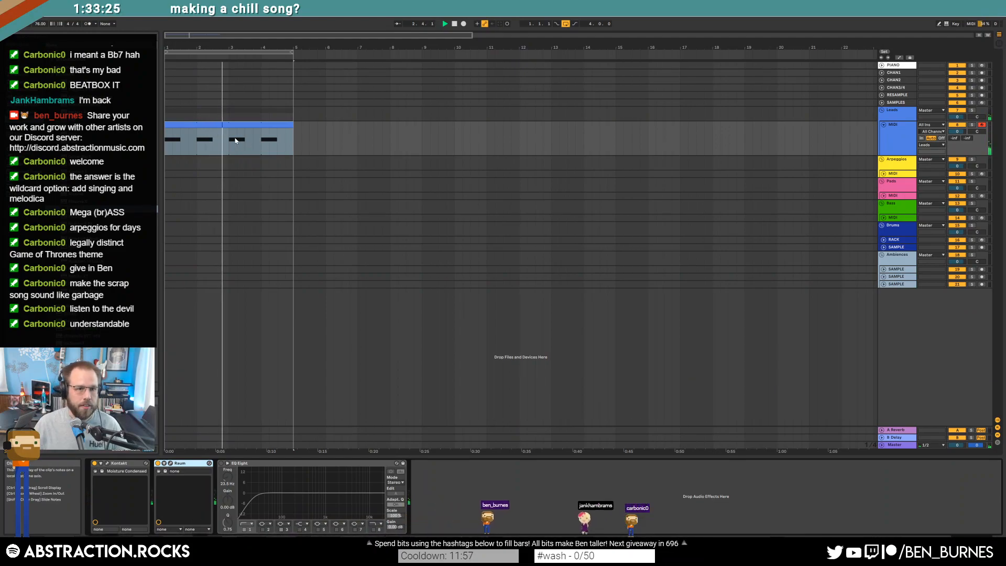
# Step: Add a one-beat A#4 note at the end of bar 2 and a one-beat C5 at the end of bar 4 in the Leads clip
pyautogui.click(236, 141)
pyautogui.press('space')
pyautogui.doubleClick(264, 124)
pyautogui.scroll(3, 658, 405)
pyautogui.scroll(2, 560, 411)
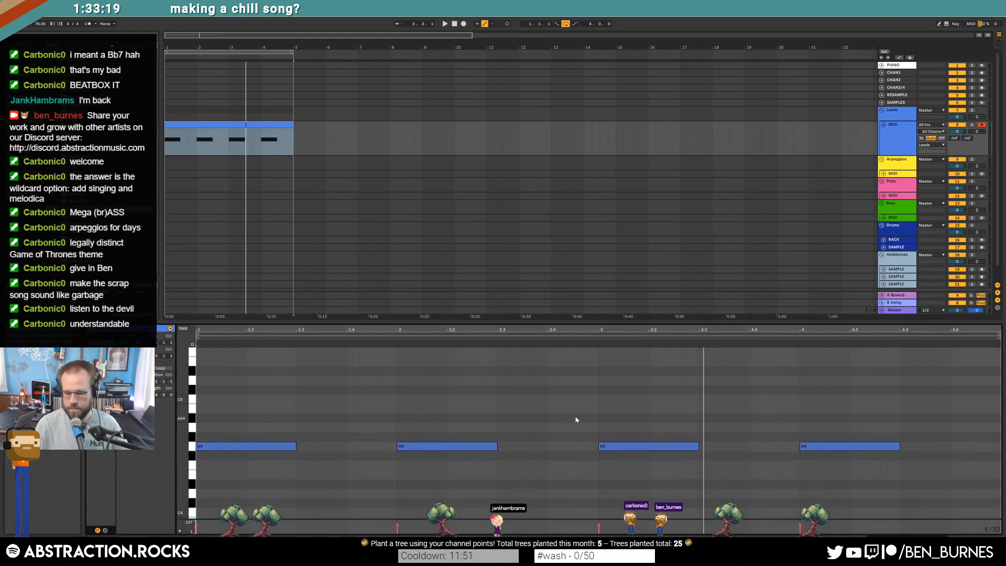
pyautogui.doubleClick(572, 418)
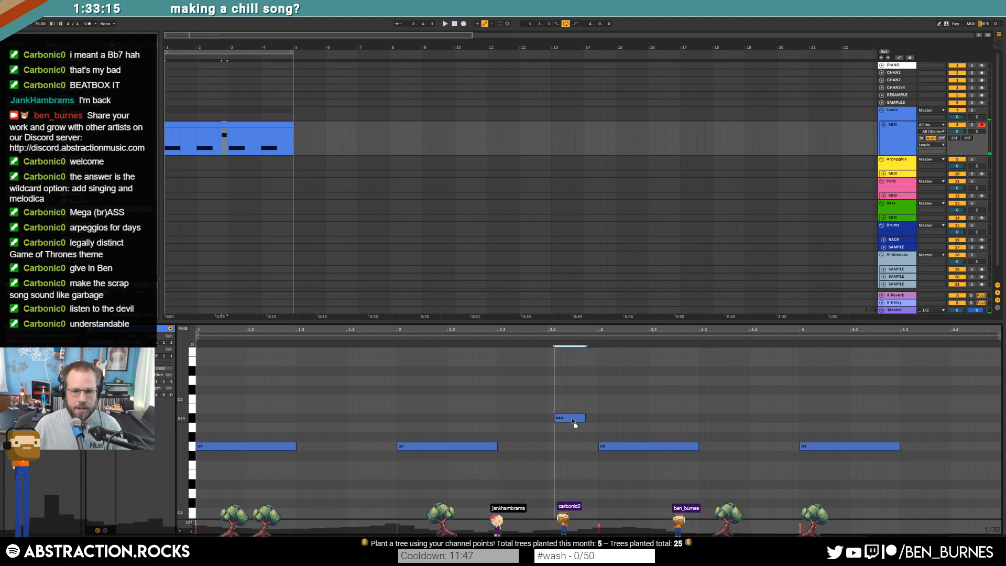
pyautogui.press('Left')
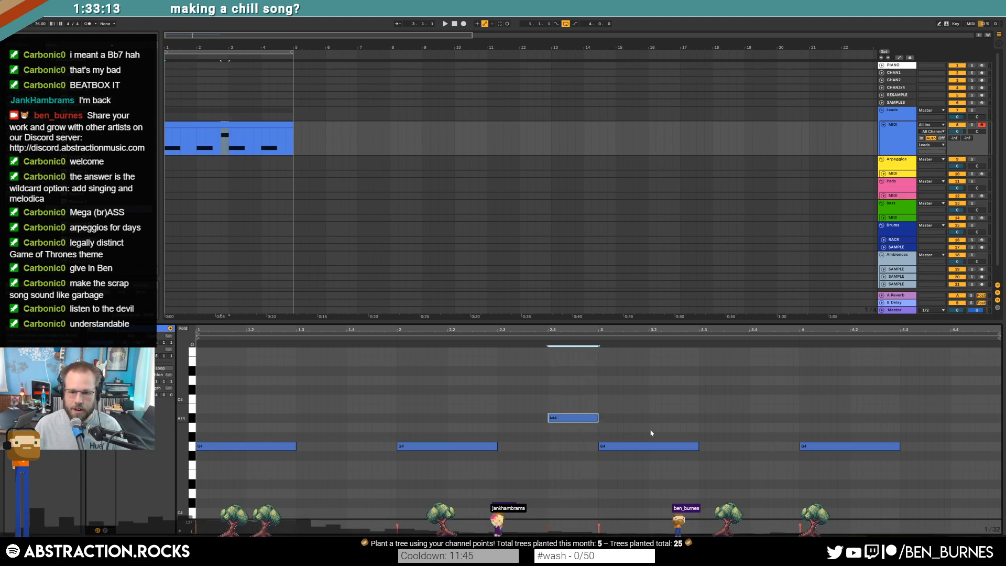
pyautogui.doubleClick(954, 399)
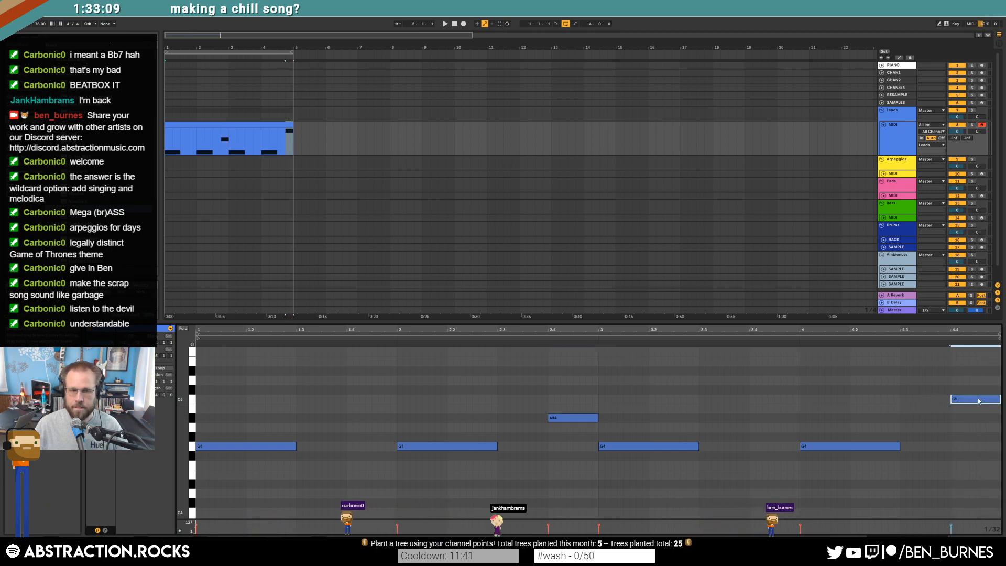
pyautogui.click(268, 125)
pyautogui.press('space')
pyautogui.hotkey('shift', 'Tab')
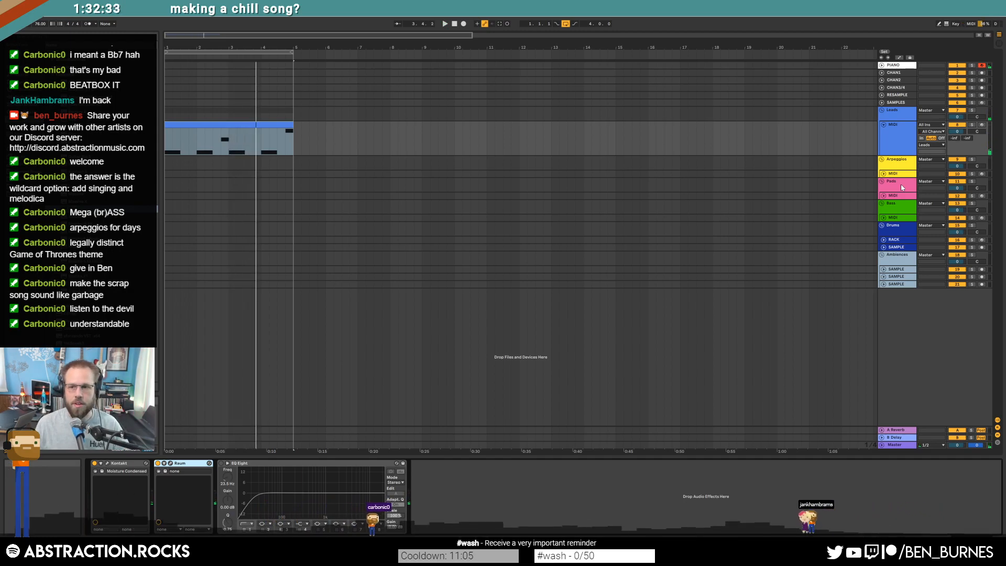
# Step: Load Operator before EQ Eight on the Arpeggios MIDI track, drop its envelope sustain to the minimum and change the oscillator waveform
pyautogui.click(883, 175)
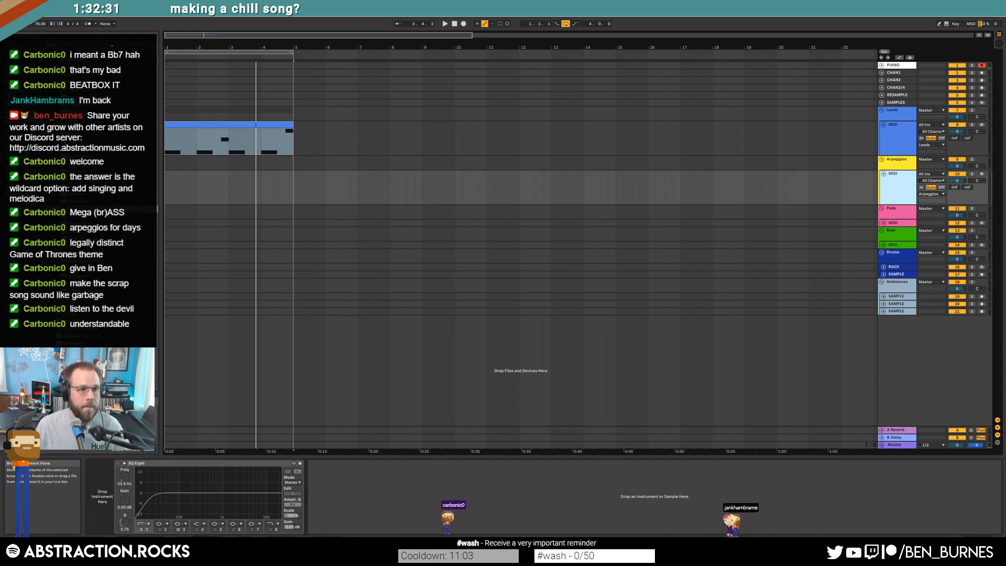
pyautogui.click(23, 97)
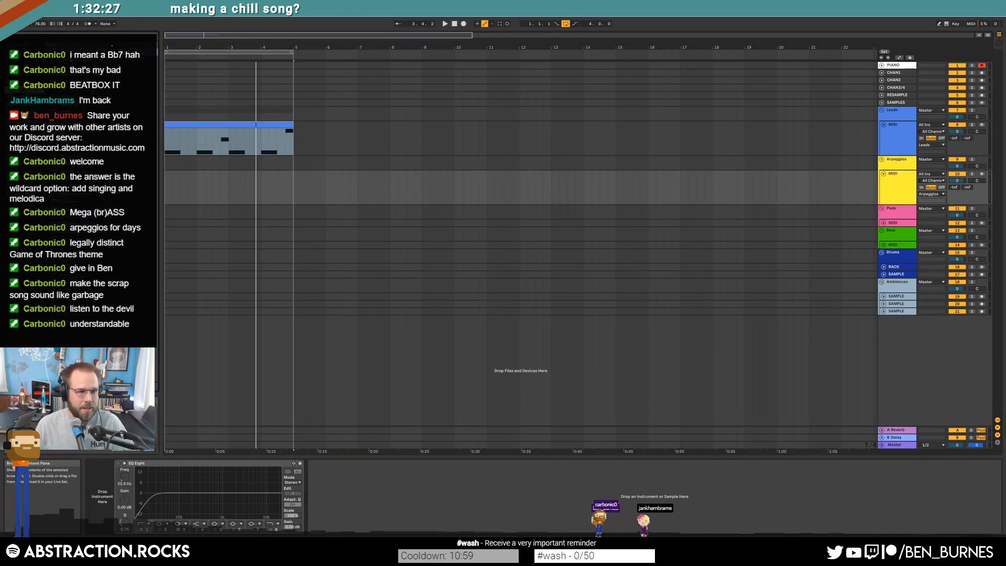
pyautogui.moveTo(73, 202); pyautogui.dragTo(105, 498)
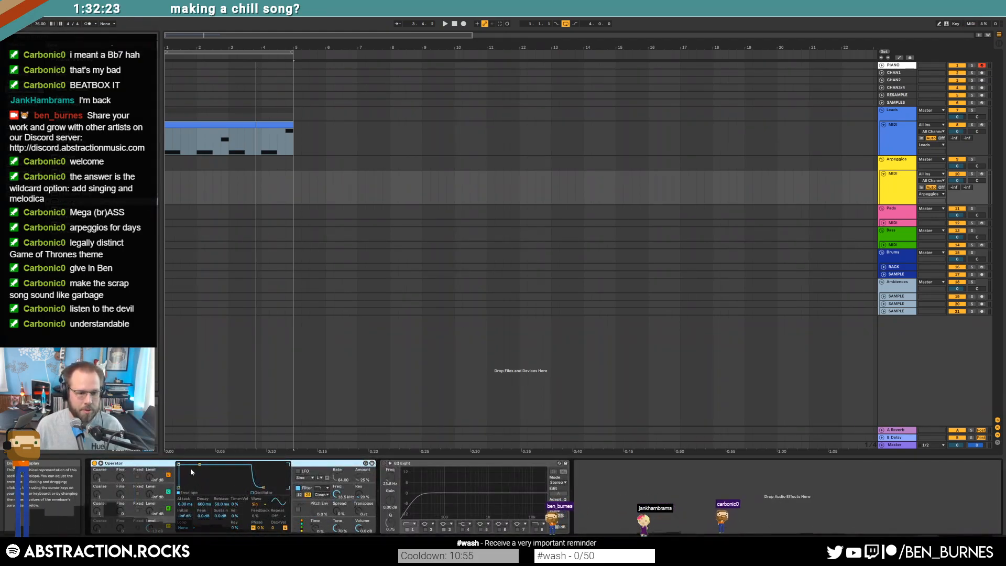
pyautogui.moveTo(200, 465); pyautogui.dragTo(203, 487)
pyautogui.click(257, 507)
pyautogui.click(265, 376)
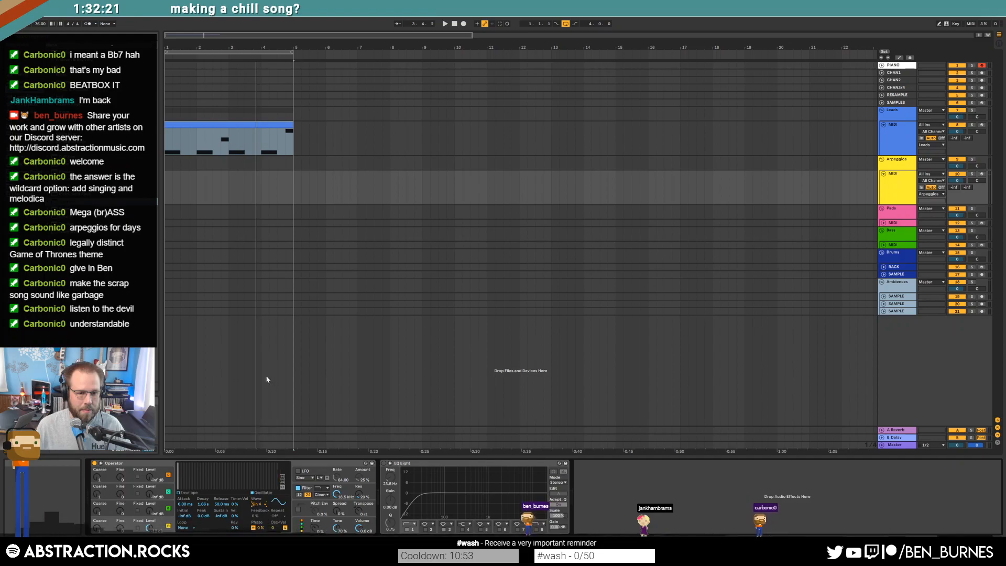
# Step: Create a one-bar MIDI clip at bar 1 on the armed Arpeggios track and add a short G1 note at its start
pyautogui.click(166, 187)
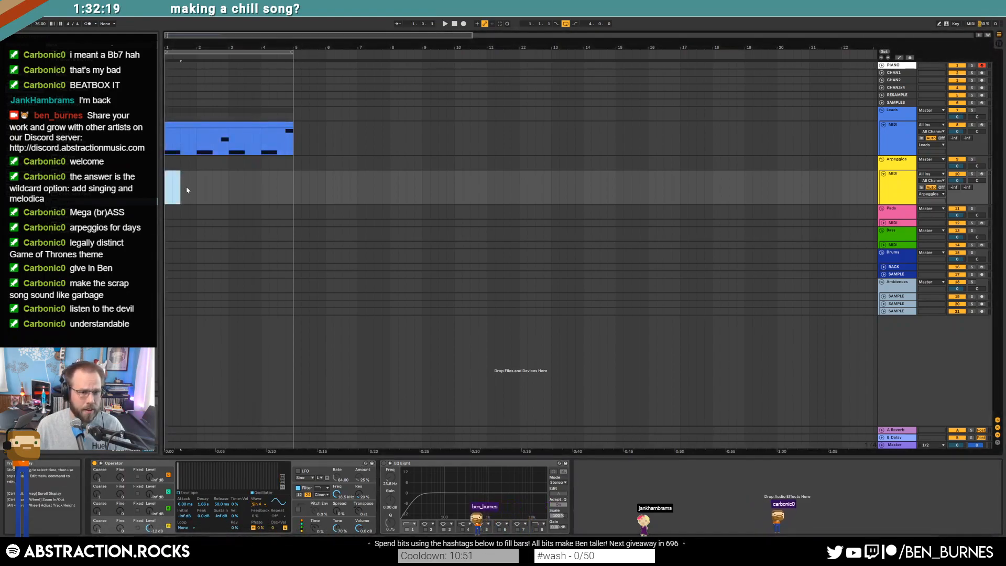
pyautogui.hotkey('ctrl', 'shift', 'm')
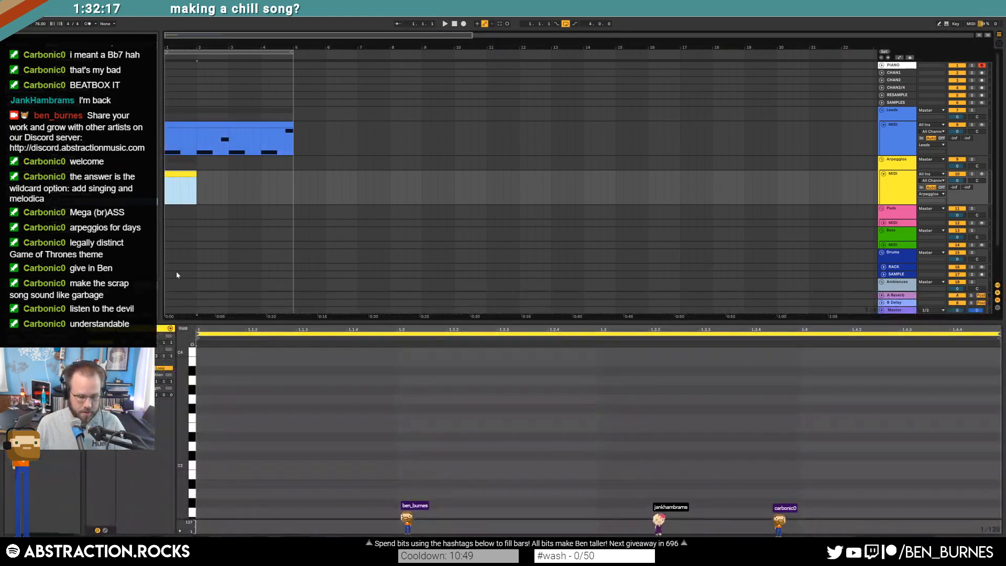
pyautogui.moveTo(192, 384); pyautogui.dragTo(185, 378)
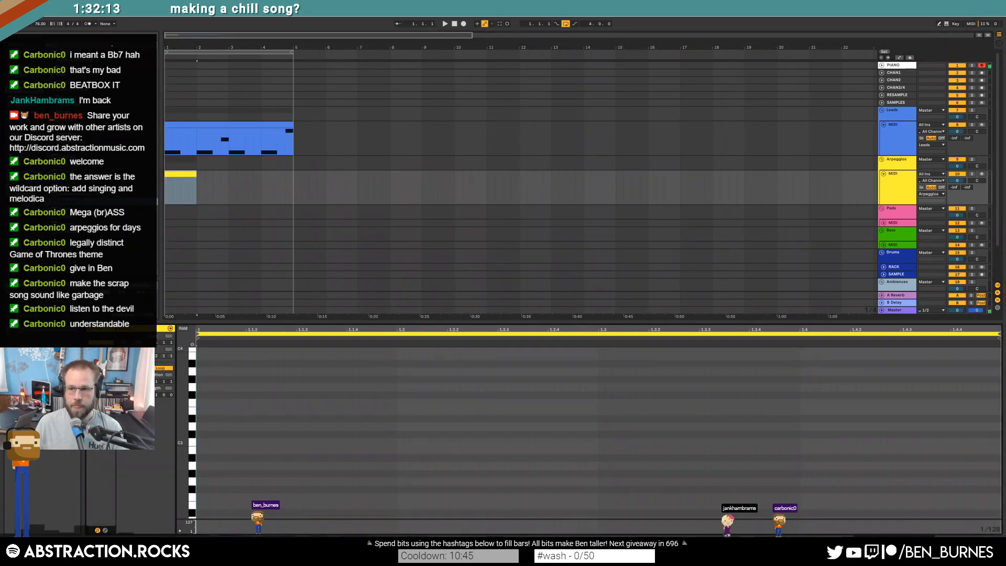
pyautogui.click(982, 174)
pyautogui.moveTo(192, 452); pyautogui.dragTo(181, 390)
pyautogui.doubleClick(198, 442)
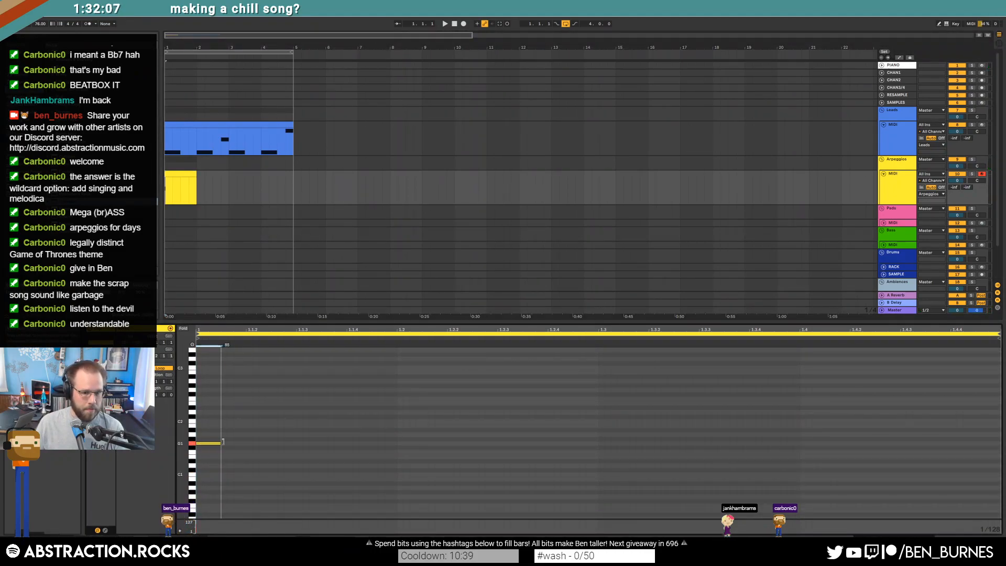
pyautogui.click(236, 451)
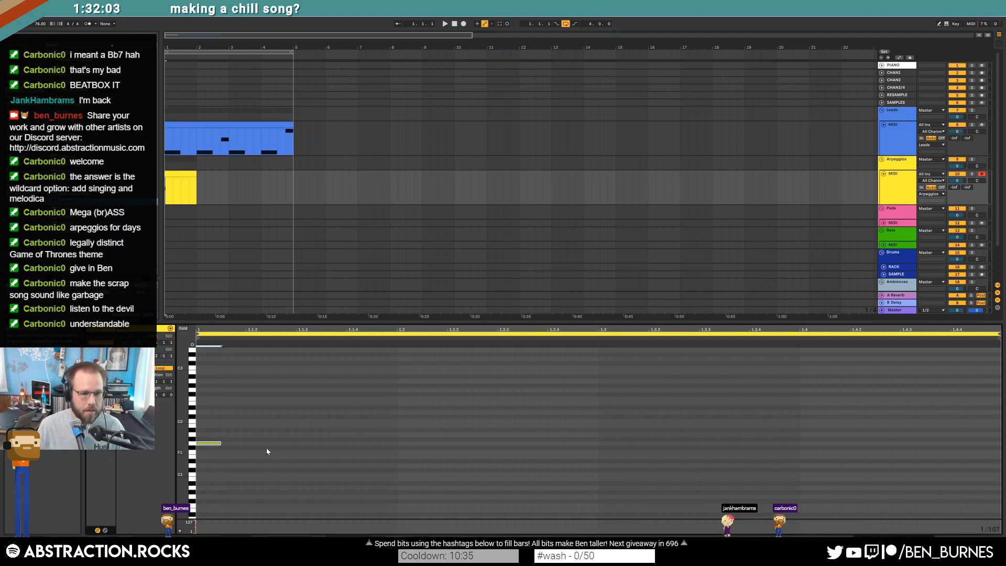
# Step: Duplicate the first note along a sixteenth-triplet grid into a rising figure, raising successive copies by 5, 3 and 4 semitones
pyautogui.doubleClick(231, 445)
pyautogui.press('Up')
pyautogui.press('Up')
pyautogui.press('Up')
pyautogui.press('Up')
pyautogui.press('Up')
pyautogui.hotkey('ctrl', 'd')
pyautogui.press('Up')
pyautogui.press('Up')
pyautogui.press('Up')
pyautogui.hotkey('ctrl', 'd')
pyautogui.press('Up')
pyautogui.press('Up')
pyautogui.press('Up')
pyautogui.press('Up')
pyautogui.hotkey('ctrl', 'd')
# Step: Continue the arpeggio with falling duplicates, lowering successive copies by 4 and 3 semitones, and add one more copy at the end
pyautogui.press('Down')
pyautogui.press('Down')
pyautogui.press('Down')
pyautogui.press('Down')
pyautogui.hotkey('ctrl', 'd')
pyautogui.press('Down')
pyautogui.press('Down')
pyautogui.press('Down')
pyautogui.hotkey('ctrl', 'd')
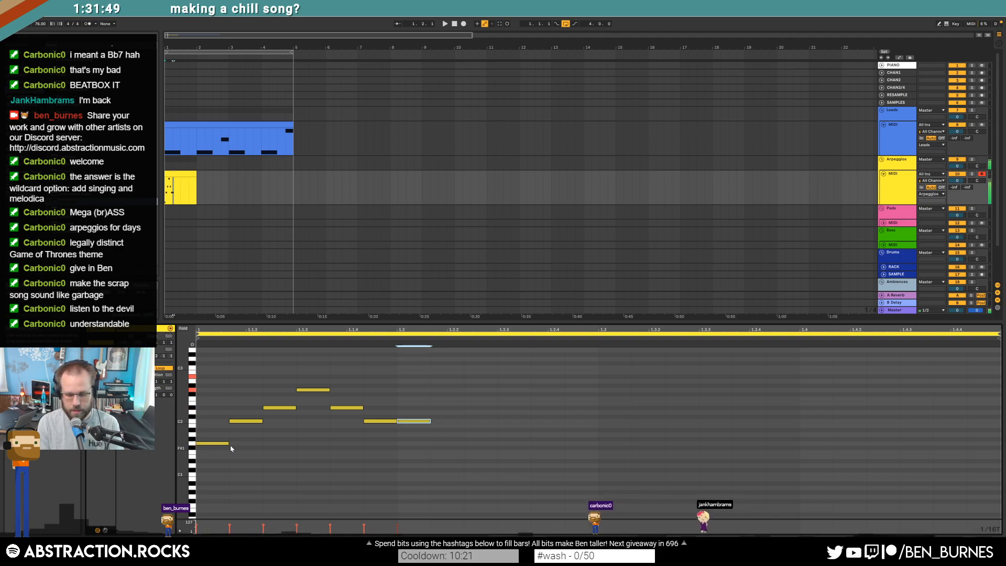
# Step: Lower all arpeggio notes after the first by three semitones, and raise notes two to six by one semitone
pyautogui.moveTo(231, 360); pyautogui.dragTo(425, 460)
pyautogui.press('Down')
pyautogui.press('Down')
pyautogui.press('Down')
pyautogui.click(277, 420)
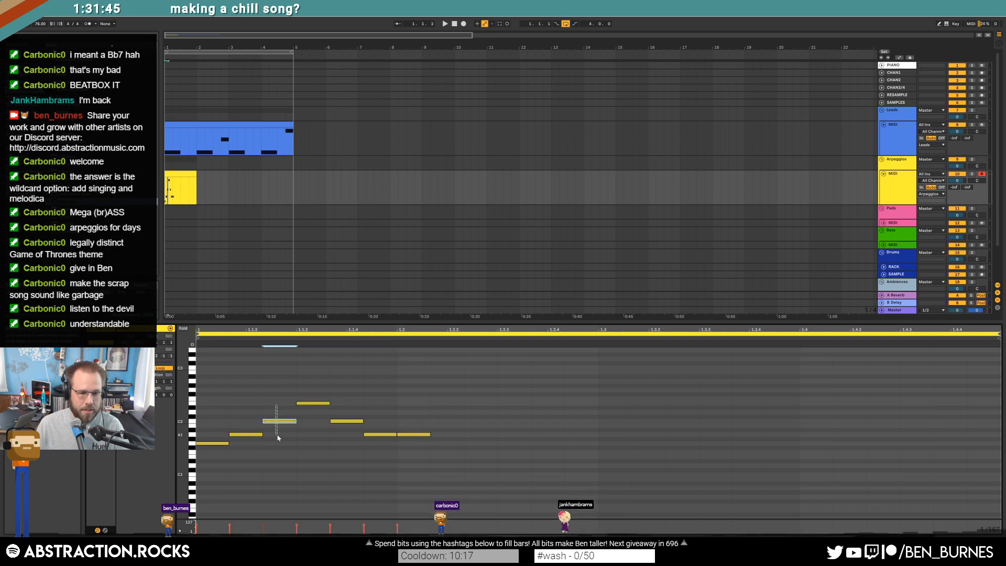
pyautogui.moveTo(241, 396); pyautogui.dragTo(395, 502)
pyautogui.press('Up')
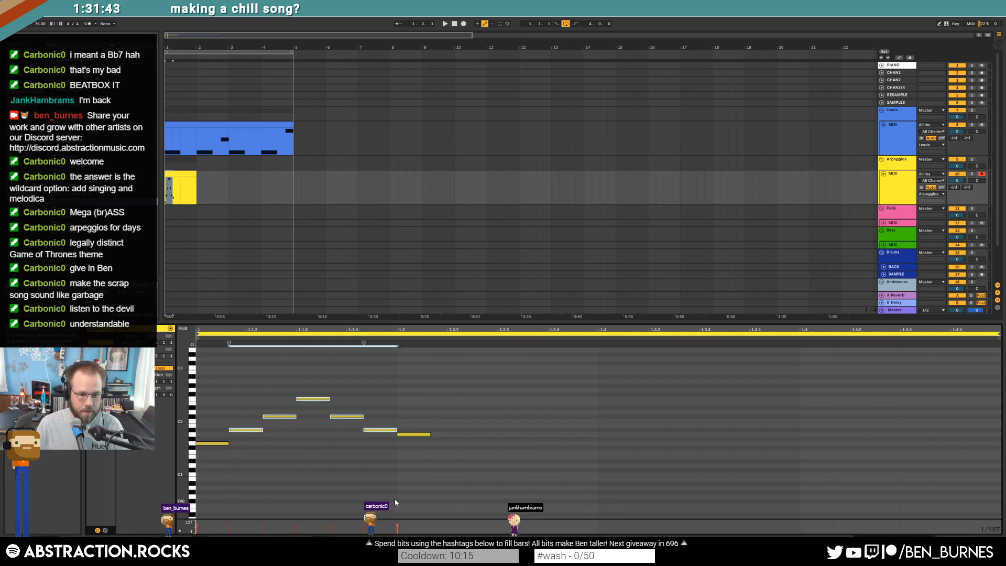
# Step: Raise the arpeggio's highest note by two semitones and remove the surplus seventh note
pyautogui.click(314, 399)
pyautogui.press('Up')
pyautogui.press('Up')
pyautogui.moveTo(342, 399); pyautogui.dragTo(373, 445)
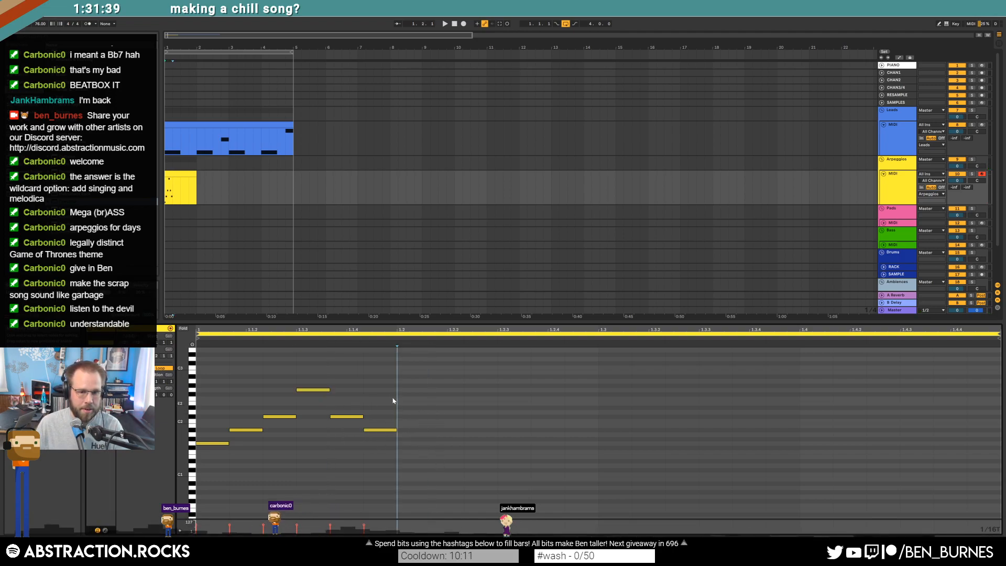
# Step: Transpose all arpeggio notes up one octave and raise the third and fifth notes by one semitone during playback
pyautogui.hotkey('ctrl', 'a')
pyautogui.hotkey('shift', 'Up')
pyautogui.press('space')
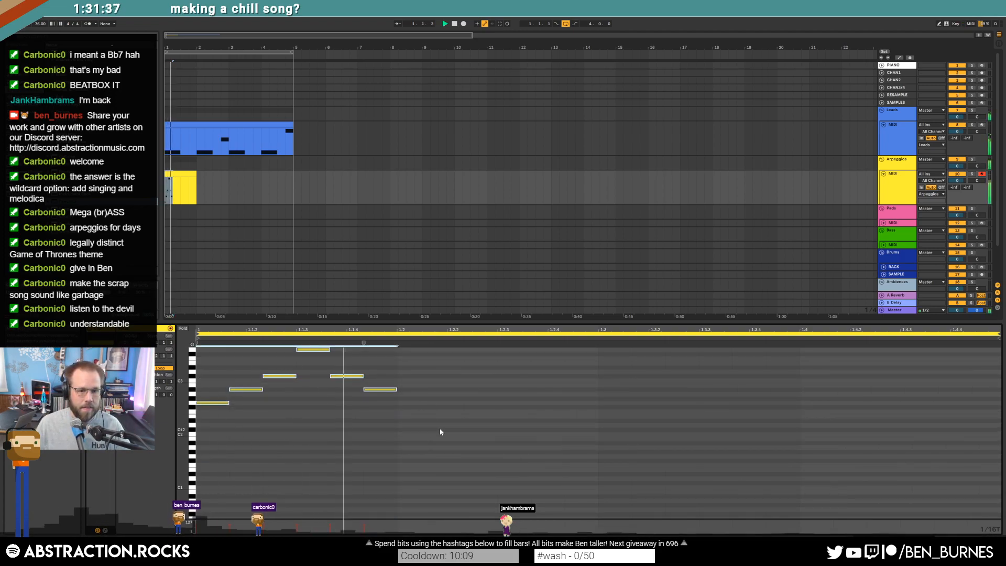
pyautogui.scroll(1, 284, 392)
pyautogui.moveTo(285, 393); pyautogui.dragTo(344, 407)
pyautogui.press('Up')
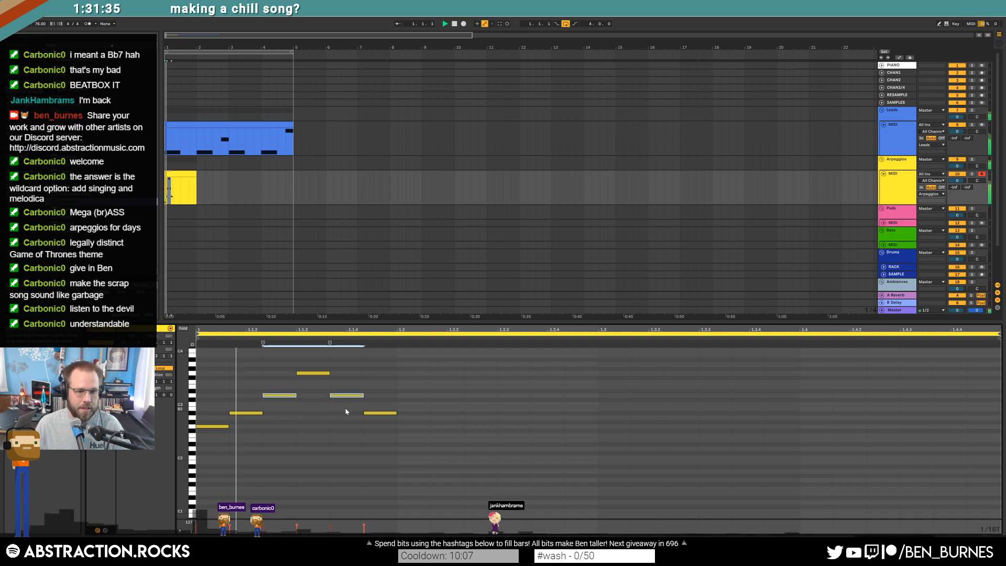
# Step: Duplicate the six-note arpeggio to fill the whole bar and set the playback loop to the one-bar Arpeggios clip
pyautogui.hotkey('ctrl', 'a')
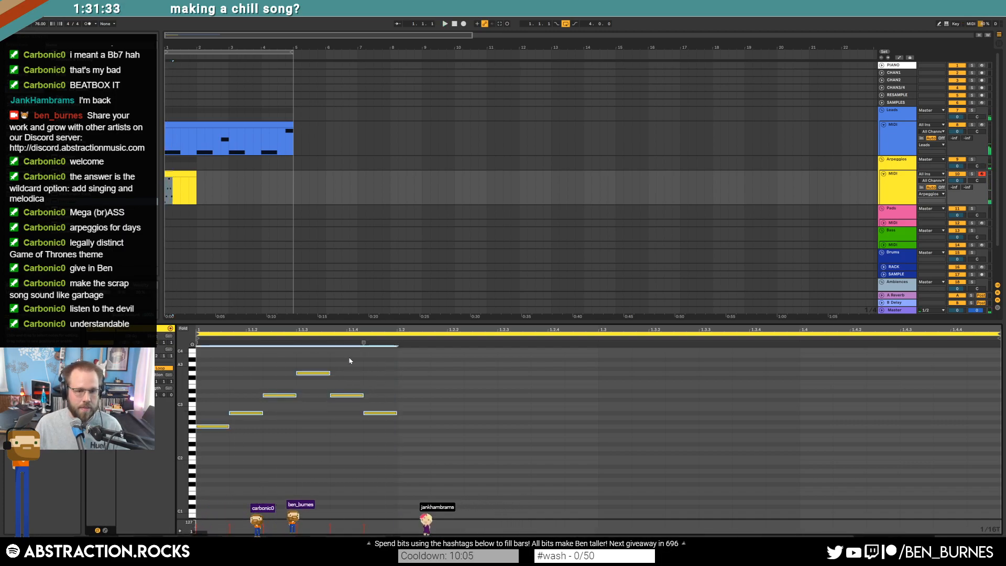
pyautogui.hotkey('ctrl', 'd')
pyautogui.hotkey('ctrl', 'd')
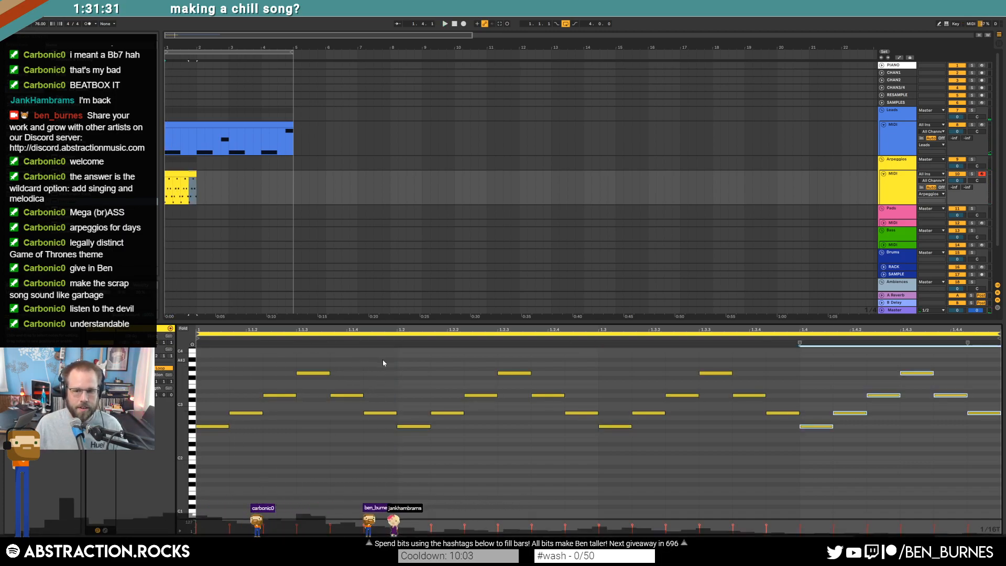
pyautogui.hotkey('shift', 'Tab')
pyautogui.click(193, 178)
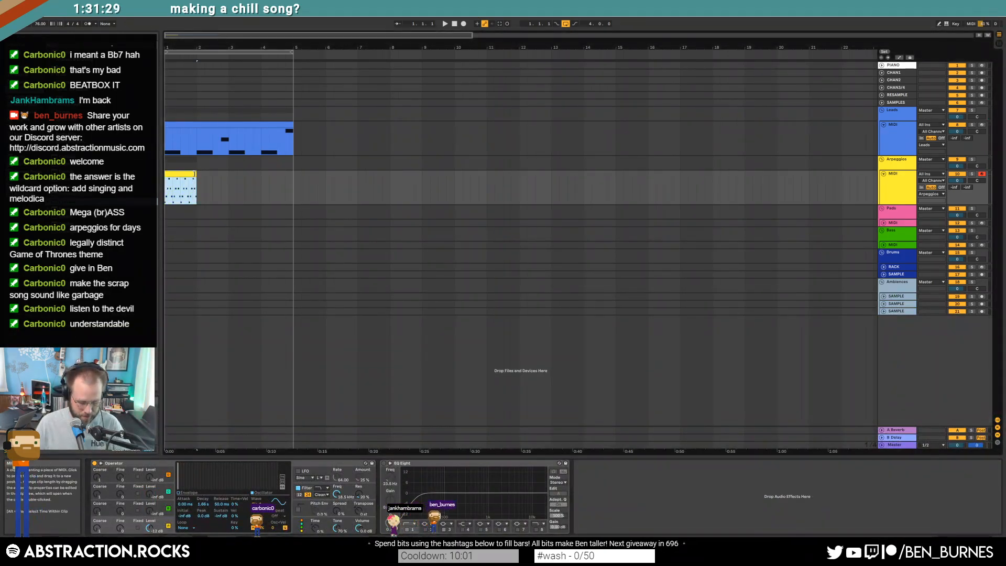
pyautogui.hotkey('ctrl', 'l')
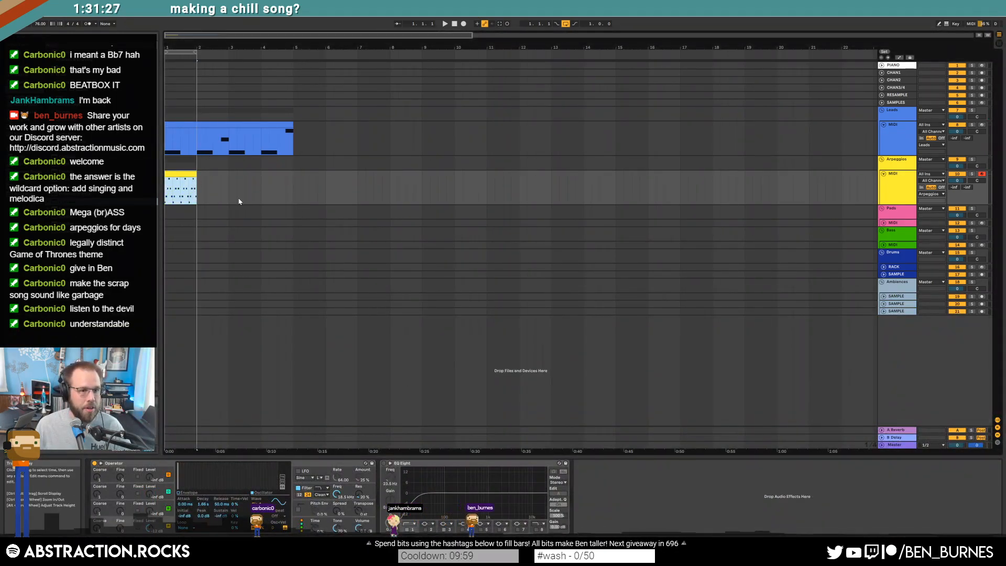
# Step: Copy the Raum reverb from the Leads track to the Arpeggios track and place it between Operator and EQ Eight
pyautogui.click(235, 125)
pyautogui.click(188, 463)
pyautogui.click(183, 164)
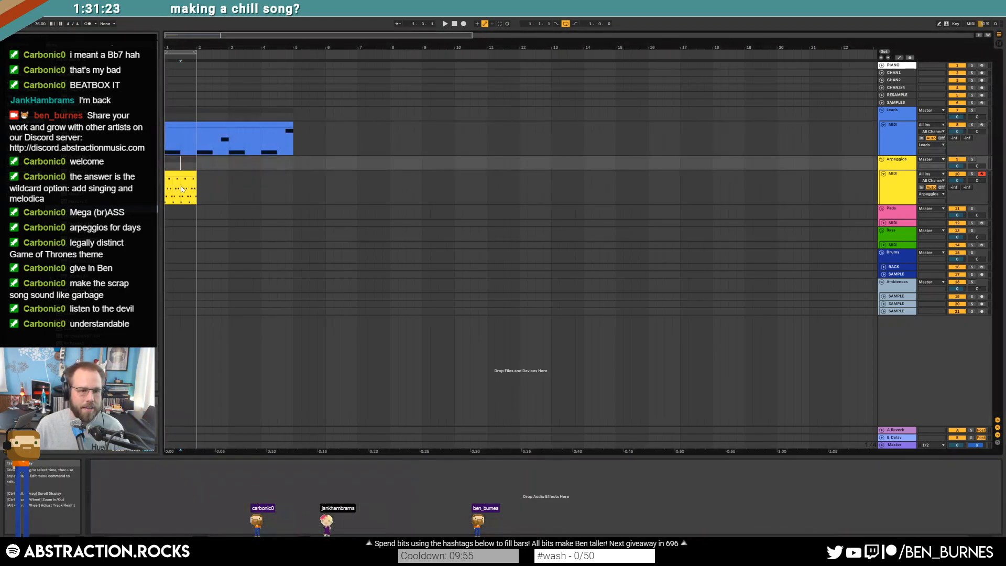
pyautogui.click(182, 187)
pyautogui.click(622, 483)
pyautogui.hotkey('ctrl', 'v')
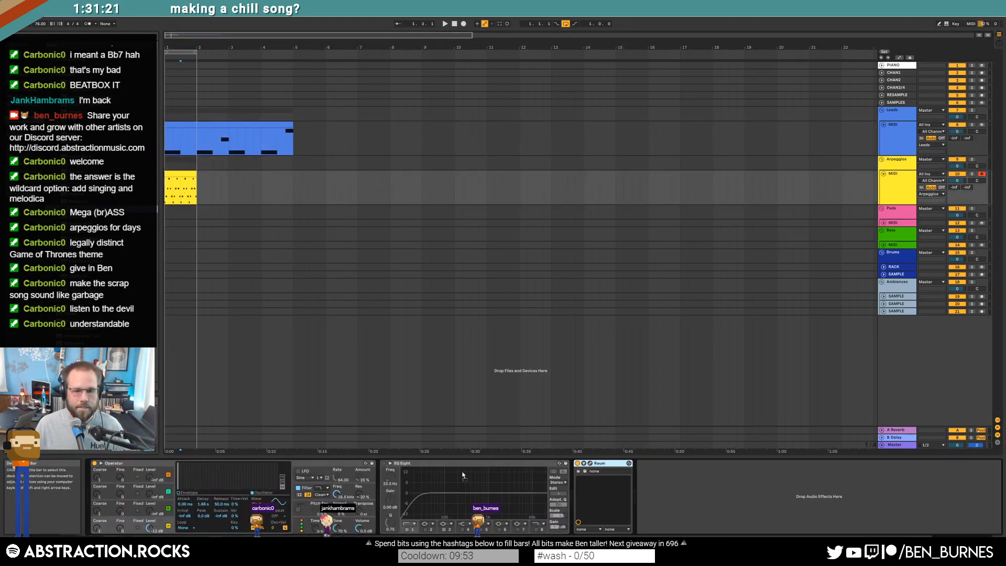
pyautogui.moveTo(602, 463); pyautogui.dragTo(444, 461)
# Step: During playback, shorten Operator's envelope decay to about 0.6 s and set the Arpeggios MIDI track volume to about -9 dB
pyautogui.press('space')
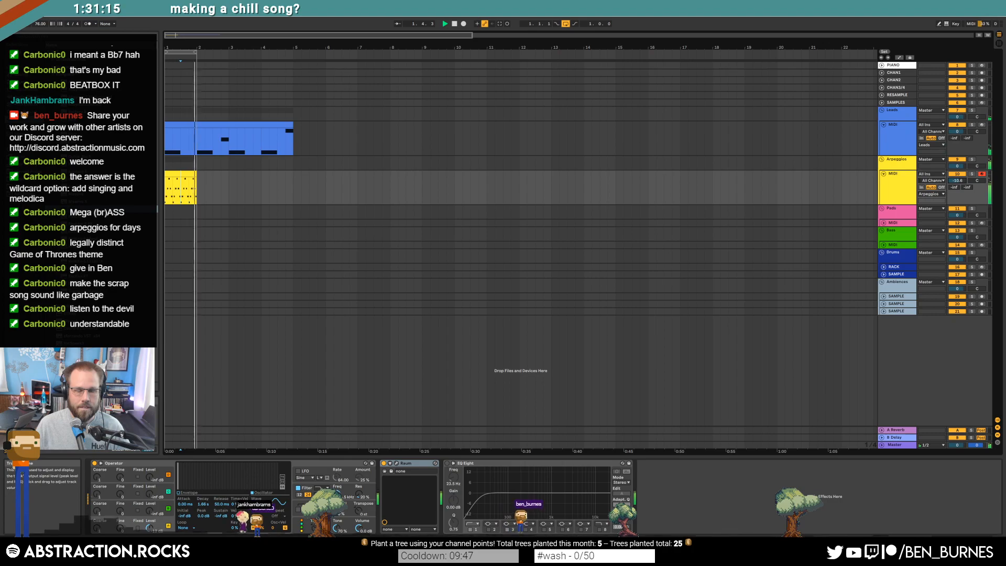
pyautogui.click(190, 497)
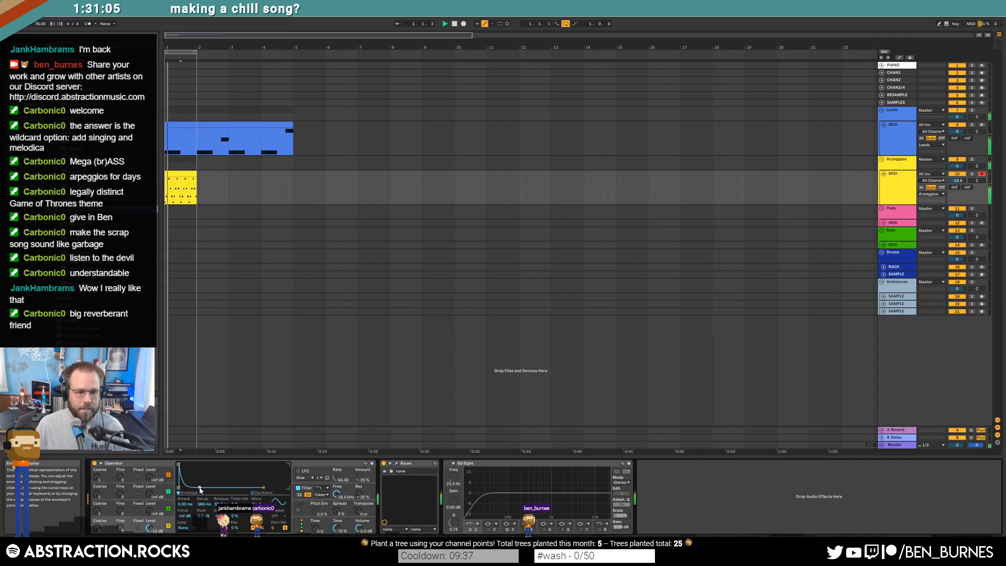
pyautogui.moveTo(958, 181); pyautogui.dragTo(958, 179)
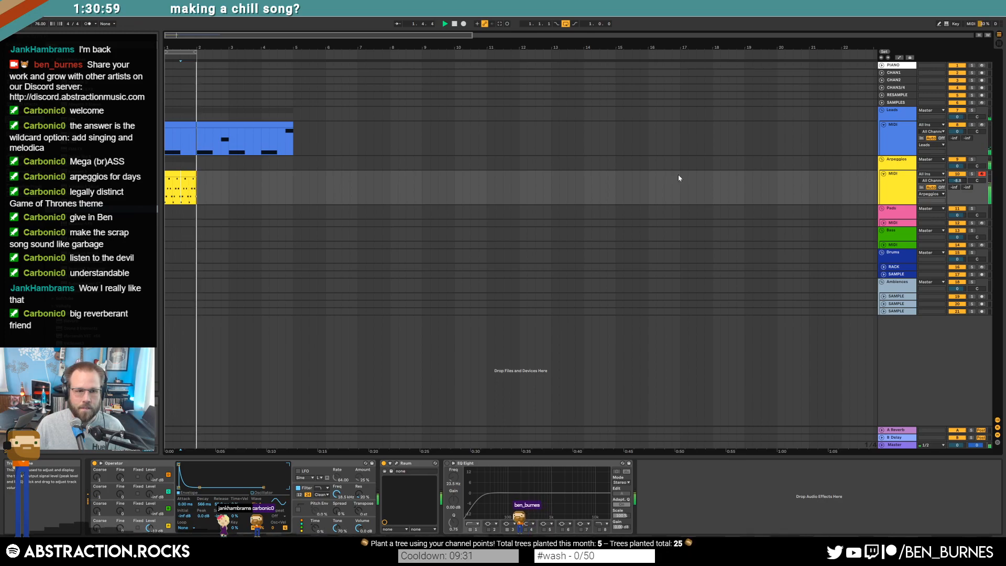
# Step: Extend the Arpeggios clip to four looped bars and widen the playback loop to the same four bars
pyautogui.moveTo(220, 181); pyautogui.dragTo(296, 185)
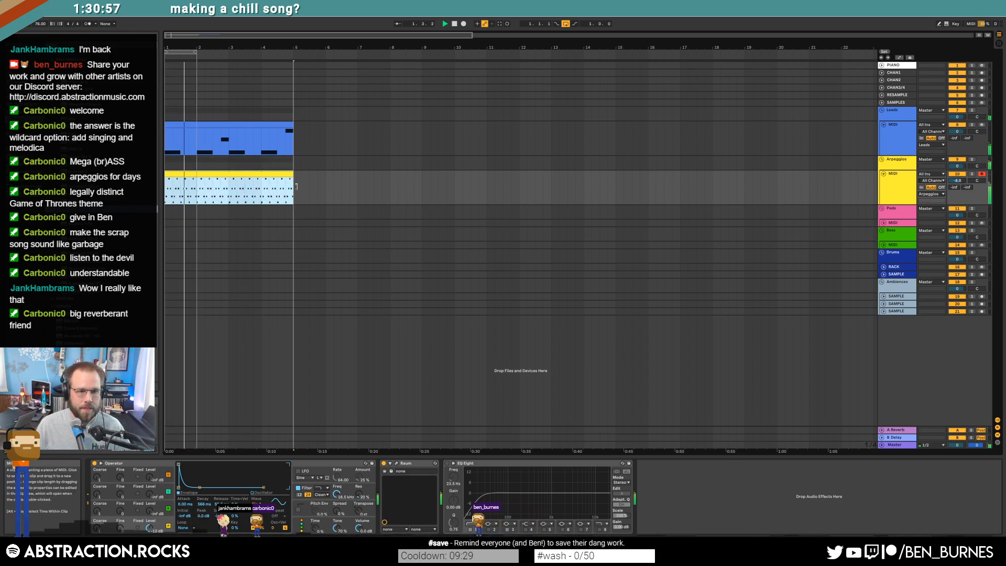
pyautogui.moveTo(253, 68); pyautogui.dragTo(292, 70)
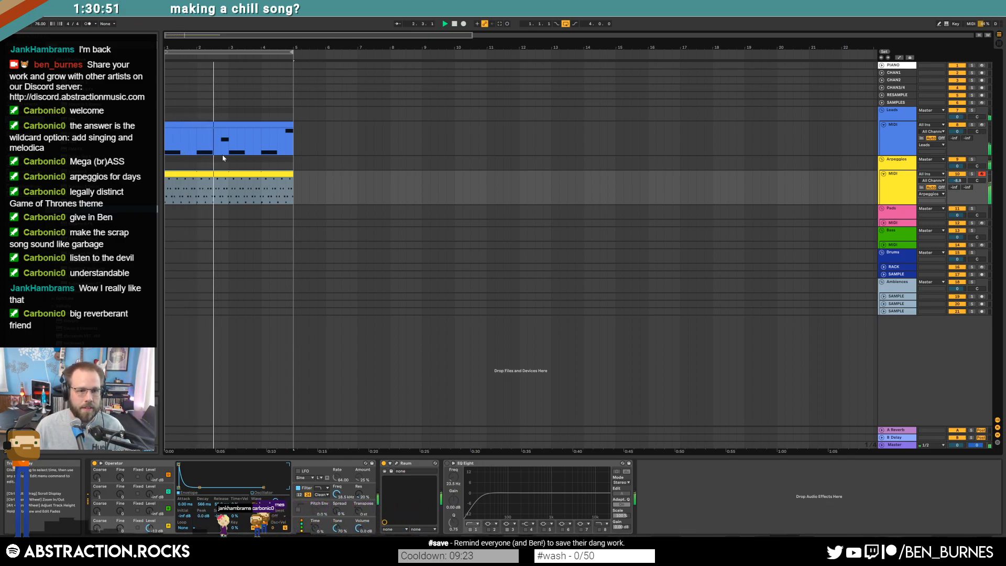
# Step: Split the Arpeggios clip at bars 3 and 4 so that bar 3 is a separate clip
pyautogui.moveTo(231, 194); pyautogui.dragTo(293, 190)
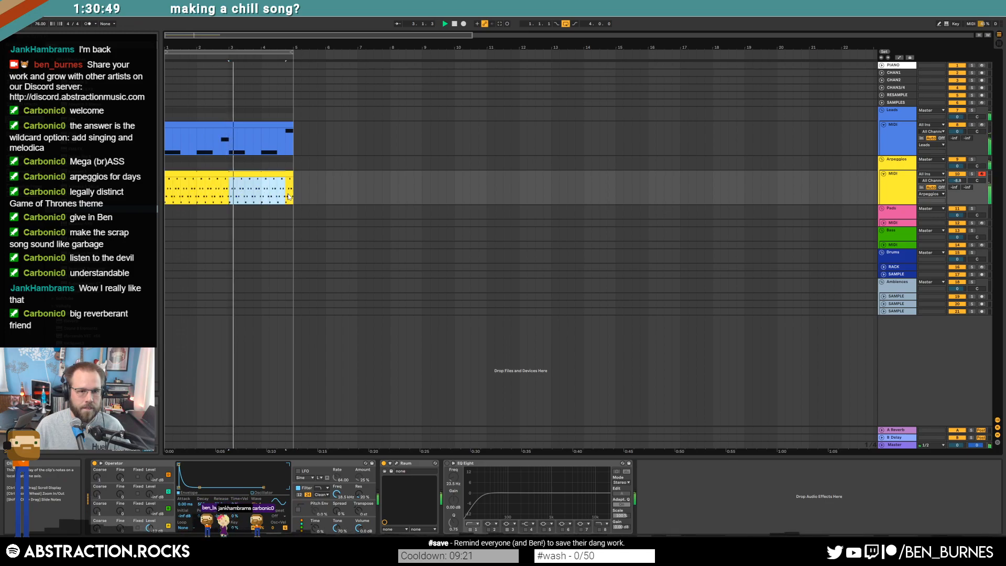
pyautogui.doubleClick(281, 175)
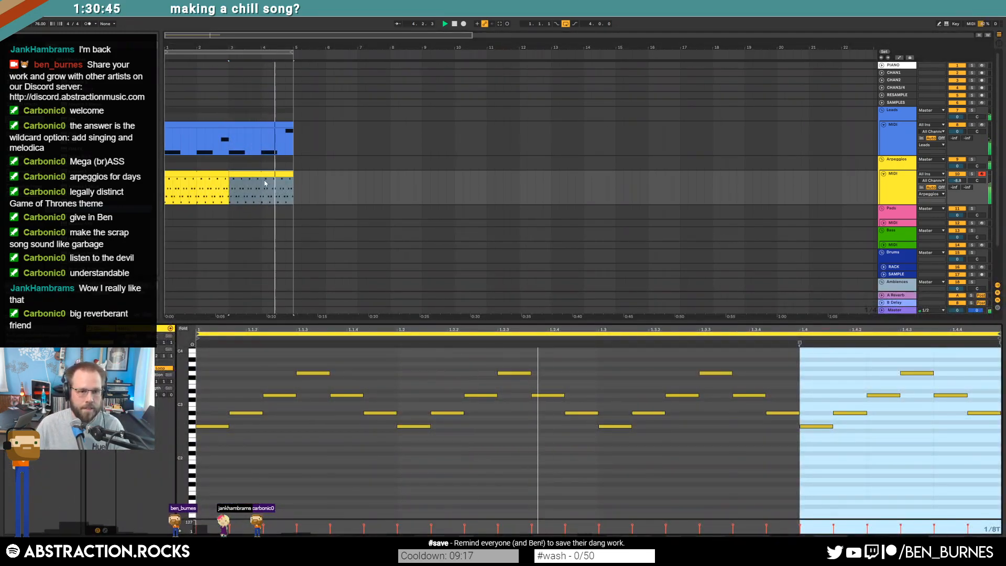
pyautogui.moveTo(260, 193); pyautogui.dragTo(226, 194)
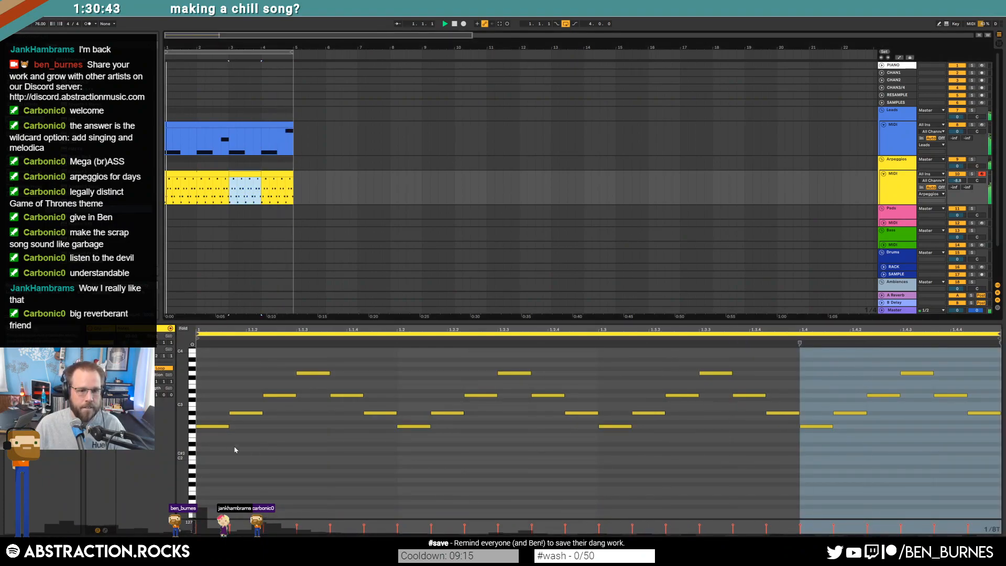
# Step: In the bar 3 Arpeggios clip, lower all of the lowest notes and all of the highest notes by four semitones
pyautogui.click(193, 426)
pyautogui.press('Down')
pyautogui.press('Down')
pyautogui.press('Down')
pyautogui.press('Down')
pyautogui.click(192, 373)
pyautogui.press('Down')
pyautogui.press('Down')
pyautogui.press('Down')
pyautogui.press('Down')
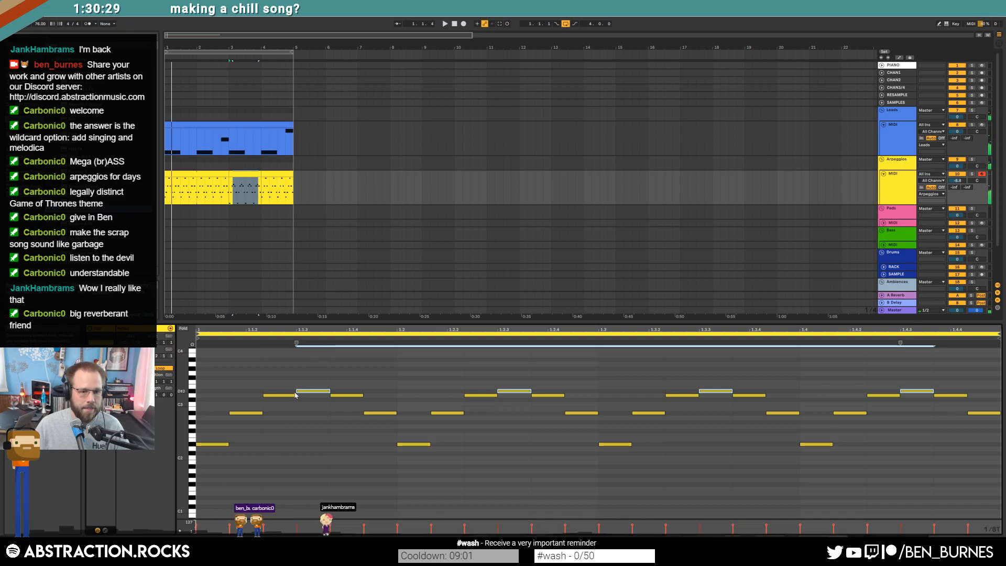
# Step: Set the song tempo to 72 BPM and play the four-bar loop to check it
pyautogui.hotkey('shift', 'Tab')
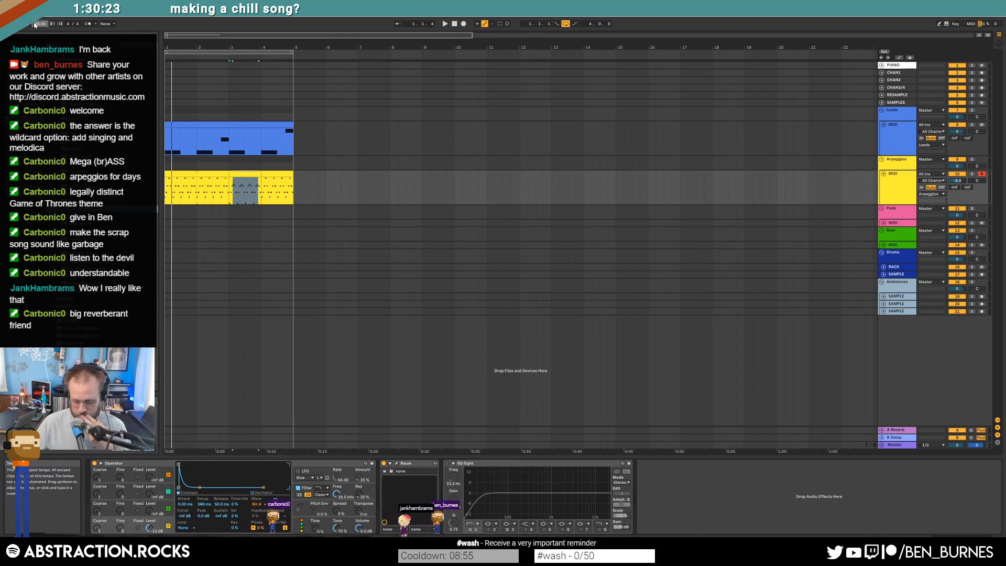
pyautogui.write('72')
pyautogui.press('Return')
pyautogui.press('space')
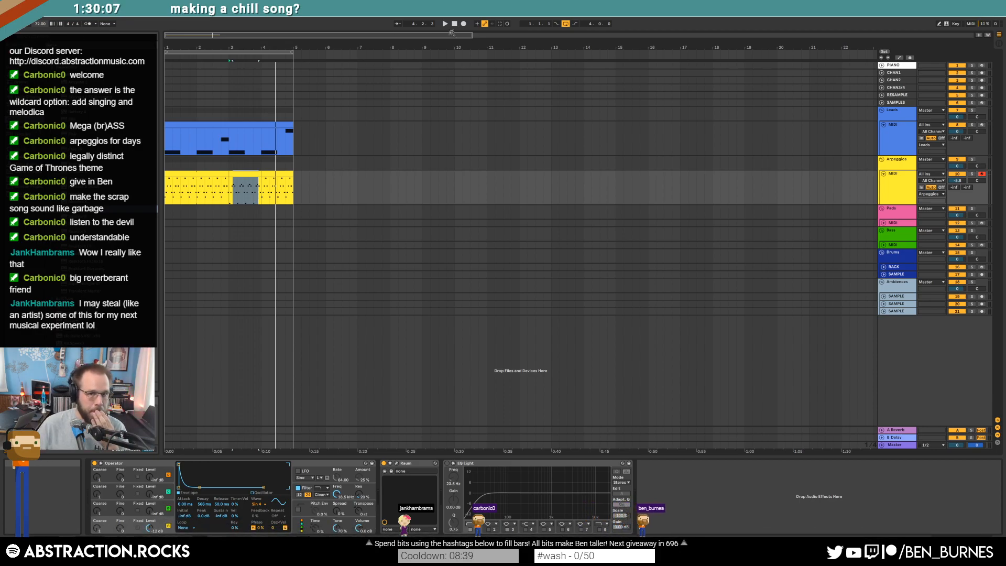
pyautogui.click(454, 24)
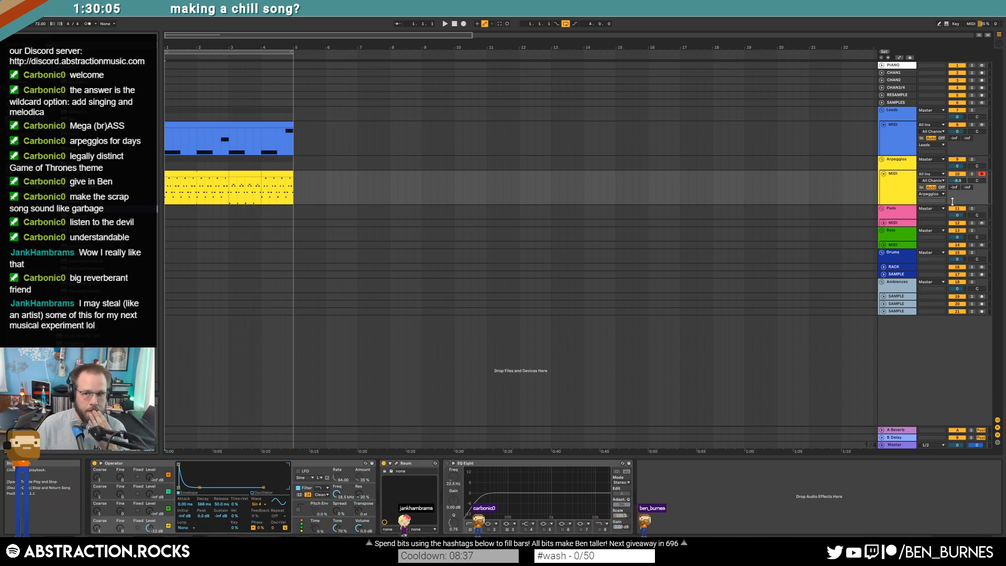
# Step: Raise the Arpeggios MIDI track volume and check its Raum reverb settings during playback
pyautogui.moveTo(957, 181); pyautogui.dragTo(958, 175)
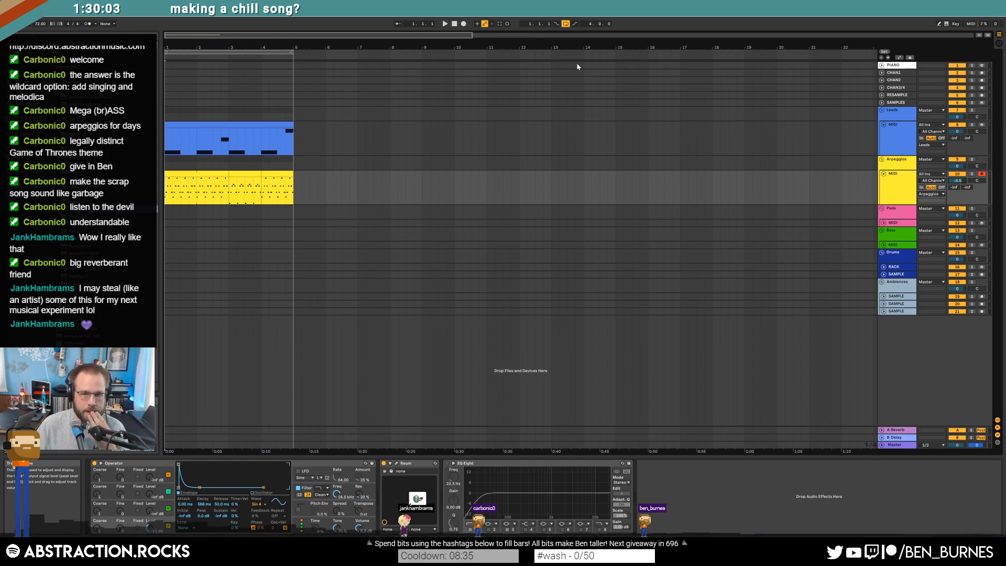
pyautogui.click(445, 24)
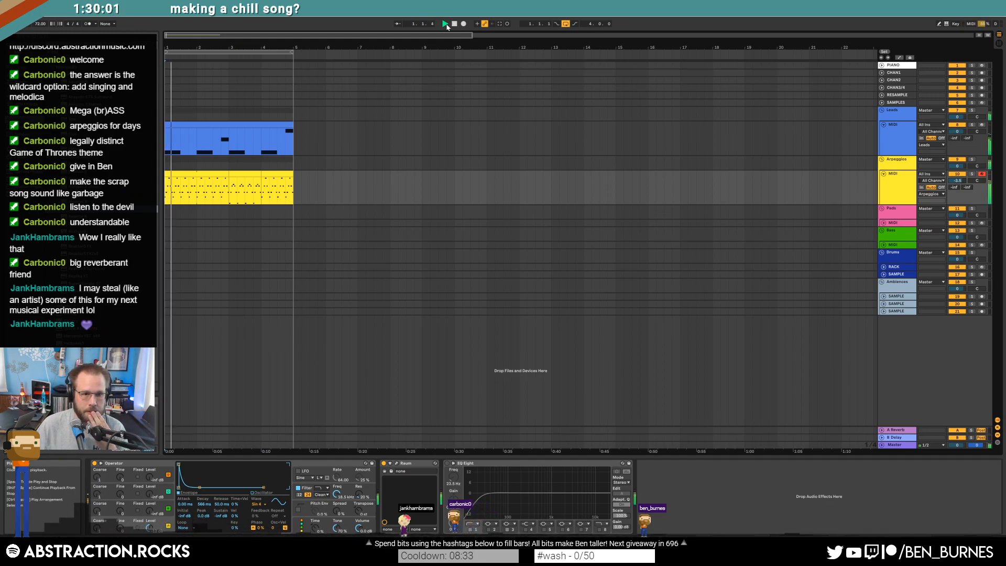
pyautogui.click(421, 463)
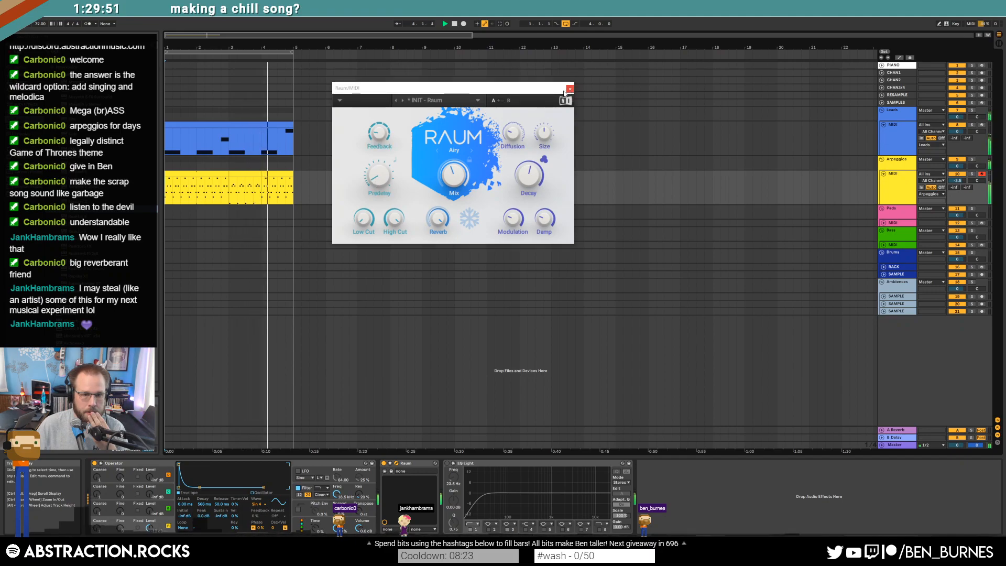
pyautogui.click(570, 89)
# Step: In the bar 4 Arpeggios clip, lower the first three of the highest notes by four semitones
pyautogui.doubleClick(283, 173)
pyautogui.moveTo(296, 361); pyautogui.dragTo(764, 376)
pyautogui.press('Down')
pyautogui.press('Down')
pyautogui.press('Down')
pyautogui.press('Down')
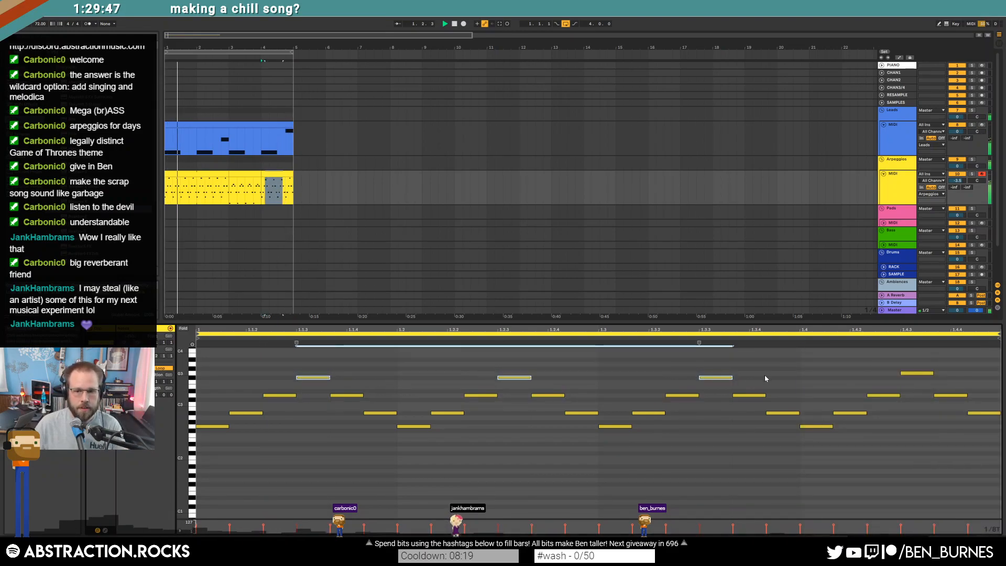
# Step: In the bar 4 Arpeggios clip, raise the third peak note by two semitones and lower the fourth by two
pyautogui.click(718, 391)
pyautogui.press('Up')
pyautogui.press('Up')
pyautogui.click(915, 382)
pyautogui.click(915, 374)
pyautogui.press('Down')
pyautogui.press('Down')
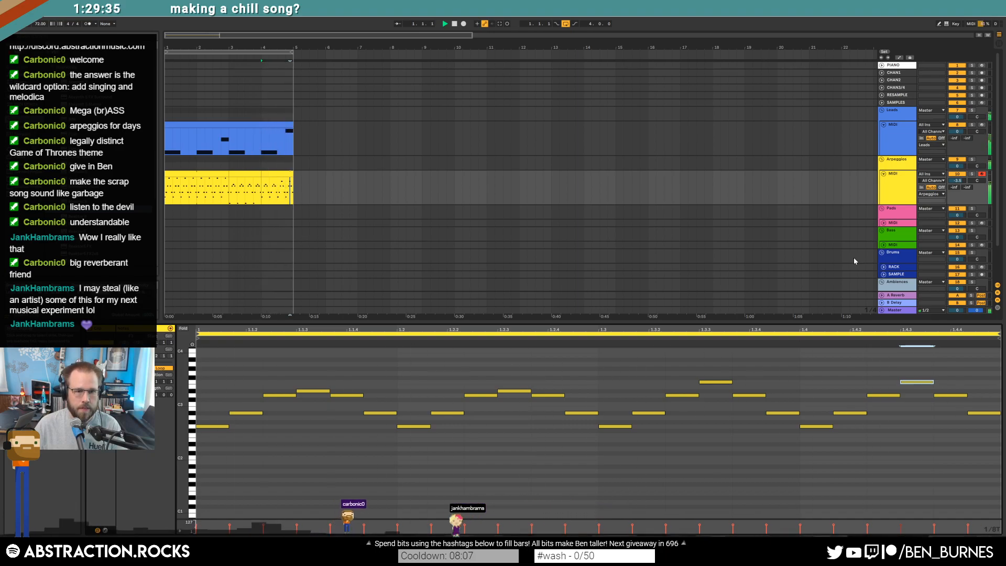
# Step: Switch to Splice and filter the Drums samples to a BPM range of 70 to 75
pyautogui.hotkey('shift', 'Tab')
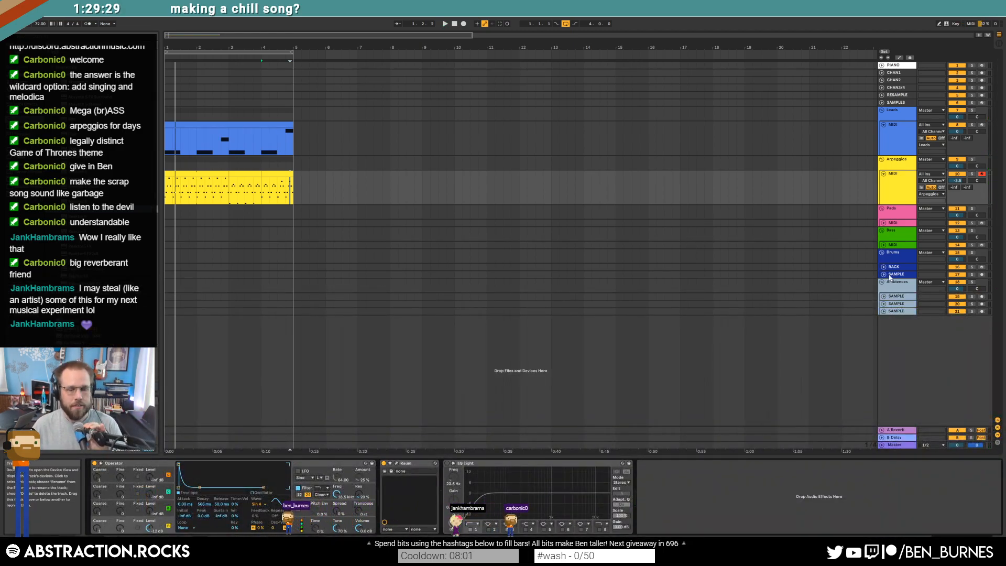
pyautogui.click(661, 555)
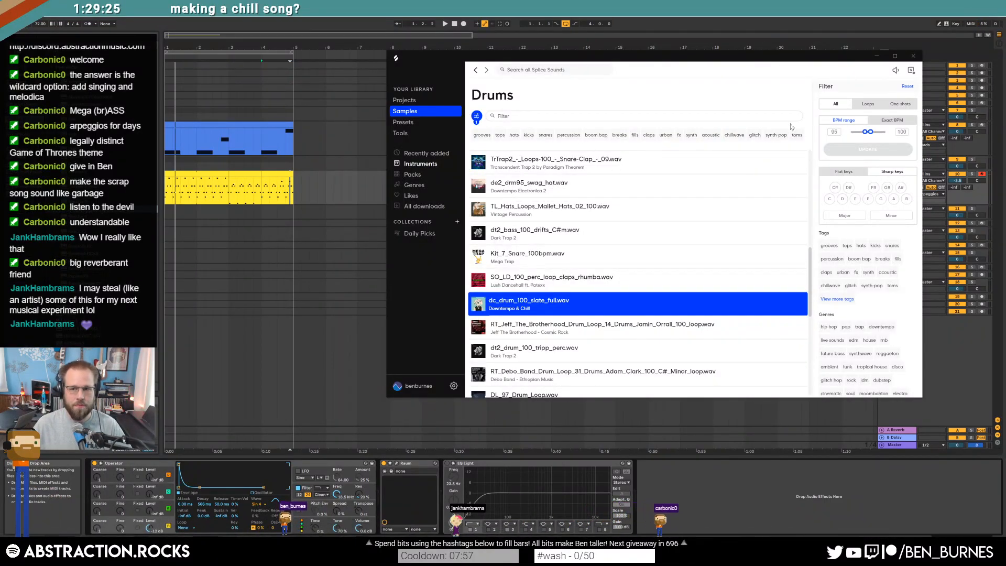
pyautogui.click(832, 133)
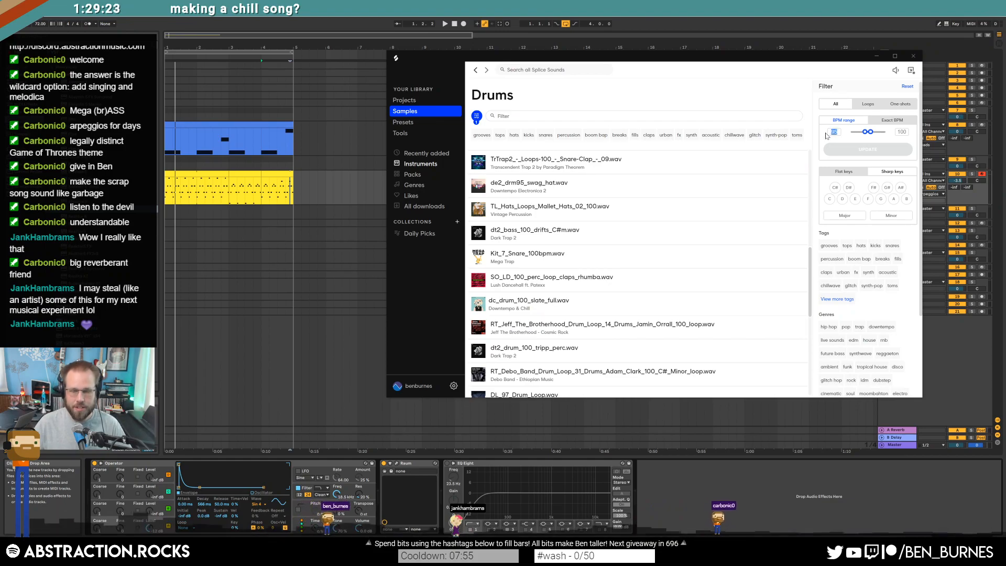
pyautogui.write('70')
pyautogui.press('Tab')
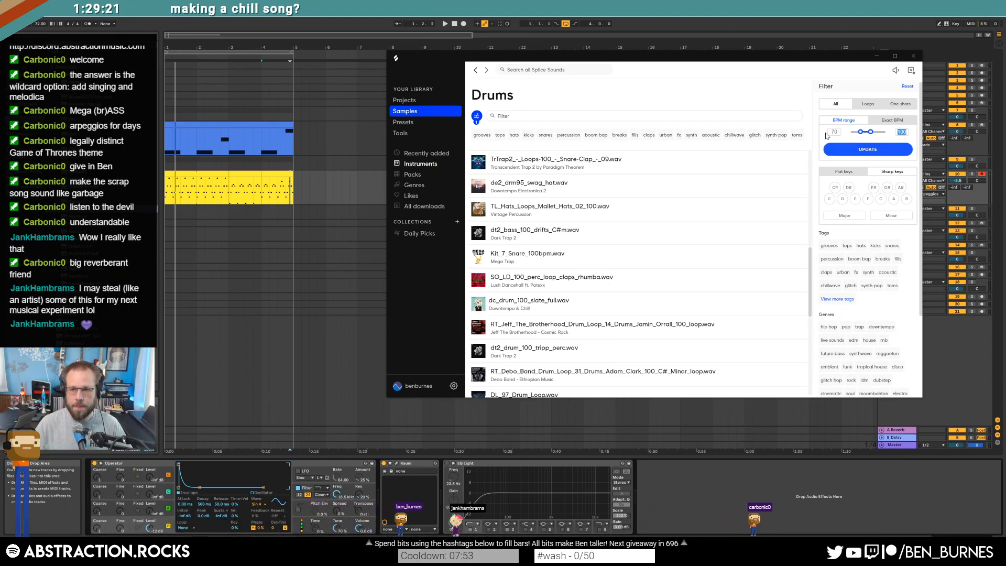
pyautogui.click(859, 149)
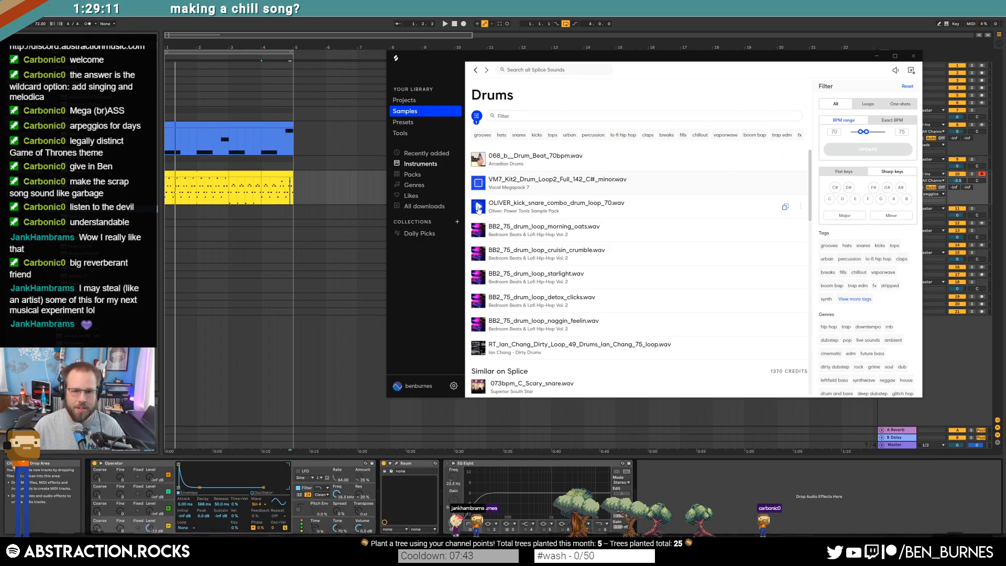
# Step: Audition the BB2_75 drum loops and place BB2_75_drum_loop_starlight on the Drums SAMPLE track at bar 1
pyautogui.click(478, 229)
pyautogui.click(477, 254)
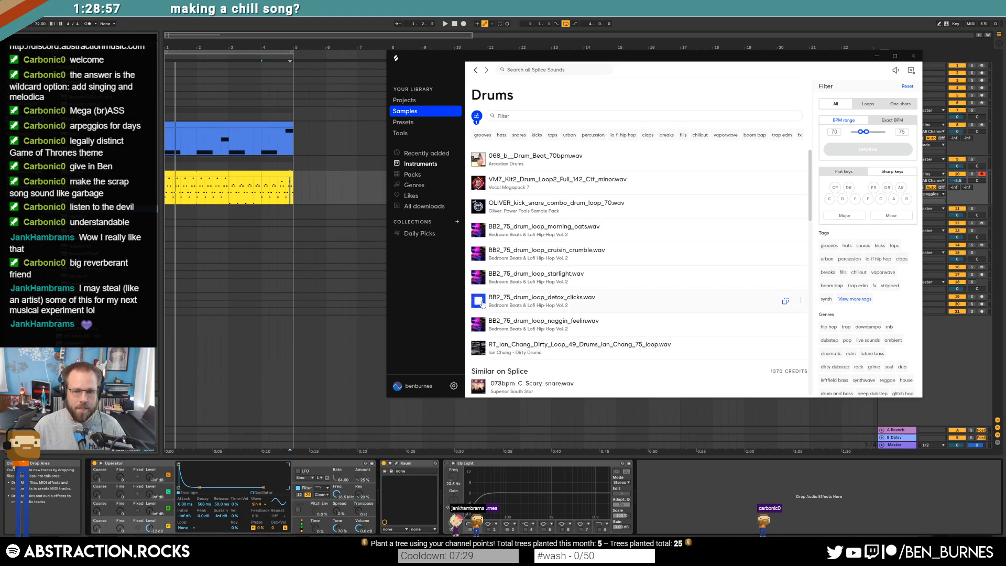
pyautogui.moveTo(721, 62); pyautogui.dragTo(660, 55)
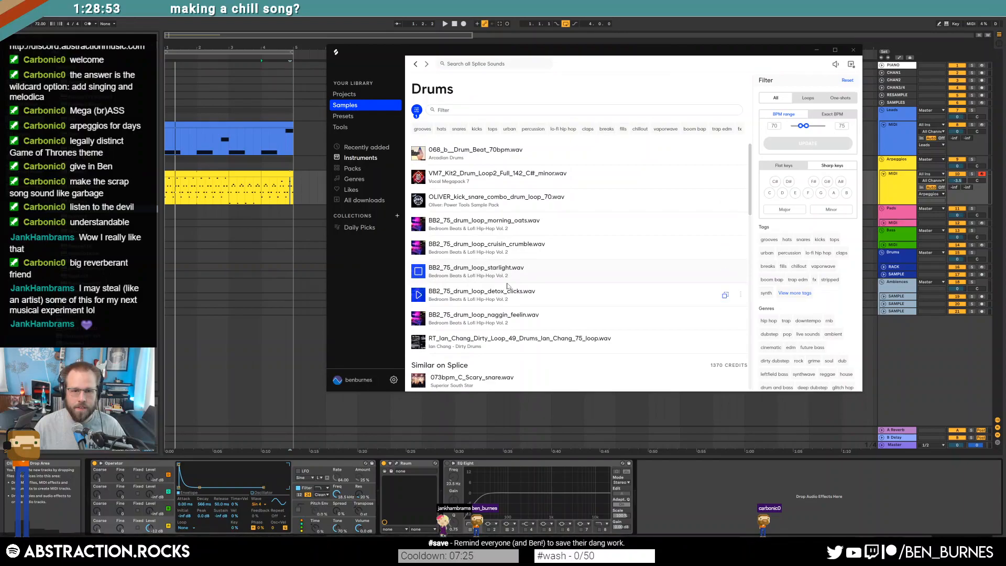
pyautogui.moveTo(463, 270); pyautogui.dragTo(168, 275)
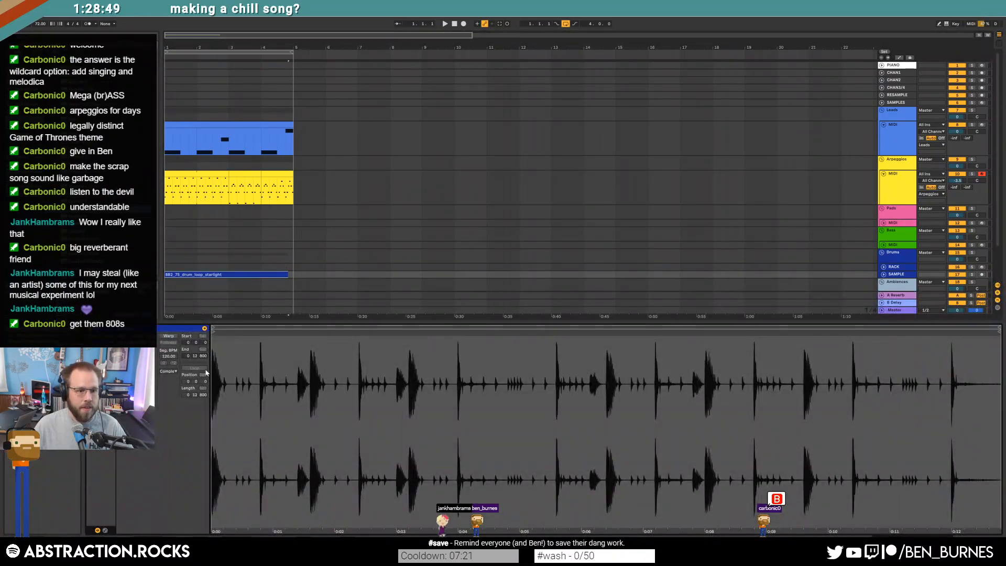
# Step: Warp the starlight drum loop at a segment tempo of 75 BPM, extend it to the end of bar 4 and play it
pyautogui.click(168, 336)
pyautogui.click(168, 357)
pyautogui.write('75')
pyautogui.press('Return')
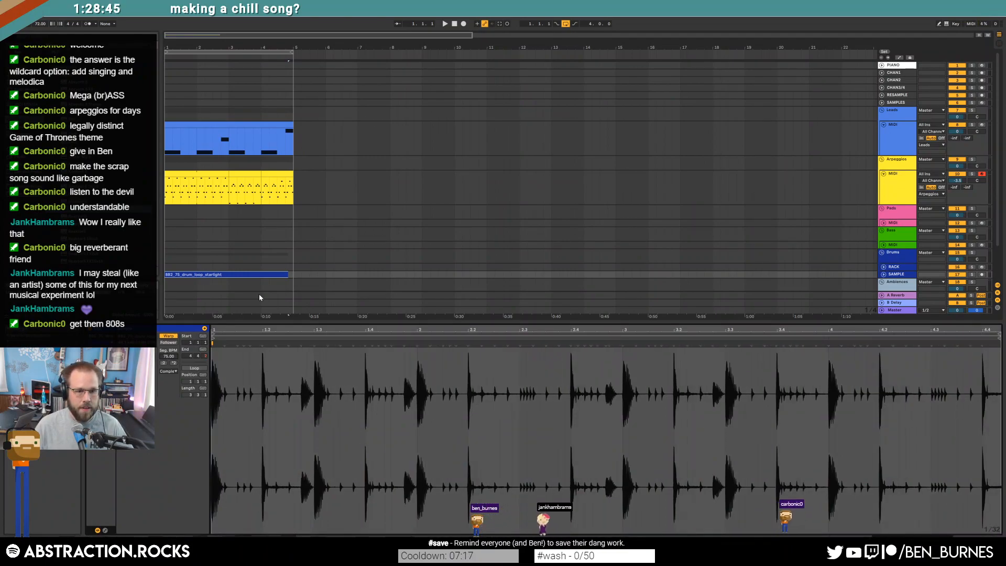
pyautogui.moveTo(287, 275); pyautogui.dragTo(295, 274)
pyautogui.press('space')
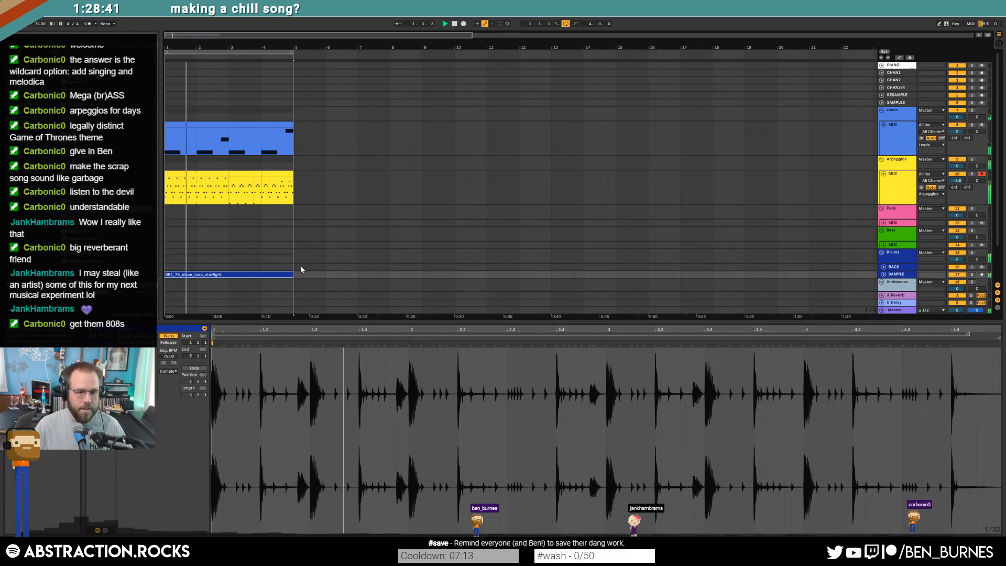
# Step: Unfold the Drums SAMPLE and RACK tracks and lower the SAMPLE track's volume slightly during playback
pyautogui.click(301, 270)
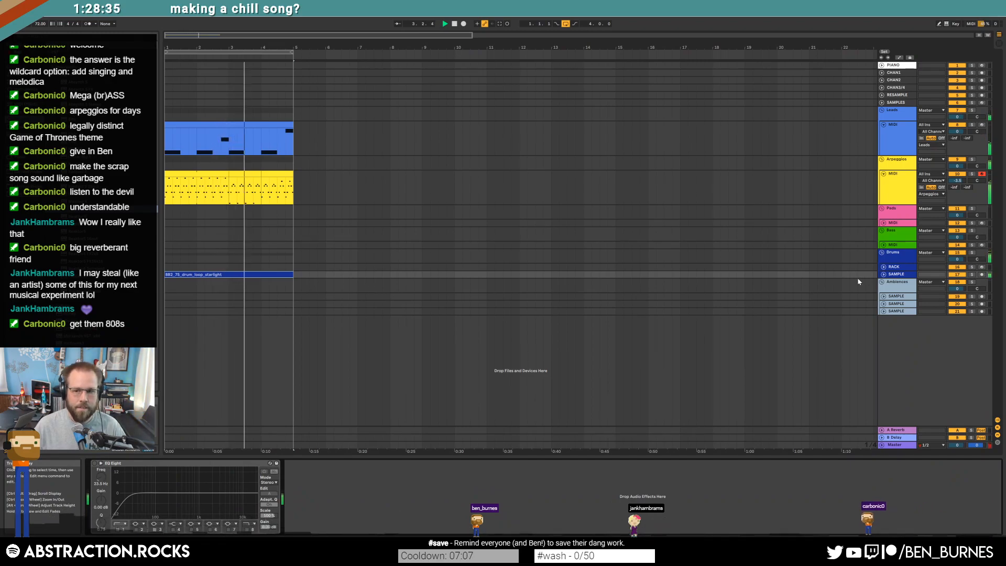
pyautogui.click(883, 274)
pyautogui.click(973, 284)
pyautogui.moveTo(957, 282); pyautogui.dragTo(957, 287)
pyautogui.click(883, 267)
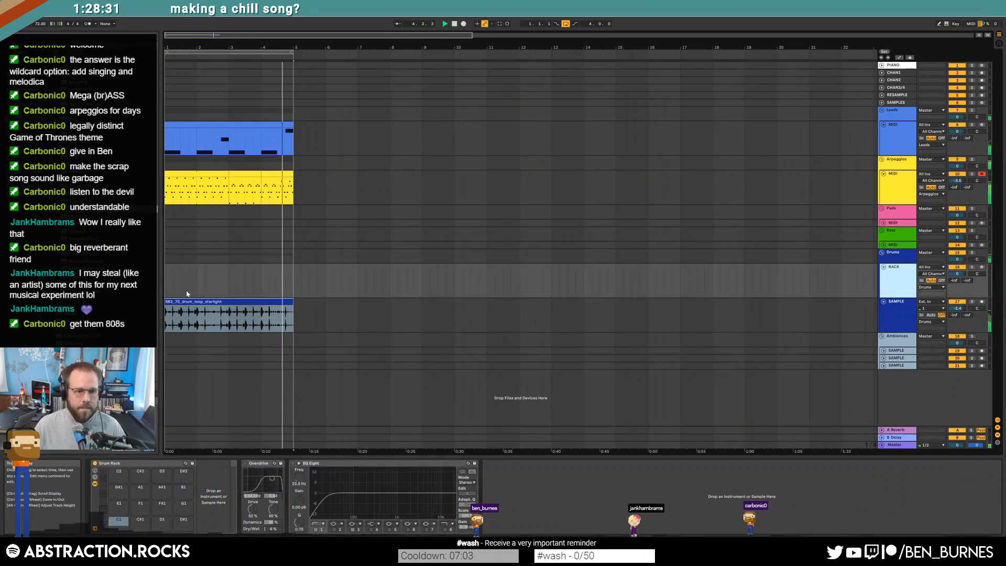
# Step: Split the first kick hit off the starlight clip and trim the remaining clip to start at about 1.2.4
pyautogui.doubleClick(224, 302)
pyautogui.moveTo(197, 47); pyautogui.dragTo(167, 102)
pyautogui.moveTo(178, 323); pyautogui.dragTo(165, 323)
pyautogui.press('Delete')
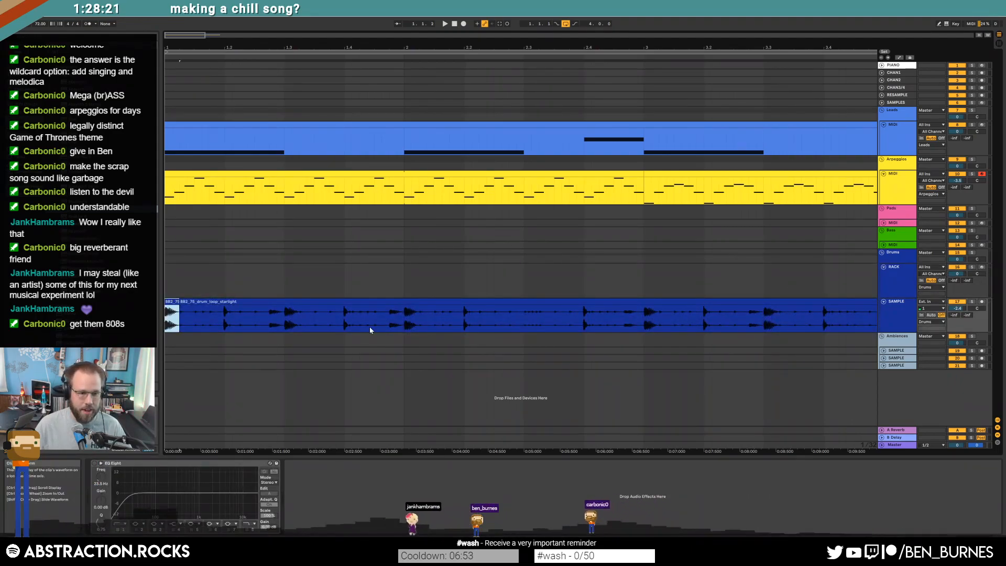
pyautogui.moveTo(182, 303); pyautogui.dragTo(273, 302)
# Step: Load the kick slice from the SAMPLE track onto the C1 pad of the RACK track's Drum Rack and preview it
pyautogui.click(729, 296)
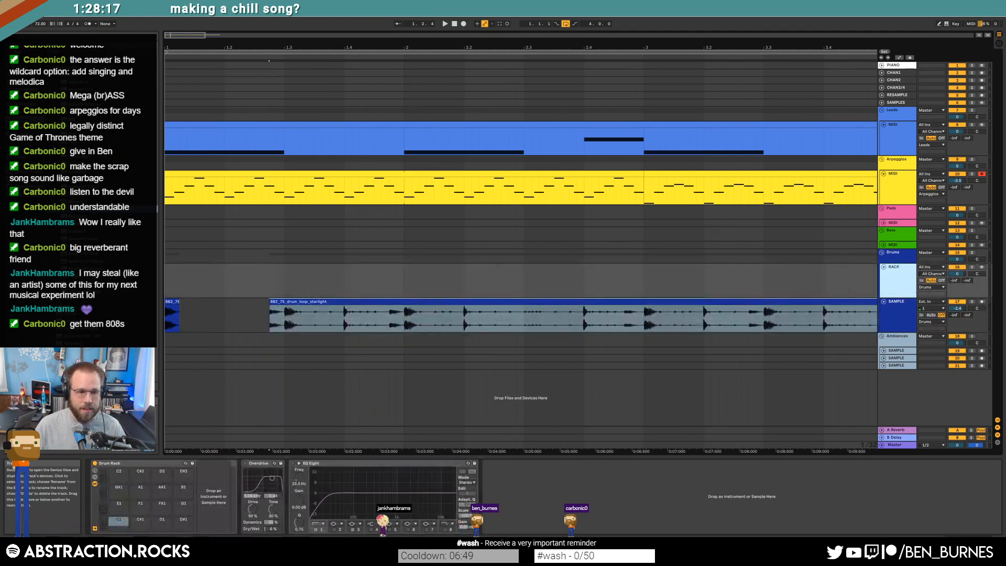
pyautogui.click(171, 307)
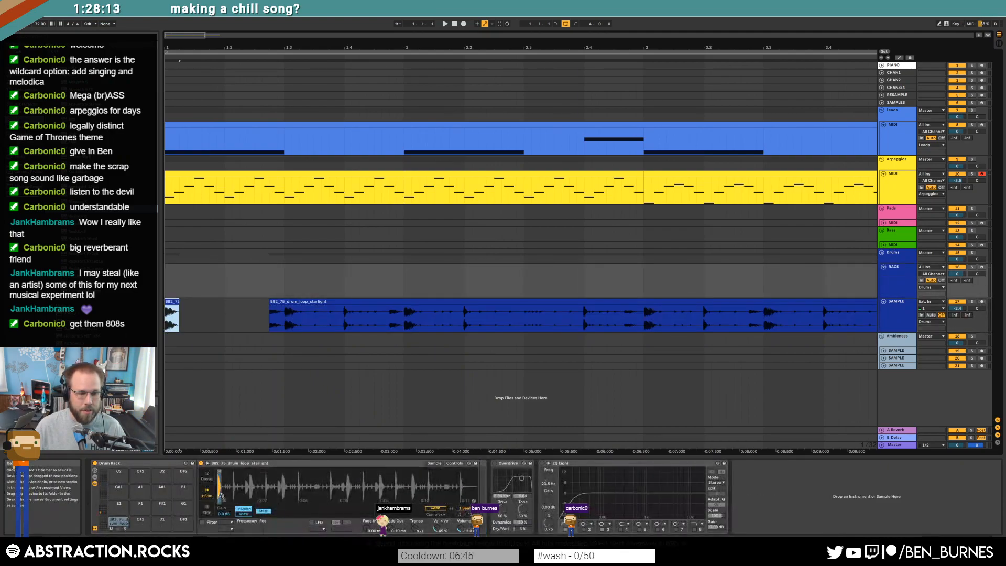
pyautogui.click(118, 529)
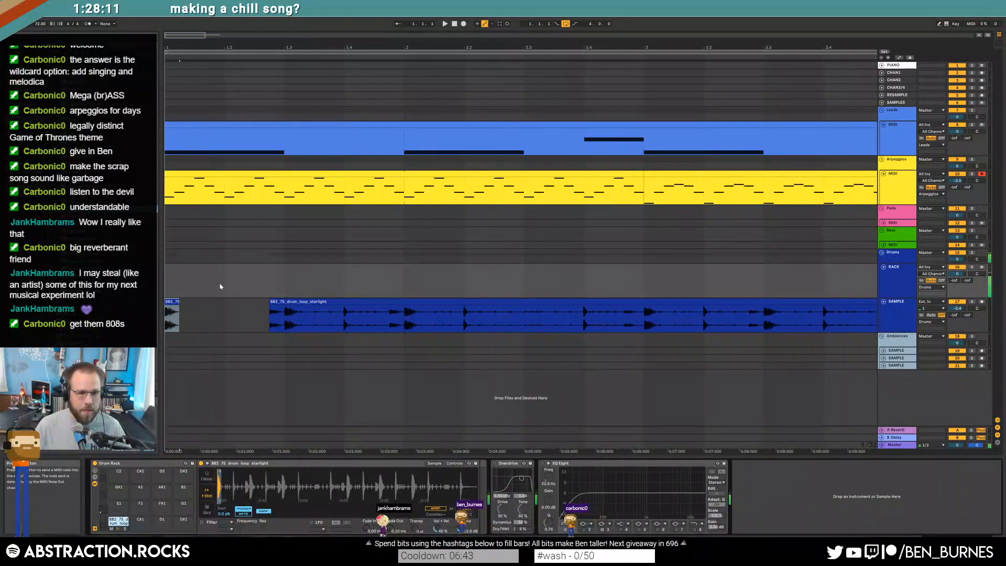
# Step: Create a one-bar MIDI clip at bar 1 on the RACK track with an eighth-note kick on beat 1
pyautogui.moveTo(222, 283); pyautogui.dragTo(165, 287)
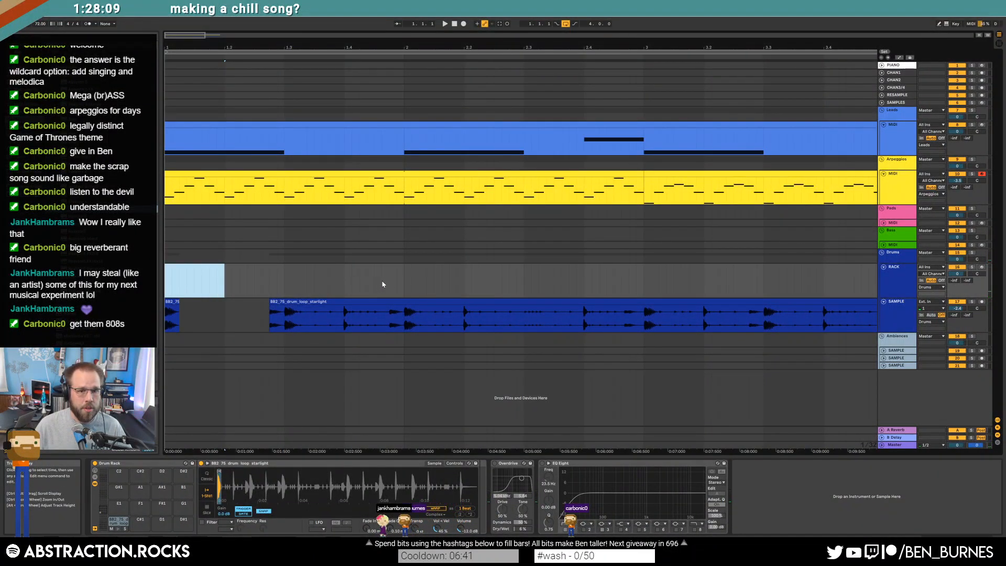
pyautogui.moveTo(396, 283); pyautogui.dragTo(159, 288)
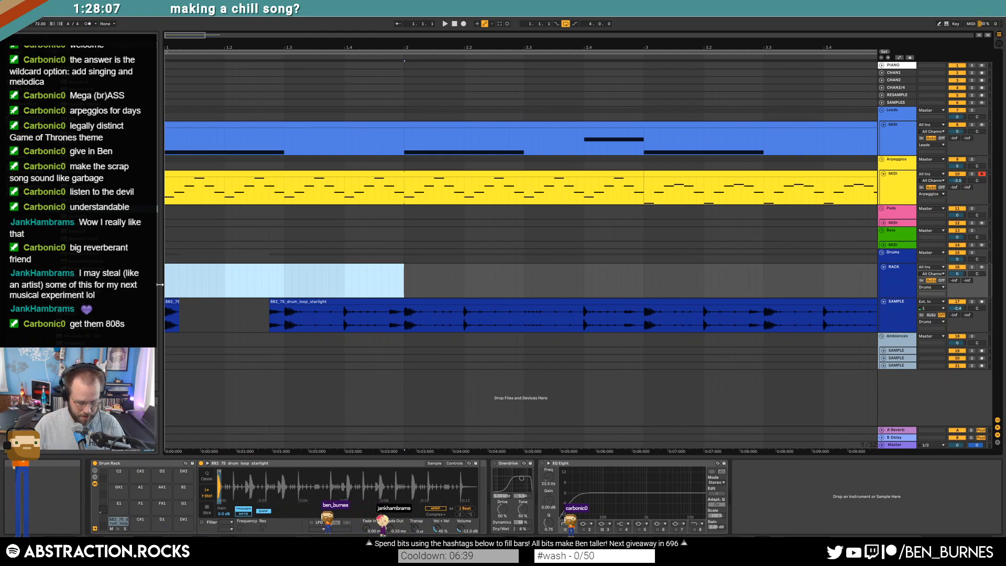
pyautogui.hotkey('ctrl', 'shift', 'm')
pyautogui.moveTo(236, 354)
pyautogui.mouseDown()
pyautogui.moveTo(428, 355)
pyautogui.moveTo(328, 346)
pyautogui.mouseUp()
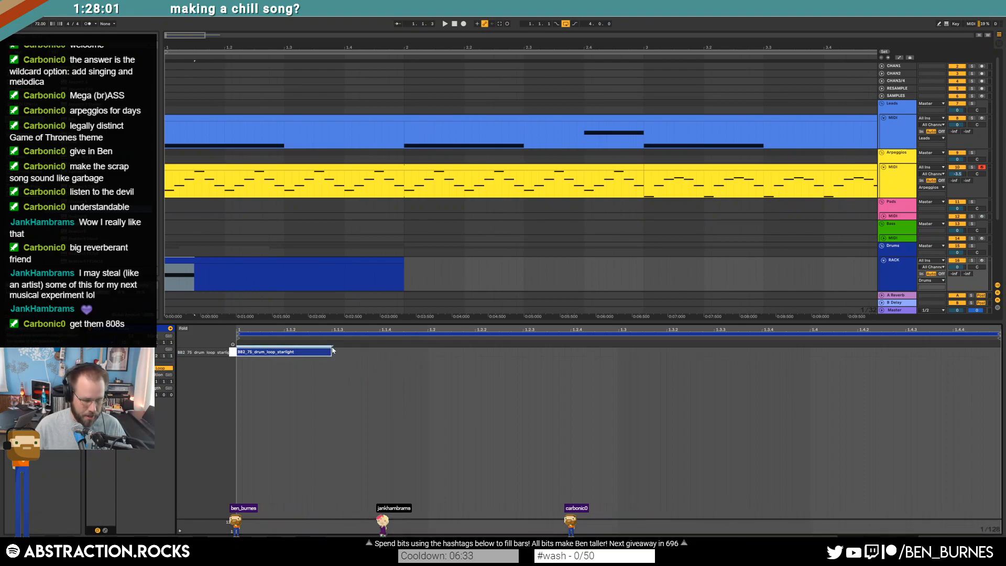
# Step: Extend the RACK clip to two bars with the kick repeated, and add a short kick note at about 1.2.4
pyautogui.hotkey('shift', 'Tab')
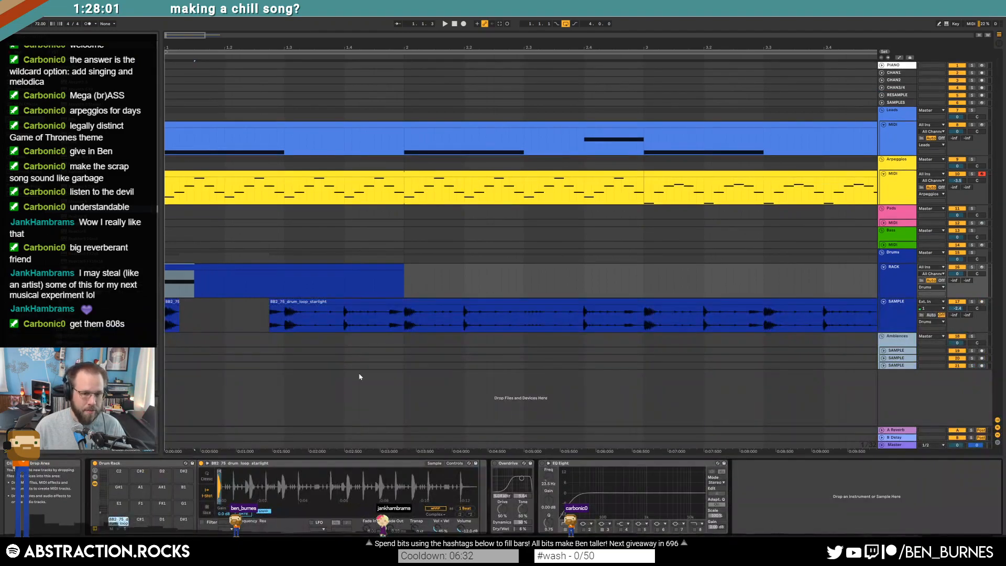
pyautogui.click(292, 266)
pyautogui.hotkey('shift', 'Tab')
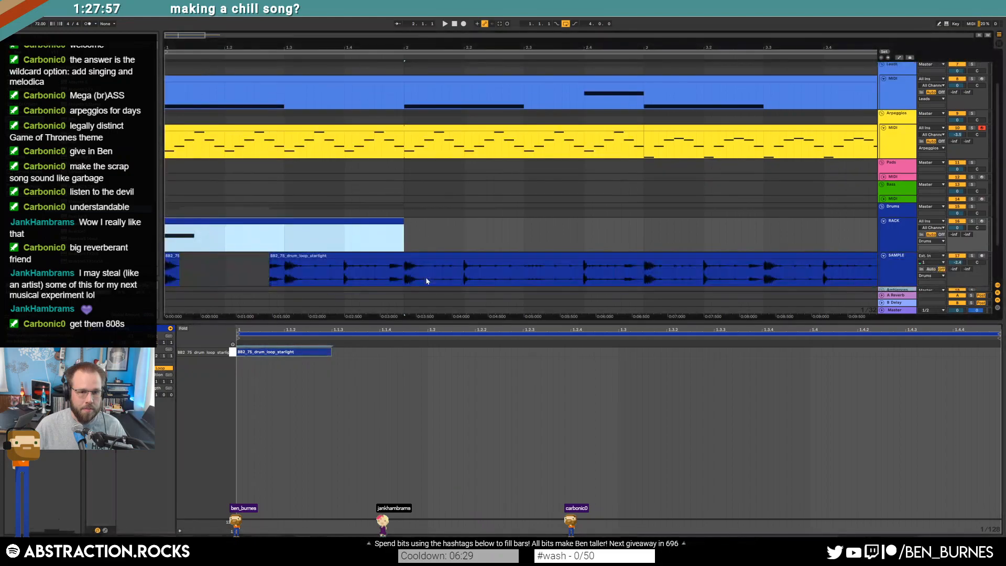
pyautogui.moveTo(398, 203); pyautogui.dragTo(644, 213)
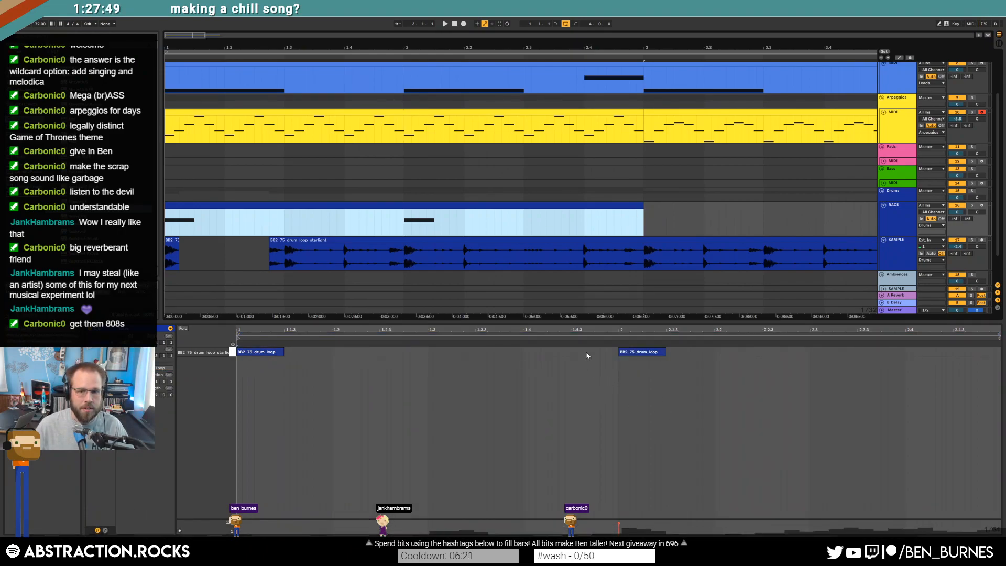
pyautogui.moveTo(573, 351); pyautogui.dragTo(421, 352)
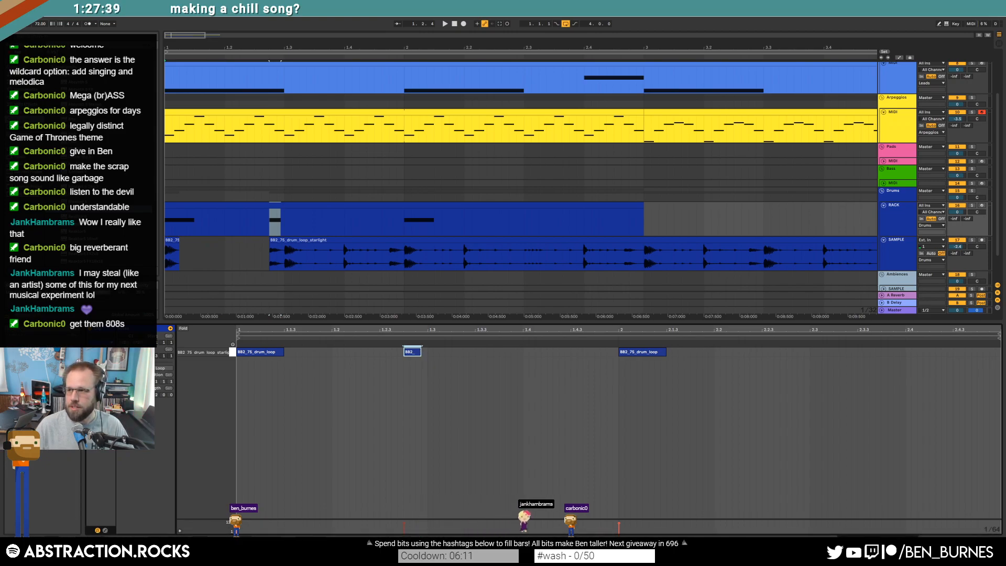
# Step: Switch to the web browser and search for "soundcloud hydrophilic"
pyautogui.moveTo(1005, 129); pyautogui.dragTo(601, 109)
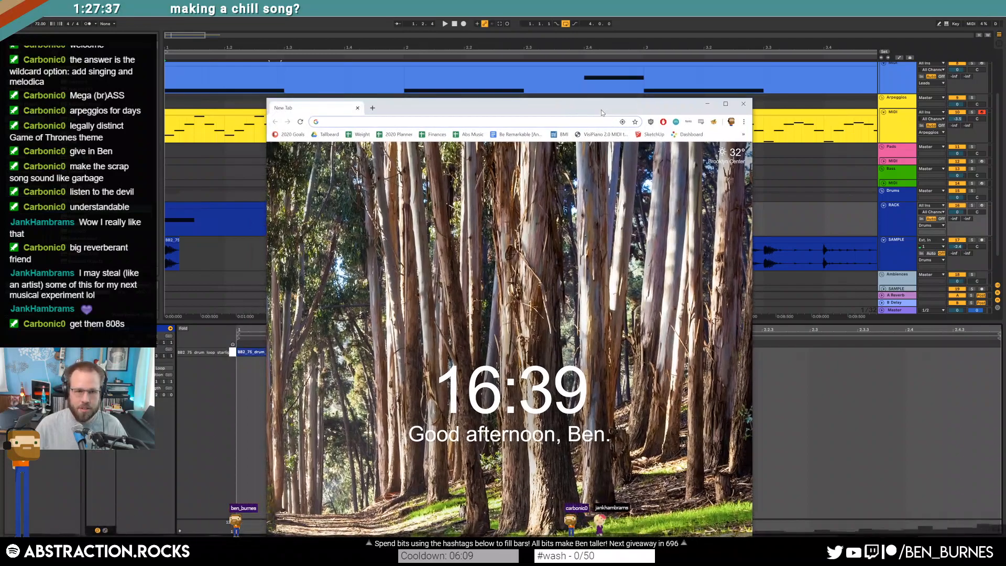
pyautogui.write('sou')
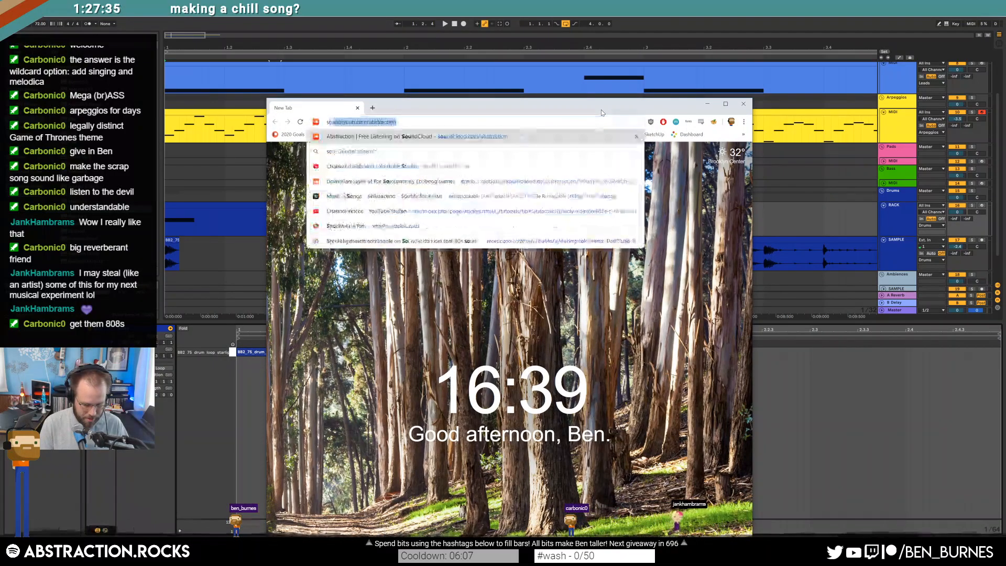
pyautogui.write('ndcloud hydrophilic')
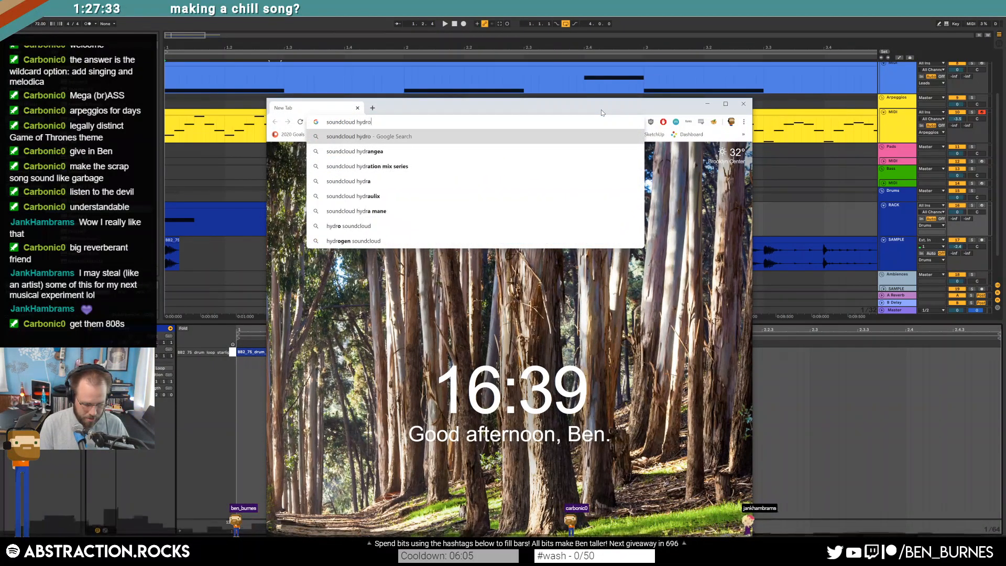
pyautogui.press('Return')
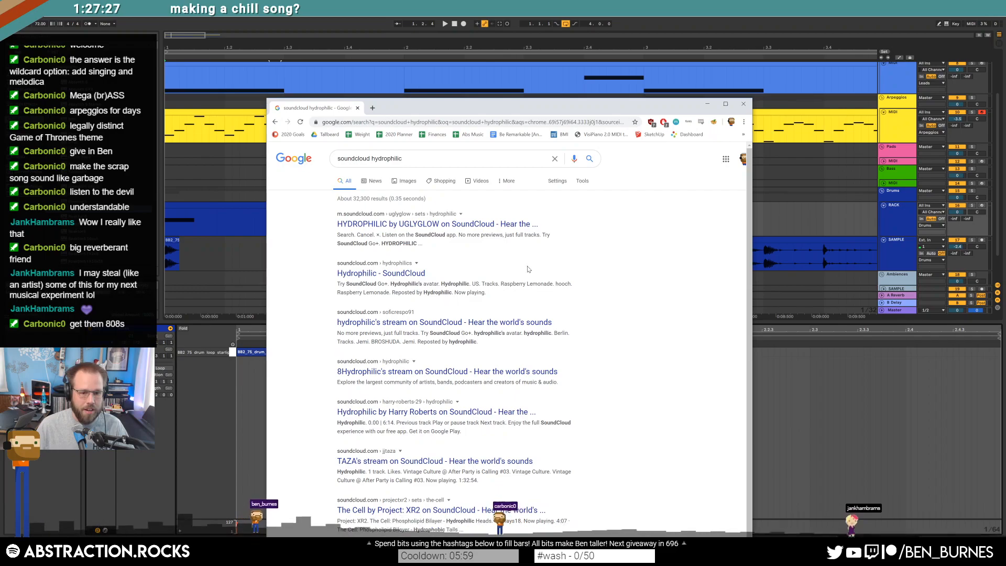
# Step: Refine the web search to "soundcloud hydrophilic vol 2"
pyautogui.moveTo(537, 99); pyautogui.dragTo(531, 40)
pyautogui.click(493, 93)
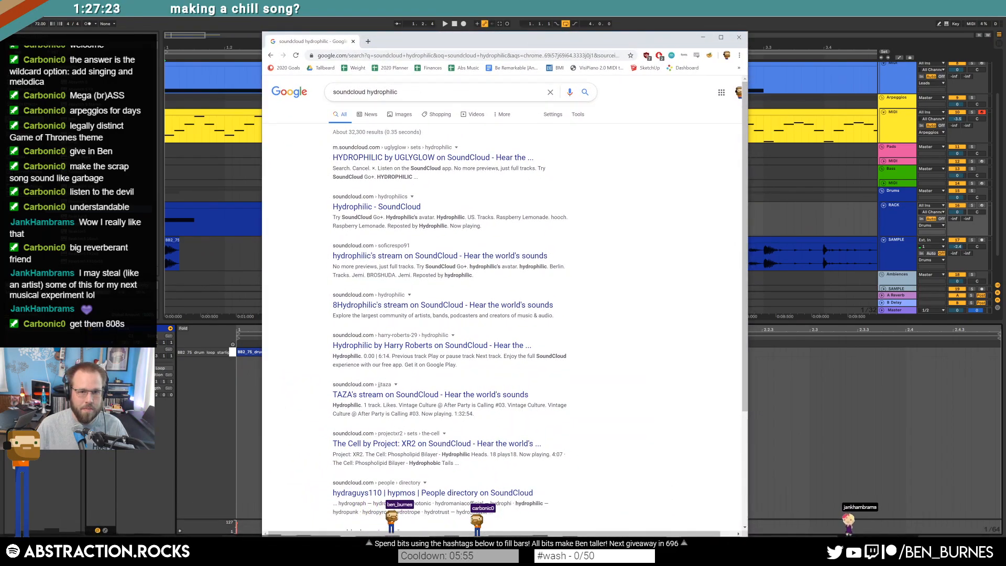
pyautogui.write('vol 2')
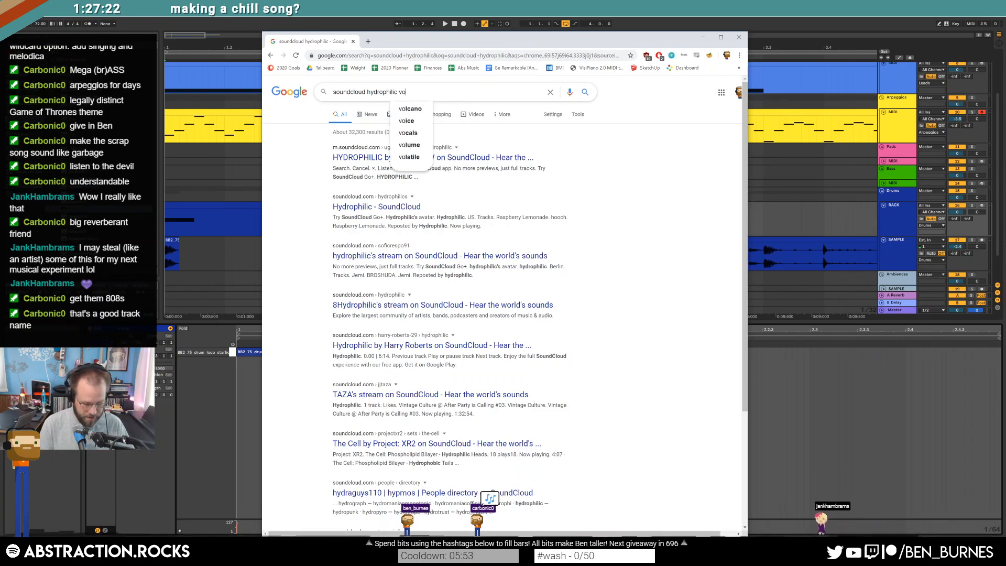
pyautogui.press('Return')
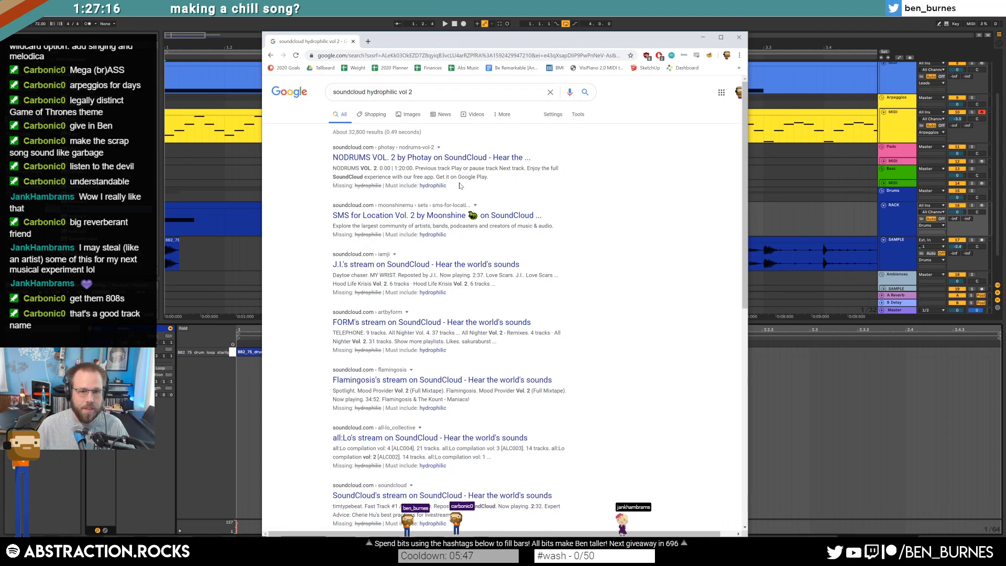
# Step: Close the browser search window and add a drum loop note on beat 1.3 in the RACK clip
pyautogui.click(353, 41)
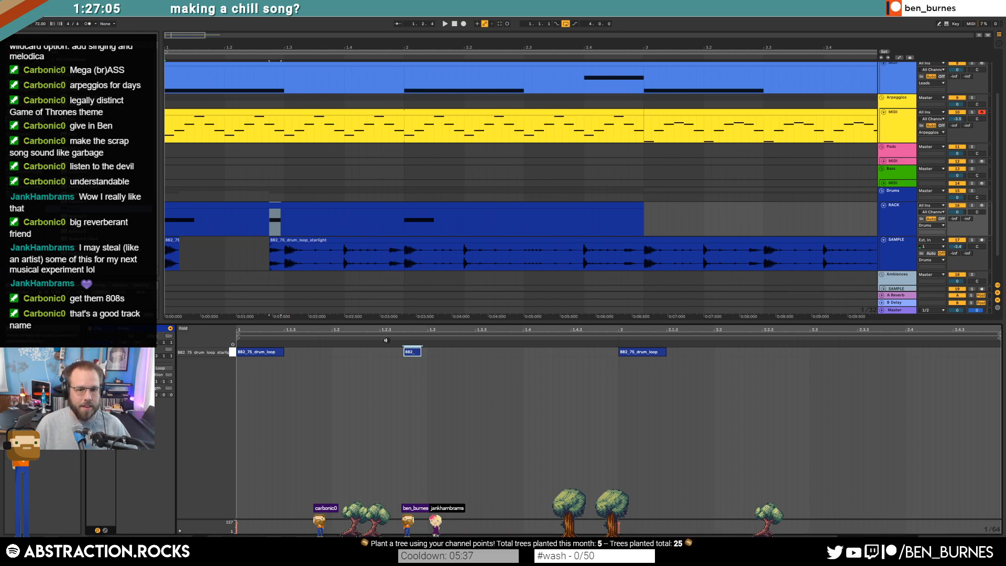
pyautogui.moveTo(427, 352)
pyautogui.mouseDown()
pyautogui.moveTo(478, 356)
pyautogui.moveTo(469, 359)
pyautogui.mouseUp()
pyautogui.click(412, 352)
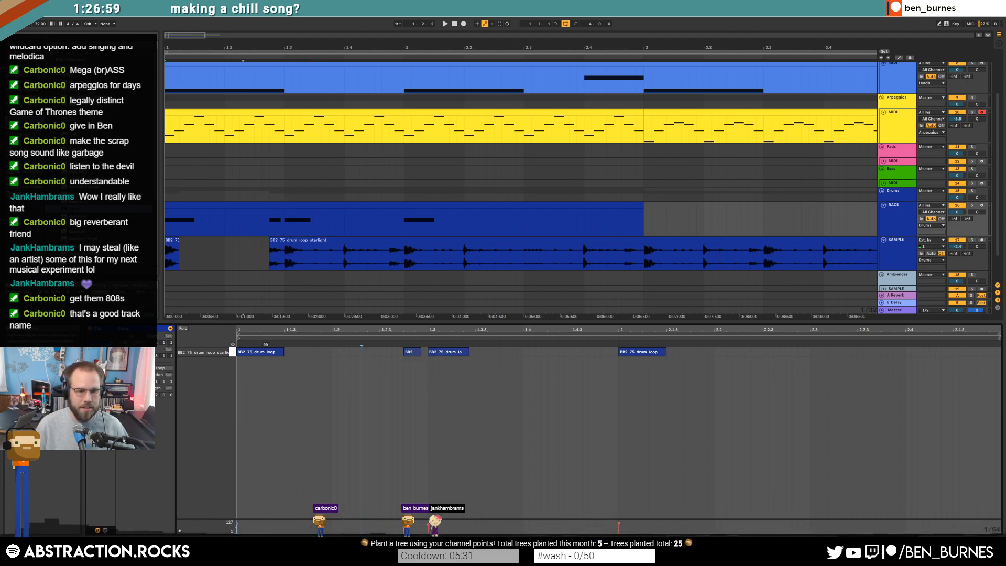
pyautogui.click(261, 351)
pyautogui.click(283, 374)
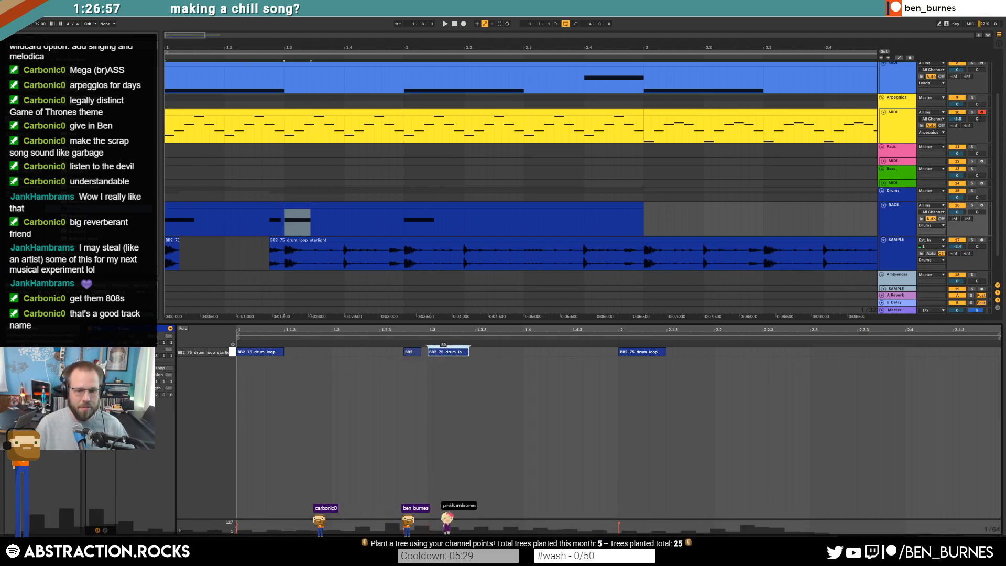
pyautogui.click(445, 377)
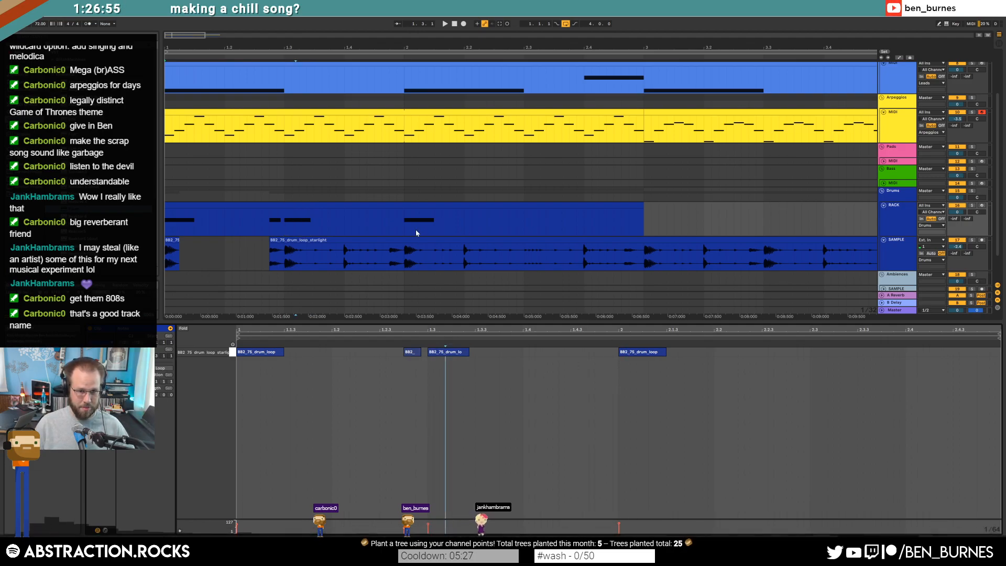
# Step: Copy the short drum loop note to just before bar 2 and to the very end of bar 2
pyautogui.click(410, 353)
pyautogui.click(604, 360)
pyautogui.hotkey('ctrl', 'v')
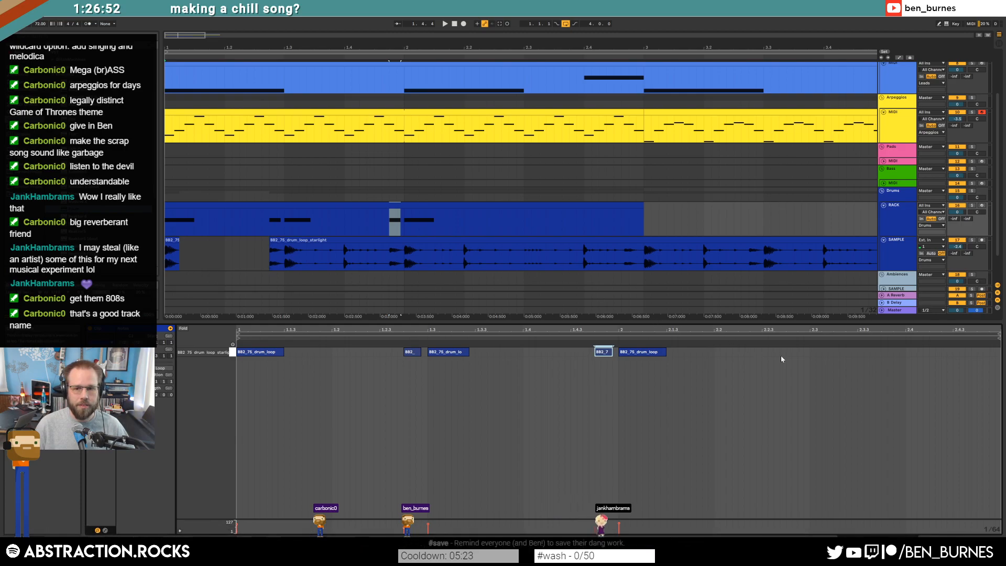
pyautogui.click(978, 355)
pyautogui.hotkey('ctrl', 'v')
pyautogui.click(907, 404)
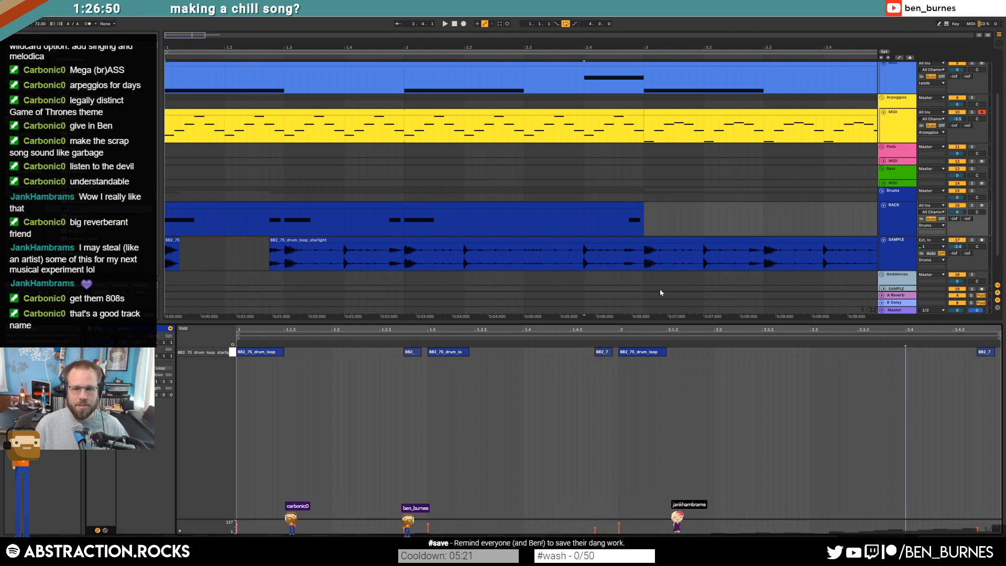
# Step: Delete the drum loop audio from bars 1 and 2 of the drums SAMPLE track
pyautogui.moveTo(642, 263); pyautogui.dragTo(165, 268)
pyautogui.press('Delete')
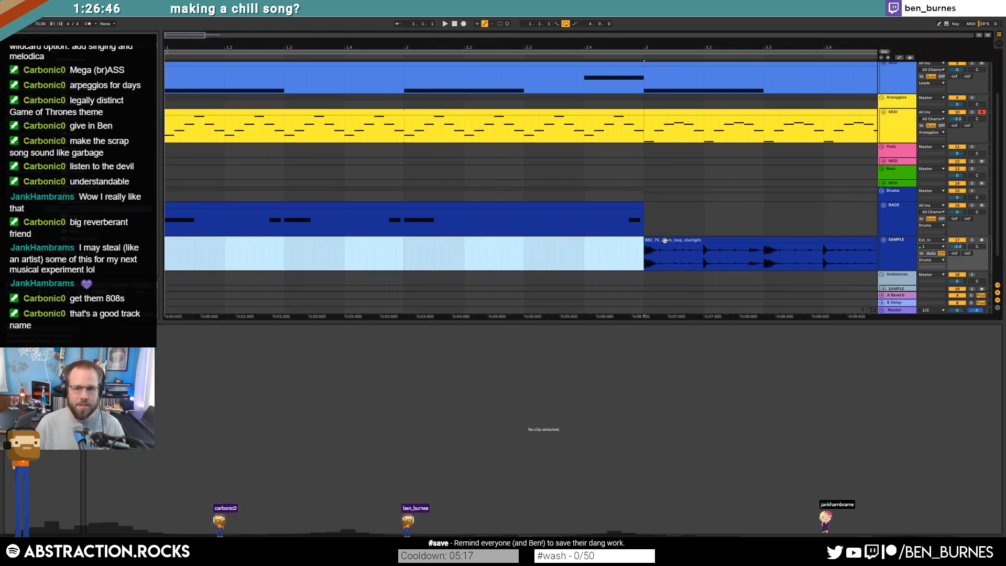
# Step: Extend the RACK pattern across bars 3 and 4 as one four-bar clip, and delete the drum loop audio remaining on the SAMPLE track
pyautogui.doubleClick(206, 35)
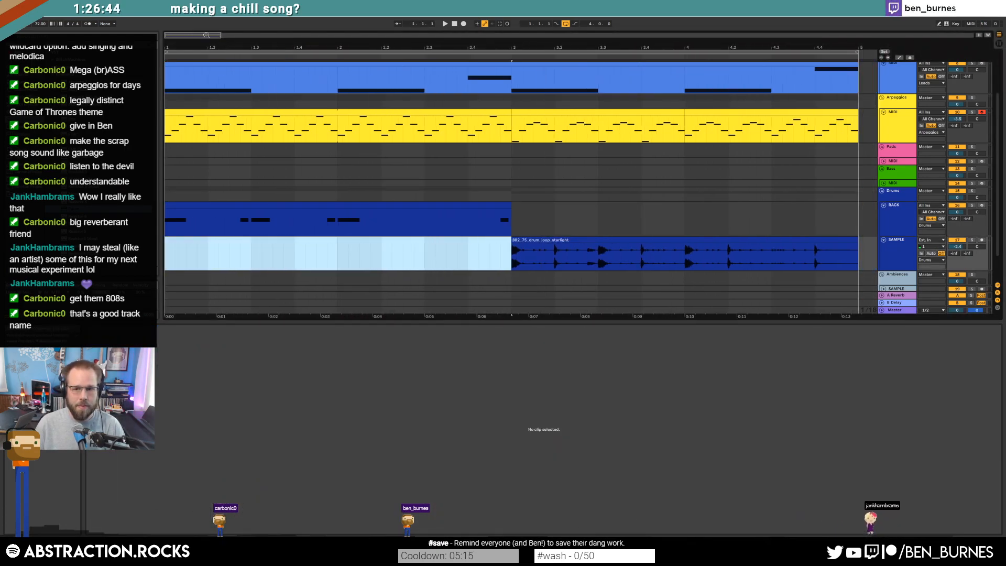
pyautogui.click(506, 203)
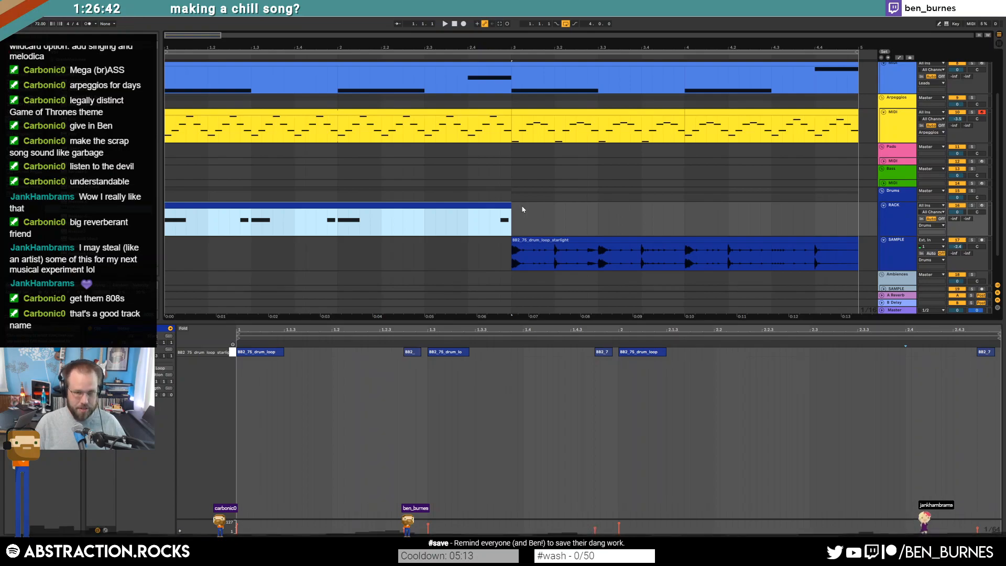
pyautogui.hotkey('ctrl', 'd')
pyautogui.keyDown('shift'); pyautogui.click(466, 211); pyautogui.keyUp('shift')
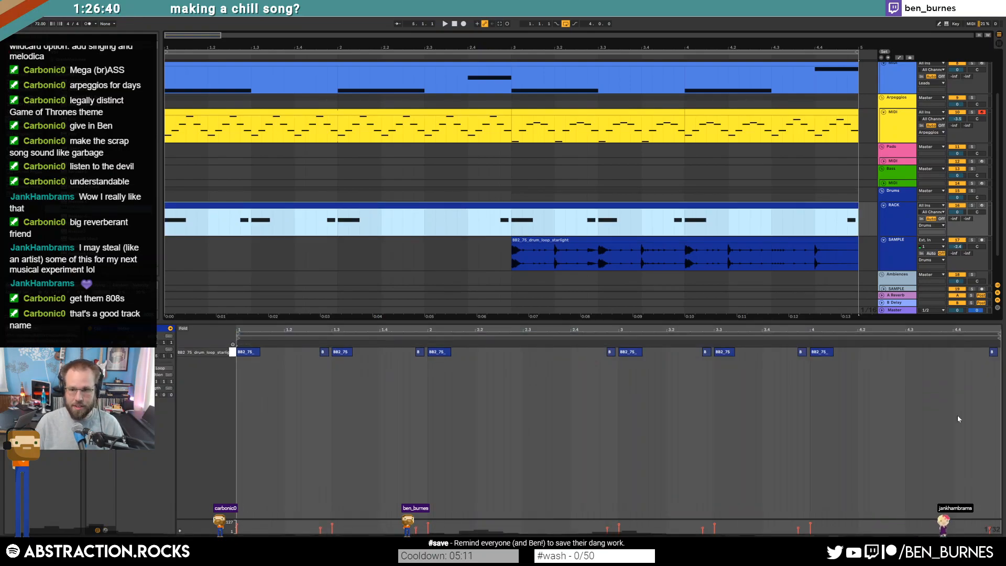
pyautogui.click(613, 240)
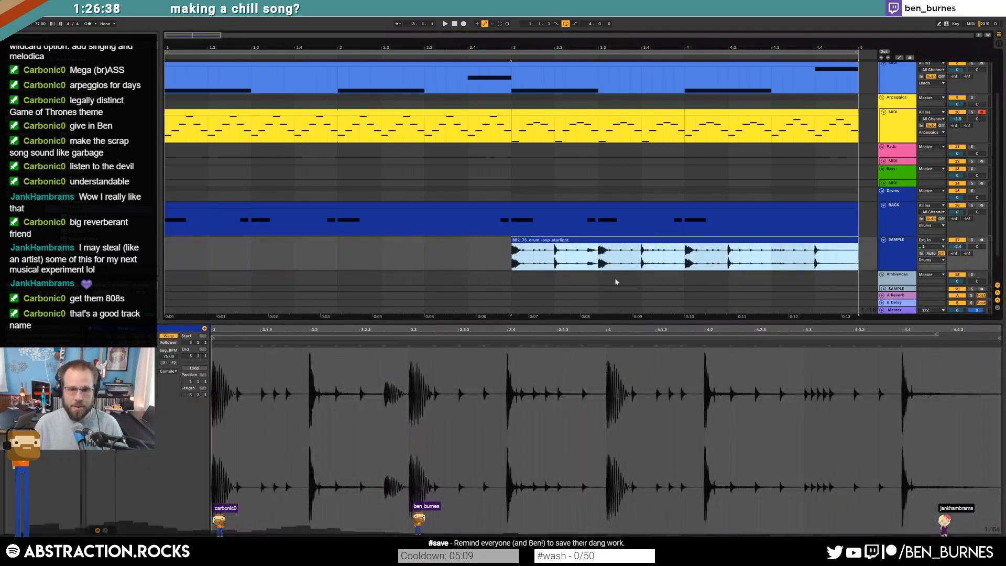
pyautogui.press('Delete')
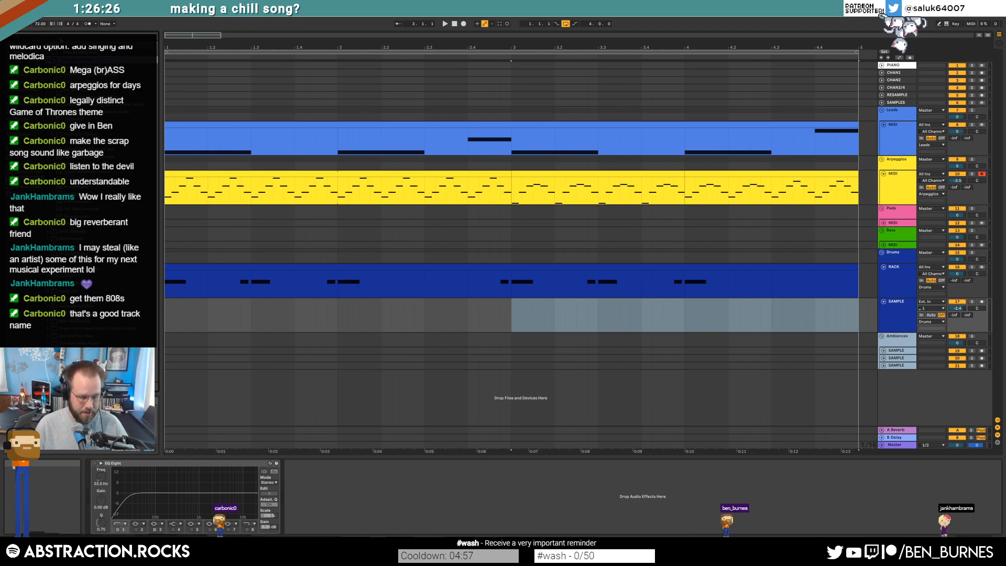
# Step: Open the RACK clip's notes and add an Airplane Mode snap note on beat 1.2
pyautogui.click(278, 293)
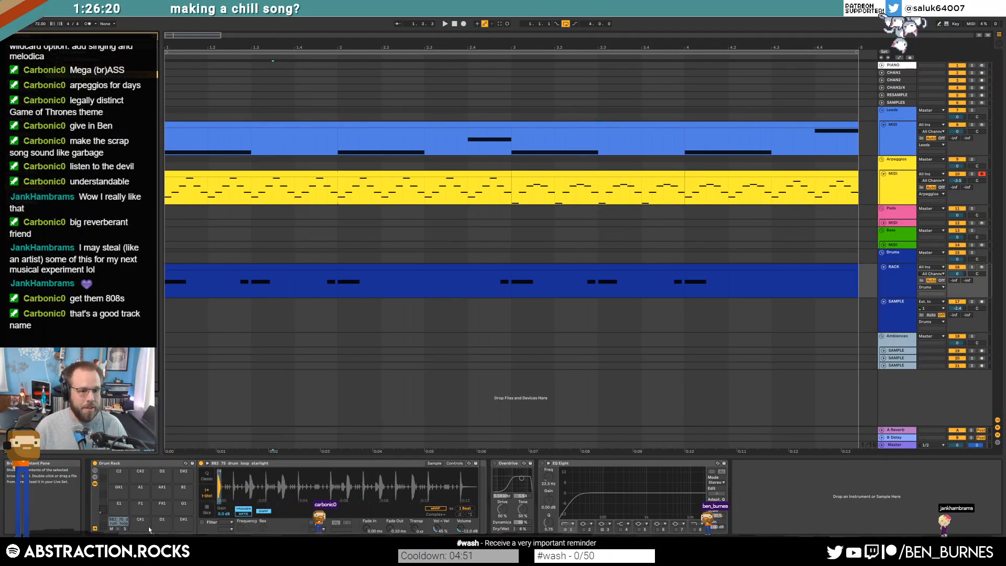
pyautogui.doubleClick(283, 268)
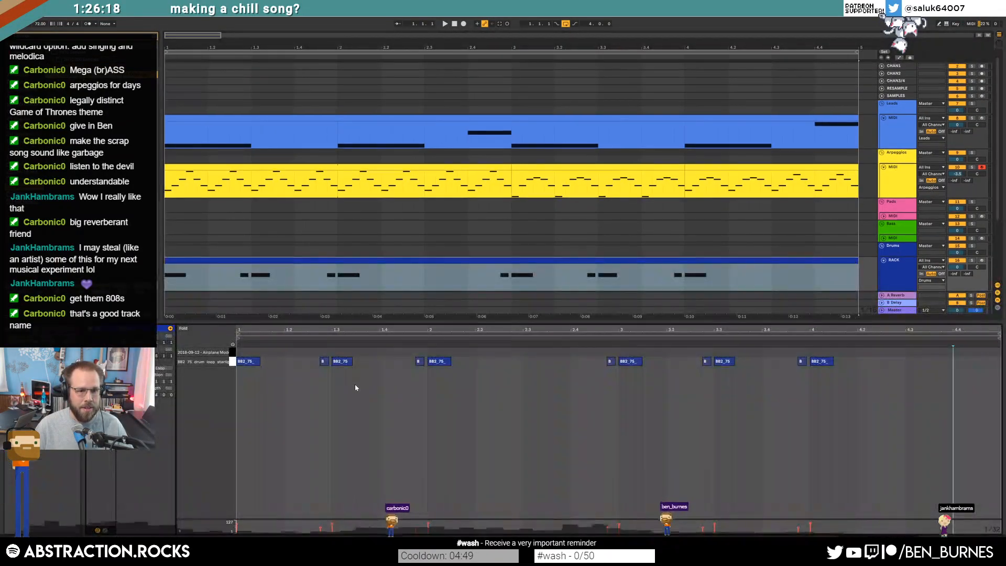
pyautogui.doubleClick(291, 352)
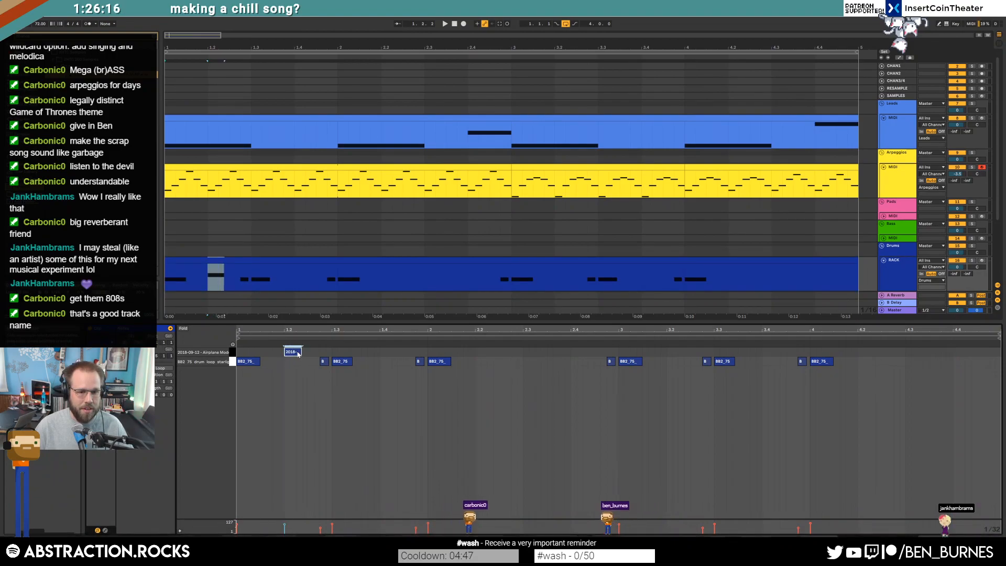
pyautogui.moveTo(334, 350); pyautogui.dragTo(242, 350)
pyautogui.hotkey('ctrl', 'd')
pyautogui.hotkey('ctrl', 'd')
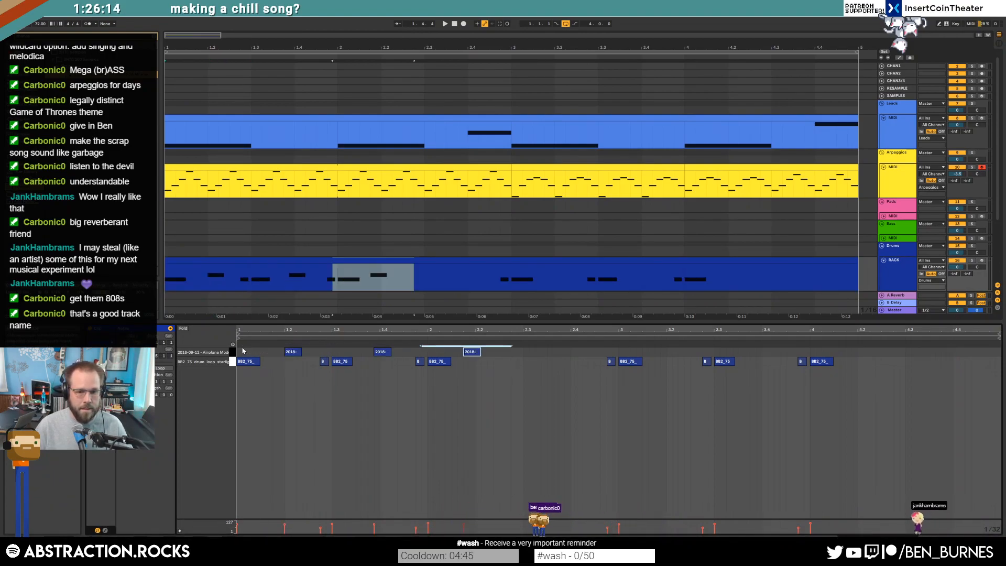
pyautogui.hotkey('ctrl', 'd')
pyautogui.hotkey('ctrl', 'd')
pyautogui.hotkey('ctrl', 'd')
pyautogui.hotkey('ctrl', 'd')
pyautogui.hotkey('ctrl', 'd')
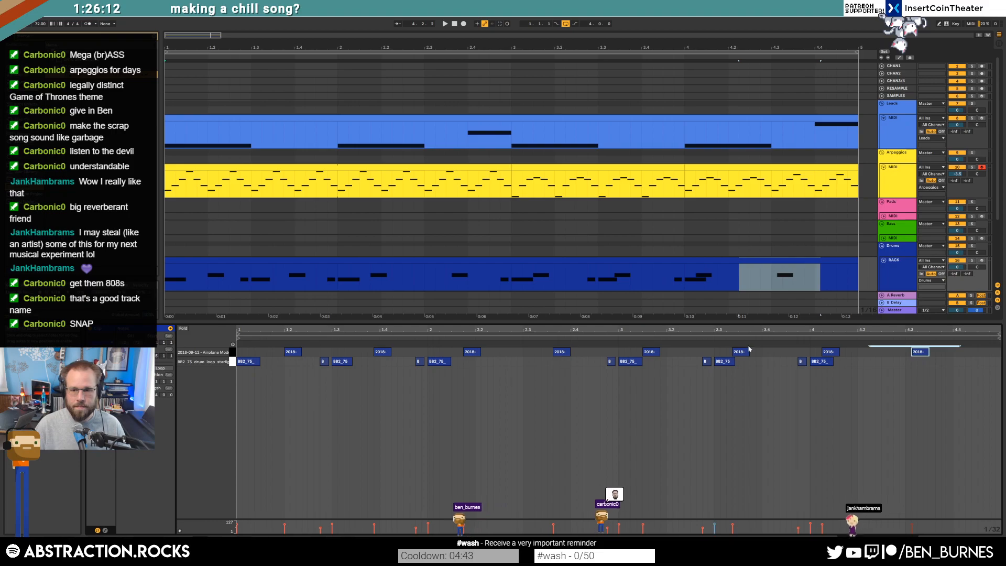
pyautogui.hotkey('ctrl', 'z')
pyautogui.hotkey('ctrl', 'z')
pyautogui.hotkey('ctrl', 'z')
pyautogui.hotkey('ctrl', 'z')
pyautogui.hotkey('ctrl', 'z')
pyautogui.hotkey('ctrl', 'z')
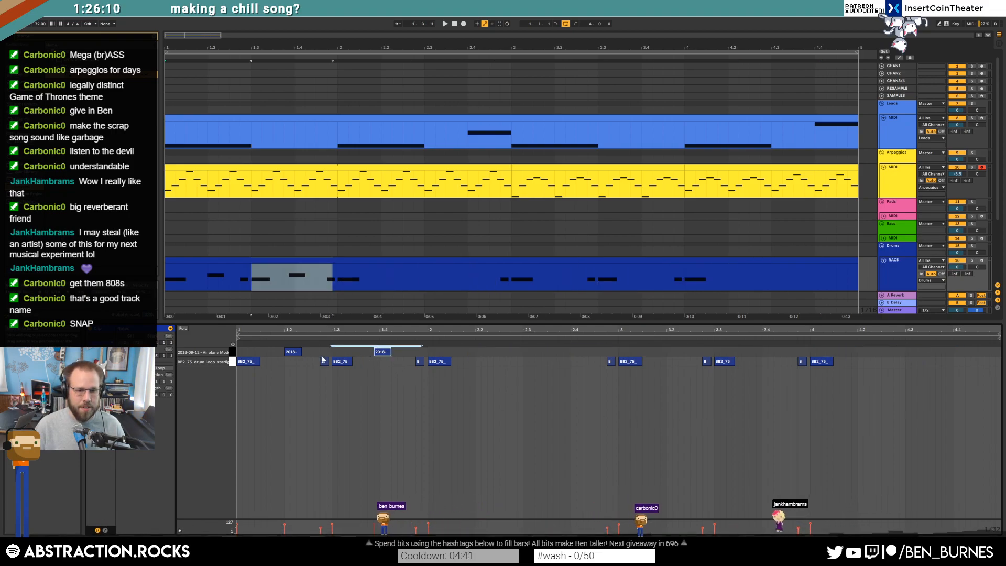
# Step: Duplicate the first half bar of the snap lane until beat 4.2 has a snap, and remove the stray snap just before beat 1.4
pyautogui.moveTo(333, 350); pyautogui.dragTo(237, 349)
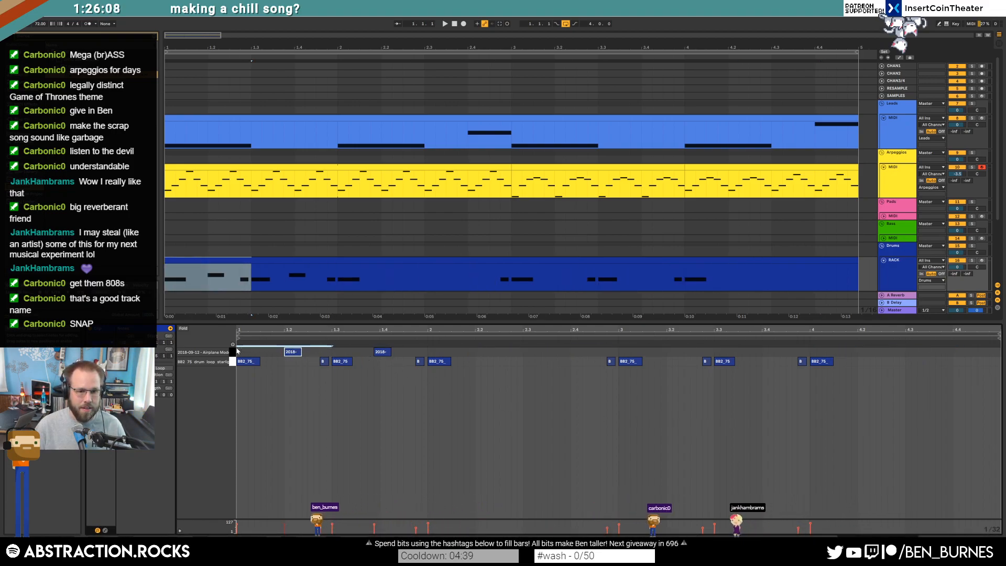
pyautogui.hotkey('ctrl', 'd')
pyautogui.hotkey('ctrl', 'd')
pyautogui.hotkey('ctrl', 'd')
pyautogui.hotkey('ctrl', 'd')
pyautogui.hotkey('ctrl', 'd')
pyautogui.hotkey('ctrl', 'd')
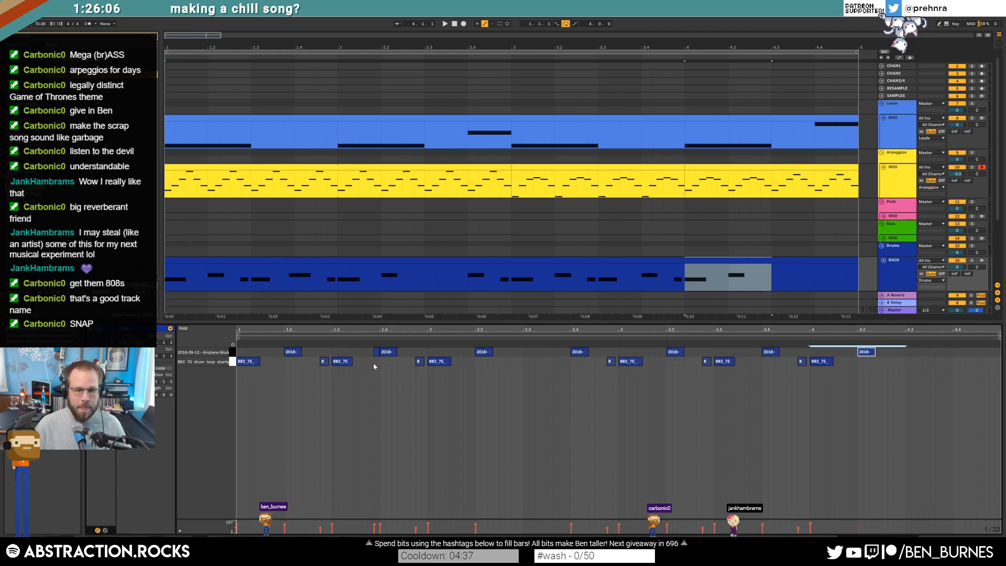
pyautogui.click(377, 353)
# Step: During playback, delete the short drum loop notes just before bar 2 and beat 3.3, and add a drum loop note on beat 2.3
pyautogui.hotkey('shift', 'Tab')
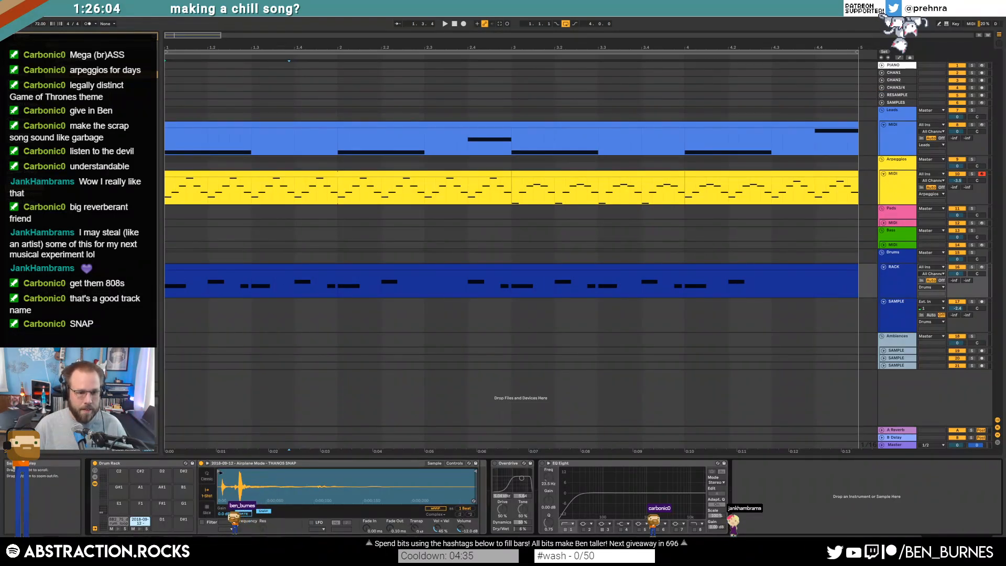
pyautogui.press('space')
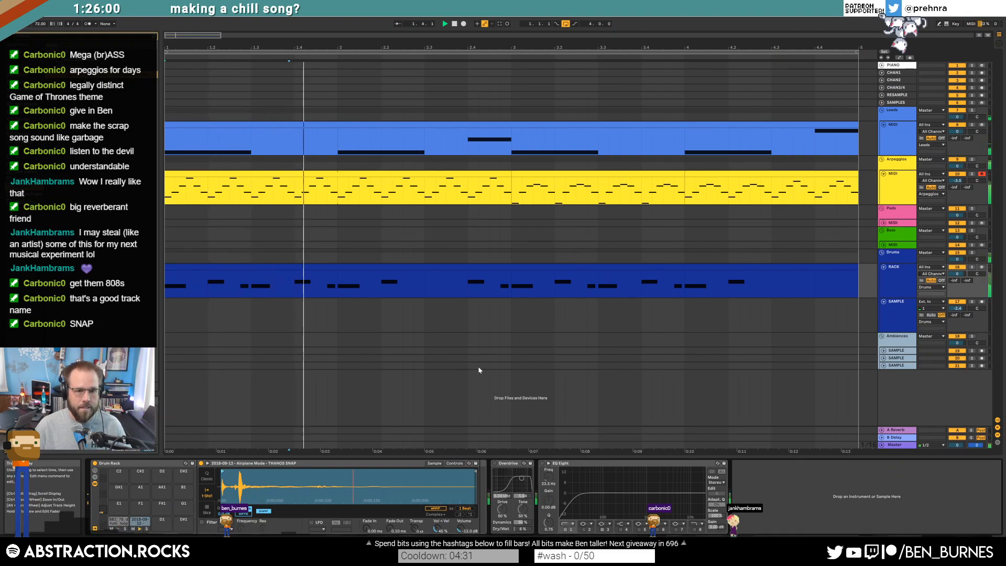
pyautogui.doubleClick(371, 269)
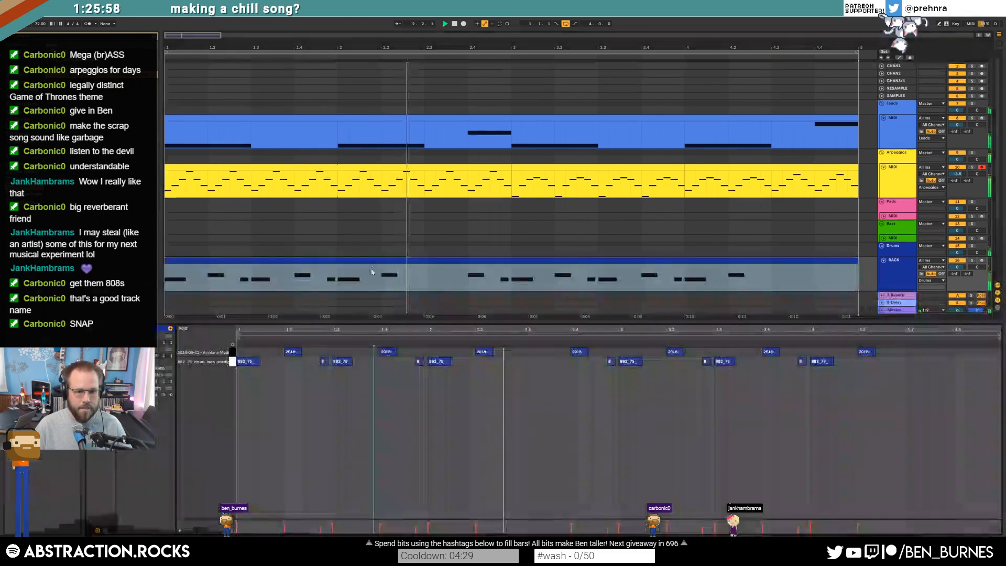
pyautogui.doubleClick(420, 362)
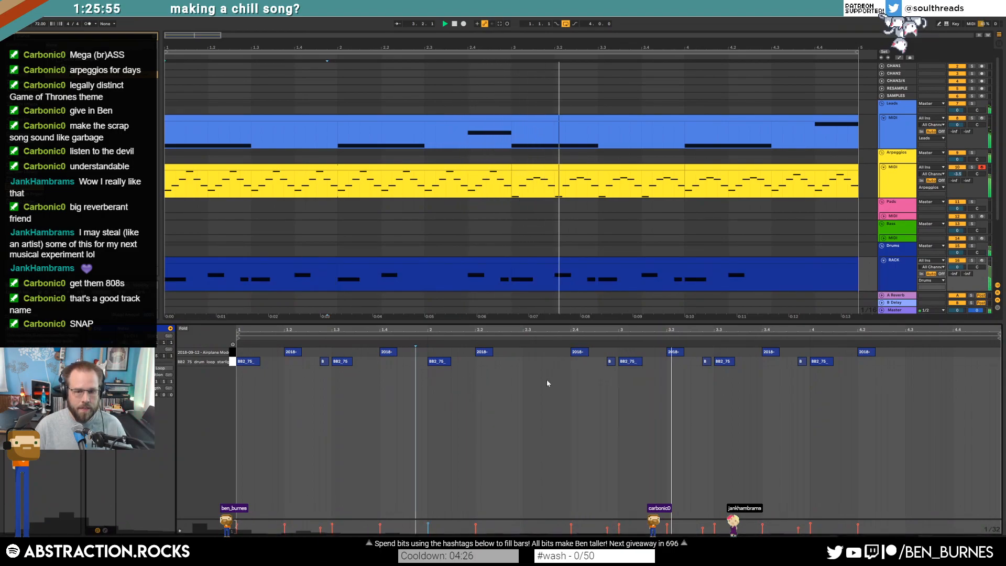
pyautogui.doubleClick(525, 361)
pyautogui.moveTo(543, 361); pyautogui.dragTo(549, 361)
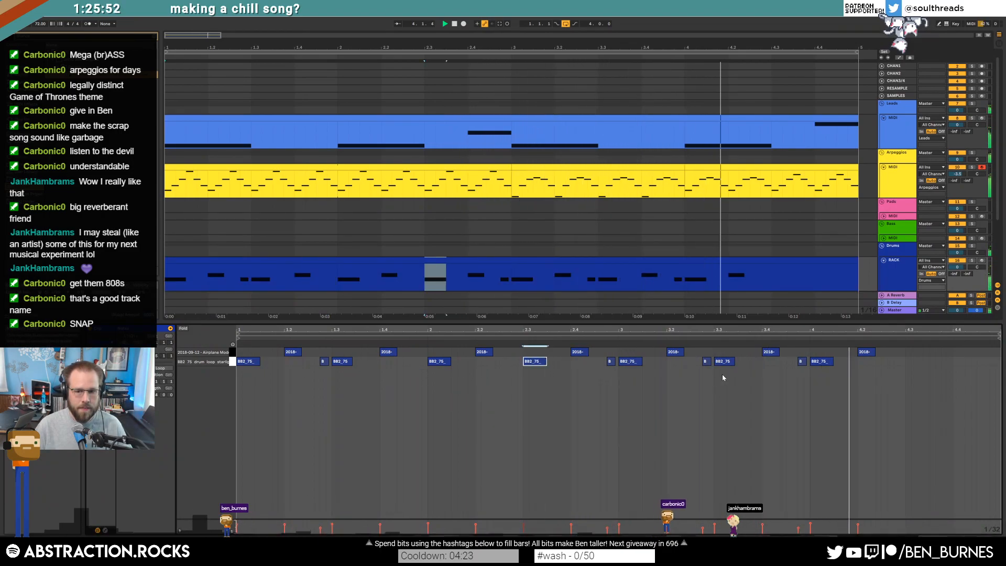
pyautogui.doubleClick(706, 361)
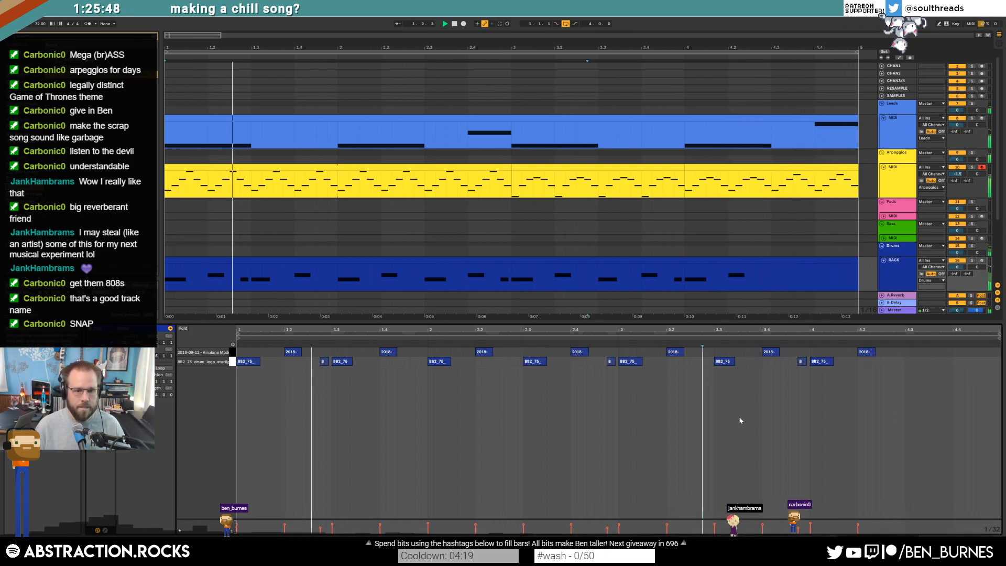
# Step: Show the Drum Rack's chain list and paste the arpeggio track's Raum reverb into it as a return chain
pyautogui.hotkey('shift', 'Tab')
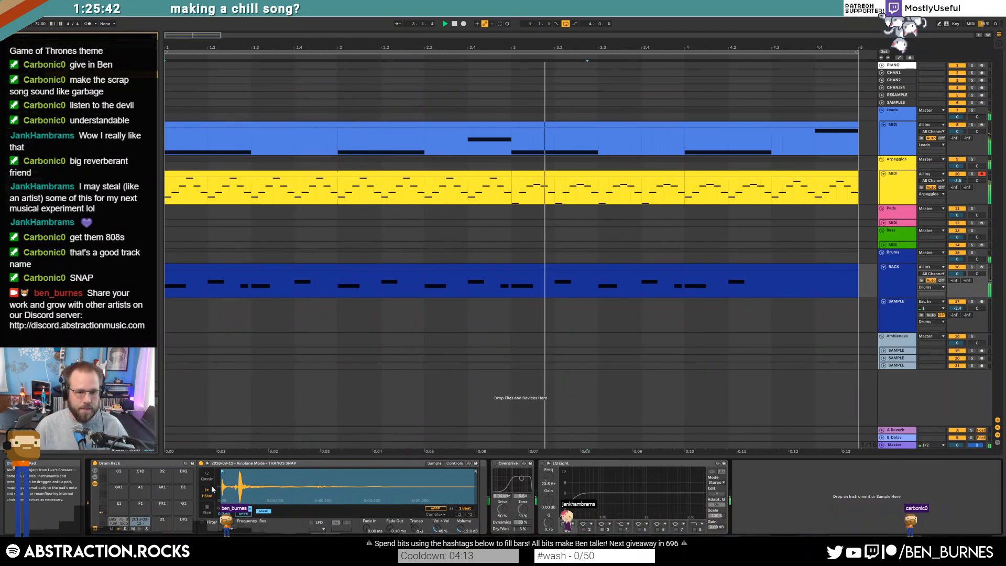
pyautogui.click(95, 478)
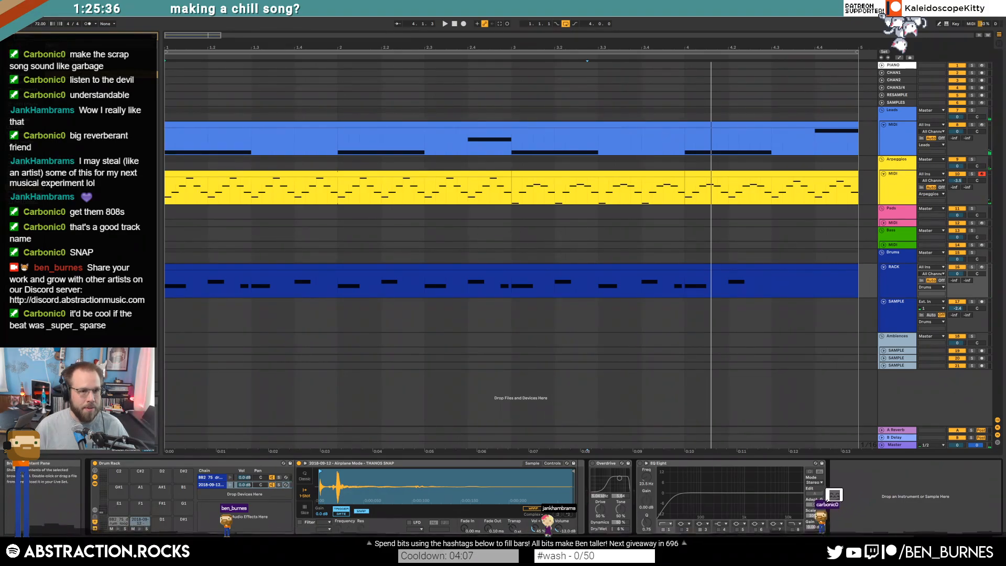
pyautogui.click(396, 172)
pyautogui.click(512, 280)
pyautogui.click(276, 519)
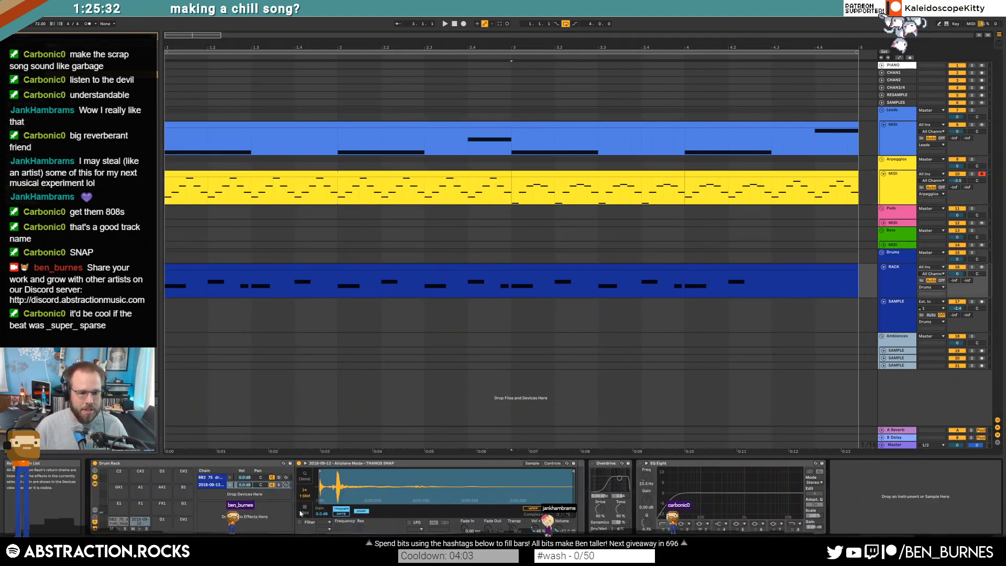
pyautogui.hotkey('ctrl', 'v')
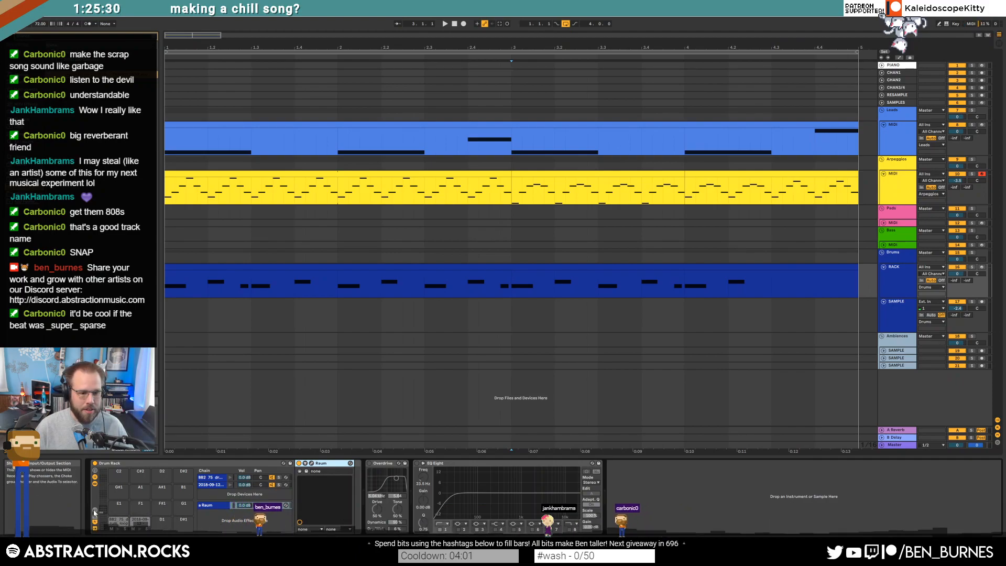
# Step: Show the Drum Rack's send column and display the automation lane for the snap chain's Raum send
pyautogui.click(95, 510)
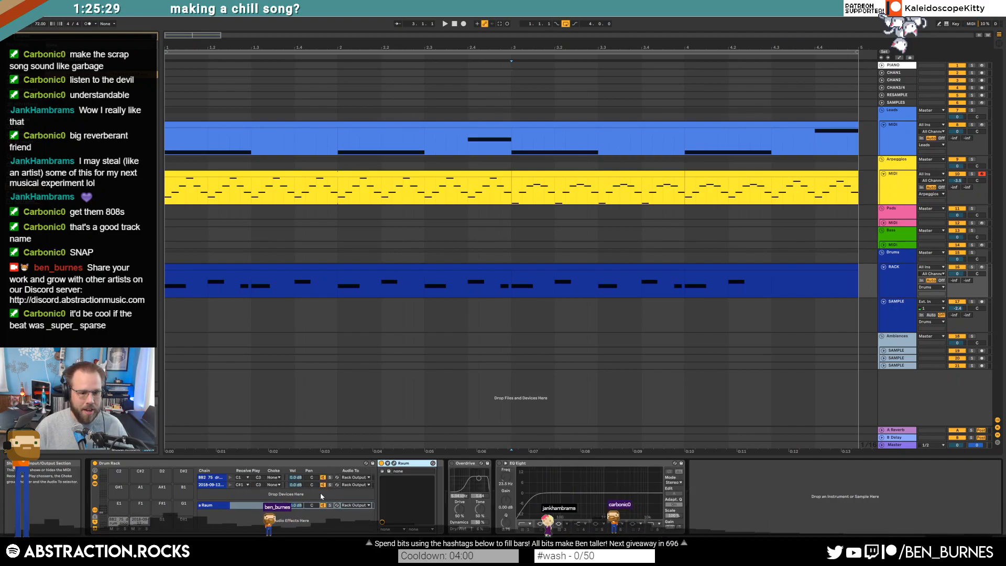
pyautogui.click(94, 510)
pyautogui.click(95, 517)
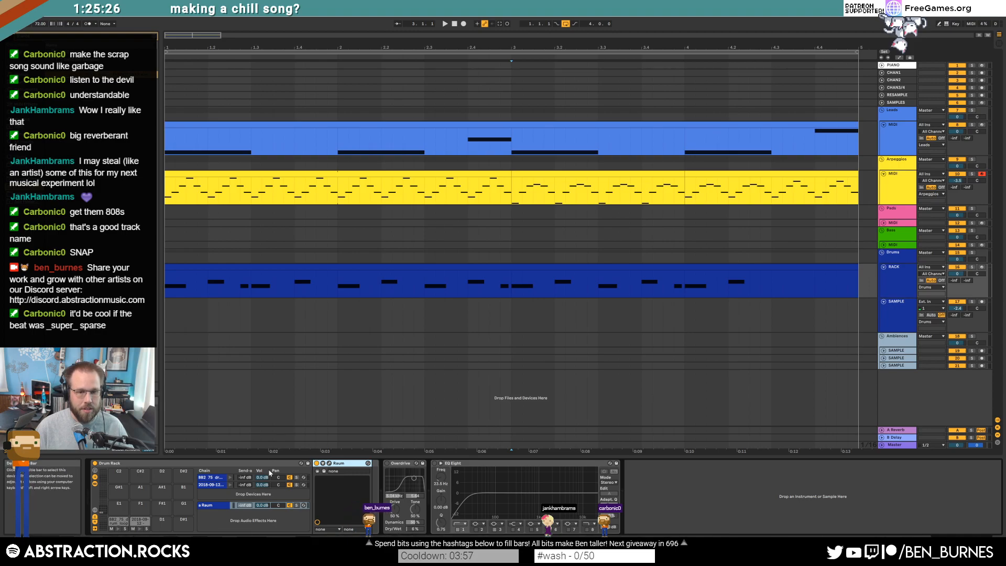
pyautogui.click(247, 486)
pyautogui.press('a')
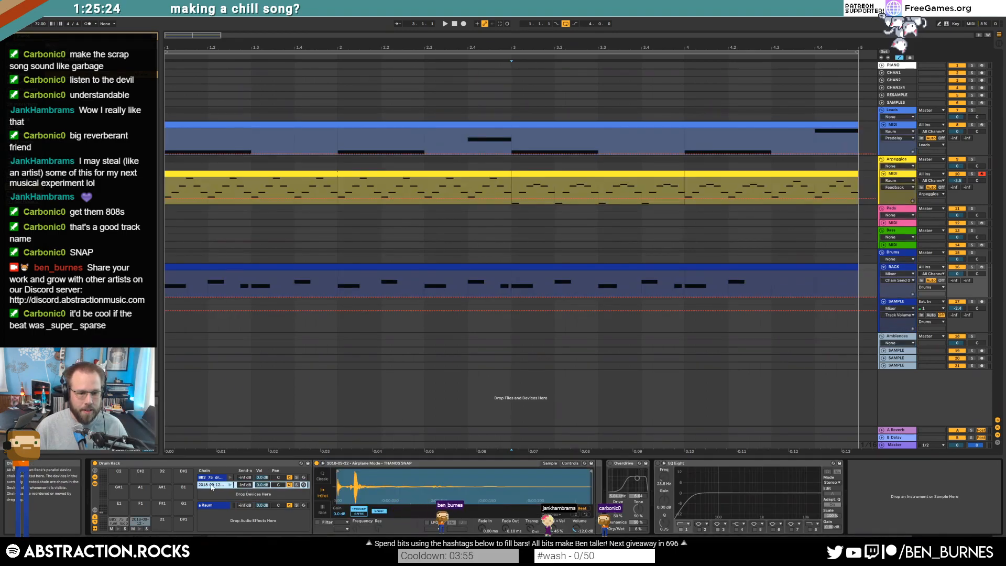
# Step: Audition the snap chain with its Raum send raised, and reset the send to its default
pyautogui.click(230, 486)
pyautogui.moveTo(245, 485); pyautogui.dragTo(245, 430)
pyautogui.click(231, 486)
pyautogui.doubleClick(245, 485)
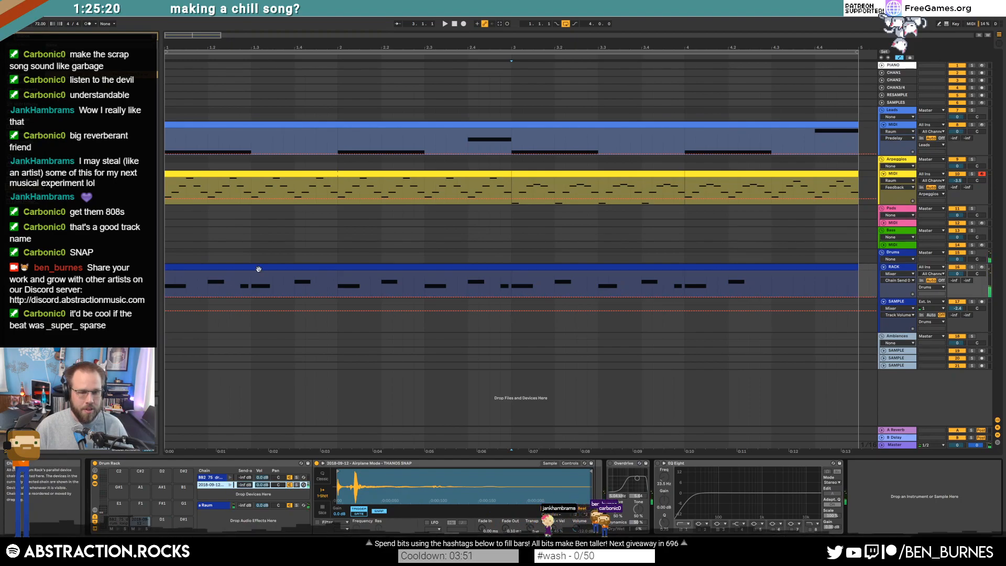
# Step: Automate the snap chain's Raum send up to 0.0 dB over the snap on beat 2.4, and play from just before bar 2
pyautogui.moveTo(467, 289)
pyautogui.mouseDown()
pyautogui.moveTo(501, 291)
pyautogui.moveTo(490, 294)
pyautogui.moveTo(479, 266)
pyautogui.mouseUp()
pyautogui.click(327, 285)
pyautogui.press('space')
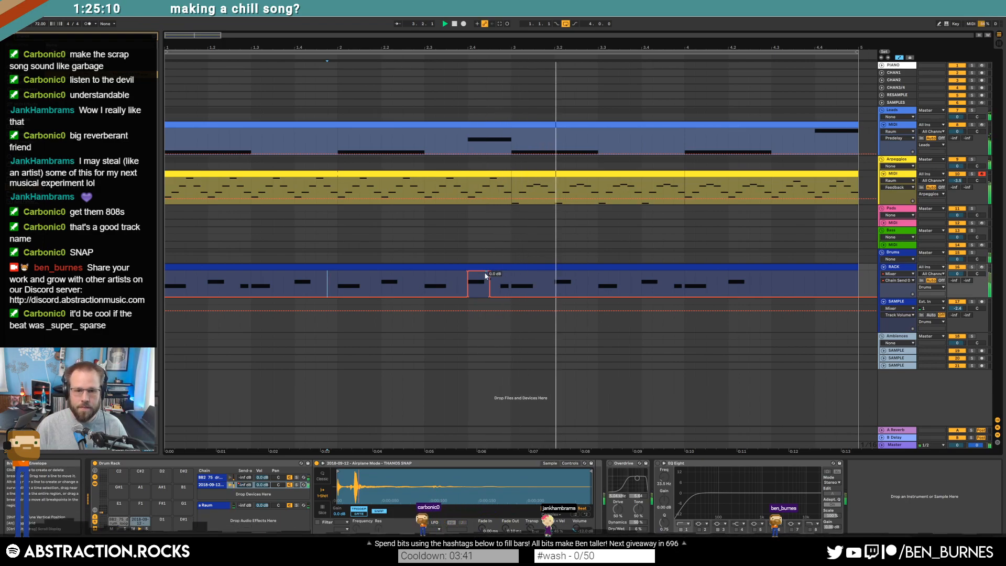
# Step: Lower the Raum send automation slightly over the snap on beat 2.4, stop playback and hide the automation
pyautogui.moveTo(480, 271); pyautogui.dragTo(480, 278)
pyautogui.click(508, 286)
pyautogui.press('space')
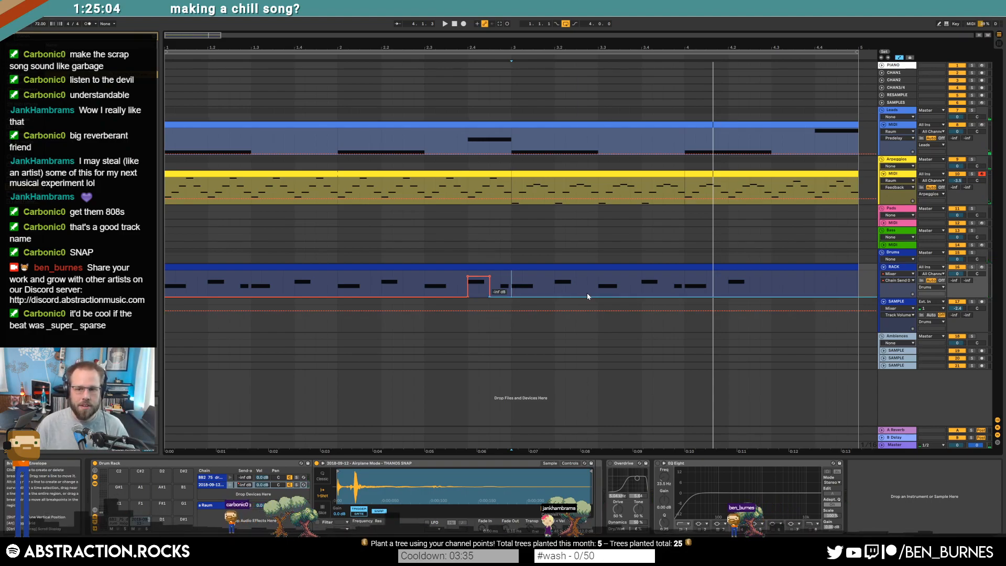
pyautogui.press('a')
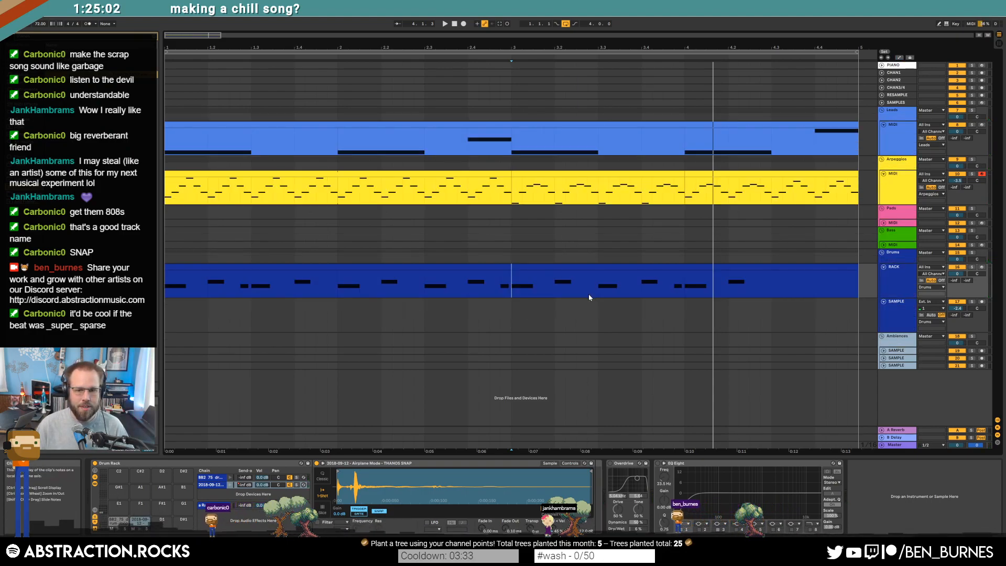
pyautogui.hotkey('shift', 'Tab')
pyautogui.hotkey('shift', 'Tab')
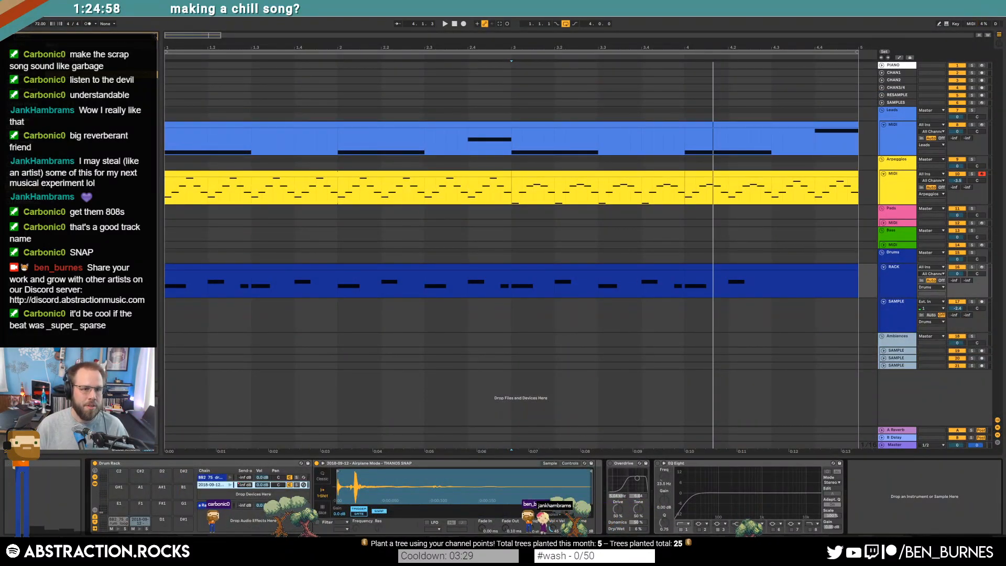
pyautogui.click(156, 37)
pyautogui.moveTo(171, 35); pyautogui.dragTo(172, 27)
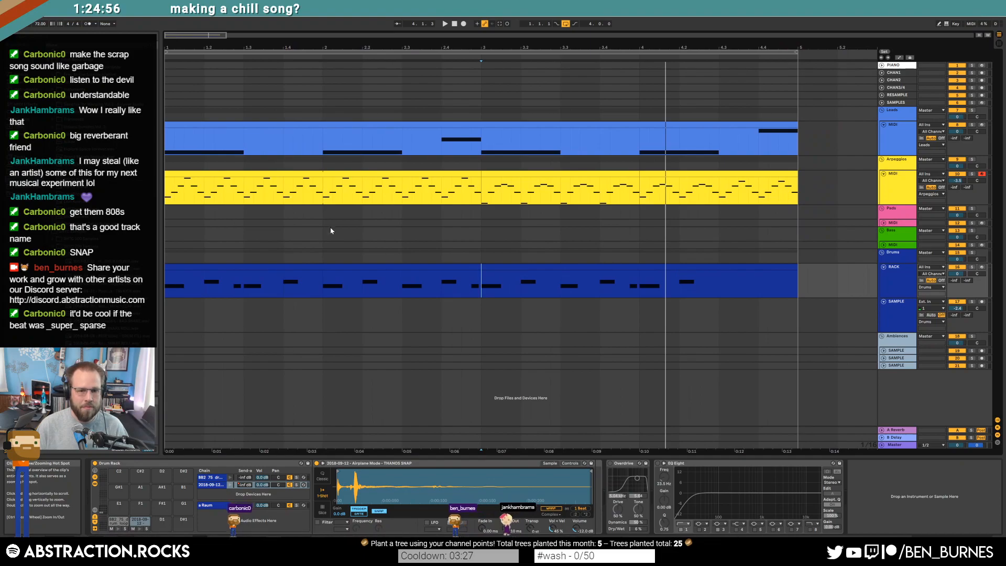
pyautogui.click(510, 268)
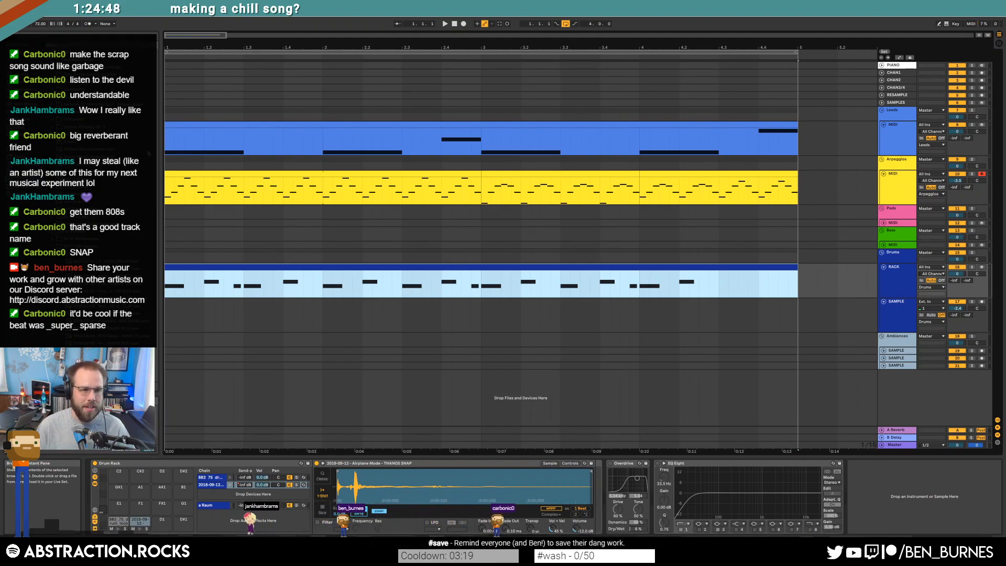
pyautogui.click(302, 274)
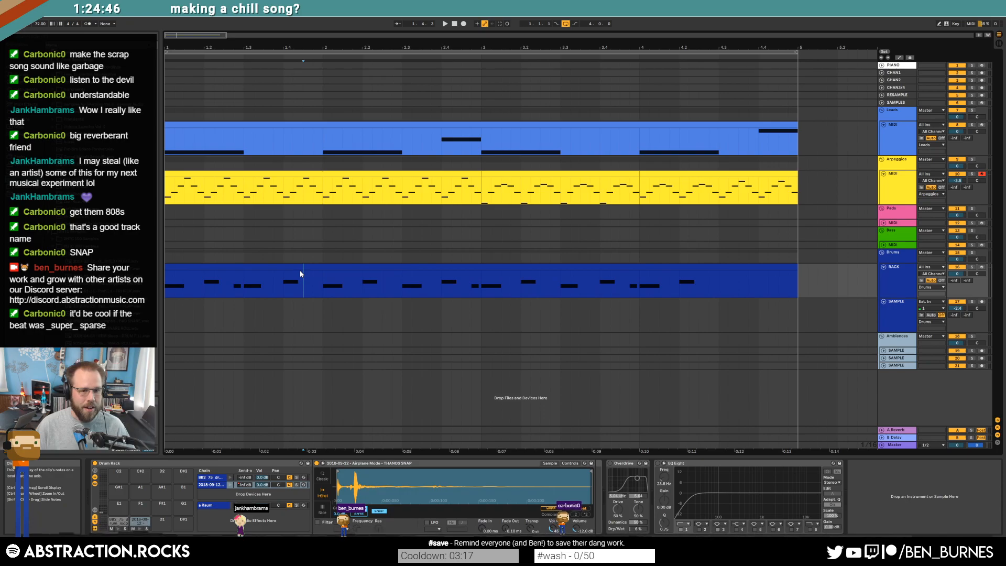
# Step: Load the TR-808Hat sample from the browser onto the Drum Rack's empty E1 pad
pyautogui.click(301, 268)
pyautogui.click(146, 260)
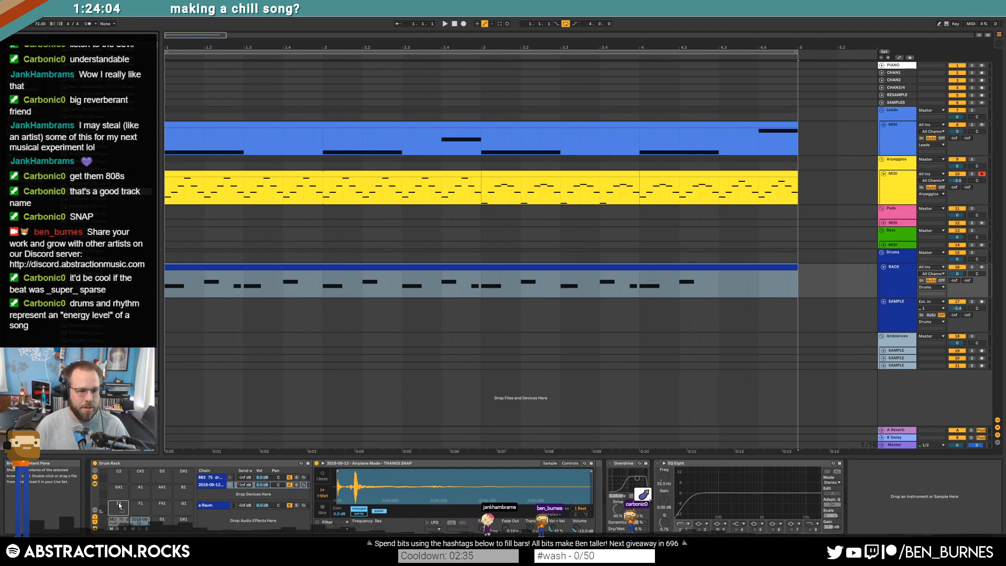
pyautogui.moveTo(118, 507); pyautogui.dragTo(117, 506)
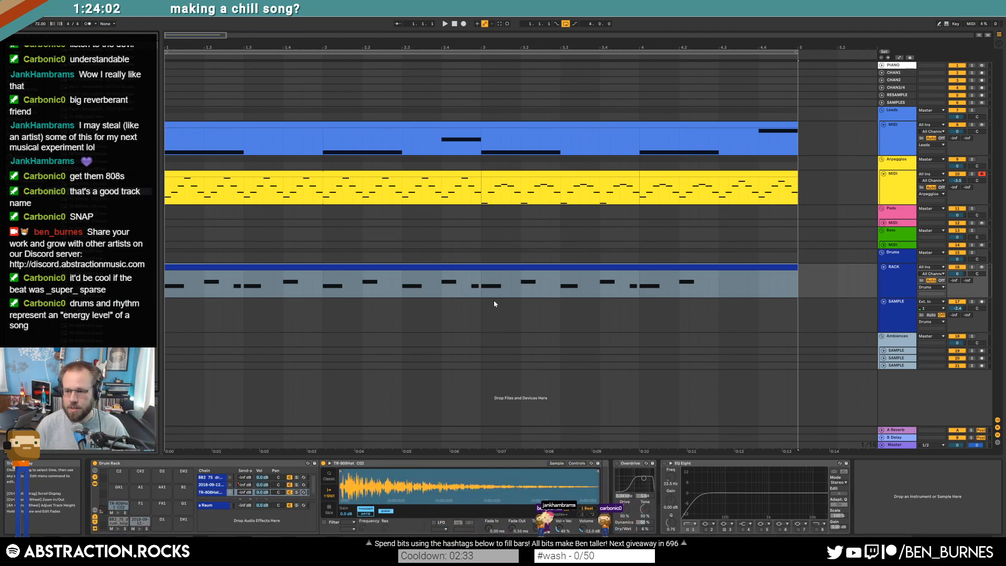
# Step: Add a TR-808Hat note at the start of the drum clip and duplicate it repeatedly, six to a bar, into bar 4
pyautogui.doubleClick(353, 268)
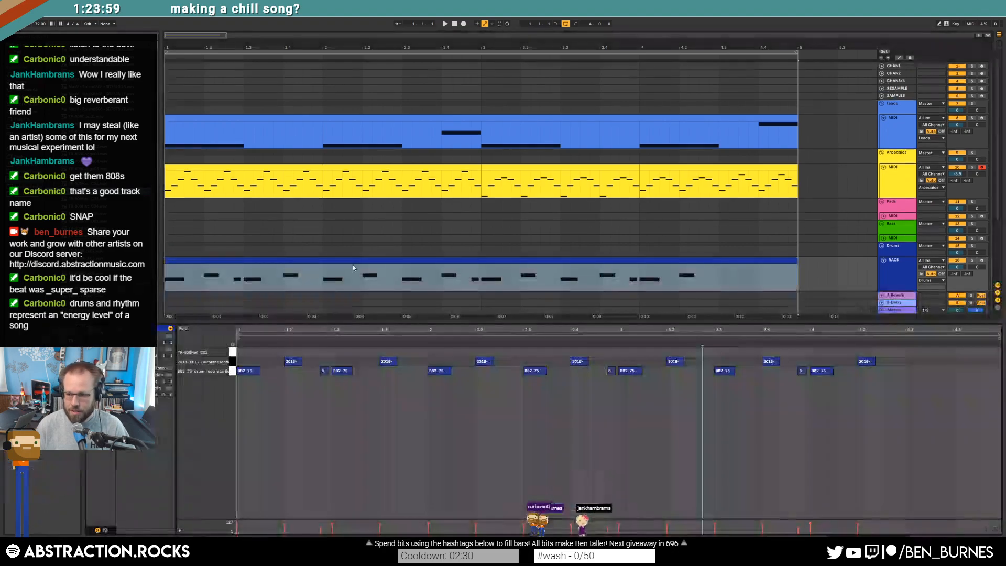
pyautogui.doubleClick(241, 353)
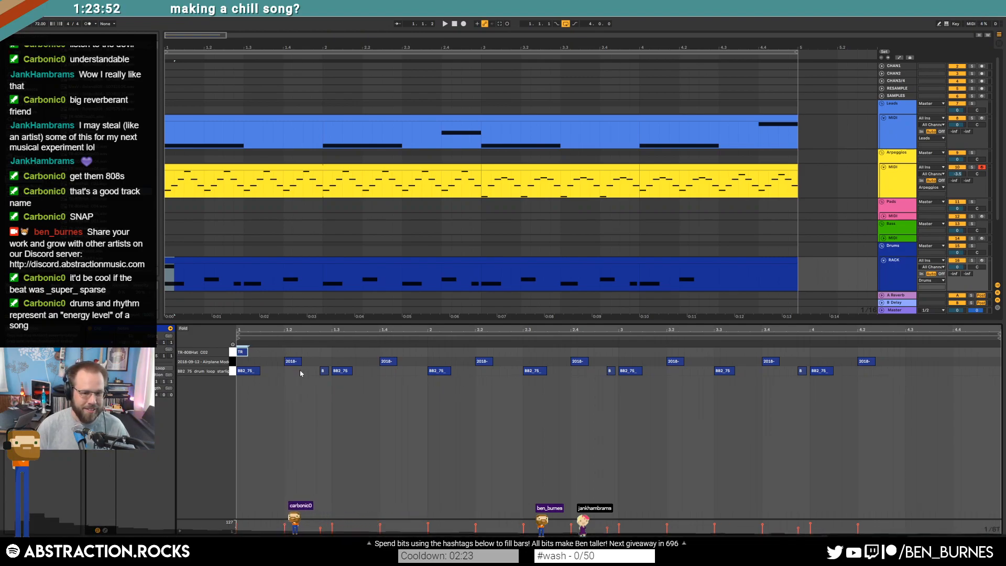
pyautogui.click(245, 353)
pyautogui.hotkey('ctrl', 'd')
pyautogui.hotkey('ctrl', 'd')
pyautogui.hotkey('ctrl', 'd')
pyautogui.hotkey('ctrl', 'd')
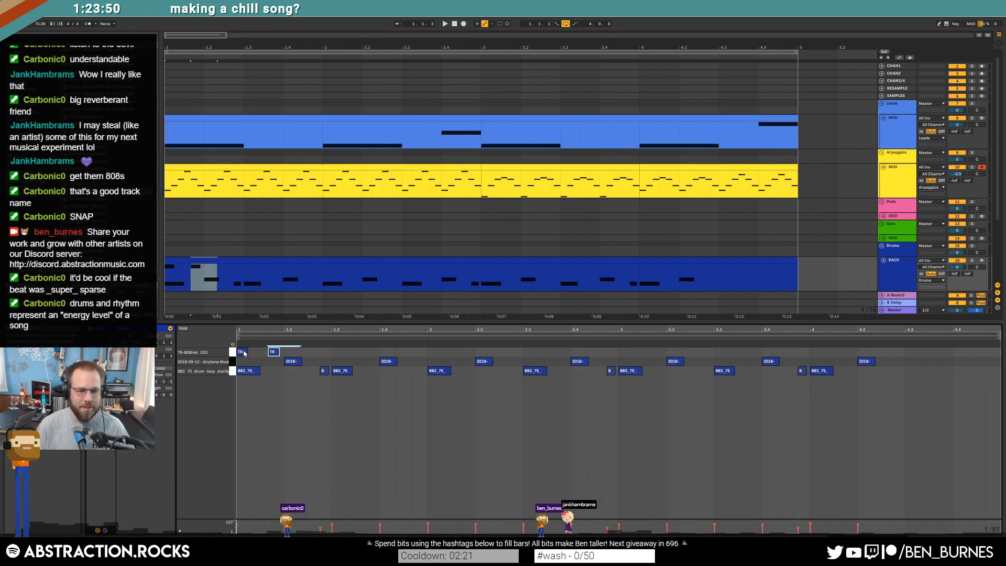
pyautogui.hotkey('ctrl', 'd')
pyautogui.hotkey('ctrl', 'd')
pyautogui.hotkey('ctrl', 'd')
pyautogui.hotkey('ctrl', 'd')
pyautogui.hotkey('ctrl', 'd')
pyautogui.hotkey('ctrl', 'd')
pyautogui.hotkey('ctrl', 'd')
pyautogui.hotkey('ctrl', 'd')
pyautogui.hotkey('ctrl', 'd')
pyautogui.hotkey('ctrl', 'd')
pyautogui.hotkey('ctrl', 'd')
pyautogui.hotkey('ctrl', 'd')
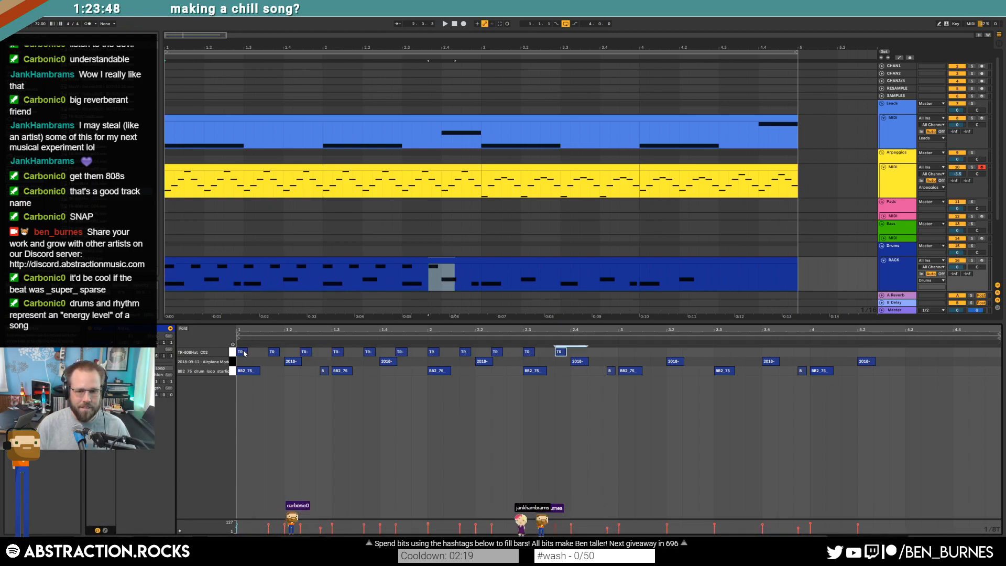
pyautogui.hotkey('ctrl', 'd')
pyautogui.hotkey('ctrl', 'd')
pyautogui.hotkey('ctrl', 'd')
pyautogui.hotkey('ctrl', 'd')
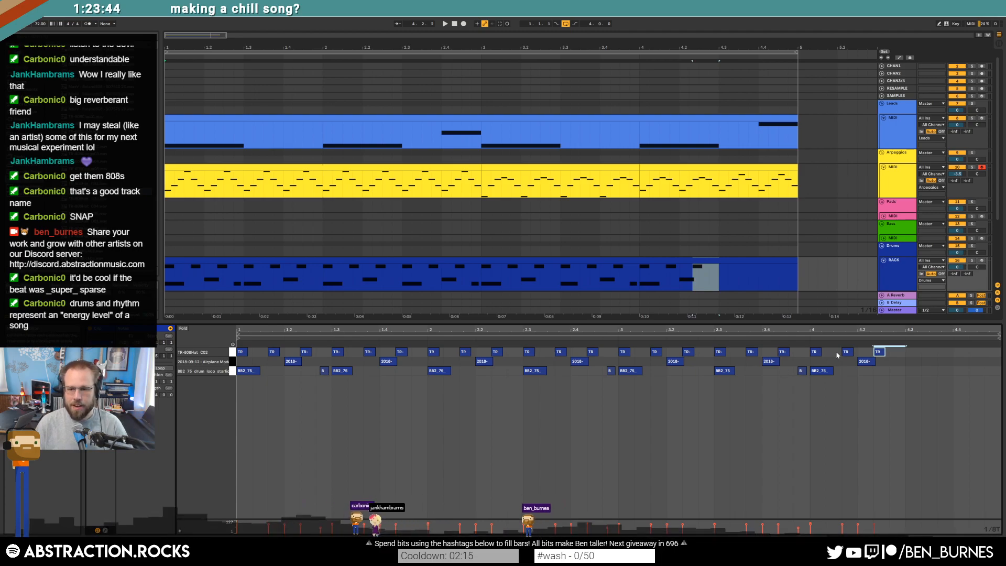
# Step: Undo the last two hat note duplicates, and play the arrangement from the start of bar 1
pyautogui.hotkey('ctrl', 'z')
pyautogui.hotkey('ctrl', 'z')
pyautogui.click(240, 362)
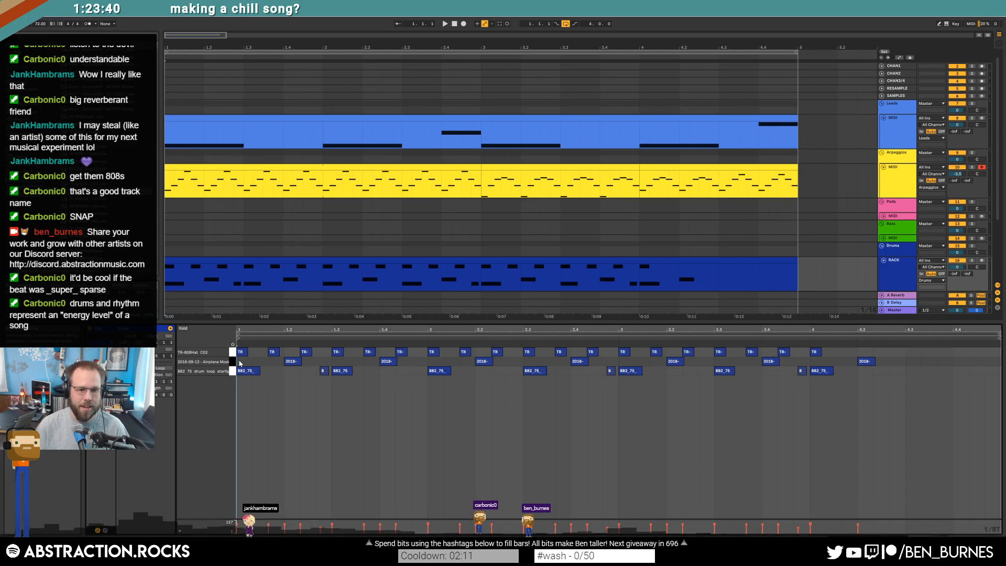
pyautogui.hotkey('shift', 'Tab')
pyautogui.press('space')
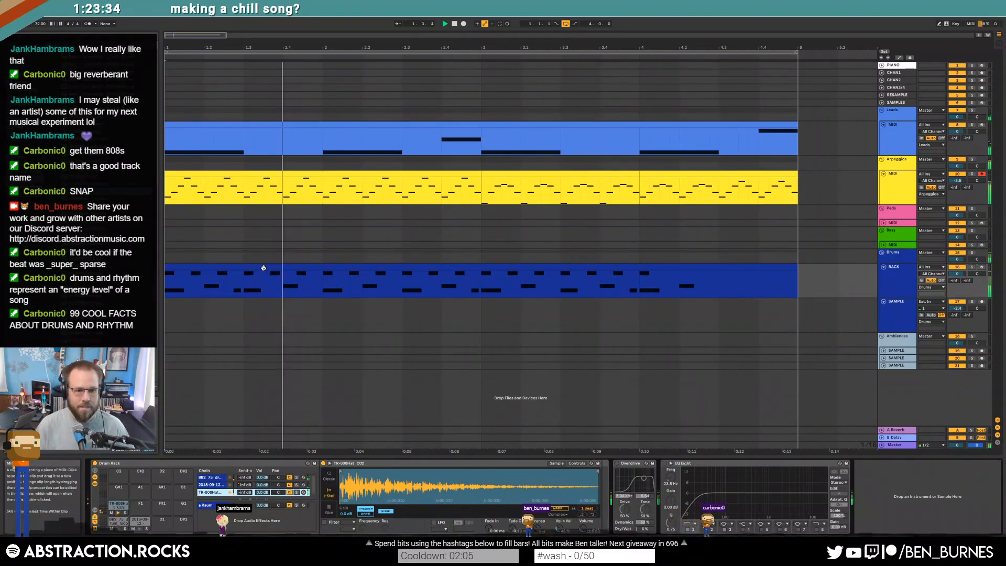
# Step: Add a snap note on beat 4.4 in the drum clip
pyautogui.doubleClick(260, 269)
pyautogui.click(232, 352)
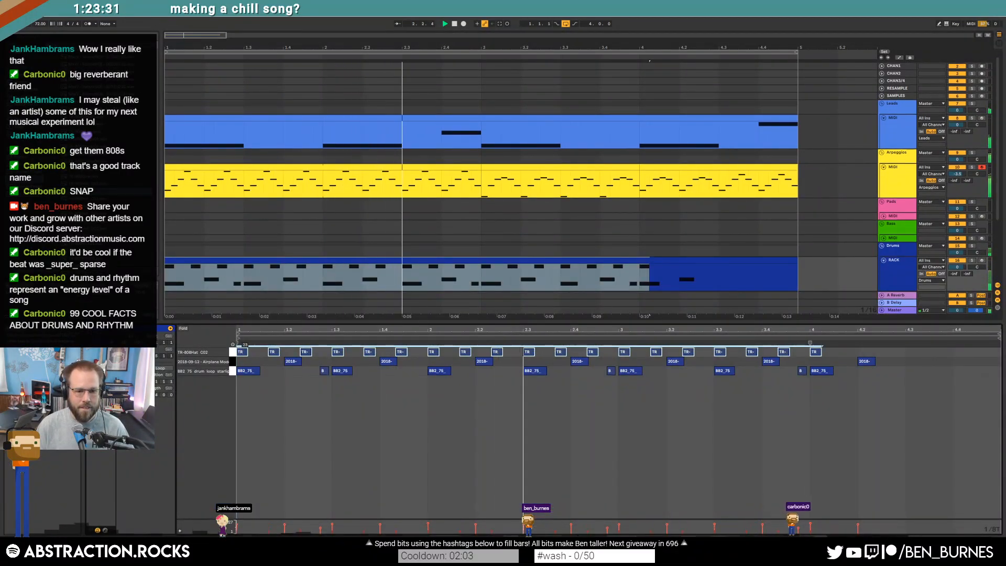
pyautogui.click(441, 387)
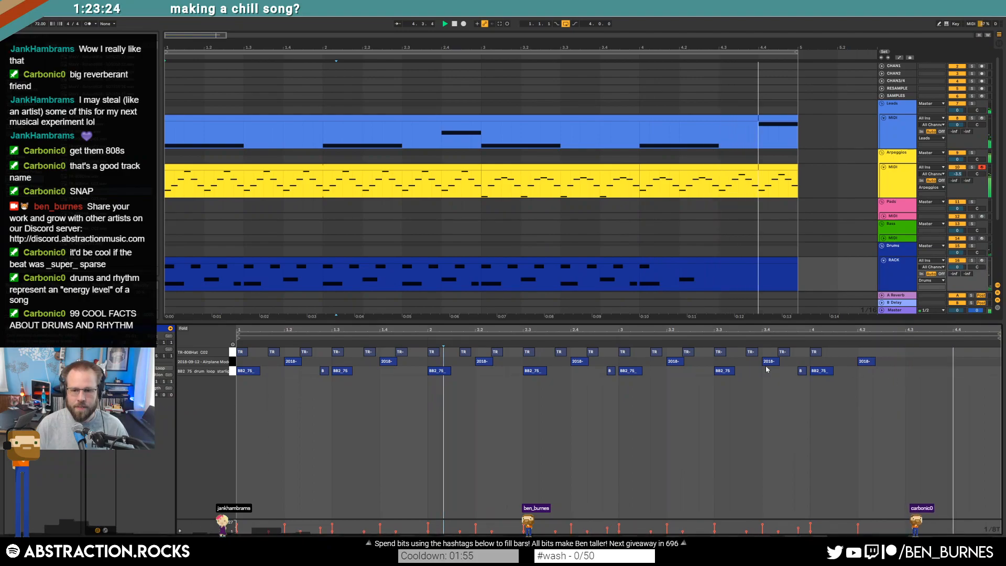
pyautogui.click(515, 361)
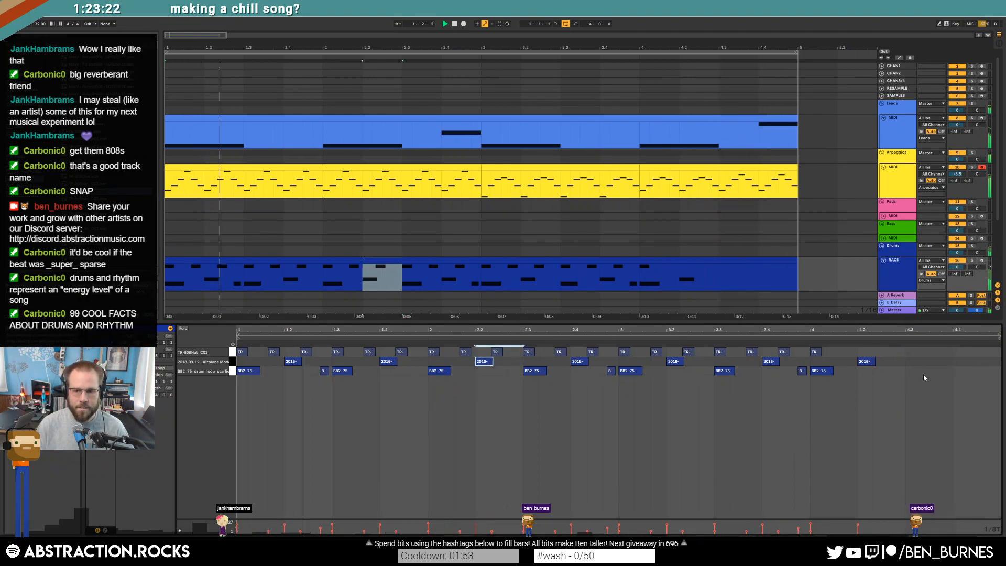
pyautogui.doubleClick(955, 362)
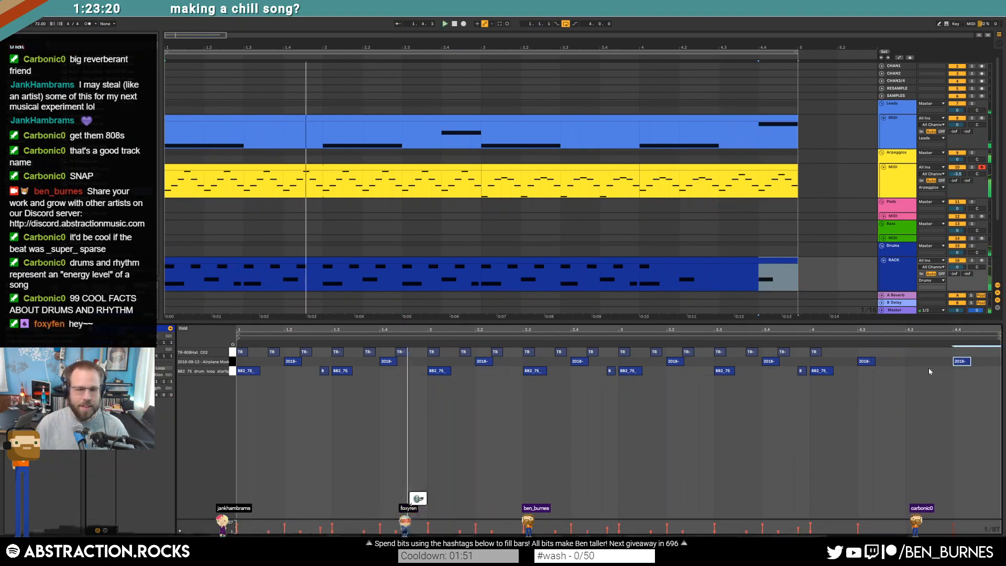
# Step: Show the drum track's send automation, select its section over the beat 2.4 snap, and hide the automation
pyautogui.press('a')
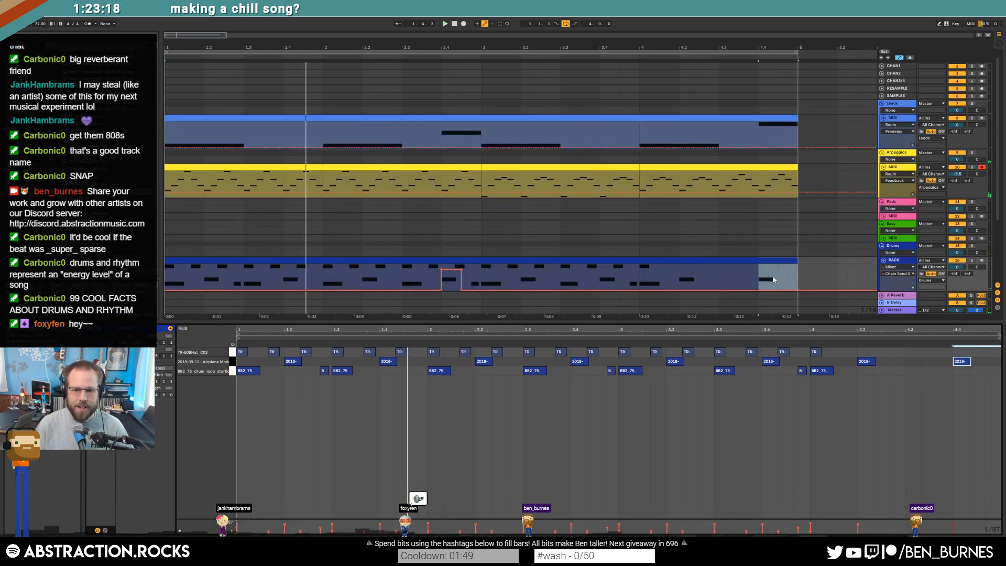
pyautogui.keyDown('shift'); pyautogui.click(481, 279); pyautogui.keyUp('shift')
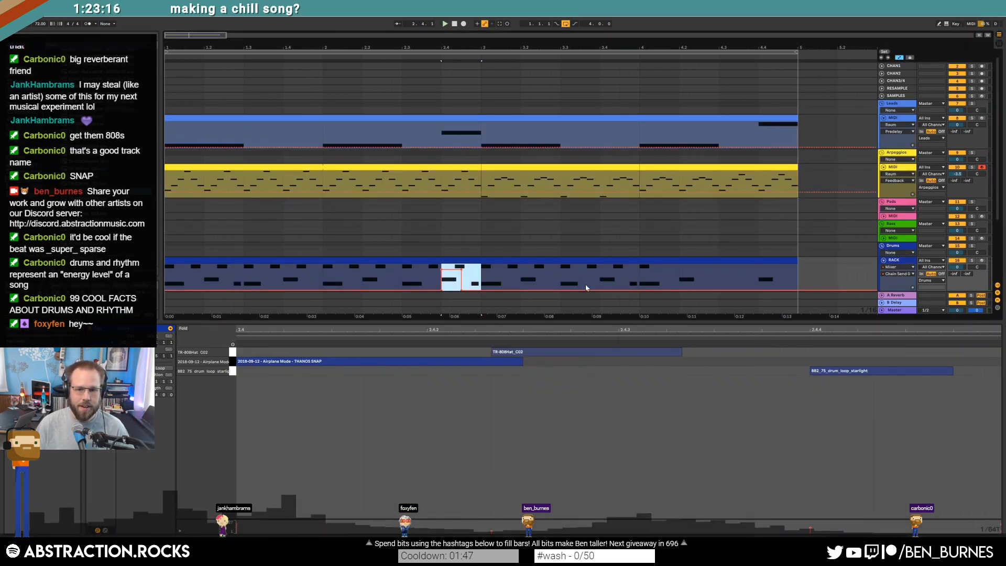
pyautogui.click(759, 278)
pyautogui.press('a')
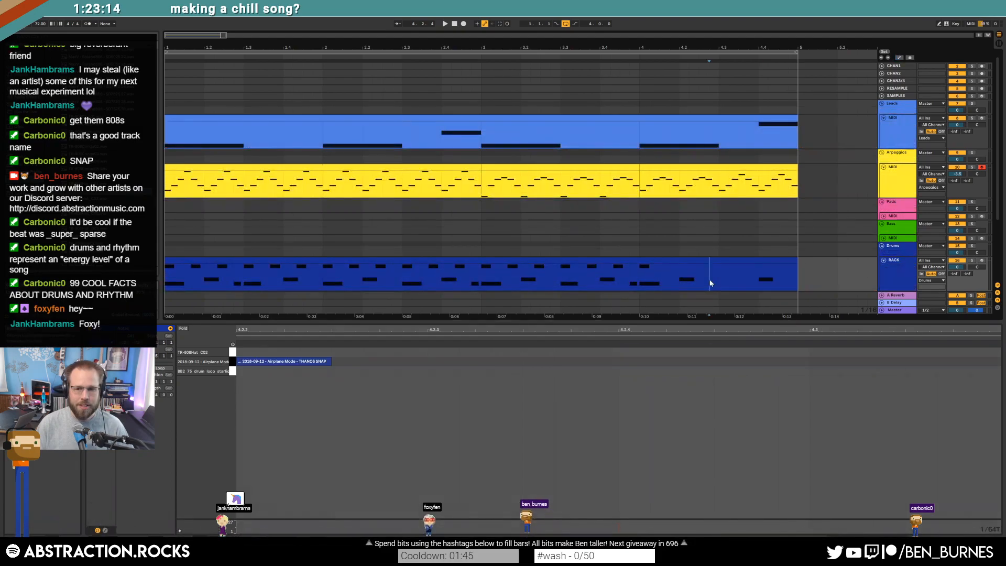
# Step: Play the arrangement from the start of bar 1 to hear the beat with the hats, and stop playback
pyautogui.click(710, 282)
pyautogui.hotkey('shift', 'Tab')
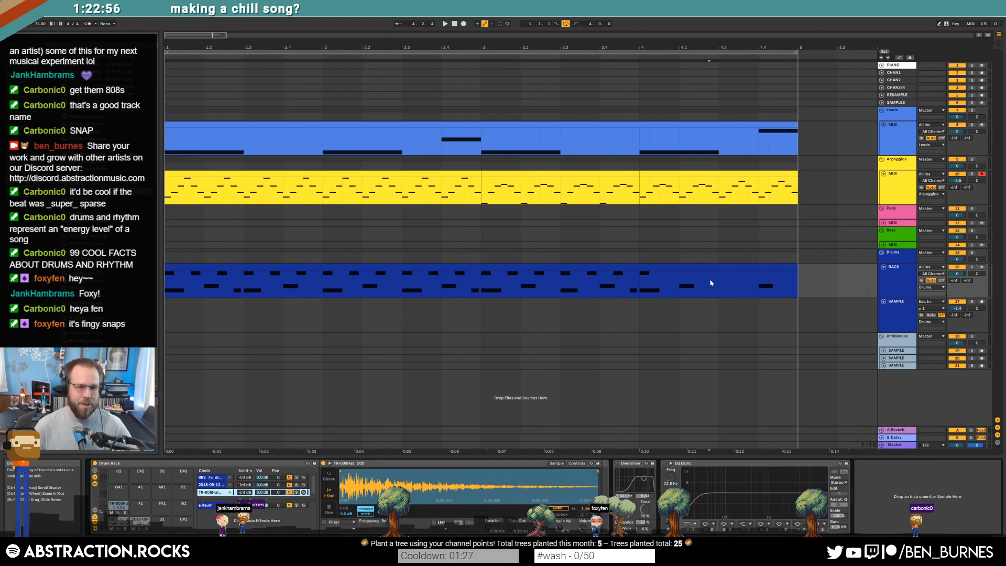
pyautogui.click(171, 283)
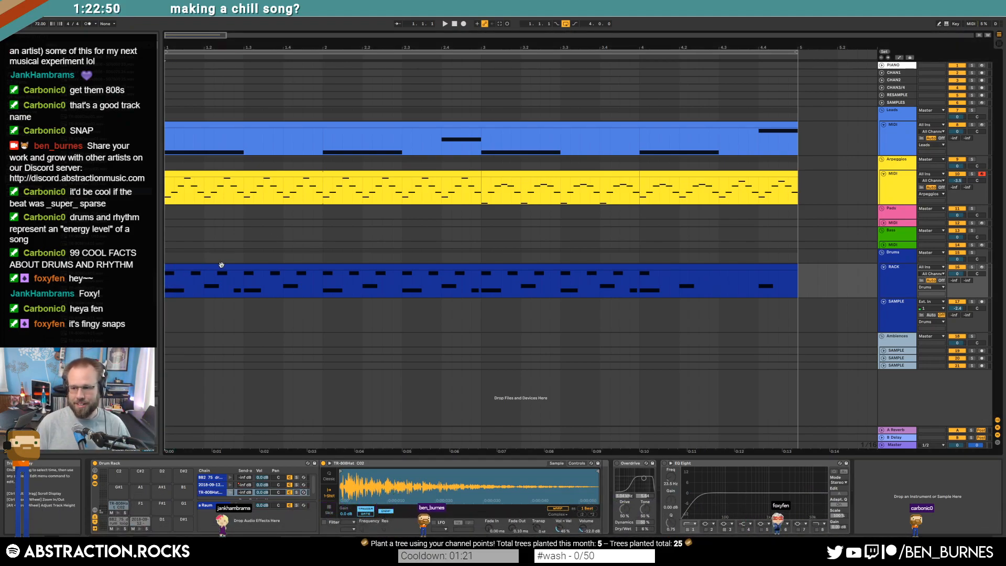
pyautogui.press('space')
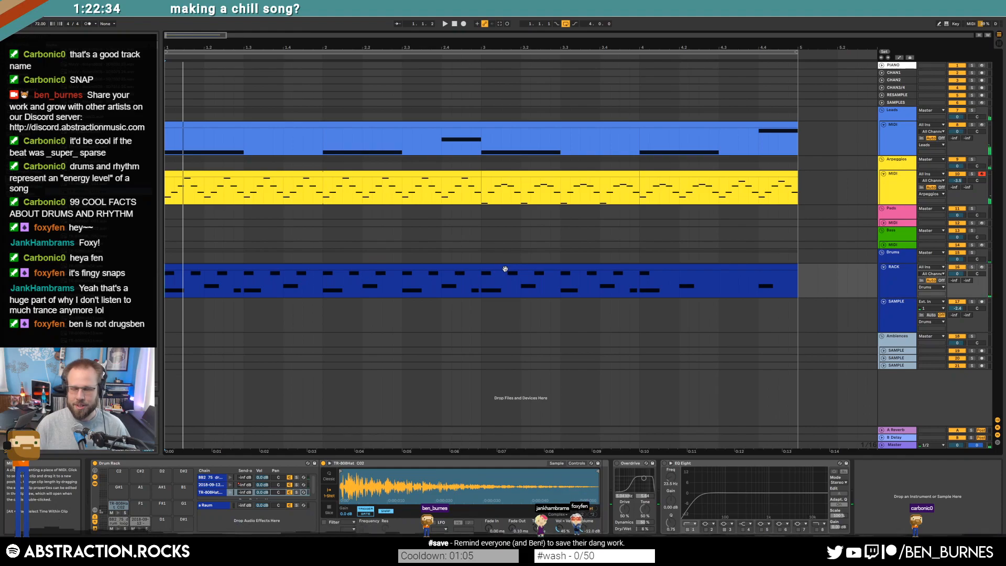
pyautogui.hotkey('shift', 'Tab')
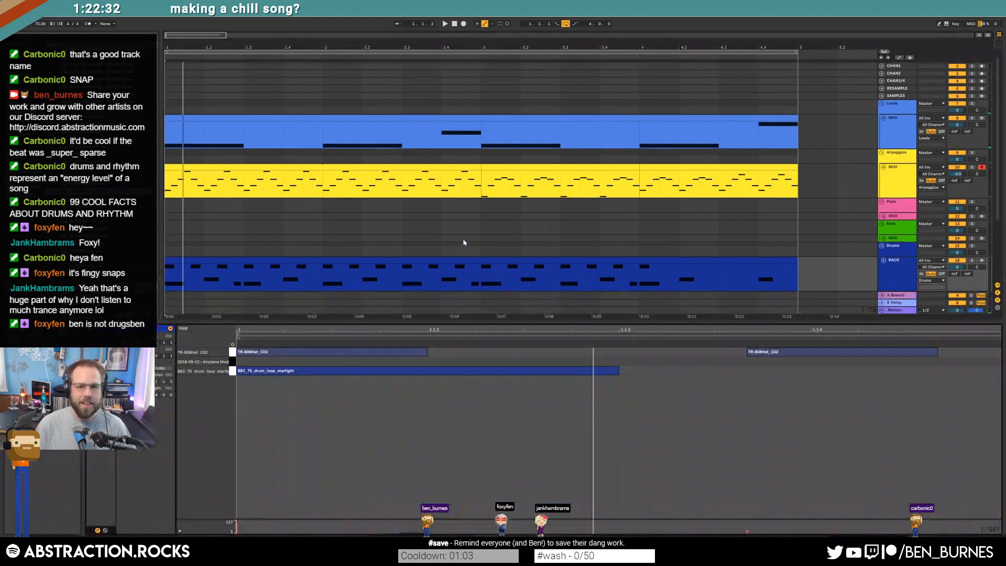
pyautogui.hotkey('shift', 'Tab')
# Step: Insert a new MIDI track below the arpeggio's MIDI track and create an empty one-bar clip at bar 1
pyautogui.click(898, 198)
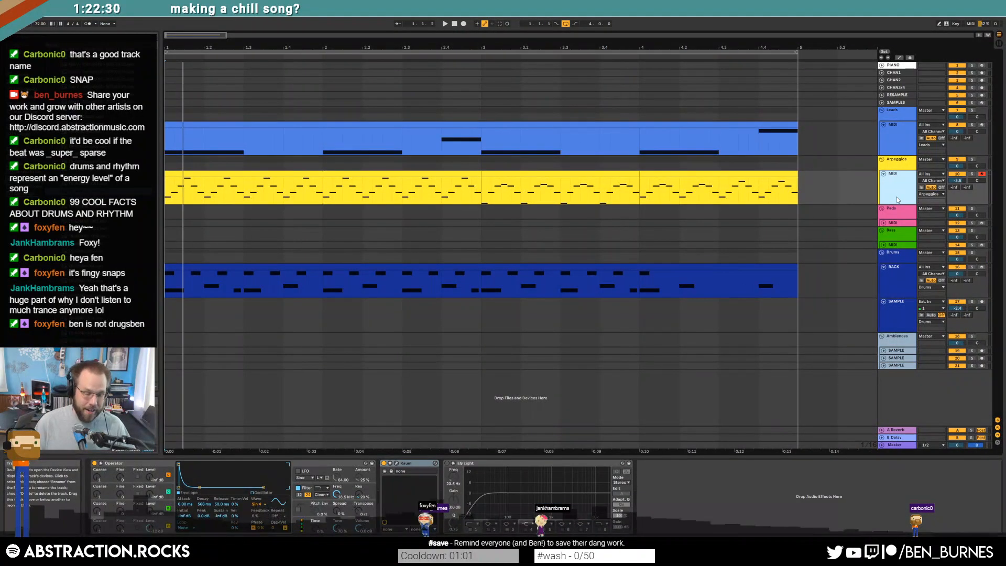
pyautogui.hotkey('ctrl', 'shift', 't')
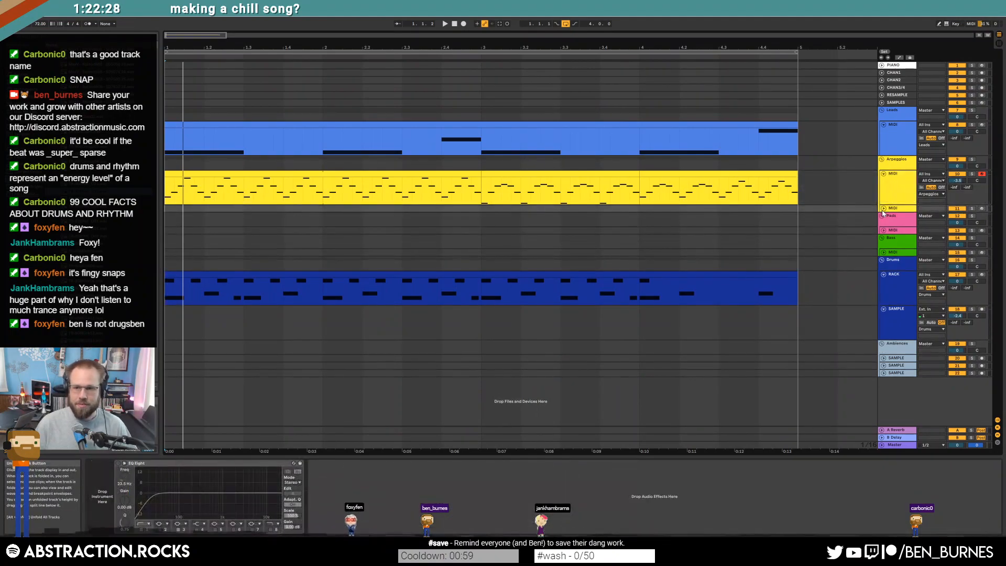
pyautogui.hotkey('shift', 'Tab')
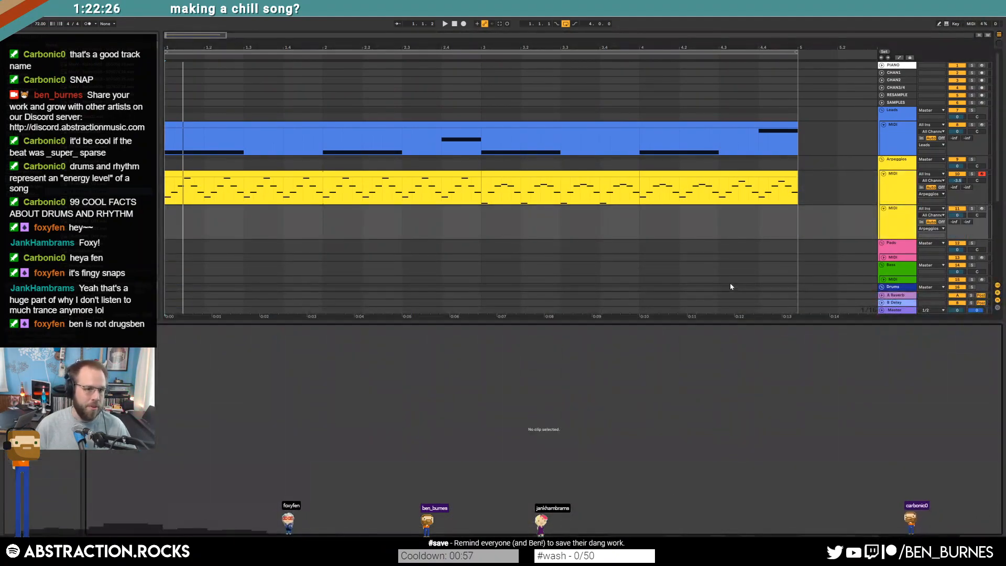
pyautogui.hotkey('shift', 'Tab')
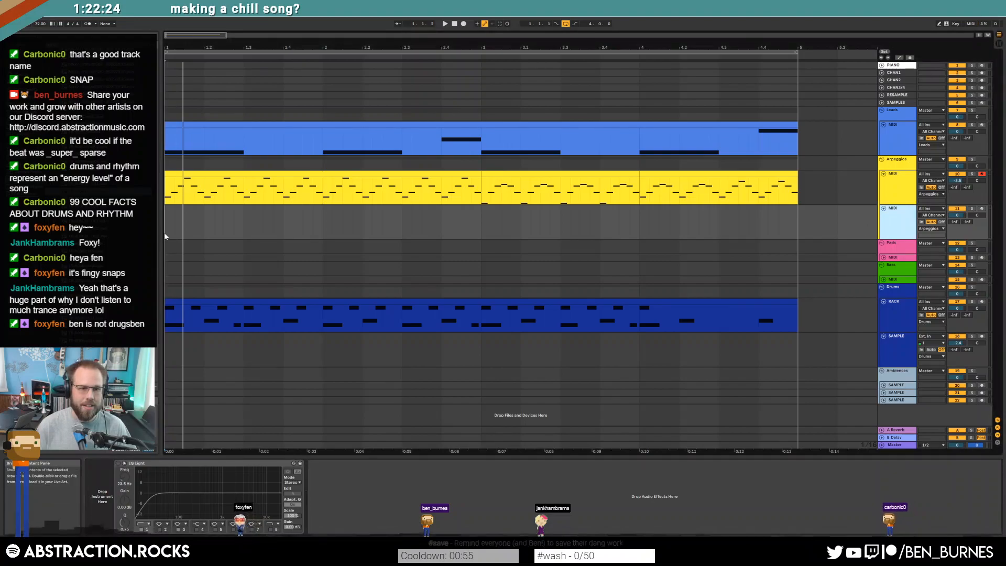
pyautogui.moveTo(165, 230); pyautogui.dragTo(323, 227)
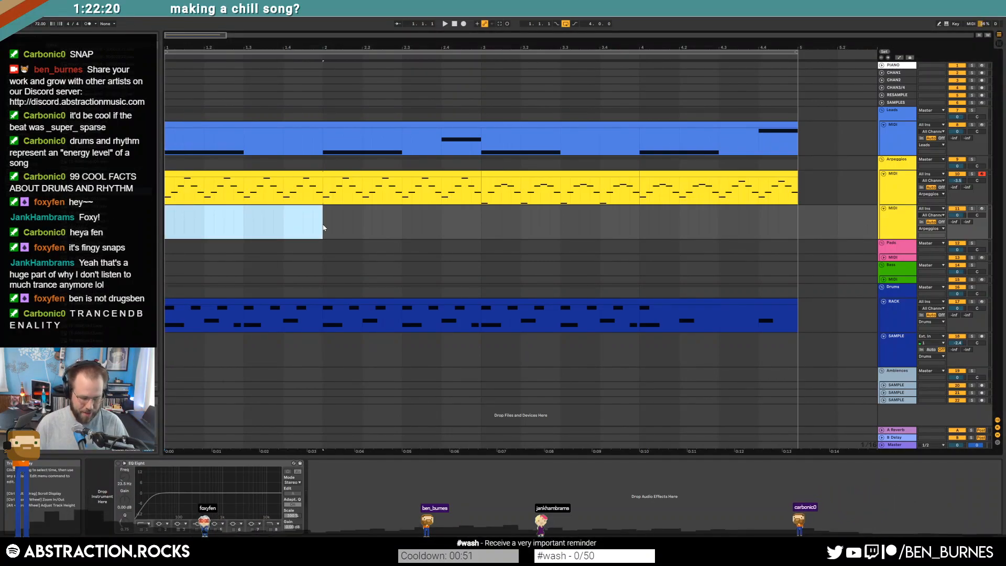
pyautogui.hotkey('ctrl', 'shift', 'm')
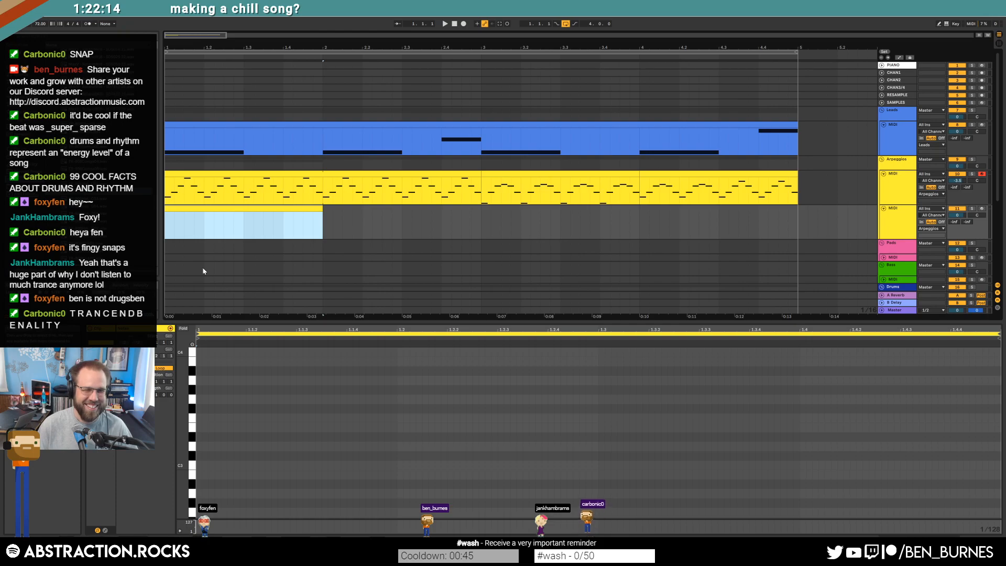
# Step: Load the Massive synthesizer from the browser onto the new MIDI track
pyautogui.scroll(-3, 382, 215)
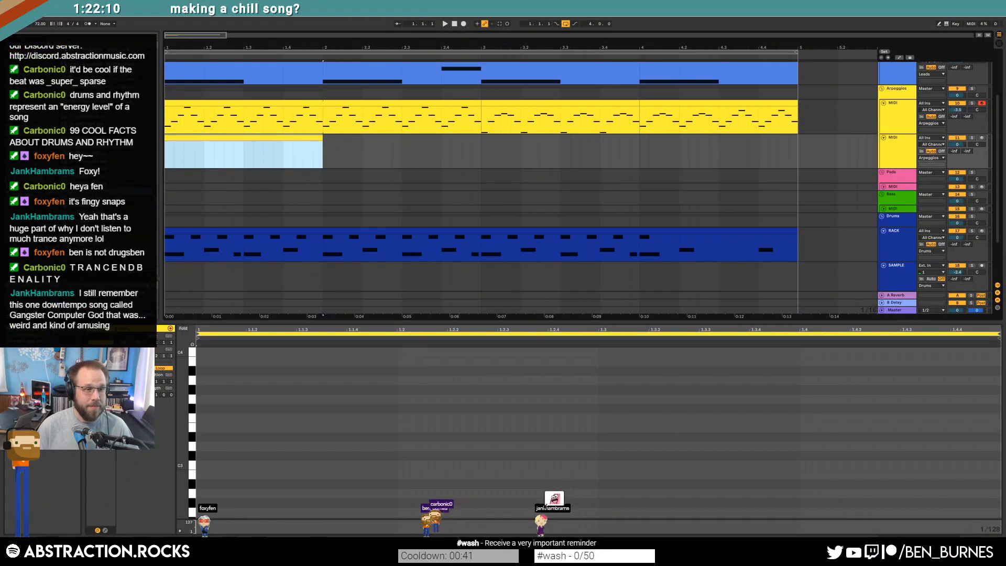
pyautogui.click(25, 125)
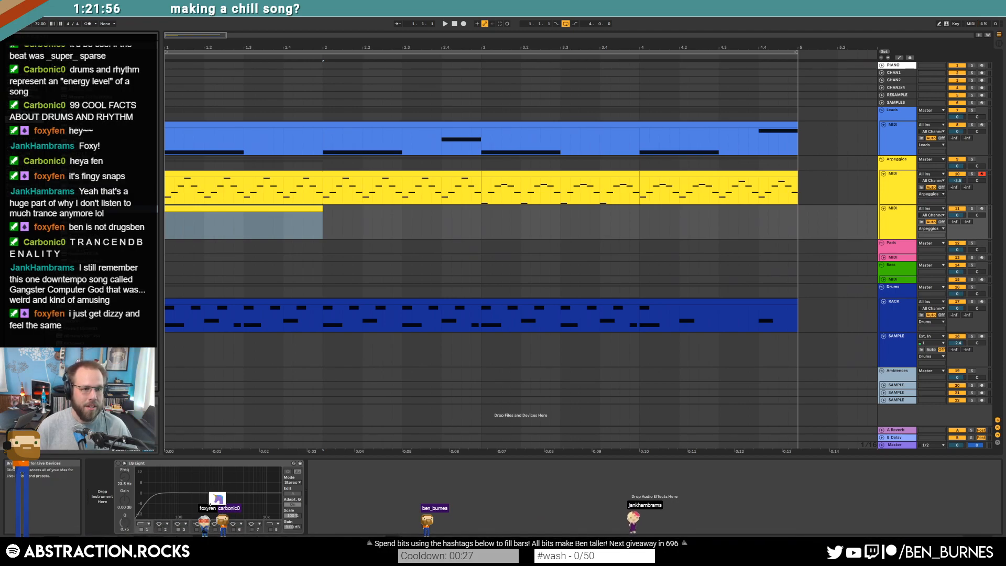
pyautogui.moveTo(115, 195); pyautogui.dragTo(112, 487)
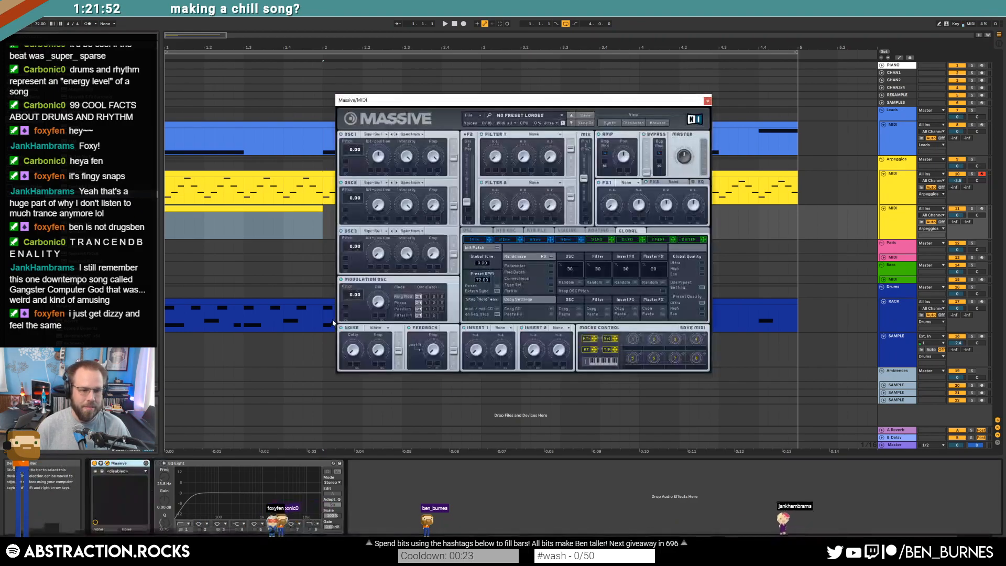
# Step: Show Massive's fourth envelope and reshape it to a short attack with a long decay
pyautogui.moveTo(451, 104); pyautogui.dragTo(601, 168)
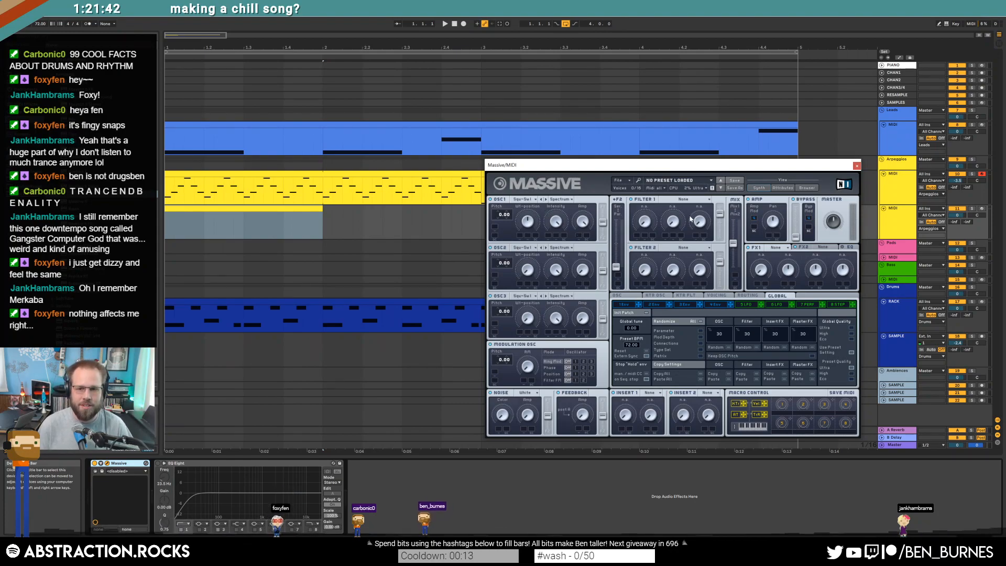
pyautogui.click(715, 304)
pyautogui.moveTo(655, 323); pyautogui.dragTo(800, 381)
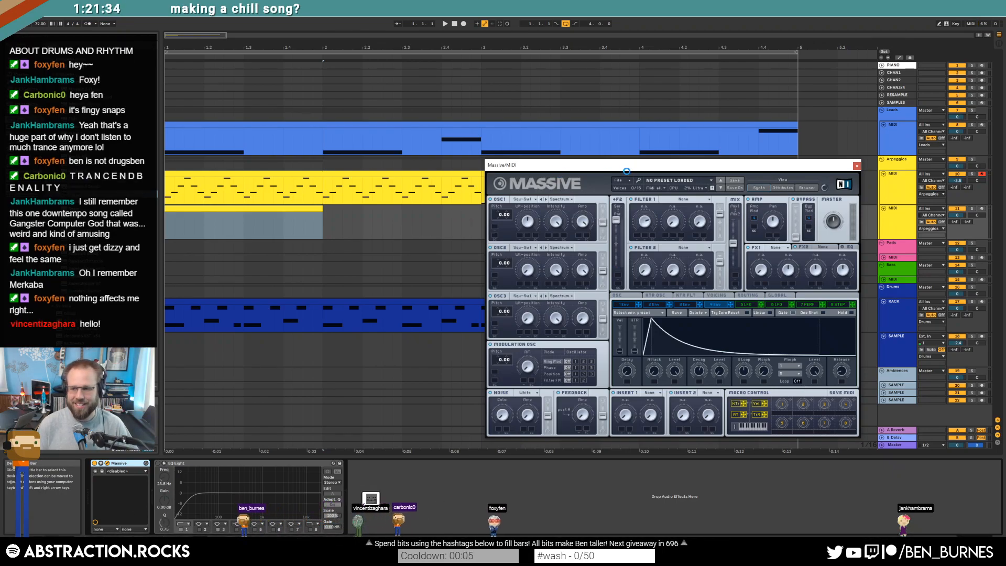
# Step: Set Massive's Filter 1 type to Scream and raise the new MIDI track's sends to about -21 and -16 dB
pyautogui.click(683, 200)
pyautogui.click(672, 207)
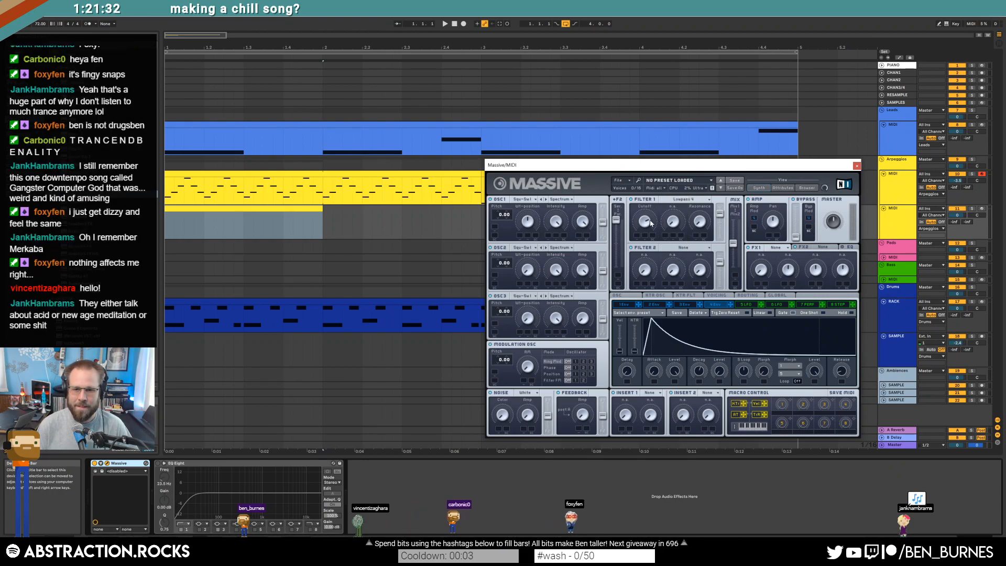
pyautogui.click(690, 199)
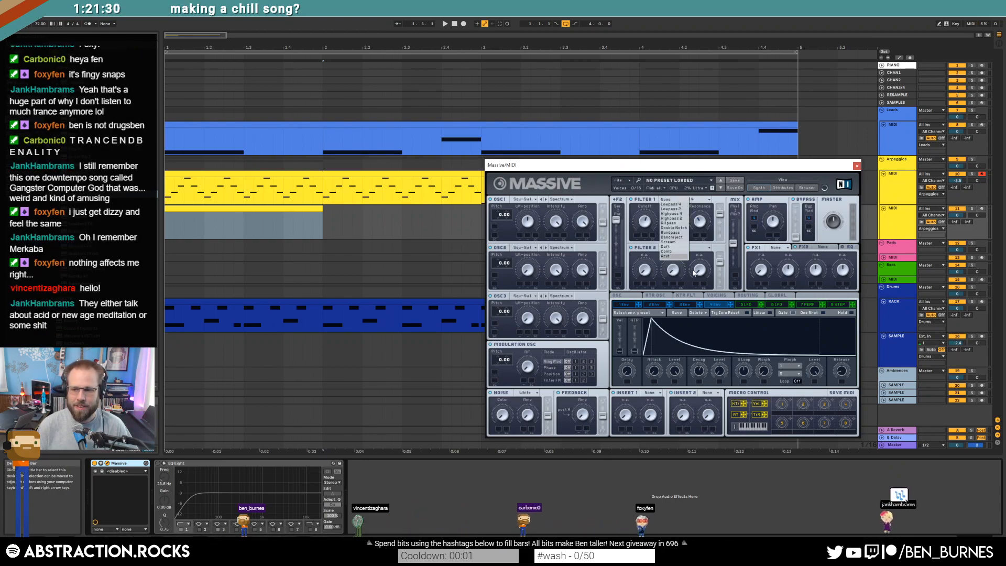
pyautogui.click(678, 242)
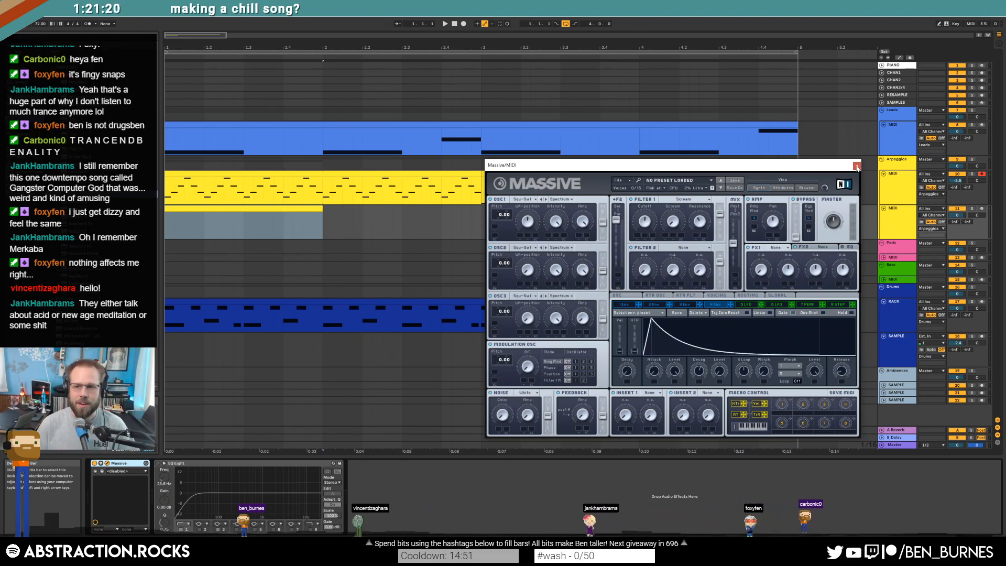
pyautogui.click(857, 166)
pyautogui.moveTo(954, 222); pyautogui.dragTo(953, 218)
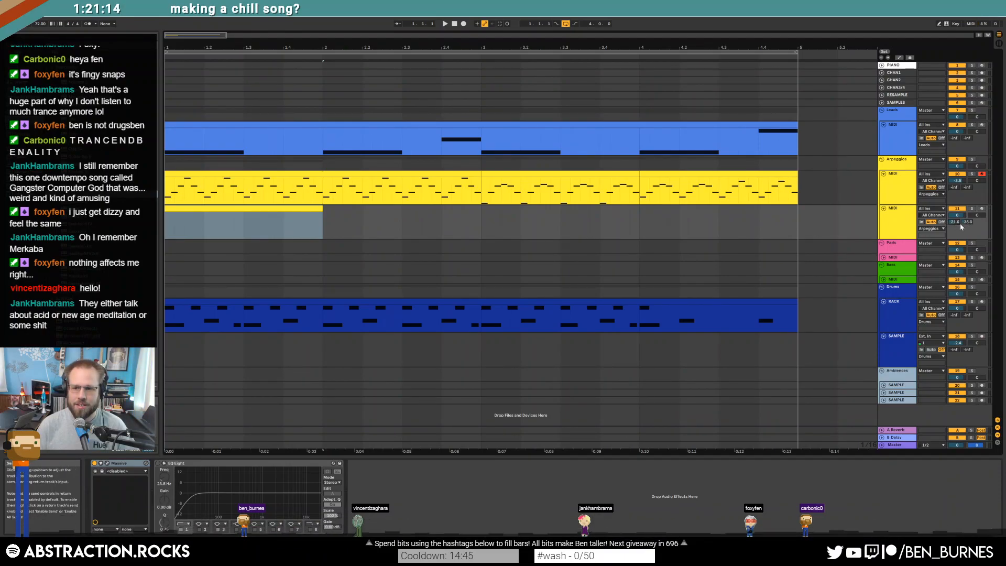
# Step: In the empty one-bar clip, add an eighth-note D3 at the start followed by a G3 duplicate, and audition them
pyautogui.doubleClick(256, 218)
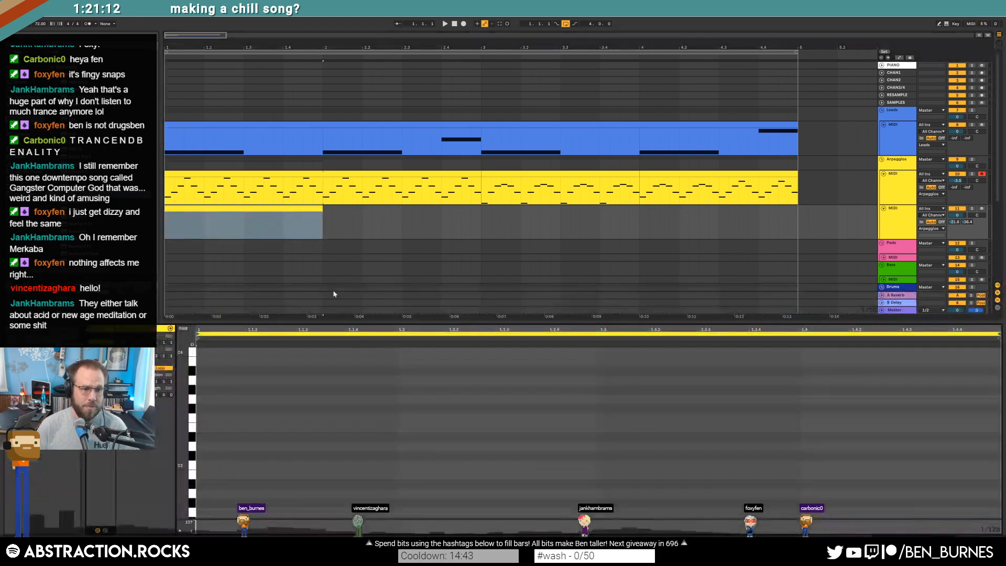
pyautogui.moveTo(184, 440); pyautogui.dragTo(175, 440)
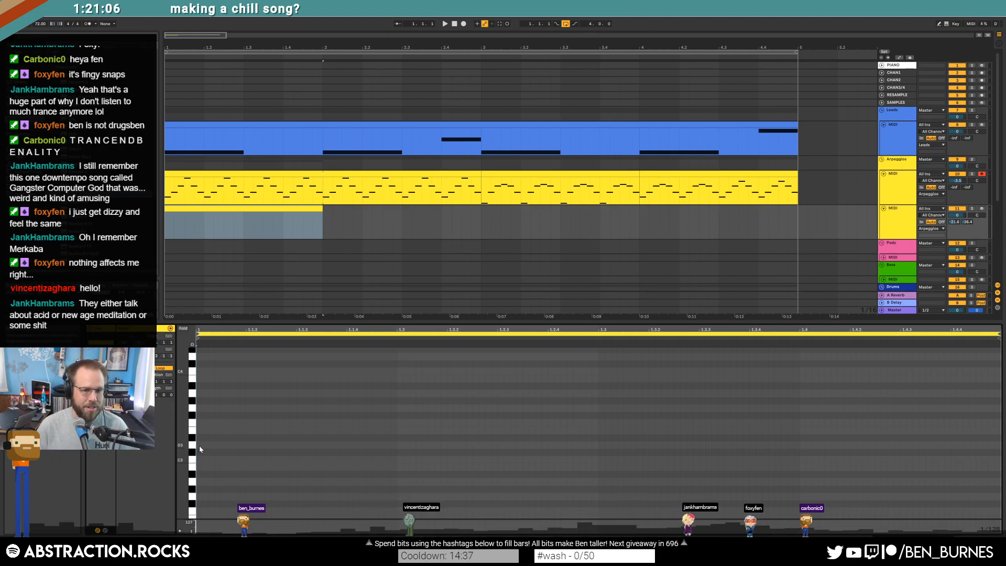
pyautogui.click(199, 445)
pyautogui.moveTo(199, 445); pyautogui.dragTo(295, 444)
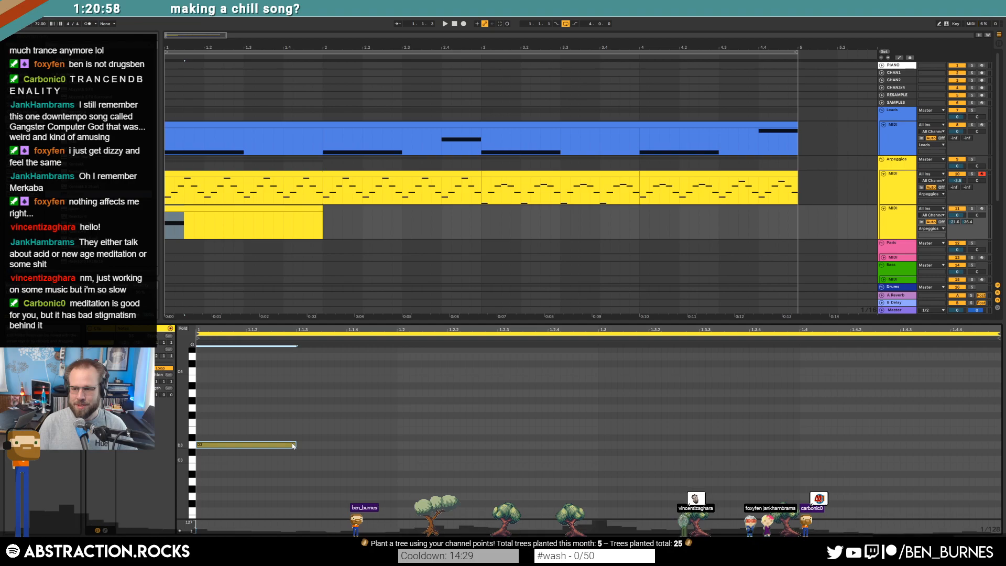
pyautogui.hotkey('ctrl', 'd')
pyautogui.press('Up')
pyautogui.press('Up')
pyautogui.press('Up')
pyautogui.press('Up')
pyautogui.press('Up')
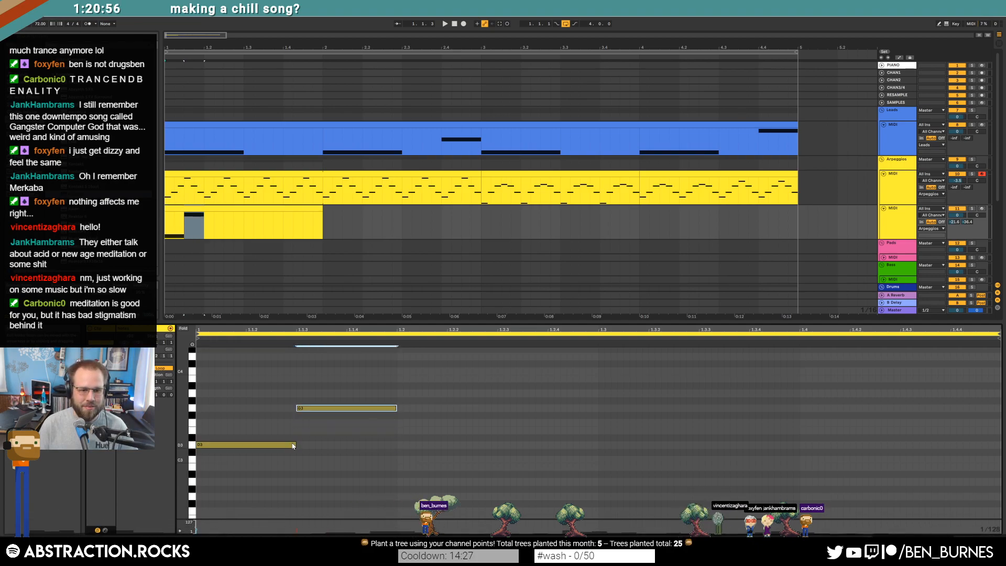
pyautogui.press('space')
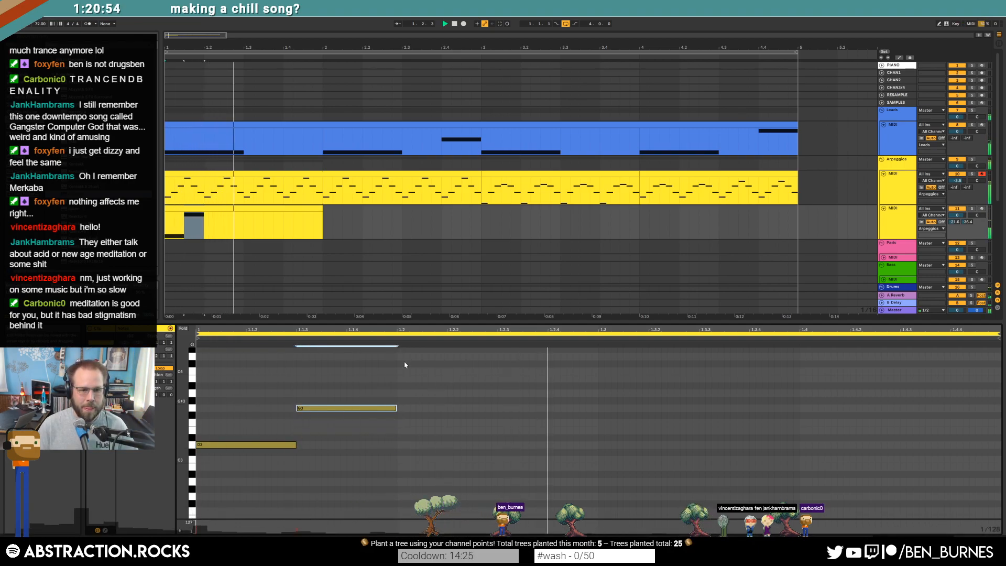
pyautogui.press('space')
# Step: Extend and consolidate the Massive clip to two bars, raise bar 2's upper note to A#3, and start playback
pyautogui.moveTo(322, 209)
pyautogui.mouseDown()
pyautogui.moveTo(474, 210)
pyautogui.moveTo(459, 206)
pyautogui.mouseUp()
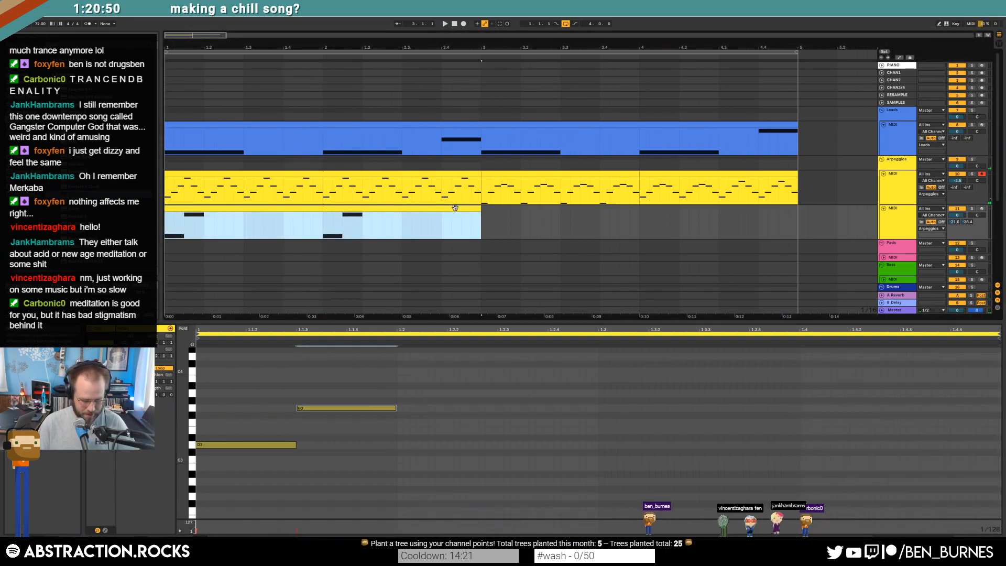
pyautogui.hotkey('ctrl', 'j')
pyautogui.click(677, 351)
pyautogui.press('Up')
pyautogui.press('Up')
pyautogui.press('Up')
pyautogui.press('space')
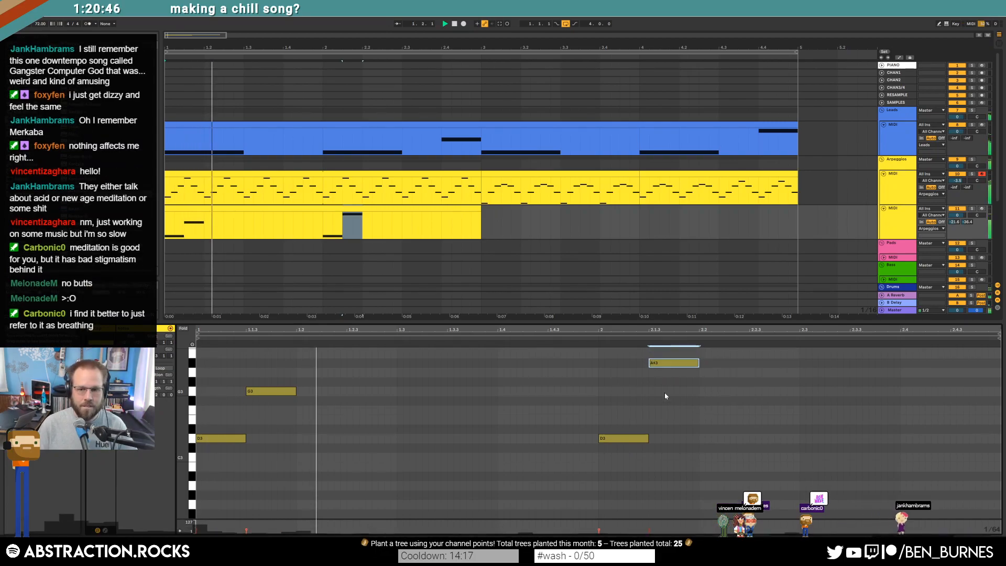
# Step: Duplicate the two-bar Massive clip so it also fills bars 3 and 4
pyautogui.hotkey('shift', 'Tab')
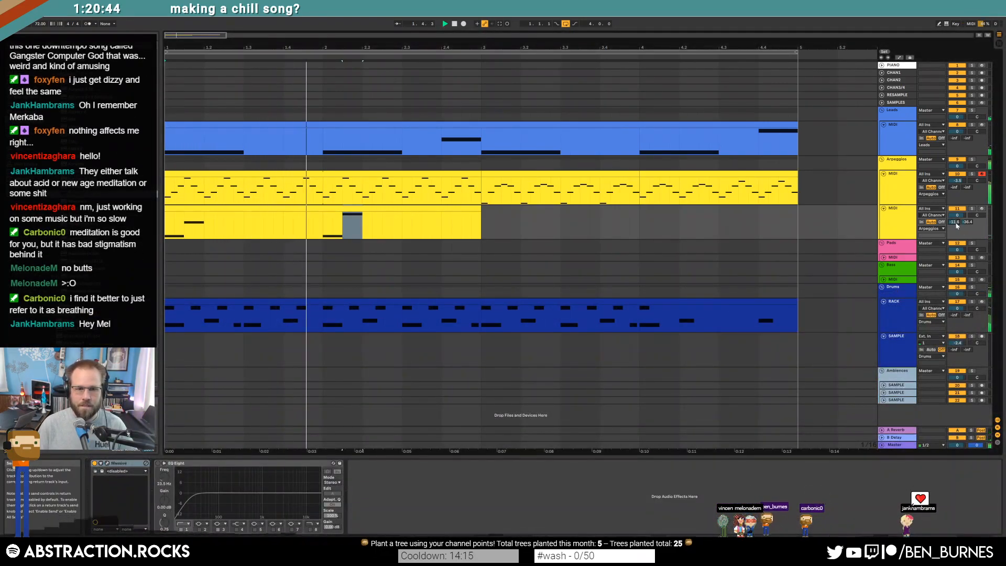
pyautogui.click(479, 208)
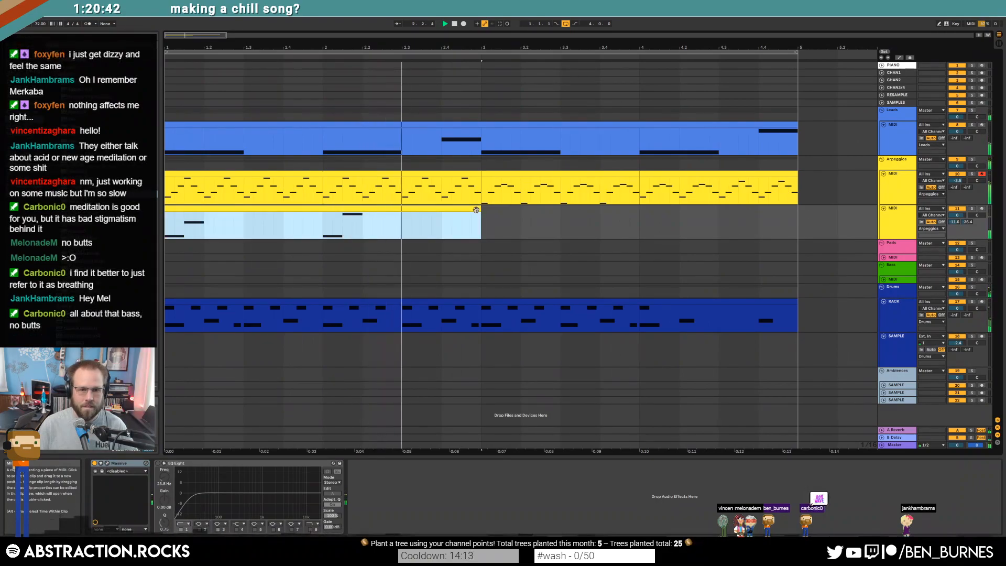
pyautogui.moveTo(478, 209)
pyautogui.mouseDown()
pyautogui.moveTo(786, 209)
pyautogui.moveTo(482, 210)
pyautogui.mouseUp()
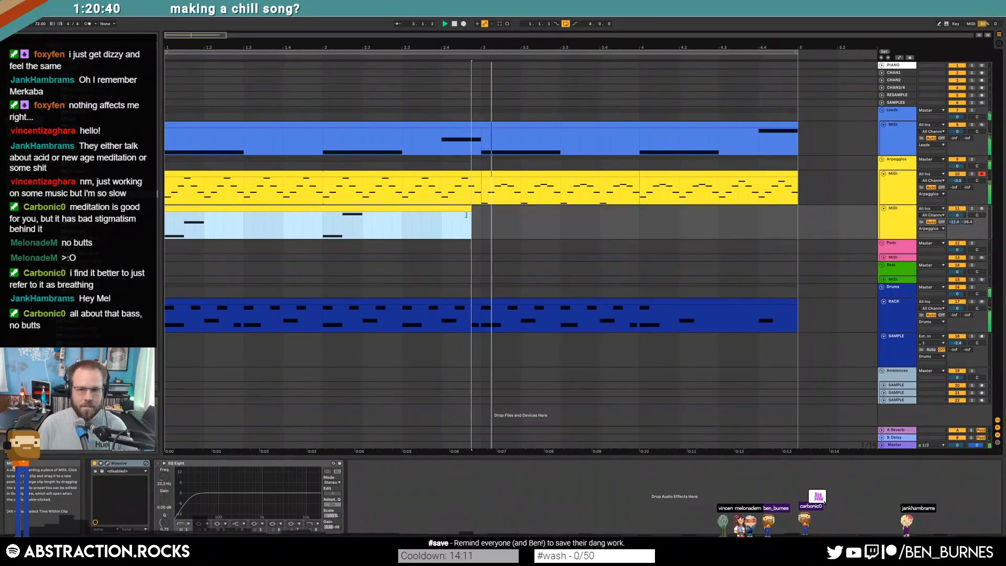
pyautogui.hotkey('ctrl', 'd')
pyautogui.doubleClick(486, 229)
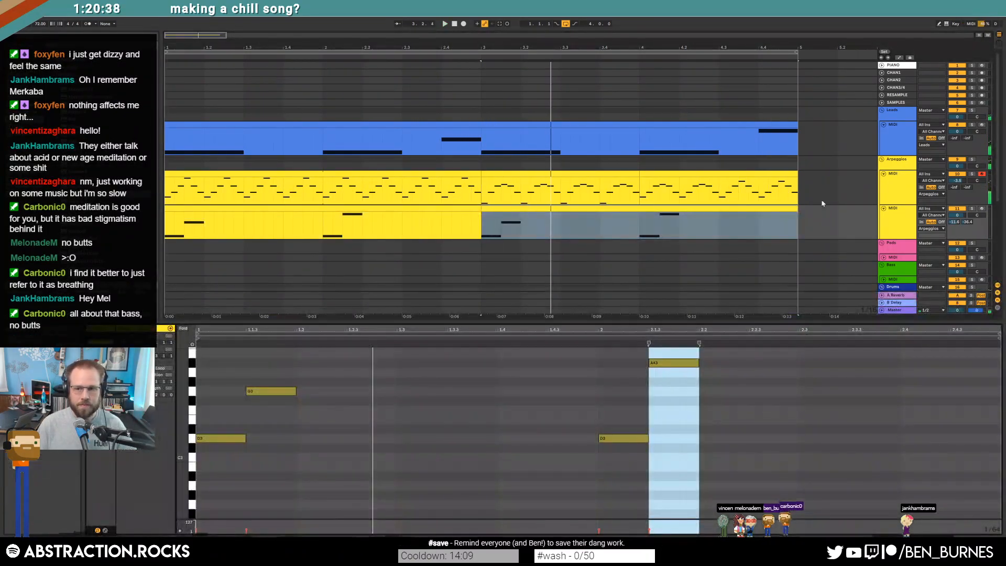
# Step: Lengthen the attack of Massive's fourth envelope and adjust the track's reverb and delay sends
pyautogui.hotkey('shift', 'Tab')
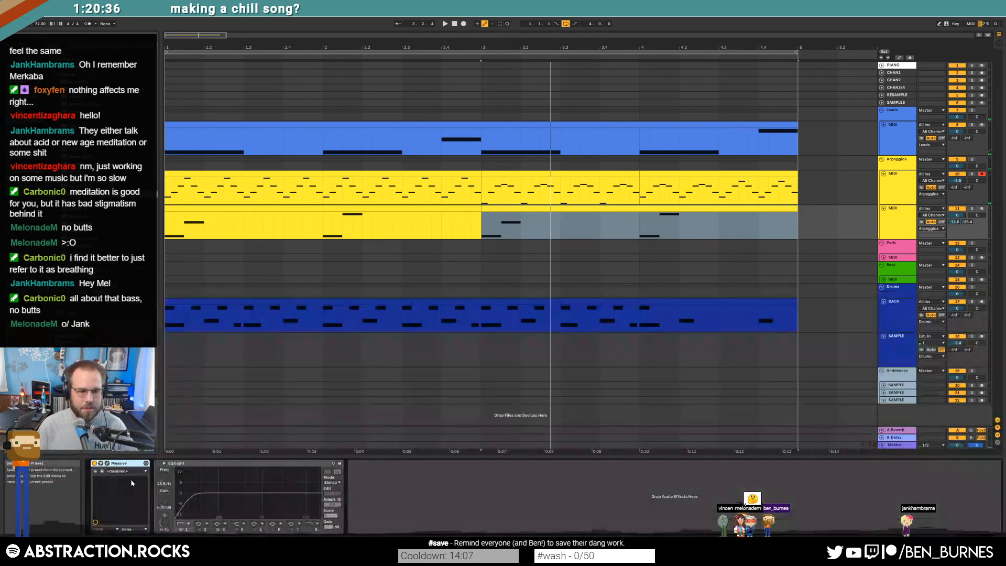
pyautogui.click(108, 464)
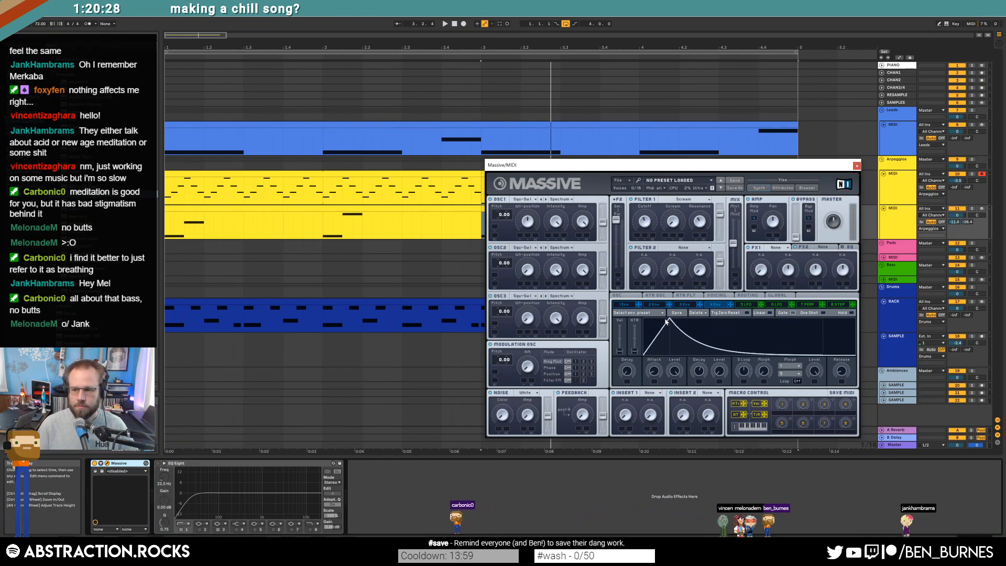
pyautogui.click(857, 166)
pyautogui.moveTo(957, 223); pyautogui.dragTo(967, 221)
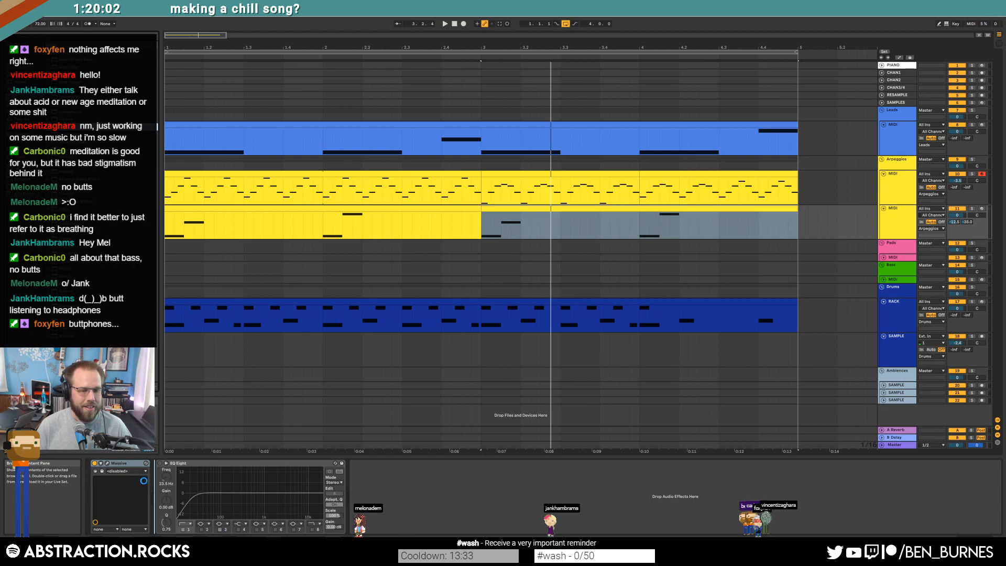
# Step: Insert a Delay with Ping Pong enabled between Massive and EQ Eight, and return playback to the song start
pyautogui.moveTo(71, 126); pyautogui.dragTo(144, 479)
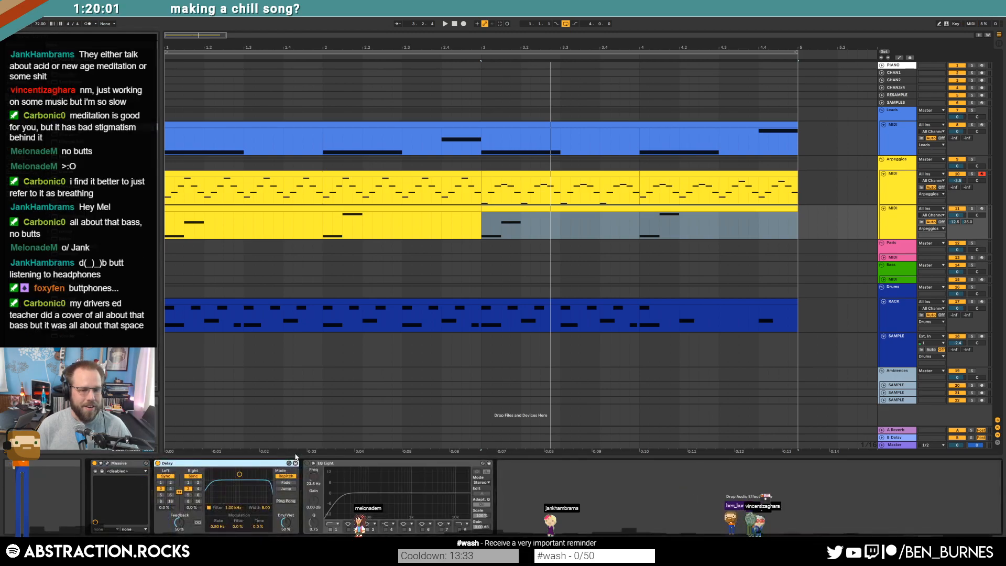
pyautogui.click(286, 500)
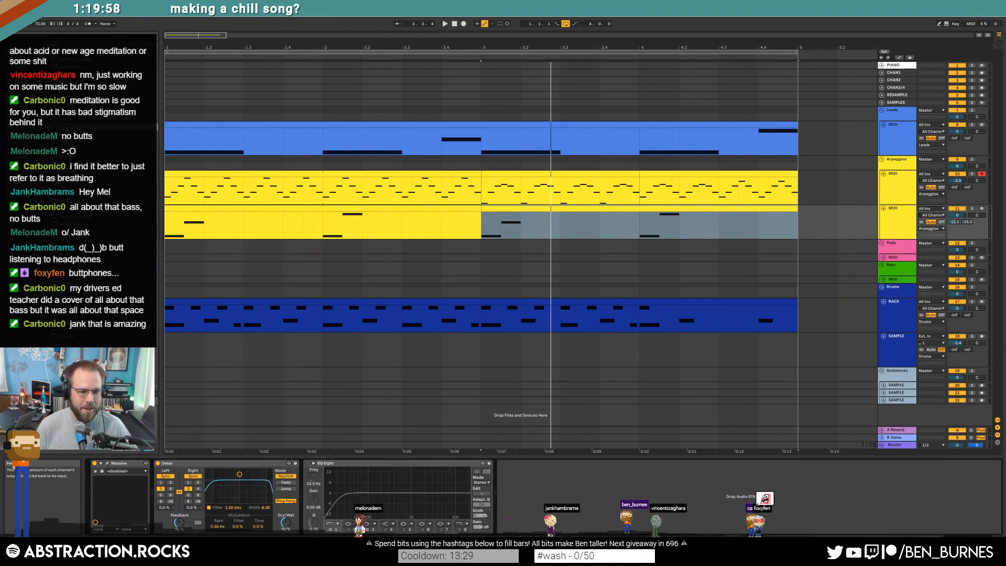
pyautogui.click(455, 24)
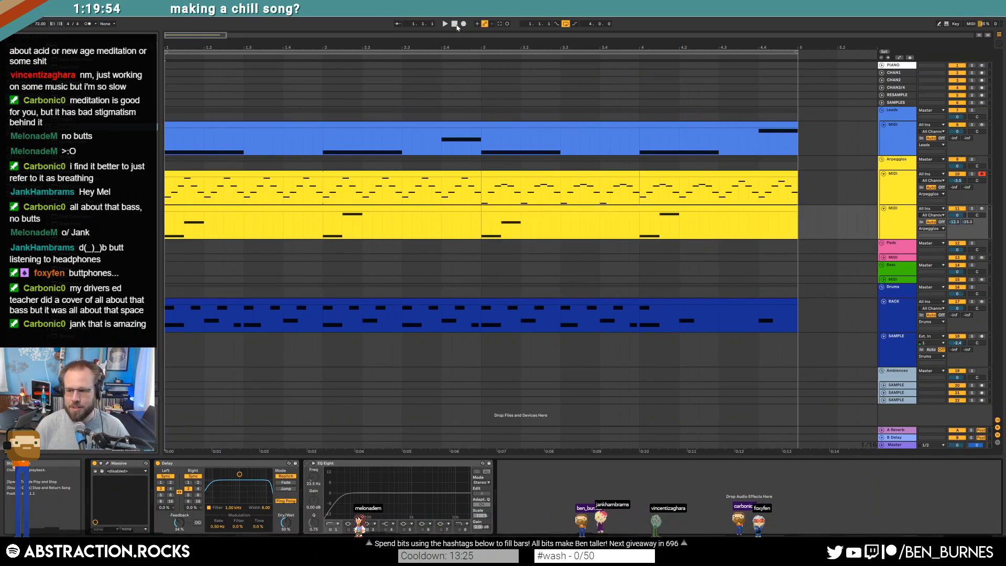
# Step: During playback, narrow the Delay's filter to about 776 Hz with a width of about 2.97, and adjust its Dry/Wet amount
pyautogui.press('space')
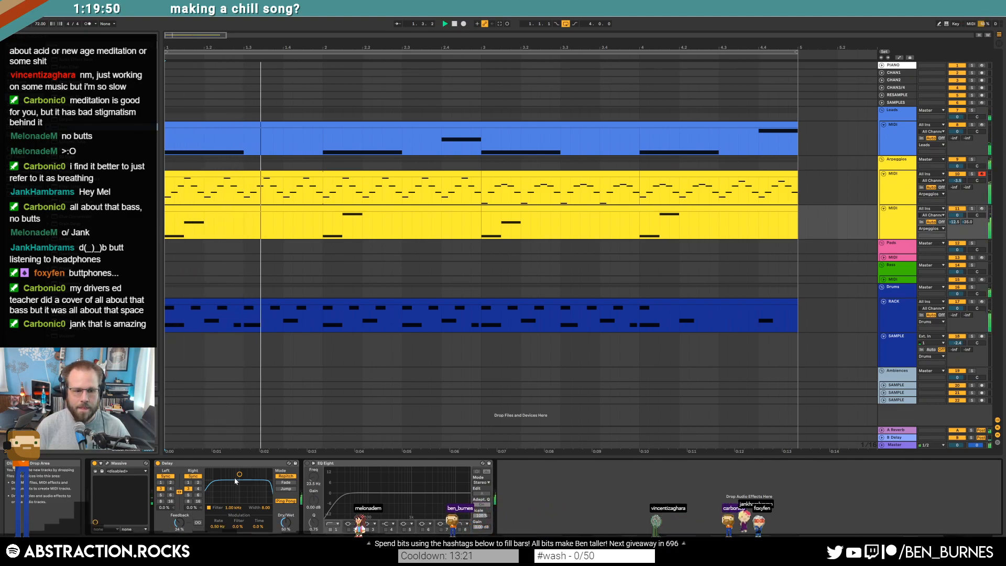
pyautogui.moveTo(239, 473); pyautogui.dragTo(243, 485)
pyautogui.moveTo(285, 523)
pyautogui.mouseDown()
pyautogui.moveTo(285, 533)
pyautogui.moveTo(286, 521)
pyautogui.mouseUp()
pyautogui.moveTo(244, 486); pyautogui.dragTo(237, 488)
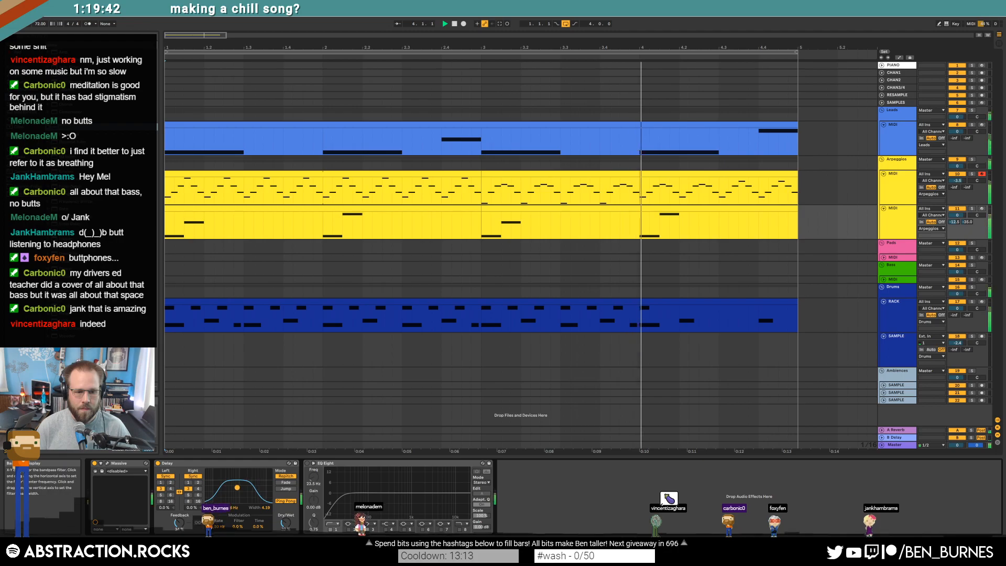
# Step: Lengthen the attack of Massive's fourth envelope further, adjust its release, and close the synth window
pyautogui.click(107, 464)
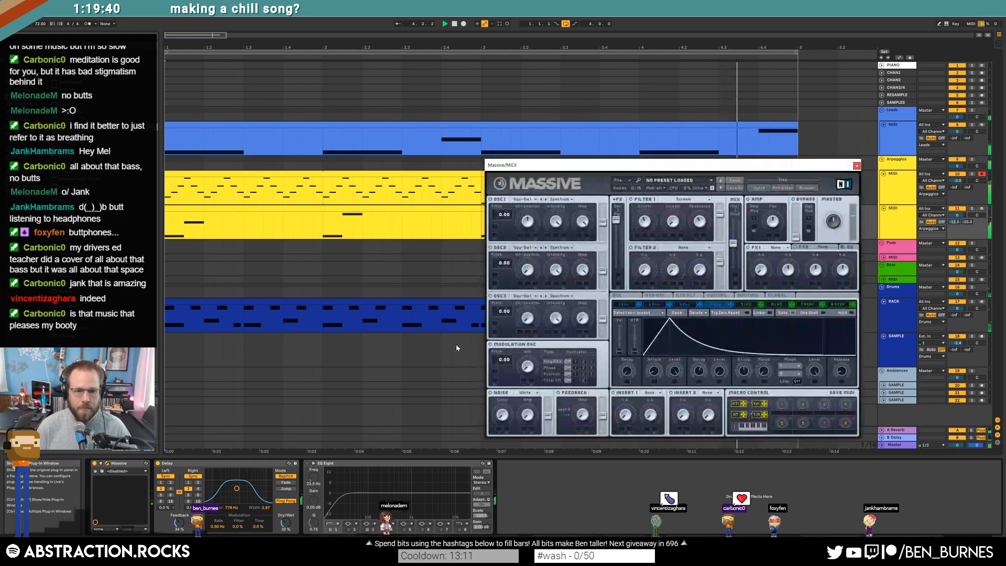
pyautogui.moveTo(671, 325); pyautogui.dragTo(699, 320)
pyautogui.moveTo(664, 167); pyautogui.dragTo(724, 164)
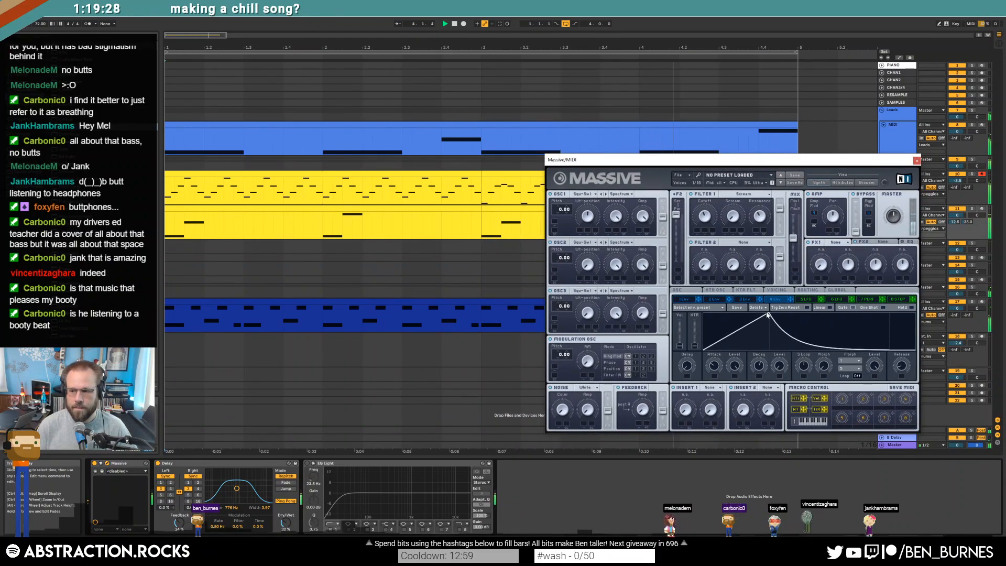
pyautogui.moveTo(901, 365); pyautogui.dragTo(902, 360)
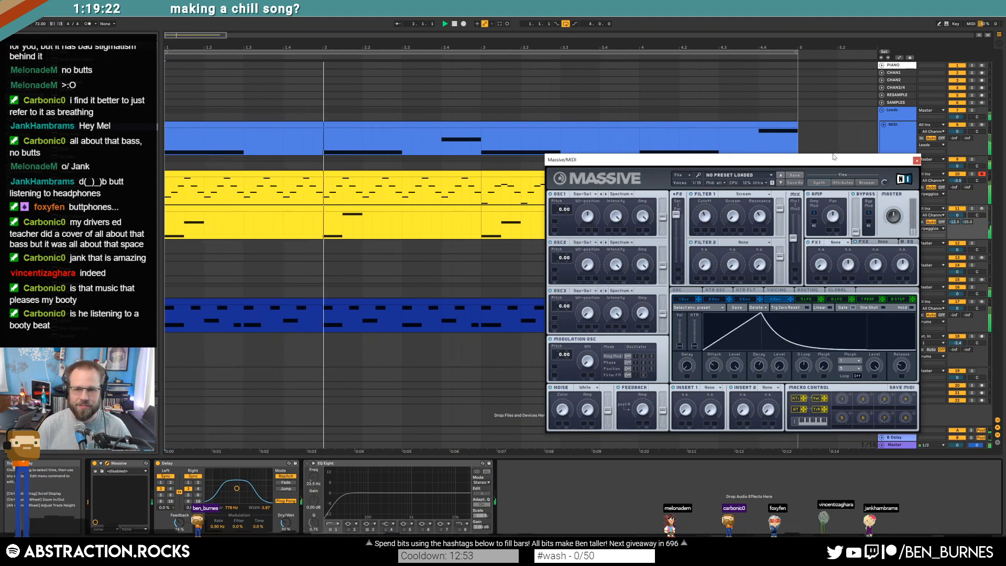
pyautogui.moveTo(834, 162); pyautogui.dragTo(836, 239)
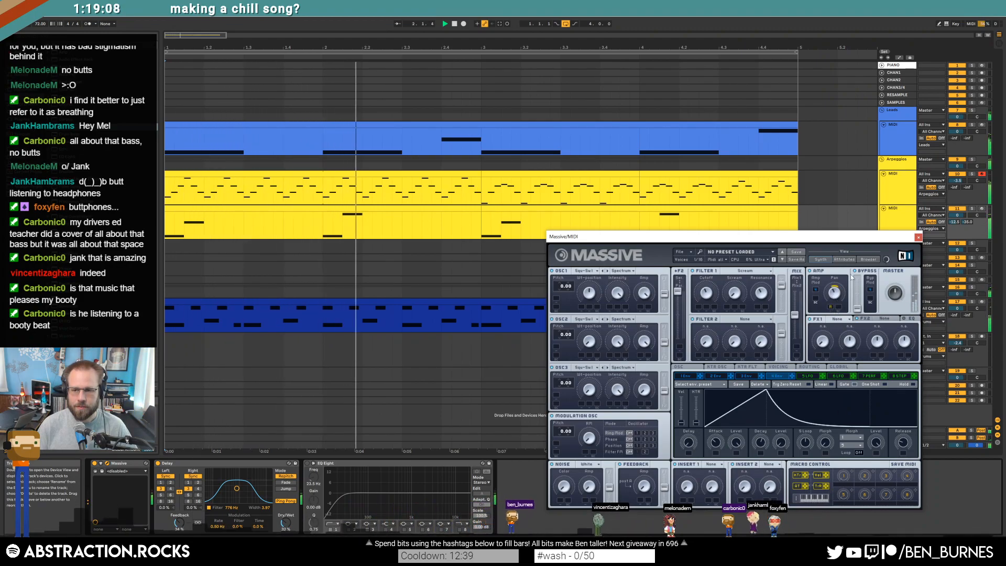
pyautogui.click(917, 237)
# Step: Select the drum rack track, stop playback, and enable the Overdrive in its device chain
pyautogui.click(899, 316)
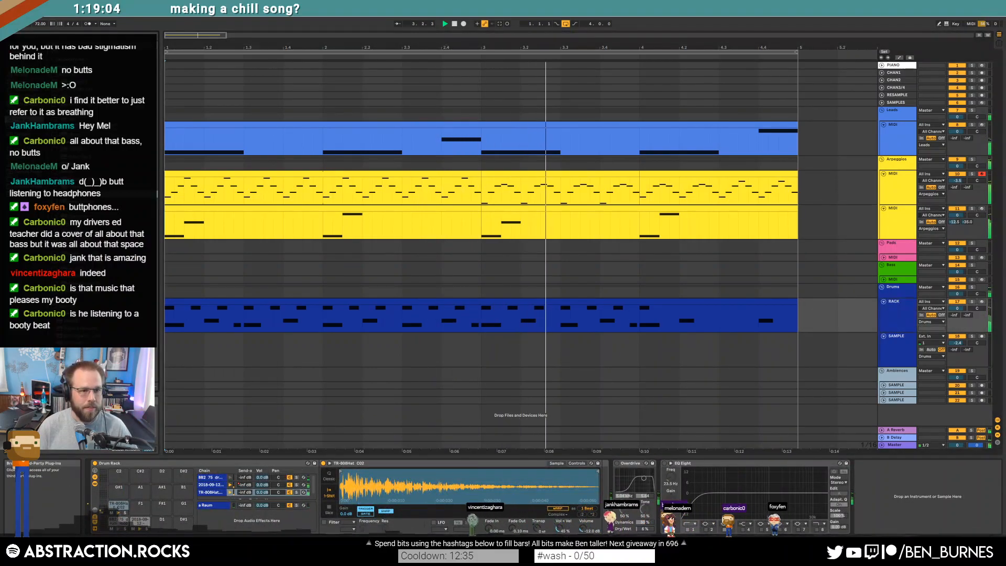
pyautogui.press('space')
pyautogui.click(100, 74)
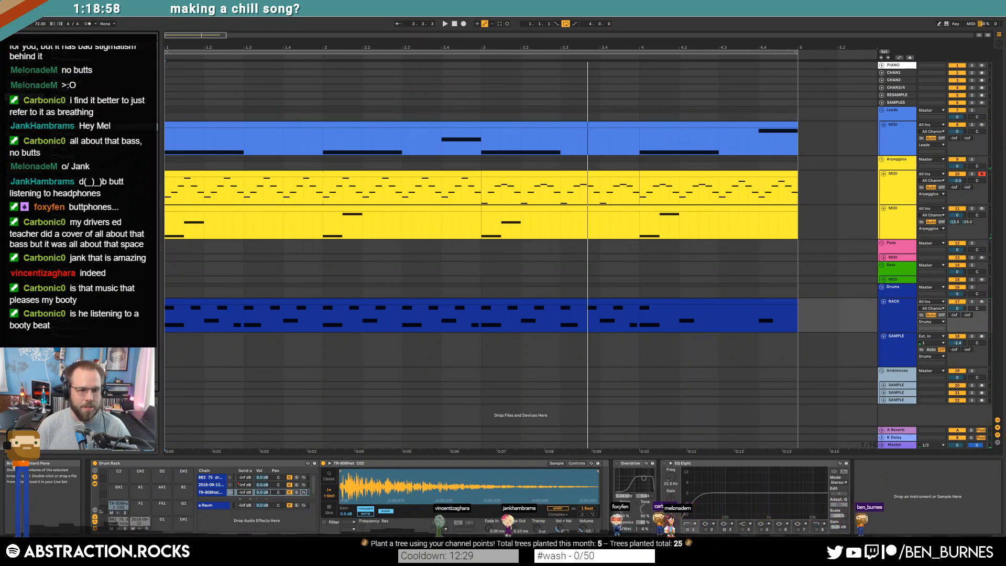
pyautogui.click(619, 466)
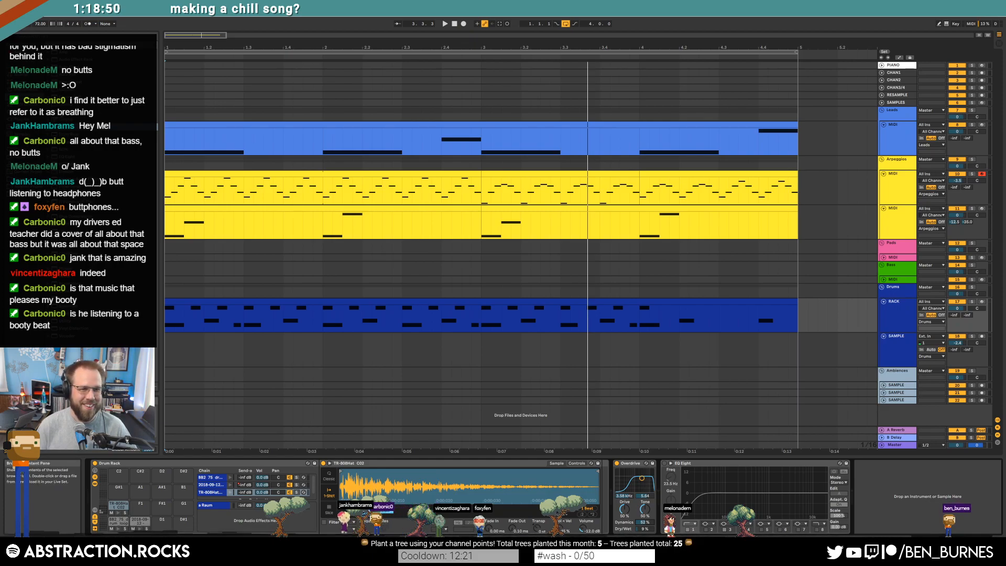
# Step: Insert a Compressor between Overdrive and EQ Eight on the drum track, and select the snap chain during playback
pyautogui.moveTo(78, 112)
pyautogui.mouseDown()
pyautogui.moveTo(629, 516)
pyautogui.moveTo(659, 519)
pyautogui.mouseUp()
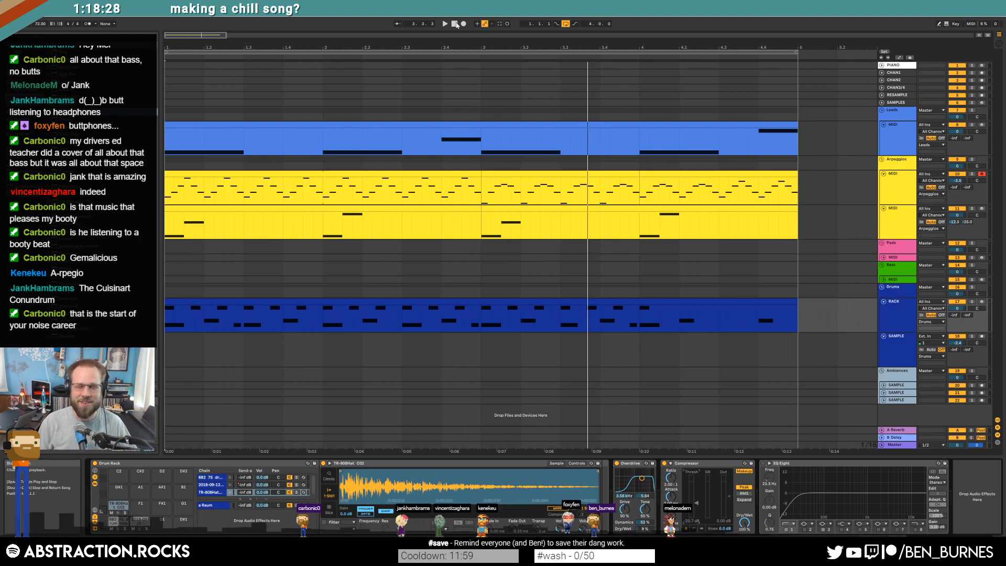
pyautogui.press('space')
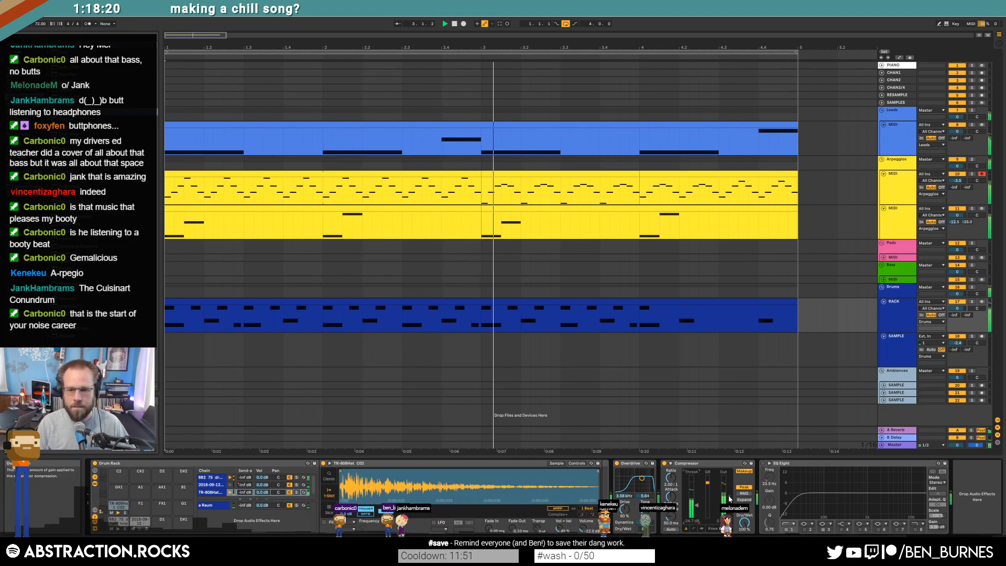
pyautogui.click(251, 484)
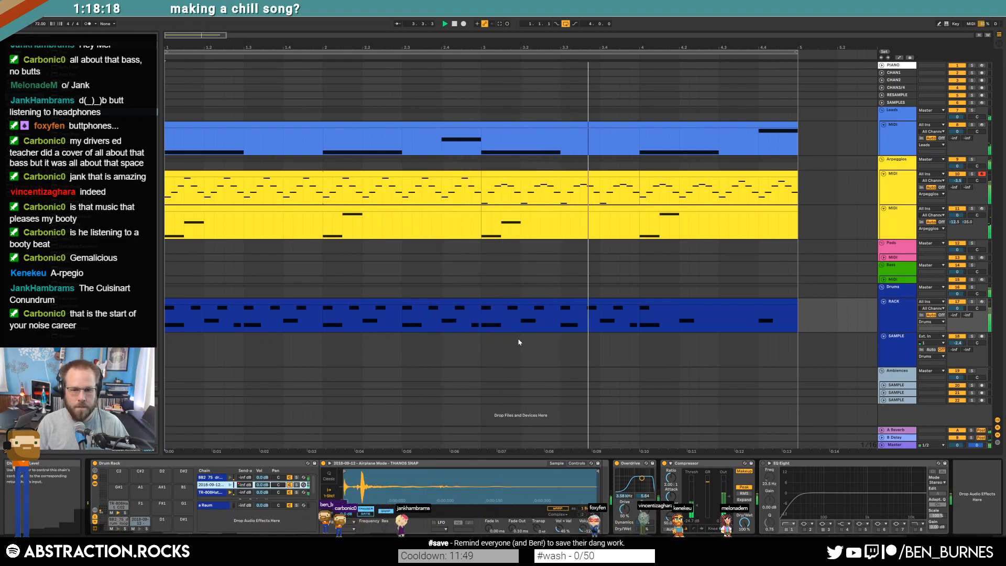
# Step: Open the drum rack clip, split the hi-hat near the end of bar 2 into two short hits, and play it back
pyautogui.press('a')
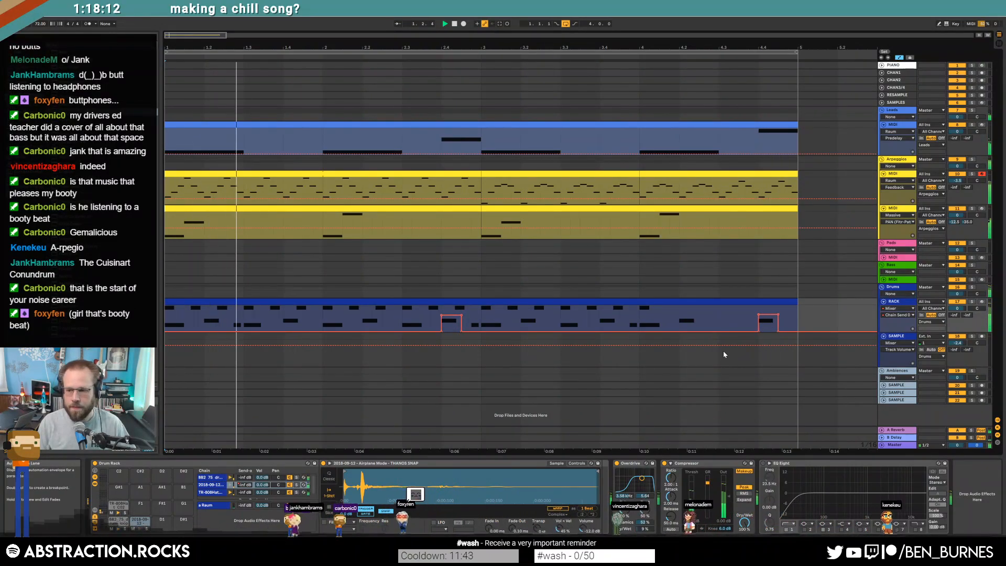
pyautogui.press('a')
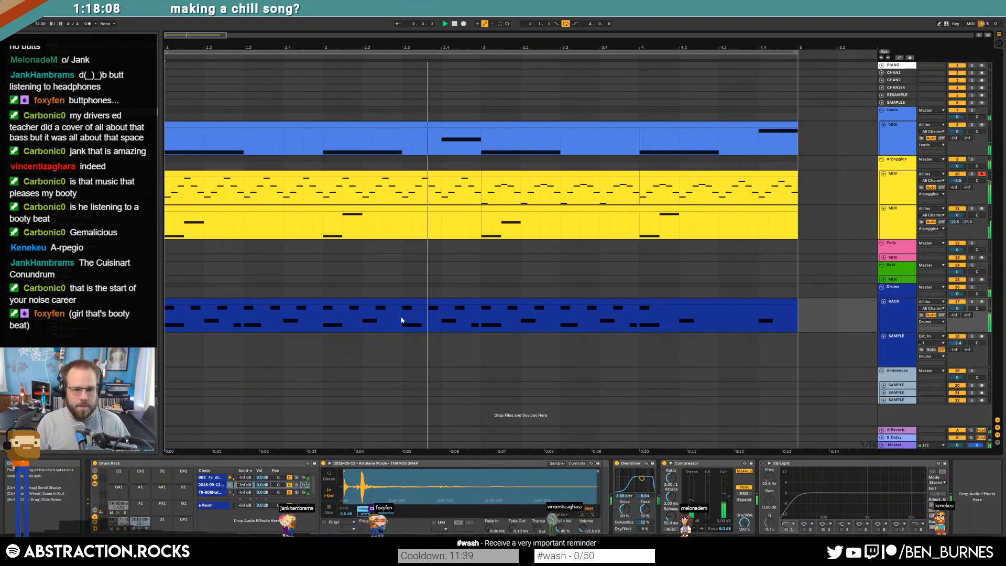
pyautogui.doubleClick(482, 301)
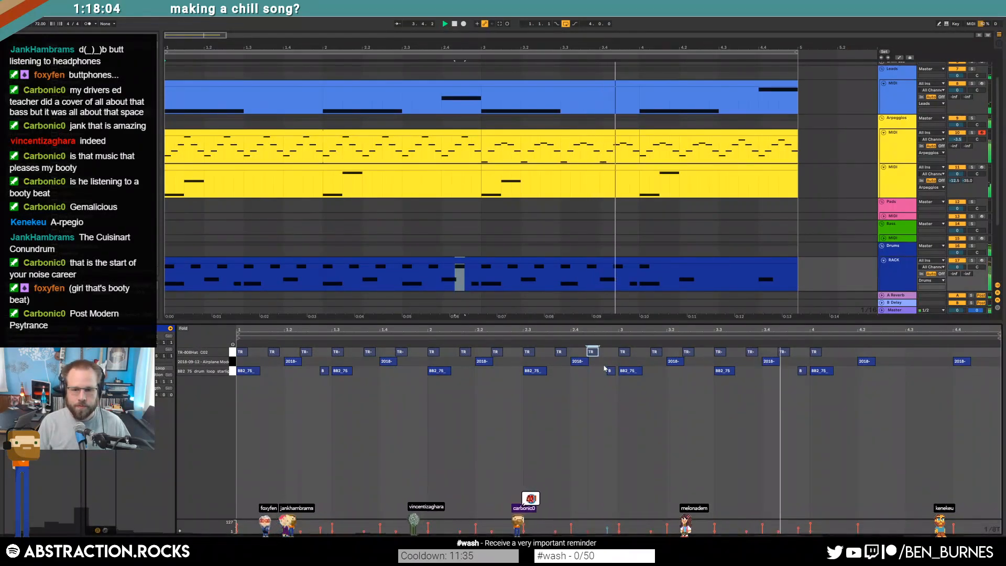
pyautogui.moveTo(606, 330); pyautogui.dragTo(599, 340)
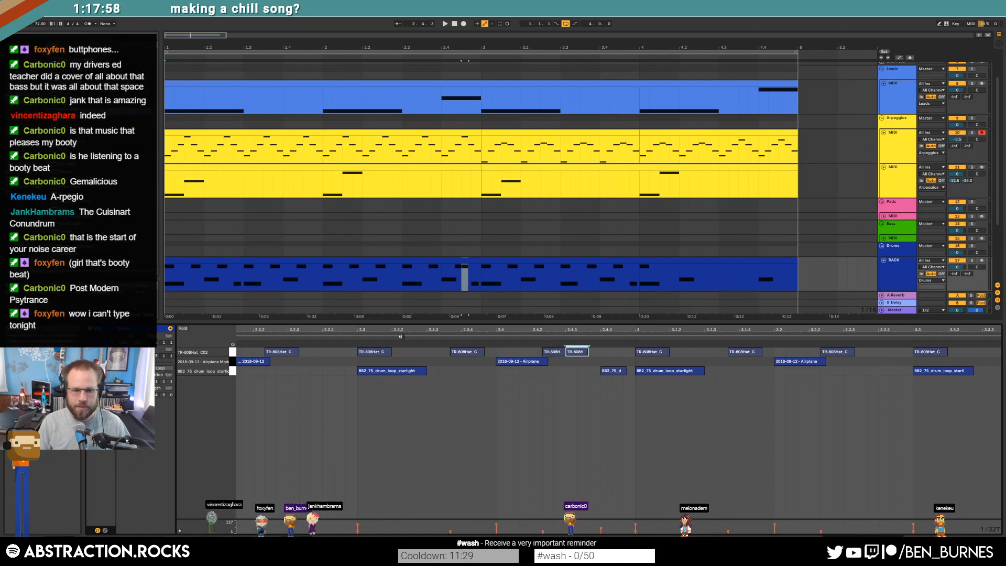
pyautogui.press('space')
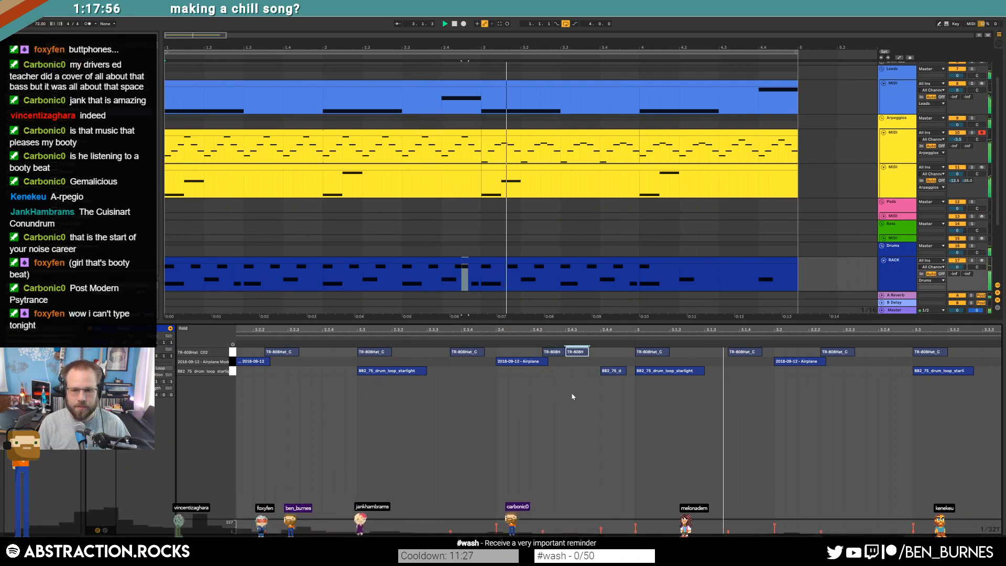
pyautogui.press('space')
# Step: Build a roll of three short hi-hat hits at the end of bar 3 in the drum clip, and return to the device view
pyautogui.moveTo(658, 330); pyautogui.dragTo(670, 306)
pyautogui.moveTo(766, 329); pyautogui.dragTo(666, 327)
pyautogui.click(781, 429)
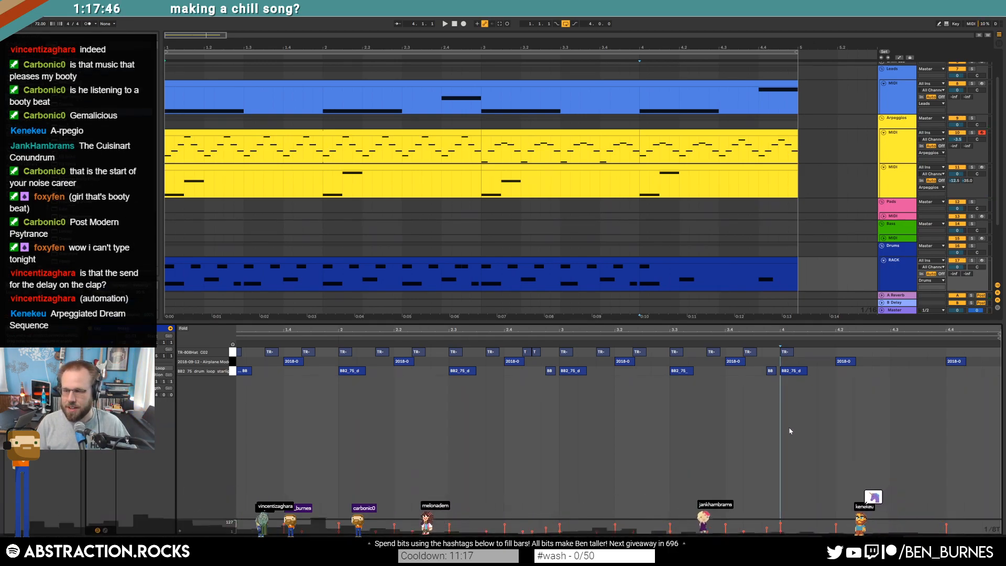
pyautogui.click(789, 352)
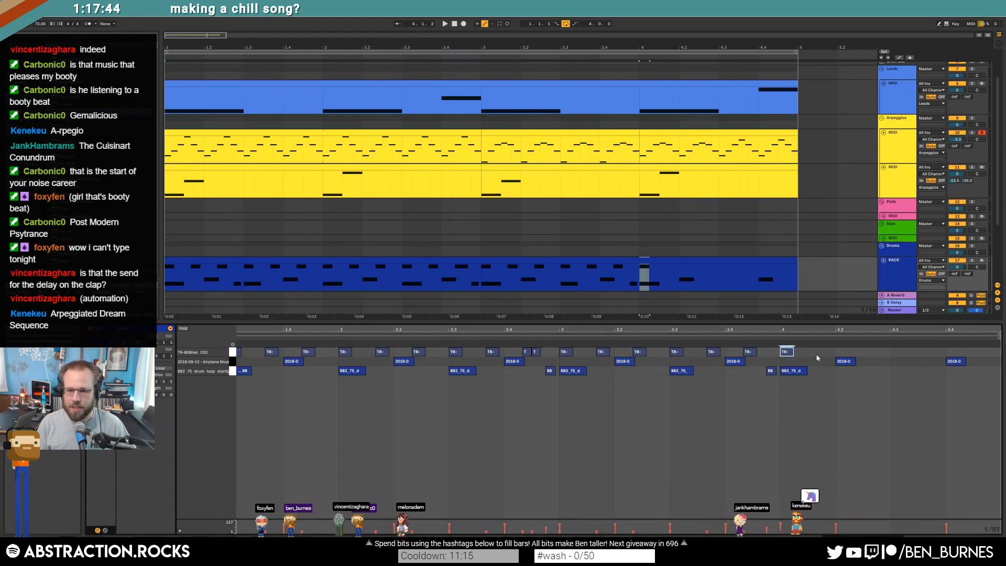
pyautogui.scroll(3, 815, 354)
pyautogui.moveTo(680, 352); pyautogui.dragTo(671, 353)
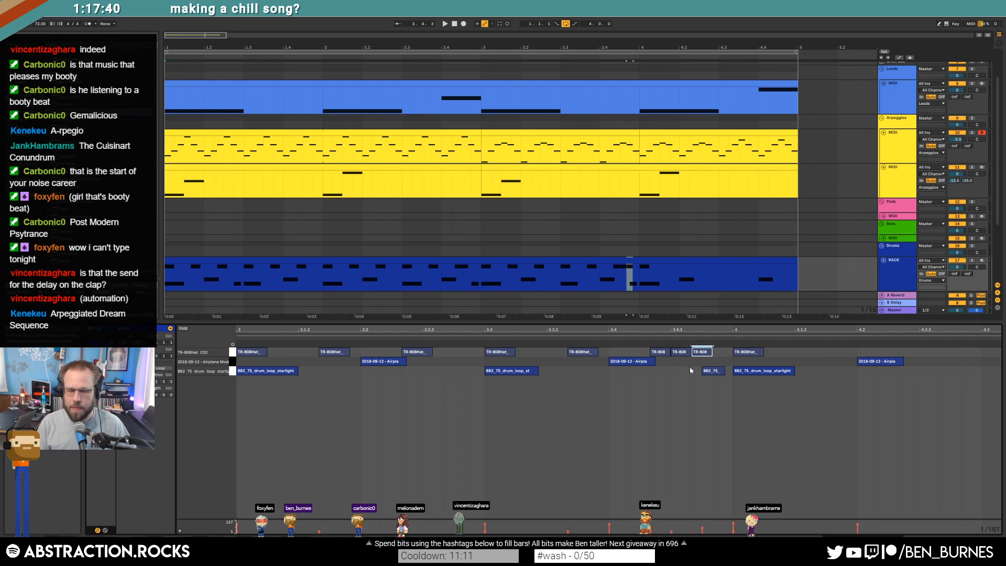
pyautogui.scroll(-3, 715, 382)
pyautogui.hotkey('shift', 'Tab')
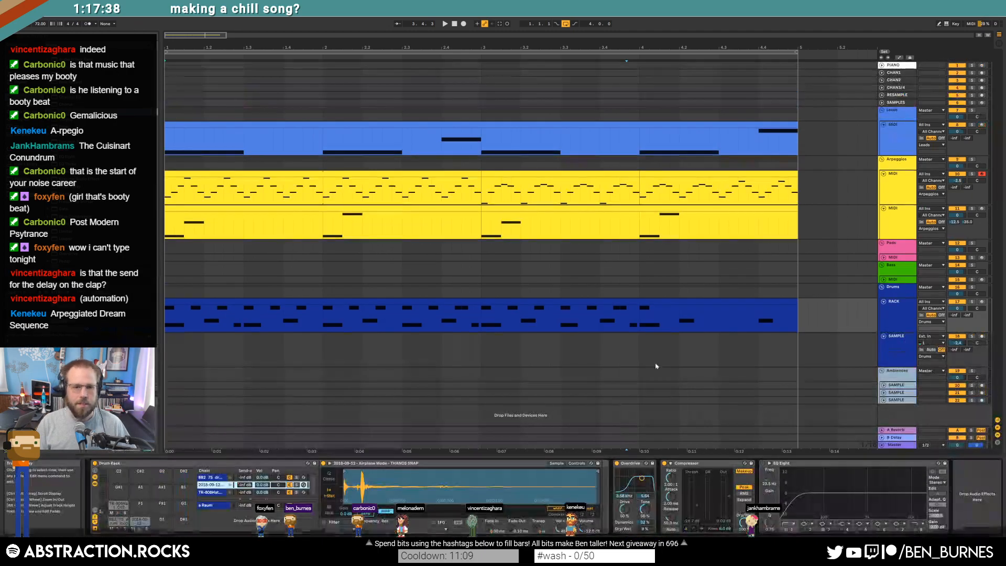
# Step: Inspect the Drum Rack's Raum return chain and audition a drum pad
pyautogui.click(362, 301)
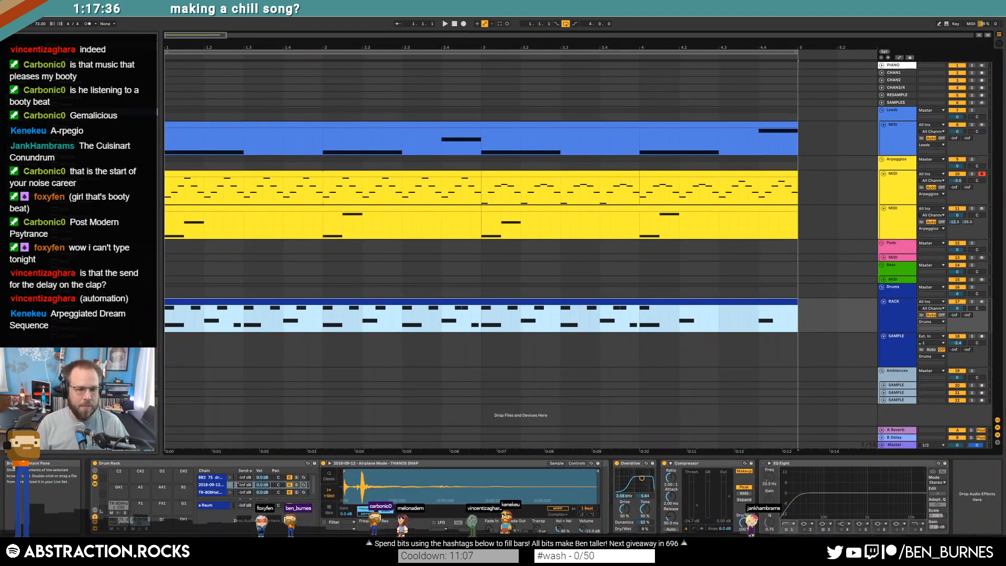
pyautogui.click(229, 528)
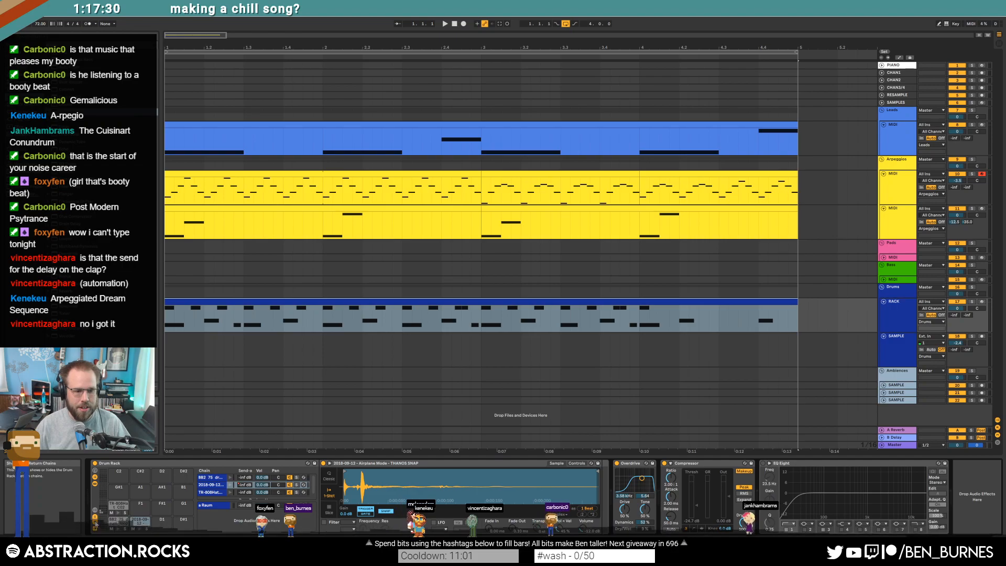
pyautogui.click(163, 464)
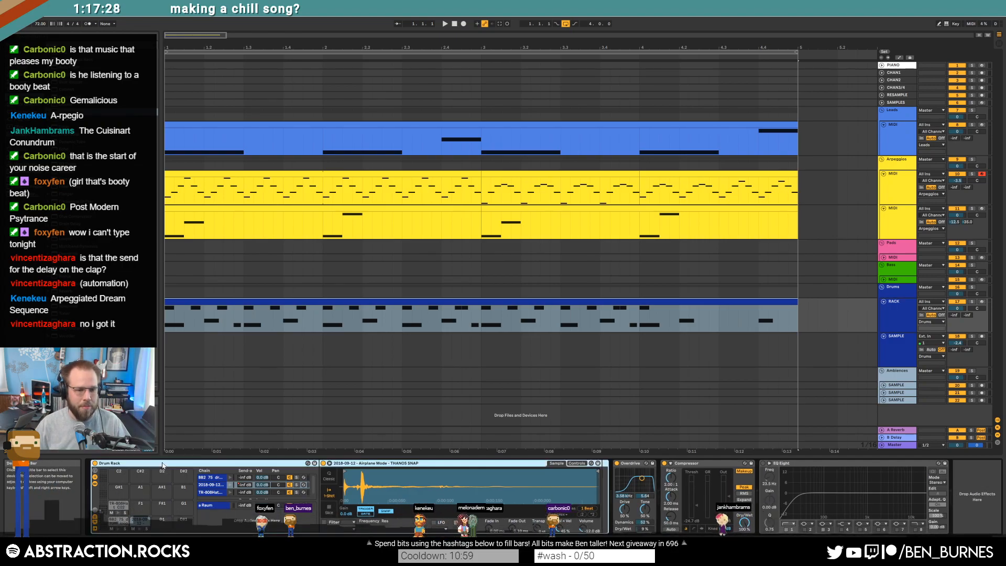
pyautogui.click(217, 507)
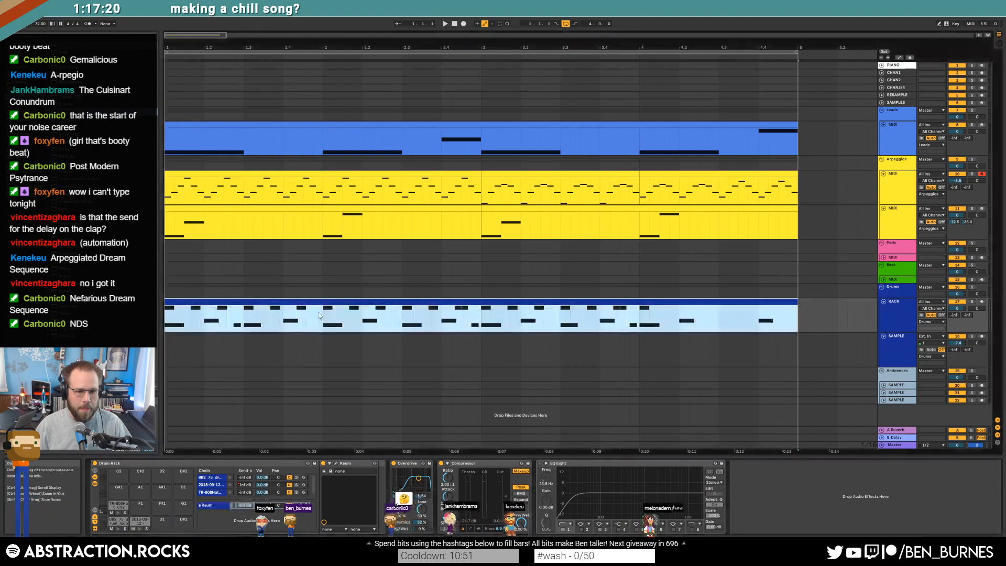
pyautogui.click(303, 321)
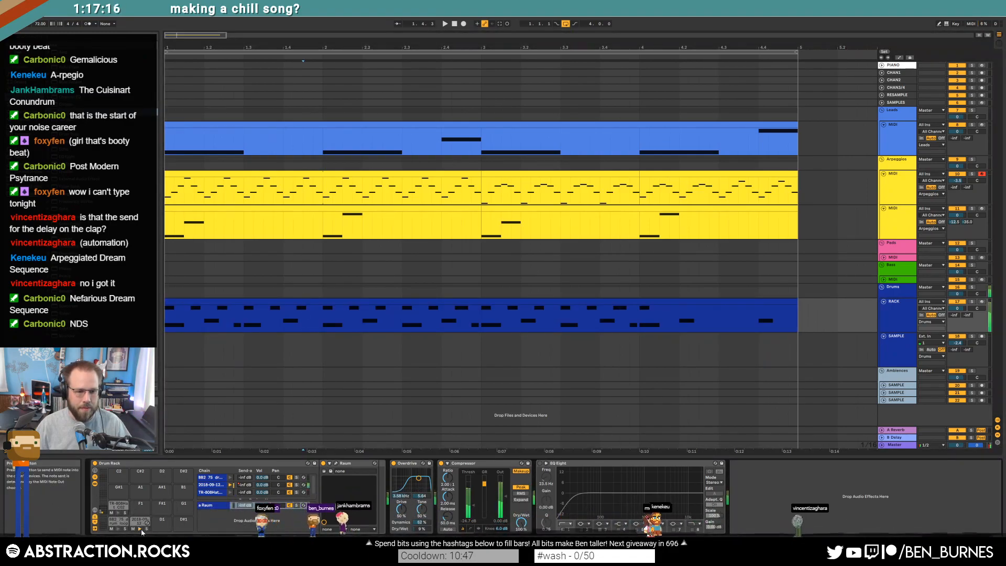
pyautogui.click(452, 329)
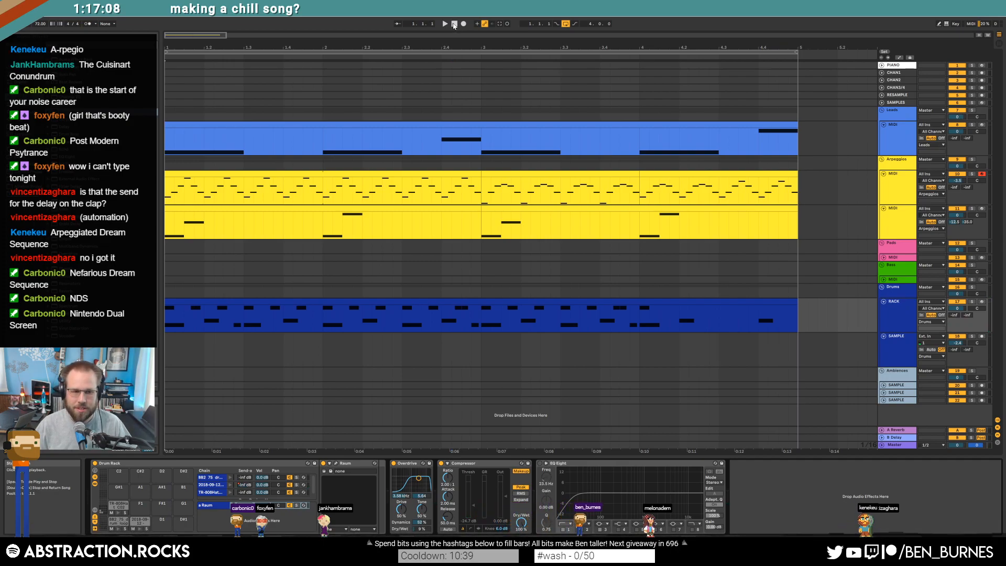
# Step: During playback, lower bar 4's high note in the second arpeggio track to A2, and return to its device view
pyautogui.press('space')
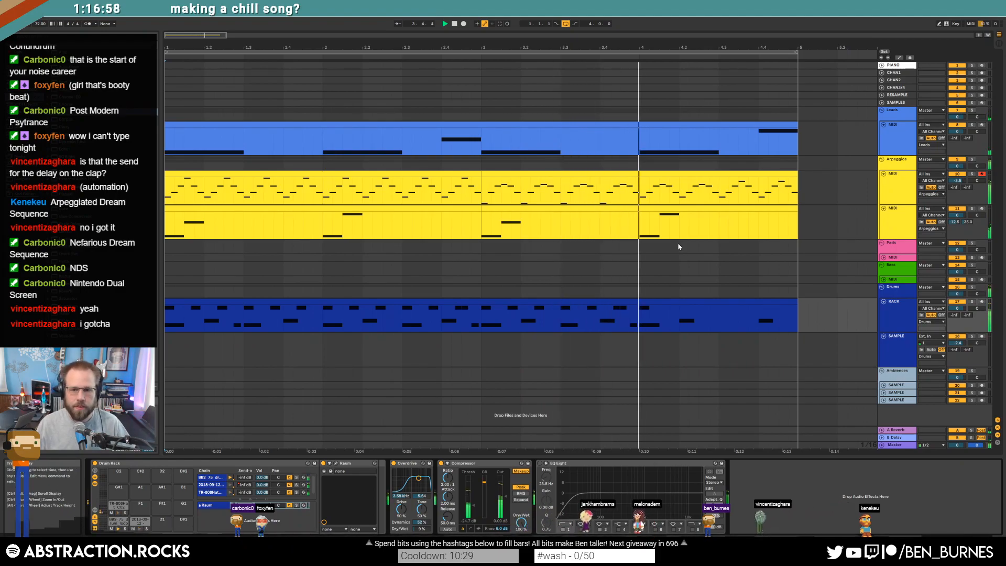
pyautogui.doubleClick(676, 225)
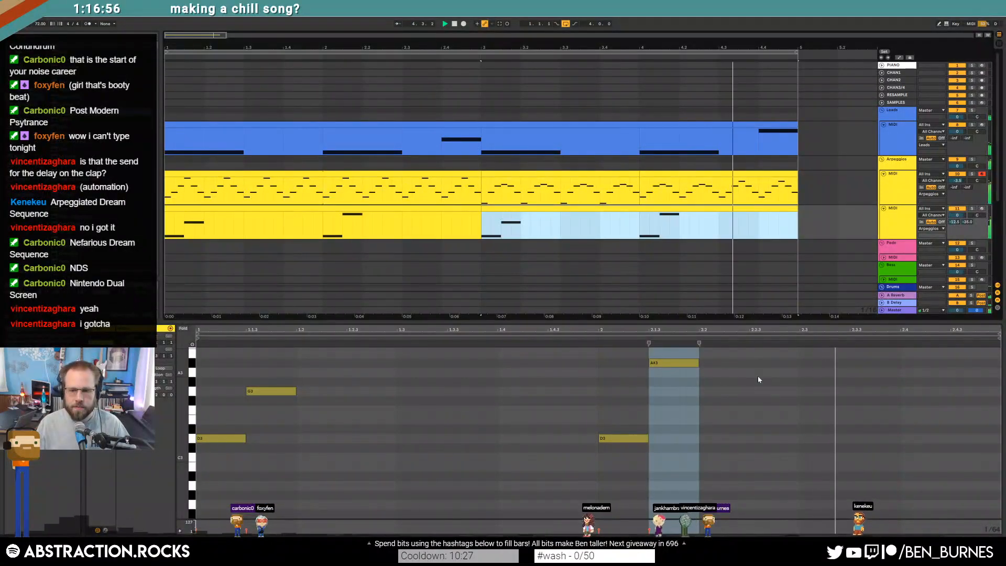
pyautogui.click(678, 362)
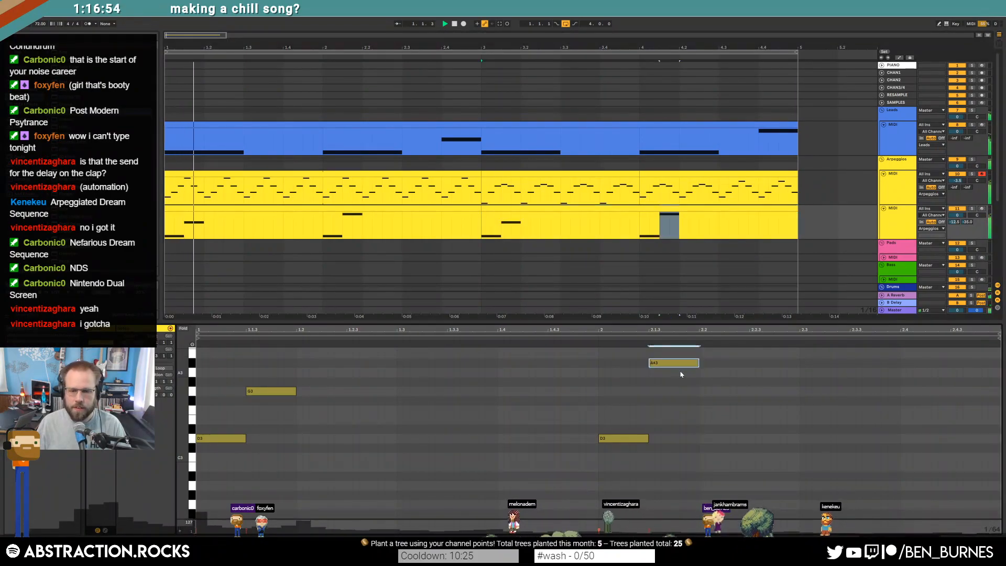
pyautogui.press('Down')
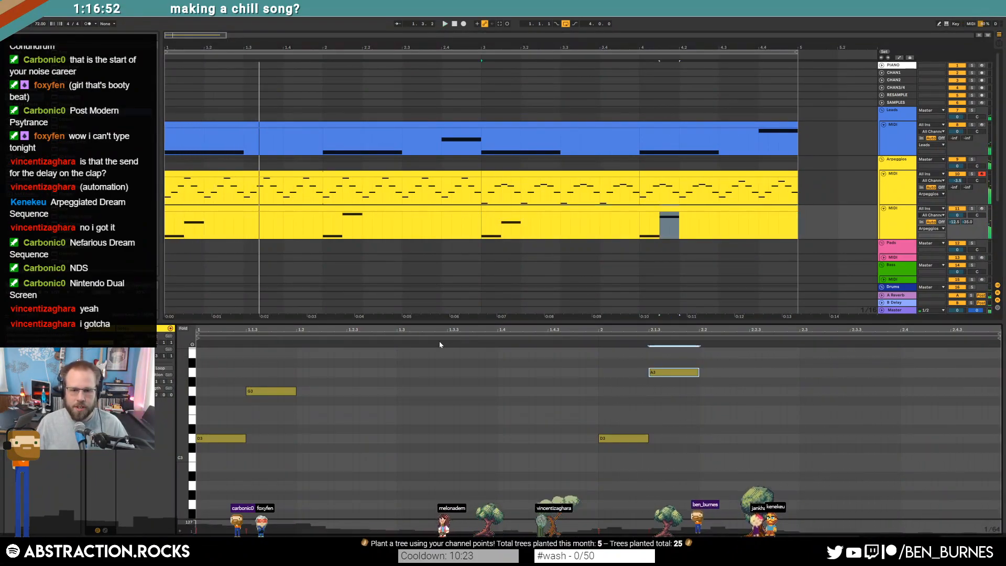
pyautogui.click(844, 448)
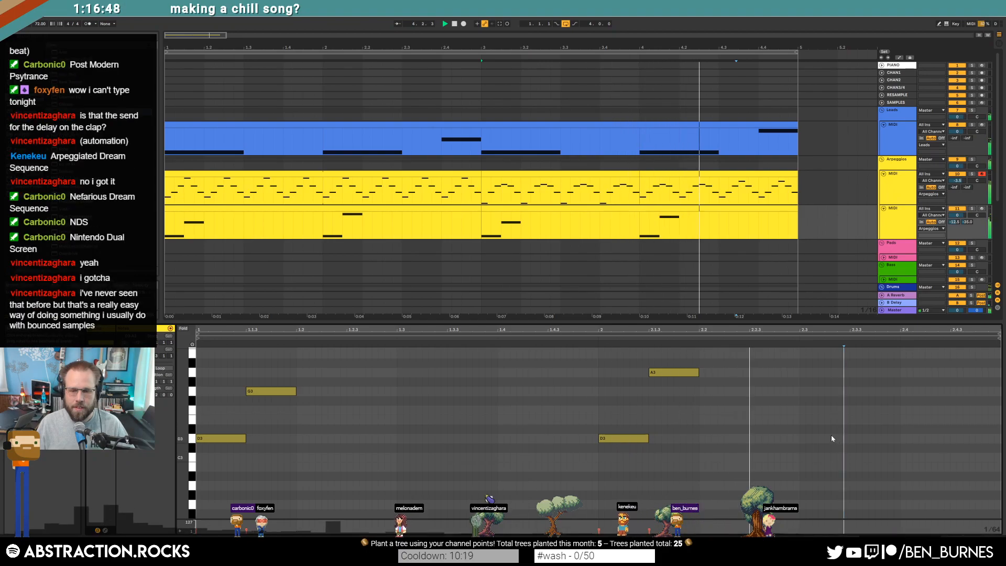
pyautogui.hotkey('shift', 'Tab')
pyautogui.press('space')
# Step: Reset the audio connection in the preferences by reselecting the driver type and audio device, and close the preferences
pyautogui.click(63, 12)
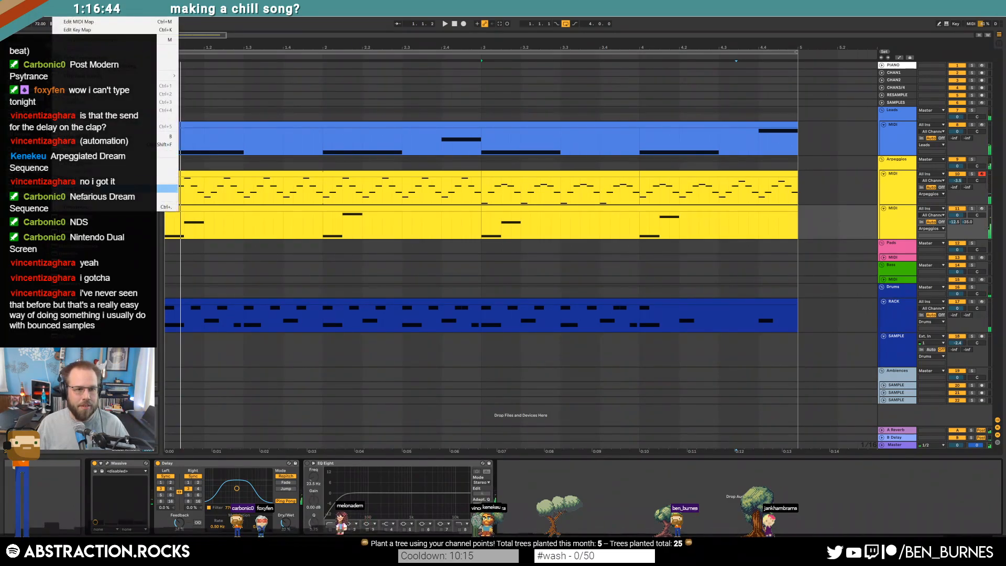
pyautogui.click(113, 207)
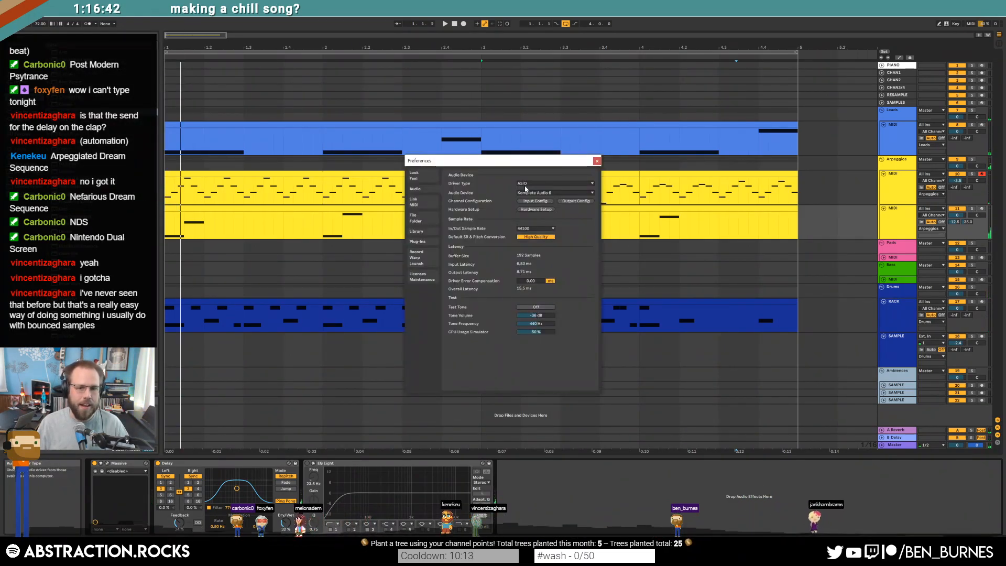
pyautogui.click(539, 192)
pyautogui.click(539, 199)
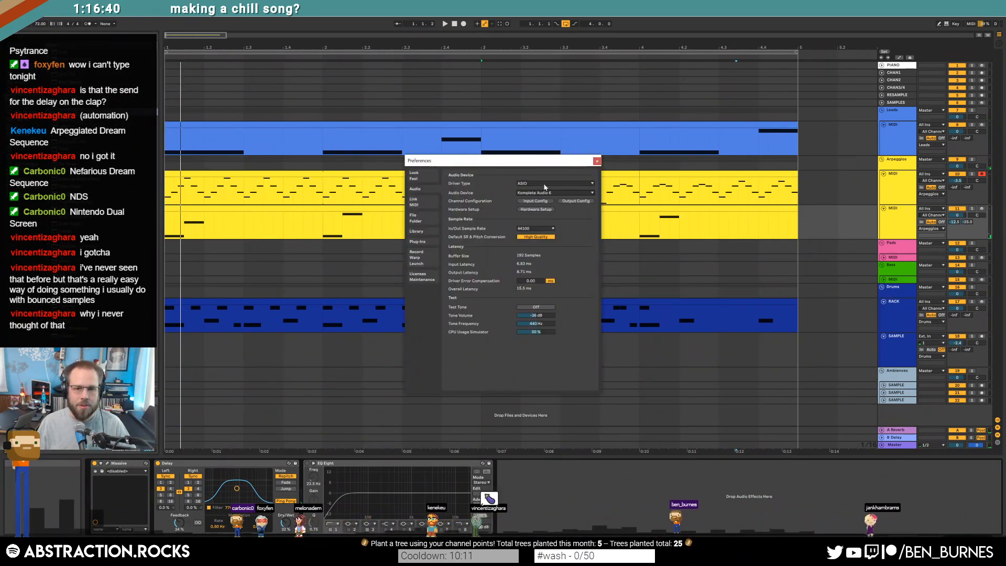
pyautogui.click(544, 184)
pyautogui.click(543, 189)
pyautogui.click(543, 184)
pyautogui.click(539, 201)
pyautogui.click(537, 193)
pyautogui.click(548, 217)
pyautogui.click(597, 161)
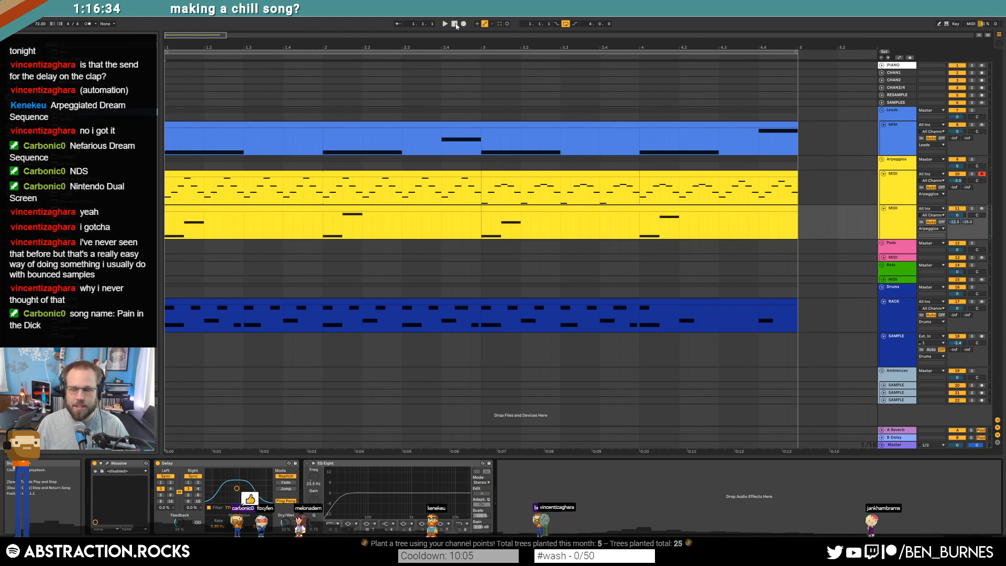
# Step: After a playback, open the first arpeggio track's bar 4 clip and lower the first two peak notes to D#3
pyautogui.press('space')
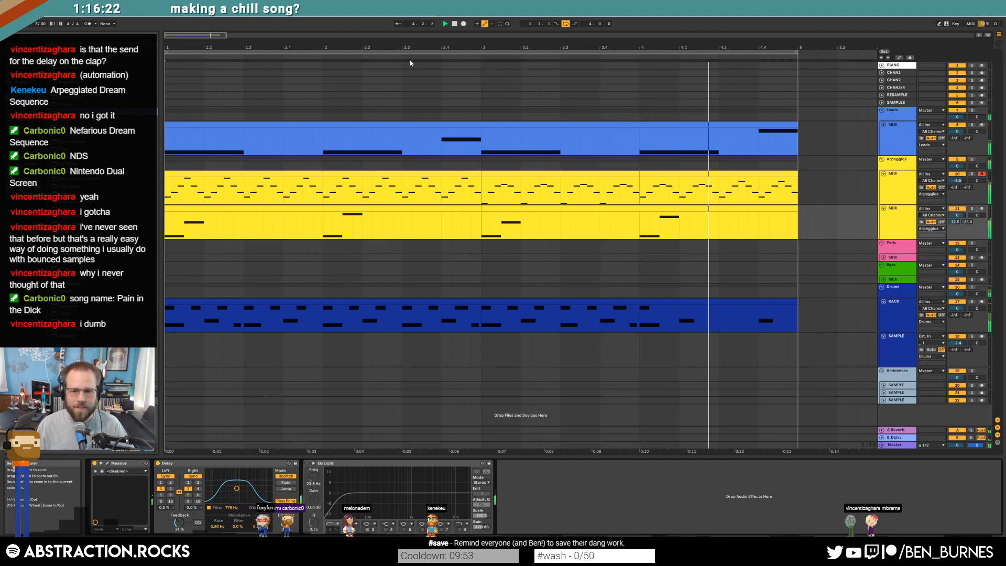
pyautogui.doubleClick(721, 174)
pyautogui.moveTo(309, 370); pyautogui.dragTo(520, 394)
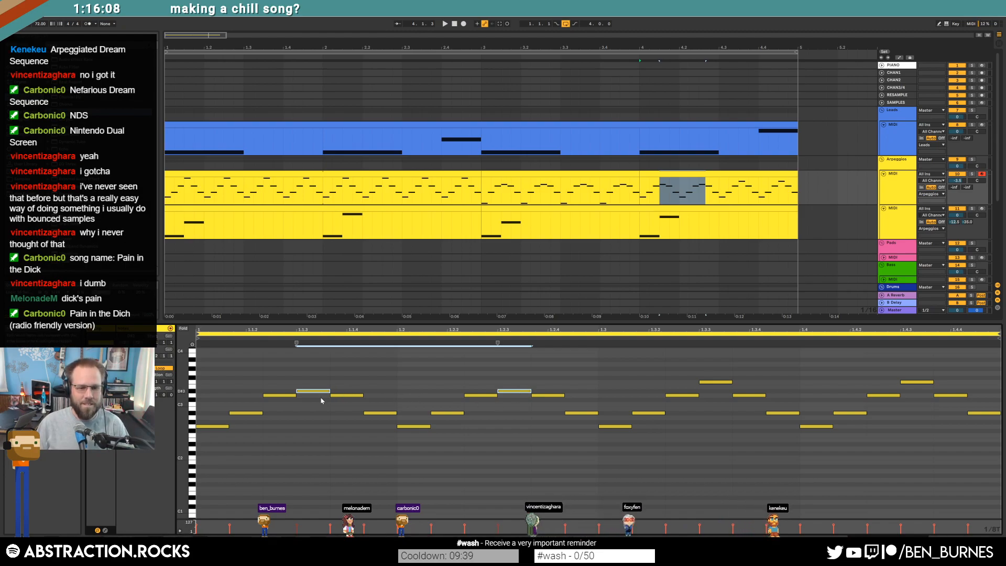
# Step: Try lowering the notes around the clip's first two peaks to C3, and nudge those peaks up a semitone
pyautogui.moveTo(269, 383); pyautogui.dragTo(571, 406)
pyautogui.press('Down')
pyautogui.press('Down')
pyautogui.moveTo(307, 376); pyautogui.dragTo(543, 402)
pyautogui.press('Up')
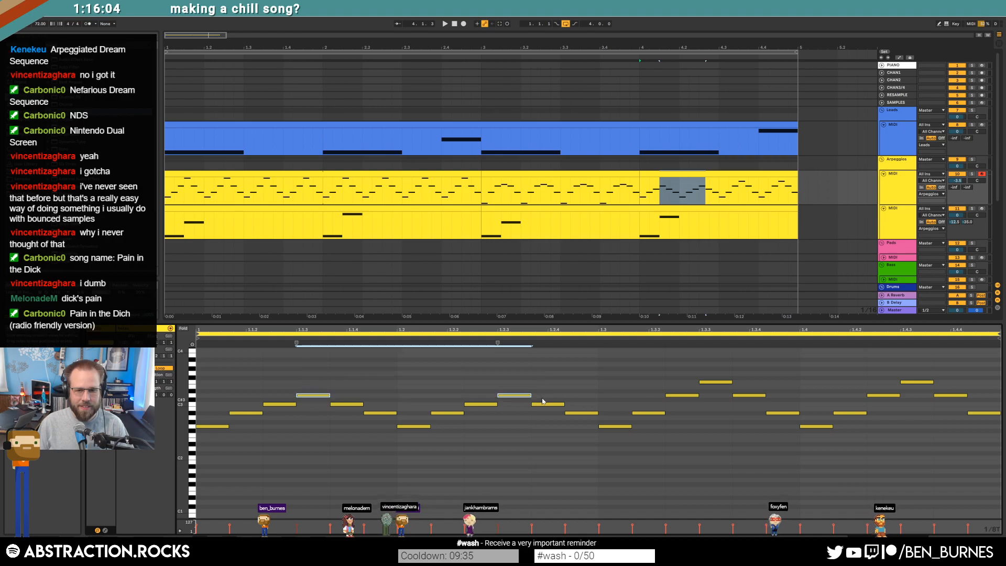
# Step: Lower the notes on either side of the third peak to C3, and audition that peak lower before returning it to F3
pyautogui.moveTo(640, 394); pyautogui.dragTo(785, 406)
pyautogui.click(725, 374)
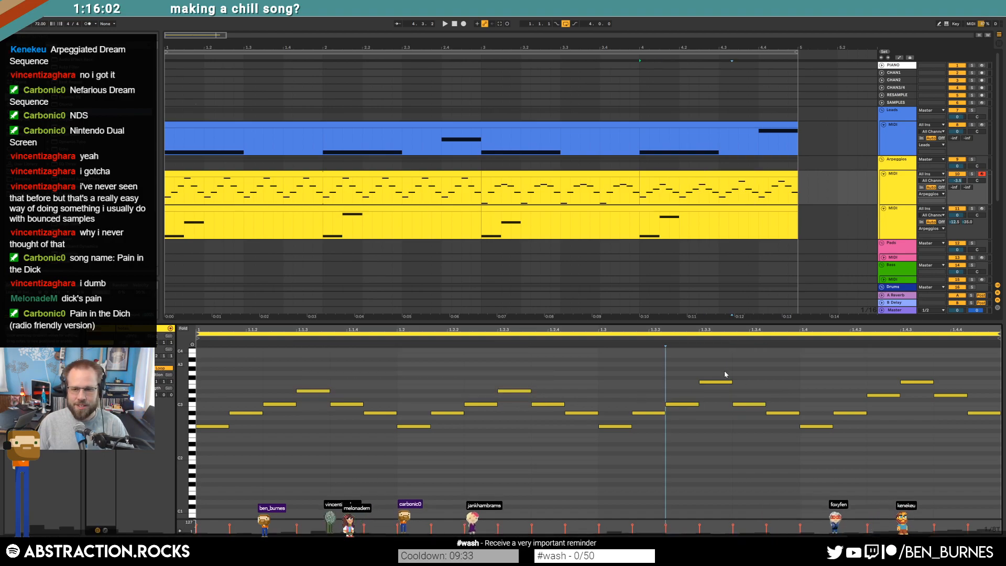
pyautogui.press('Down')
pyautogui.press('Down')
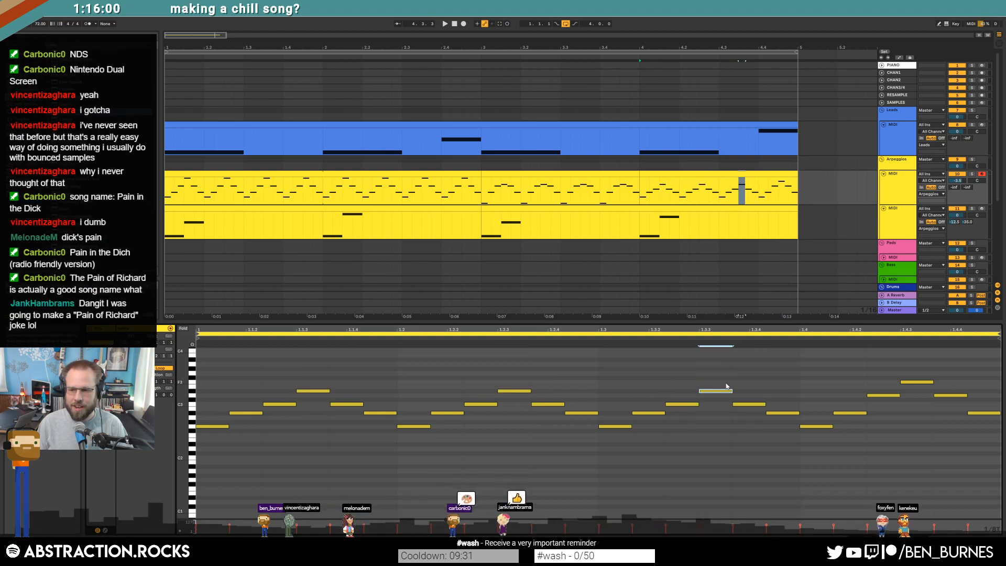
pyautogui.press('space')
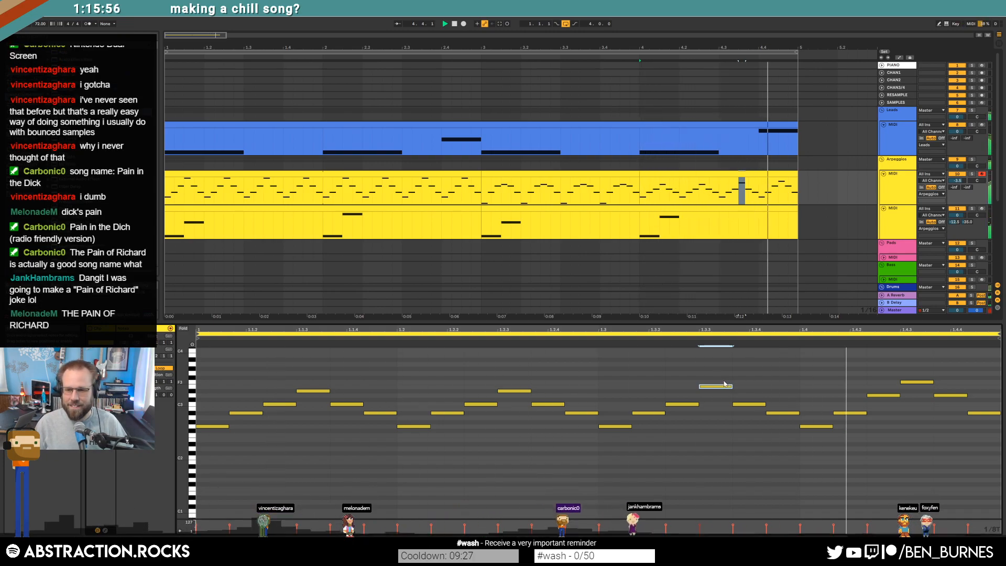
pyautogui.press('Up')
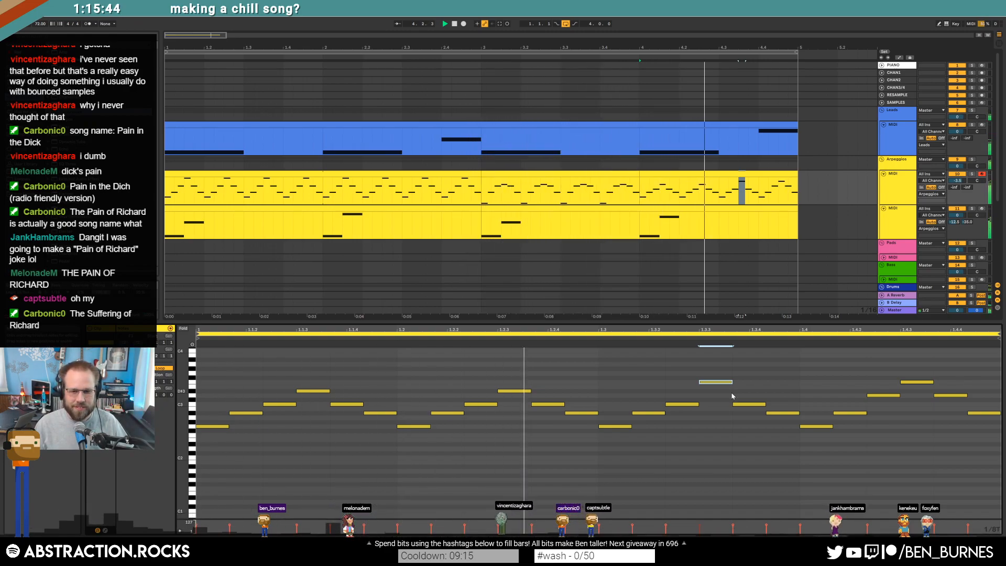
# Step: Raise the notes on either side of the first two arpeggio peaks to D3, and play back the result
pyautogui.moveTo(279, 396); pyautogui.dragTo(345, 411)
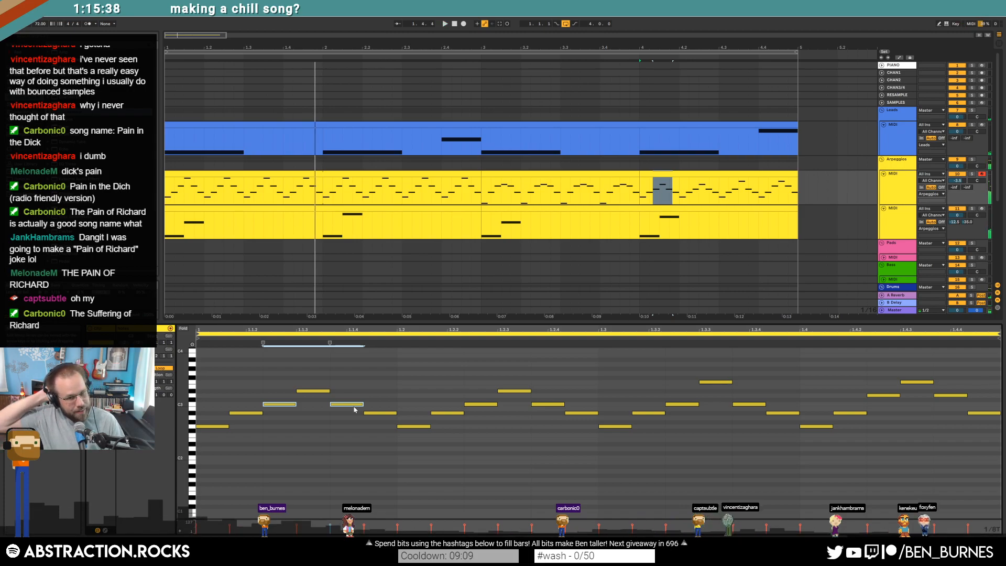
pyautogui.press('Up')
pyautogui.press('space')
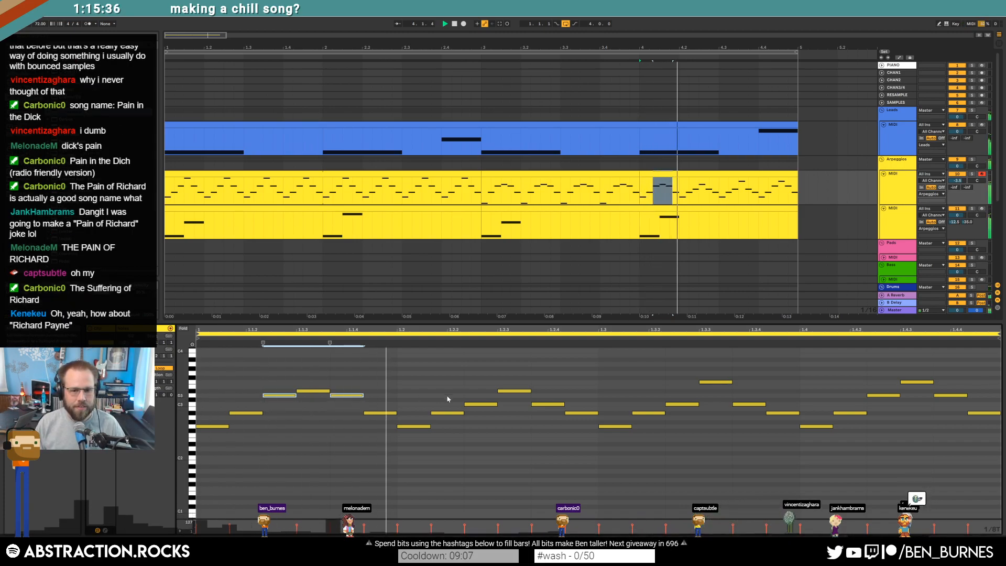
pyautogui.press('space')
pyautogui.moveTo(463, 397); pyautogui.dragTo(531, 412)
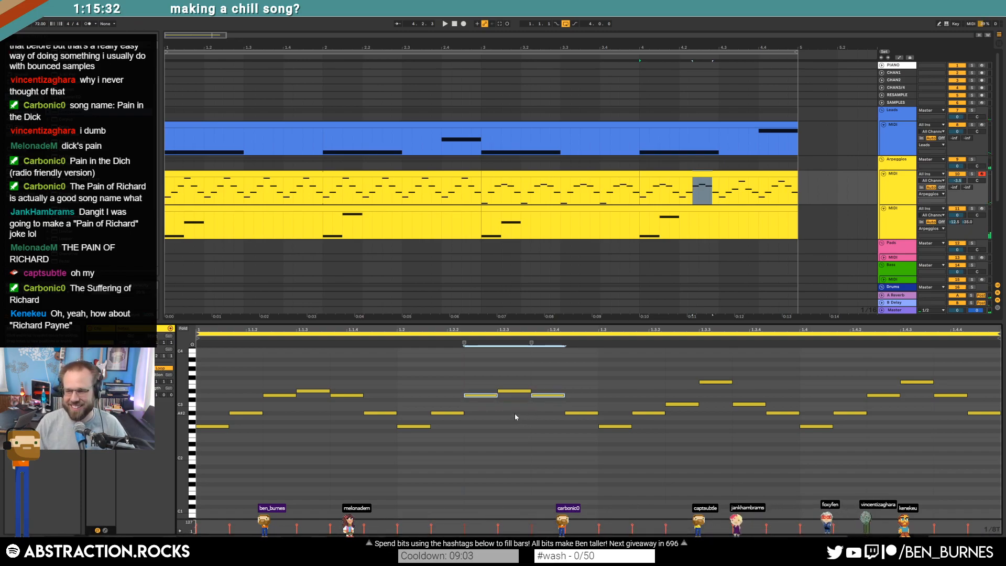
pyautogui.press('space')
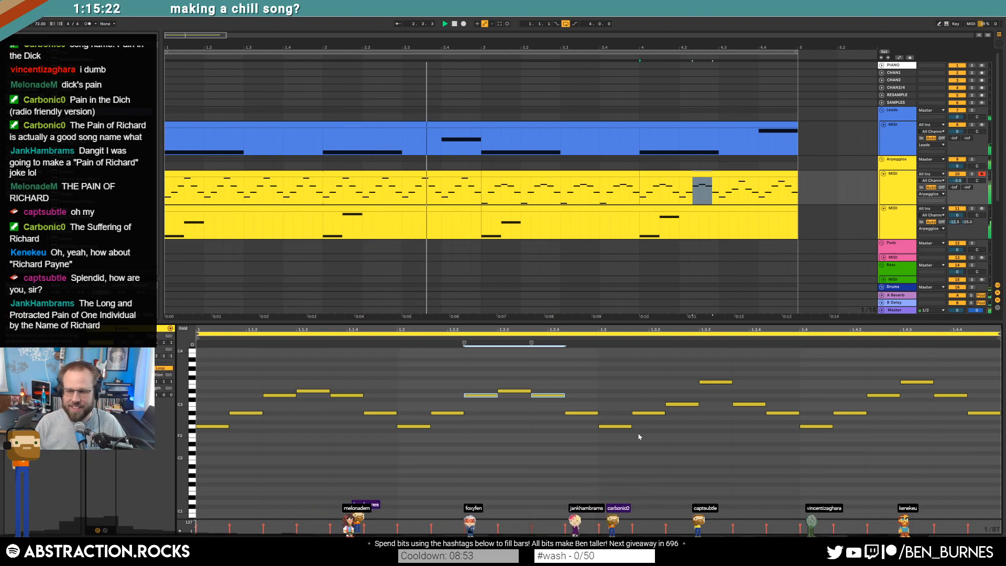
# Step: Return to the arrangement's device view, zoom out the timeline, and unfold and select the Bass group's MIDI track, stopping playback
pyautogui.hotkey('shift', 'Tab')
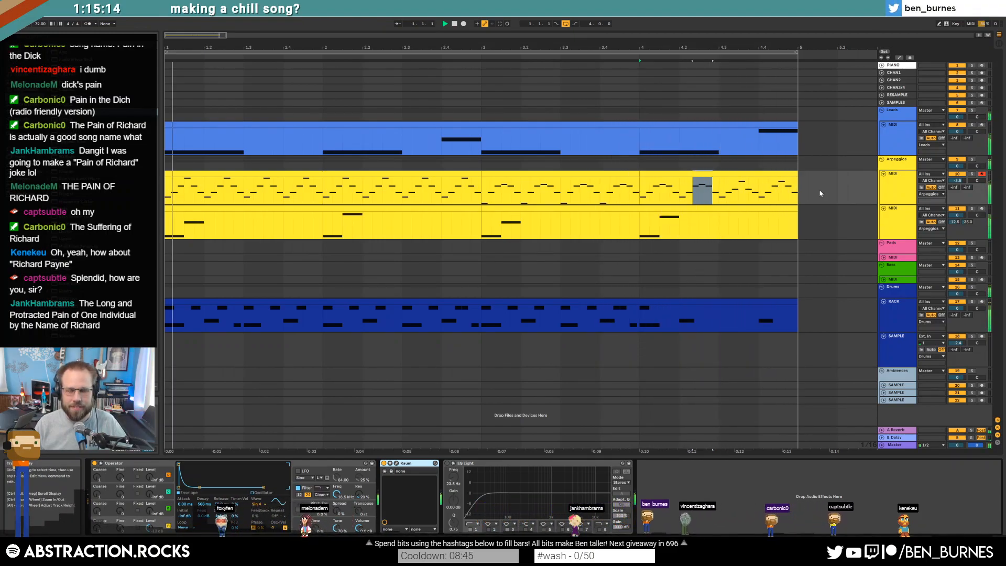
pyautogui.moveTo(192, 35); pyautogui.dragTo(192, 14)
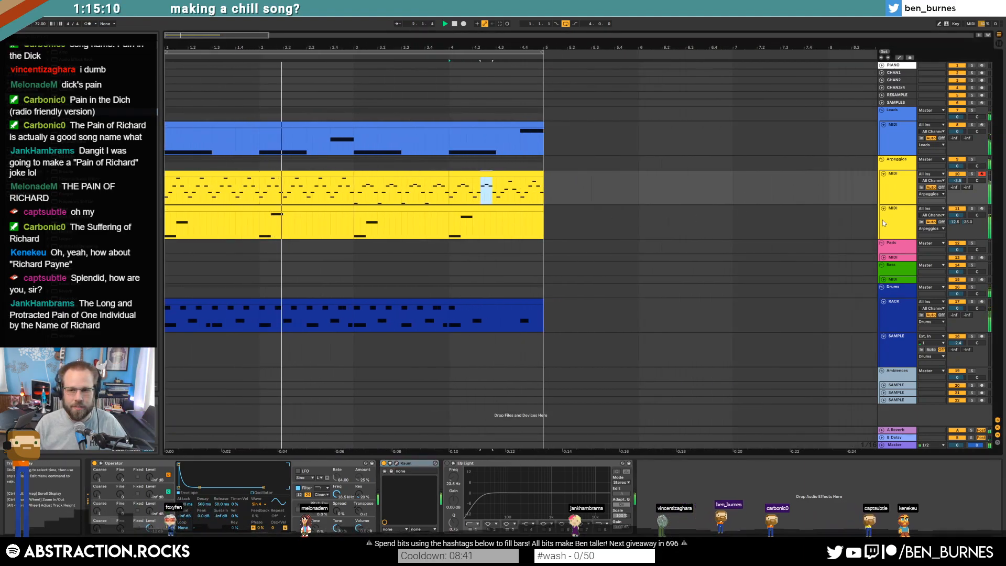
pyautogui.click(883, 279)
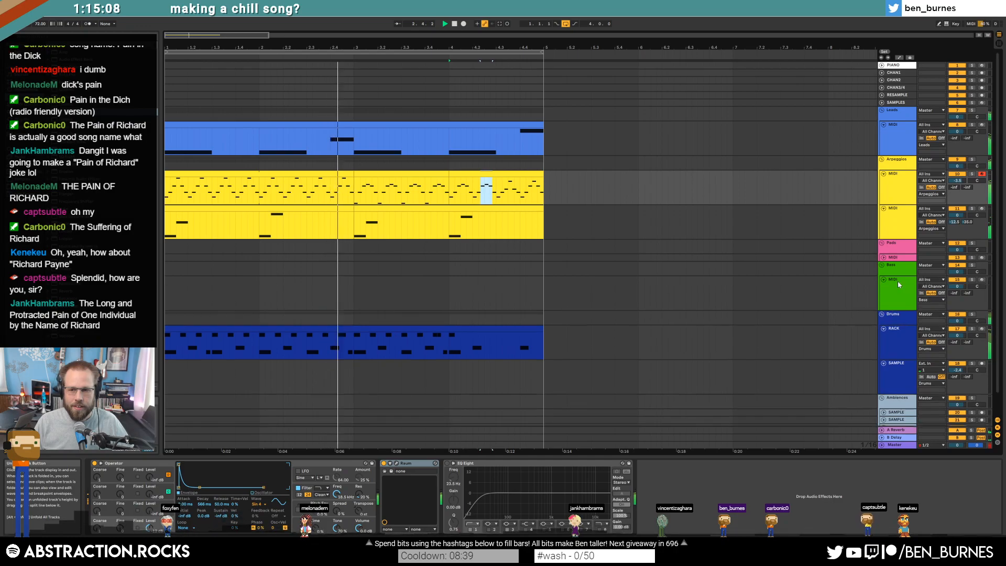
pyautogui.click(898, 284)
pyautogui.press('space')
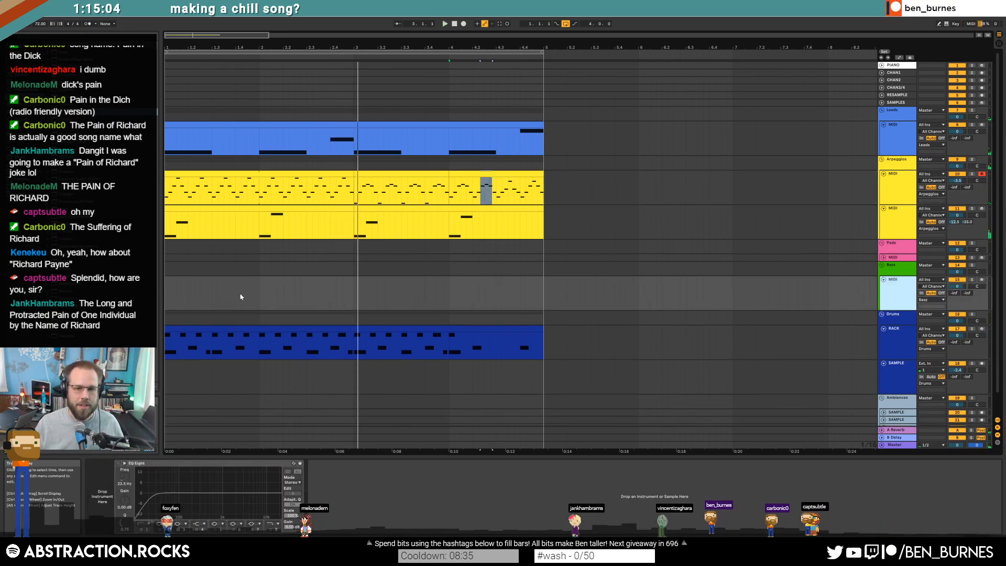
# Step: Create a one-bar MIDI clip at bar 1 of the bass track and draw a G2 note across nearly the whole bar
pyautogui.moveTo(166, 302); pyautogui.dragTo(262, 299)
pyautogui.hotkey('ctrl', 'shift', 'm')
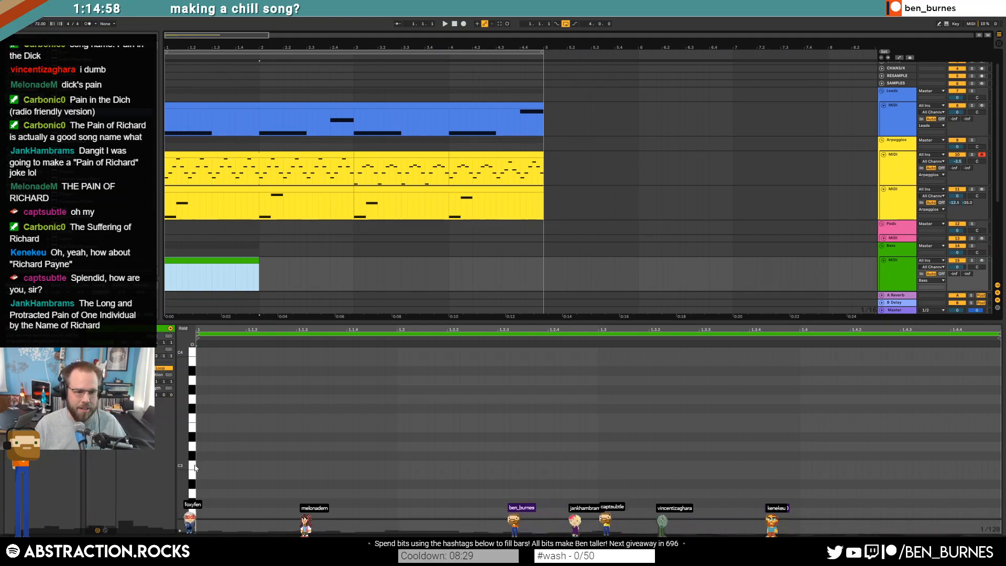
pyautogui.scroll(-3, 213, 467)
pyautogui.moveTo(199, 475); pyautogui.dragTo(991, 474)
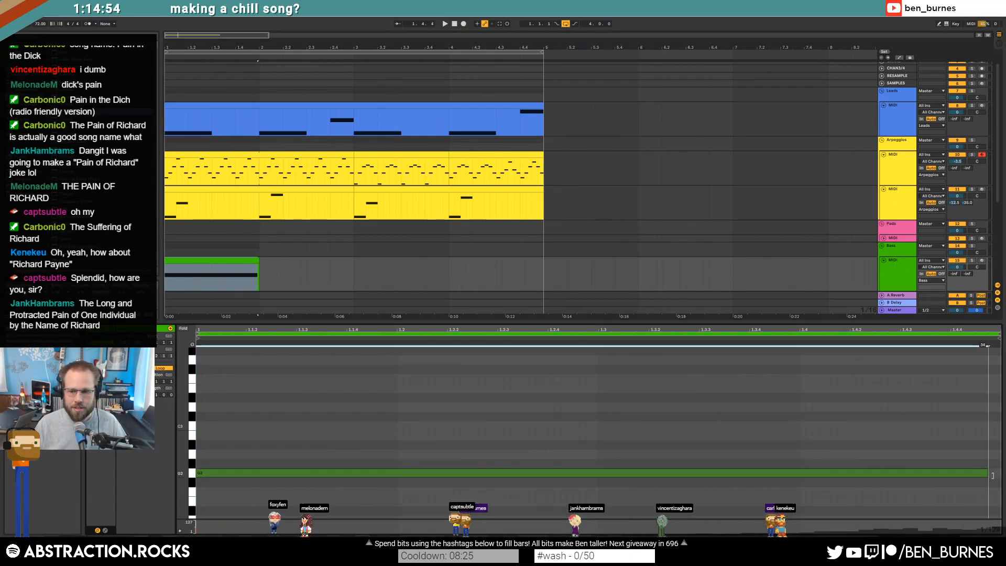
# Step: Duplicate the bass clip to fill bars 1 to 4 and consolidate the copies into one clip
pyautogui.click(228, 259)
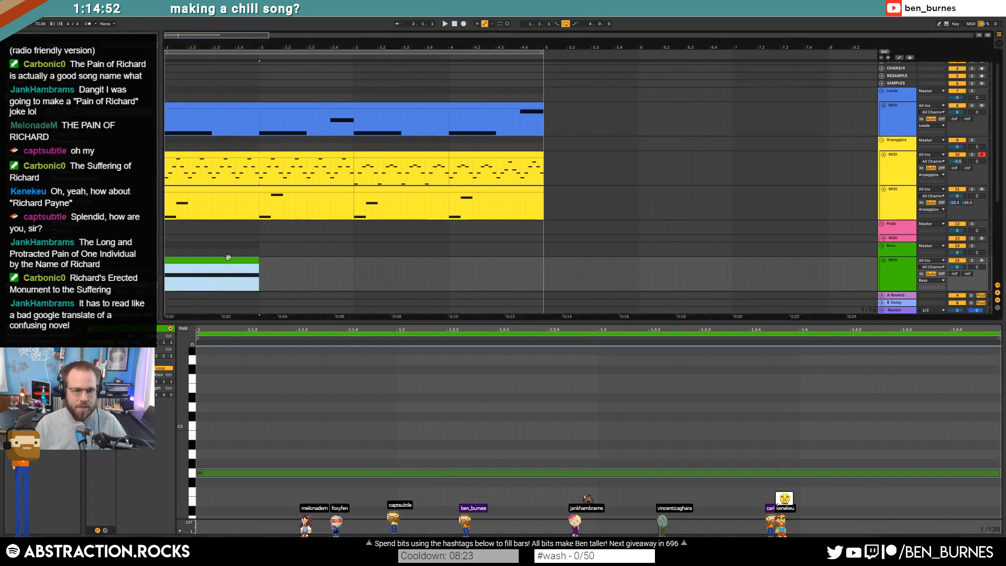
pyautogui.hotkey('ctrl', 'd')
pyautogui.hotkey('ctrl', 'd')
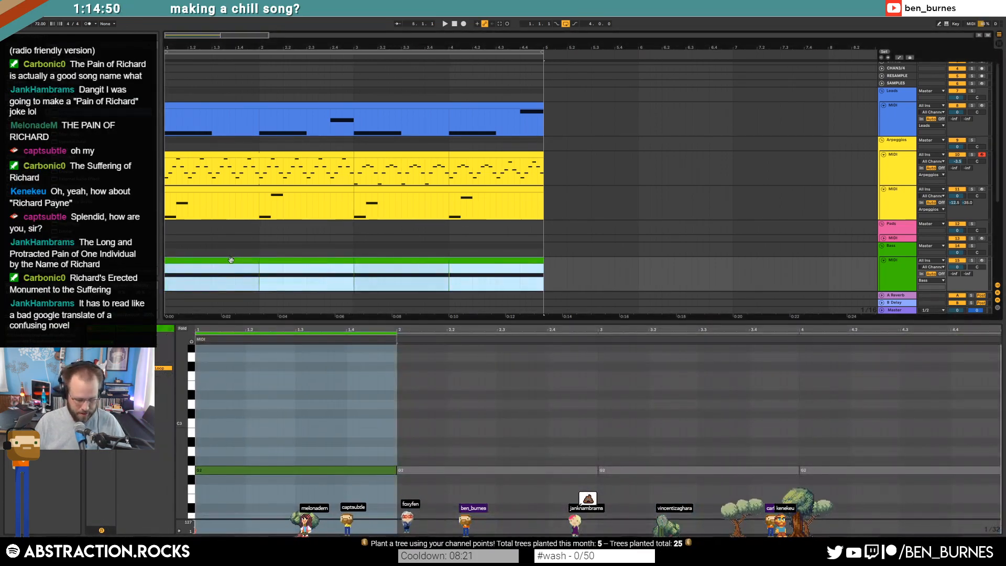
pyautogui.hotkey('ctrl', 'j')
# Step: Shorten all four bass notes so that a gap remains before each following bar
pyautogui.moveTo(302, 392); pyautogui.dragTo(928, 258)
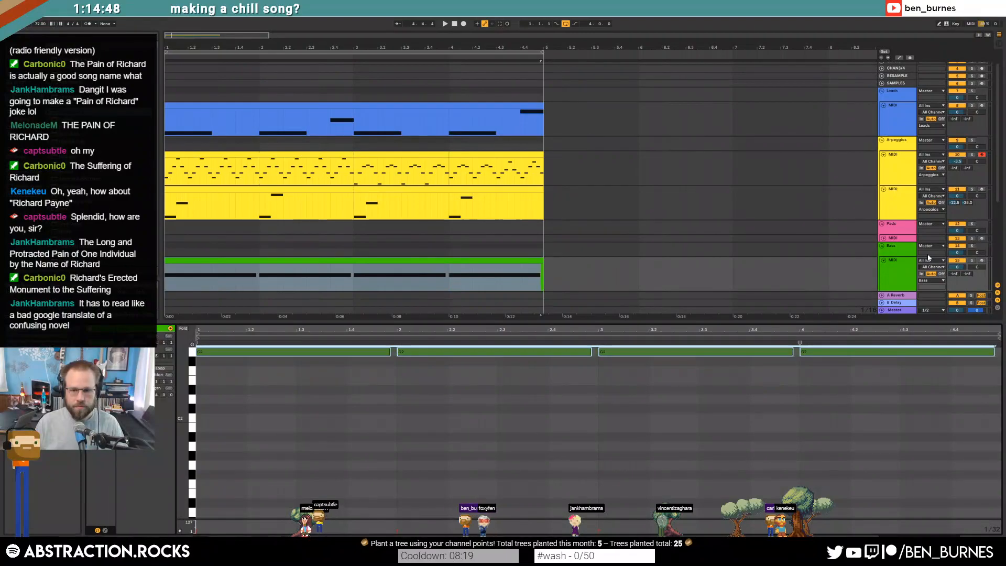
pyautogui.hotkey('shift', 'Left')
pyautogui.scroll(1, 397, 407)
# Step: Raise the bass note in bar 2 to A#2 and lower the one in bar 3 to D2
pyautogui.moveTo(465, 364); pyautogui.dragTo(472, 412)
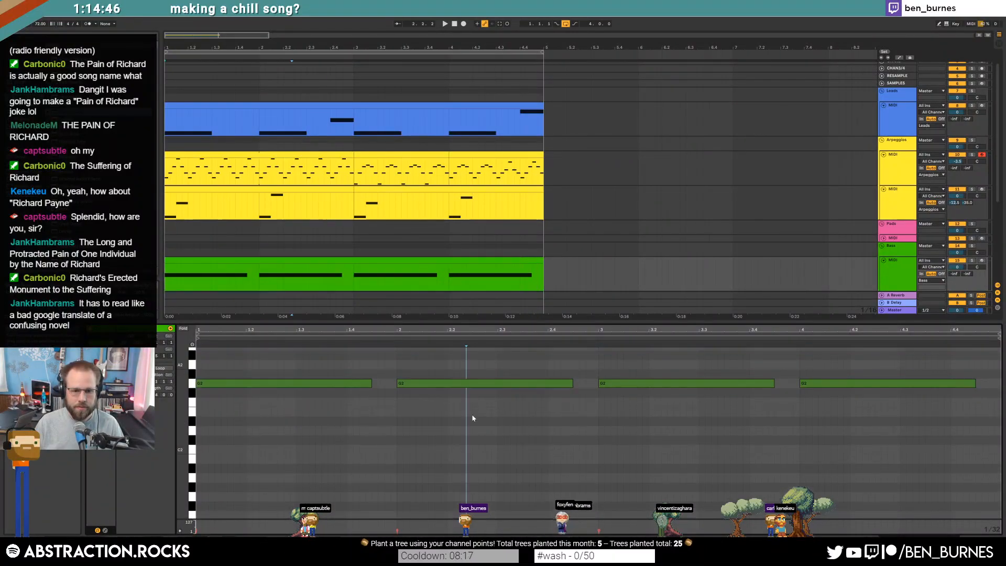
pyautogui.press('Up')
pyautogui.press('Up')
pyautogui.press('Up')
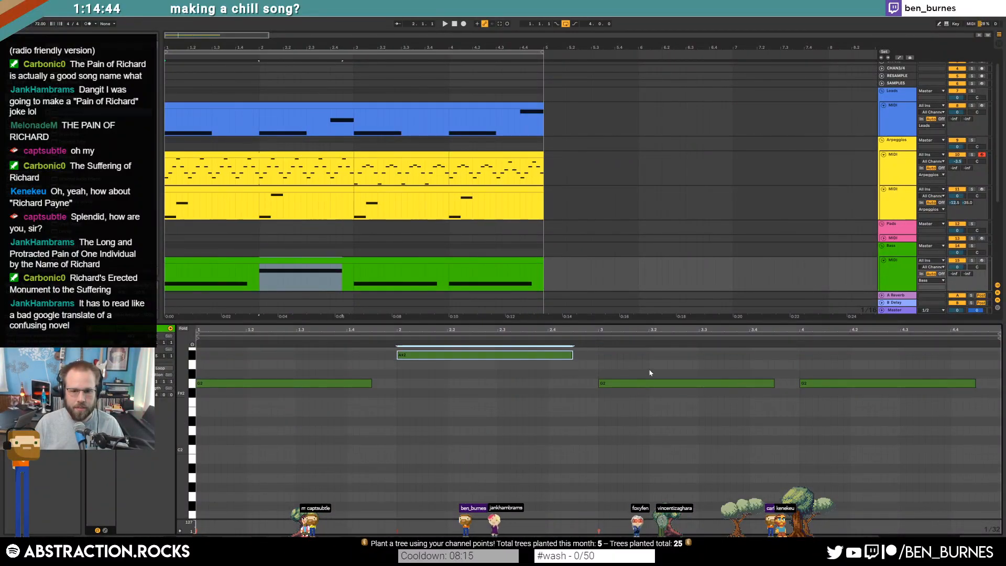
pyautogui.moveTo(677, 383); pyautogui.dragTo(677, 414)
pyautogui.press('Down')
pyautogui.press('Down')
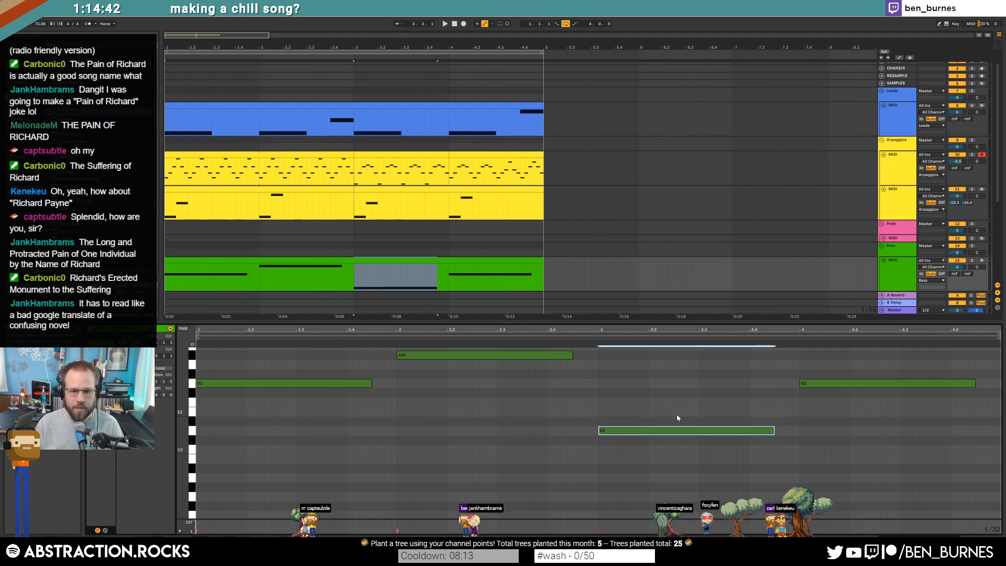
# Step: Shorten the bar 4 bass note to just under half a bar and add an F2 note in the bar's second half
pyautogui.click(861, 382)
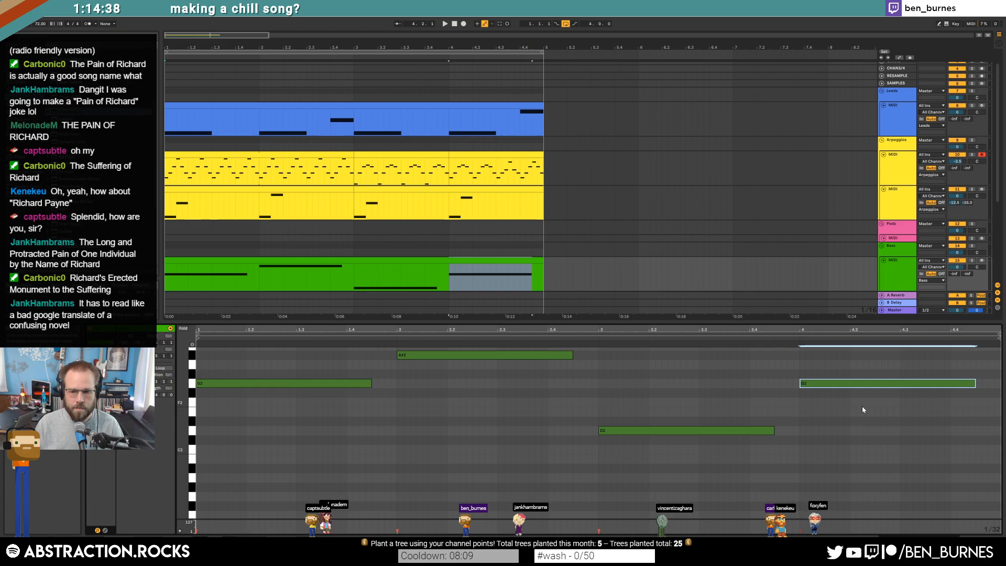
pyautogui.moveTo(974, 383); pyautogui.dragTo(893, 383)
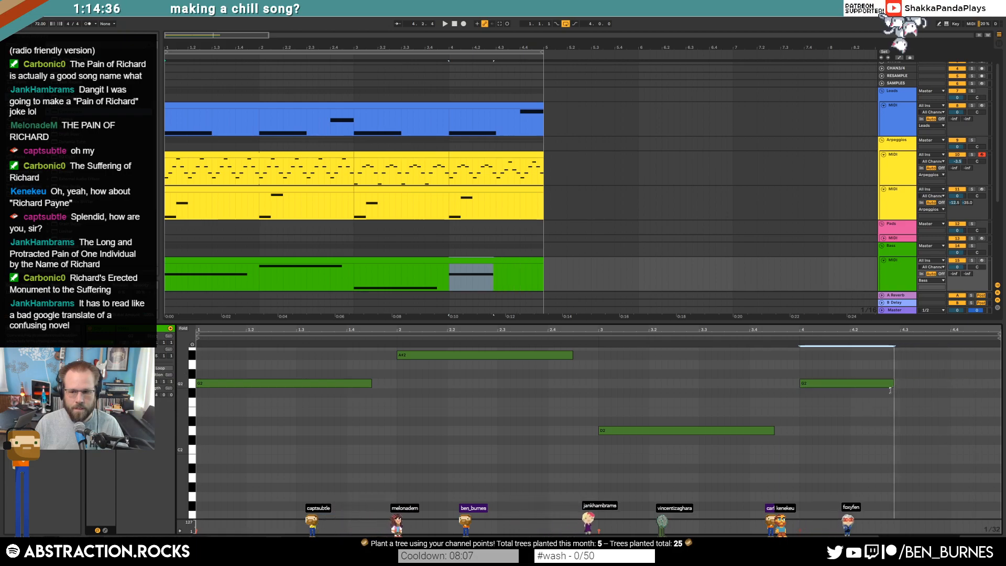
pyautogui.doubleClick(902, 402)
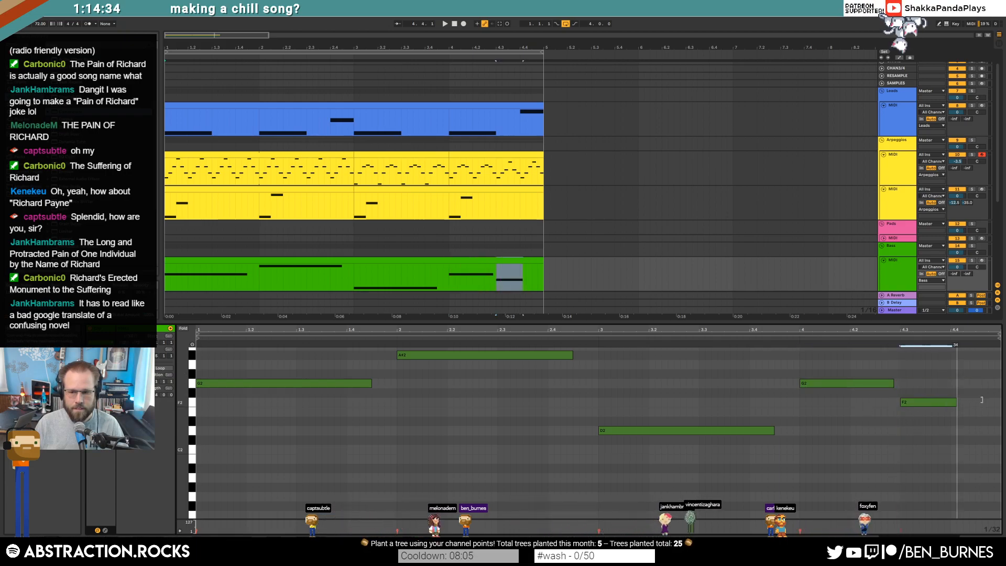
pyautogui.moveTo(893, 383); pyautogui.dragTo(887, 382)
# Step: Raise the bass note in bar 3 to D#2
pyautogui.click(766, 430)
pyautogui.press('Up')
pyautogui.press('Up')
pyautogui.press('Down')
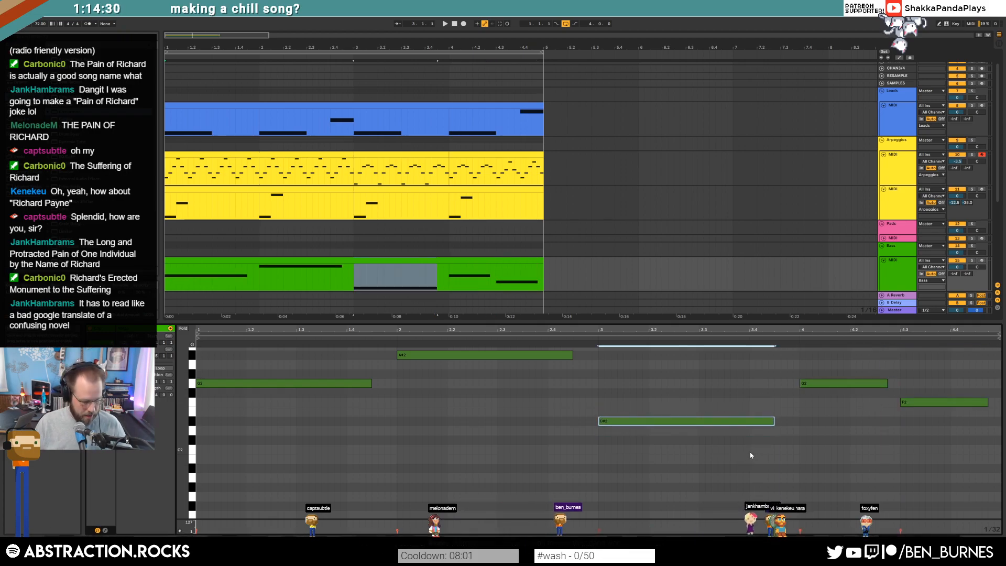
# Step: Load the Massive synth onto the bass MIDI track and move its window clear of the track controls
pyautogui.hotkey('shift', 'Tab')
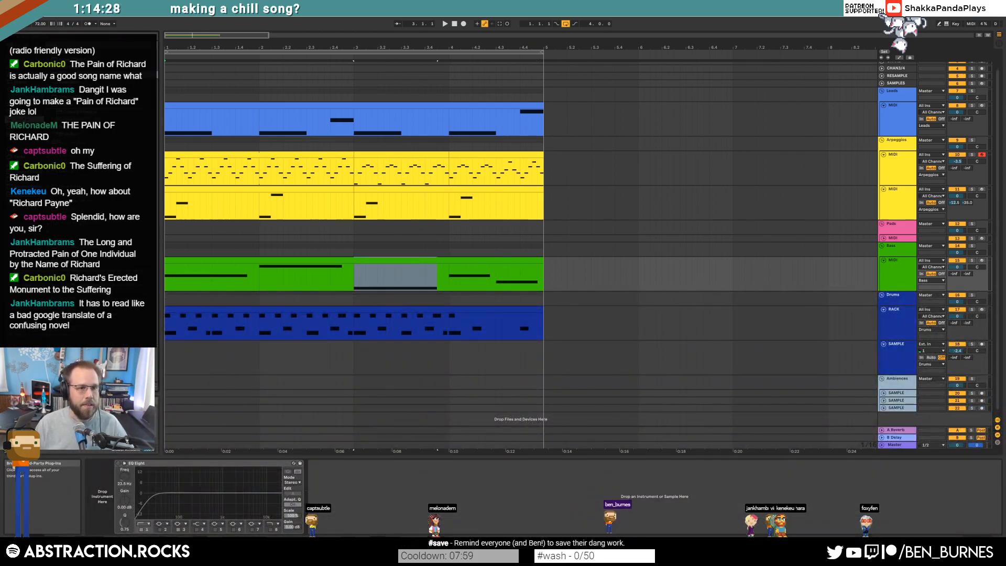
pyautogui.moveTo(91, 193); pyautogui.dragTo(109, 483)
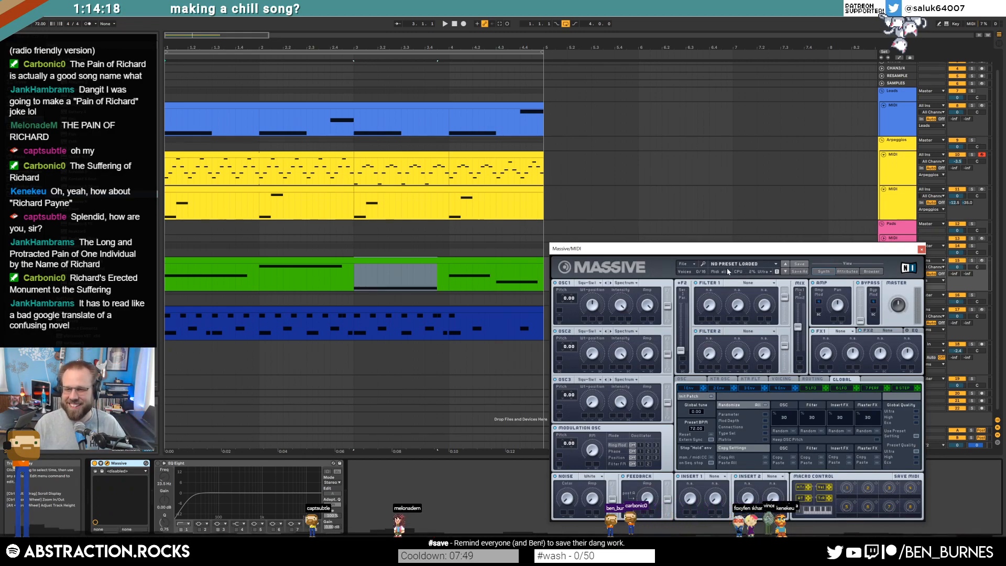
pyautogui.moveTo(736, 252); pyautogui.dragTo(644, 134)
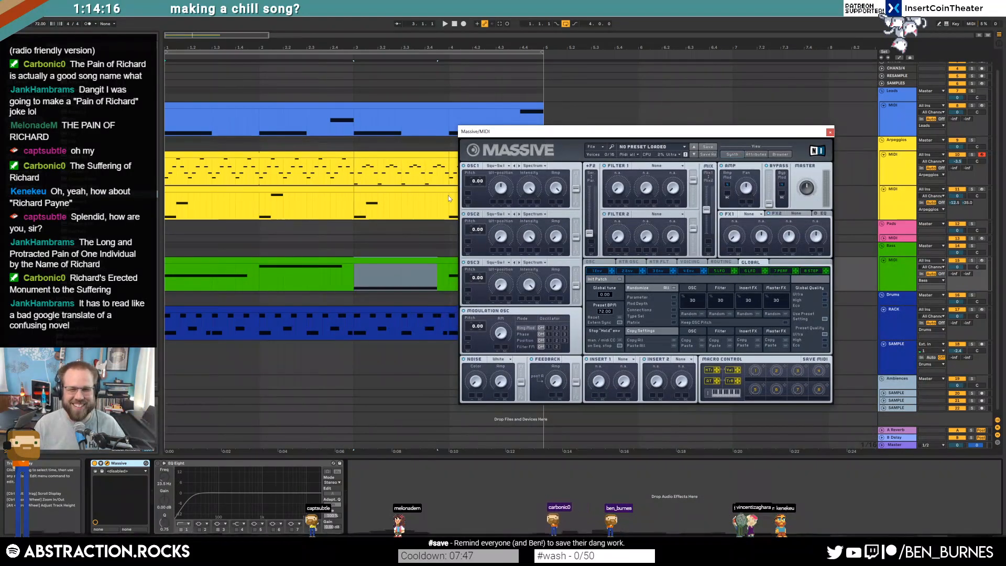
# Step: Show Massive's amplitude envelope, arm the bass track, and set Filter 1 to Scream
pyautogui.click(687, 271)
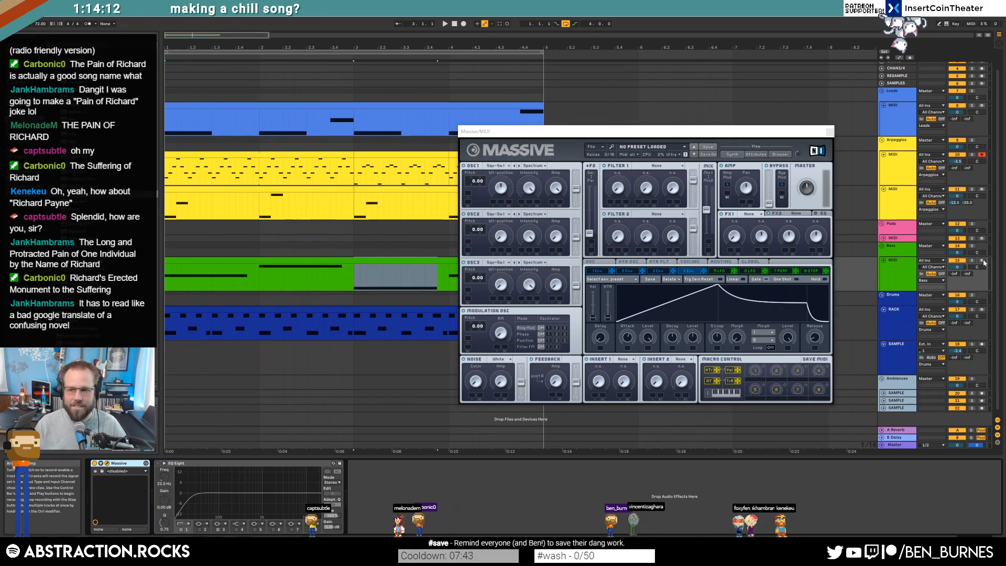
pyautogui.click(656, 165)
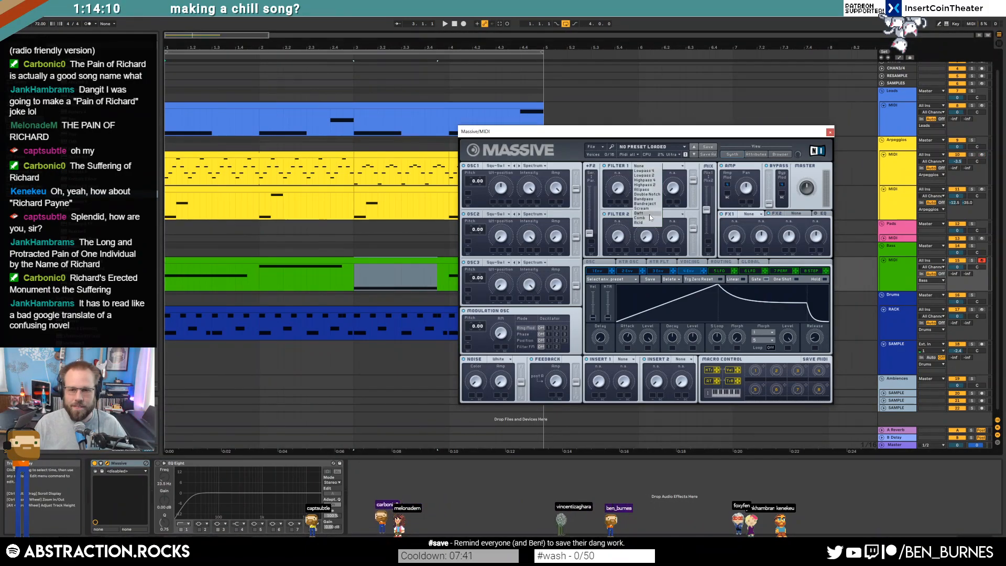
pyautogui.click(642, 208)
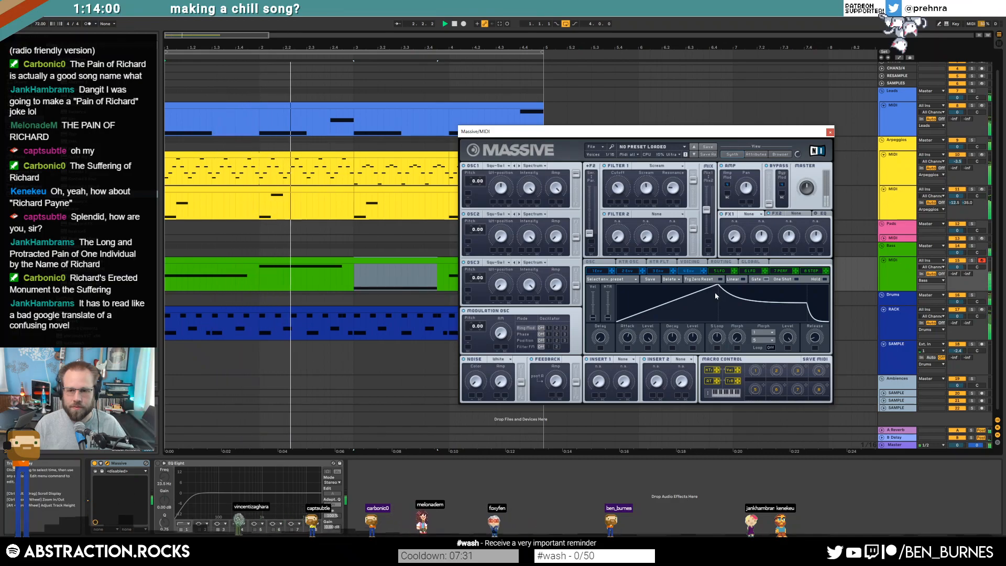
# Step: Open the bass clip during playback and transpose all of its notes down by octaves
pyautogui.doubleClick(257, 272)
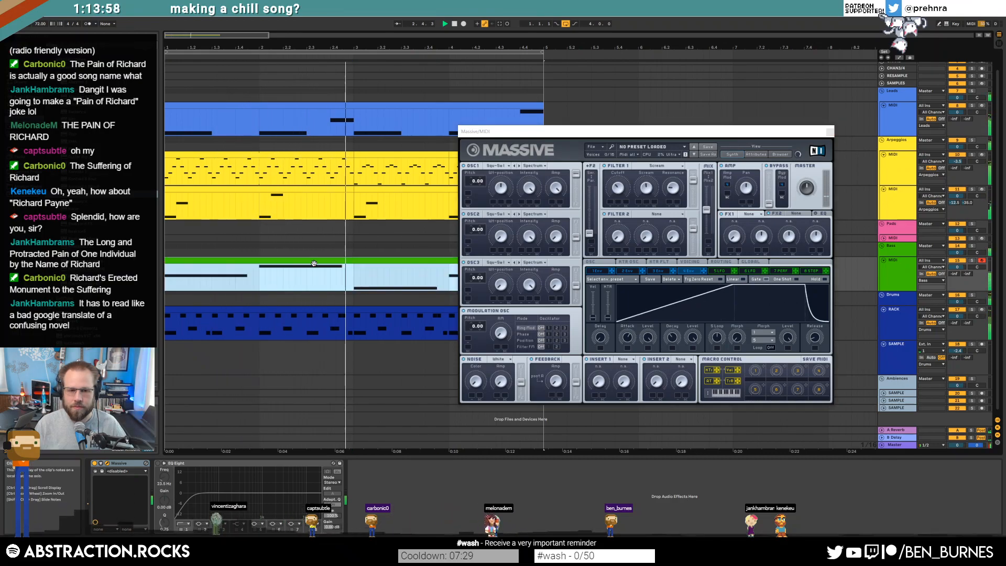
pyautogui.hotkey('shift', 'Down')
pyautogui.hotkey('shift', 'Down')
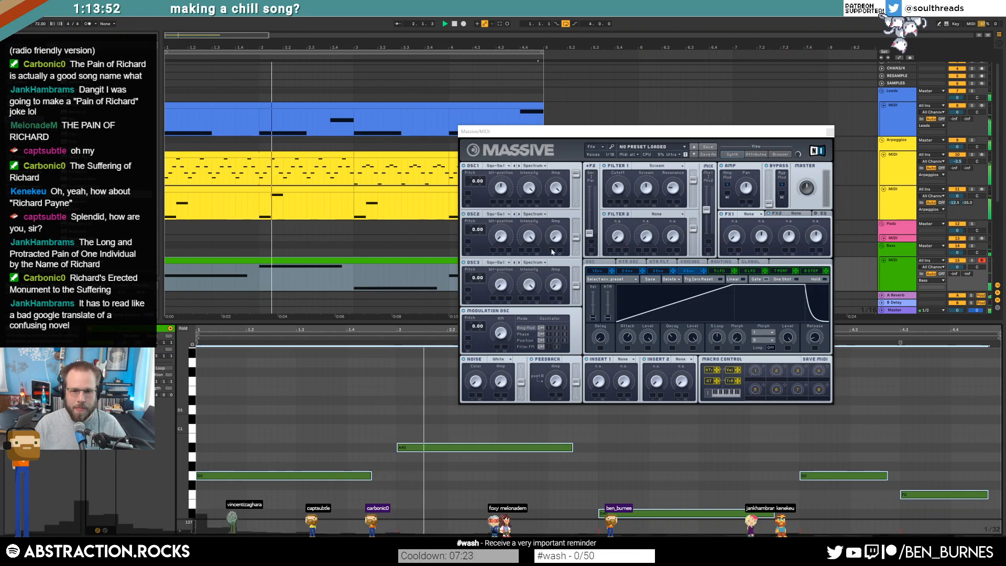
# Step: Set Massive's oscillator 2 pitch to 12.00 and lengthen the envelope's release while playing back the loop
pyautogui.moveTo(816, 338); pyautogui.dragTo(817, 327)
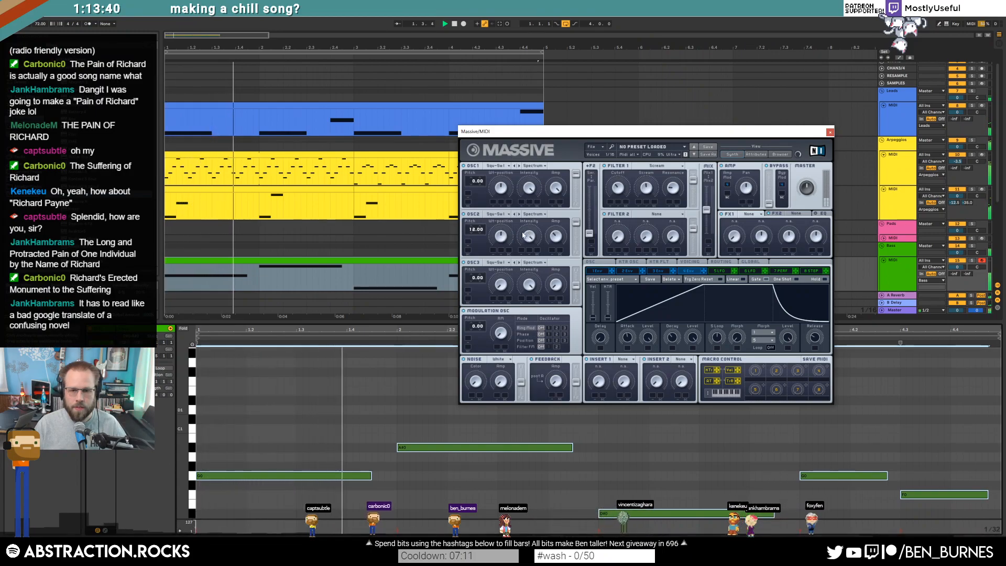
pyautogui.press('space')
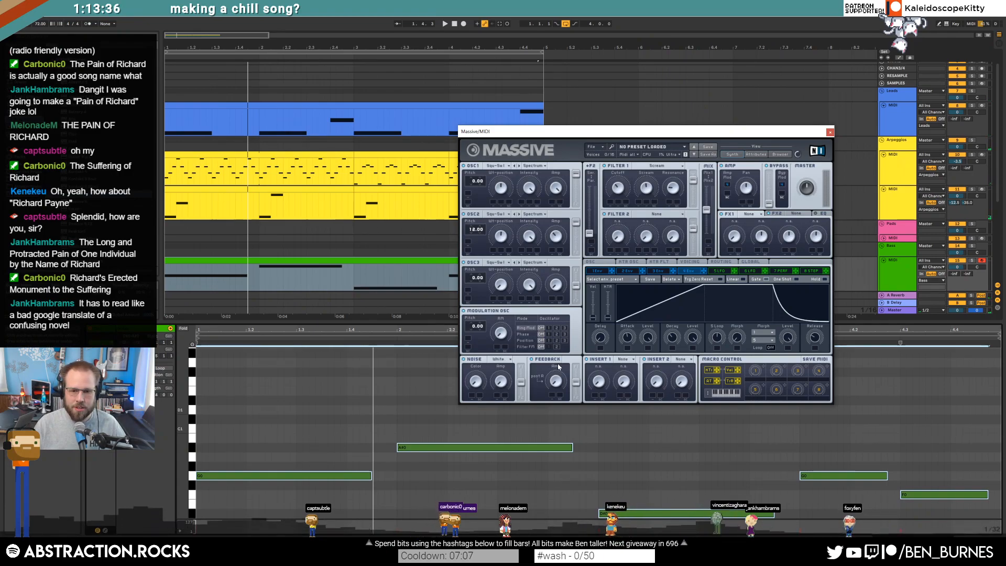
pyautogui.press('space')
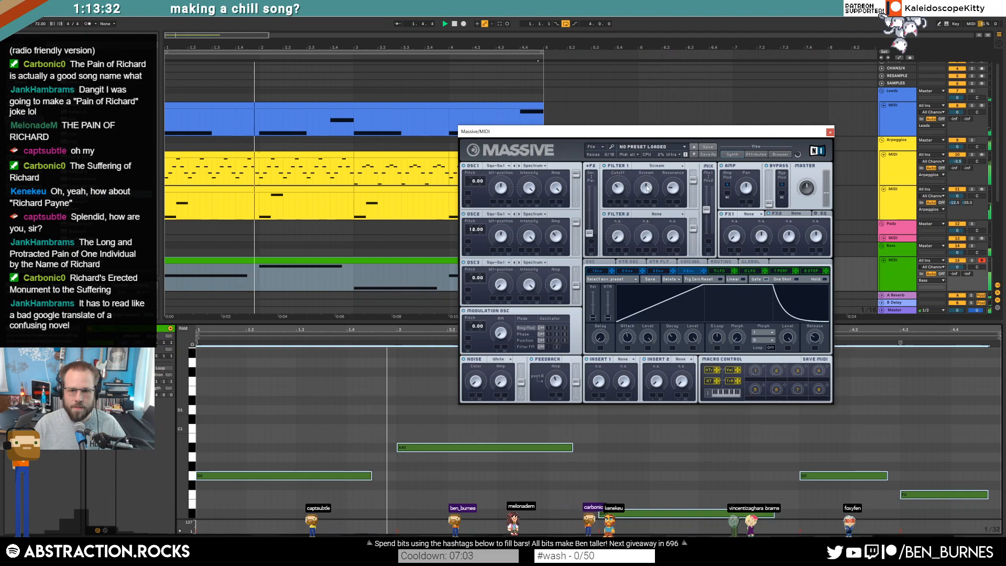
pyautogui.moveTo(805, 307); pyautogui.dragTo(830, 289)
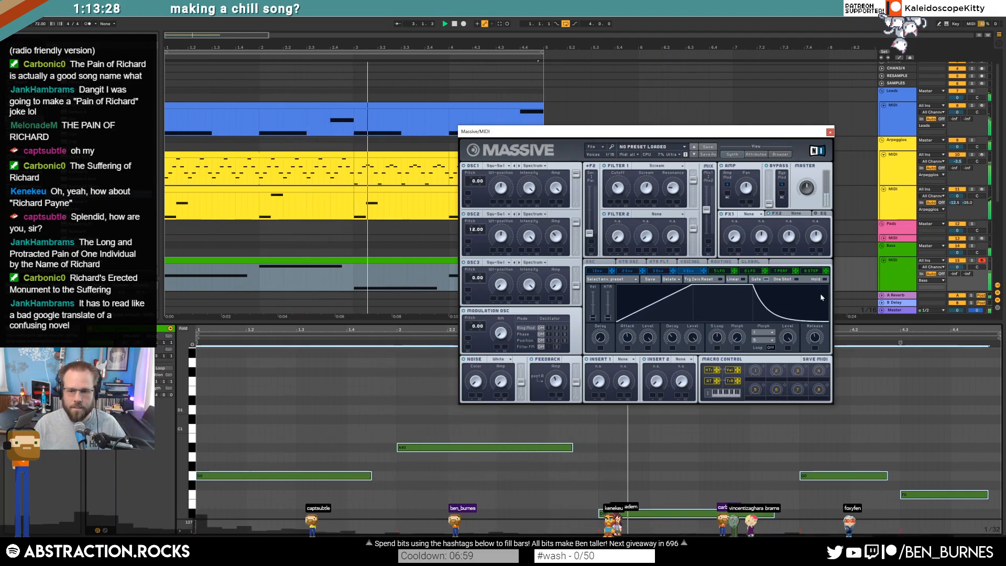
pyautogui.moveTo(674, 297); pyautogui.dragTo(671, 297)
pyautogui.press('space')
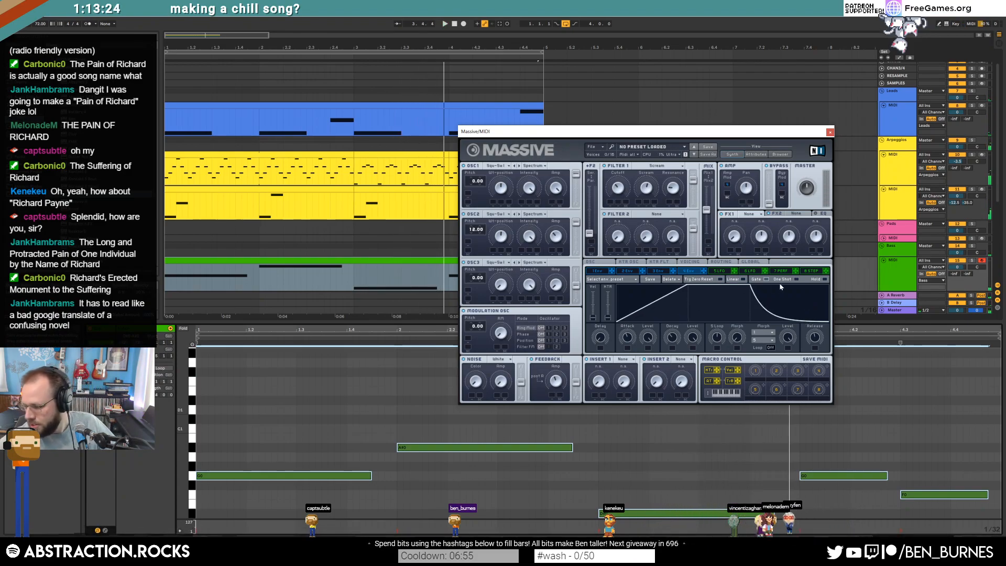
pyautogui.press('space')
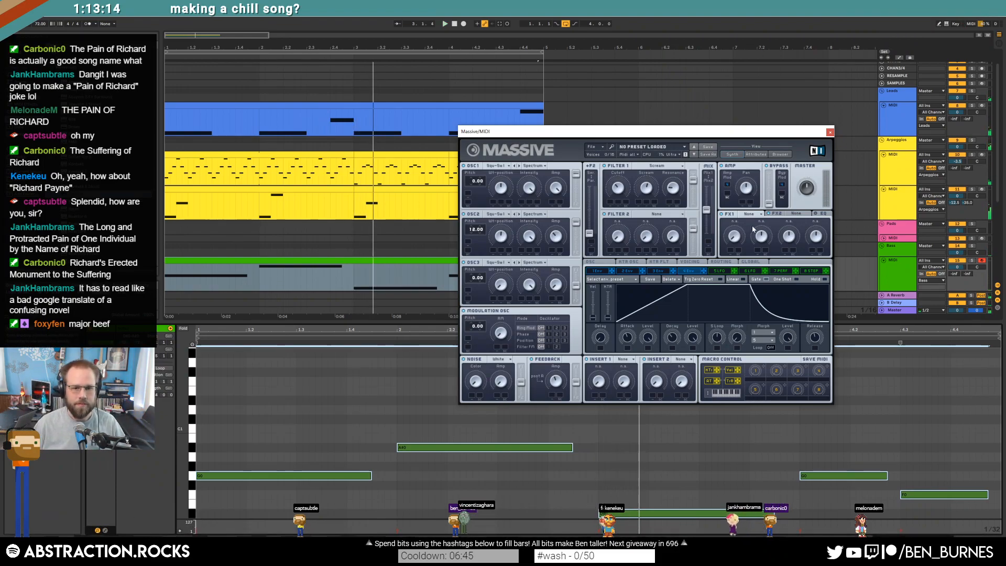
# Step: Close Massive, insert Redux after it with soft downsampling and bit reduction on, and play back the result
pyautogui.click(830, 132)
pyautogui.click(886, 282)
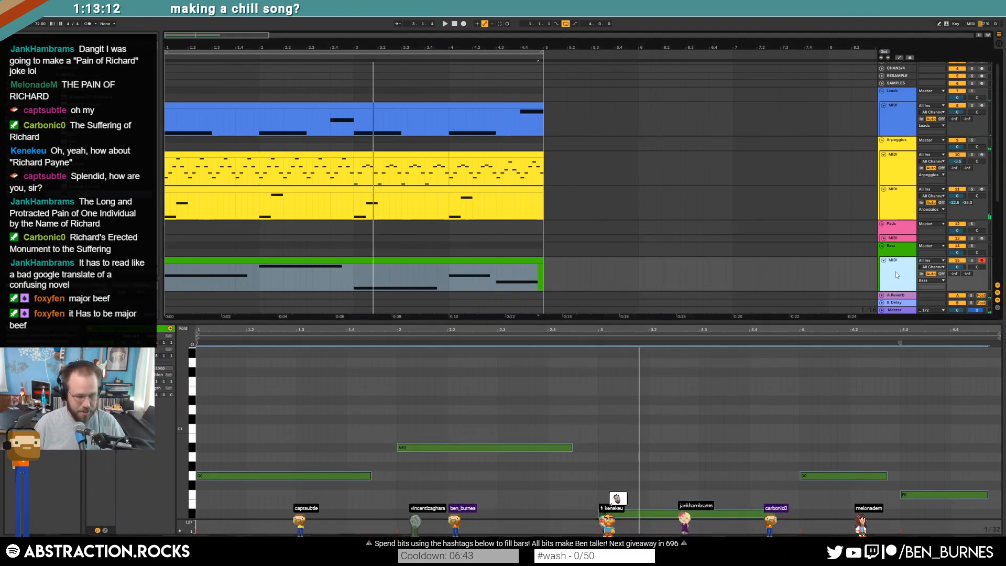
pyautogui.hotkey('shift', 'Tab')
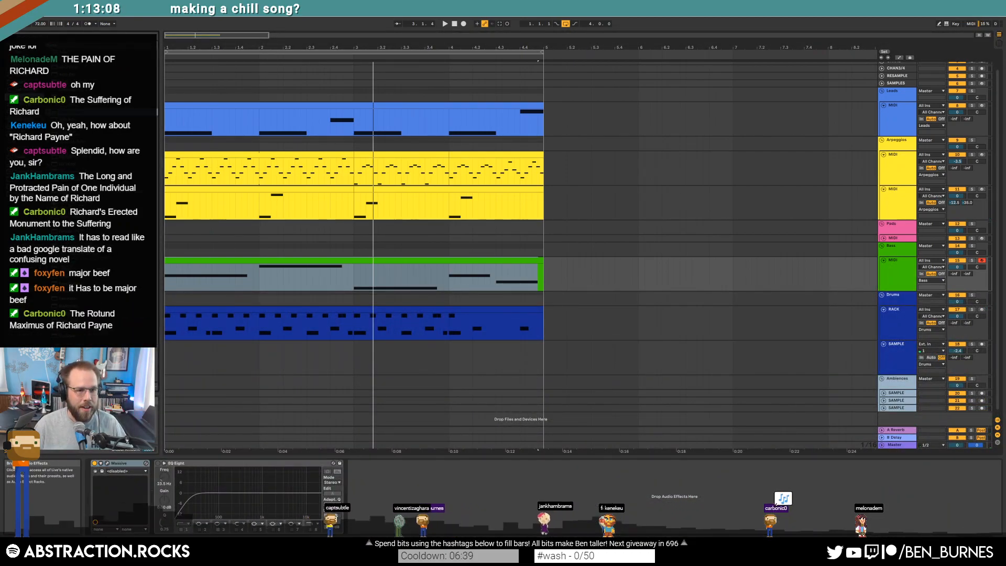
pyautogui.moveTo(66, 276); pyautogui.dragTo(155, 503)
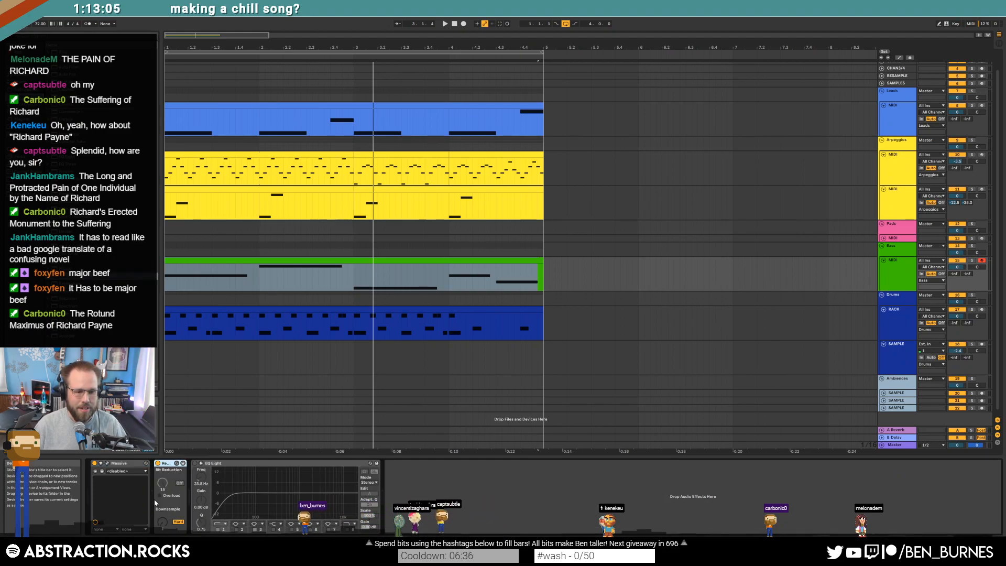
pyautogui.click(179, 521)
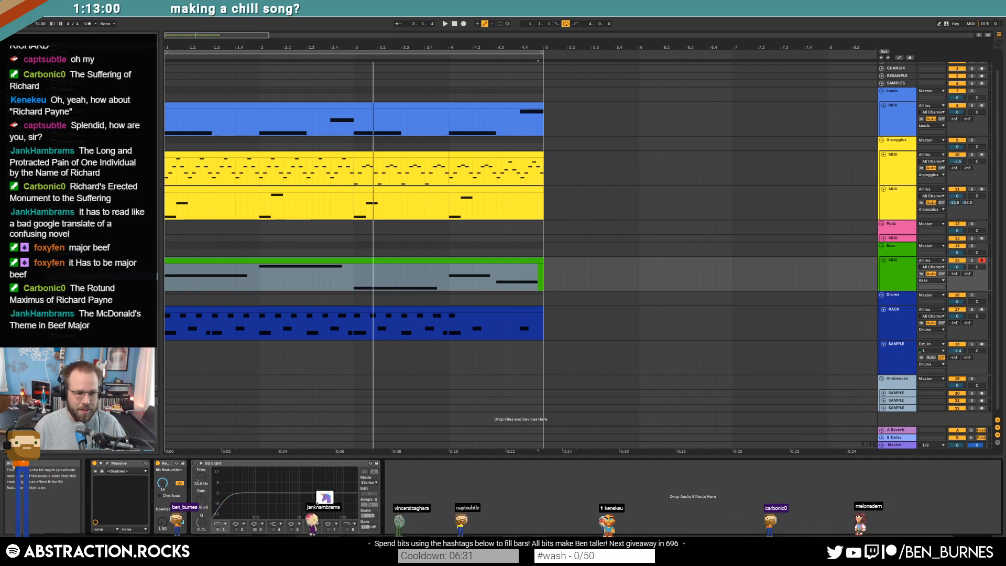
pyautogui.press('space')
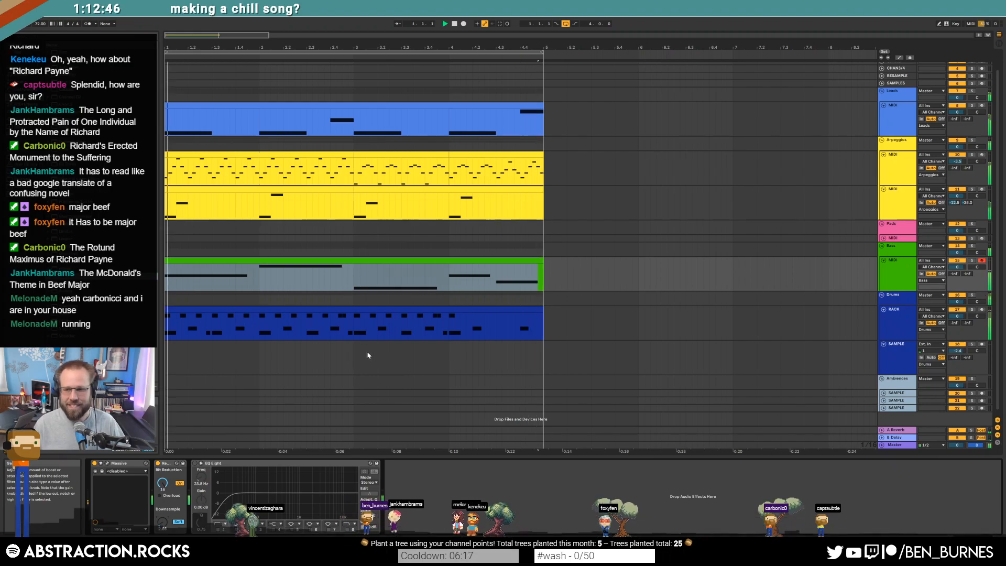
# Step: Lengthen each of the first three bass notes slightly in the clip and play back the loop
pyautogui.doubleClick(464, 261)
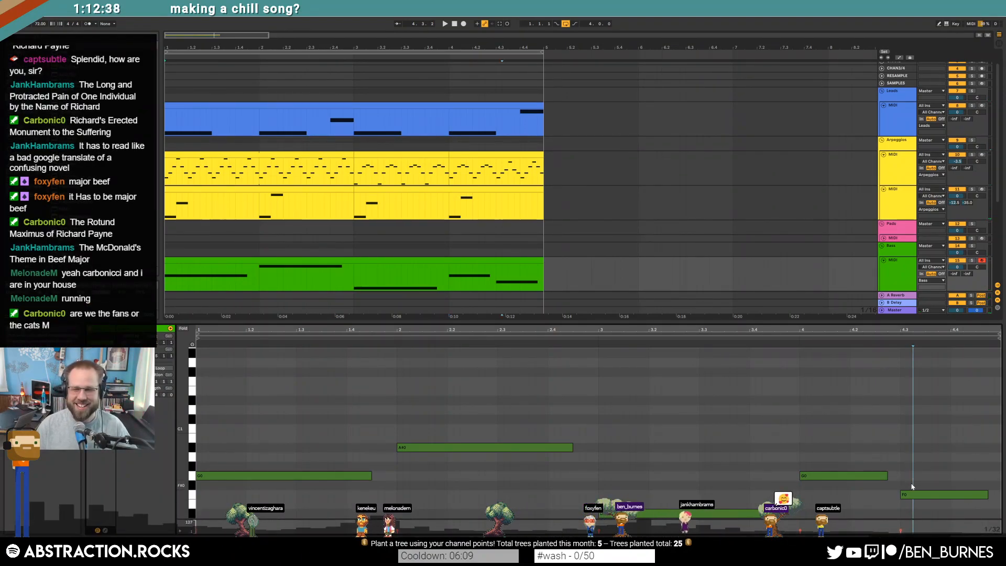
pyautogui.click(572, 446)
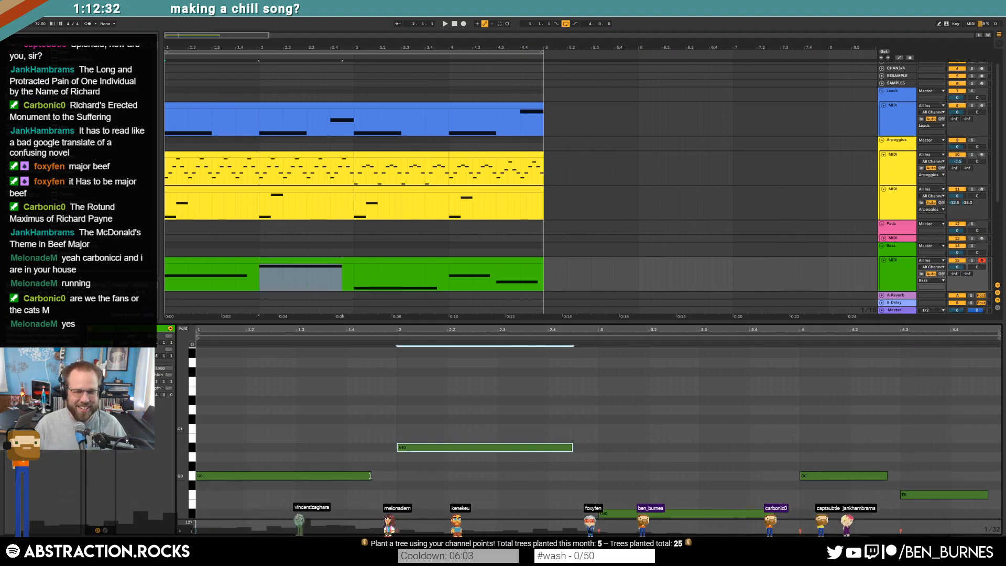
pyautogui.moveTo(370, 475); pyautogui.dragTo(383, 476)
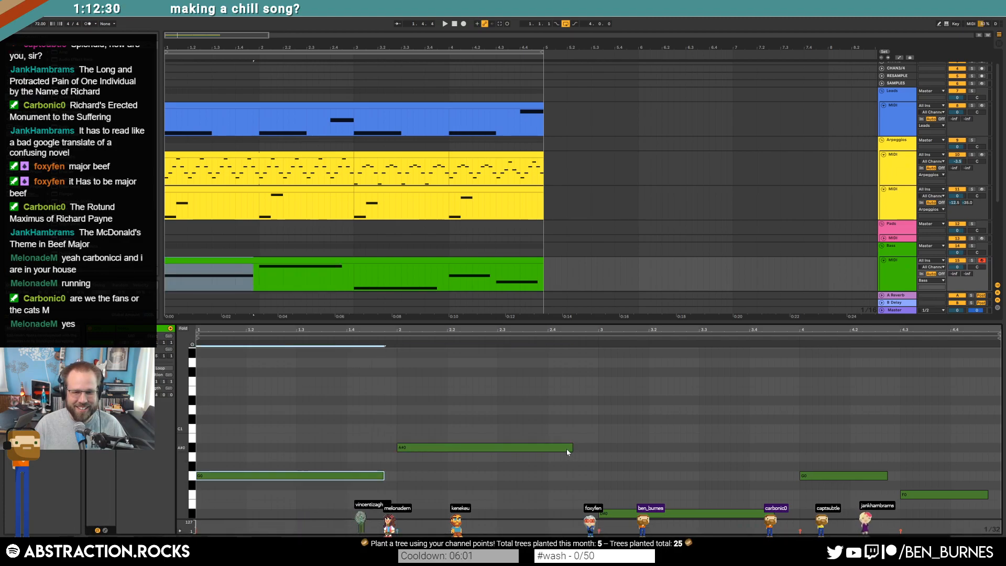
pyautogui.moveTo(573, 447); pyautogui.dragTo(585, 447)
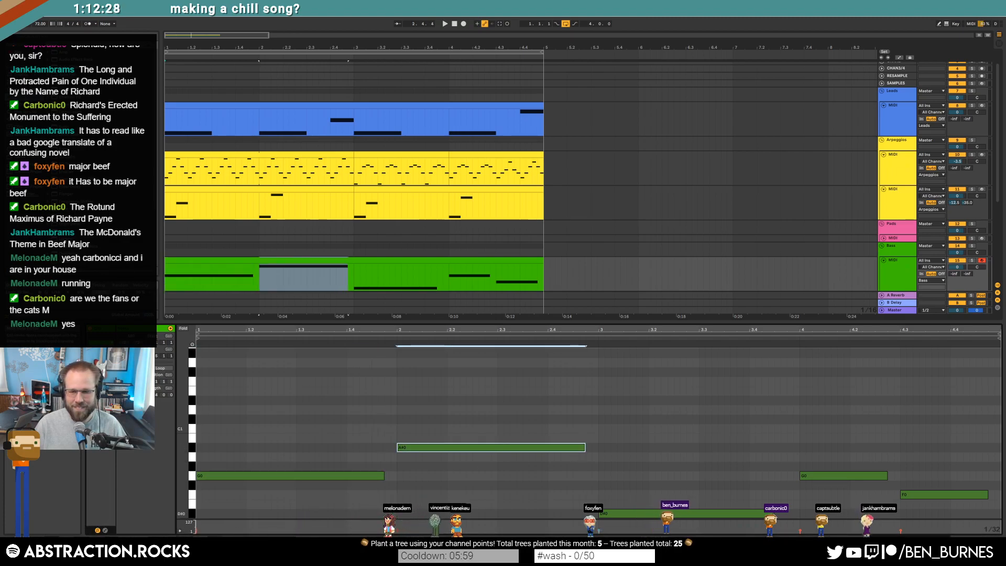
pyautogui.moveTo(773, 515); pyautogui.dragTo(788, 515)
pyautogui.press('space')
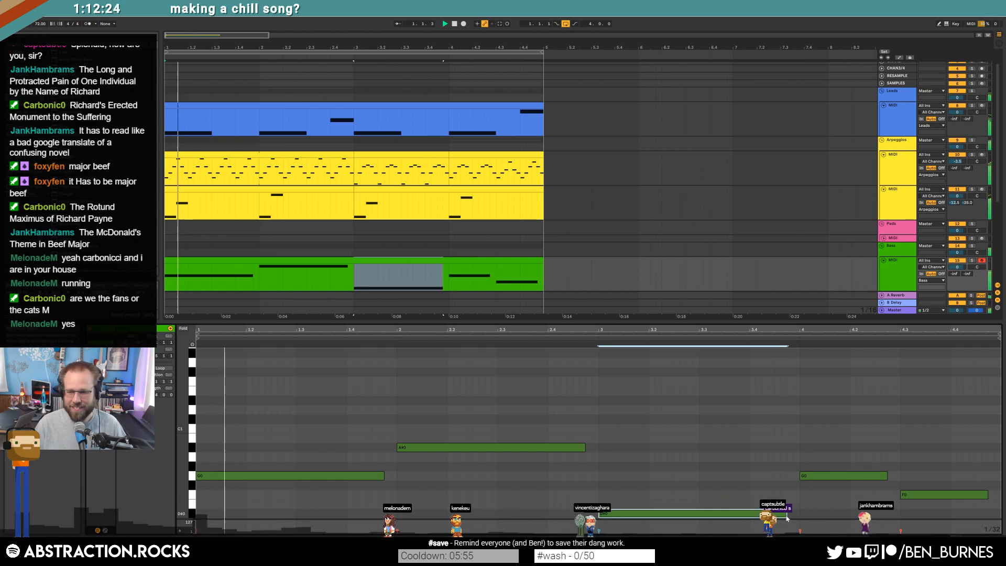
pyautogui.hotkey('shift', 'Tab')
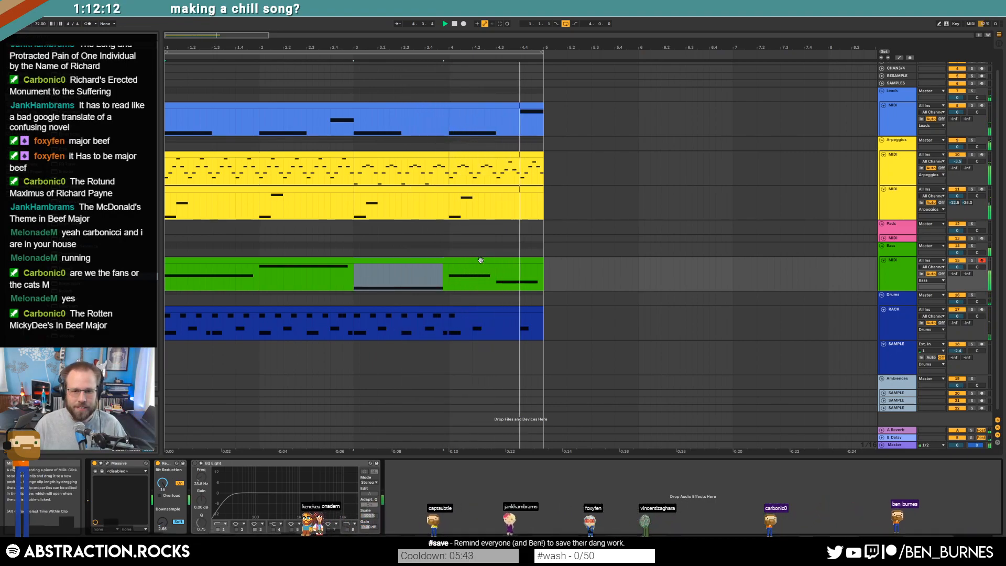
# Step: Extend the first note in the bass clip's fourth bar over the following note and delete that final short note
pyautogui.doubleClick(416, 273)
pyautogui.moveTo(886, 475); pyautogui.dragTo(987, 475)
pyautogui.doubleClick(974, 493)
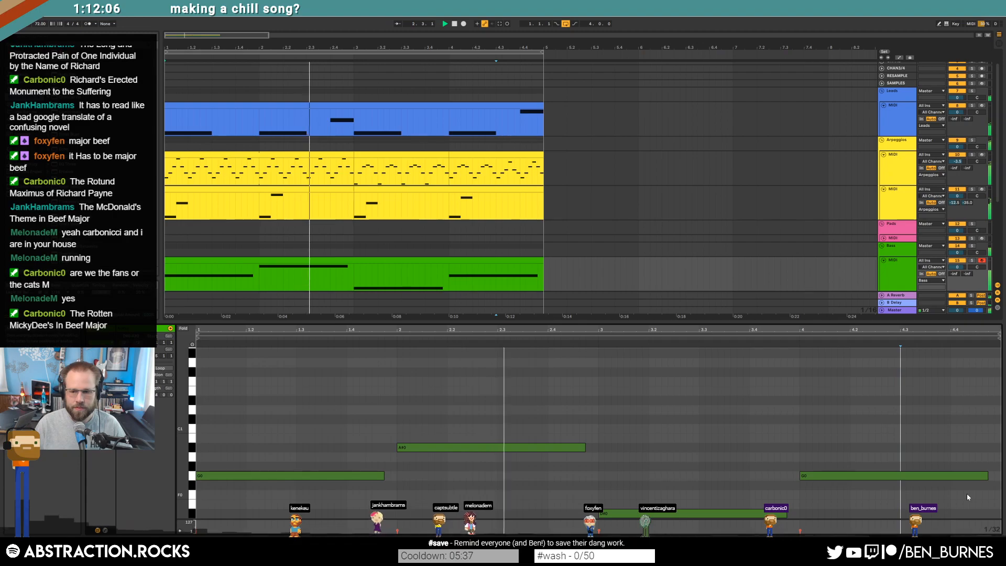
pyautogui.hotkey('shift', 'Tab')
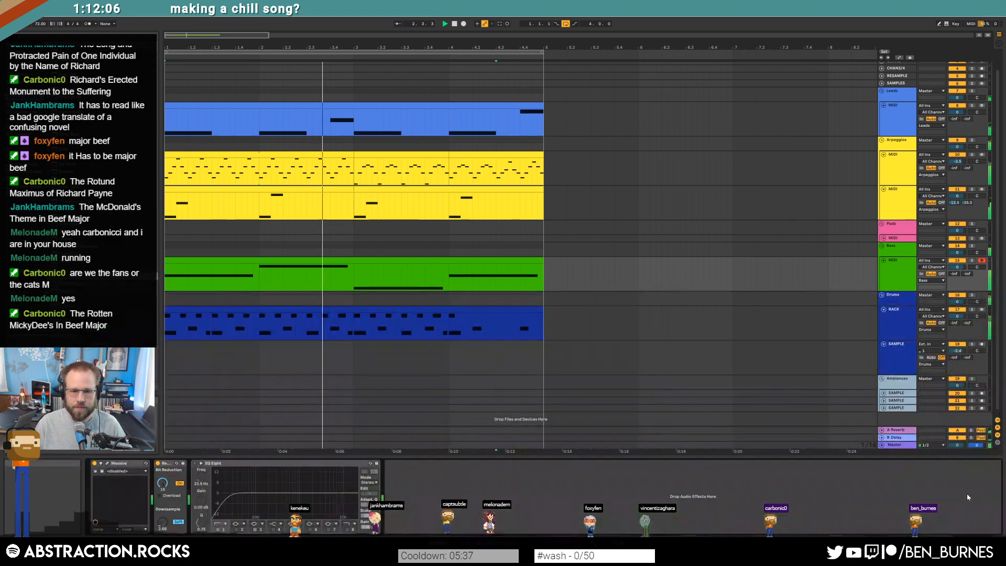
# Step: Reopen Massive, move its window off the bass clip, and lower the fourth-bar bass note to F
pyautogui.click(106, 464)
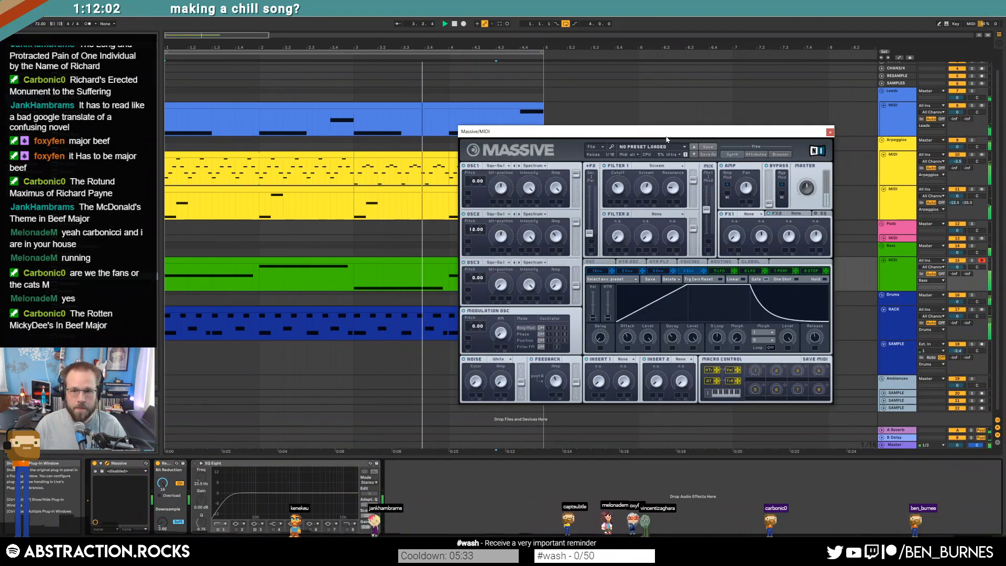
pyautogui.moveTo(670, 134); pyautogui.dragTo(764, 168)
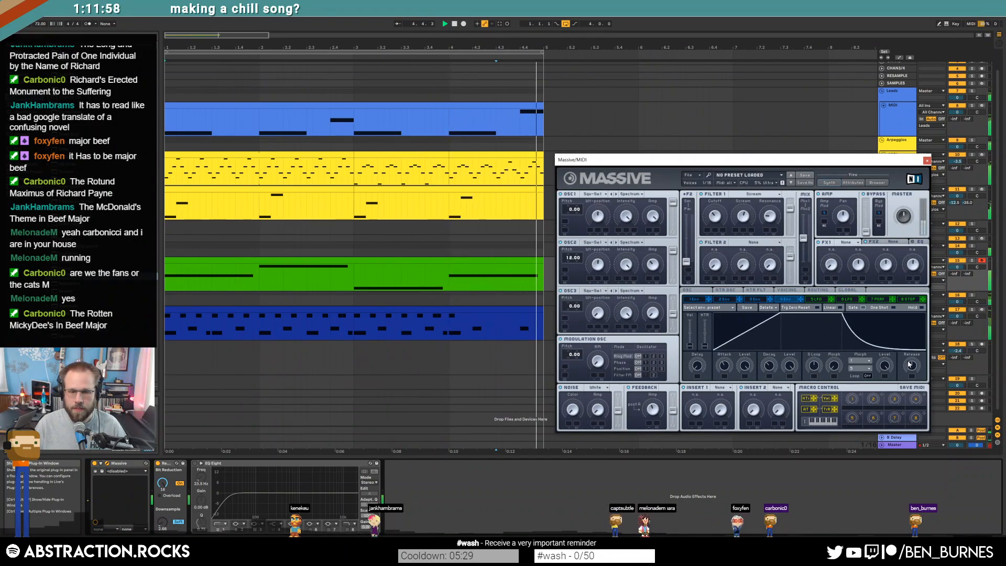
pyautogui.doubleClick(475, 279)
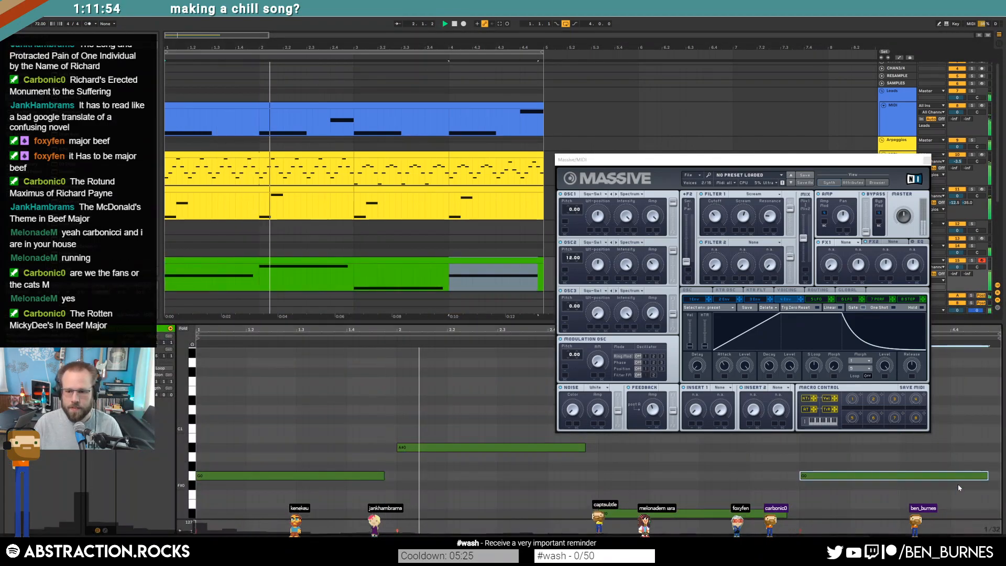
pyautogui.hotkey('shift', 'Tab')
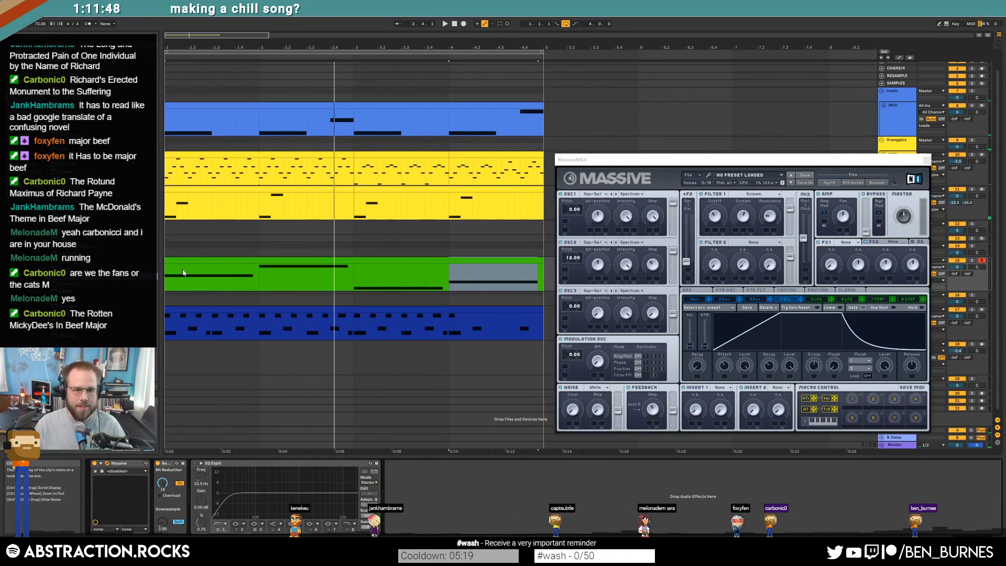
# Step: Play back from the second bar of the bass part and raise the routing slider beside Massive's filters
pyautogui.click(324, 270)
pyautogui.keyDown('shift'); pyautogui.click(348, 270); pyautogui.keyUp('shift')
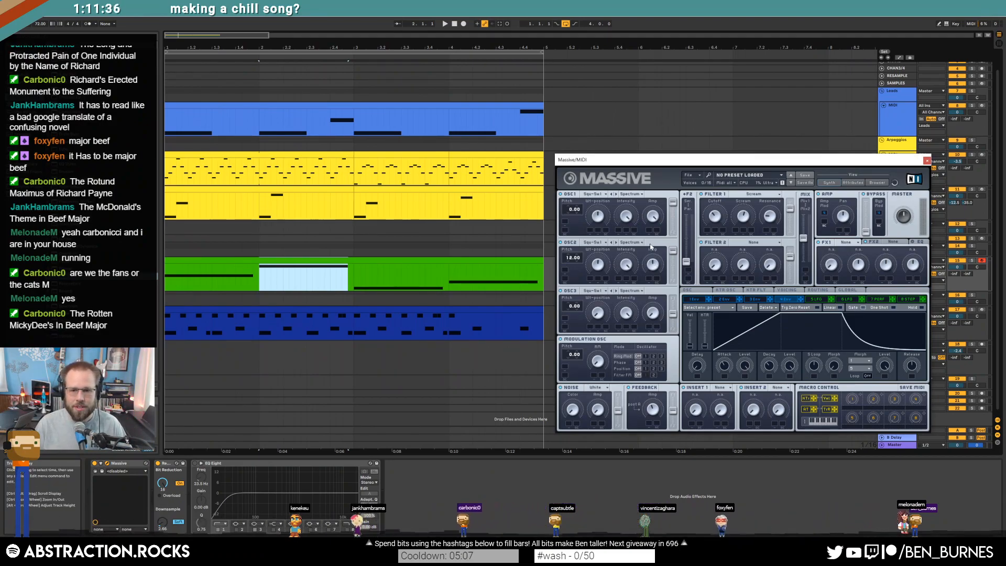
pyautogui.press('space')
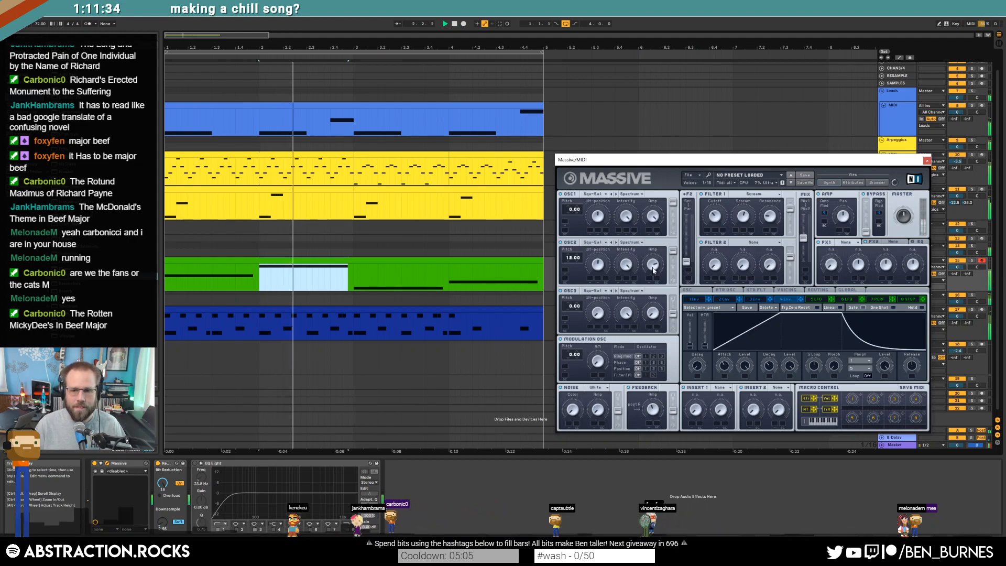
pyautogui.moveTo(687, 262); pyautogui.dragTo(690, 178)
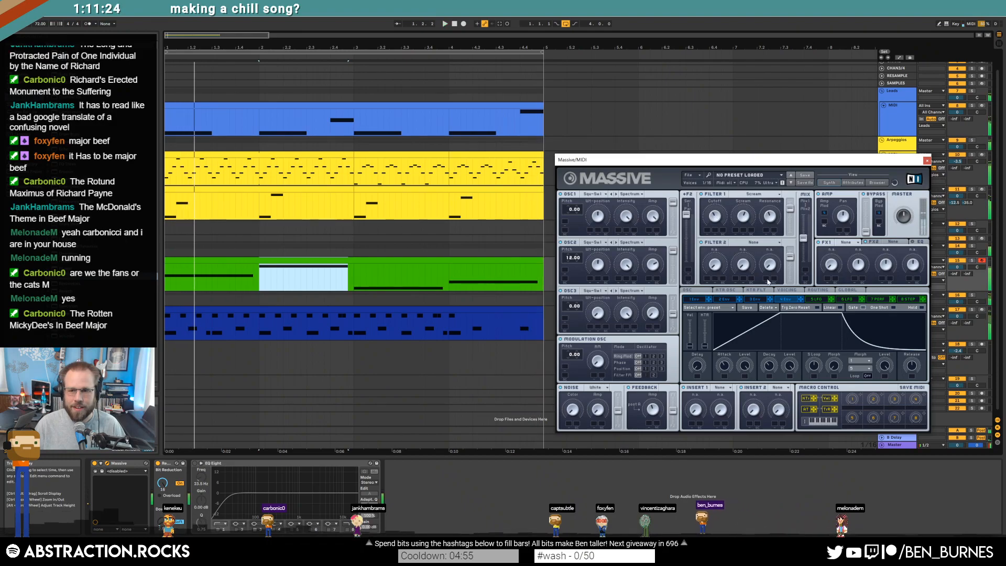
# Step: Modulate Filter 1's cutoff with another envelope and lengthen that envelope's attack while the loop plays
pyautogui.click(755, 298)
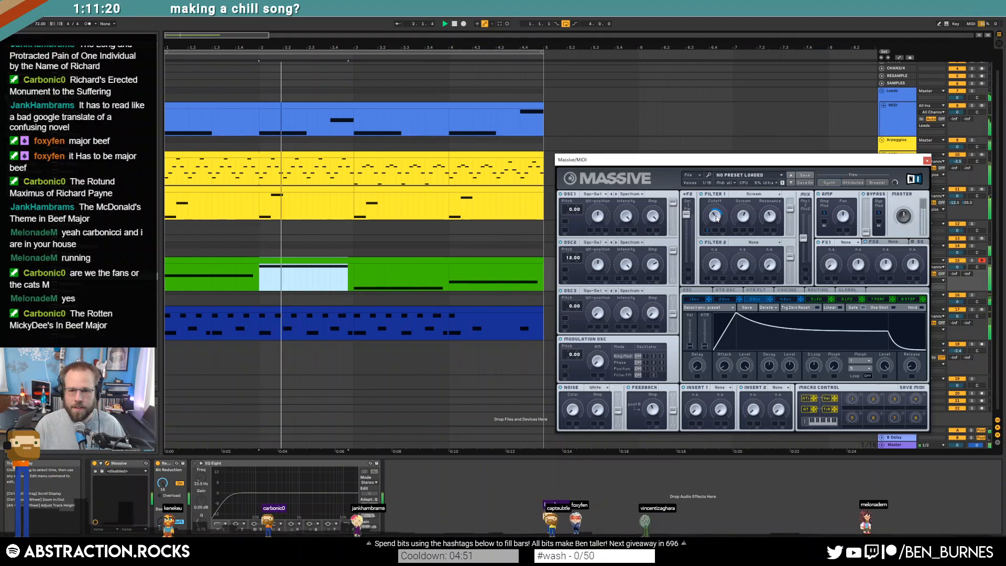
pyautogui.click(804, 298)
pyautogui.moveTo(809, 299); pyautogui.dragTo(830, 270)
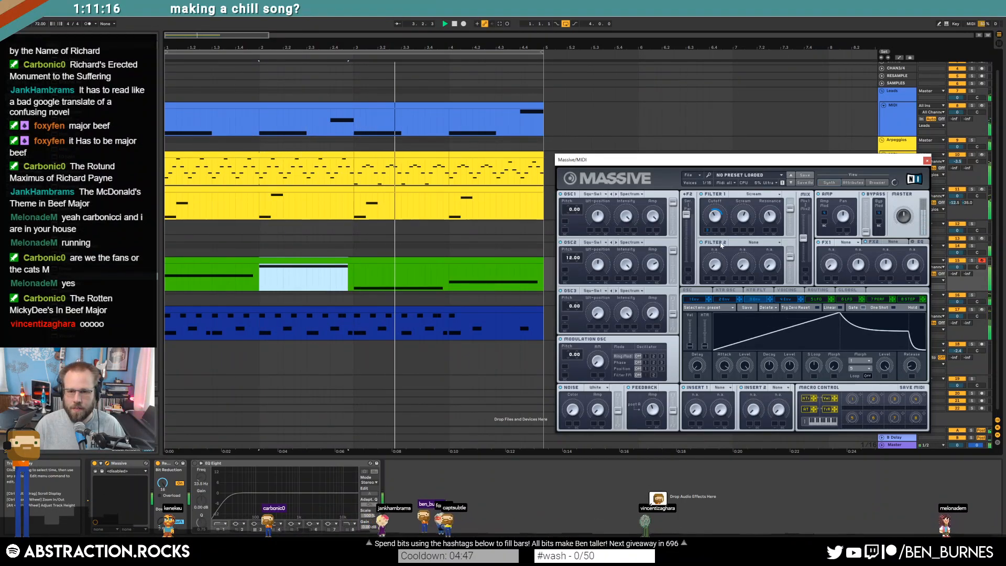
pyautogui.moveTo(838, 318); pyautogui.dragTo(810, 320)
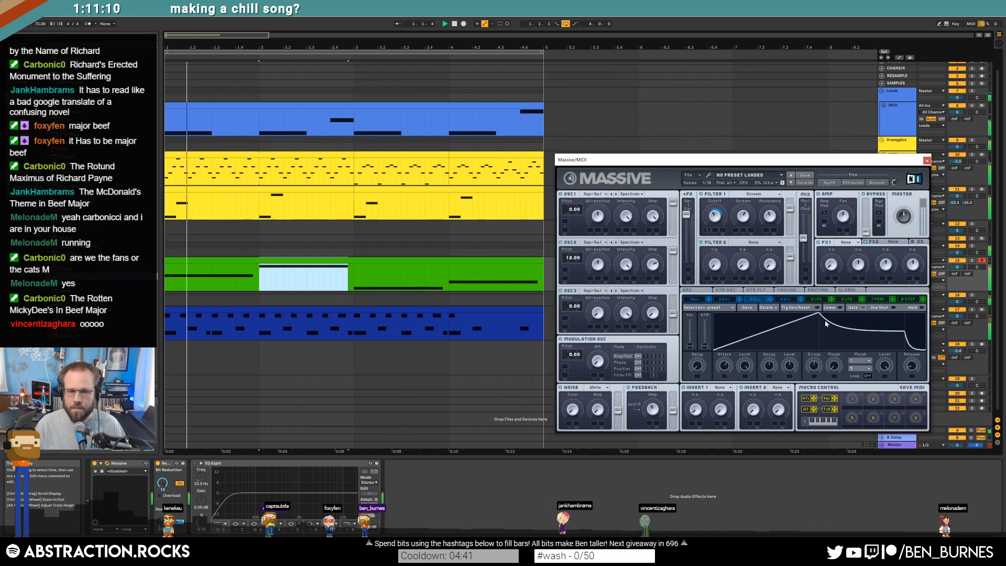
pyautogui.moveTo(811, 320); pyautogui.dragTo(819, 329)
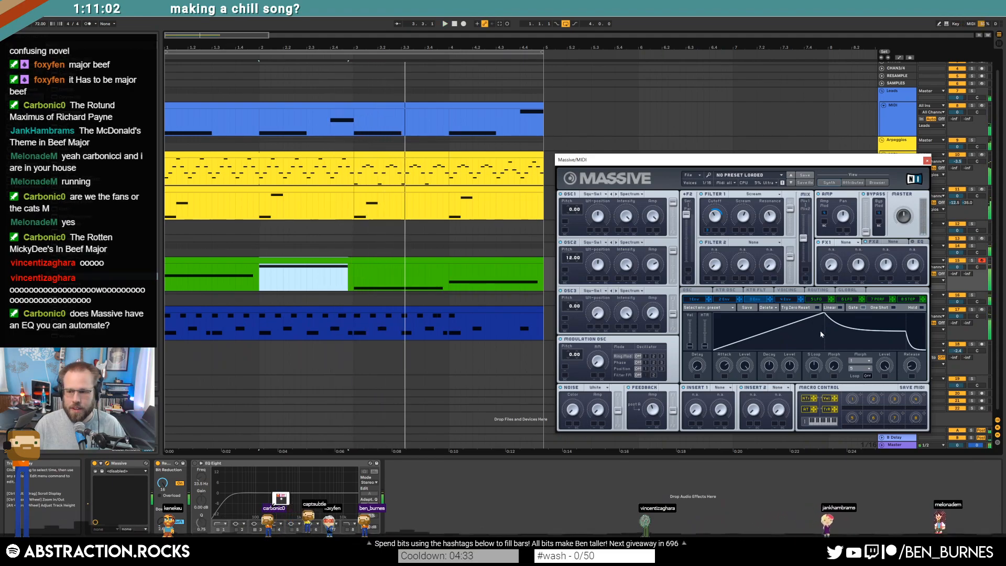
# Step: Set Massive's FX1 effect to Reverb and play back the result
pyautogui.click(851, 243)
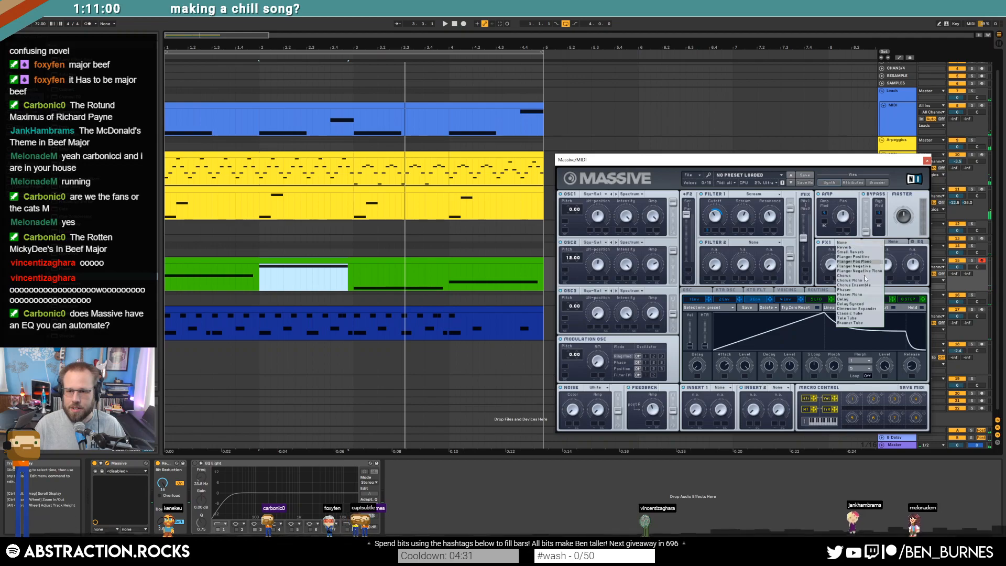
pyautogui.click(865, 248)
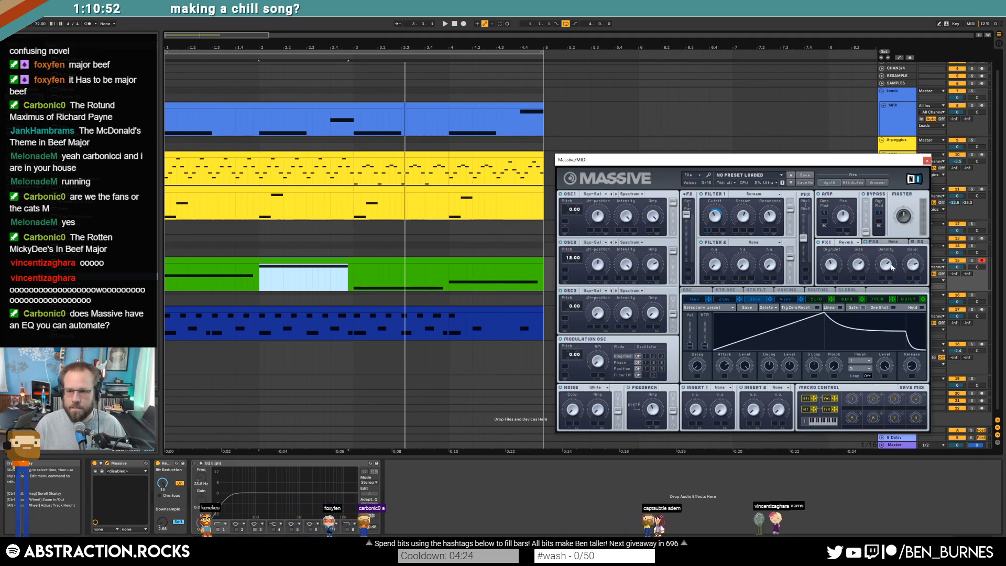
pyautogui.press('space')
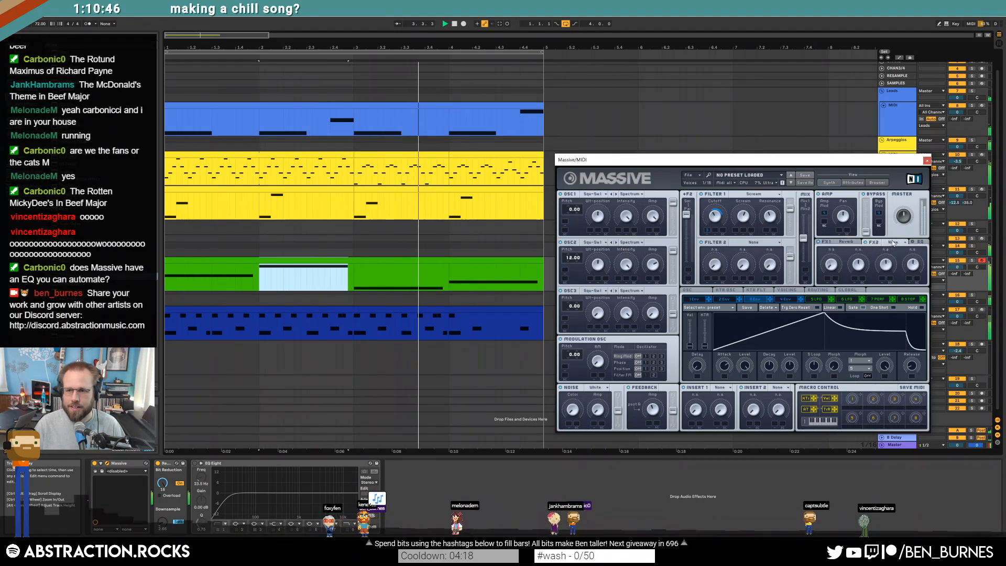
# Step: Look through the effects available for Massive's FX2 and Insert 1 slots, leaving both on None
pyautogui.click(893, 242)
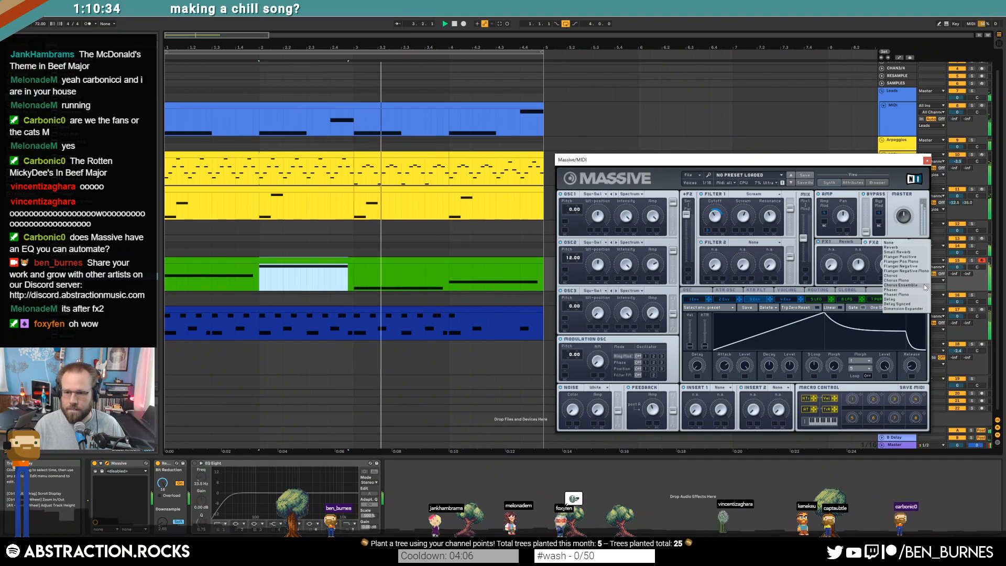
pyautogui.click(899, 234)
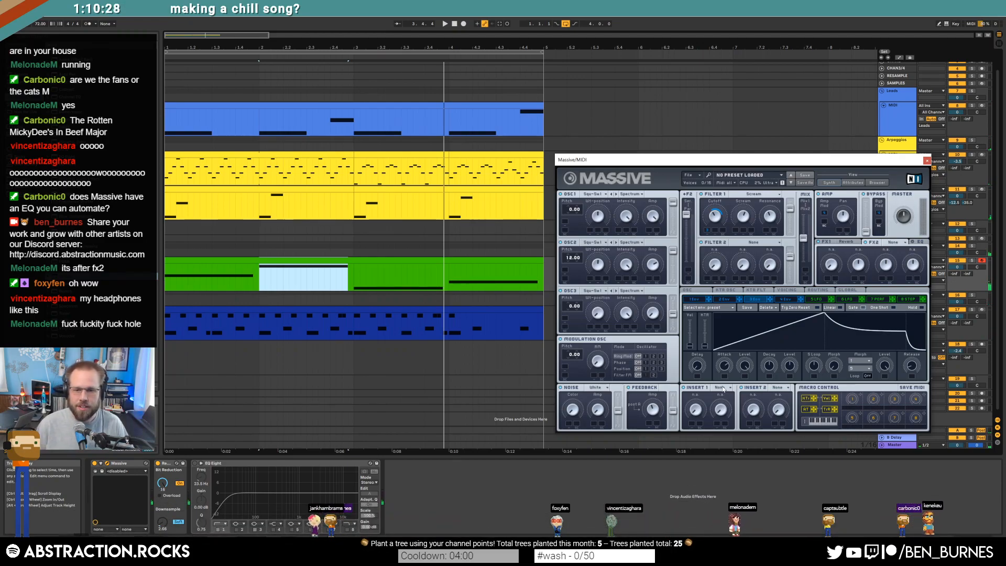
pyautogui.click(723, 388)
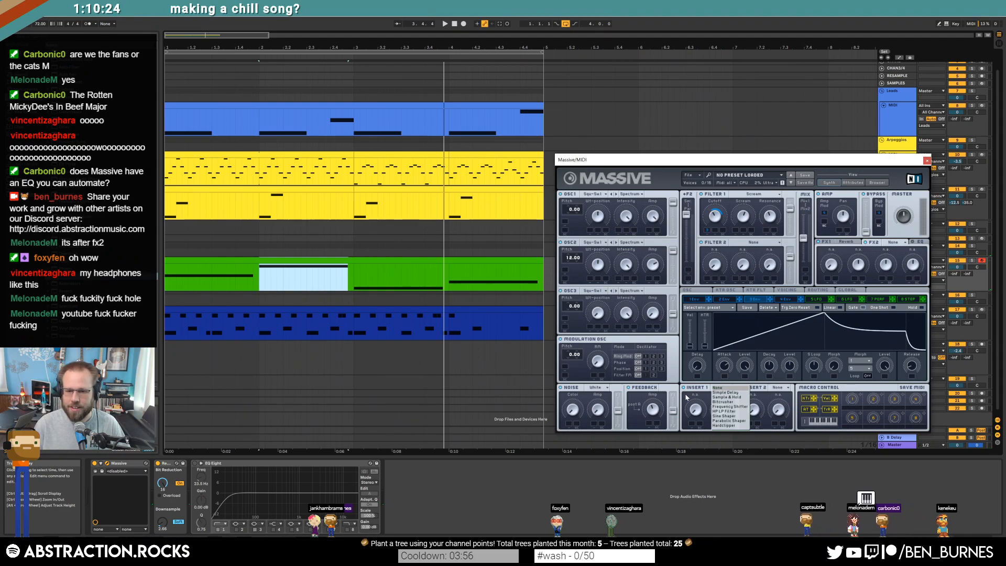
pyautogui.click(689, 397)
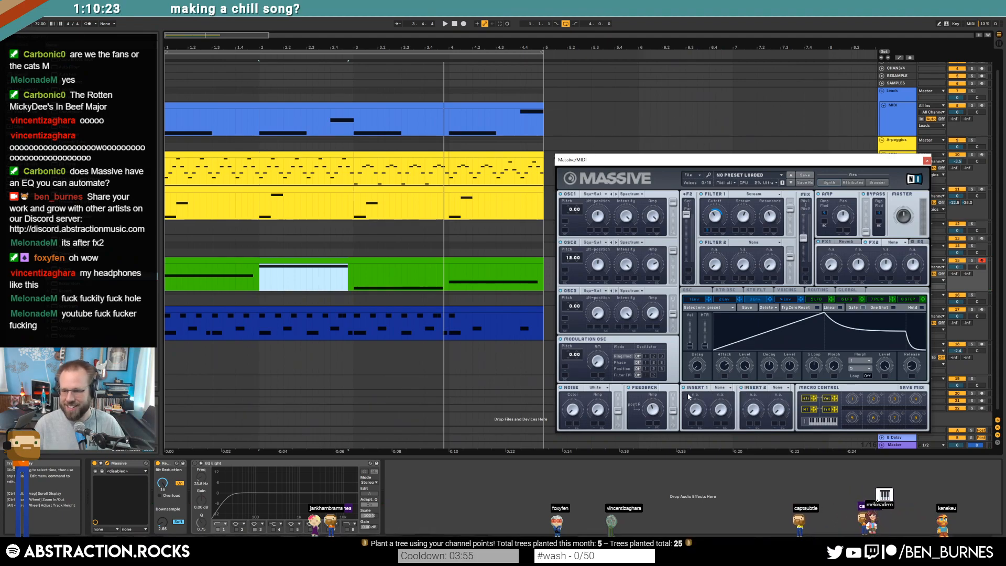
pyautogui.click(720, 388)
pyautogui.click(706, 393)
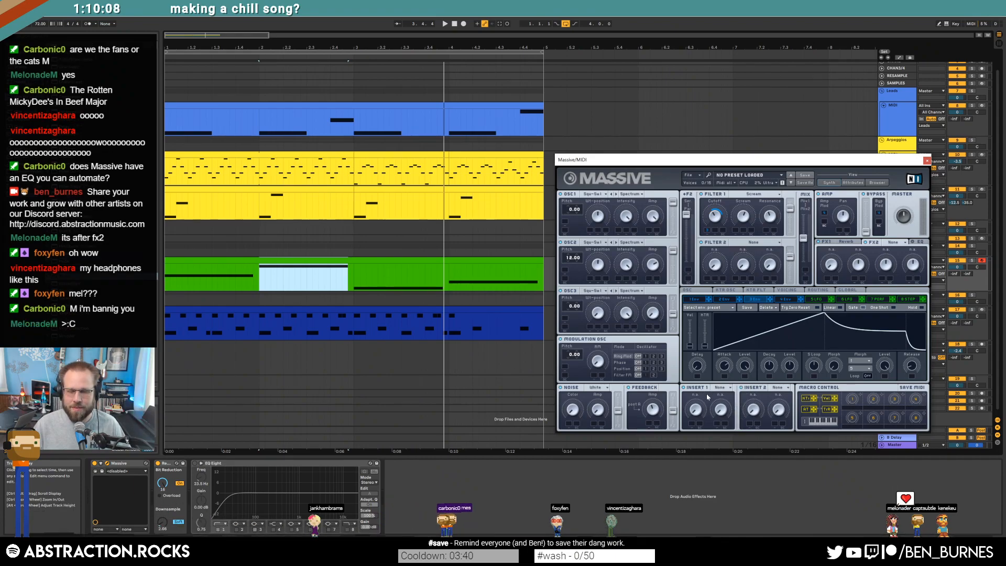
pyautogui.click(896, 243)
pyautogui.click(890, 243)
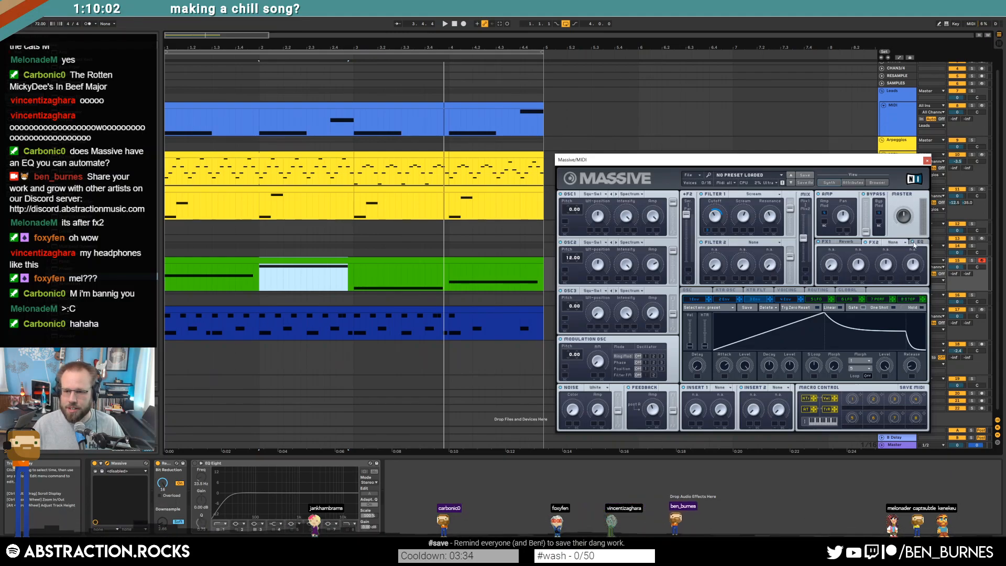
# Step: Show Massive's EQ, then modulate the cutoff envelope's attack and Filter 1's Scream amount while playing back the loop
pyautogui.press('space')
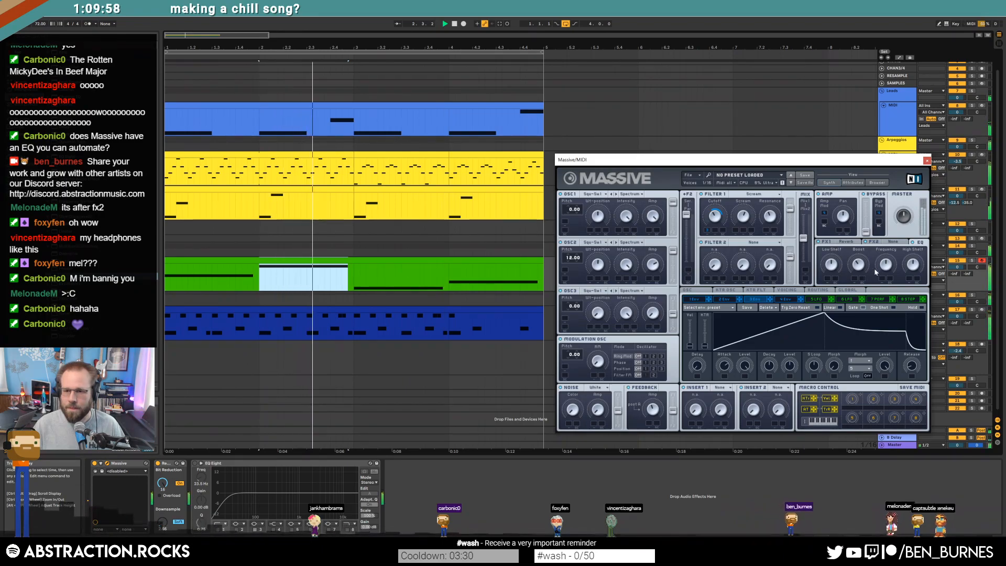
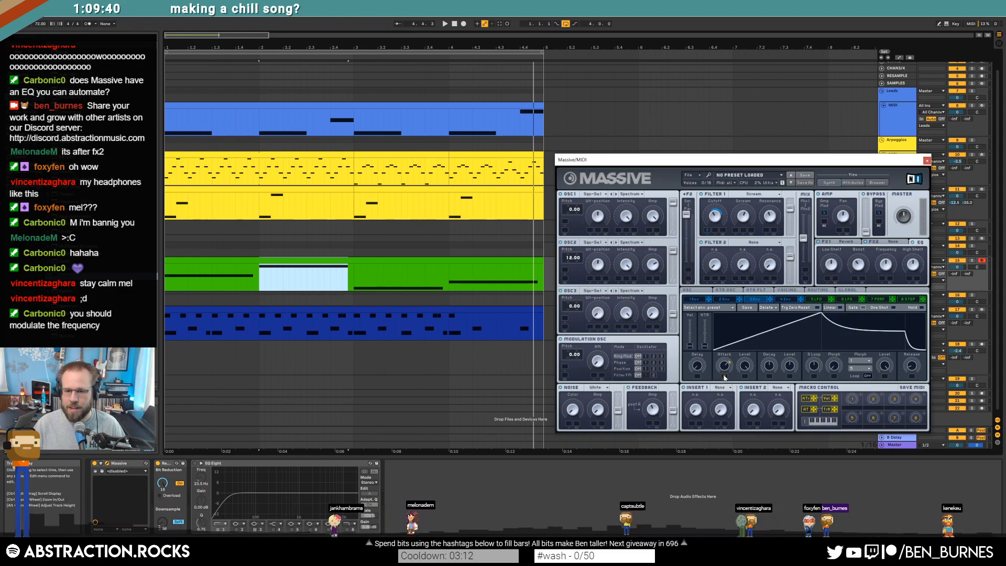
pyautogui.click(166, 276)
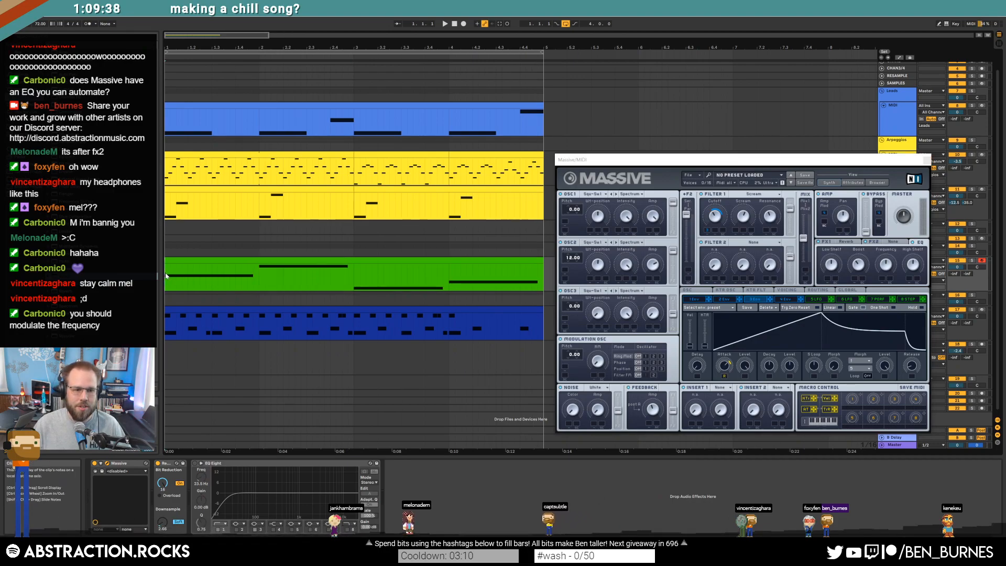
pyautogui.press('space')
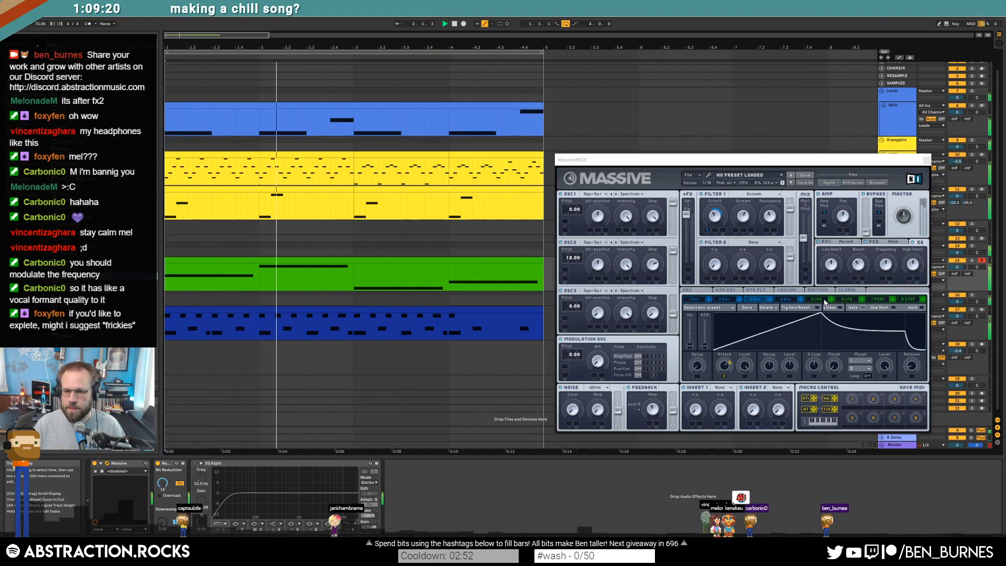
pyautogui.moveTo(737, 229); pyautogui.dragTo(736, 219)
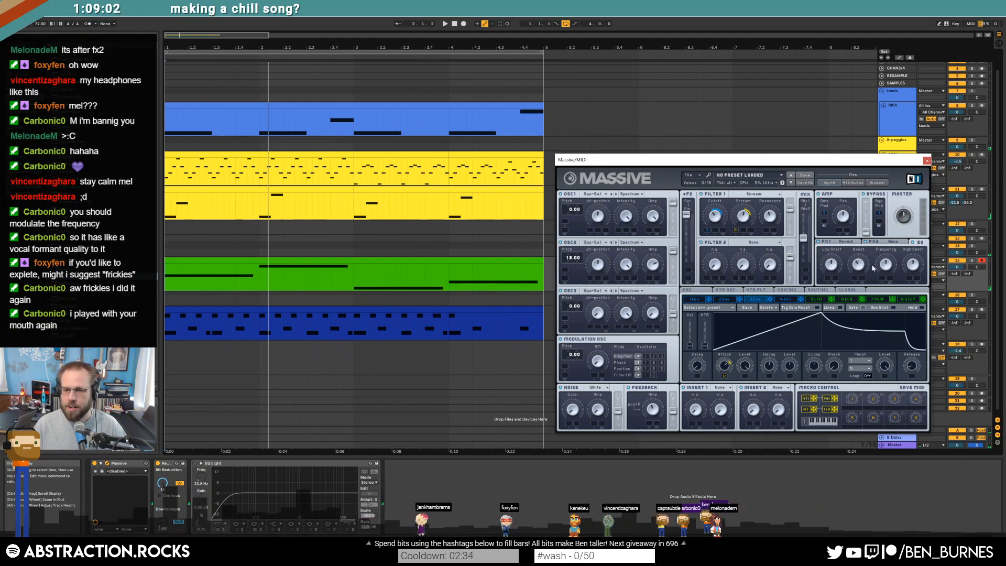
# Step: Modulate the EQ's Frequency with an LFO, modulate that LFO's rate as well, and play back the loop
pyautogui.press('space')
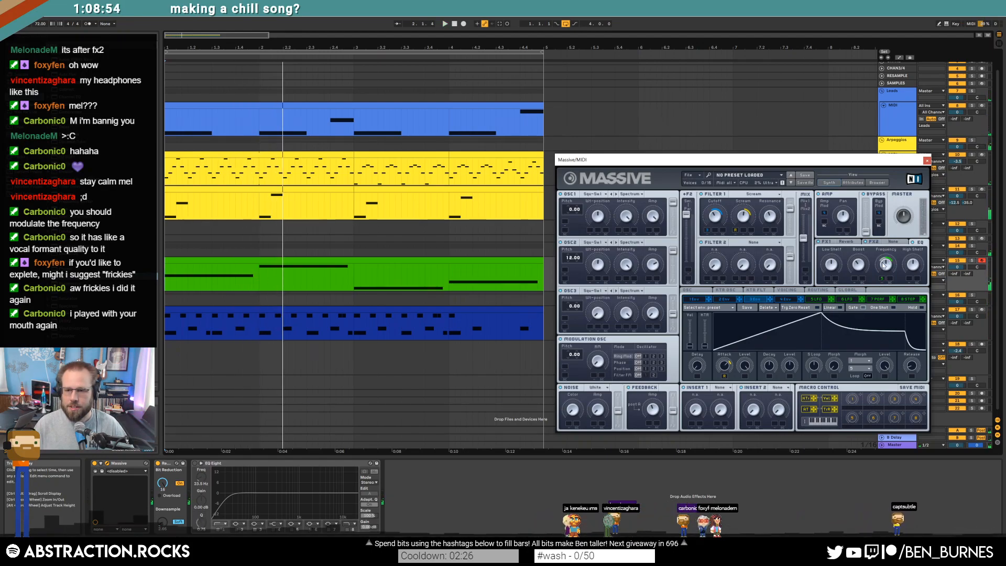
pyautogui.click(830, 302)
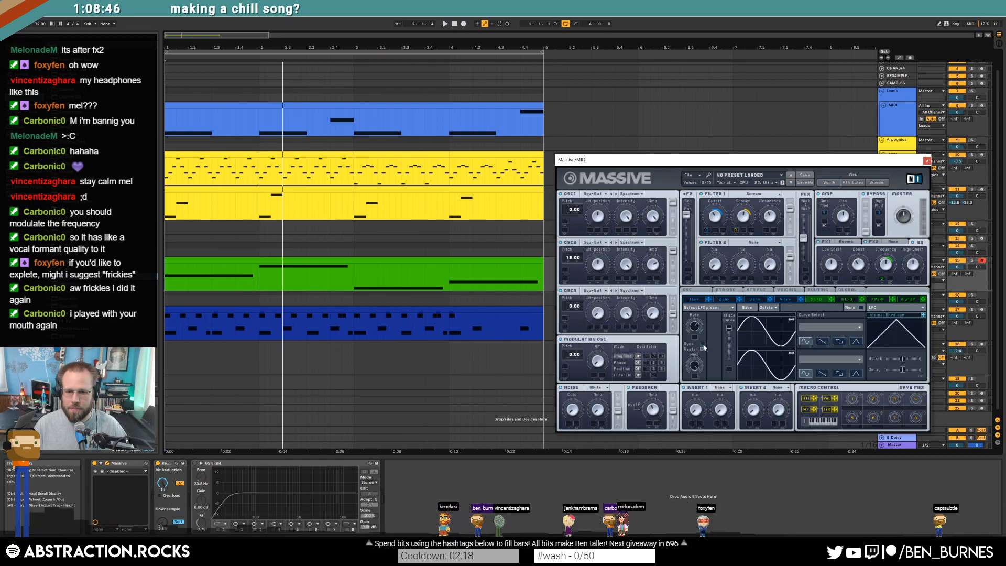
pyautogui.press('space')
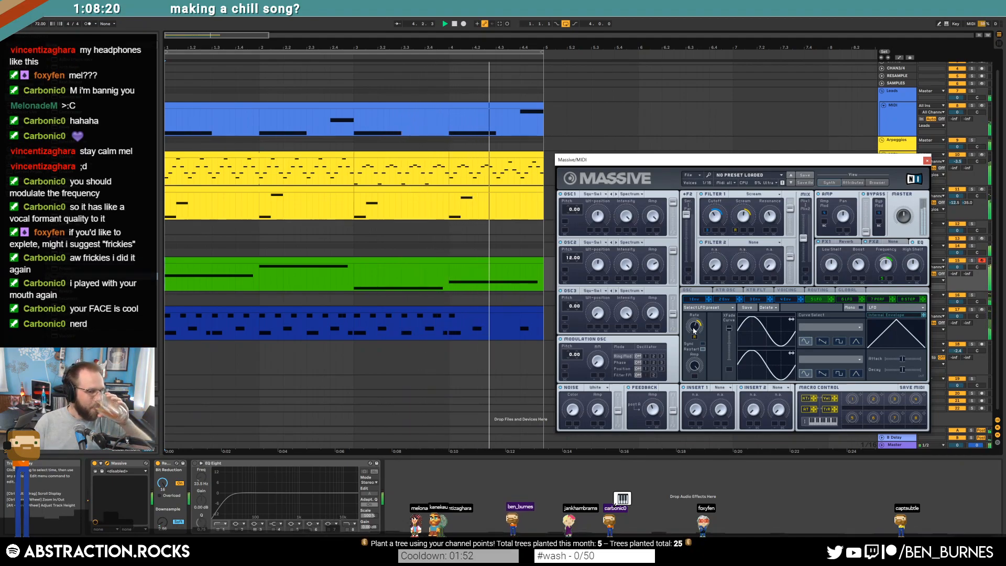
pyautogui.click(520, 285)
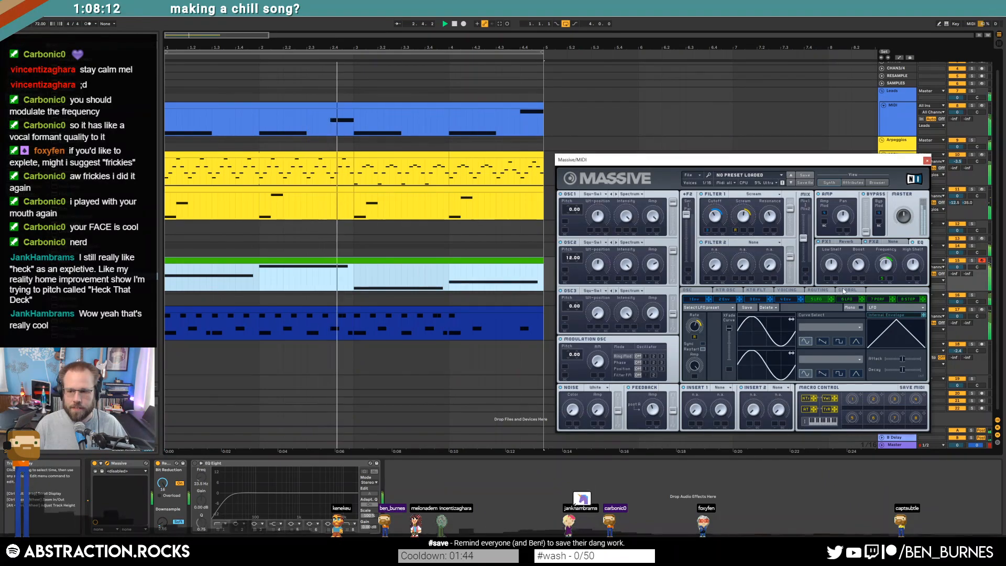
# Step: Set Massive's oscillator pitchbend range to 12.00 up and -12.00 down
pyautogui.click(845, 290)
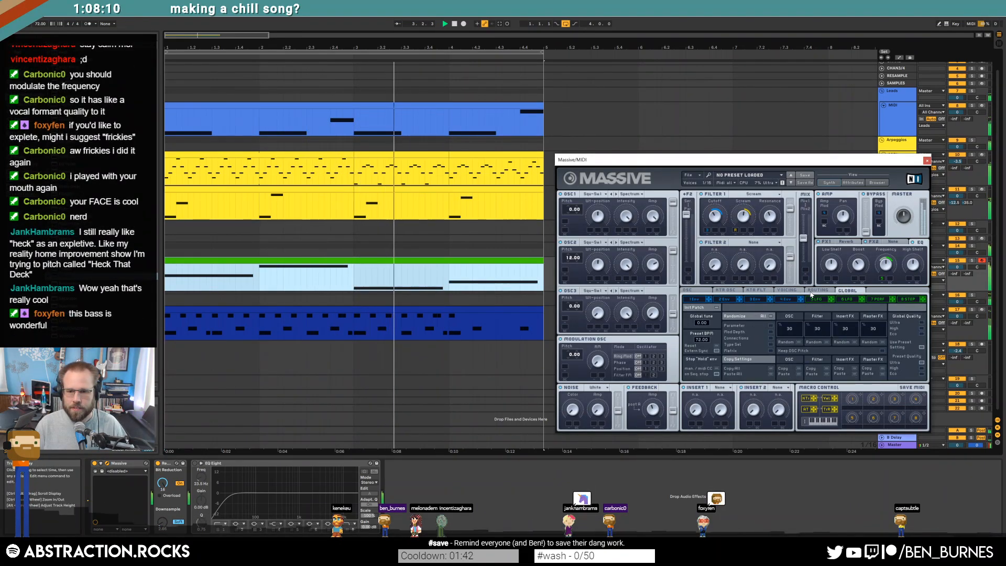
pyautogui.click(687, 289)
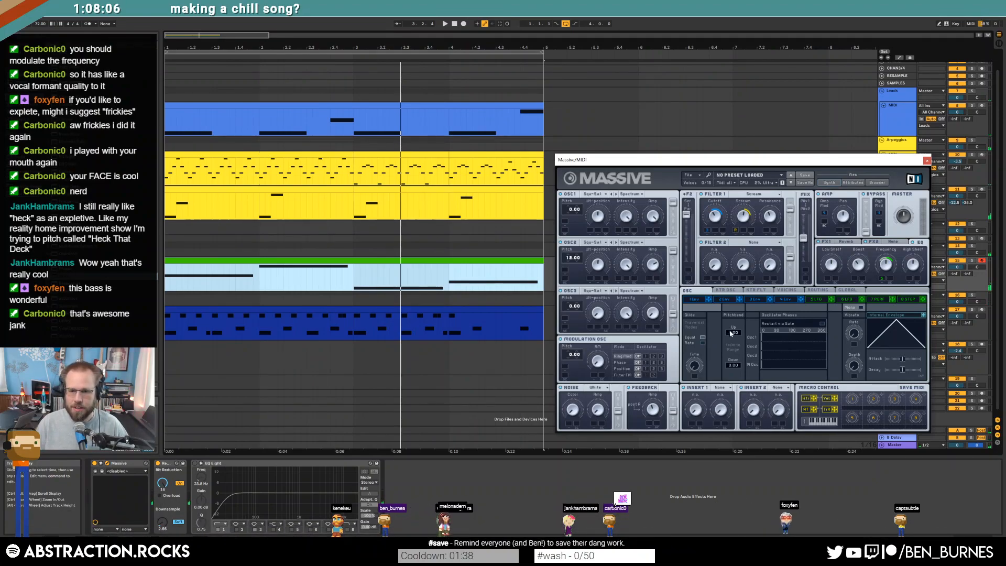
pyautogui.moveTo(732, 335); pyautogui.dragTo(738, 328)
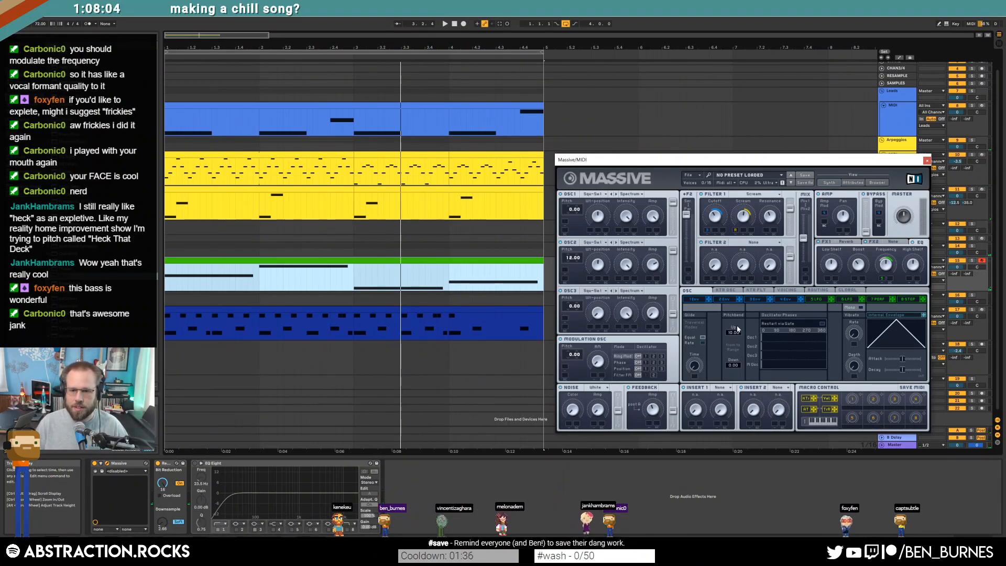
pyautogui.moveTo(733, 365); pyautogui.dragTo(735, 374)
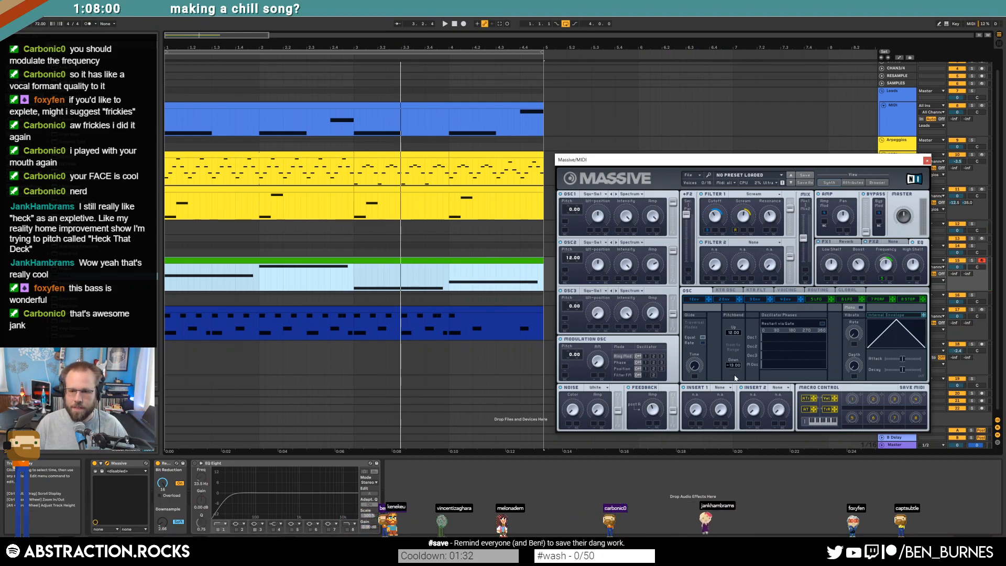
# Step: Play back the loop with the bass sound and close the Massive window
pyautogui.click(448, 280)
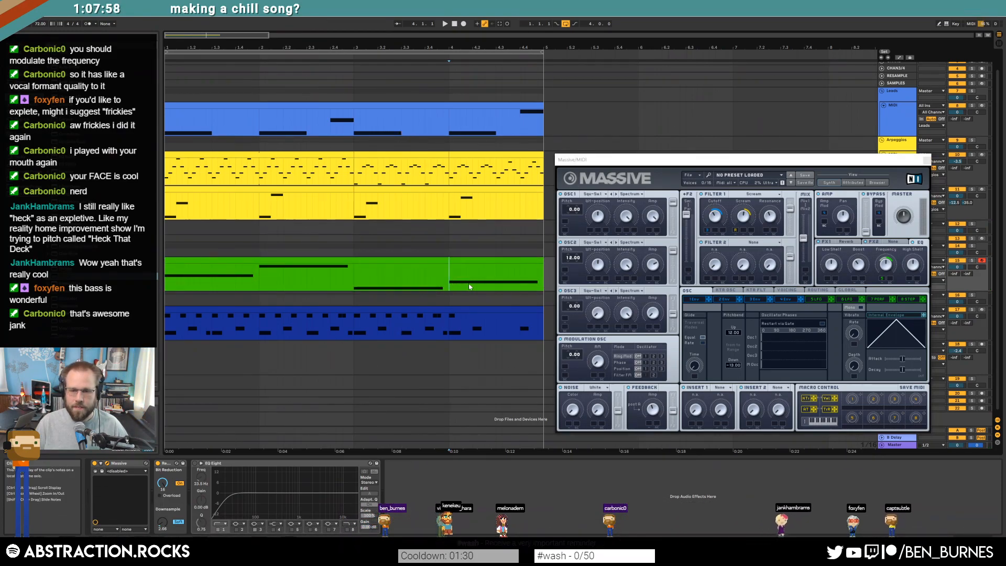
pyautogui.press('space')
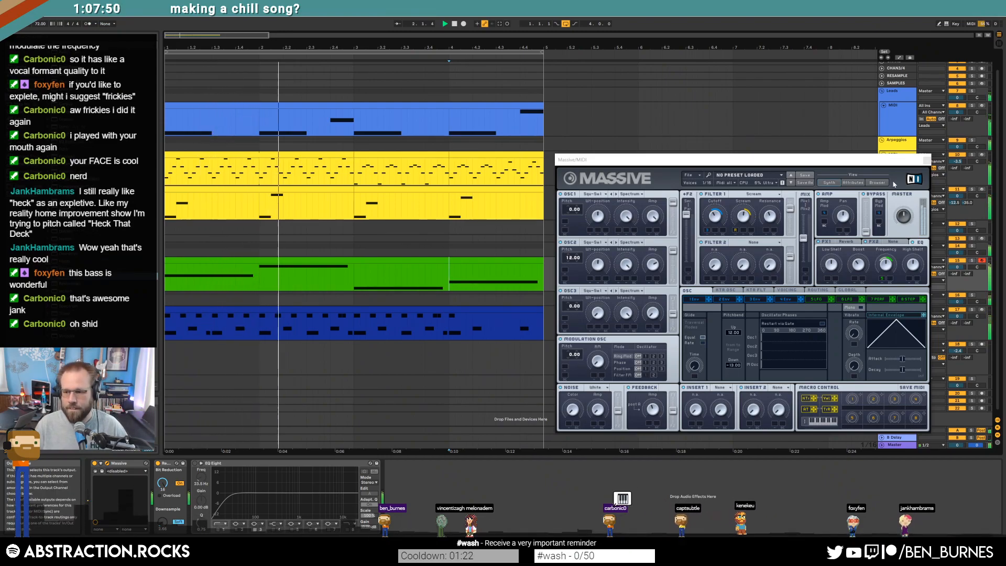
pyautogui.click(926, 160)
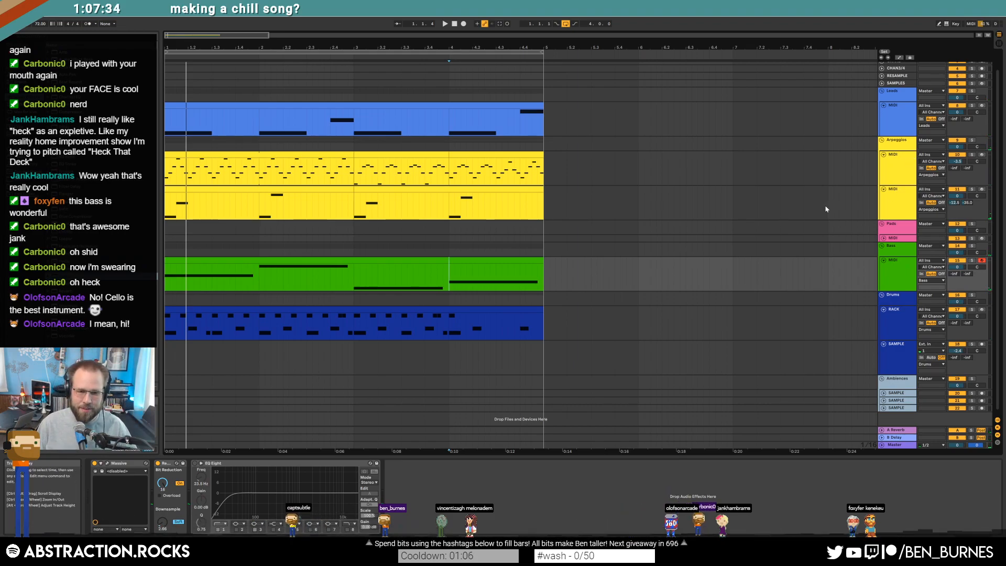
# Step: Unfold the Pads MIDI track, then insert a new MIDI track below the second Arpeggios track and unfold it
pyautogui.click(388, 262)
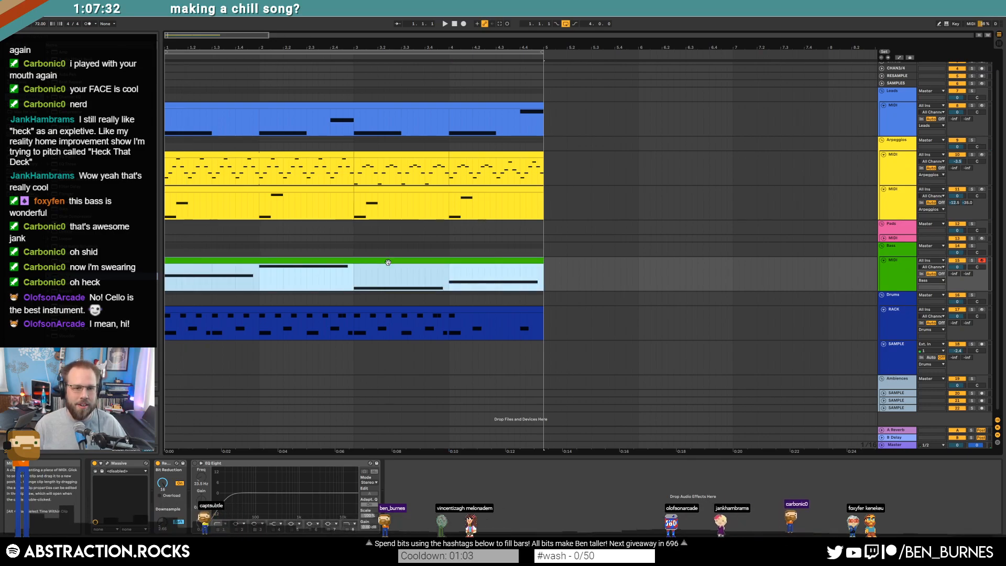
pyautogui.click(884, 238)
pyautogui.click(895, 240)
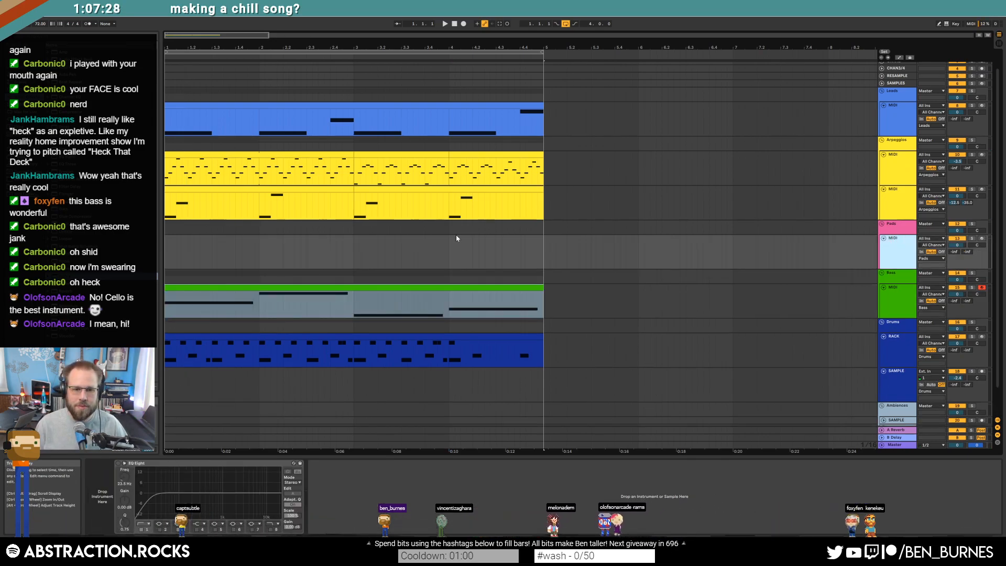
pyautogui.click(888, 206)
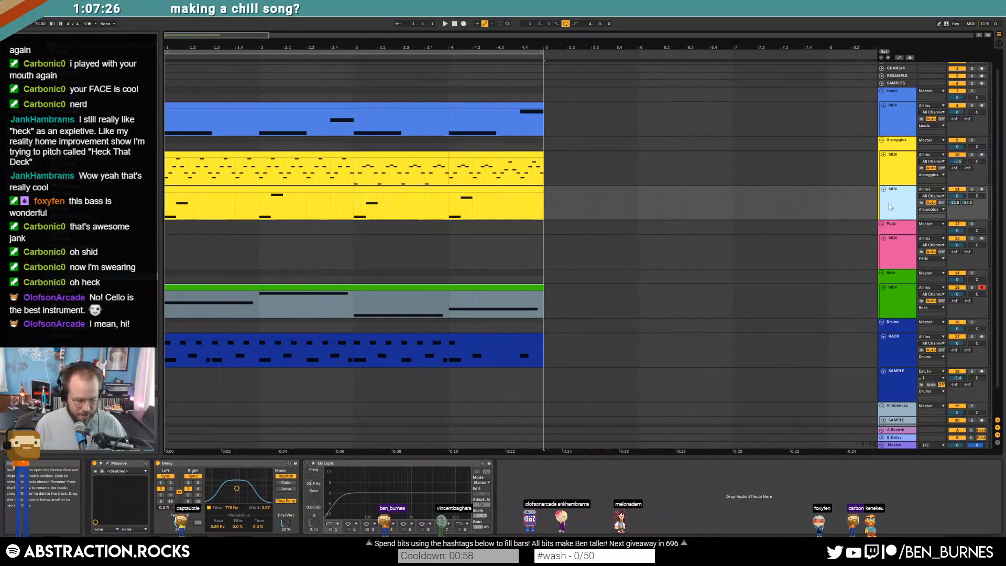
pyautogui.hotkey('ctrl', 'shift', 't')
pyautogui.click(884, 223)
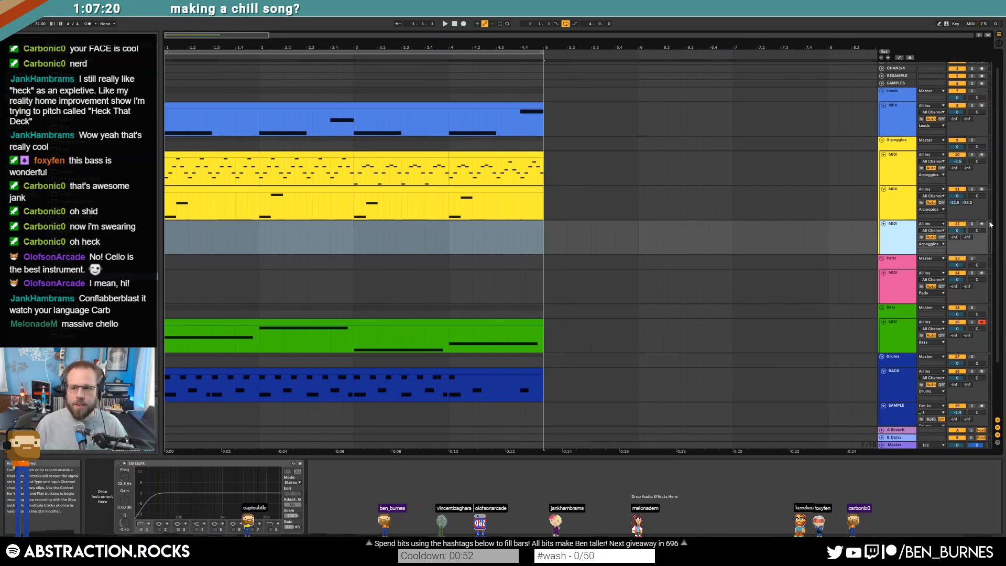
# Step: Arm the new Arpeggios track and create an empty one-bar MIDI clip at its start
pyautogui.click(188, 243)
pyautogui.moveTo(167, 236); pyautogui.dragTo(261, 242)
pyautogui.hotkey('ctrl', 'shift', 'm')
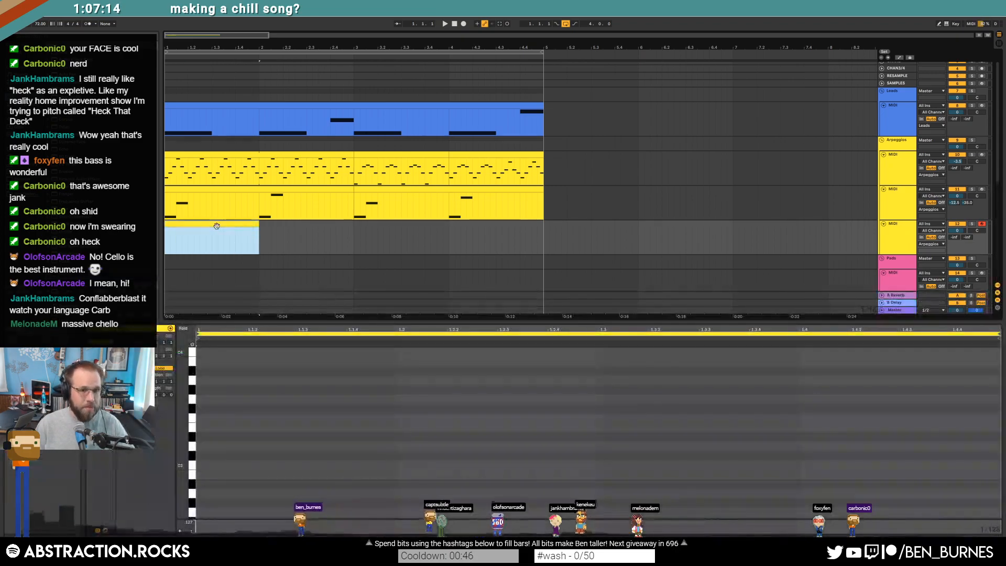
# Step: Draw a one-beat G3 note on beat 1 and duplicate it to beat 2 an octave higher, as G4
pyautogui.moveTo(184, 418); pyautogui.dragTo(184, 431)
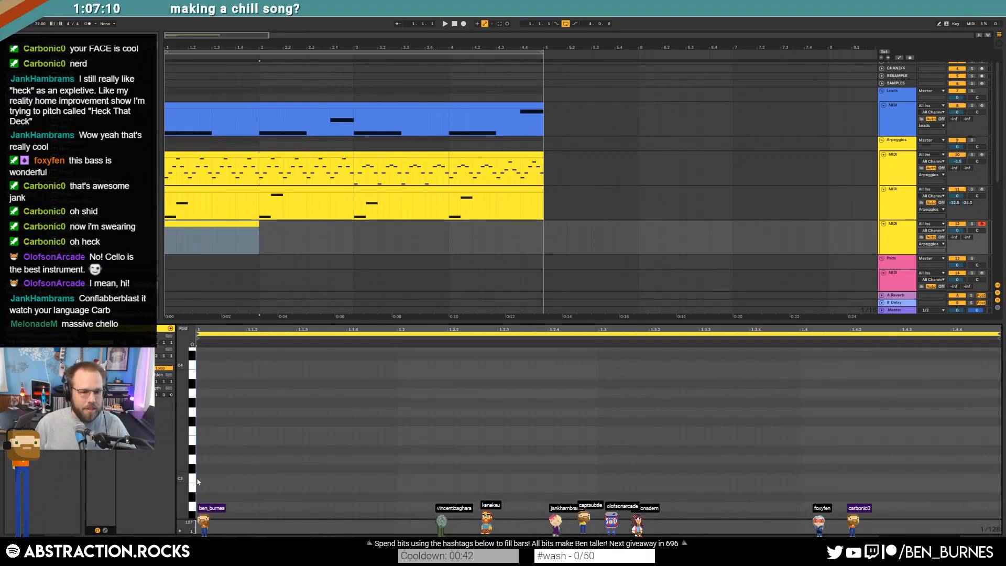
pyautogui.moveTo(199, 414); pyautogui.dragTo(397, 412)
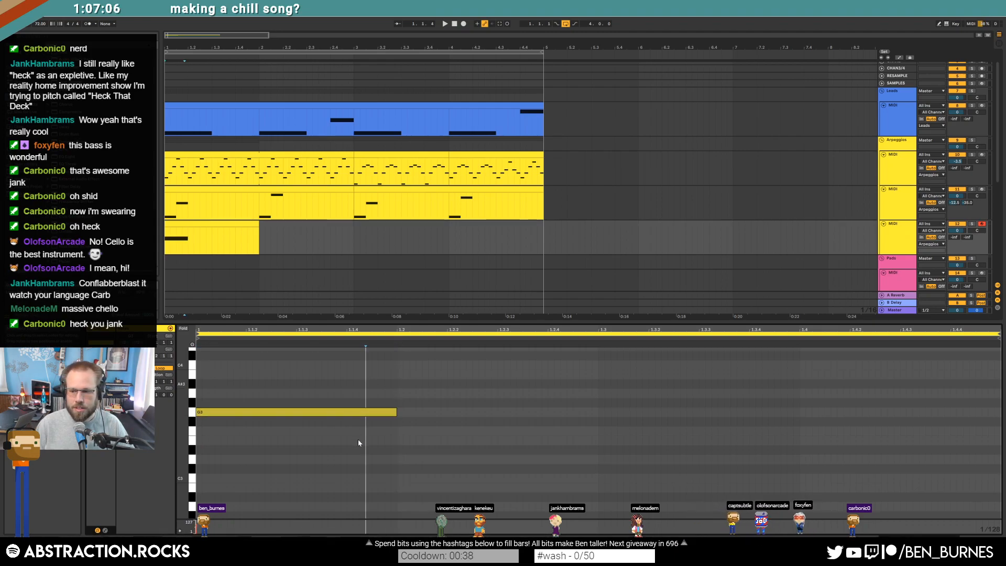
pyautogui.hotkey('ctrl', 'd')
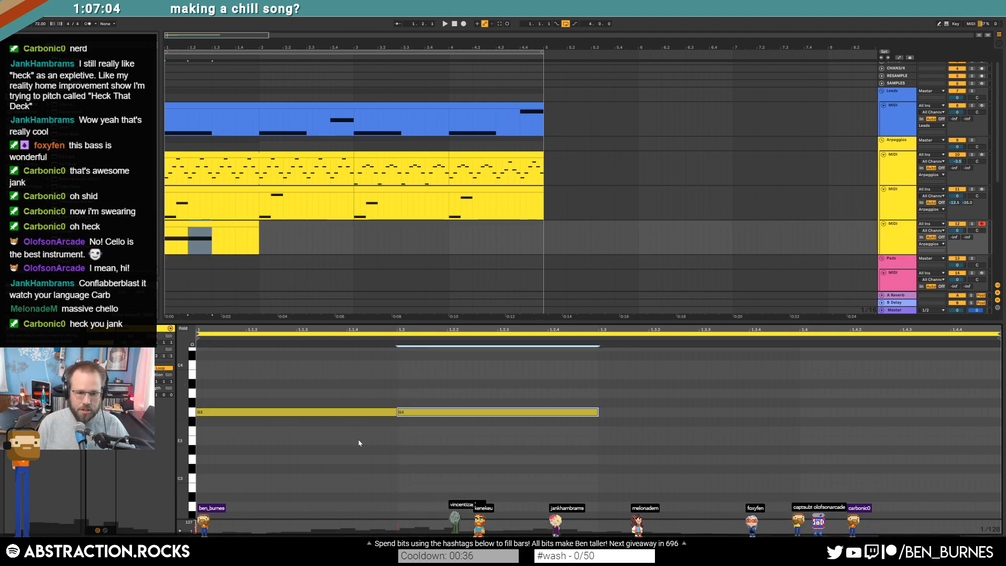
pyautogui.hotkey('shift', 'Up')
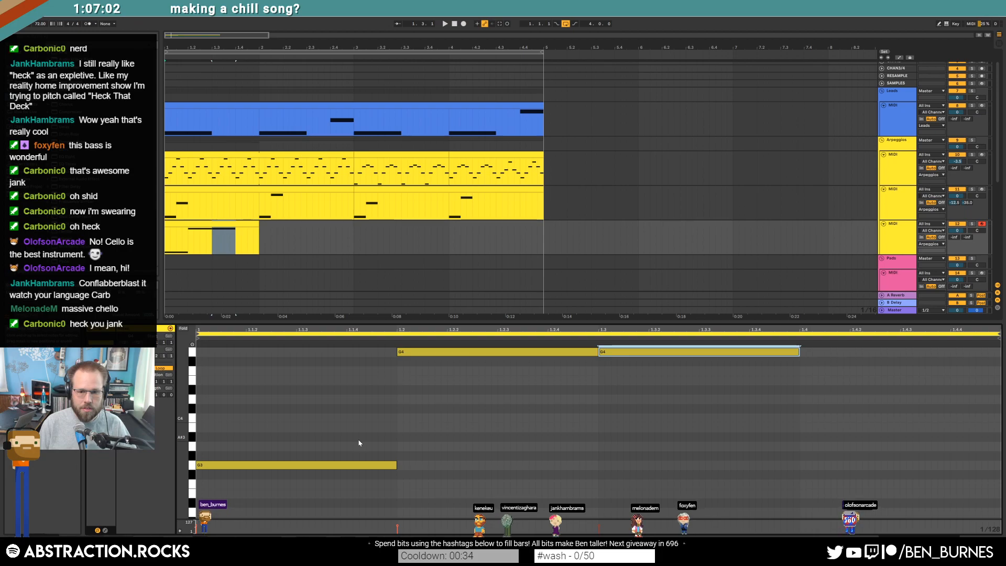
# Step: Duplicate the G4 note to beat 3 and transpose the copy to D5
pyautogui.hotkey('ctrl', 'd')
pyautogui.hotkey('shift', 'Up')
pyautogui.press('Down')
pyautogui.press('Down')
pyautogui.press('Down')
pyautogui.press('Down')
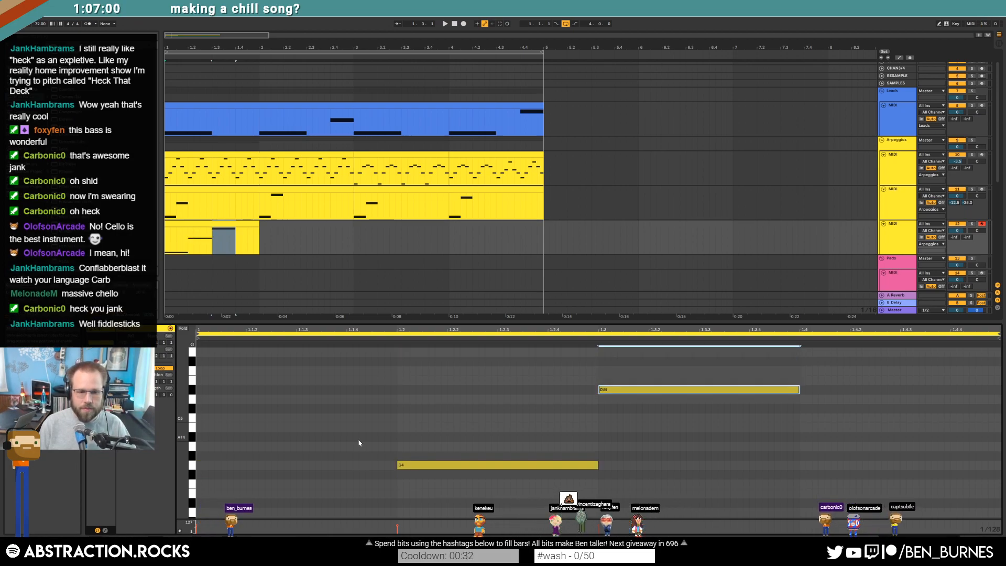
pyautogui.press('Up')
pyautogui.press('Up')
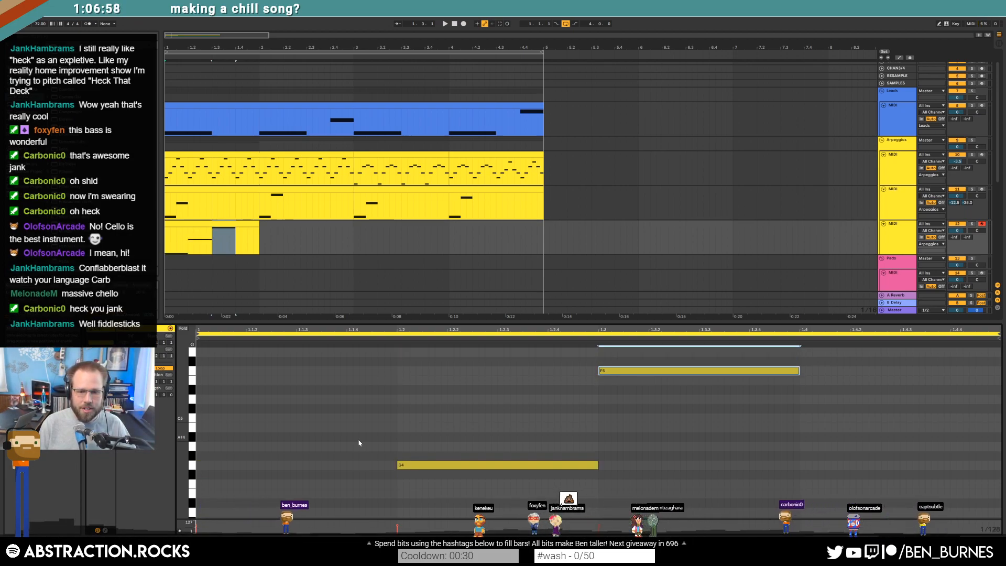
pyautogui.press('Down')
pyautogui.press('Down')
pyautogui.press('Down')
# Step: Duplicate the D5 note to beat 4 and transpose the copy down to A#4
pyautogui.hotkey('ctrl', 'd')
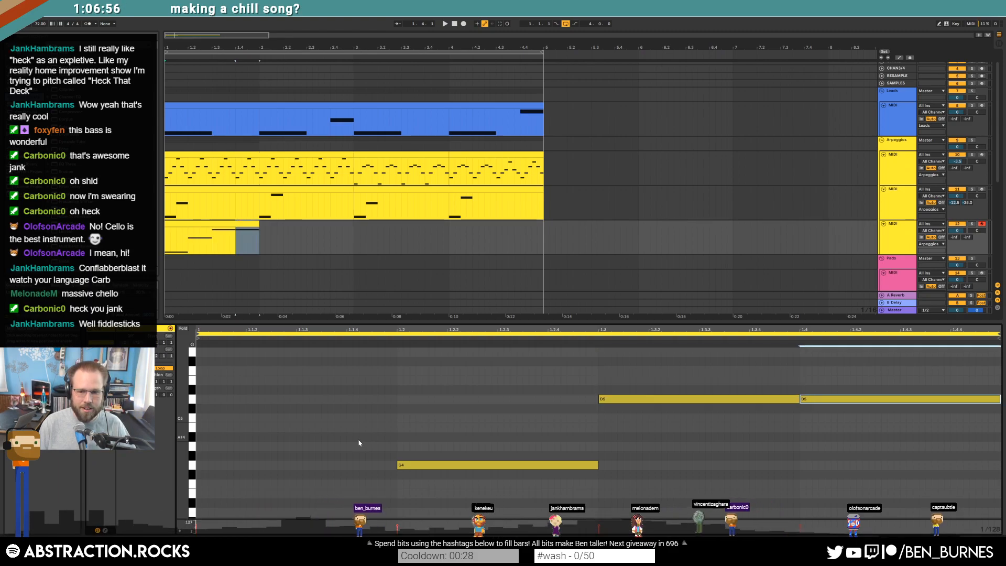
pyautogui.press('Down')
pyautogui.press('Down')
pyautogui.press('Down')
pyautogui.press('Down')
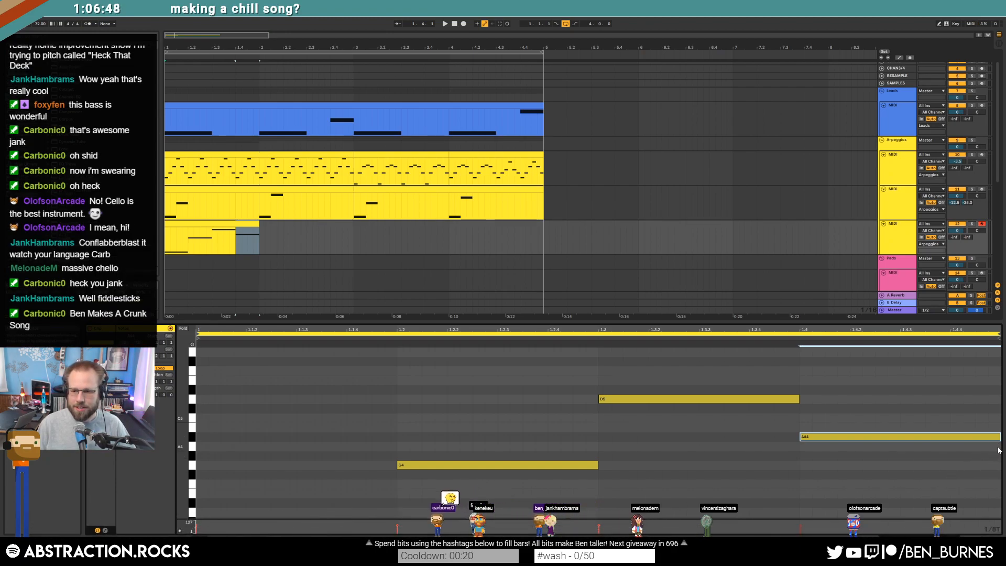
# Step: Shorten the A#4 note to a third of a beat and add an octave-lower copy after it, extended to the bar's end
pyautogui.moveTo(1000, 437); pyautogui.dragTo(867, 437)
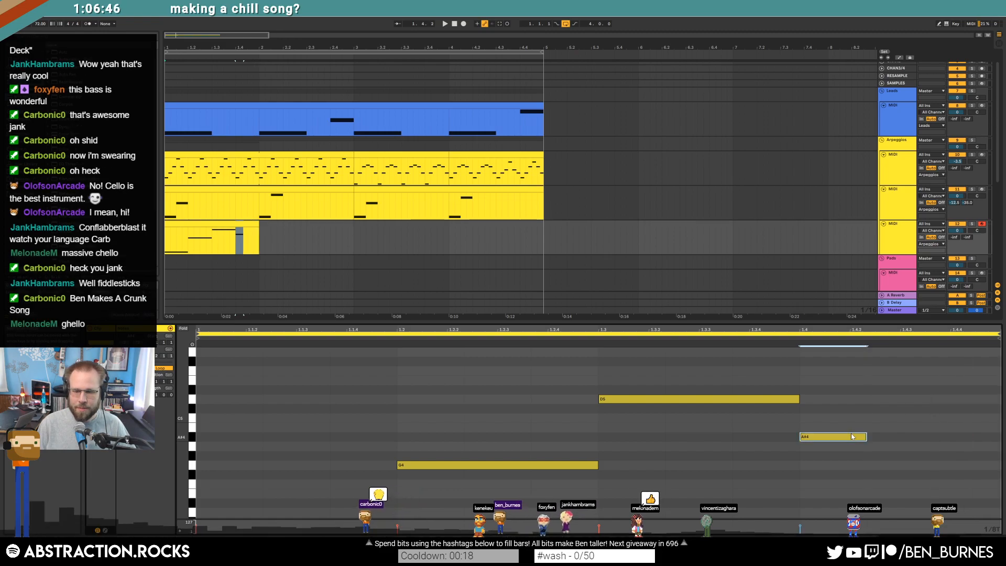
pyautogui.hotkey('ctrl', 'd')
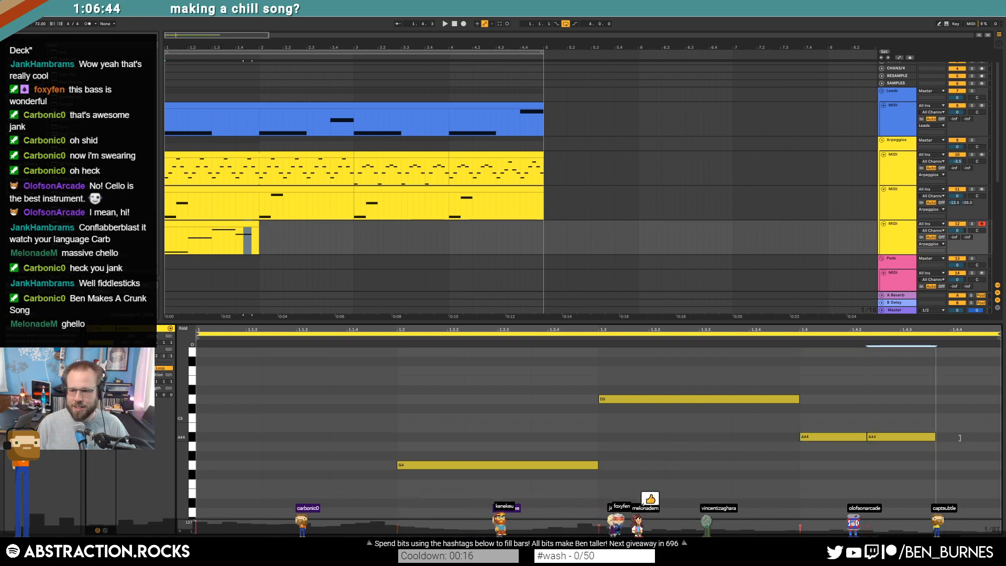
pyautogui.moveTo(933, 437); pyautogui.dragTo(987, 440)
pyautogui.hotkey('shift', 'Down')
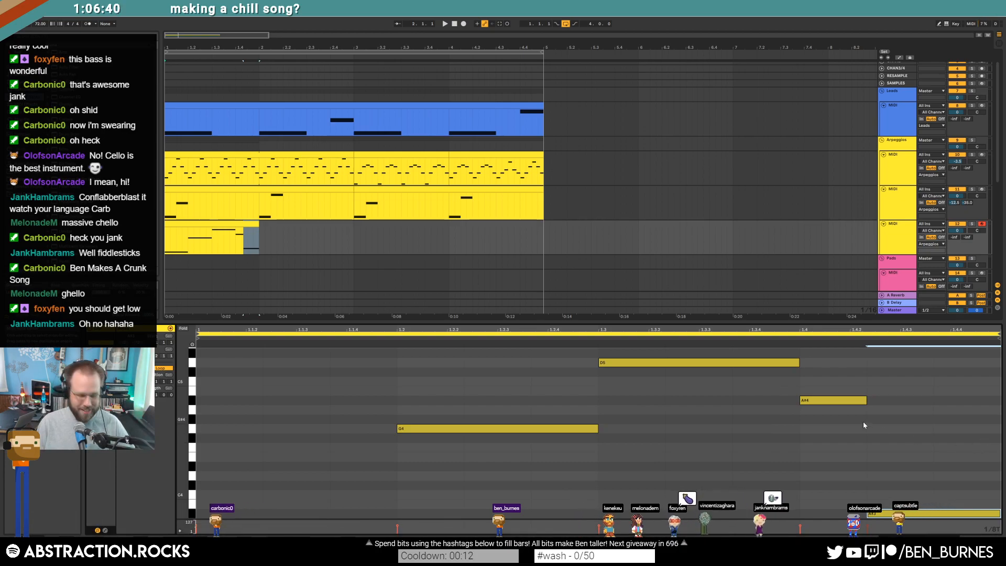
# Step: Close the note editor and extend the new arpeggio clip so it repeats through all four bars
pyautogui.hotkey('shift', 'Tab')
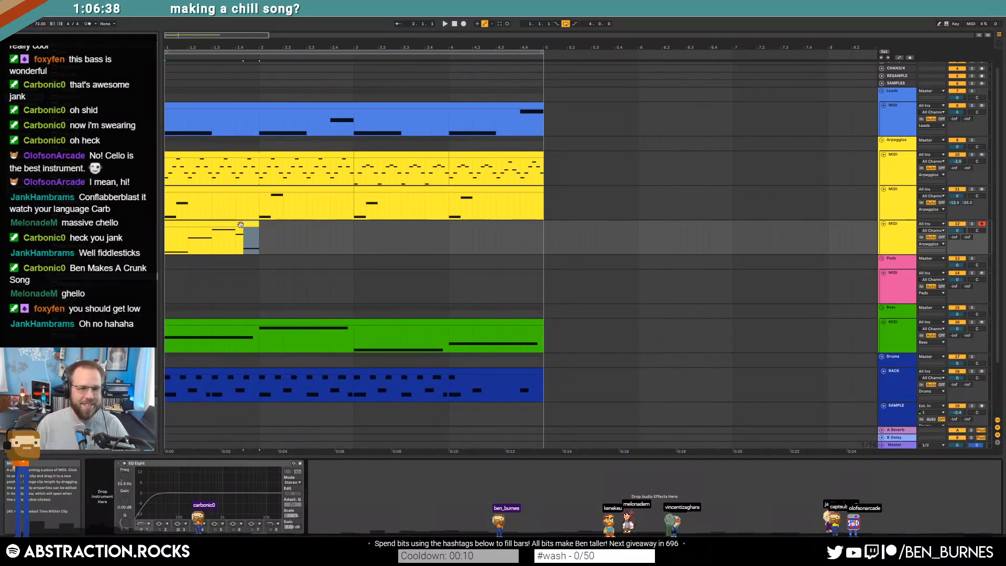
pyautogui.click(241, 225)
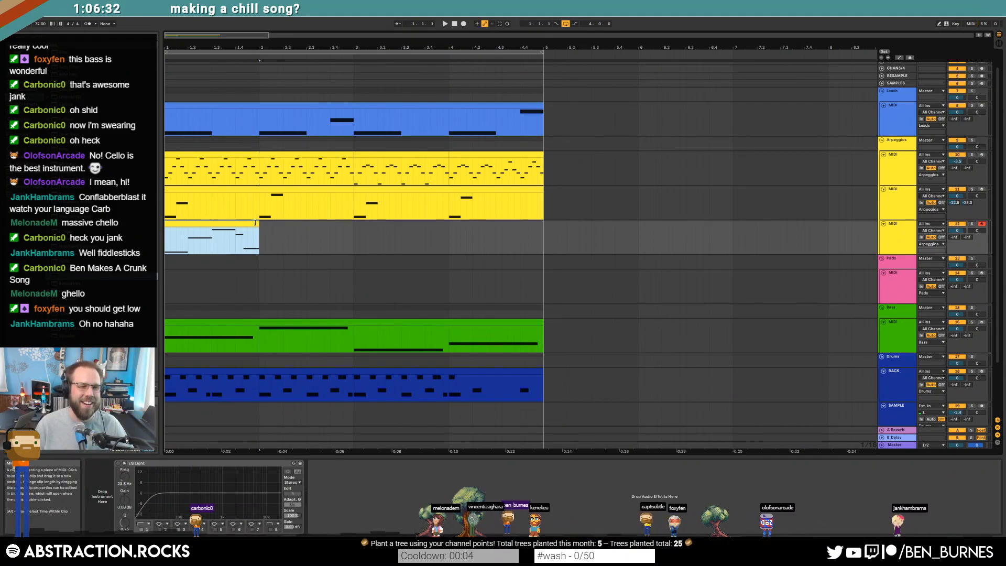
pyautogui.moveTo(259, 233); pyautogui.dragTo(542, 233)
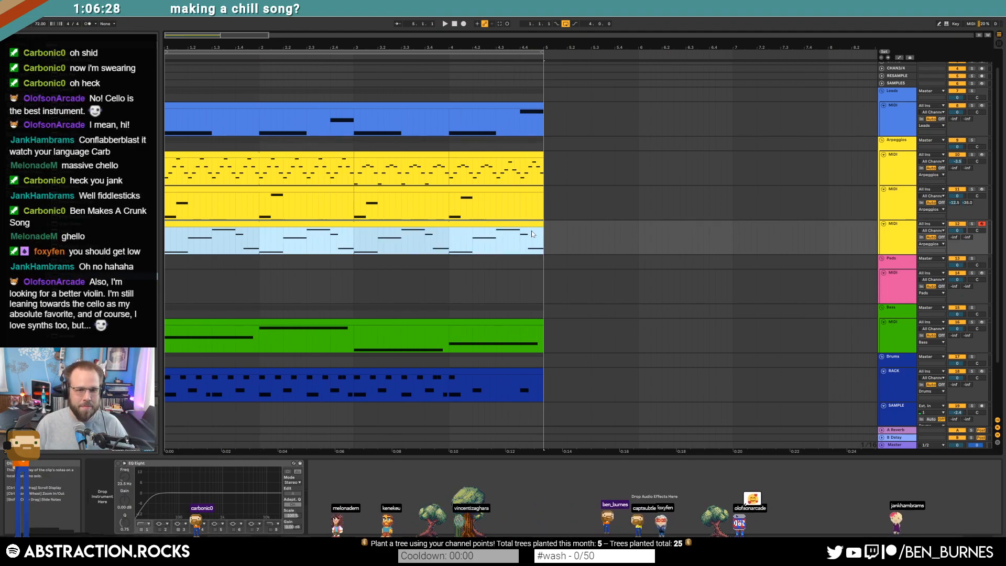
# Step: Load Operator on the new arpeggio track with a Sine 4 Bit waveform and a fast-decaying, low-sustain envelope
pyautogui.click(78, 194)
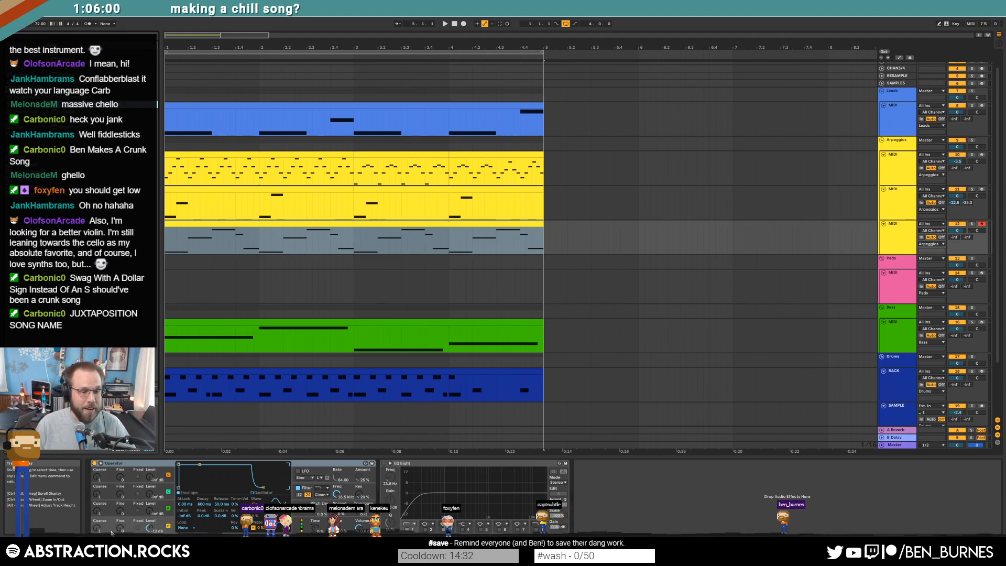
pyautogui.click(256, 504)
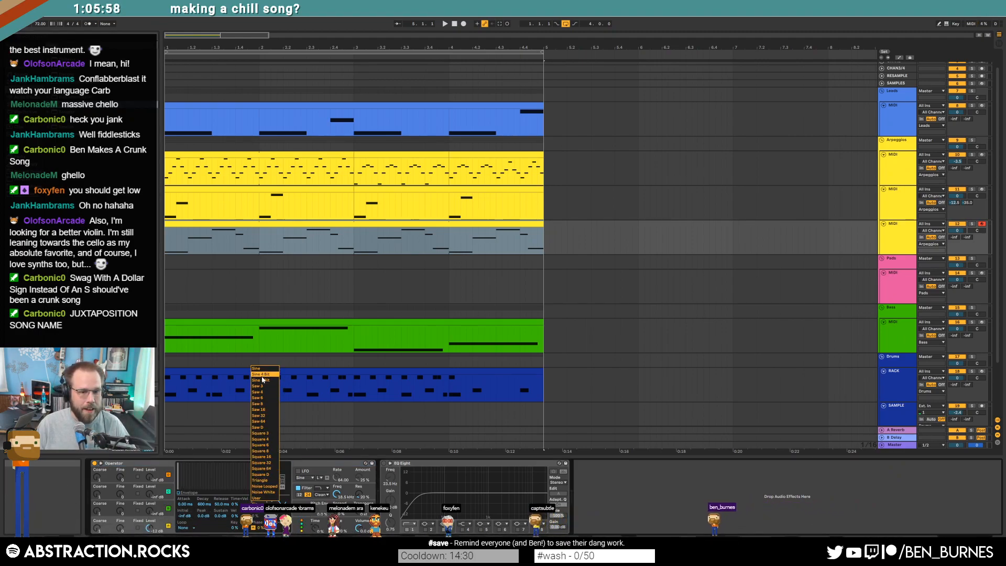
pyautogui.click(262, 375)
pyautogui.click(183, 492)
pyautogui.moveTo(202, 464); pyautogui.dragTo(199, 487)
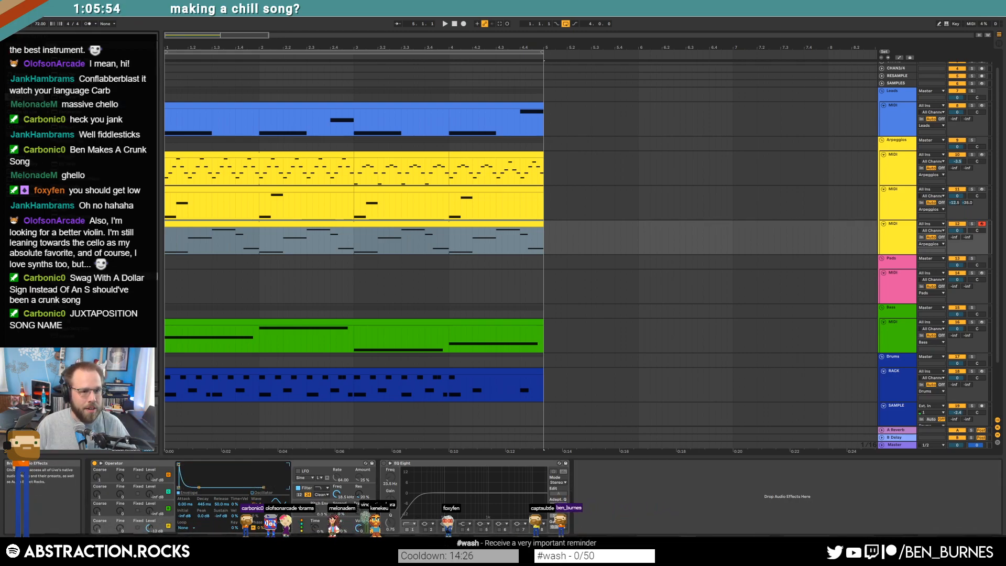
# Step: Insert a Redux bit-reduction effect between Operator and EQ Eight on the third arpeggio track
pyautogui.moveTo(356, 485); pyautogui.dragTo(388, 510)
pyautogui.click(406, 483)
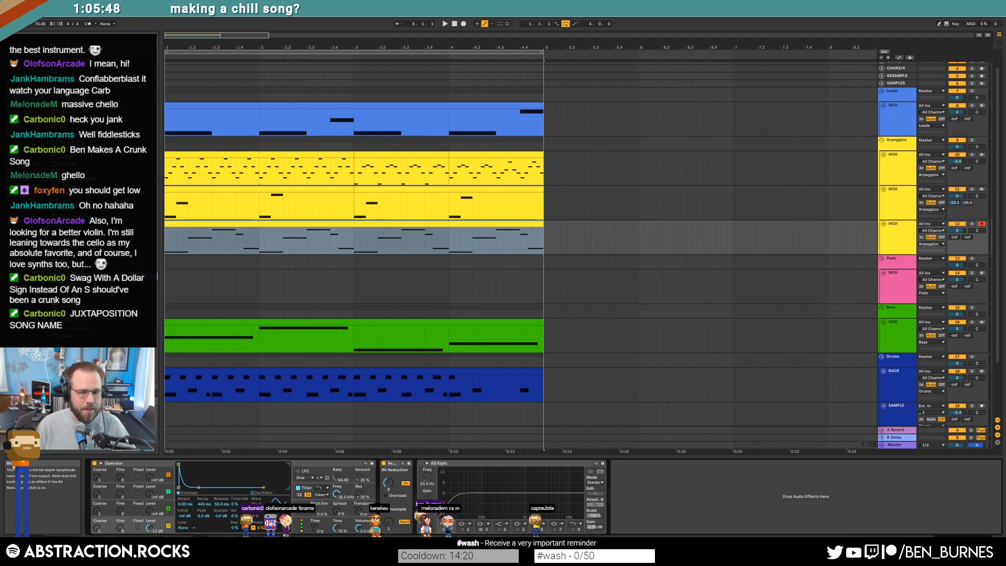
# Step: Copy Raum from the first arpeggio track to the third, place it between Operator and Redux, and delete EQ Eight there
pyautogui.click(306, 187)
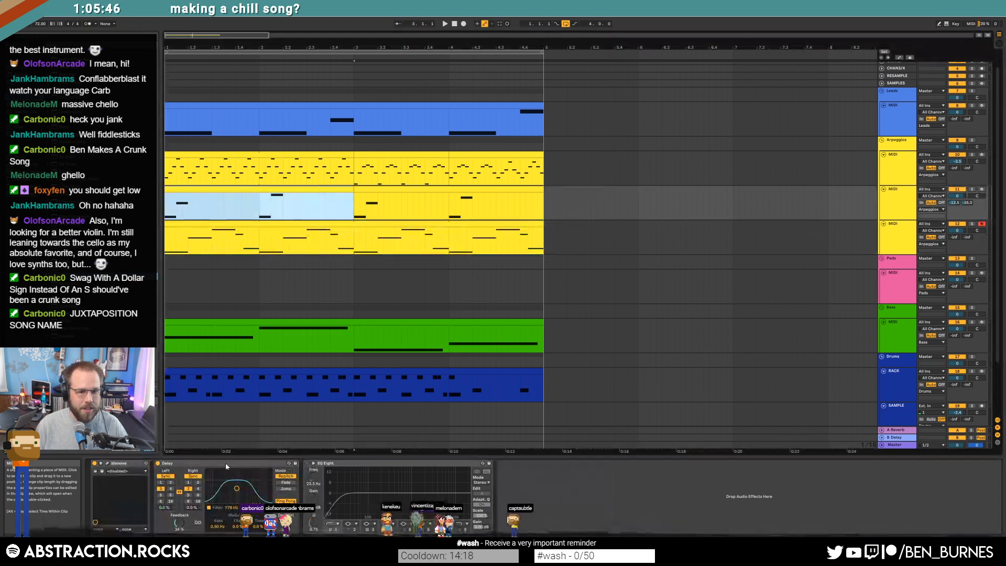
pyautogui.click(342, 172)
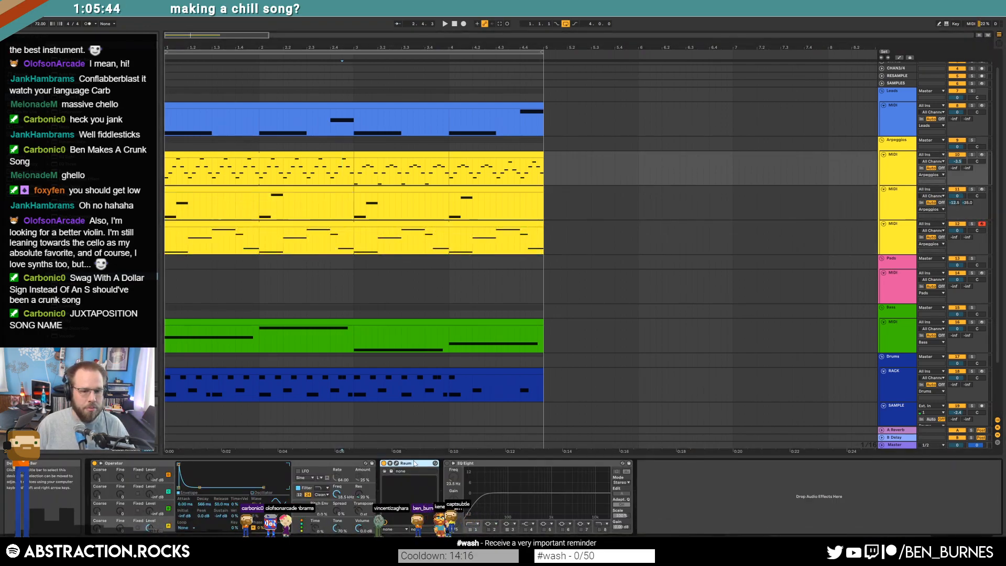
pyautogui.click(467, 237)
pyautogui.click(679, 498)
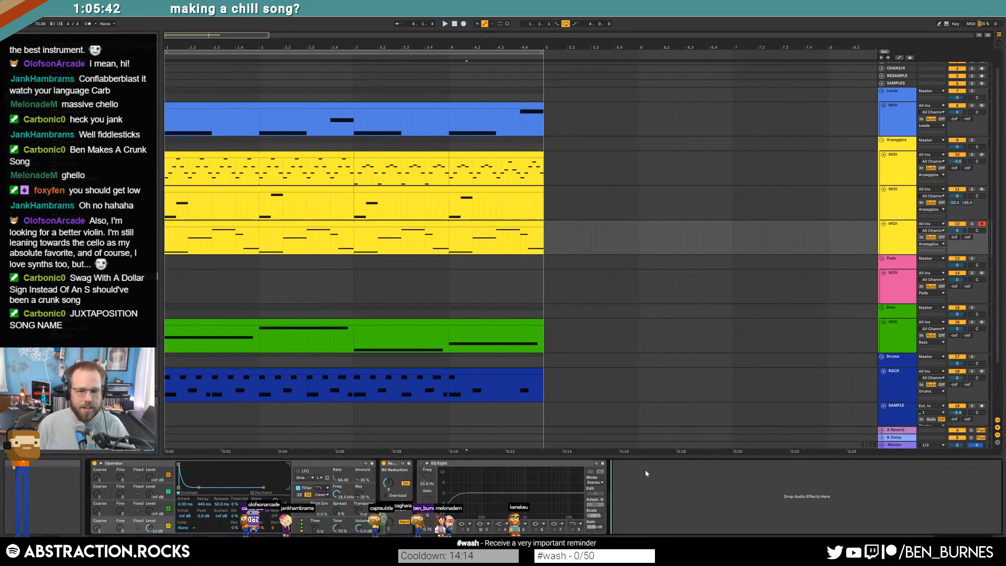
pyautogui.hotkey('ctrl', 'v')
pyautogui.moveTo(657, 464); pyautogui.dragTo(336, 487)
pyautogui.press('Delete')
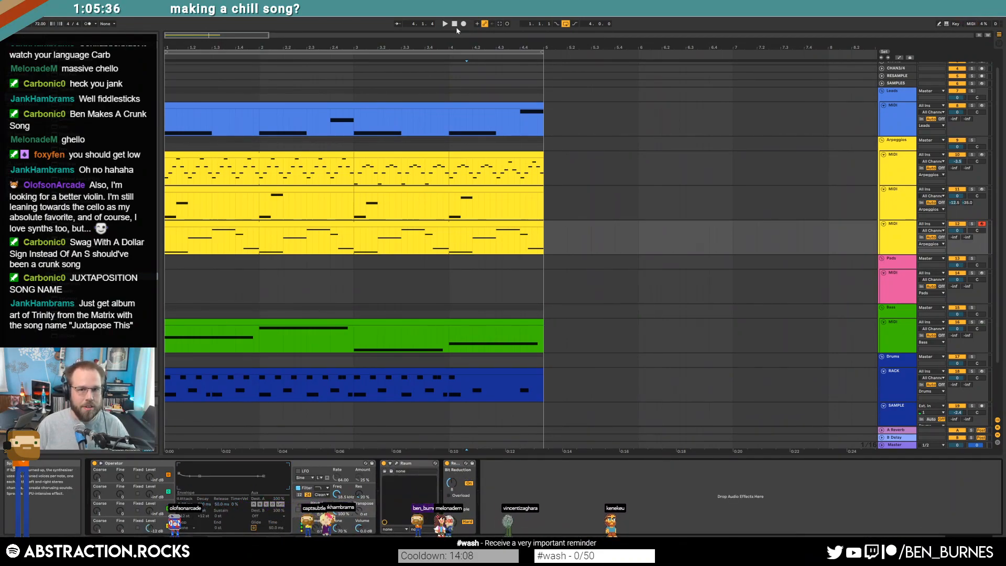
# Step: Play the loop and briefly solo the third arpeggio track to check its sound alone and in the mix
pyautogui.press('space')
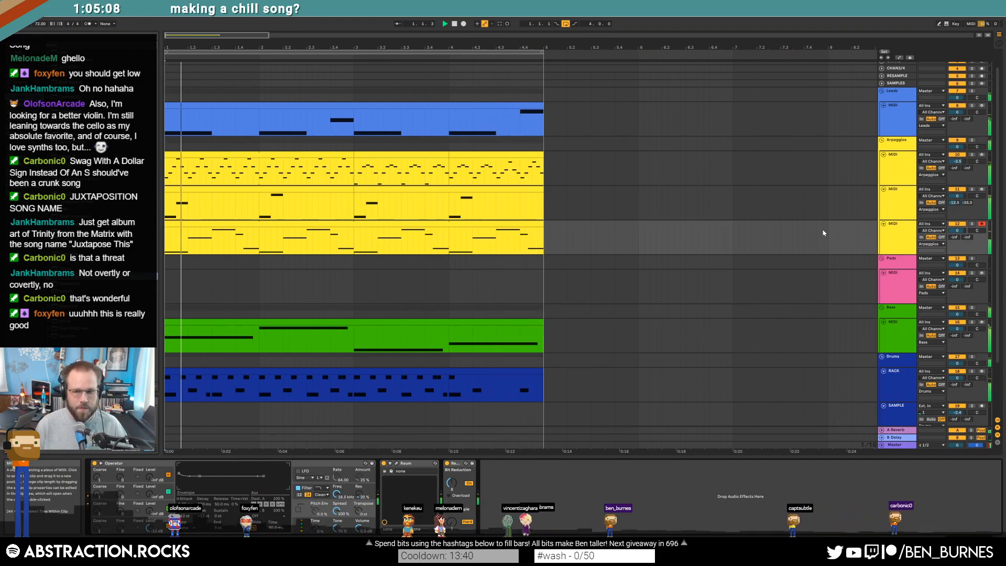
pyautogui.click(971, 224)
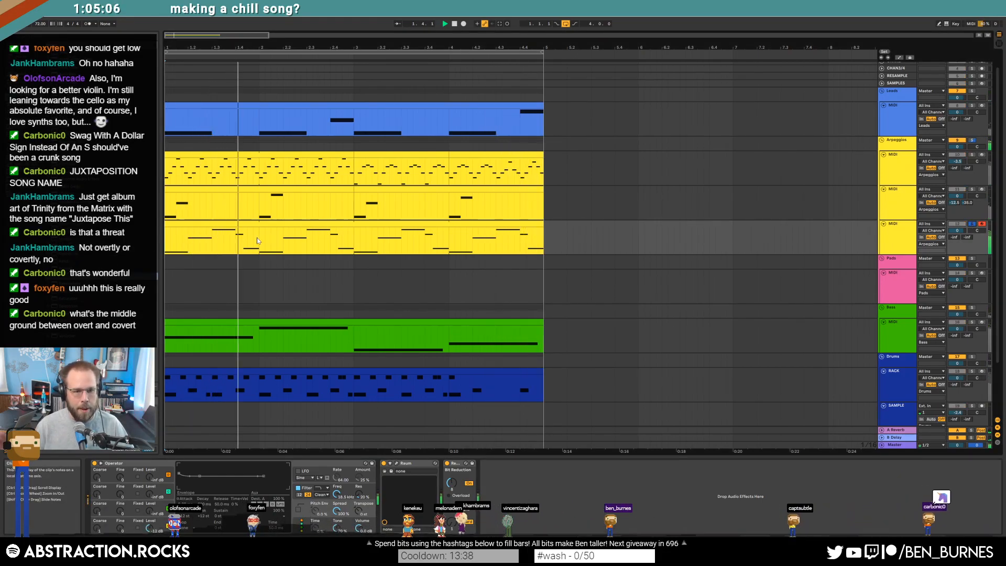
pyautogui.click(971, 224)
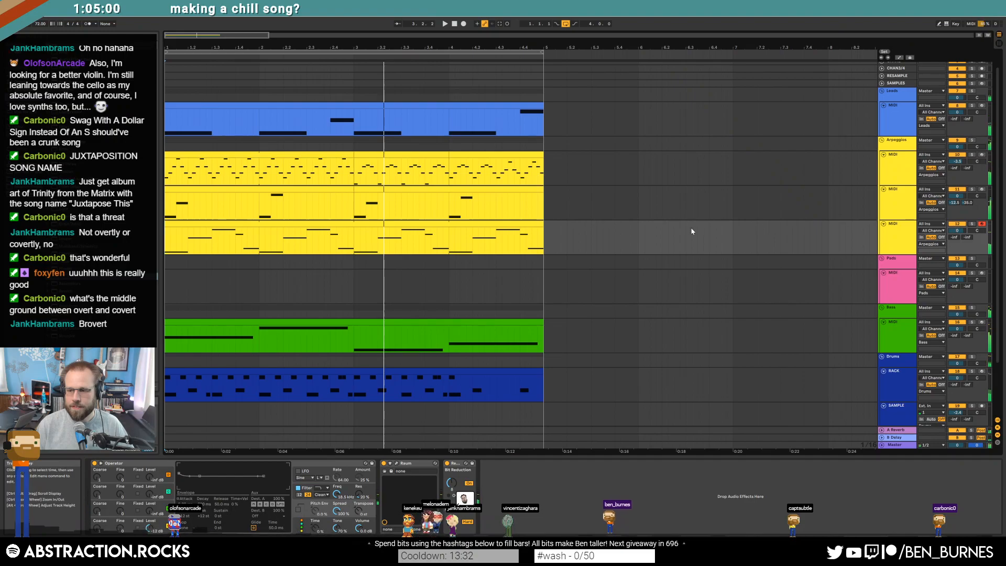
pyautogui.click(351, 223)
pyautogui.hotkey('ctrl', 'c')
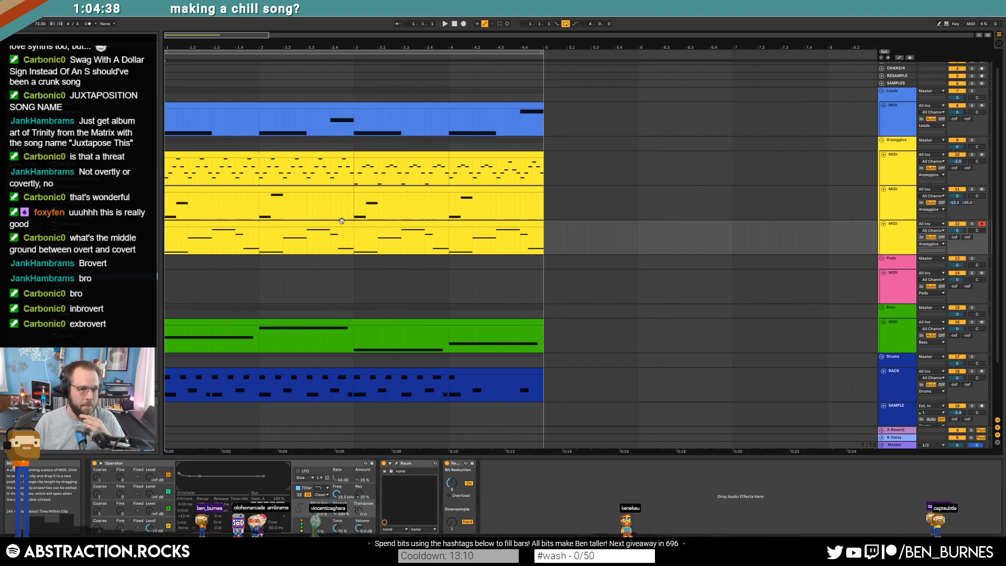
# Step: Play the loop from the start and arm the bass track for recording
pyautogui.click(511, 323)
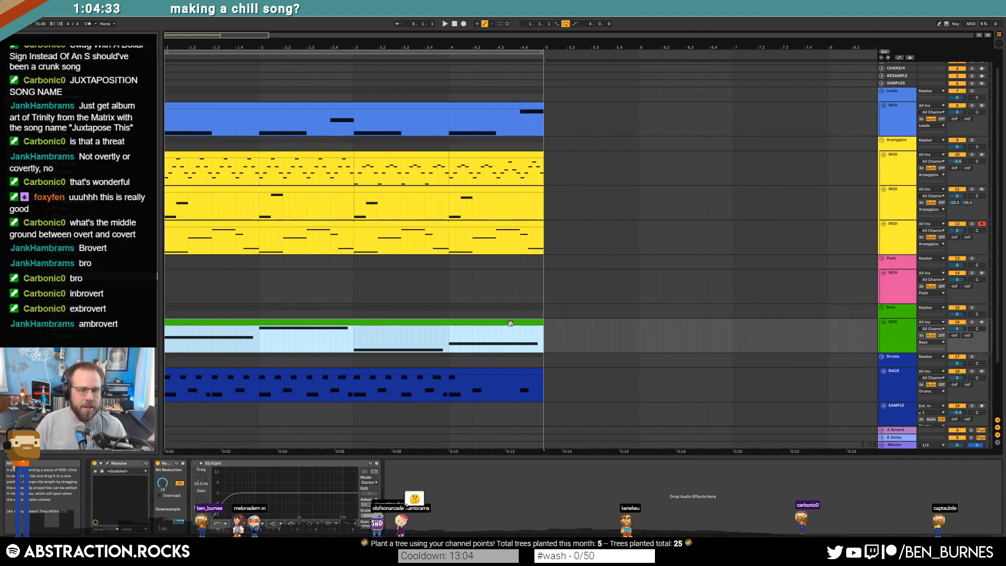
pyautogui.moveTo(213, 36); pyautogui.dragTo(213, 4)
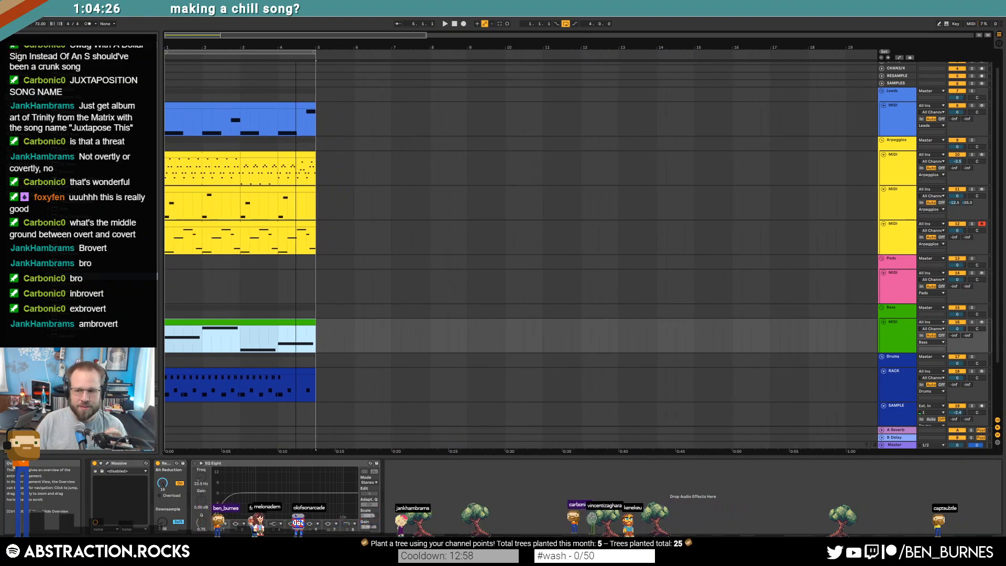
pyautogui.click(455, 25)
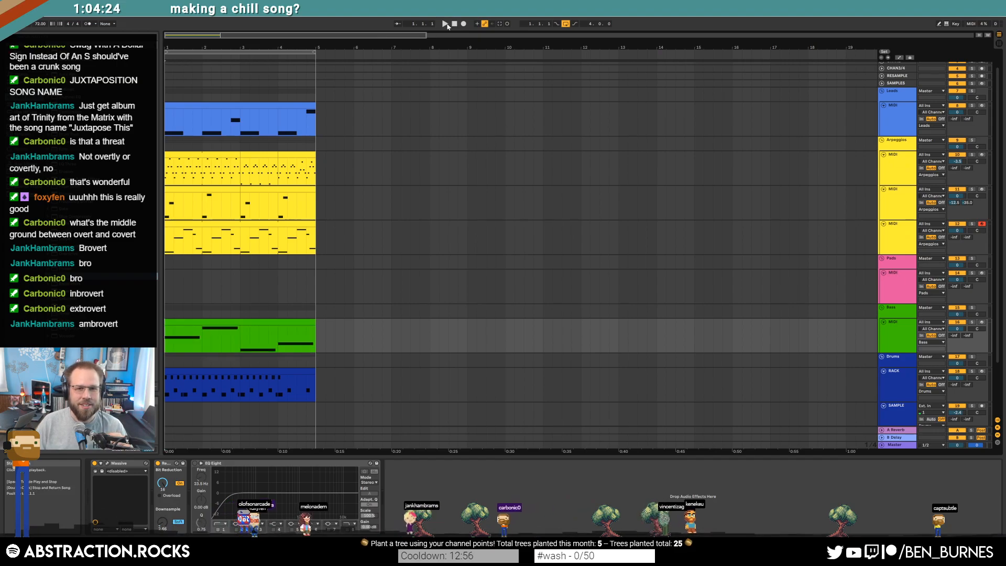
pyautogui.click(445, 24)
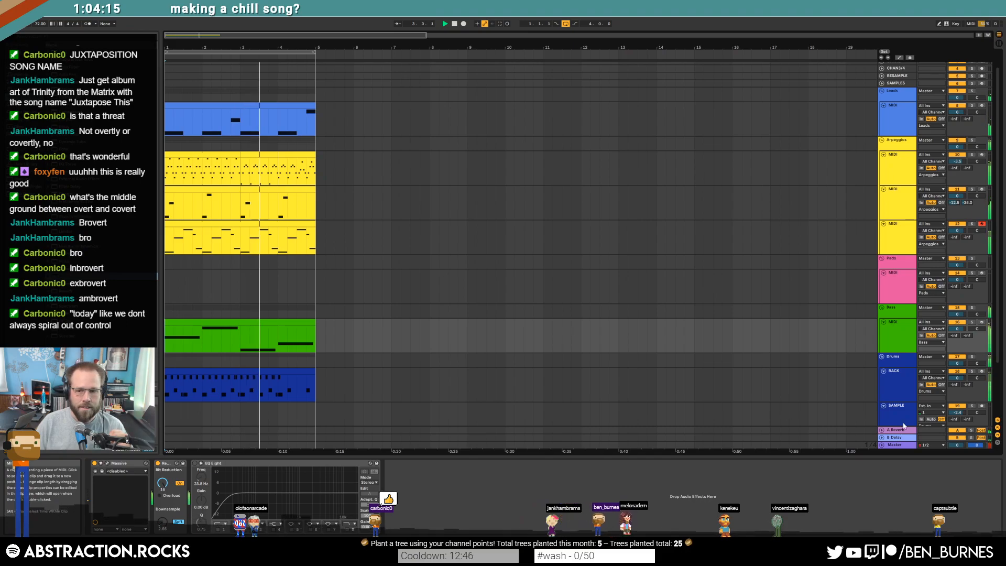
pyautogui.click(981, 323)
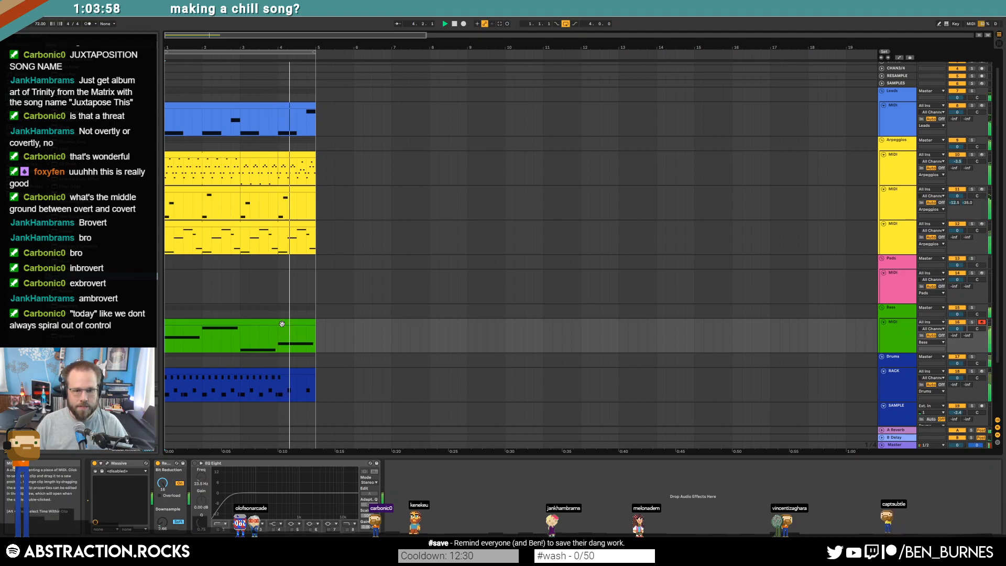
pyautogui.press('space')
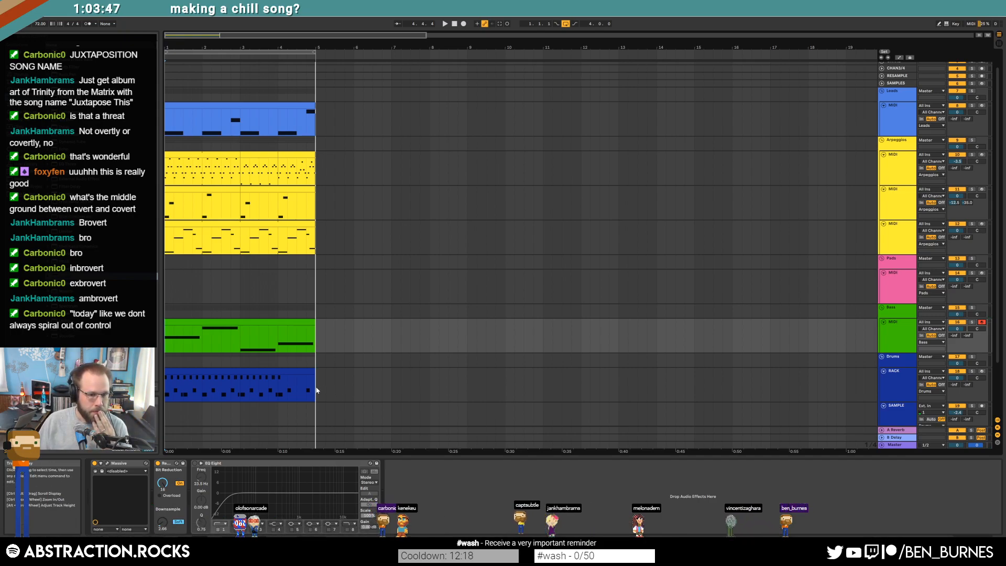
# Step: Insert Auto Pan between Operator and Raum on the third arpeggio track and raise Operator's filter resonance during playback
pyautogui.click(280, 223)
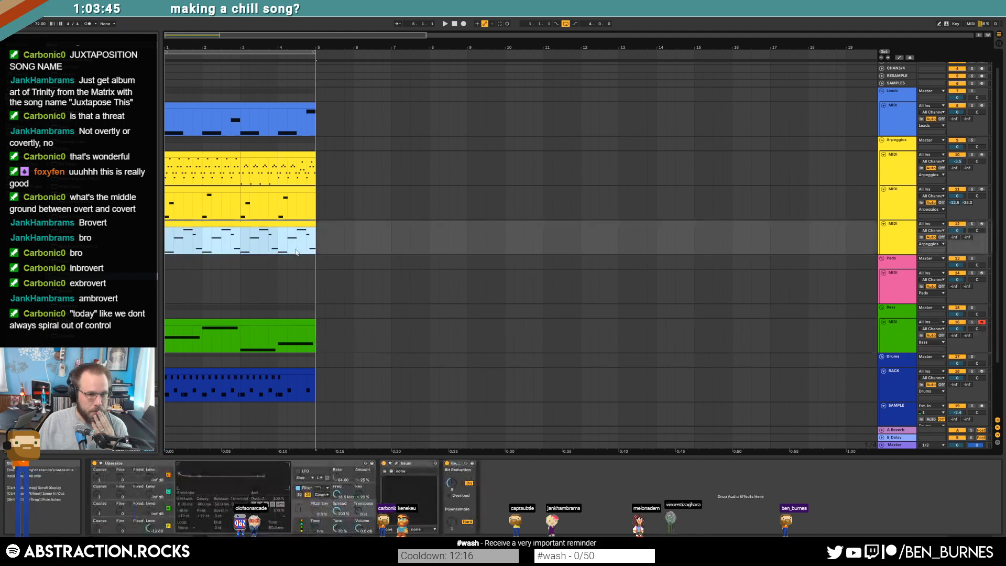
pyautogui.click(404, 485)
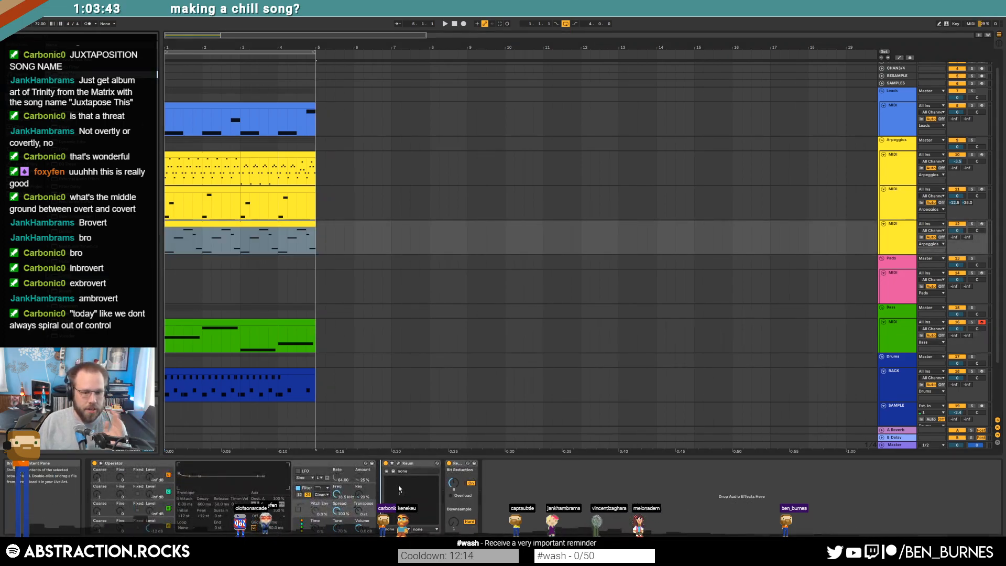
pyautogui.moveTo(105, 75); pyautogui.dragTo(410, 480)
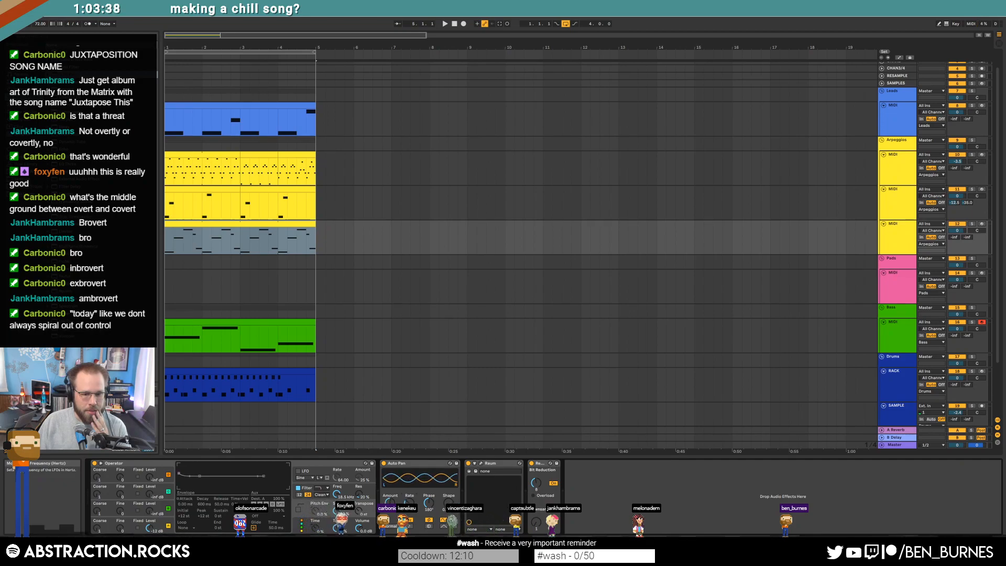
pyautogui.press('space')
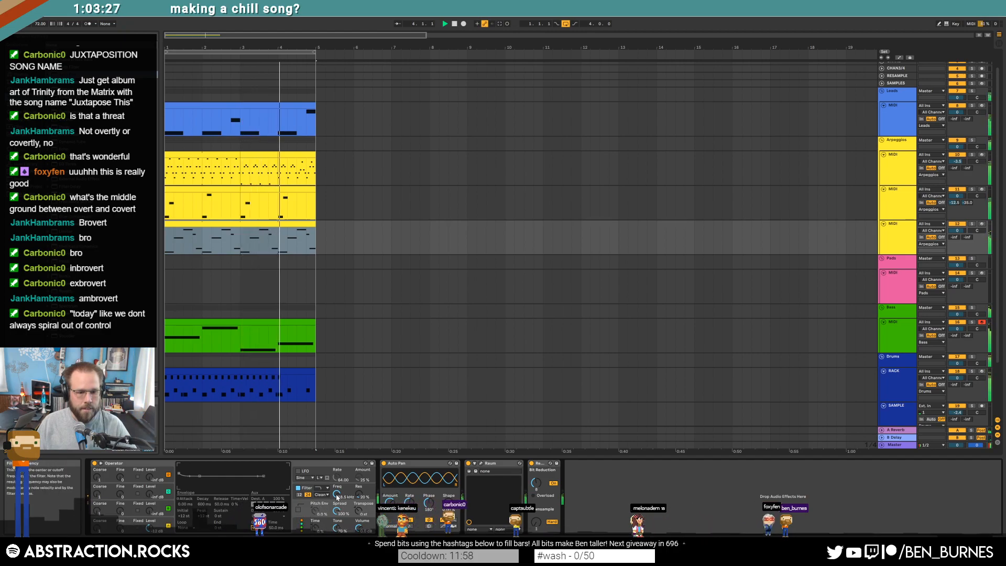
pyautogui.moveTo(359, 495)
pyautogui.mouseDown()
pyautogui.moveTo(359, 485)
pyautogui.moveTo(359, 516)
pyautogui.moveTo(358, 483)
pyautogui.mouseUp()
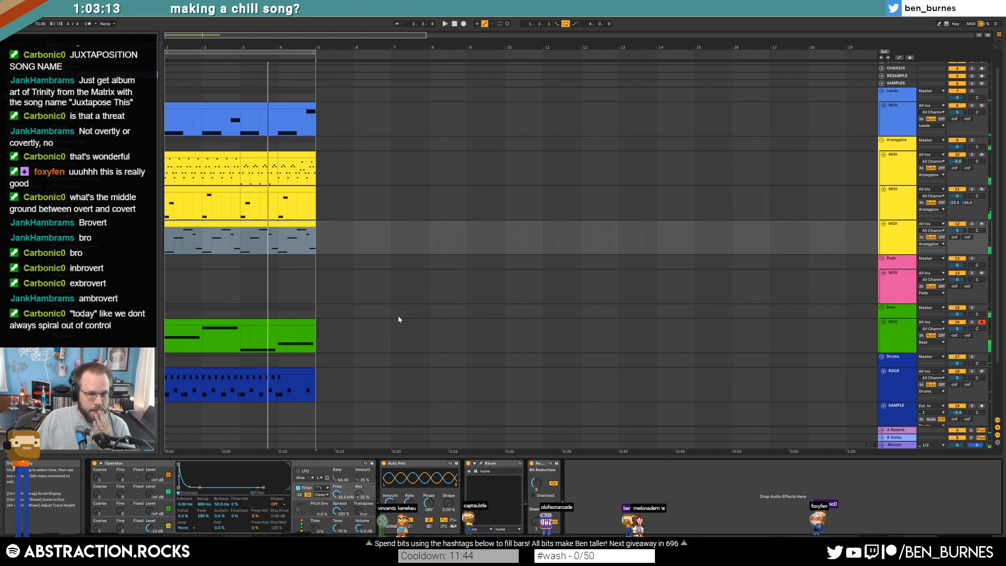
# Step: Save the Live Set as "2020-06-17 Superposition" in the 2 Hour Tracks 2020 folder
pyautogui.moveTo(217, 42); pyautogui.dragTo(217, 11)
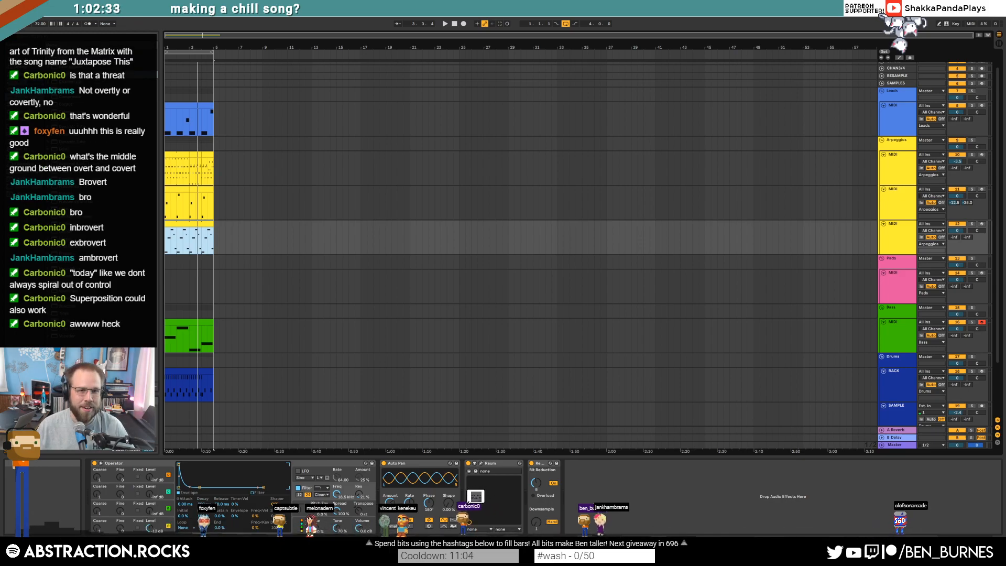
pyautogui.hotkey('ctrl', 'shift', 's')
pyautogui.moveTo(694, 114); pyautogui.dragTo(492, 114)
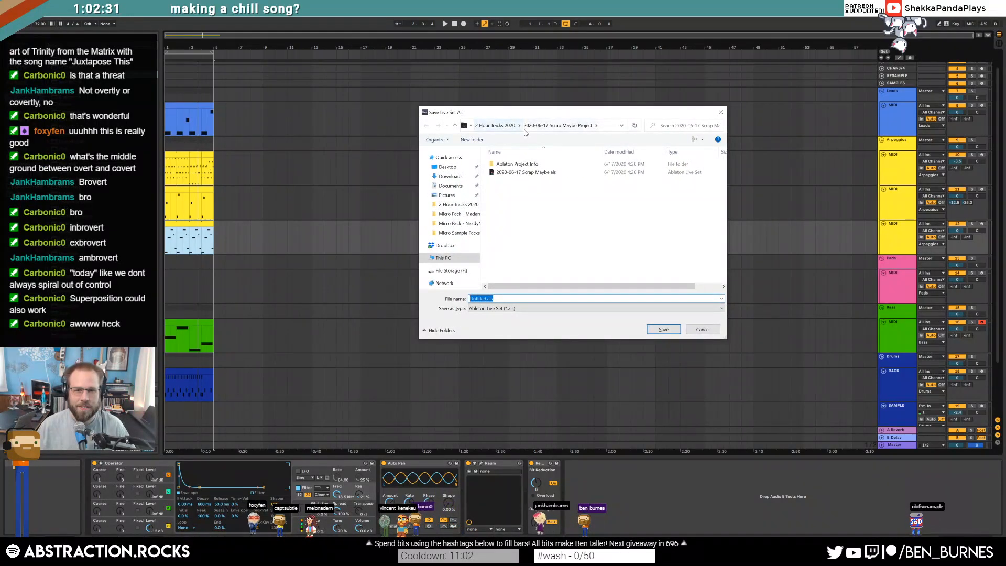
pyautogui.click(495, 126)
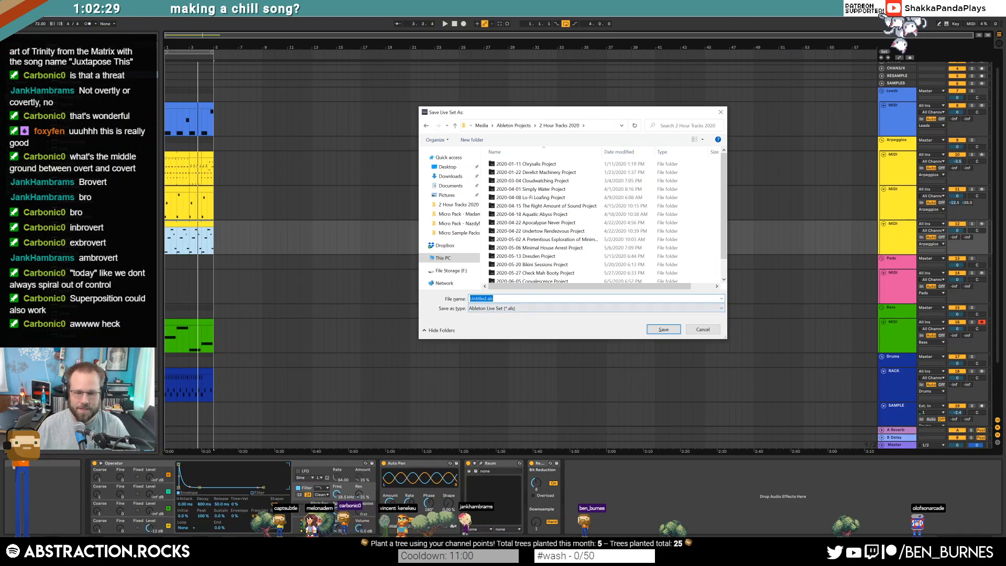
pyautogui.write('20')
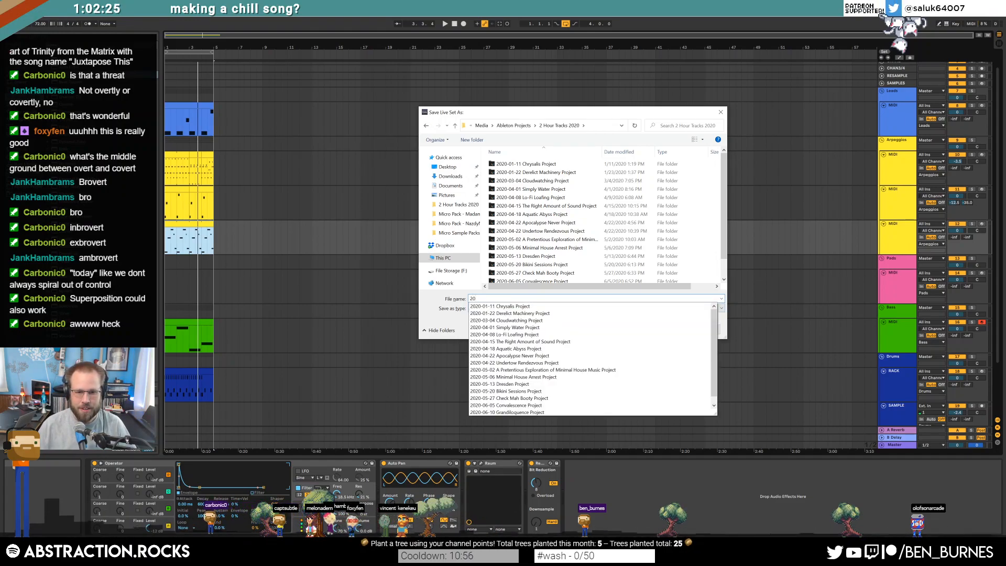
pyautogui.write('20-06-')
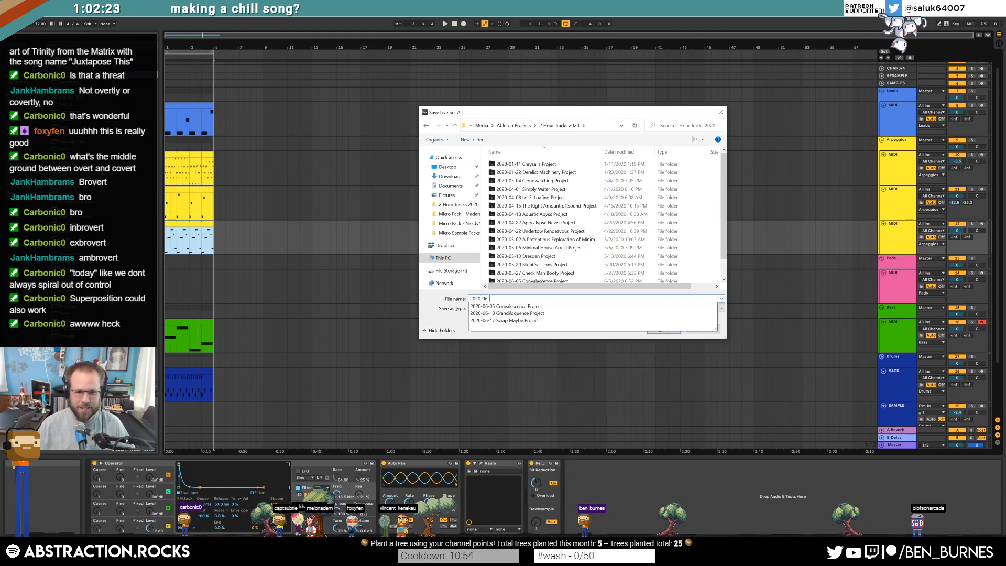
pyautogui.write('17 sUPERPOSI')
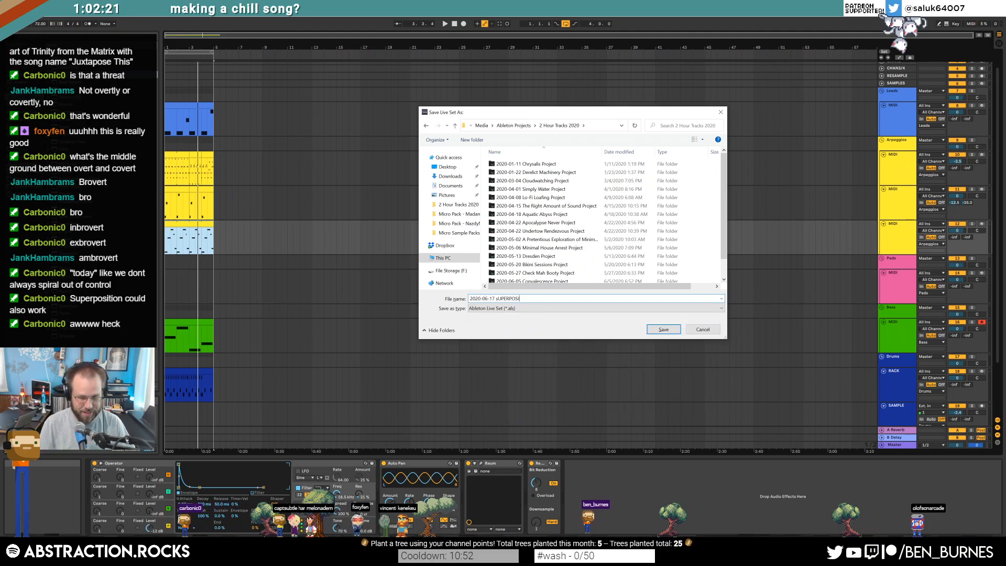
pyautogui.write('TION')
pyautogui.hotkey('ctrl', 'shift', 'Left')
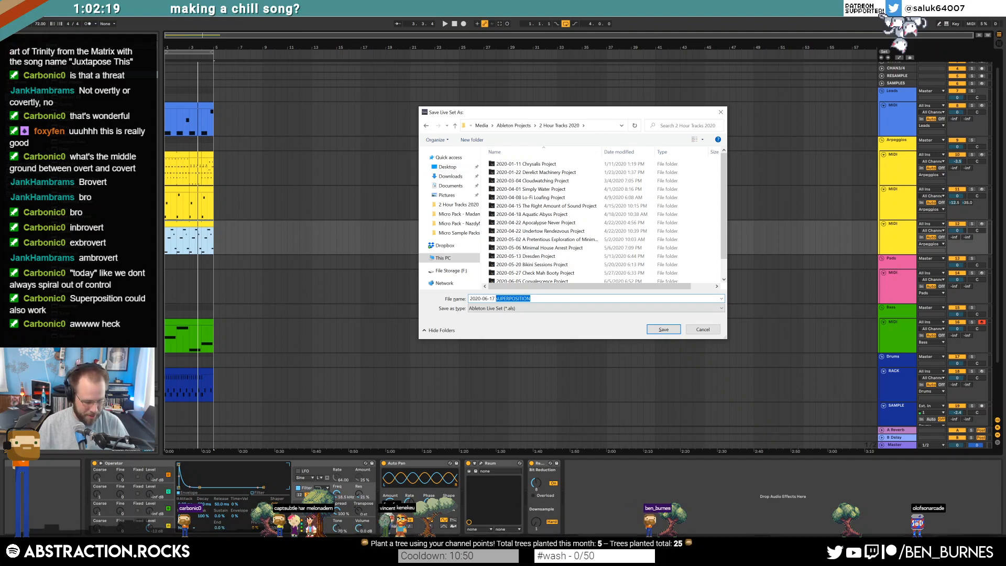
pyautogui.write('Superposition')
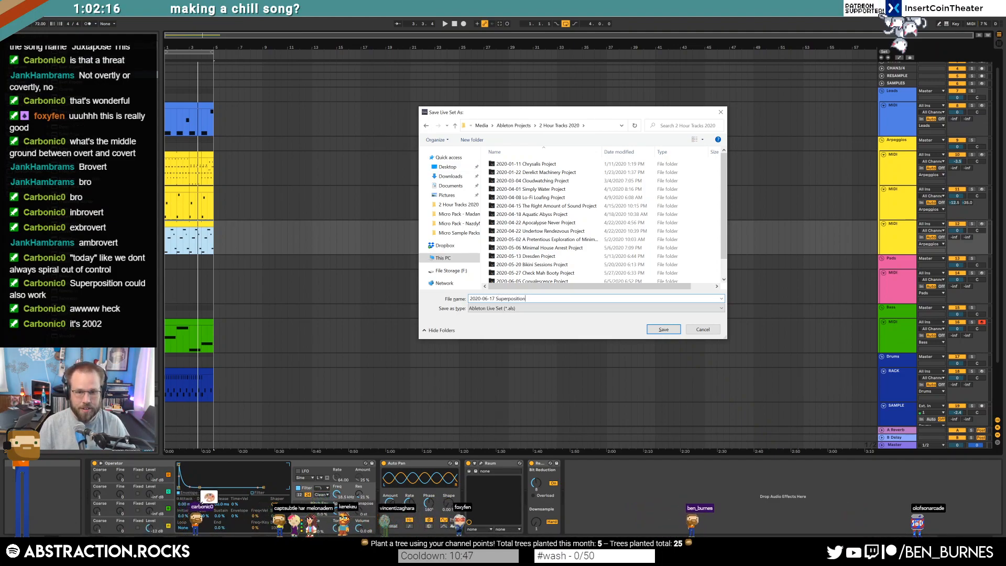
pyautogui.press('Return')
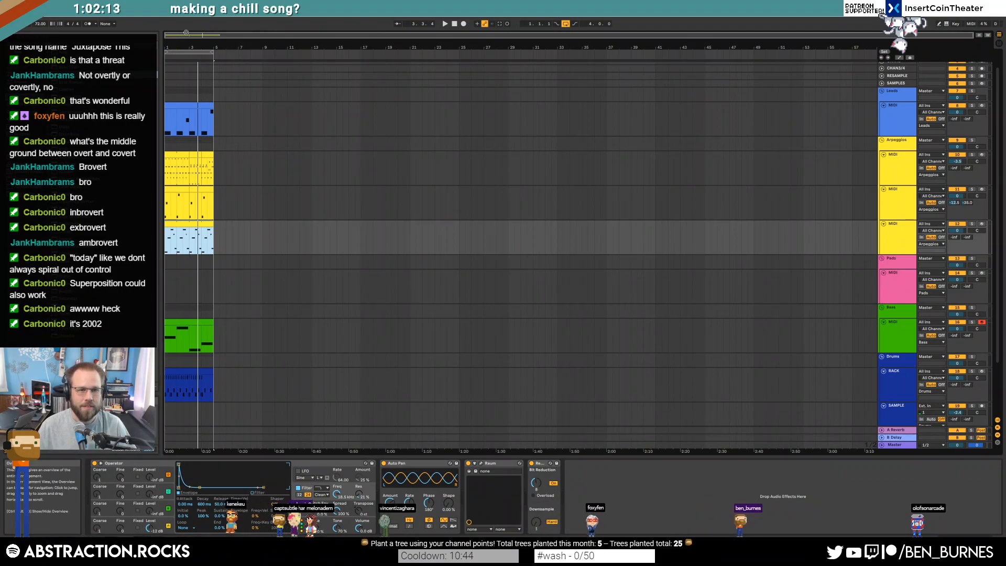
# Step: Audition the loop from the start with the lead soloed, gradually adding the arpeggio, drum rack and bass tracks to the solo
pyautogui.moveTo(186, 33); pyautogui.dragTo(177, 33)
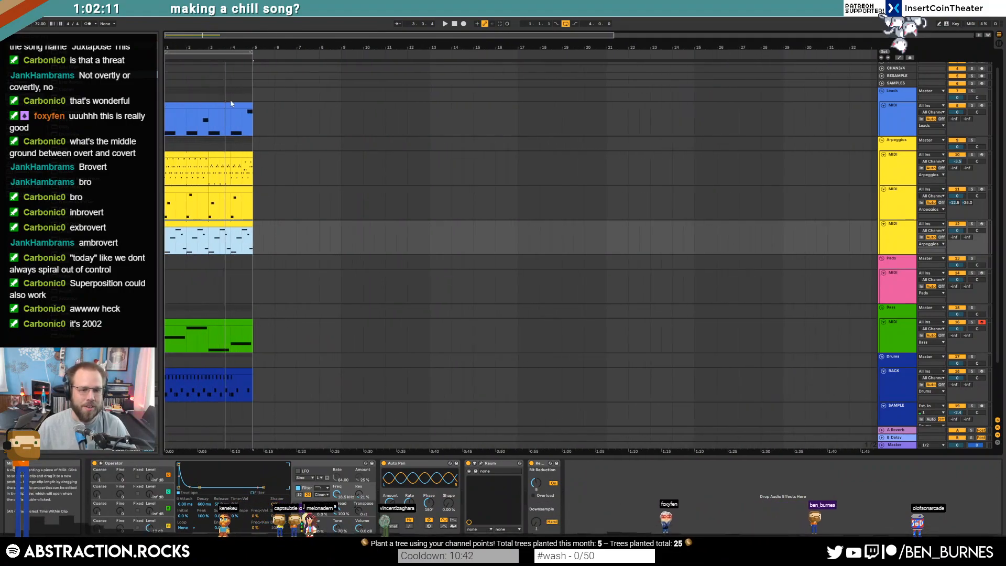
pyautogui.click(454, 24)
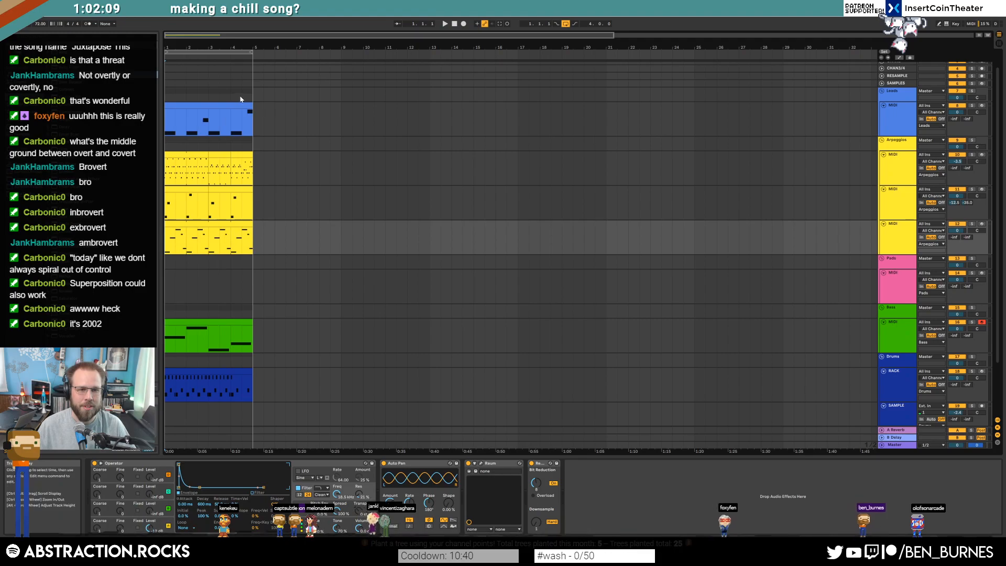
pyautogui.click(228, 107)
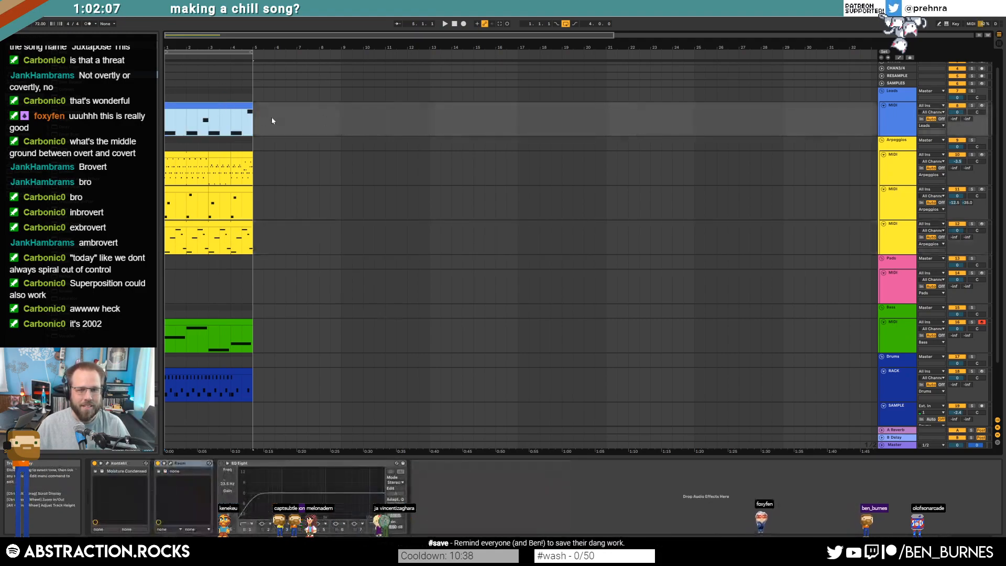
pyautogui.click(972, 106)
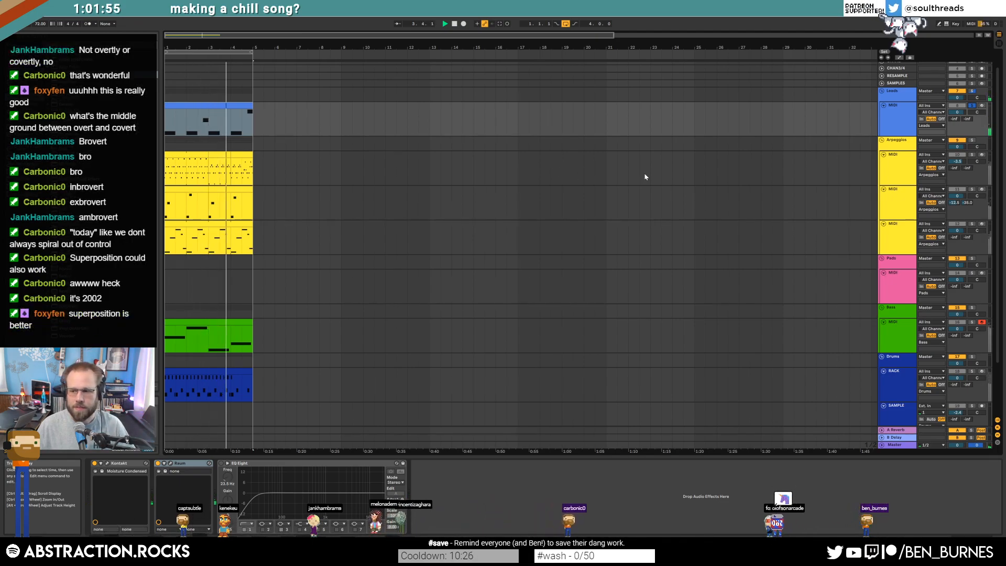
pyautogui.click(972, 155)
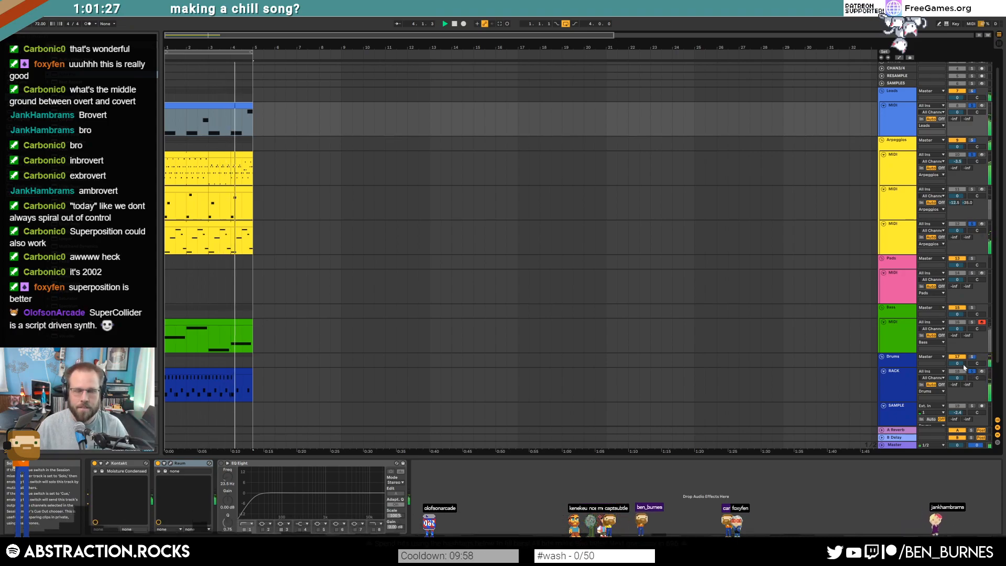
pyautogui.click(972, 322)
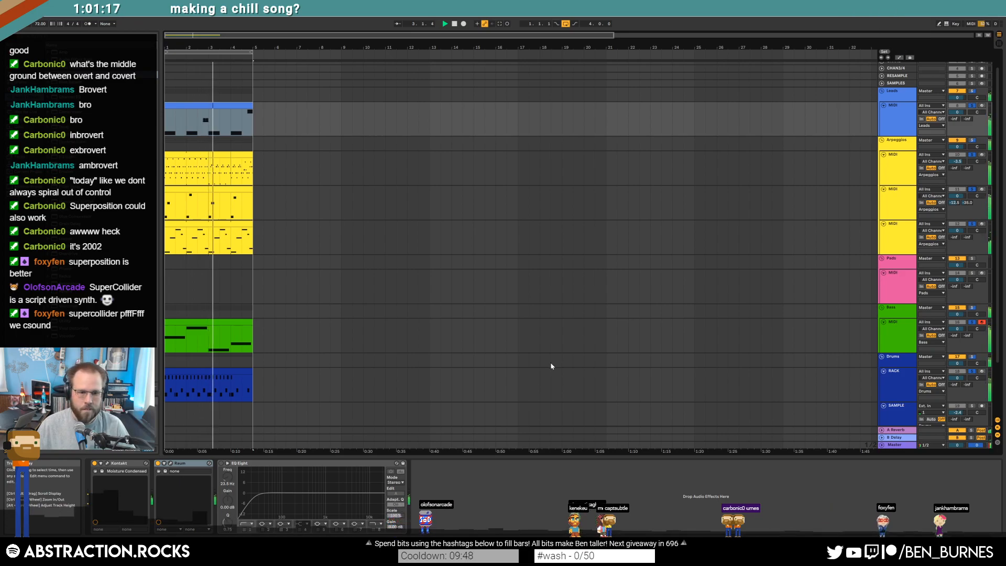
# Step: Audition the bass track soloed and adjust the Density of the FX1 Reverb in its Massive synth
pyautogui.click(230, 329)
pyautogui.press('space')
pyautogui.press('b')
pyautogui.click(107, 463)
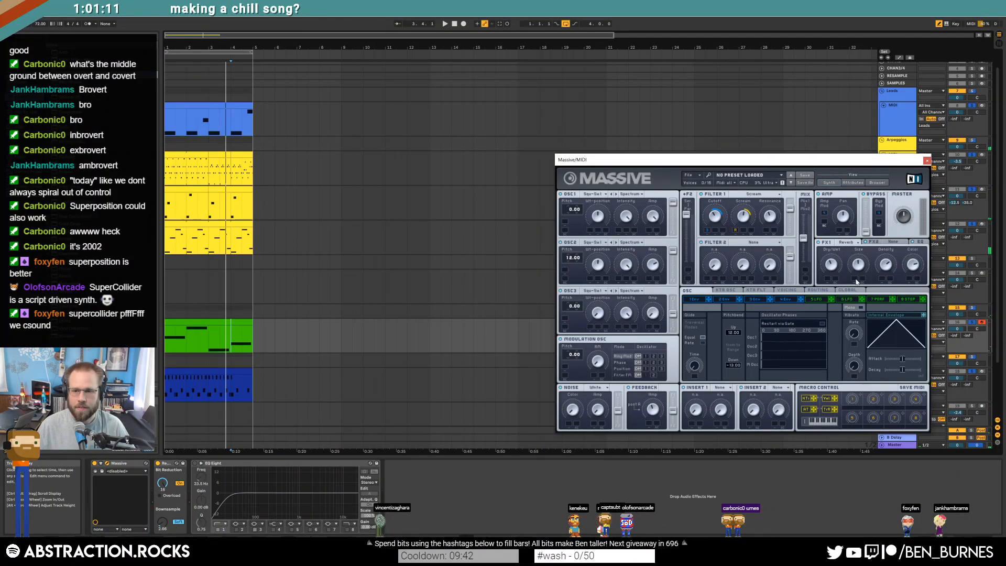
pyautogui.click(972, 322)
pyautogui.press('space')
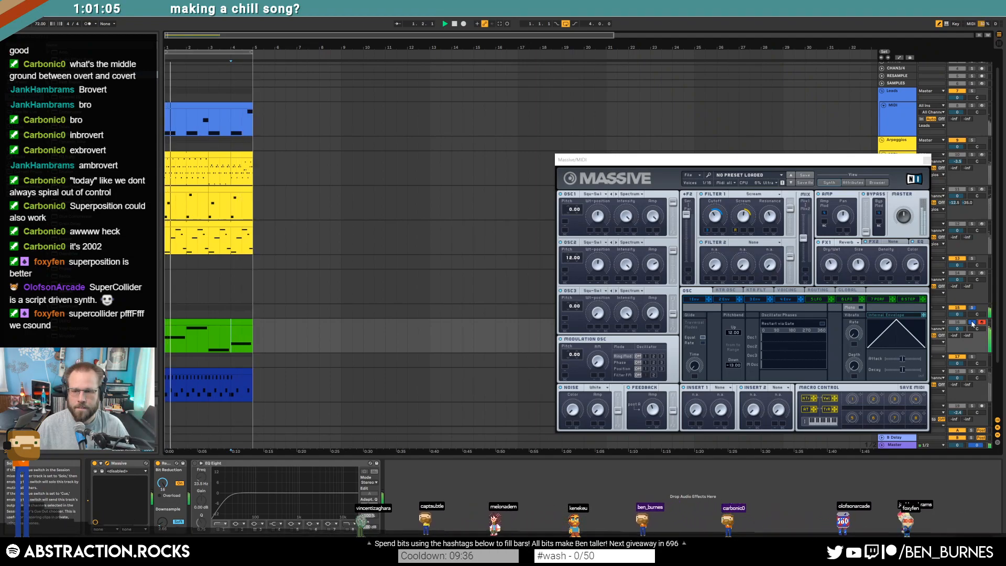
pyautogui.moveTo(886, 265); pyautogui.dragTo(892, 275)
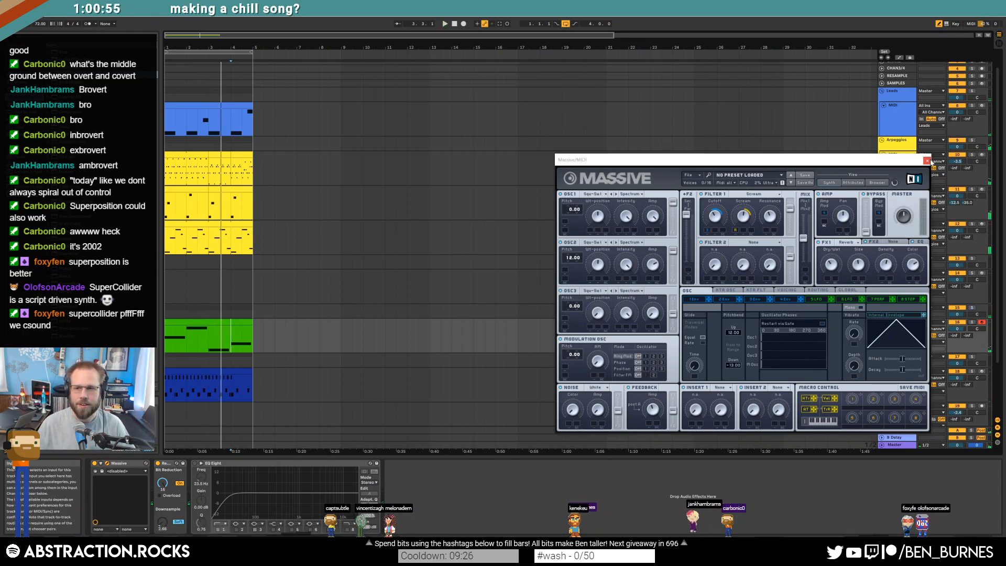
pyautogui.click(926, 160)
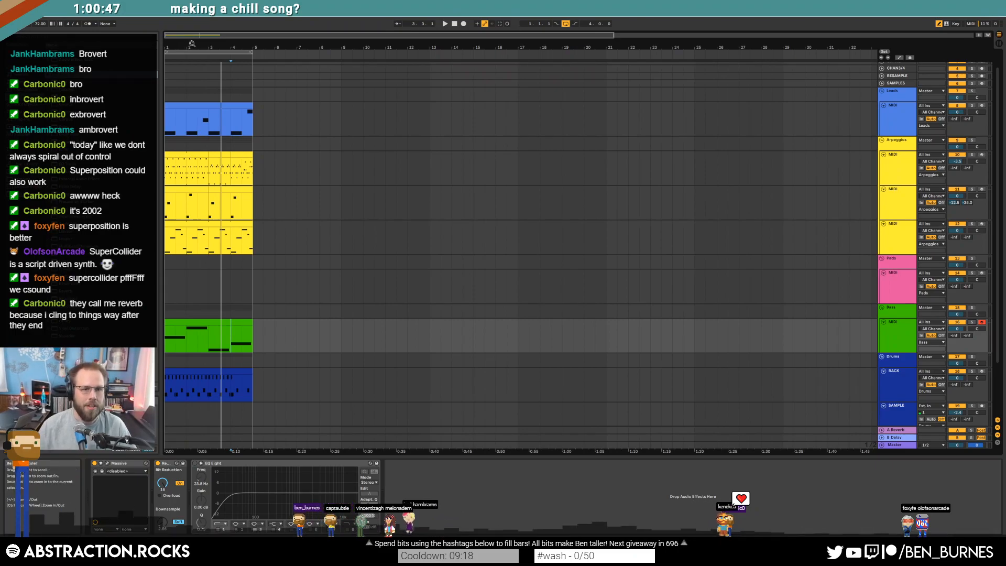
# Step: Insert a second MIDI track in the Leads group and load the Analog instrument on it
pyautogui.moveTo(191, 44); pyautogui.dragTo(192, 35)
pyautogui.click(891, 120)
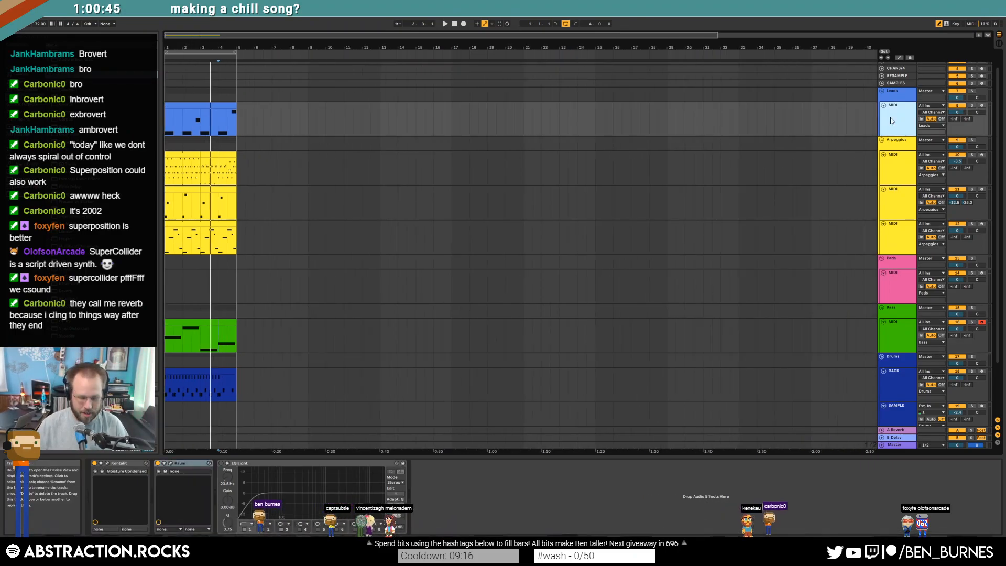
pyautogui.hotkey('ctrl', 'shift', 't')
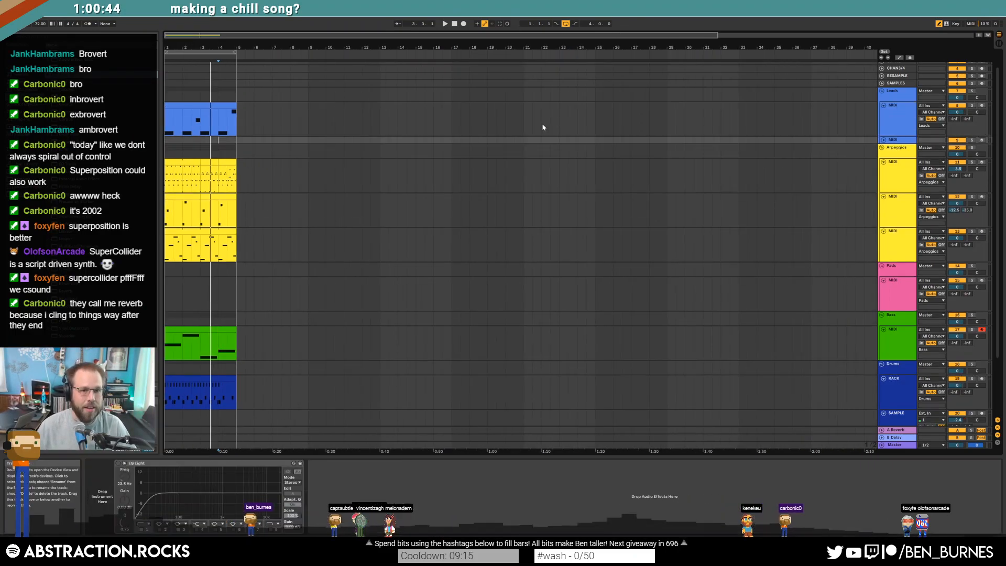
pyautogui.click(888, 141)
pyautogui.click(20, 89)
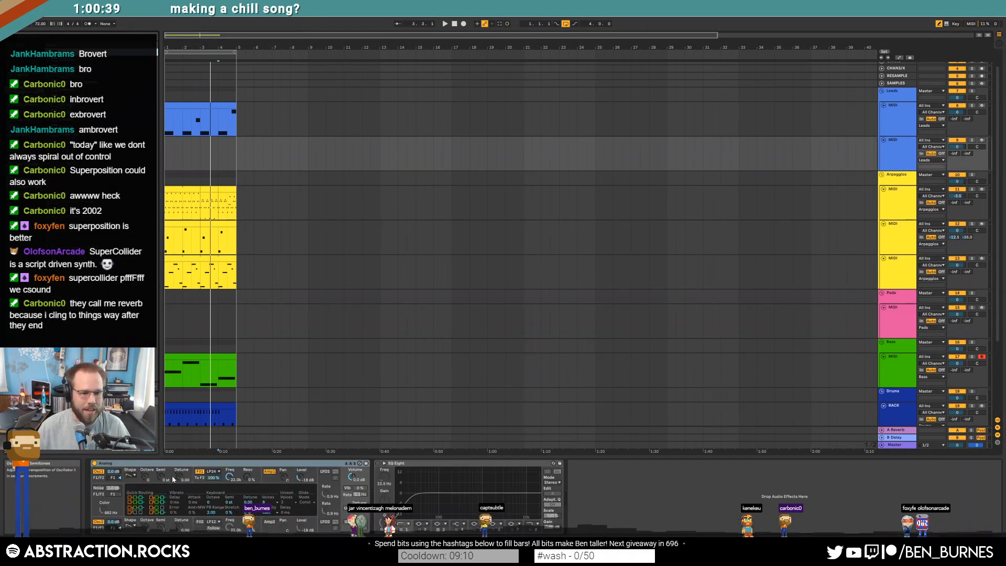
# Step: Detune Analog's two oscillators slightly and set its unison to four voices
pyautogui.moveTo(179, 479); pyautogui.dragTo(179, 481)
pyautogui.moveTo(181, 527); pyautogui.dragTo(181, 529)
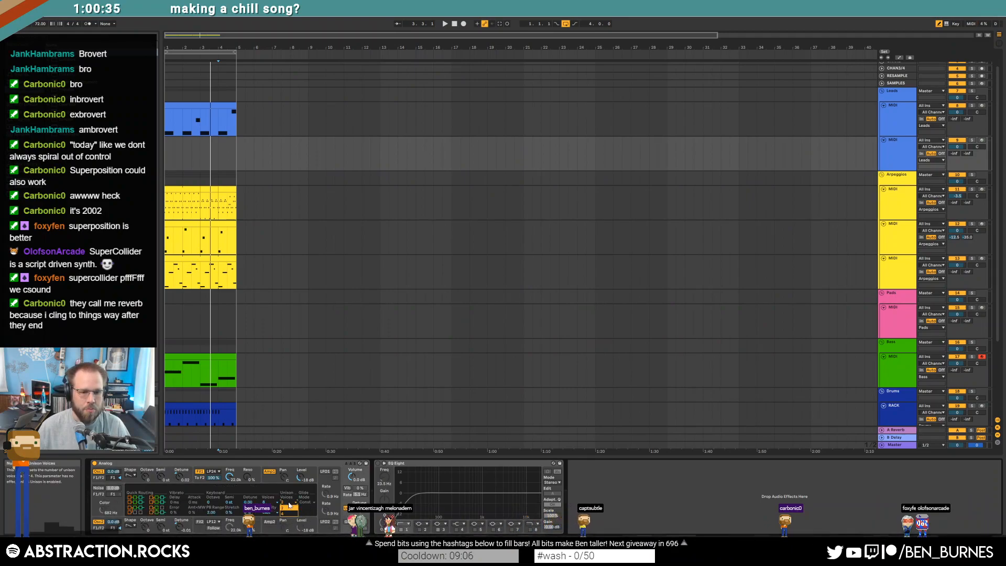
pyautogui.click(290, 515)
pyautogui.click(271, 504)
pyautogui.click(265, 443)
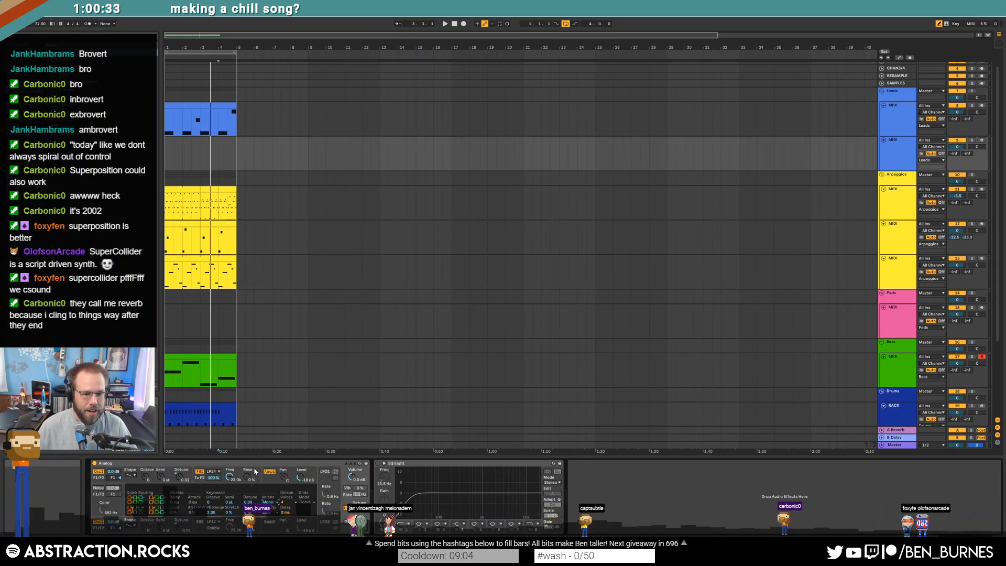
# Step: Shape Analog's first filter with a lower cutoff and higher resonance, and enable vibrato at 70%
pyautogui.moveTo(248, 477); pyautogui.dragTo(248, 473)
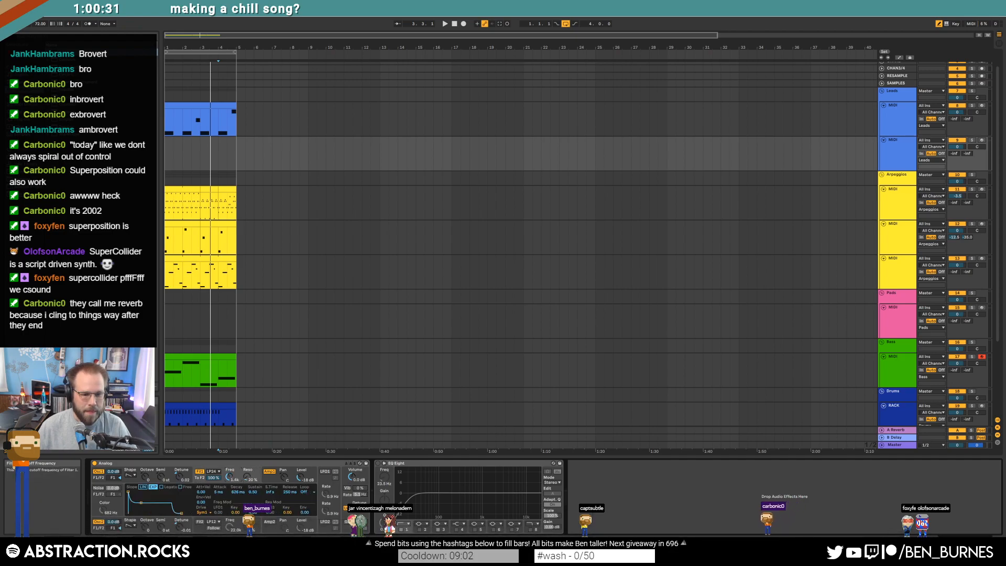
pyautogui.click(346, 488)
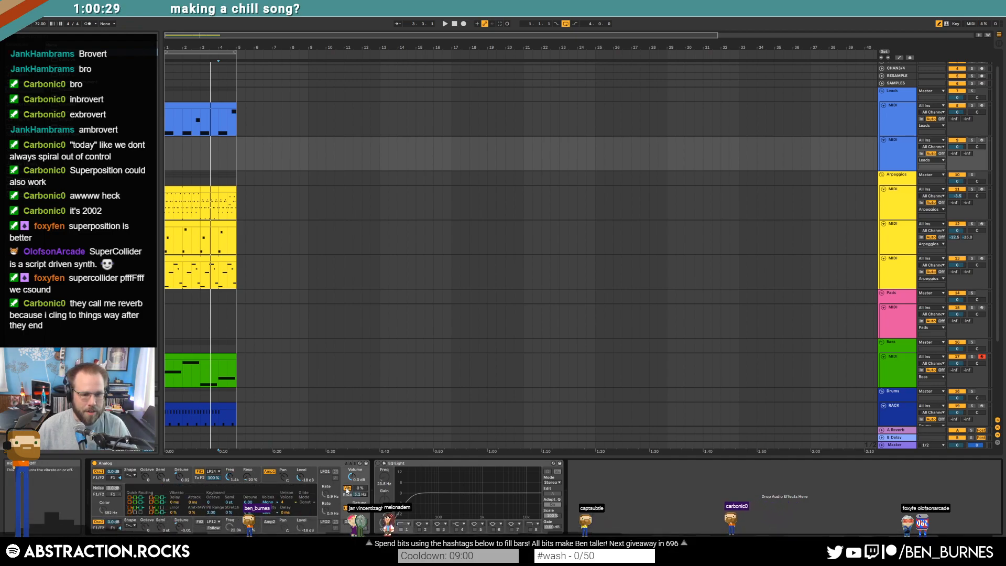
pyautogui.moveTo(176, 502)
pyautogui.mouseDown()
pyautogui.moveTo(177, 488)
pyautogui.moveTo(195, 498)
pyautogui.mouseUp()
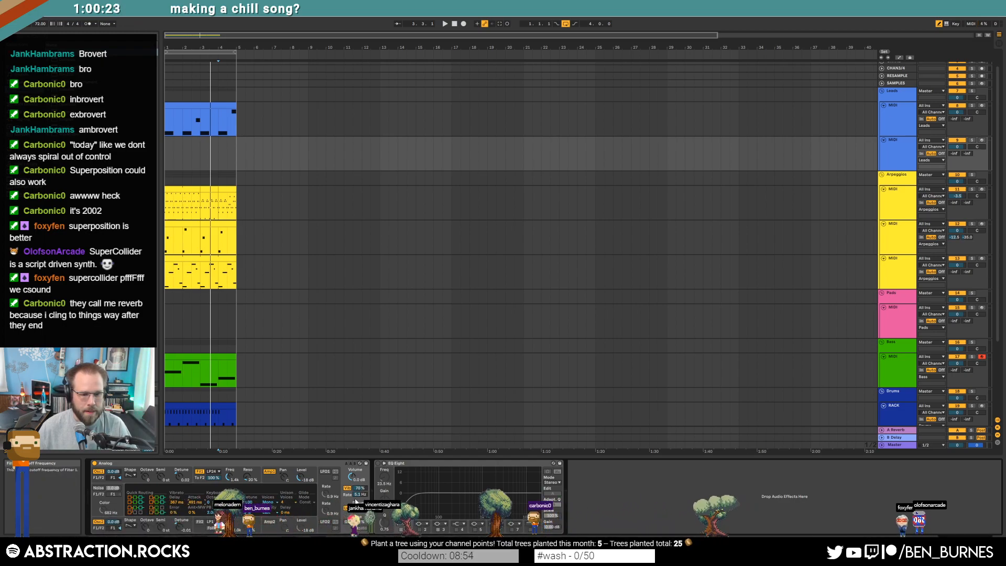
# Step: Enable Analog's LFO1 at a rate of 2.4 Hz and adjust the first filter's cutoff and modulation
pyautogui.click(325, 471)
pyautogui.moveTo(230, 477); pyautogui.dragTo(235, 521)
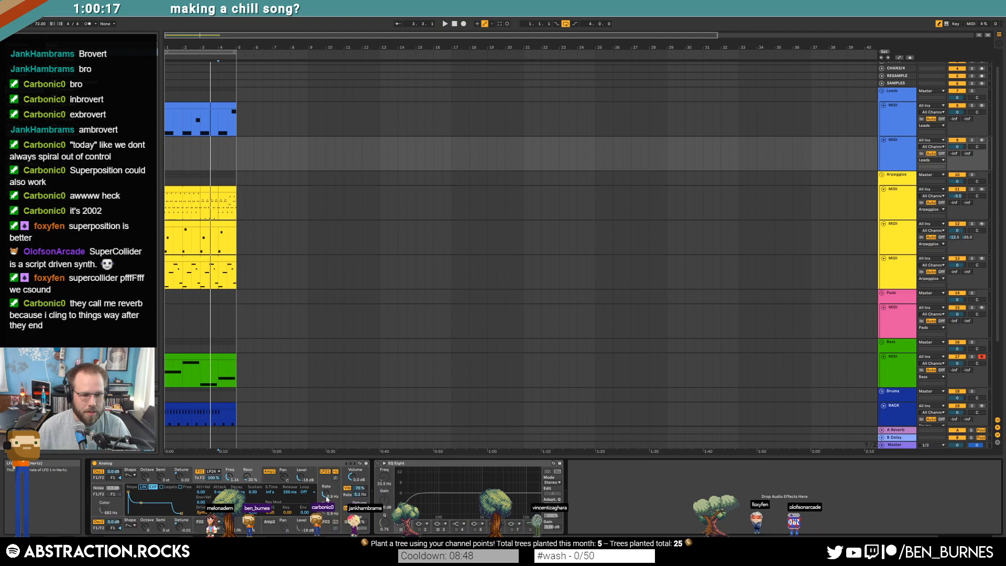
pyautogui.moveTo(327, 498); pyautogui.dragTo(327, 490)
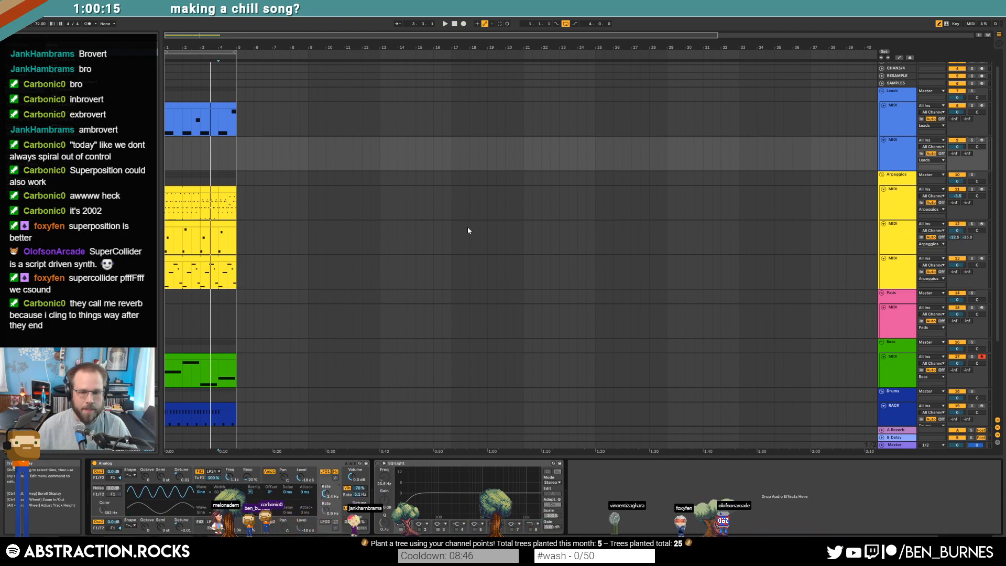
# Step: Copy the Raum reverb from the first arpeggio track to the new lead track and delete the lead's EQ Eight
pyautogui.click(902, 202)
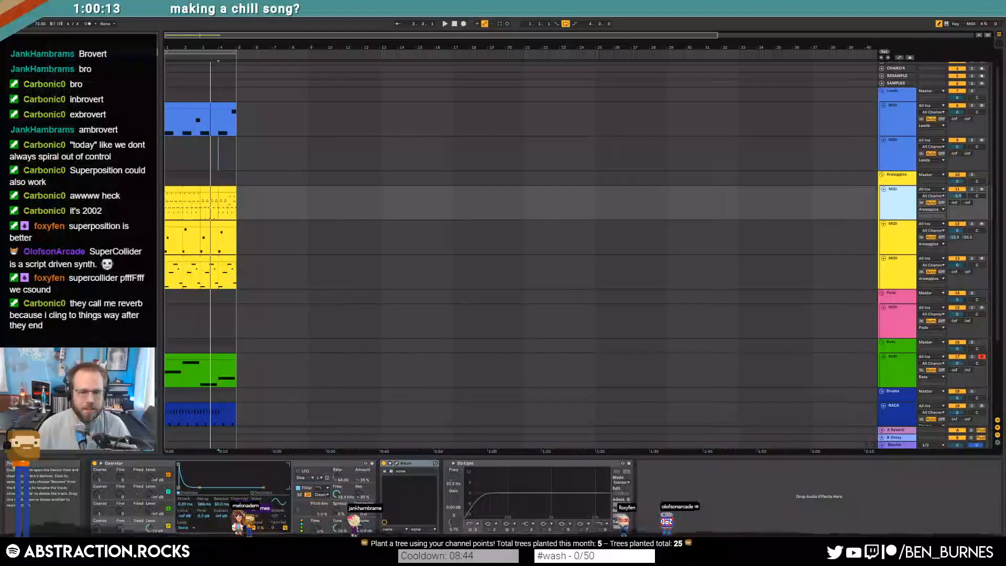
pyautogui.click(405, 464)
pyautogui.click(316, 155)
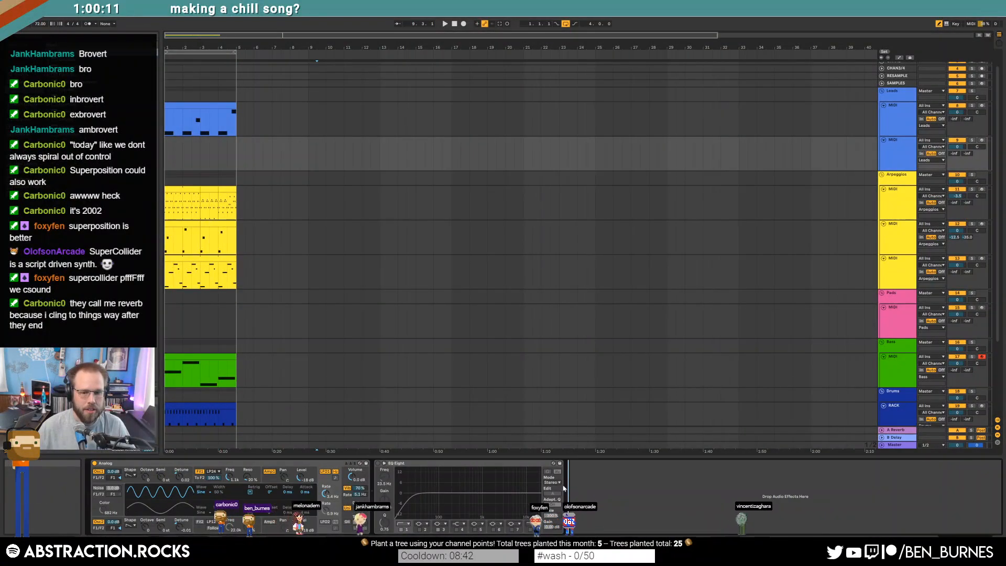
pyautogui.click(463, 466)
pyautogui.press('Delete')
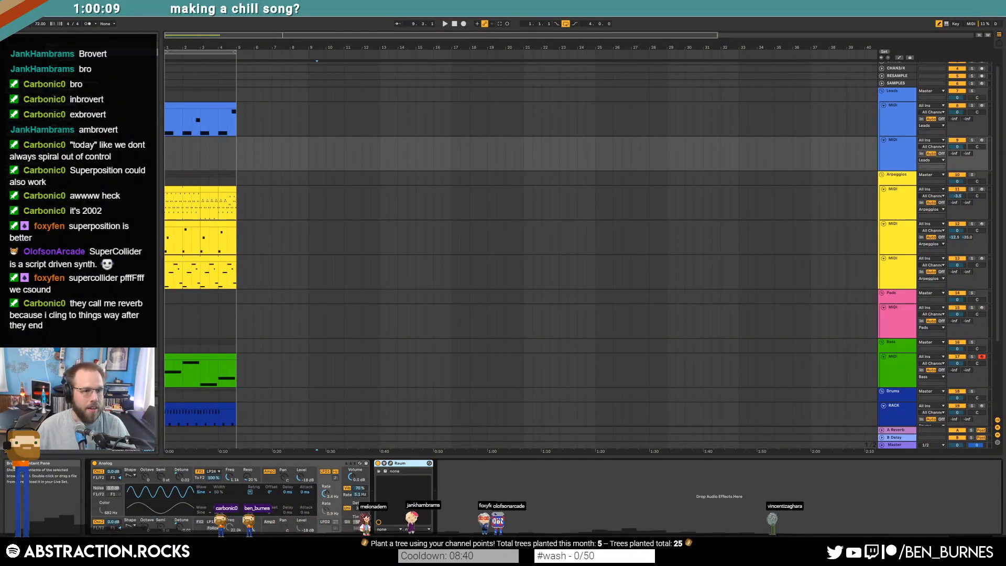
# Step: Add a Delay after Raum on the new lead track and lower its Dry/Wet and Feedback
pyautogui.moveTo(69, 127); pyautogui.dragTo(499, 490)
pyautogui.click(443, 495)
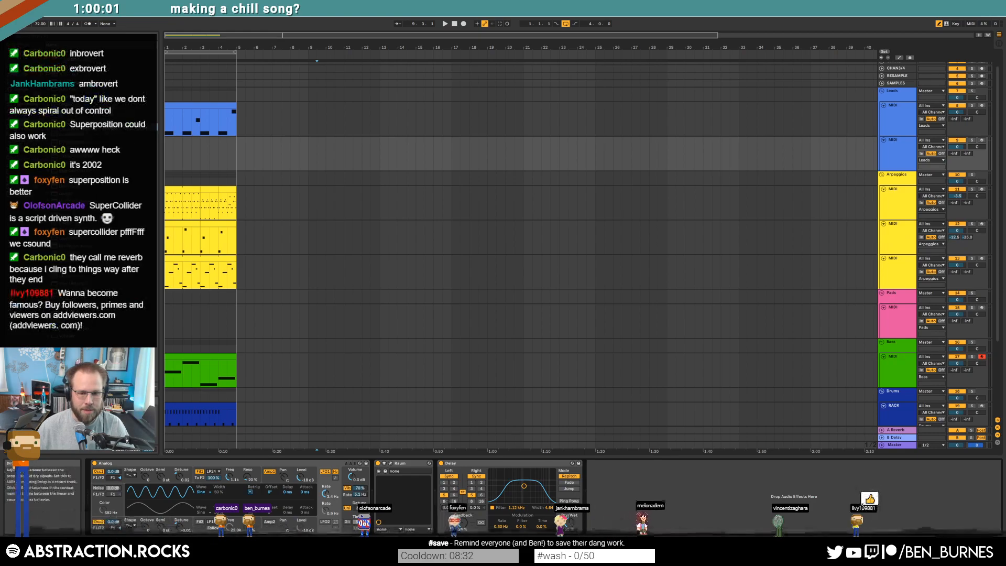
pyautogui.moveTo(569, 523); pyautogui.dragTo(569, 530)
pyautogui.moveTo(462, 523); pyautogui.dragTo(462, 529)
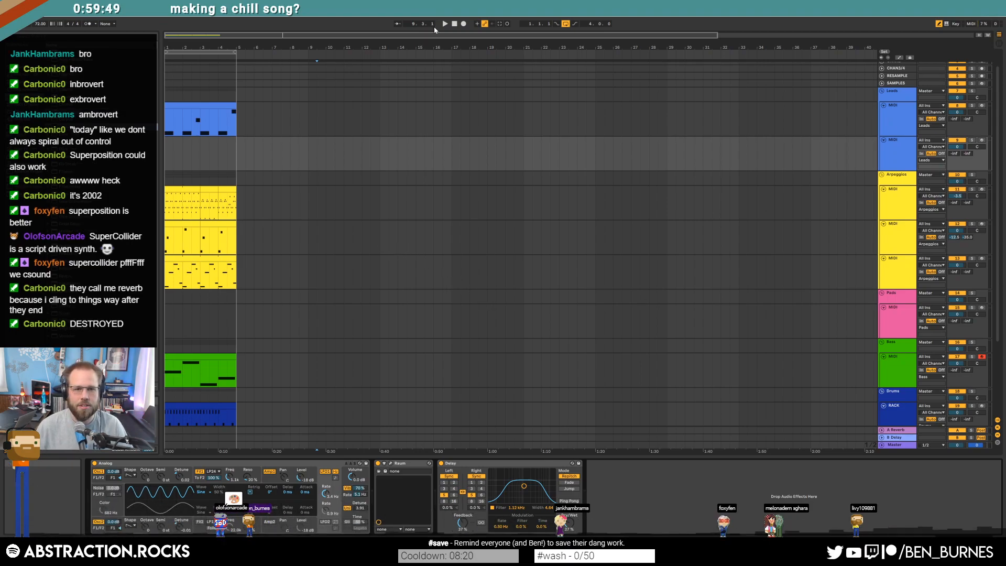
# Step: Arm the new lead track and play the loop while enabling Analog's legato glide and refining its filter cutoff and vibrato
pyautogui.click(981, 140)
pyautogui.press('space')
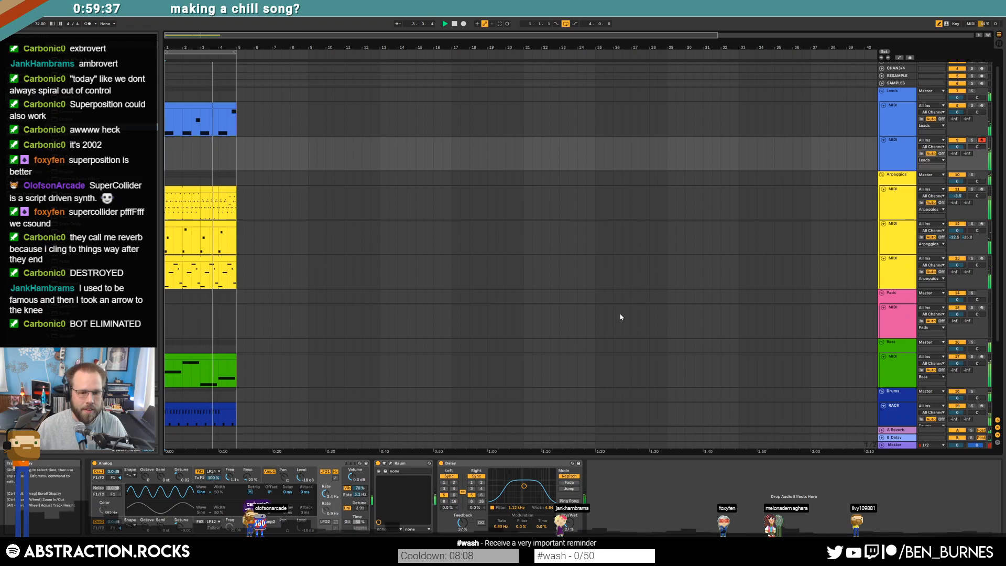
pyautogui.click(347, 523)
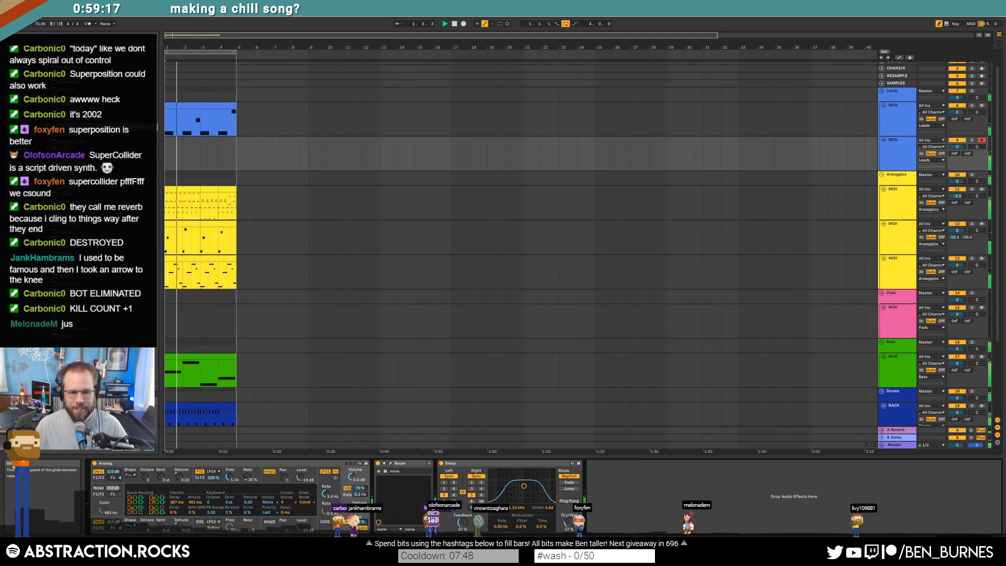
pyautogui.moveTo(229, 477); pyautogui.dragTo(230, 498)
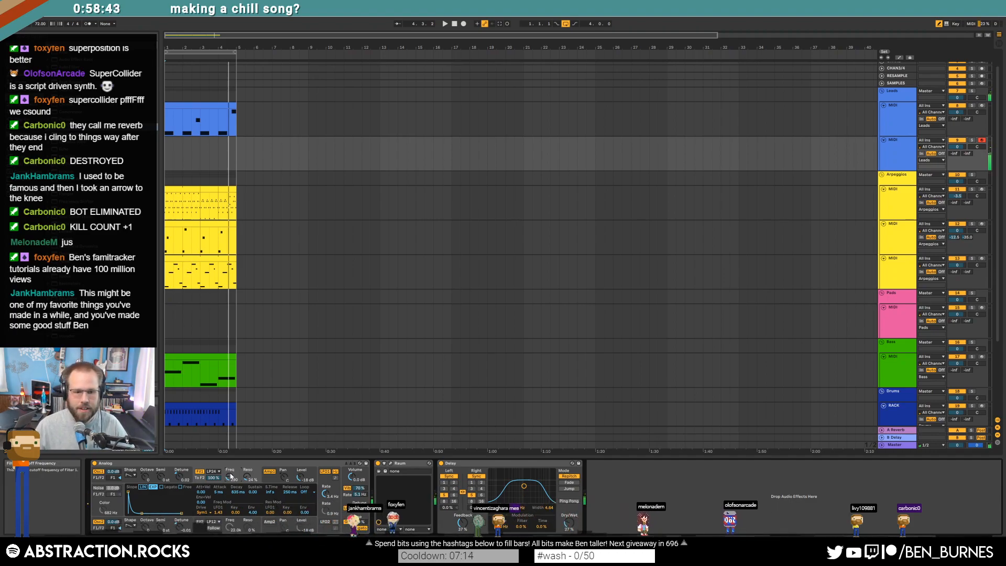
pyautogui.click(361, 522)
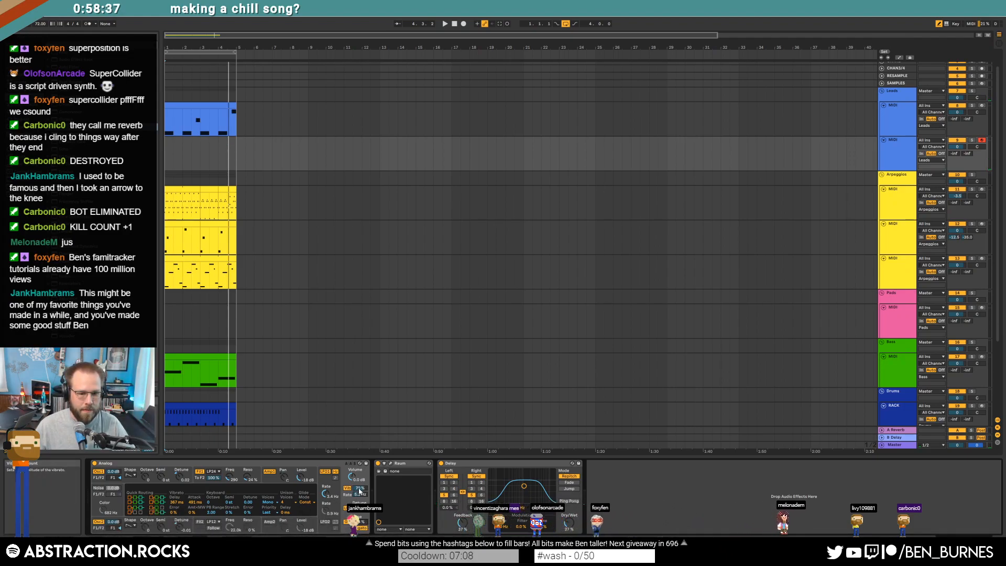
pyautogui.click(267, 482)
pyautogui.click(213, 482)
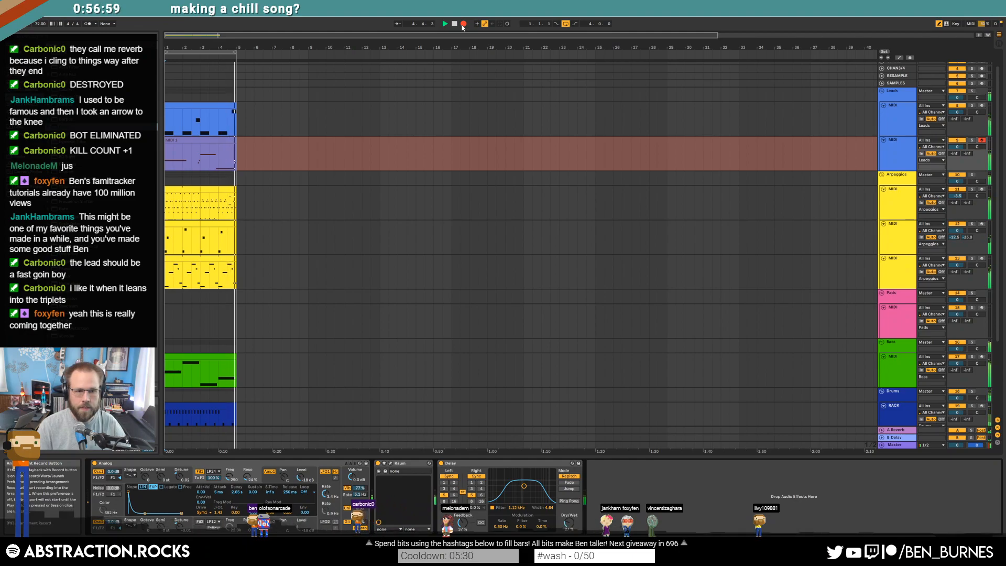
# Step: Finish recording the second lead's melody, reveal the full take, and move and trim its clip to start around bar 17
pyautogui.press('space')
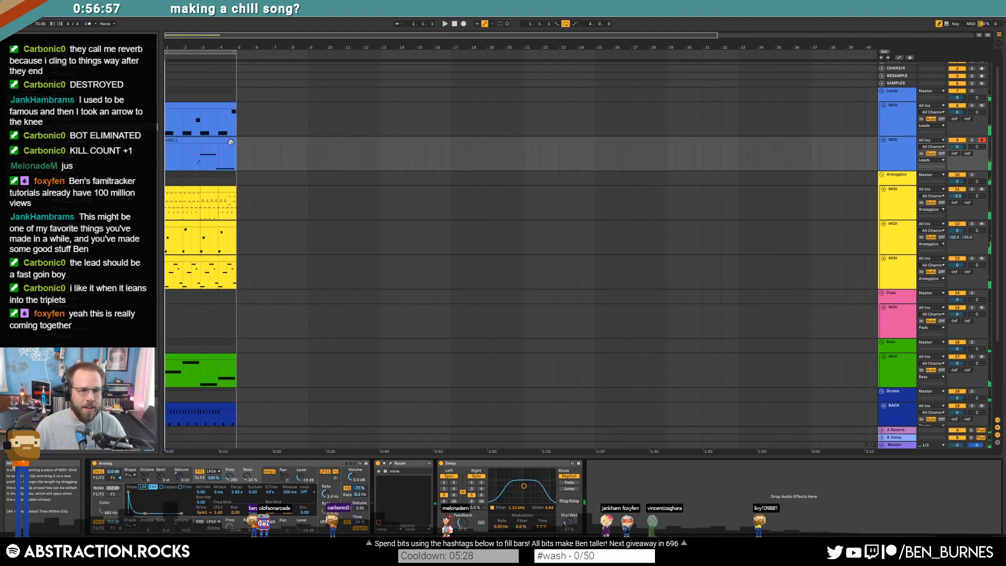
pyautogui.moveTo(225, 140); pyautogui.dragTo(174, 147)
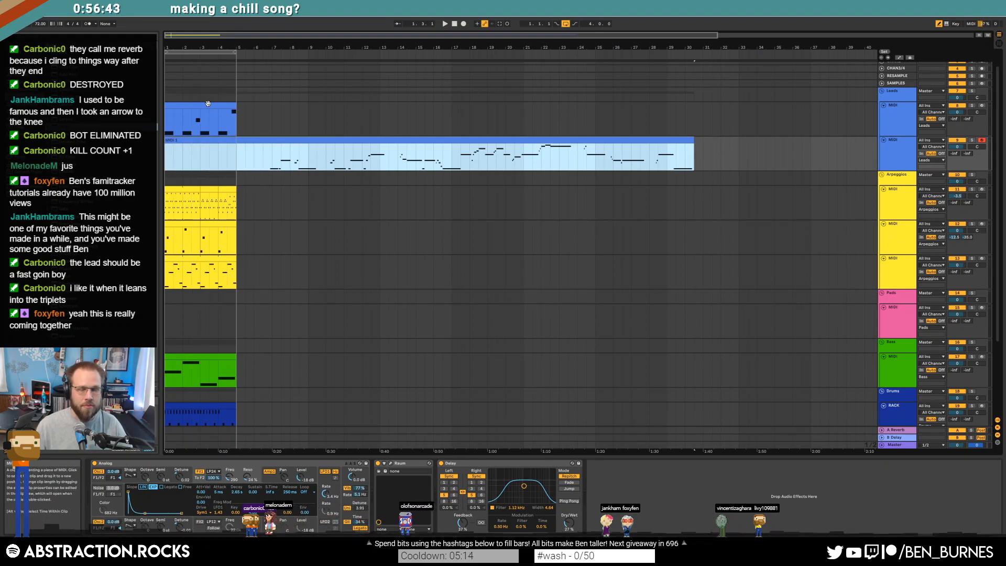
pyautogui.moveTo(341, 143); pyautogui.dragTo(532, 143)
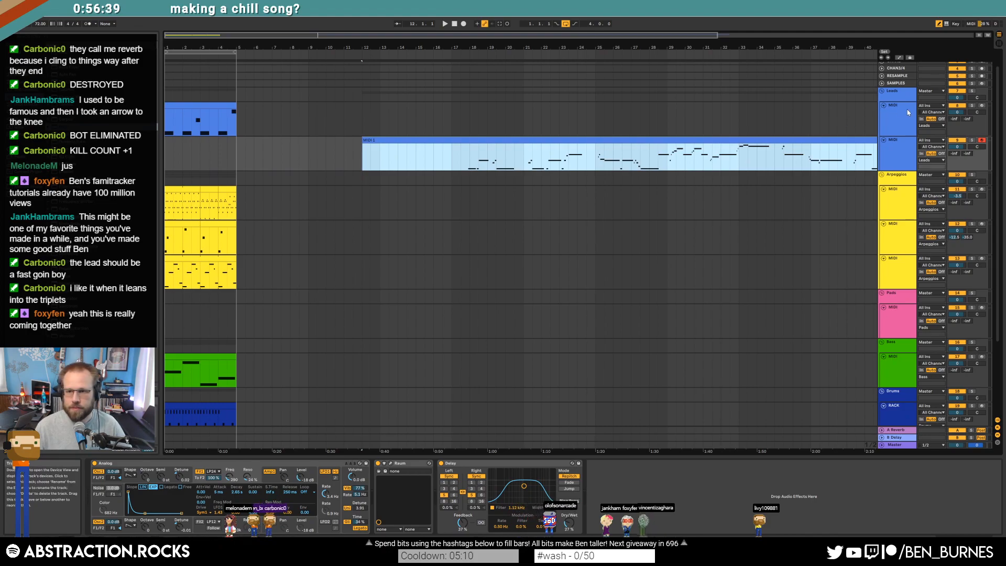
pyautogui.moveTo(362, 152); pyautogui.dragTo(461, 152)
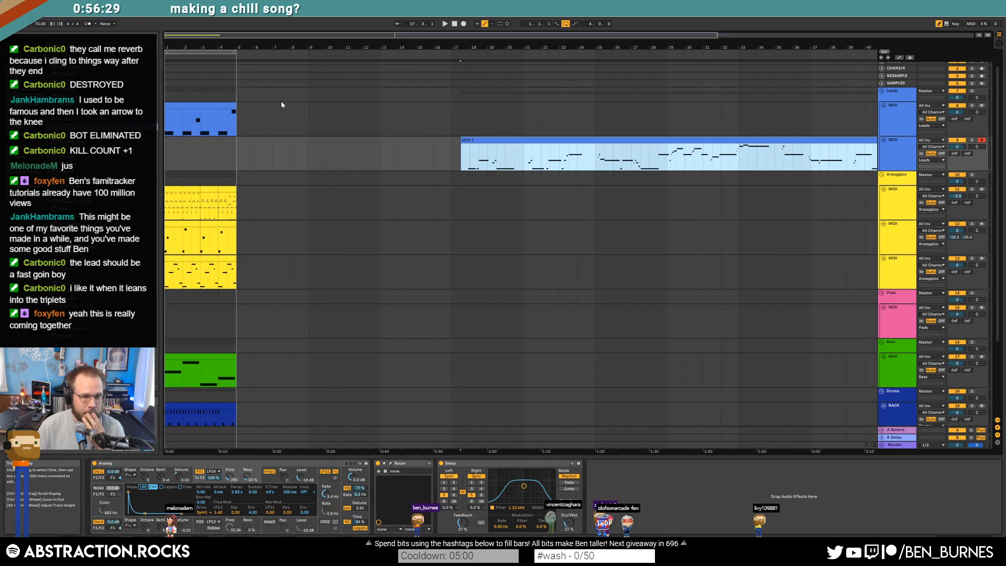
pyautogui.moveTo(460, 35); pyautogui.dragTo(461, 23)
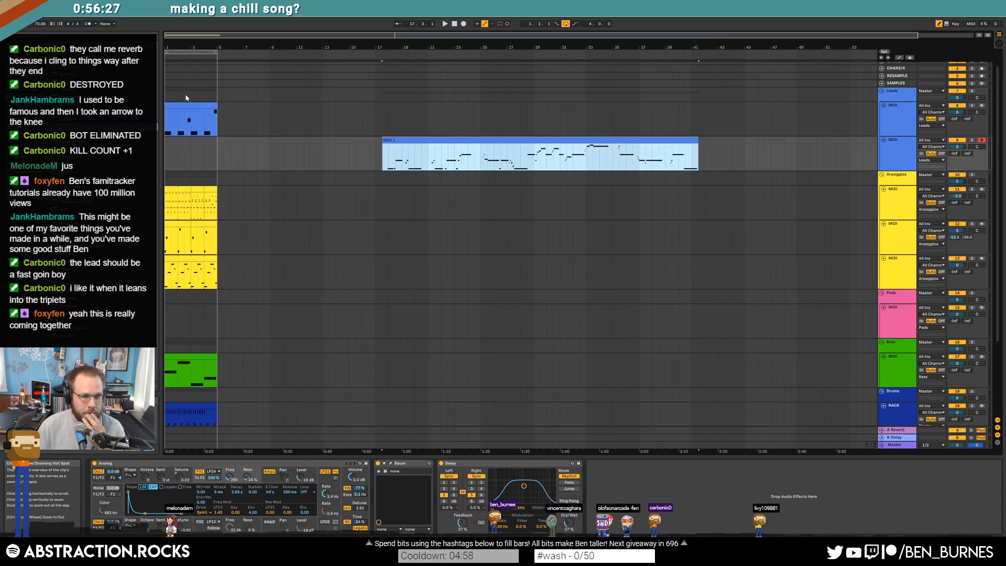
# Step: Move the three arpeggio clips together from the loop's start to bar 9
pyautogui.click(191, 104)
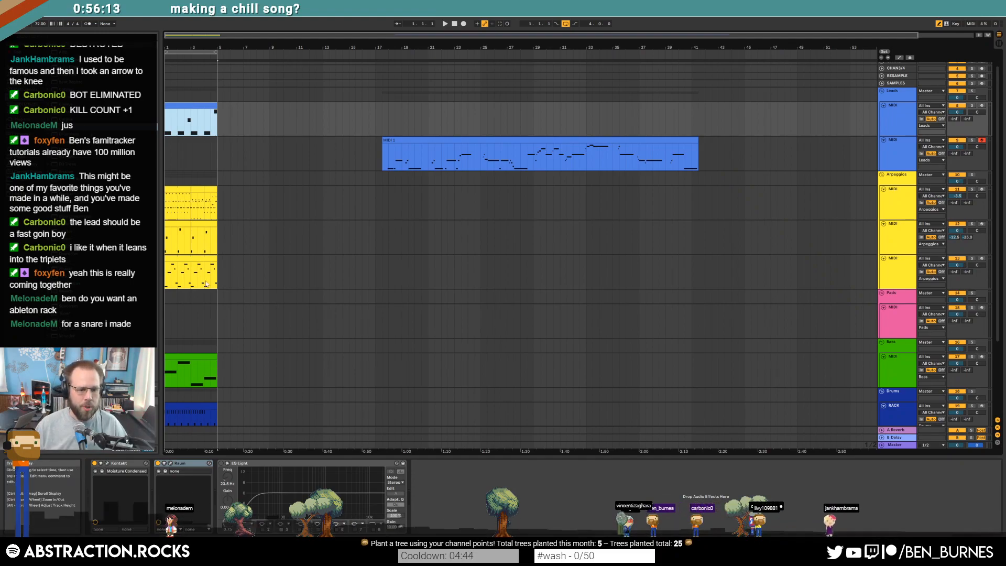
pyautogui.scroll(-3, 195, 334)
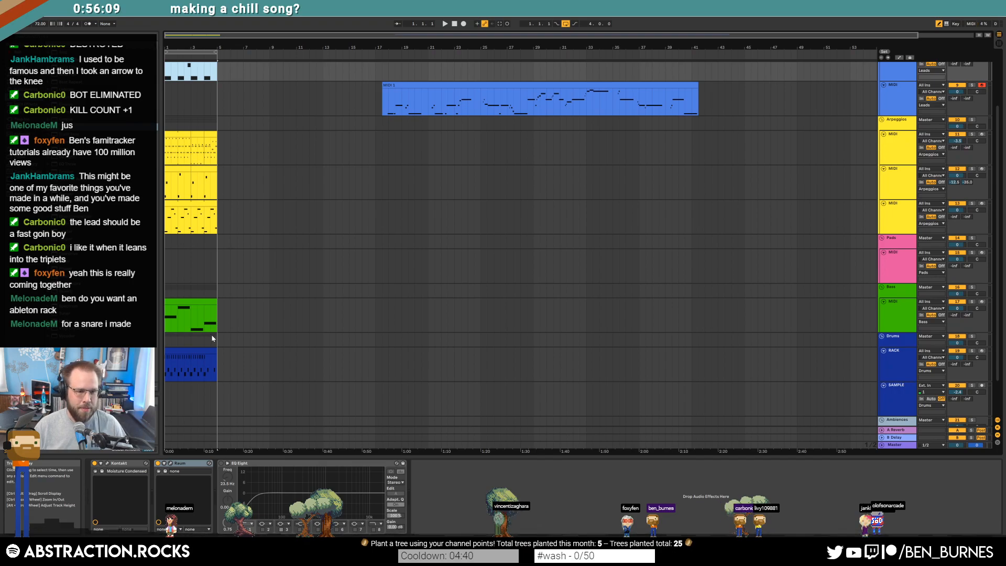
pyautogui.scroll(4, 211, 279)
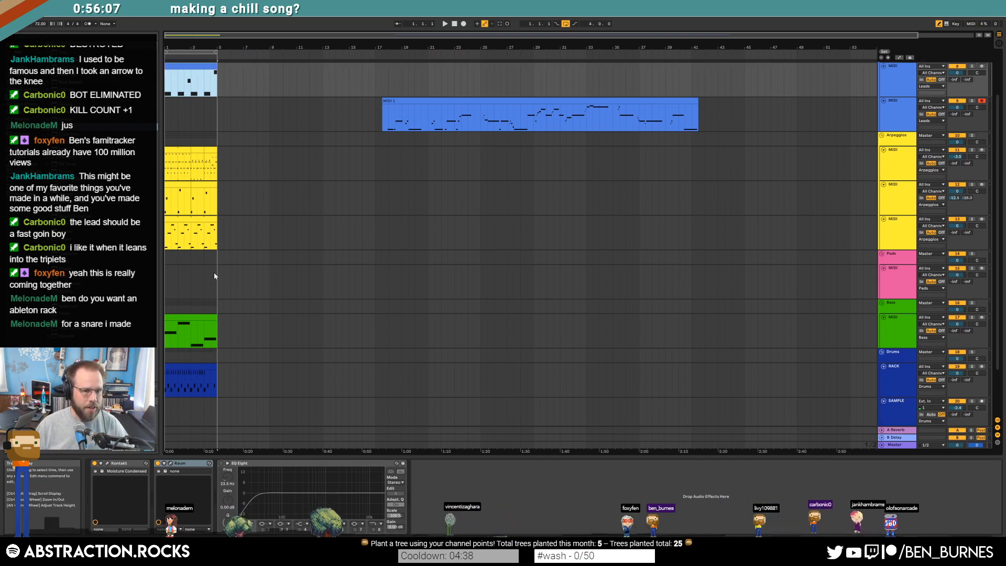
pyautogui.click(181, 208)
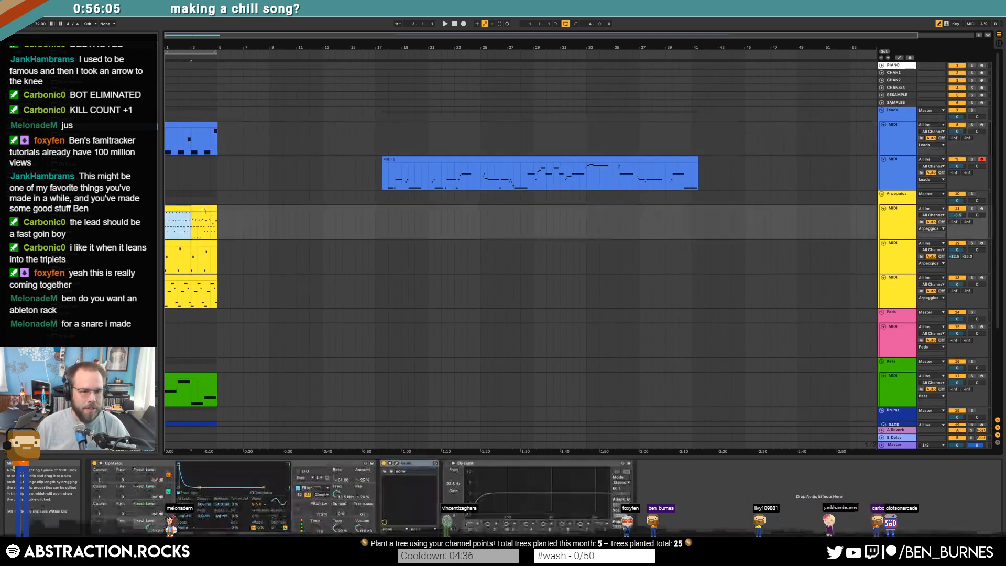
pyautogui.click(175, 245)
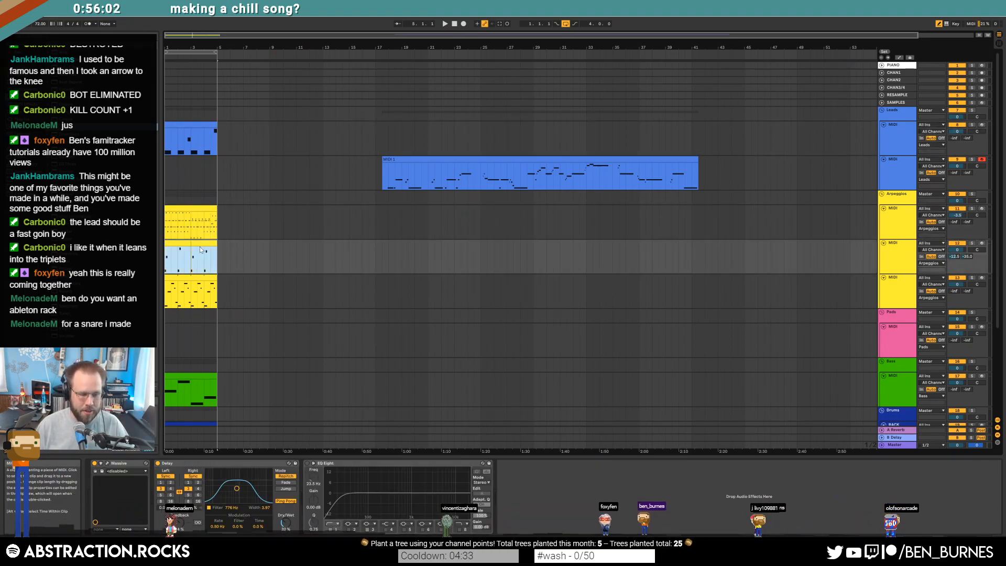
pyautogui.click(192, 278)
pyautogui.keyDown('shift'); pyautogui.click(184, 209); pyautogui.keyUp('shift')
pyautogui.moveTo(183, 210); pyautogui.dragTo(286, 216)
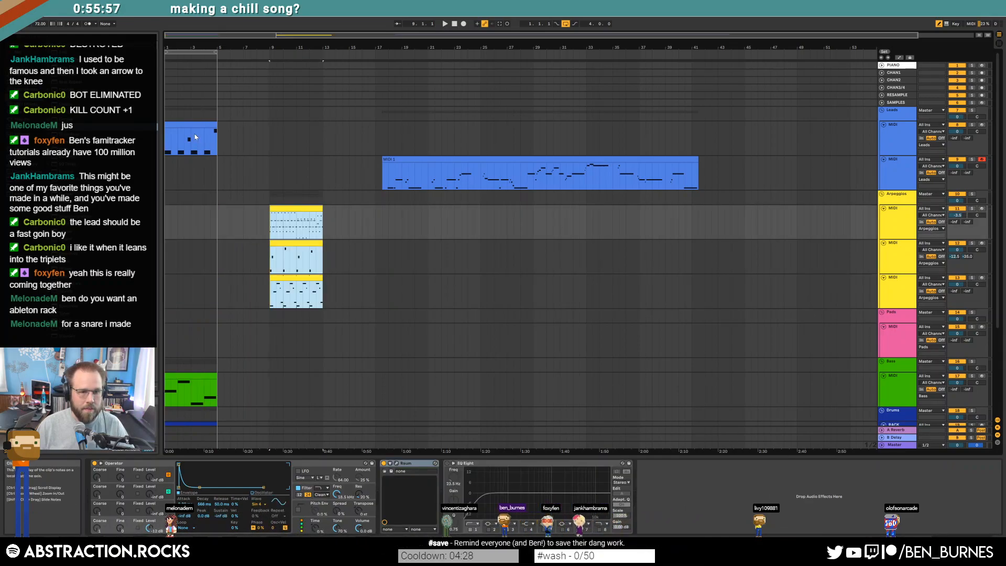
# Step: Copy and arrange the first lead's clip so it plays continuously from bar 3 to bar 13
pyautogui.click(214, 126)
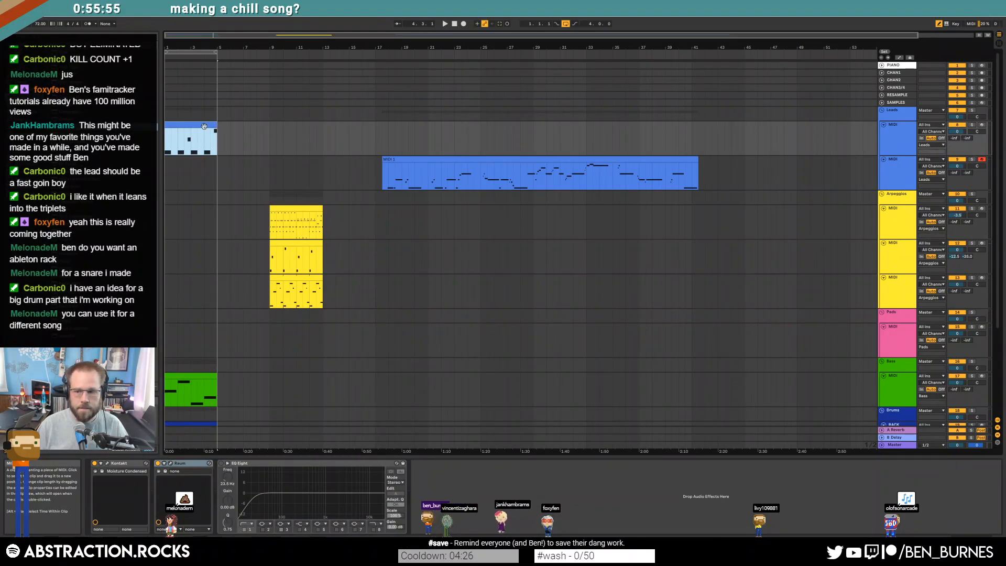
pyautogui.click(271, 145)
pyautogui.hotkey('ctrl', 'v')
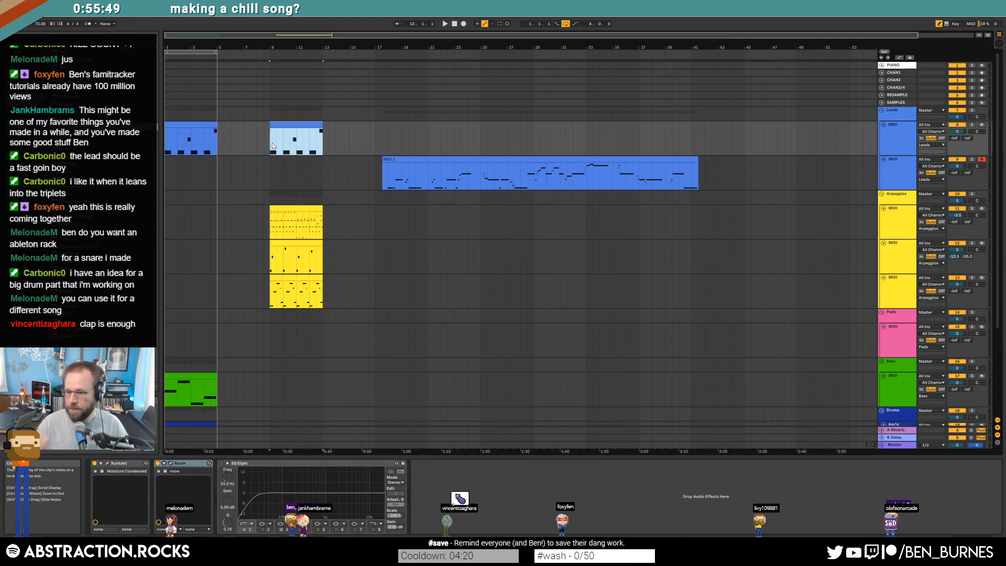
pyautogui.moveTo(215, 125)
pyautogui.mouseDown()
pyautogui.moveTo(188, 125)
pyautogui.moveTo(204, 125)
pyautogui.mouseUp()
pyautogui.moveTo(275, 125); pyautogui.dragTo(237, 124)
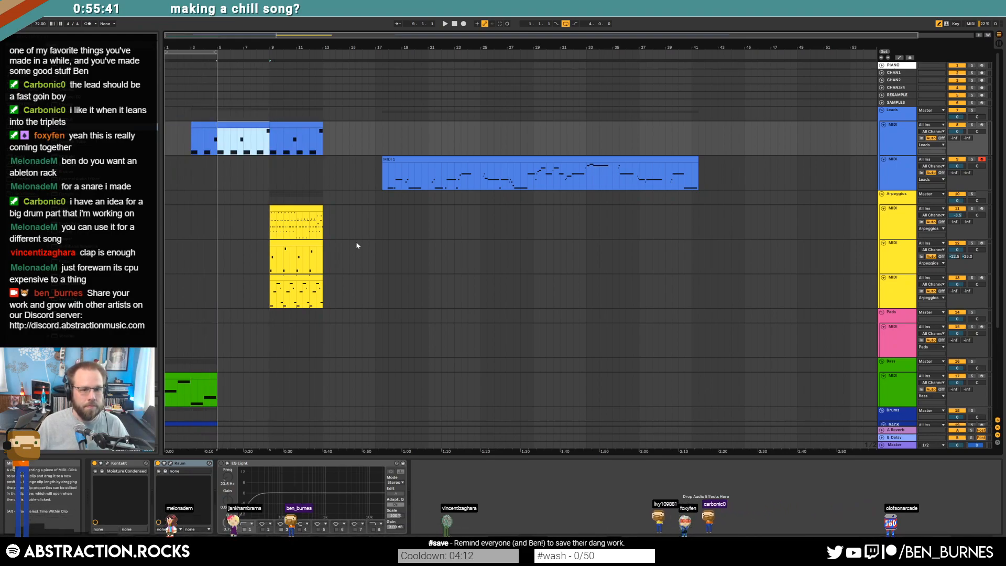
# Step: Move the first arpeggio clip to bar 5 and the bass and drum clips to bar 13
pyautogui.moveTo(293, 207); pyautogui.dragTo(241, 207)
pyautogui.scroll(-3, 186, 293)
pyautogui.moveTo(186, 296); pyautogui.dragTo(350, 302)
pyautogui.moveTo(177, 348); pyautogui.dragTo(335, 348)
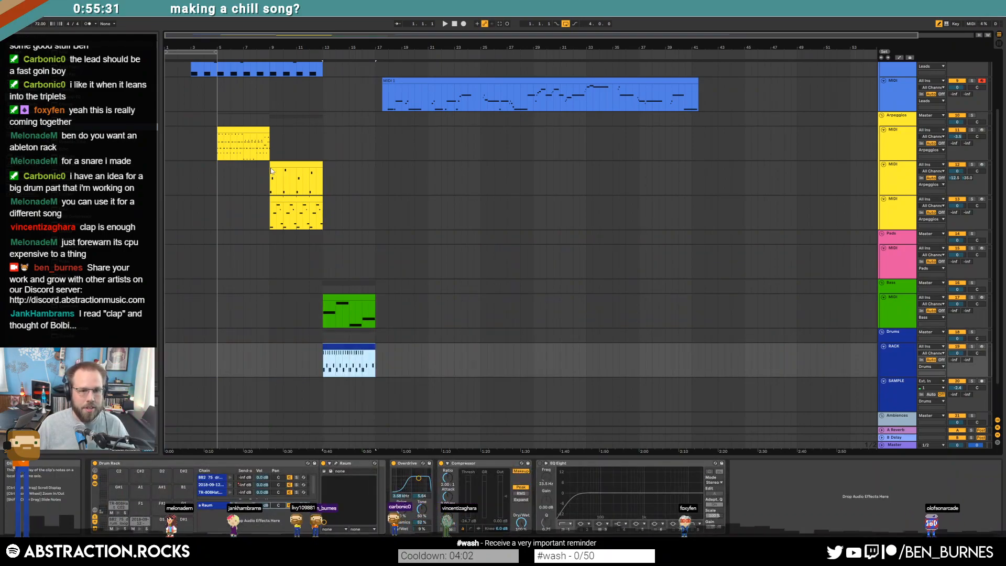
# Step: Enable looping on the second arpeggio clip and extend its start back to bar 5 so its notes repeat
pyautogui.moveTo(271, 170); pyautogui.dragTo(221, 165)
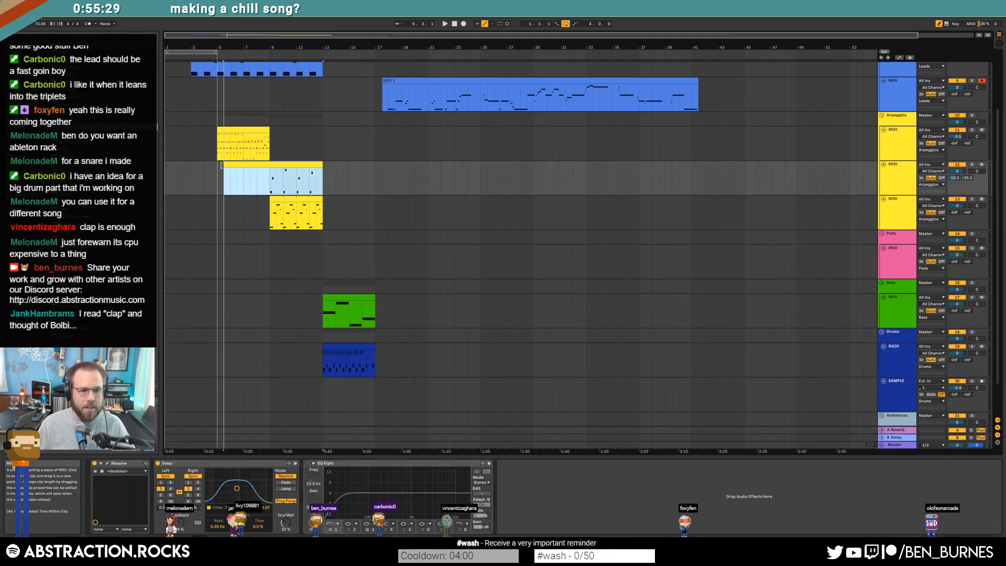
pyautogui.doubleClick(224, 165)
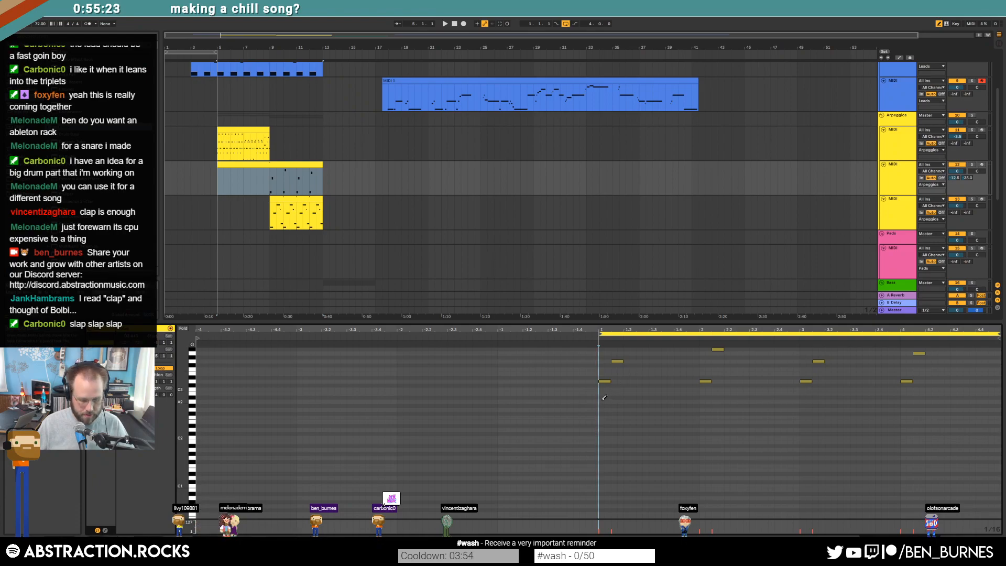
pyautogui.moveTo(601, 402); pyautogui.dragTo(730, 393)
pyautogui.click(648, 385)
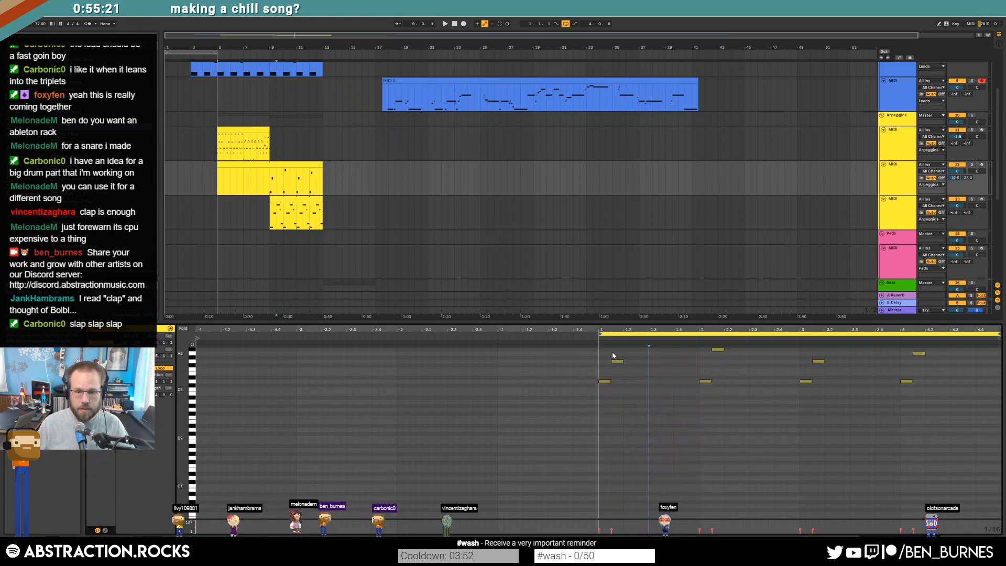
pyautogui.moveTo(598, 352); pyautogui.dragTo(999, 365)
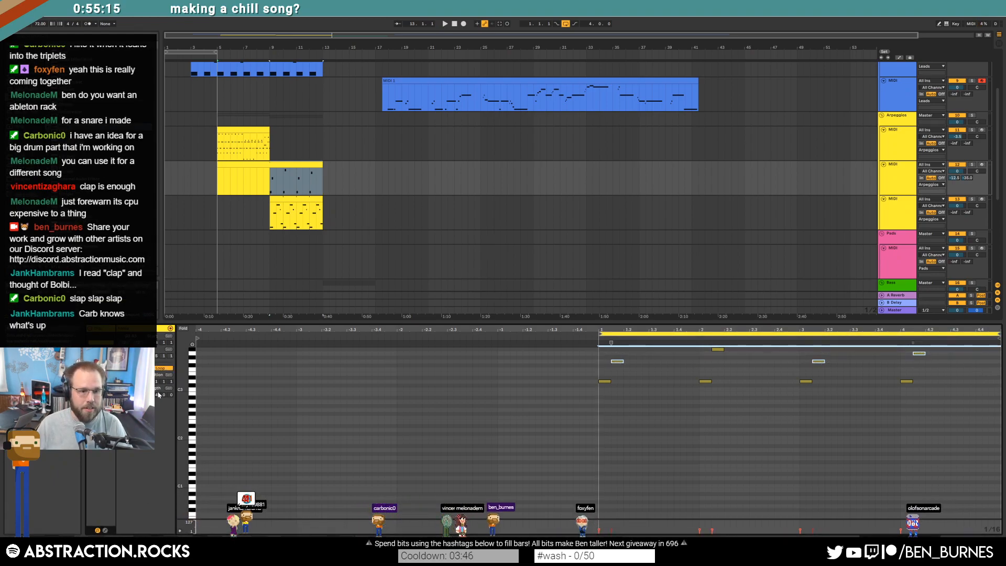
pyautogui.moveTo(218, 165); pyautogui.dragTo(413, 182)
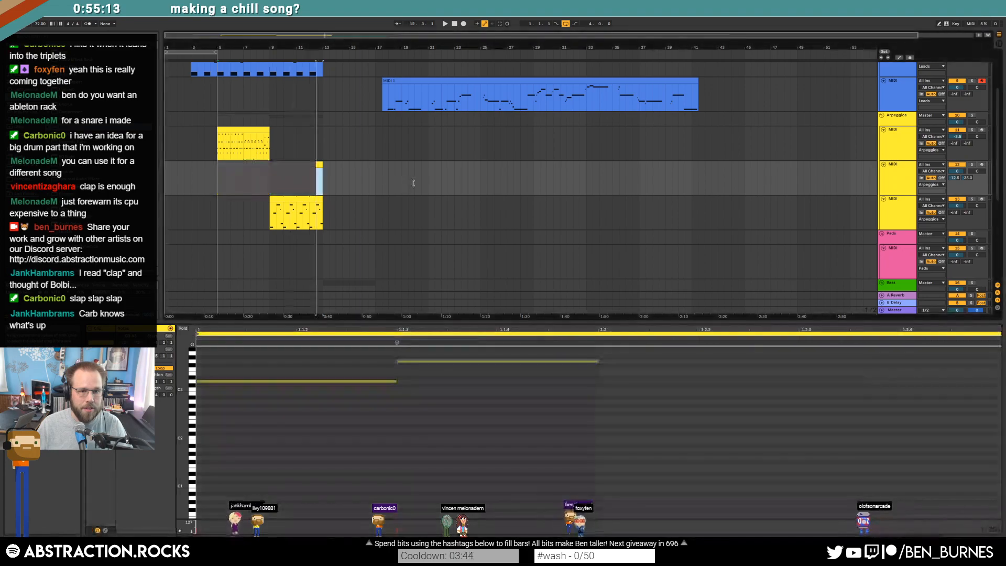
pyautogui.moveTo(303, 173); pyautogui.dragTo(325, 167)
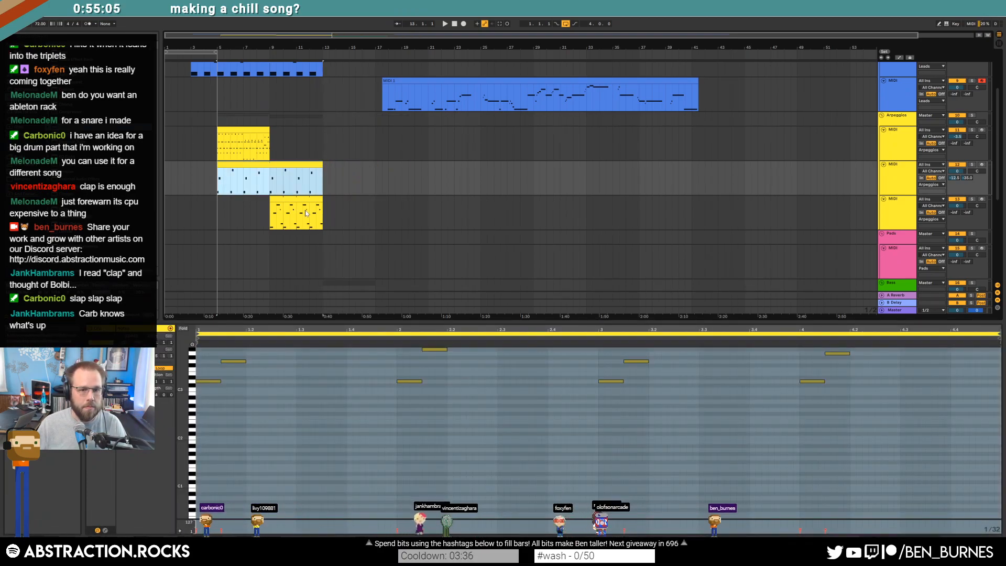
# Step: Duplicate the first arpeggio clip and join the copies into one clip spanning bars 5 to 13
pyautogui.scroll(-5, 307, 212)
pyautogui.scroll(3, 278, 147)
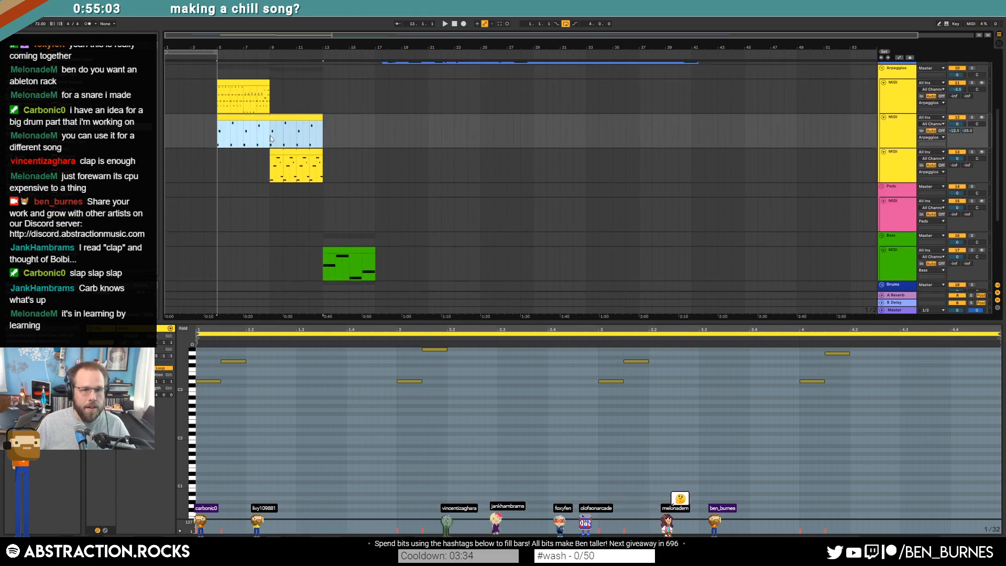
pyautogui.click(266, 83)
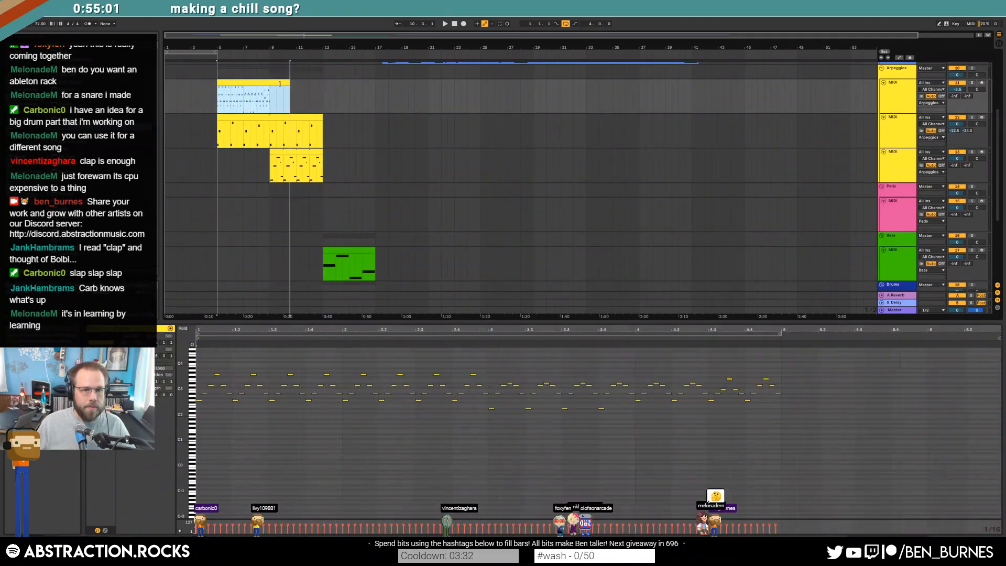
pyautogui.hotkey('ctrl', 'd')
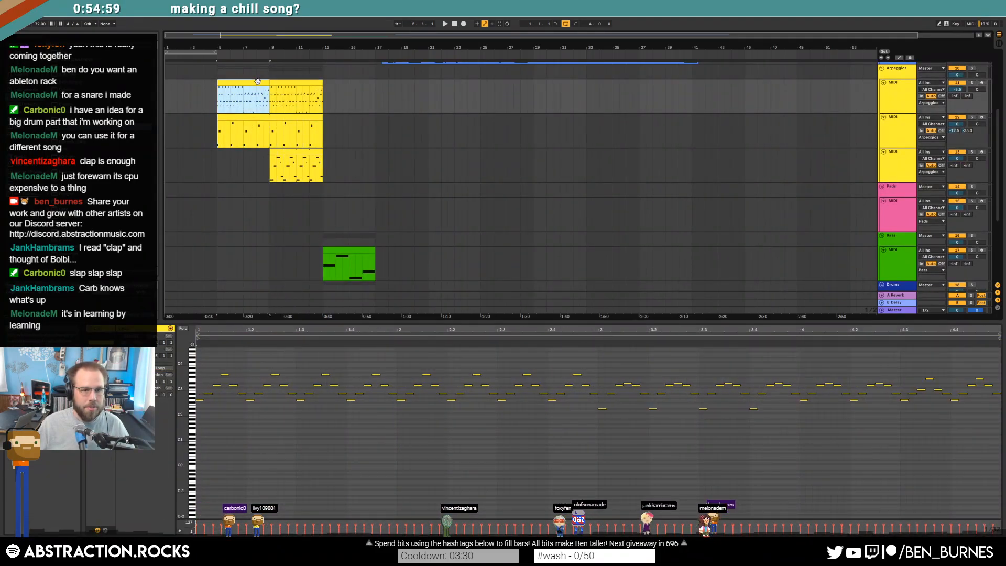
pyautogui.hotkey('ctrl', 'j')
pyautogui.keyDown('shift'); pyautogui.click(280, 83); pyautogui.keyUp('shift')
# Step: Trim the second arpeggio clip to start at bar 13 and extend the arpeggio clips' ends to bar 17
pyautogui.click(269, 130)
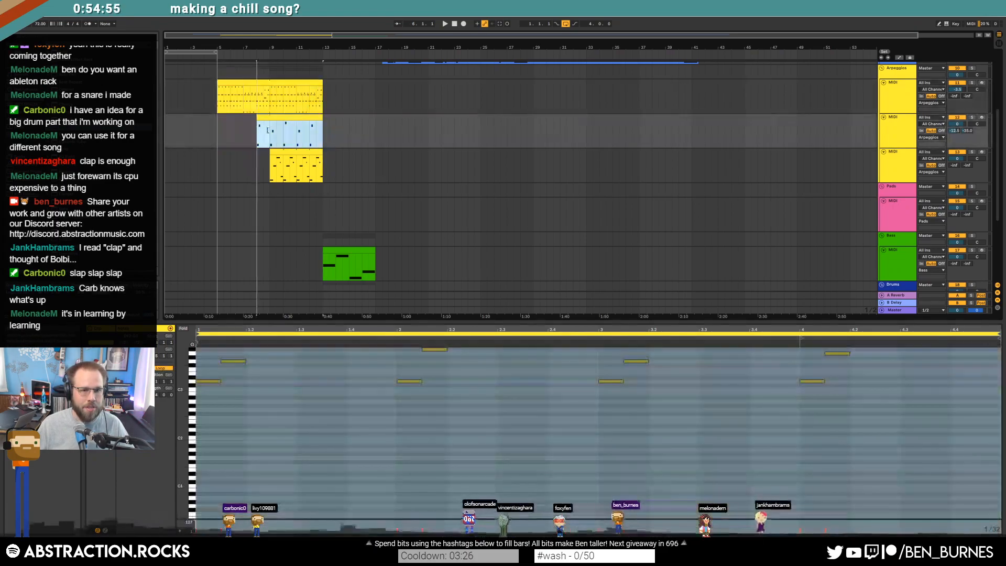
pyautogui.moveTo(270, 123); pyautogui.dragTo(375, 163)
pyautogui.moveTo(320, 84); pyautogui.dragTo(356, 100)
pyautogui.scroll(3, 398, 104)
# Step: Move the second lead's recorded clip to start at bar 13 and review its notes
pyautogui.moveTo(217, 331); pyautogui.dragTo(265, 367)
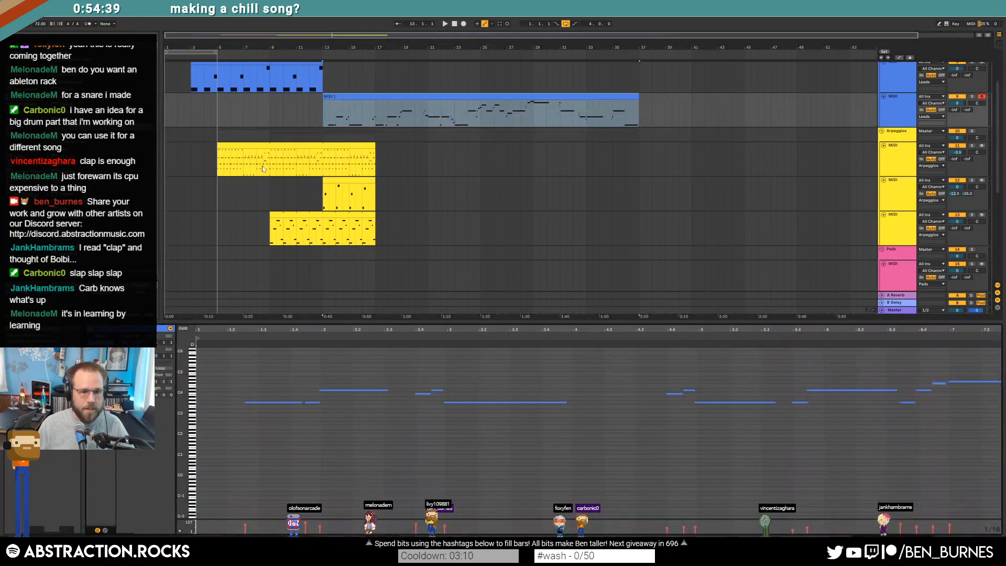
pyautogui.click(323, 102)
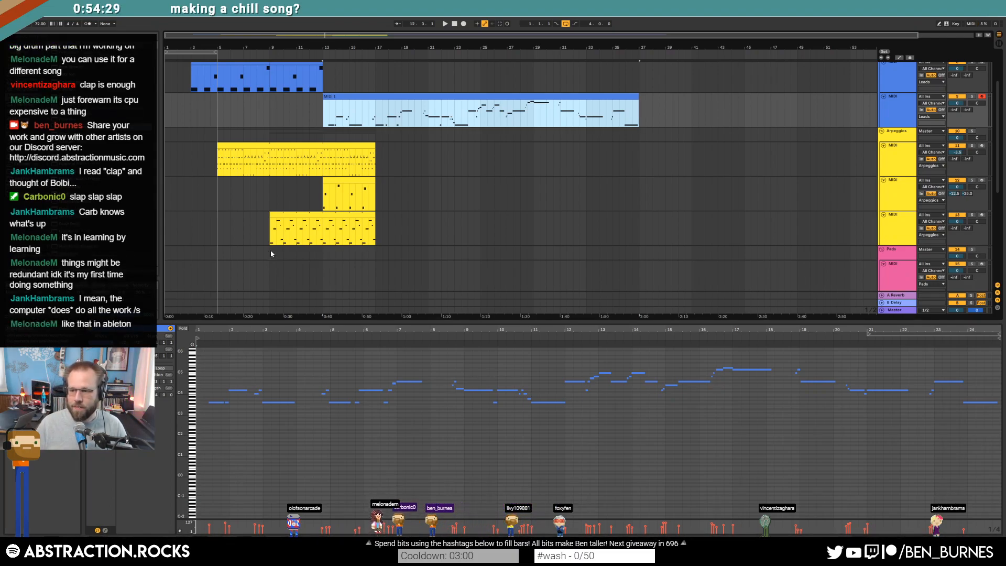
pyautogui.click(361, 251)
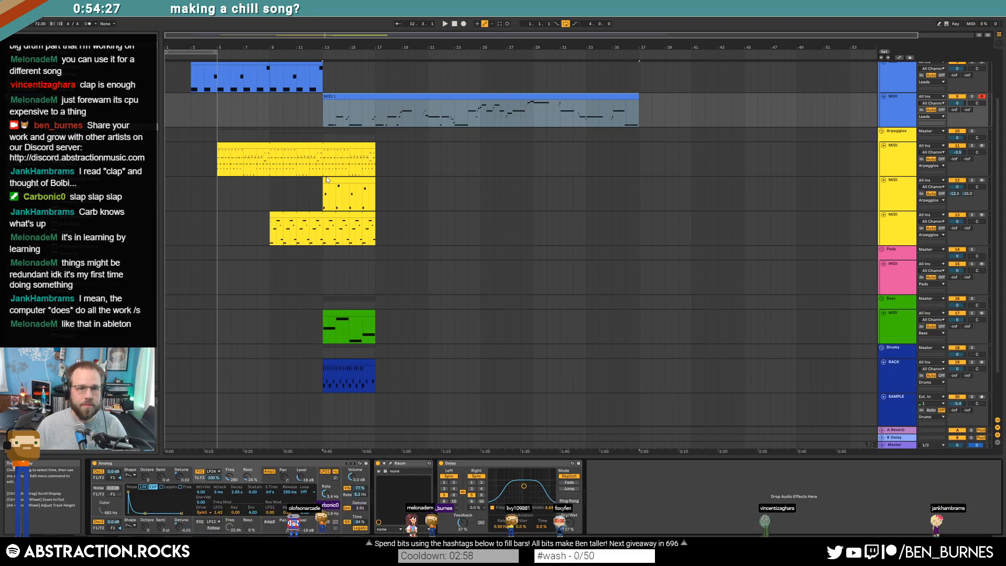
# Step: Loop the first lead's clip and extend it to bar 37, where the second lead ends
pyautogui.scroll(3, 331, 178)
pyautogui.click(262, 125)
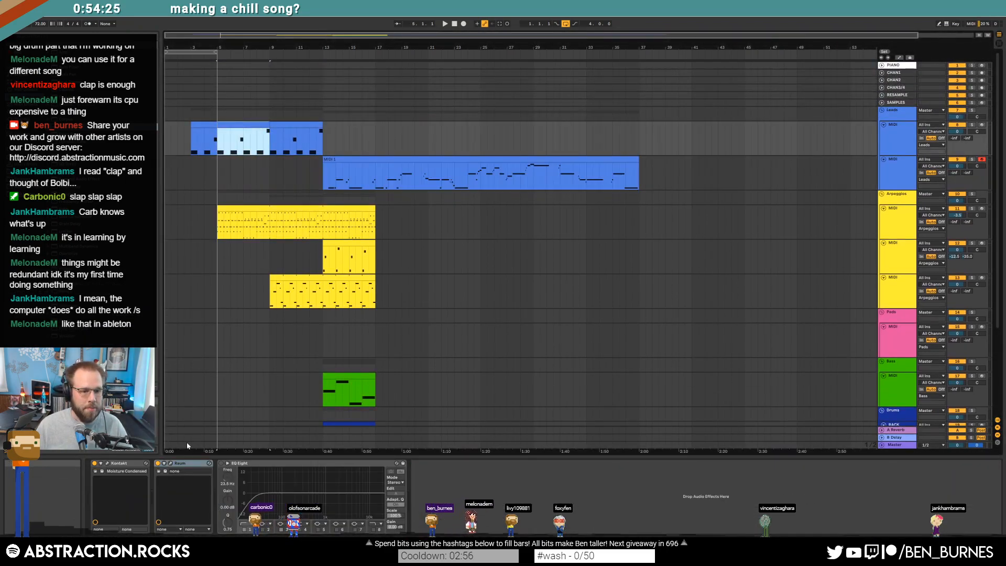
pyautogui.doubleClick(242, 122)
pyautogui.click(161, 367)
pyautogui.moveTo(268, 123); pyautogui.dragTo(640, 140)
# Step: Extend the three looped arpeggio clips to end at bar 37
pyautogui.moveTo(374, 220); pyautogui.dragTo(639, 221)
pyautogui.moveTo(374, 250); pyautogui.dragTo(639, 251)
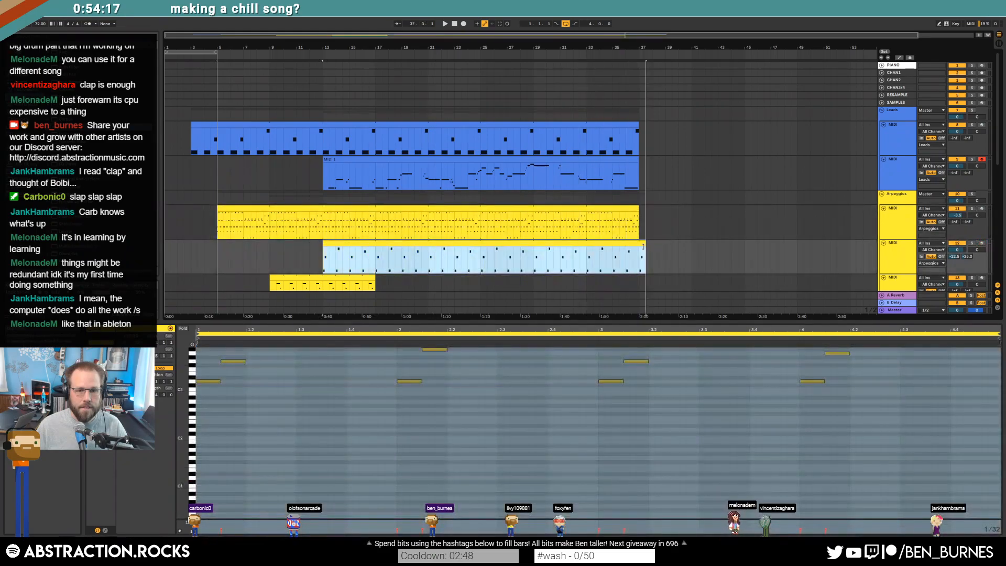
pyautogui.scroll(-1, 598, 258)
pyautogui.scroll(-1, 388, 215)
pyautogui.moveTo(375, 214); pyautogui.dragTo(639, 215)
# Step: Duplicate the bass clip so a copy fills bars 17 to 21
pyautogui.scroll(-3, 400, 255)
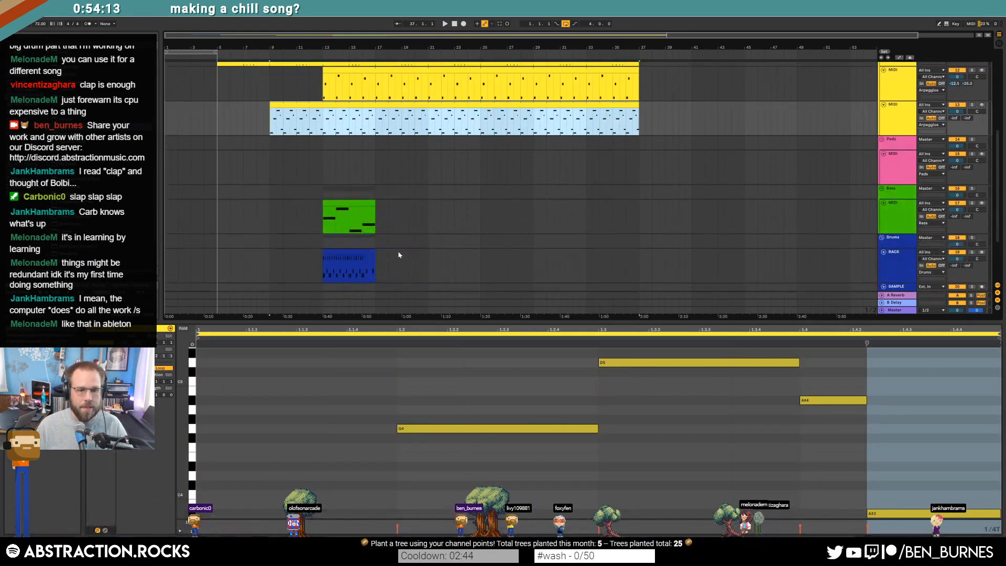
pyautogui.moveTo(376, 204)
pyautogui.mouseDown()
pyautogui.moveTo(652, 210)
pyautogui.moveTo(376, 213)
pyautogui.mouseUp()
pyautogui.hotkey('ctrl', 'd')
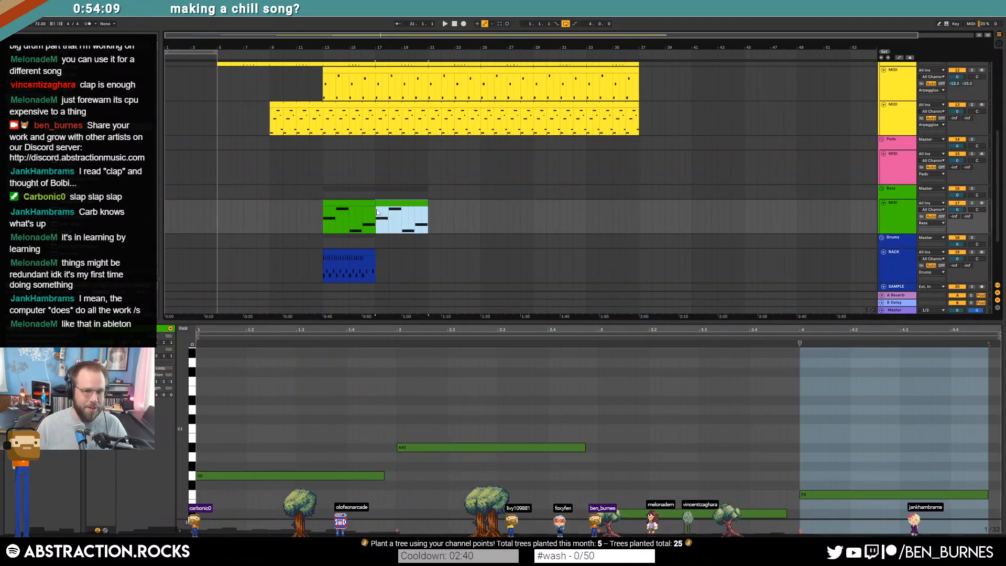
# Step: Draw a pitch bend envelope in the duplicated bass clip, ramping to maximum just before beat 4.3 and holding until the end
pyautogui.click(793, 378)
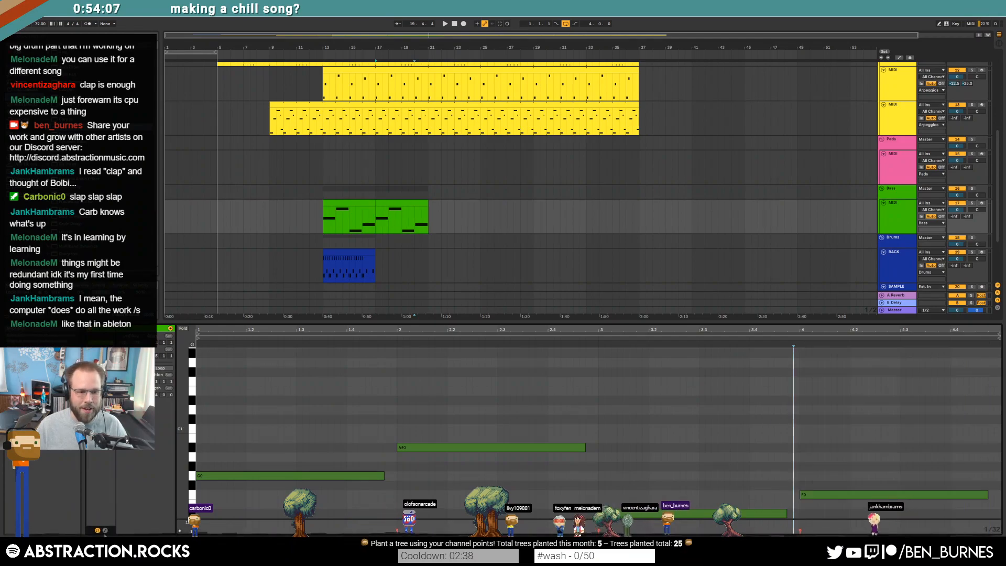
pyautogui.click(105, 531)
pyautogui.click(192, 341)
pyautogui.click(193, 342)
pyautogui.click(795, 403)
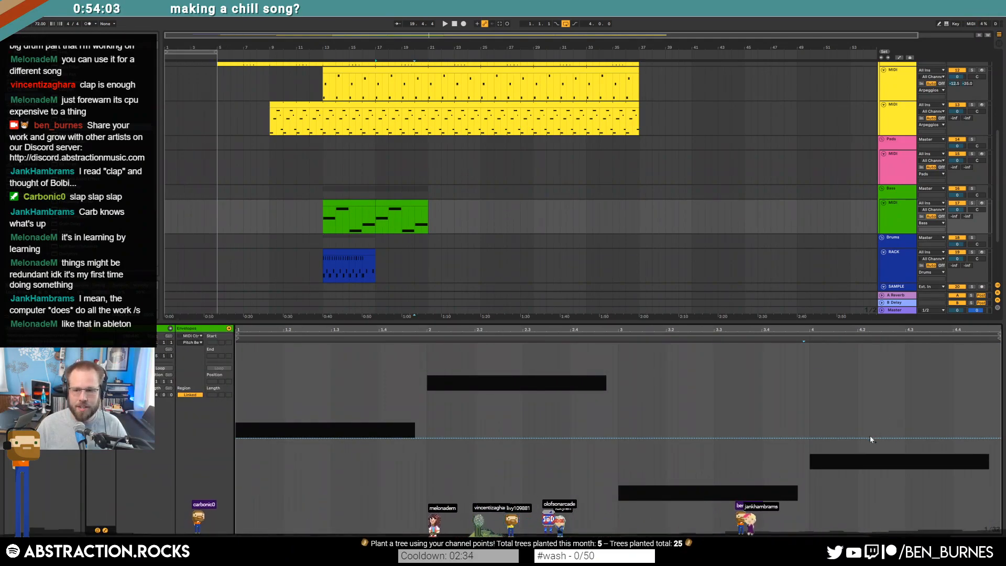
pyautogui.moveTo(905, 442); pyautogui.dragTo(961, 382)
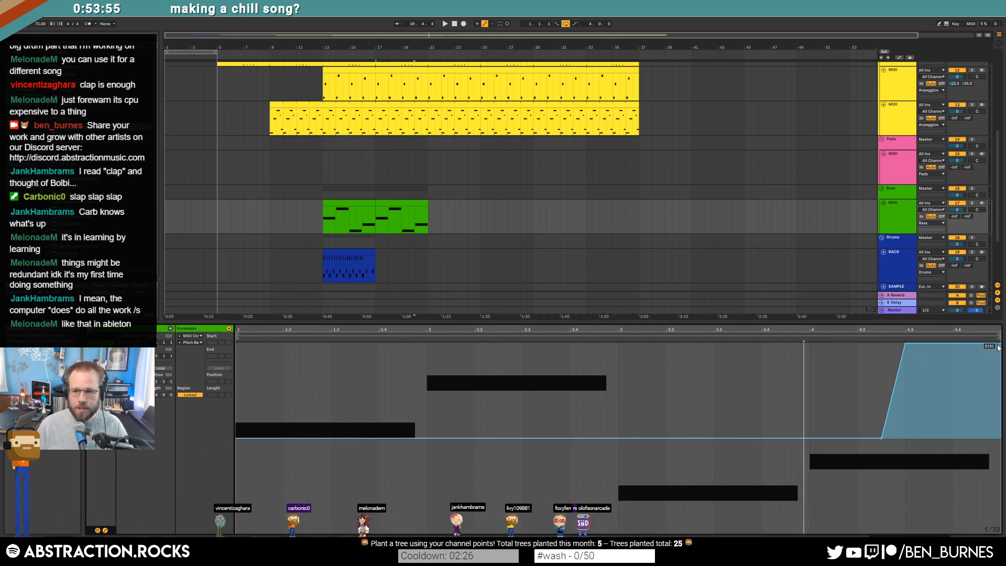
pyautogui.moveTo(999, 346); pyautogui.dragTo(998, 381)
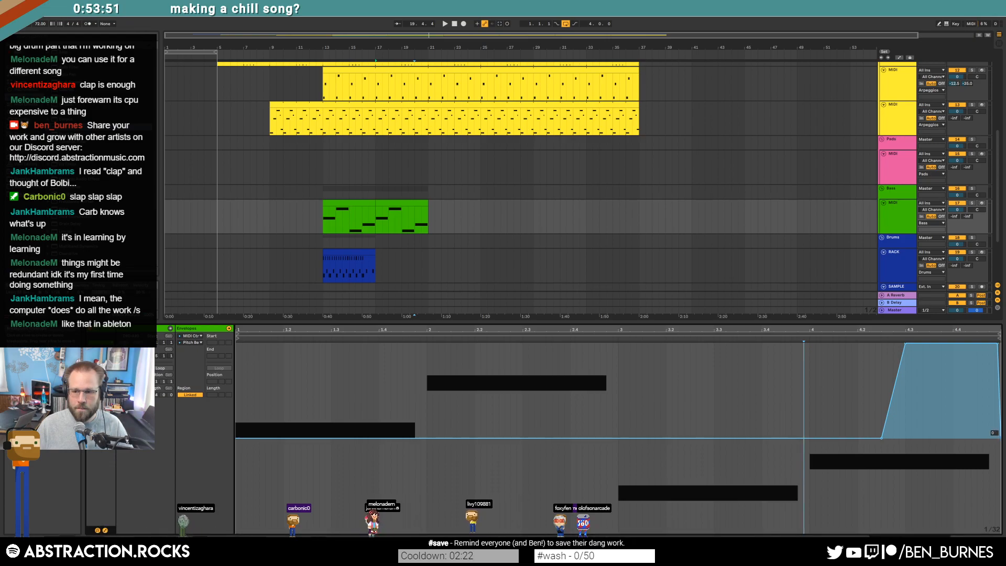
# Step: Consolidate the two bass clips into one eight-bar clip and show its pitch bend envelope
pyautogui.click(342, 206)
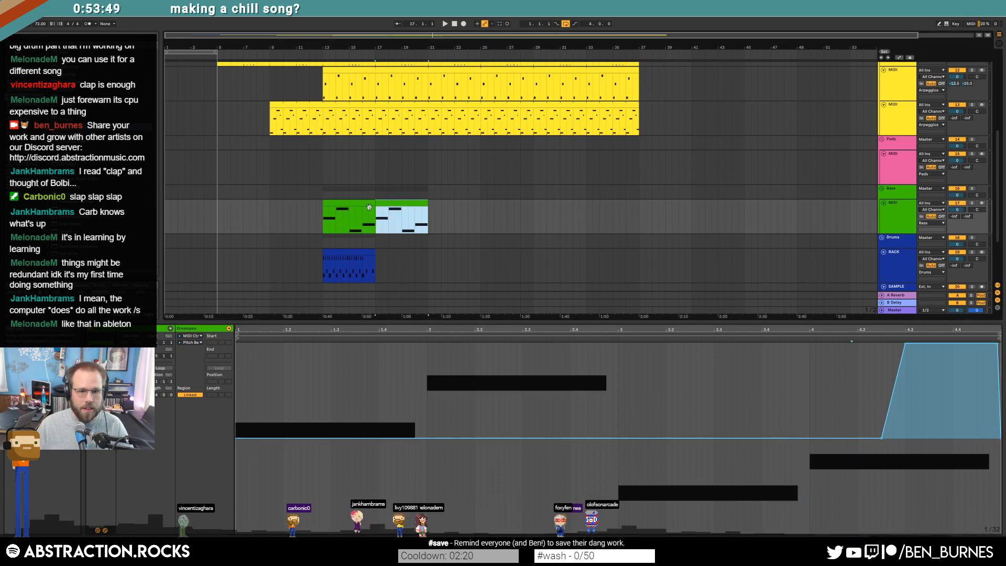
pyautogui.hotkey('ctrl', 'j')
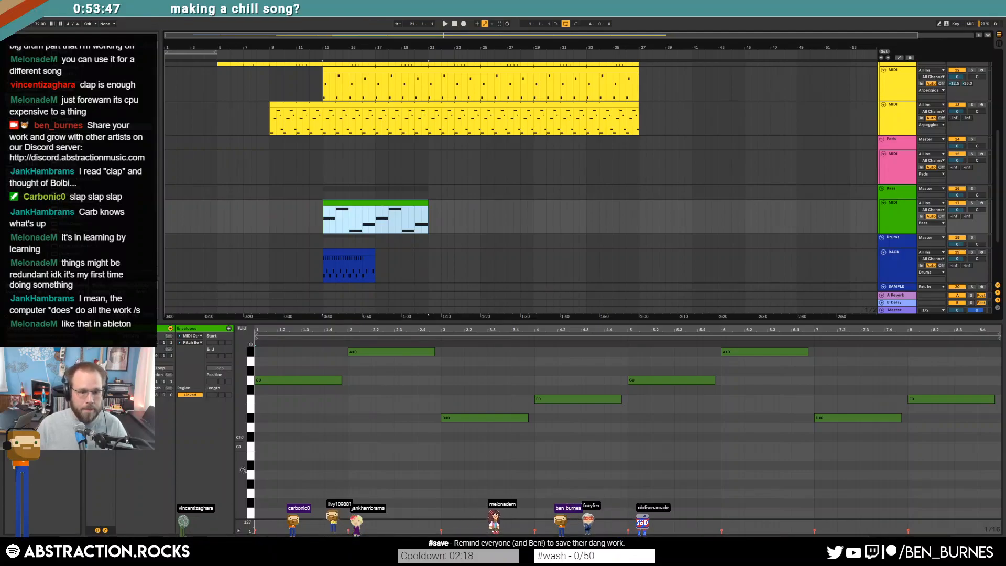
pyautogui.click(105, 530)
pyautogui.click(105, 530)
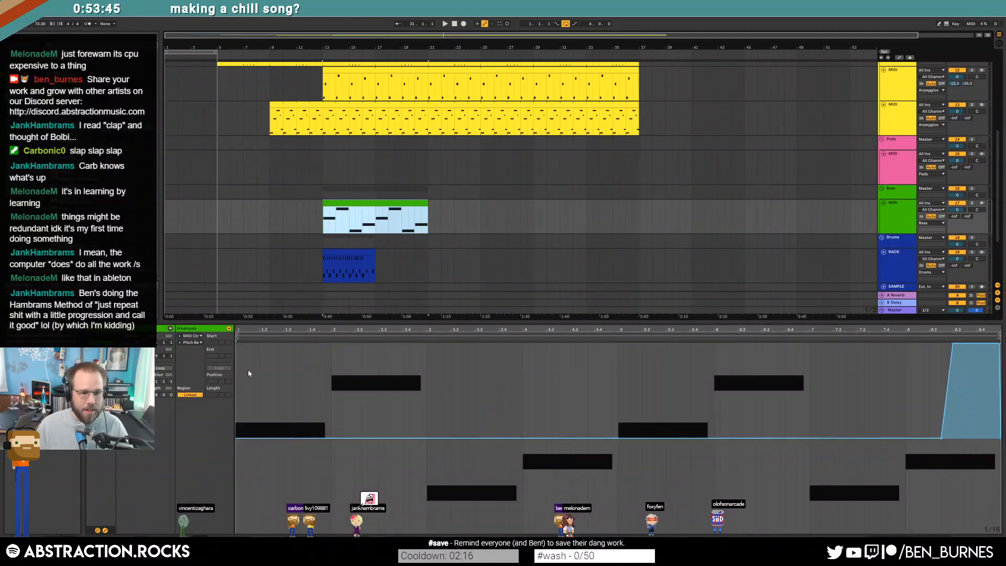
pyautogui.click(247, 448)
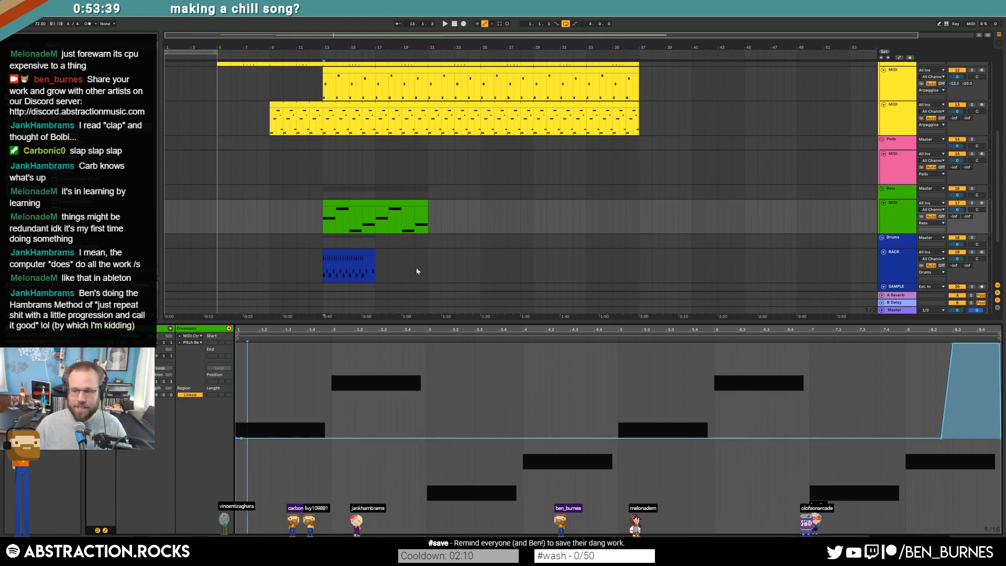
# Step: Enable looping on the consolidated bass clip and extend it to bar 37
pyautogui.click(380, 212)
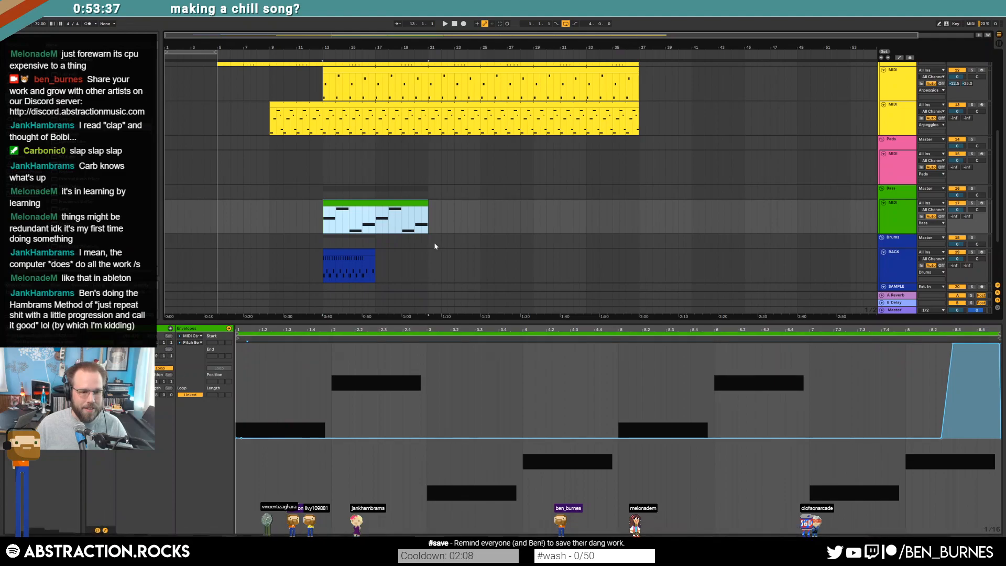
pyautogui.moveTo(428, 205); pyautogui.dragTo(638, 217)
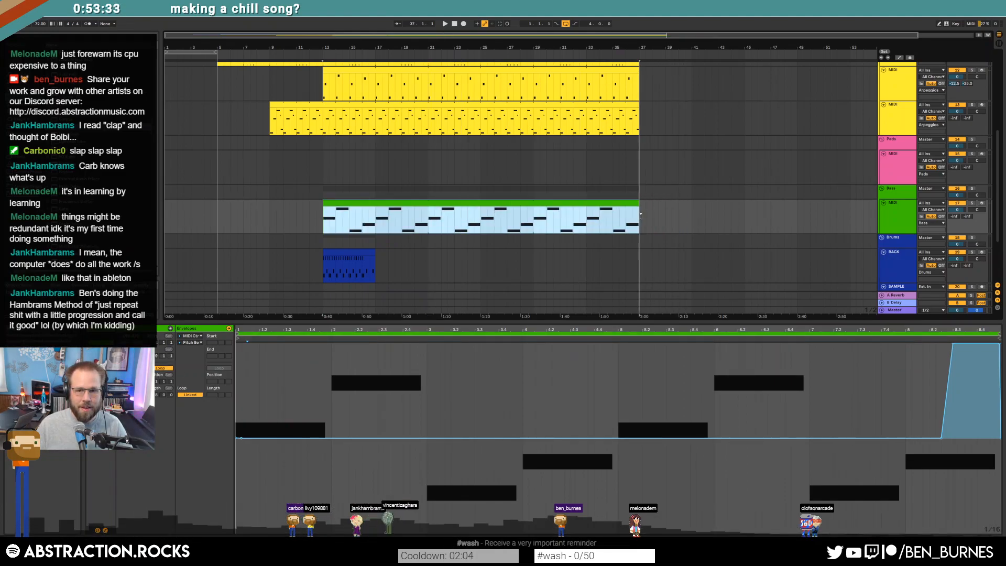
pyautogui.click(649, 217)
# Step: Extend the drum rack clip to bar 37 with looping enabled, and return to the device view
pyautogui.click(345, 260)
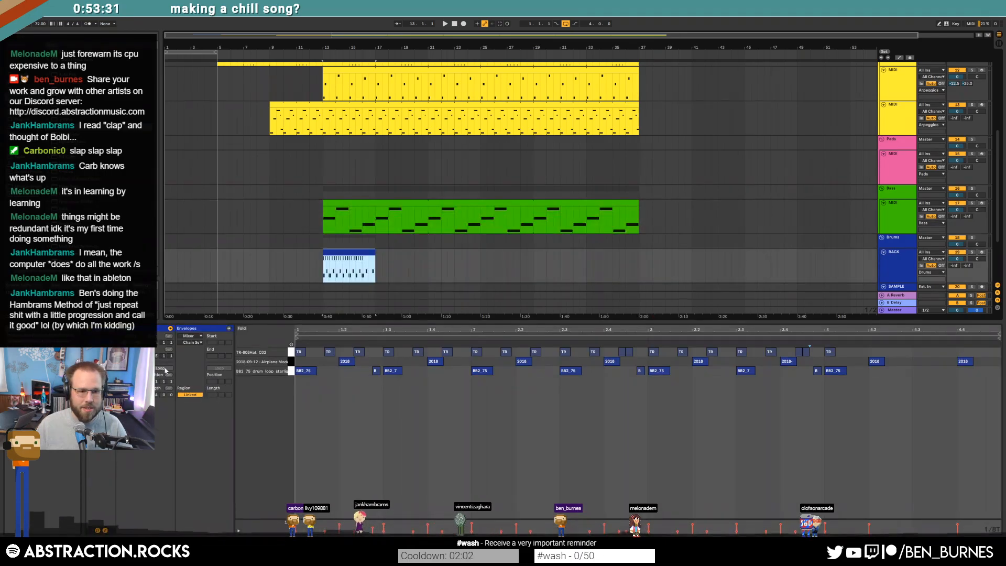
pyautogui.moveTo(374, 248); pyautogui.dragTo(640, 268)
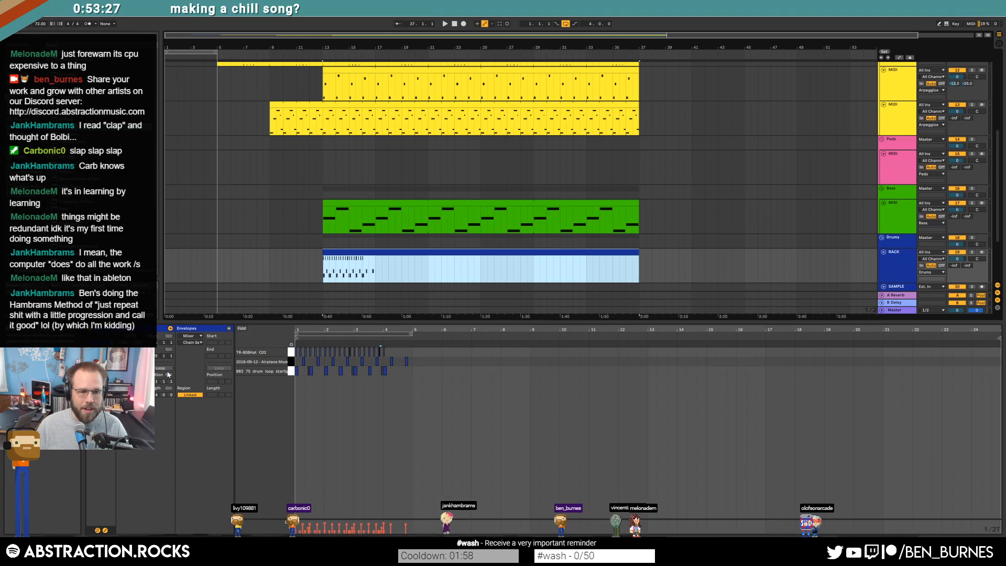
pyautogui.click(166, 369)
pyautogui.scroll(-1, 543, 222)
pyautogui.hotkey('shift', 'Tab')
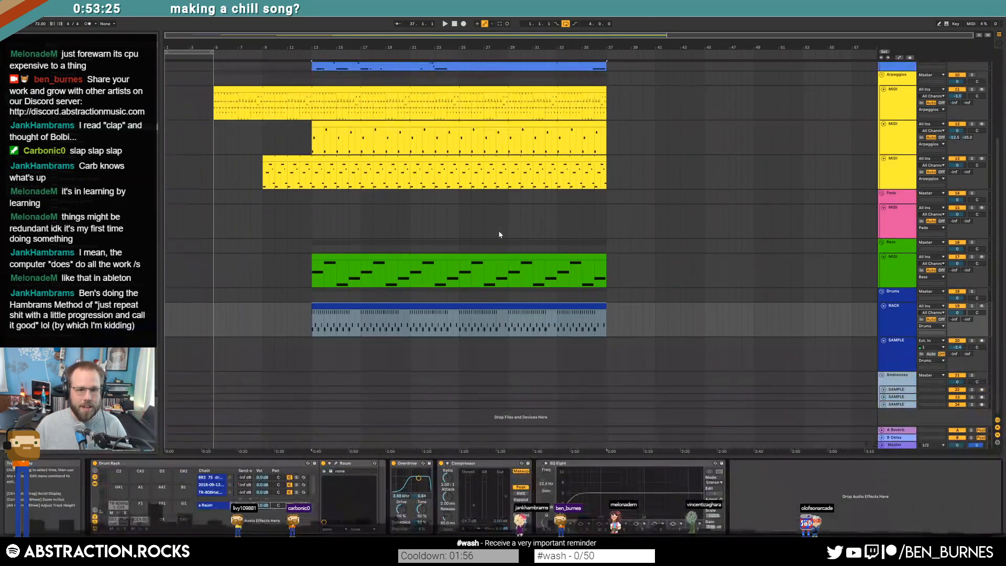
pyautogui.scroll(5, 392, 299)
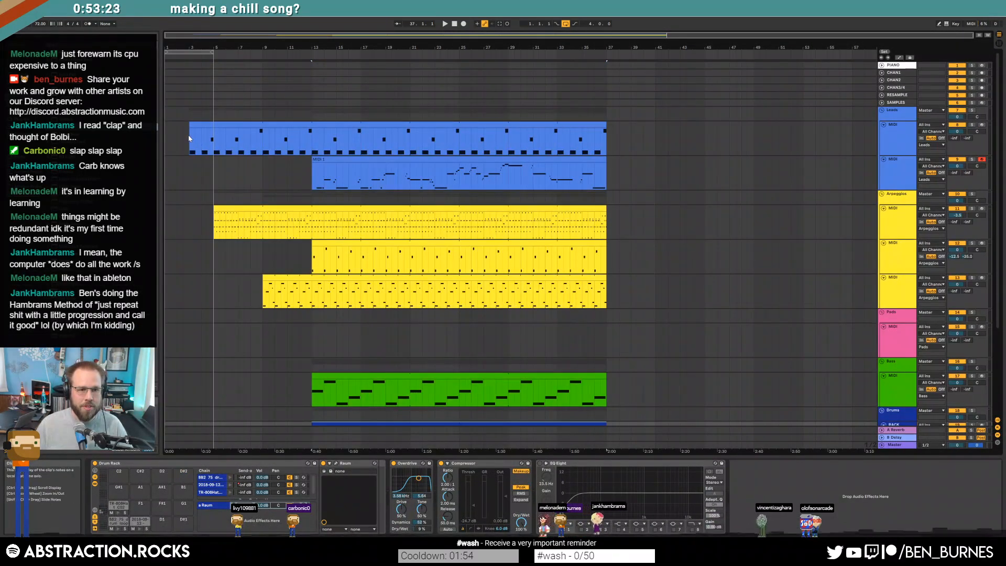
# Step: Move the loop range to the final four bars, from bar 33 to bar 37, and turn arrangement looping off
pyautogui.click(190, 139)
pyautogui.click(566, 24)
pyautogui.moveTo(209, 52); pyautogui.dragTo(601, 61)
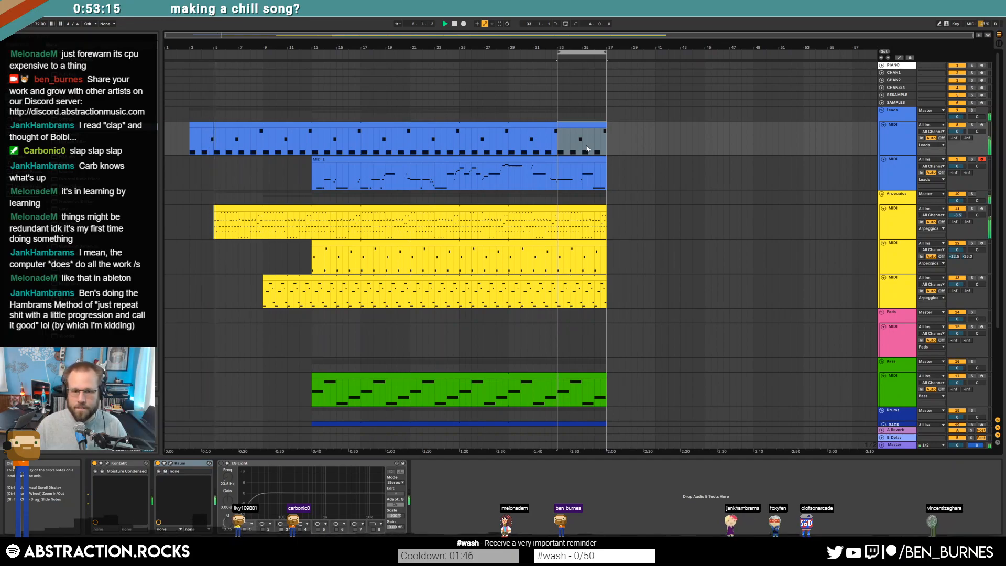
# Step: Automate Operator's filter frequency on the first arpeggio track with a curved rise from the clip's start at bar 5 to bar 9
pyautogui.click(253, 217)
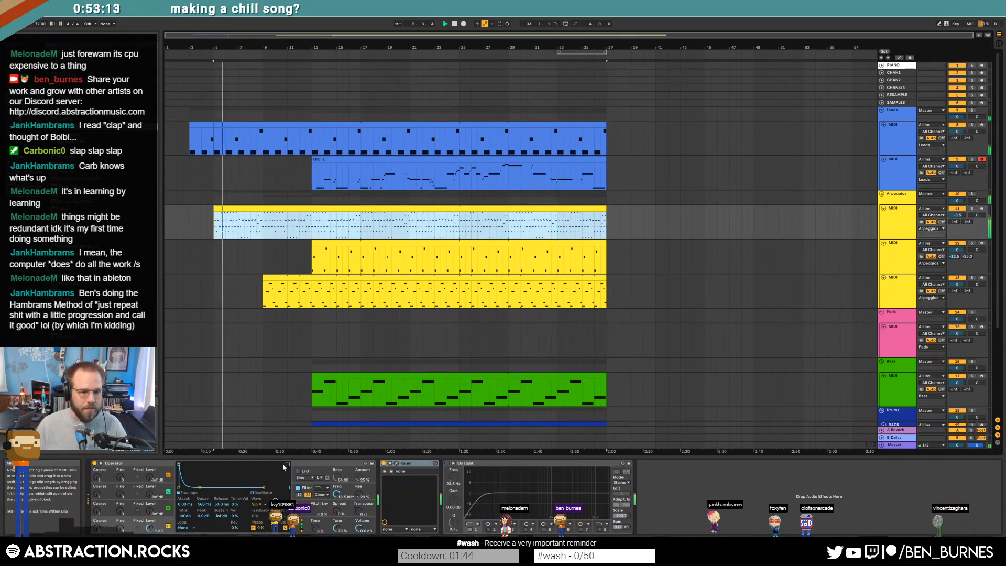
pyautogui.click(339, 496)
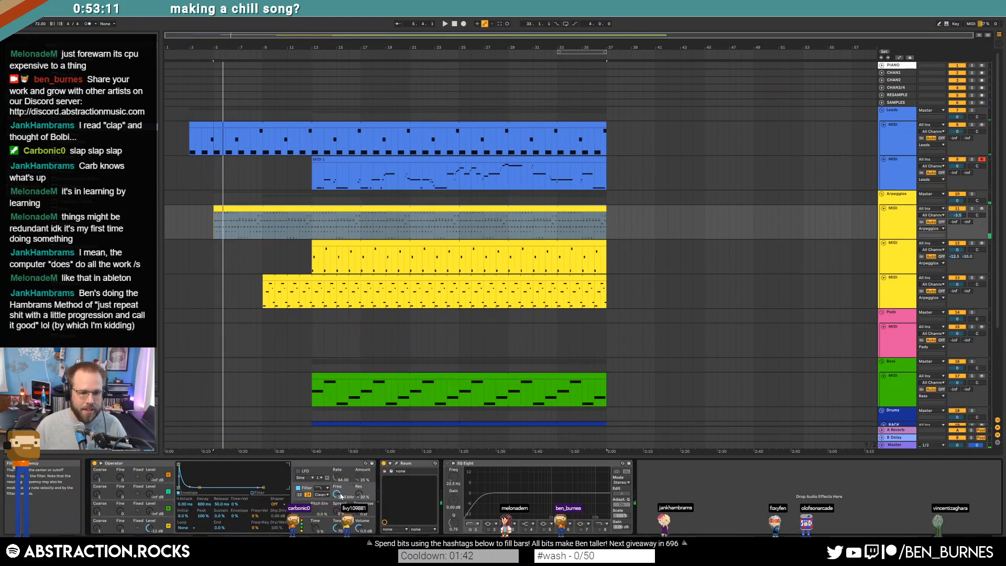
pyautogui.press('a')
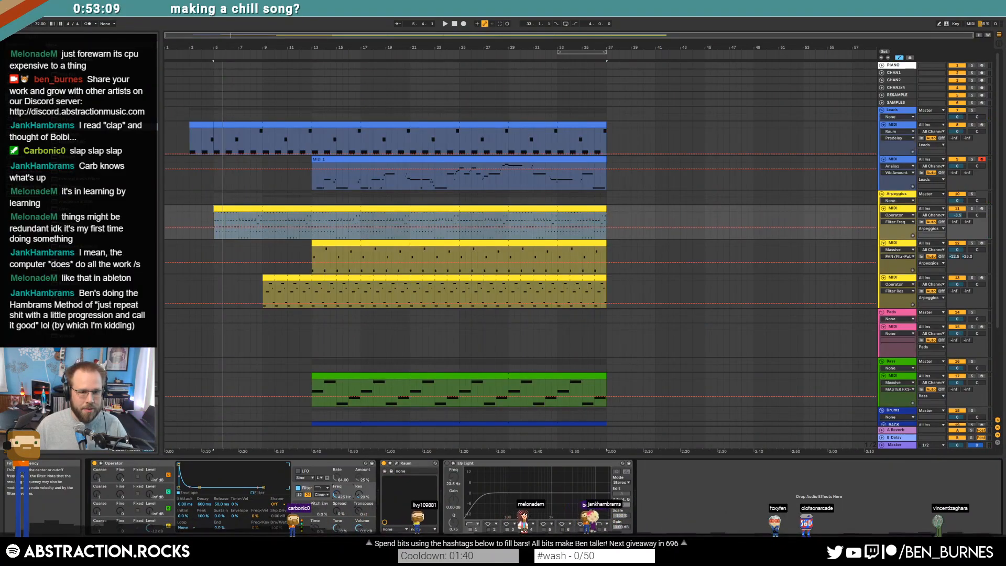
pyautogui.moveTo(260, 231); pyautogui.dragTo(214, 235)
pyautogui.press('space')
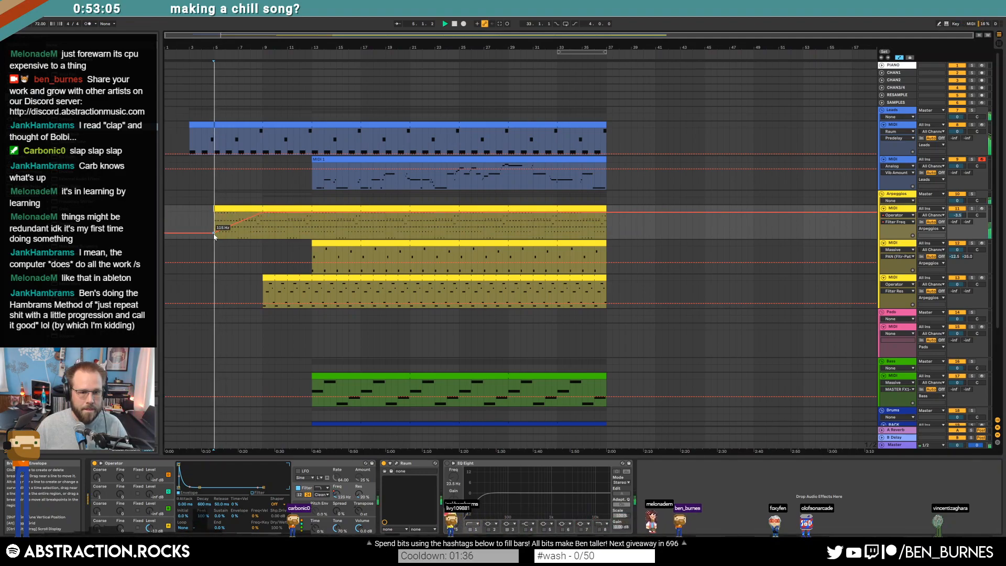
pyautogui.moveTo(200, 232); pyautogui.dragTo(235, 227)
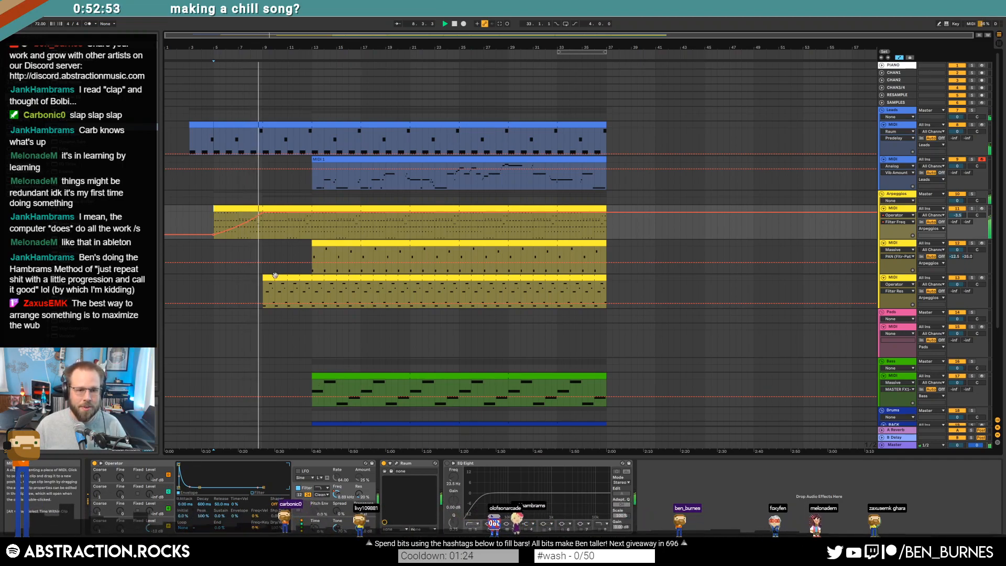
# Step: Hide the automation lanes and fine-tune filter 1 of the Analog synth on the second lead track
pyautogui.press('a')
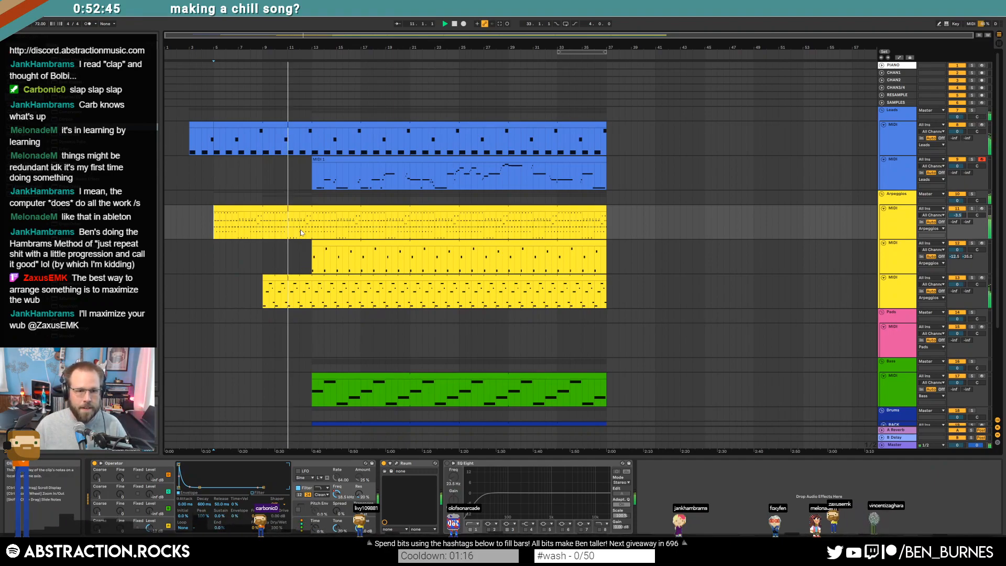
pyautogui.scroll(3, 307, 229)
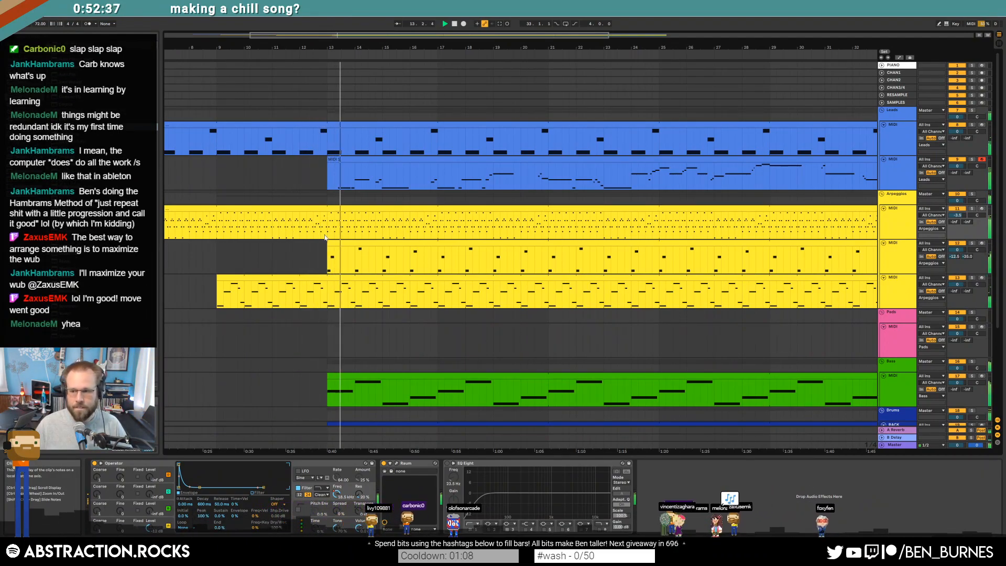
pyautogui.scroll(-3, 326, 246)
pyautogui.scroll(-2, 326, 246)
pyautogui.scroll(3, 330, 209)
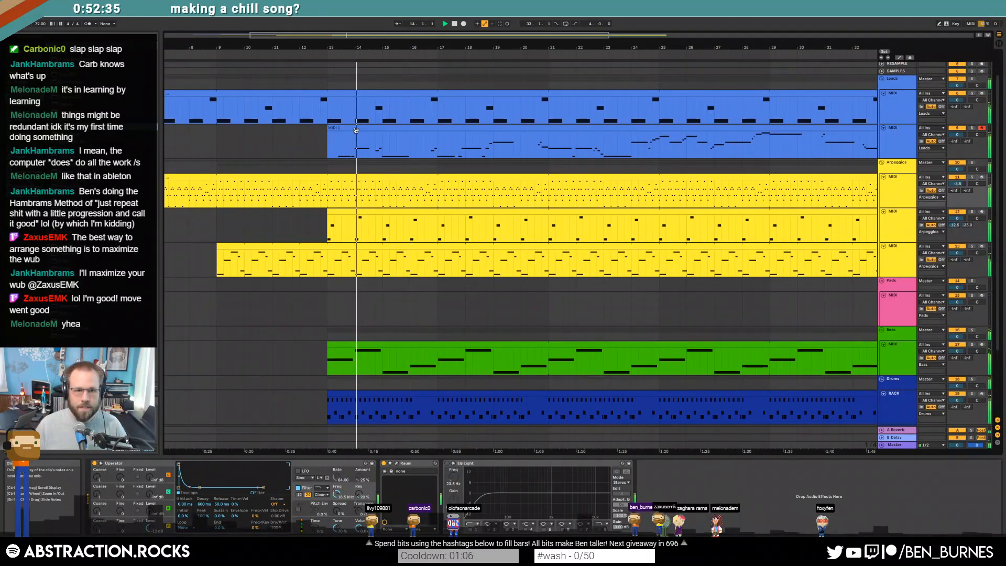
pyautogui.click(332, 154)
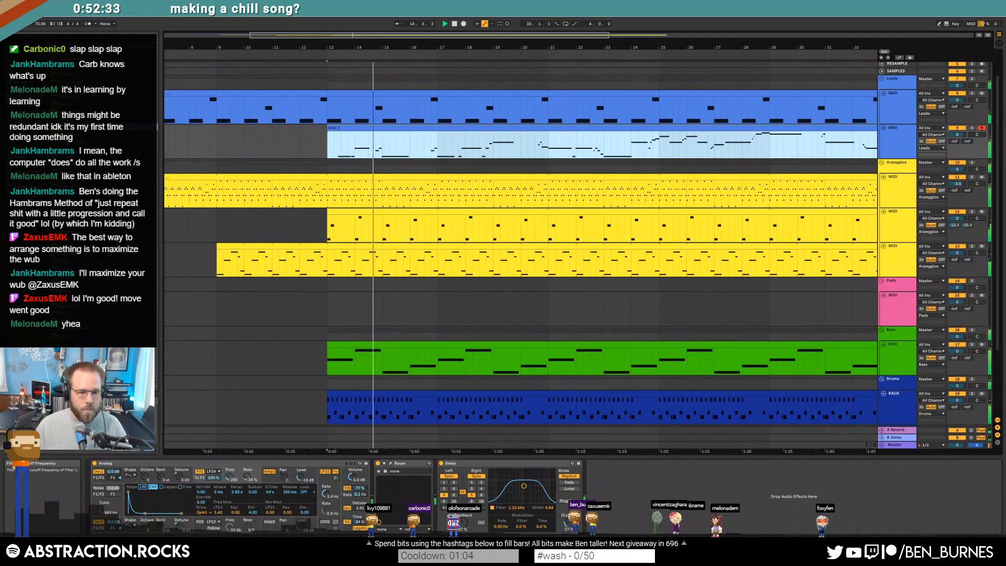
pyautogui.moveTo(229, 478); pyautogui.dragTo(229, 479)
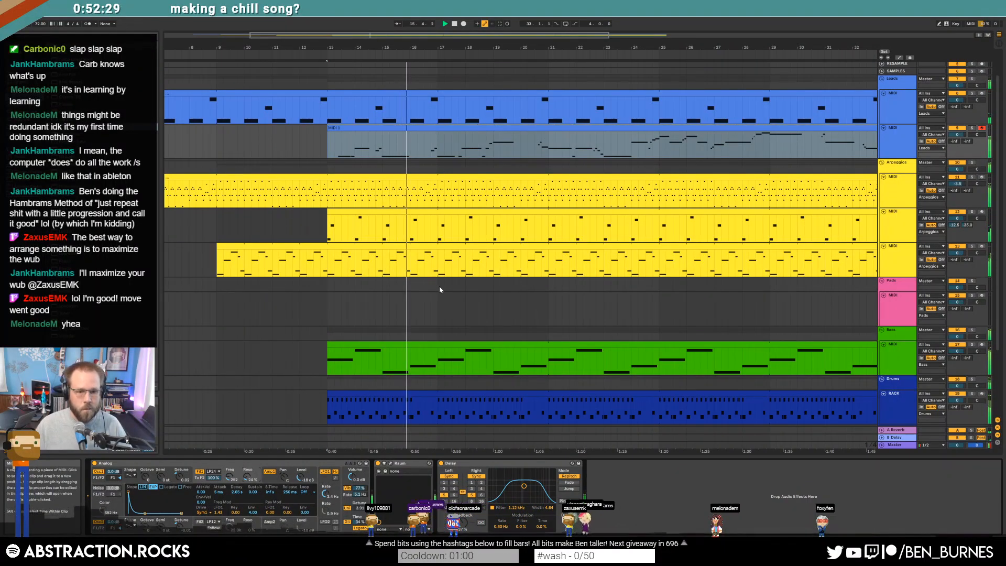
# Step: Extend the RACK drum clip back to bar 12 and delete the TR-808 hat notes in the added bar
pyautogui.scroll(-3, 438, 286)
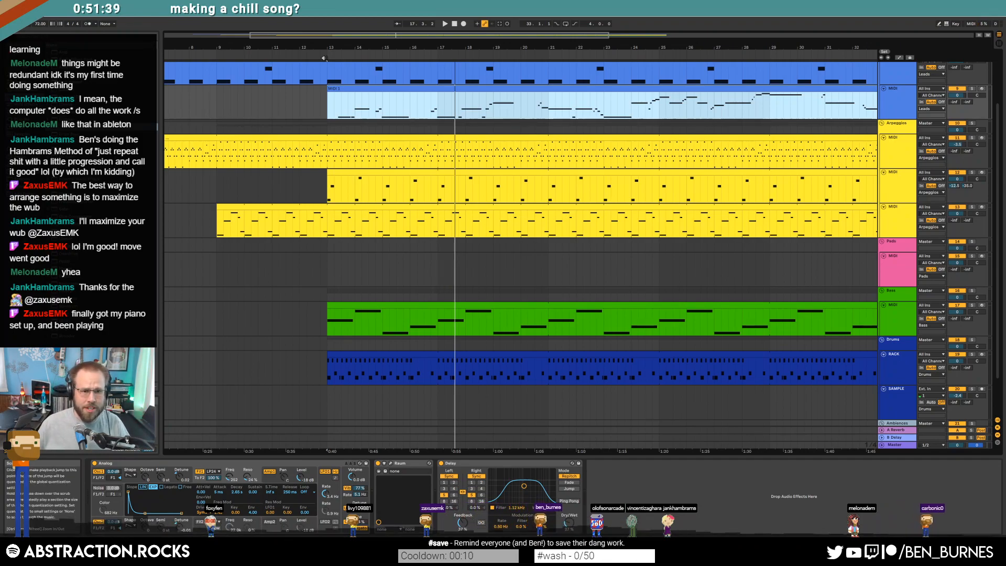
pyautogui.moveTo(330, 355); pyautogui.dragTo(302, 372)
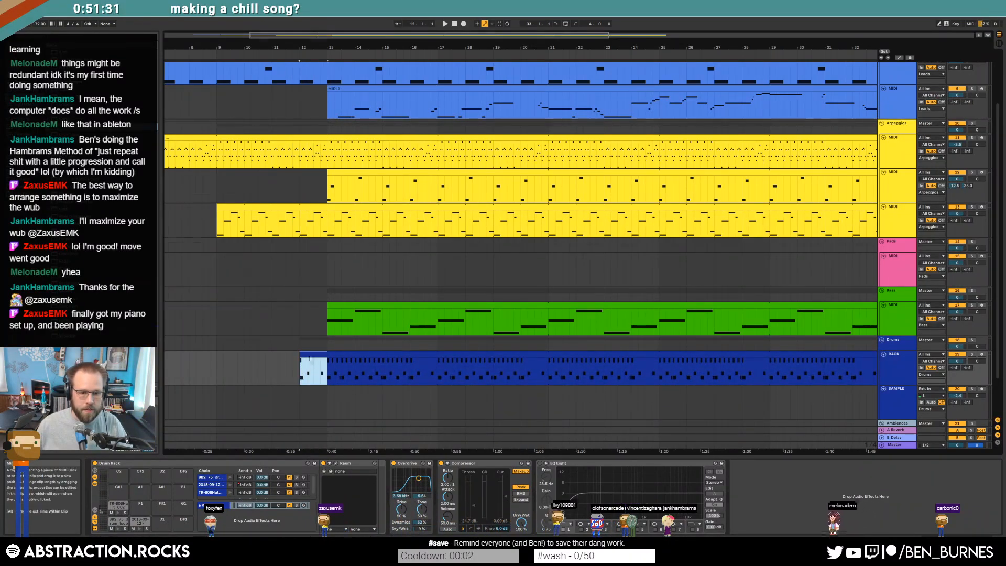
pyautogui.doubleClick(309, 355)
pyautogui.moveTo(300, 338); pyautogui.dragTo(301, 339)
pyautogui.press('Delete')
pyautogui.press('space')
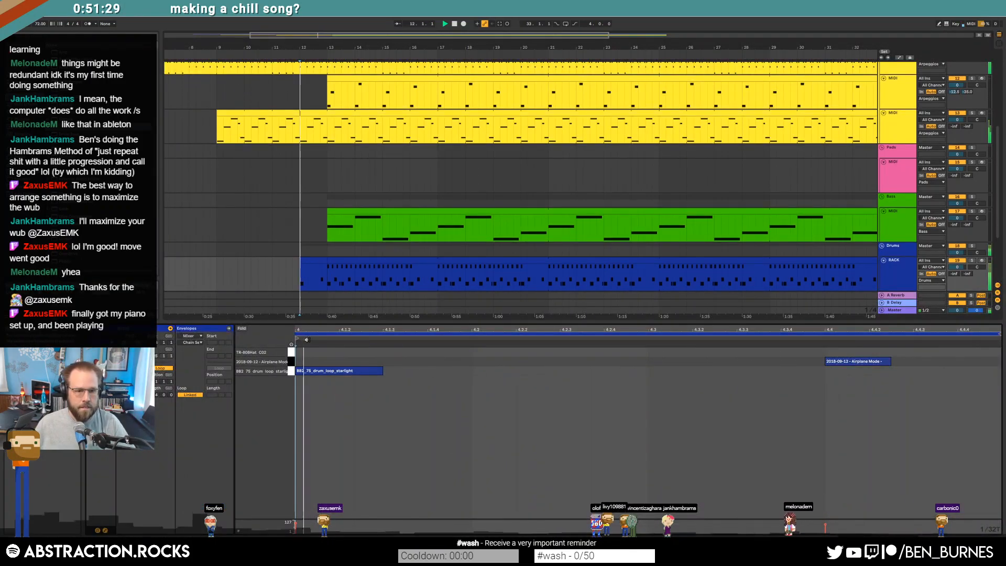
# Step: Draw a Filter Freq automation ramp on the first arpeggio track, falling from bar 12 and jumping back up at bar 13
pyautogui.press('a')
pyautogui.scroll(2, 323, 196)
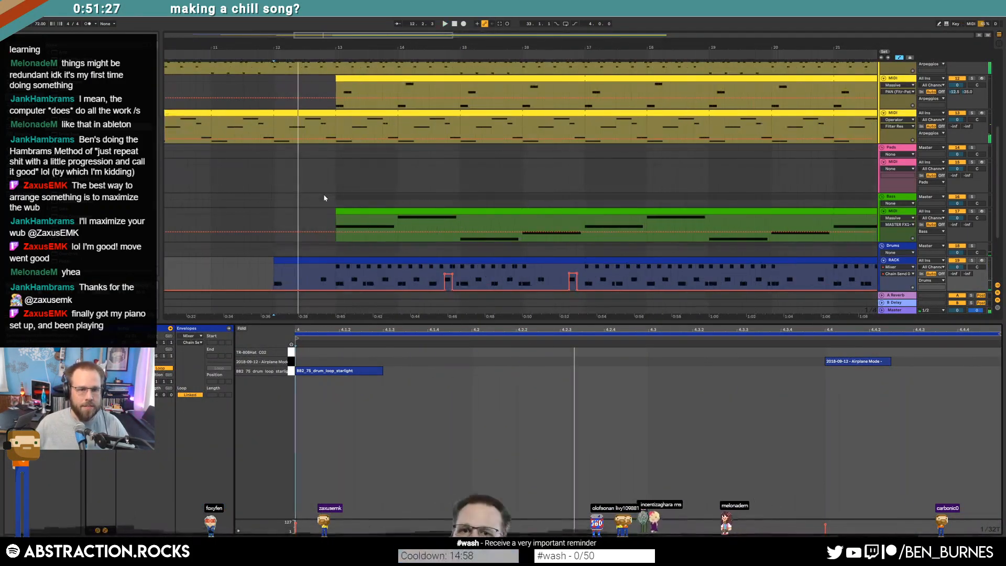
pyautogui.scroll(2, 323, 195)
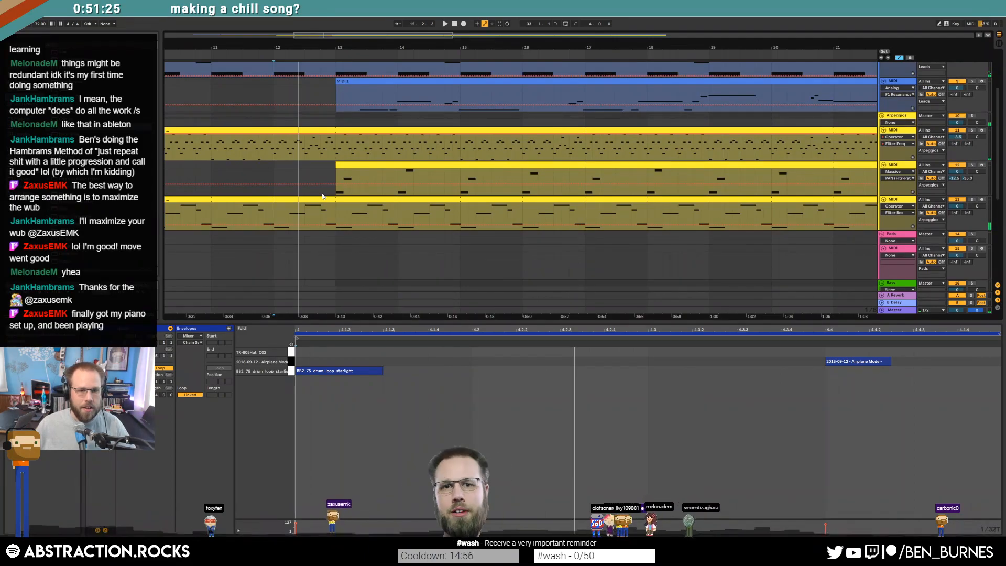
pyautogui.scroll(5, 314, 157)
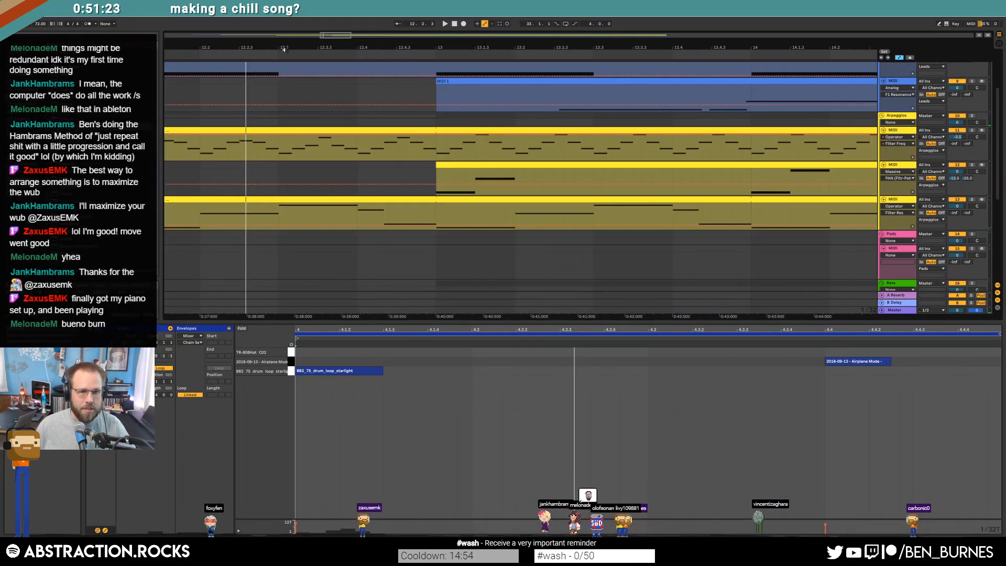
pyautogui.moveTo(332, 33); pyautogui.dragTo(327, 30)
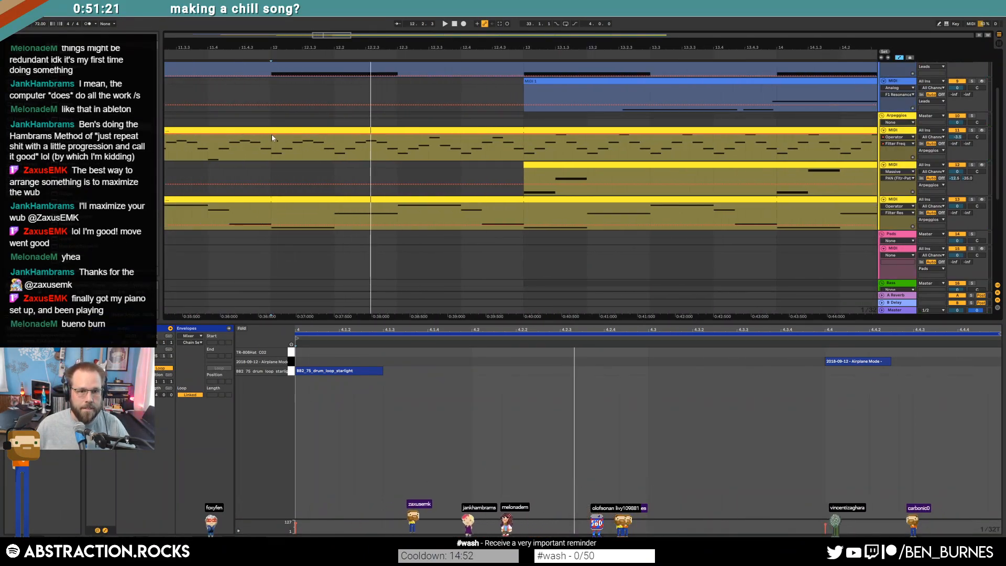
pyautogui.click(272, 134)
pyautogui.click(522, 135)
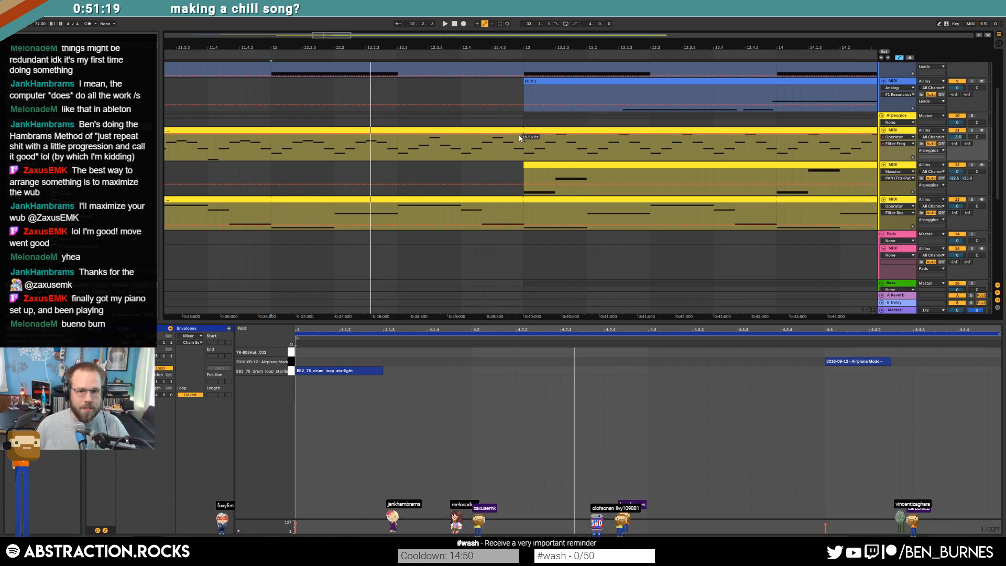
pyautogui.moveTo(520, 135); pyautogui.dragTo(489, 161)
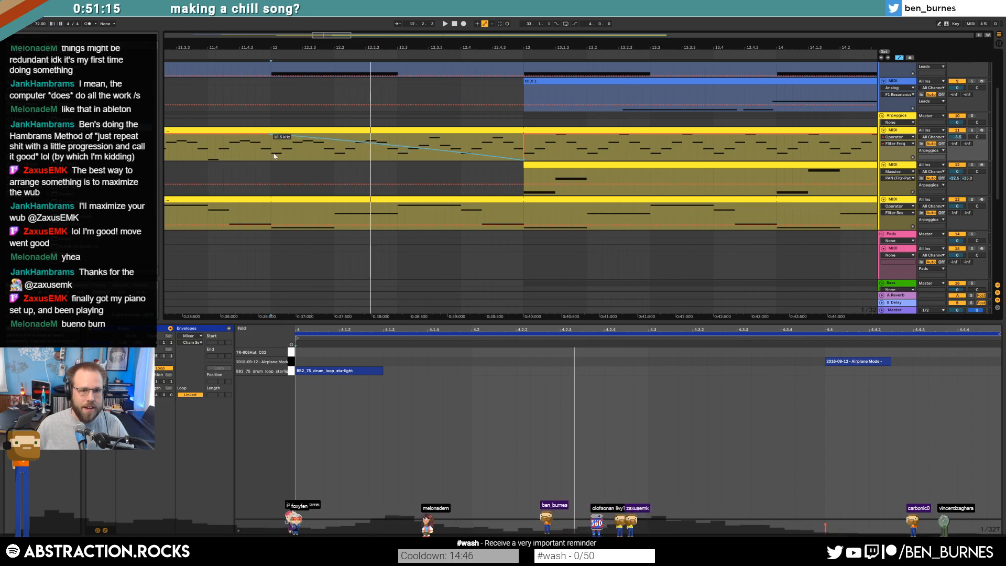
# Step: Play the transition into bar 13 from just before bar 12, with the automation lanes hidden and the device view shown
pyautogui.click(201, 157)
pyautogui.press('space')
pyautogui.press('a')
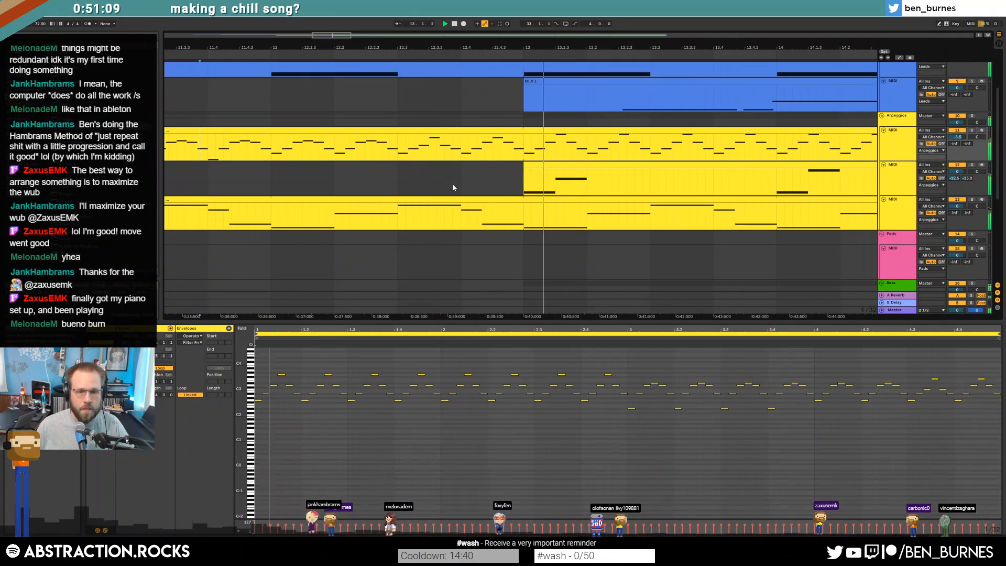
pyautogui.hotkey('shift', 'Tab')
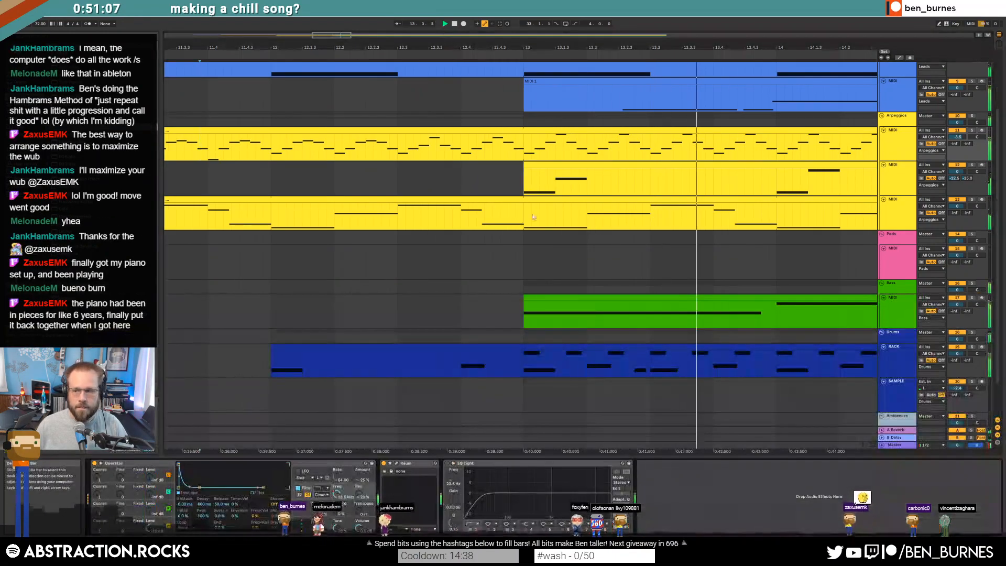
# Step: Open the second lead track's MIDI clip and inspect its opening notes
pyautogui.scroll(-5, 660, 126)
pyautogui.scroll(2, 576, 105)
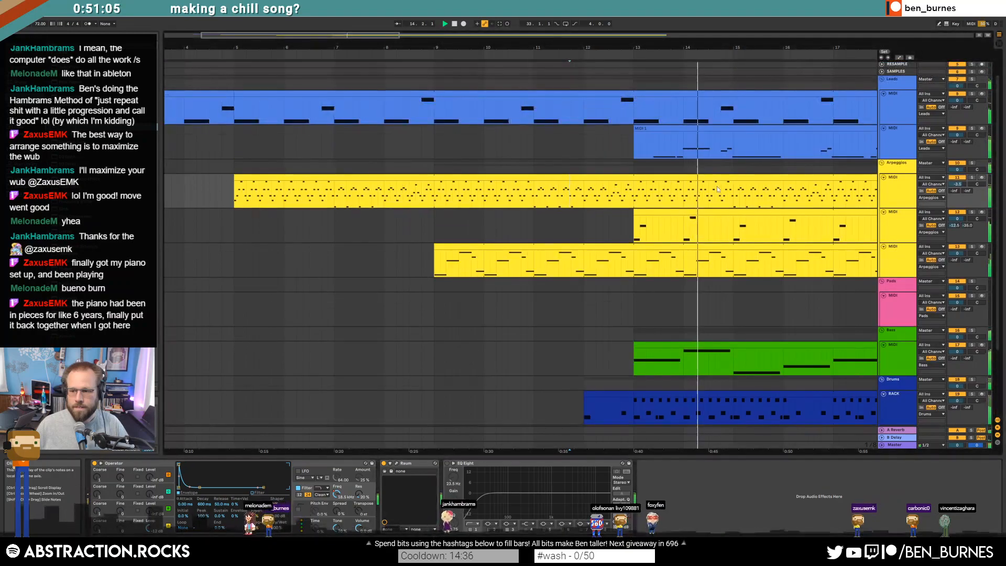
pyautogui.moveTo(367, 36); pyautogui.dragTo(450, 34)
pyautogui.click(413, 144)
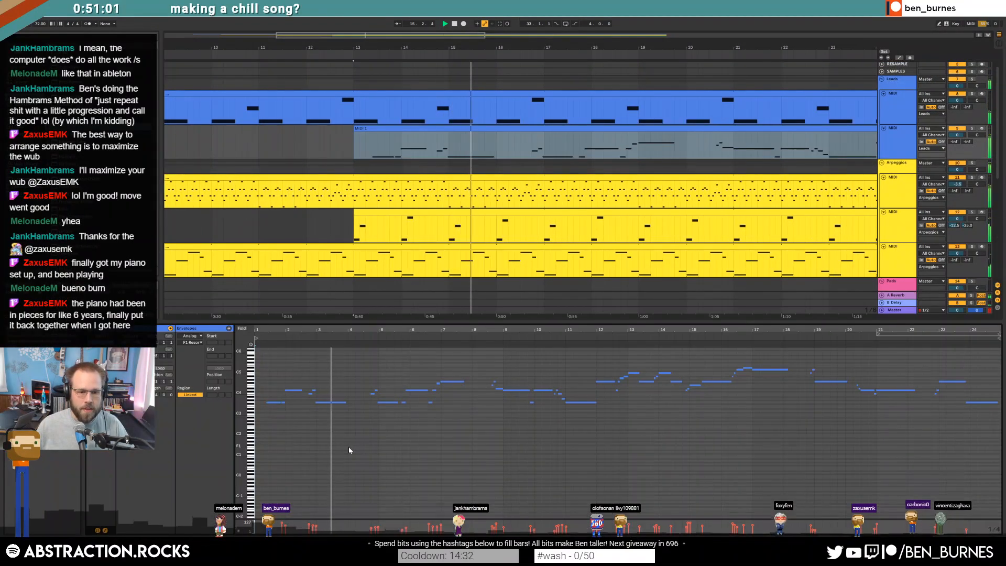
pyautogui.click(283, 402)
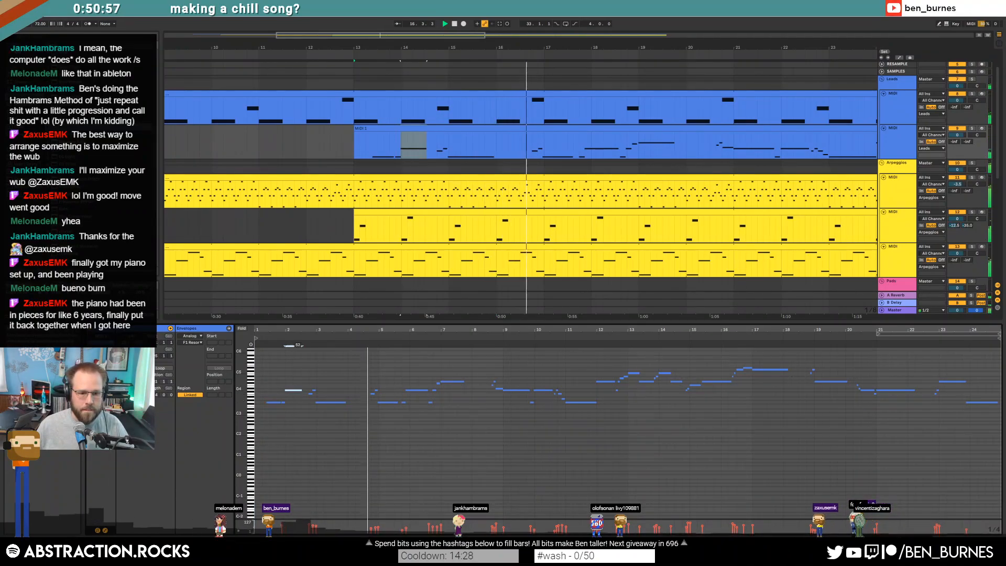
pyautogui.click(293, 391)
pyautogui.click(275, 402)
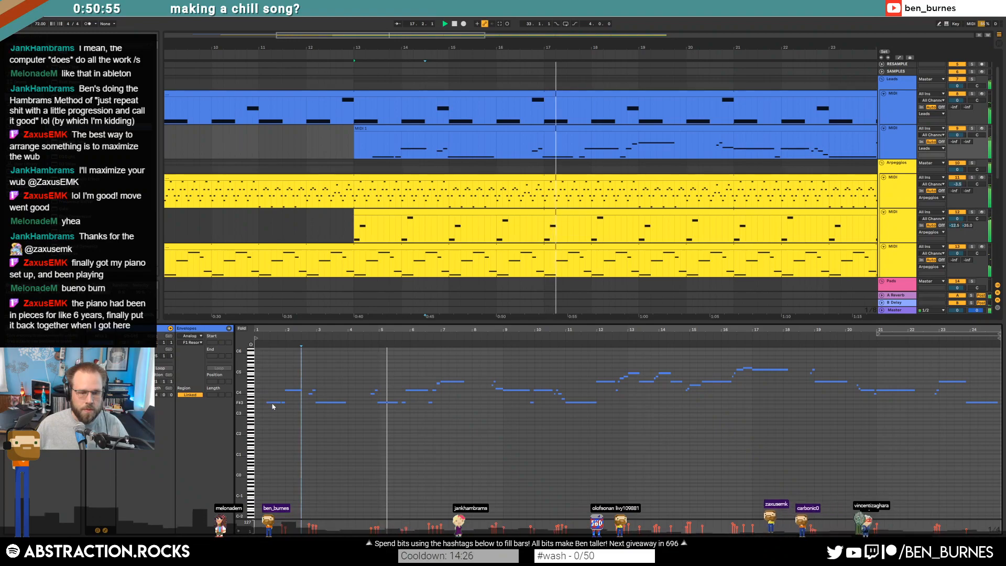
# Step: Adjust the glide time of the lead's Analog synth
pyautogui.hotkey('shift', 'Tab')
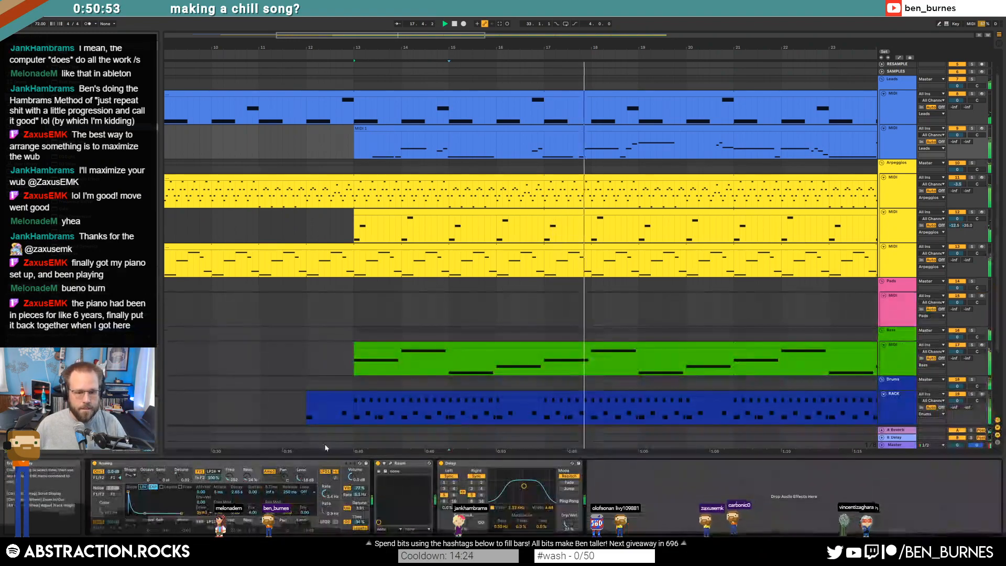
pyautogui.click(360, 528)
pyautogui.moveTo(361, 524); pyautogui.dragTo(362, 521)
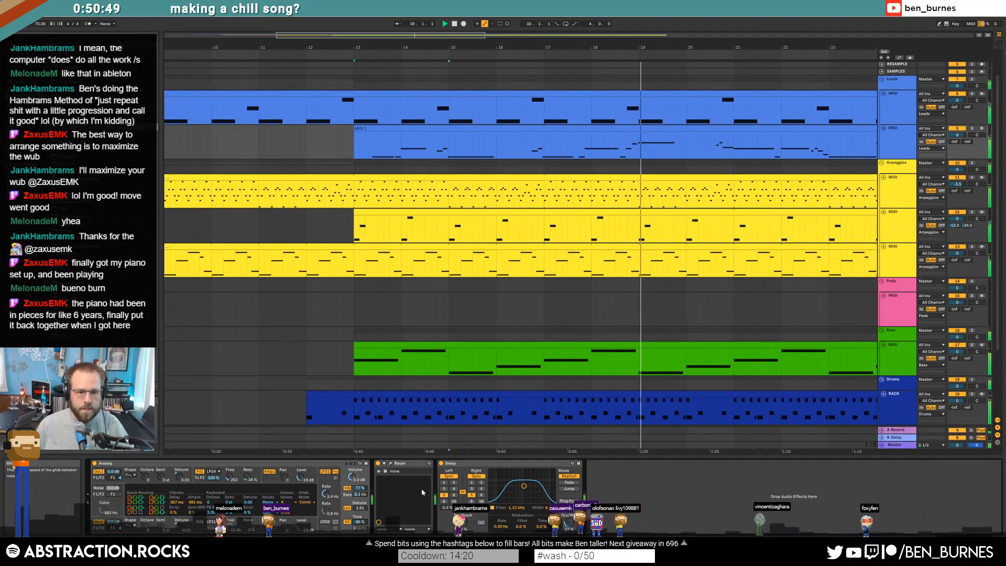
# Step: Shorten the pickup note before the lead clip's long bar 7 note so it ends where that note begins
pyautogui.click(657, 128)
pyautogui.hotkey('shift', 'Tab')
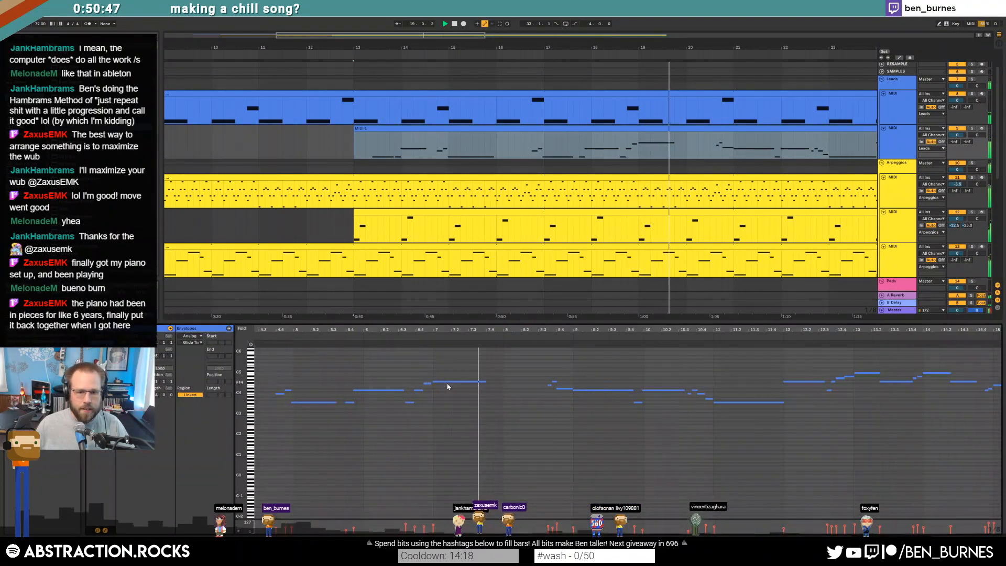
pyautogui.moveTo(478, 382); pyautogui.dragTo(438, 381)
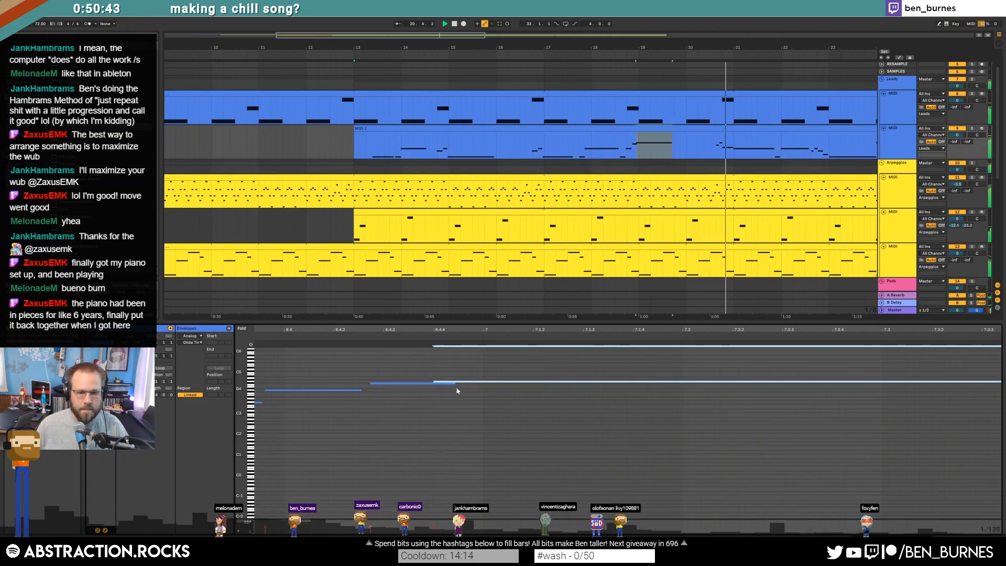
pyautogui.click(444, 384)
pyautogui.moveTo(445, 383); pyautogui.dragTo(435, 384)
# Step: In the bass clip spanning bars 21 to 29, ramp the closing pitch bend back to zero and remove the end breakpoint
pyautogui.scroll(-5, 461, 397)
pyautogui.scroll(-3, 693, 225)
pyautogui.scroll(-5, 693, 225)
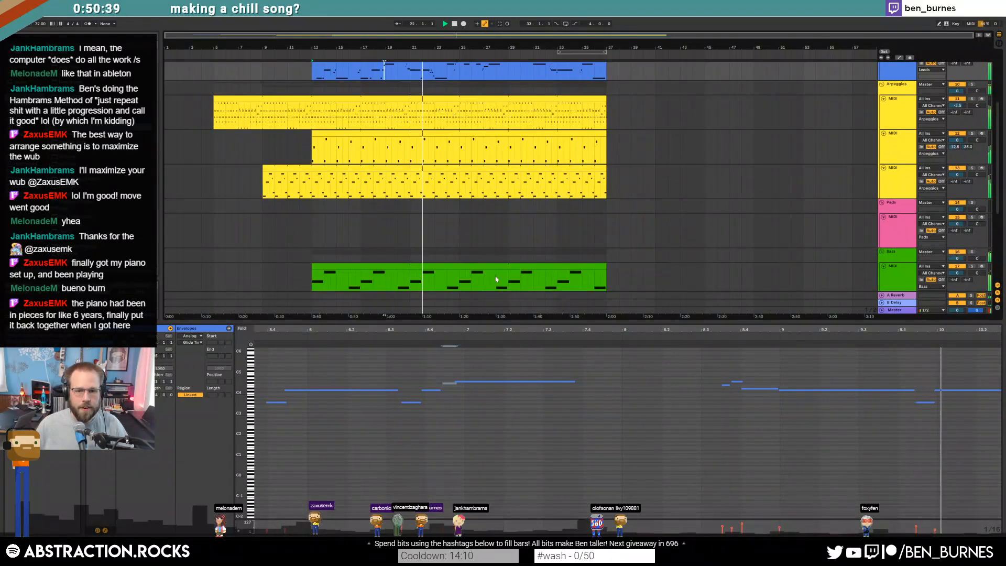
pyautogui.click(409, 281)
pyautogui.moveTo(409, 281); pyautogui.dragTo(507, 283)
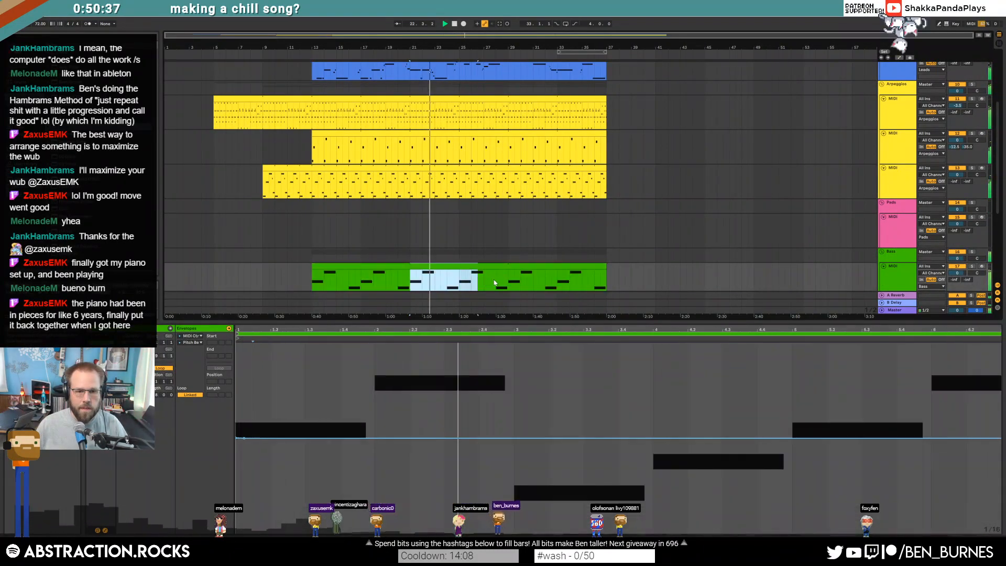
pyautogui.click(923, 467)
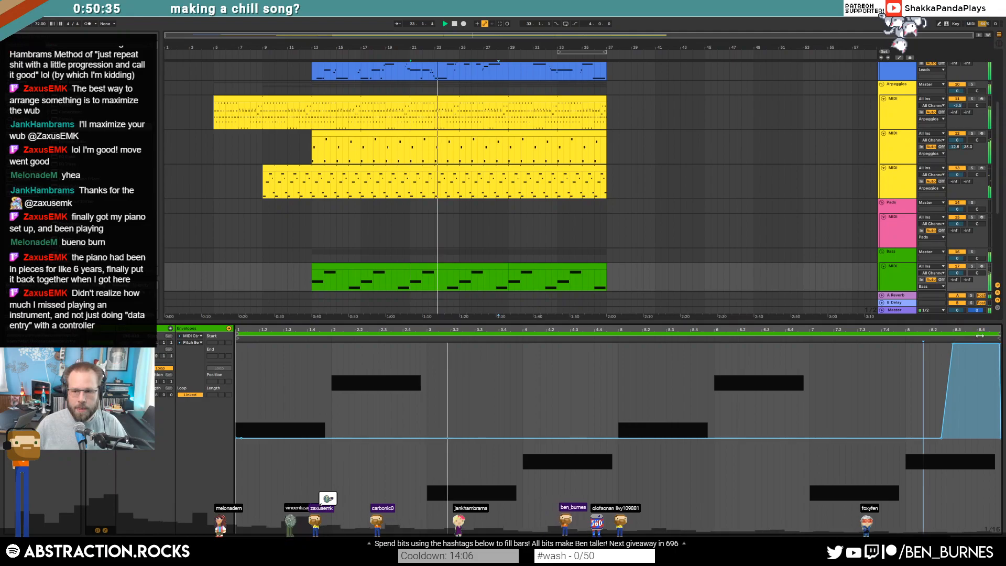
pyautogui.moveTo(984, 346); pyautogui.dragTo(989, 438)
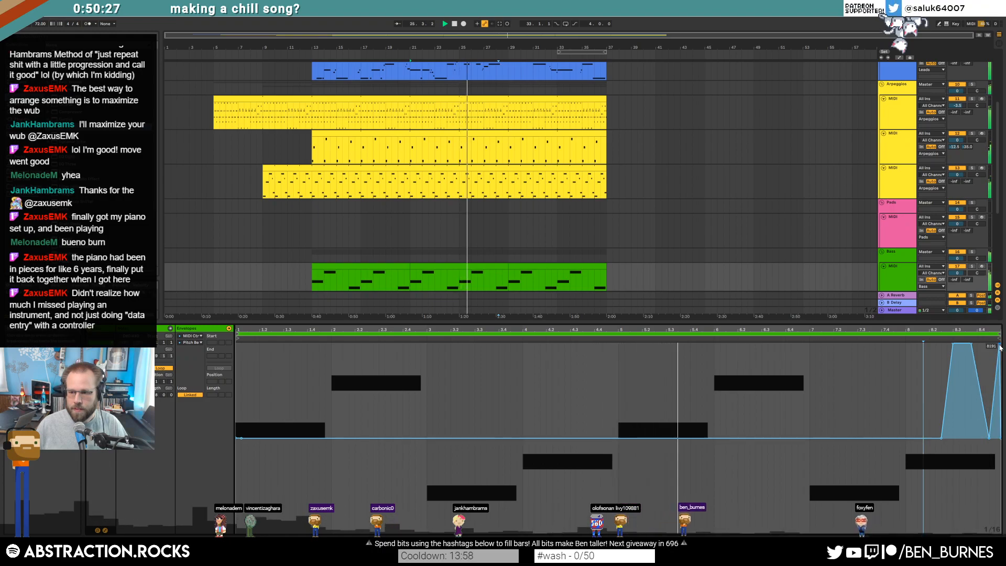
pyautogui.click(1000, 346)
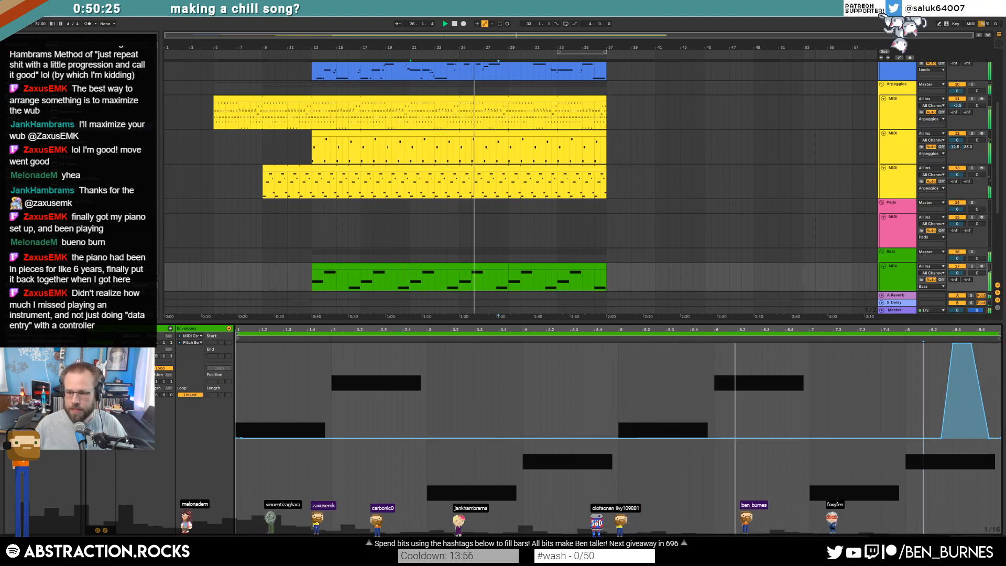
pyautogui.click(845, 399)
pyautogui.hotkey('shift', 'Tab')
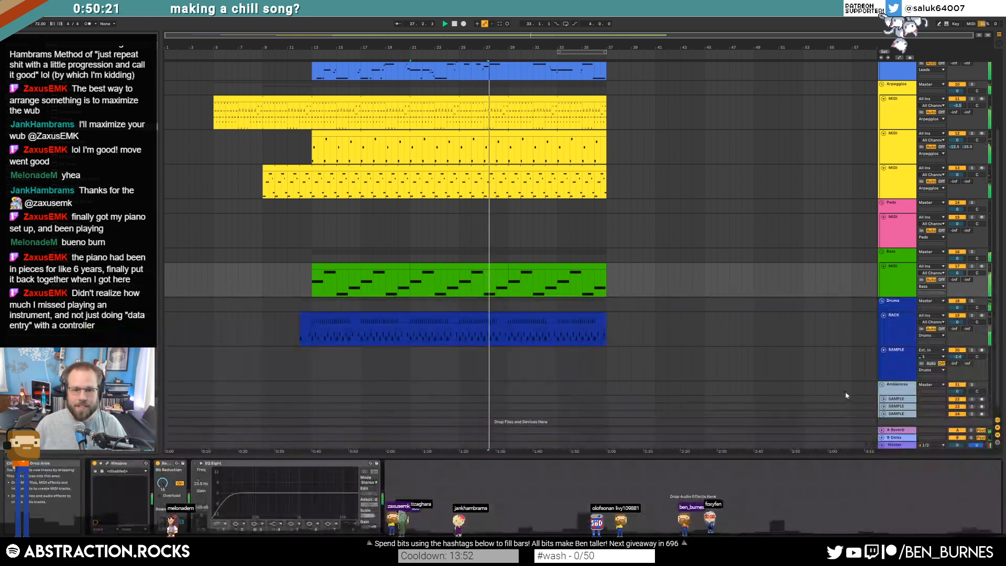
# Step: Lengthen the last note of that bass clip to the clip's end and stop playback
pyautogui.click(499, 266)
pyautogui.hotkey('shift', 'Tab')
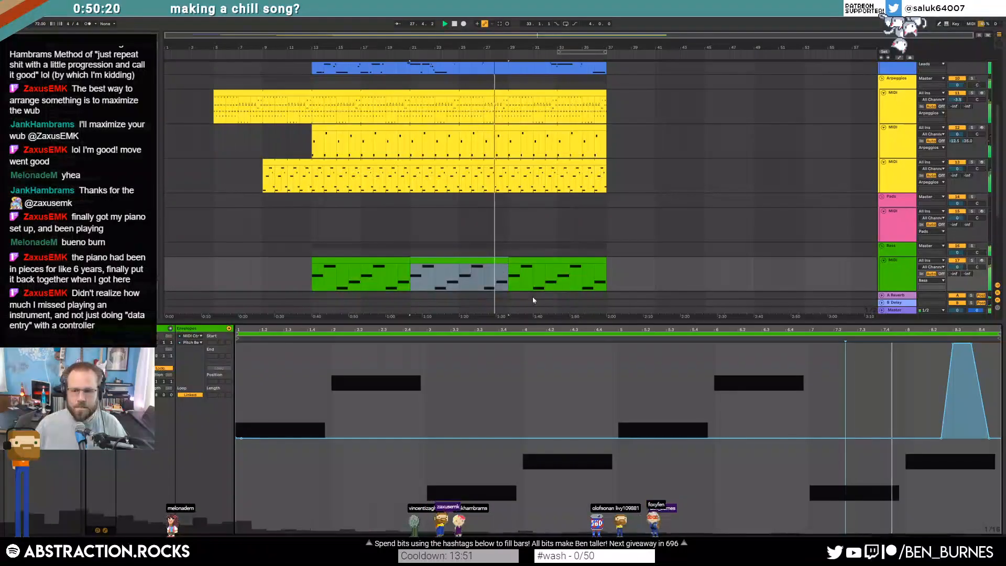
pyautogui.click(105, 530)
pyautogui.click(905, 417)
pyautogui.moveTo(995, 401); pyautogui.dragTo(1000, 400)
pyautogui.press('space')
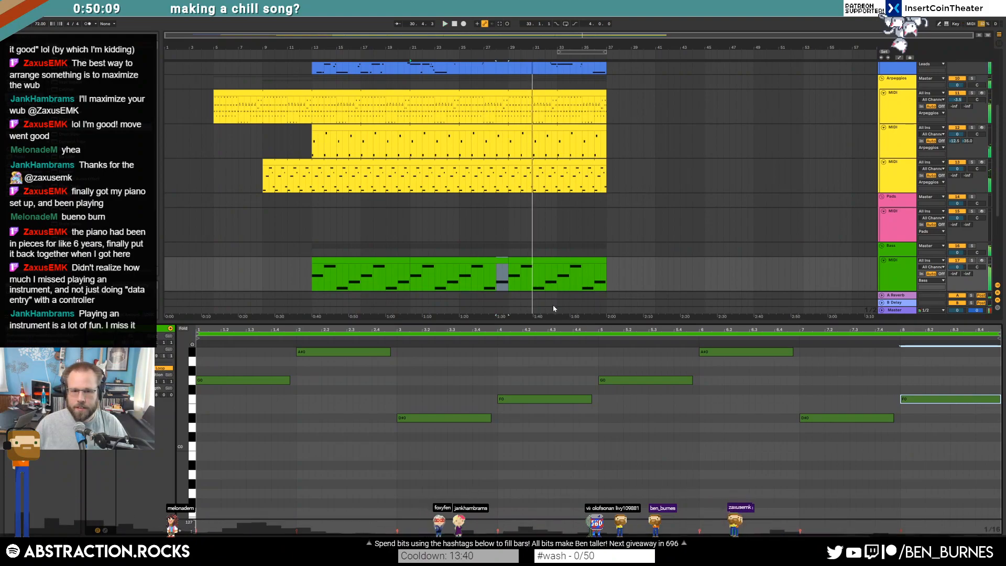
# Step: Move the breakpoint where the bass clip's closing pitch bend starts to fall slightly later
pyautogui.click(105, 530)
pyautogui.click(964, 507)
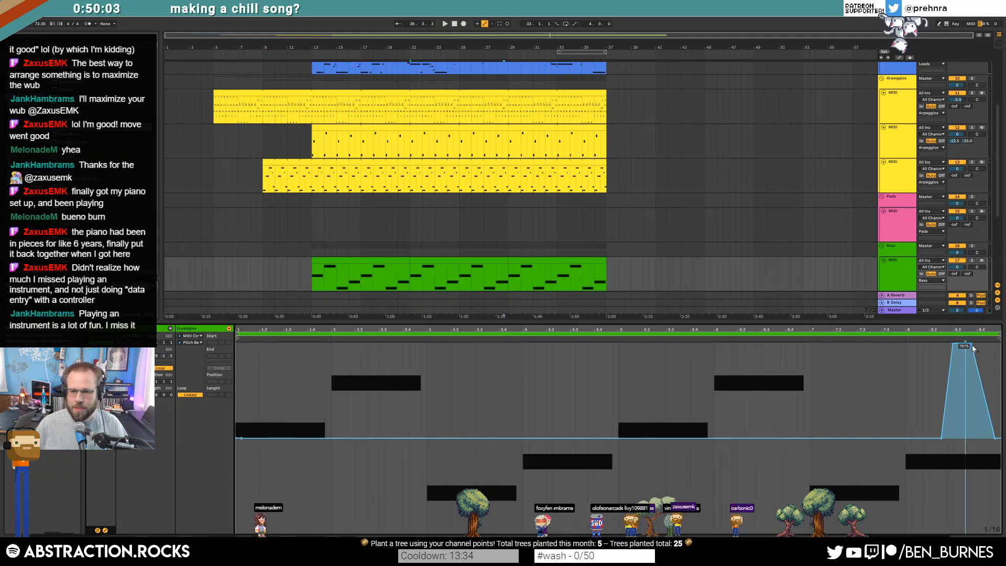
pyautogui.moveTo(971, 344); pyautogui.dragTo(977, 344)
pyautogui.click(937, 435)
pyautogui.hotkey('shift', 'Tab')
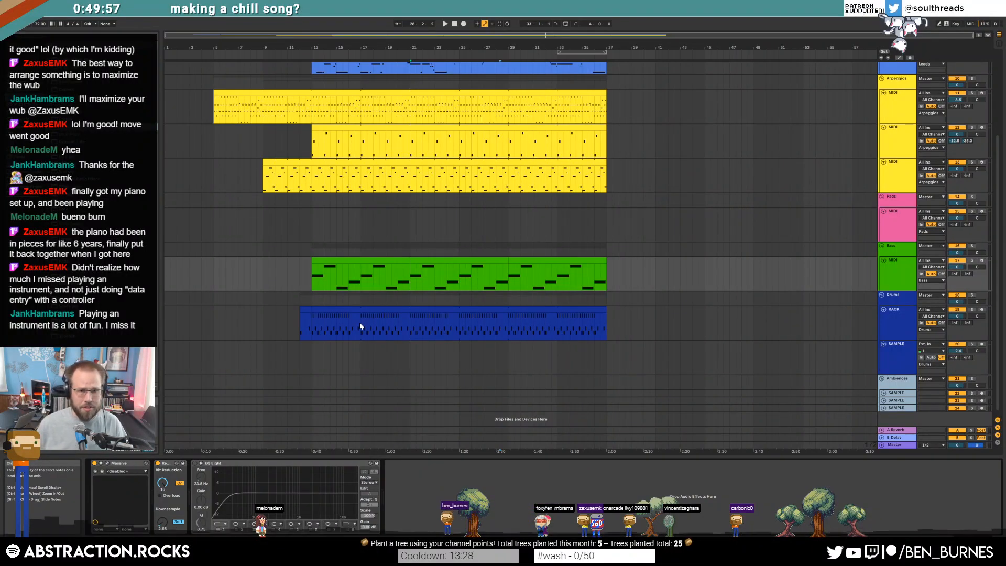
pyautogui.hotkey('shift', 'Tab')
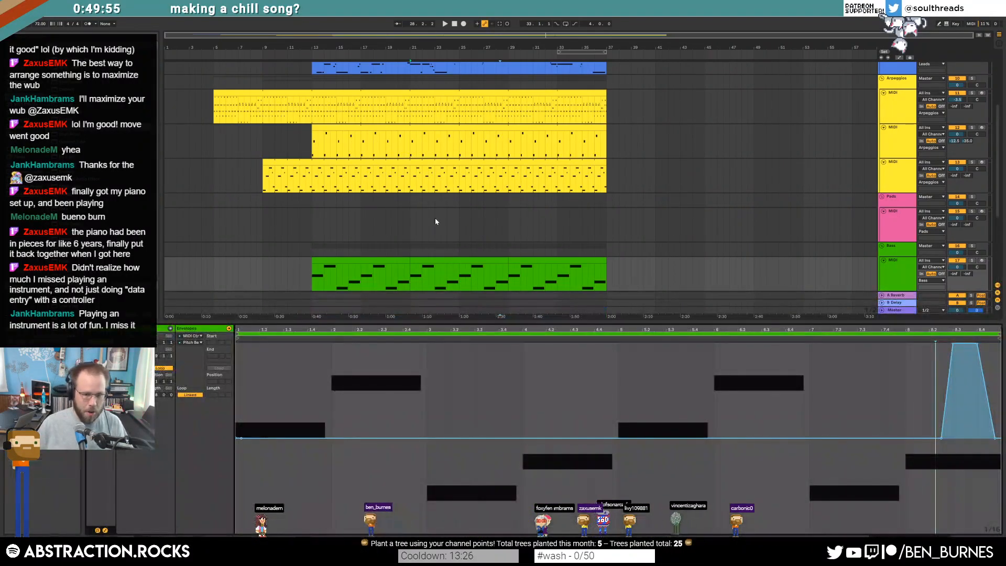
# Step: Close the note editor and play the song from the first lead clip's start at bar 3
pyautogui.scroll(-3, 471, 206)
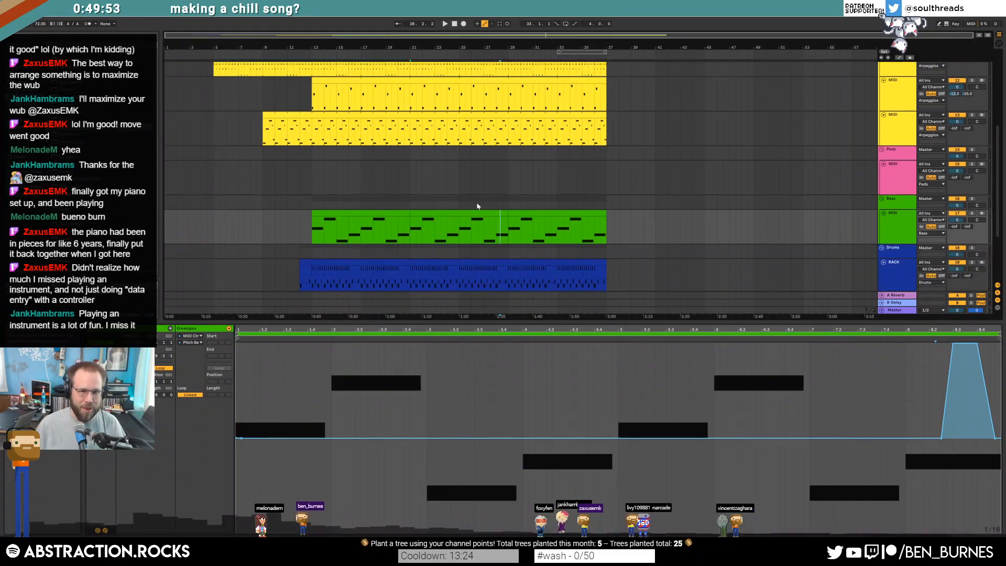
pyautogui.scroll(4, 461, 225)
pyautogui.hotkey('shift', 'Tab')
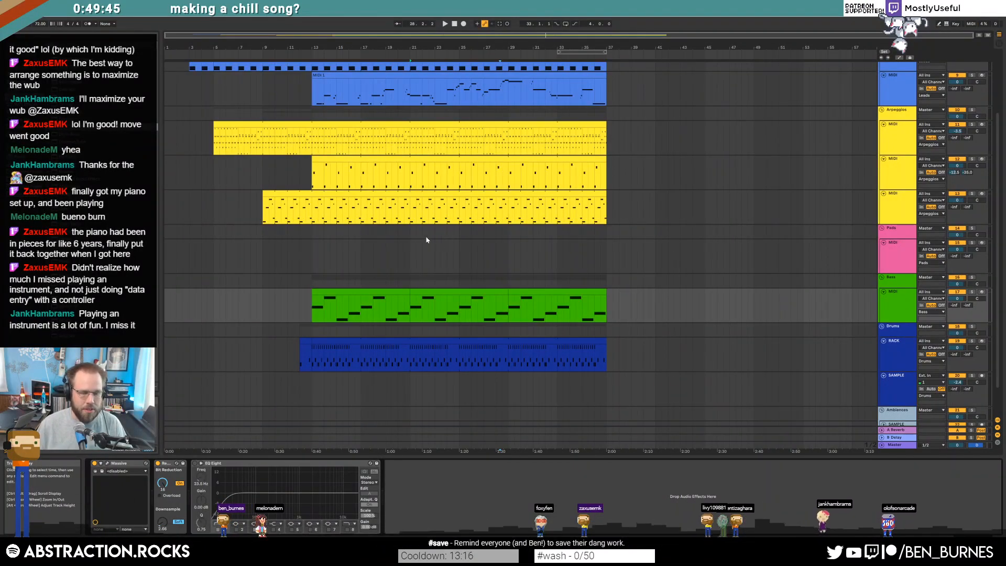
pyautogui.scroll(4, 439, 240)
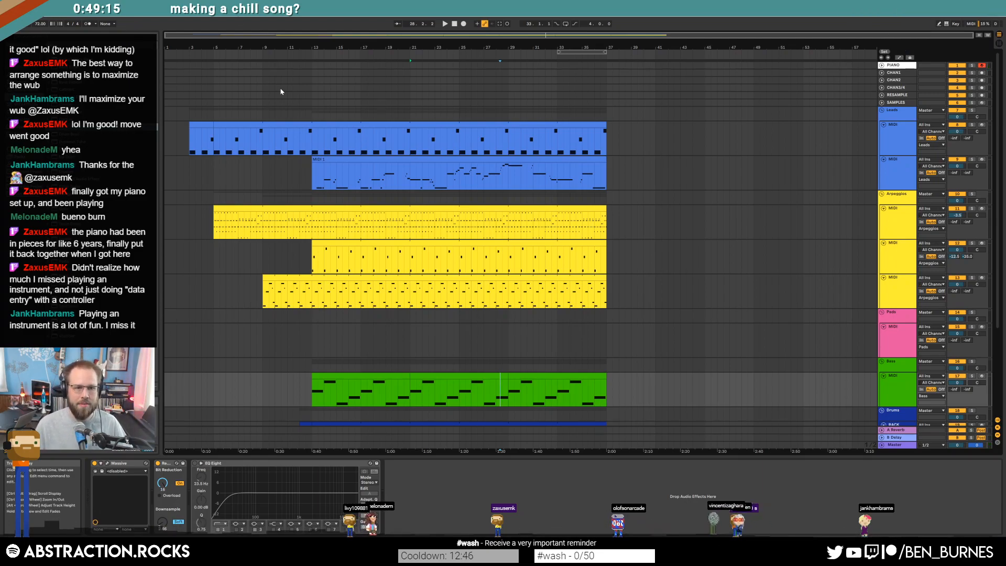
pyautogui.click(202, 125)
pyautogui.press('space')
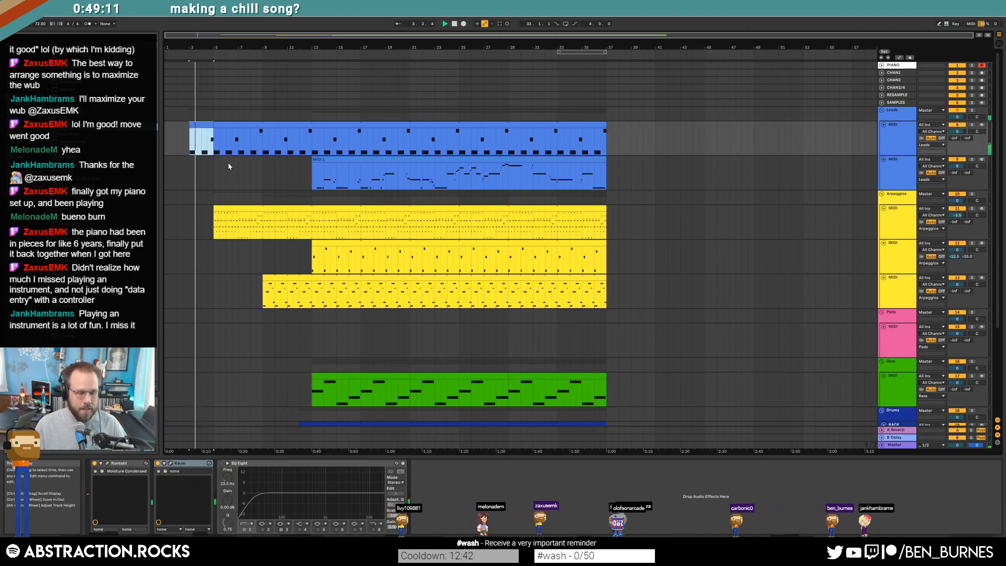
# Step: Show automation and repeat the drum rack's bars 13 to 17, including the chain send automation, five times through to bar 37
pyautogui.hotkey('shift', 'Tab')
pyautogui.hotkey('shift', 'Tab')
pyautogui.press('a')
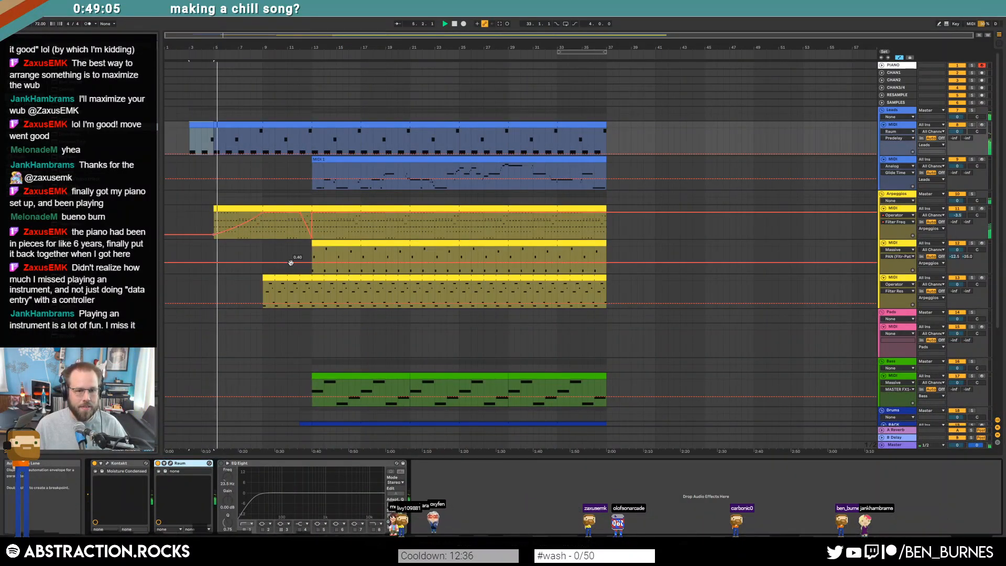
pyautogui.scroll(-2, 260, 223)
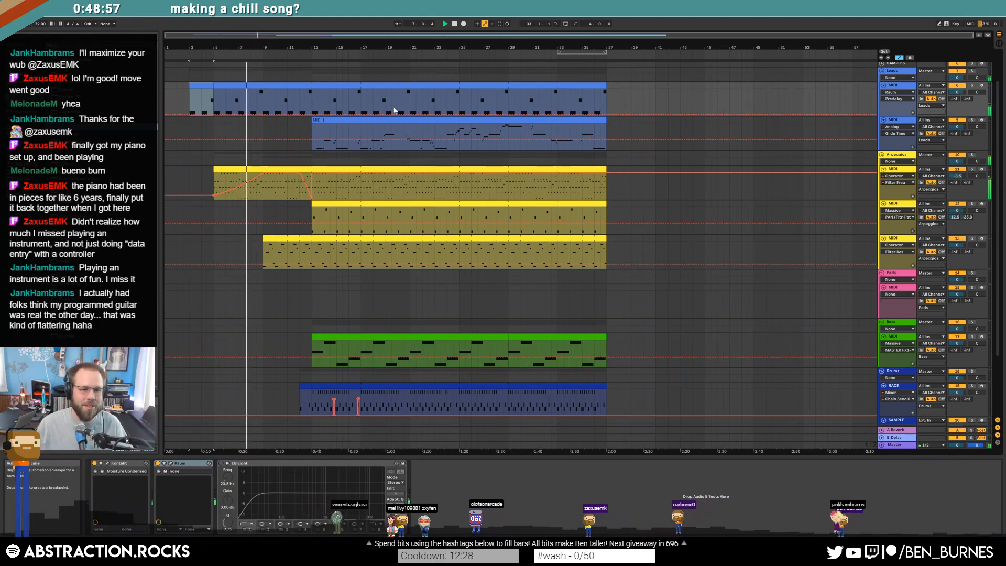
pyautogui.moveTo(312, 401); pyautogui.dragTo(363, 404)
pyautogui.hotkey('ctrl', 'd')
pyautogui.hotkey('ctrl', 'd')
pyautogui.hotkey('ctrl', 'd')
pyautogui.hotkey('ctrl', 'd')
pyautogui.hotkey('ctrl', 'd')
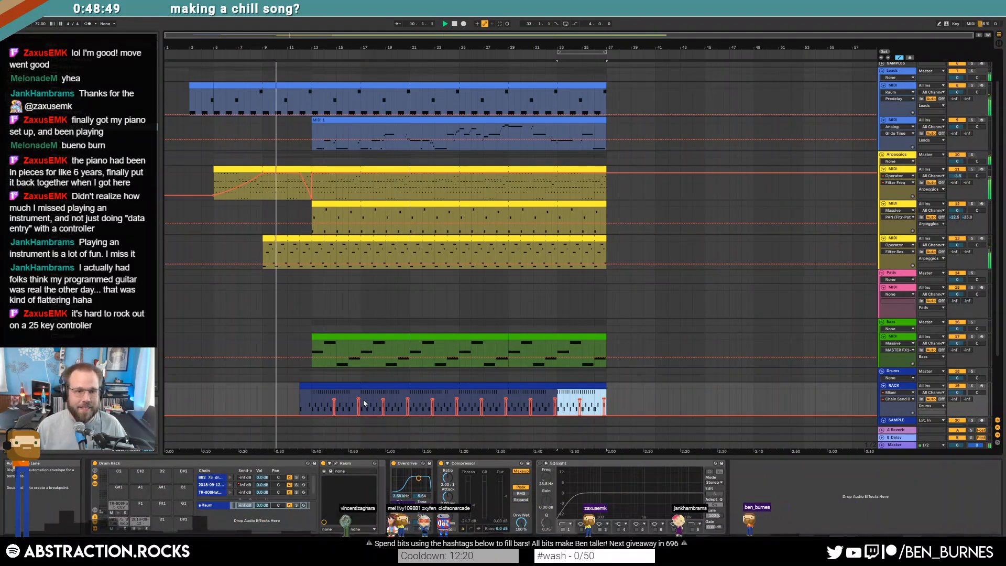
# Step: Isolate bar 10 of the third arpeggio clip and shorten its closing A#3 note to half its length
pyautogui.click(303, 241)
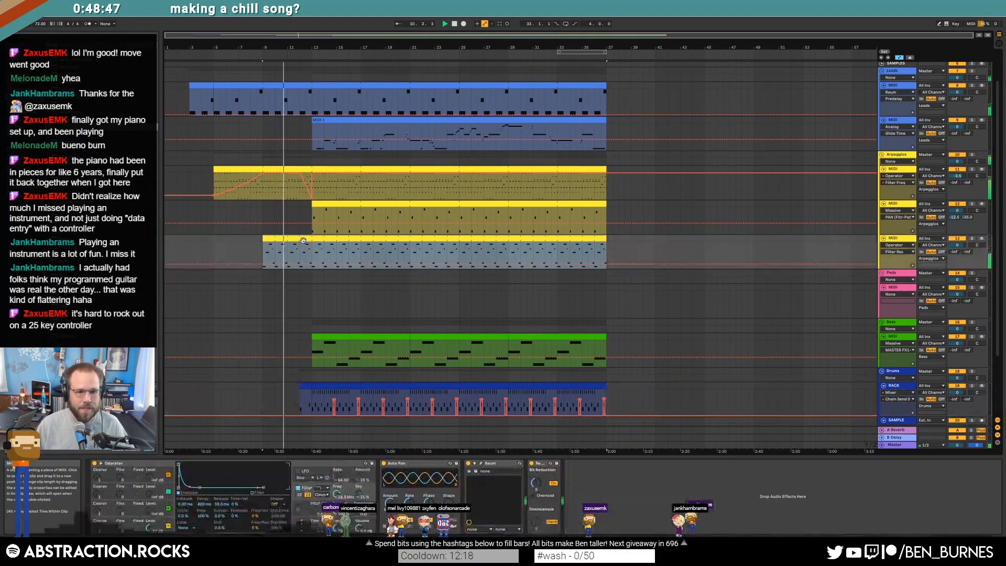
pyautogui.doubleClick(284, 256)
pyautogui.click(289, 253)
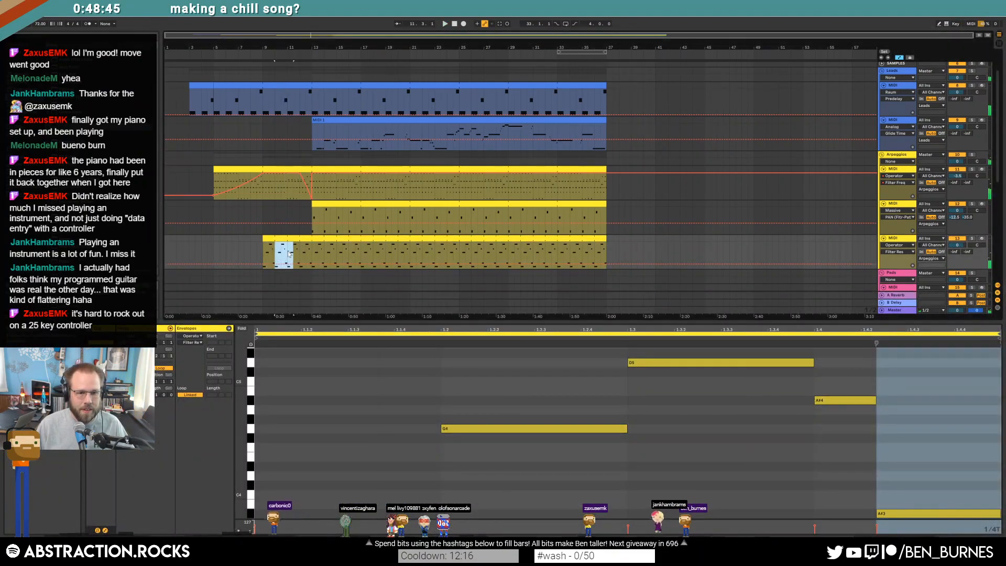
pyautogui.press('a')
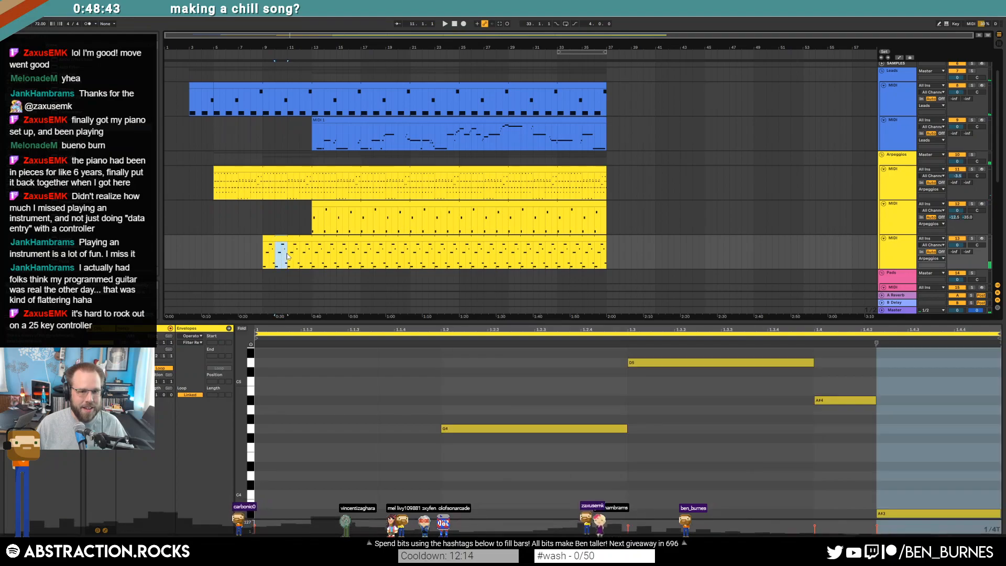
pyautogui.click(893, 431)
pyautogui.click(889, 453)
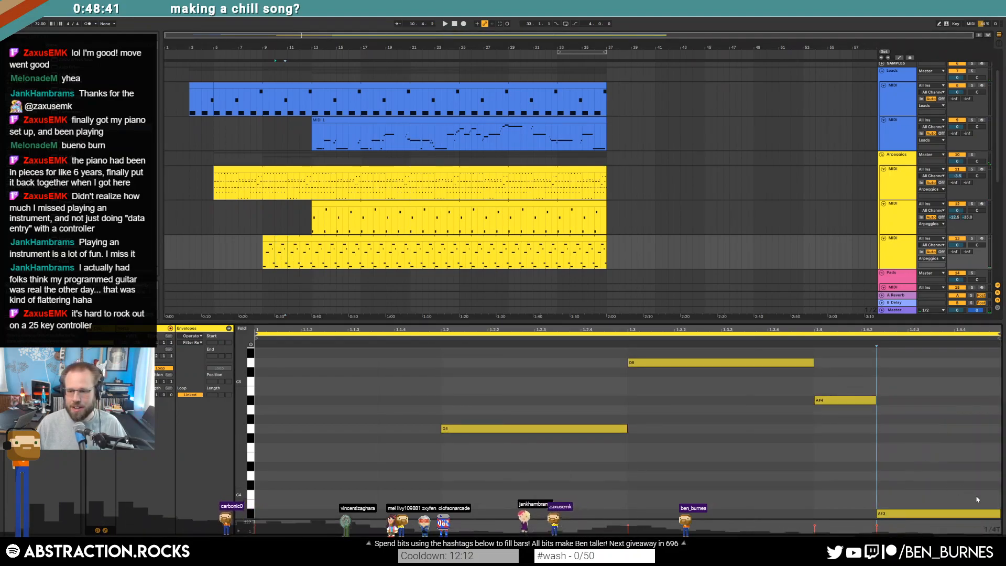
pyautogui.click(961, 490)
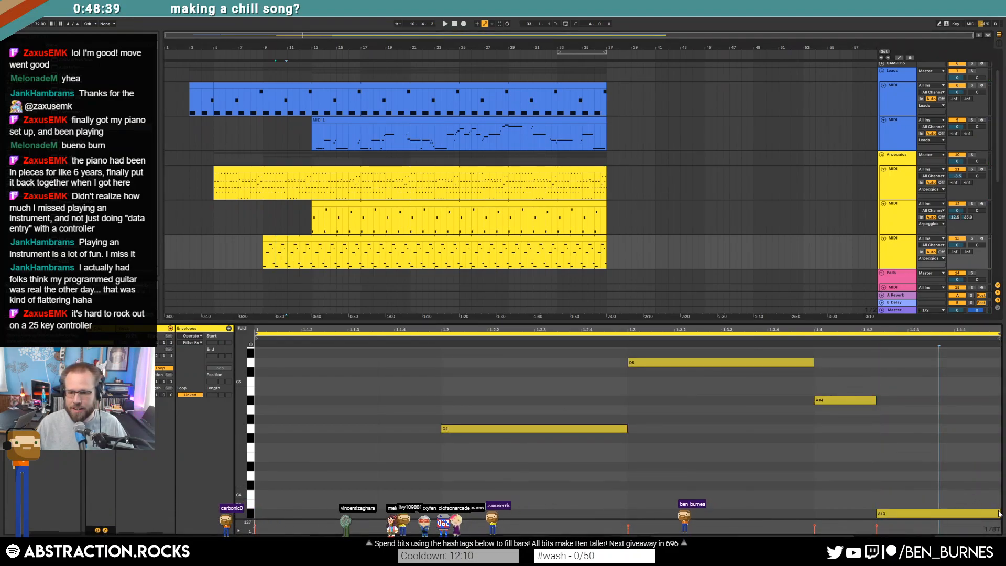
pyautogui.moveTo(1001, 514); pyautogui.dragTo(939, 512)
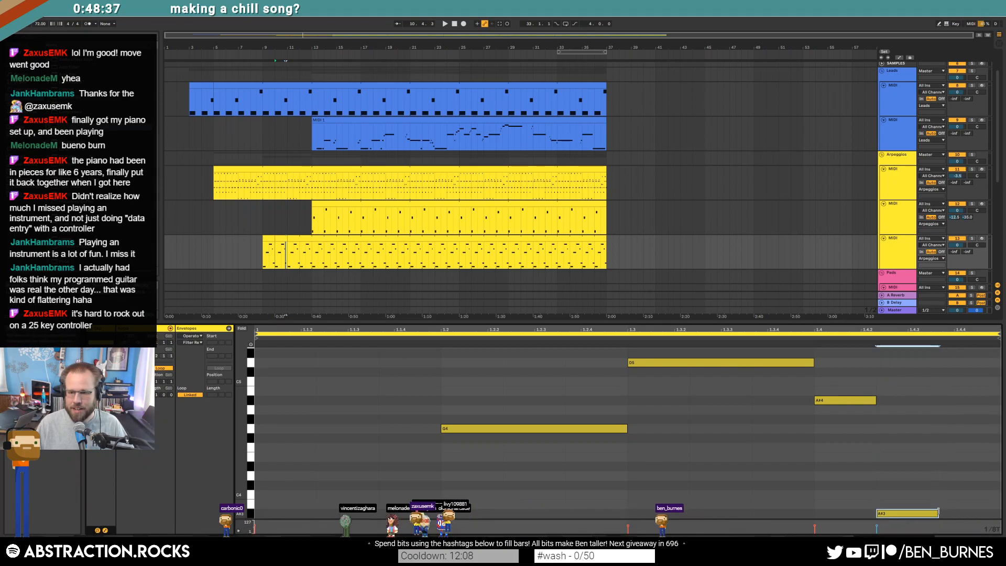
# Step: Add an F5 note after the shortened A#3 note in the bar 10 arpeggio clip and play it back
pyautogui.scroll(2, 961, 476)
pyautogui.doubleClick(943, 360)
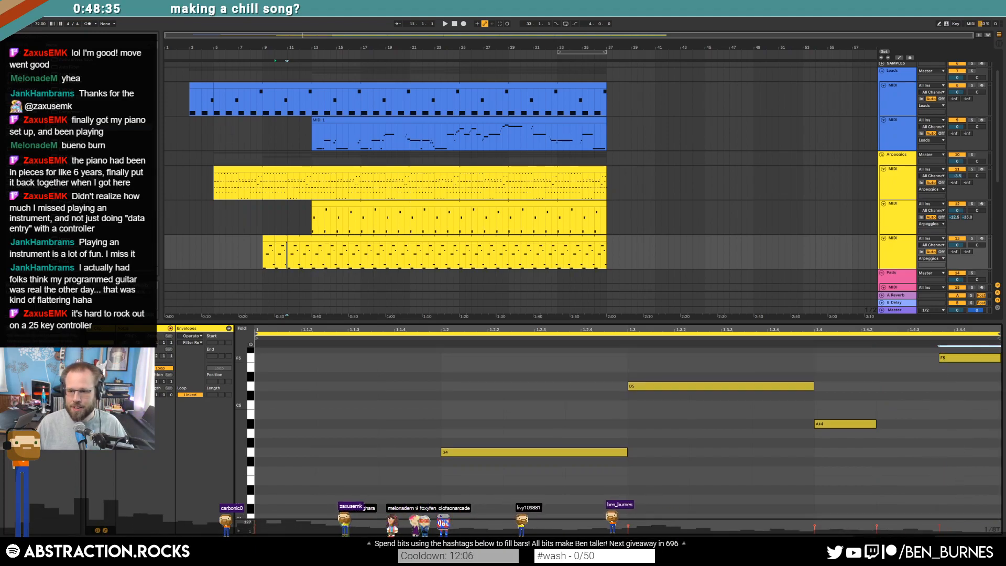
pyautogui.hscroll(2, 969, 359)
pyautogui.moveTo(1000, 358); pyautogui.dragTo(942, 360)
pyautogui.click(719, 339)
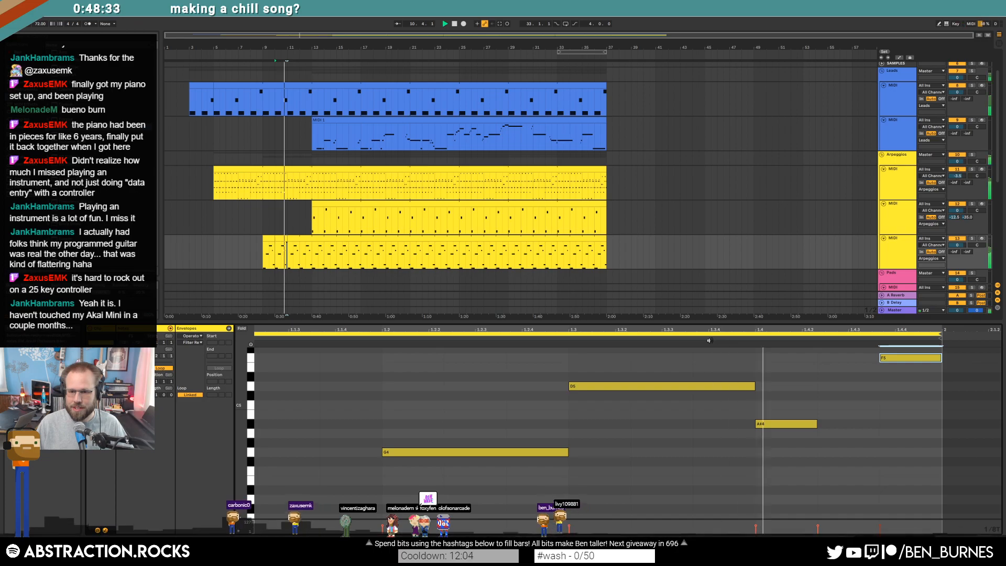
pyautogui.press('space')
# Step: Start the F5 note earlier, directly after a further shortened A#3 note, and extend it to the clip's end
pyautogui.moveTo(883, 359); pyautogui.dragTo(854, 361)
pyautogui.scroll(-2, 879, 466)
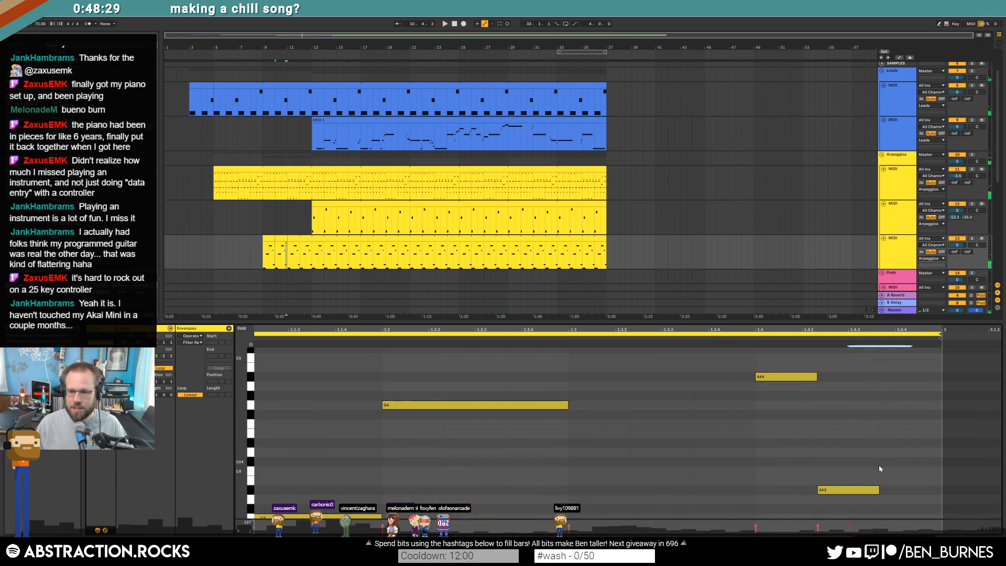
pyautogui.scroll(2, 675, 398)
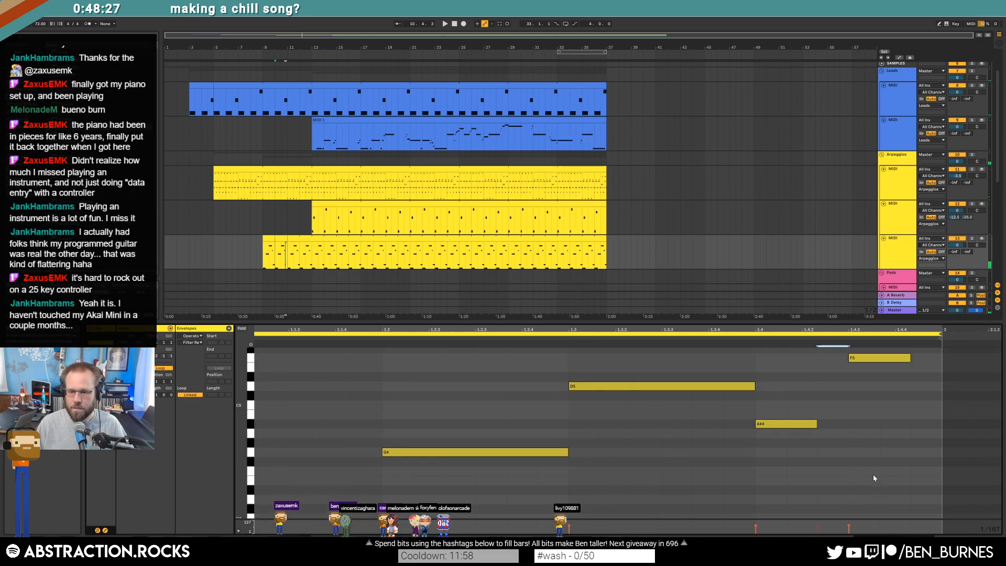
pyautogui.press('space')
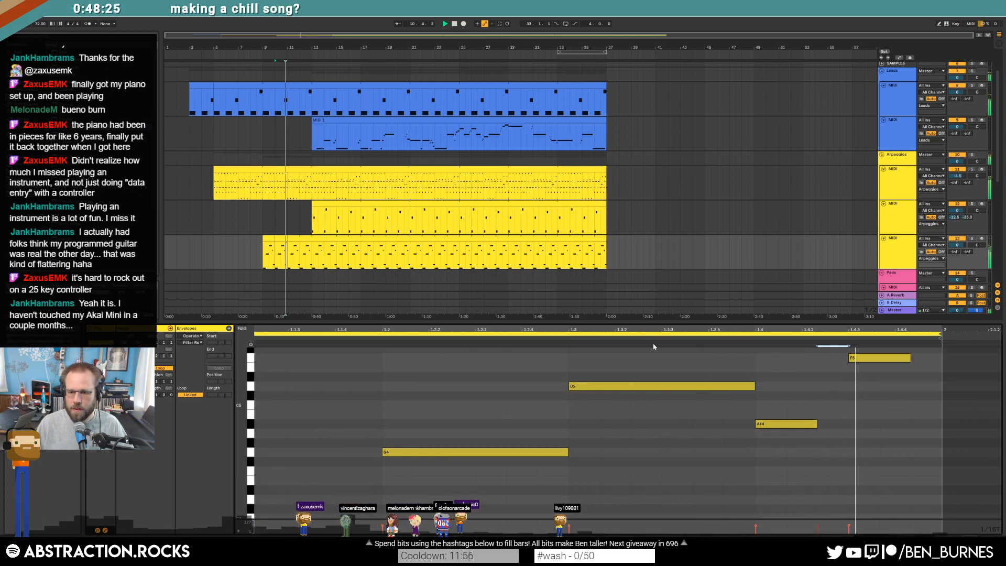
pyautogui.moveTo(909, 358); pyautogui.dragTo(941, 358)
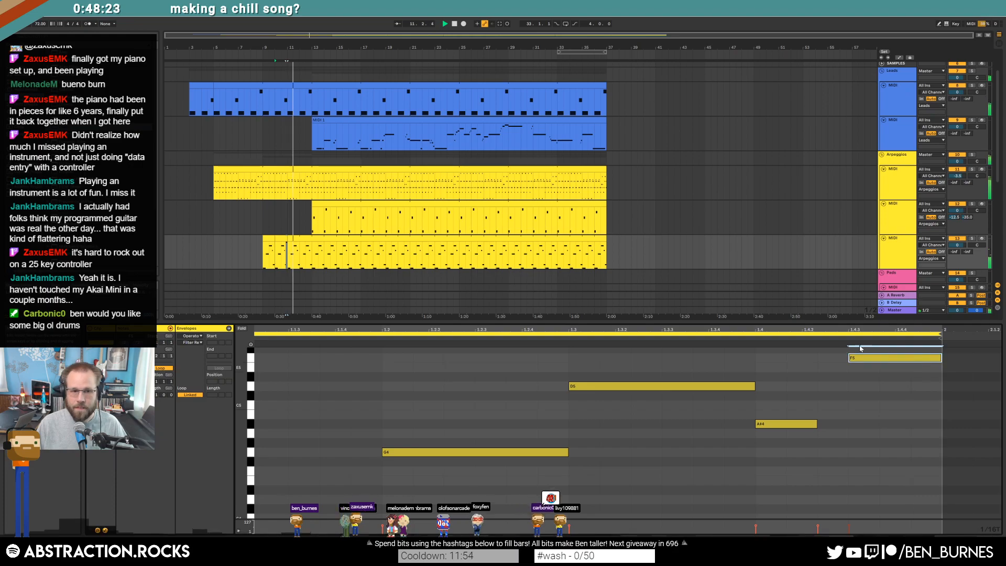
# Step: Duplicate the edited bar 10 arpeggio clip along its track up to bar 13
pyautogui.click(282, 238)
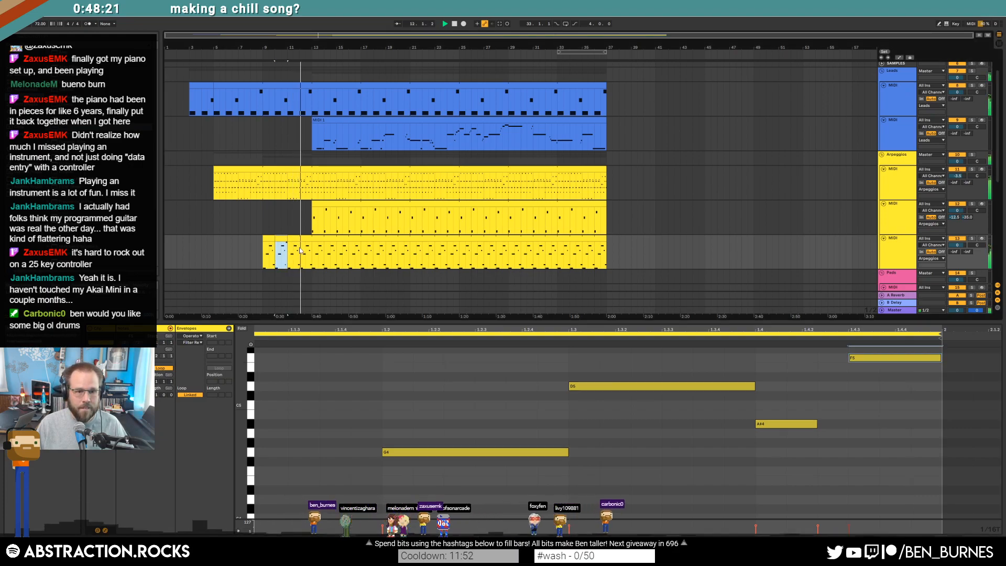
pyautogui.hotkey('ctrl', 'd')
pyautogui.hotkey('ctrl', 'd')
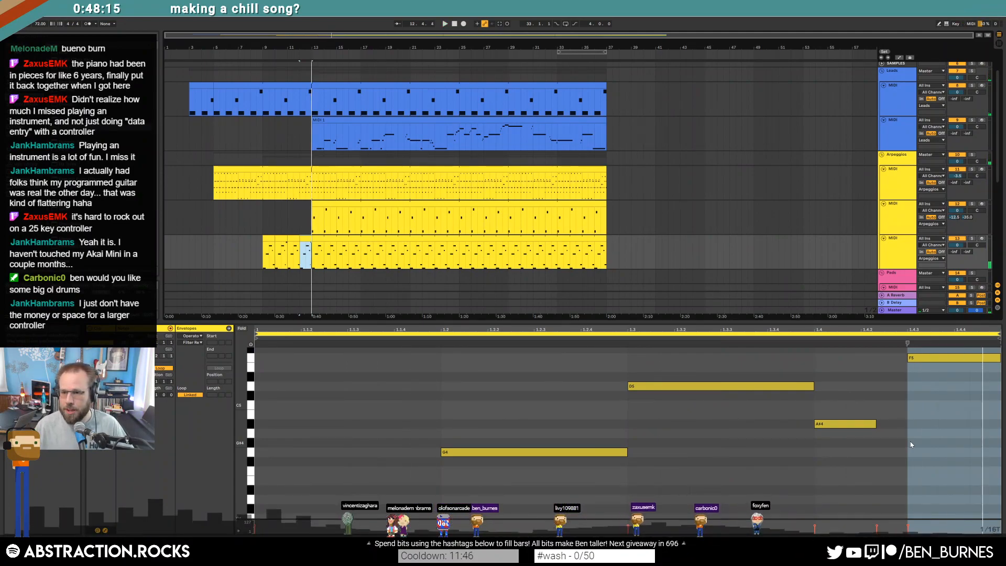
# Step: In the bar 12 arpeggio clip, shorten the closing F5 note and raise the short A#3 note to G4
pyautogui.press('space')
pyautogui.moveTo(999, 358); pyautogui.dragTo(972, 365)
pyautogui.scroll(-2, 943, 433)
pyautogui.click(901, 474)
pyautogui.hotkey('shift', 'Up')
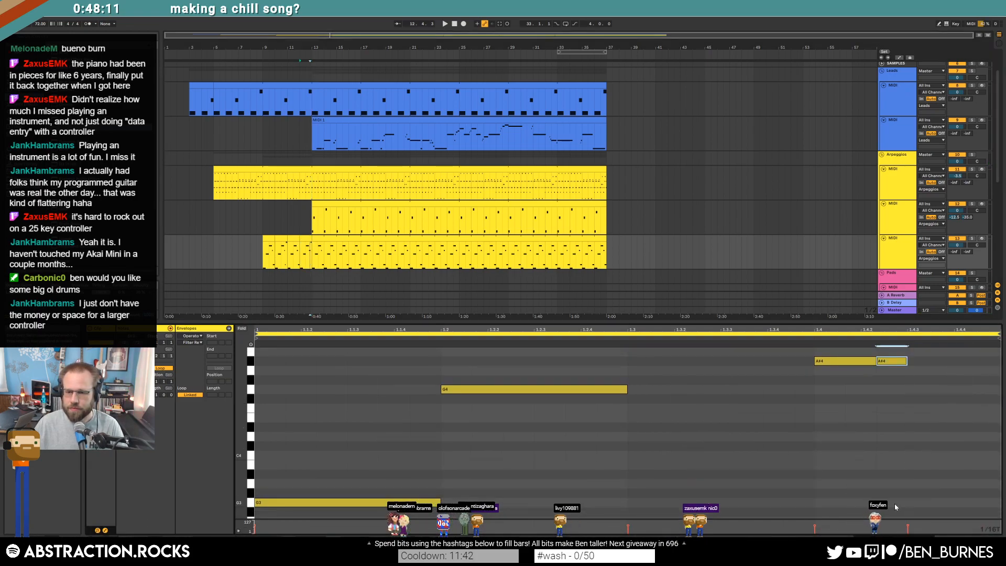
pyautogui.press('Down')
pyautogui.press('Down')
pyautogui.press('Down')
# Step: Add a short G4 note at the end of the bar 12 arpeggio clip and play it back
pyautogui.scroll(2, 954, 435)
pyautogui.click(970, 433)
pyautogui.doubleClick(973, 431)
pyautogui.press('space')
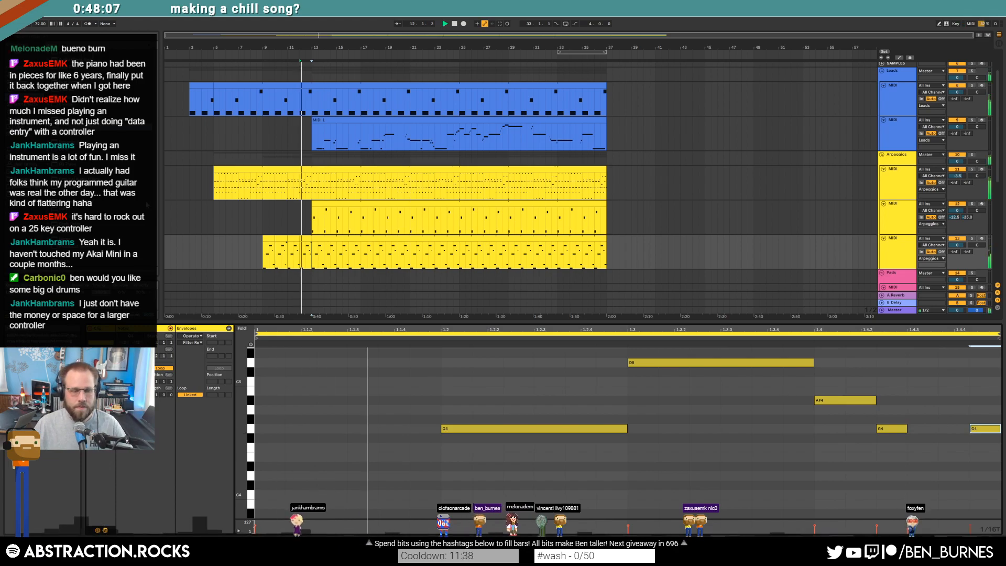
pyautogui.click(282, 239)
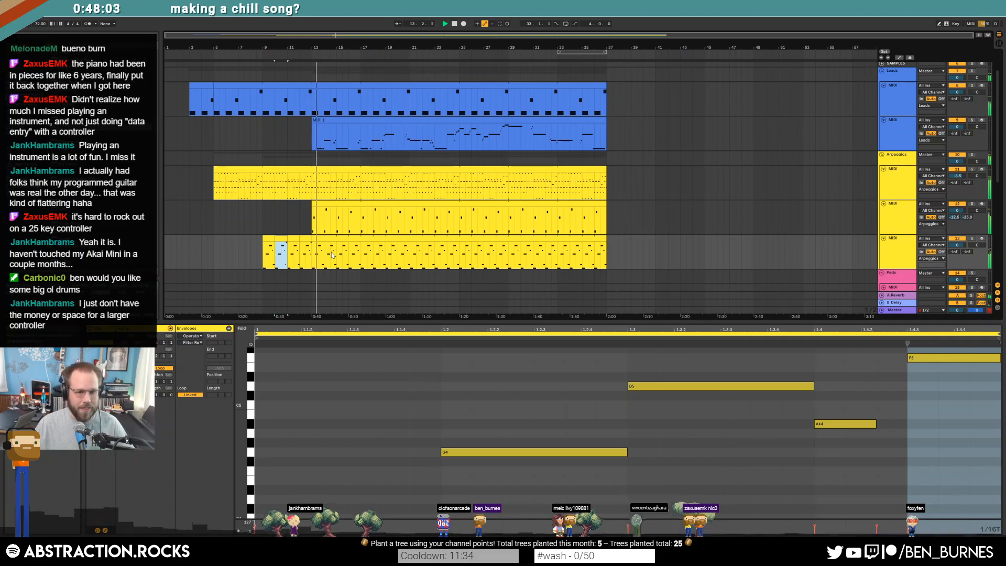
pyautogui.press('space')
# Step: Inspect the lead's Analog envelope settings for velocity and attack, and play the song from bar 13
pyautogui.click(355, 118)
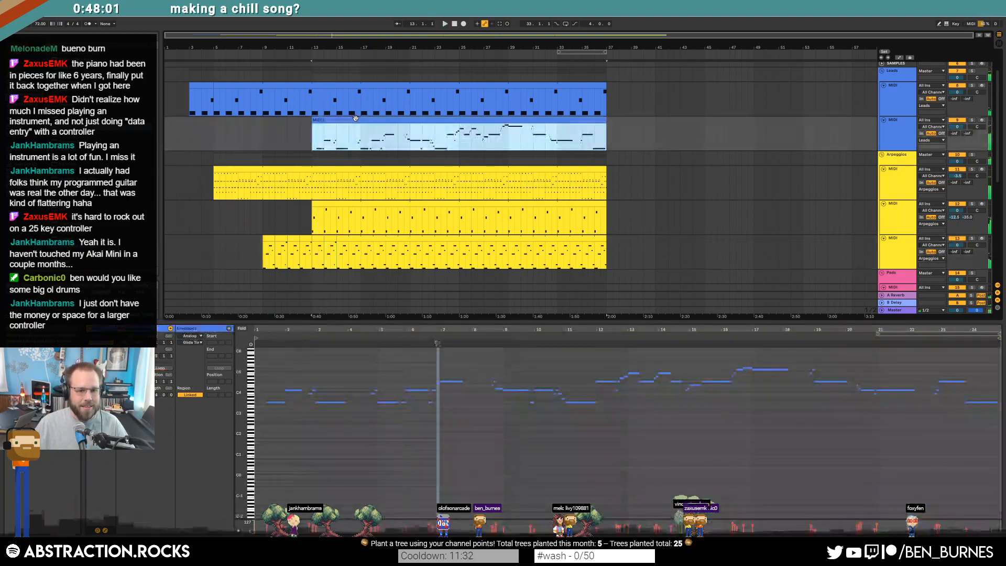
pyautogui.click(299, 436)
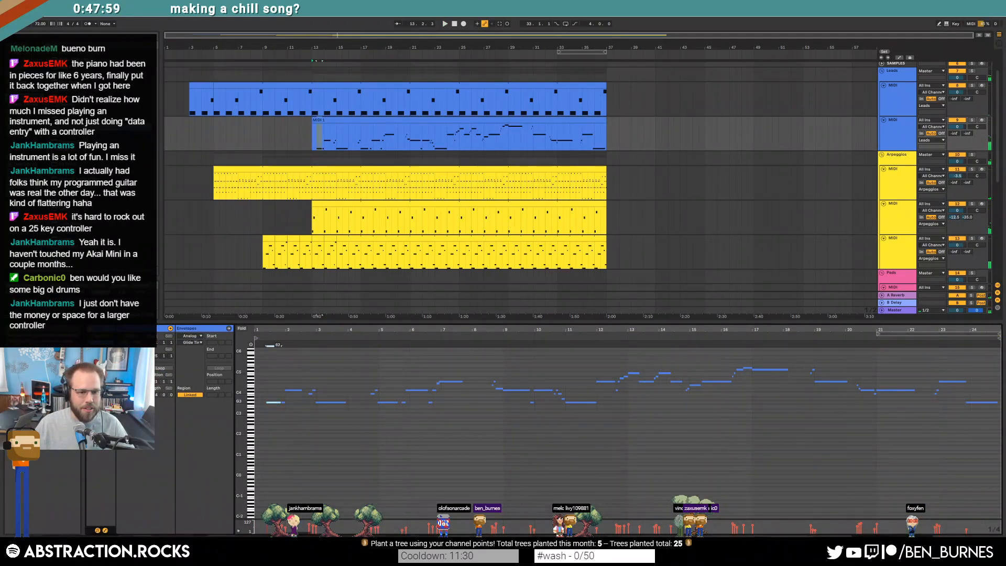
pyautogui.hotkey('shift', 'Tab')
pyautogui.click(200, 479)
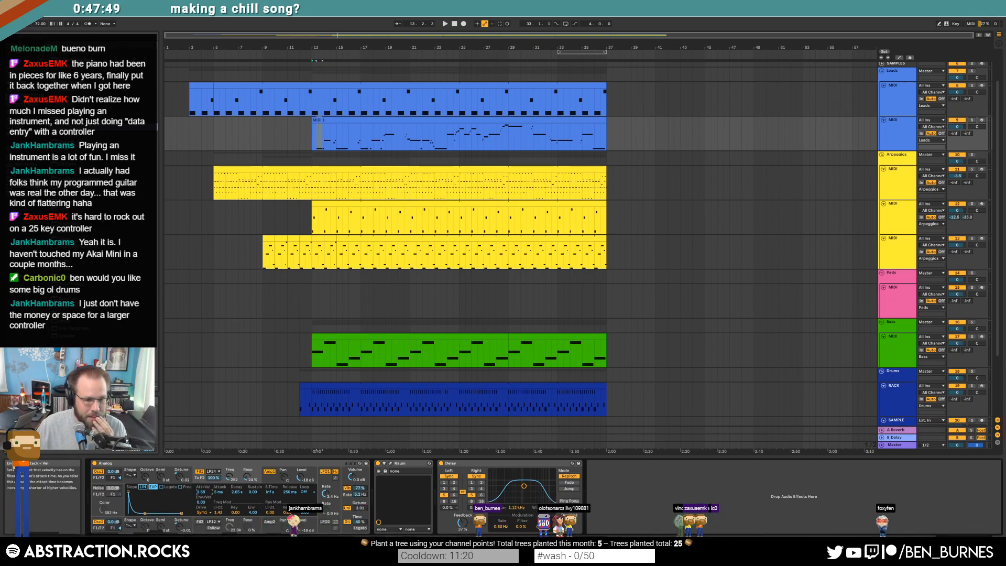
pyautogui.press('space')
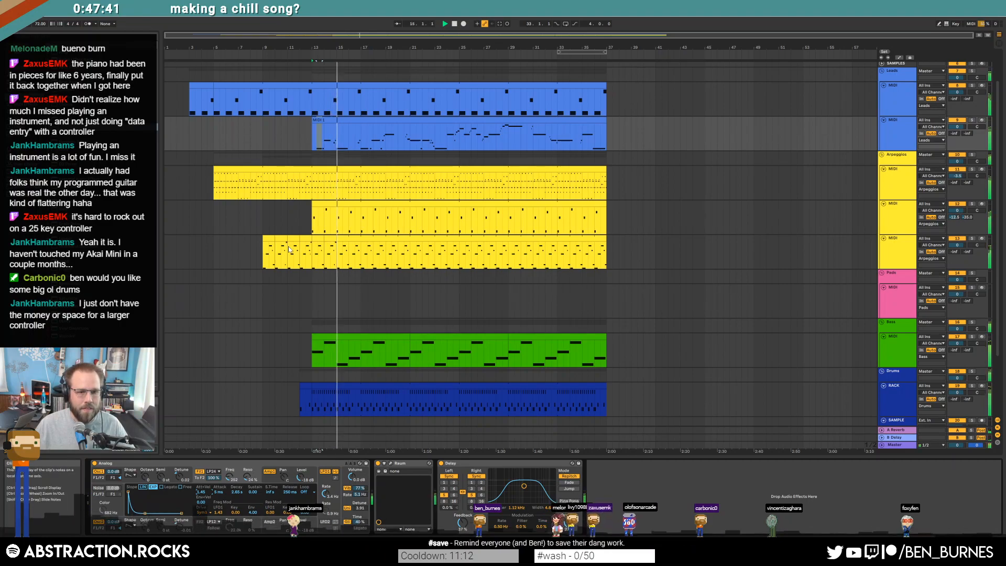
# Step: Place the F5 arpeggio variation at bar 18 and copy bar 12's G4 variation to bar 20
pyautogui.doubleClick(354, 118)
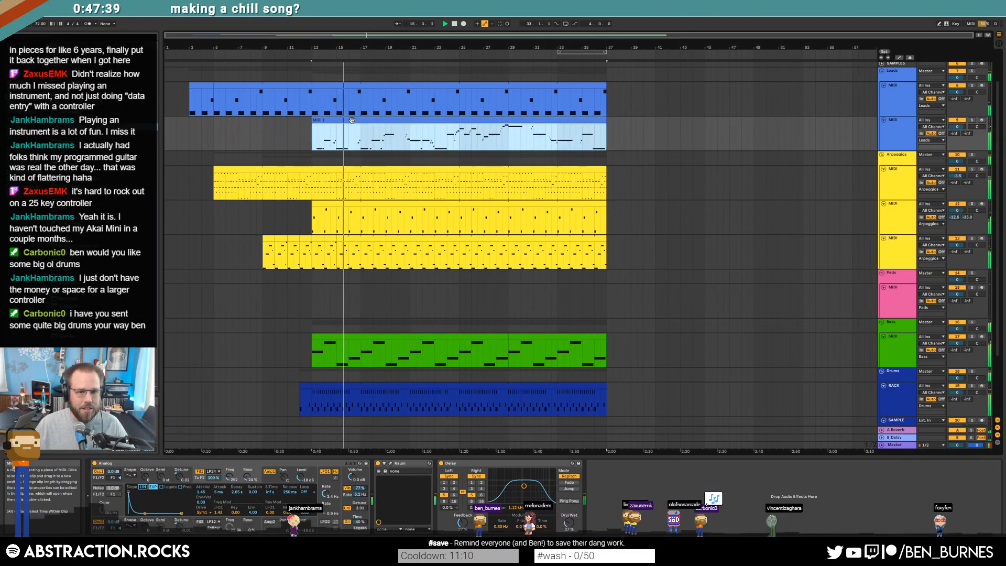
pyautogui.scroll(3, 306, 388)
pyautogui.moveTo(333, 330); pyautogui.dragTo(374, 424)
pyautogui.click(330, 250)
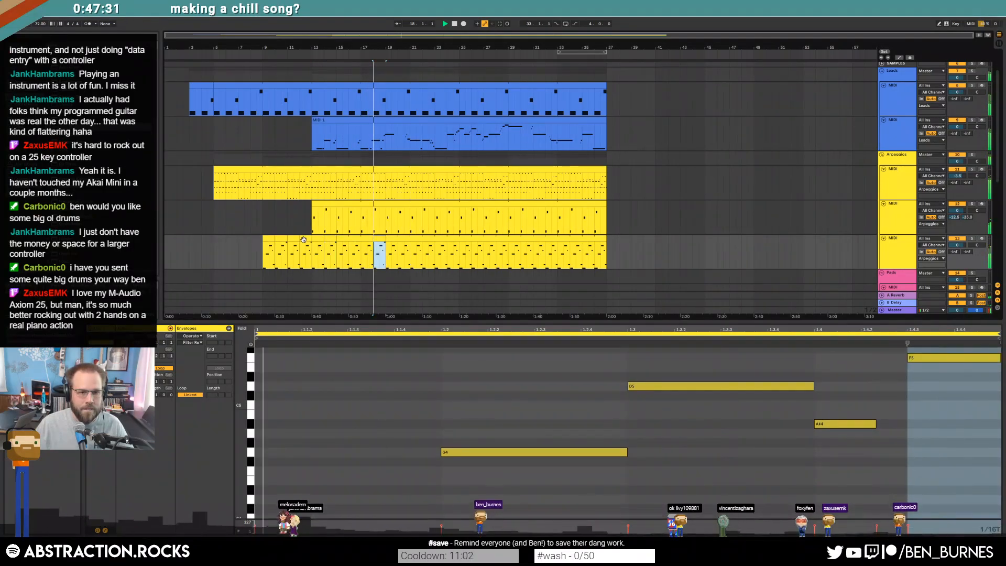
pyautogui.click(308, 240)
pyautogui.click(404, 250)
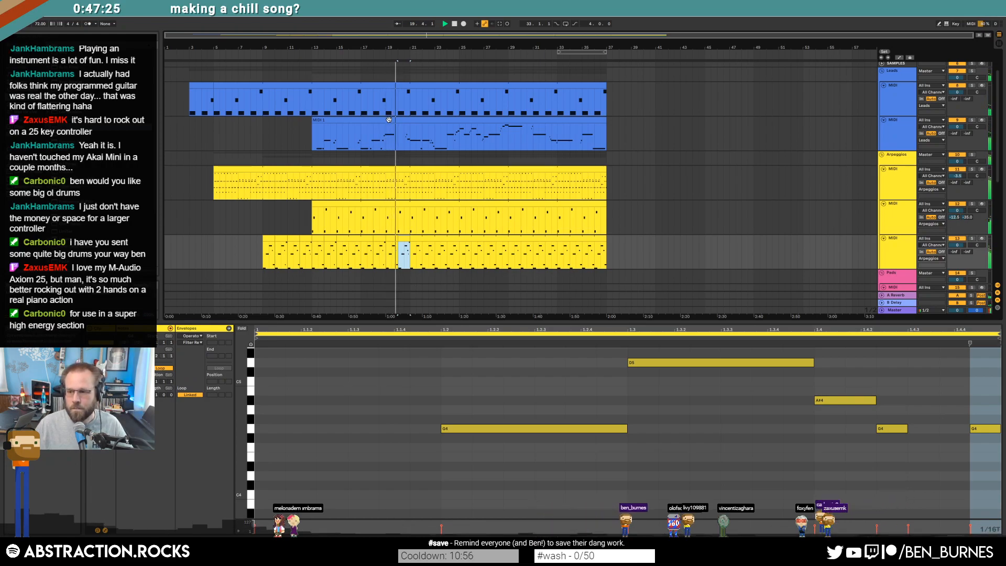
pyautogui.click(333, 237)
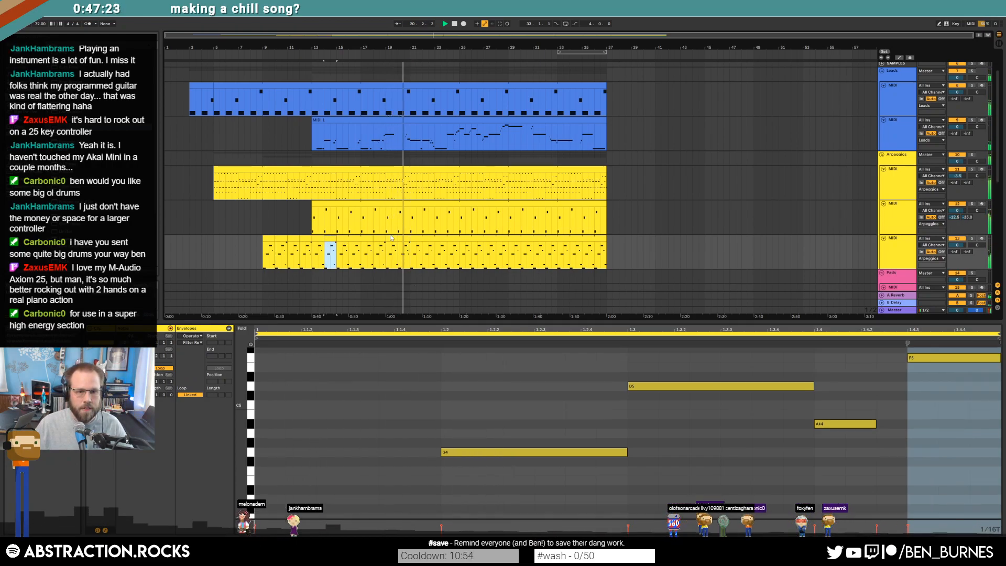
pyautogui.keyDown('shift'); pyautogui.click(403, 238); pyautogui.keyUp('shift')
pyautogui.hotkey('ctrl', 'd')
pyautogui.hotkey('ctrl', 'd')
pyautogui.hotkey('ctrl', 'z')
pyautogui.hotkey('ctrl', 'z')
# Step: Select bars 13 to 21 of the third arpeggio track and duplicate them twice, through to bar 37
pyautogui.click(318, 240)
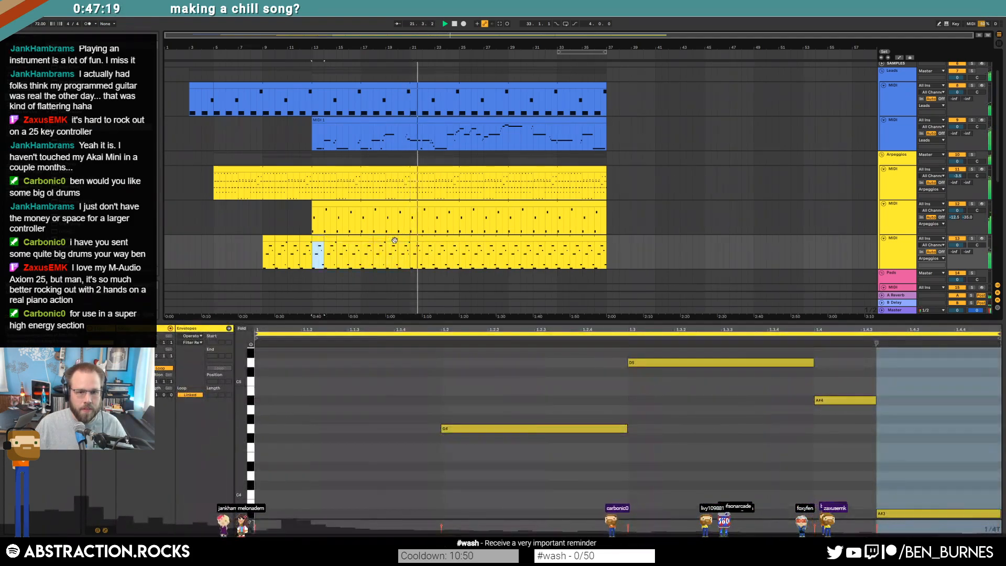
pyautogui.keyDown('shift'); pyautogui.click(403, 238); pyautogui.keyUp('shift')
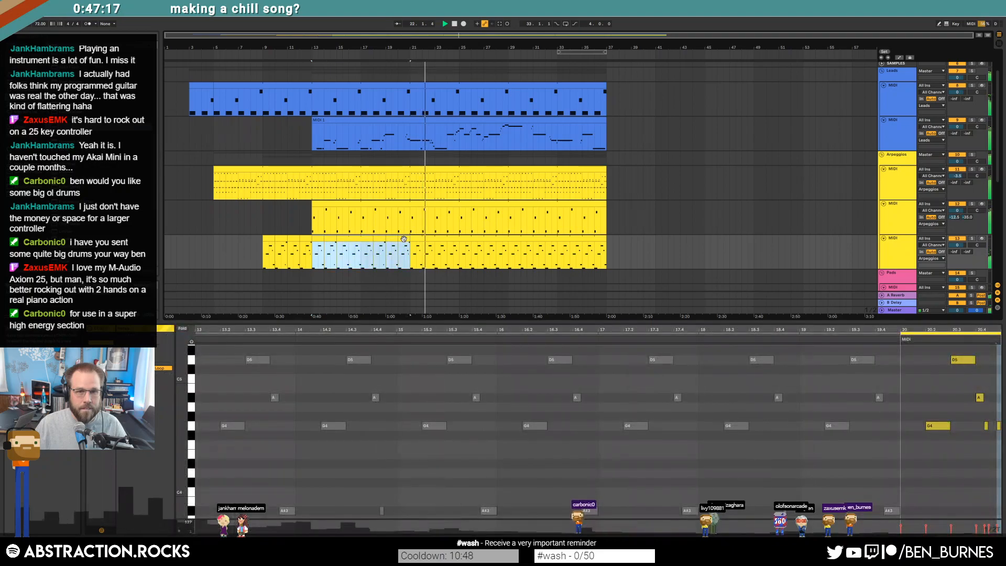
pyautogui.hotkey('ctrl', 'd')
pyautogui.hotkey('ctrl', 'd')
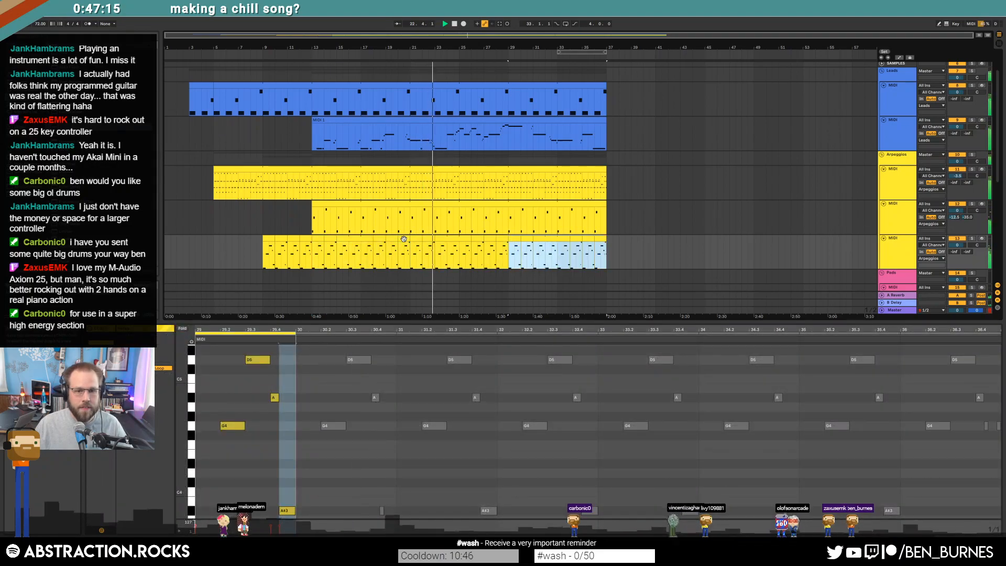
# Step: Switch to Discord to get the contributed beegdrums sample
pyautogui.hotkey('shift', 'Tab')
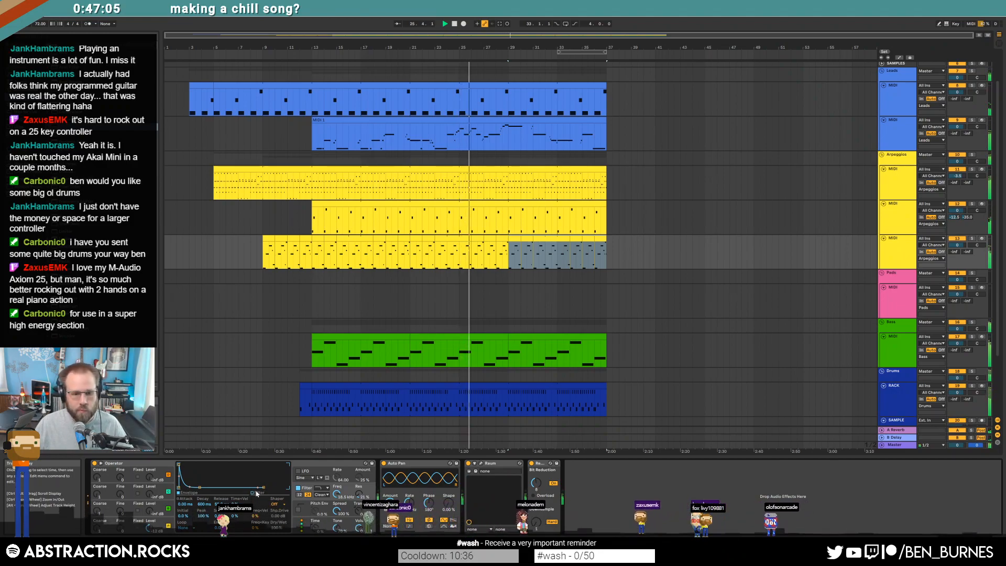
pyautogui.click(231, 555)
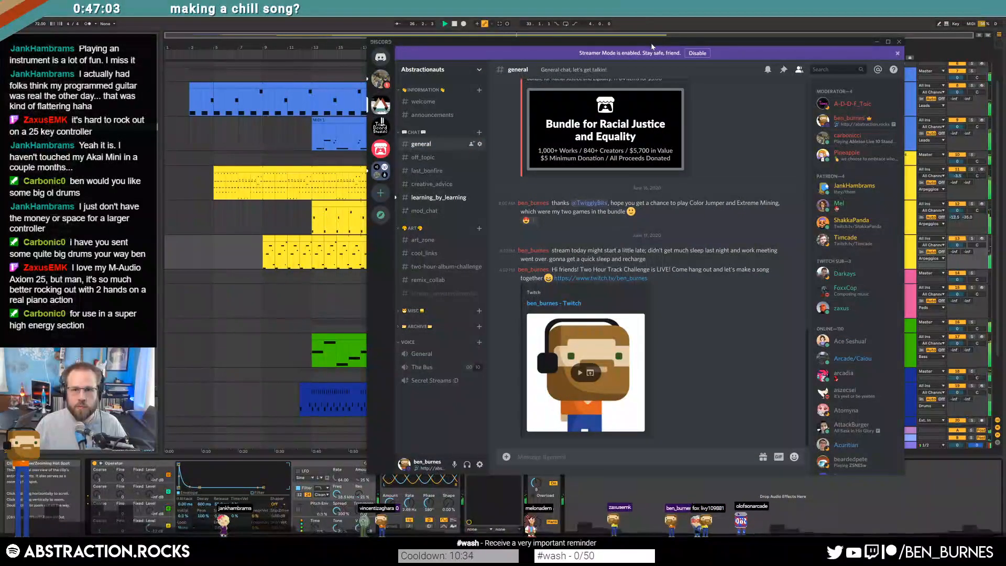
pyautogui.click(648, 36)
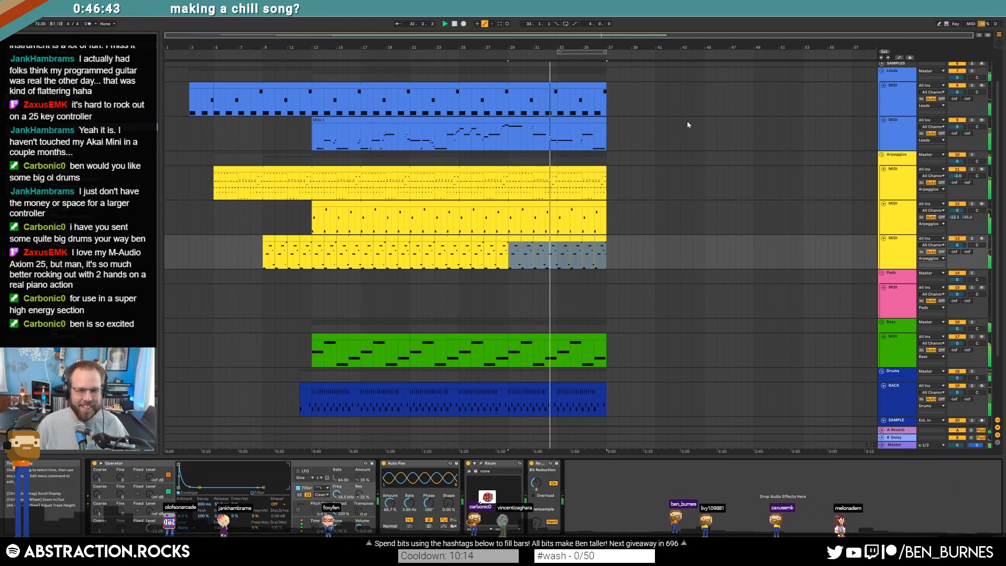
# Step: Switch back to Ableton Live and import the beegdrums audio file onto the Drums group's SAMPLE track at bar 37
pyautogui.moveTo(608, 5); pyautogui.dragTo(585, 30)
pyautogui.scroll(-5, 700, 256)
pyautogui.click(847, 315)
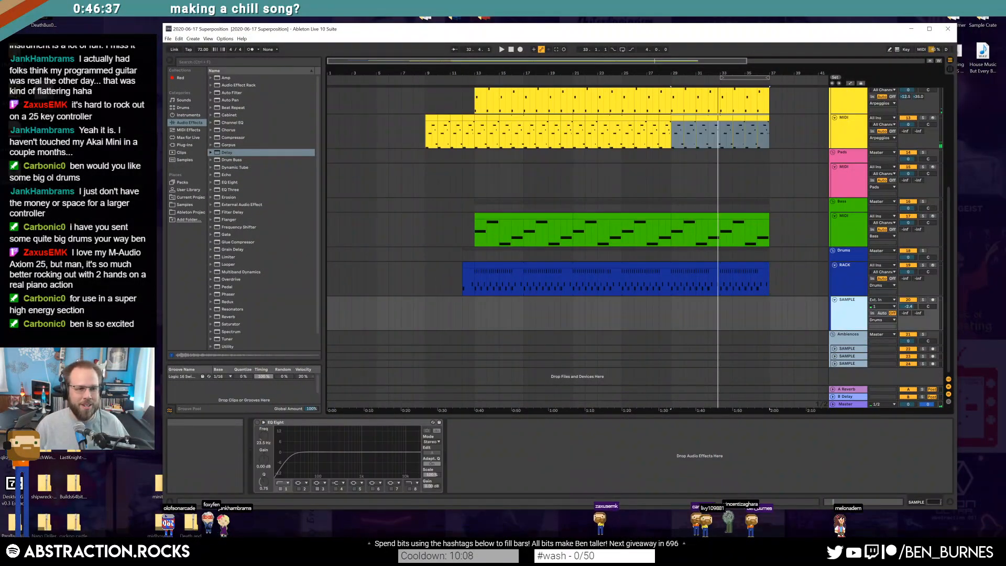
pyautogui.moveTo(786, 314); pyautogui.dragTo(771, 311)
pyautogui.doubleClick(679, 32)
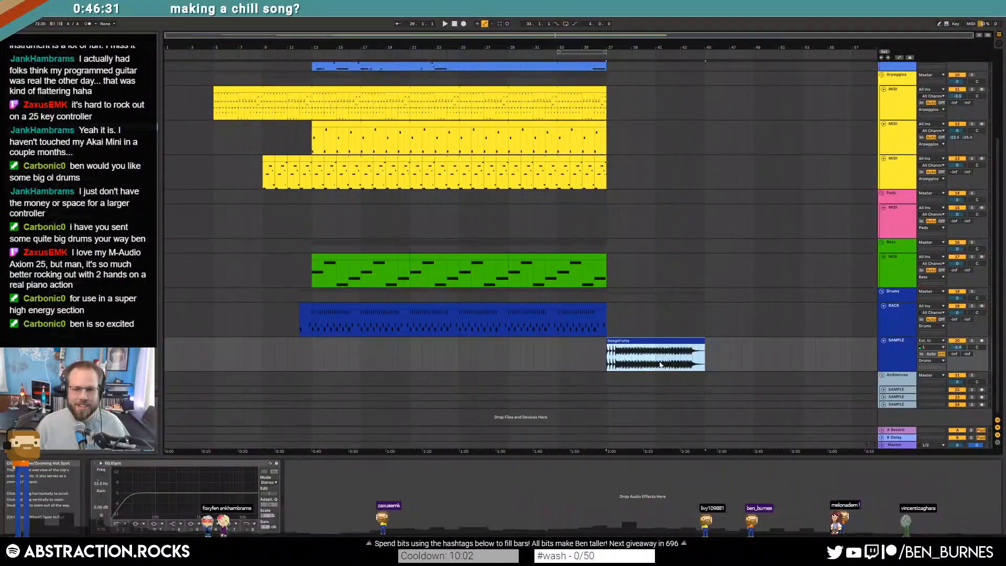
# Step: Move the beegdrums clip to bar 33 and play it with the song
pyautogui.moveTo(650, 347); pyautogui.dragTo(614, 343)
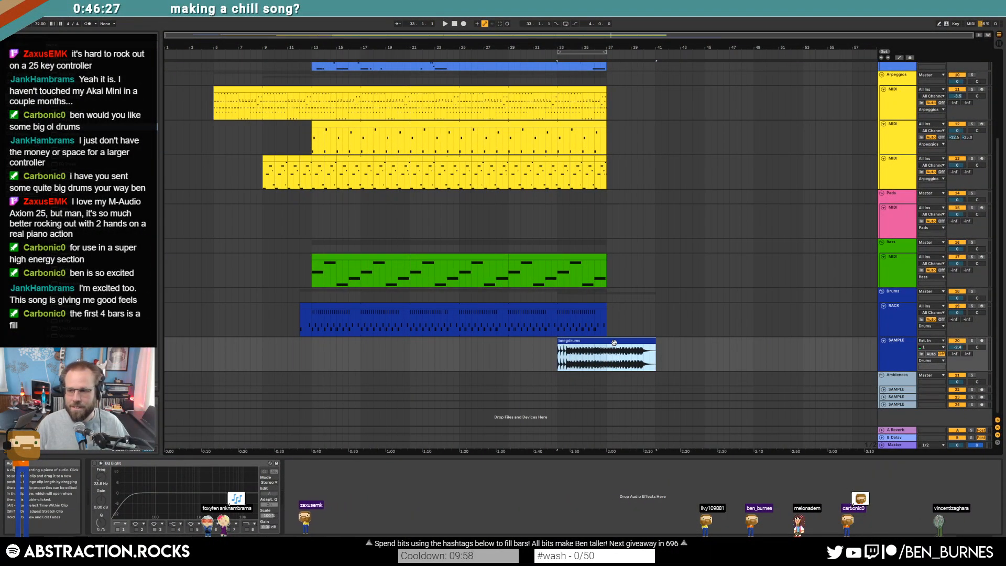
pyautogui.press('space')
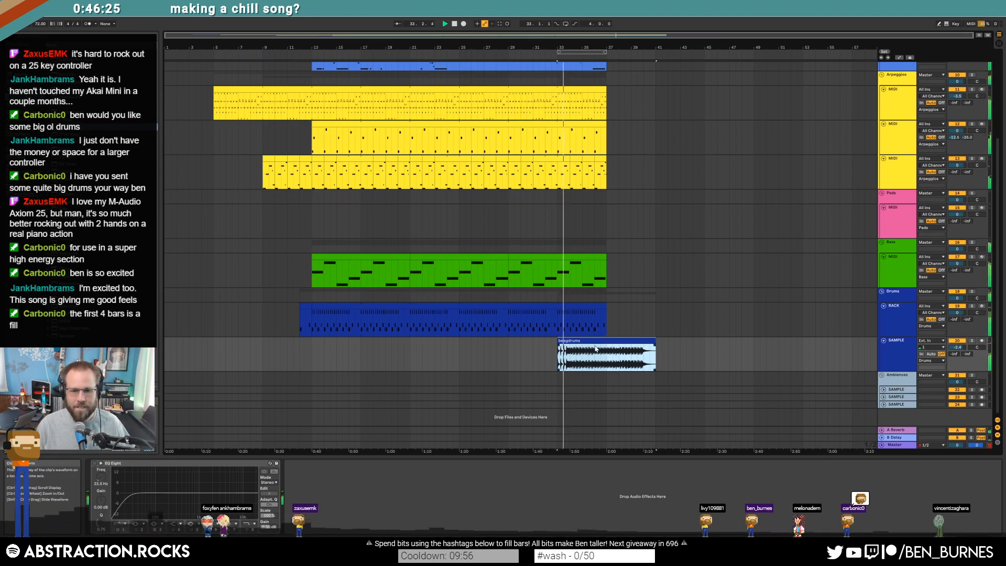
pyautogui.scroll(5, 594, 342)
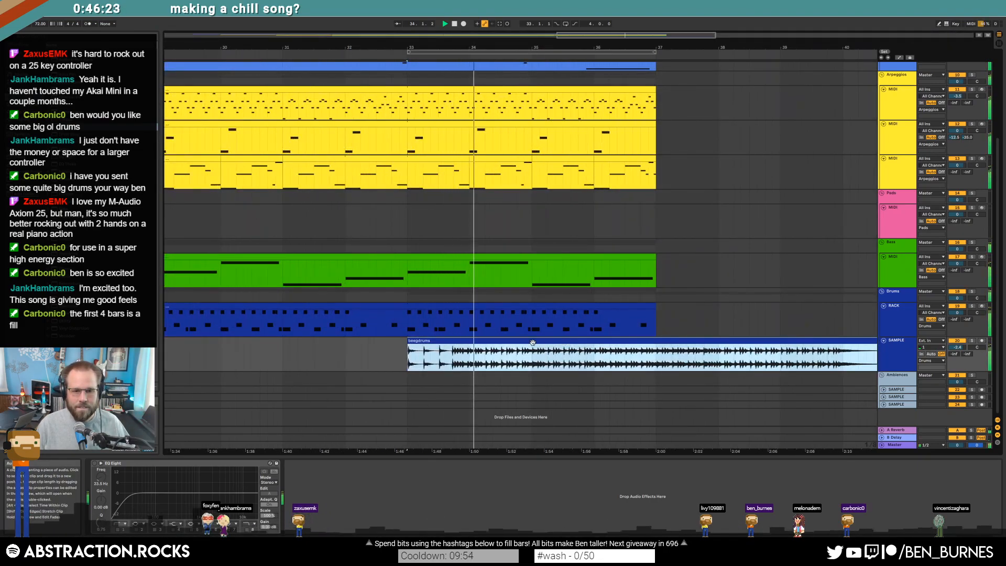
# Step: Trim the beegdrums clip's start to its first drum hit and move the clip to bar 32
pyautogui.doubleClick(508, 341)
pyautogui.moveTo(287, 366); pyautogui.dragTo(785, 471)
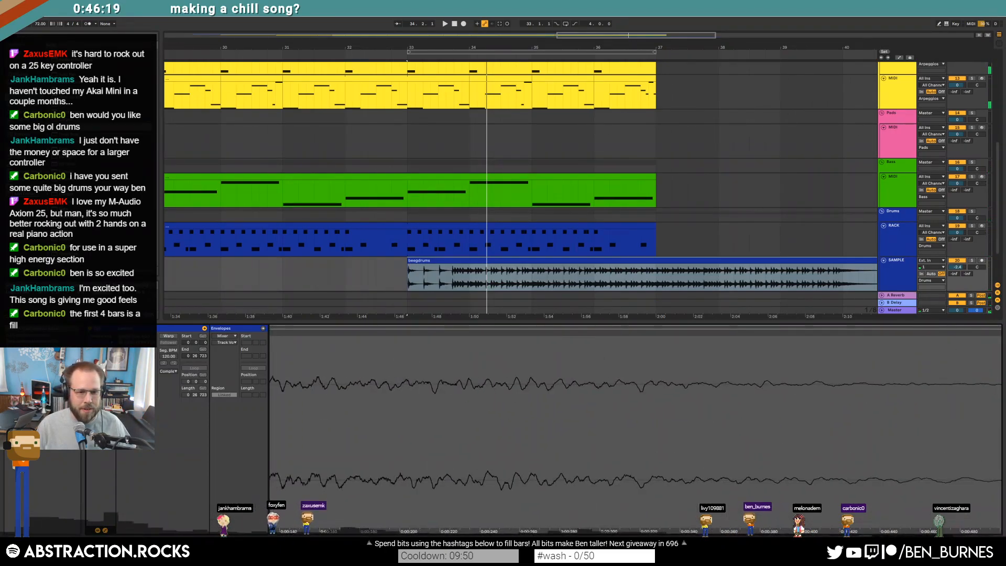
pyautogui.moveTo(404, 461); pyautogui.dragTo(404, 401)
pyautogui.moveTo(272, 331); pyautogui.dragTo(299, 331)
pyautogui.moveTo(440, 259); pyautogui.dragTo(384, 259)
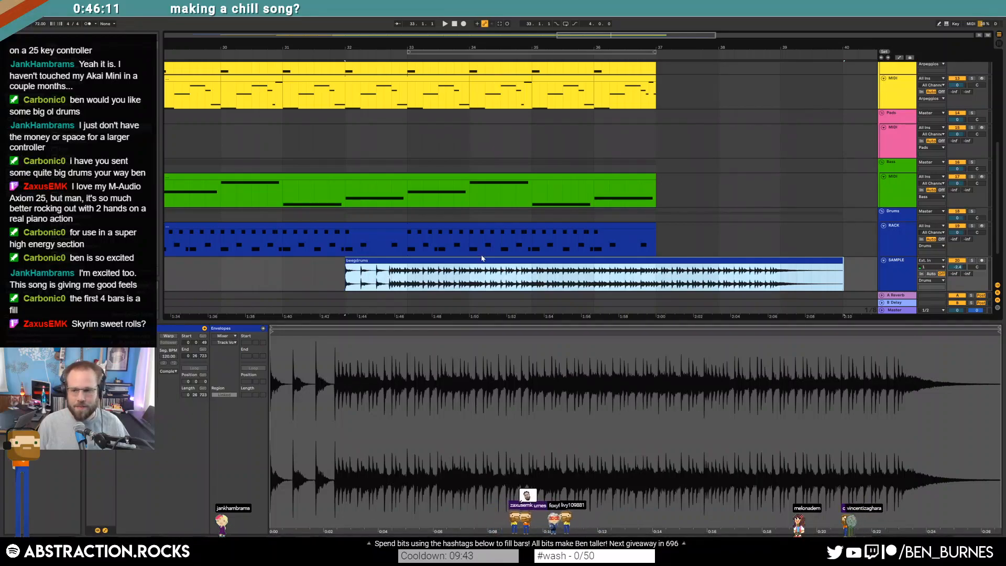
# Step: Play the song from bar 31 to hear how the beegdrums sample fits, and stop near bar 37
pyautogui.click(347, 286)
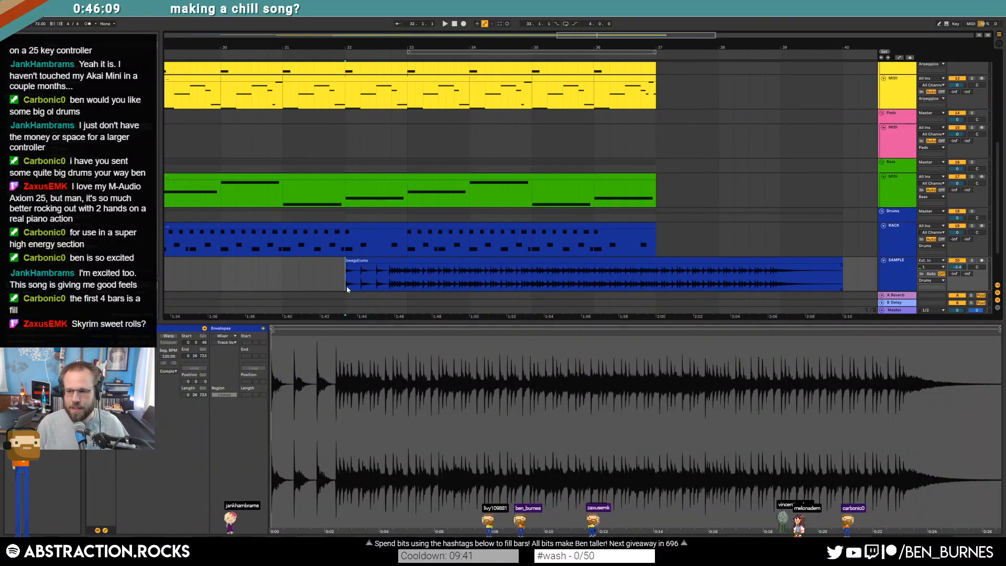
pyautogui.click(279, 274)
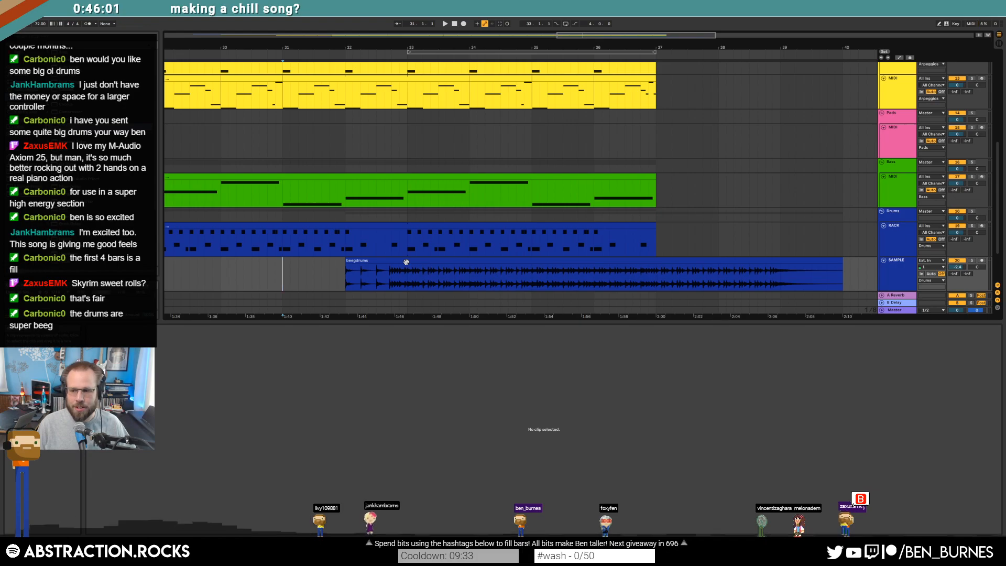
pyautogui.press('space')
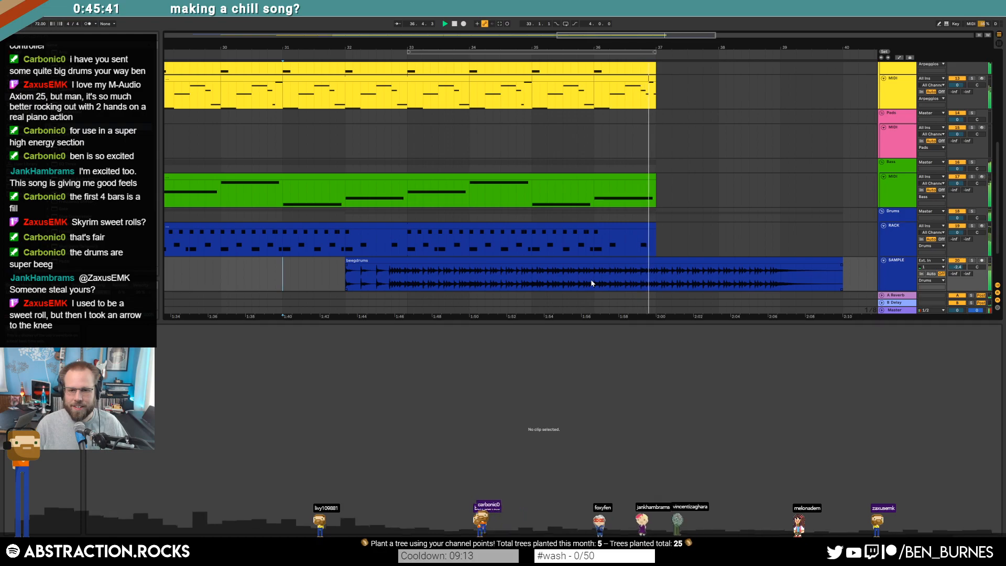
pyautogui.press('space')
# Step: Move the beegdrums clip out to bar 53, past the existing arrangement
pyautogui.press('w')
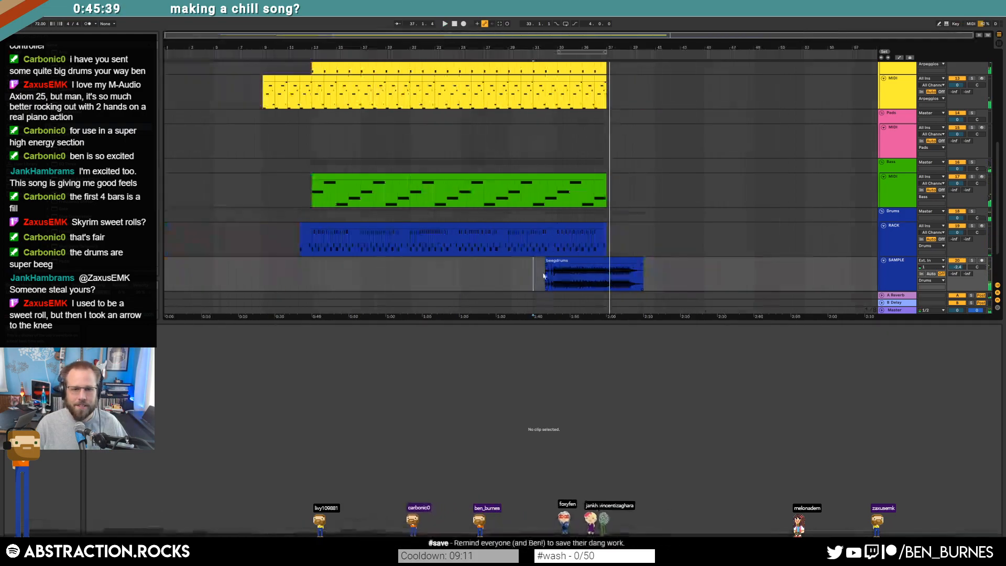
pyautogui.moveTo(570, 267); pyautogui.dragTo(830, 264)
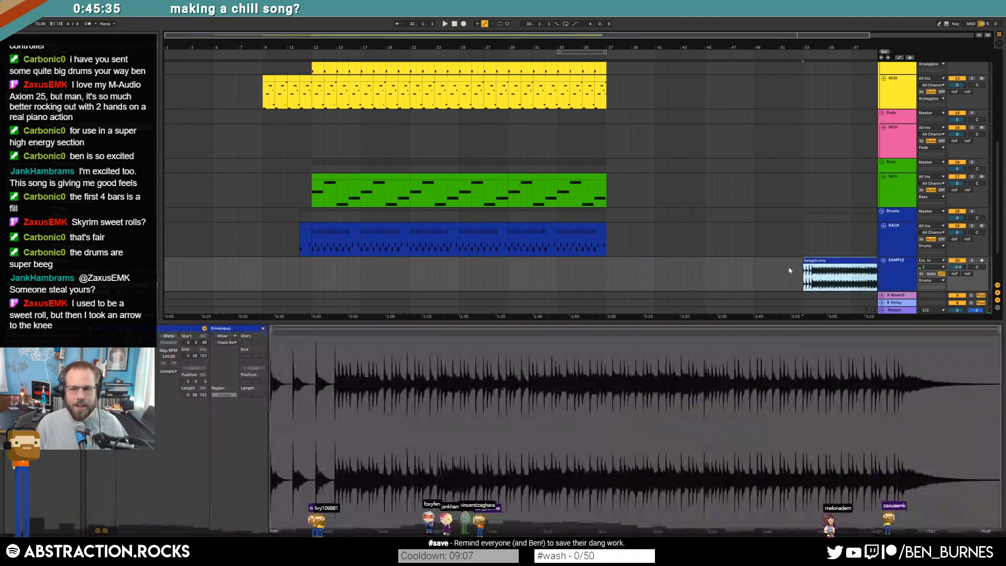
pyautogui.press('w')
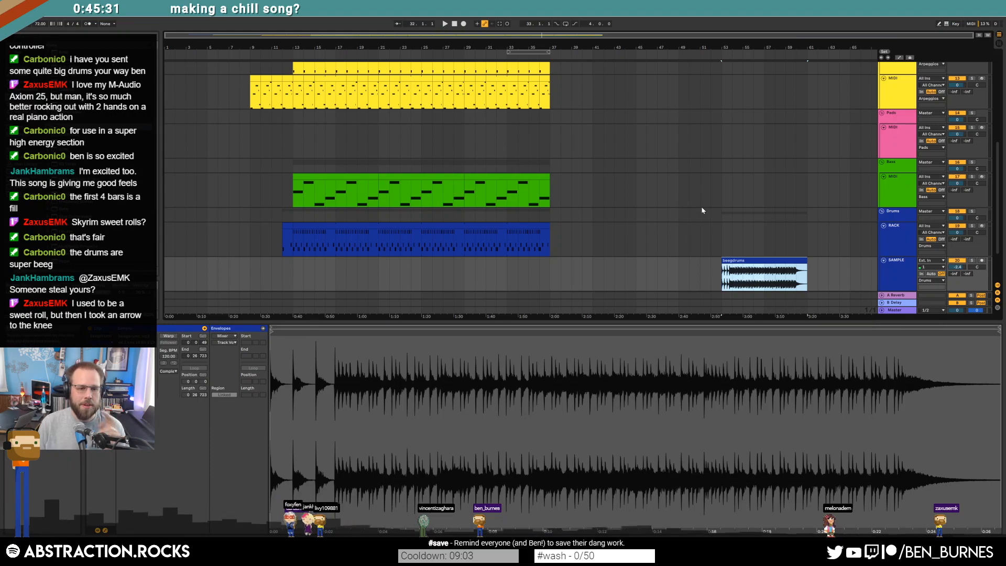
# Step: Extend the lead melody clip to bar 40 and lengthen its final low note to about clip bar 26
pyautogui.scroll(6, 553, 236)
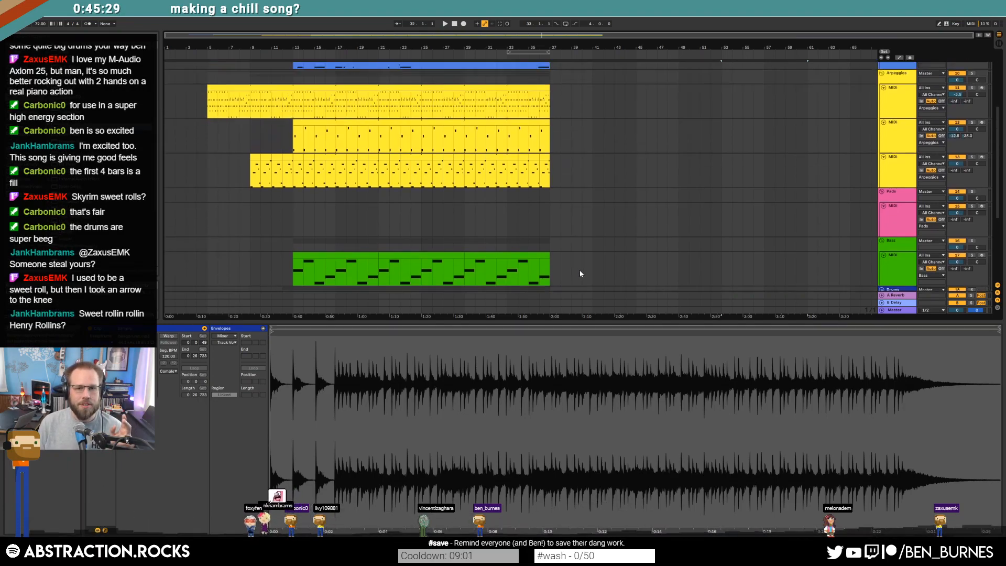
pyautogui.moveTo(548, 85); pyautogui.dragTo(585, 84)
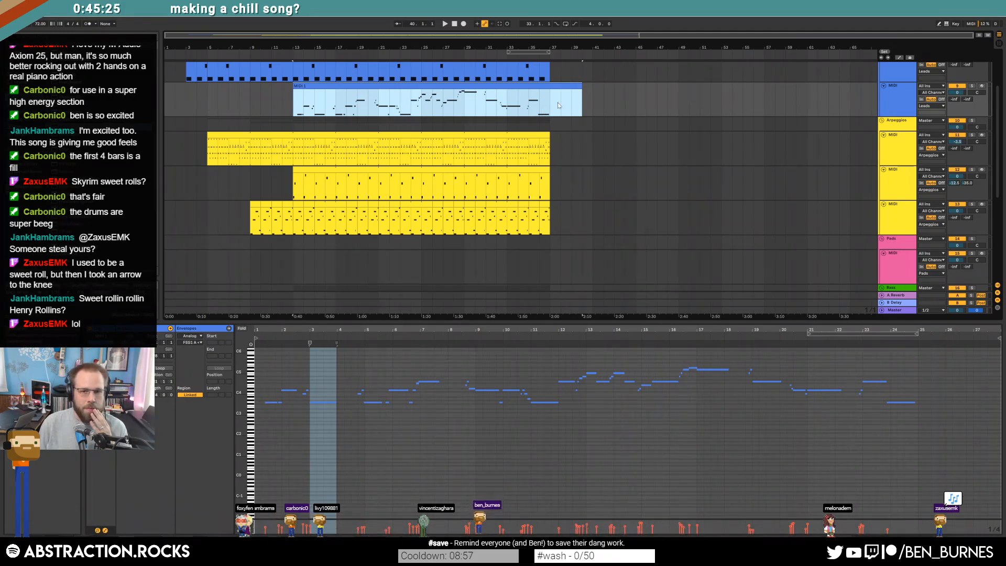
pyautogui.click(941, 441)
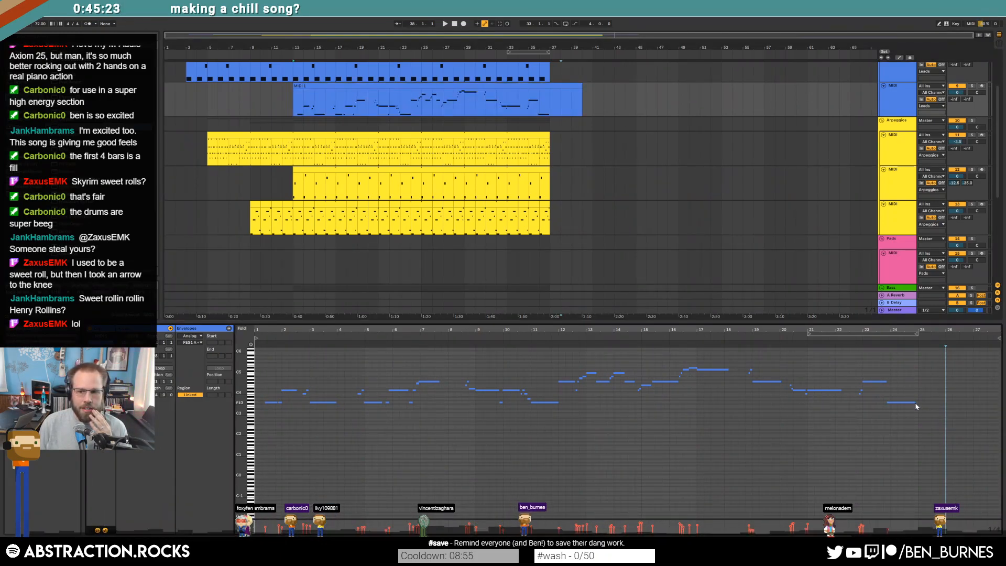
pyautogui.moveTo(914, 402); pyautogui.dragTo(945, 402)
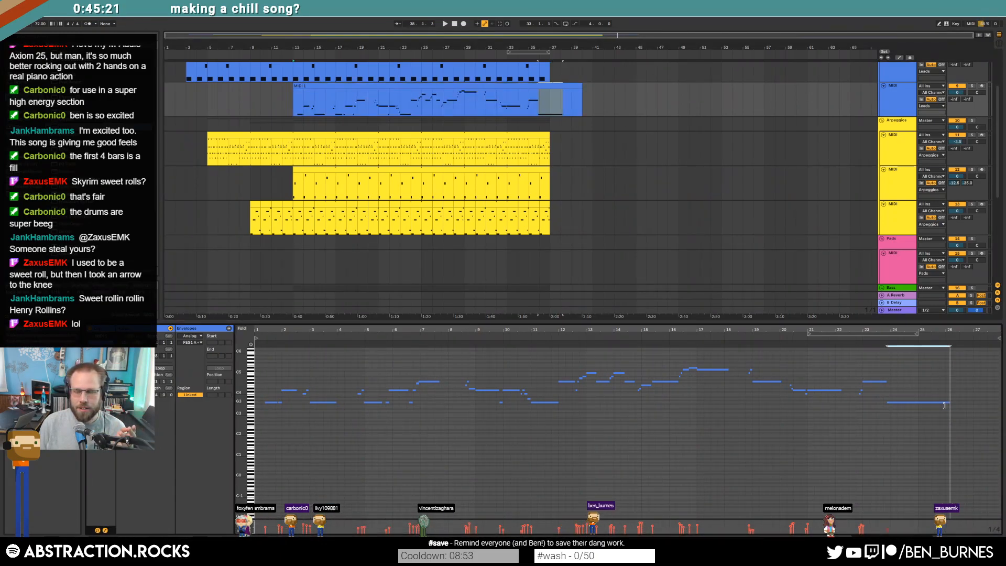
pyautogui.click(935, 433)
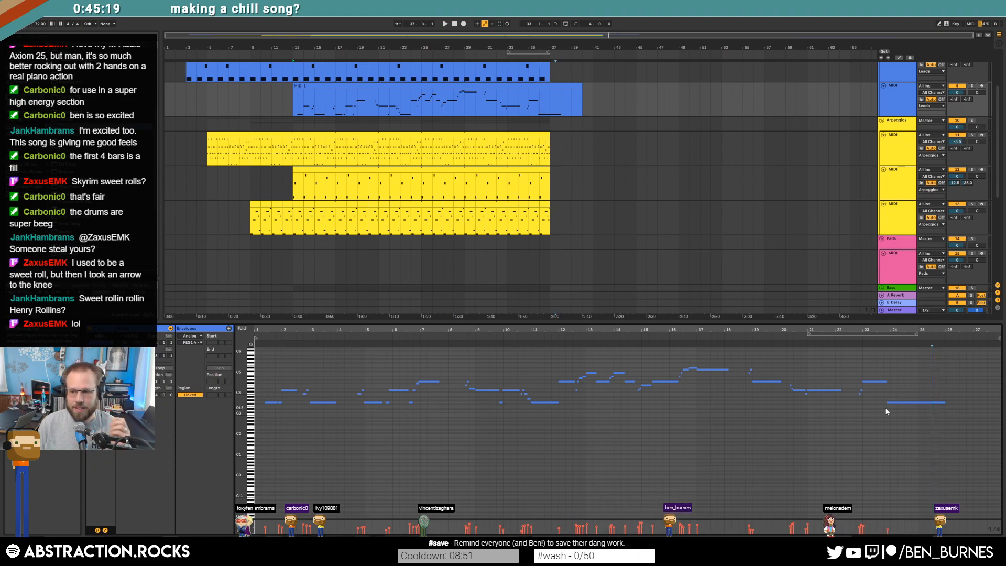
# Step: Move the beegdrums clip on the SAMPLE track to bar 44
pyautogui.hotkey('shift', 'Tab')
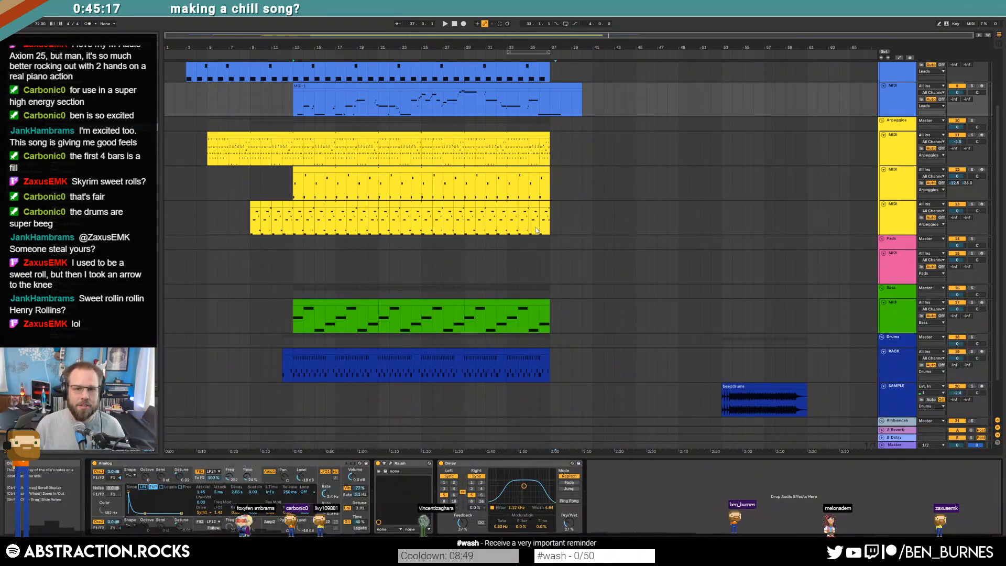
pyautogui.scroll(-3, 584, 218)
pyautogui.moveTo(745, 341); pyautogui.dragTo(655, 355)
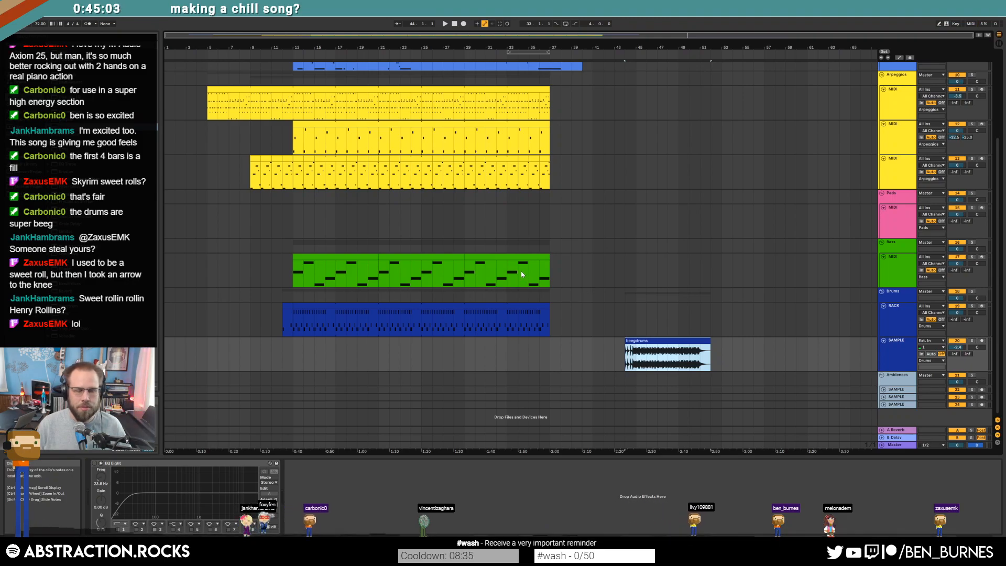
# Step: Copy the bass clip spanning bars 13 to 21 and paste it at bar 37
pyautogui.click(341, 256)
pyautogui.hotkey('ctrl', 'c')
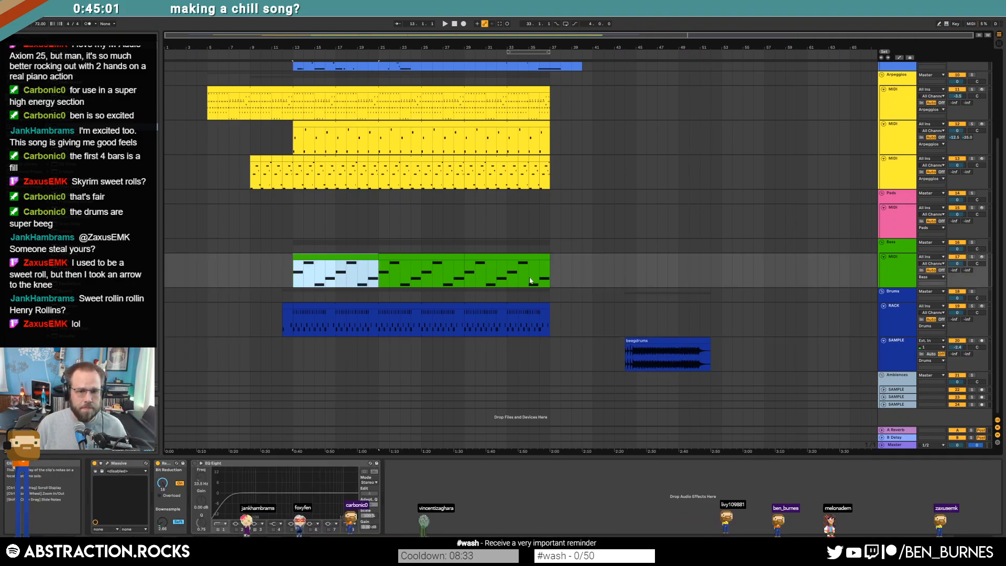
pyautogui.click(551, 274)
pyautogui.hotkey('ctrl', 'v')
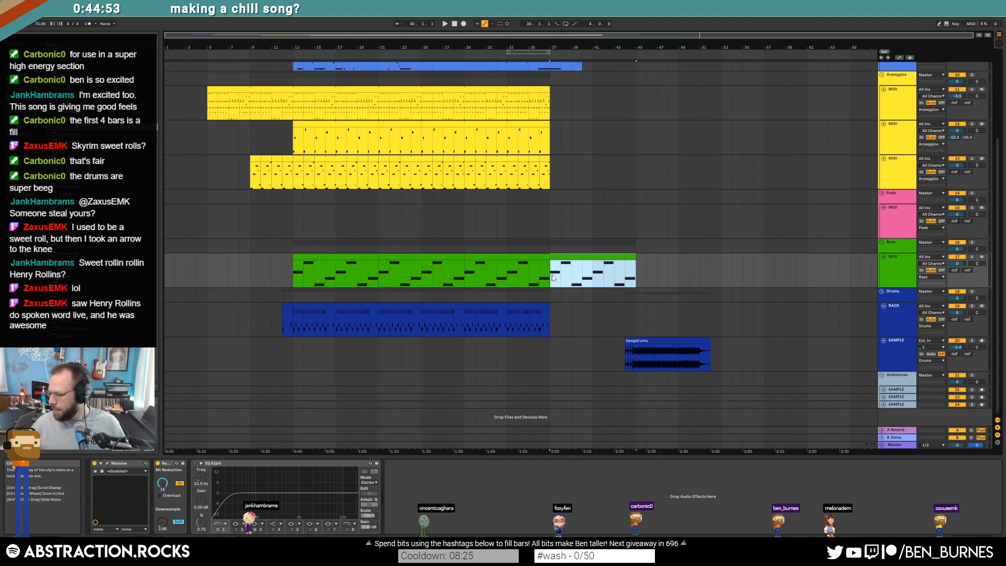
# Step: Check the bass's Massive filter settings and lower its Filter 1 cutoff automation from bar 37 onward
pyautogui.doubleClick(591, 257)
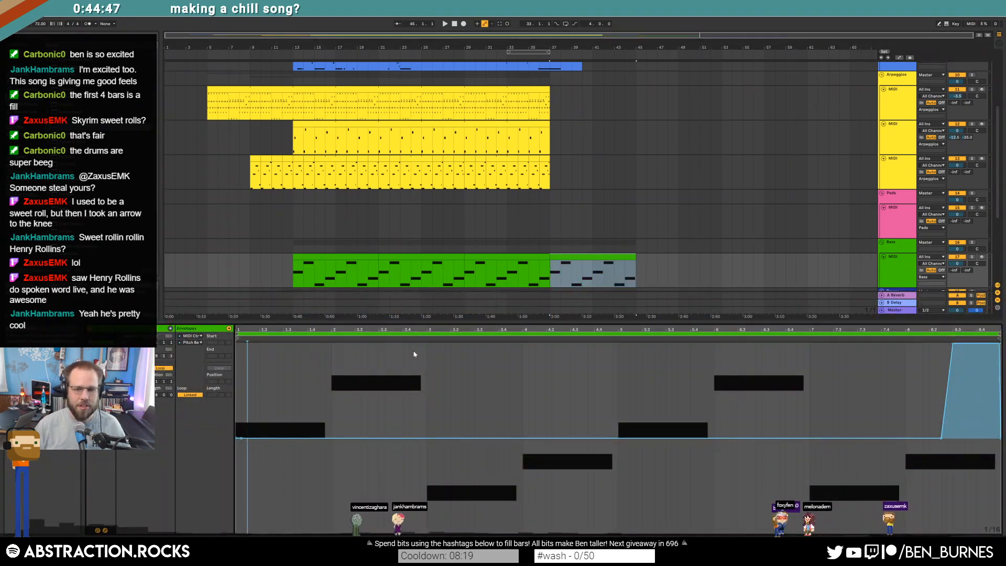
pyautogui.hotkey('shift', 'Tab')
pyautogui.hotkey('ctrl', 'alt', 'p')
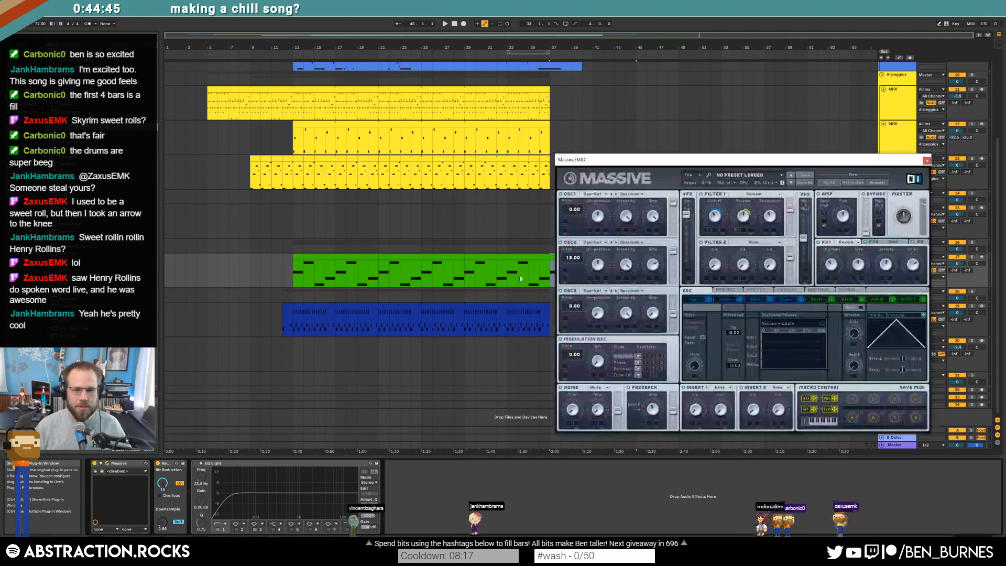
pyautogui.moveTo(679, 159); pyautogui.dragTo(260, 116)
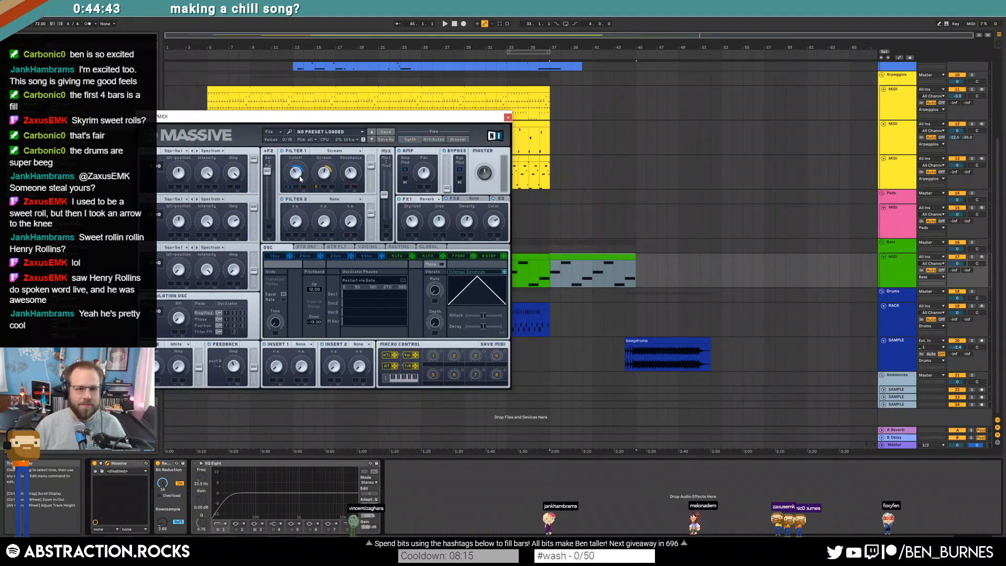
pyautogui.press('a')
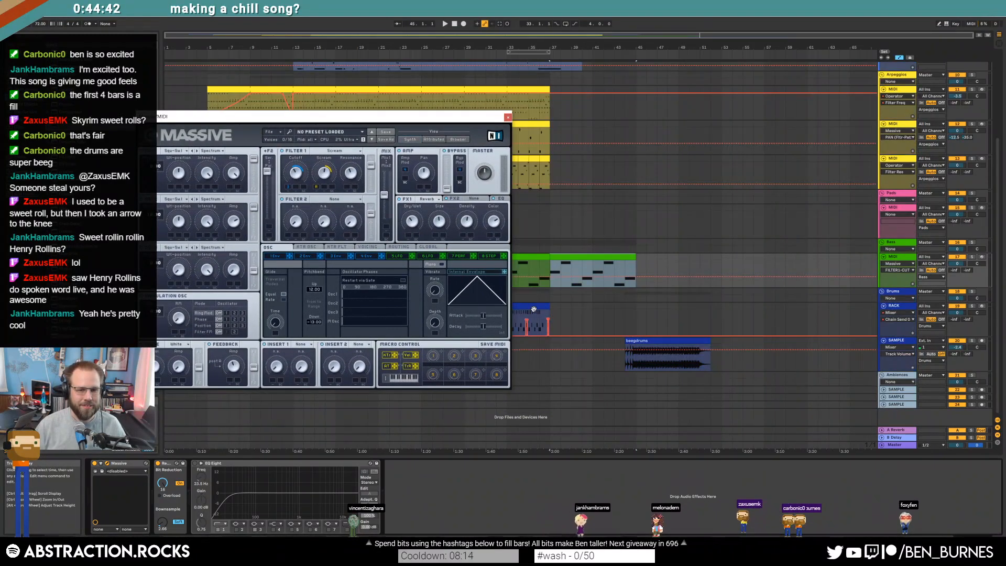
pyautogui.click(552, 276)
pyautogui.moveTo(552, 279); pyautogui.dragTo(550, 281)
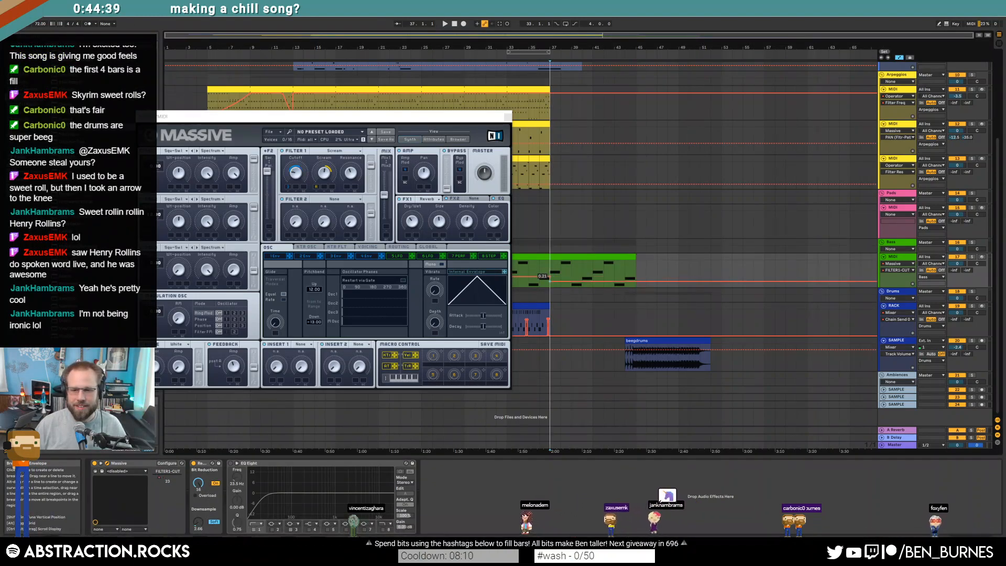
pyautogui.click(554, 272)
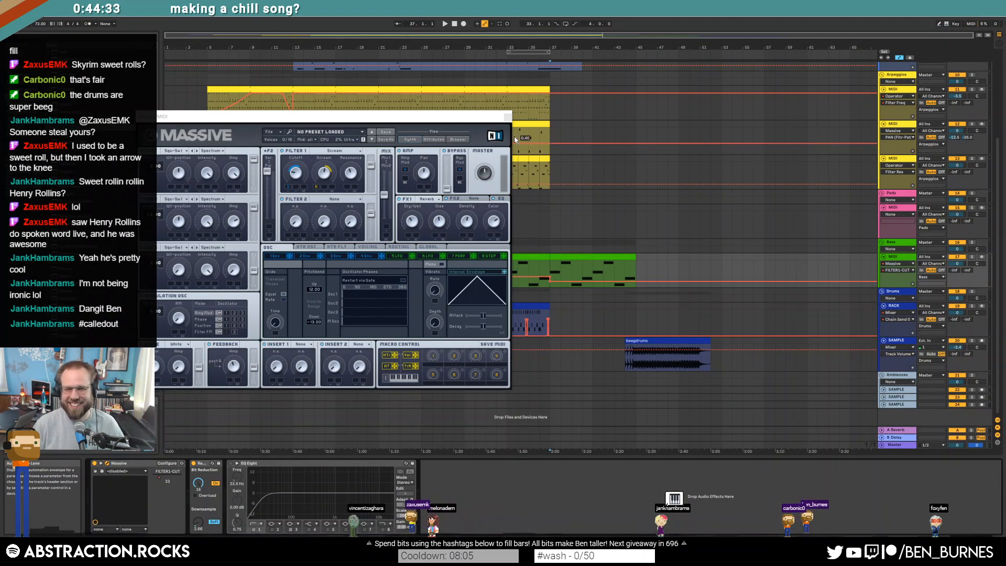
pyautogui.click(507, 116)
# Step: Copy bars 13 to 17 of the drum RACK track to bar 37 and open the pasted clip's notes
pyautogui.click(315, 303)
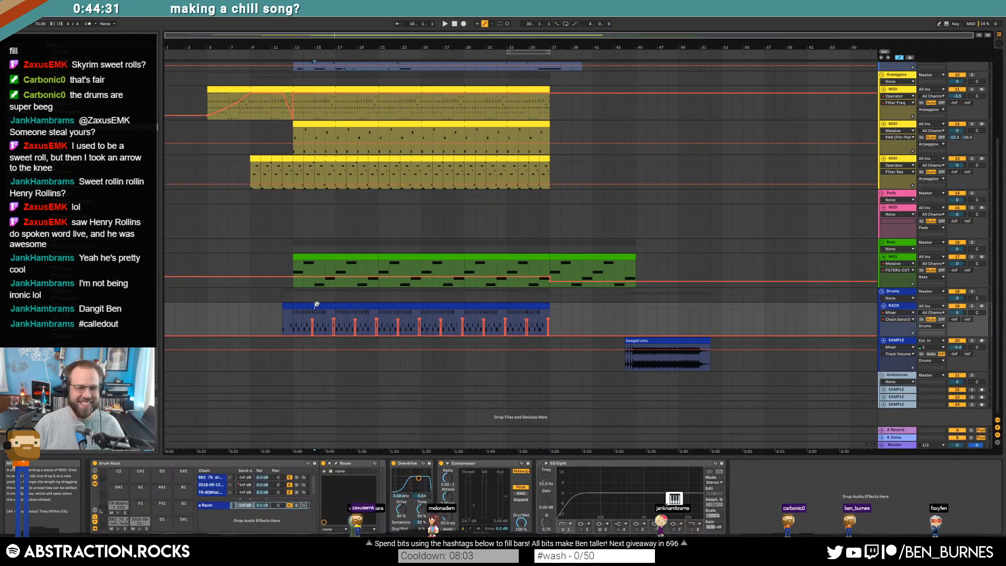
pyautogui.click(317, 304)
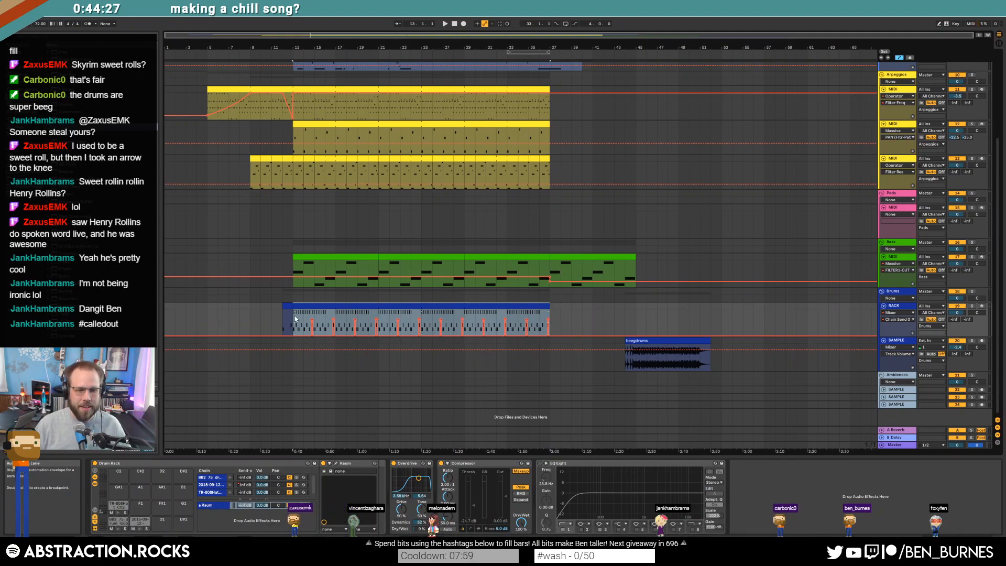
pyautogui.moveTo(295, 317); pyautogui.dragTo(333, 316)
pyautogui.click(553, 326)
pyautogui.hotkey('ctrl', 'v')
pyautogui.doubleClick(565, 306)
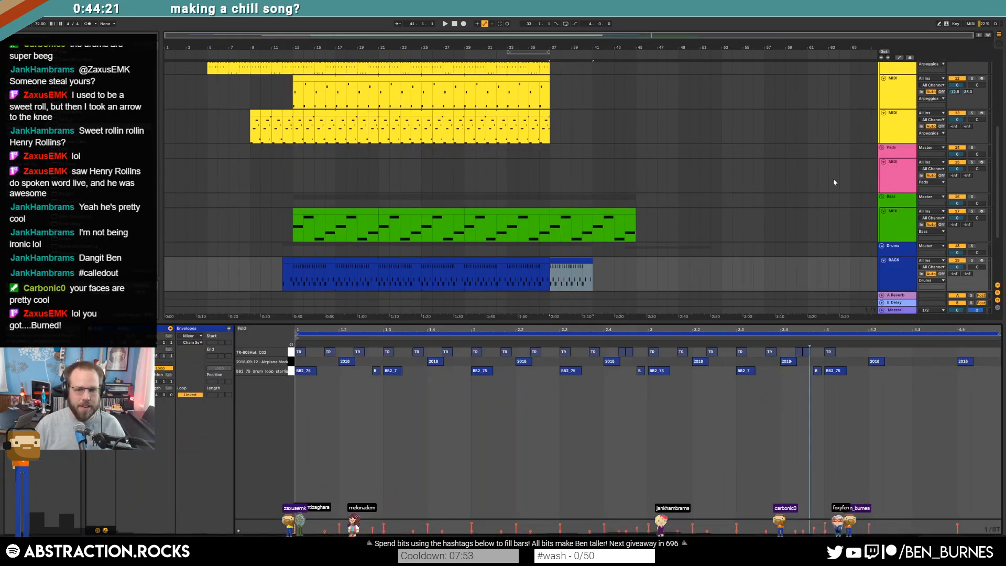
pyautogui.scroll(-3, 688, 231)
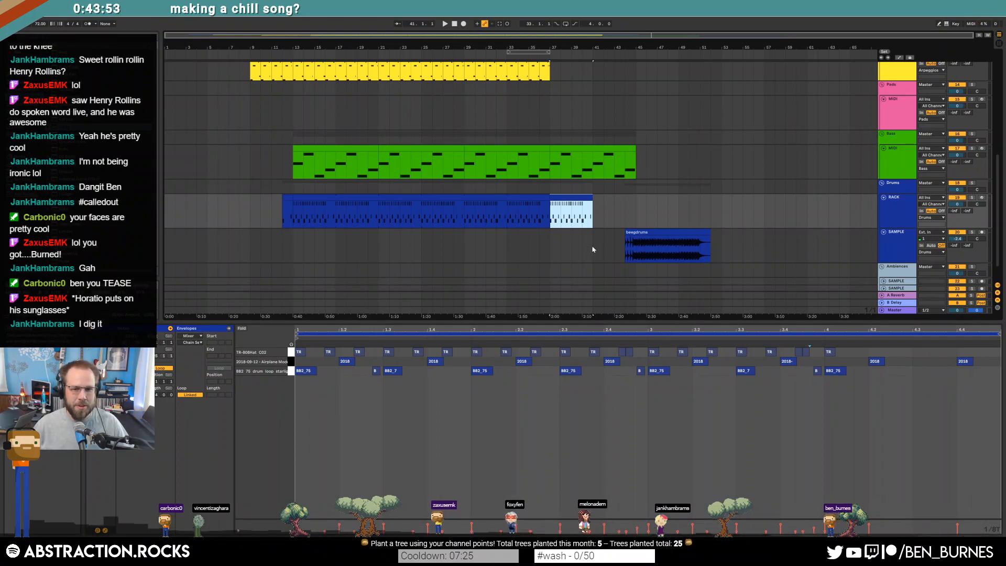
# Step: Shorten the beegdrums sample on the SAMPLE track so that its tail ends at bar 50
pyautogui.moveTo(681, 254)
pyautogui.mouseDown()
pyautogui.moveTo(704, 239)
pyautogui.moveTo(684, 234)
pyautogui.mouseUp()
pyautogui.press('Delete')
pyautogui.click(698, 244)
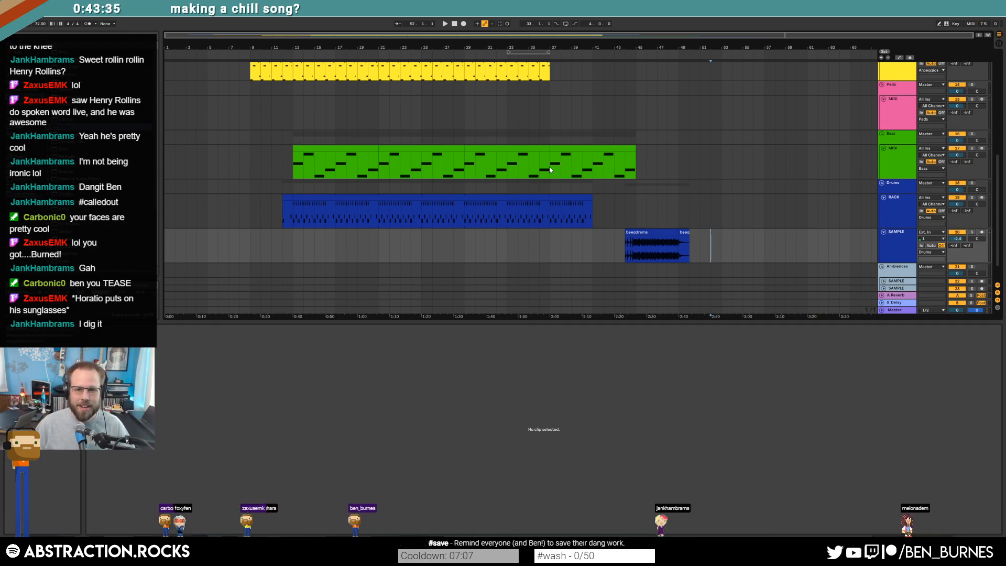
# Step: Duplicate the bass clip to bar 45 and remove the part of the copy beyond bar 49
pyautogui.click(572, 150)
pyautogui.hotkey('ctrl', 'd')
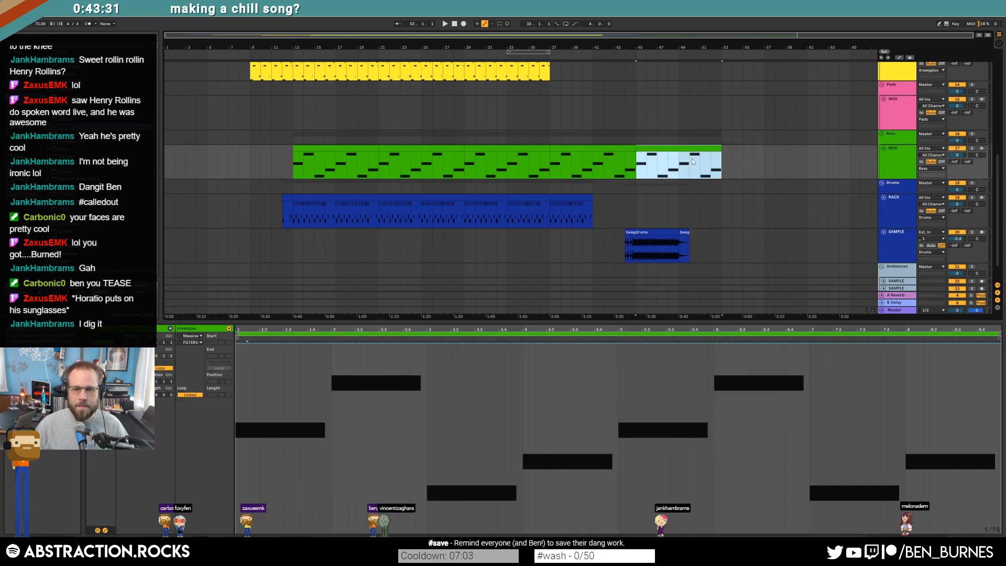
pyautogui.moveTo(682, 162); pyautogui.dragTo(731, 162)
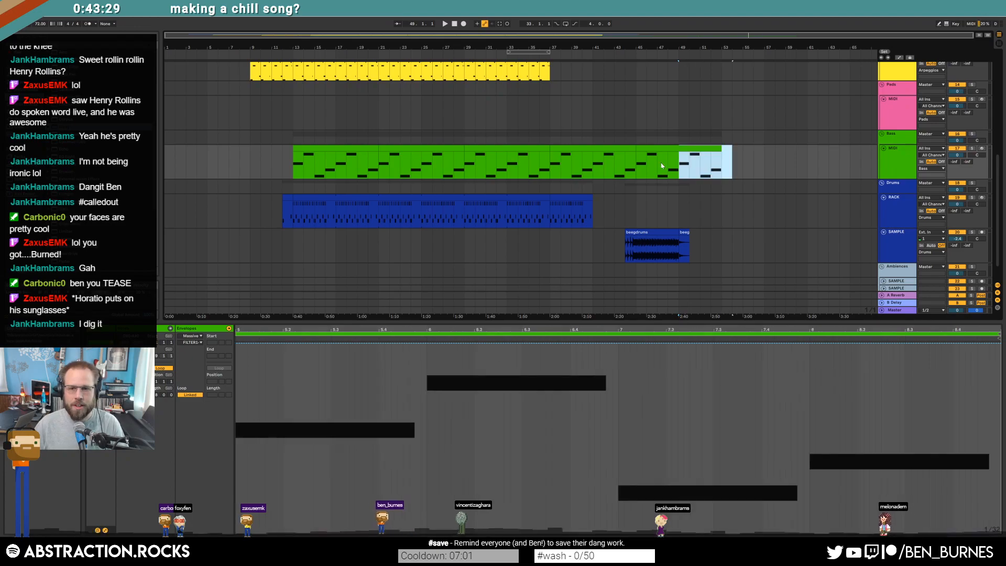
pyautogui.click(660, 146)
pyautogui.click(603, 164)
# Step: Duplicate the drum RACK clip at bar 37 so the drums continue from bar 41 to 45
pyautogui.click(582, 197)
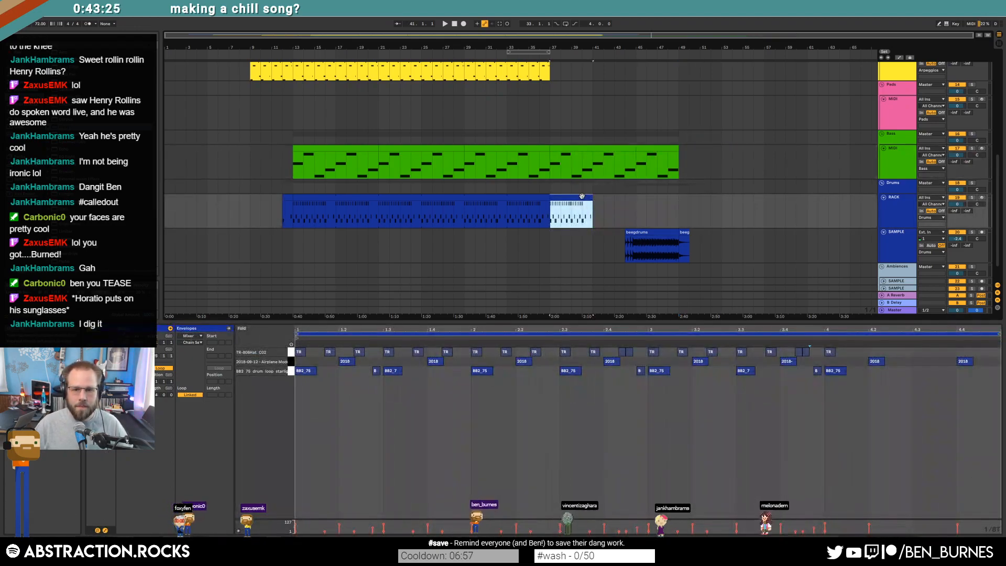
pyautogui.hotkey('ctrl', 'd')
pyautogui.click(550, 211)
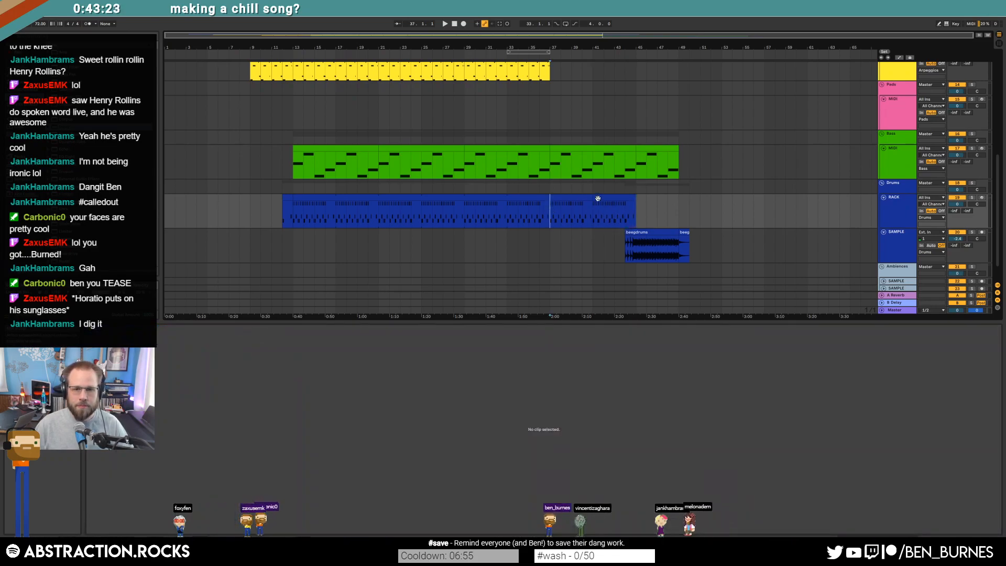
# Step: Copy bars 13 to 21 of the two lower Arpeggios tracks and paste them at bar 37
pyautogui.scroll(8, 621, 205)
pyautogui.hotkey('shift', 'Tab')
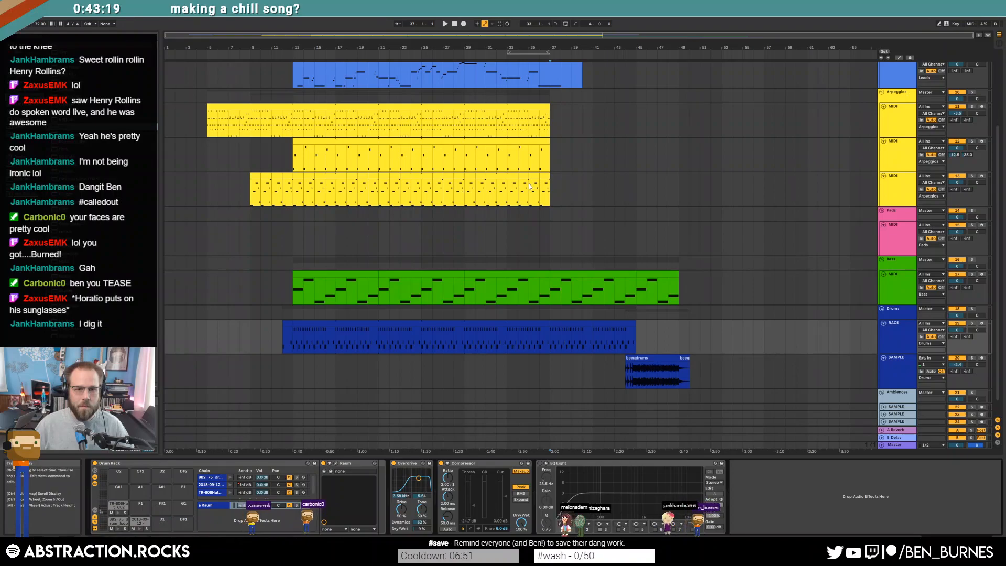
pyautogui.click(289, 176)
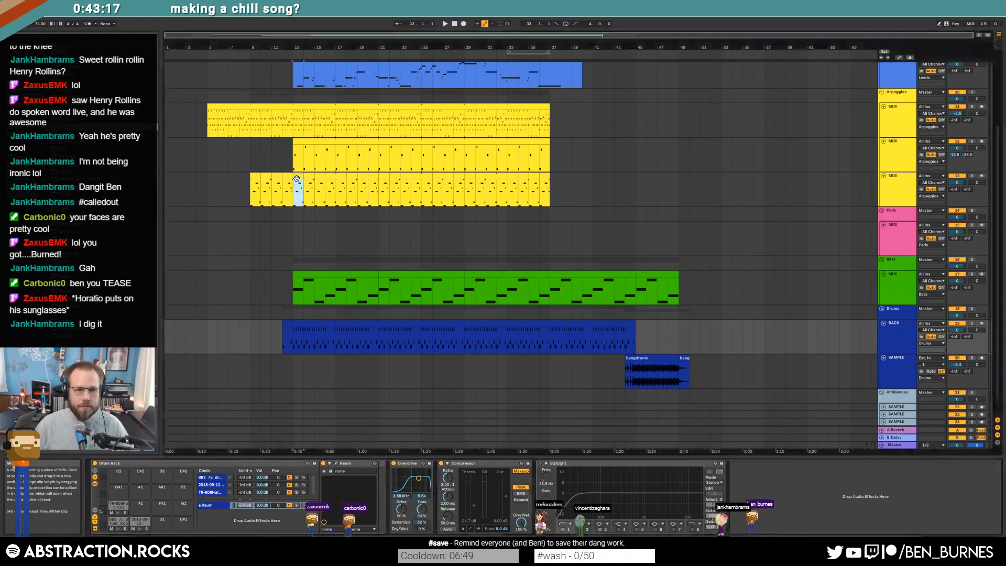
pyautogui.keyDown('shift'); pyautogui.click(372, 178); pyautogui.keyUp('shift')
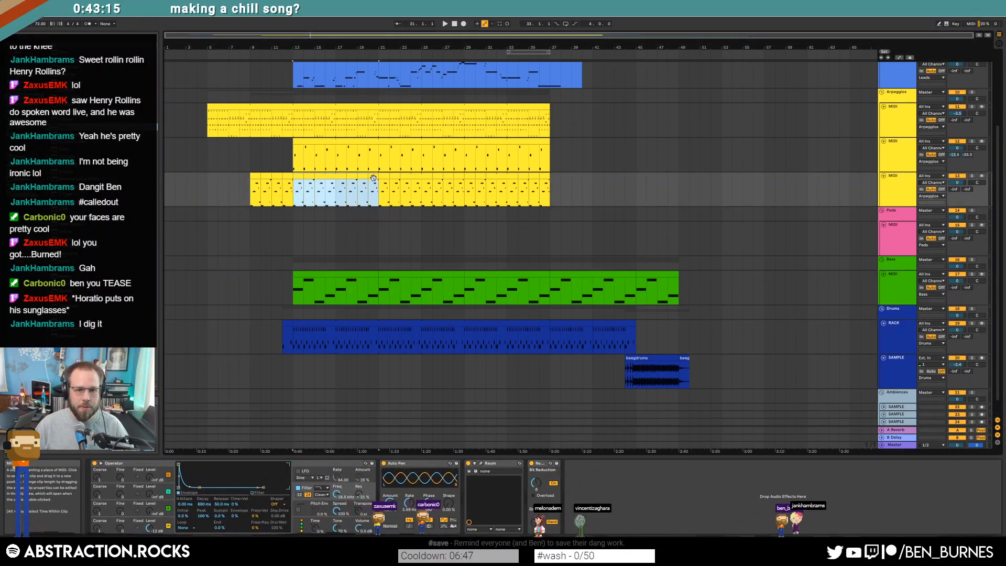
pyautogui.hotkey('ctrl', 'c')
pyautogui.click(553, 191)
pyautogui.hotkey('ctrl', 'v')
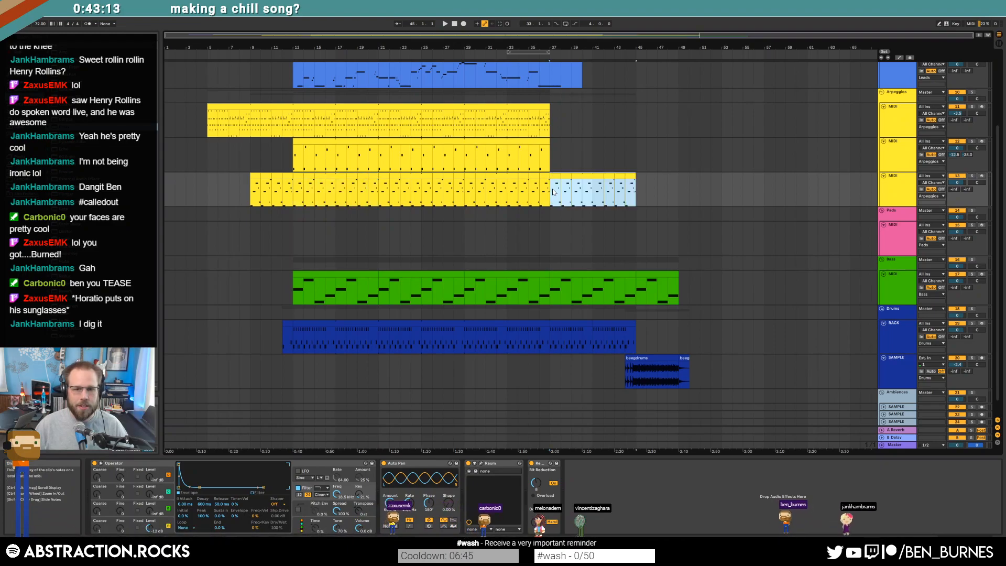
pyautogui.click(549, 158)
pyautogui.hotkey('ctrl', 'v')
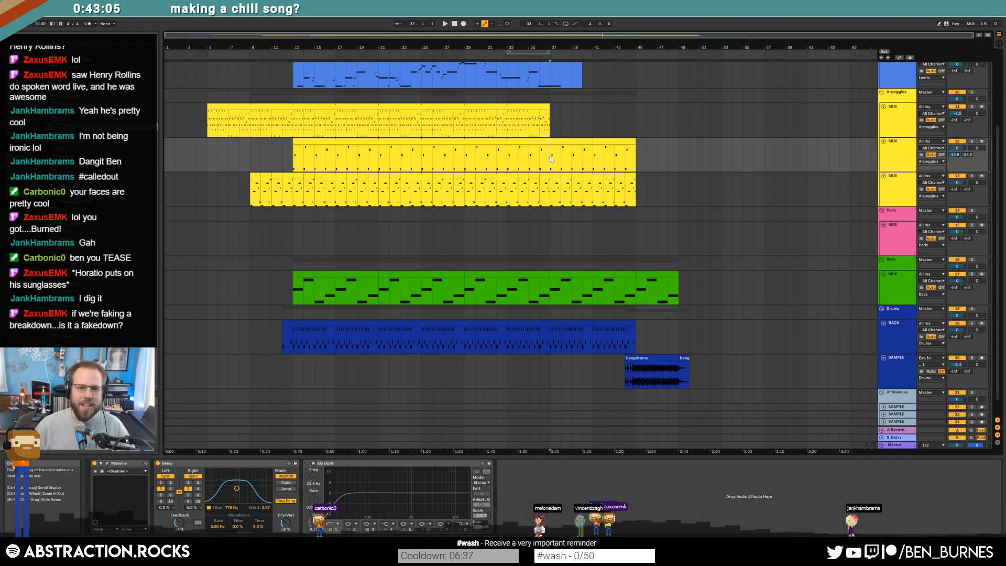
# Step: Play the song from bar 37 and check the hat and Airplane Mode notes in the drum RACK clip
pyautogui.press('space')
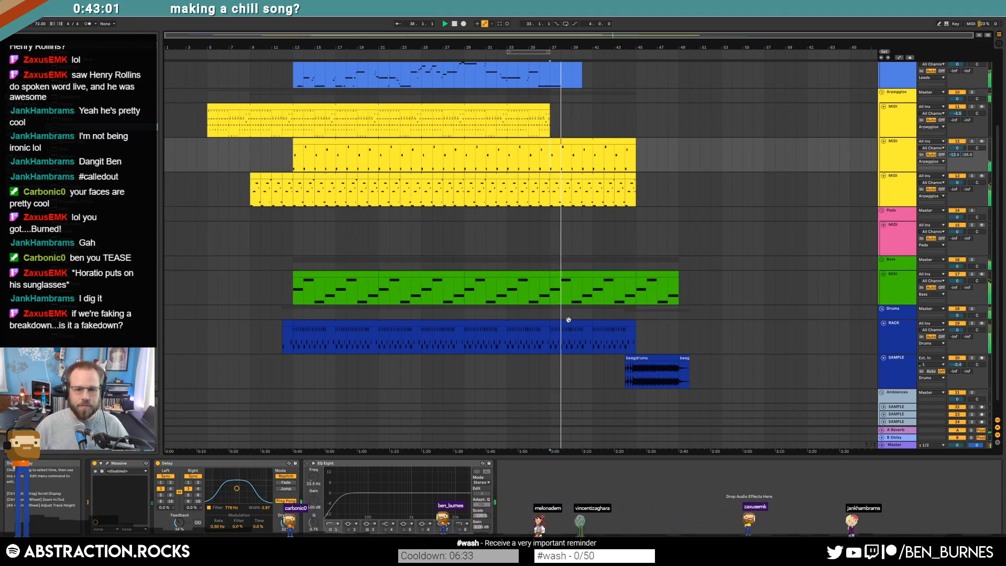
pyautogui.doubleClick(567, 323)
pyautogui.click(290, 352)
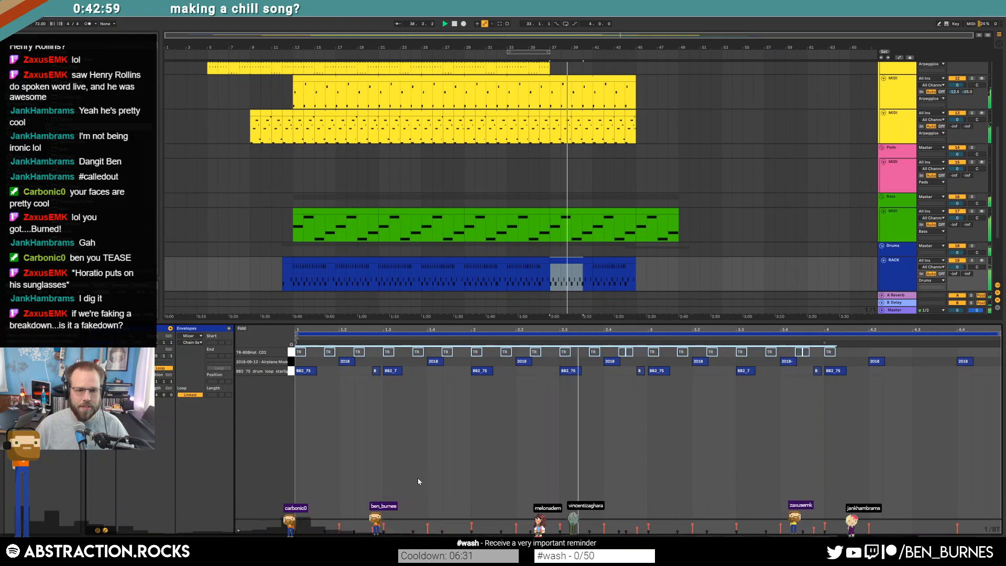
pyautogui.click(290, 361)
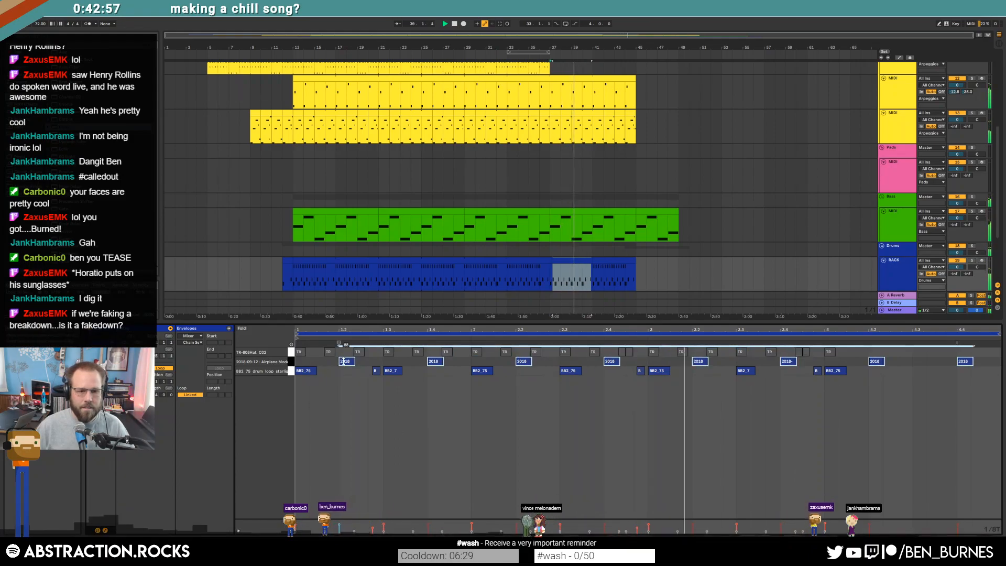
pyautogui.hotkey('shift', 'Tab')
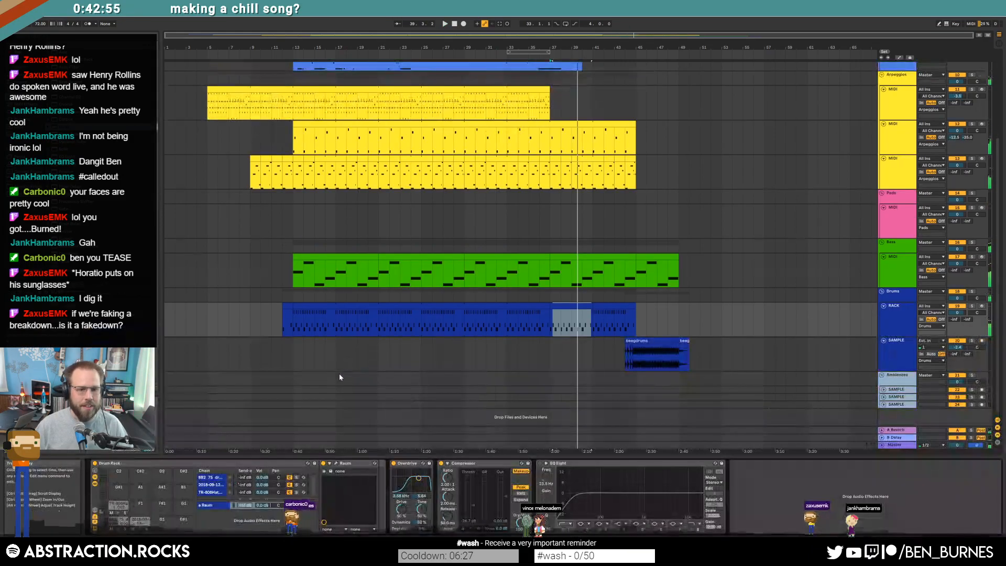
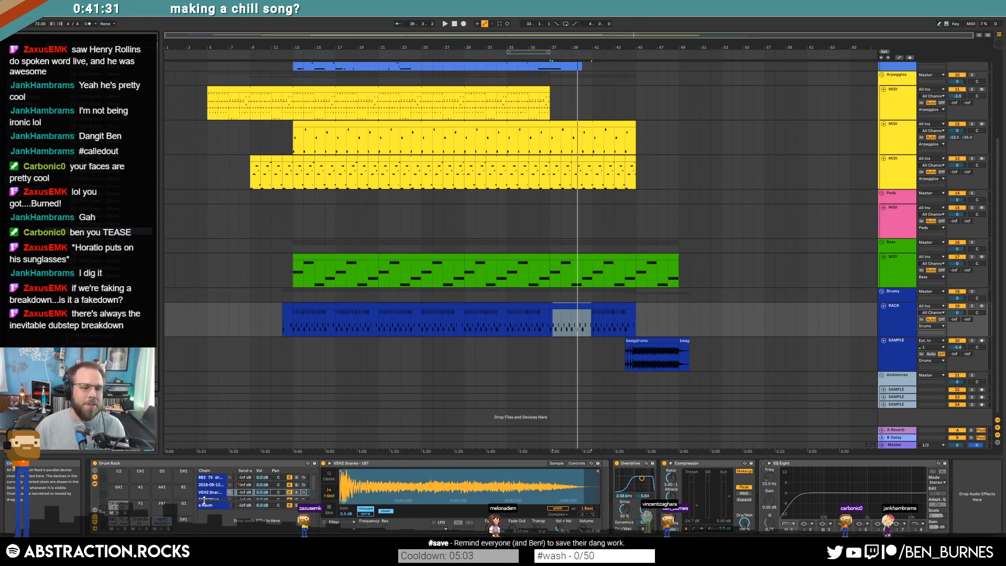
# Step: Shorten the VEKO Snares - 187 sample in the drum rack, adjust its fade-out and audition it
pyautogui.moveTo(597, 472); pyautogui.dragTo(396, 472)
pyautogui.moveTo(517, 521)
pyautogui.mouseDown()
pyautogui.moveTo(517, 490)
pyautogui.moveTo(517, 508)
pyautogui.mouseUp()
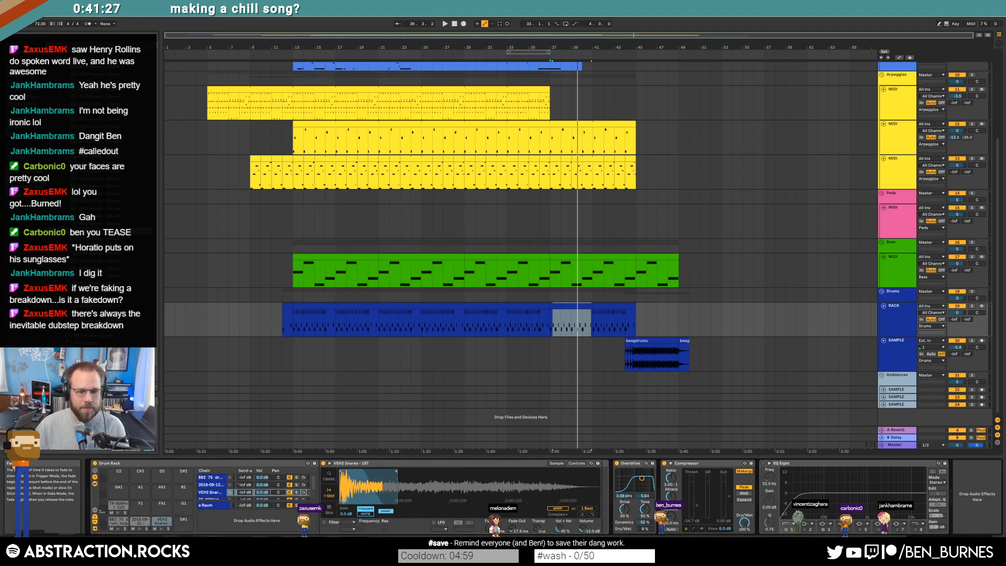
pyautogui.click(162, 528)
pyautogui.moveTo(397, 472); pyautogui.dragTo(445, 471)
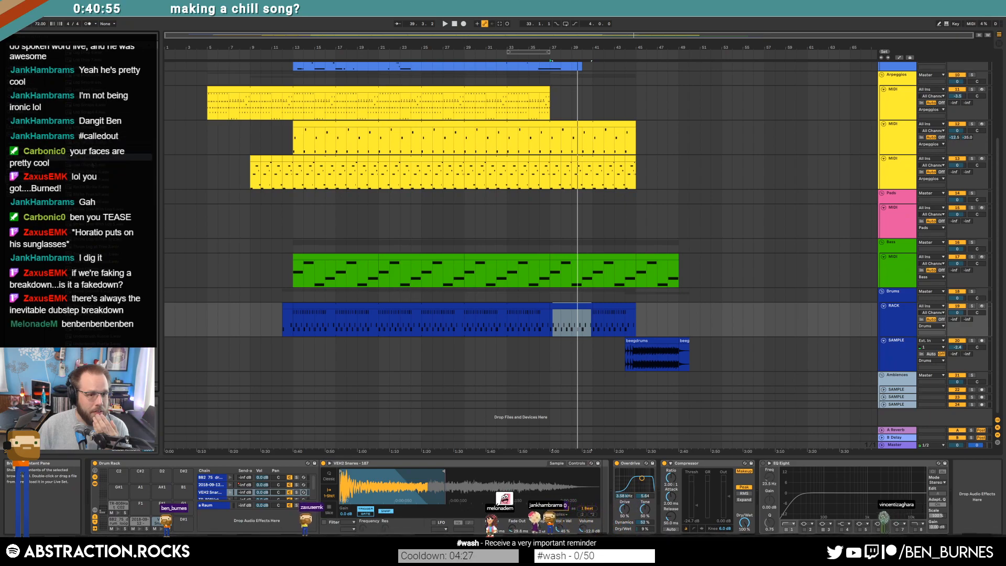
# Step: Try Lug Thump 4 with a shortened end as the replacement snare and remove it from pad D1
pyautogui.moveTo(84, 157); pyautogui.dragTo(344, 480)
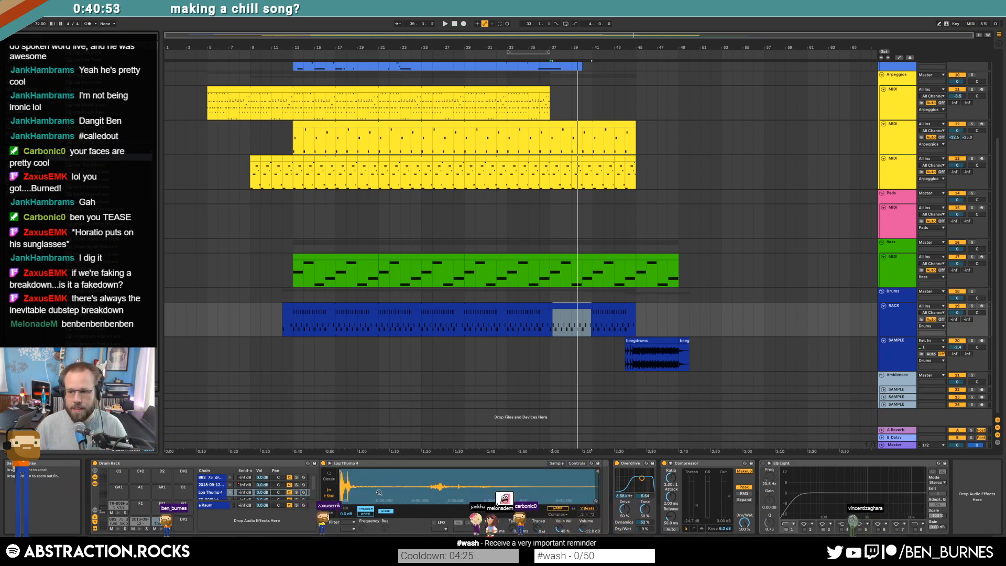
pyautogui.moveTo(597, 496); pyautogui.dragTo(378, 498)
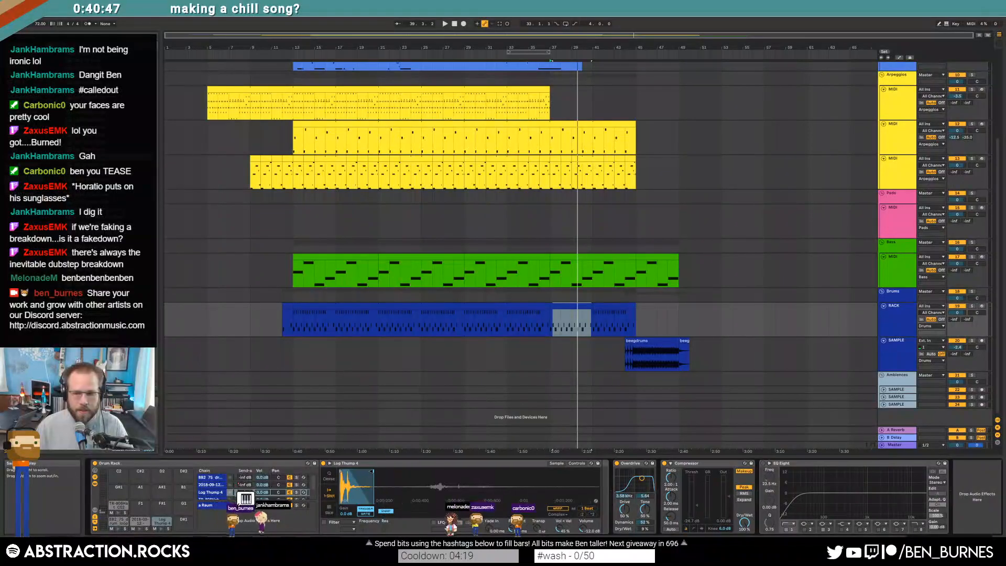
pyautogui.moveTo(383, 485); pyautogui.dragTo(384, 516)
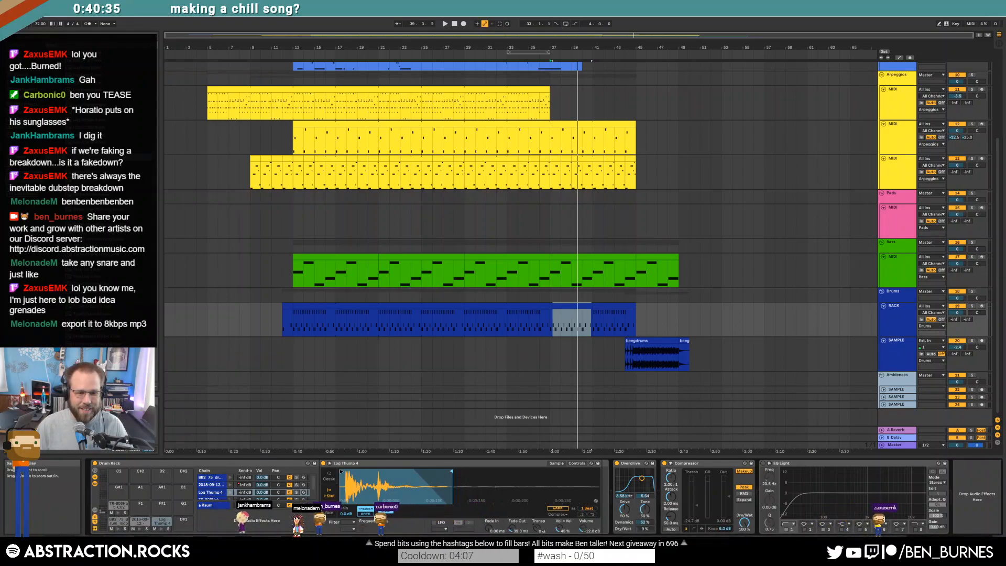
pyautogui.click(163, 529)
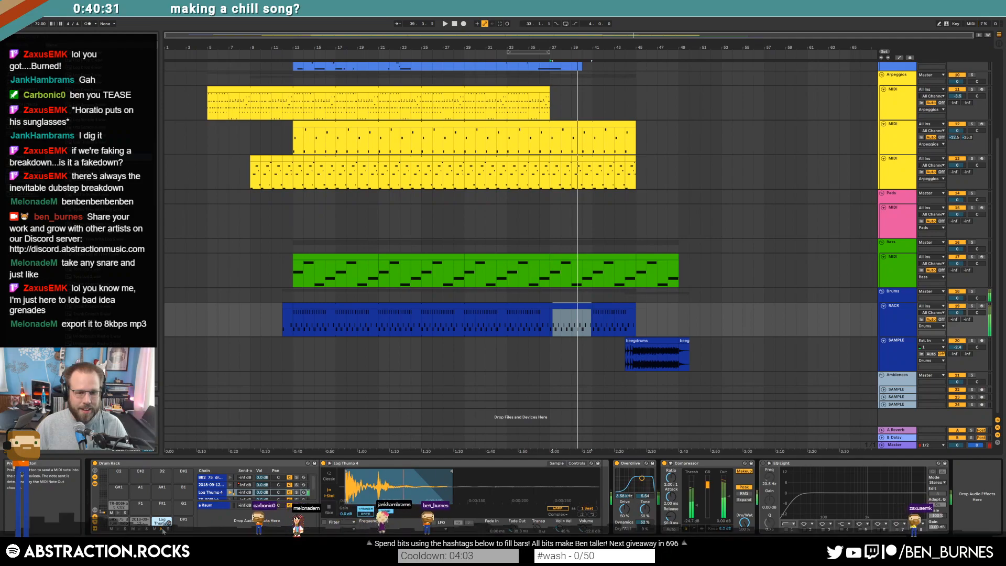
pyautogui.press('Delete')
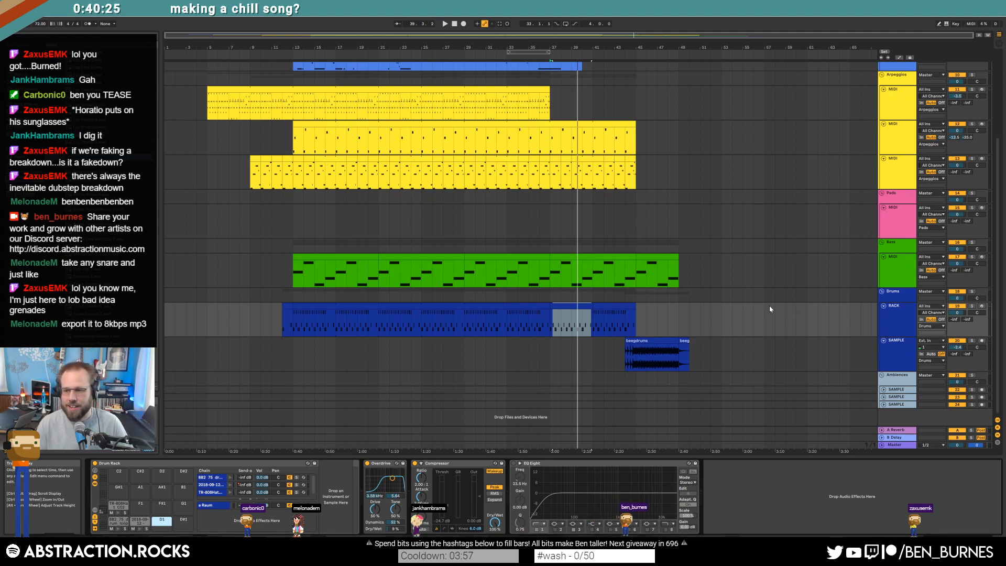
# Step: Find the snare - snares on - 95.wav sample in the browser and show it in its Explorer folder
pyautogui.moveTo(155, 168); pyautogui.dragTo(159, 203)
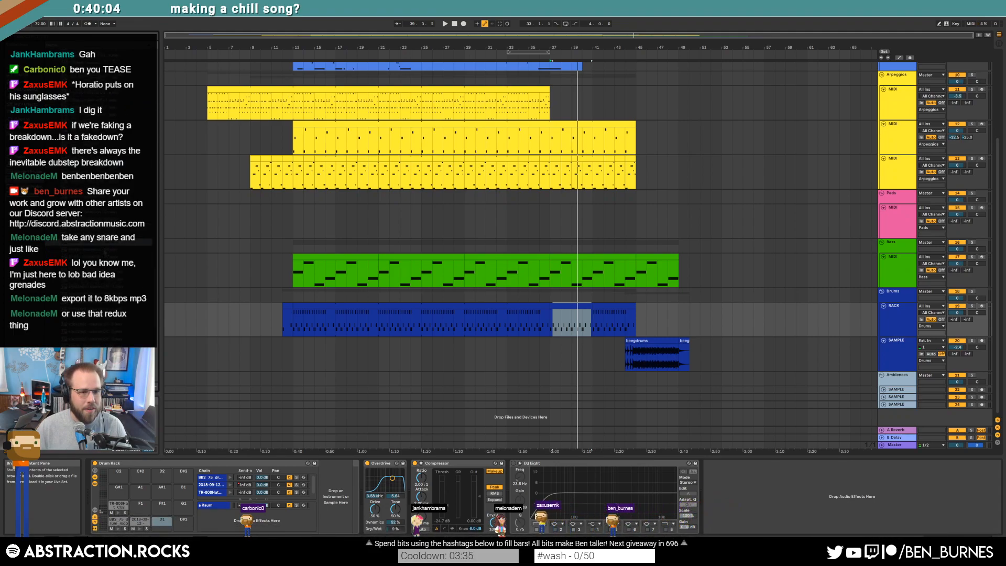
pyautogui.rightClick(103, 242)
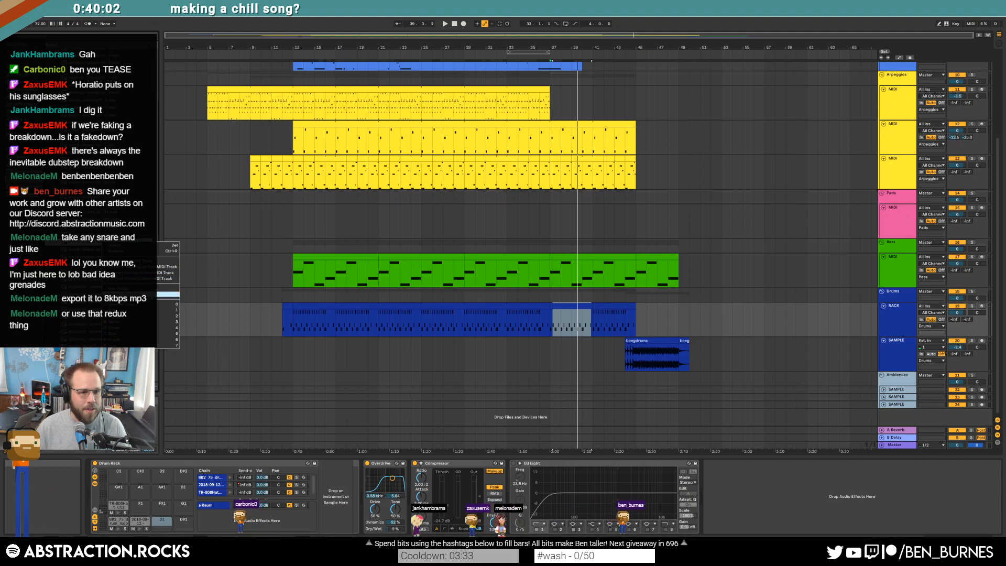
pyautogui.click(123, 295)
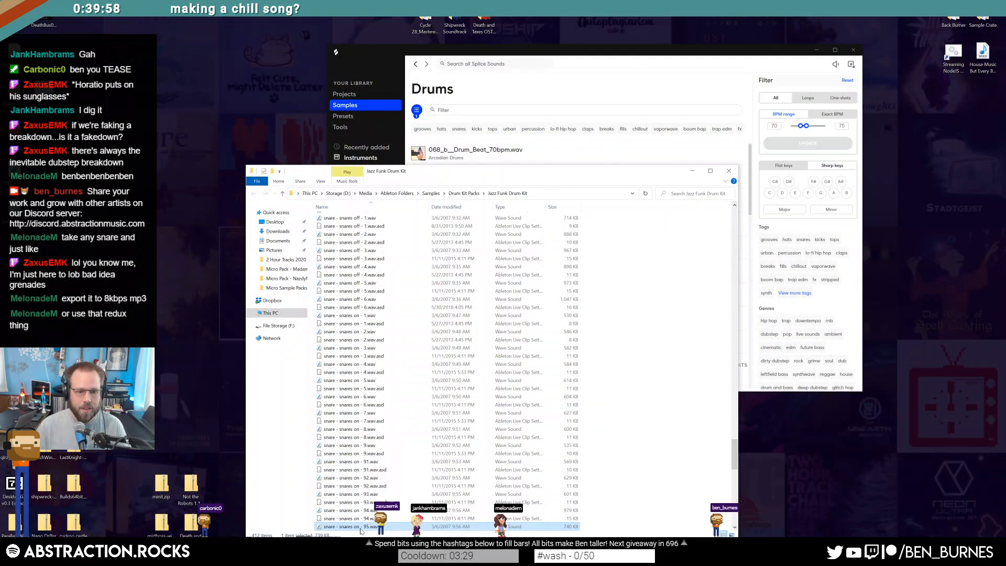
pyautogui.moveTo(360, 531)
pyautogui.mouseDown()
pyautogui.moveTo(190, 297)
pyautogui.moveTo(357, 526)
pyautogui.mouseUp()
# Step: Switch to Audacity and import snare - snares on - 95.wav from the Jazz Funk Drum Kit folder
pyautogui.press('super')
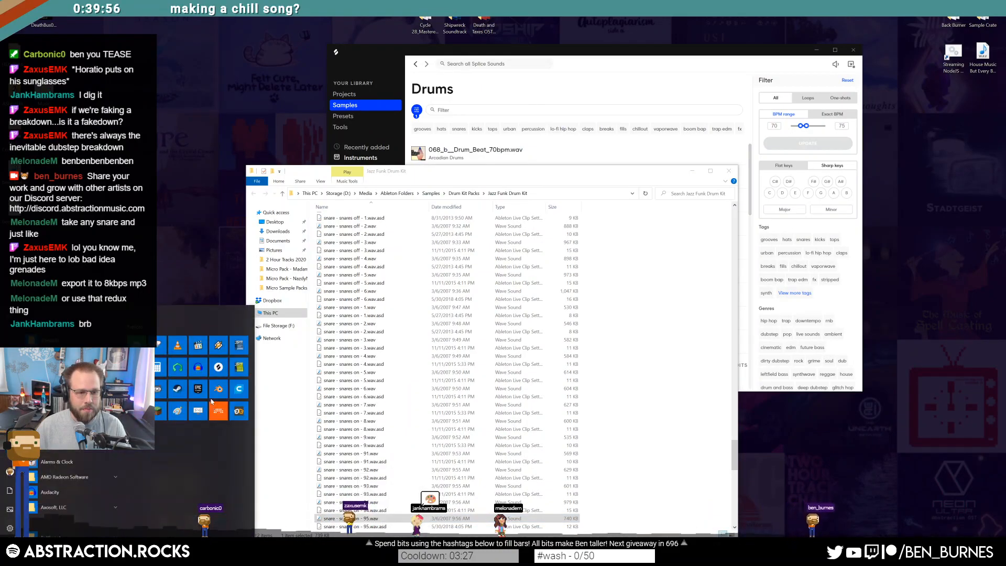
pyautogui.click(198, 349)
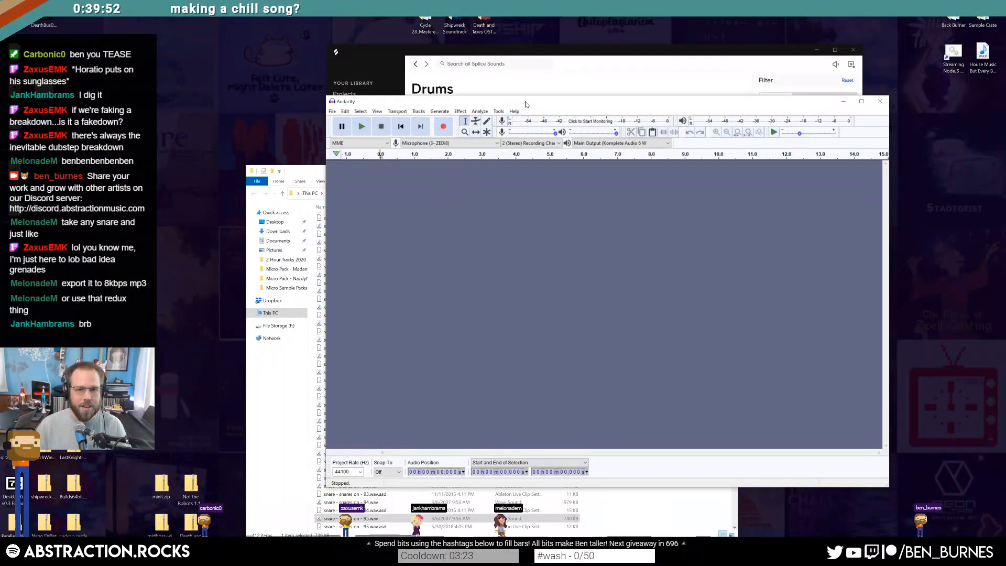
pyautogui.moveTo(443, 101); pyautogui.dragTo(512, 64)
pyautogui.moveTo(357, 518); pyautogui.dragTo(637, 335)
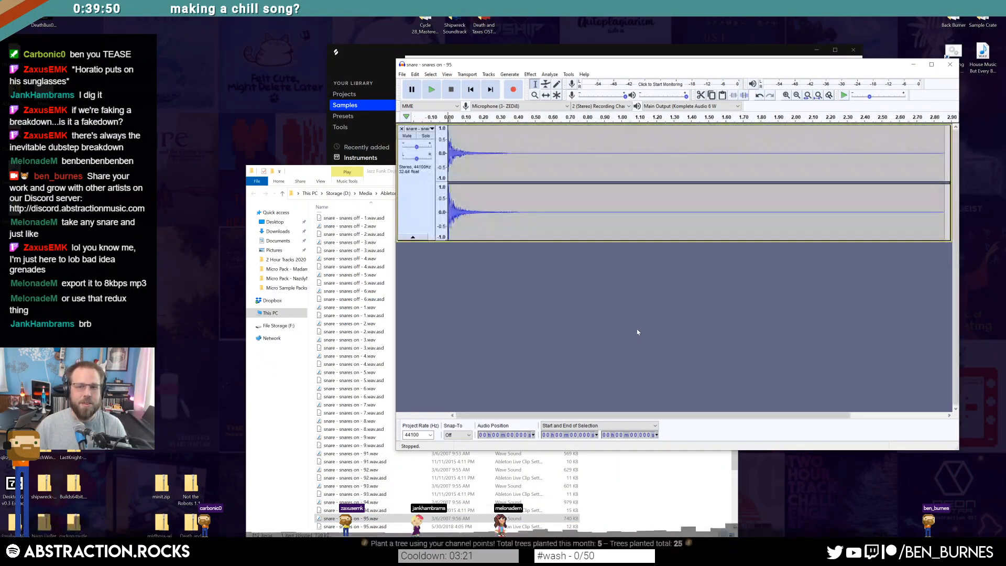
# Step: Set up an MP3 export of the snare with a constant bit rate of 8 kbps
pyautogui.click(402, 74)
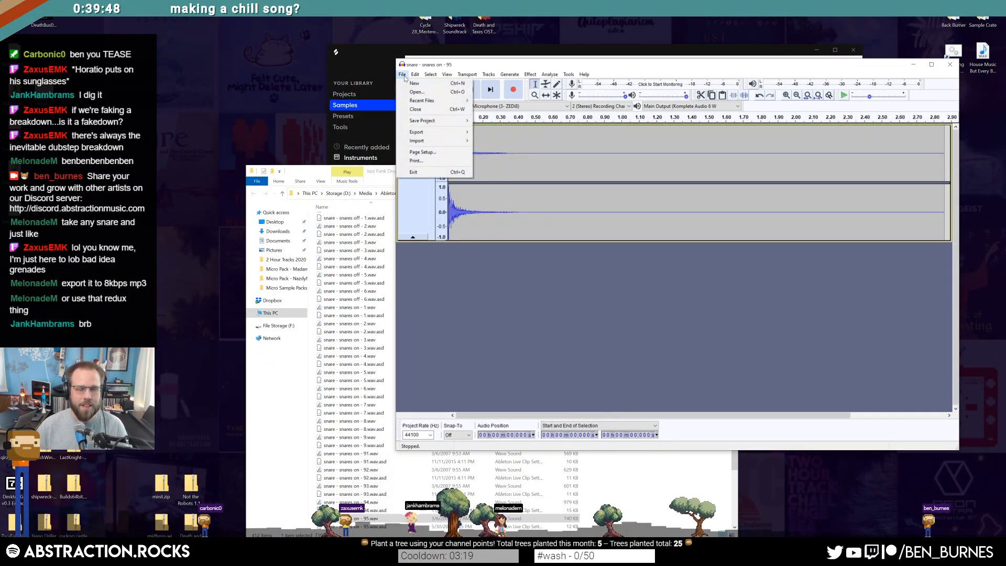
pyautogui.moveTo(433, 133)
pyautogui.click(498, 132)
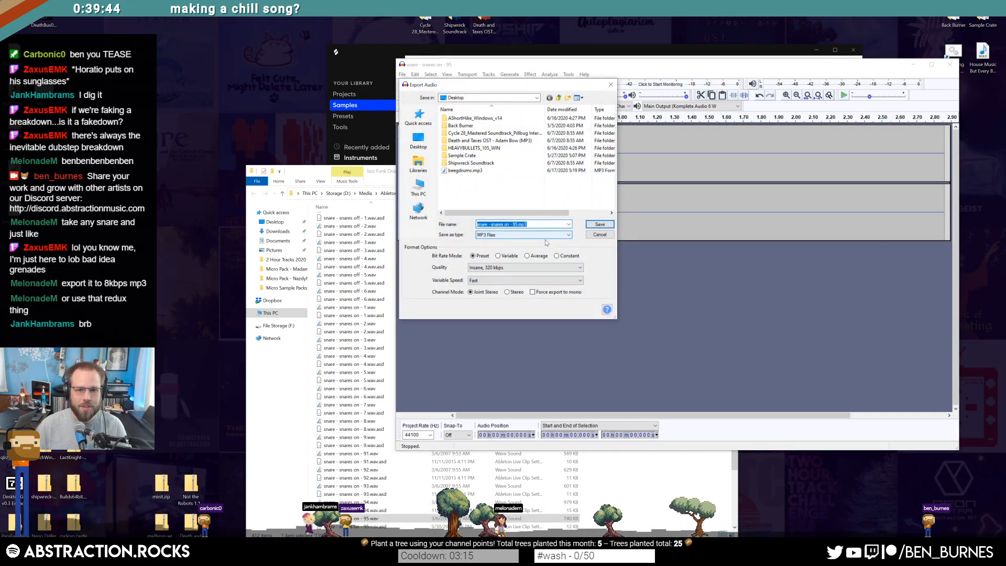
pyautogui.click(500, 267)
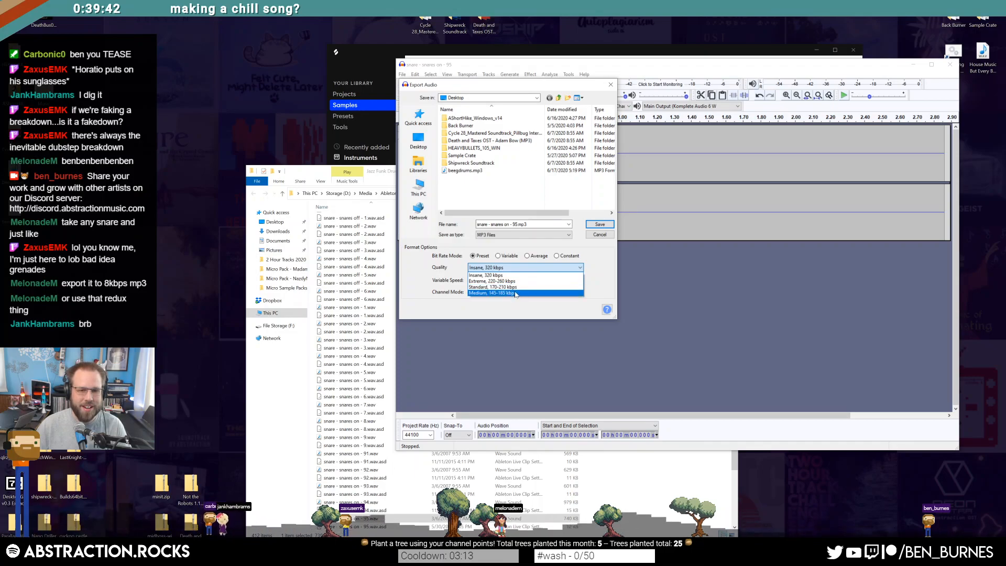
pyautogui.click(493, 313)
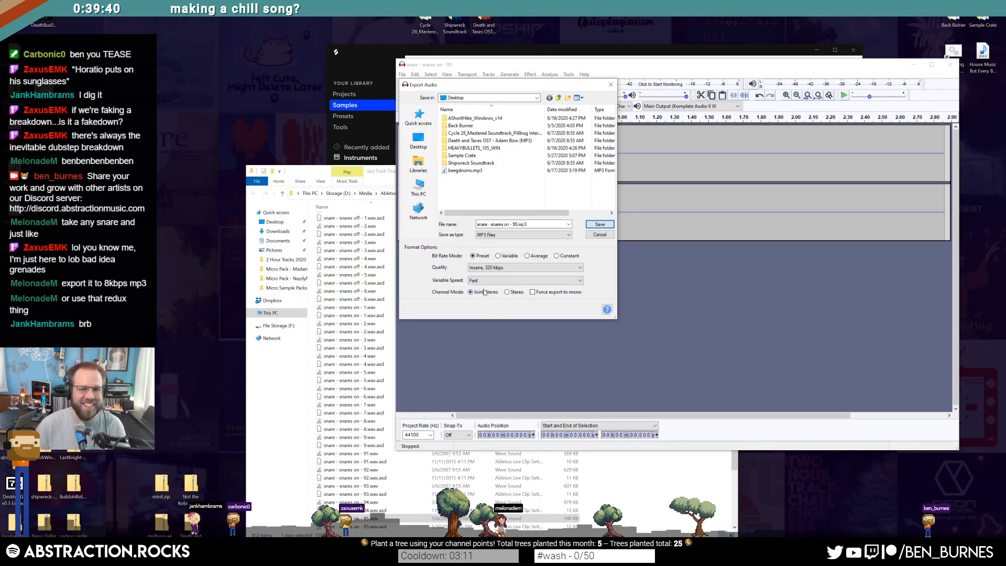
pyautogui.click(504, 268)
pyautogui.click(496, 376)
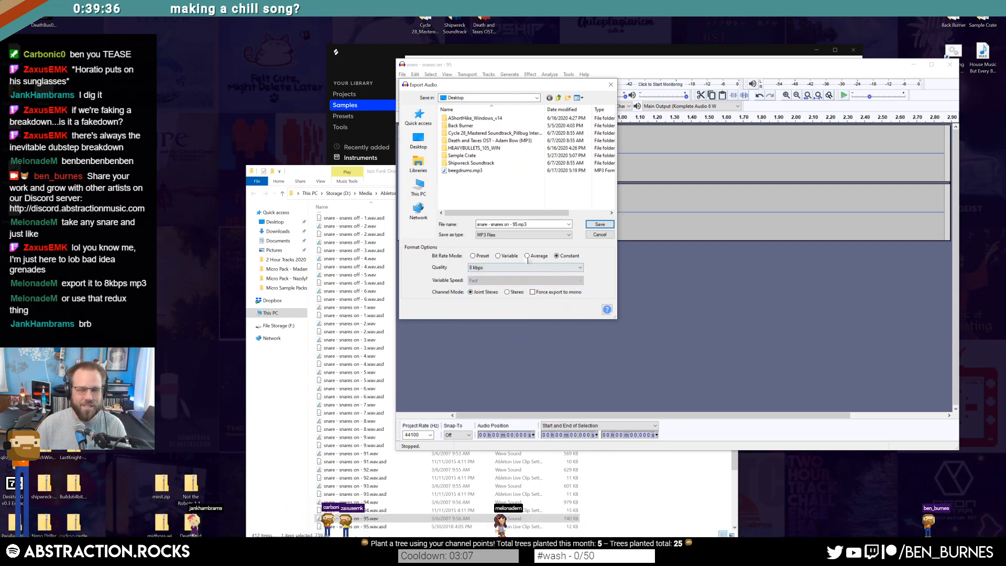
# Step: Export the file to the Desktop as GARBAGE SNARE, accepting the metadata tags and choosing a supported resample rate
pyautogui.write('GARBAGE SNARE')
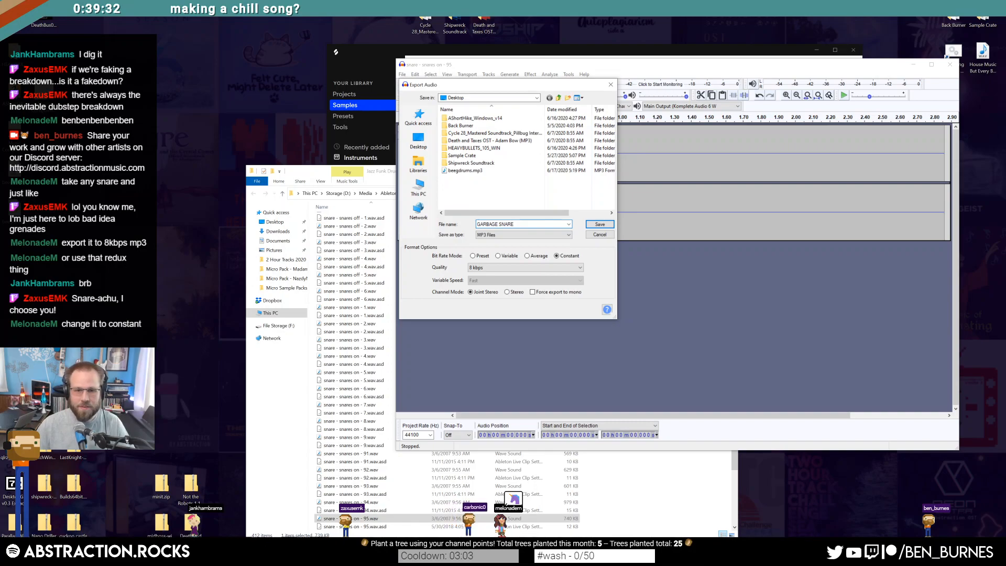
pyautogui.click(598, 224)
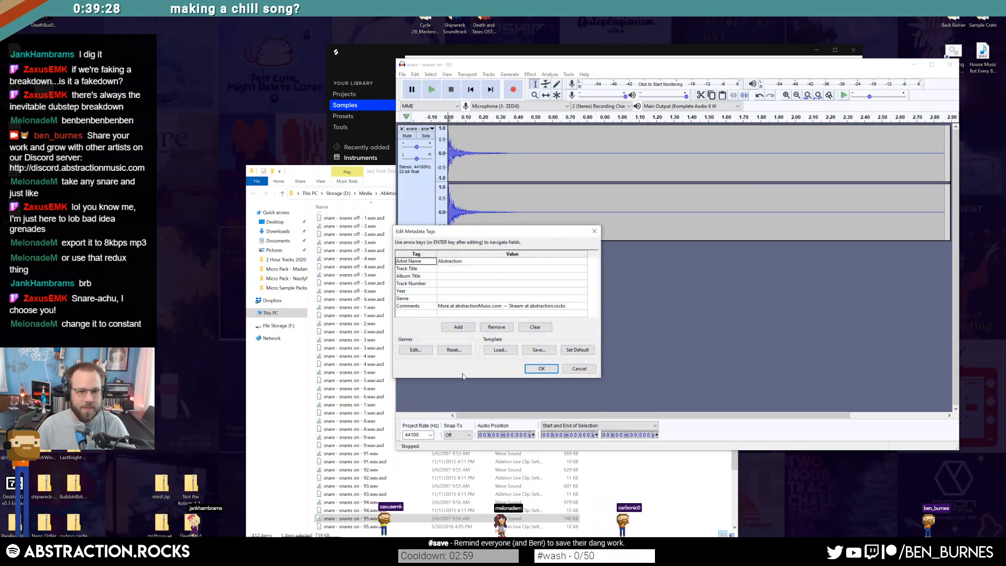
pyautogui.click(537, 369)
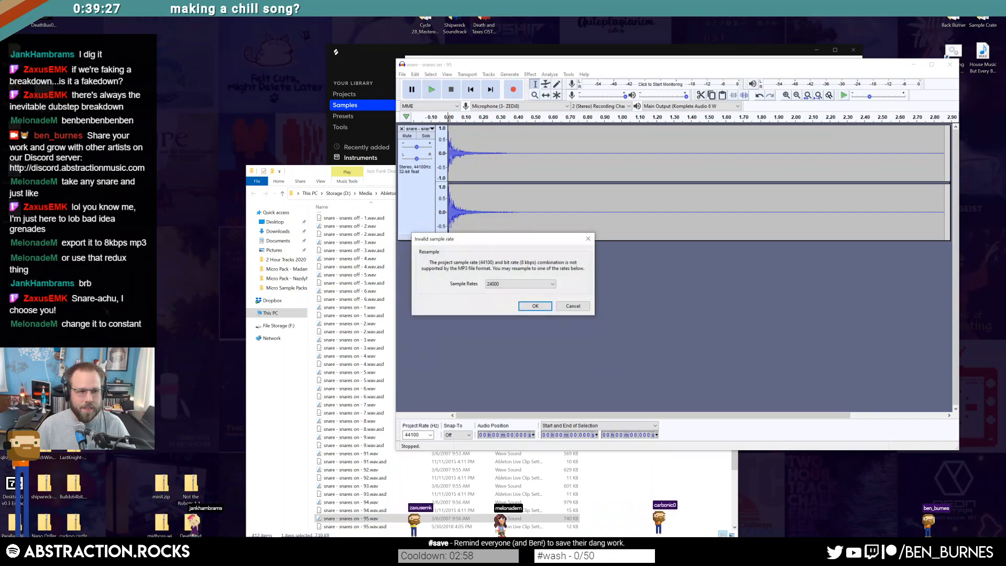
pyautogui.click(530, 286)
pyautogui.click(529, 292)
pyautogui.click(534, 306)
# Step: Switch to Ableton Live, load GARBAGE SNARE onto drum rack pad D1 and audition it
pyautogui.moveTo(107, 261); pyautogui.dragTo(163, 533)
pyautogui.click(711, 331)
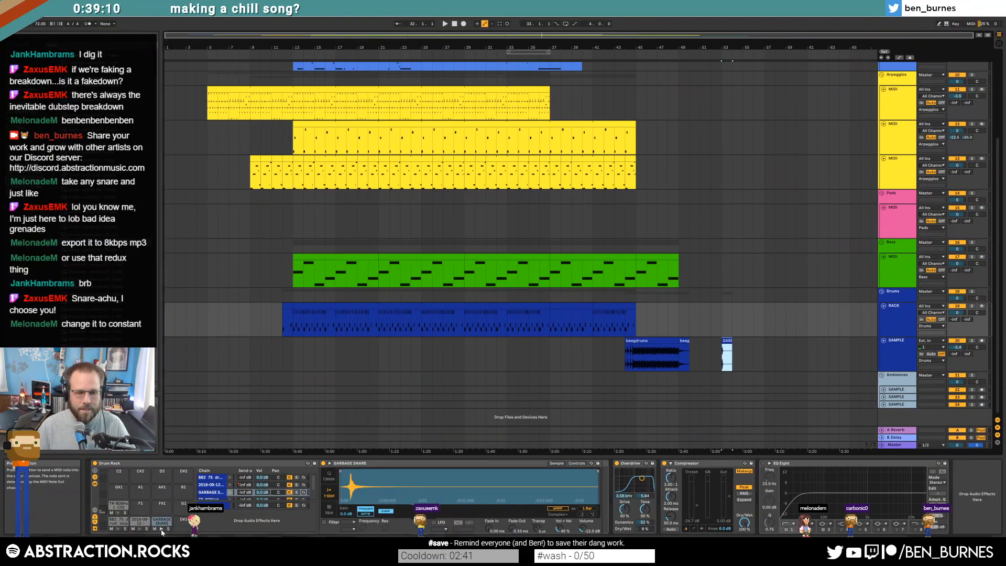
pyautogui.click(162, 530)
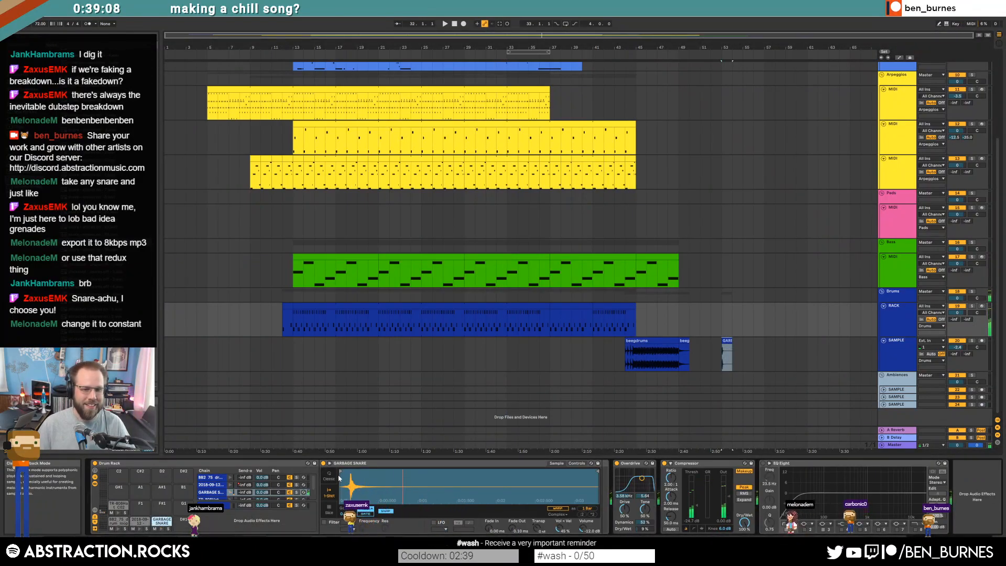
# Step: Trim the silent start of the GARBAGE SNARE sample, audition it, and delete its stray clip from the SAMPLE track
pyautogui.moveTo(341, 471); pyautogui.dragTo(350, 470)
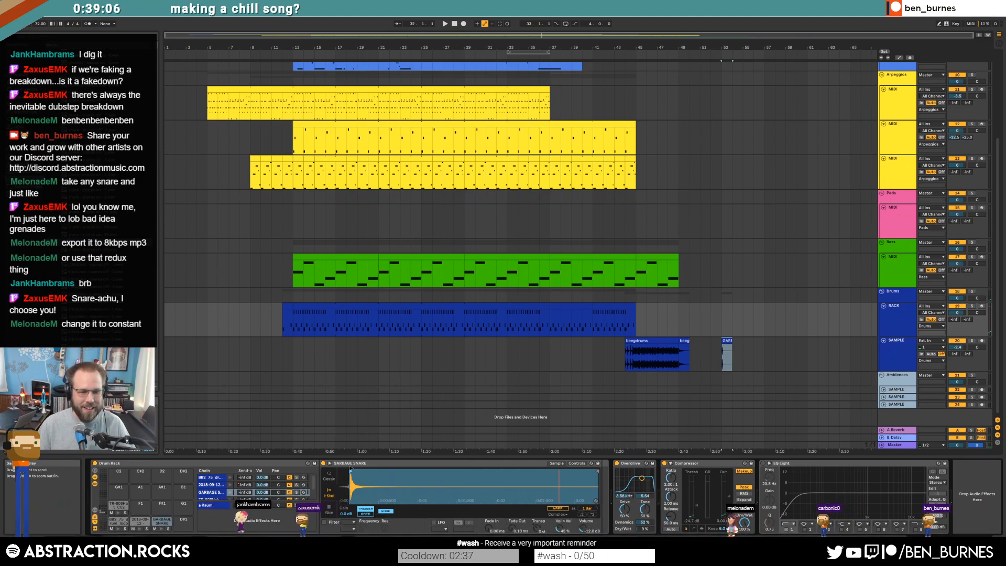
pyautogui.click(164, 530)
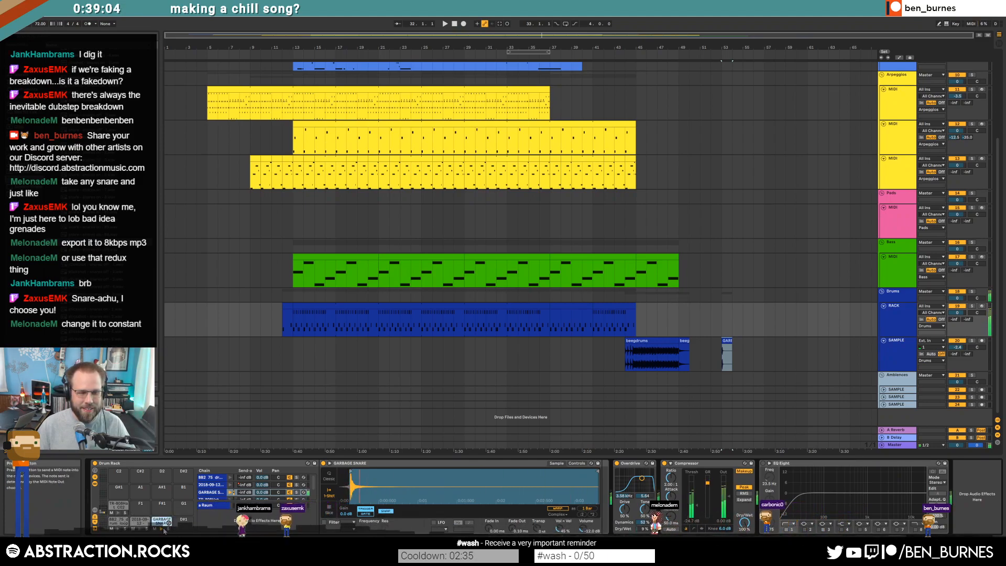
pyautogui.click(726, 341)
pyautogui.press('Delete')
# Step: In the drum RACK clip starting at bar 37, move the Airplane row's notes up to the GARBAGE SNARE row
pyautogui.click(574, 313)
pyautogui.click(565, 306)
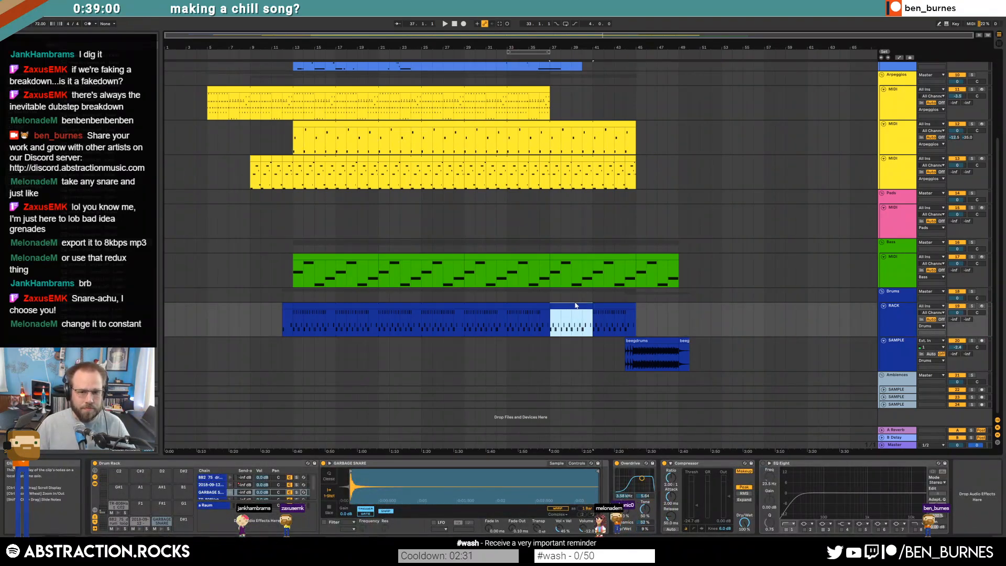
pyautogui.doubleClick(568, 306)
pyautogui.click(293, 371)
pyautogui.press('Up')
# Step: Delete the GARBAGE SNARE hits on beat 4 of every bar in the clip and return to the device view
pyautogui.click(353, 381)
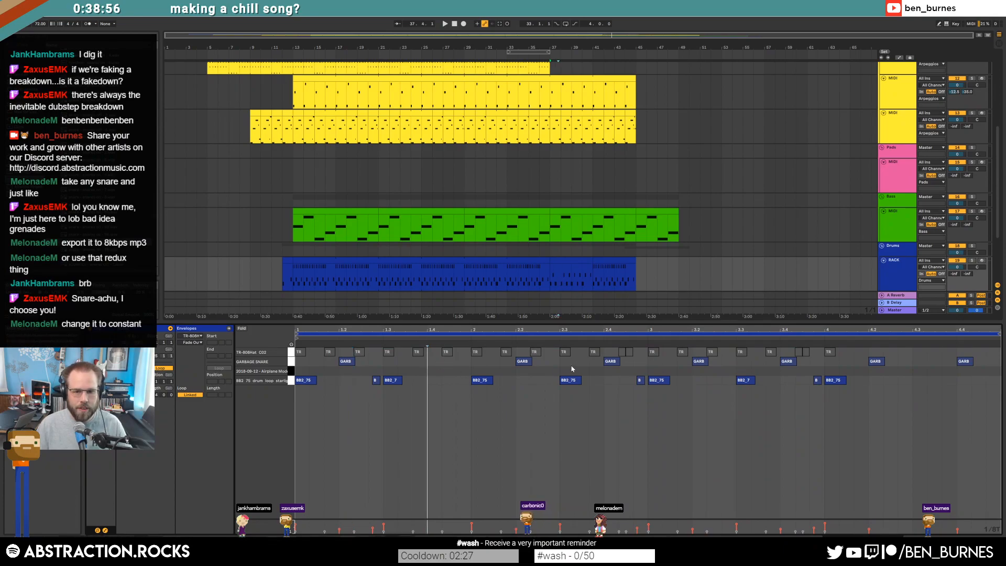
pyautogui.click(787, 362)
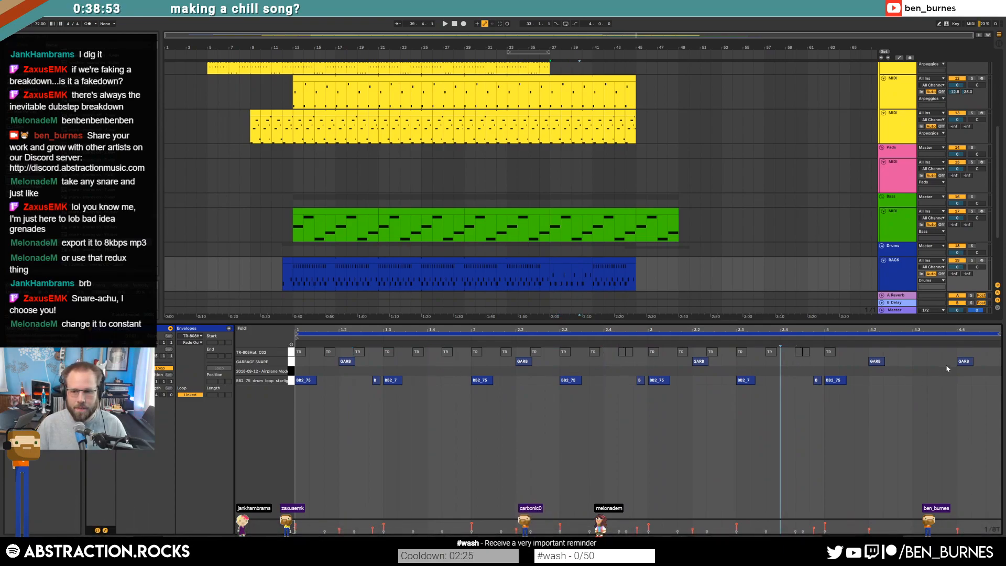
pyautogui.click(922, 381)
pyautogui.hotkey('shift', 'Tab')
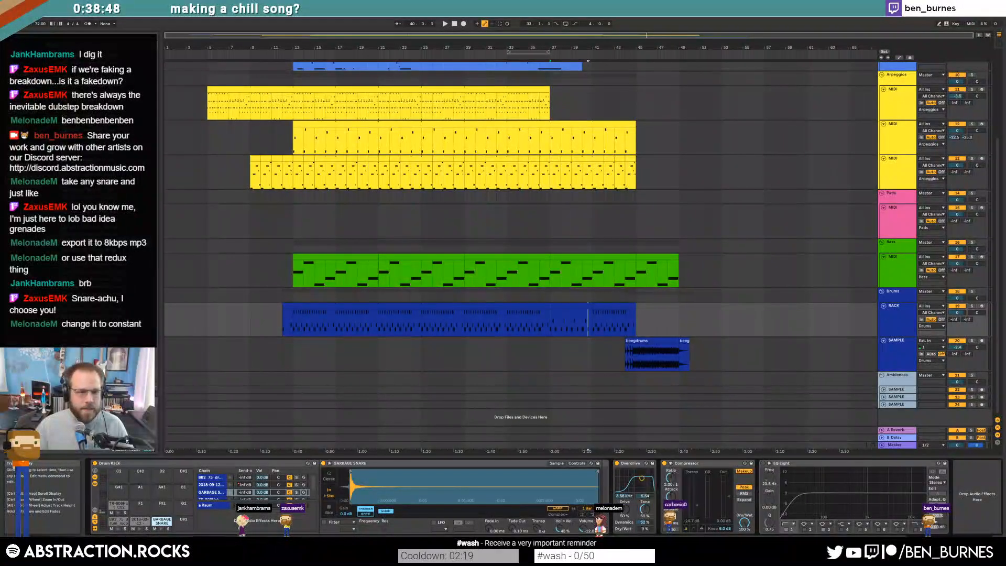
# Step: Lower the GARBAGE SNARE chain's volume and process its sample with a filter and a Delay effect
pyautogui.moveTo(245, 492); pyautogui.dragTo(245, 489)
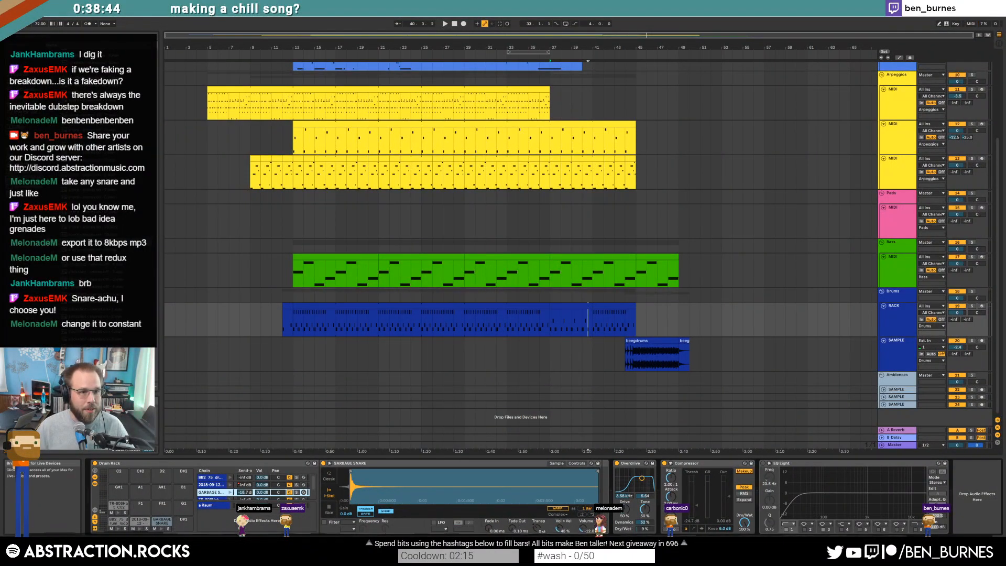
pyautogui.click(24, 120)
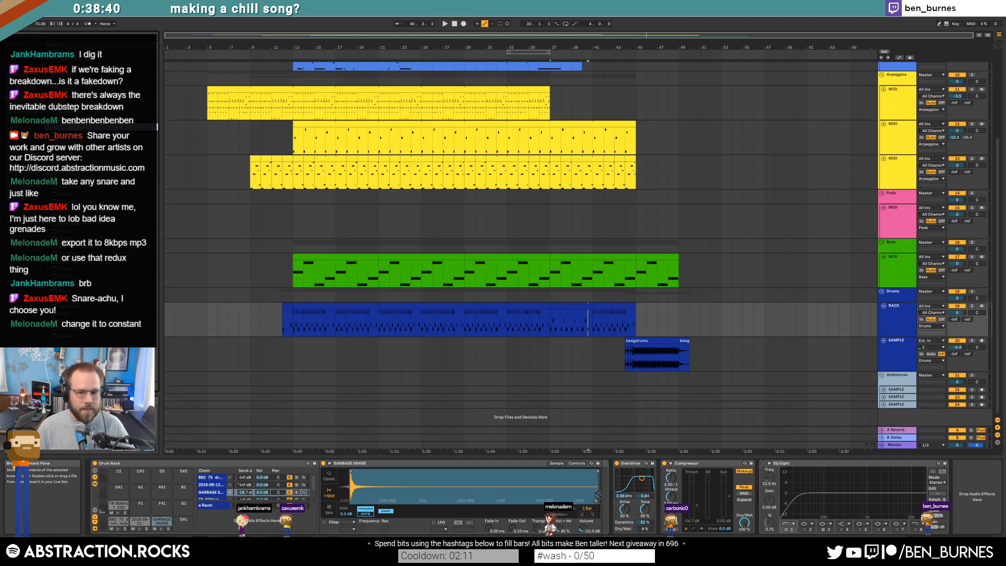
pyautogui.click(324, 523)
pyautogui.click(348, 522)
pyautogui.click(346, 499)
pyautogui.moveTo(363, 528); pyautogui.dragTo(363, 561)
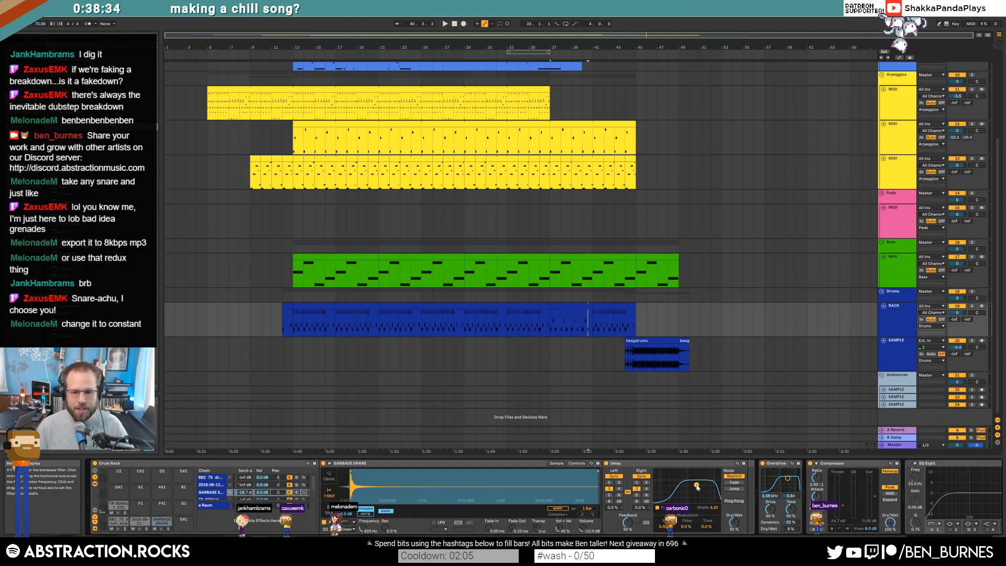
# Step: Turn on Ping Pong in the snare's Delay and adjust its filter band during playback
pyautogui.click(738, 501)
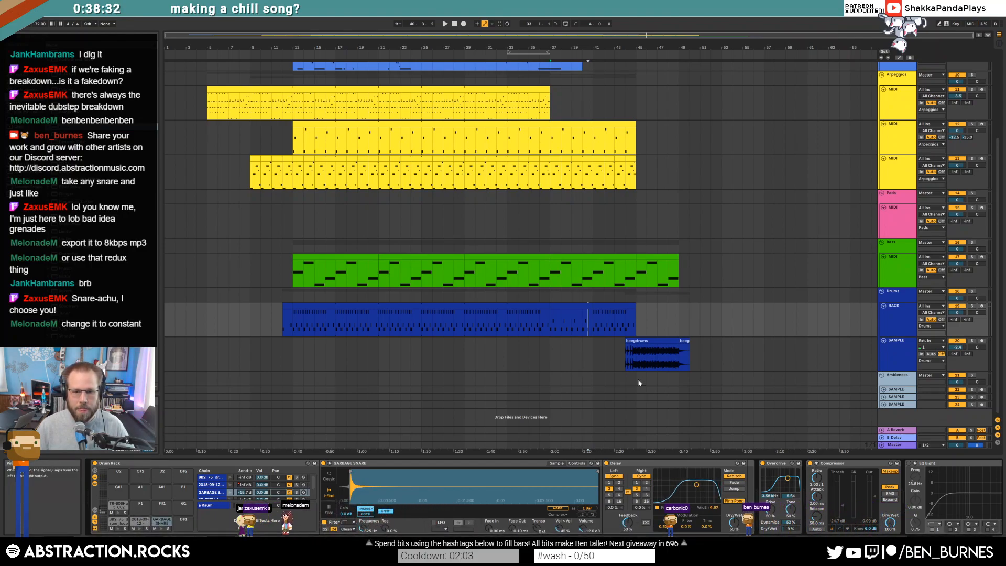
pyautogui.press('space')
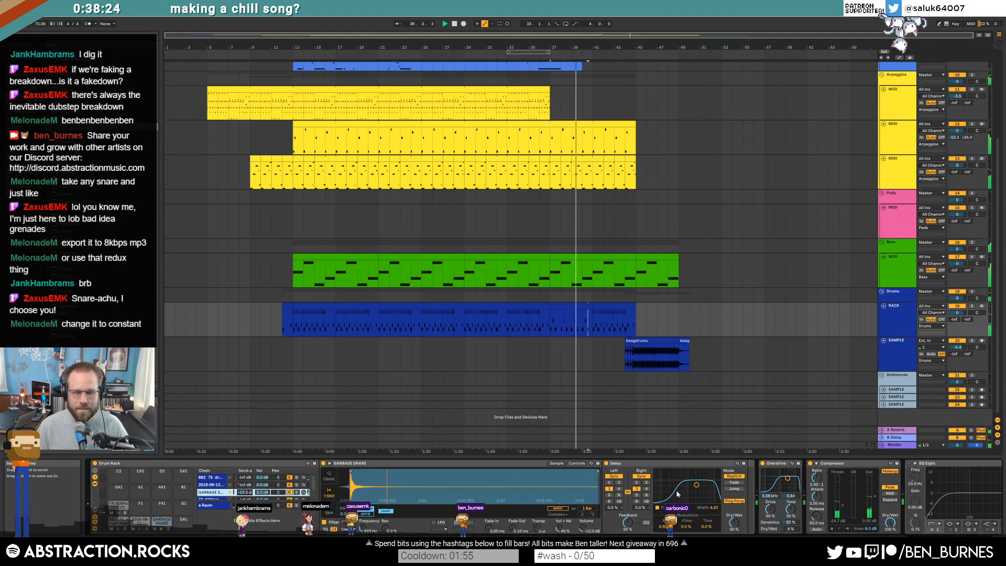
pyautogui.moveTo(695, 484); pyautogui.dragTo(695, 481)
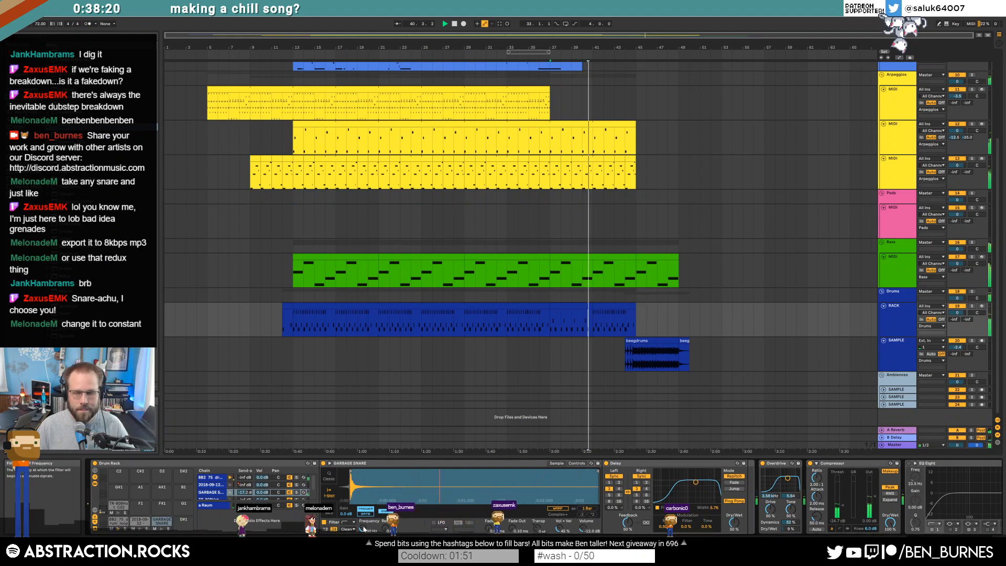
# Step: Extend the drum RACK clip that starts at bar 37 to bar 45 and stop playback
pyautogui.click(589, 306)
pyautogui.moveTo(588, 306); pyautogui.dragTo(637, 306)
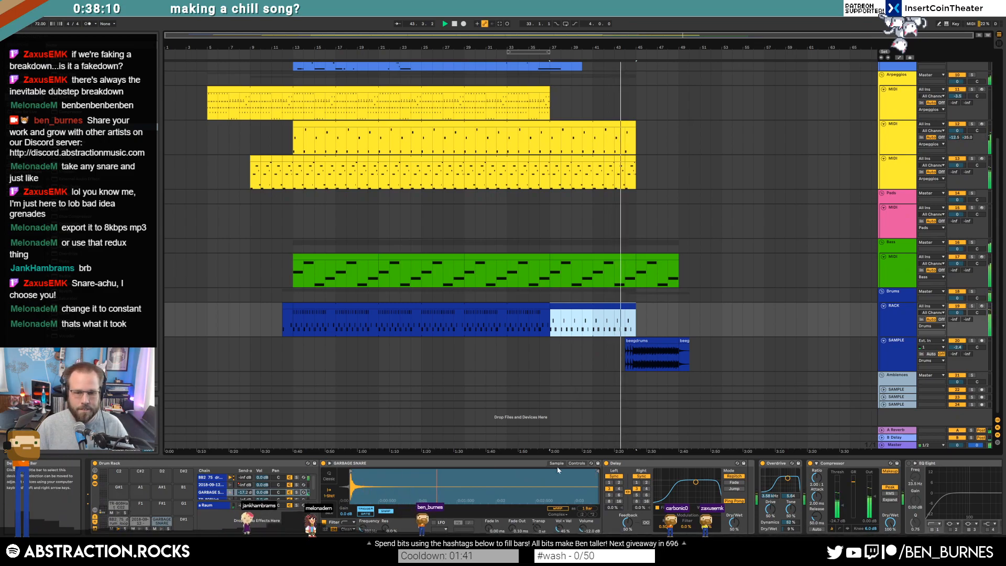
pyautogui.press('space')
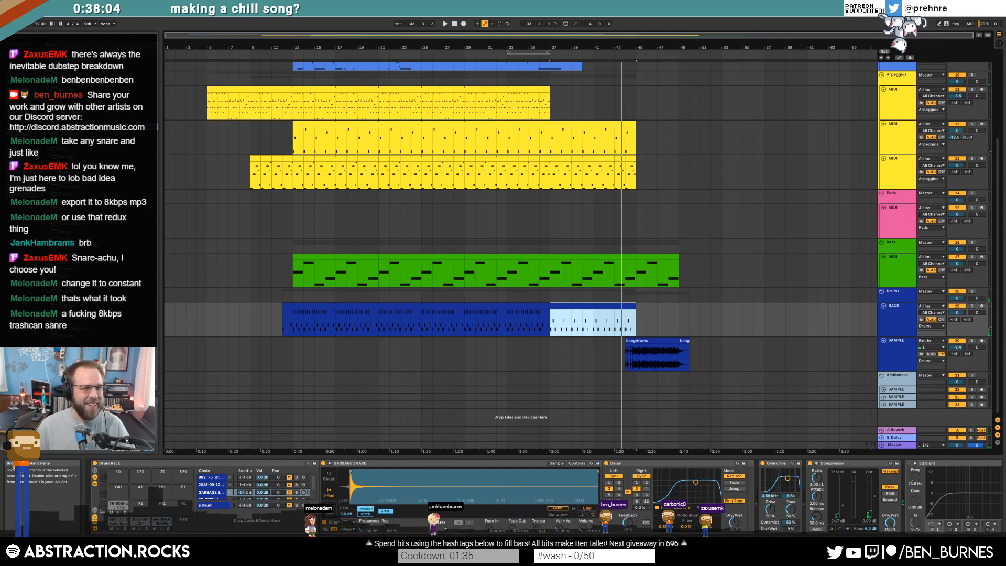
# Step: Insert a Compressor between GARBAGE SNARE and the Delay and adjust its threshold while playing from bar 37
pyautogui.click(606, 490)
pyautogui.moveTo(606, 490); pyautogui.dragTo(636, 498)
pyautogui.press('space')
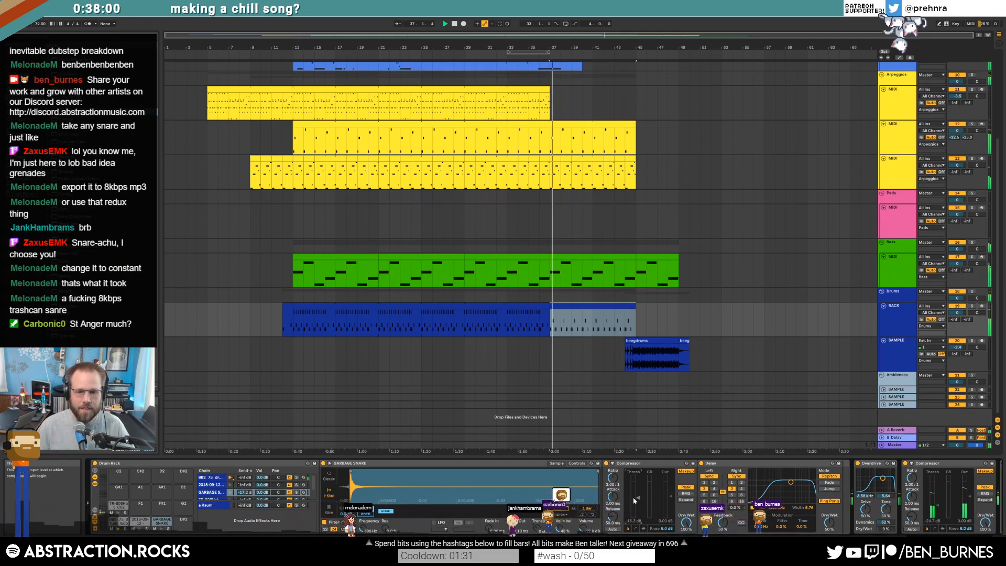
pyautogui.moveTo(638, 498); pyautogui.dragTo(638, 502)
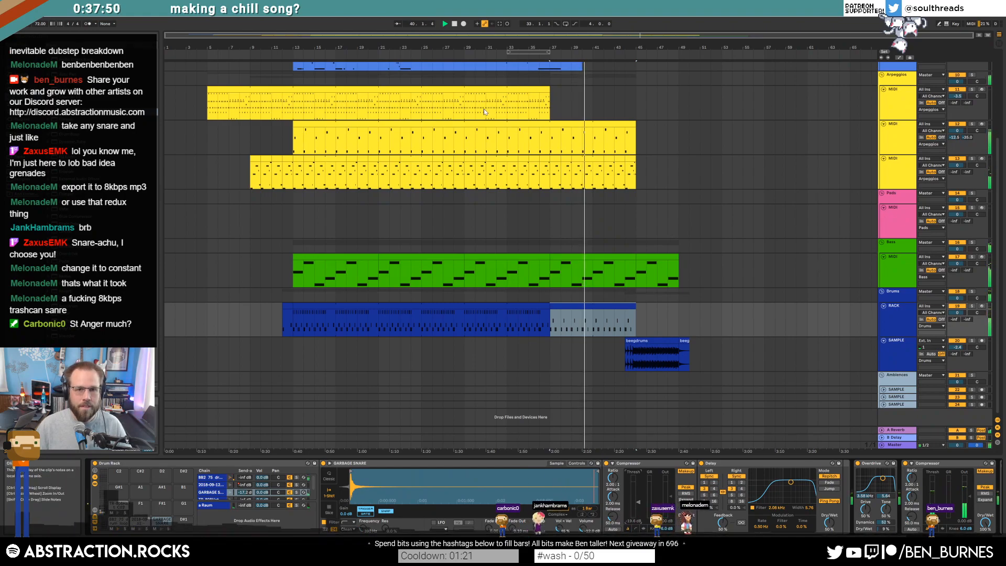
# Step: Copy the last four bars of the first arpeggio track to bar 45 and extend the second arpeggio clip to bar 49
pyautogui.moveTo(507, 103); pyautogui.dragTo(550, 103)
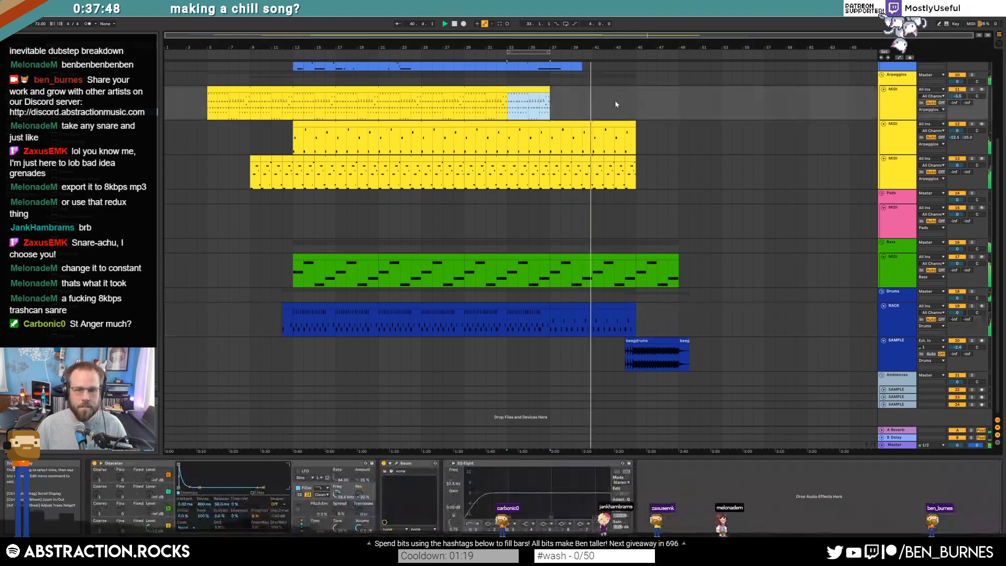
pyautogui.click(638, 104)
pyautogui.hotkey('ctrl', 'v')
pyautogui.moveTo(636, 125); pyautogui.dragTo(685, 130)
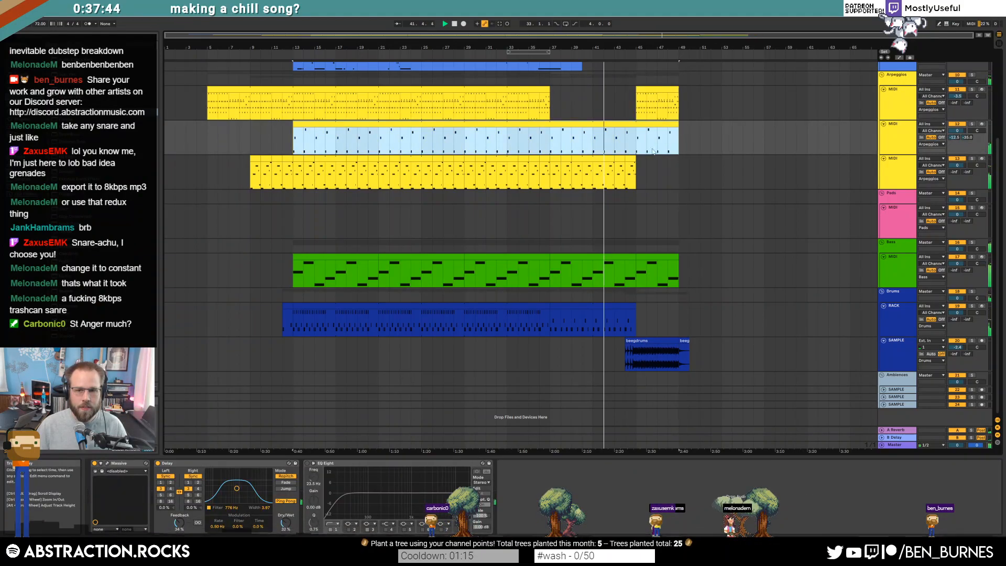
# Step: Copy the earlier full drum RACK pattern to bar 45 so it runs to bar 49
pyautogui.click(535, 309)
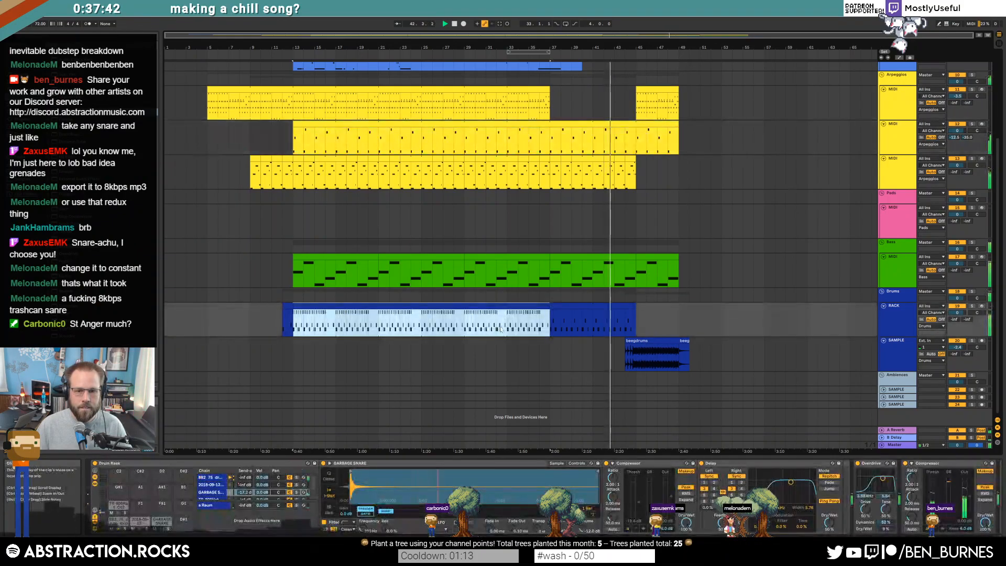
pyautogui.click(639, 319)
pyautogui.hotkey('ctrl', 'v')
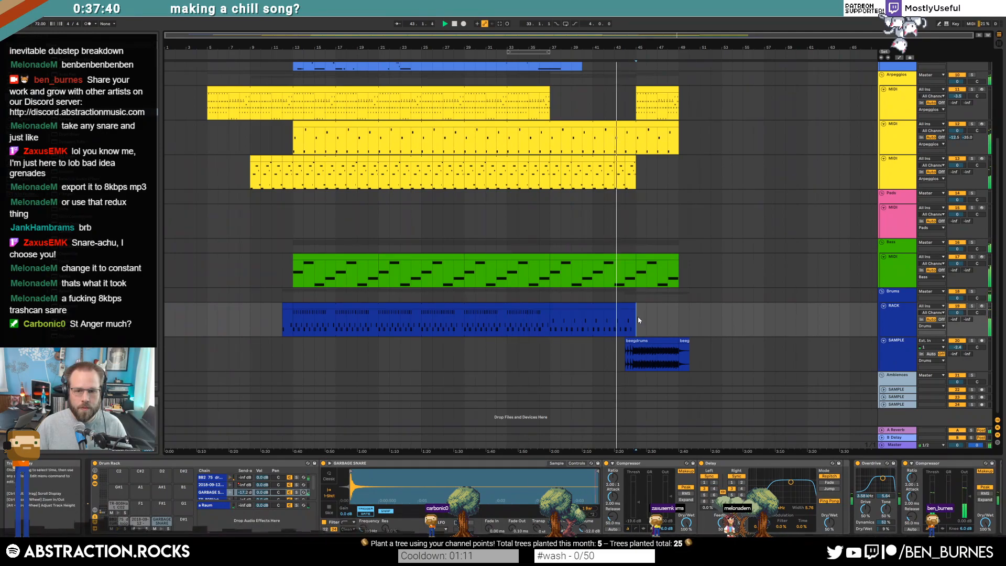
# Step: In the bass clip starting at bar 37, raise the note in its seventh bar by one octave
pyautogui.click(626, 264)
pyautogui.doubleClick(625, 258)
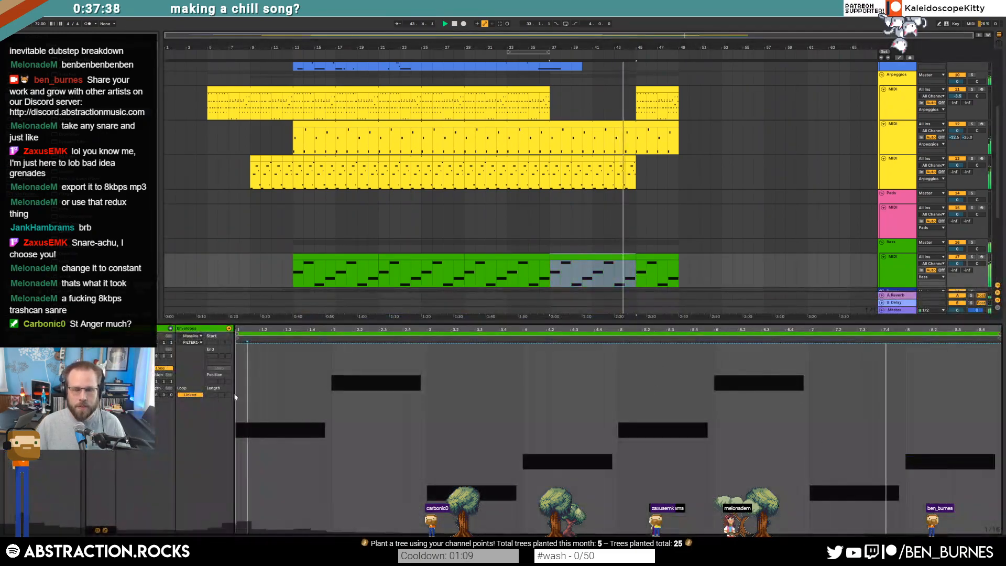
pyautogui.click(105, 531)
pyautogui.click(814, 418)
pyautogui.hotkey('shift', 'Up')
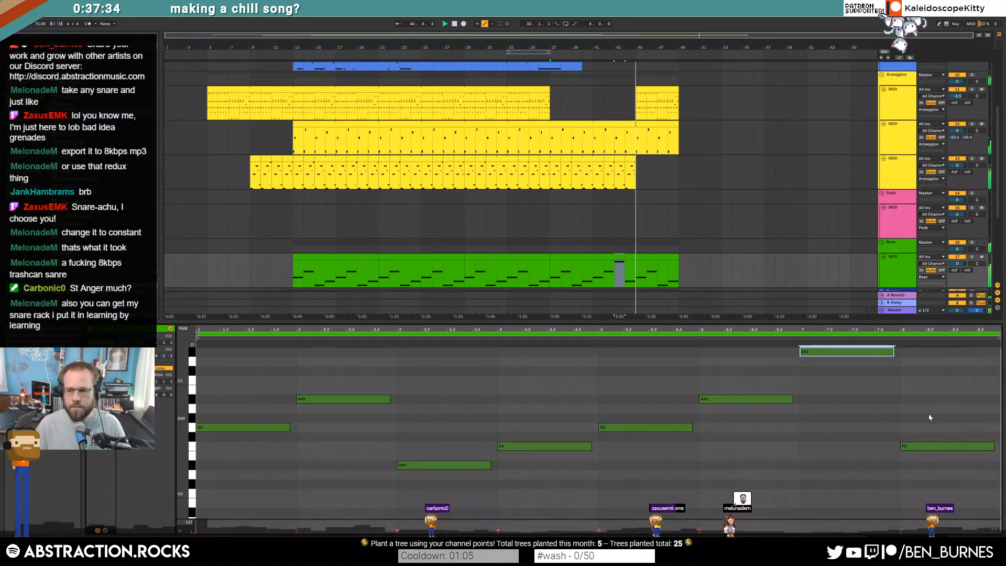
pyautogui.hotkey('shift', 'Tab')
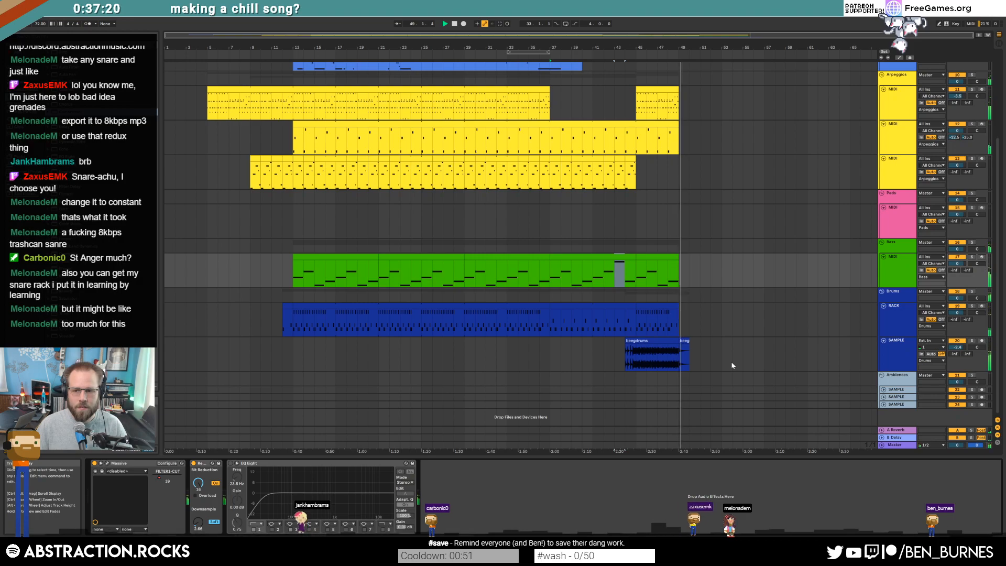
# Step: Shape the SAMPLE track's EQ Eight with a higher low cut, a mid dip of about 7 dB and a high cut near 1.9 kHz
pyautogui.press('space')
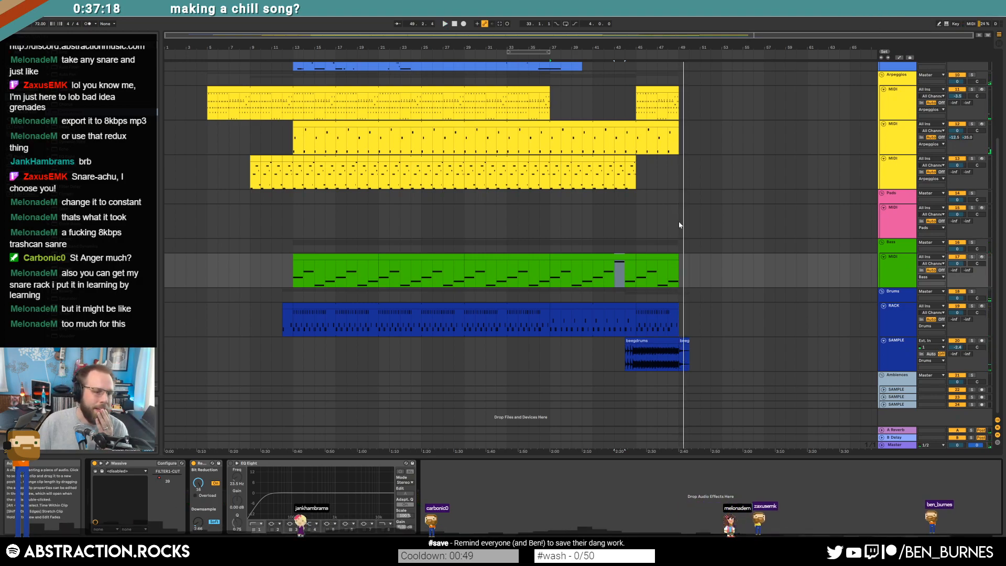
pyautogui.click(652, 349)
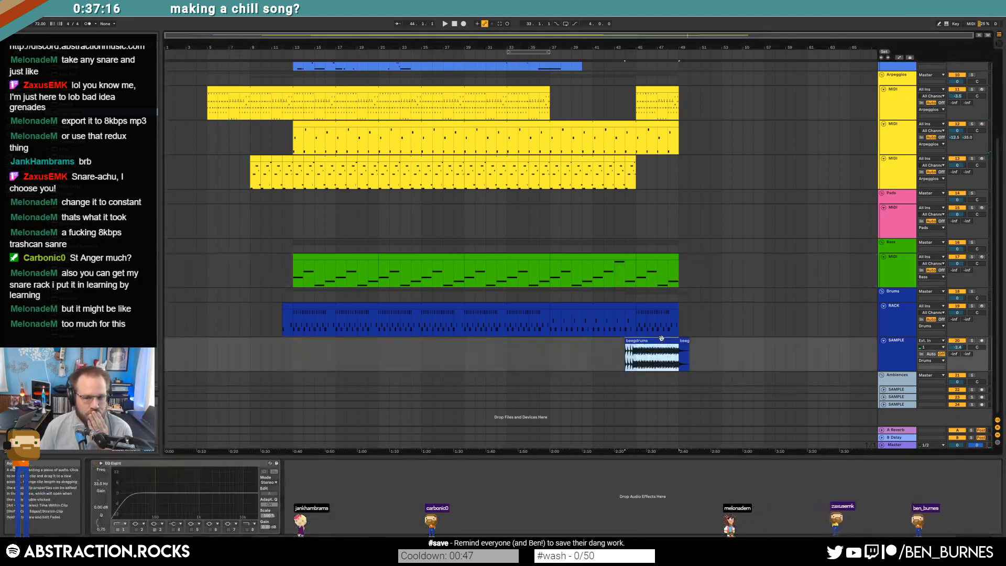
pyautogui.click(95, 463)
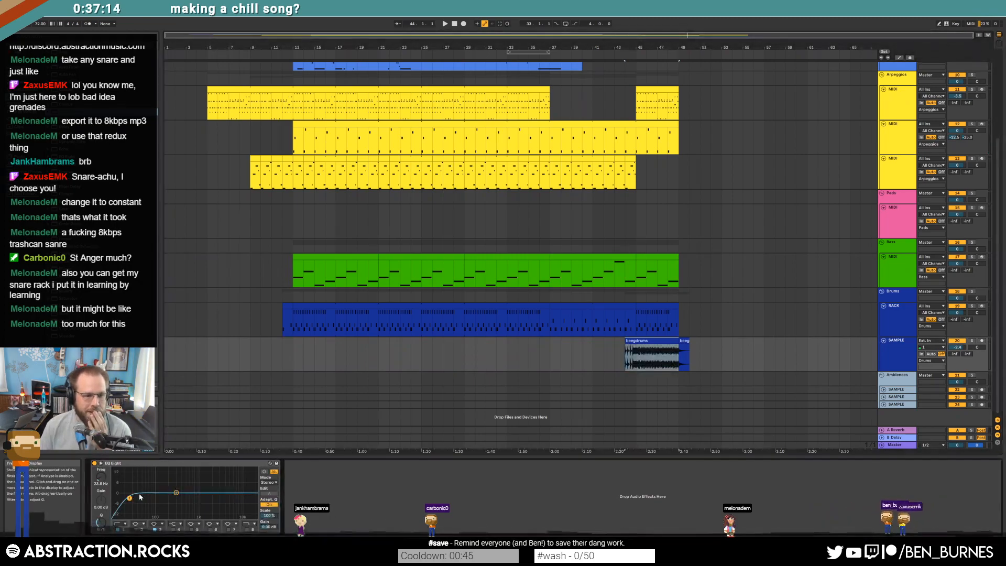
pyautogui.moveTo(128, 497); pyautogui.dragTo(192, 514)
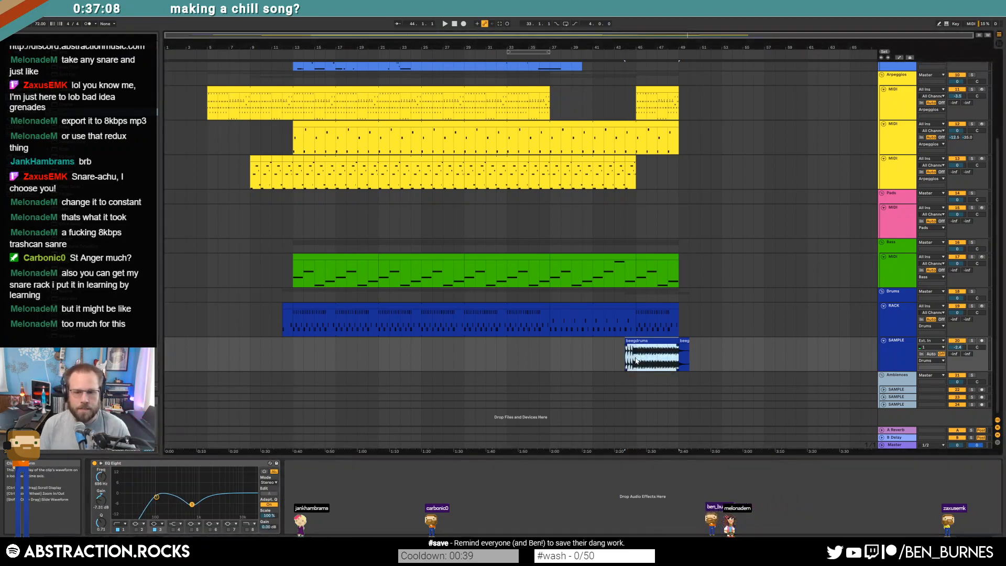
pyautogui.press('space')
pyautogui.click(247, 529)
pyautogui.moveTo(252, 497); pyautogui.dragTo(210, 504)
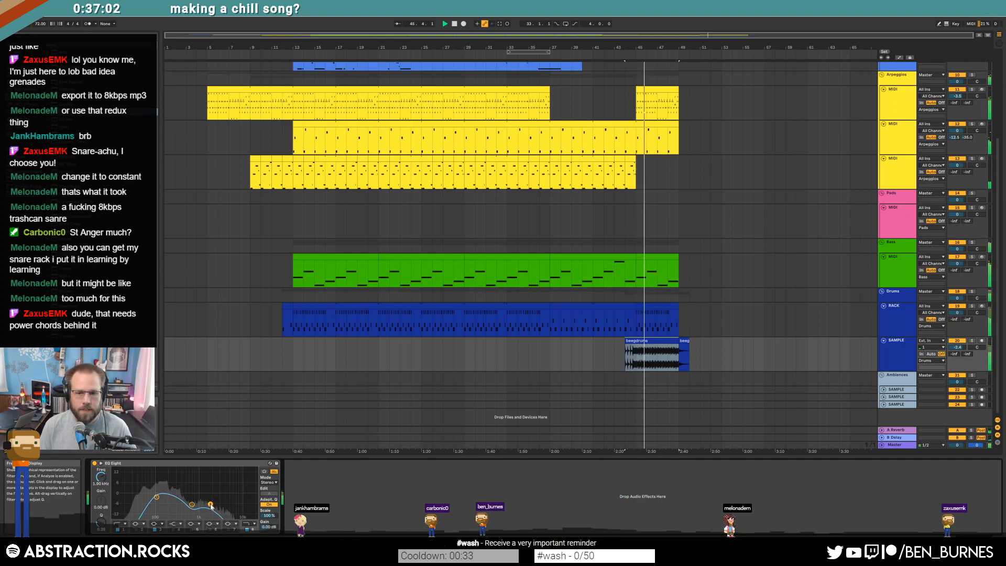
pyautogui.click(635, 361)
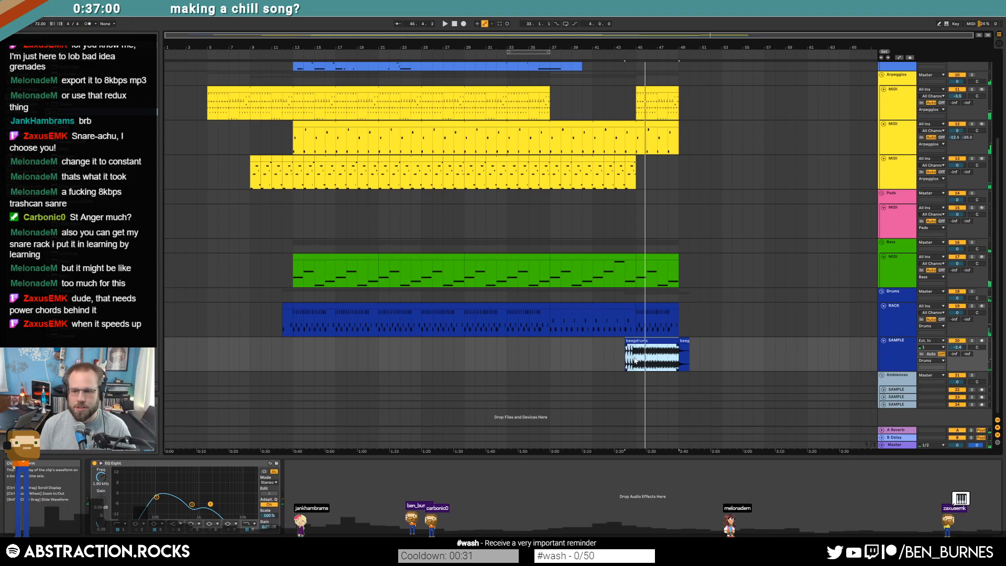
pyautogui.click(635, 361)
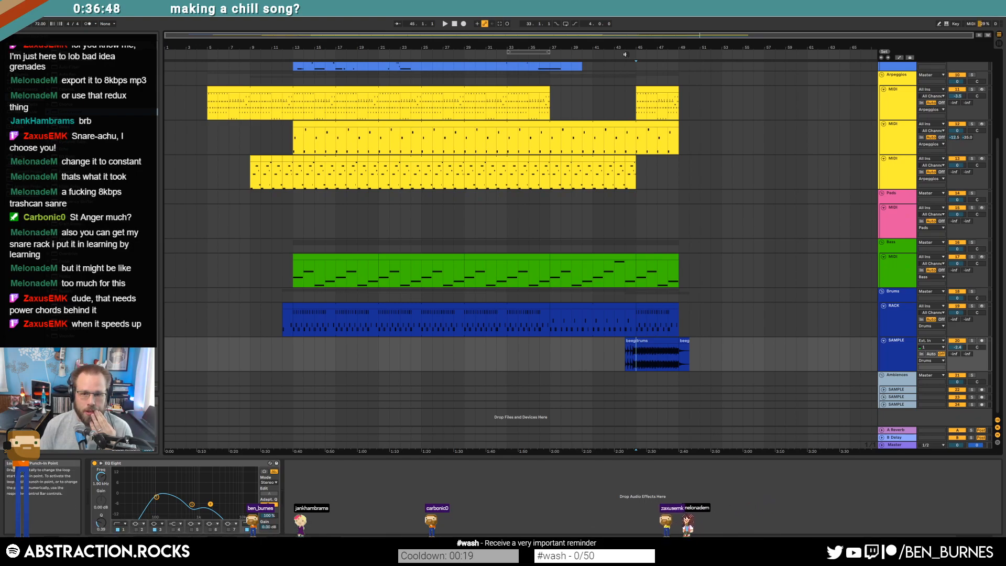
# Step: Play from bar 37 and copy four bars of the second arpeggio part to bar 49
pyautogui.click(547, 56)
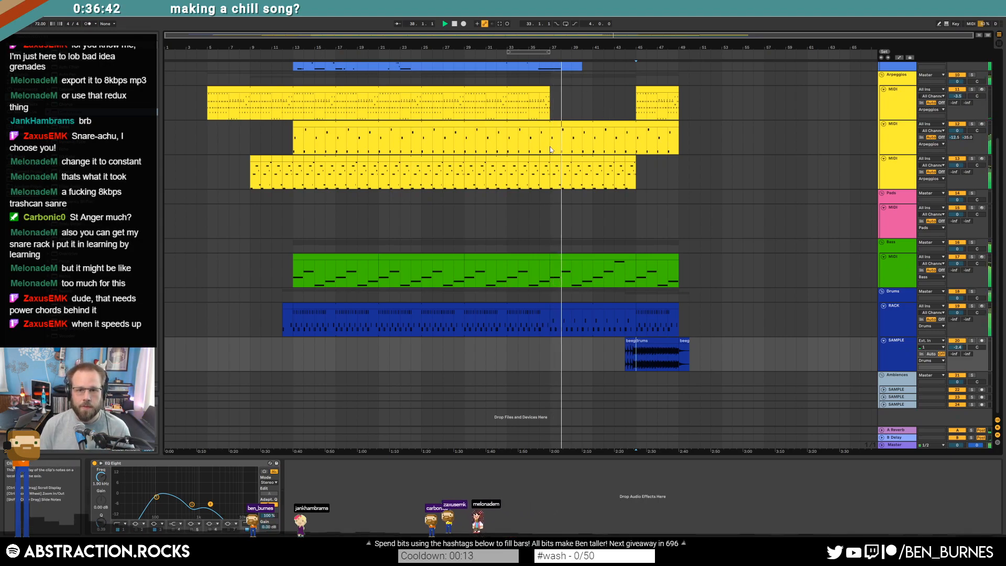
pyautogui.scroll(1, 550, 149)
pyautogui.moveTo(604, 169); pyautogui.dragTo(594, 168)
pyautogui.hotkey('ctrl', 'c')
pyautogui.click(681, 164)
pyautogui.hotkey('ctrl', 'v')
# Step: Copy the sparse two-bar RACK pattern from bar 37 to bar 49 twice in a row and trim its end to shortly after bar 52
pyautogui.moveTo(609, 327); pyautogui.dragTo(554, 347)
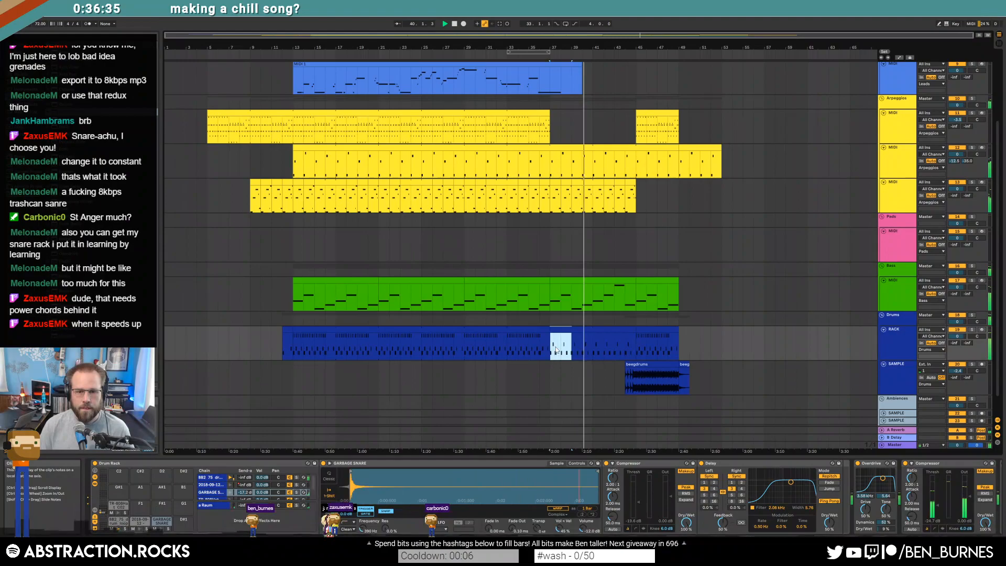
pyautogui.hotkey('ctrl', 'c')
pyautogui.click(683, 343)
pyautogui.hotkey('ctrl', 'v')
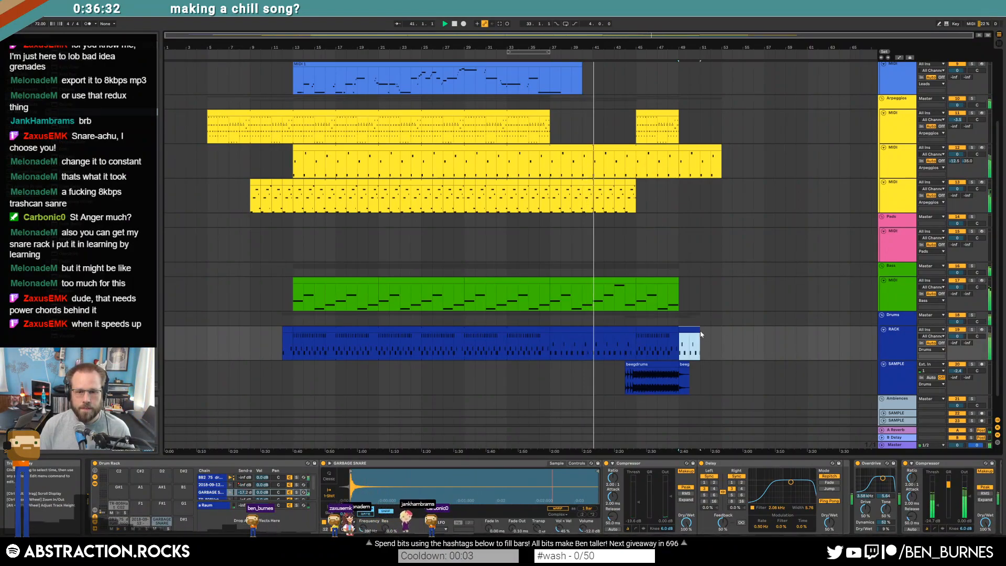
pyautogui.hotkey('ctrl', 'v')
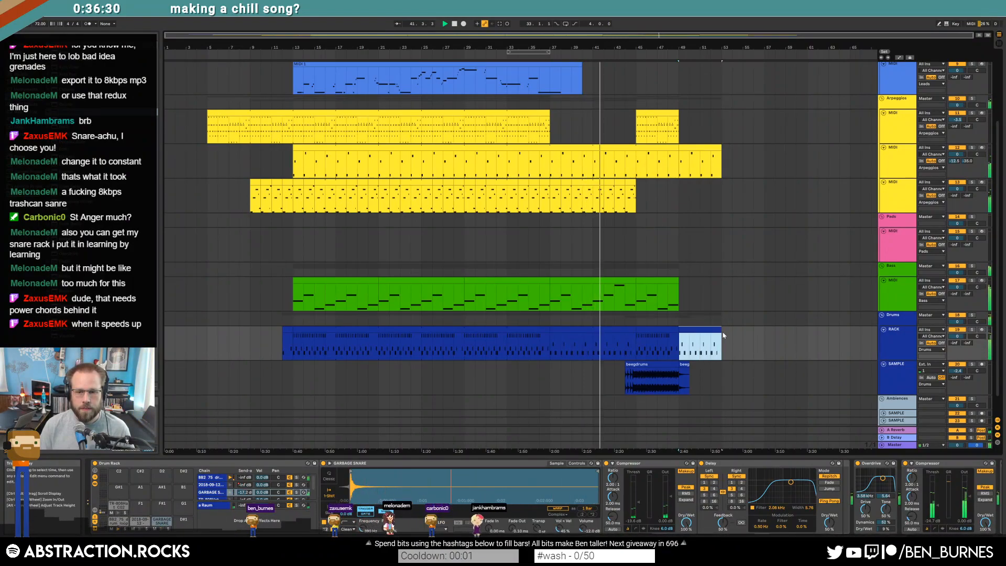
pyautogui.scroll(5, 722, 335)
pyautogui.moveTo(719, 332); pyautogui.dragTo(680, 336)
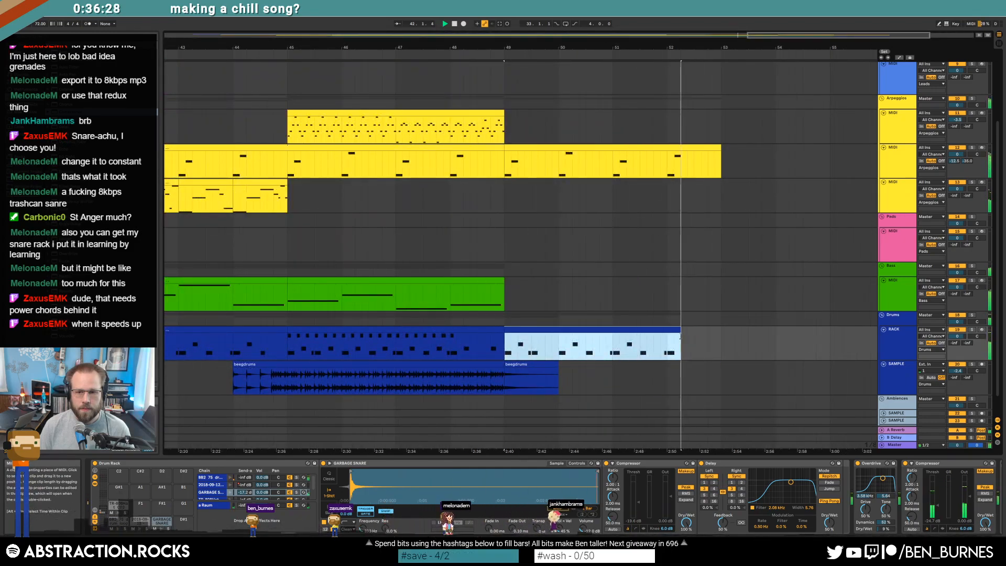
pyautogui.scroll(-5, 676, 309)
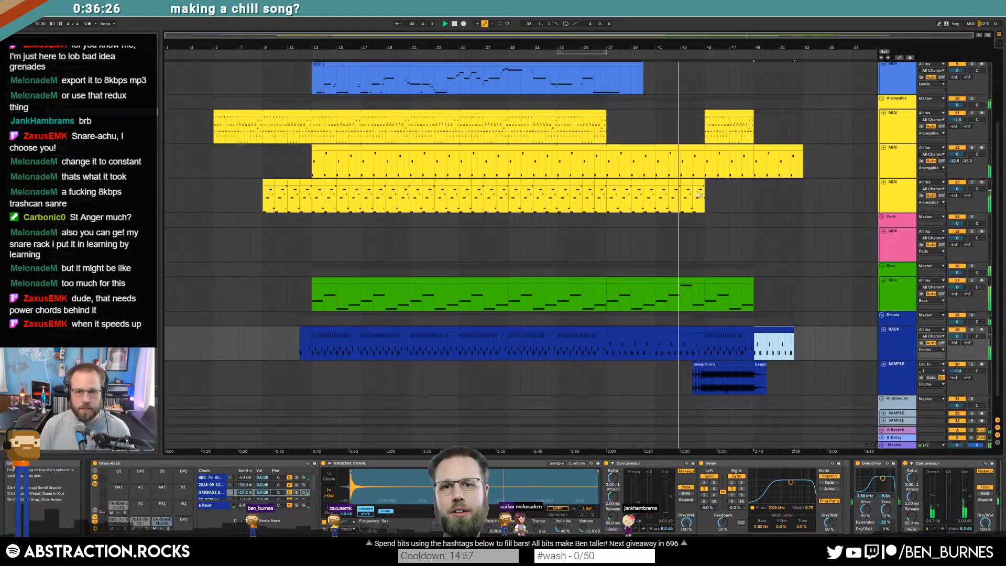
# Step: Copy the closing bars of the third arpeggio part to bar 49 and delete the second arpeggio's clip from bar 49 to 53
pyautogui.moveTo(608, 190); pyautogui.dragTo(753, 194)
pyautogui.click(753, 194)
pyautogui.hotkey('ctrl', 'v')
pyautogui.click(767, 148)
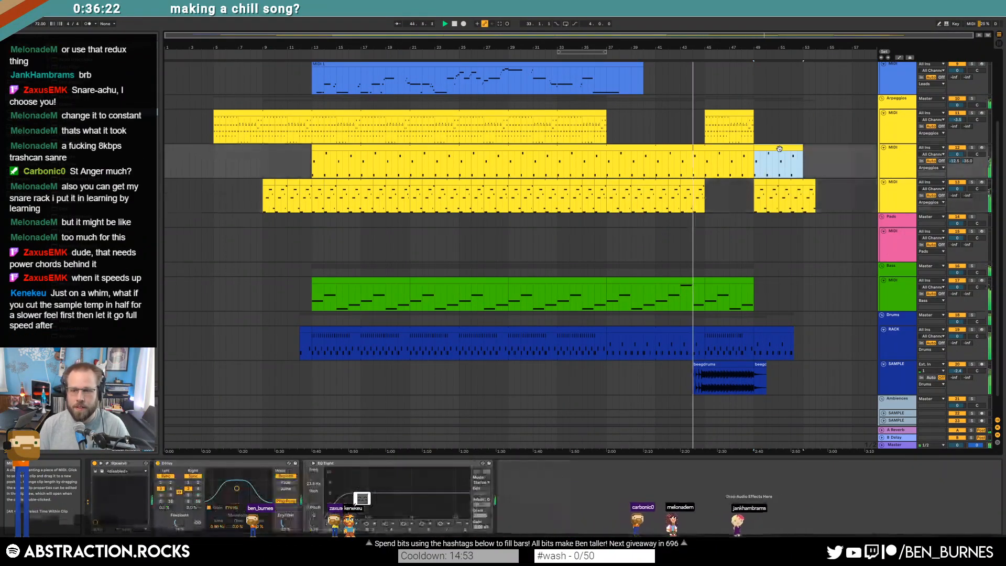
pyautogui.press('Delete')
# Step: Trim the copied third arpeggio clip to end at bar 53 and delete the RACK drums between bars 45 and 49
pyautogui.click(793, 198)
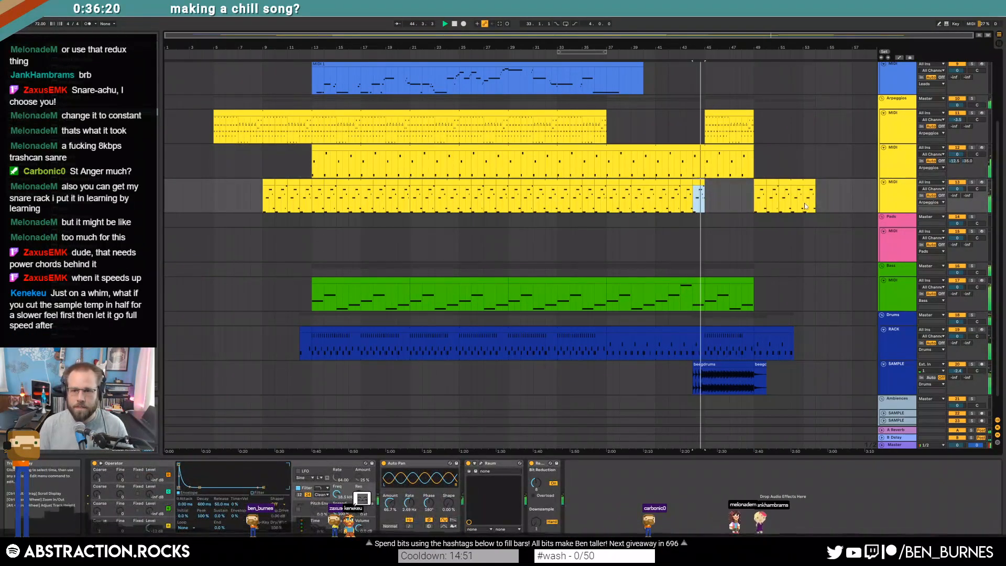
pyautogui.moveTo(793, 198); pyautogui.dragTo(805, 193)
pyautogui.press('Delete')
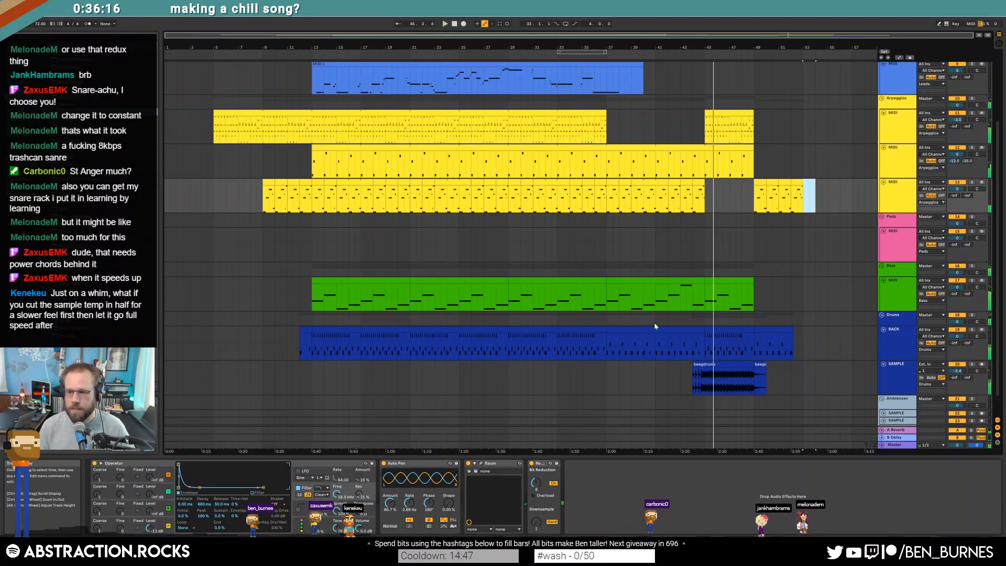
pyautogui.click(732, 330)
pyautogui.press('Delete')
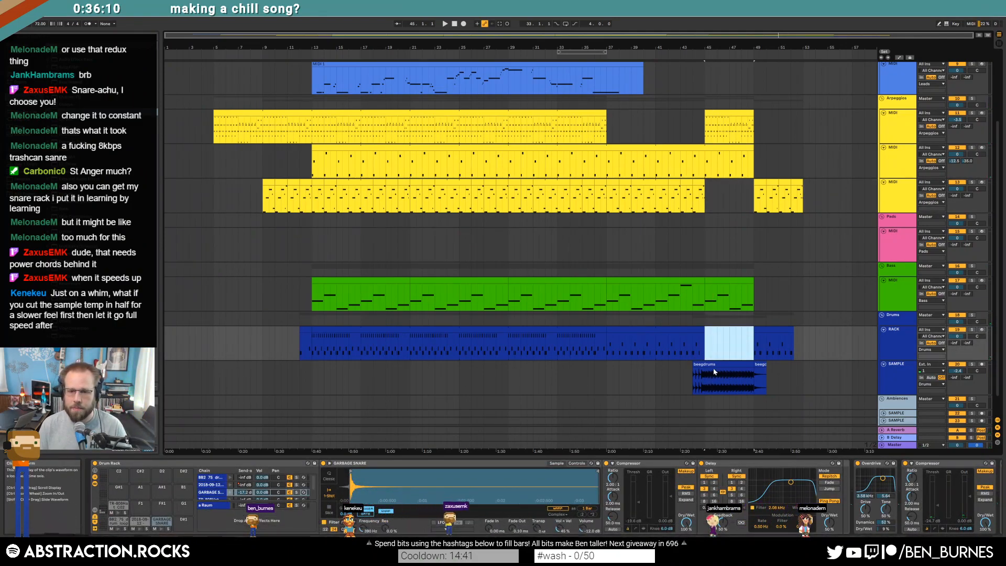
# Step: Split the beegdrums sample at bars 45 and 47 and open the resulting two-bar clip for editing
pyautogui.click(731, 381)
pyautogui.moveTo(706, 384); pyautogui.dragTo(717, 384)
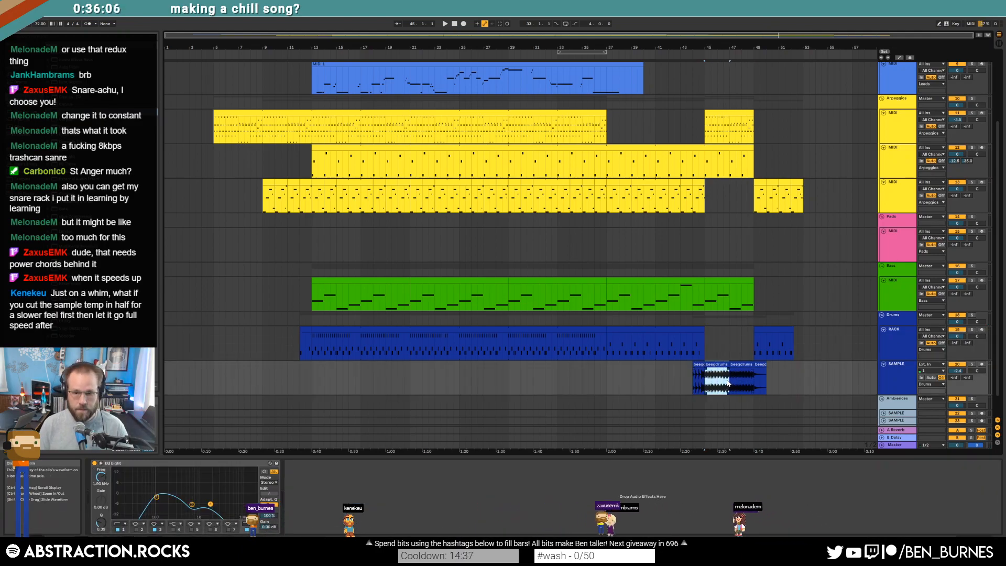
pyautogui.scroll(5, 775, 388)
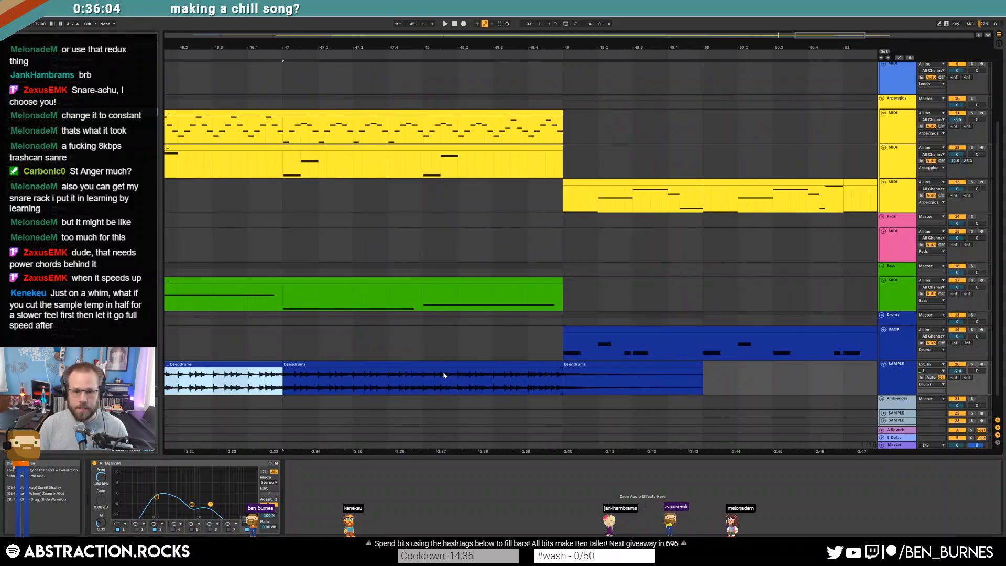
pyautogui.click(257, 370)
pyautogui.moveTo(413, 48); pyautogui.dragTo(663, 39)
pyautogui.click(465, 364)
pyautogui.doubleClick(465, 364)
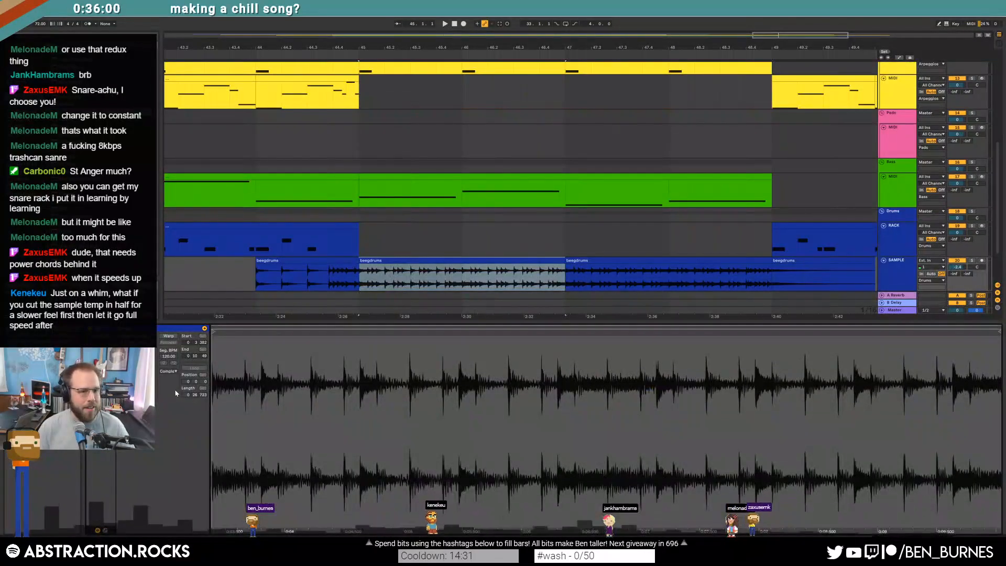
# Step: Enable Warp on the beegdrums clip at bar 45, double its segment BPM twice to 144.00 and audition it
pyautogui.click(164, 363)
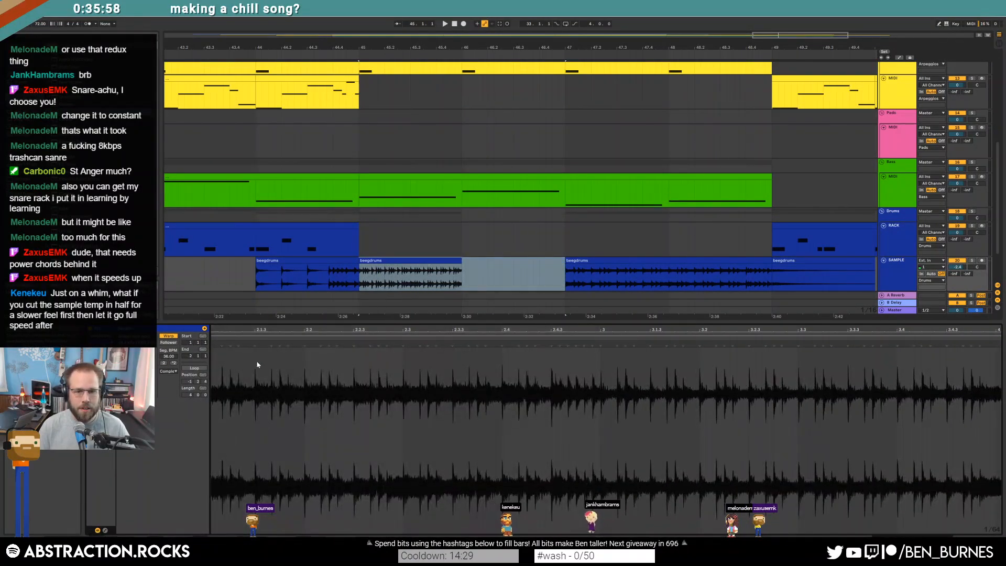
pyautogui.press('space')
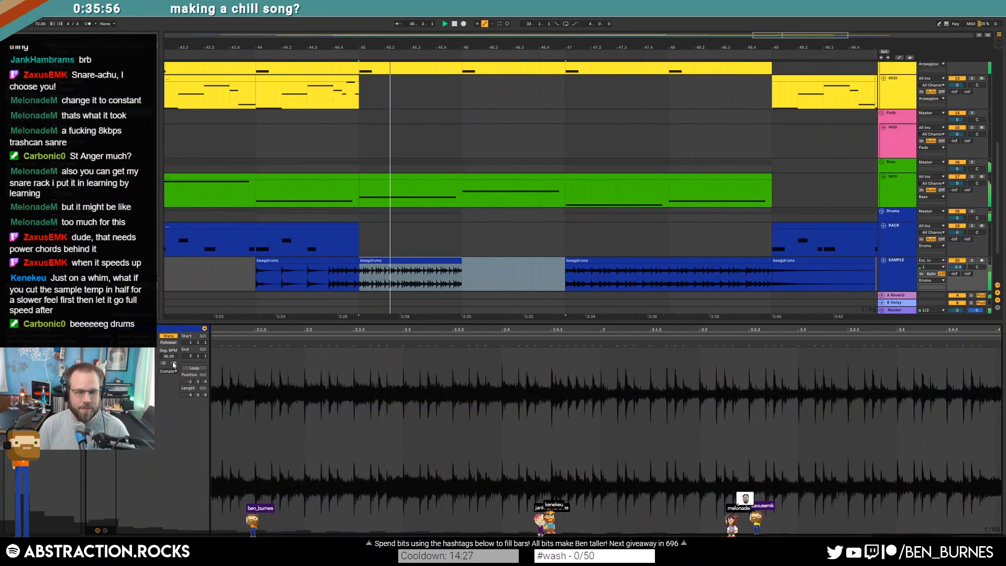
pyautogui.click(174, 363)
pyautogui.click(174, 363)
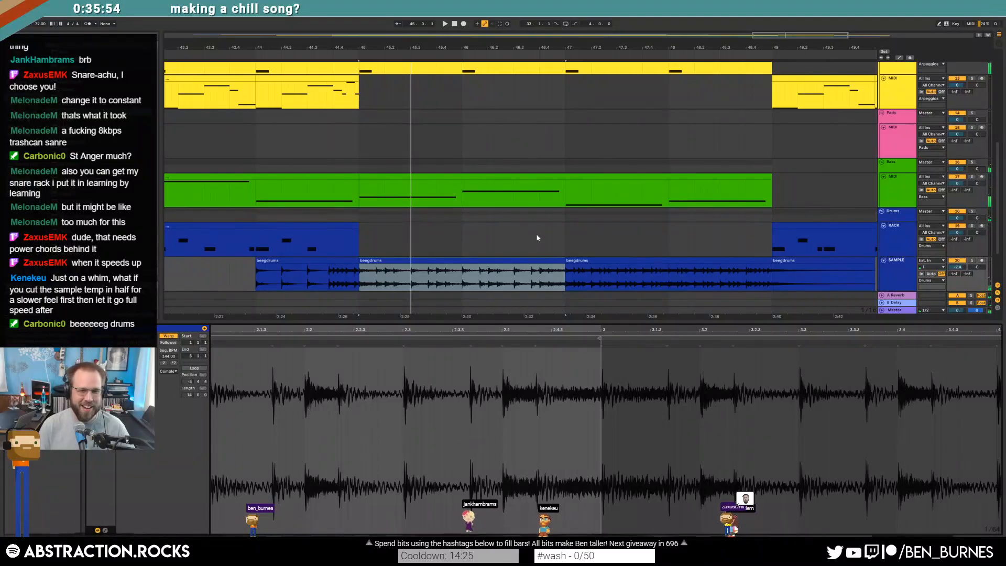
pyautogui.press('space')
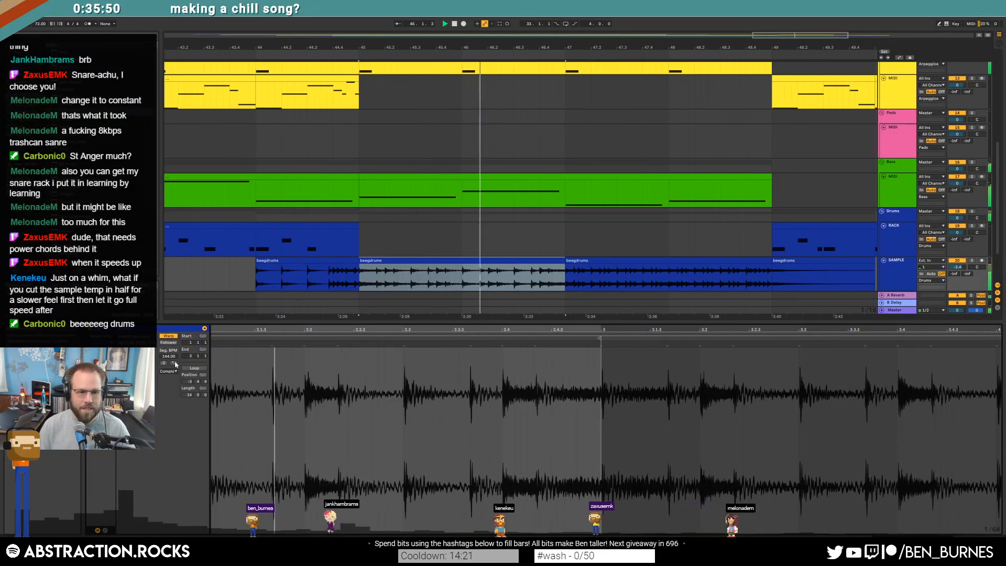
pyautogui.press('space')
# Step: Copy the last three sixteenths of beegdrums before bar 49 and paste them just before bar 47
pyautogui.moveTo(753, 279); pyautogui.dragTo(771, 282)
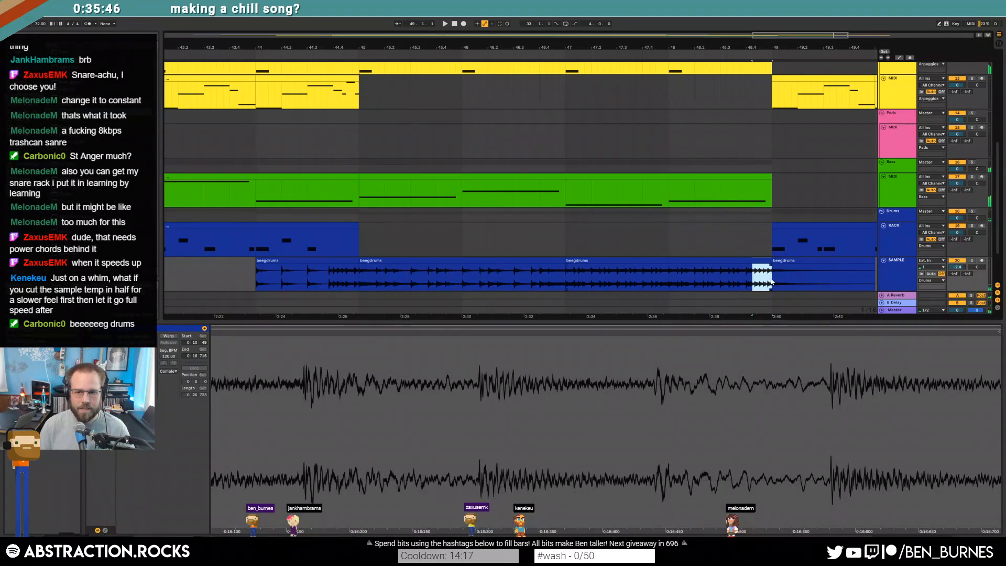
pyautogui.click(549, 281)
pyautogui.hotkey('ctrl', 'v')
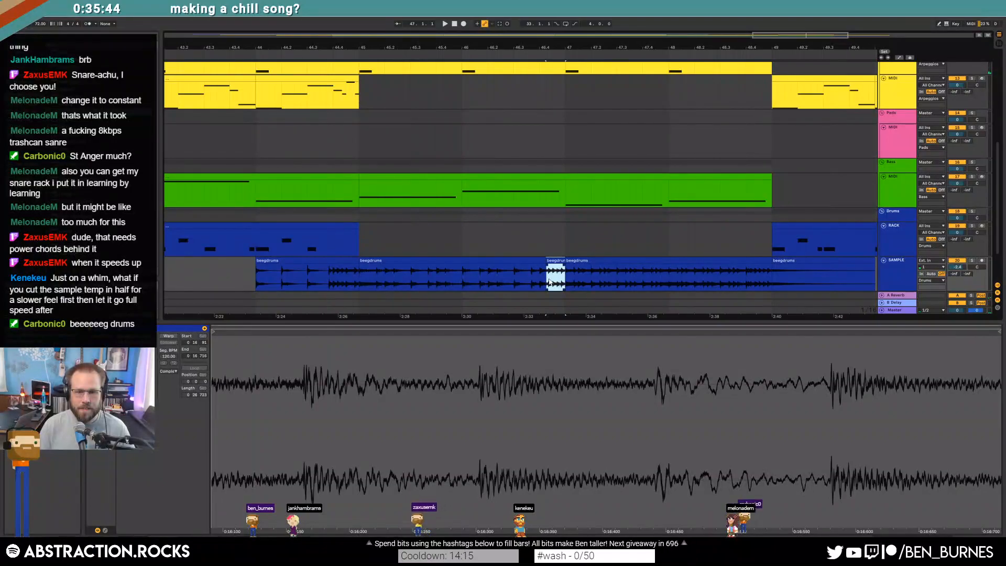
# Step: Try the Texture warp mode with changed grain size and flux on the warped beegdrums clip, and return it to Complex
pyautogui.click(511, 262)
pyautogui.click(168, 371)
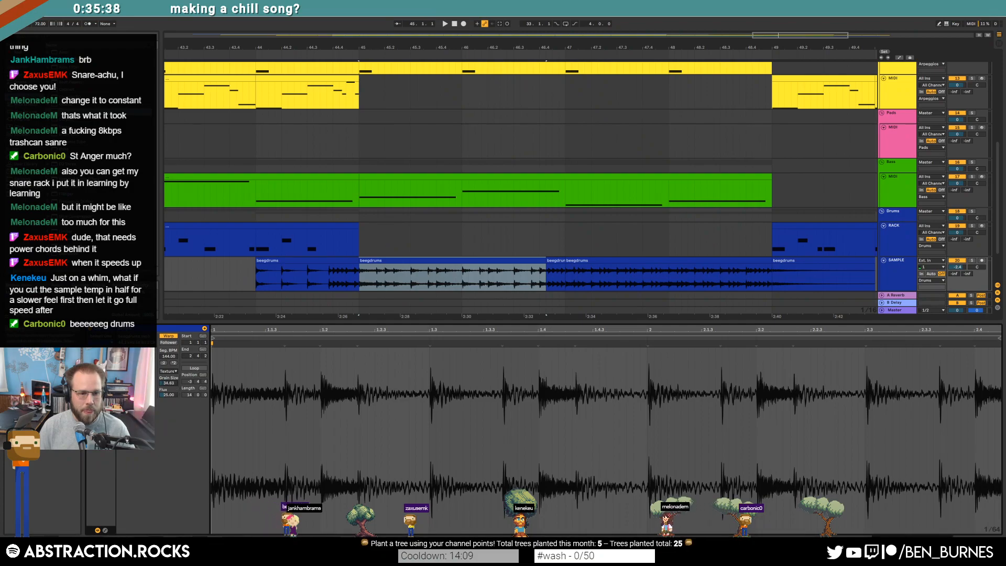
pyautogui.press('space')
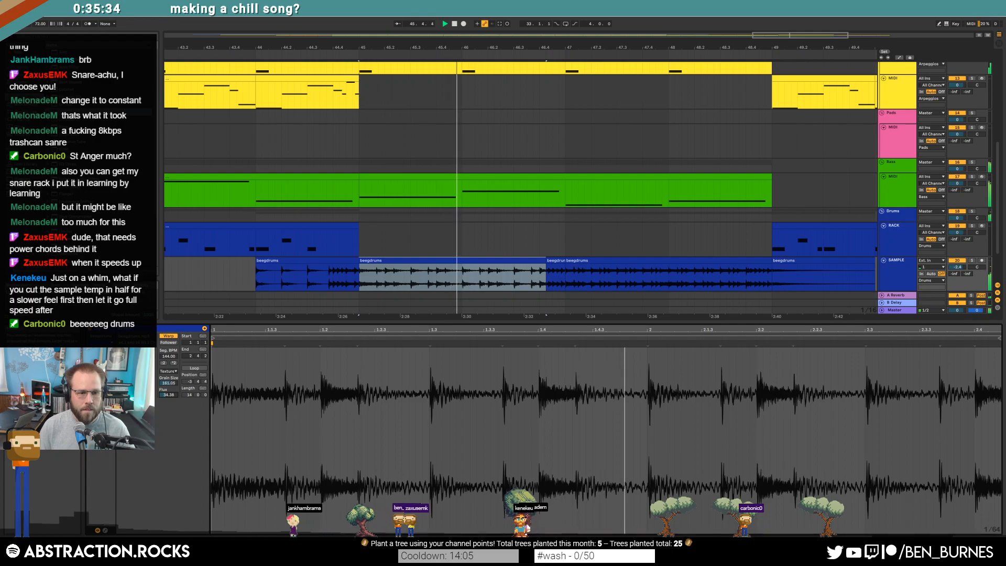
pyautogui.click(169, 370)
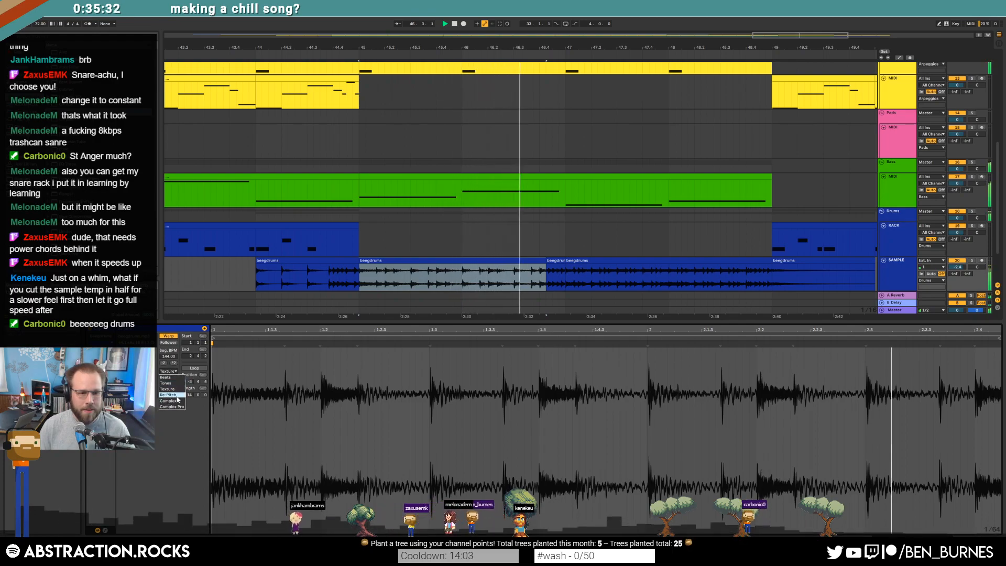
pyautogui.click(179, 401)
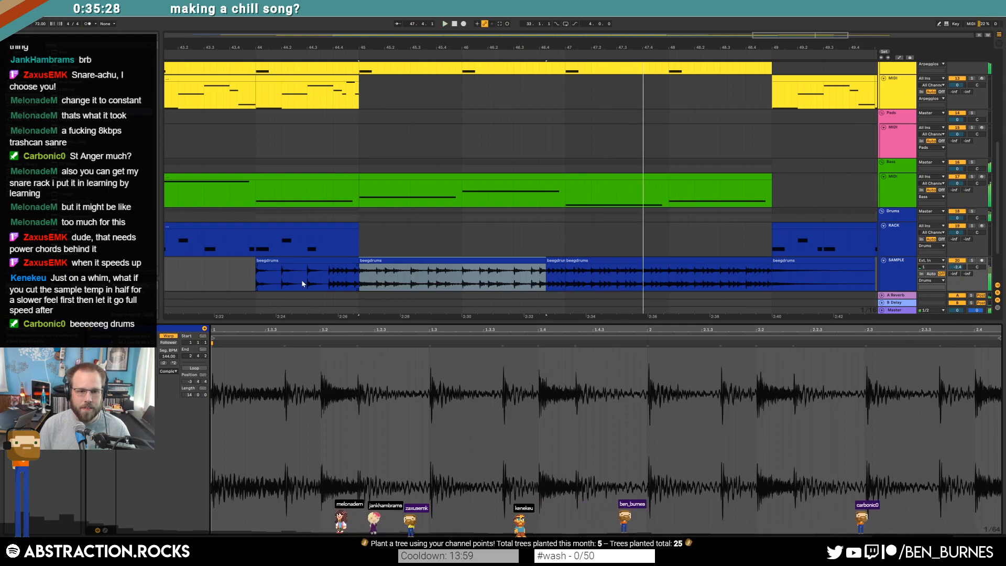
# Step: Set the warped beegdrums clip at bar 45 to Complex Pro with Formants 67.97 and Envelope 217
pyautogui.click(257, 281)
pyautogui.click(376, 270)
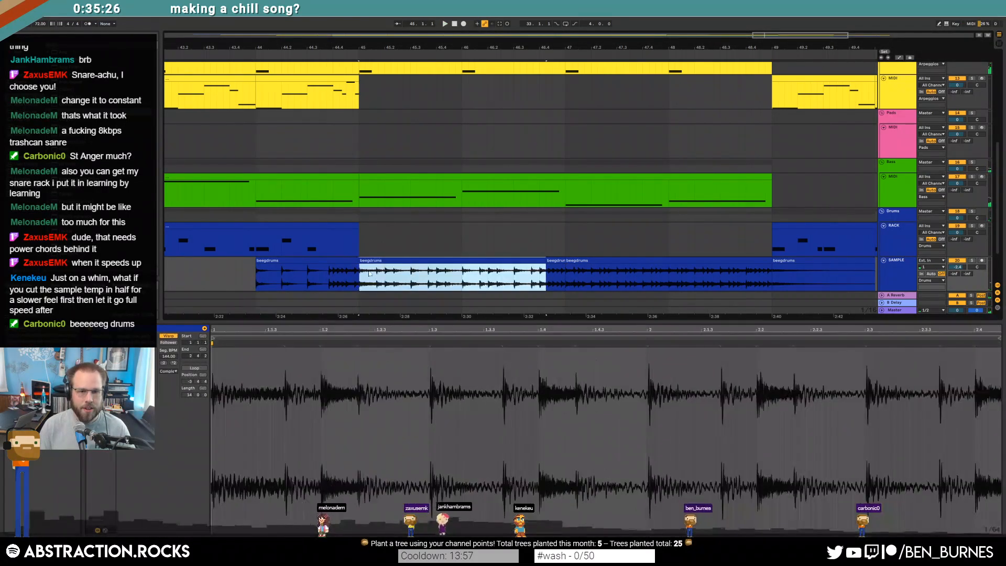
pyautogui.click(171, 372)
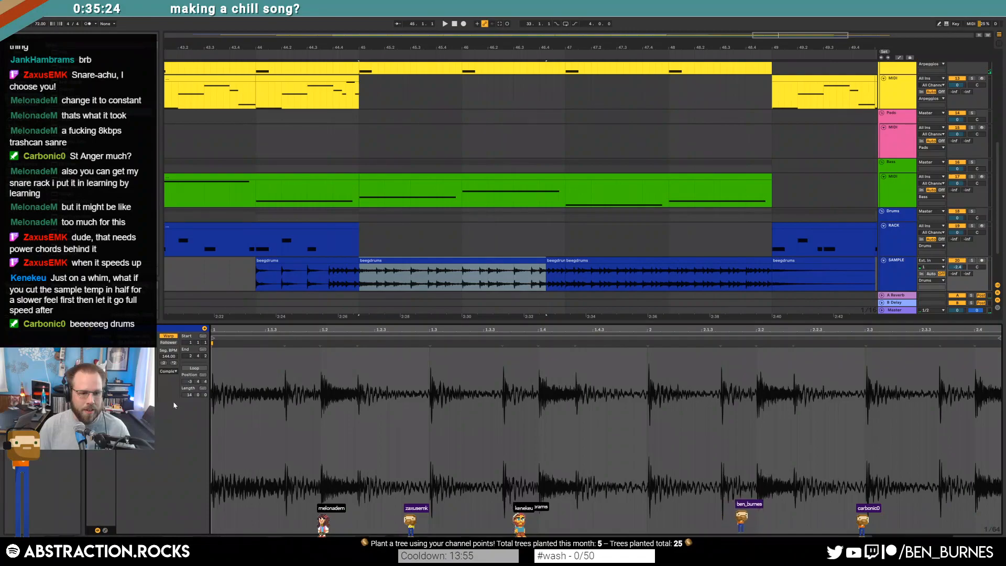
pyautogui.click(172, 406)
pyautogui.moveTo(172, 395); pyautogui.dragTo(172, 373)
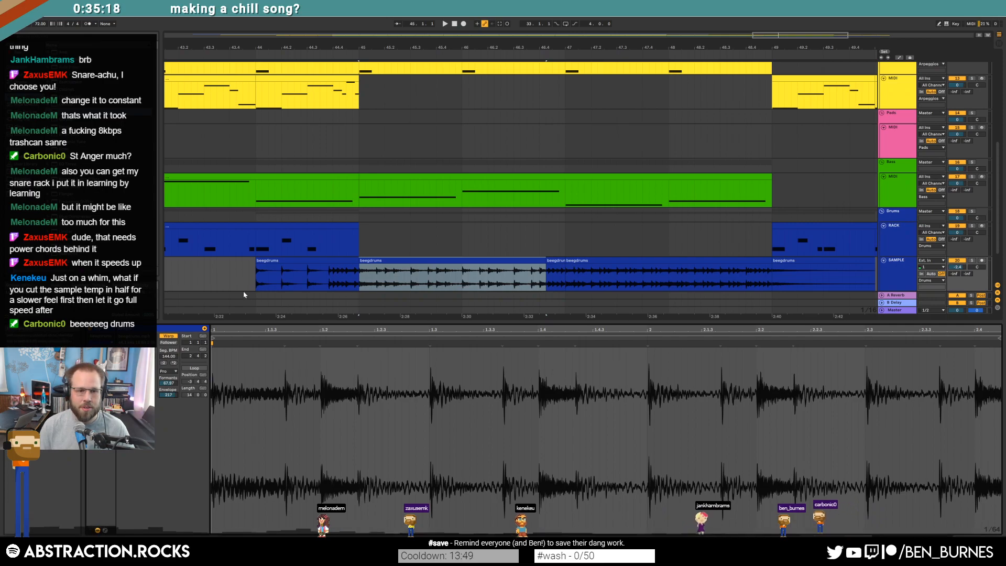
# Step: Audition the breakdown from just before bar 44 and raise the last two notes of the bar 45 bass clip to C1 and D1
pyautogui.click(248, 275)
pyautogui.press('space')
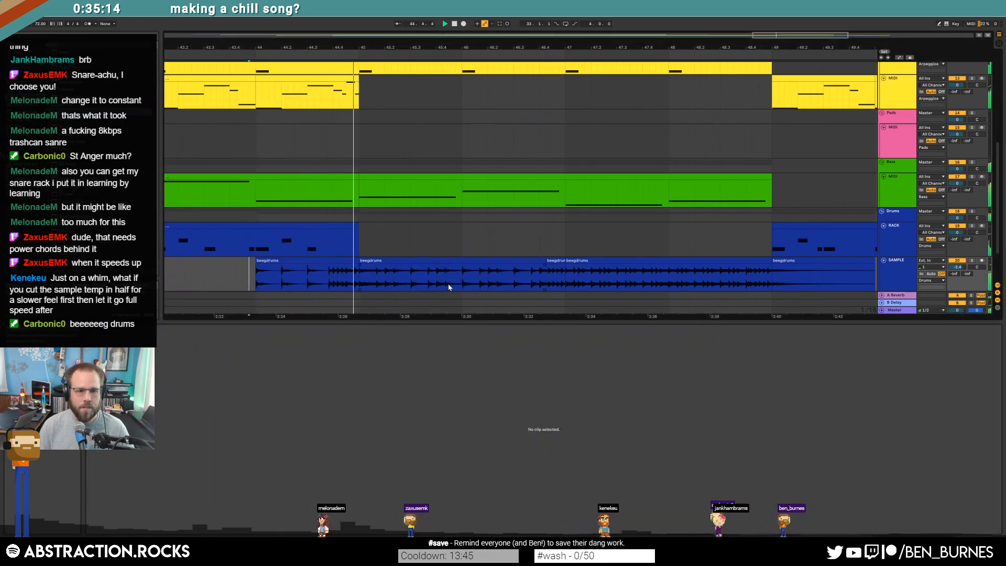
pyautogui.click(587, 185)
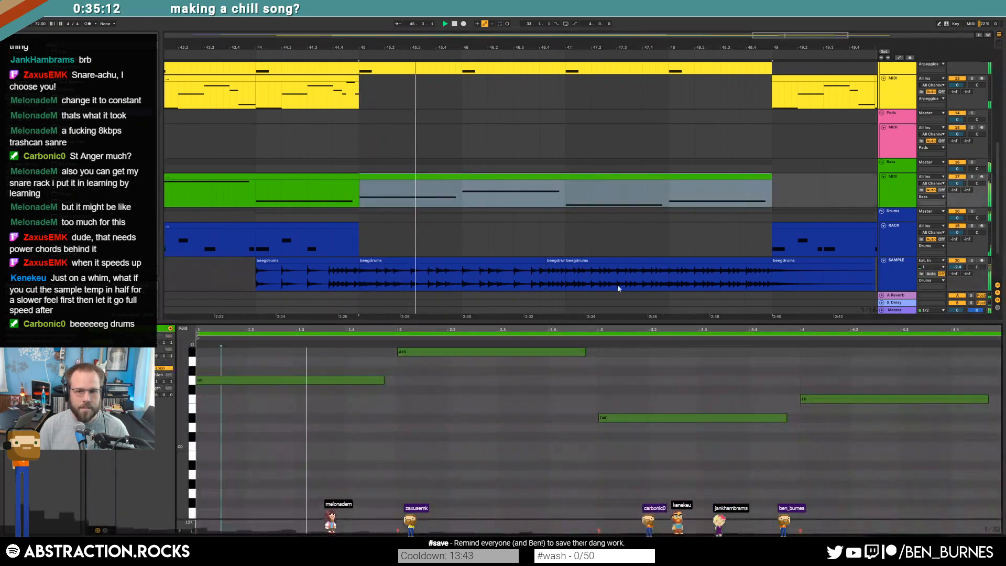
pyautogui.hotkey('shift', 'Up')
pyautogui.press('Down')
pyautogui.press('Down')
pyautogui.press('Down')
pyautogui.click(866, 446)
pyautogui.hotkey('shift', 'Up')
pyautogui.press('Down')
pyautogui.press('Down')
pyautogui.press('Down')
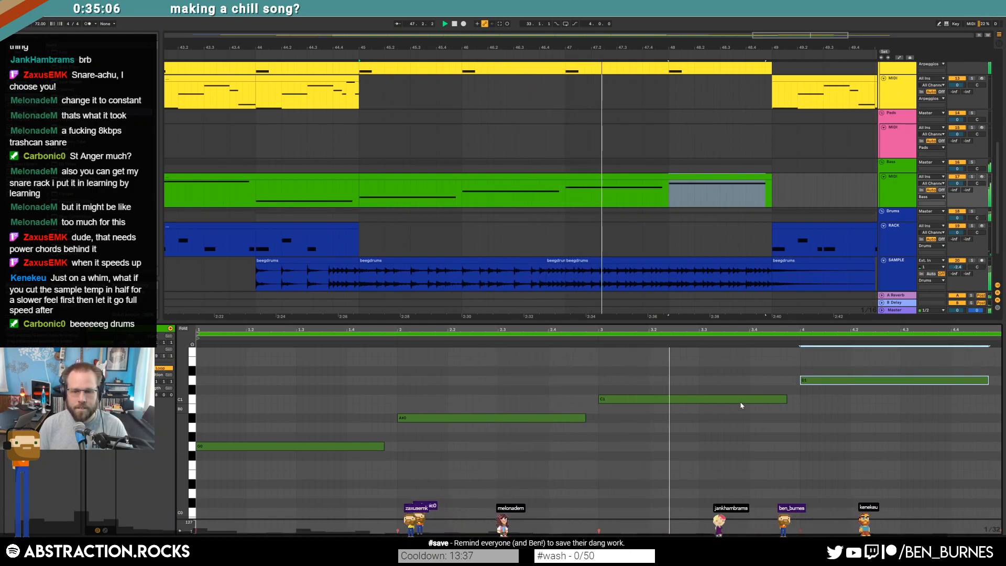
# Step: Raise the third note of the bar 45 bass clip to D1 and the fourth note to F#1
pyautogui.click(715, 398)
pyautogui.press('Up')
pyautogui.press('Up')
pyautogui.press('Up')
pyautogui.press('Down')
pyautogui.moveTo(875, 413); pyautogui.dragTo(855, 340)
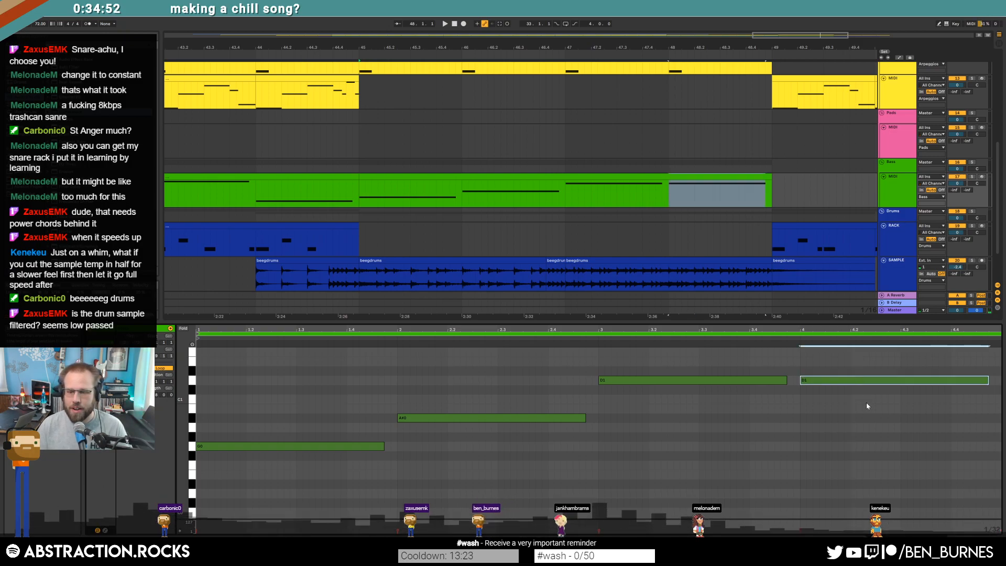
pyautogui.press('Up')
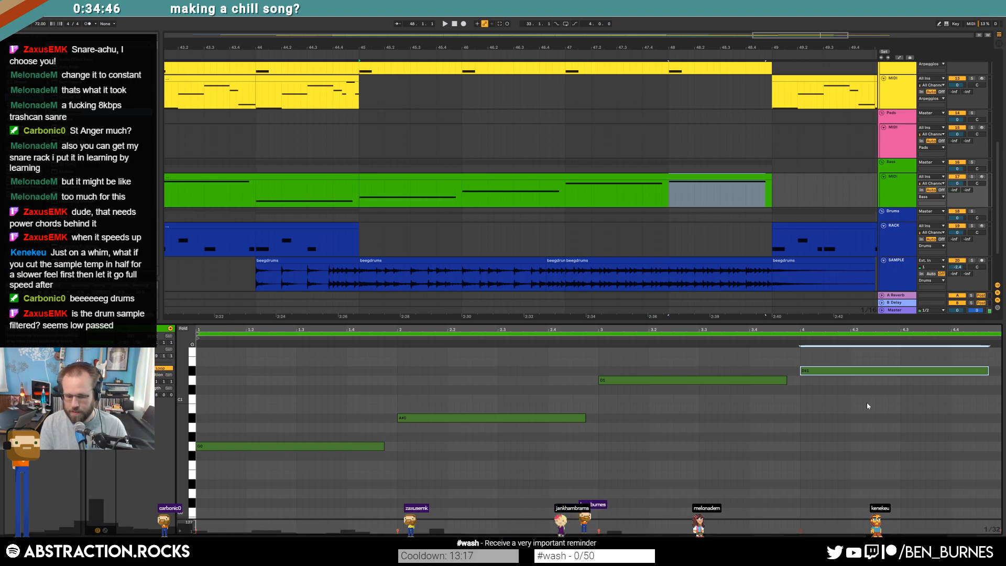
pyautogui.press('Up')
pyautogui.press('Up')
pyautogui.press('Up')
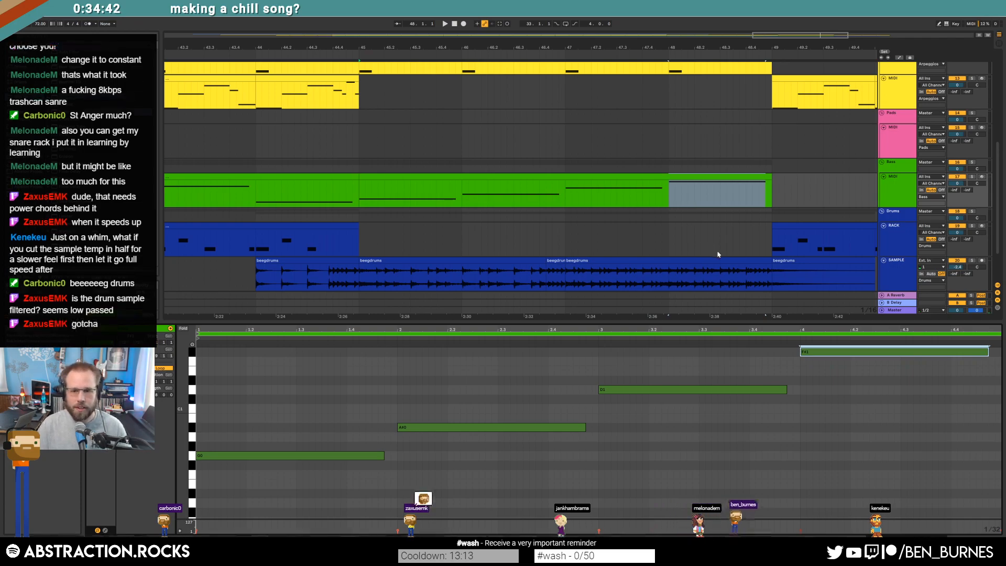
# Step: Shift the highest EQ Eight band on the drum SAMPLE track to about 3.8 kHz and audition from just after bar 47
pyautogui.hotkey('shift', 'Tab')
pyautogui.click(584, 362)
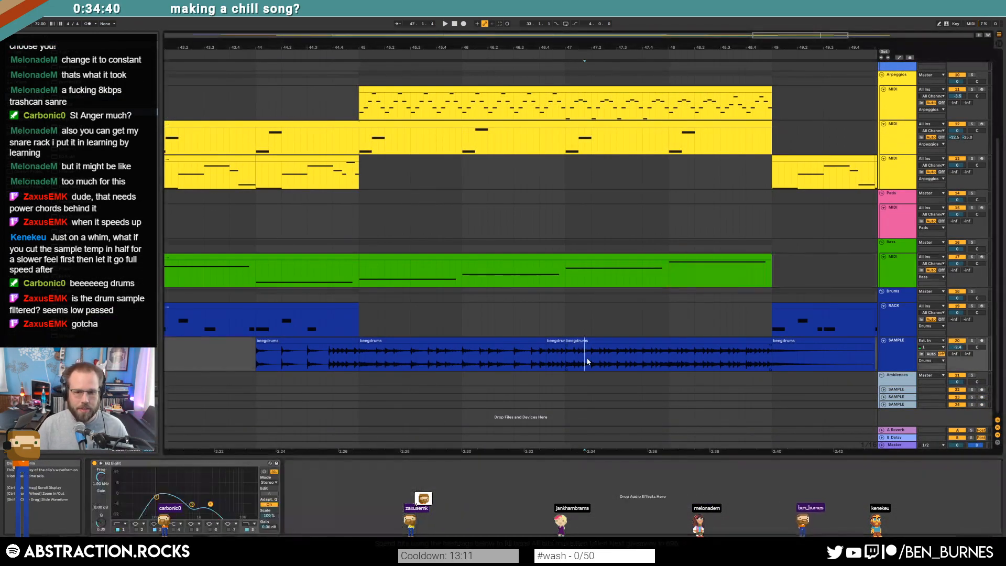
pyautogui.moveTo(211, 503)
pyautogui.mouseDown()
pyautogui.moveTo(234, 500)
pyautogui.moveTo(223, 499)
pyautogui.mouseUp()
pyautogui.press('space')
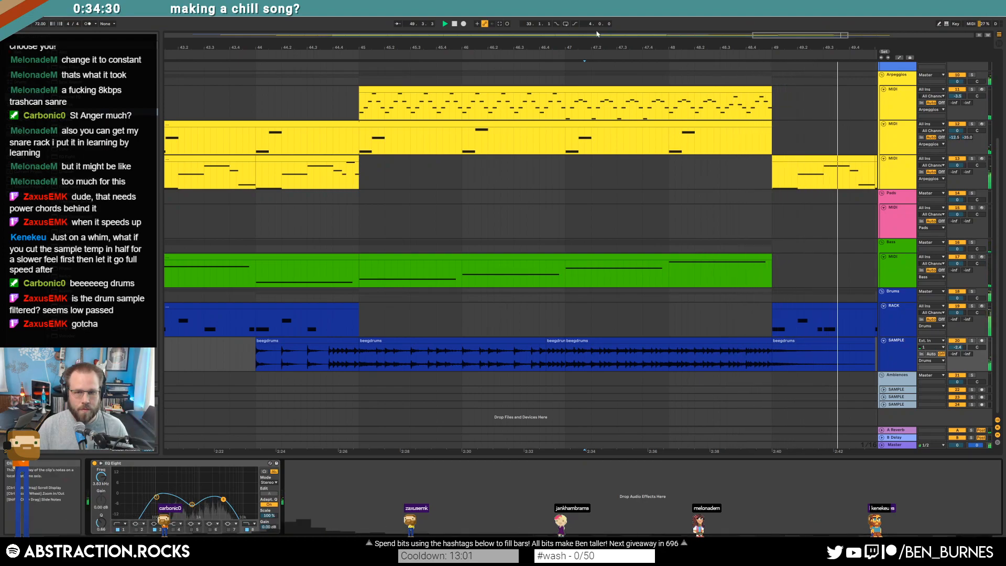
# Step: Stop playback and delete the RACK drum clip starting at bar 49
pyautogui.moveTo(342, 47); pyautogui.dragTo(281, 32)
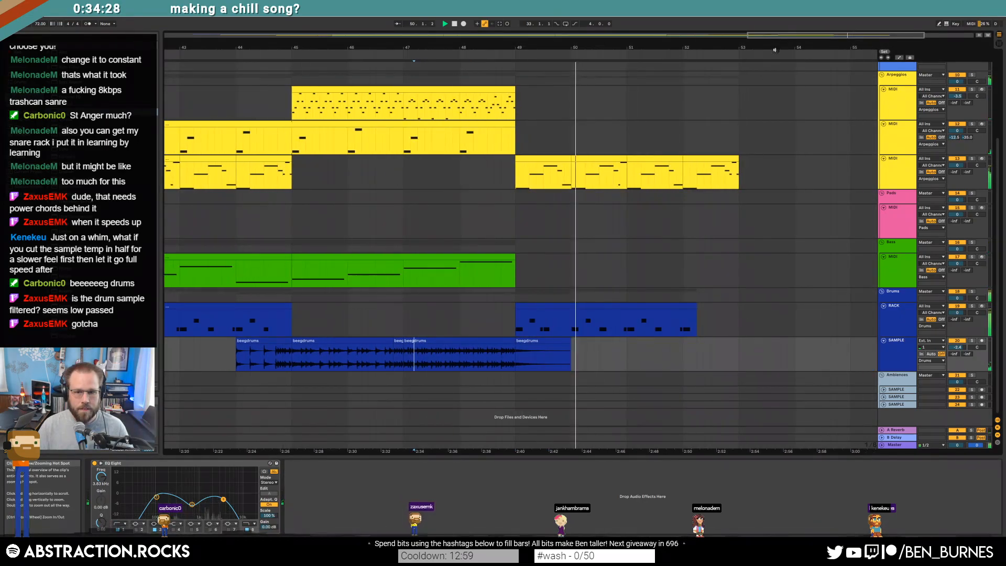
pyautogui.press('space')
pyautogui.click(628, 313)
pyautogui.click(609, 309)
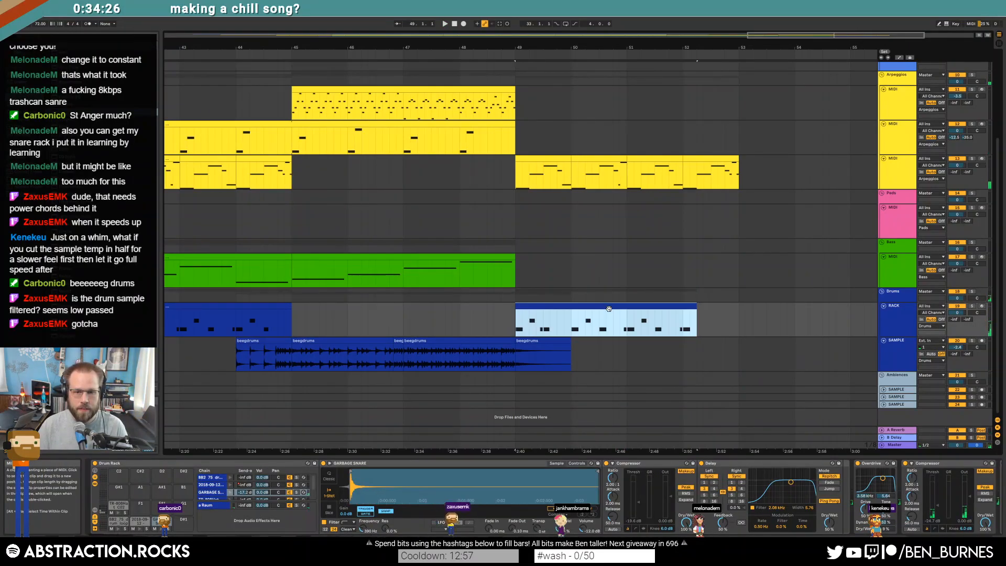
# Step: Show the Pitch Bend envelope of the bar 45 bass clip and draw a ramp up to maximum during the fourth note
pyautogui.doubleClick(461, 270)
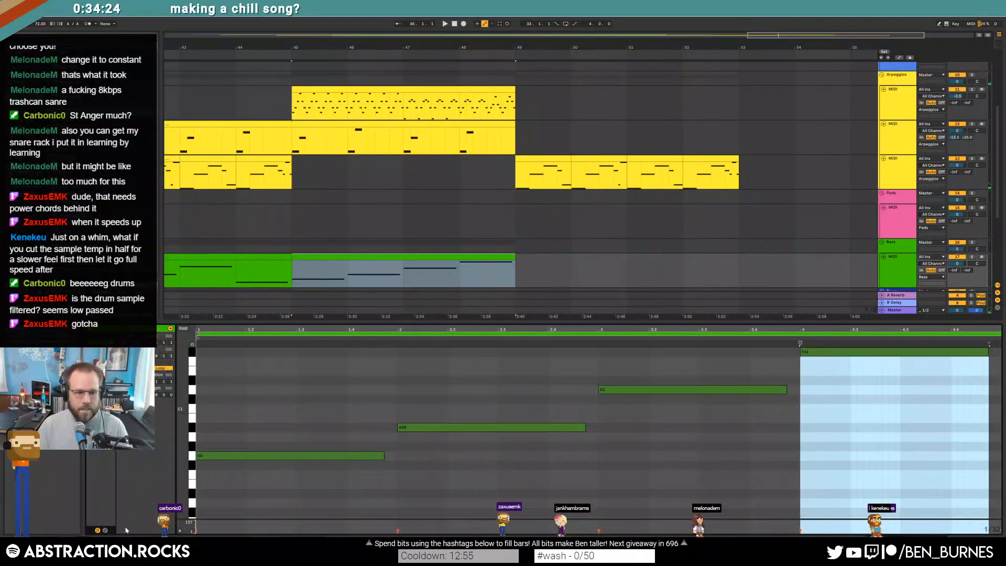
pyautogui.click(105, 530)
pyautogui.click(189, 336)
pyautogui.click(195, 342)
pyautogui.click(908, 412)
pyautogui.click(866, 415)
pyautogui.click(856, 438)
pyautogui.moveTo(910, 438)
pyautogui.mouseDown()
pyautogui.moveTo(912, 343)
pyautogui.moveTo(716, 324)
pyautogui.moveTo(500, 324)
pyautogui.mouseUp()
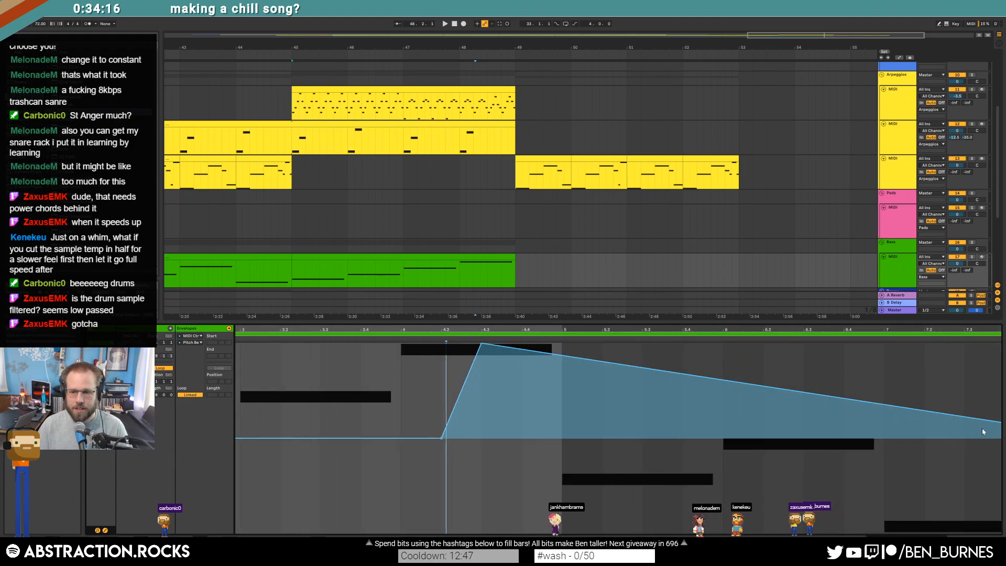
# Step: Bring the bass pitch bend back to 0 at the end of the fourth note and delete the second envelope bump near the clip's end
pyautogui.moveTo(550, 353); pyautogui.dragTo(552, 438)
pyautogui.click(555, 345)
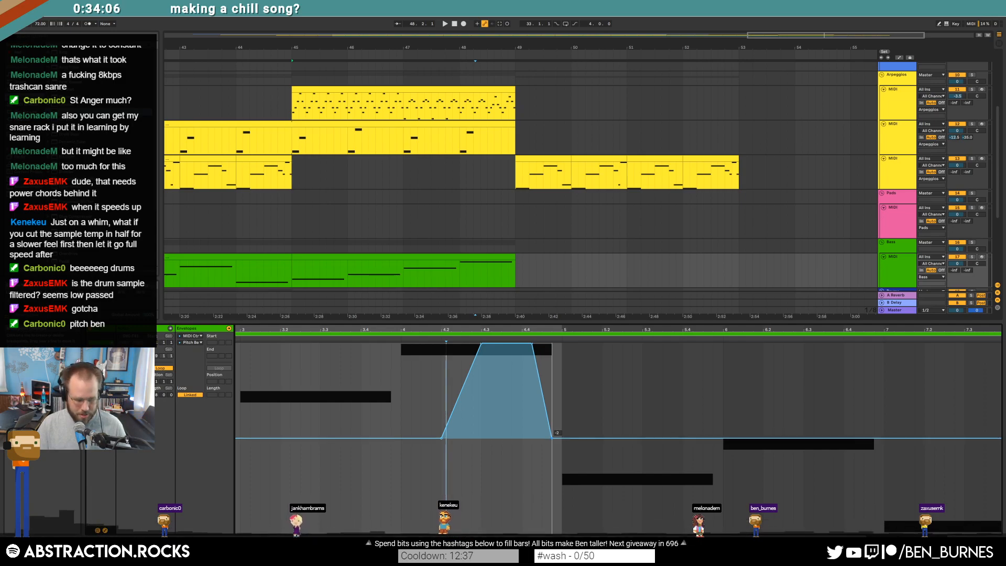
pyautogui.moveTo(552, 438); pyautogui.dragTo(555, 438)
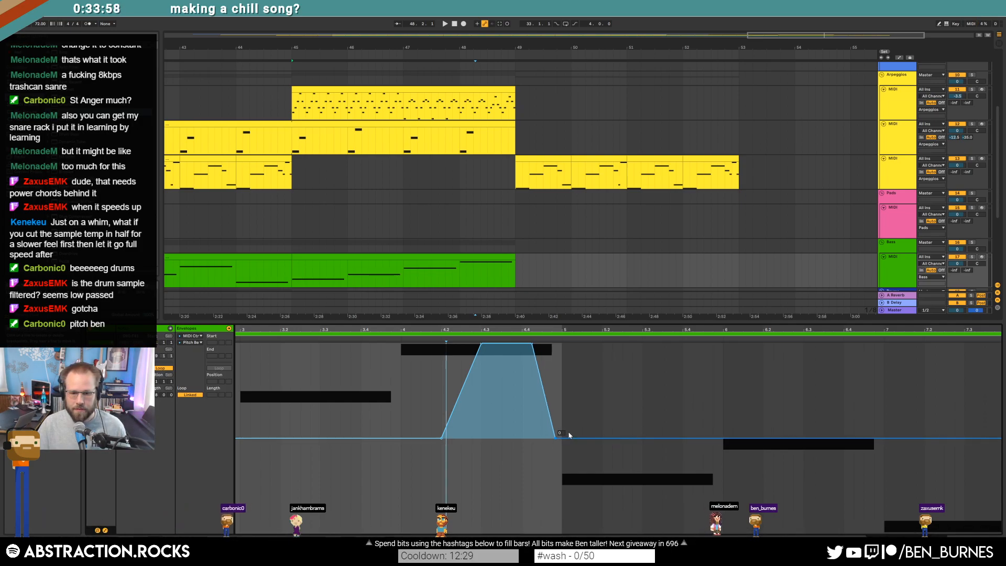
pyautogui.scroll(-5, 751, 408)
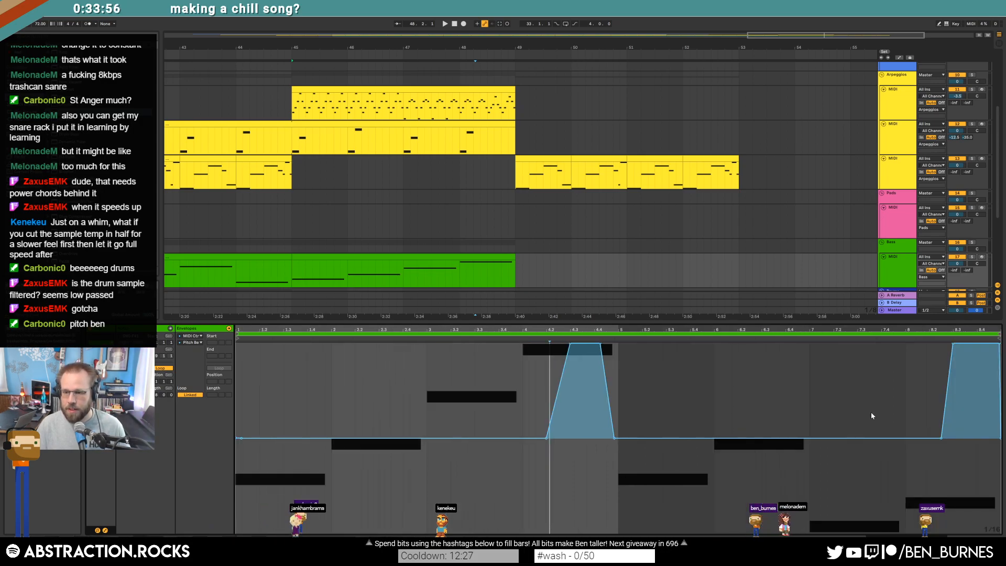
pyautogui.moveTo(873, 417); pyautogui.dragTo(999, 422)
pyautogui.press('Delete')
pyautogui.click(800, 422)
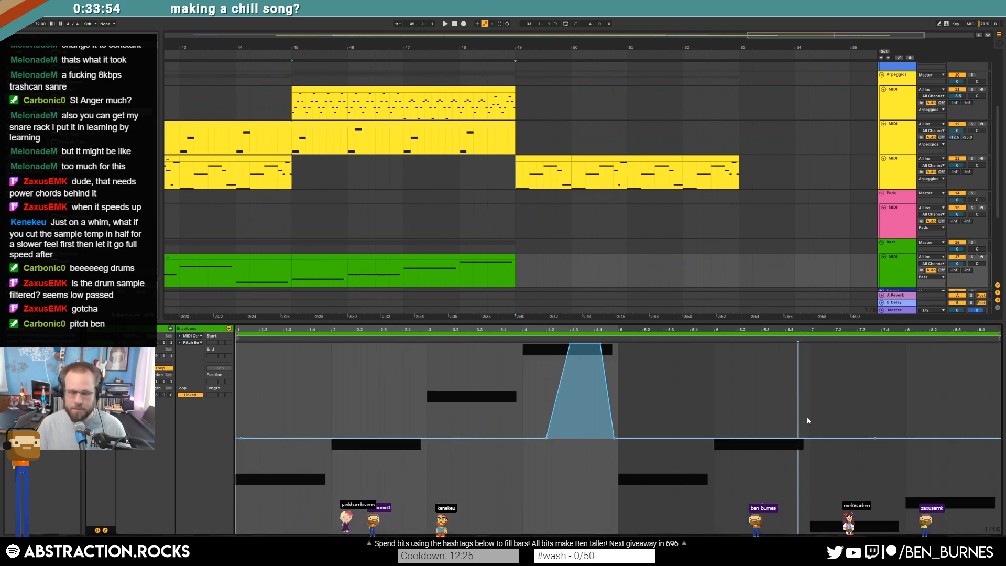
pyautogui.hotkey('shift', 'Tab')
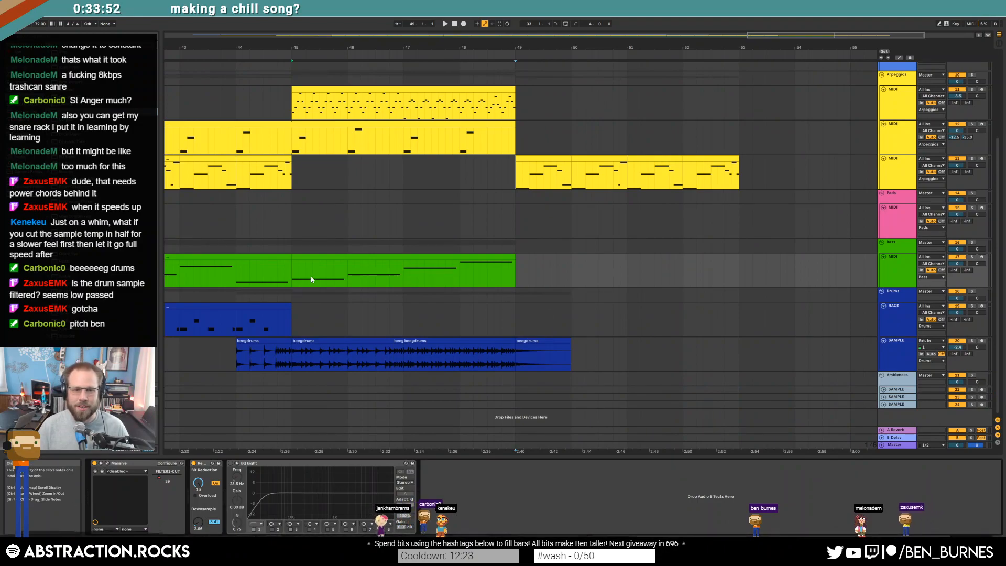
# Step: Enlarge the drum SAMPLE track's lane and undo the trial change to its send level
pyautogui.click(292, 278)
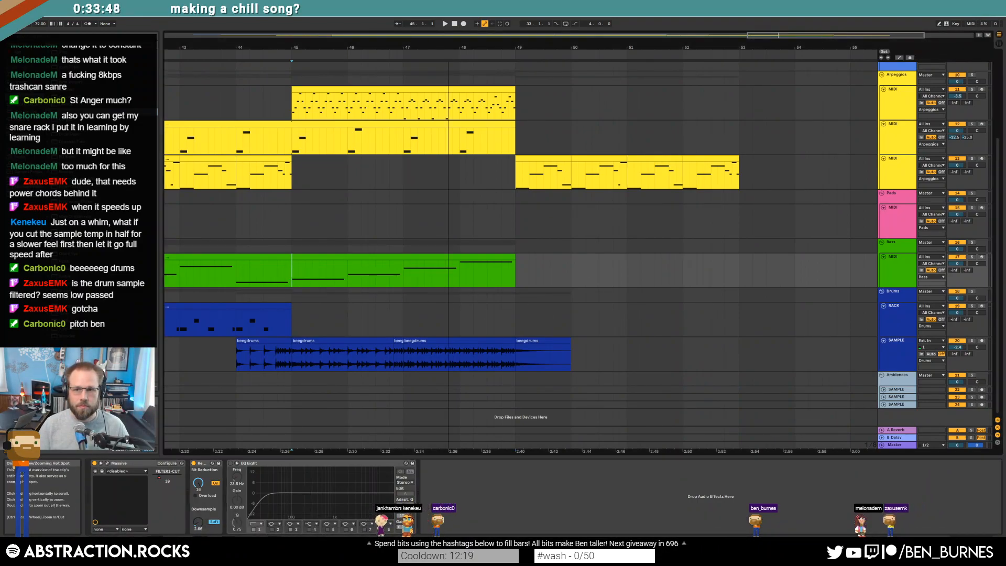
pyautogui.scroll(-4, 292, 278)
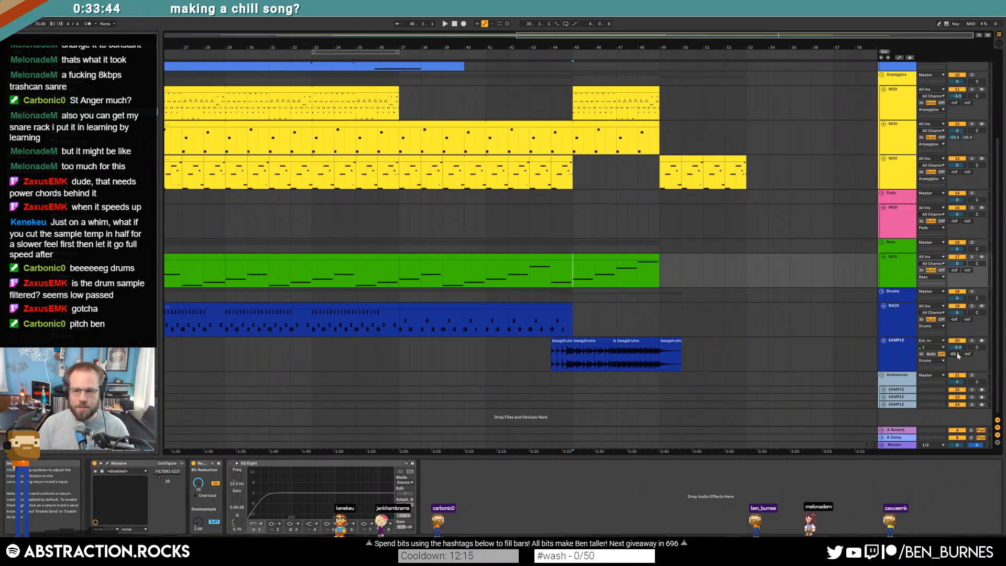
pyautogui.moveTo(956, 371); pyautogui.dragTo(956, 404)
pyautogui.hotkey('ctrl', 'z')
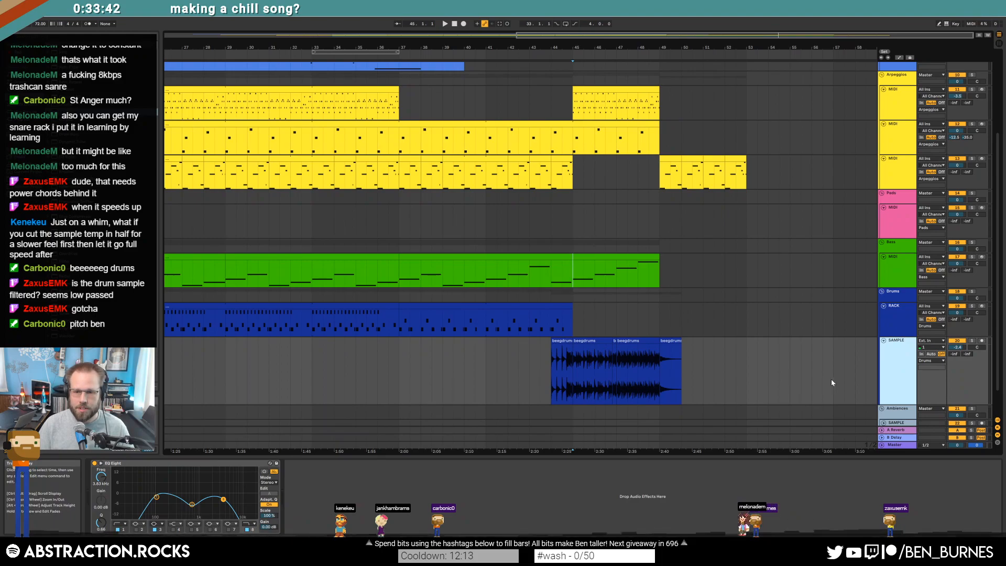
pyautogui.click(954, 354)
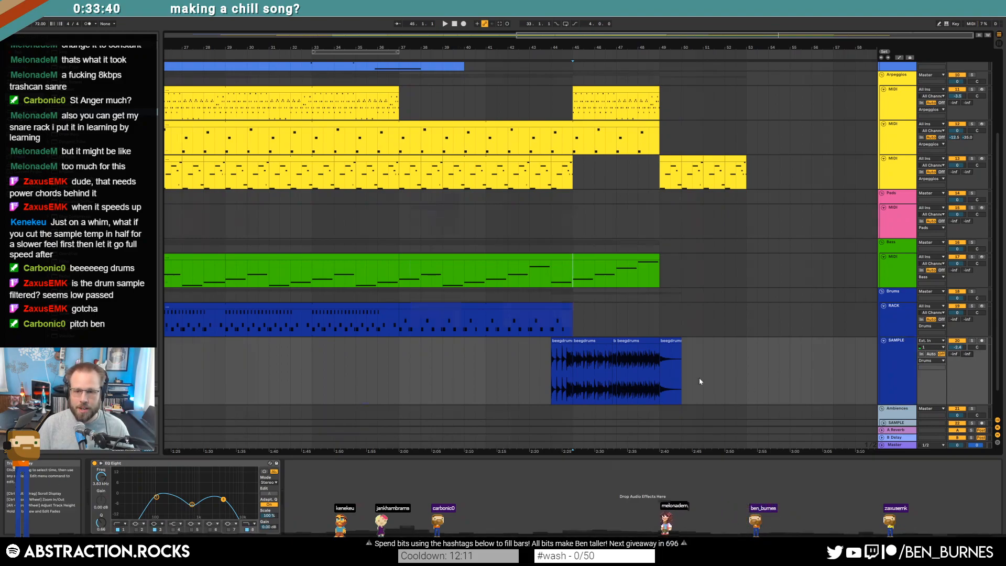
# Step: Automate the SAMPLE track's B-Delay send to jump to about -9.7 dB at bar 49, and audition the transition
pyautogui.scroll(6, 700, 382)
pyautogui.press('a')
pyautogui.click(492, 403)
pyautogui.moveTo(497, 403); pyautogui.dragTo(491, 359)
pyautogui.click(456, 370)
pyautogui.press('space')
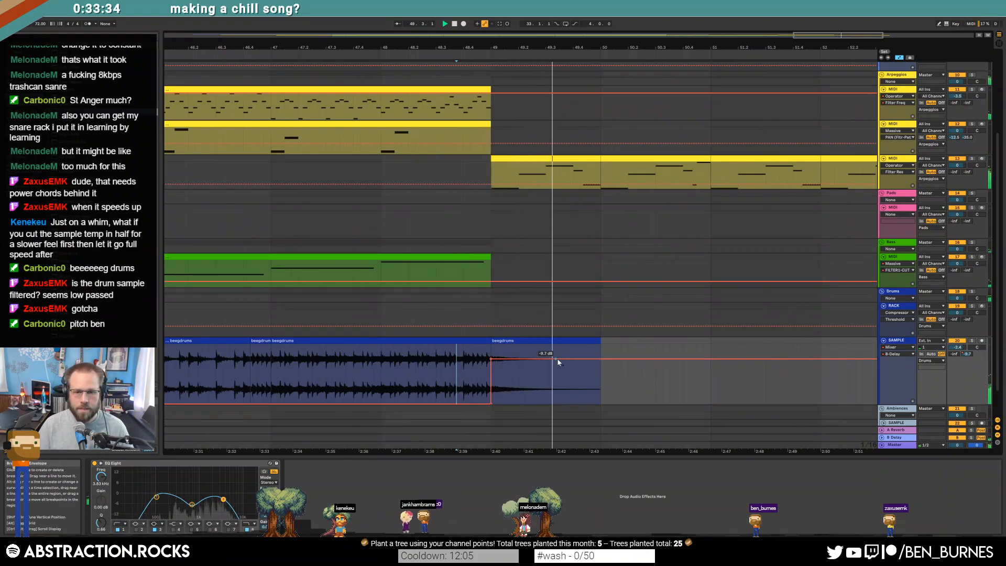
# Step: Automate the Redux Bit Depth on the third arpeggio MIDI track to ramp up just before bar 49
pyautogui.scroll(-5, 627, 362)
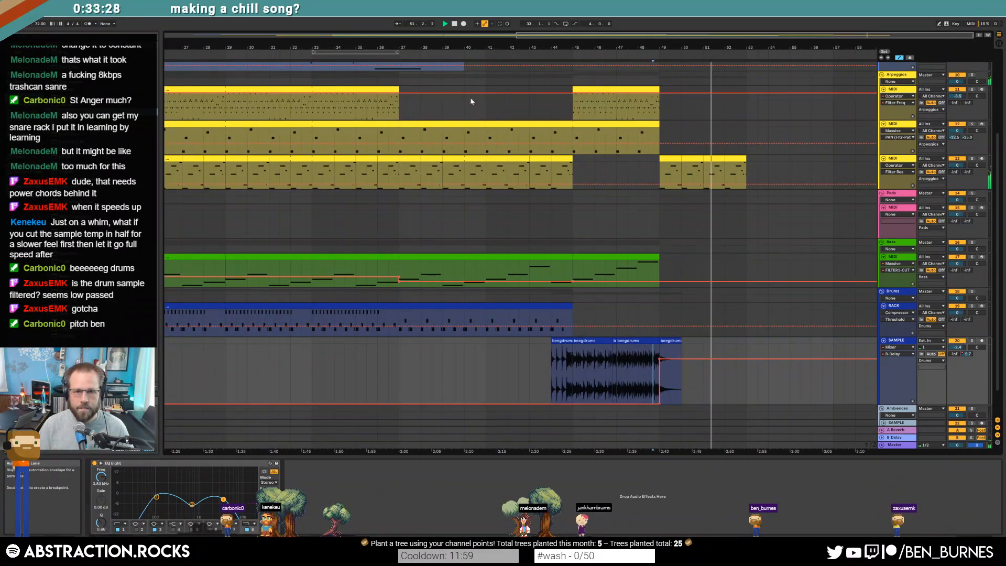
pyautogui.scroll(-2, 502, 269)
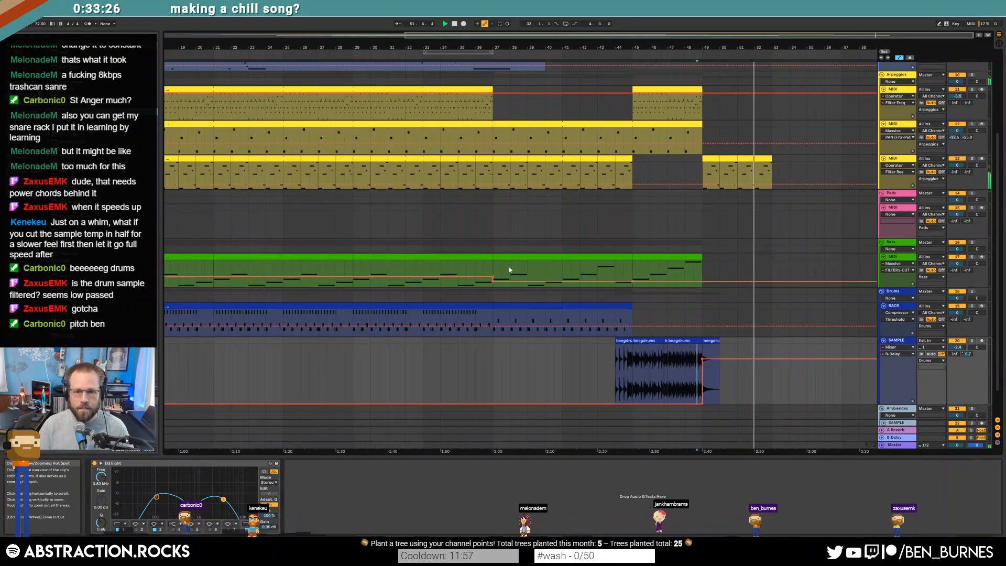
pyautogui.click(759, 159)
pyautogui.press('space')
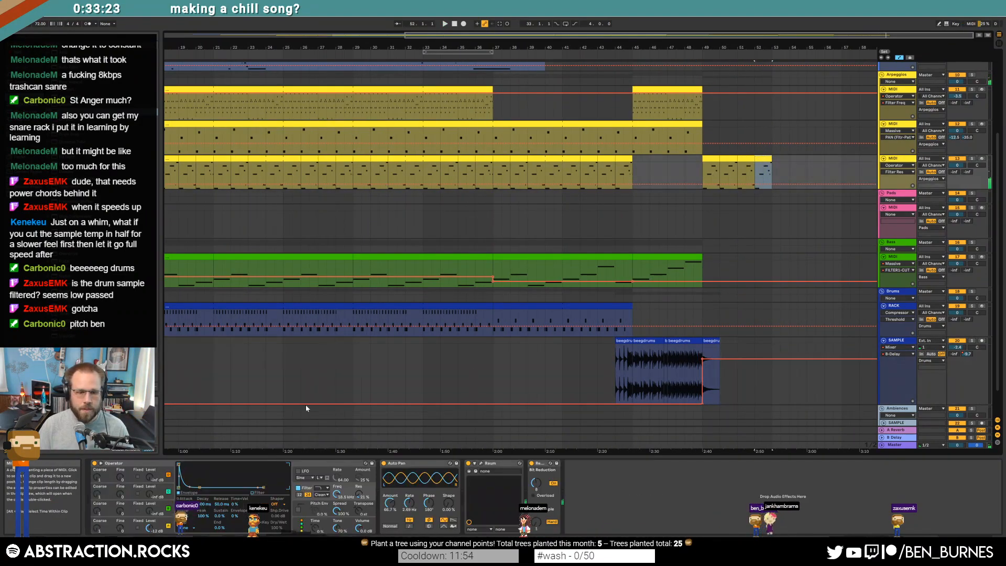
pyautogui.click(536, 485)
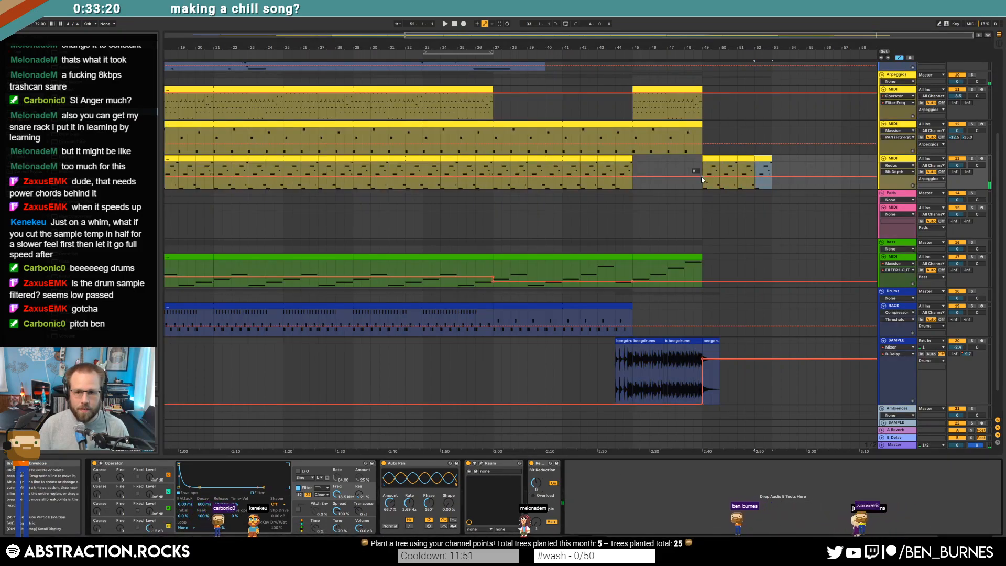
pyautogui.click(697, 176)
pyautogui.moveTo(702, 177); pyautogui.dragTo(702, 161)
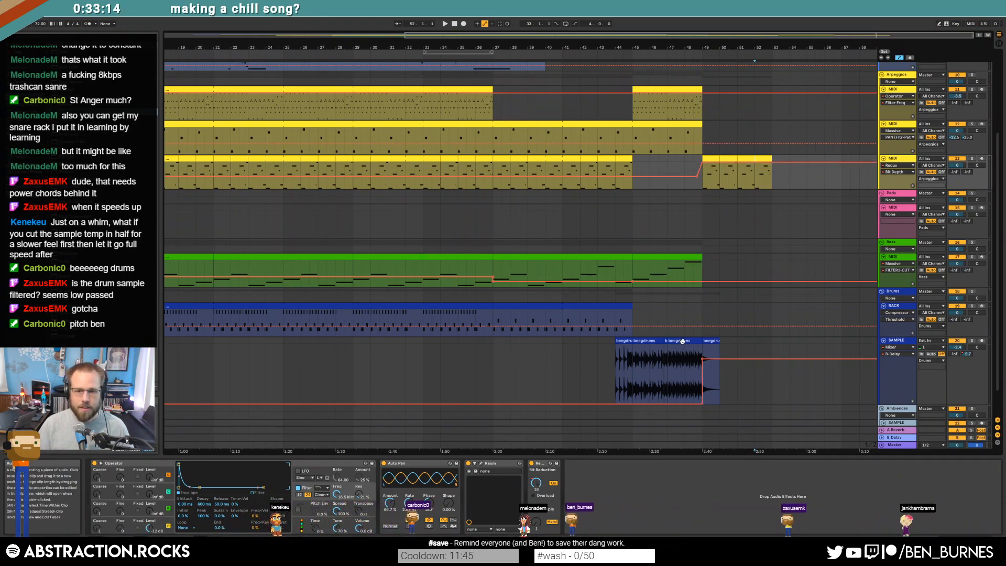
# Step: Reduce the SAMPLE track's EQ Eight to a low cut at about 102 Hz and add a low-pass Auto Filter at about 1.5 kHz
pyautogui.click(682, 341)
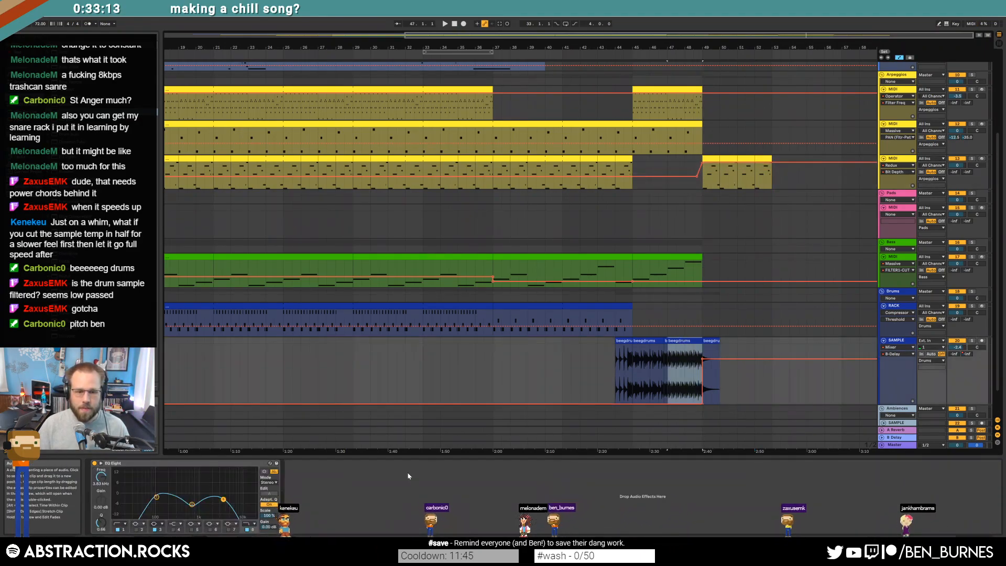
pyautogui.click(157, 497)
pyautogui.click(247, 530)
pyautogui.click(155, 529)
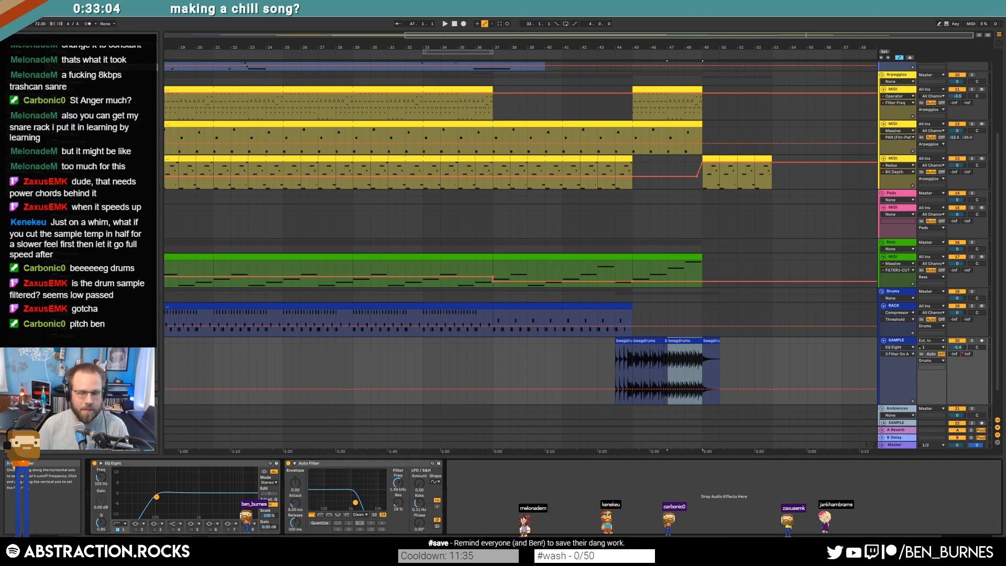
# Step: While playing from bar 44, automate the SAMPLE track's Auto Filter Frequency to rise from just after bar 46 to about 20 kHz at bar 47
pyautogui.click(614, 357)
pyautogui.press('space')
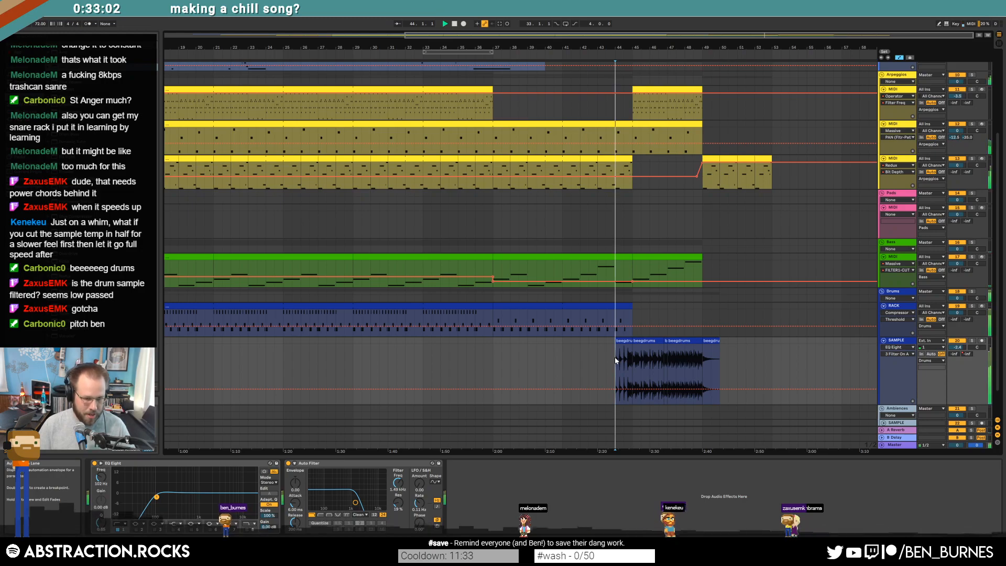
pyautogui.click(397, 490)
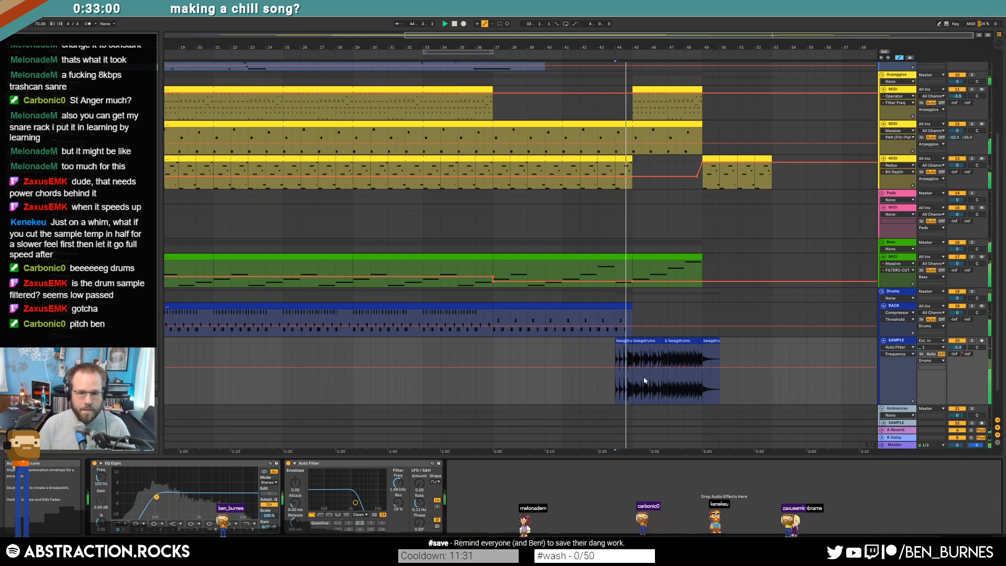
pyautogui.click(654, 366)
pyautogui.moveTo(667, 367); pyautogui.dragTo(667, 348)
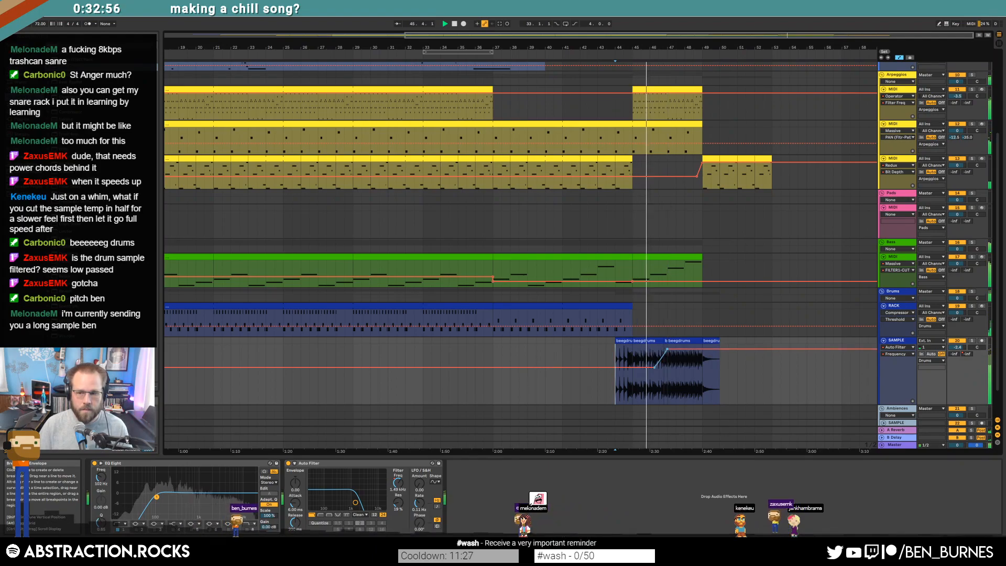
pyautogui.moveTo(684, 353); pyautogui.dragTo(684, 349)
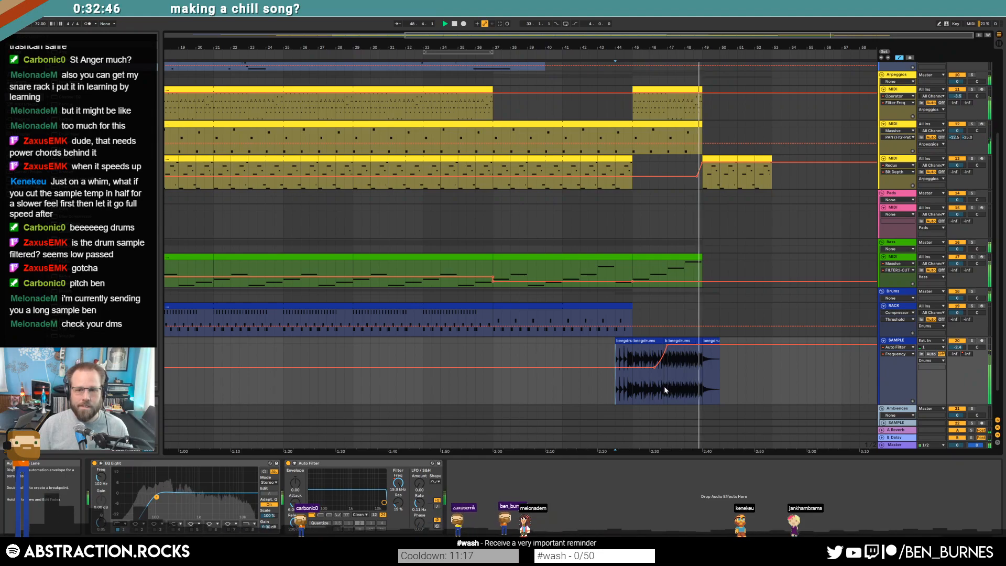
# Step: Automate the bass track's A-Reverb send to ramp up to 0 dB just before bar 49, and audition the change
pyautogui.click(696, 256)
pyautogui.press('a')
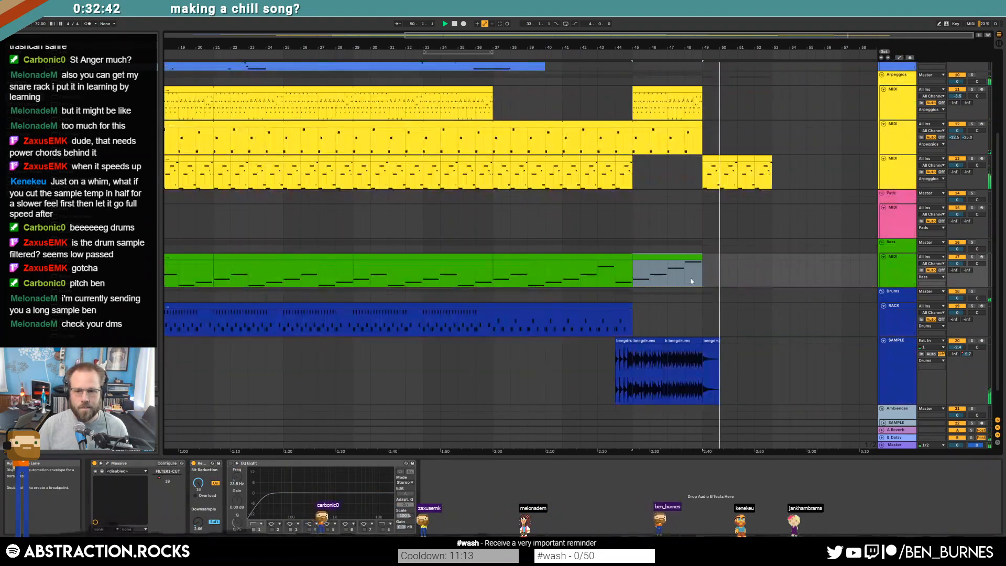
pyautogui.press('space')
pyautogui.press('space')
pyautogui.press('a')
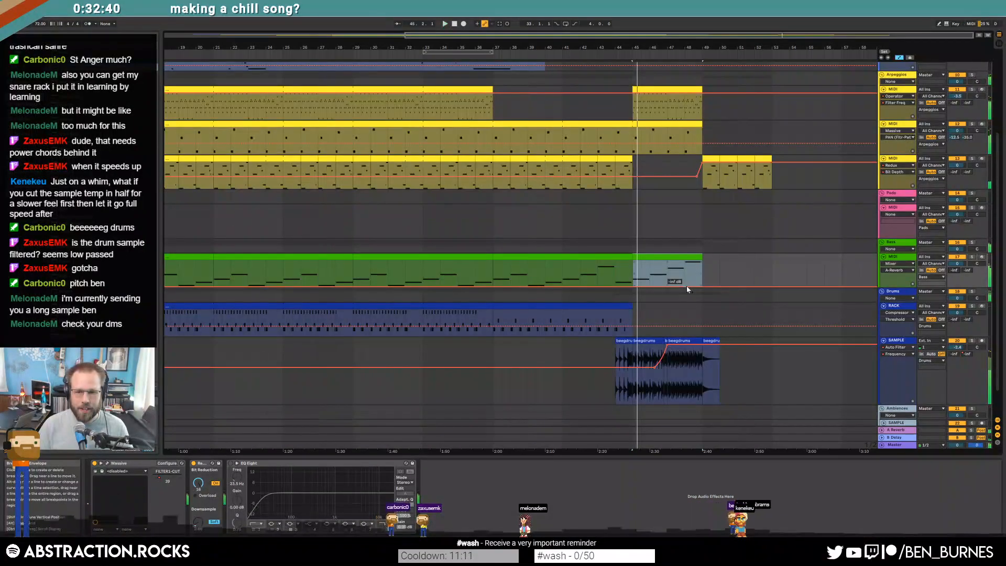
pyautogui.moveTo(686, 286); pyautogui.dragTo(692, 263)
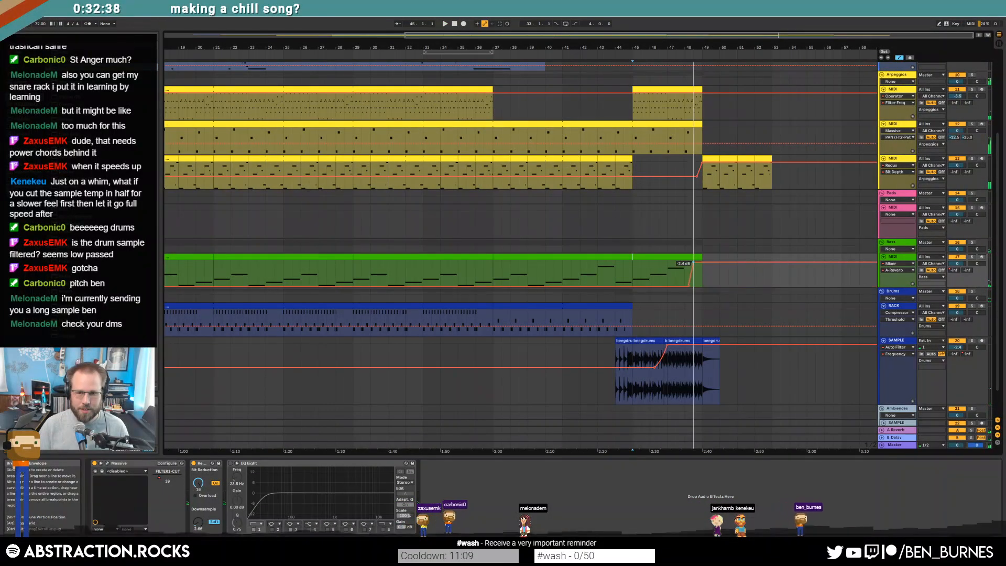
pyautogui.click(683, 267)
pyautogui.press('space')
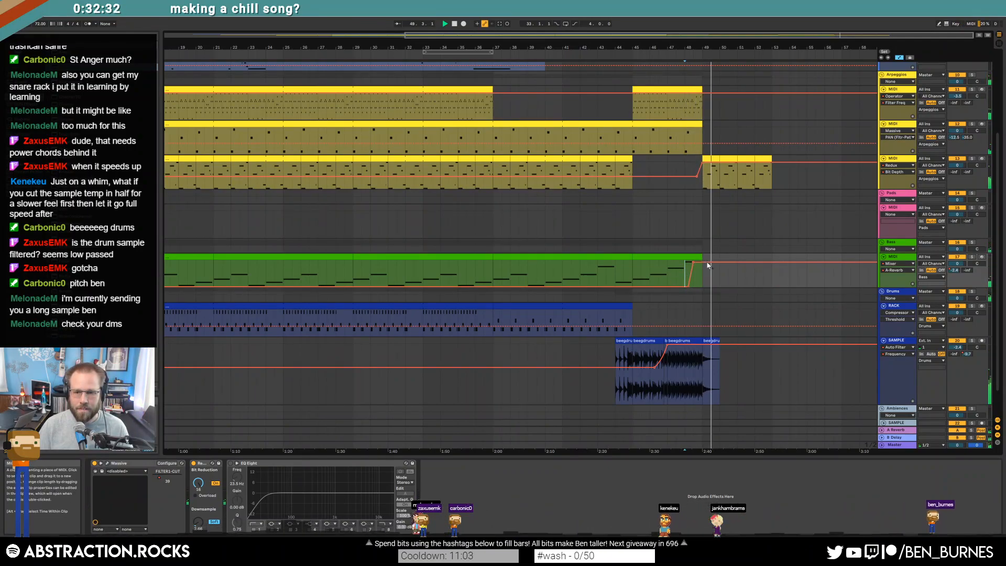
pyautogui.moveTo(710, 270); pyautogui.dragTo(702, 263)
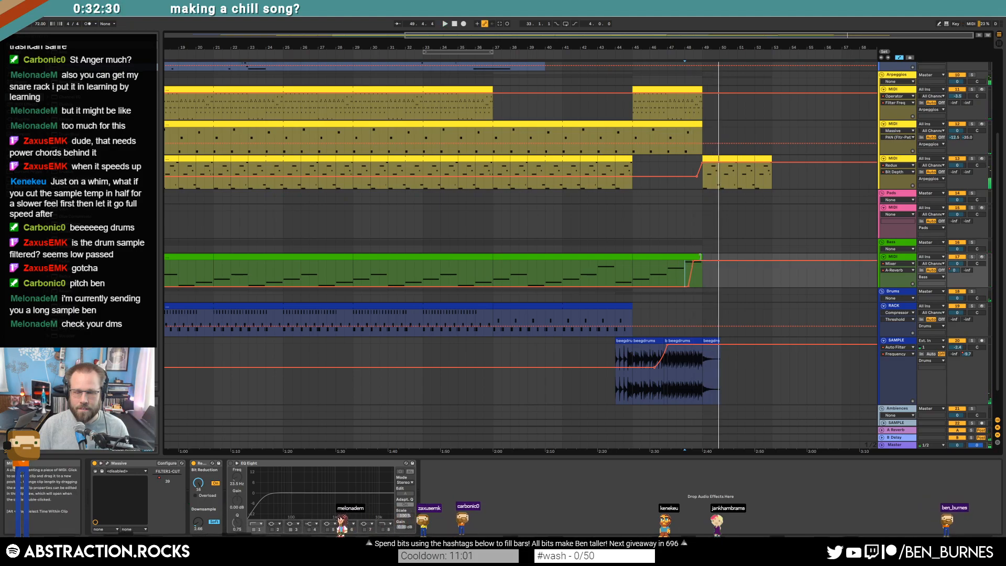
# Step: Reshape the pitch bend envelope in the bass clip at bar 45 so the bend holds until just before the clip's end
pyautogui.doubleClick(699, 257)
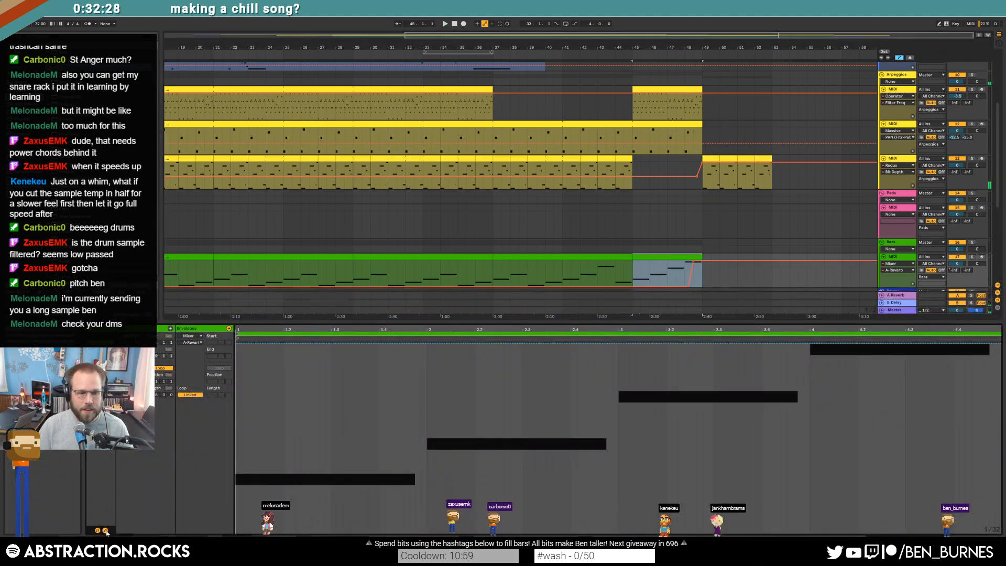
pyautogui.click(105, 530)
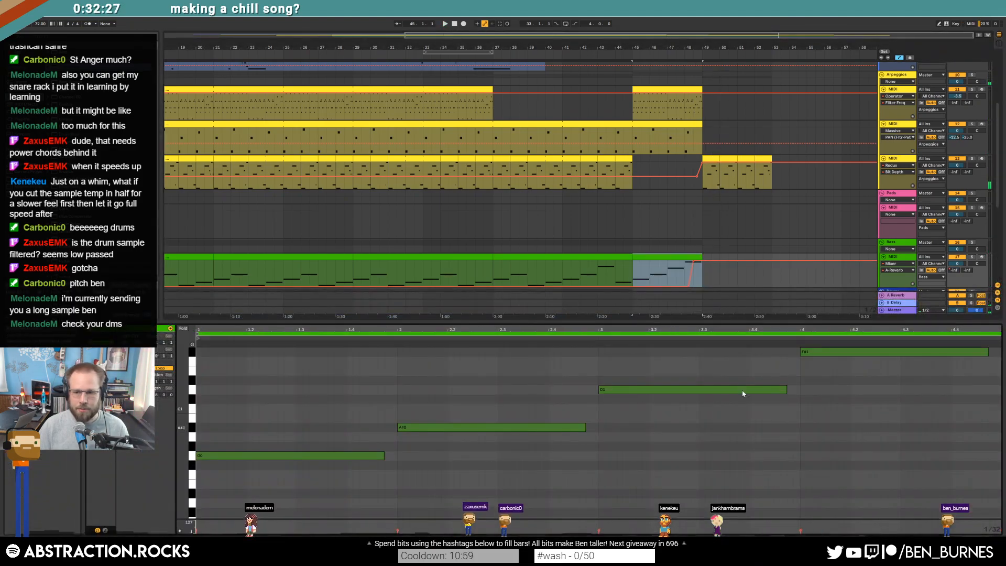
pyautogui.click(105, 530)
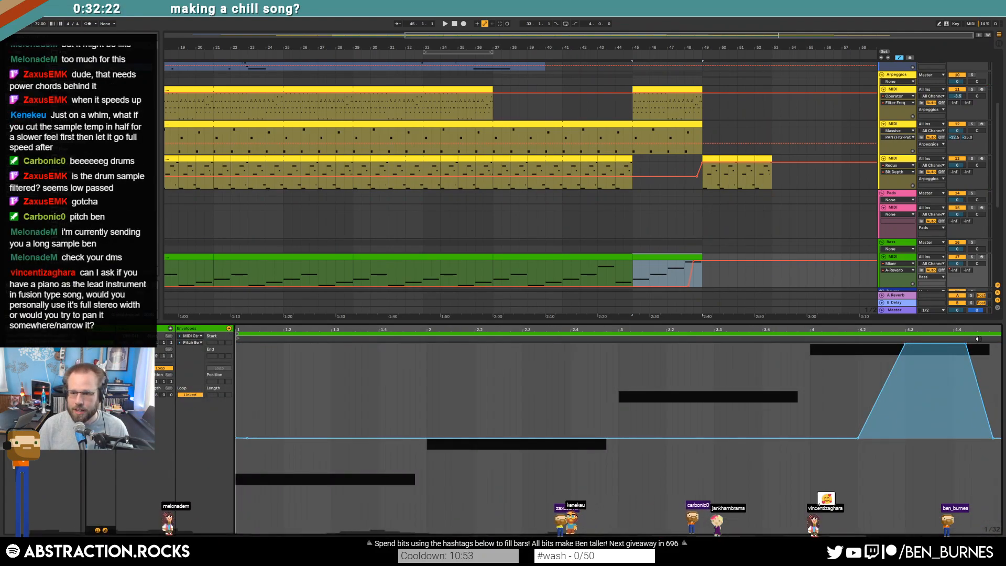
pyautogui.moveTo(982, 330); pyautogui.dragTo(828, 334)
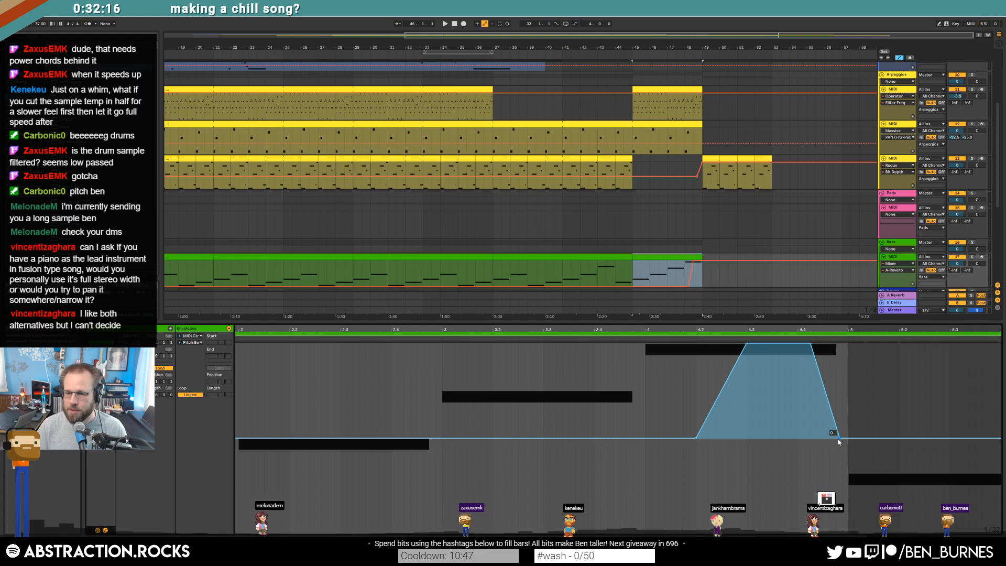
pyautogui.moveTo(838, 439); pyautogui.dragTo(848, 439)
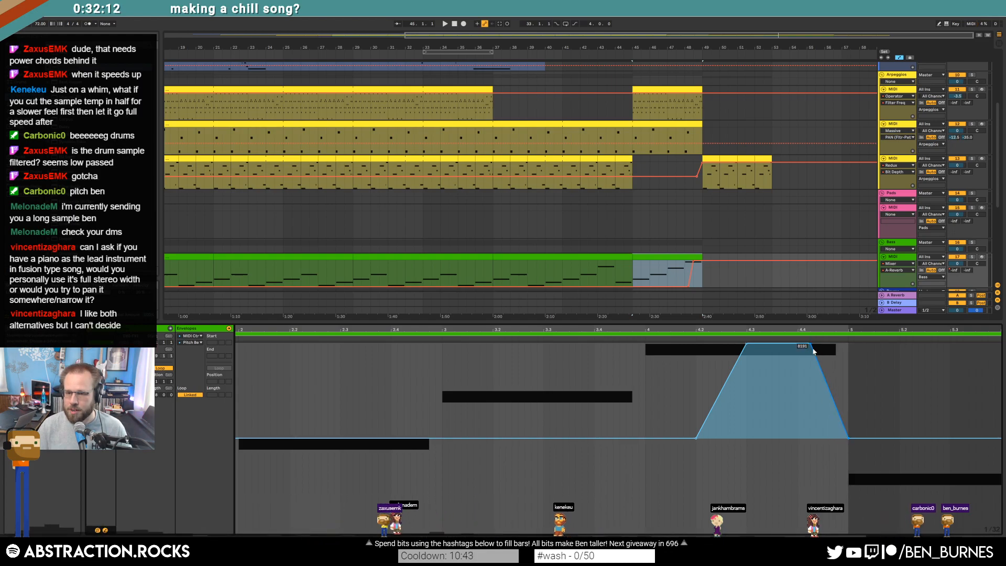
pyautogui.moveTo(811, 346); pyautogui.dragTo(842, 346)
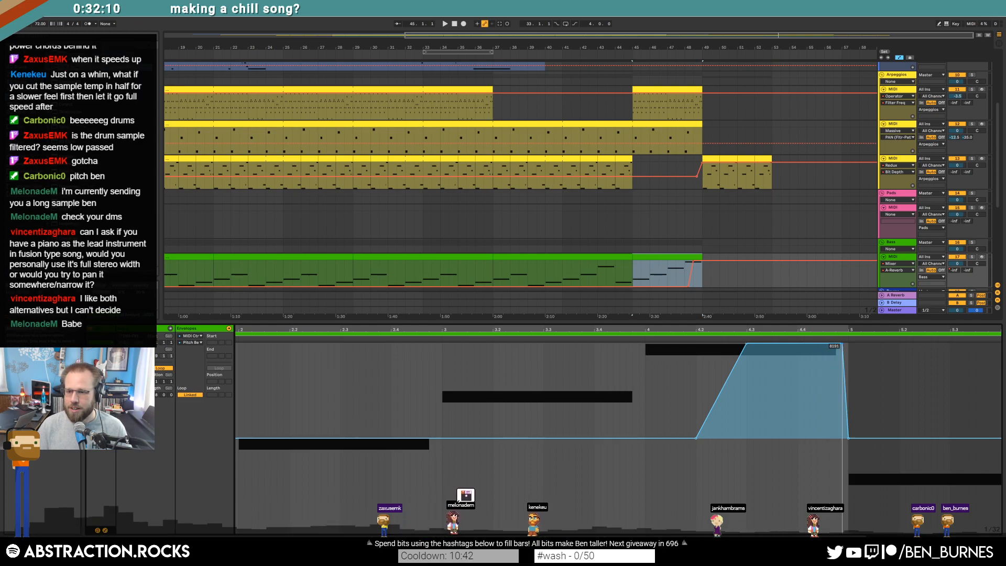
pyautogui.click(822, 384)
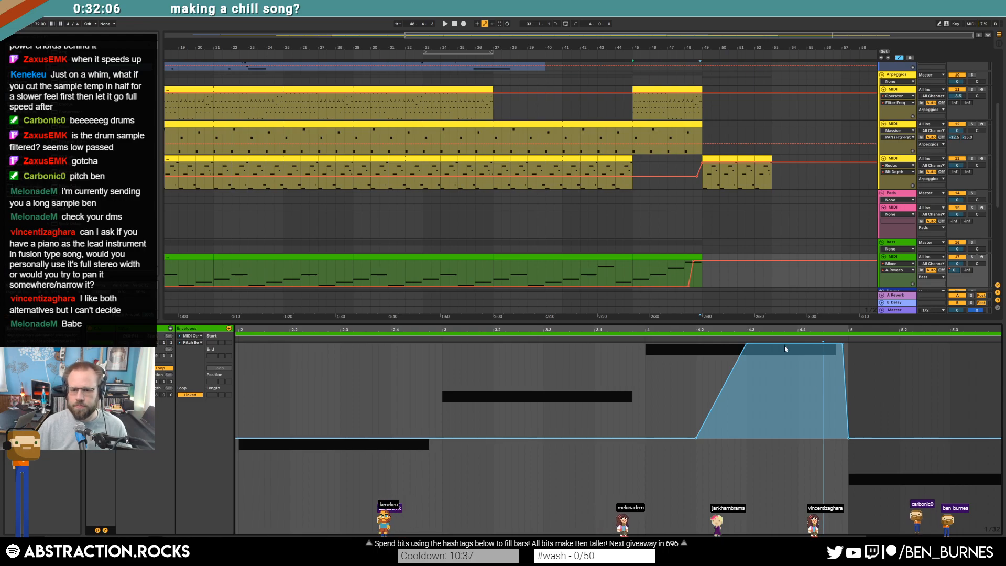
pyautogui.hotkey('shift', 'Tab')
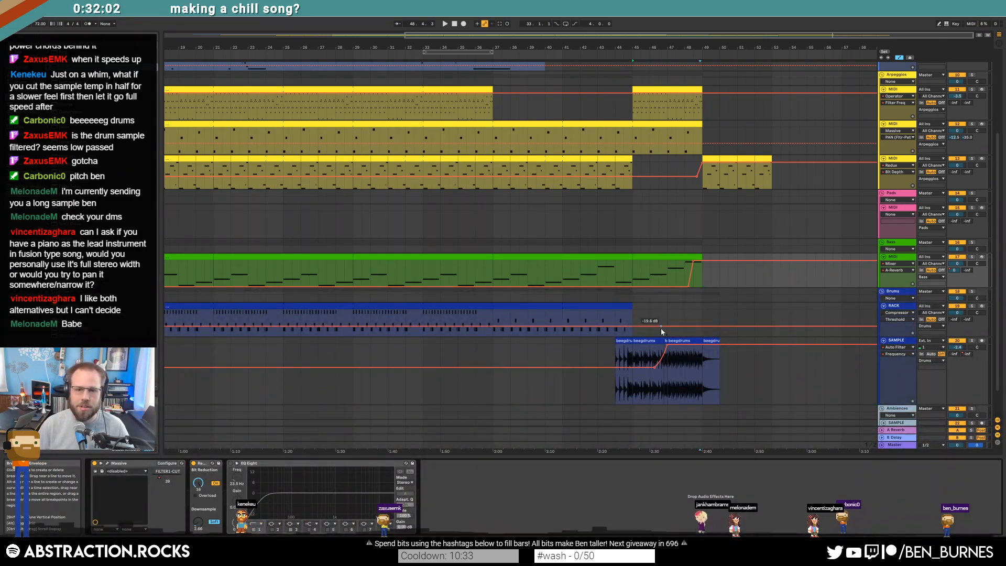
# Step: Raise the starting level of the SAMPLE track's Auto Filter Frequency automation to about 2.63 kHz
pyautogui.moveTo(654, 366); pyautogui.dragTo(653, 362)
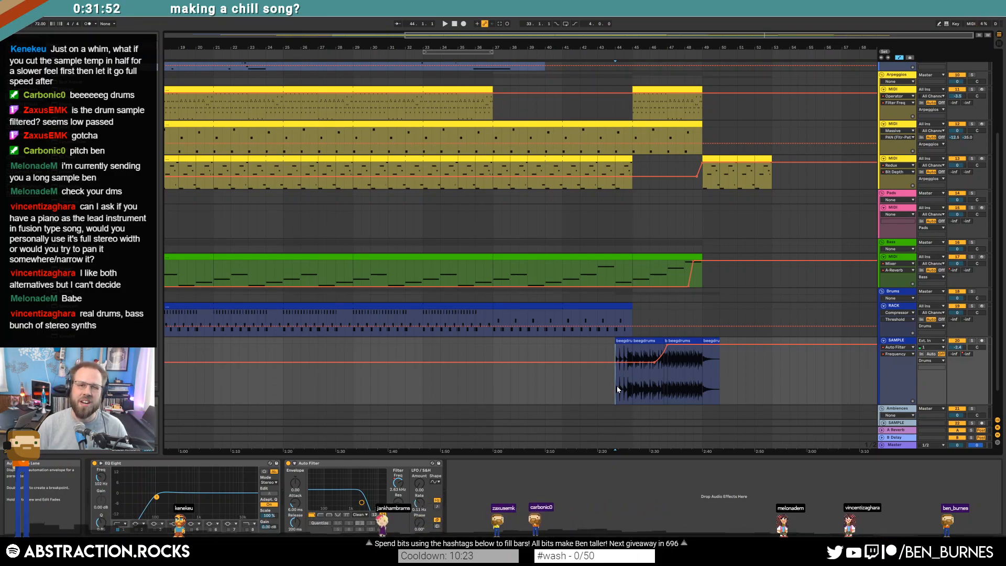
pyautogui.press('a')
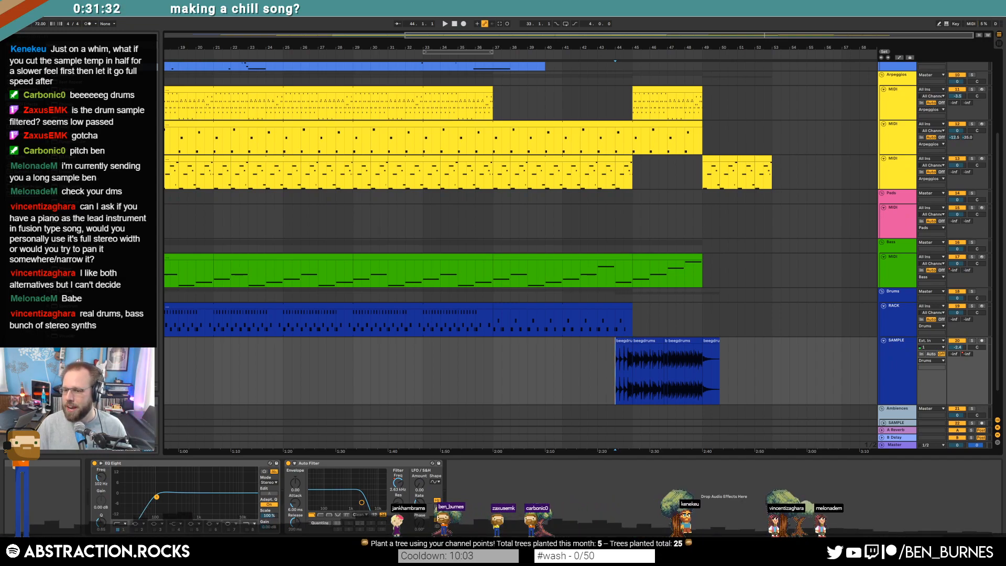
# Step: Import the received noise audio file onto a SAMPLE track in the Ambiences group
pyautogui.moveTo(733, 6); pyautogui.dragTo(633, 10)
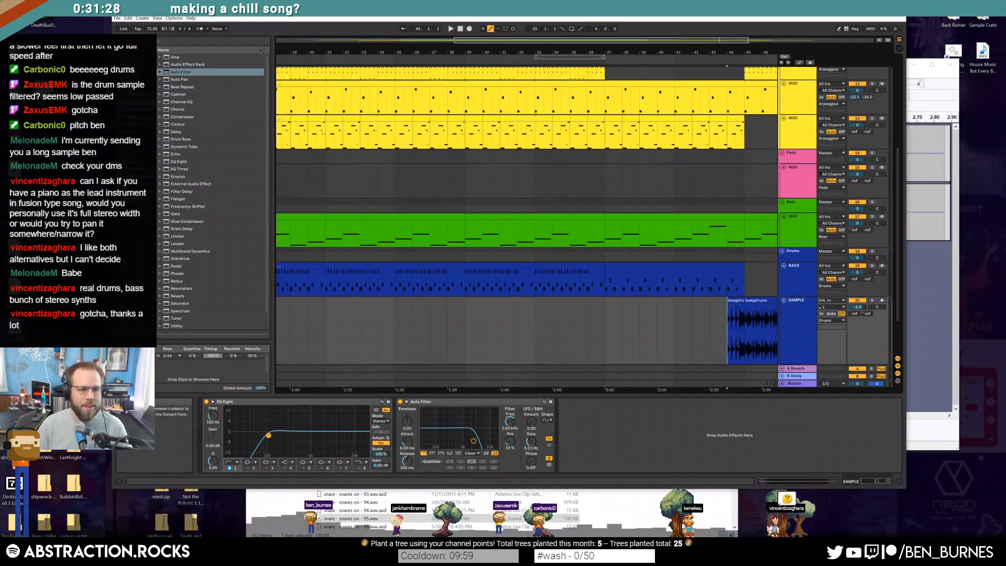
pyautogui.moveTo(454, 339); pyautogui.dragTo(288, 329)
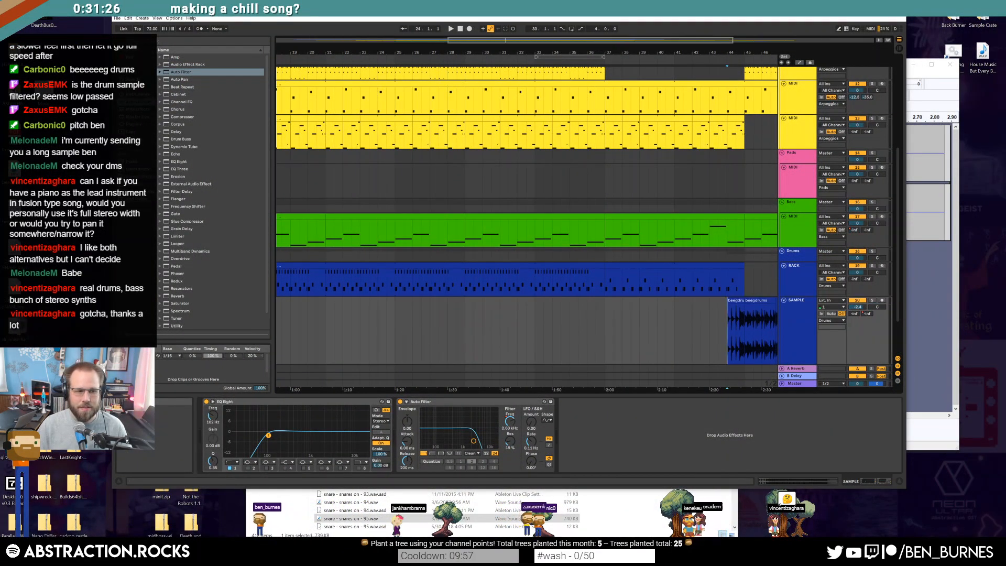
pyautogui.moveTo(683, 10); pyautogui.dragTo(636, 14)
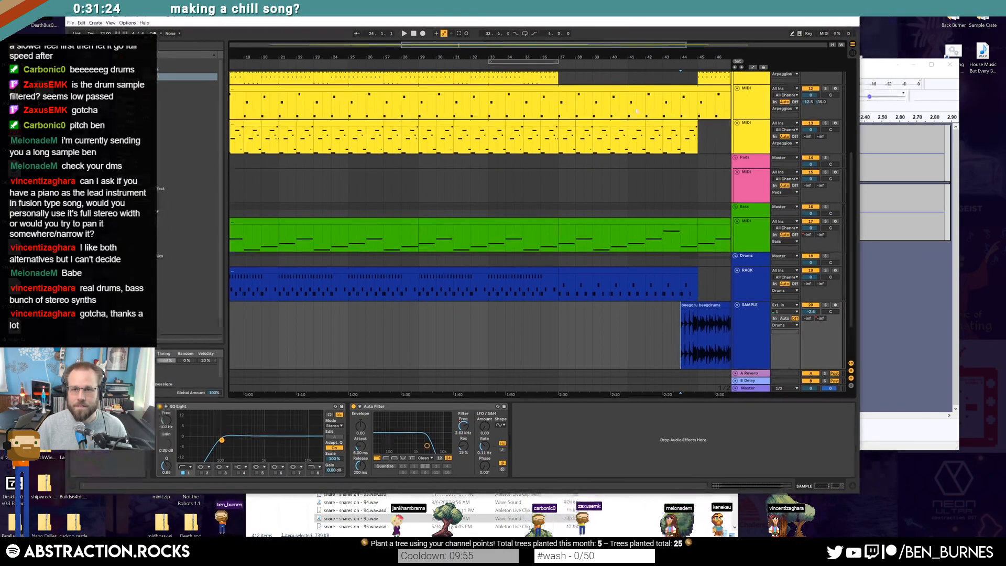
pyautogui.scroll(-3, 617, 196)
pyautogui.moveTo(311, 324); pyautogui.dragTo(316, 334)
pyautogui.doubleClick(540, 18)
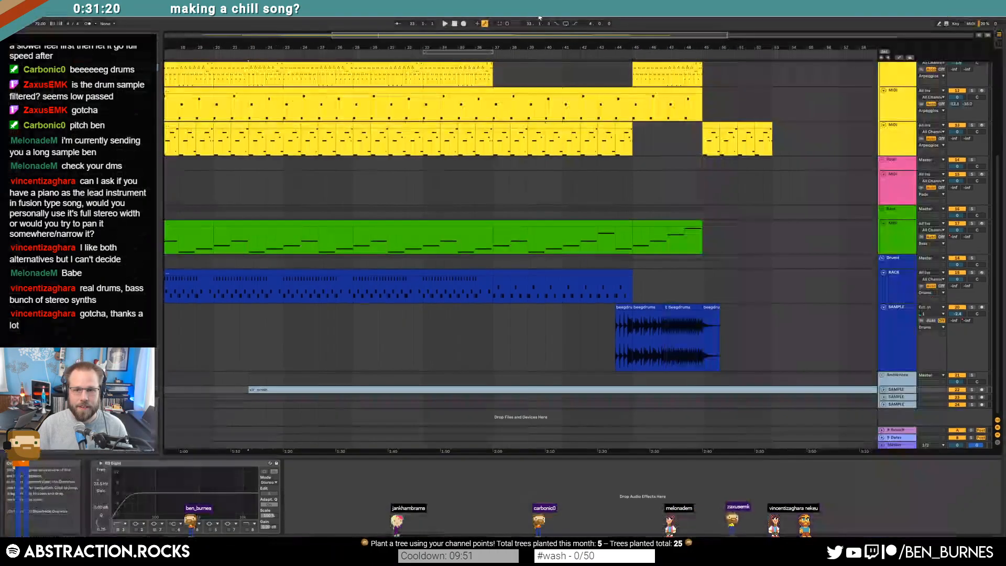
# Step: Expand the Ambiences SAMPLE track and move the noise clip so it starts at bar 56
pyautogui.click(884, 390)
pyautogui.press('-')
pyautogui.moveTo(425, 389); pyautogui.dragTo(684, 390)
# Step: Solo the Ambiences SAMPLE track, audition the noise clip at several points along its length, and unsolo it
pyautogui.click(653, 404)
pyautogui.press('space')
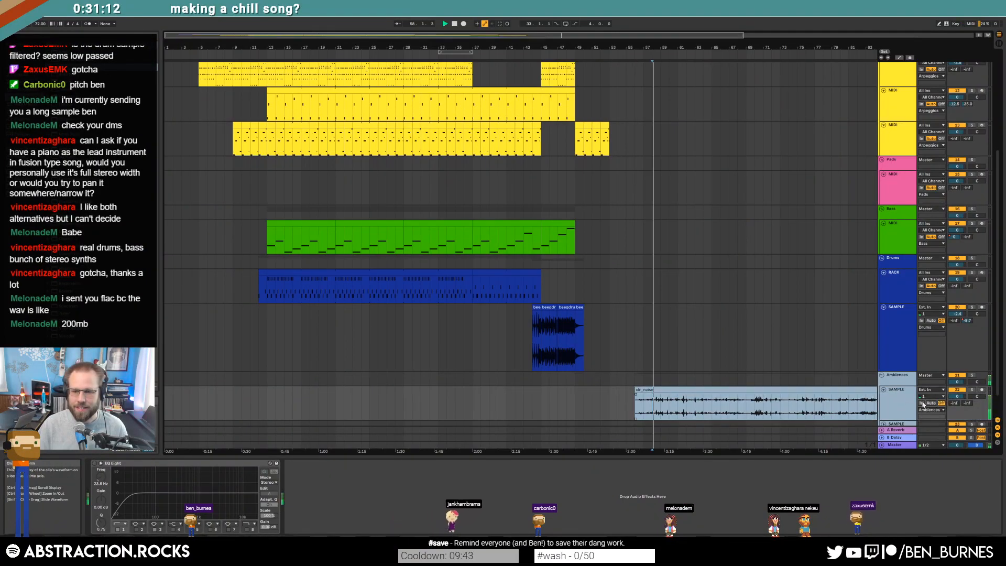
pyautogui.click(971, 389)
pyautogui.click(684, 410)
pyautogui.press('space')
pyautogui.press('space')
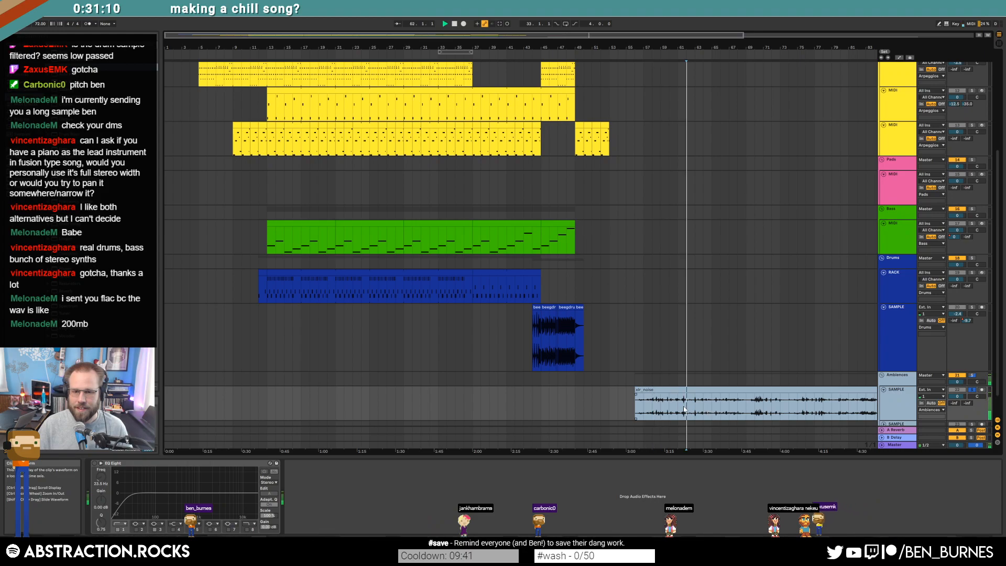
pyautogui.click(729, 408)
pyautogui.press('space')
pyautogui.press('space')
pyautogui.click(755, 408)
pyautogui.press('space')
pyautogui.press('space')
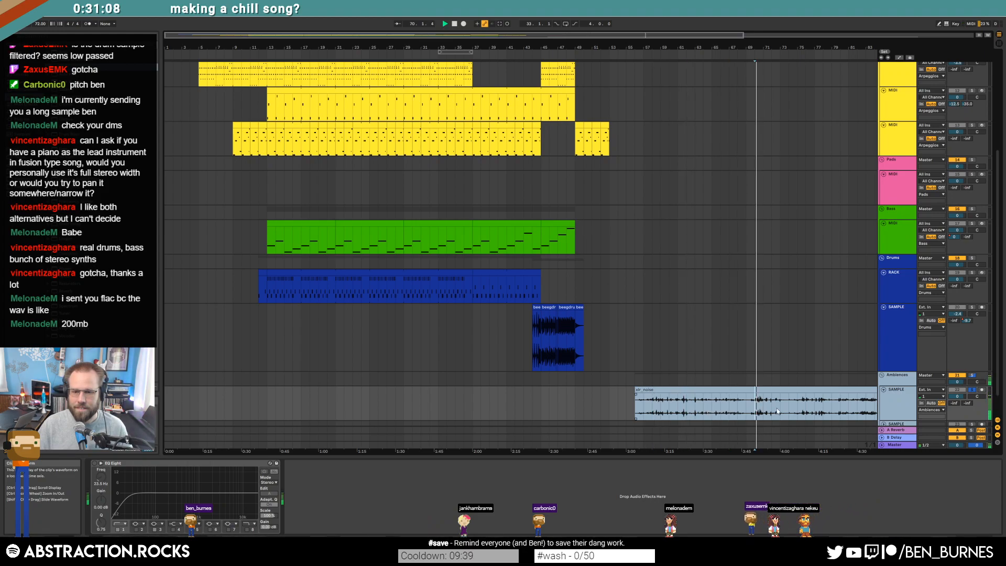
pyautogui.click(798, 411)
pyautogui.press('space')
pyautogui.press('space')
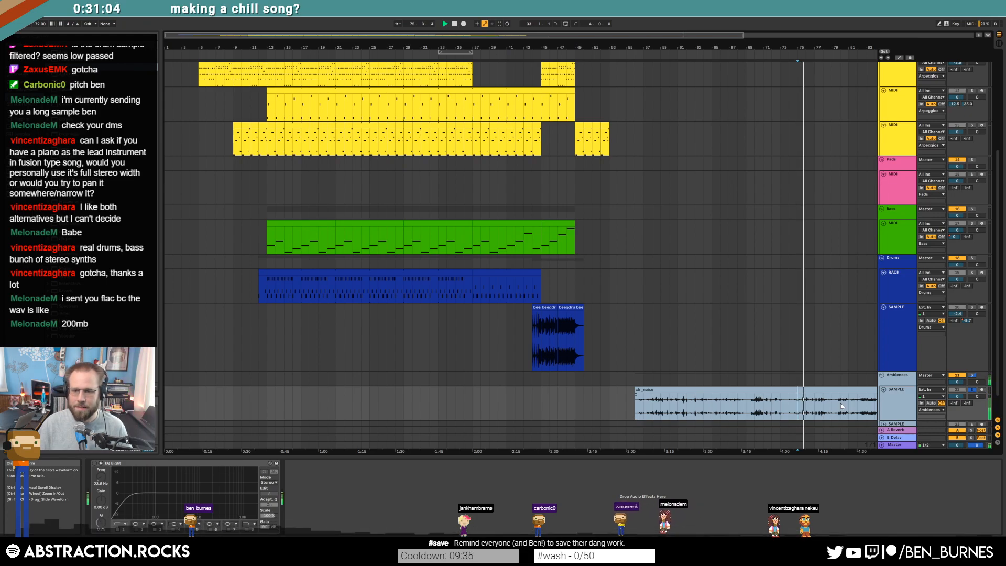
pyautogui.click(857, 409)
pyautogui.press('space')
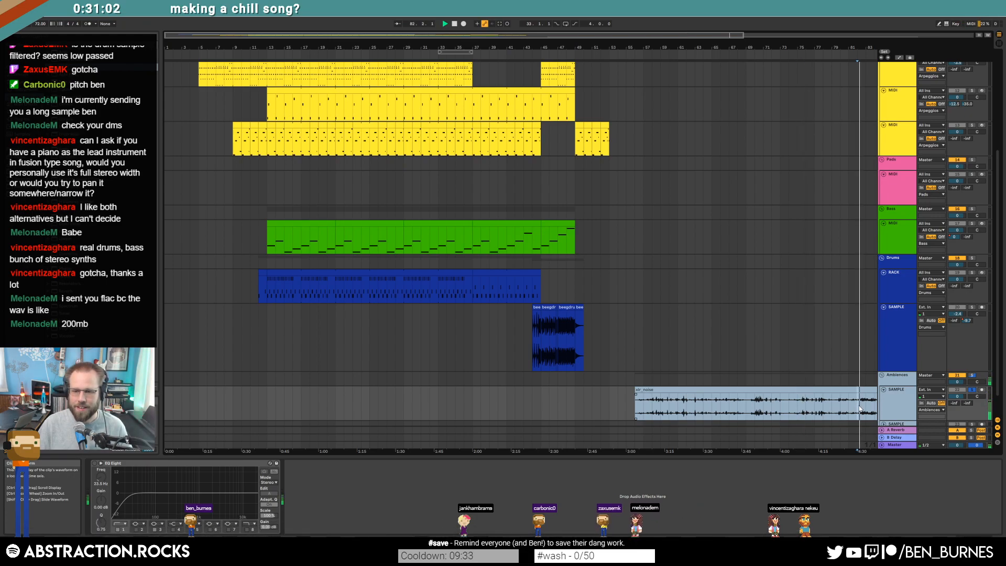
pyautogui.click(662, 389)
pyautogui.press('space')
pyautogui.scroll(-1, 665, 396)
pyautogui.click(972, 383)
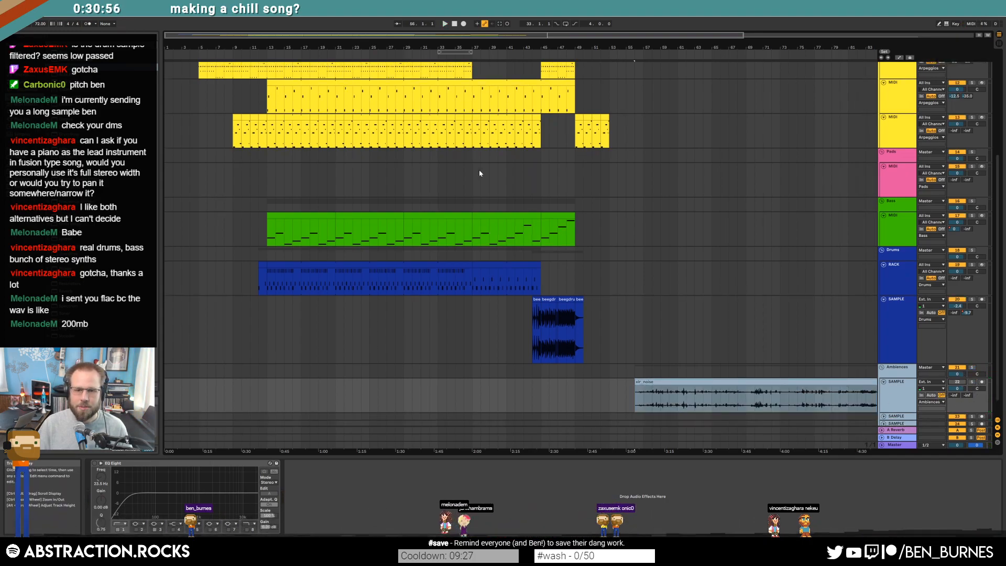
# Step: While playing the breakdown, delete the beegdrums audio from 44.2 to just before 44.3
pyautogui.press('space')
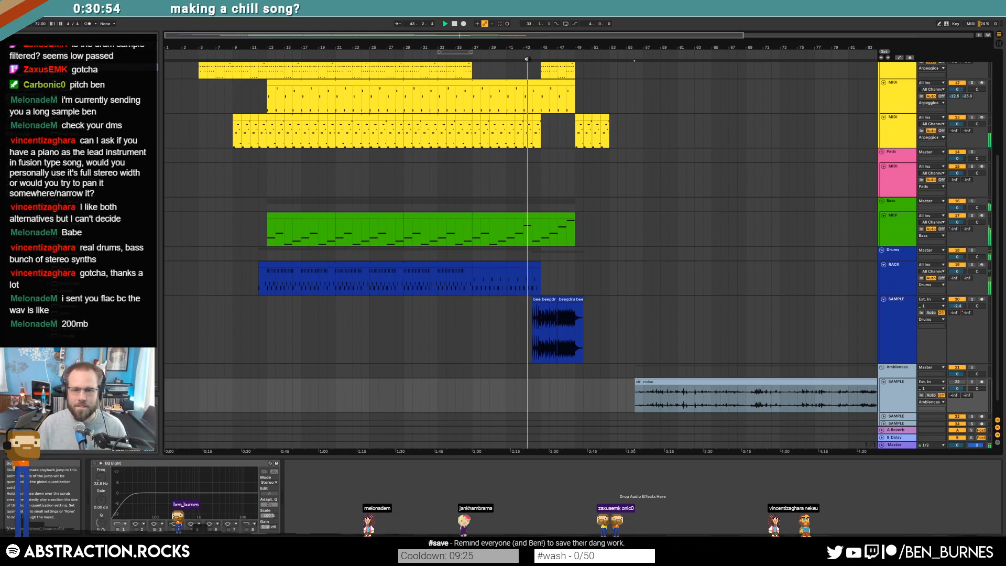
pyautogui.hotkey('shift', 'Tab')
pyautogui.hotkey('shift', 'Tab')
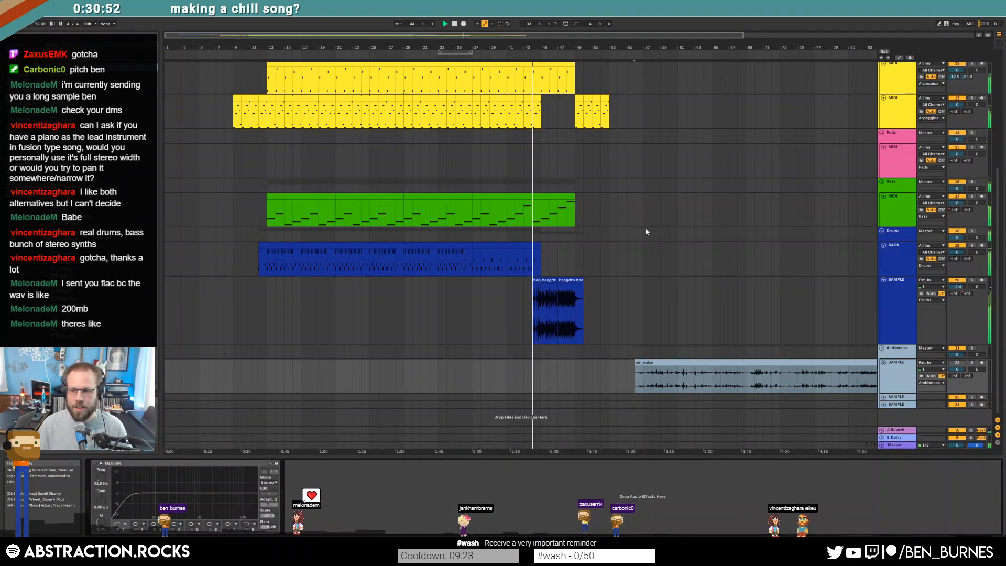
pyautogui.scroll(3, 645, 231)
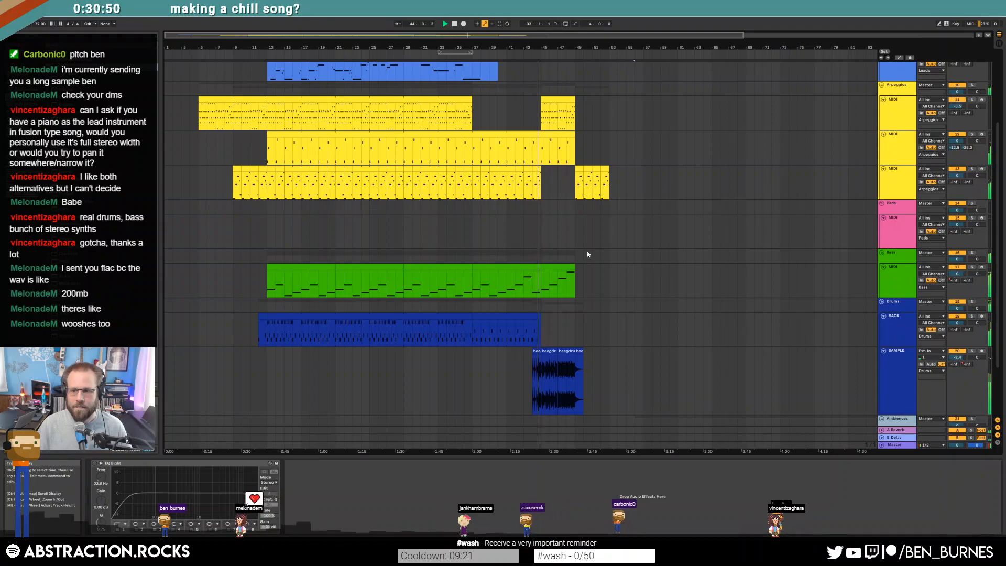
pyautogui.scroll(10, 530, 366)
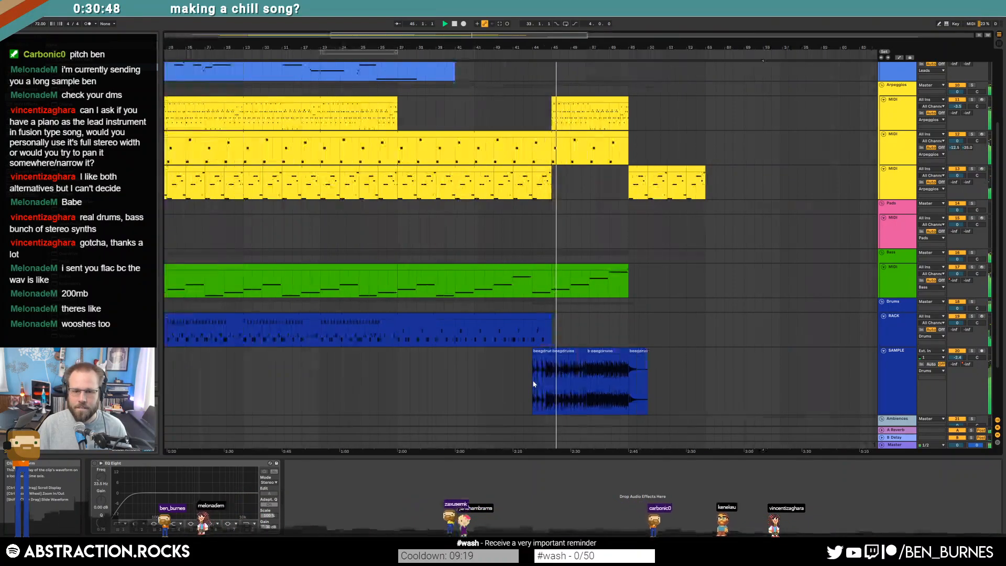
pyautogui.click(587, 380)
pyautogui.moveTo(632, 381); pyautogui.dragTo(635, 380)
pyautogui.press('Delete')
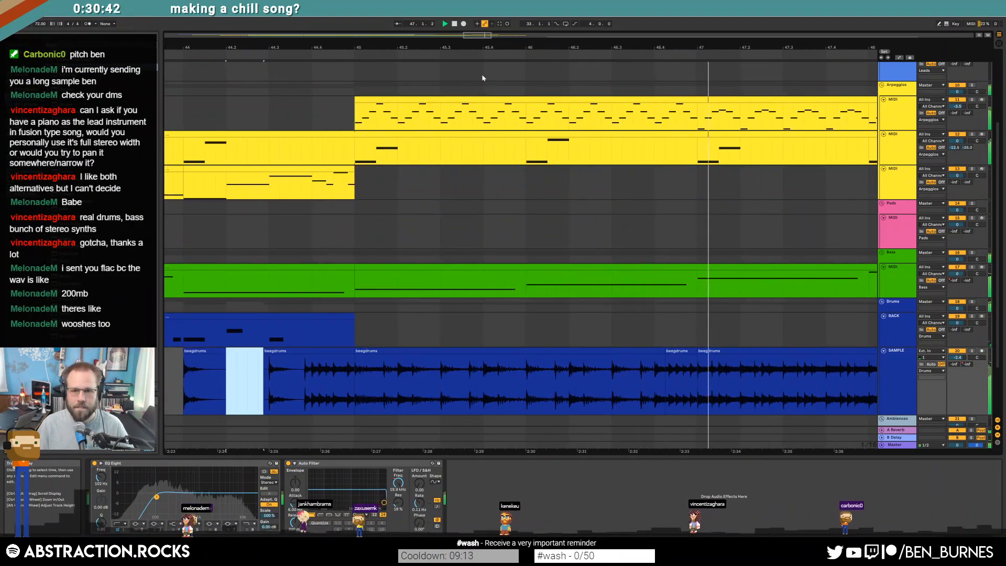
# Step: Copy an earlier eight-bar bass clip and paste it on the bass track at bar 53
pyautogui.moveTo(475, 35); pyautogui.dragTo(485, 20)
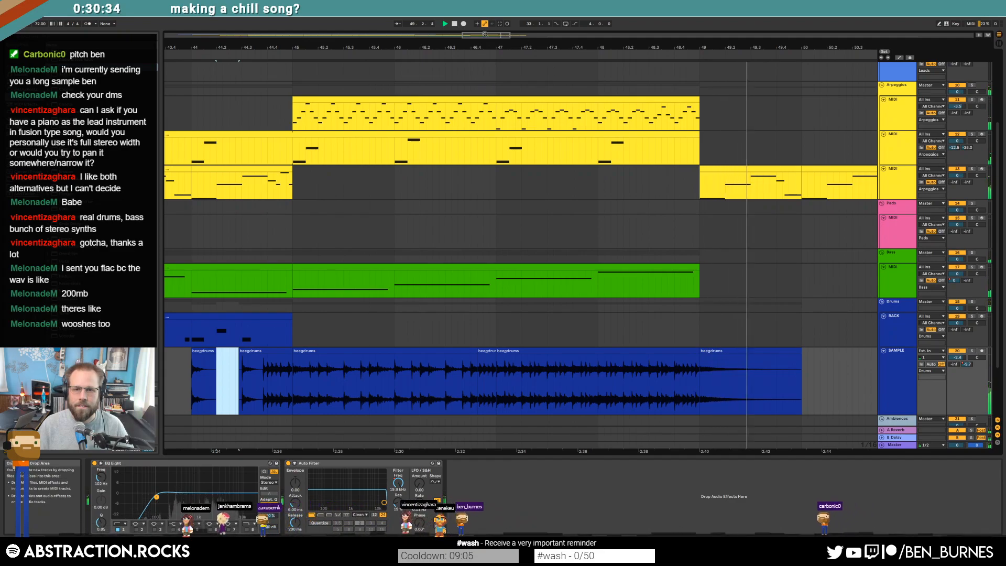
pyautogui.moveTo(486, 36); pyautogui.dragTo(486, 17)
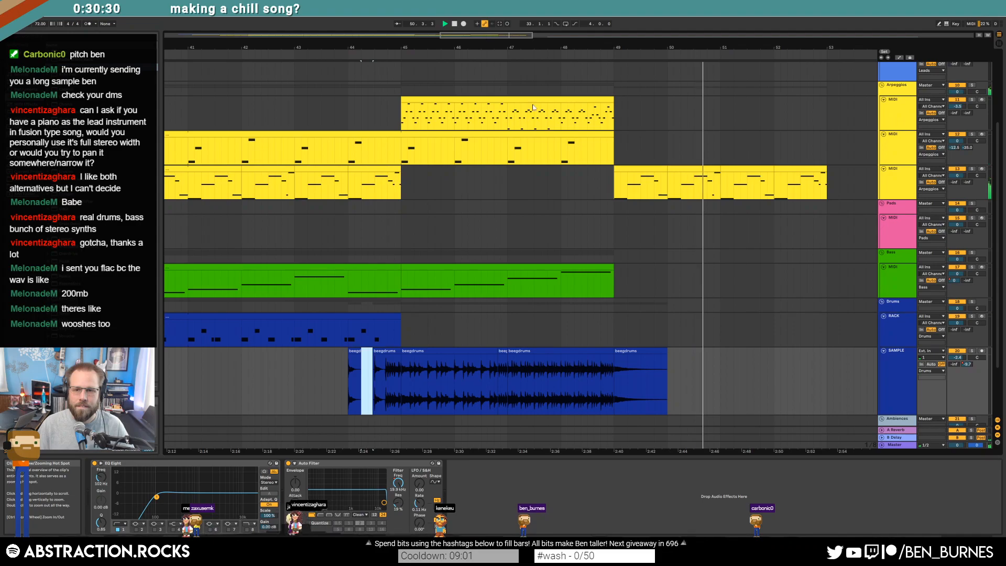
pyautogui.scroll(-2, 573, 146)
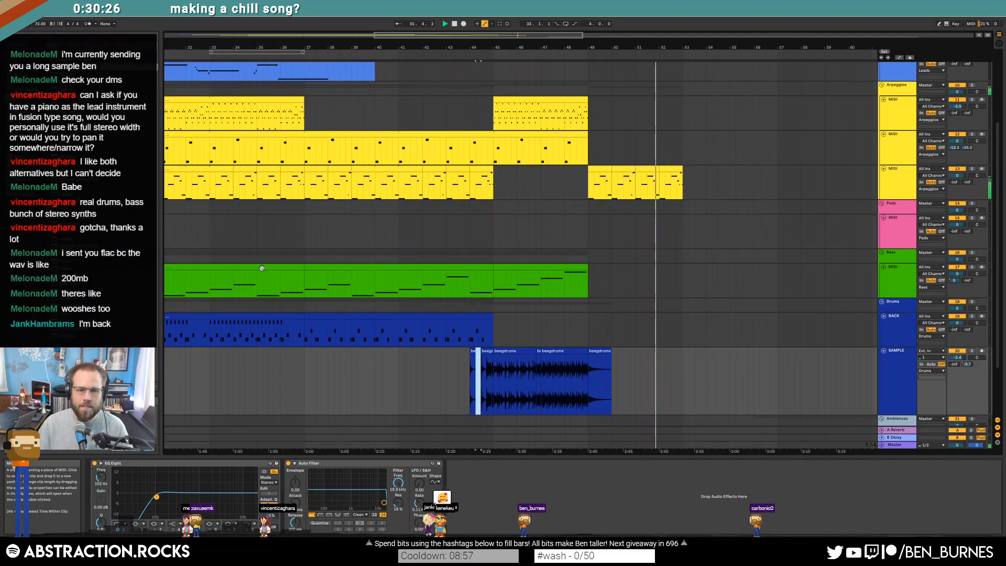
pyautogui.click(446, 276)
pyautogui.click(683, 281)
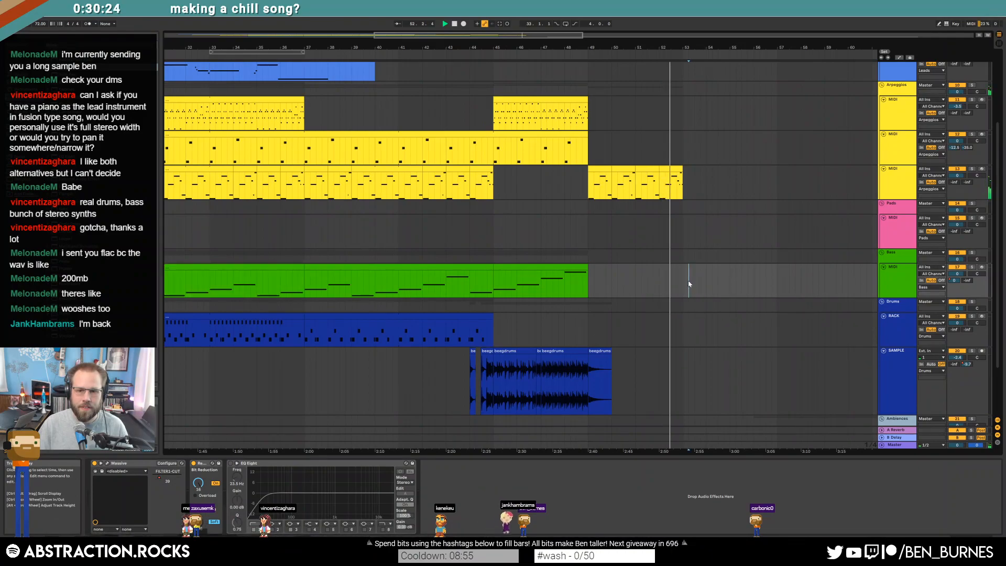
pyautogui.hotkey('ctrl', 'v')
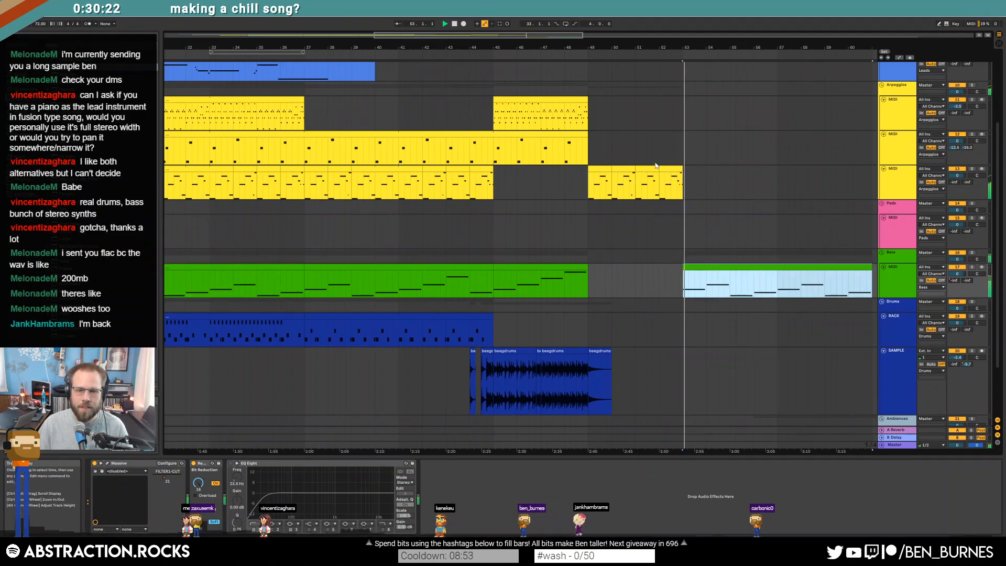
# Step: Stop playback, then copy bars 13 to 21 of the middle arpeggio track and paste them at bar 53
pyautogui.press('space')
pyautogui.scroll(-6, 651, 205)
pyautogui.moveTo(650, 200); pyautogui.dragTo(468, 206)
pyautogui.scroll(3, 306, 186)
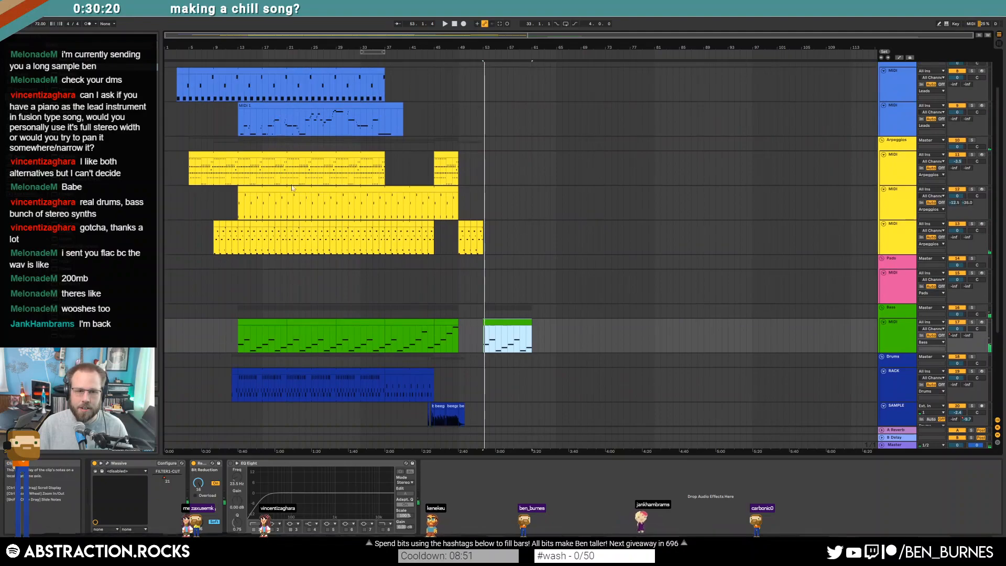
pyautogui.moveTo(239, 205); pyautogui.dragTo(292, 208)
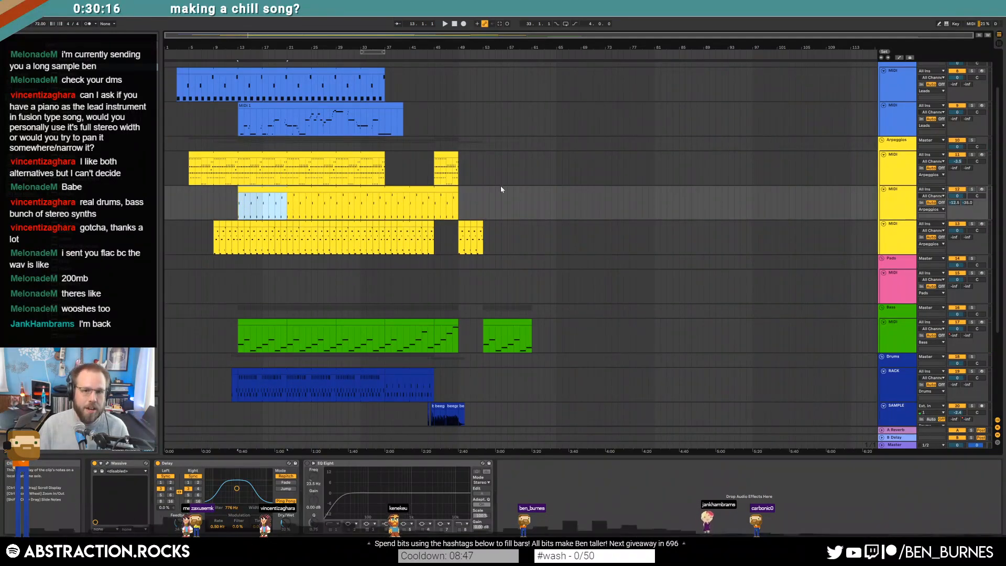
pyautogui.click(485, 206)
pyautogui.hotkey('ctrl', 'v')
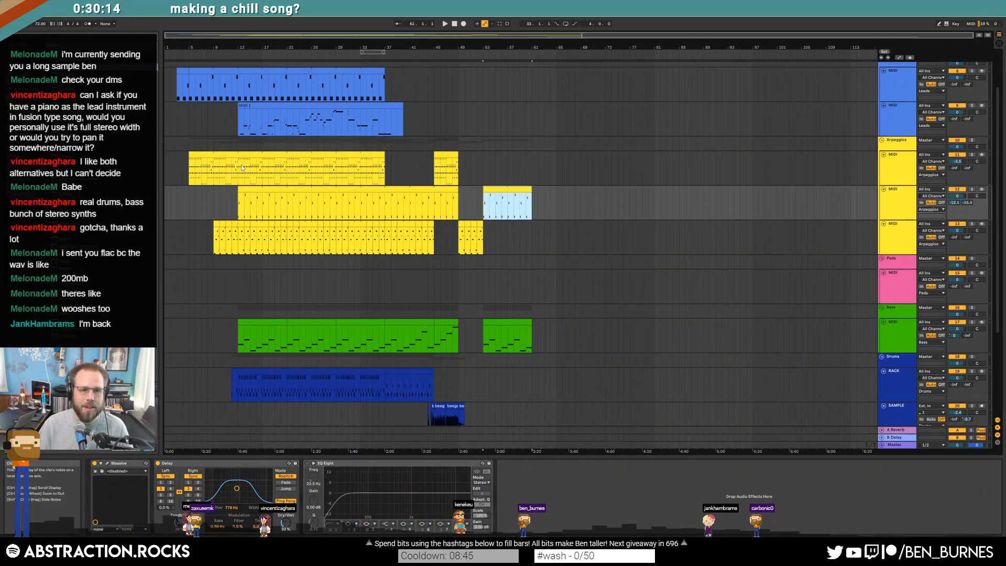
# Step: Copy bars 13 to 21 of the first arpeggio track and paste them at bar 53
pyautogui.click(497, 174)
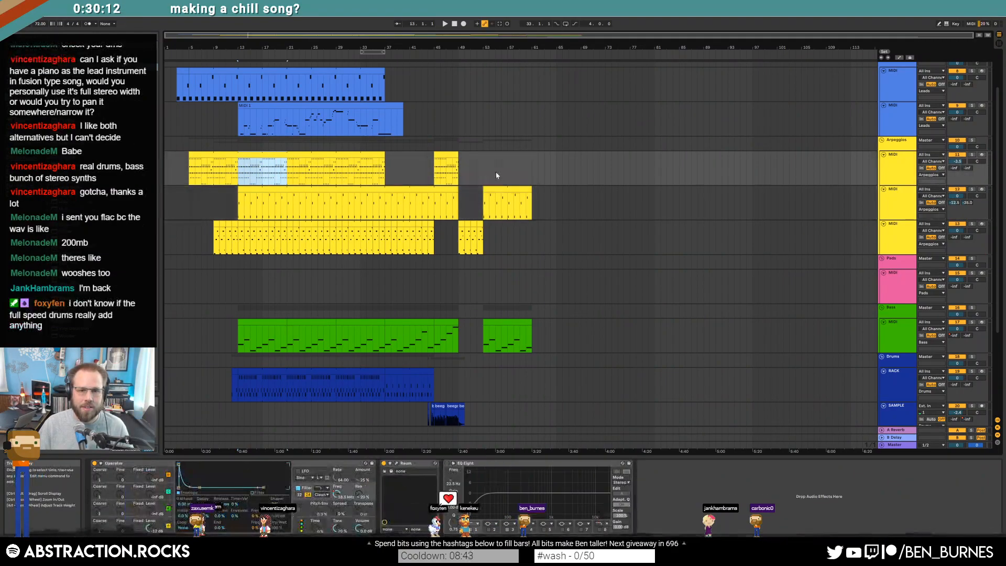
pyautogui.click(484, 173)
pyautogui.hotkey('ctrl', 'v')
# Step: Copy bars 13 to 37 of the first Leads track and paste them at bar 49
pyautogui.scroll(2, 268, 128)
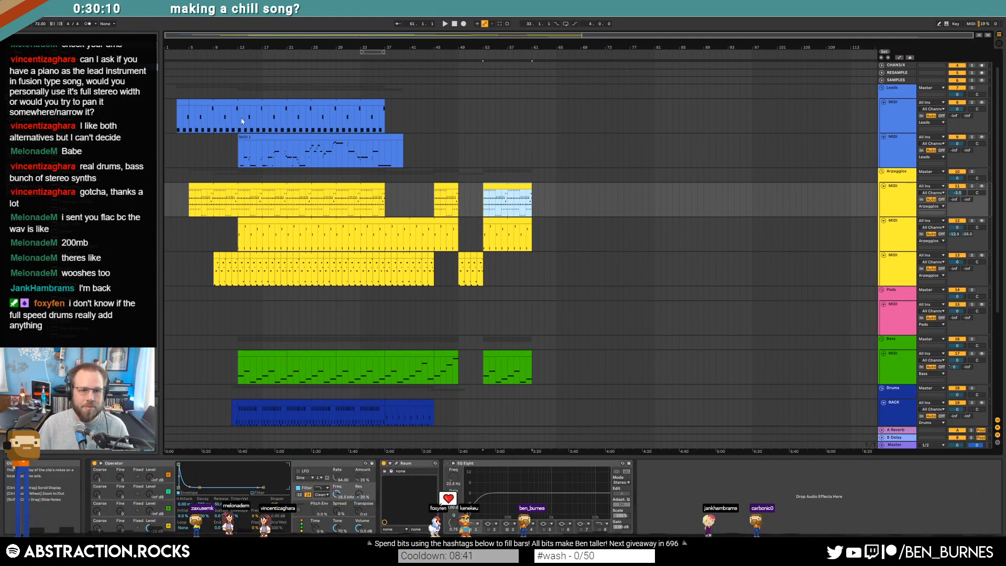
pyautogui.moveTo(245, 122); pyautogui.dragTo(381, 126)
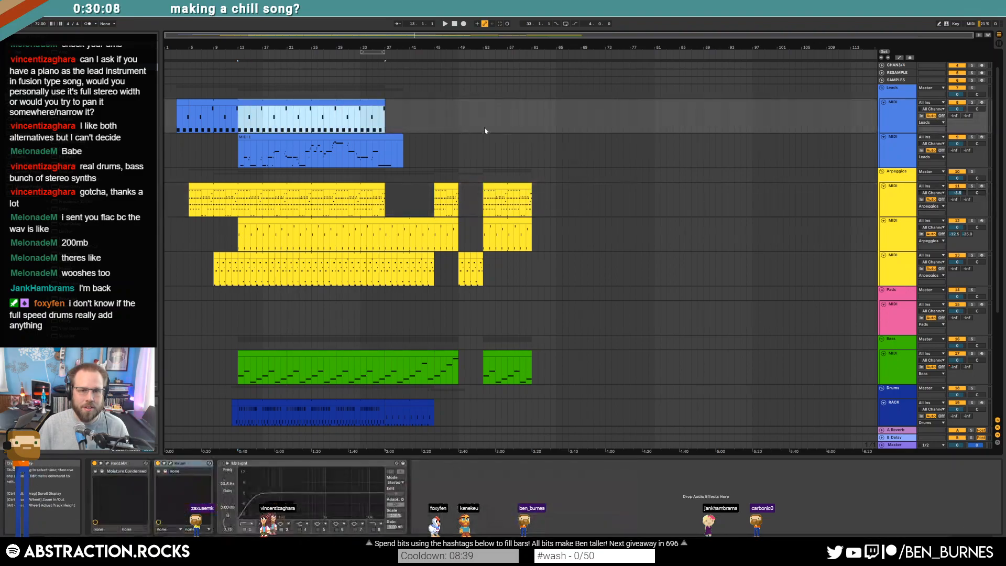
pyautogui.click(459, 116)
pyautogui.hotkey('ctrl', 'v')
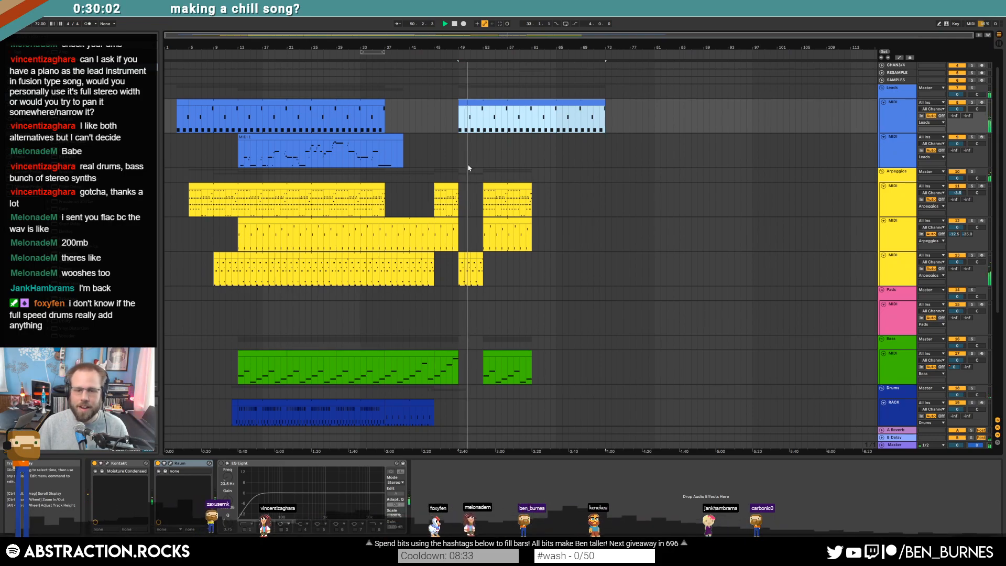
# Step: Copy bars 13 to 37 of the drum RACK track and paste them at bar 53 during playback
pyautogui.scroll(-1, 471, 162)
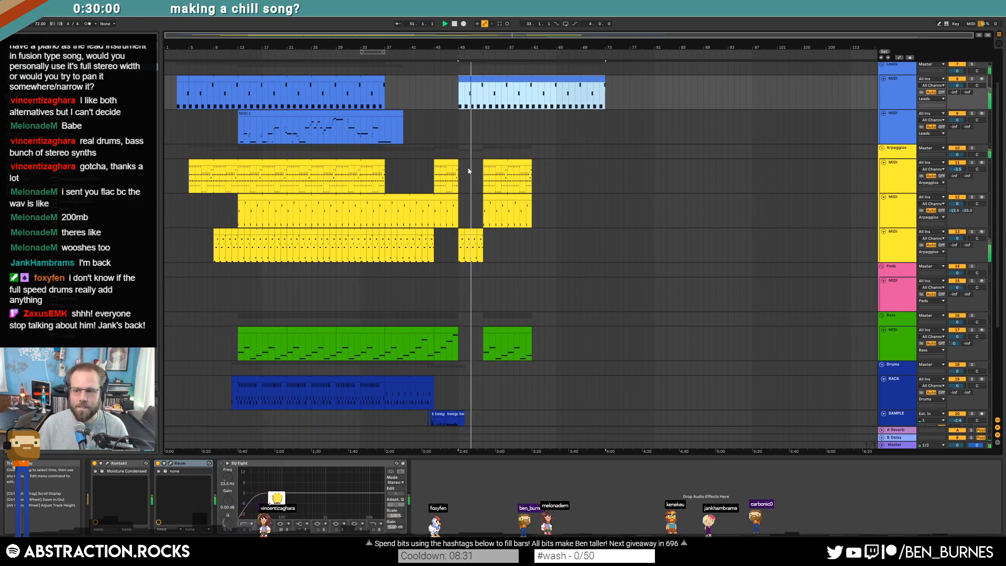
pyautogui.scroll(-1, 469, 170)
pyautogui.scroll(-1, 469, 171)
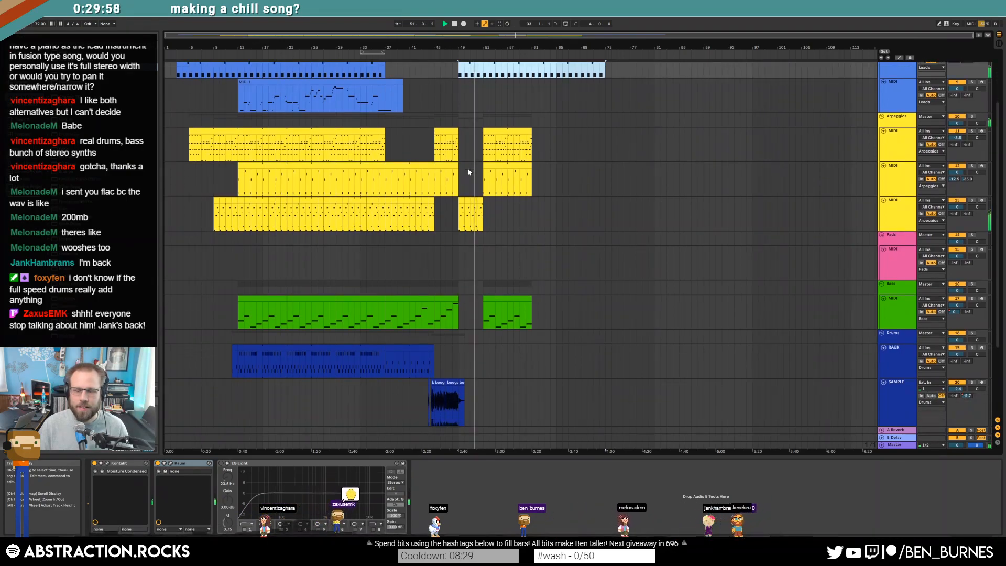
pyautogui.scroll(-1, 468, 171)
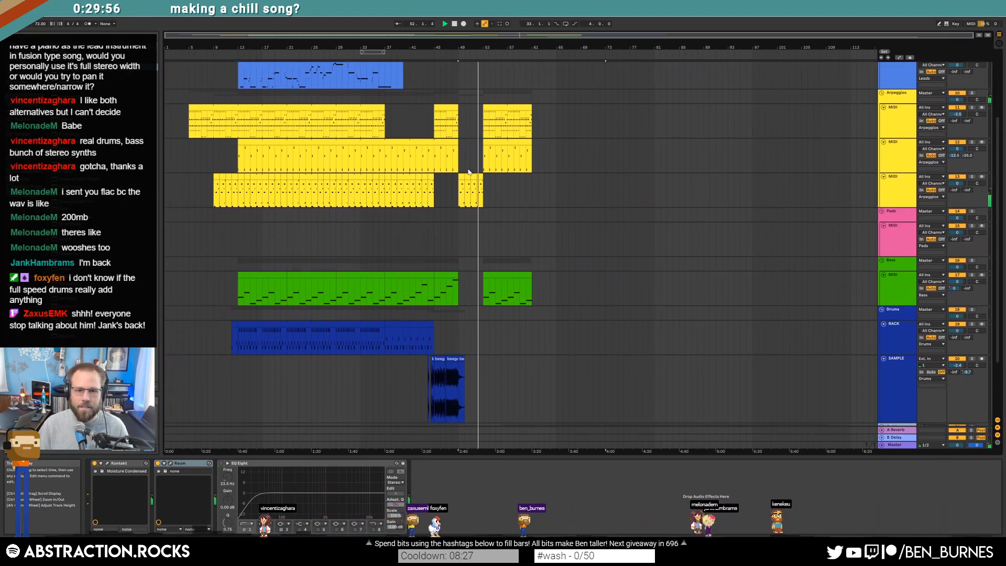
pyautogui.scroll(-2, 381, 214)
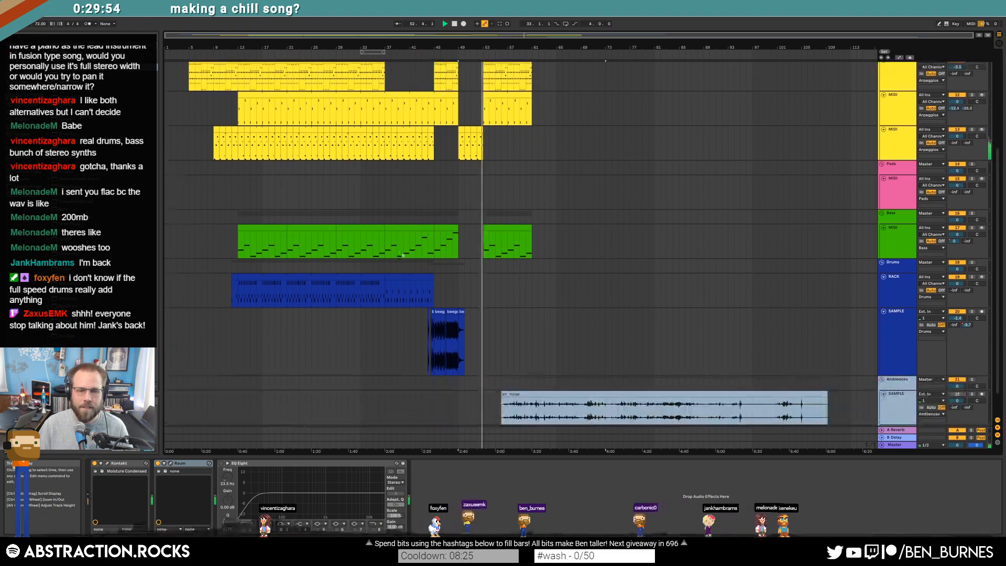
pyautogui.click(372, 286)
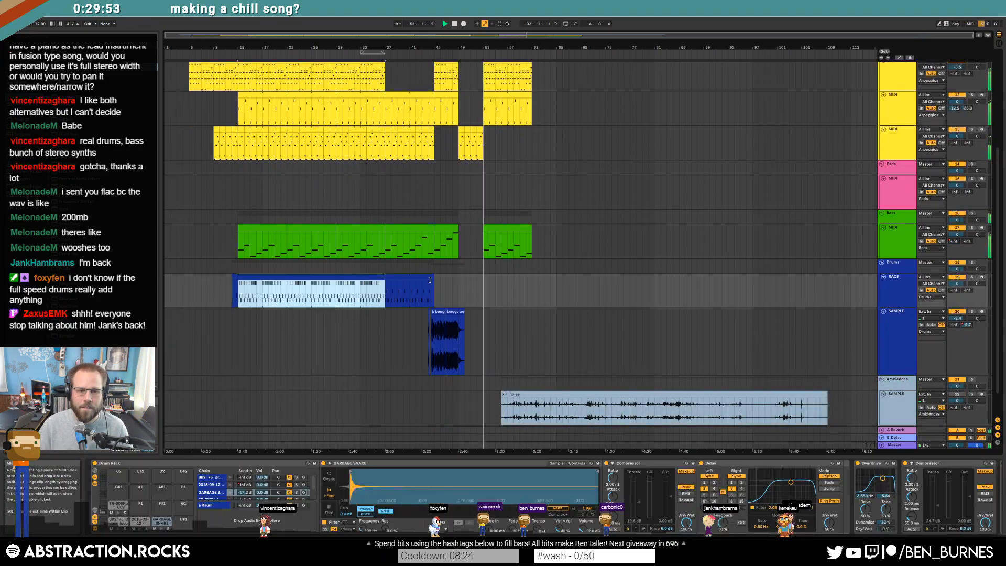
pyautogui.click(483, 287)
pyautogui.hotkey('ctrl', 'v')
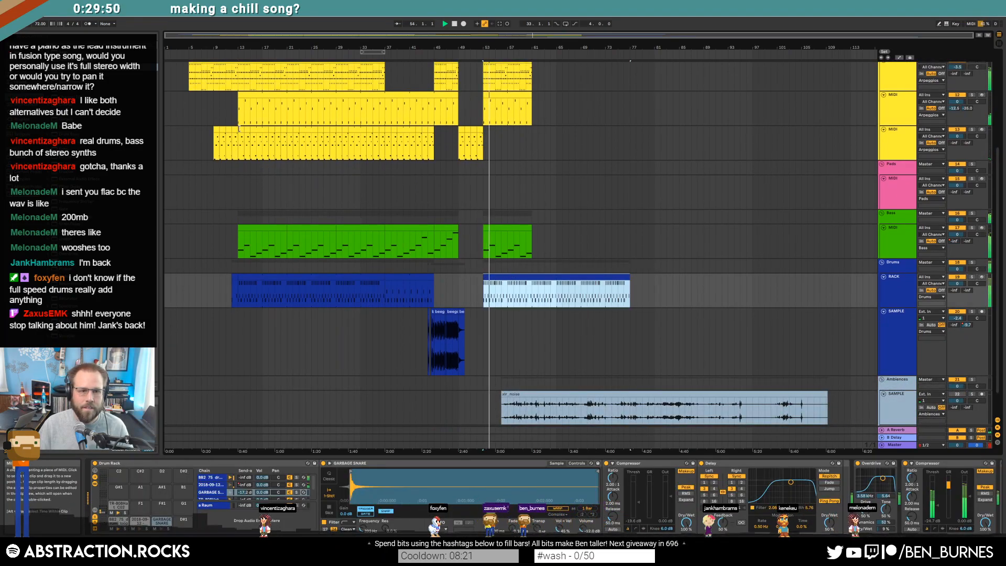
# Step: Copy bars 13 to 21 of the third arpeggio track, paste them at bar 53, and loop the pasted eight bars
pyautogui.click(241, 149)
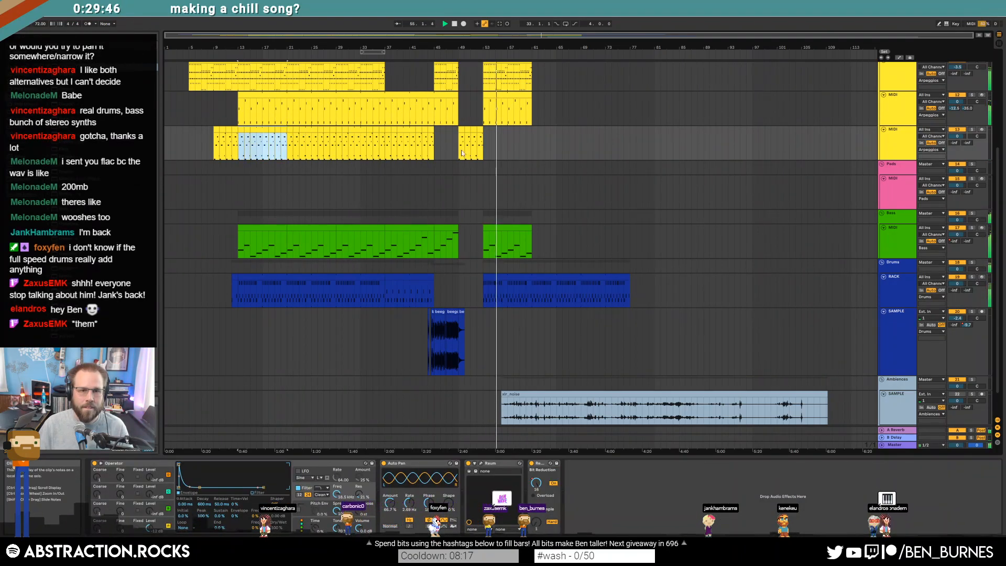
pyautogui.click(484, 138)
pyautogui.hotkey('ctrl', 'v')
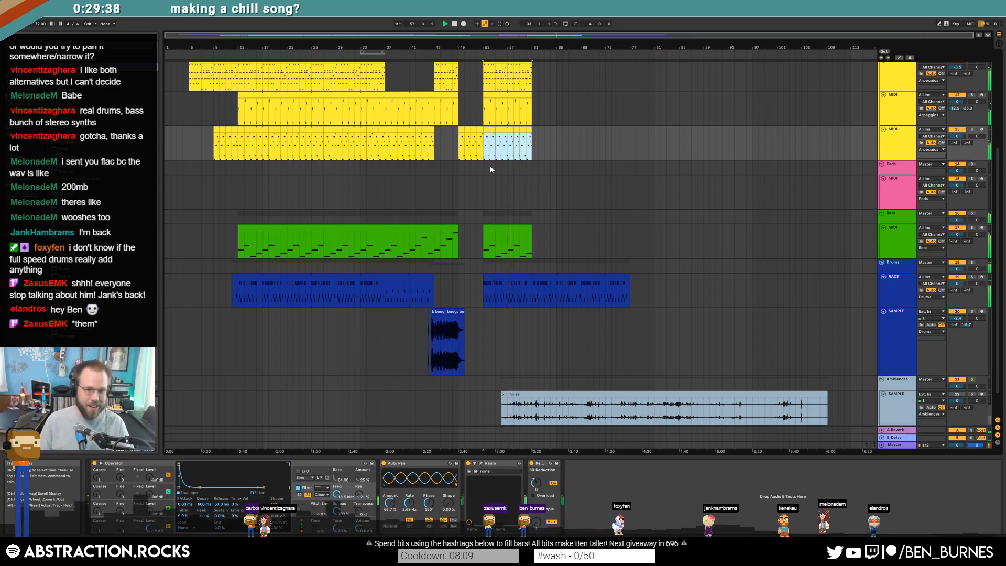
pyautogui.hotkey('ctrl', 'l')
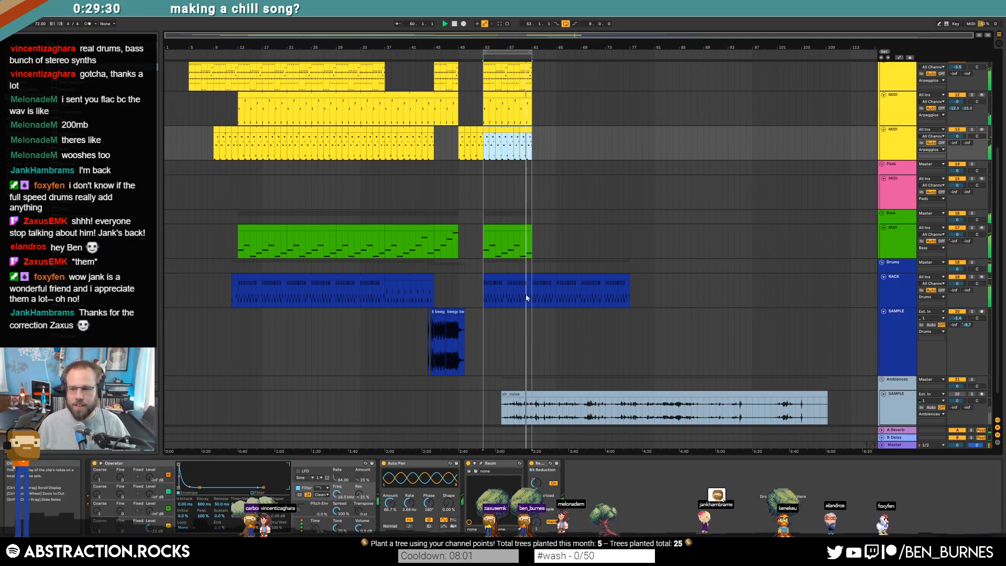
# Step: Move the noise clip so it starts at bar 42 and solo the Ambiences SAMPLE track
pyautogui.click(953, 396)
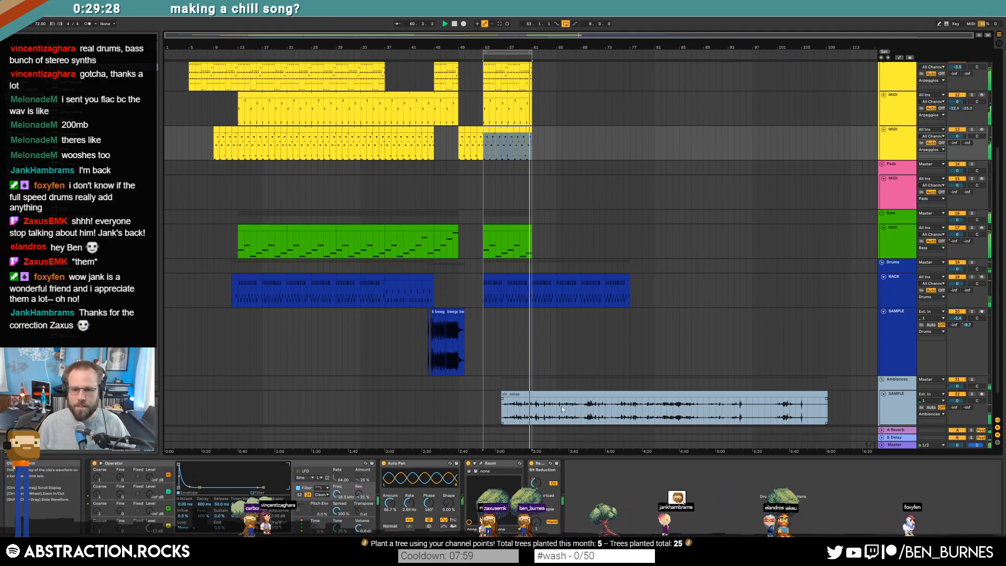
pyautogui.moveTo(504, 396); pyautogui.dragTo(424, 393)
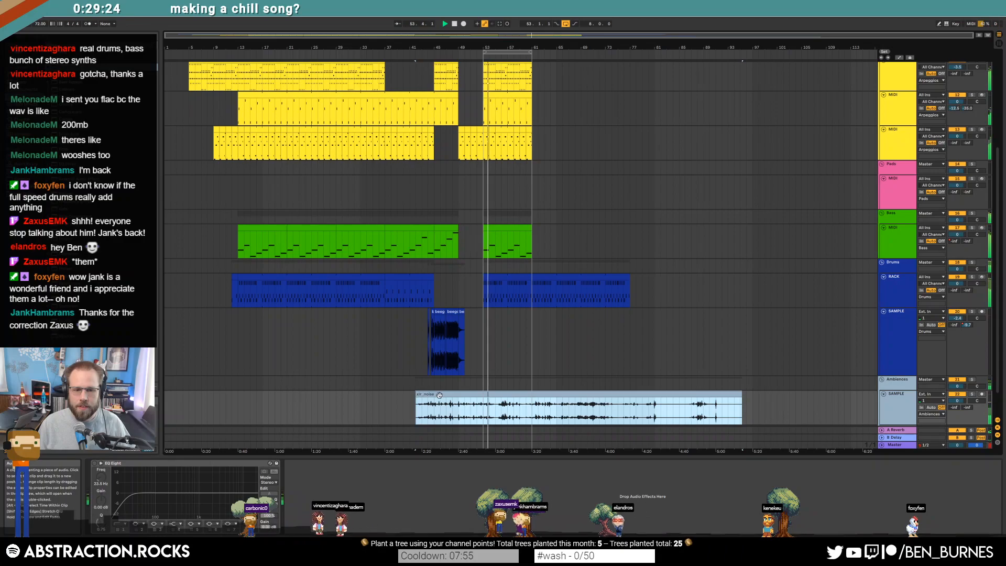
pyautogui.click(971, 394)
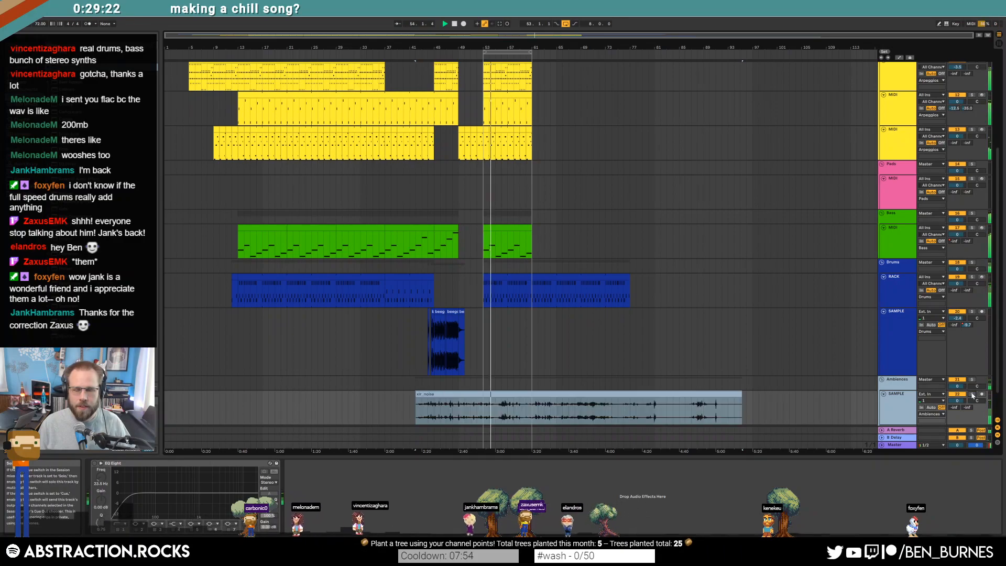
# Step: Audition the noise clip at several points along its length
pyautogui.click(547, 395)
pyautogui.press('space')
pyautogui.press('space')
pyautogui.click(528, 413)
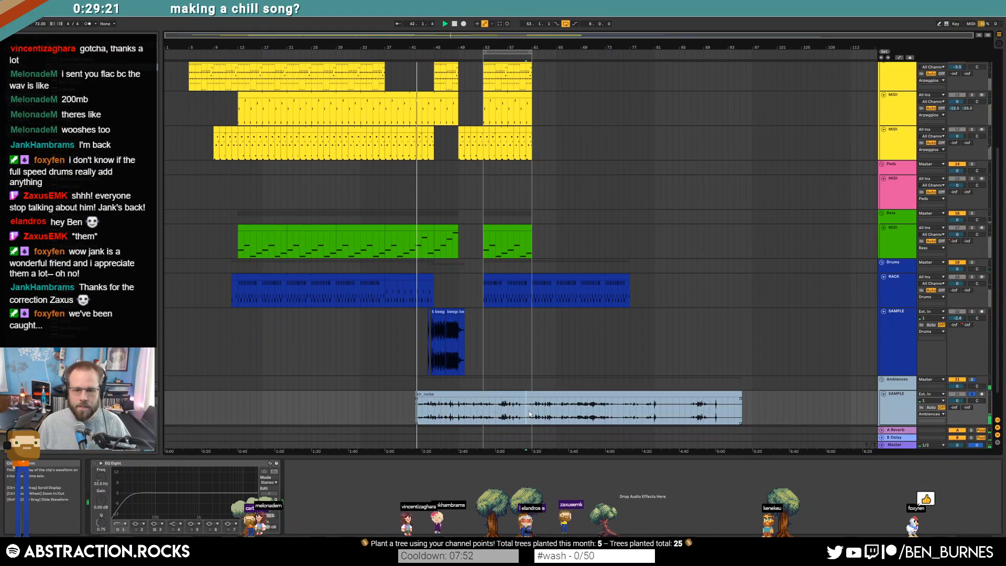
pyautogui.click(570, 414)
pyautogui.press('space')
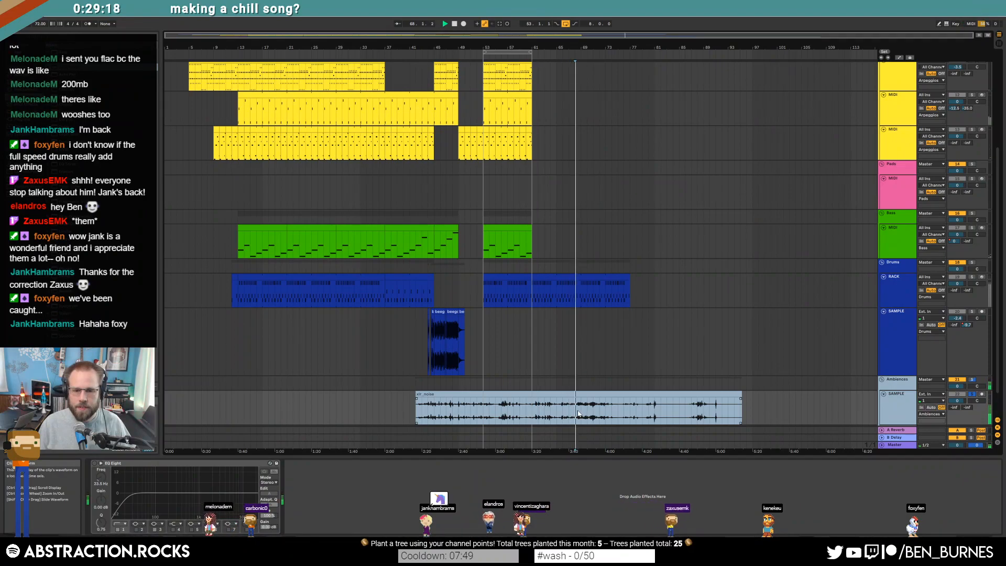
pyautogui.scroll(3, 617, 408)
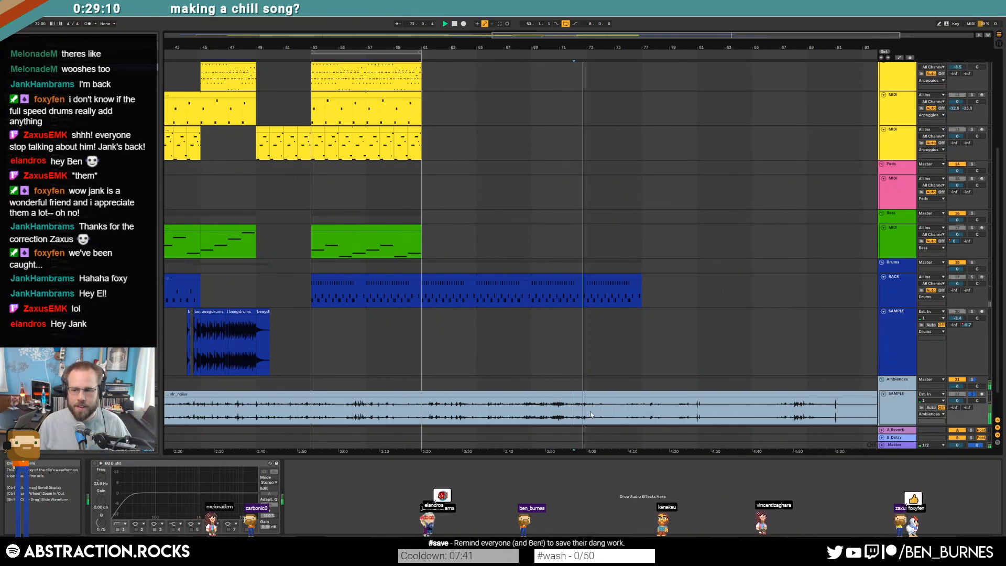
pyautogui.click(628, 414)
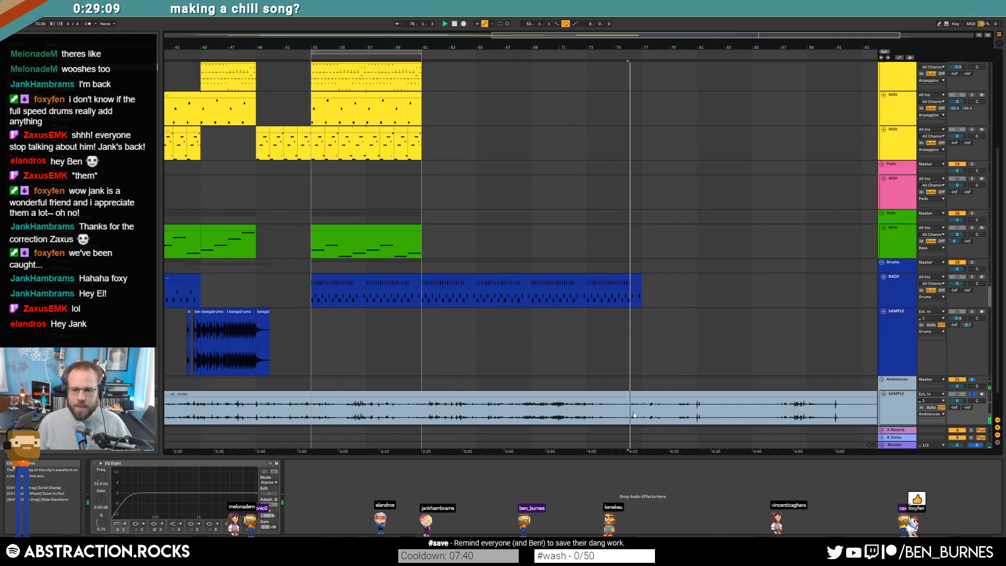
pyautogui.click(683, 414)
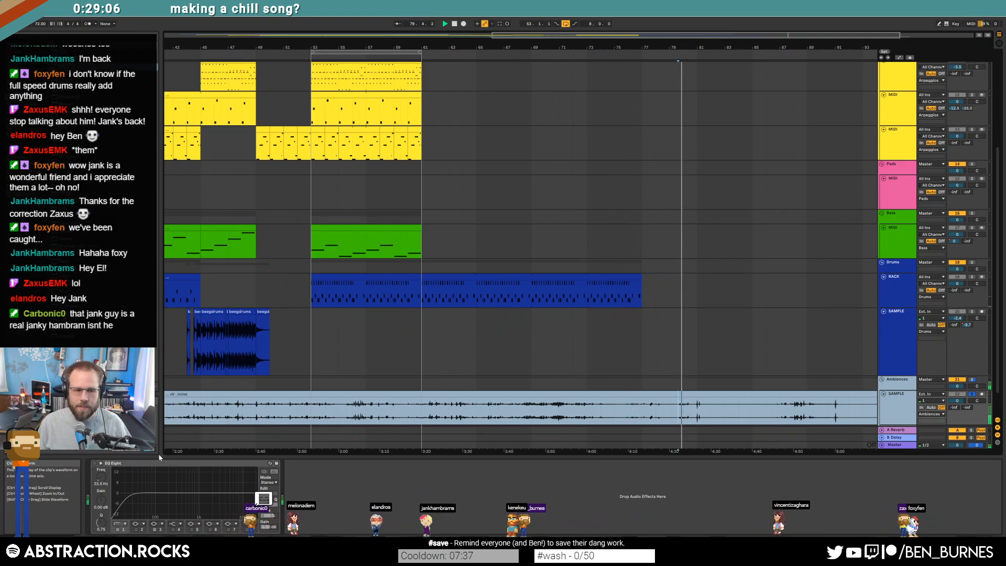
# Step: Shape the noise in EQ Eight with a low cut at about 711 Hz and a gentle dip around 4 kHz
pyautogui.click(175, 494)
pyautogui.moveTo(130, 498); pyautogui.dragTo(231, 508)
pyautogui.moveTo(105, 524); pyautogui.dragTo(105, 530)
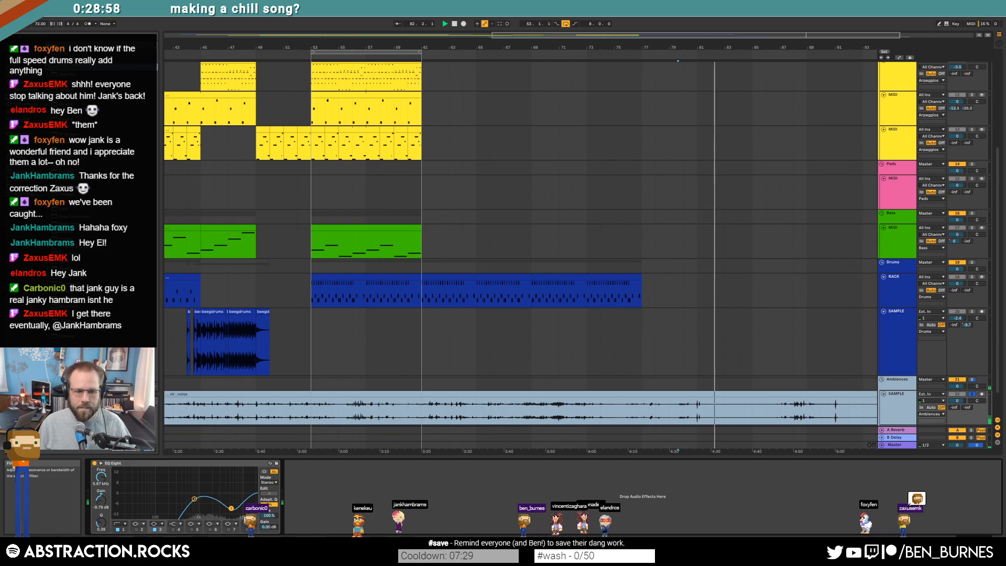
pyautogui.moveTo(194, 498); pyautogui.dragTo(172, 498)
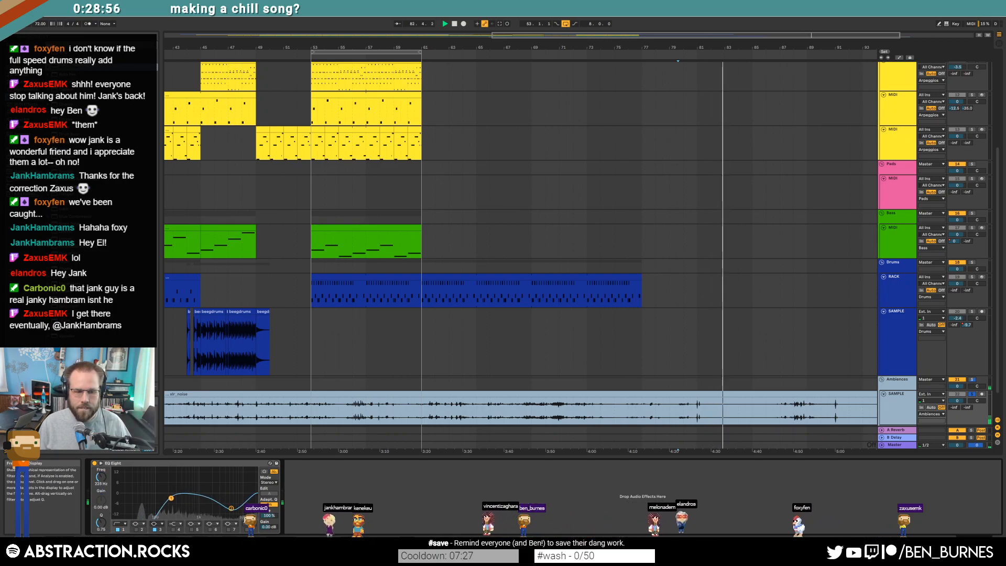
pyautogui.moveTo(231, 508)
pyautogui.mouseDown()
pyautogui.moveTo(233, 491)
pyautogui.moveTo(192, 500)
pyautogui.moveTo(225, 498)
pyautogui.mouseUp()
pyautogui.click(229, 494)
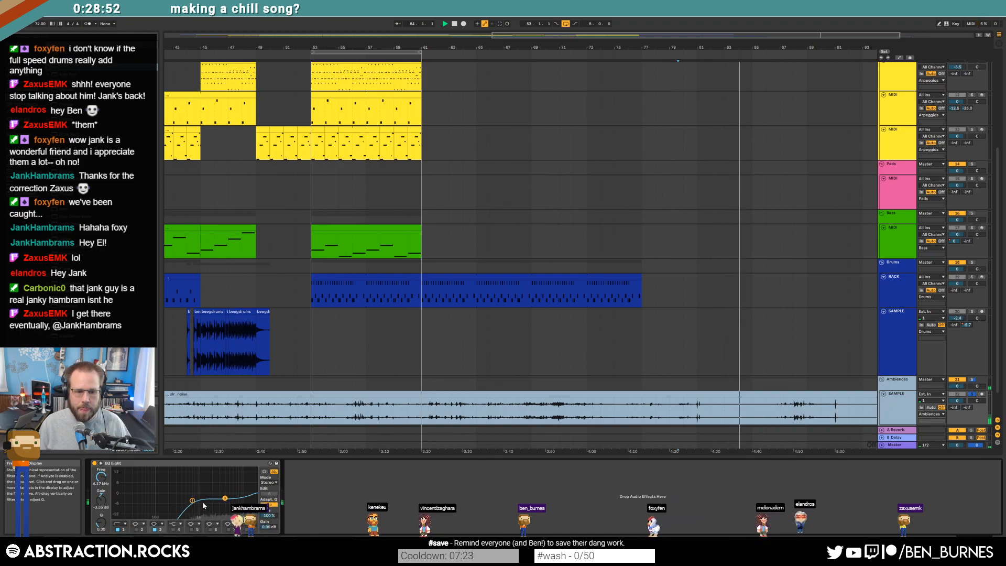
pyautogui.click(192, 500)
# Step: Stop playback, cut bars 61 to 65 out of the noise clip, and paste them at bar 49
pyautogui.press('space')
pyautogui.moveTo(424, 415); pyautogui.dragTo(471, 416)
pyautogui.press('a')
pyautogui.click(418, 416)
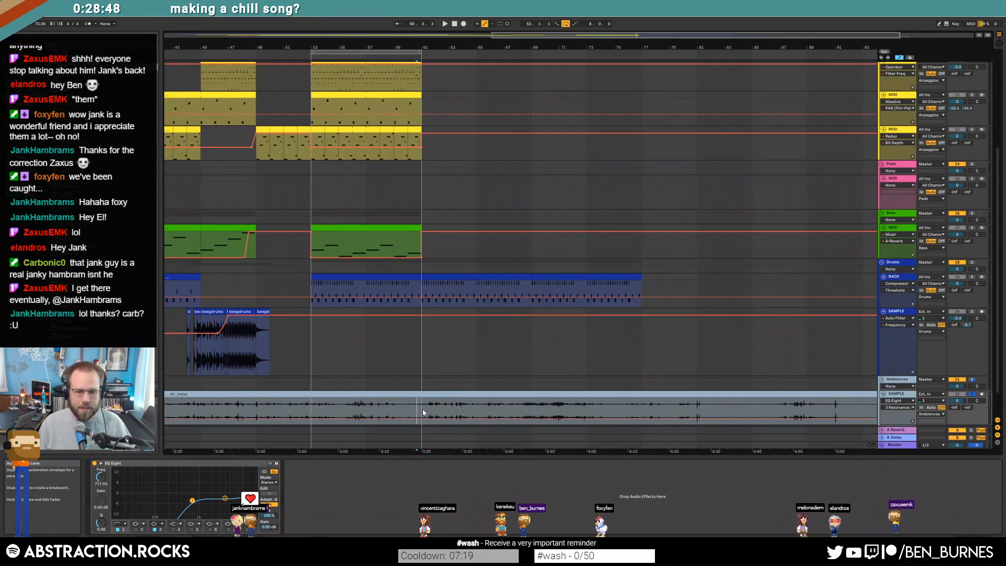
pyautogui.press('a')
pyautogui.moveTo(422, 410); pyautogui.dragTo(476, 412)
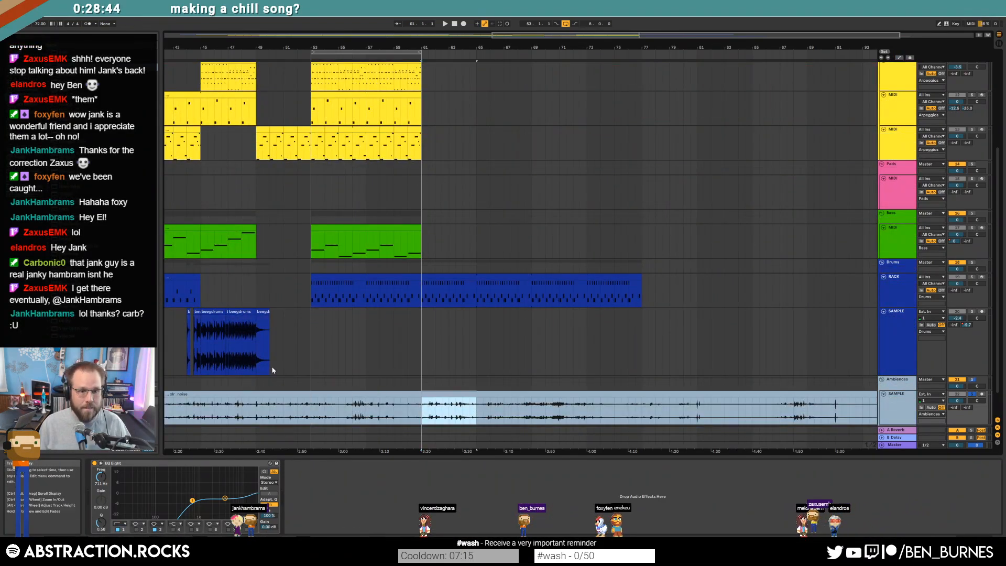
pyautogui.hotkey('ctrl', 'x')
pyautogui.click(257, 408)
pyautogui.hotkey('ctrl', 'v')
# Step: Delete the leftover noise clips around the pasted four-bar section
pyautogui.click(361, 394)
pyautogui.press('Delete')
pyautogui.click(487, 395)
pyautogui.press('Delete')
pyautogui.click(234, 394)
pyautogui.press('Delete')
# Step: Extend the noise clip to about bar 54.5 with a fade-out, and unsolo its track while playing from around bar 45
pyautogui.click(291, 395)
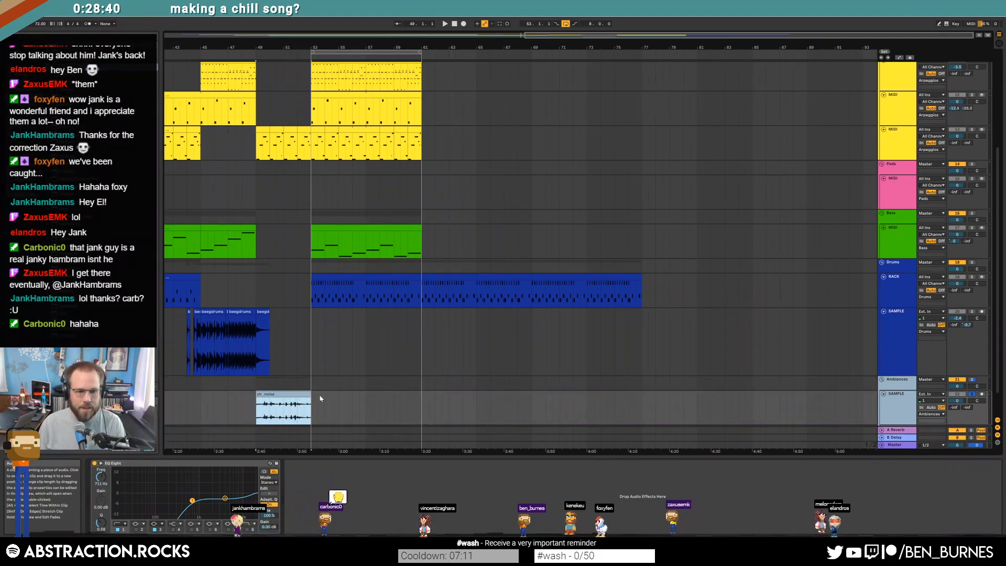
pyautogui.moveTo(317, 394)
pyautogui.mouseDown()
pyautogui.moveTo(331, 402)
pyautogui.moveTo(312, 401)
pyautogui.mouseUp()
pyautogui.click(208, 408)
pyautogui.press('space')
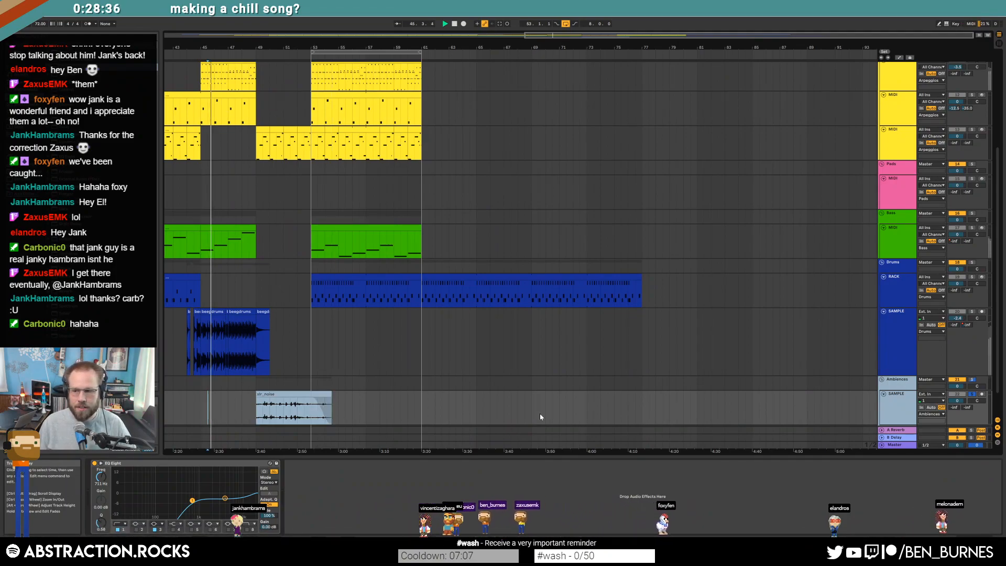
pyautogui.click(971, 393)
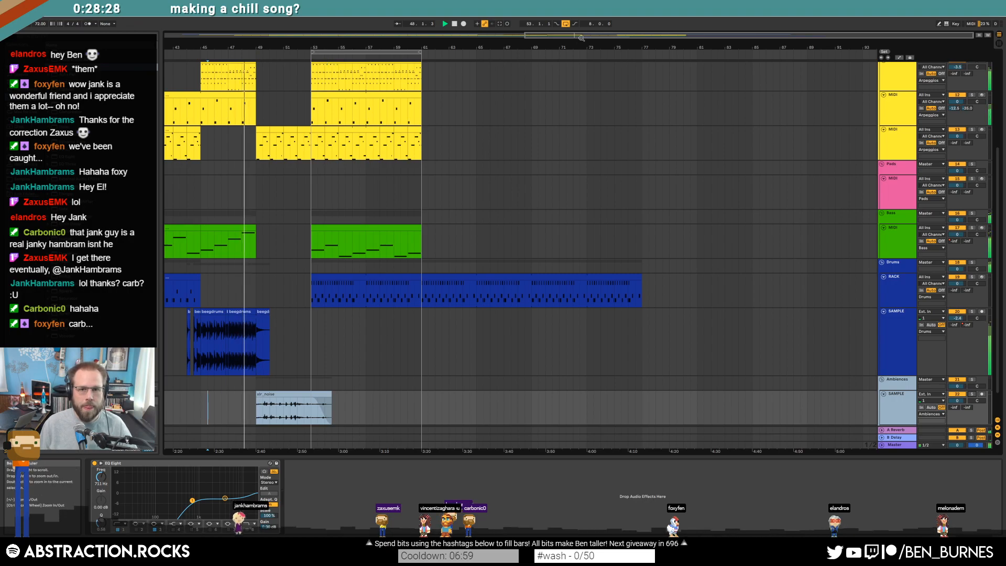
# Step: Lower the Ambiences SAMPLE track volume to about -6 dB and turn off the arrangement loop
pyautogui.moveTo(580, 38); pyautogui.dragTo(373, 39)
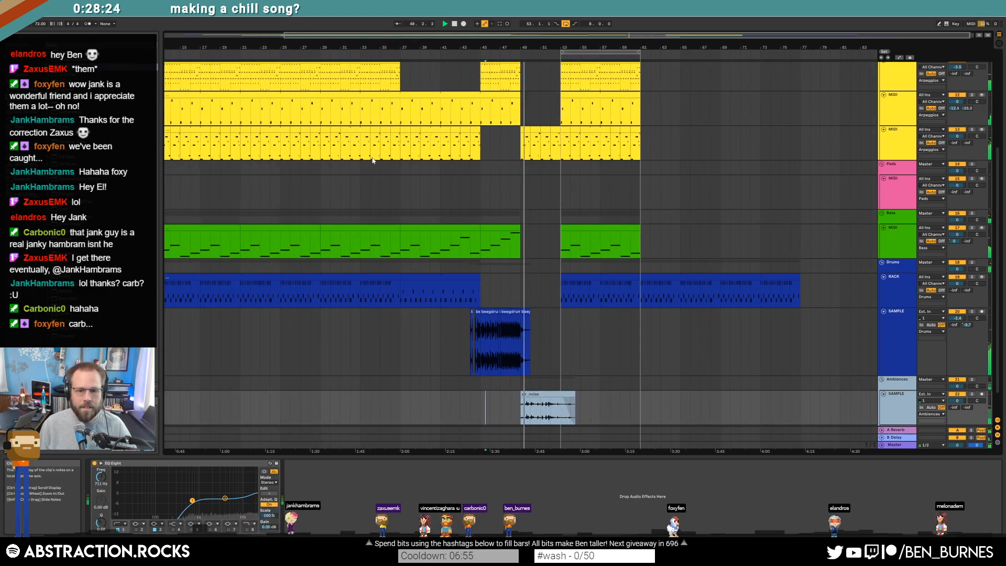
pyautogui.moveTo(957, 401); pyautogui.dragTo(957, 410)
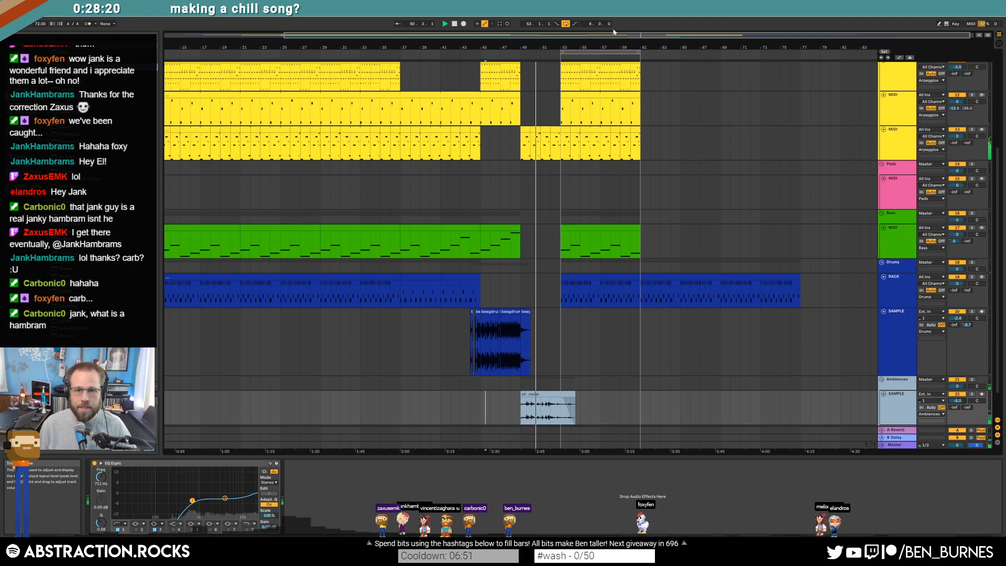
pyautogui.click(565, 24)
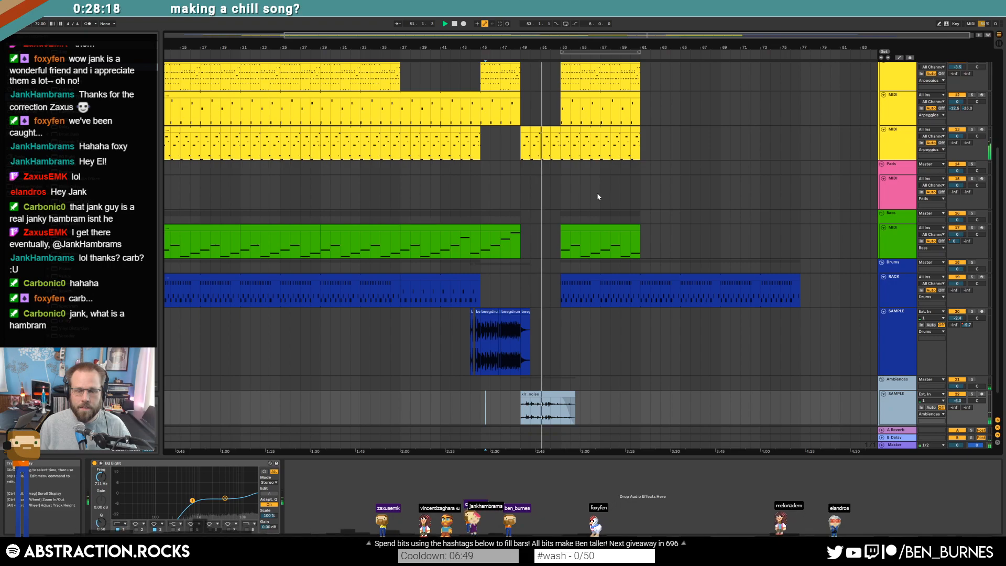
# Step: Automate the third arpeggio track's Operator filter frequency to dip from bar 48.3 to 49 and ramp back up by bar 53
pyautogui.scroll(3, 598, 197)
pyautogui.click(525, 190)
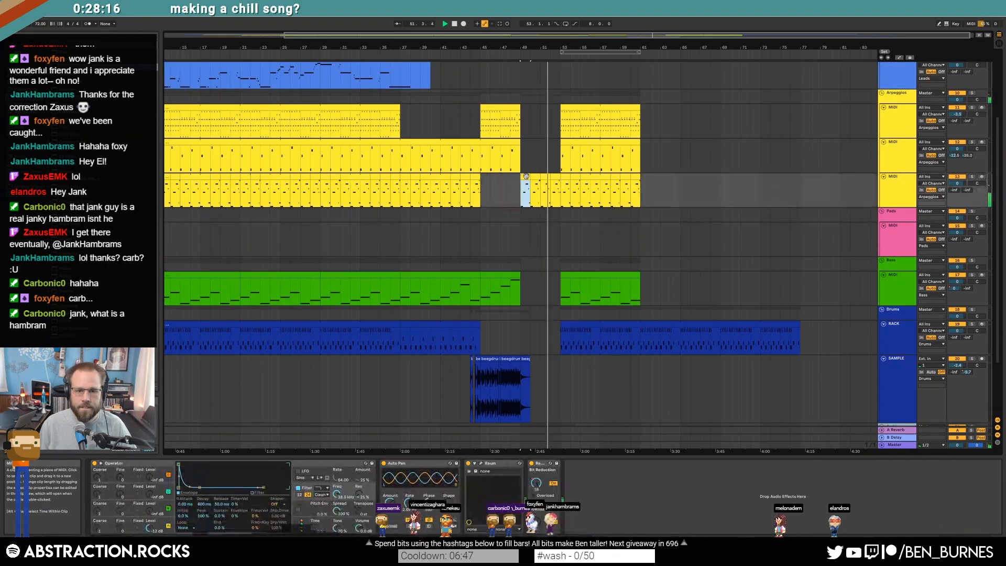
pyautogui.press('a')
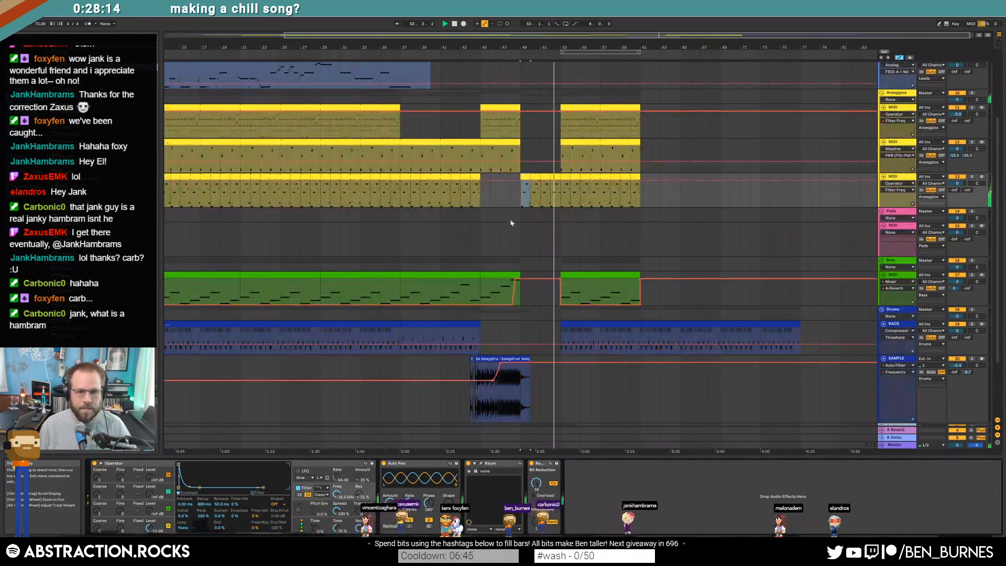
pyautogui.press('space')
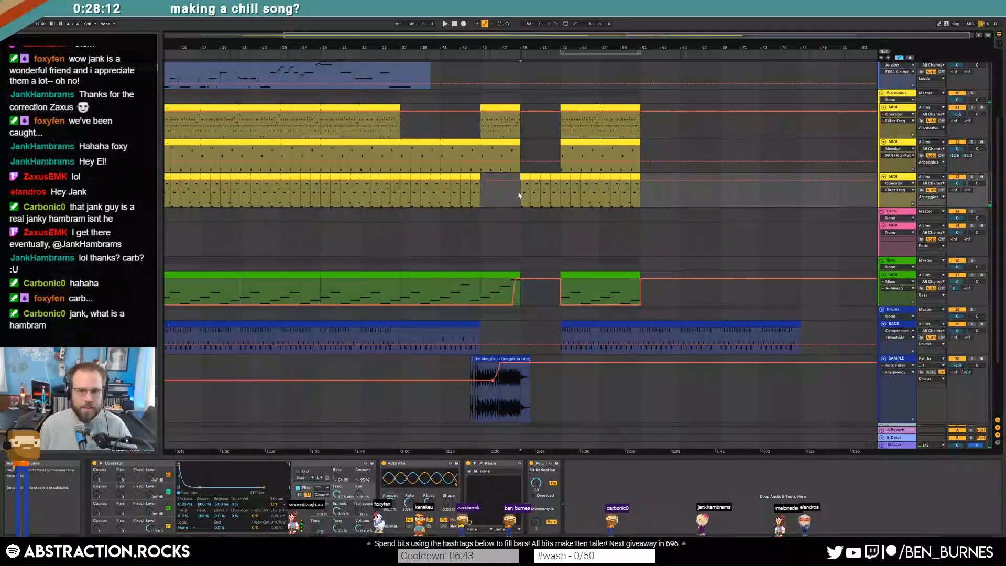
pyautogui.moveTo(521, 195); pyautogui.dragTo(560, 192)
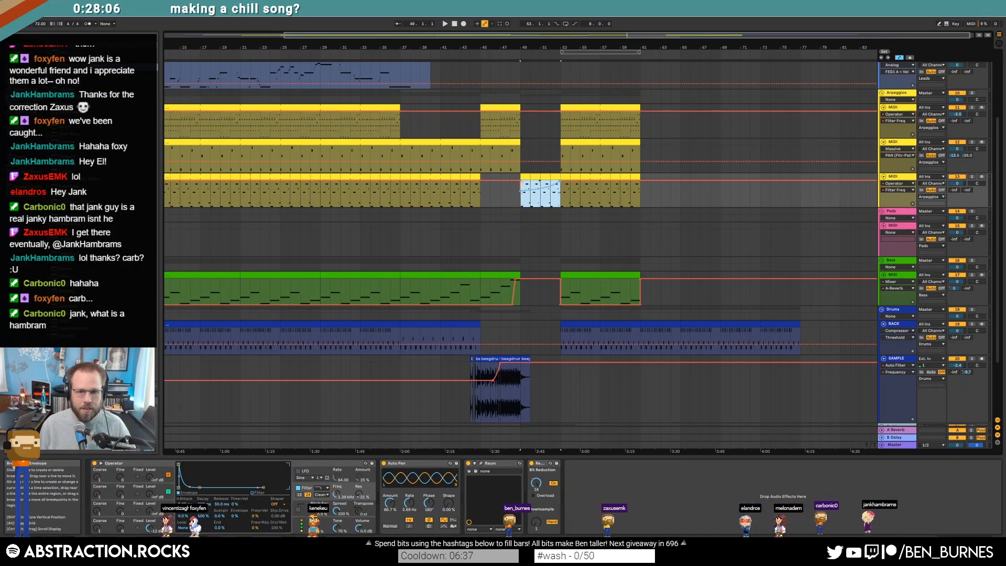
pyautogui.click(519, 183)
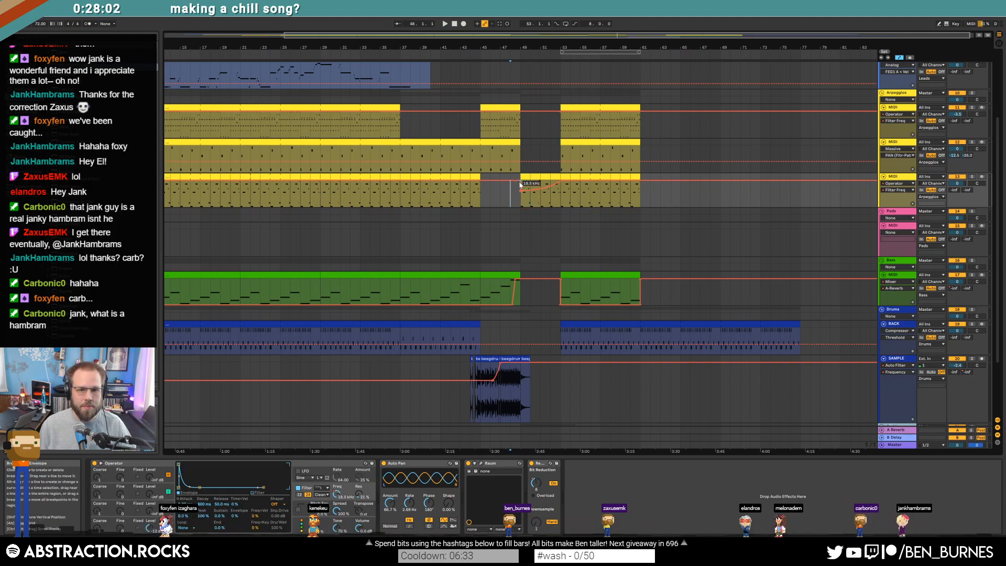
# Step: Try to copy the drum sample section from bar 45 to 46.3 onto bar 47 with automation envelopes locked
pyautogui.moveTo(477, 406); pyautogui.dragTo(521, 414)
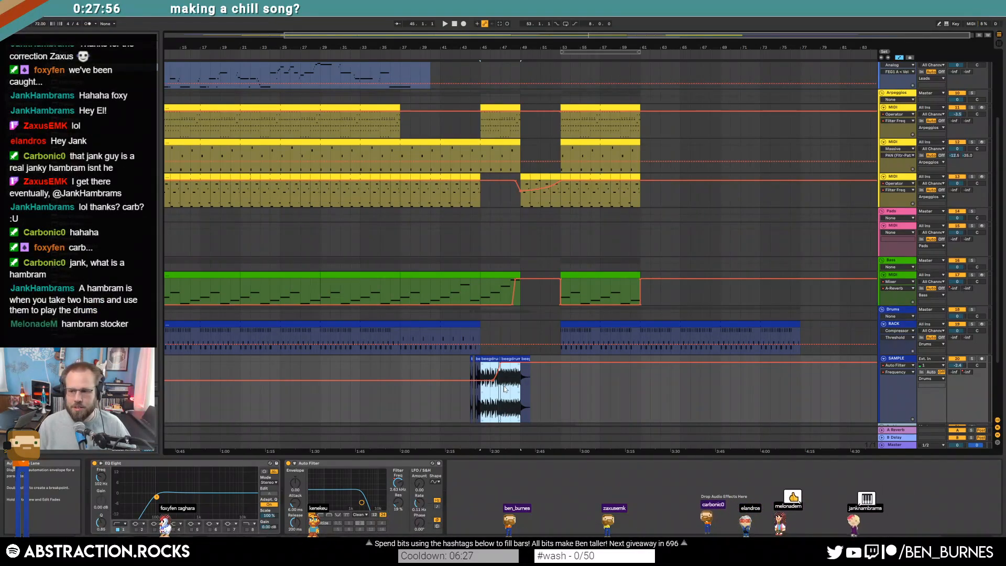
pyautogui.press('z')
pyautogui.moveTo(222, 408); pyautogui.dragTo(388, 404)
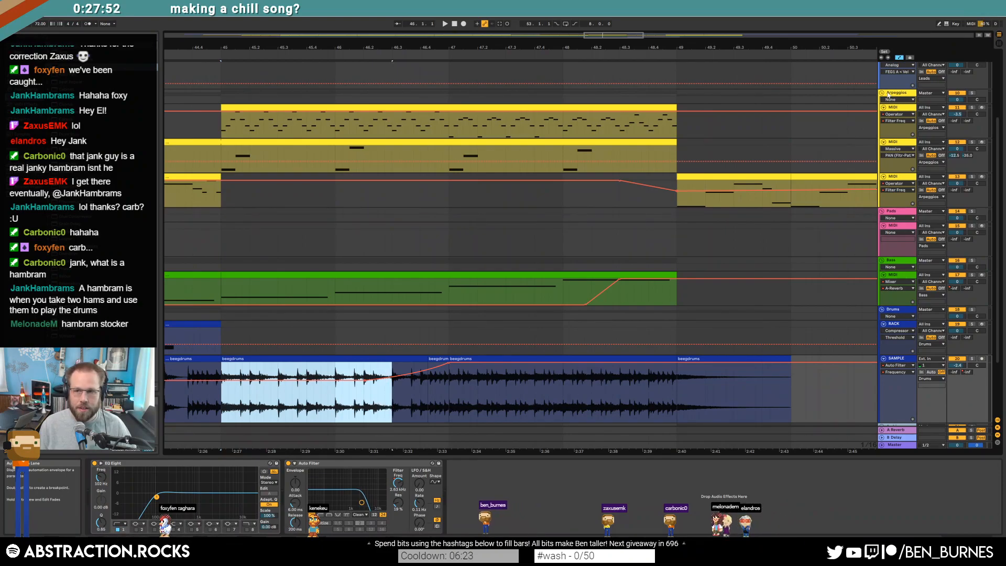
pyautogui.click(885, 72)
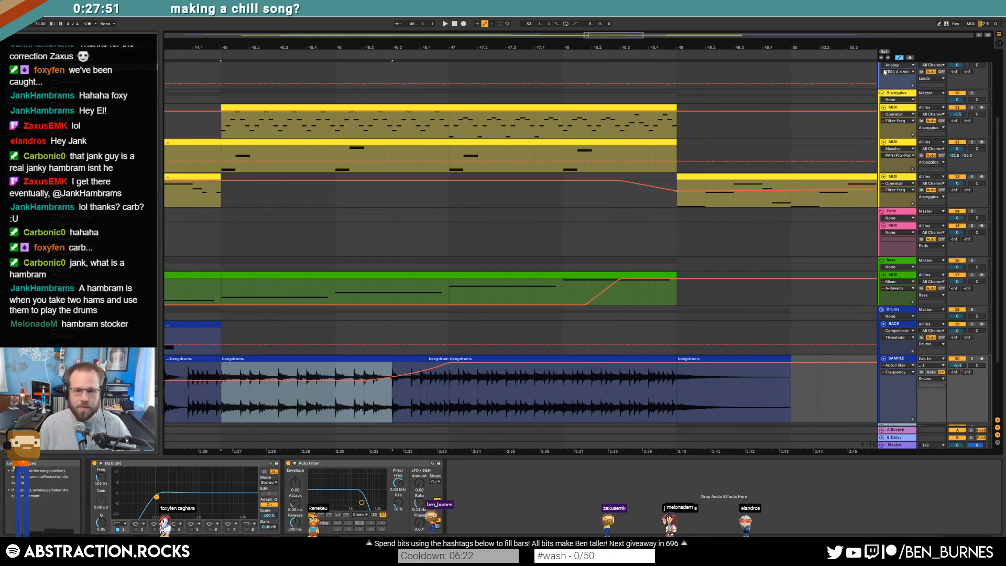
pyautogui.click(451, 391)
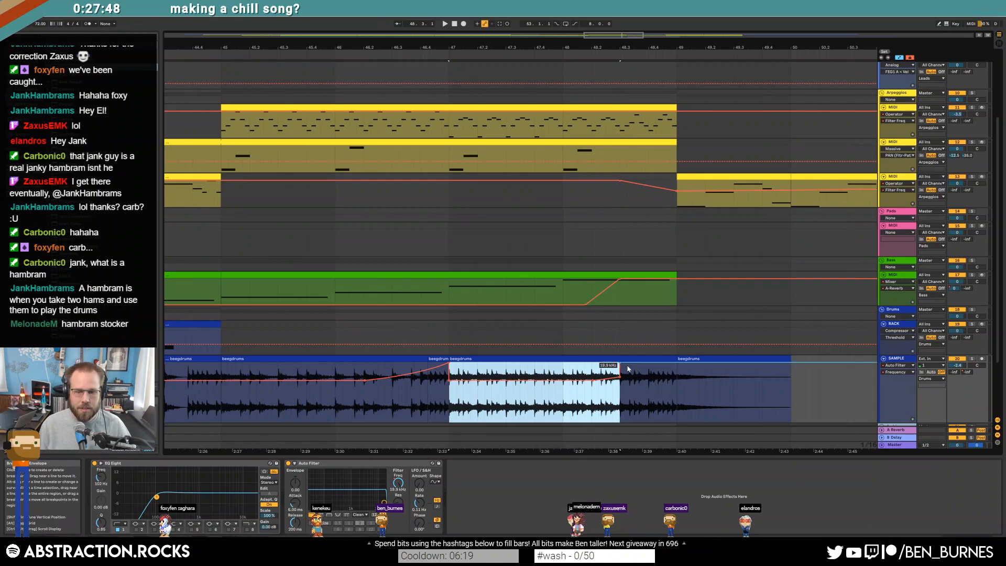
pyautogui.hotkey('ctrl', 'z')
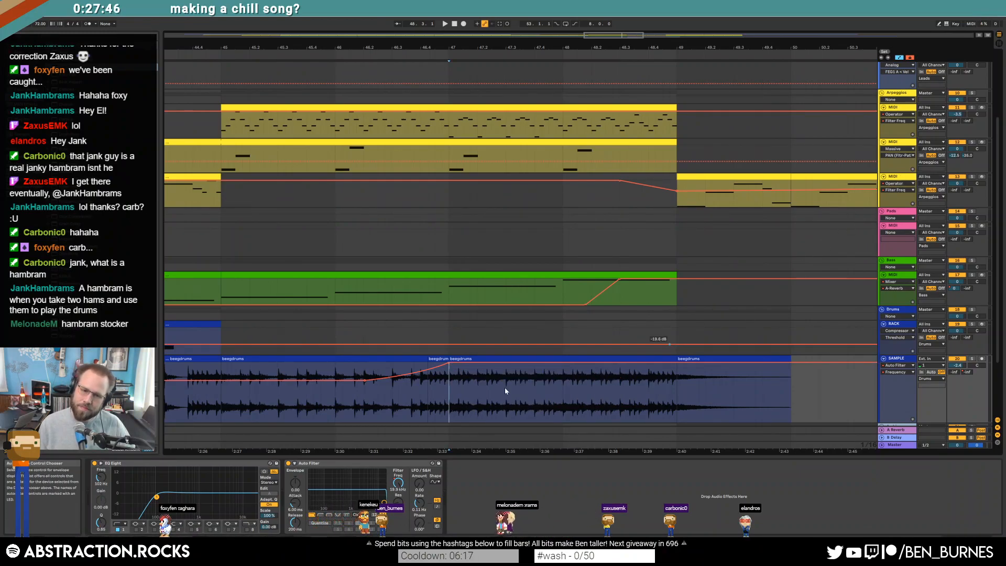
# Step: Try again to paste the bar 45 to 46.3 drum sample section at bar 47, and unlock the automation envelopes
pyautogui.moveTo(218, 407); pyautogui.dragTo(394, 403)
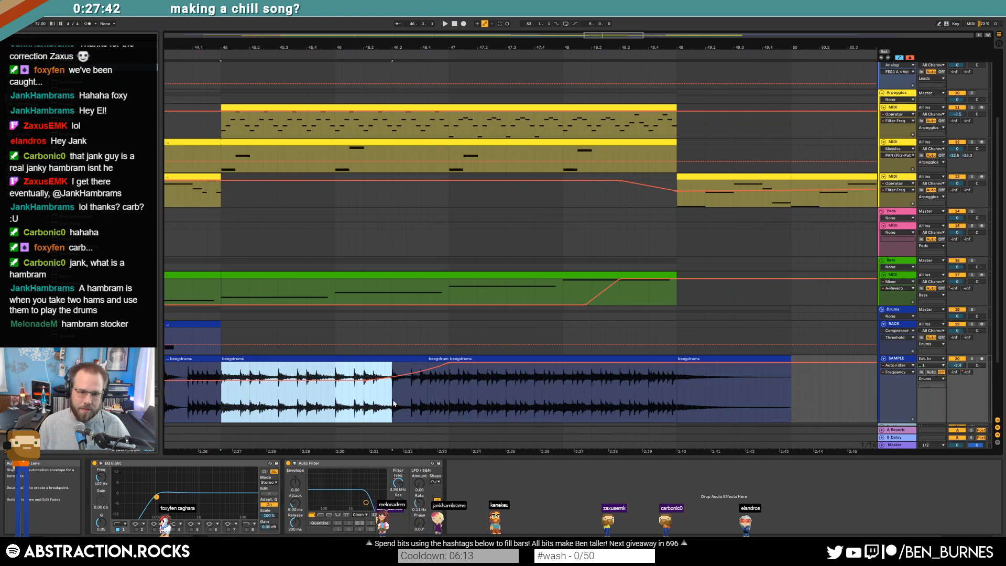
pyautogui.click(450, 387)
pyautogui.hotkey('ctrl', 'v')
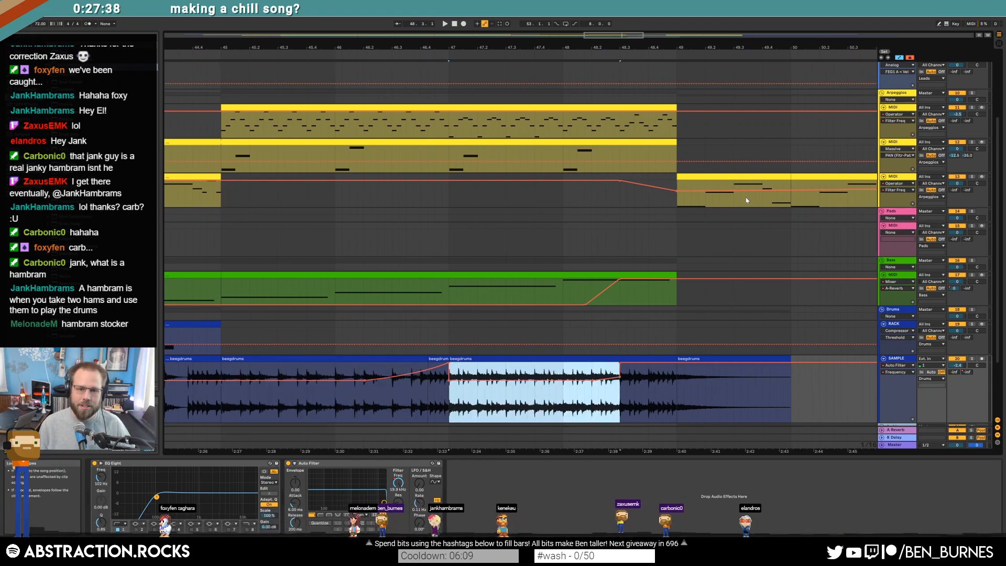
pyautogui.click(449, 393)
pyautogui.click(450, 380)
pyautogui.click(593, 381)
pyautogui.click(619, 377)
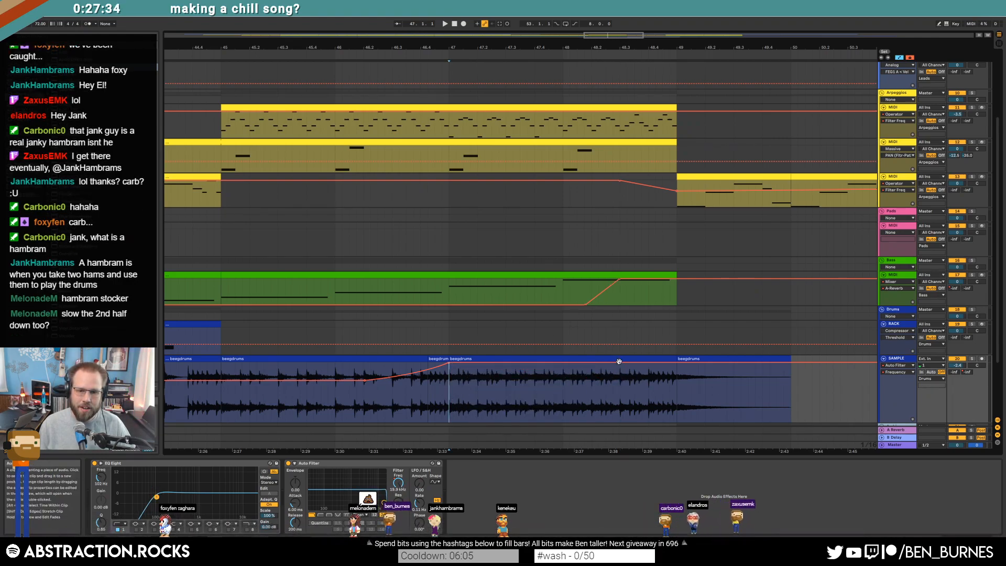
pyautogui.click(910, 58)
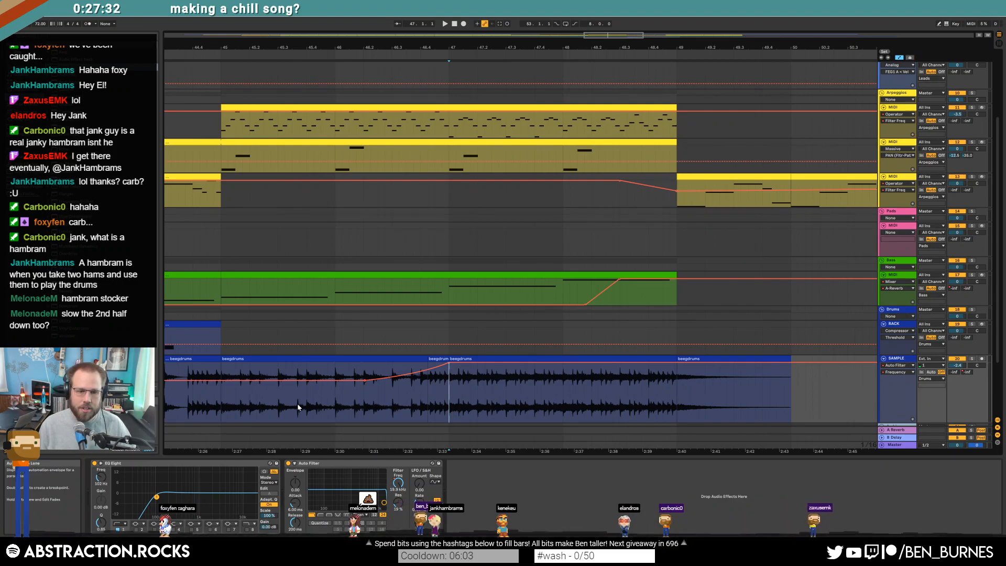
# Step: Play from bar 45, duplicate the drum sample section from there onto bar 47, and keep the filter automation flat over the copy
pyautogui.click(215, 405)
pyautogui.press('space')
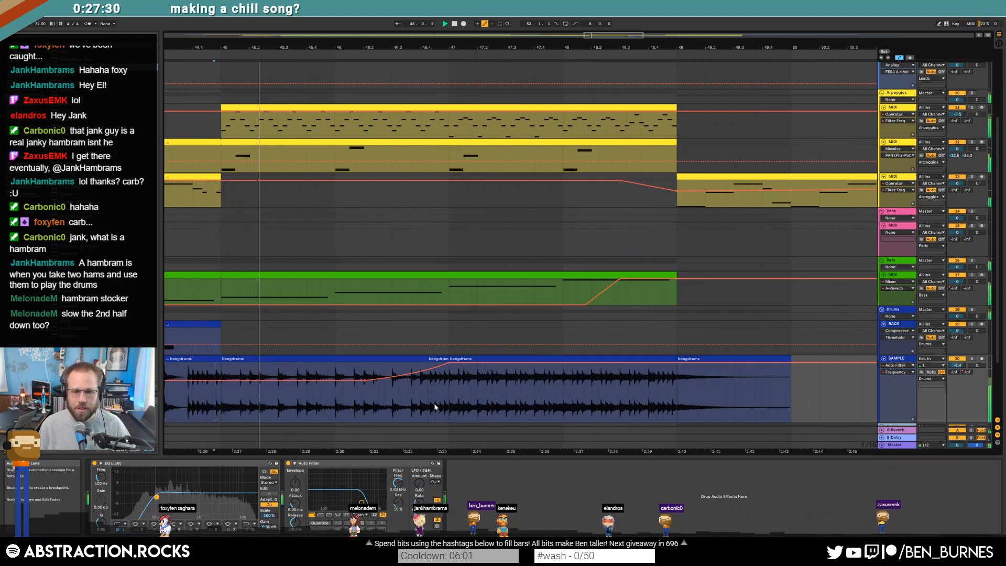
pyautogui.click(253, 358)
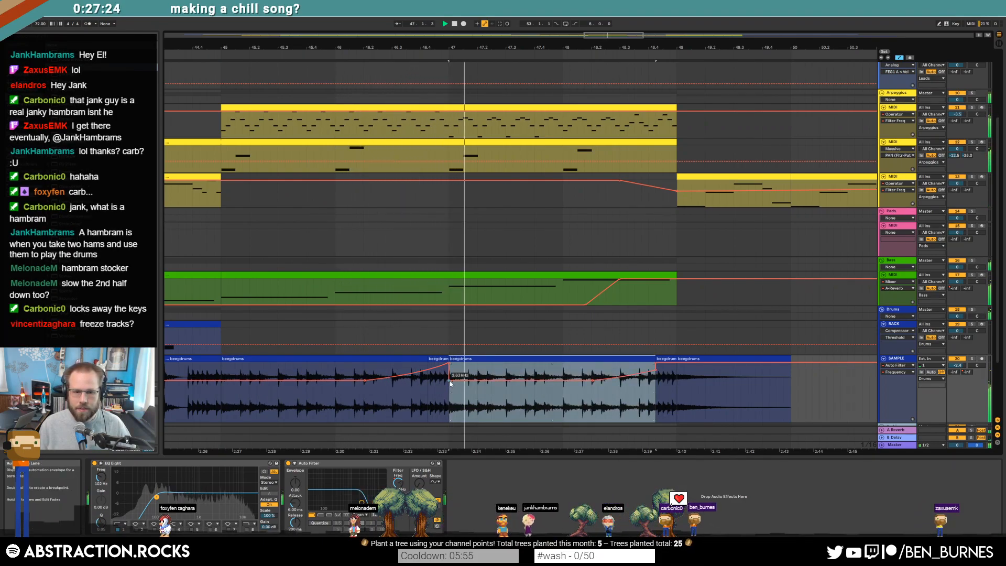
pyautogui.press('space')
pyautogui.hotkey('ctrl', 'z')
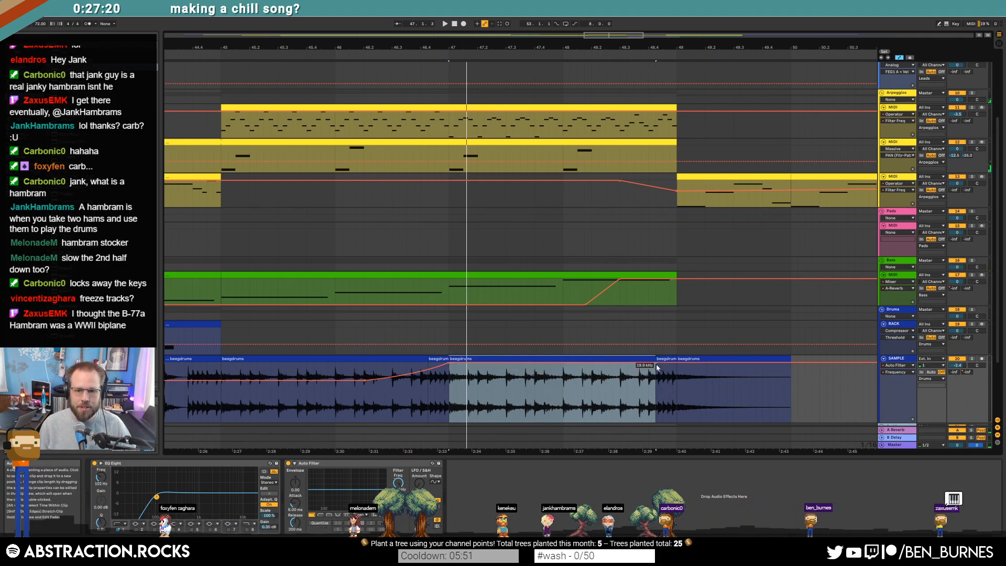
# Step: Play from about bar 46.3 and start the closing drum sample clip earlier, at bar 48.3
pyautogui.click(365, 414)
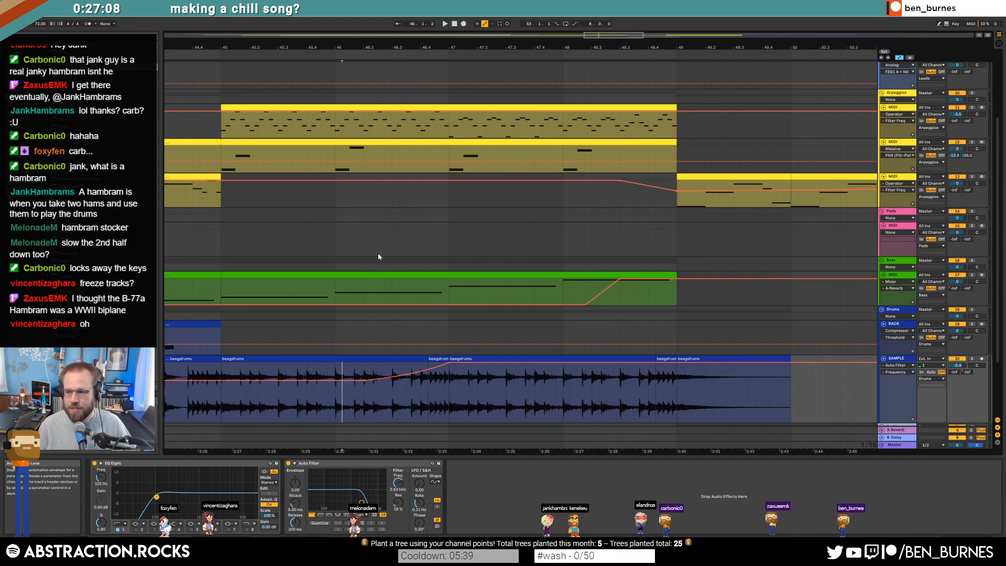
pyautogui.click(391, 421)
pyautogui.press('space')
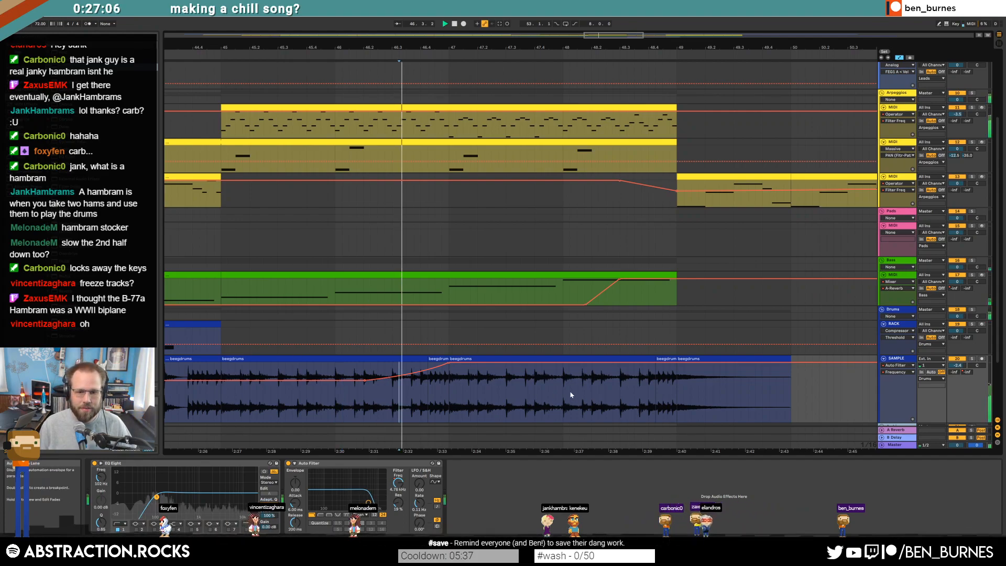
pyautogui.moveTo(657, 359); pyautogui.dragTo(619, 360)
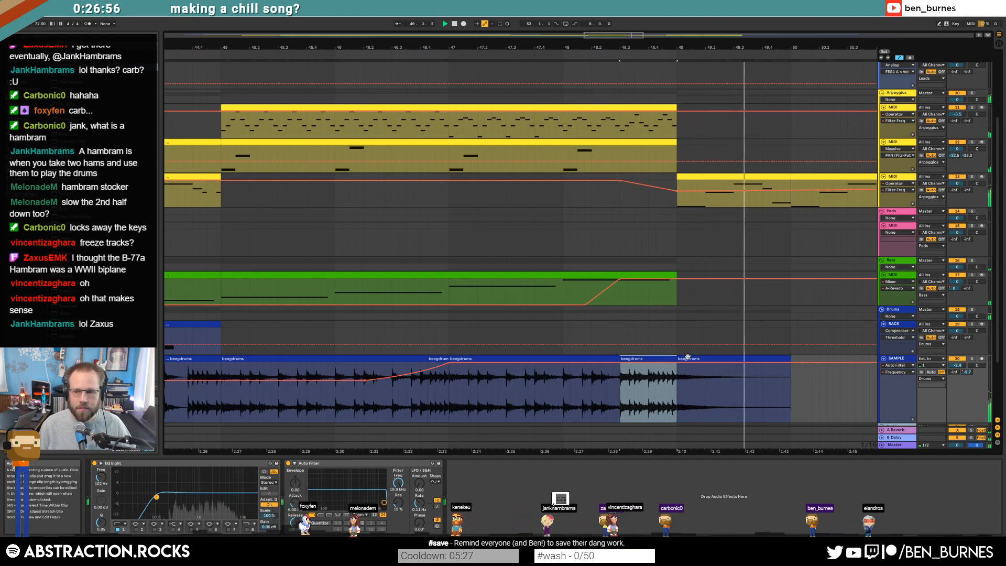
# Step: Hide the automation and add a short crossfade between the last two drum sample clips at bar 49
pyautogui.press('a')
pyautogui.click(676, 366)
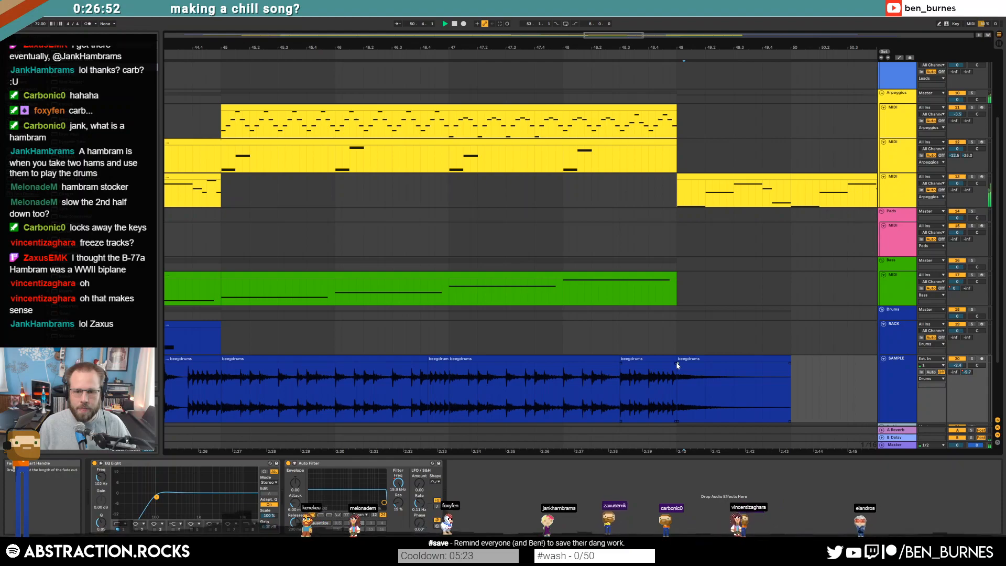
pyautogui.moveTo(660, 366); pyautogui.dragTo(692, 365)
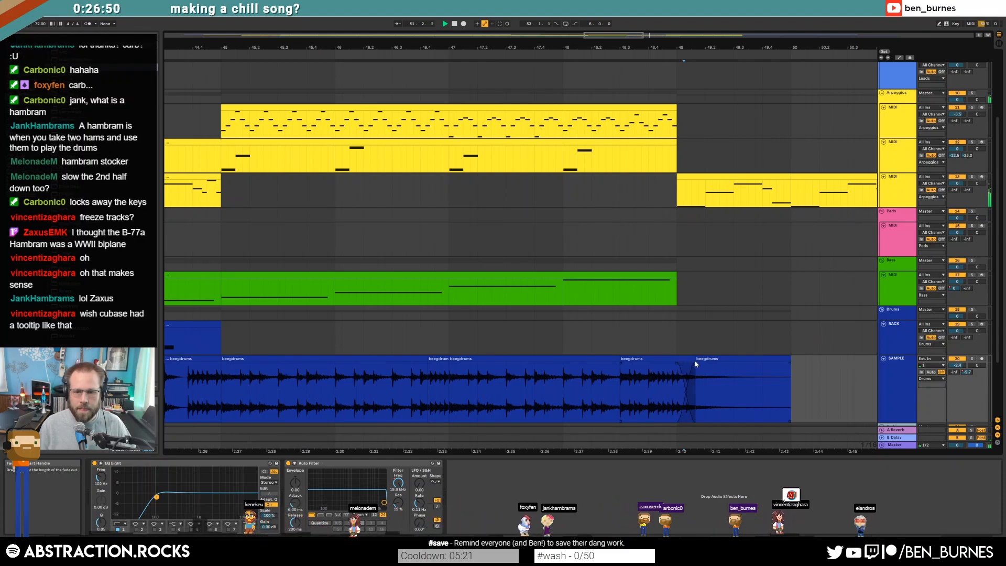
pyautogui.moveTo(664, 362)
pyautogui.mouseDown()
pyautogui.moveTo(677, 365)
pyautogui.moveTo(659, 366)
pyautogui.mouseUp()
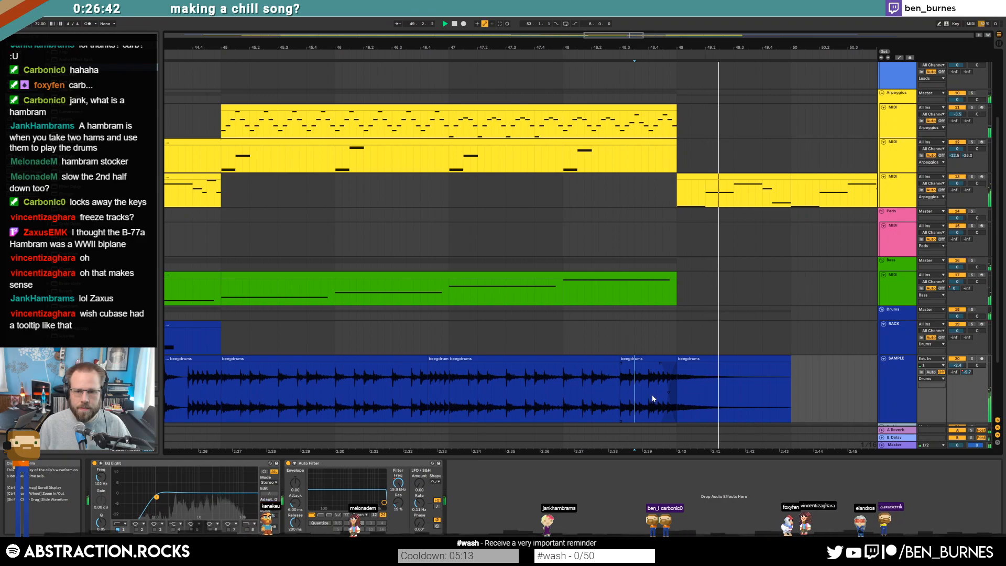
# Step: Listen through the transition to about bar 53, stop playback, and recolour all the drum sample clips red
pyautogui.scroll(-5, 774, 387)
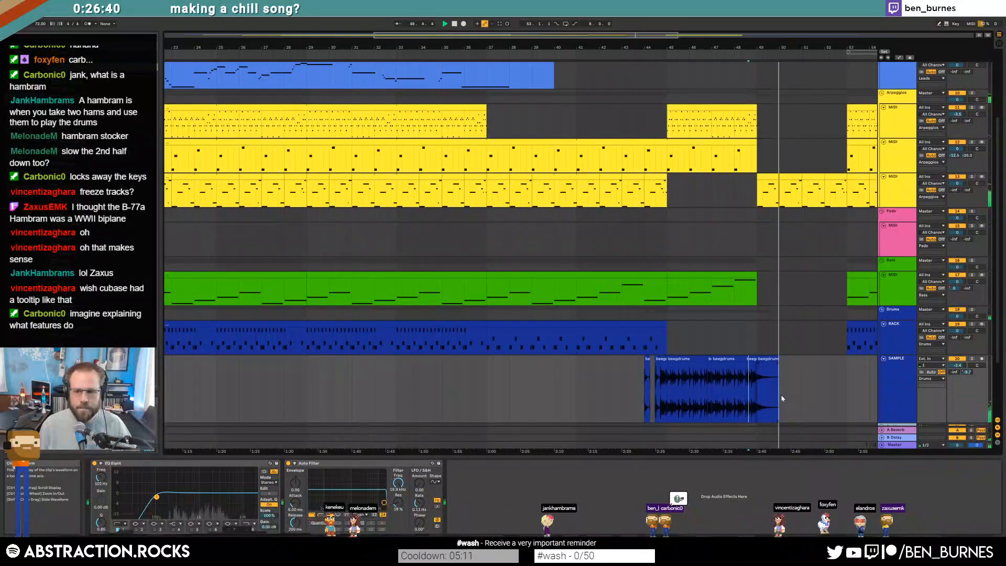
pyautogui.scroll(5, 778, 395)
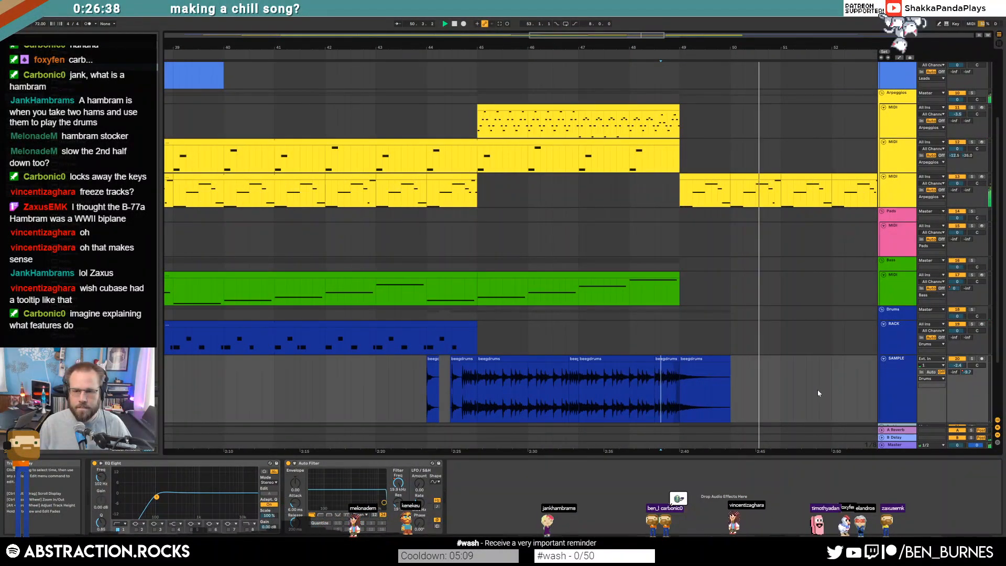
pyautogui.moveTo(419, 48); pyautogui.dragTo(354, 33)
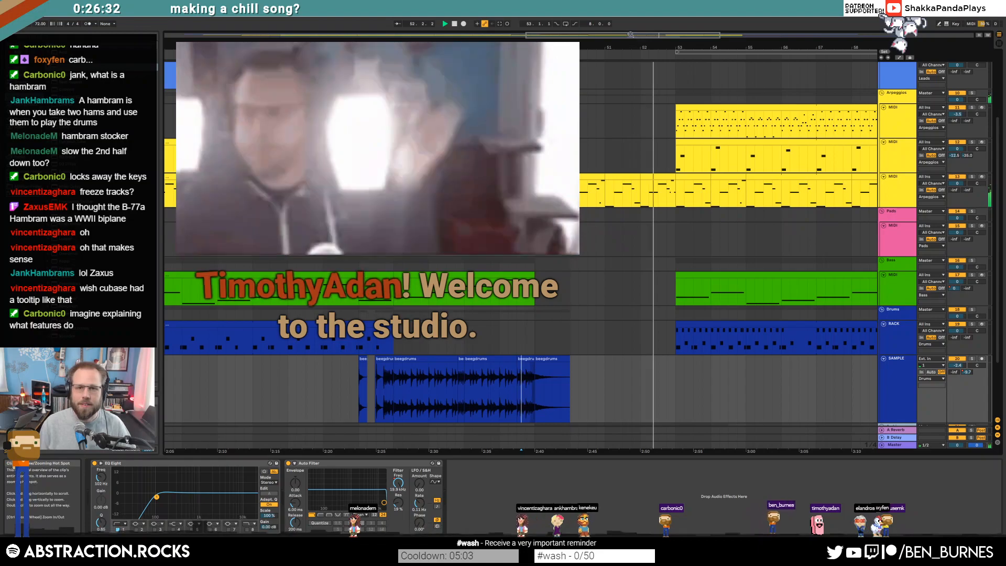
pyautogui.moveTo(637, 38); pyautogui.dragTo(637, 36)
pyautogui.press('space')
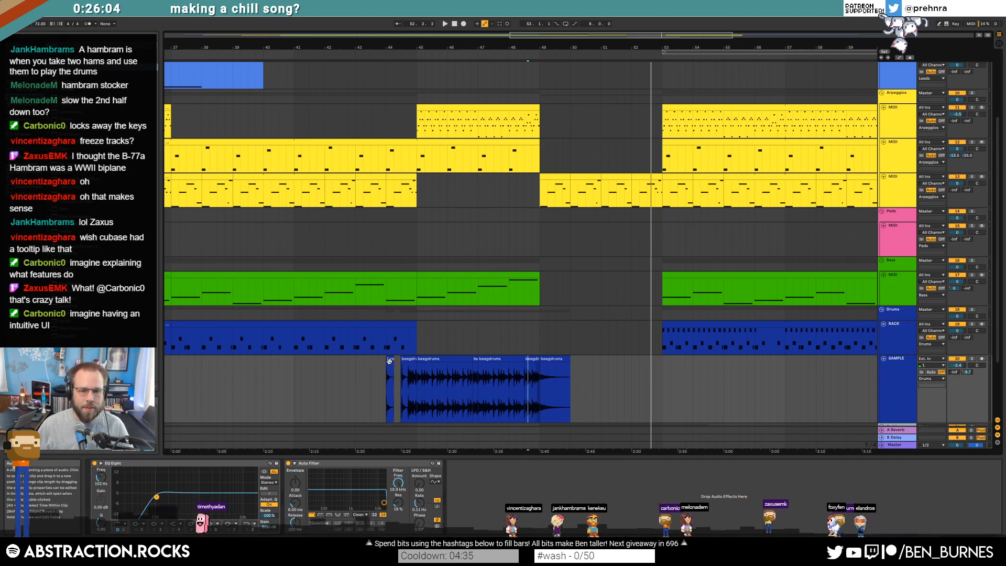
pyautogui.rightClick(551, 356)
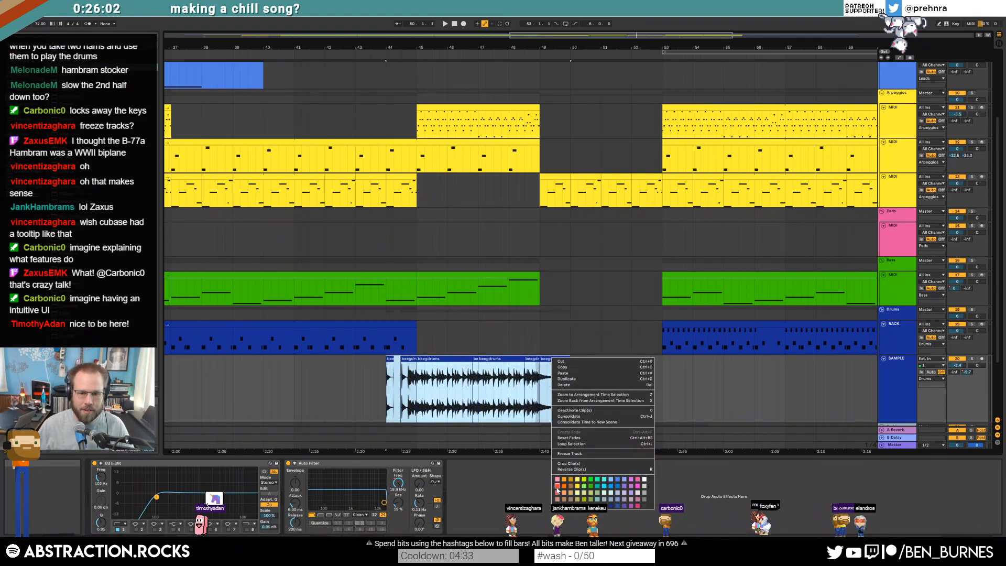
pyautogui.click(557, 487)
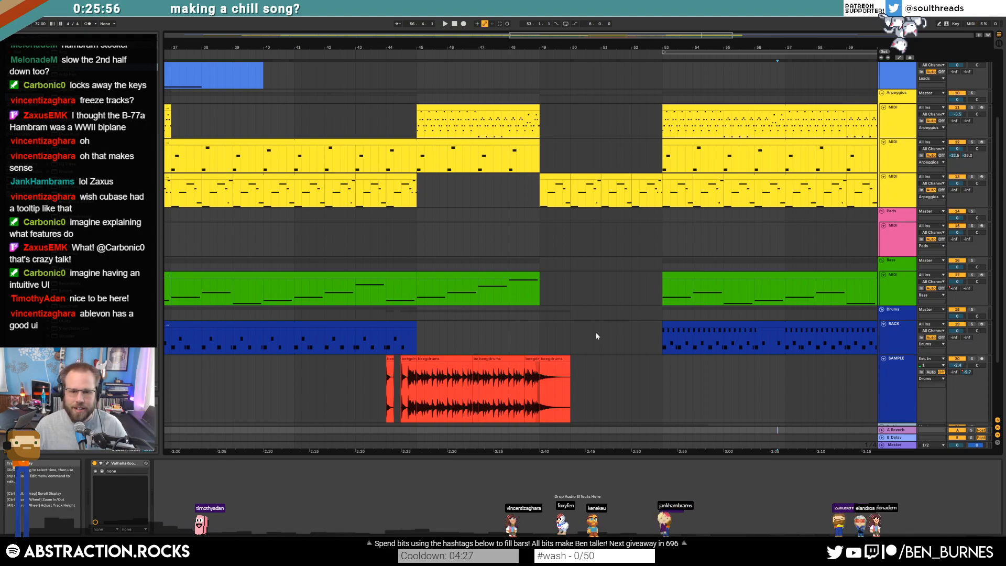
# Step: Play from bar 45 and open the notes of the bass clip spanning bars 45 to 49
pyautogui.press('w')
pyautogui.moveTo(514, 382); pyautogui.dragTo(592, 383)
pyautogui.scroll(5, 570, 257)
pyautogui.click(400, 286)
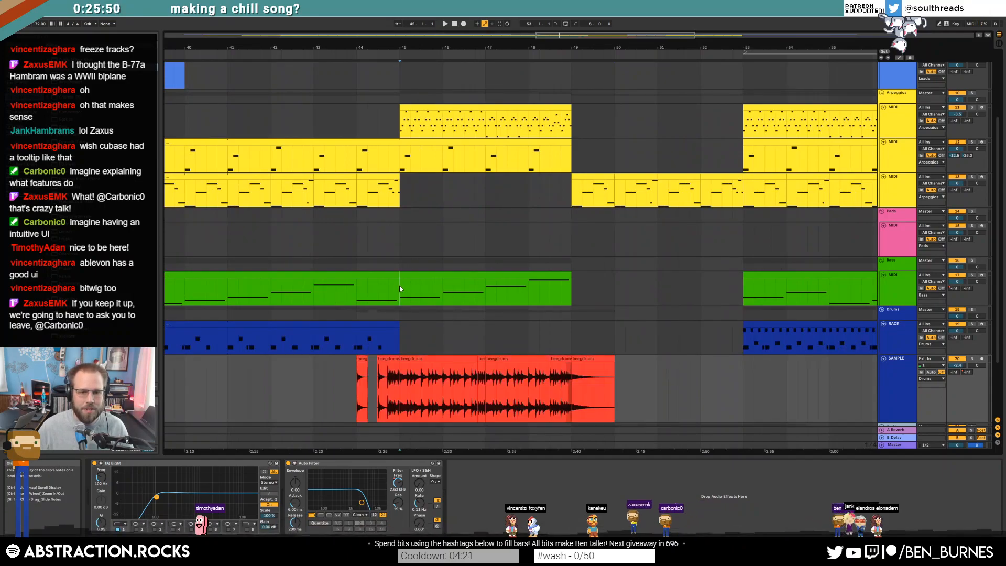
pyautogui.press('space')
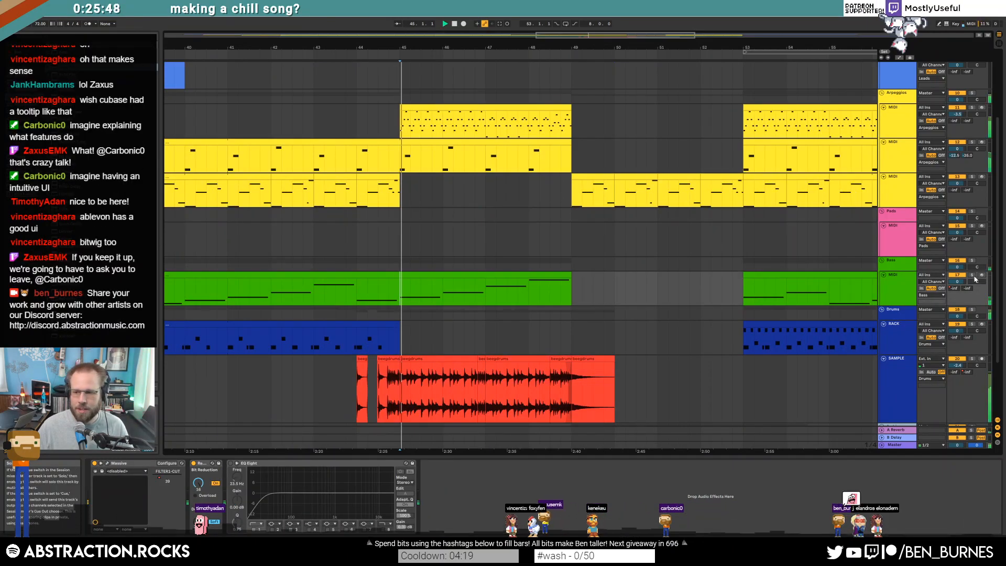
pyautogui.doubleClick(476, 276)
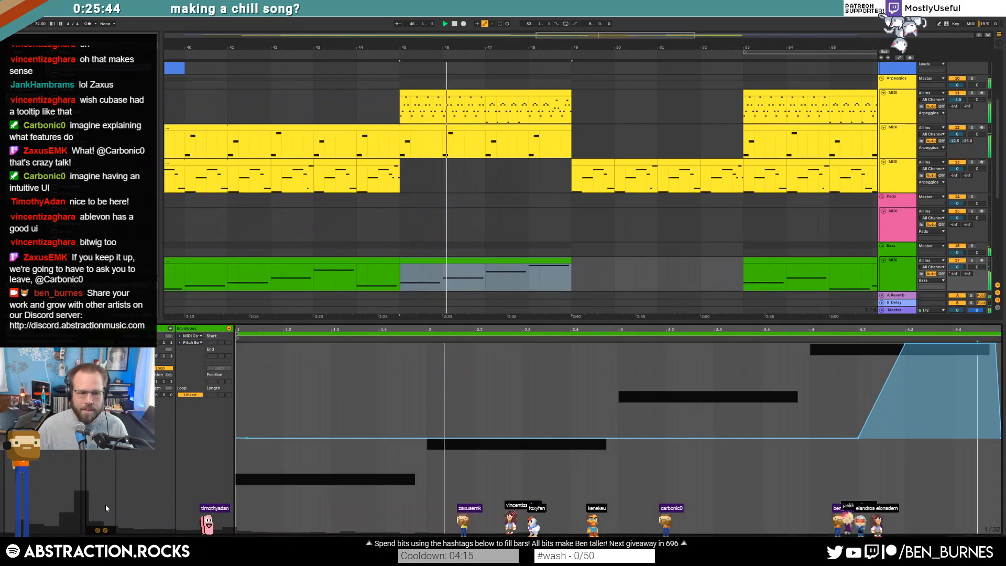
pyautogui.click(105, 530)
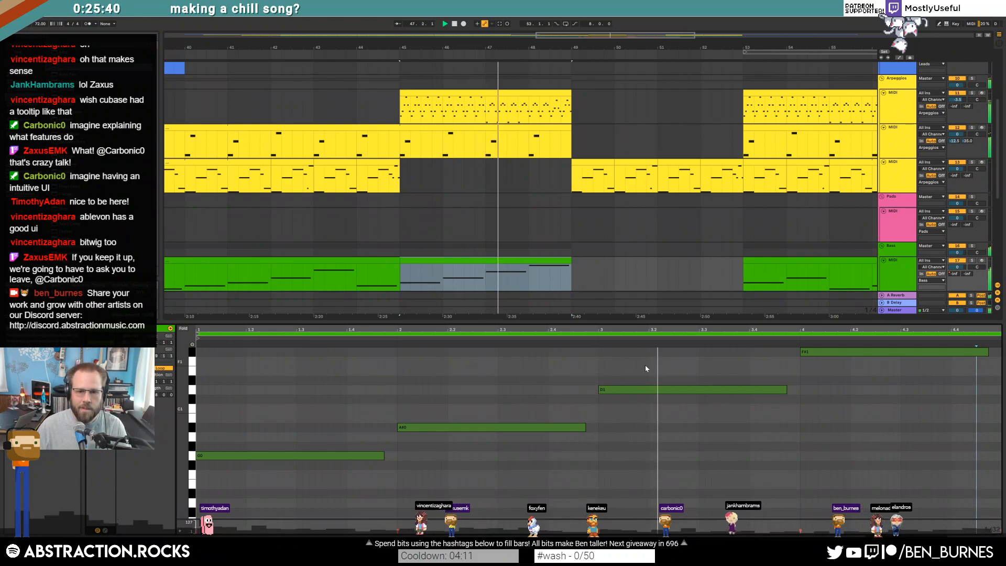
# Step: Stop playback, raise the bass clip's third note by one semitone, and play the section again
pyautogui.press('space')
pyautogui.click(650, 389)
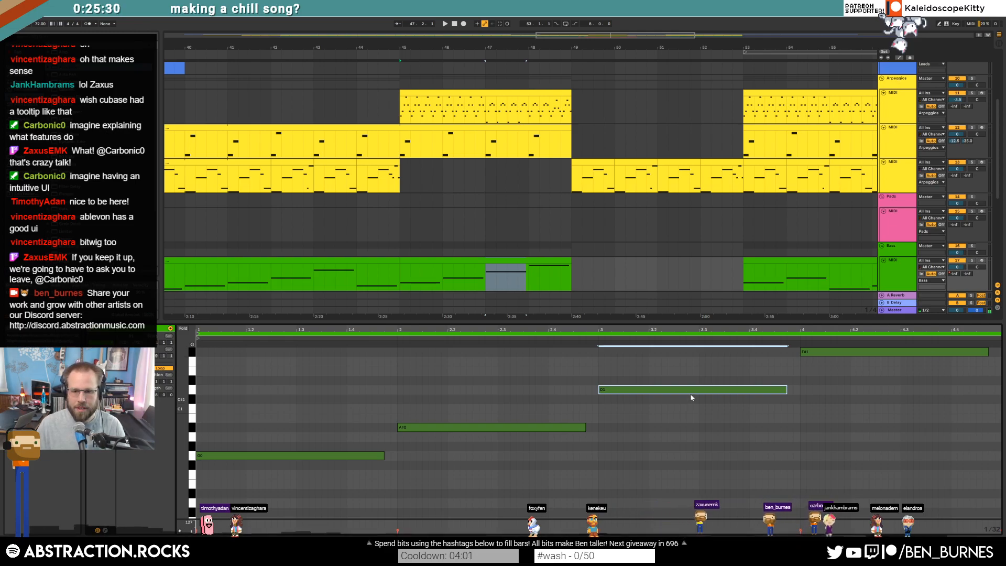
pyautogui.press('Up')
pyautogui.press('space')
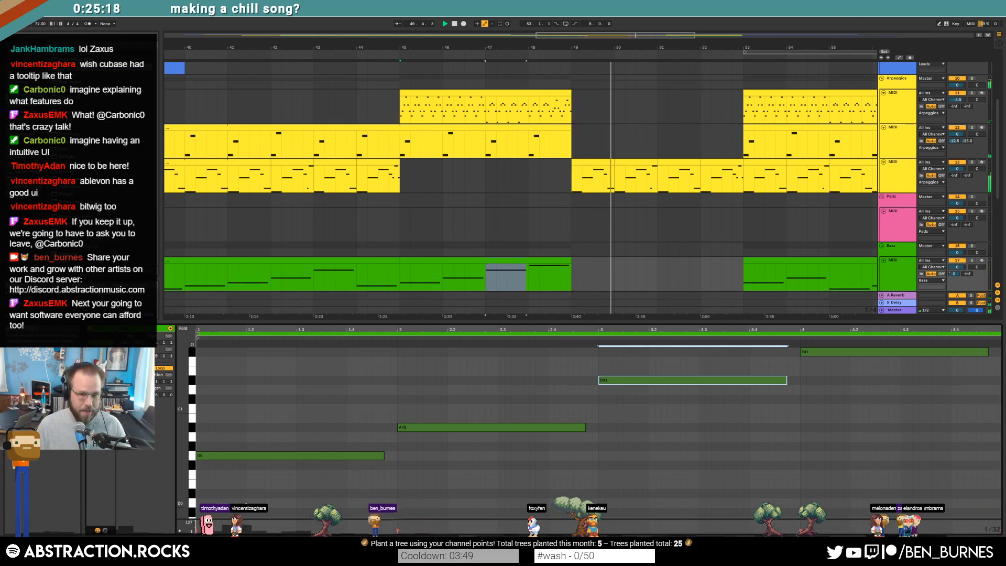
# Step: Leave the bass clip's notes for the device view and set the playback start to bar 41 on the drum sample track
pyautogui.hotkey('shift', 'Tab')
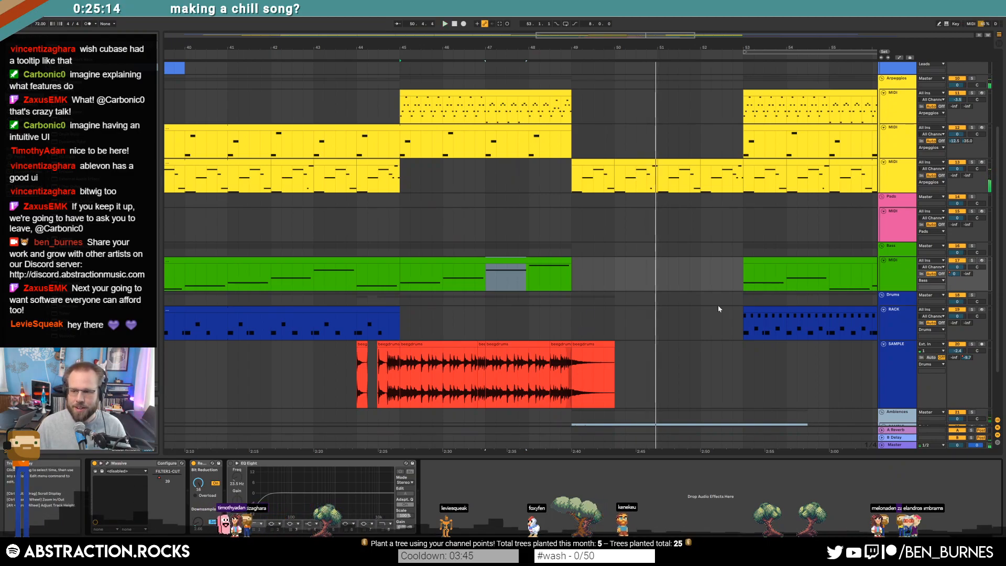
pyautogui.scroll(-4, 718, 308)
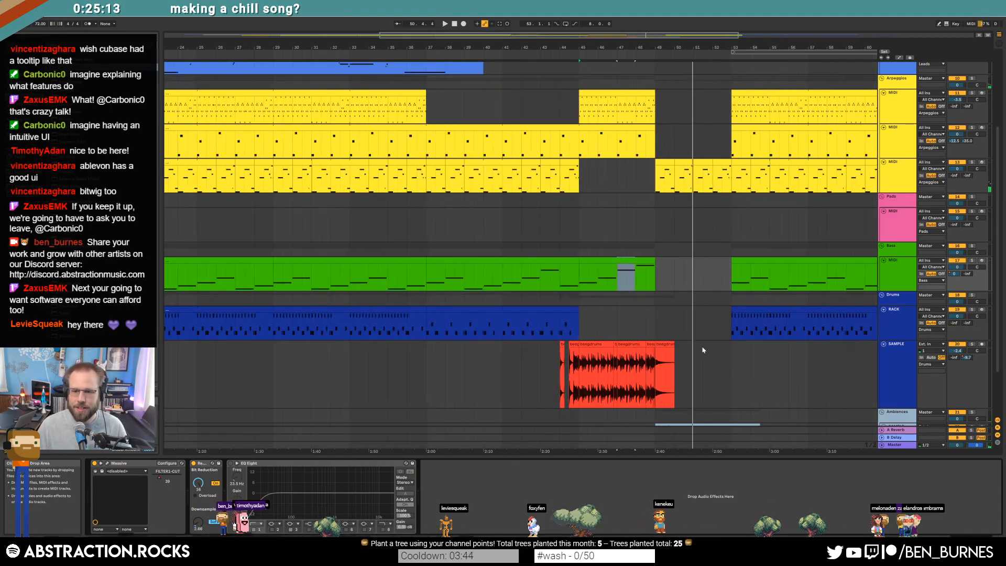
pyautogui.click(665, 343)
pyautogui.click(735, 370)
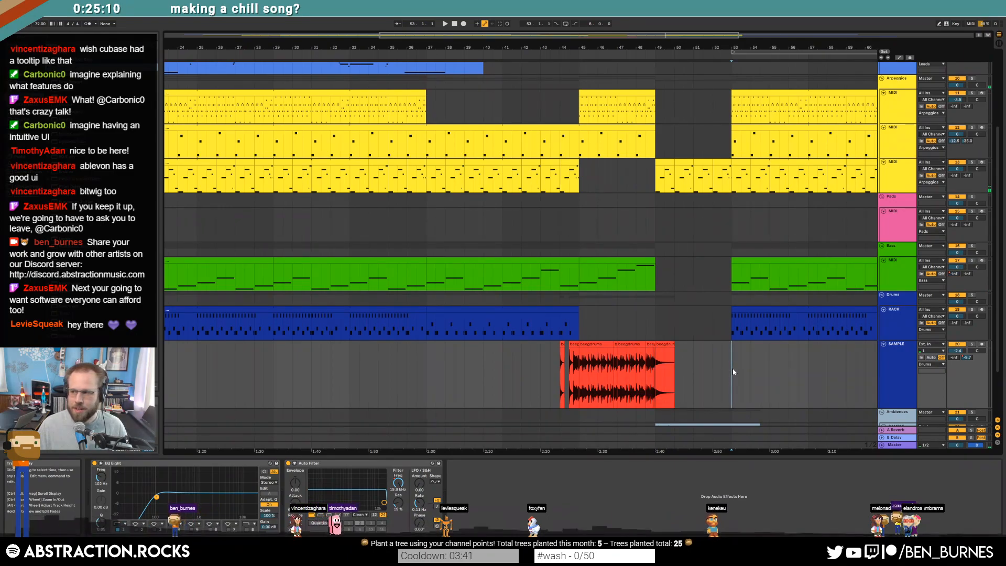
pyautogui.click(501, 371)
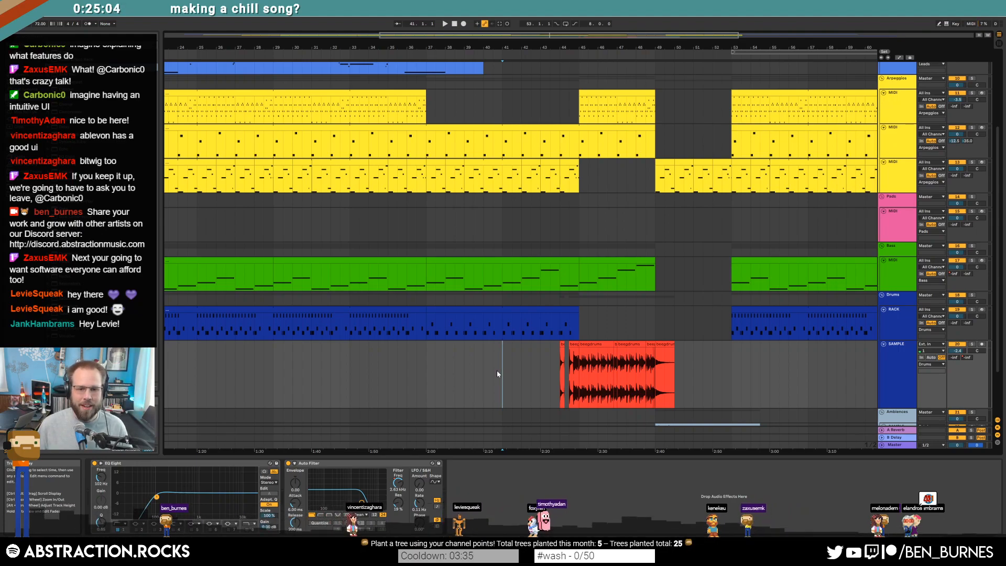
pyautogui.click(429, 367)
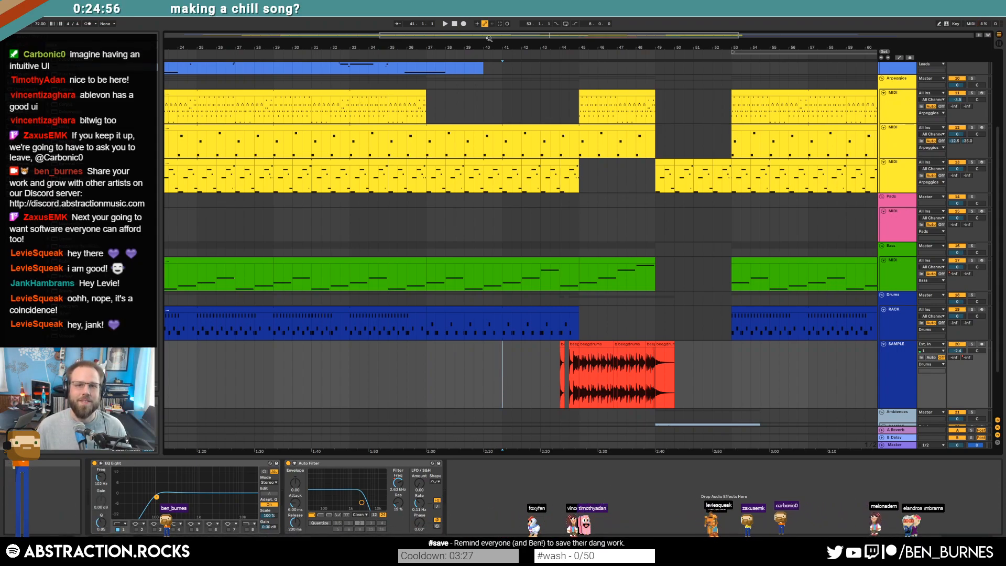
# Step: Show the whole arrangement and play it from the start of the first lead clip at bar 3
pyautogui.moveTo(489, 38); pyautogui.dragTo(489, 10)
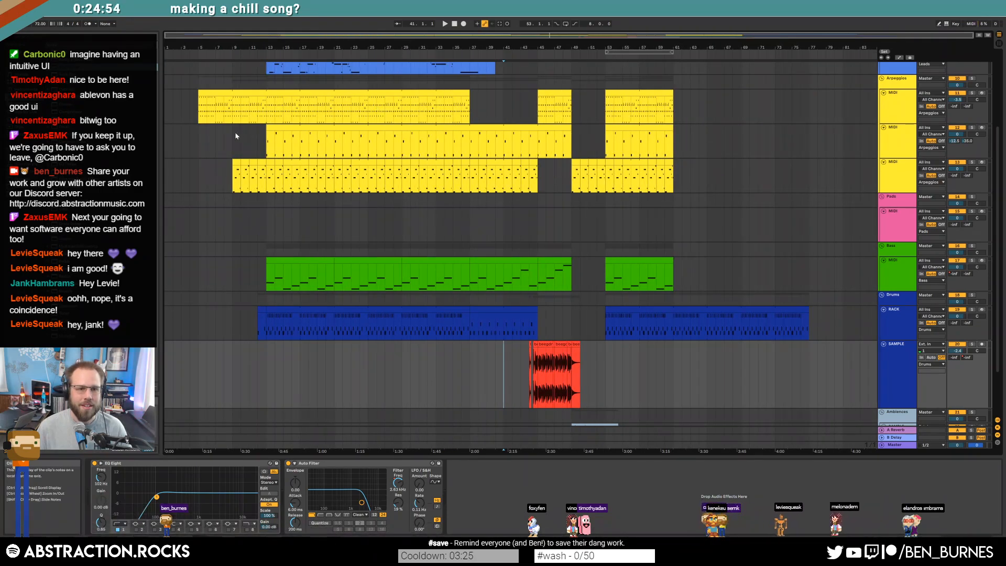
pyautogui.click(199, 114)
pyautogui.scroll(3, 173, 126)
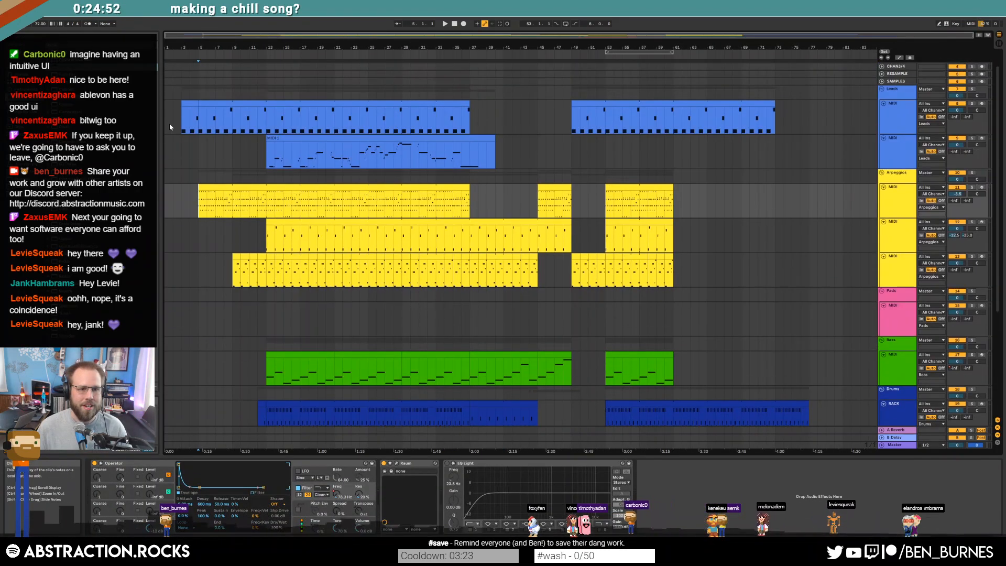
pyautogui.click(181, 123)
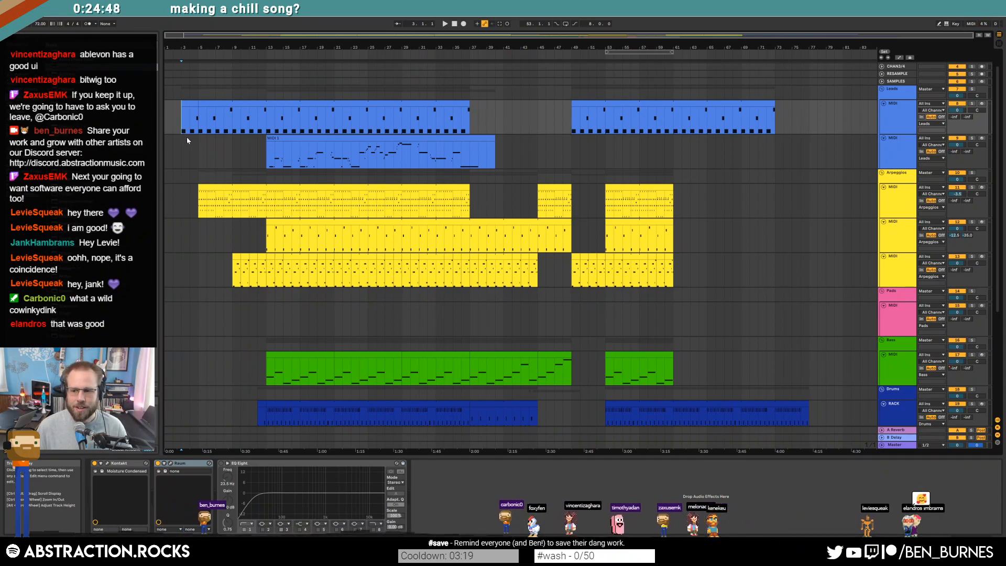
pyautogui.press('space')
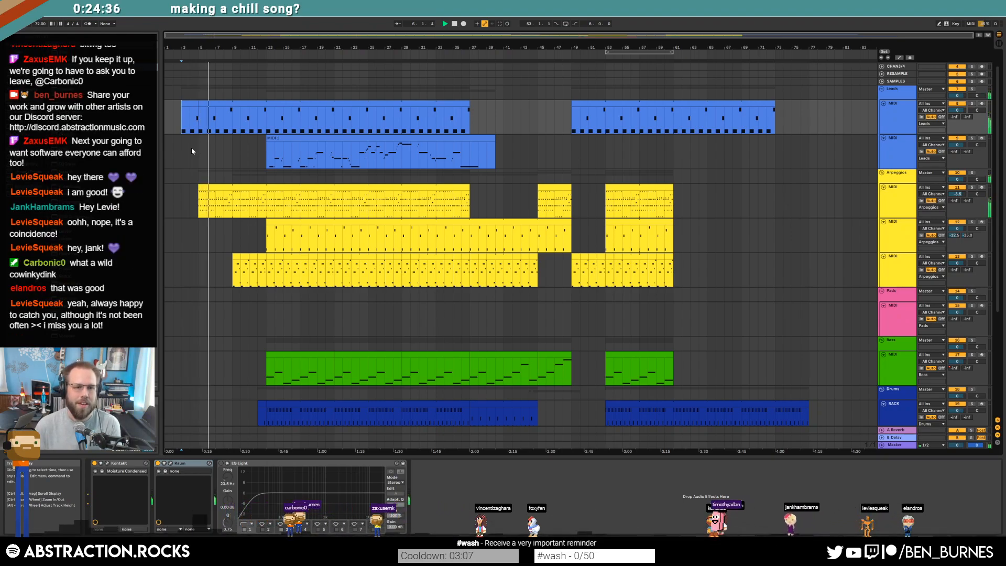
# Step: Copy the first arpeggio track's filter frequency rise from bars 5 to 9 to bars 45 to 49, and adjust its starting dip
pyautogui.click(538, 197)
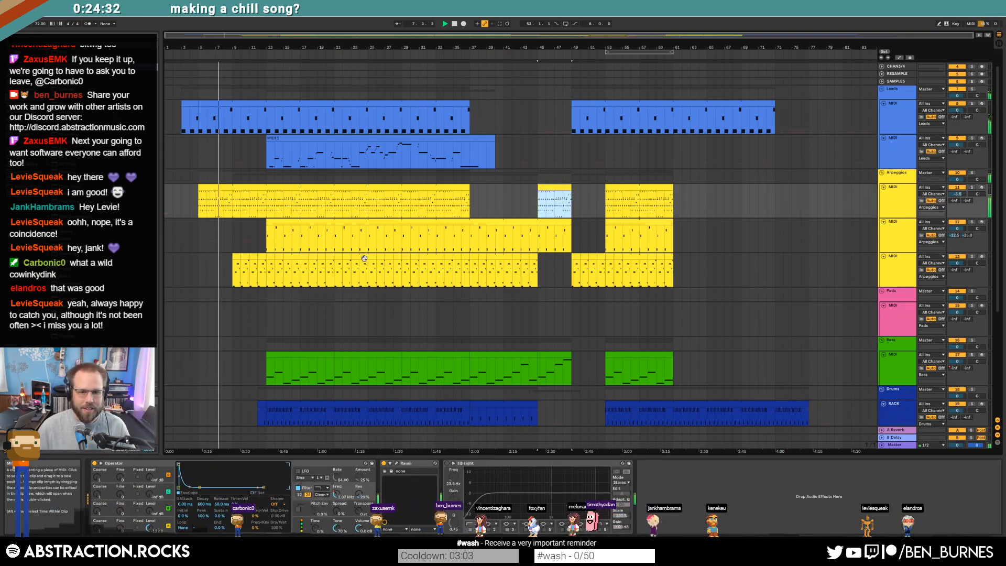
pyautogui.press('a')
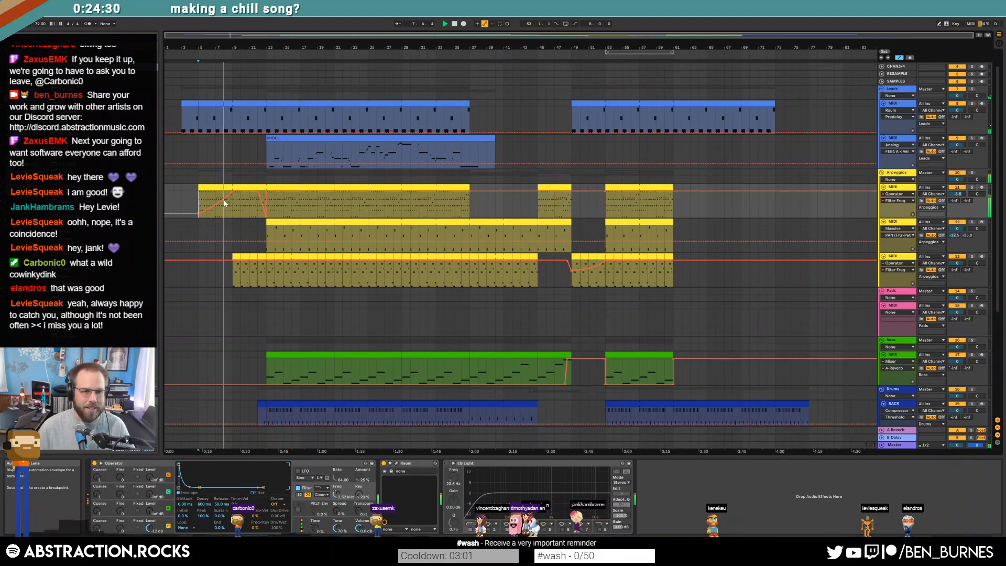
pyautogui.moveTo(222, 203); pyautogui.dragTo(232, 204)
pyautogui.hotkey('ctrl', 'c')
pyautogui.click(540, 204)
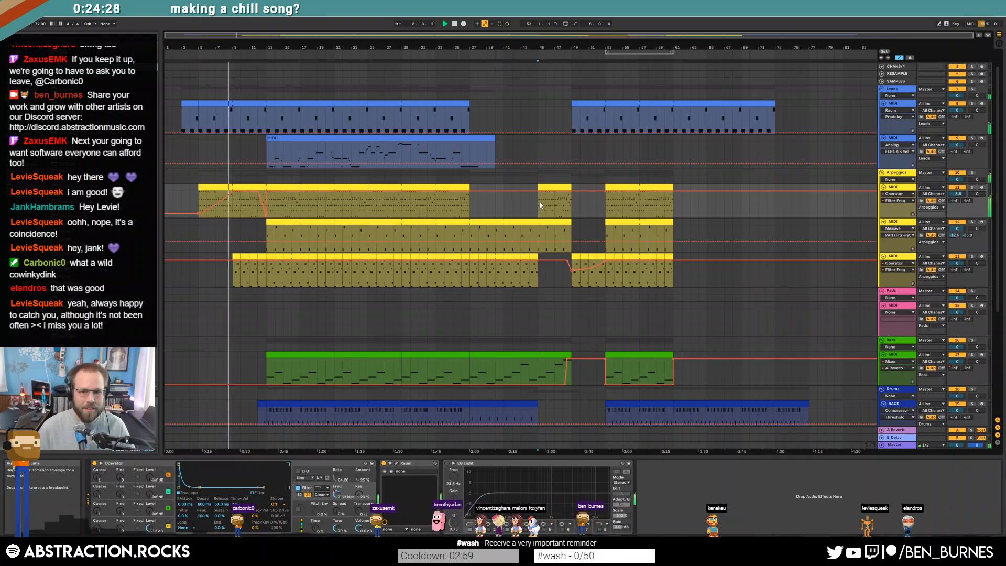
pyautogui.hotkey('ctrl', 'v')
pyautogui.moveTo(534, 196); pyautogui.dragTo(537, 207)
pyautogui.click(597, 204)
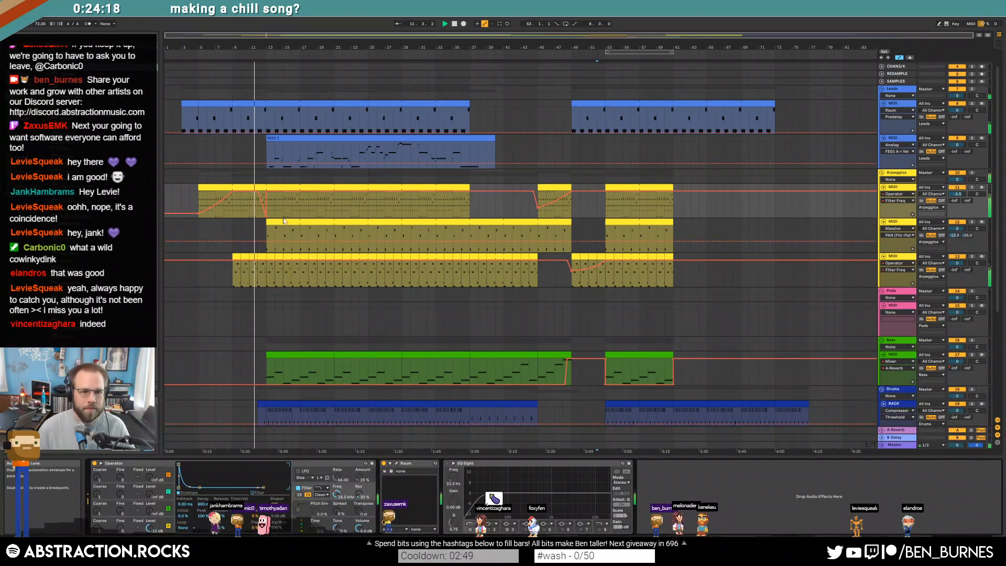
pyautogui.scroll(5, 252, 250)
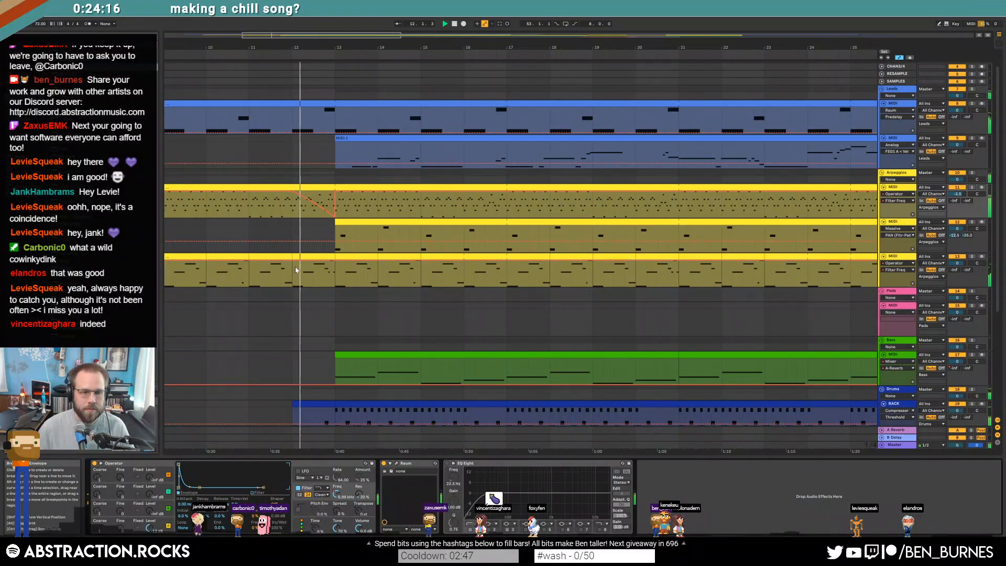
# Step: Hide the automation envelopes and survey the full arrangement, from the leads down to the drum and sample tracks
pyautogui.scroll(-3, 303, 288)
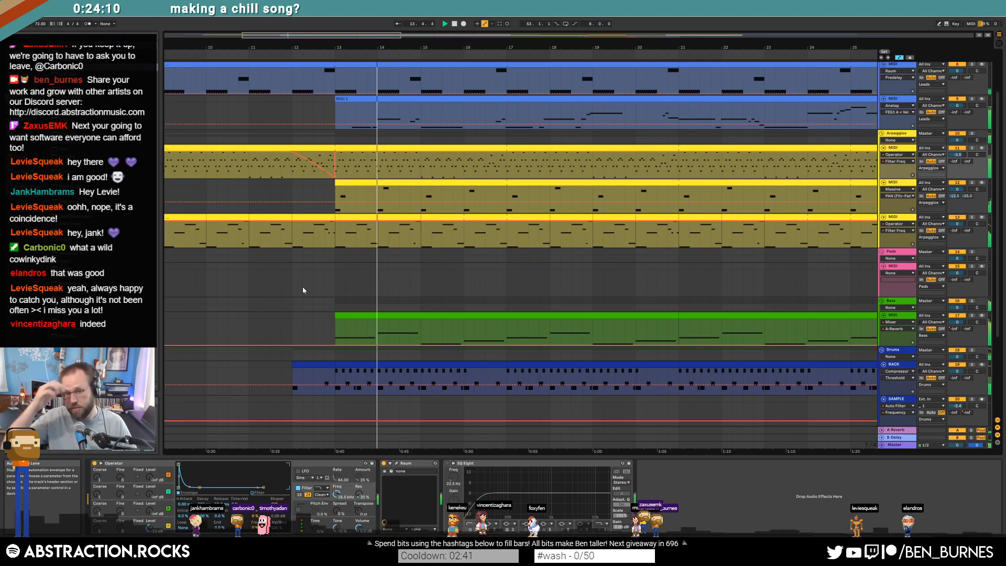
pyautogui.moveTo(354, 36); pyautogui.dragTo(354, 28)
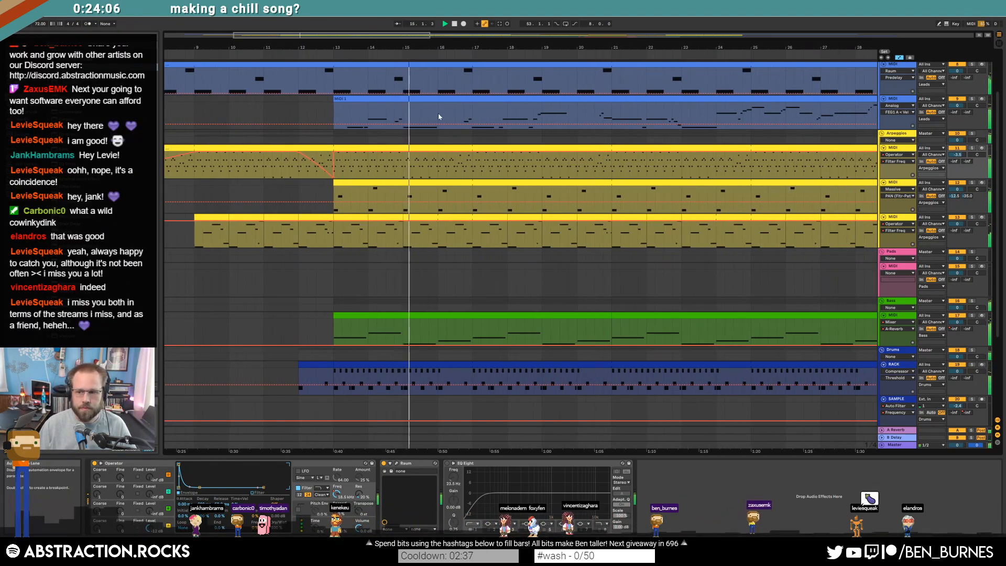
pyautogui.press('a')
pyautogui.scroll(-4, 615, 179)
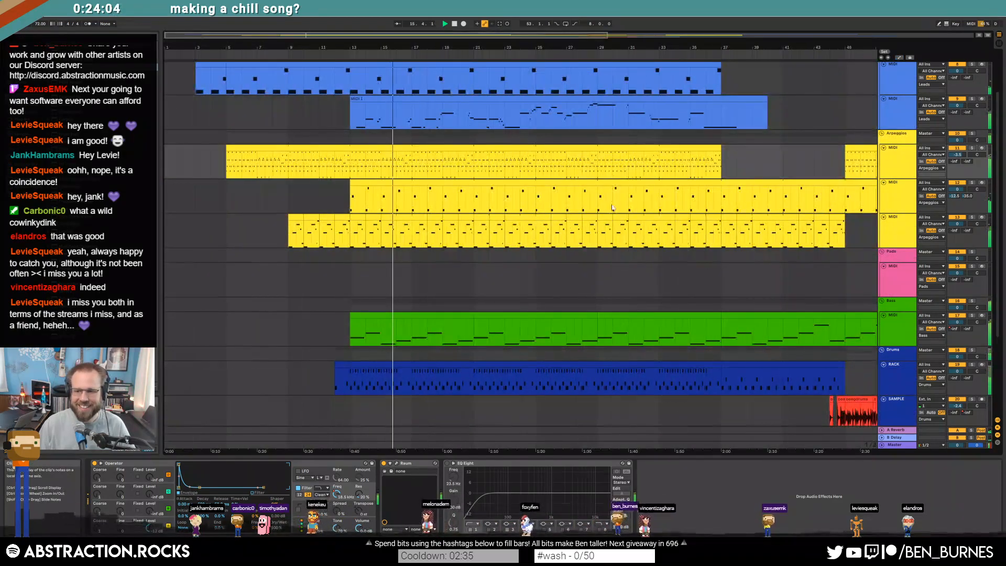
pyautogui.scroll(3, 653, 236)
pyautogui.moveTo(473, 36); pyautogui.dragTo(474, 13)
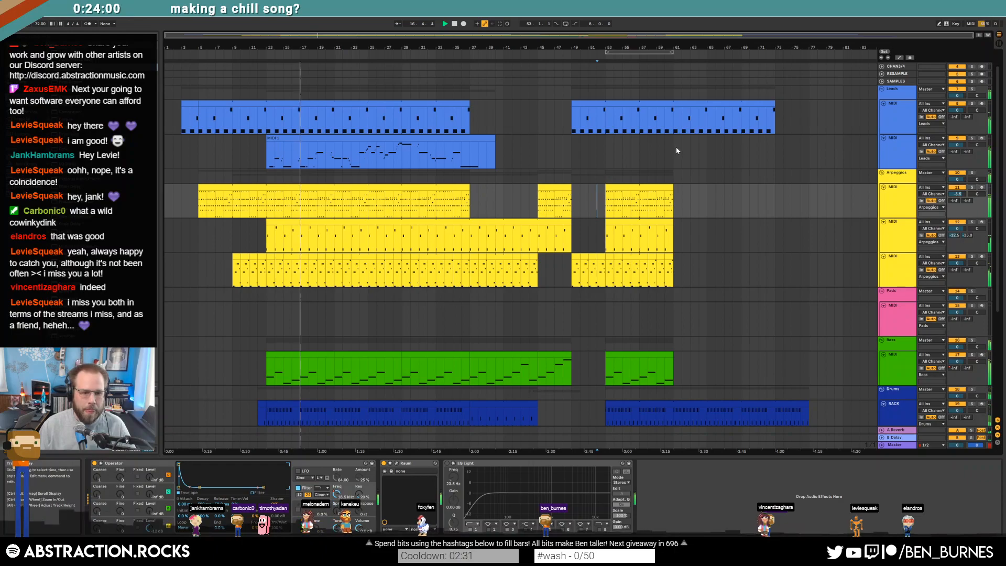
pyautogui.scroll(-3, 702, 186)
pyautogui.scroll(-2, 702, 186)
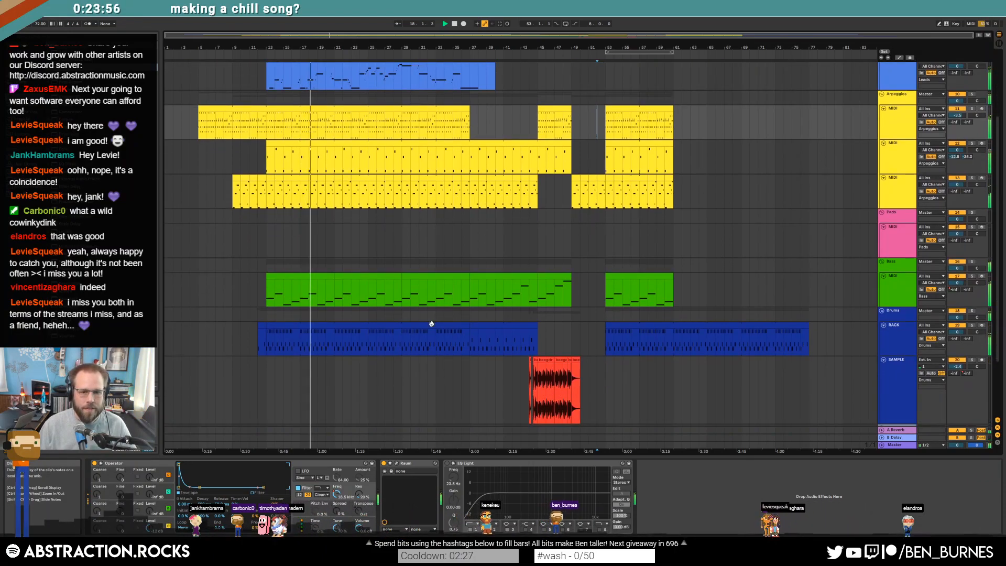
# Step: Reduce the height of the SAMPLE track in the Drums group
pyautogui.click(285, 332)
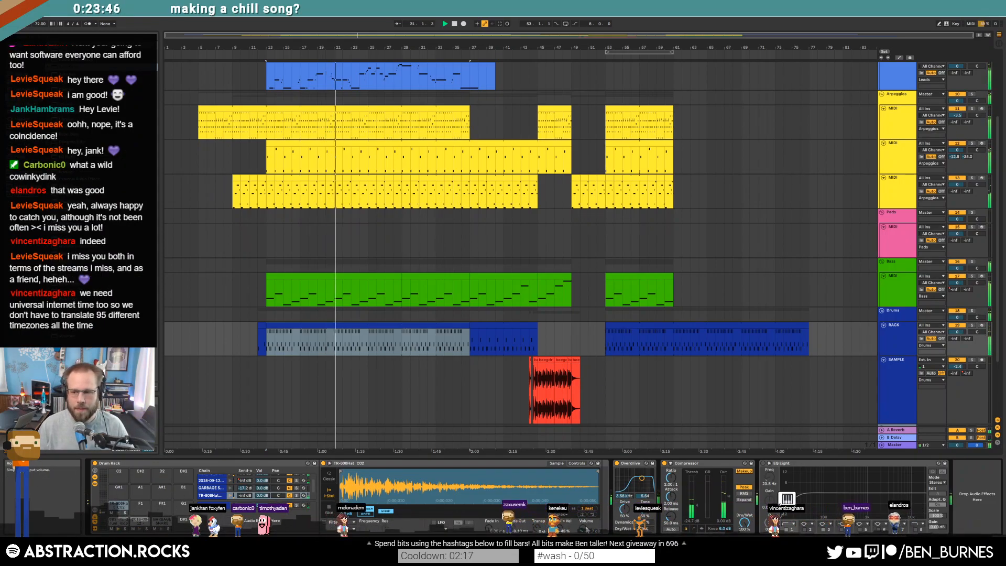
pyautogui.scroll(-1, 719, 393)
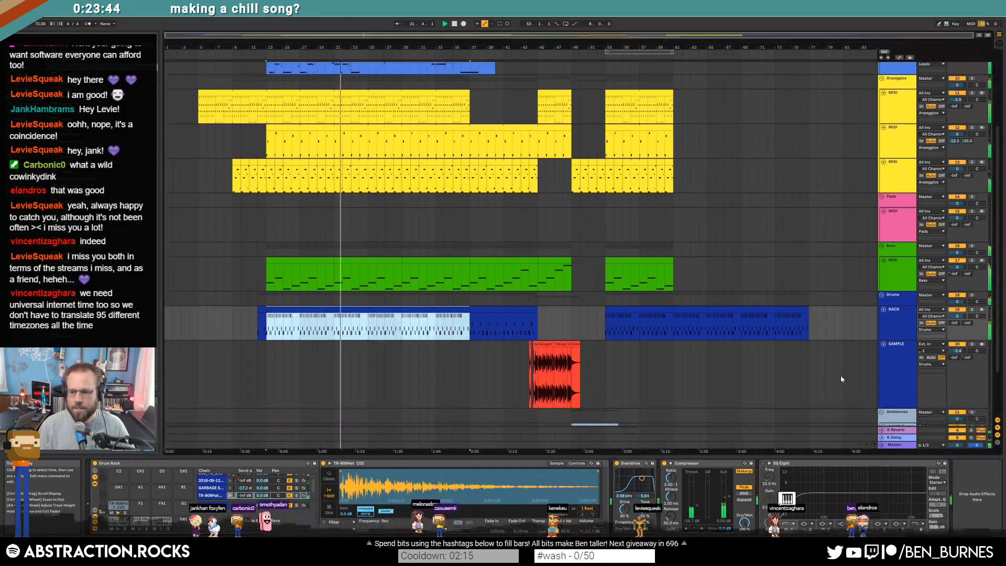
pyautogui.moveTo(898, 412); pyautogui.dragTo(893, 371)
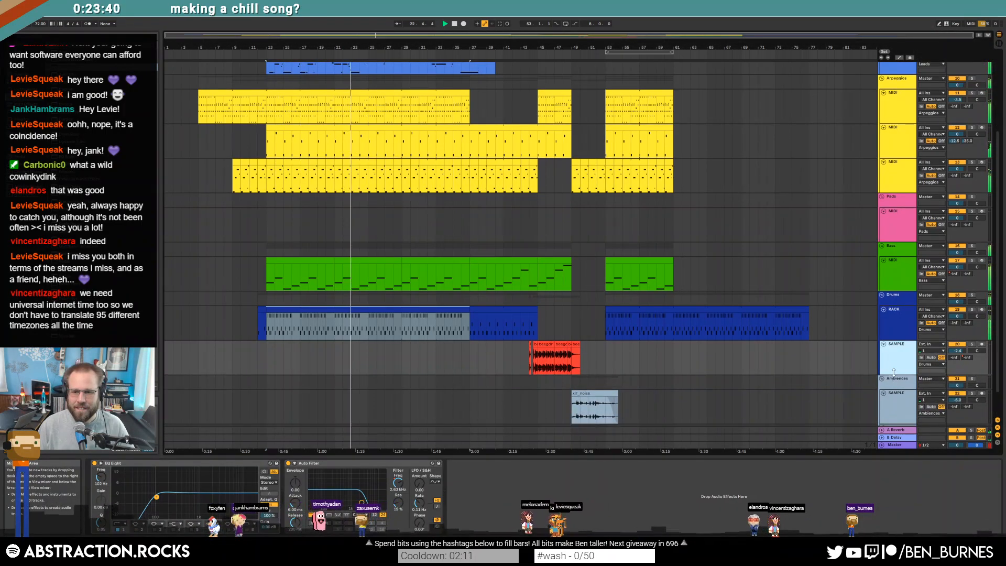
pyautogui.click(648, 359)
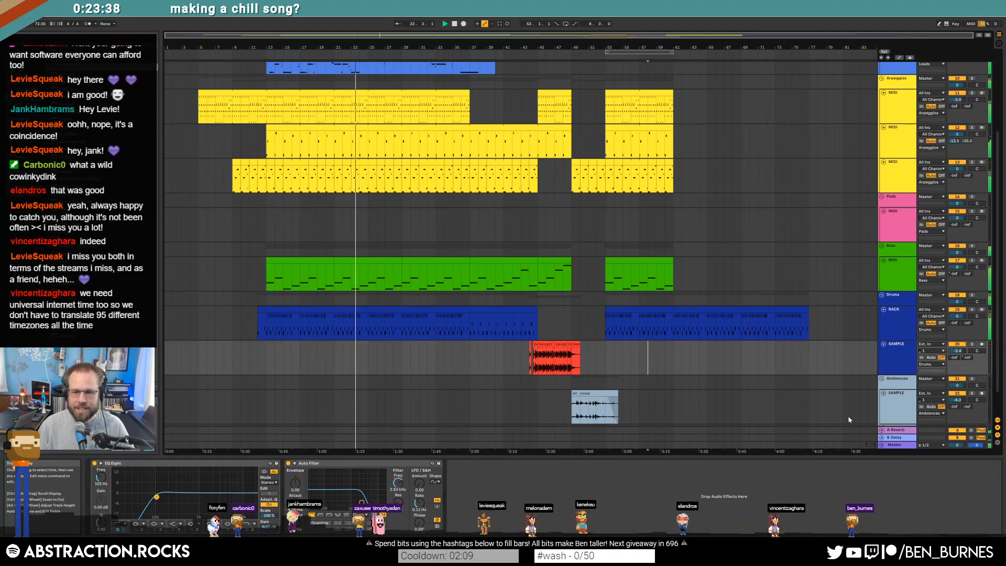
# Step: Raise the volume of the SAMPLE track in the Ambiences group
pyautogui.click(896, 411)
pyautogui.click(958, 399)
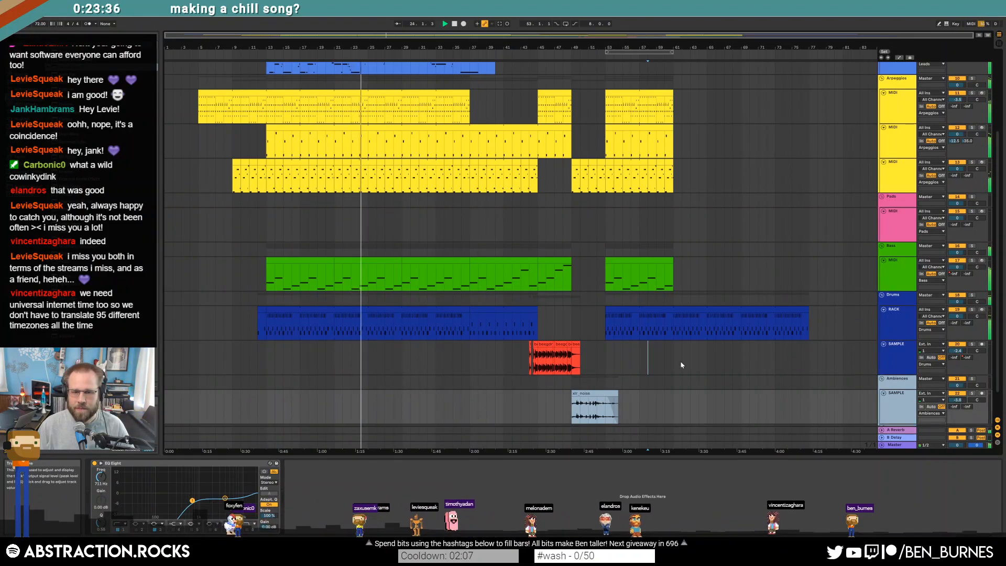
pyautogui.click(665, 360)
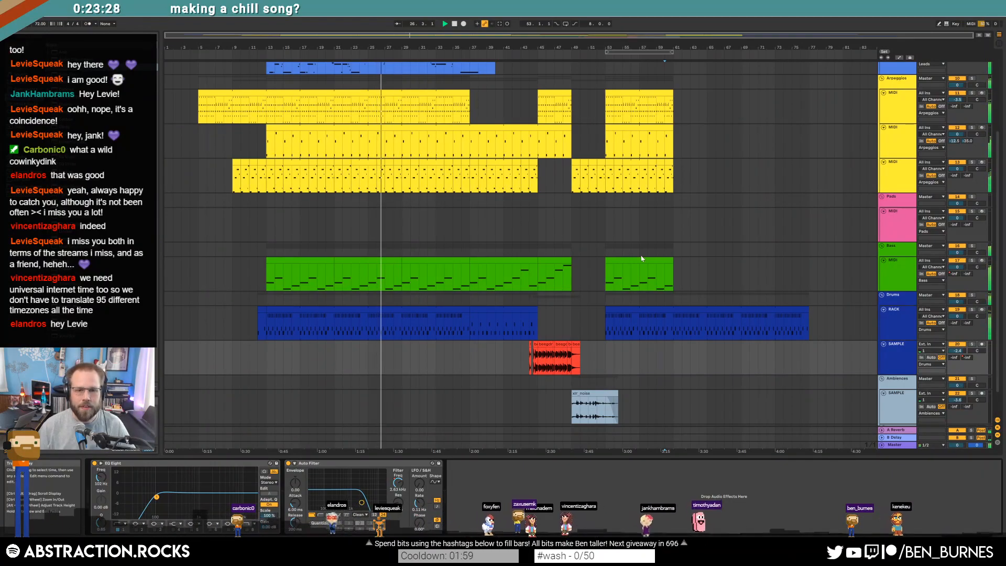
# Step: Copy the bass part from bars 45 to 49 onto the Pads MIDI track and give the copy the track's colour
pyautogui.click(565, 260)
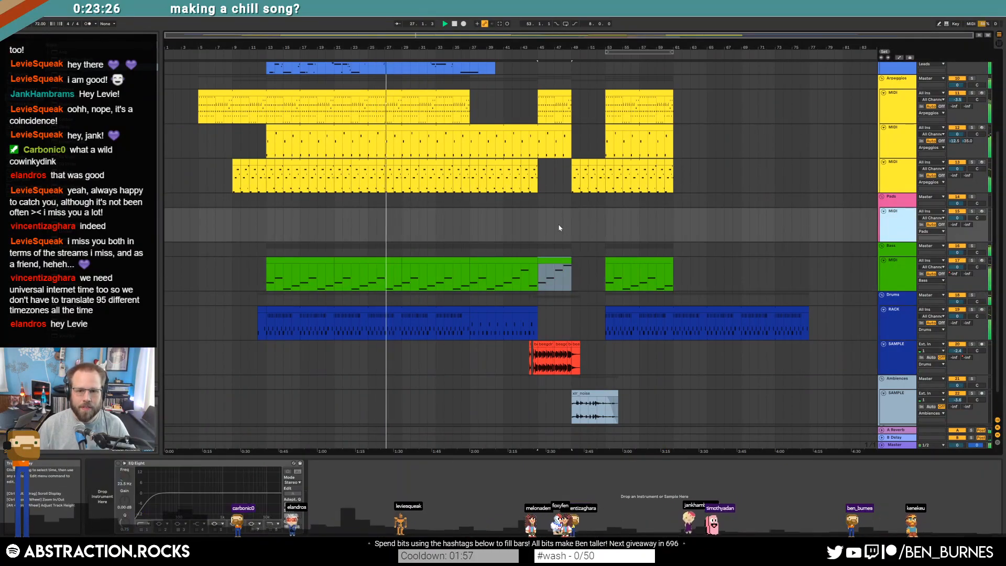
pyautogui.moveTo(558, 260); pyautogui.dragTo(558, 211)
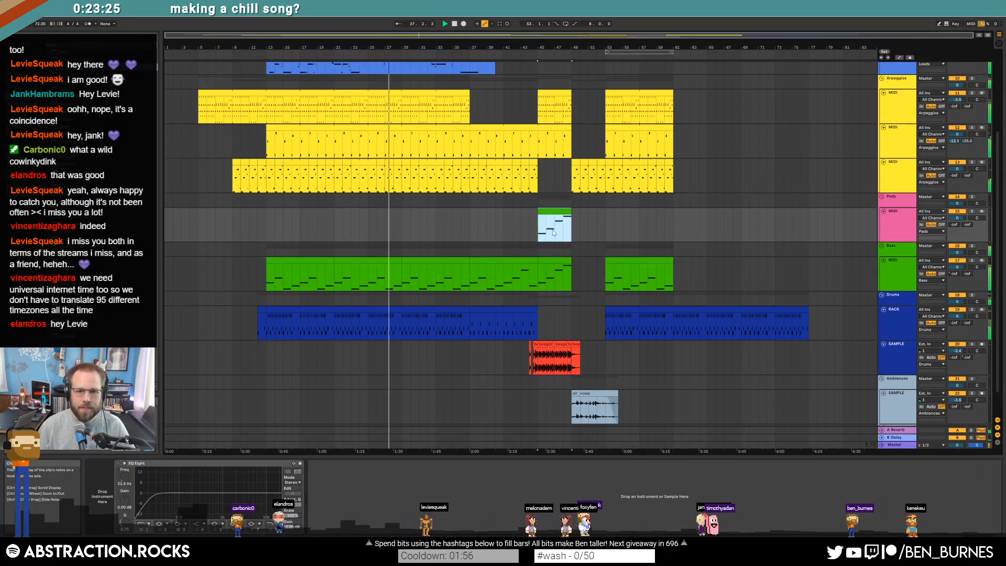
pyautogui.rightClick(895, 231)
pyautogui.click(941, 356)
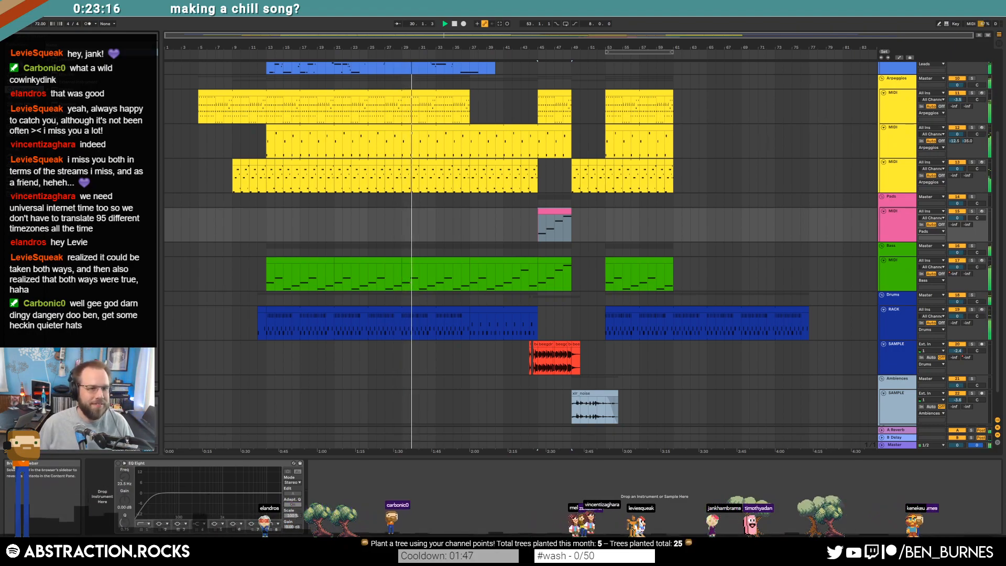
# Step: Load the Analog instrument on the Pads MIDI track and adjust its second oscillator's tuning and level
pyautogui.moveTo(116, 52); pyautogui.dragTo(110, 489)
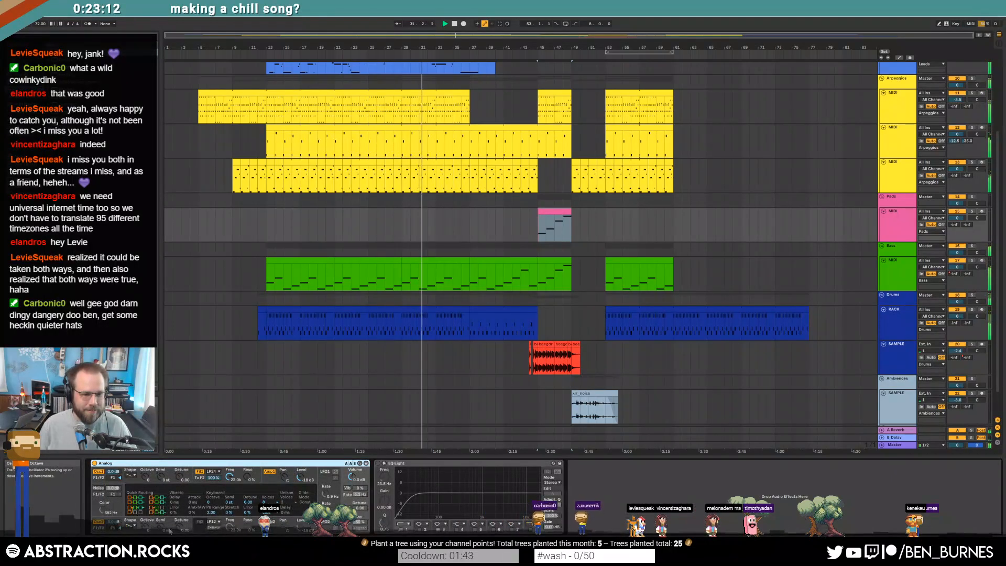
pyautogui.click(161, 529)
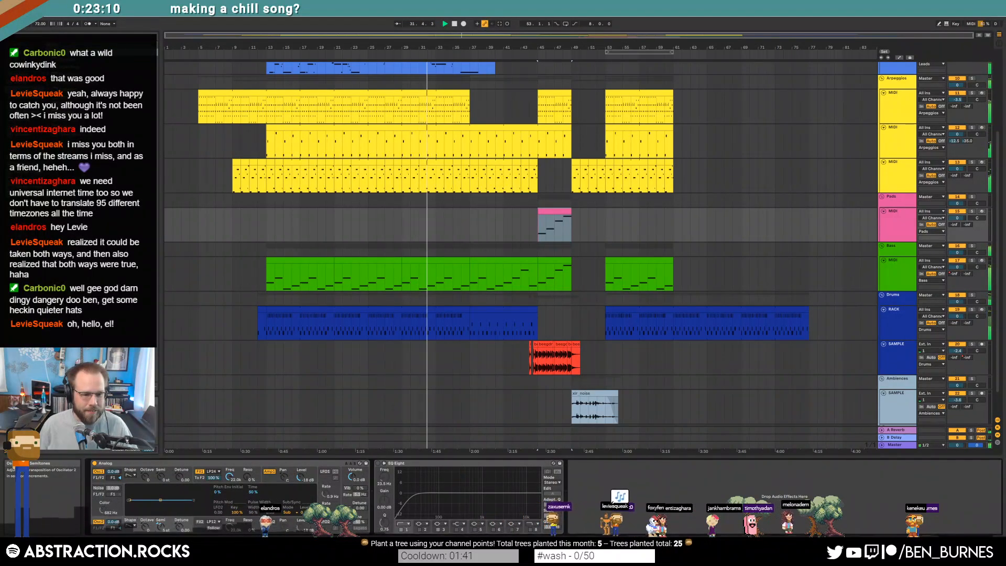
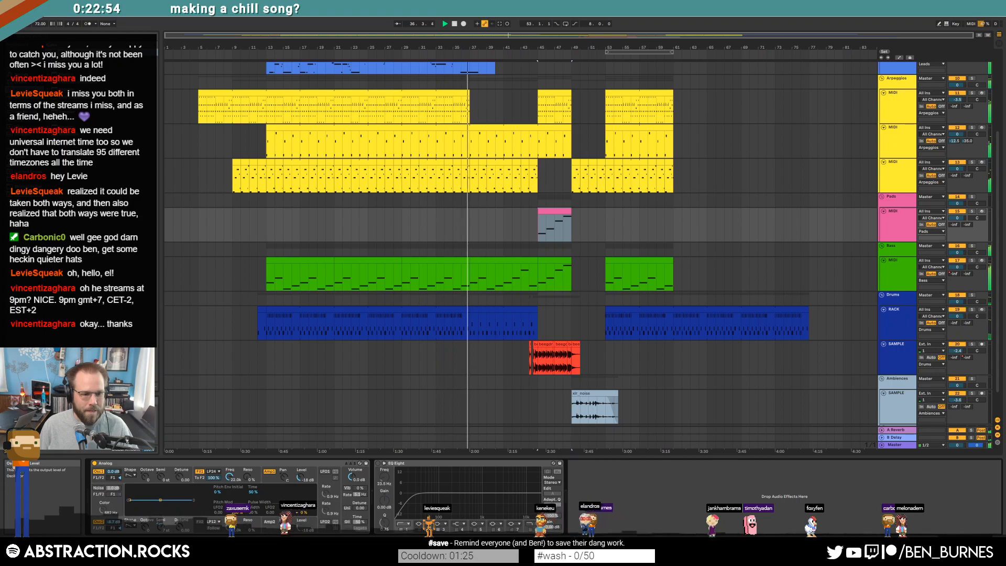
pyautogui.moveTo(113, 521); pyautogui.dragTo(113, 530)
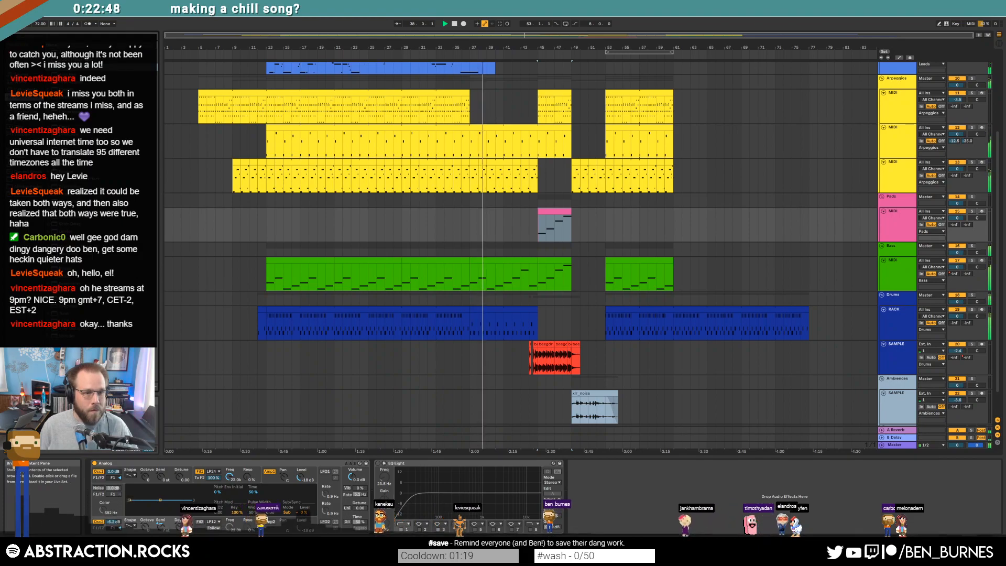
# Step: Add a Pedal effect in Fuzz mode after Analog and enable the synth's unison
pyautogui.moveTo(74, 261); pyautogui.dragTo(372, 497)
pyautogui.click(348, 508)
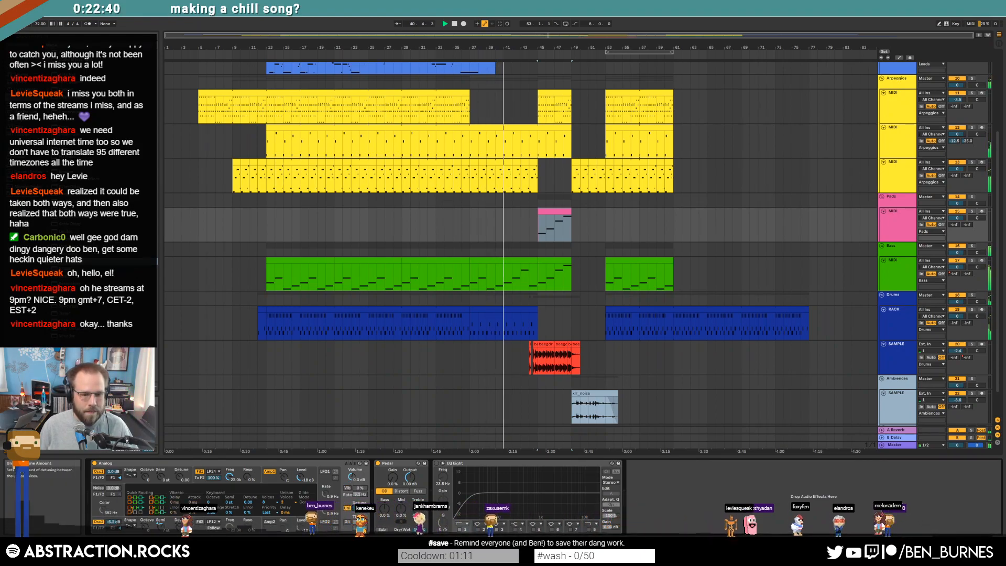
pyautogui.click(418, 491)
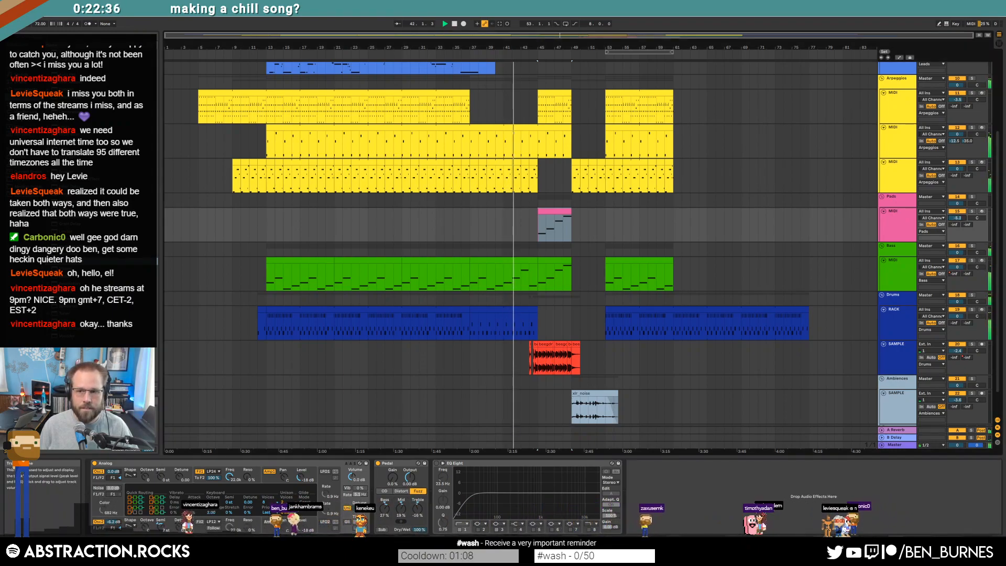
# Step: Add Auto Pan after Pedal, adjust its amount, rate and waveform shape, and lower its phase
pyautogui.moveTo(70, 74); pyautogui.dragTo(443, 471)
pyautogui.click(461, 526)
pyautogui.moveTo(463, 503); pyautogui.dragTo(463, 501)
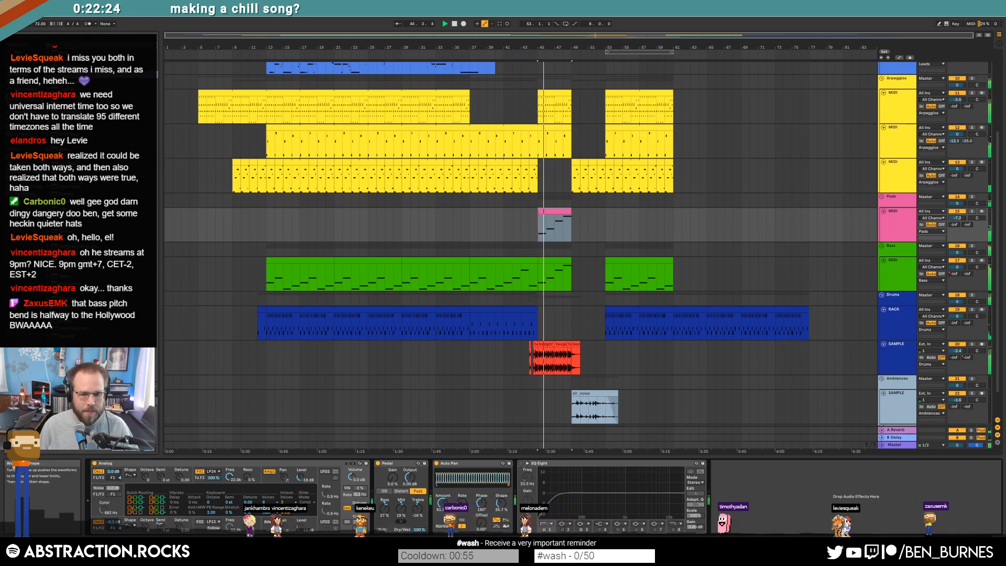
pyautogui.moveTo(501, 503); pyautogui.dragTo(501, 524)
pyautogui.click(505, 520)
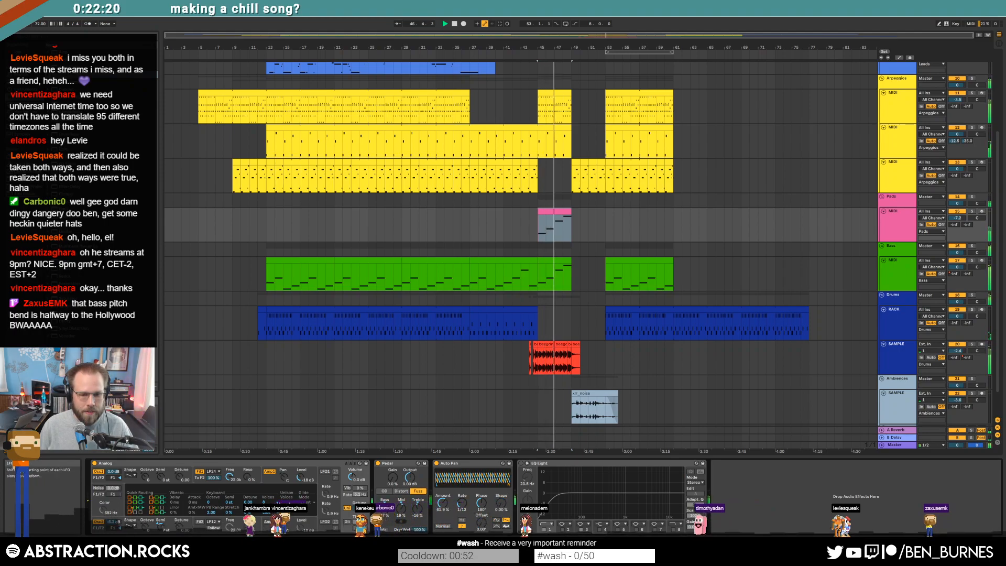
pyautogui.moveTo(486, 505); pyautogui.dragTo(482, 544)
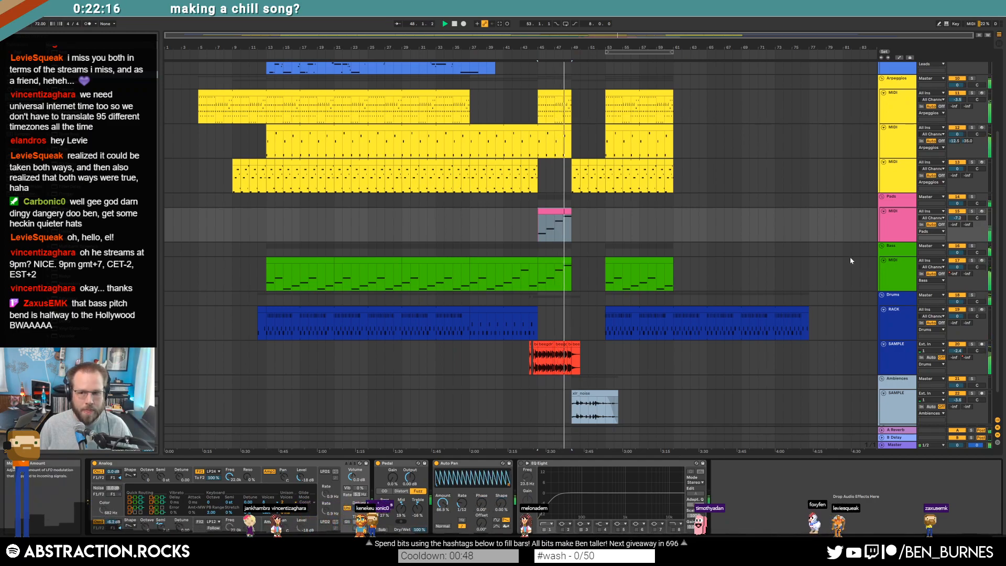
# Step: Solo the Pads MIDI track, adjust Analog's second oscillator, and play the pad part from bar 45
pyautogui.click(971, 211)
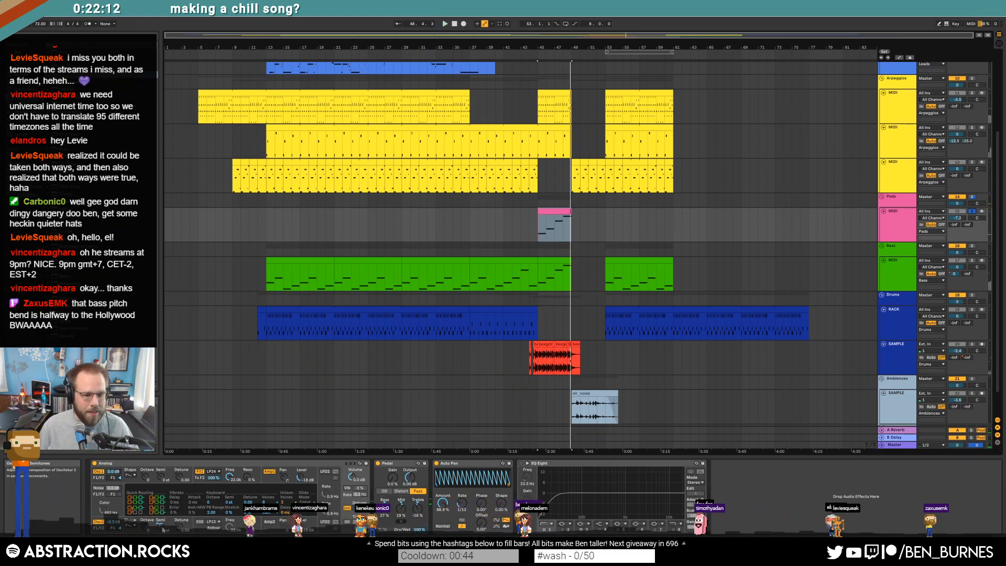
pyautogui.moveTo(114, 522); pyautogui.dragTo(114, 512)
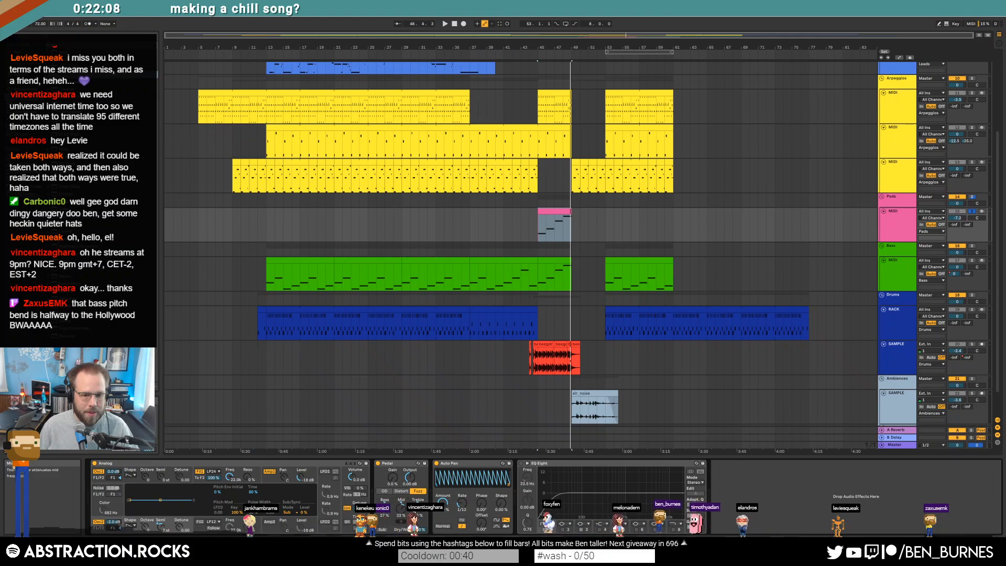
pyautogui.press('space')
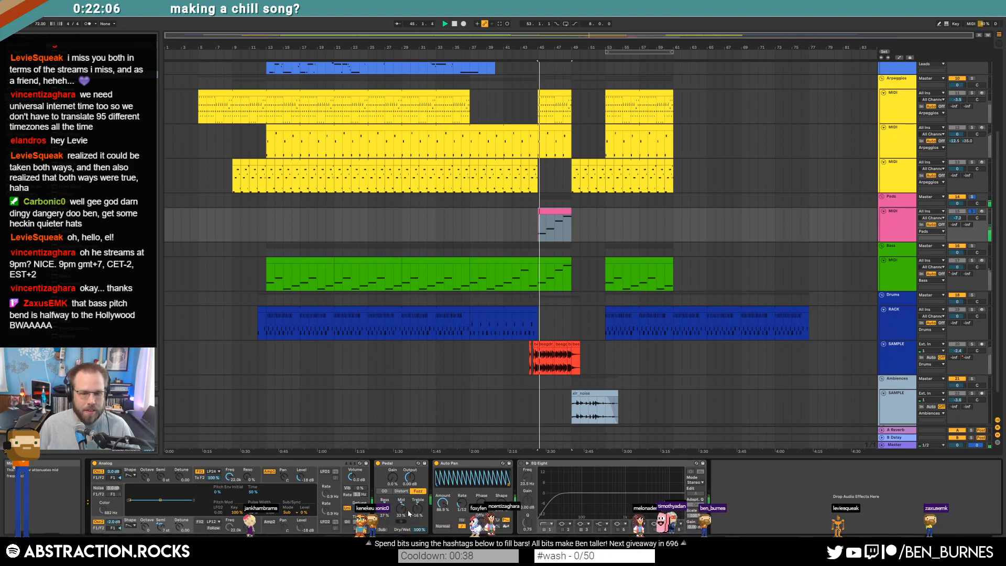
# Step: Inspect the notes of the Pads clip while auditioning it, and return to the track's devices
pyautogui.doubleClick(572, 215)
pyautogui.press('space')
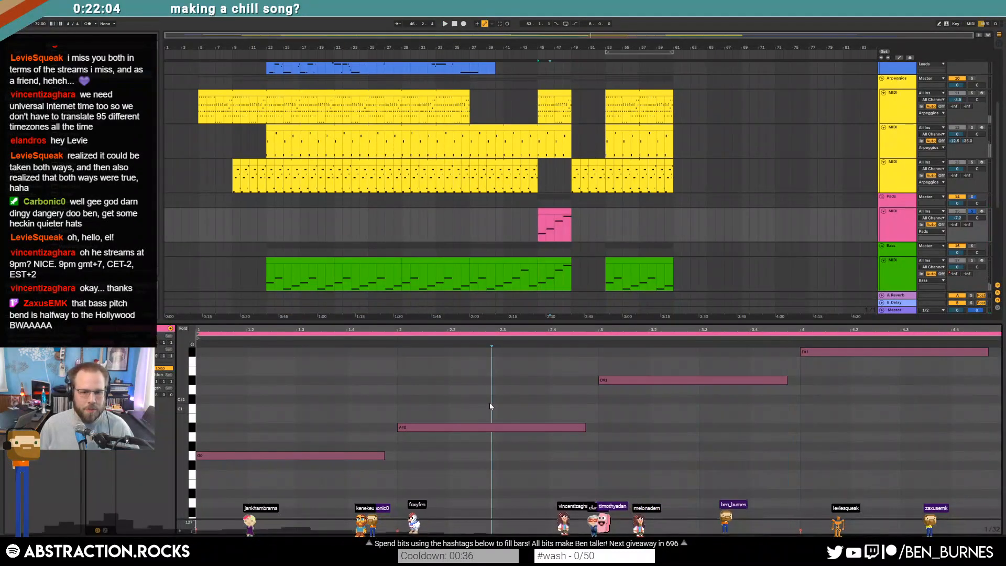
pyautogui.press('space')
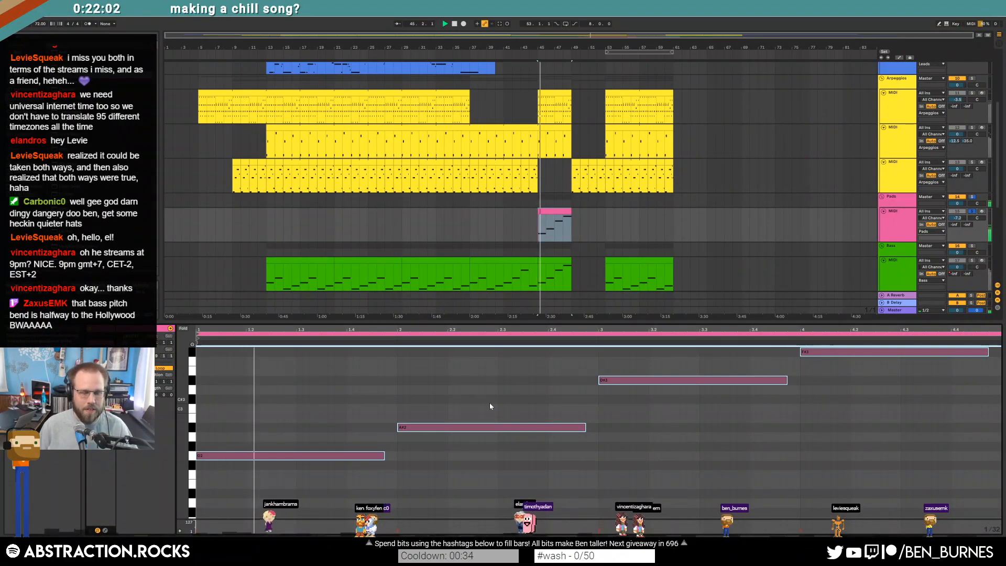
pyautogui.hotkey('shift', 'Tab')
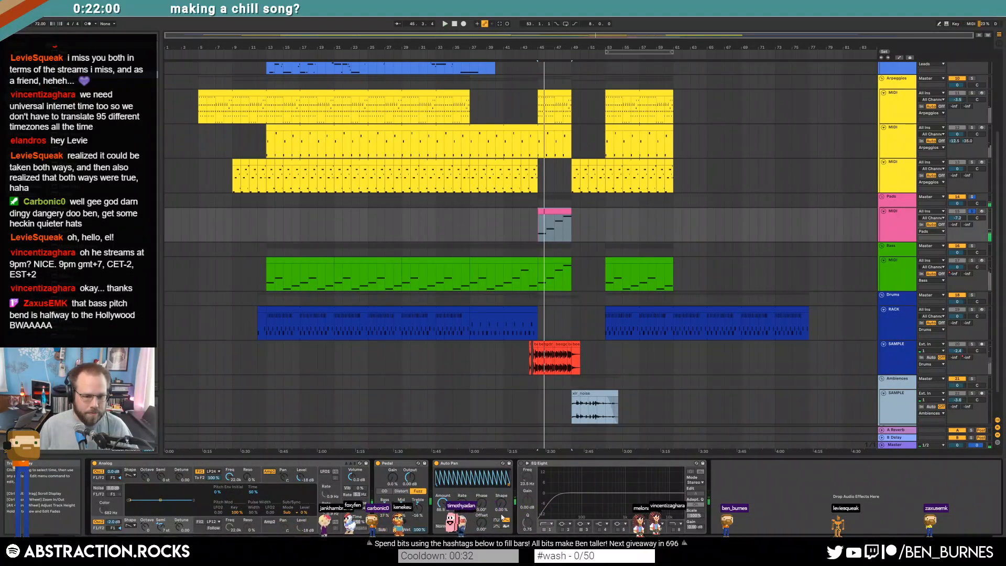
# Step: Set Analog's unison to 4 voices, change its keyboard voice setting, and audition the soloed pad
pyautogui.click(360, 513)
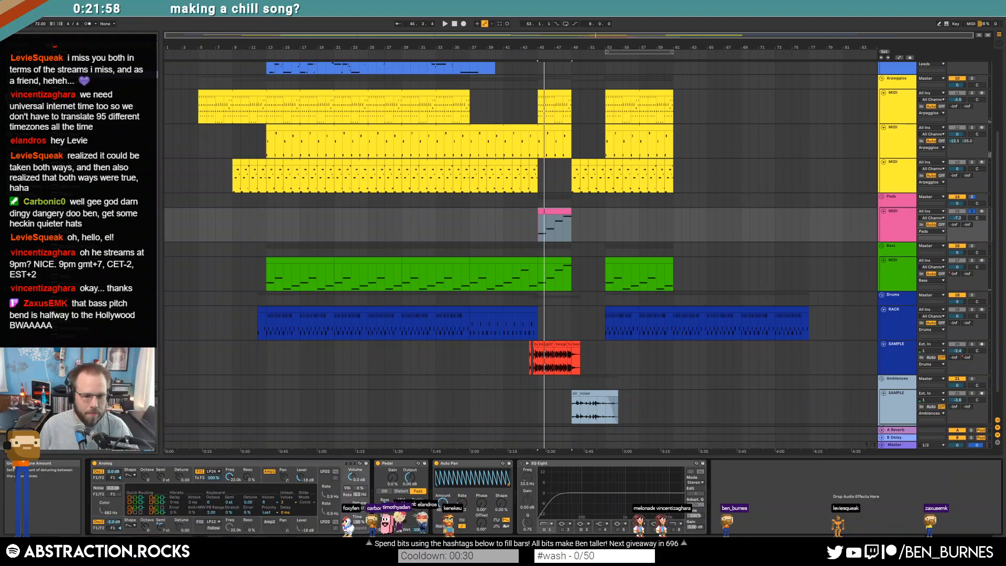
pyautogui.click(285, 508)
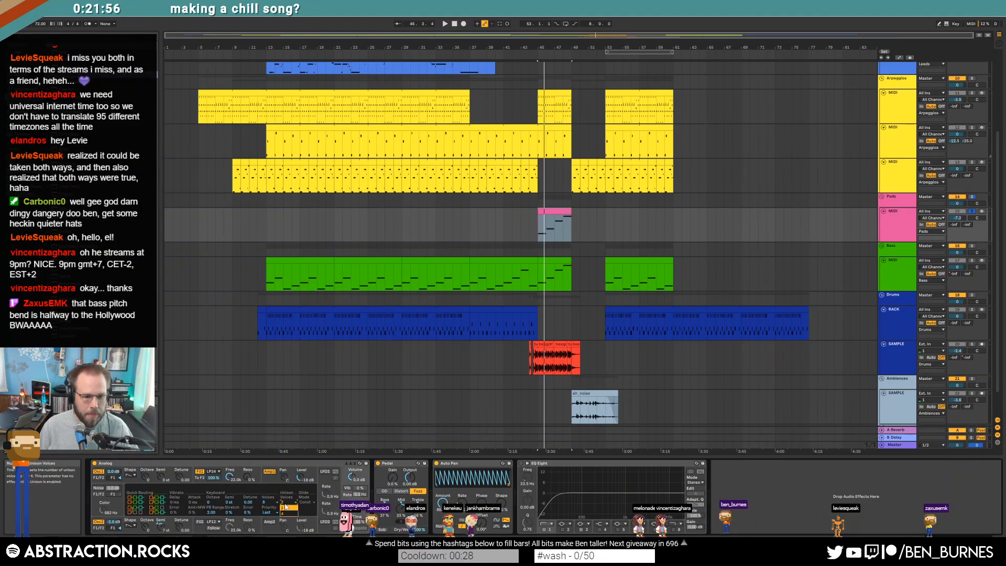
pyautogui.click(295, 514)
pyautogui.click(274, 504)
pyautogui.click(274, 464)
pyautogui.press('space')
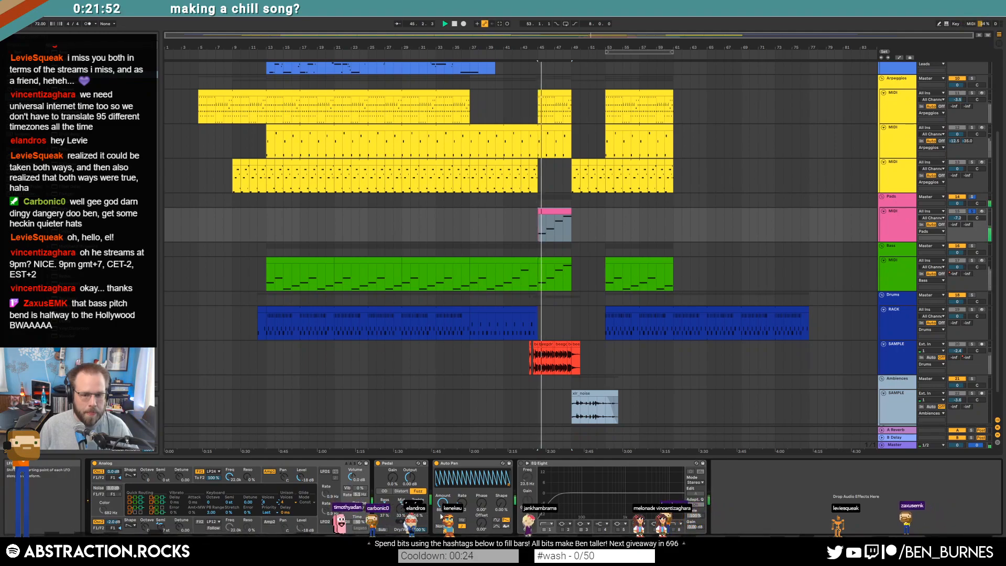
pyautogui.press('space')
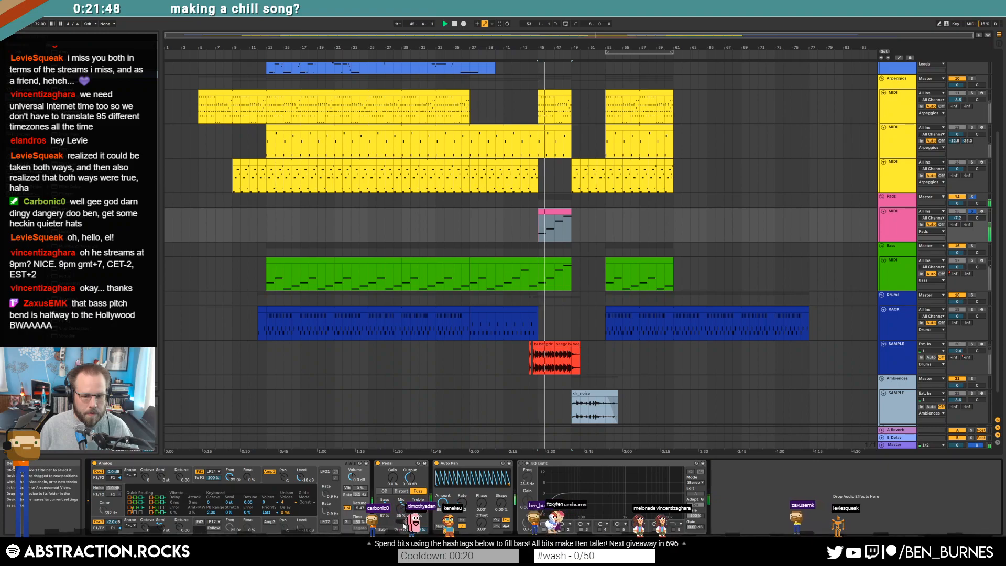
# Step: Adjust the Pedal effect's gain and output, and place the insert marker at the start of the Pads clip
pyautogui.moveTo(392, 477)
pyautogui.mouseDown()
pyautogui.moveTo(392, 457)
pyautogui.moveTo(410, 483)
pyautogui.mouseUp()
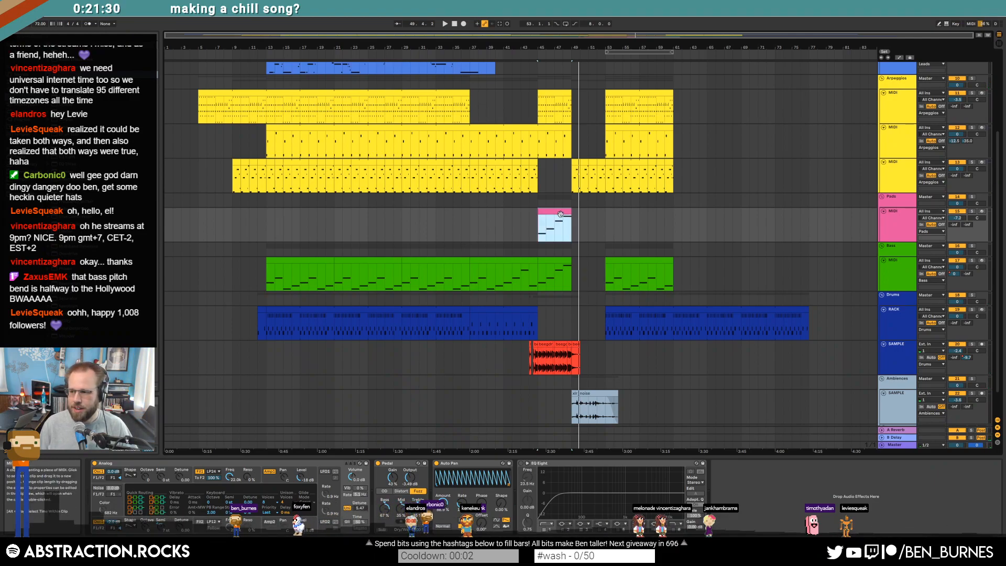
pyautogui.click(539, 226)
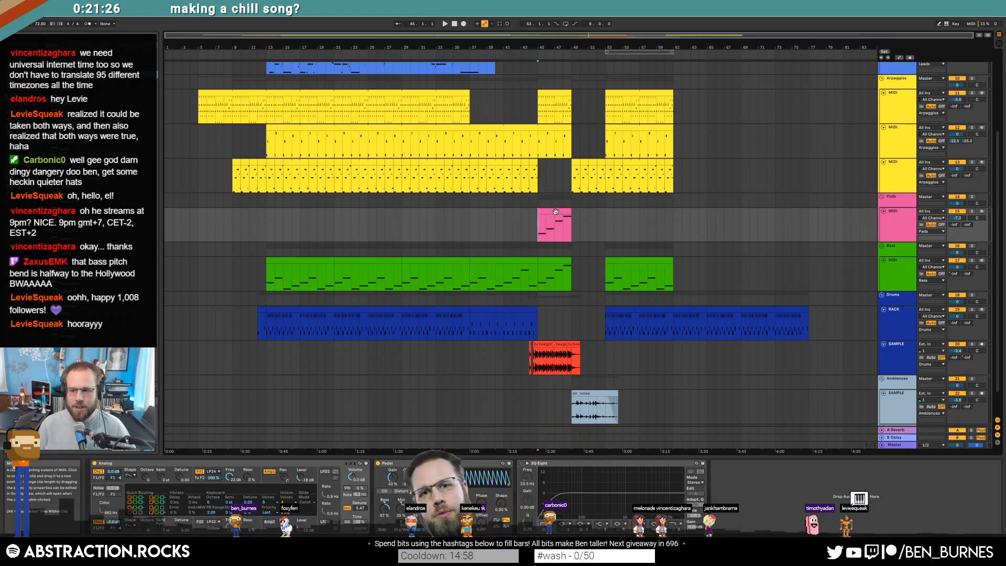
# Step: Adjust Analog's envelope and filter frequency while playing the pad, and lower the Pads MIDI track's volume
pyautogui.click(529, 225)
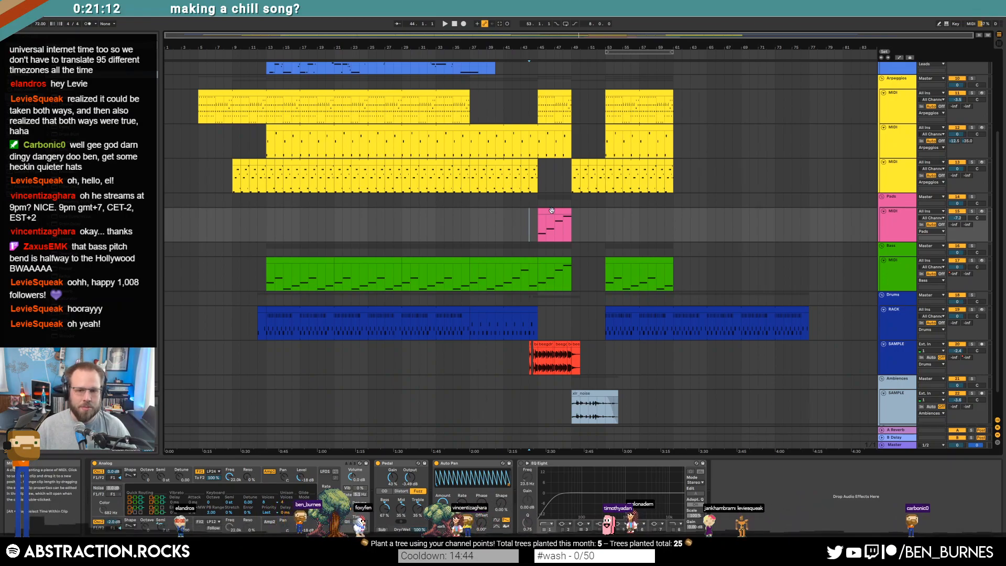
pyautogui.click(548, 225)
pyautogui.press('space')
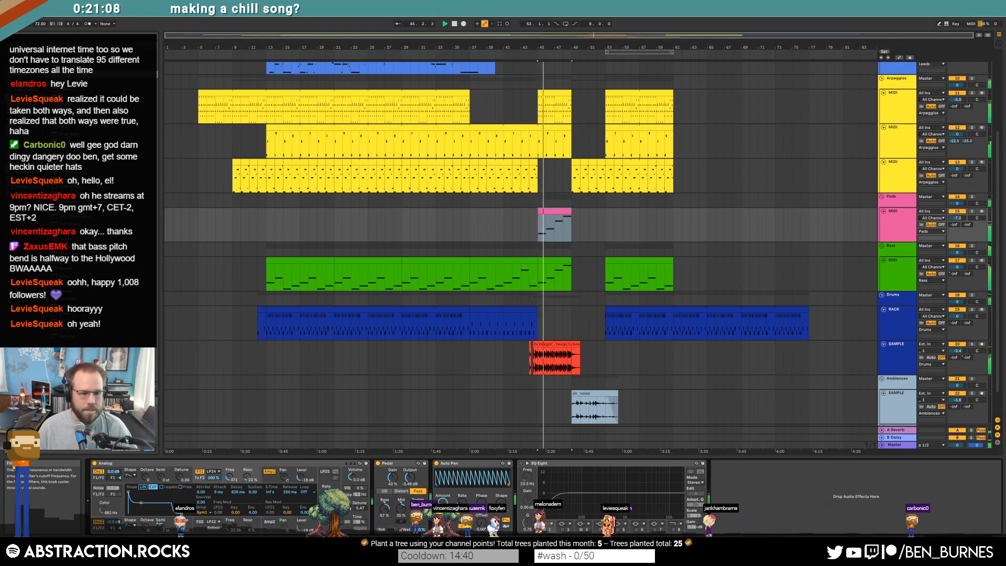
pyautogui.moveTo(142, 504); pyautogui.dragTo(140, 490)
pyautogui.moveTo(223, 479); pyautogui.dragTo(223, 489)
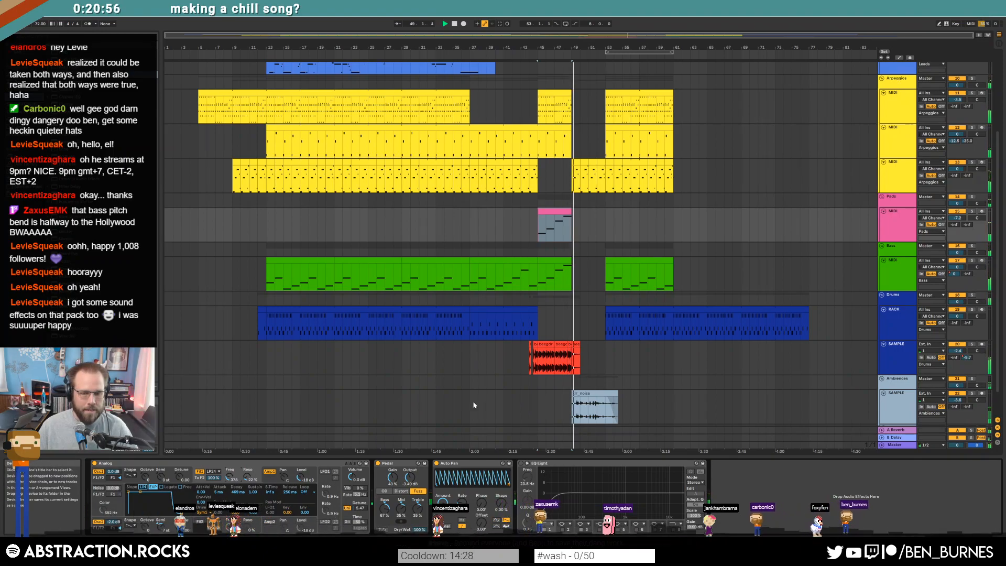
pyautogui.click(269, 480)
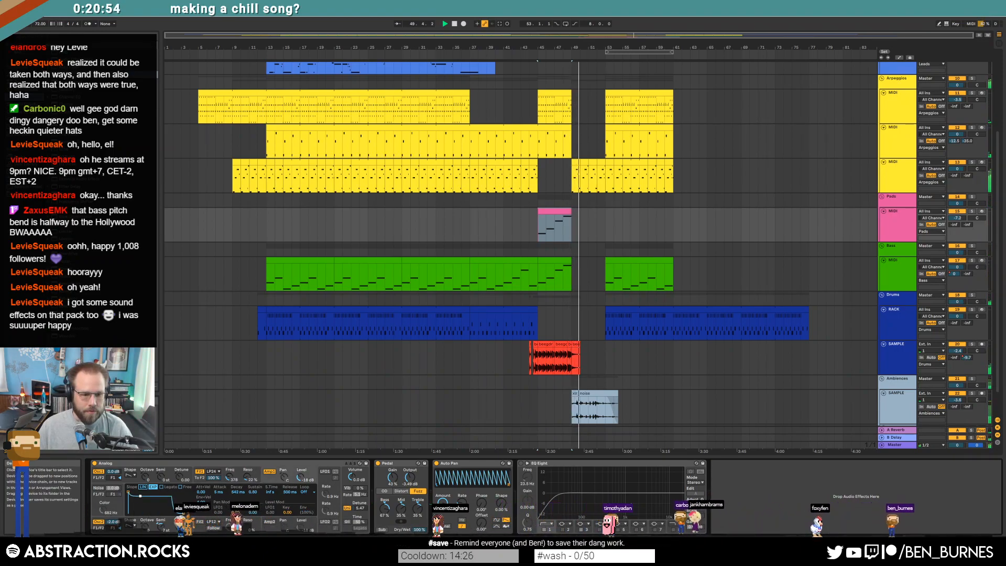
pyautogui.moveTo(957, 218)
pyautogui.mouseDown()
pyautogui.moveTo(957, 227)
pyautogui.moveTo(954, 203)
pyautogui.mouseUp()
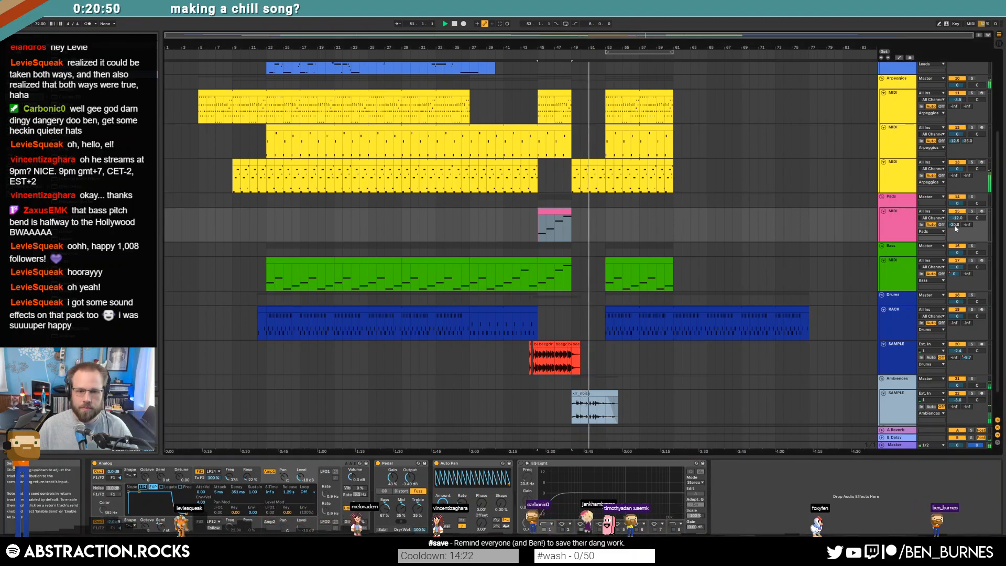
pyautogui.click(539, 225)
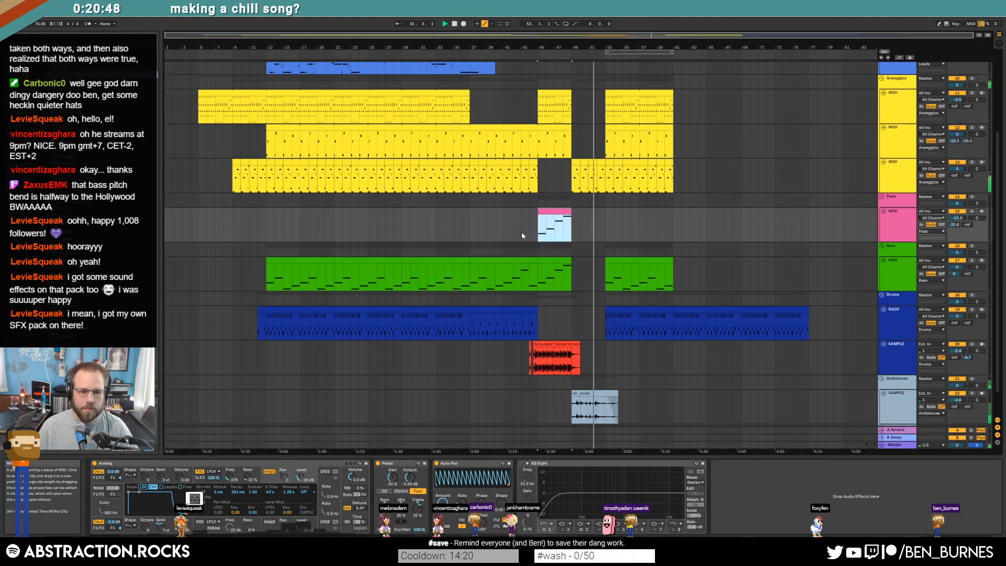
# Step: Automate Analog's F1 Freq on the Pads track to rise gradually across the clip from bar 45 to bar 49
pyautogui.moveTo(229, 477); pyautogui.dragTo(229, 479)
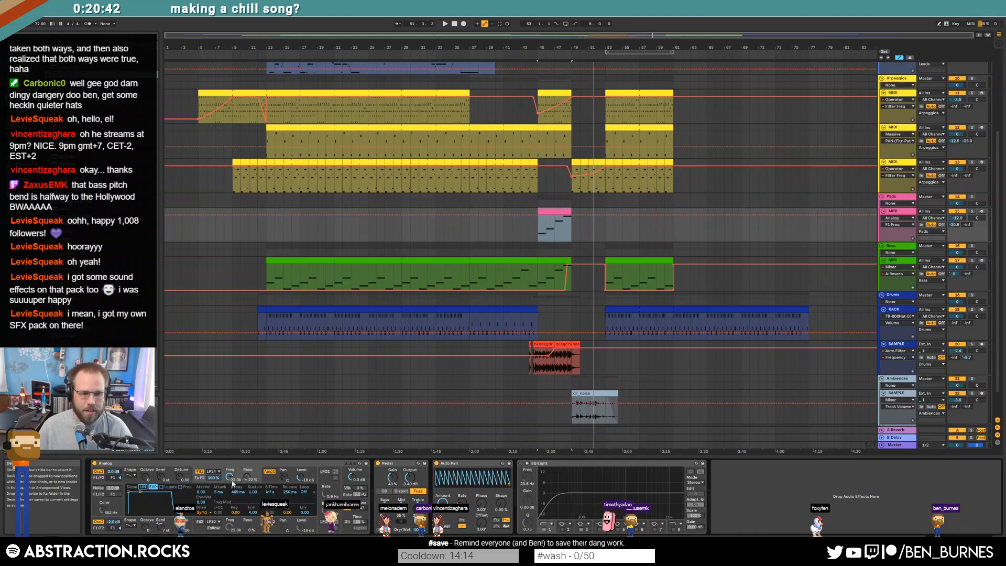
pyautogui.moveTo(537, 216); pyautogui.dragTo(571, 229)
pyautogui.click(536, 235)
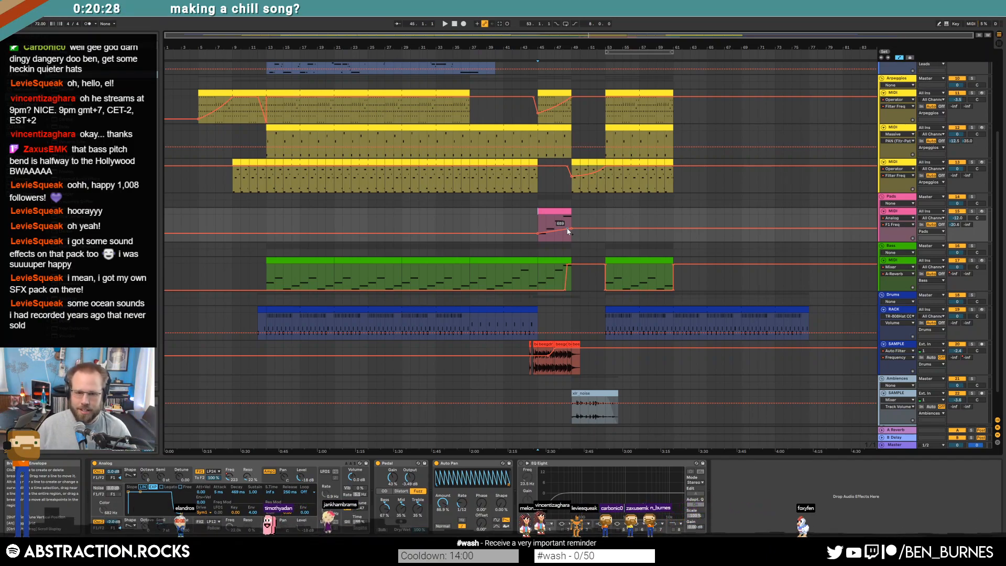
pyautogui.moveTo(571, 229); pyautogui.dragTo(567, 227)
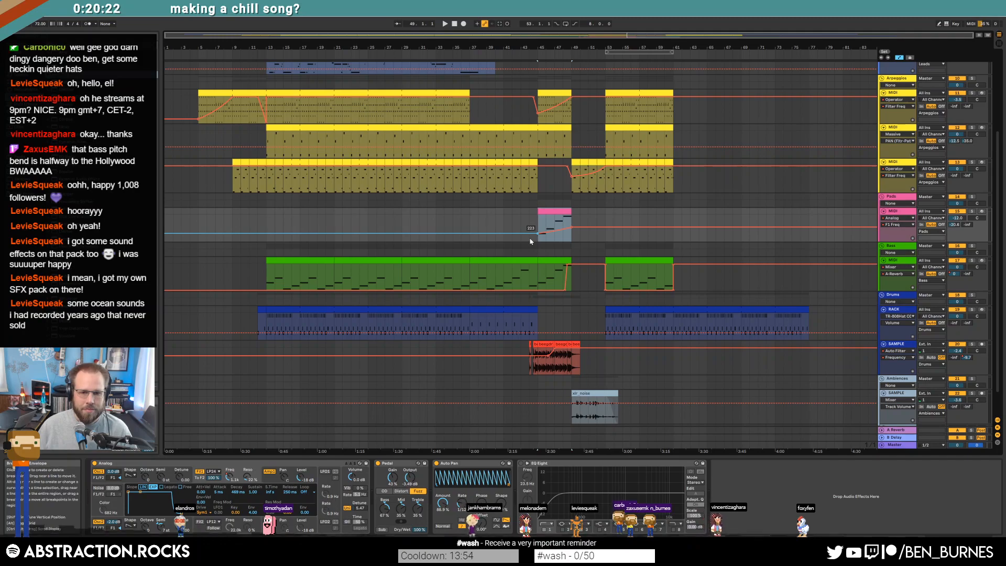
# Step: Hide the automation, audition the pad from bar 45, and adjust the Pedal effect's Mid
pyautogui.press('a')
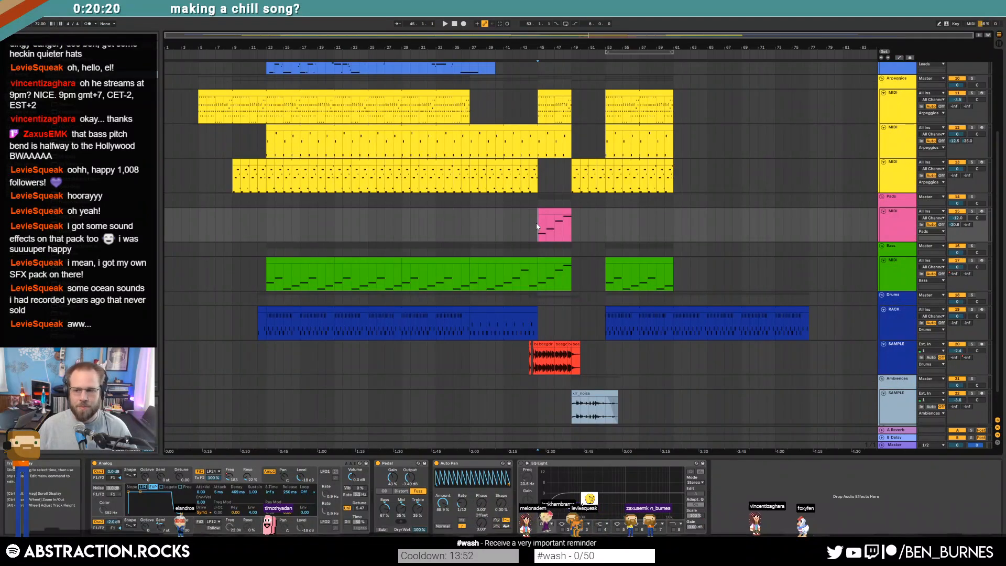
pyautogui.press('space')
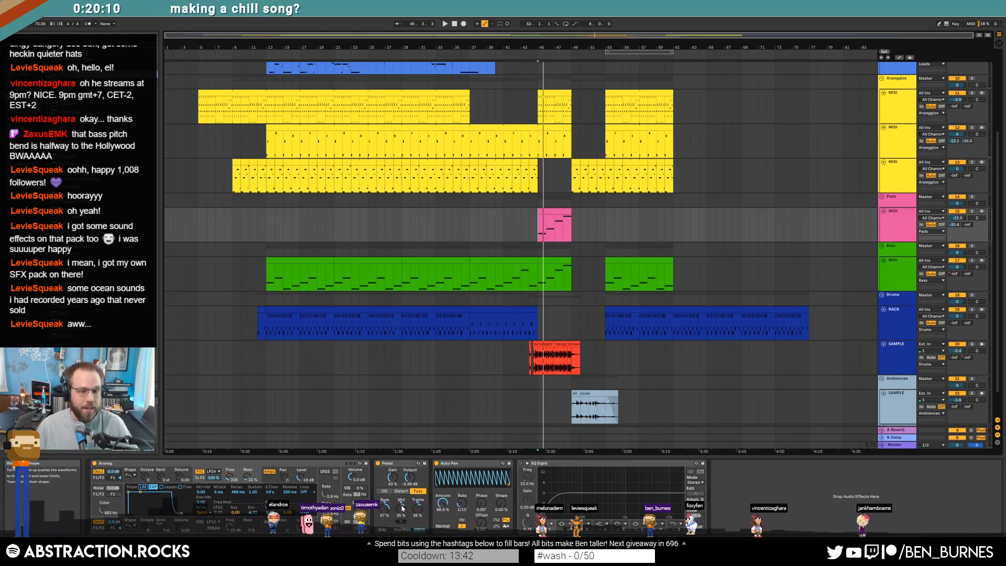
pyautogui.moveTo(402, 507); pyautogui.dragTo(402, 503)
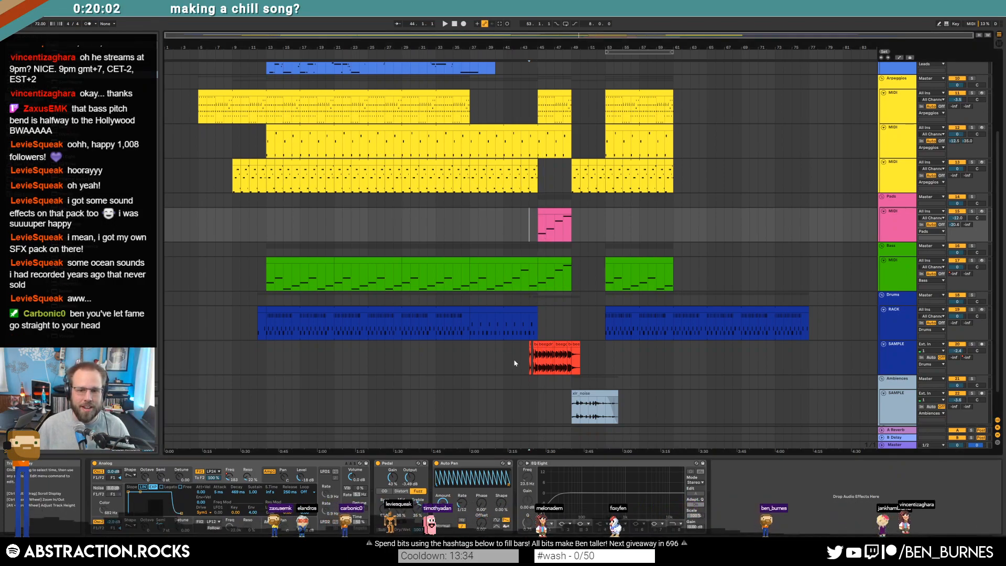
# Step: Assign the drum SAMPLE track's color to its clips
pyautogui.moveTo(528, 356); pyautogui.dragTo(595, 351)
pyautogui.rightClick(895, 366)
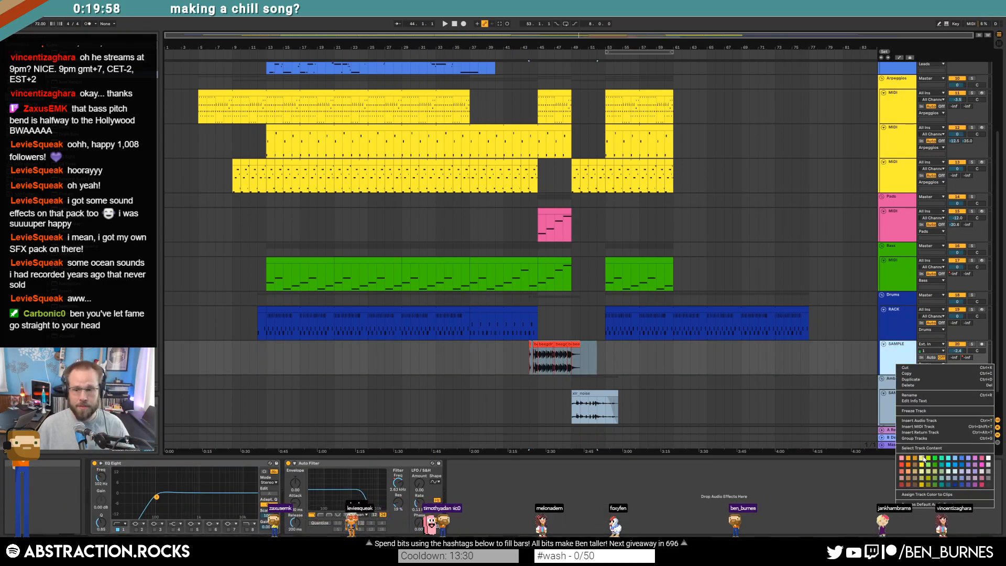
pyautogui.click(945, 495)
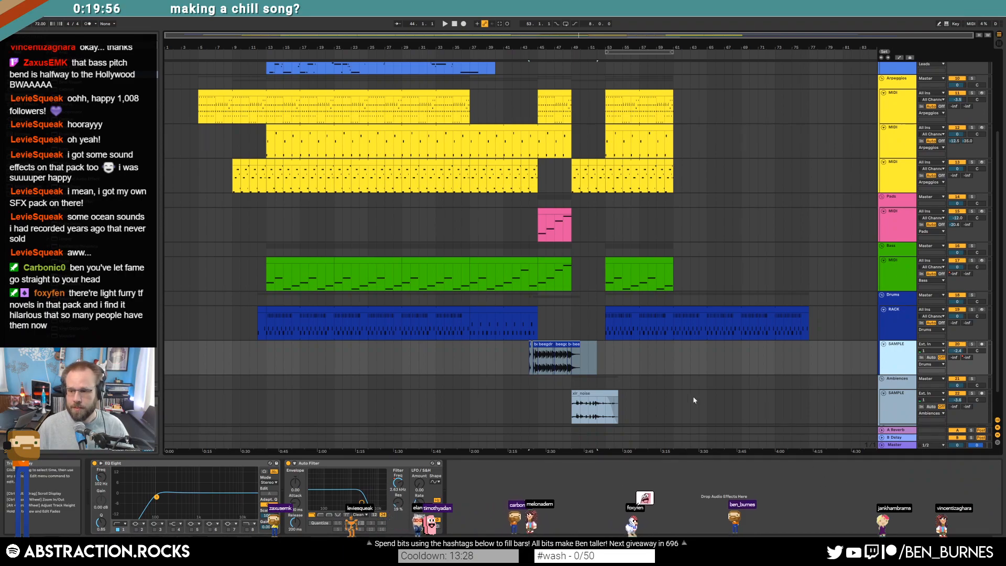
pyautogui.click(596, 373)
pyautogui.click(582, 372)
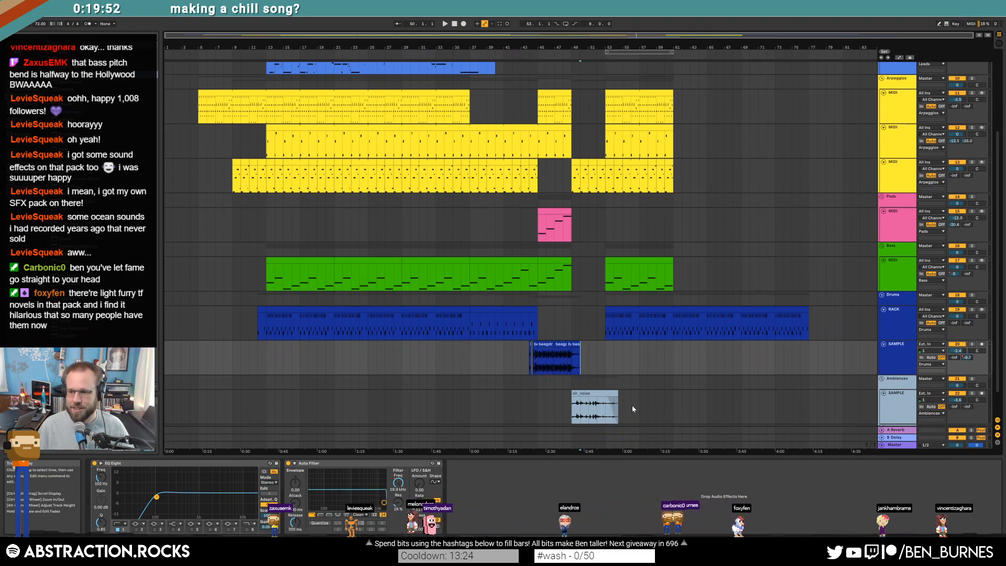
# Step: Shape a broad midrange cut in EQ Eight on the drum SAMPLE track and audition it from bar 44
pyautogui.click(339, 464)
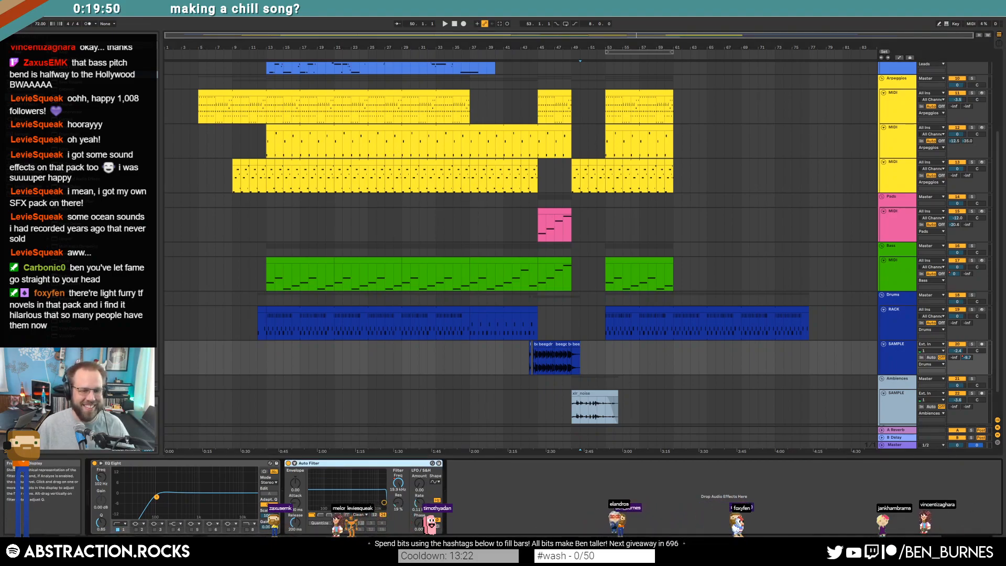
pyautogui.click(158, 530)
pyautogui.click(158, 530)
pyautogui.moveTo(192, 505); pyautogui.dragTo(192, 513)
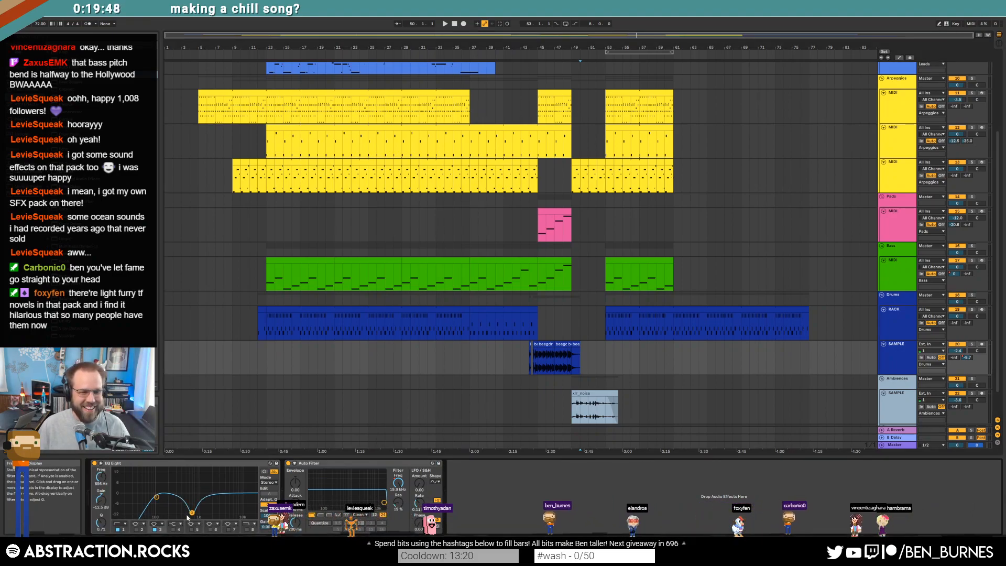
pyautogui.moveTo(104, 521); pyautogui.dragTo(110, 526)
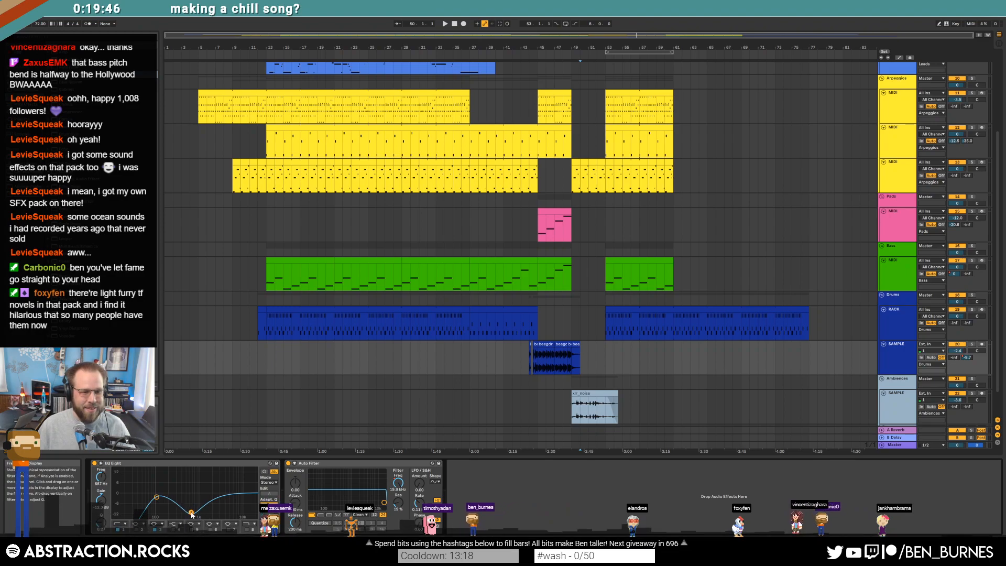
pyautogui.moveTo(191, 513); pyautogui.dragTo(191, 507)
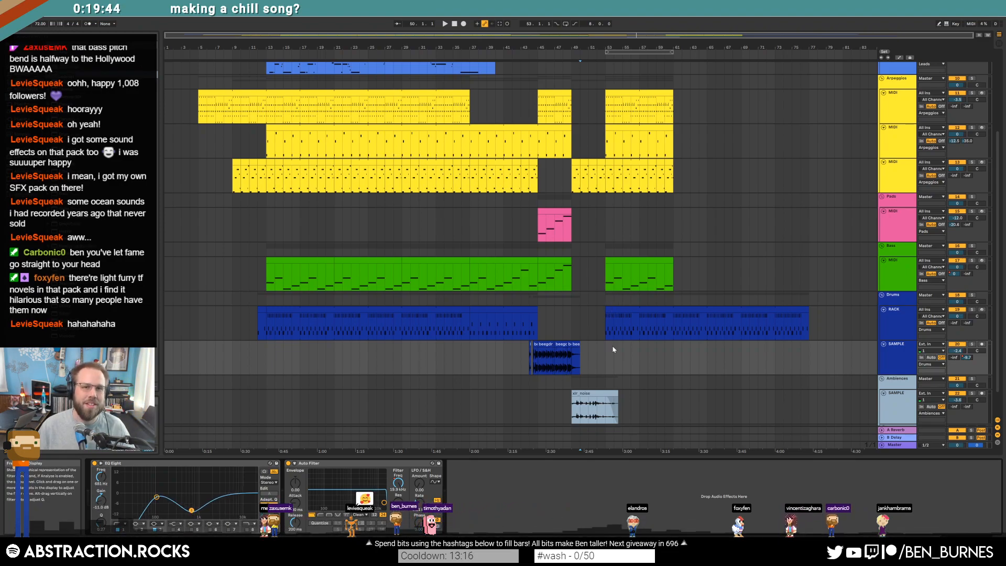
pyautogui.click(528, 363)
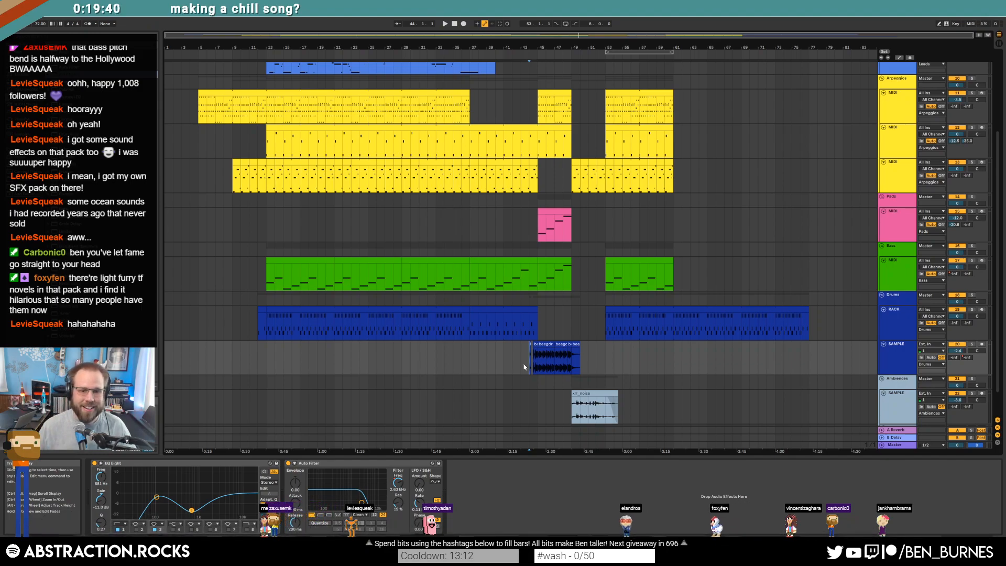
pyautogui.press('space')
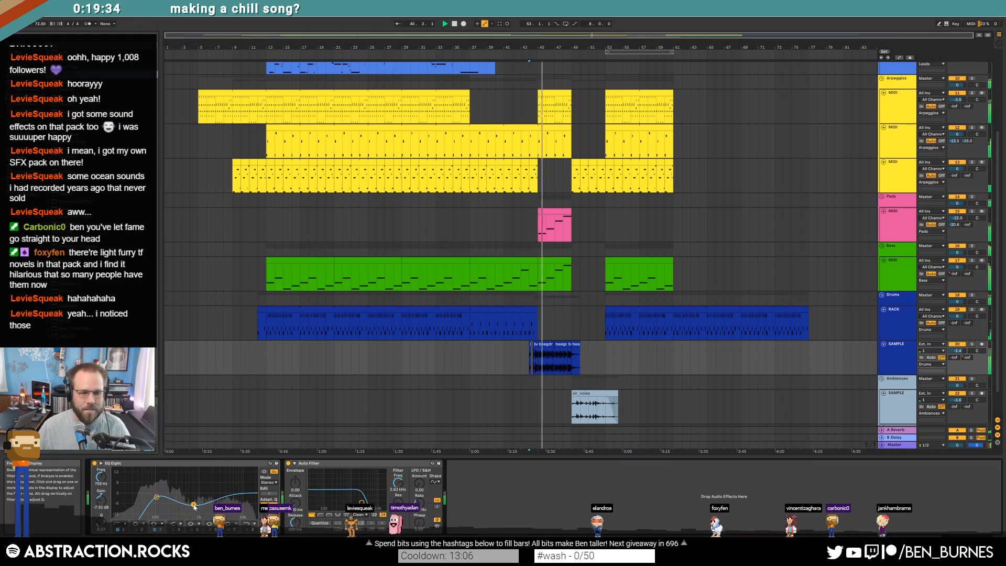
# Step: Automate Pedal's Dry/Wet on the Pads track to ramp up from zero at bar 45 to its high level at bar 49
pyautogui.click(548, 212)
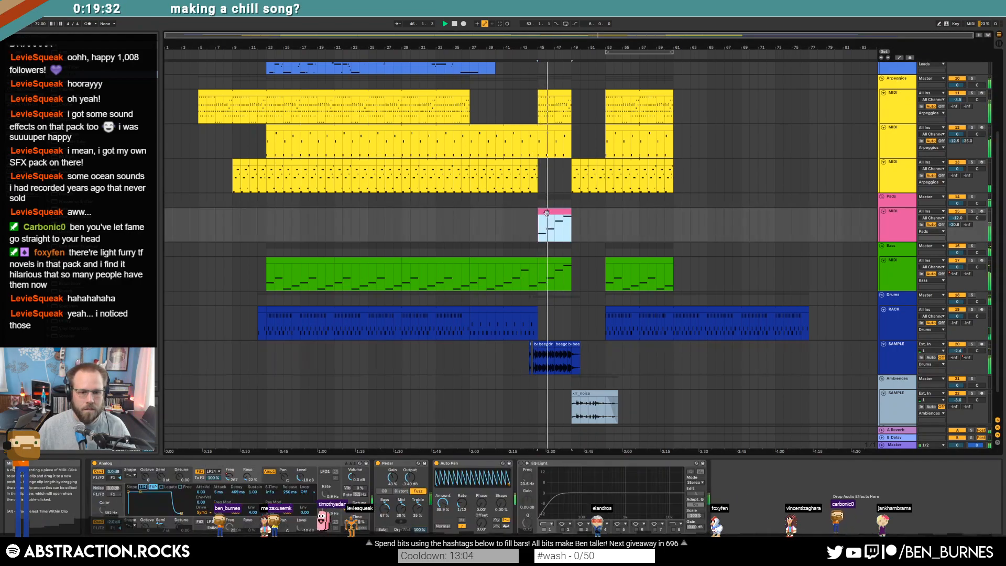
pyautogui.moveTo(420, 529); pyautogui.dragTo(419, 531)
pyautogui.press('a')
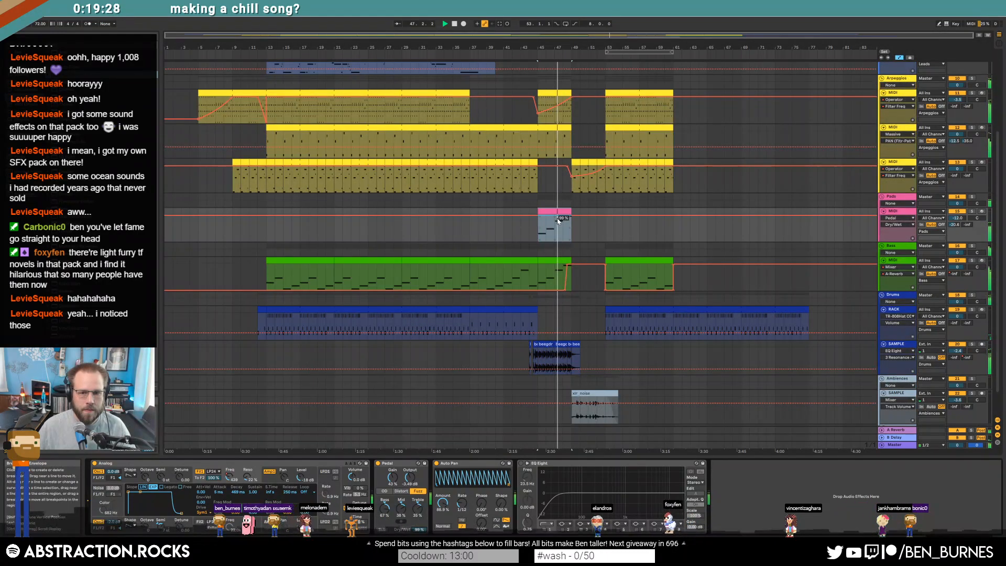
pyautogui.click(571, 215)
pyautogui.moveTo(538, 216); pyautogui.dragTo(559, 220)
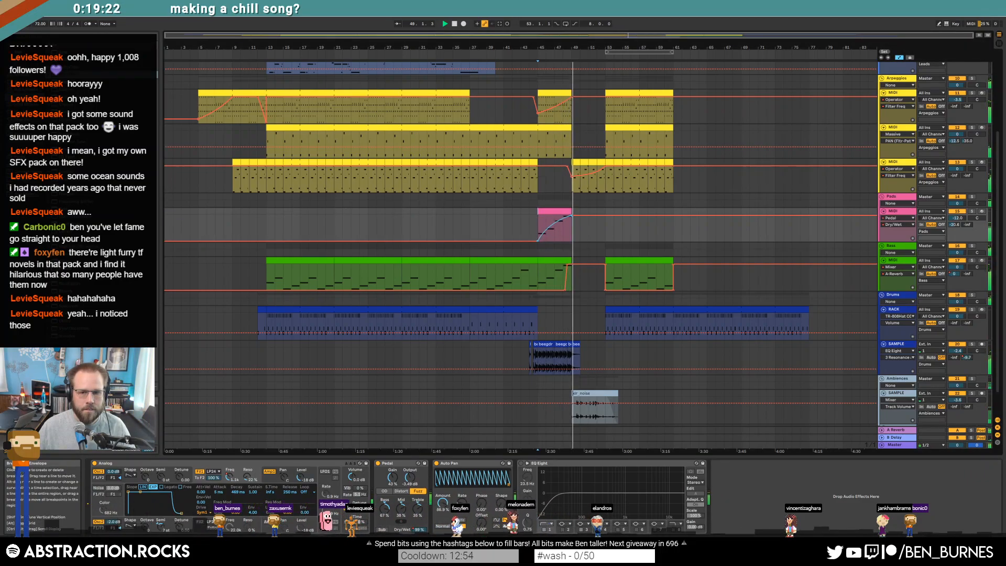
pyautogui.press('+')
pyautogui.press('+')
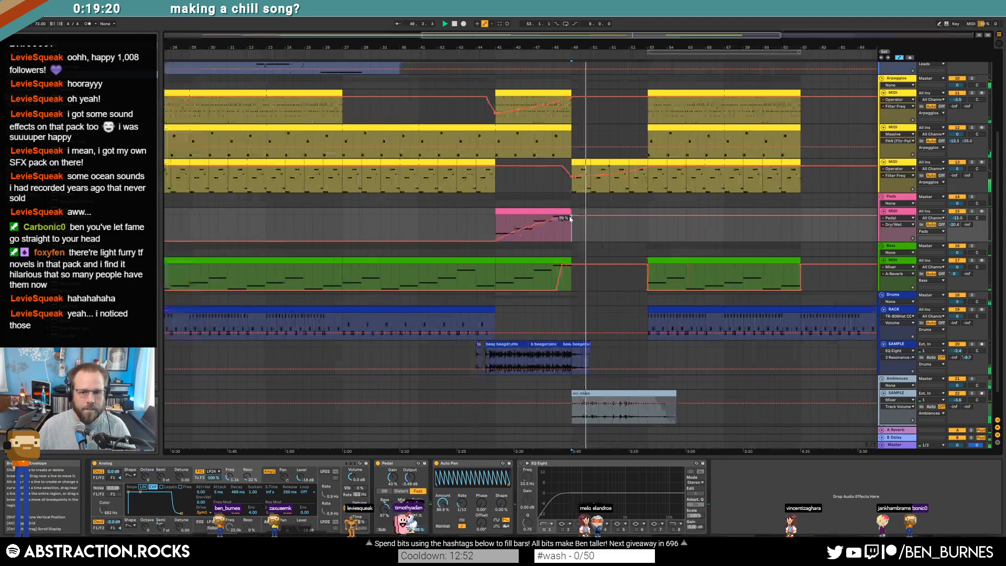
pyautogui.moveTo(571, 216); pyautogui.dragTo(562, 216)
# Step: Stop playback and lower the starting level of Analog's F1 Freq automation ahead of bar 45 on the Pads track
pyautogui.click(494, 230)
pyautogui.press('space')
pyautogui.click(229, 476)
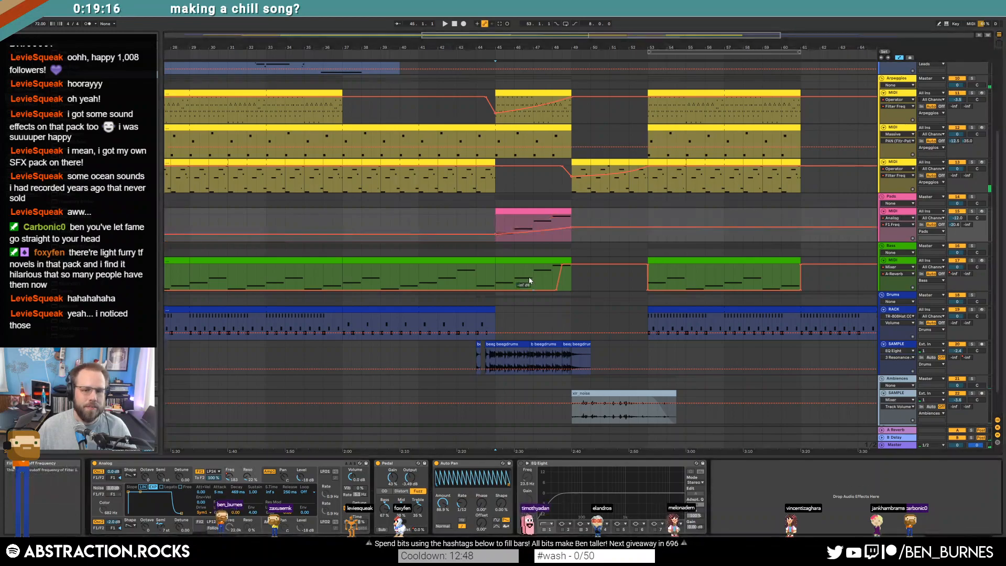
pyautogui.moveTo(481, 239); pyautogui.dragTo(482, 243)
pyautogui.click(485, 230)
pyautogui.moveTo(587, 229); pyautogui.dragTo(587, 230)
# Step: Play the Pads clip from bar 45, raising the track's volume and adjusting the release of Analog's envelope
pyautogui.click(555, 212)
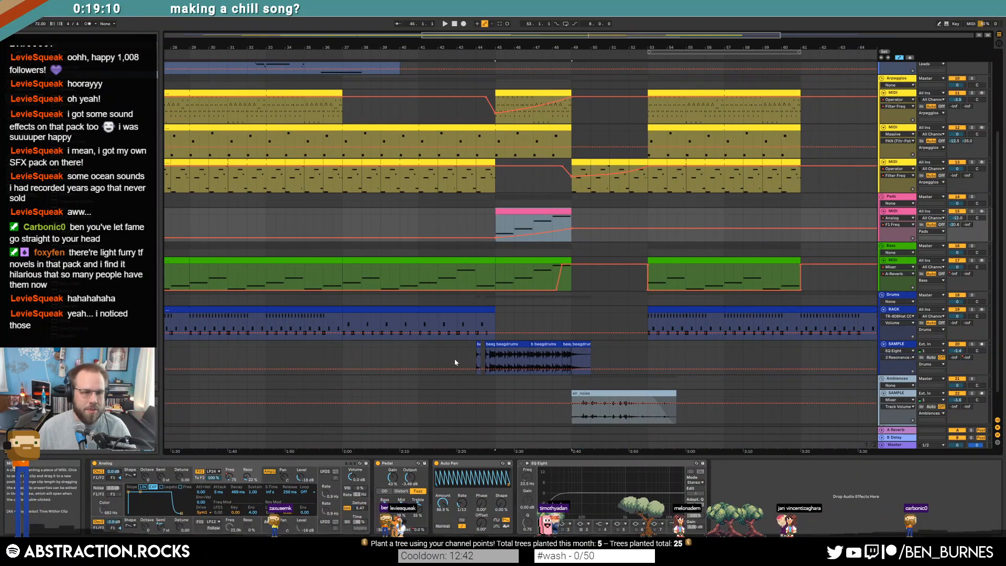
pyautogui.press('space')
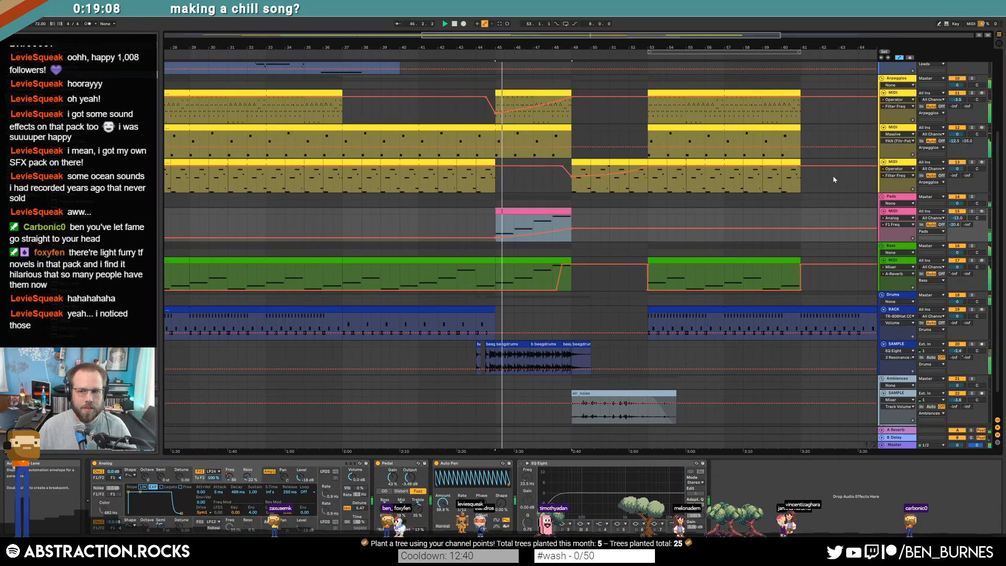
pyautogui.click(956, 219)
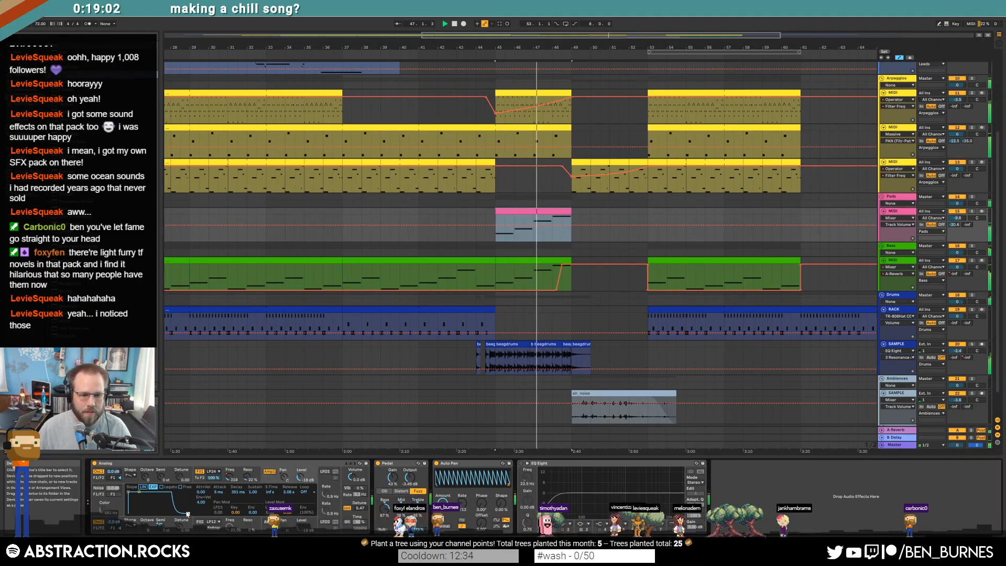
pyautogui.moveTo(182, 513); pyautogui.dragTo(194, 512)
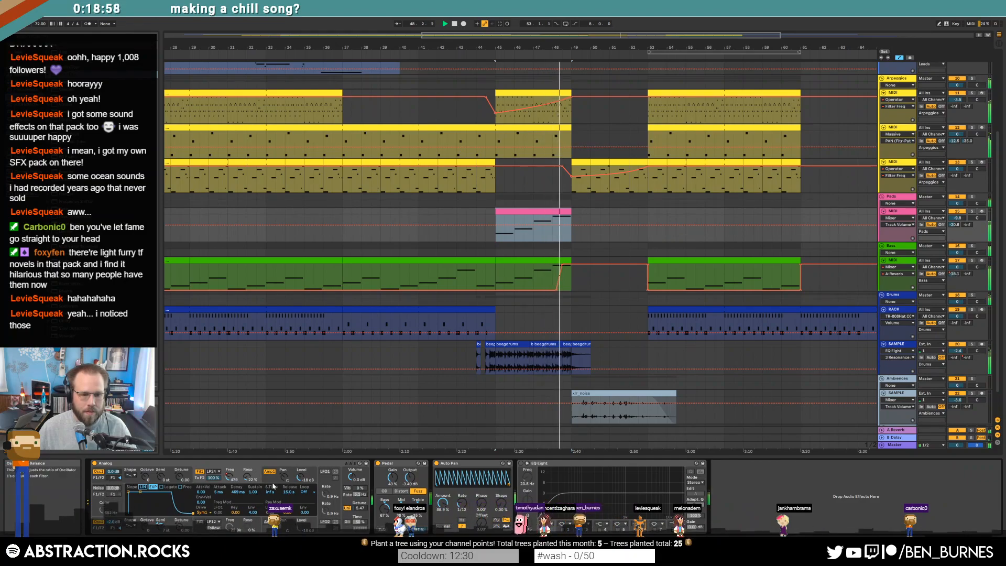
pyautogui.click(271, 480)
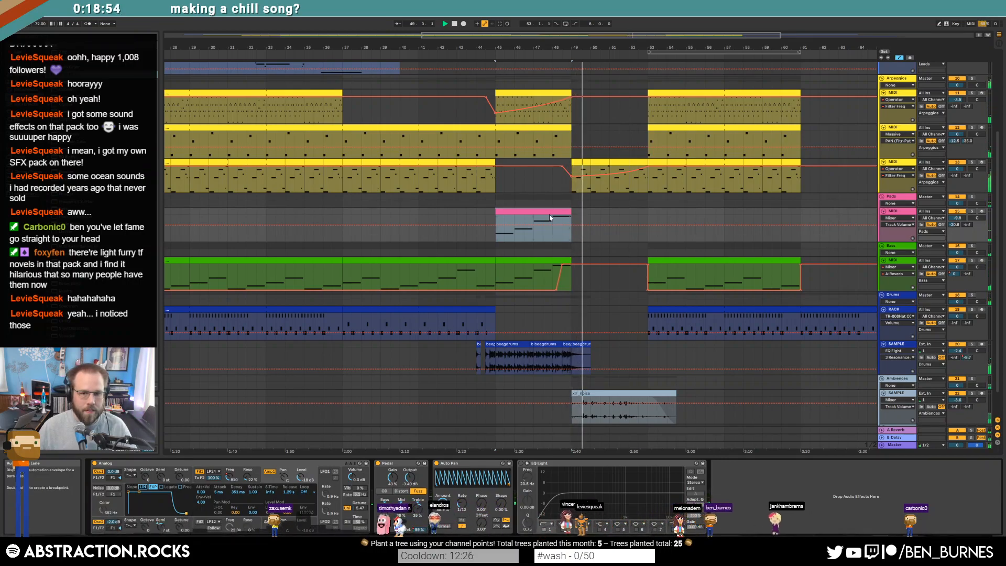
# Step: Extend the Pads clip to bar 50 and delete the extra note in the clip's fifth bar
pyautogui.moveTo(569, 211); pyautogui.dragTo(588, 210)
pyautogui.press('a')
pyautogui.press('space')
pyautogui.doubleClick(584, 211)
pyautogui.moveTo(875, 472); pyautogui.dragTo(912, 444)
pyautogui.press('Delete')
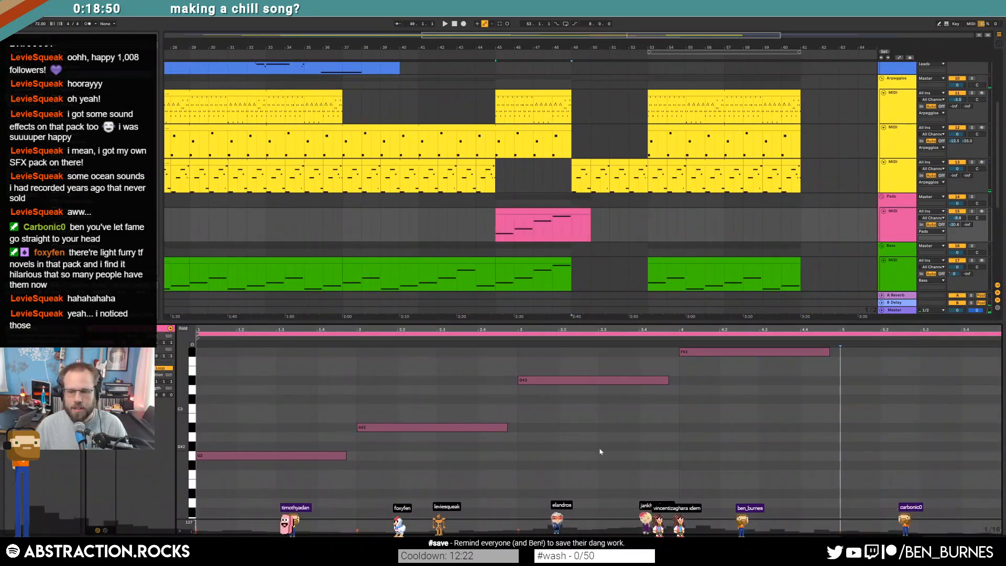
# Step: Delete the falling breakpoints of the Pads clip's Pitch Bend envelope so the bend holds at its peak from the fourth bar on
pyautogui.click(105, 530)
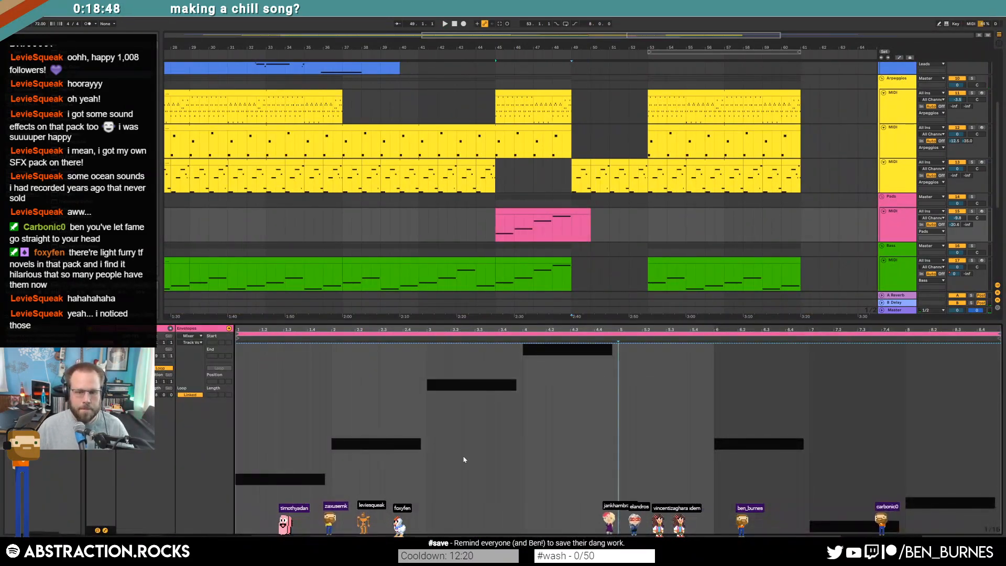
pyautogui.click(193, 336)
pyautogui.click(196, 346)
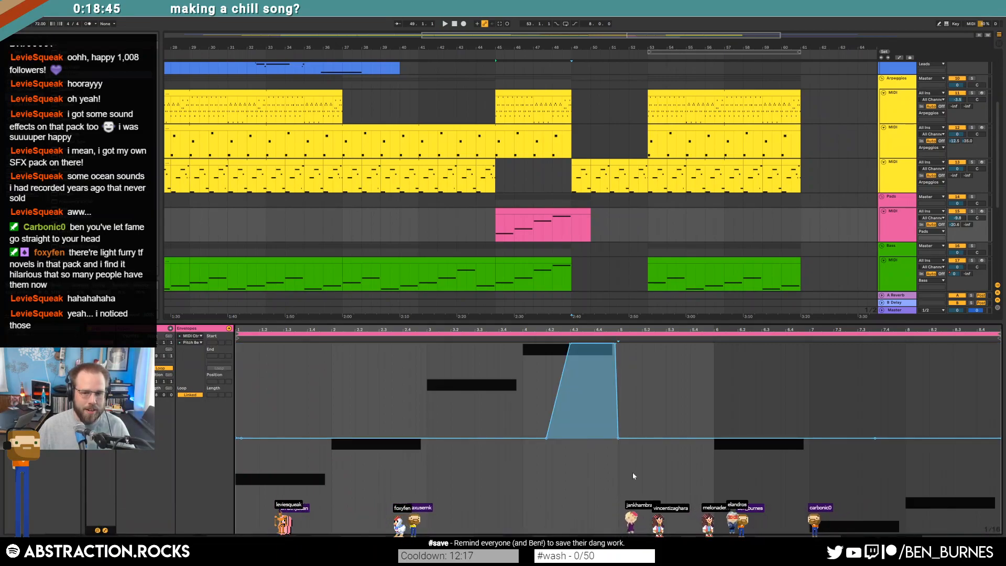
pyautogui.click(619, 437)
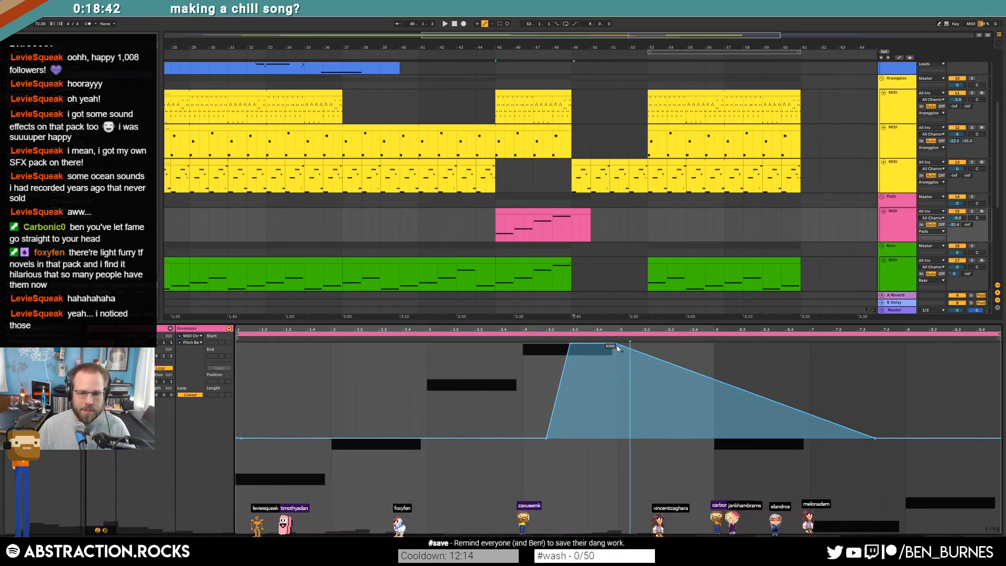
pyautogui.click(877, 440)
pyautogui.click(789, 480)
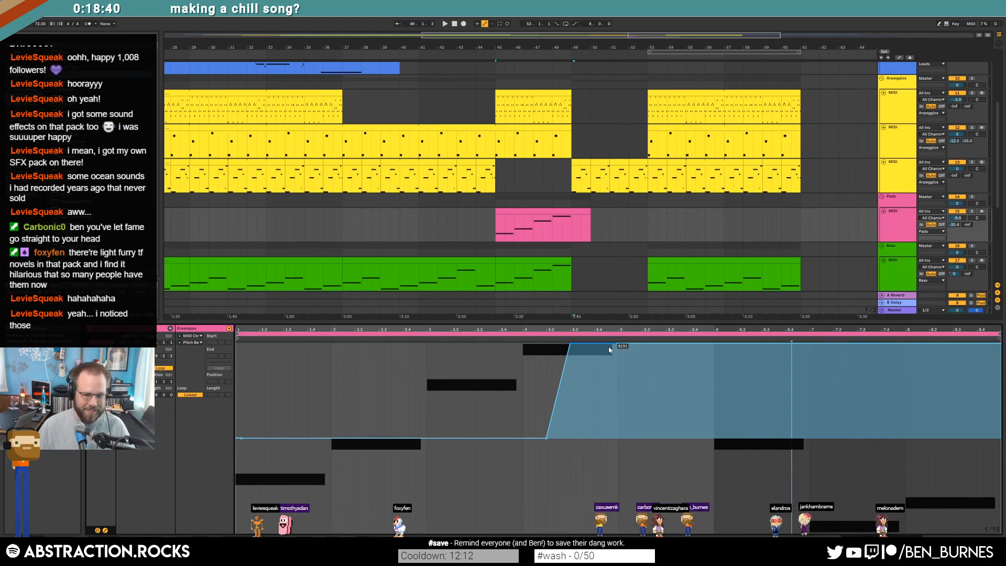
pyautogui.hotkey('shift', 'Tab')
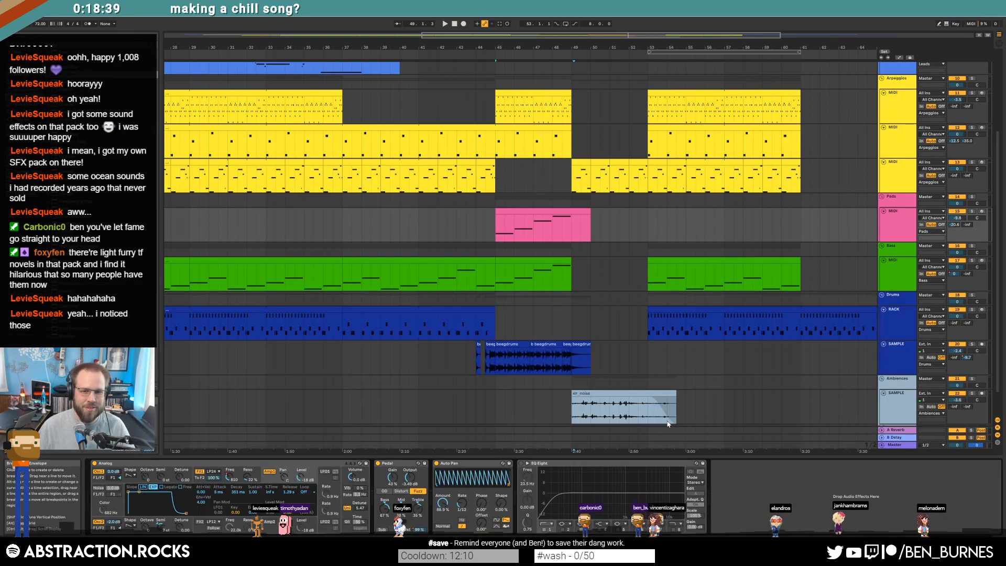
# Step: Detune Analog's first oscillator slightly up and its second oscillator slightly down on the Pads track
pyautogui.click(529, 230)
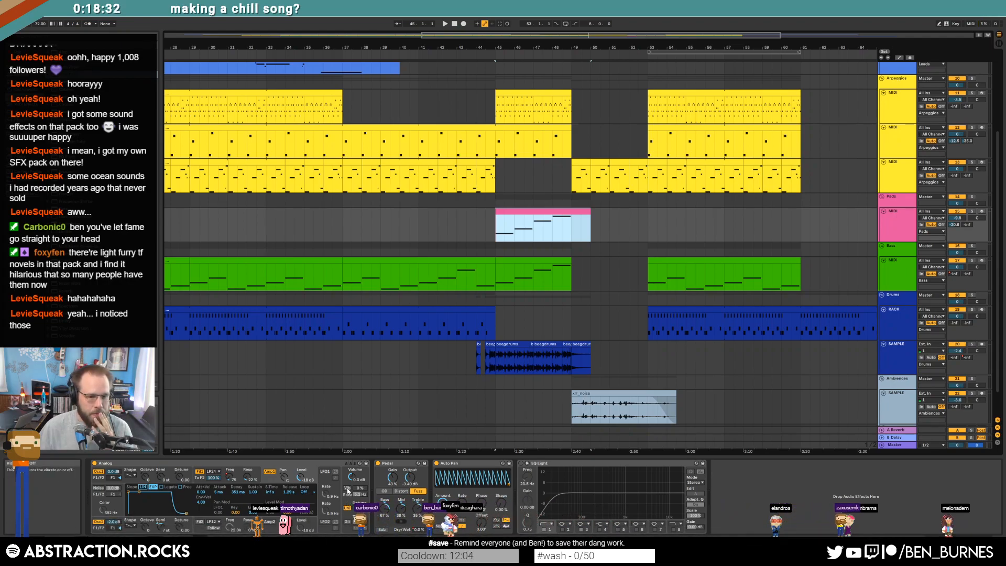
pyautogui.click(323, 464)
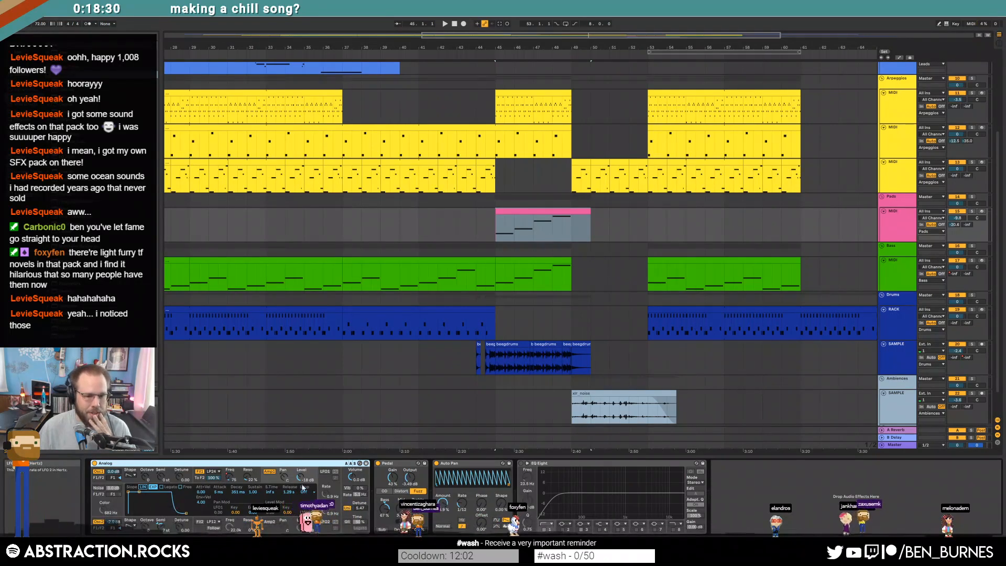
pyautogui.click(180, 477)
pyautogui.moveTo(182, 476); pyautogui.dragTo(181, 474)
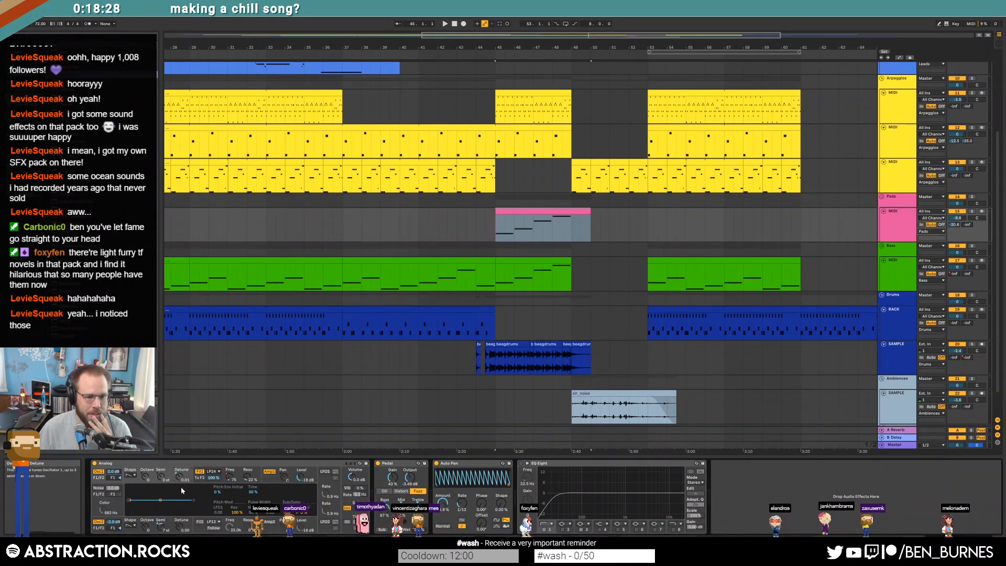
pyautogui.moveTo(181, 526); pyautogui.dragTo(181, 528)
pyautogui.click(360, 503)
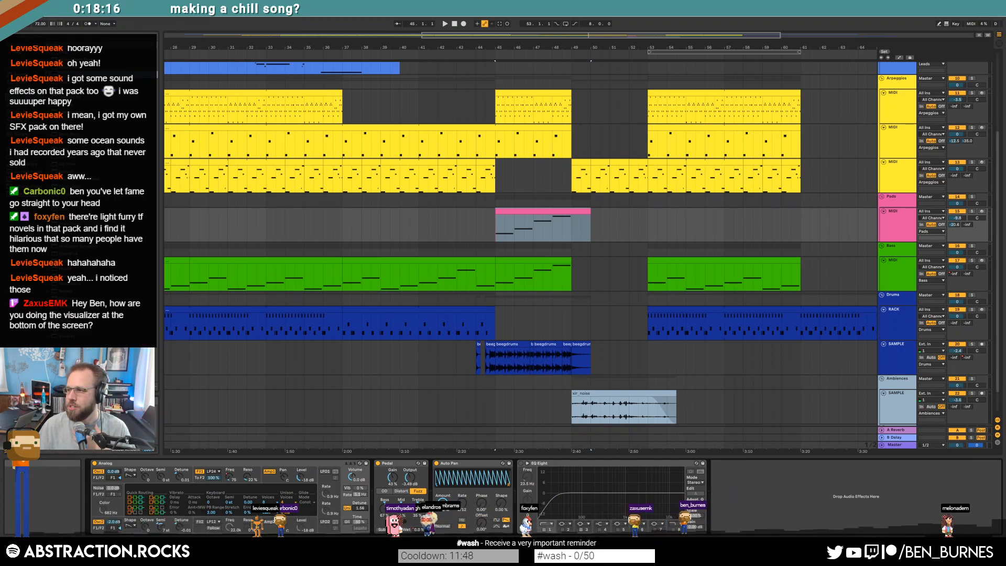
# Step: Switch to OBS, inspect the properties of the Output Visualizer source, and move the OBS window back out of view
pyautogui.moveTo(0, 157); pyautogui.dragTo(461, 64)
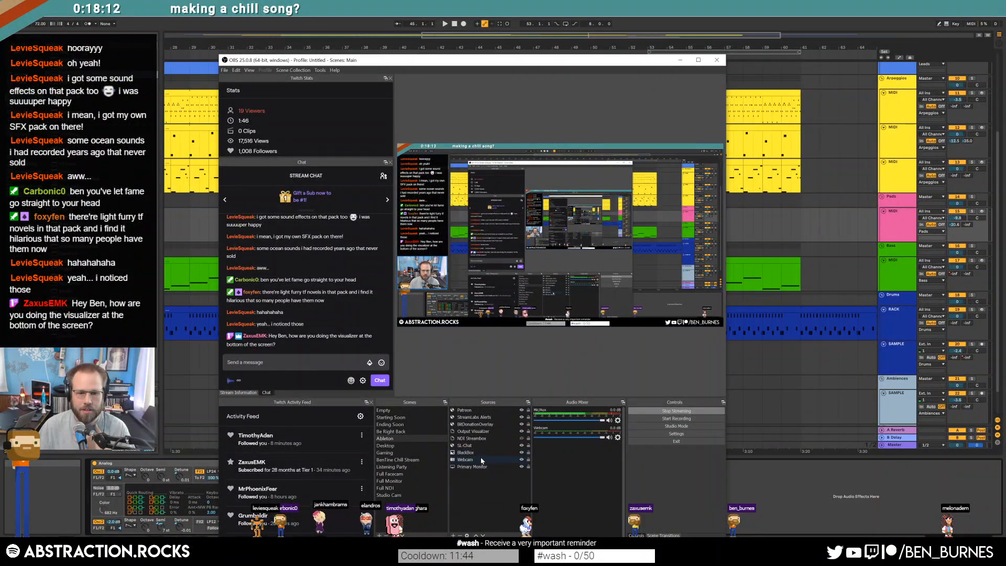
pyautogui.doubleClick(489, 431)
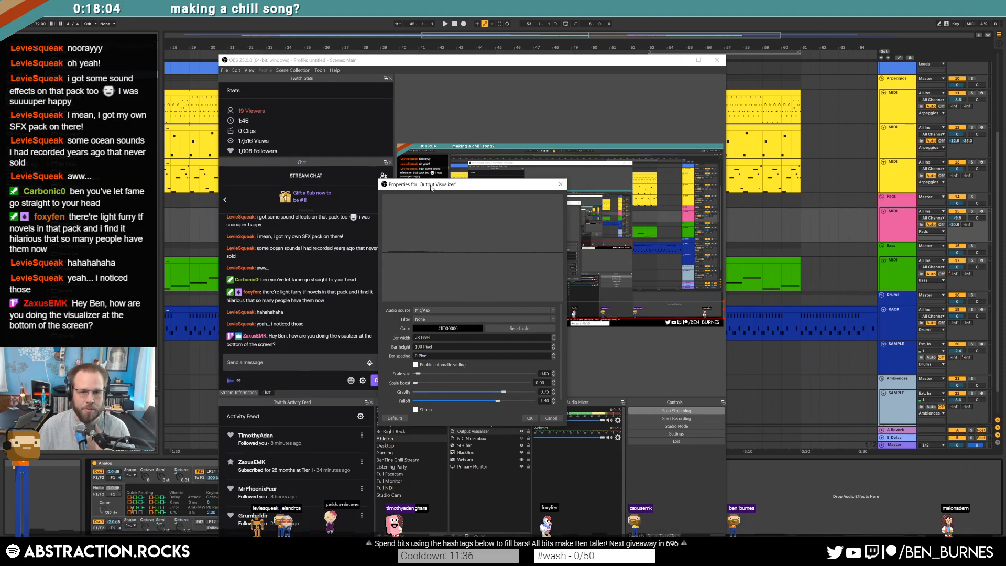
pyautogui.click(560, 185)
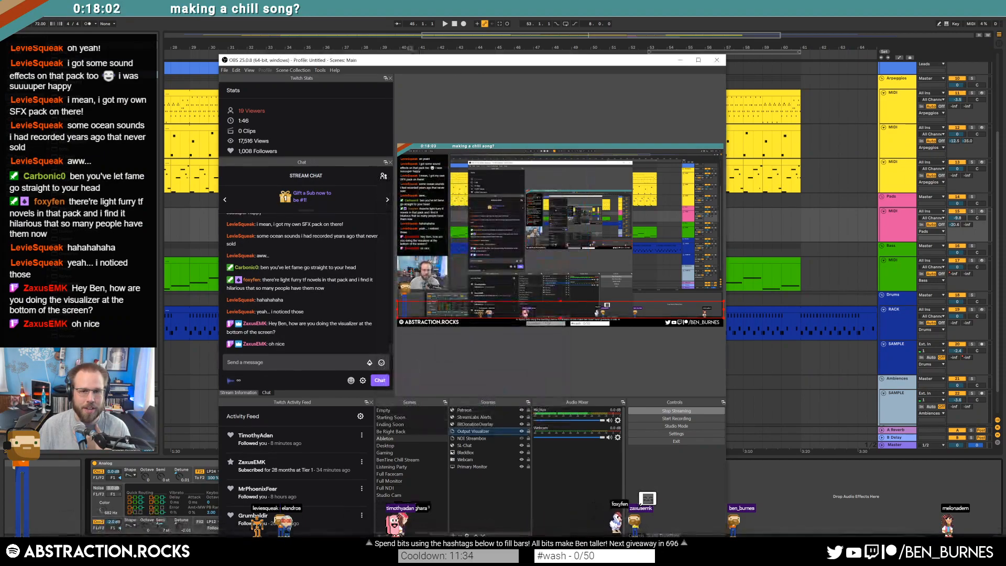
pyautogui.moveTo(415, 62); pyautogui.dragTo(1005, 62)
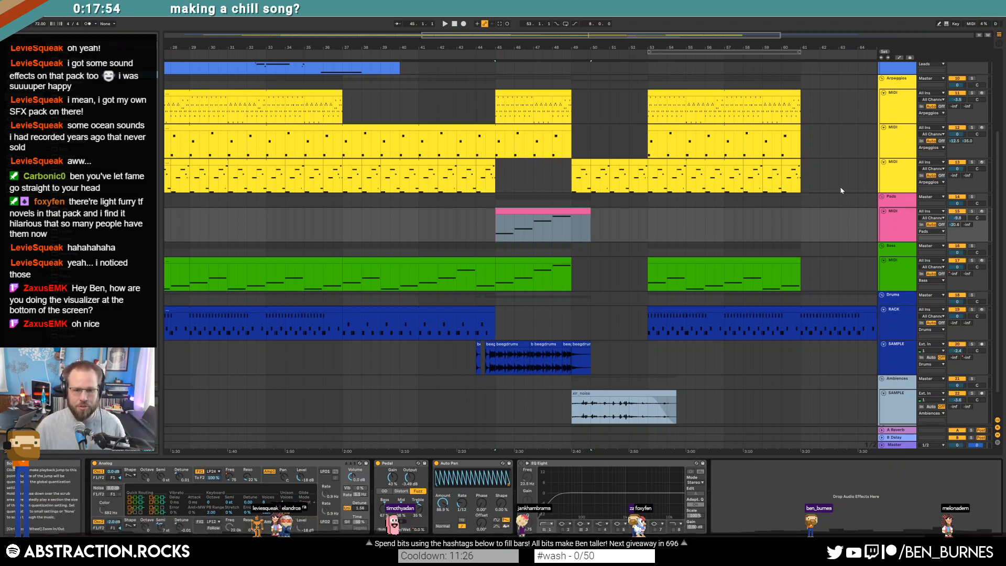
# Step: Play from bar 44 and automate the Pads track's B-Delay send to rise after bar 48 and fall back at bar 50
pyautogui.click(477, 229)
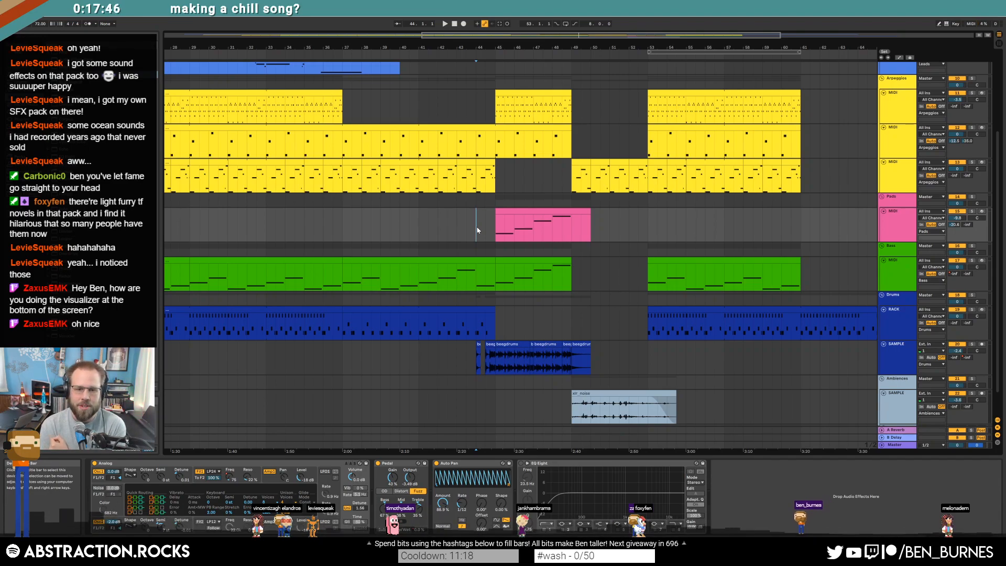
pyautogui.press('space')
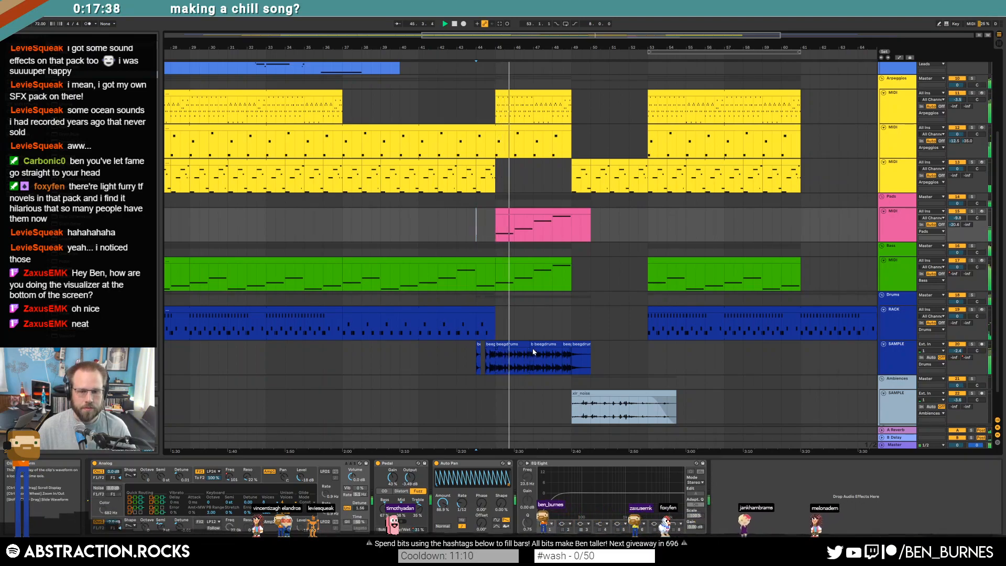
pyautogui.click(556, 209)
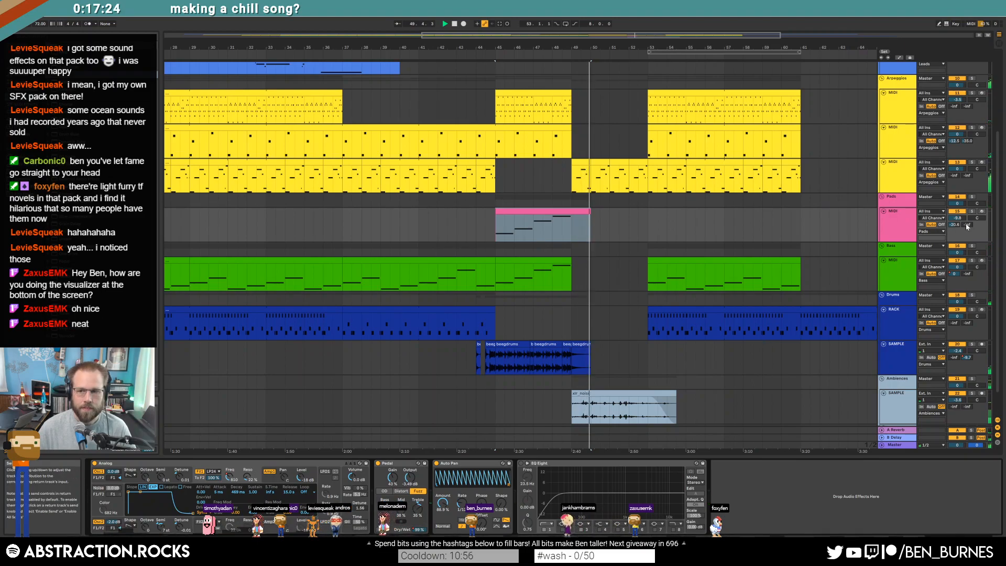
pyautogui.press('a')
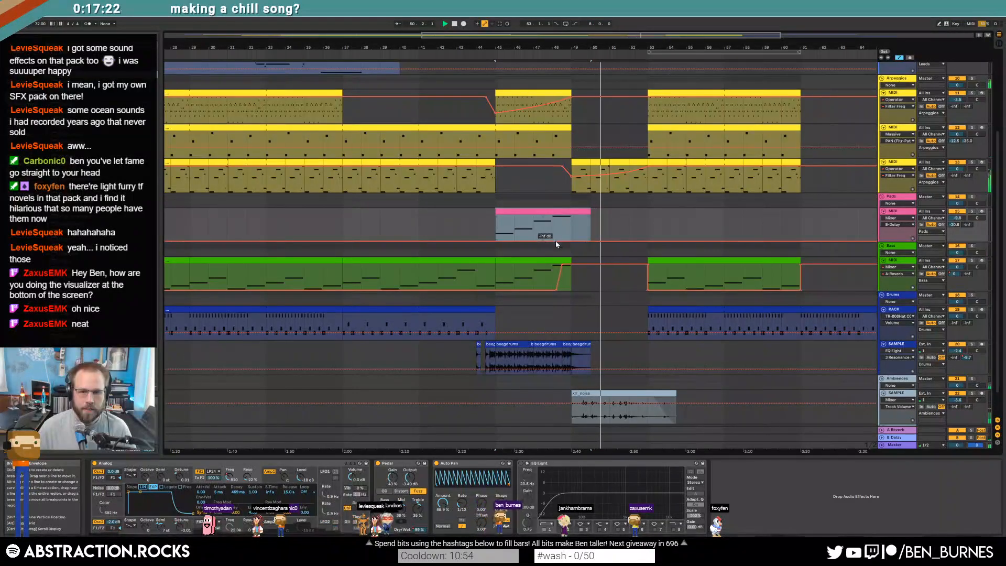
pyautogui.click(557, 241)
pyautogui.moveTo(567, 240)
pyautogui.mouseDown()
pyautogui.moveTo(568, 218)
pyautogui.moveTo(591, 242)
pyautogui.mouseUp()
pyautogui.click(582, 219)
pyautogui.click(600, 230)
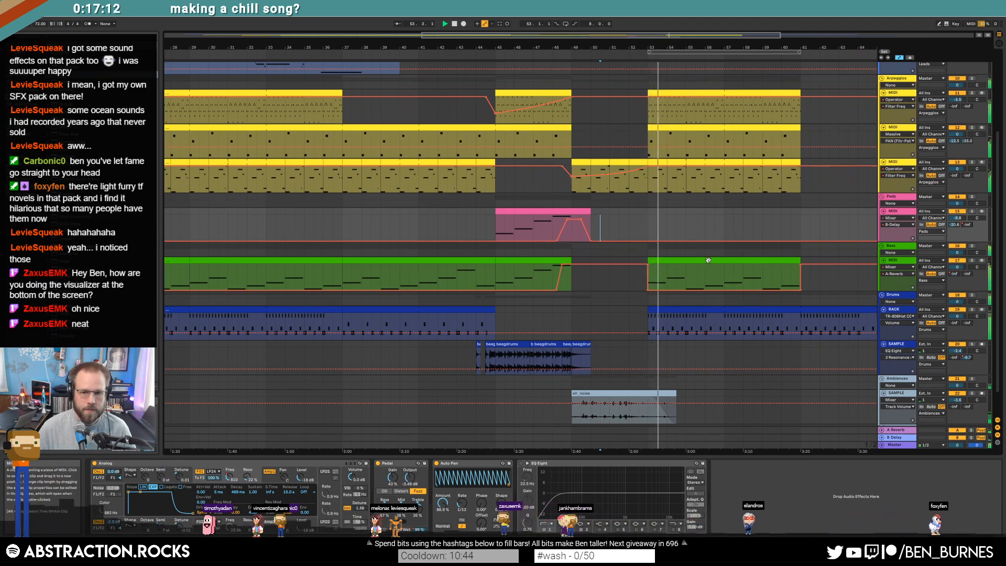
# Step: Start the drop of the Bass track's A-Reverb send automation slightly ahead of bar 53 and hide the automation lanes
pyautogui.click(646, 267)
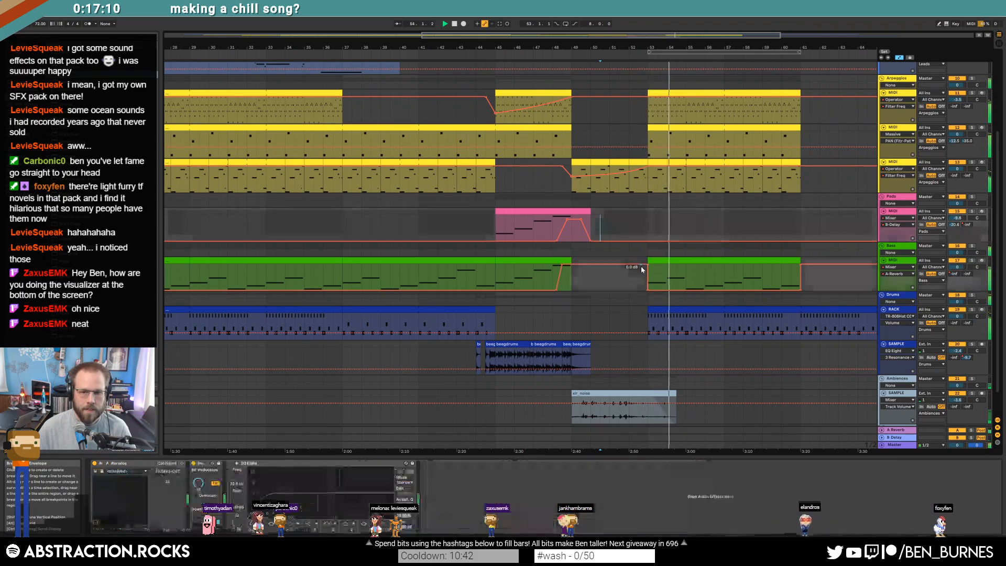
pyautogui.click(629, 283)
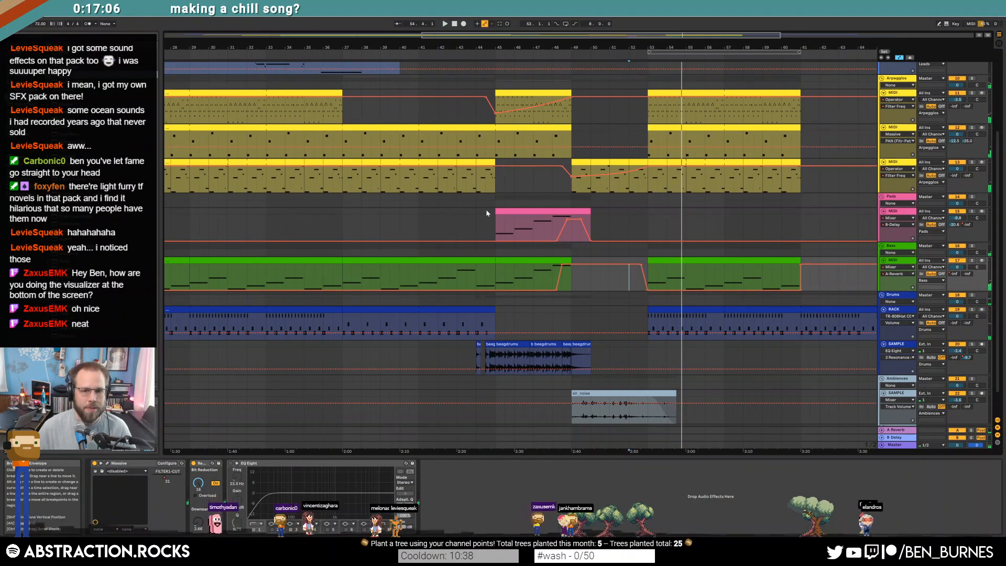
pyautogui.click(498, 223)
pyautogui.press('a')
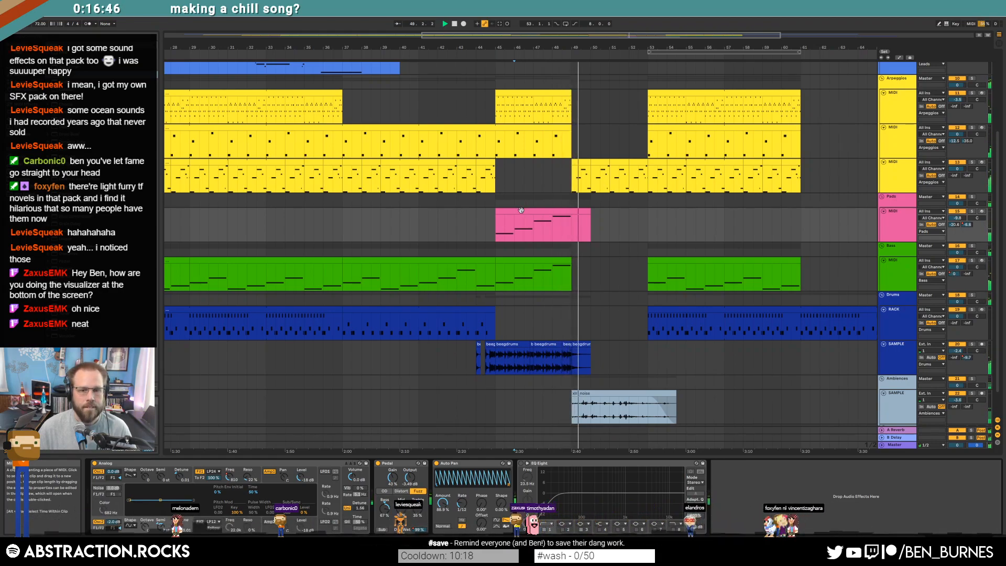
# Step: Lower the peak of the Pads track's B-Delay send automation around bar 49 and set Auto Pan's Amount to 72.2%
pyautogui.moveTo(967, 224); pyautogui.dragTo(968, 226)
pyautogui.press('a')
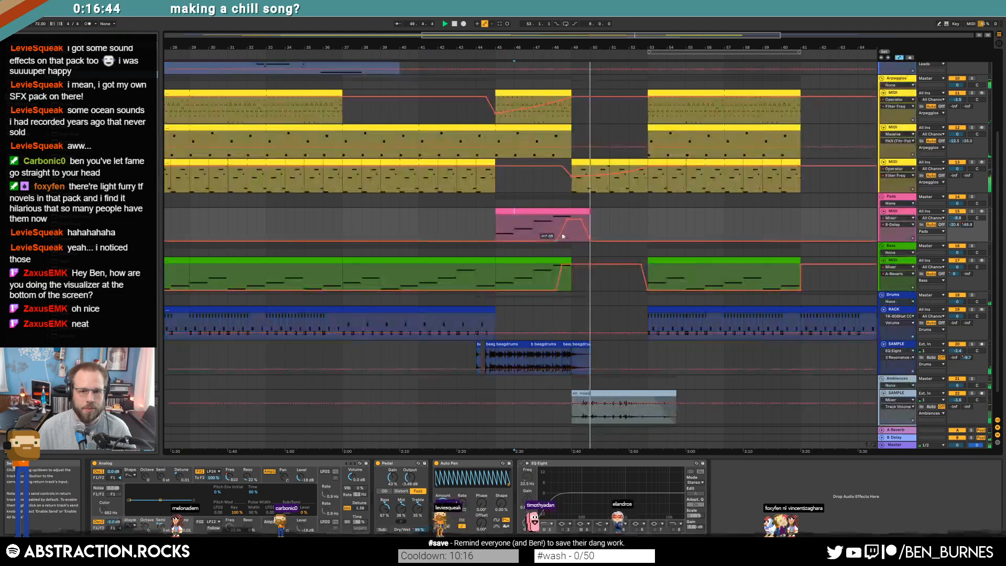
pyautogui.moveTo(571, 224); pyautogui.dragTo(573, 227)
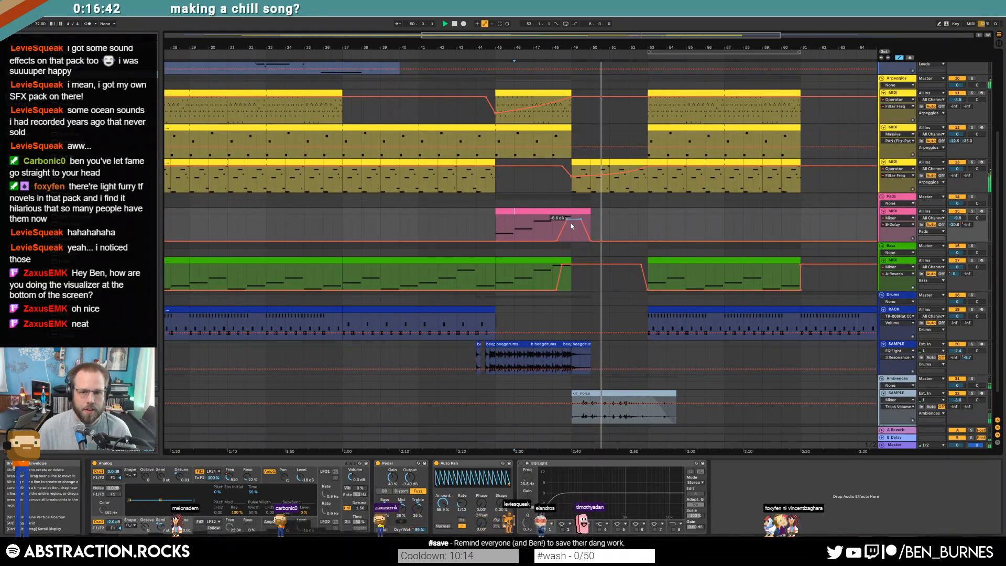
pyautogui.press('space')
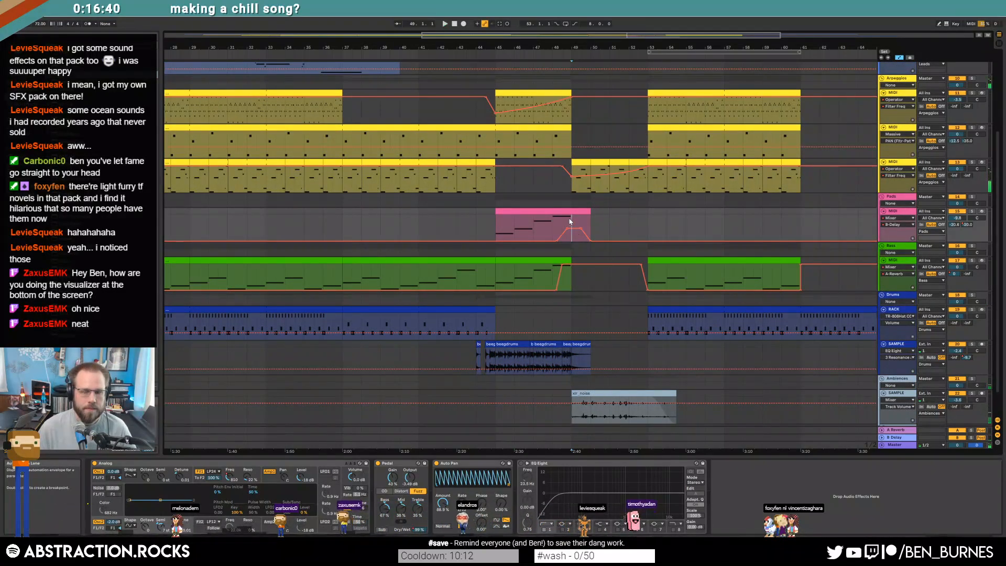
pyautogui.moveTo(443, 503); pyautogui.dragTo(443, 516)
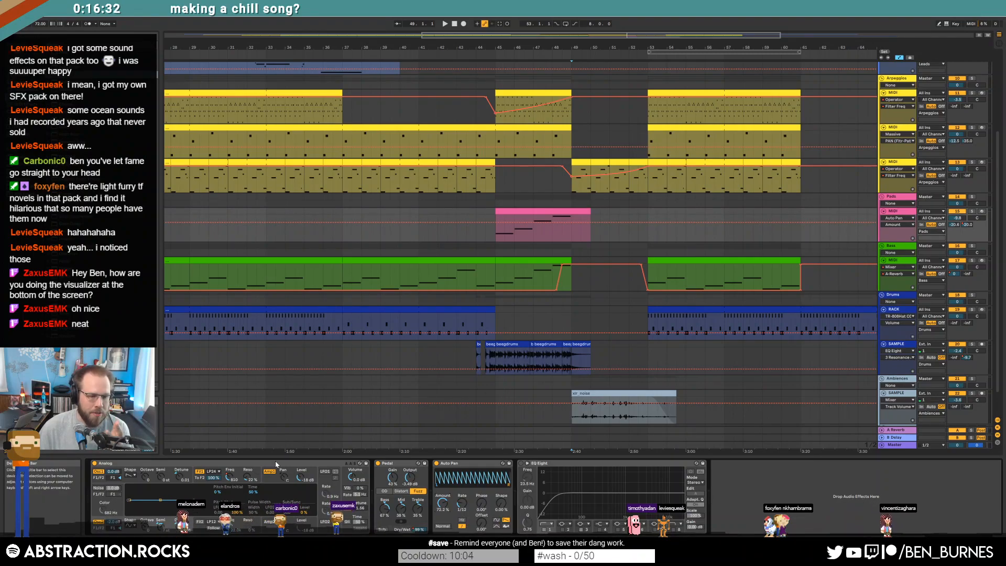
# Step: Switch to Audacity and set up an MP3 export of the snare sample with Preset bit rate mode and Insane, 320 kbps quality
pyautogui.hotkey('alt', 'Tab')
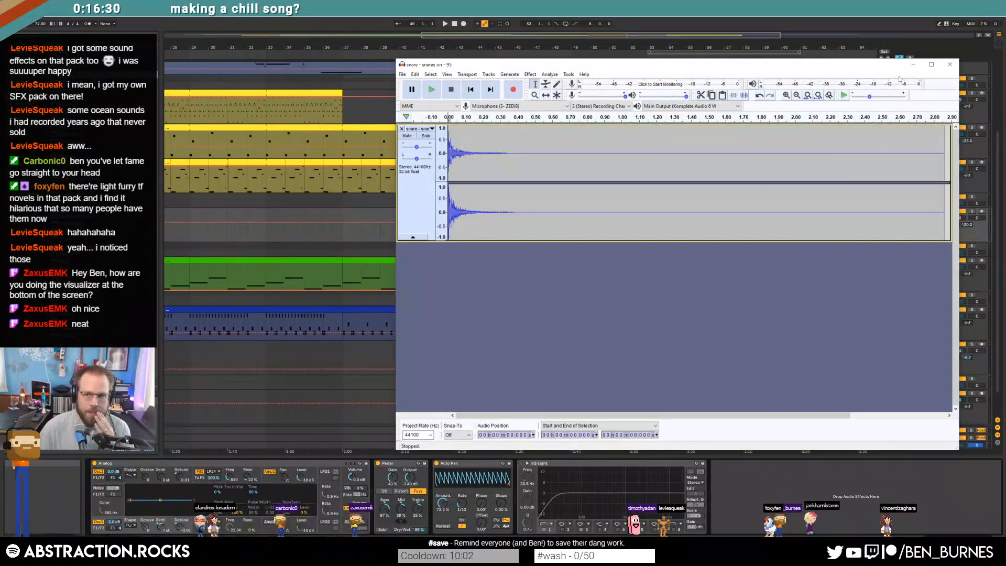
pyautogui.click(402, 74)
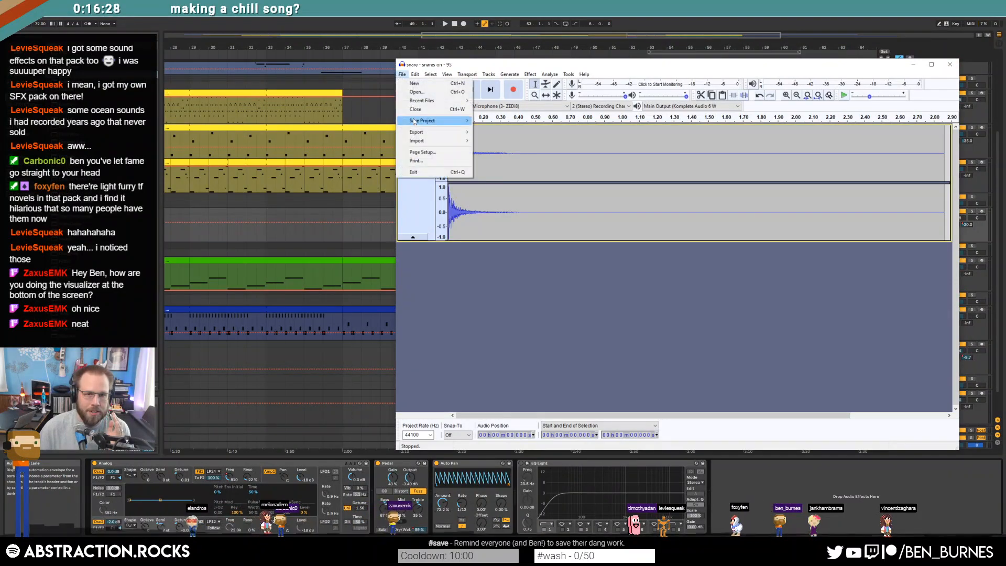
pyautogui.moveTo(419, 132)
pyautogui.click(498, 133)
pyautogui.click(495, 268)
pyautogui.click(480, 256)
pyautogui.click(474, 255)
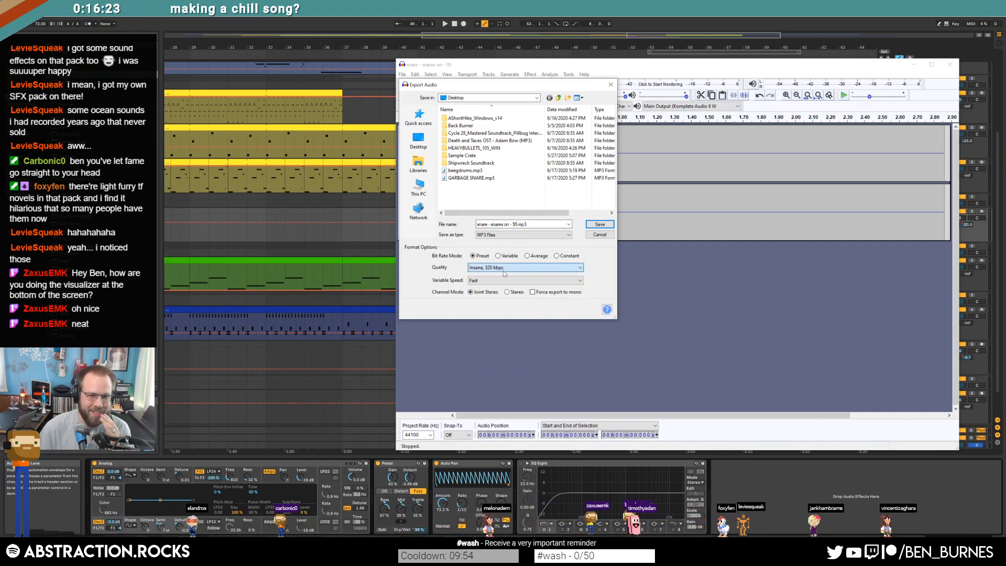
# Step: Save the snare MP3 to the Desktop with the existing metadata tags and close Audacity without saving the project
pyautogui.click(599, 224)
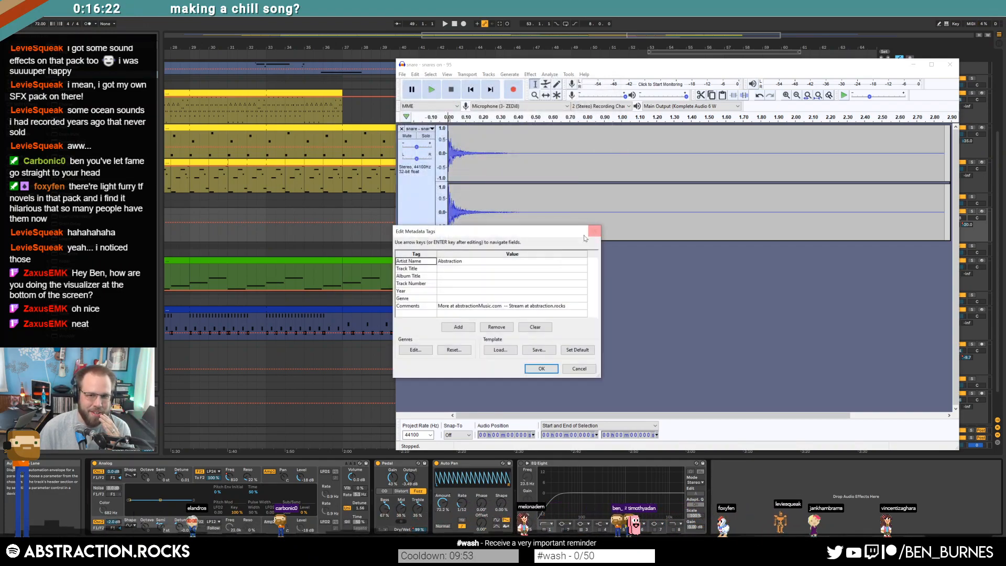
pyautogui.click(541, 368)
pyautogui.click(954, 67)
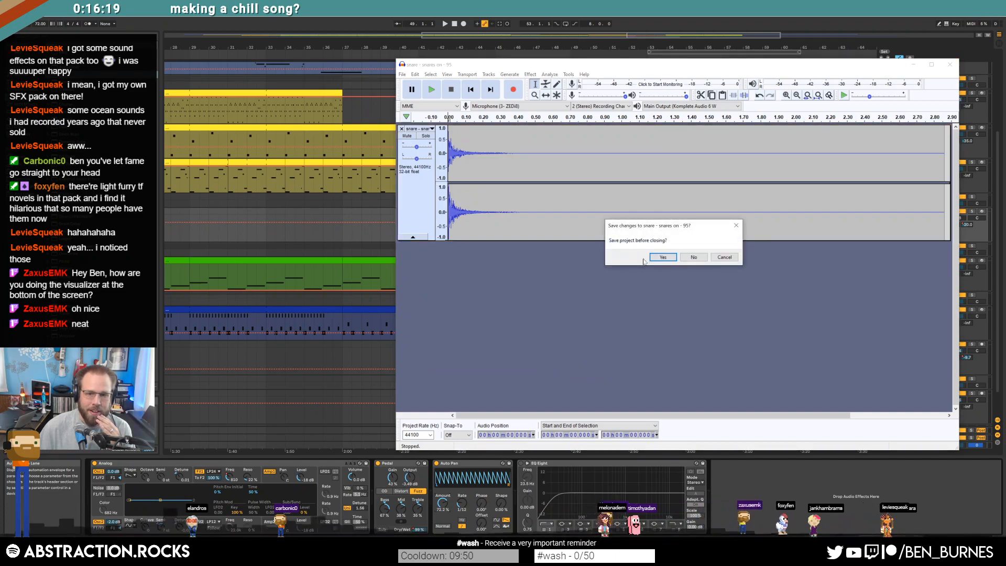
pyautogui.click(692, 257)
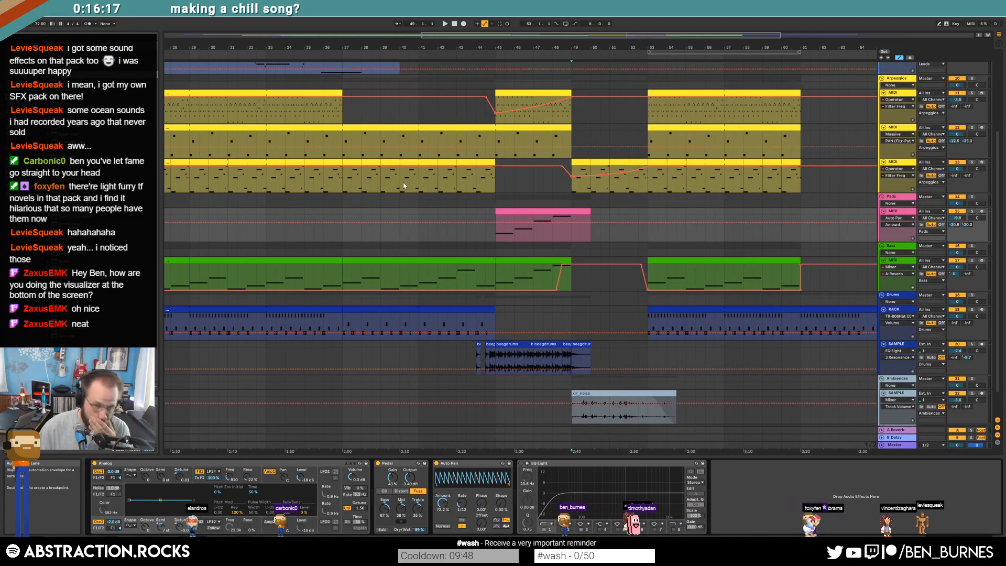
# Step: Play from bar 37 with automation hidden, insert a Phaser between Pedal and Auto Pan on the Pads track, and adjust its frequency and feedback
pyautogui.click(342, 211)
pyautogui.press('space')
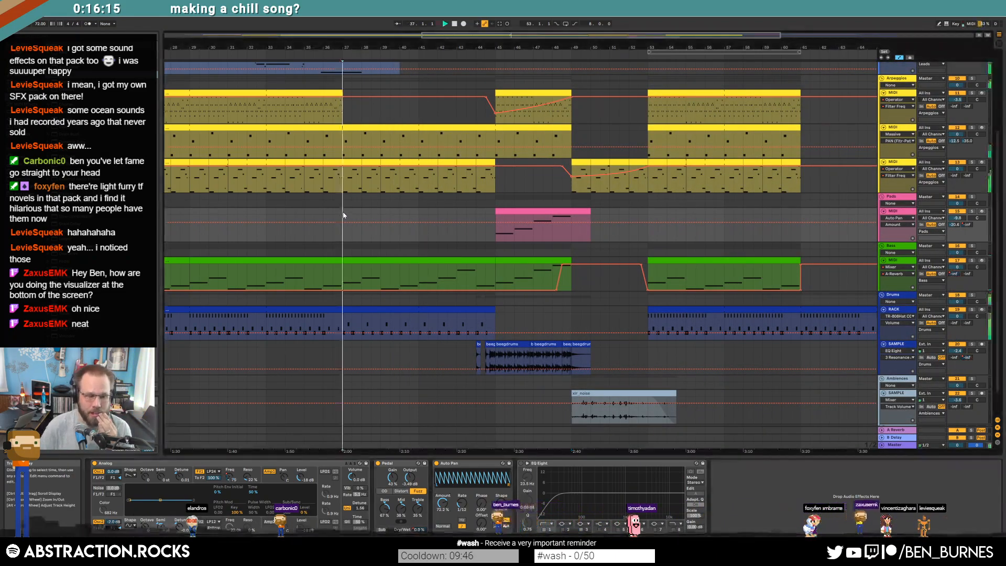
pyautogui.press('a')
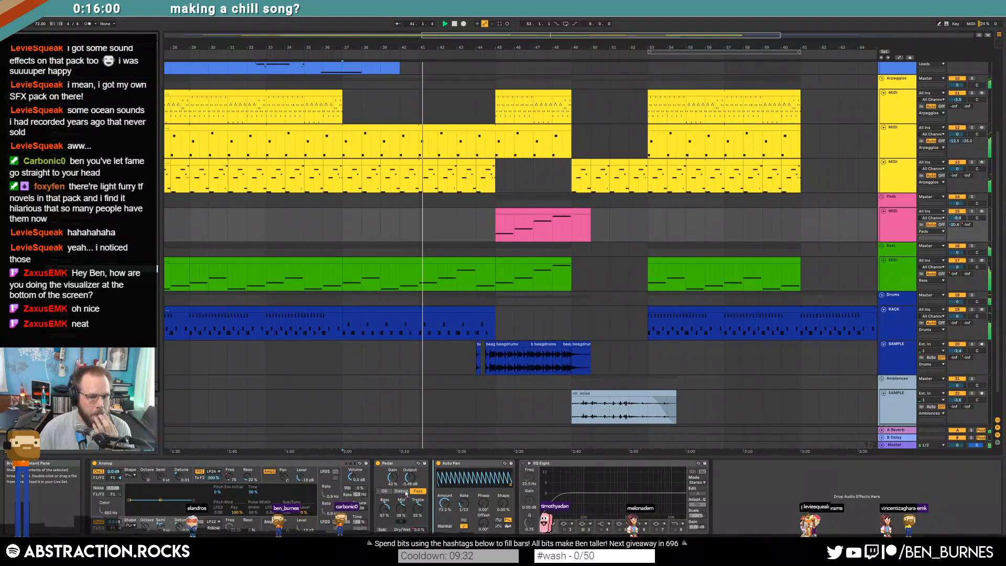
pyautogui.moveTo(413, 497); pyautogui.dragTo(413, 498)
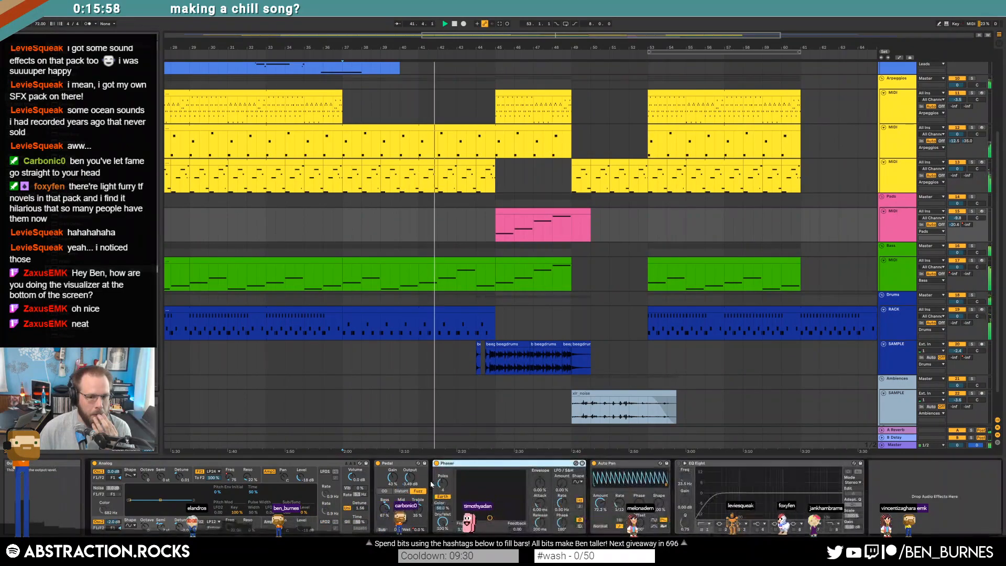
pyautogui.moveTo(496, 511); pyautogui.dragTo(495, 502)
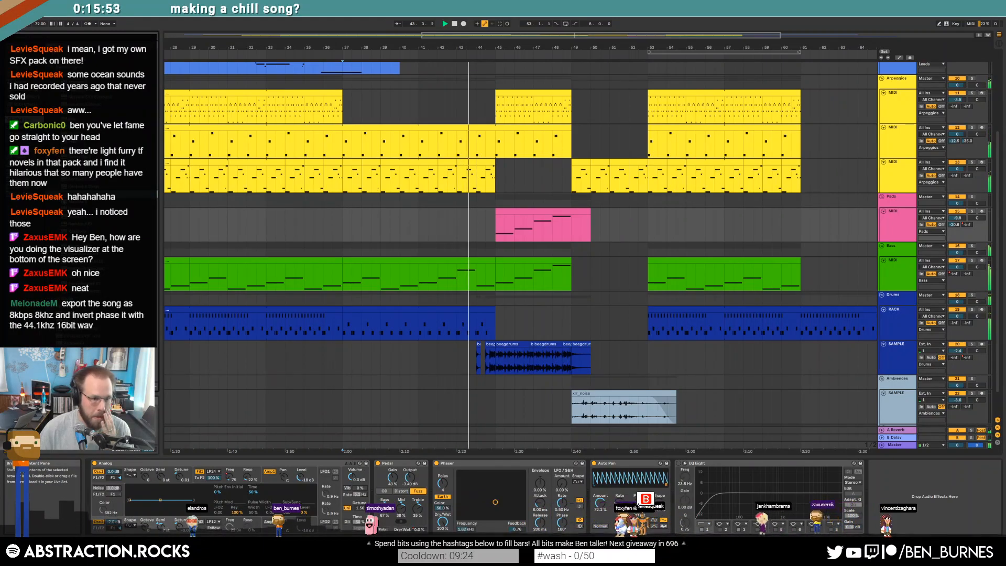
# Step: Insert ValhallaRoom between Phaser and Auto Pan on the Pads track with 27.6 % mix and 2.87 s decay, and tweak the Phaser settings
pyautogui.moveTo(94, 104); pyautogui.dragTo(595, 515)
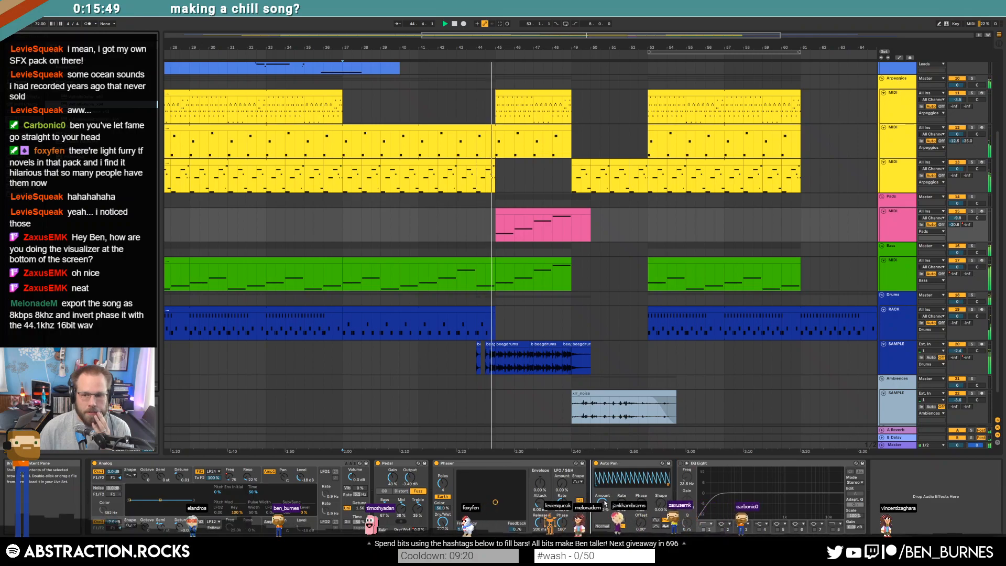
pyautogui.moveTo(256, 129); pyautogui.dragTo(293, 159)
pyautogui.moveTo(196, 261); pyautogui.dragTo(250, 268)
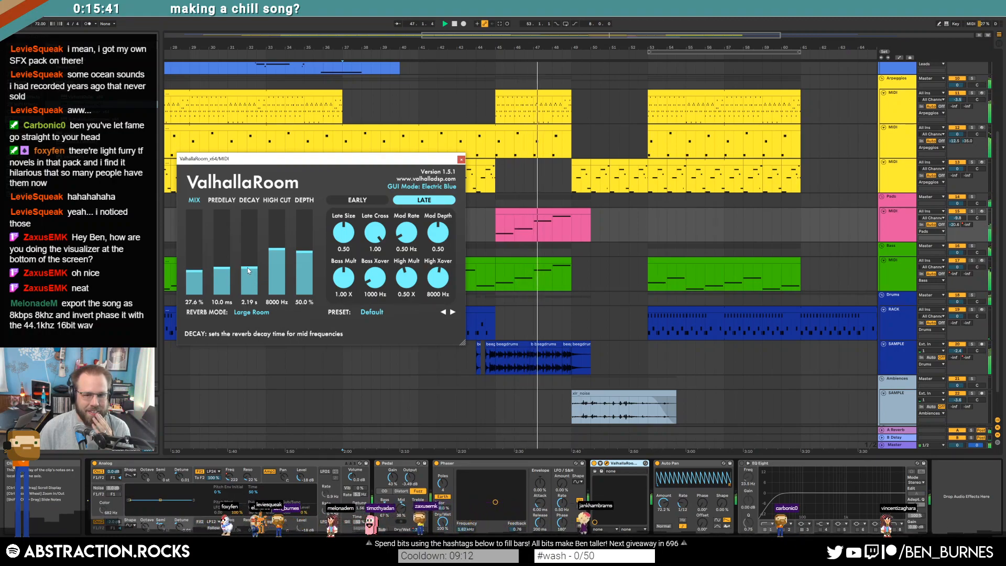
pyautogui.moveTo(495, 503)
pyautogui.mouseDown()
pyautogui.moveTo(488, 493)
pyautogui.moveTo(498, 492)
pyautogui.mouseUp()
pyautogui.moveTo(564, 482); pyautogui.dragTo(563, 461)
pyautogui.press('space')
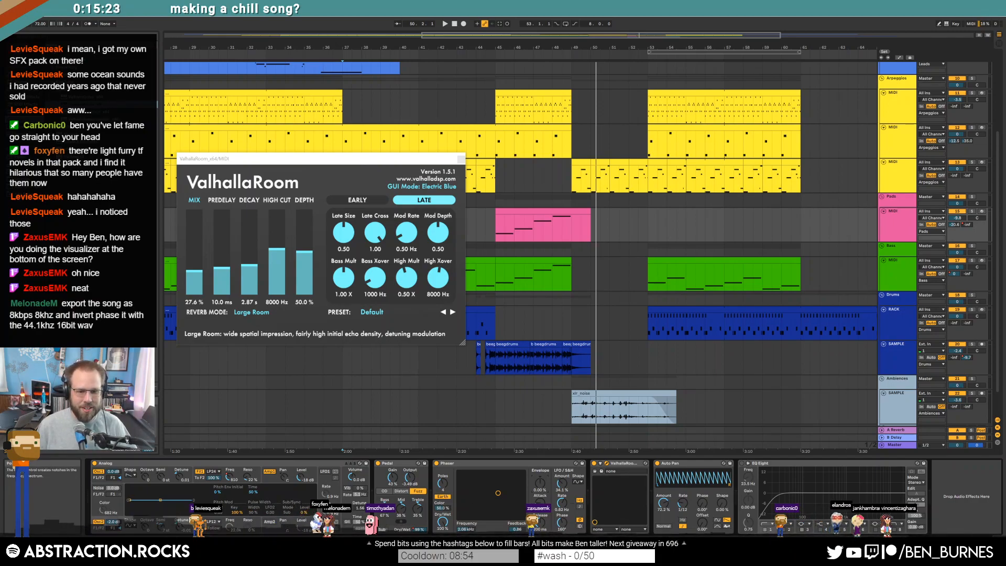
# Step: Play the pad section from bar 45 and reorder the Pads effects so that Pedal sits after Phaser, before ValhallaRoom
pyautogui.press('space')
pyautogui.click(495, 230)
pyautogui.press('space')
pyautogui.press('space')
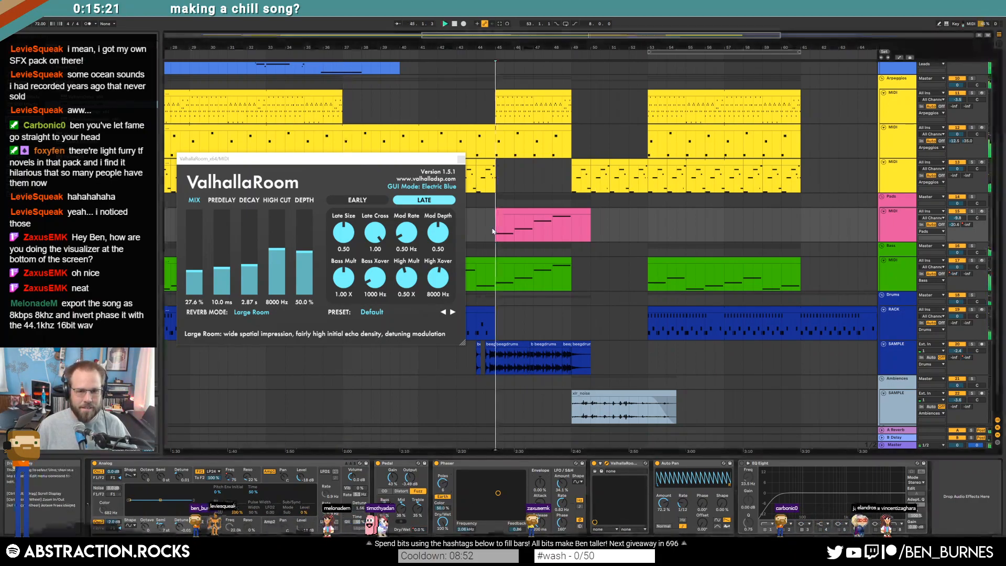
pyautogui.moveTo(401, 463); pyautogui.dragTo(556, 467)
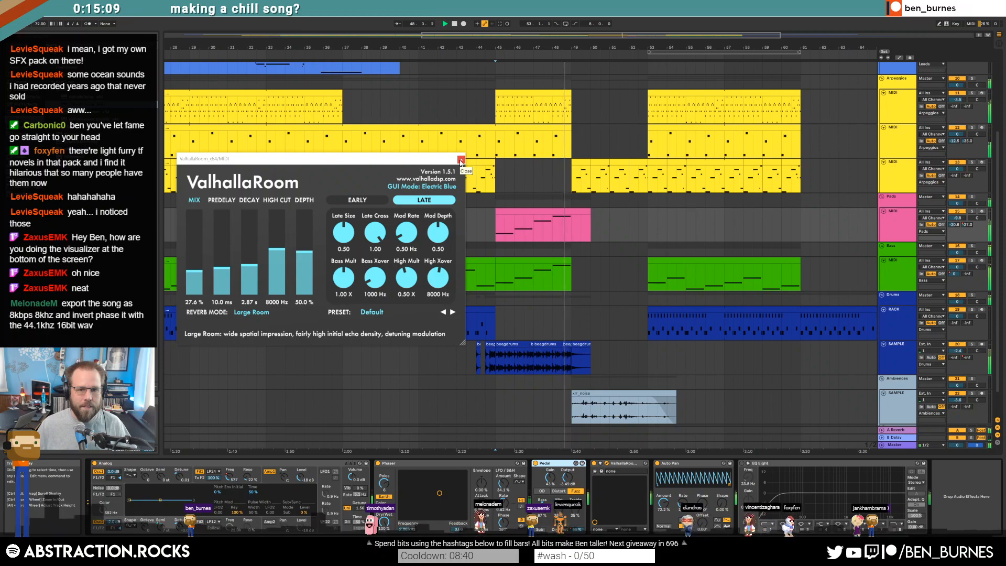
# Step: Close the ValhallaRoom window and adjust the envelope of the Analog synth behind the pad clip at bar 45
pyautogui.click(461, 160)
pyautogui.click(522, 213)
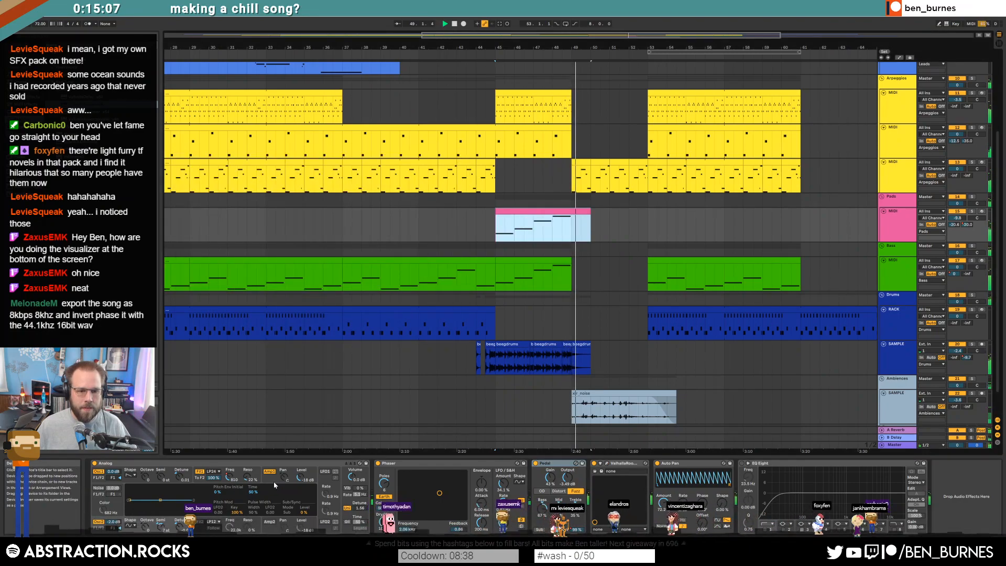
pyautogui.moveTo(144, 495); pyautogui.dragTo(141, 494)
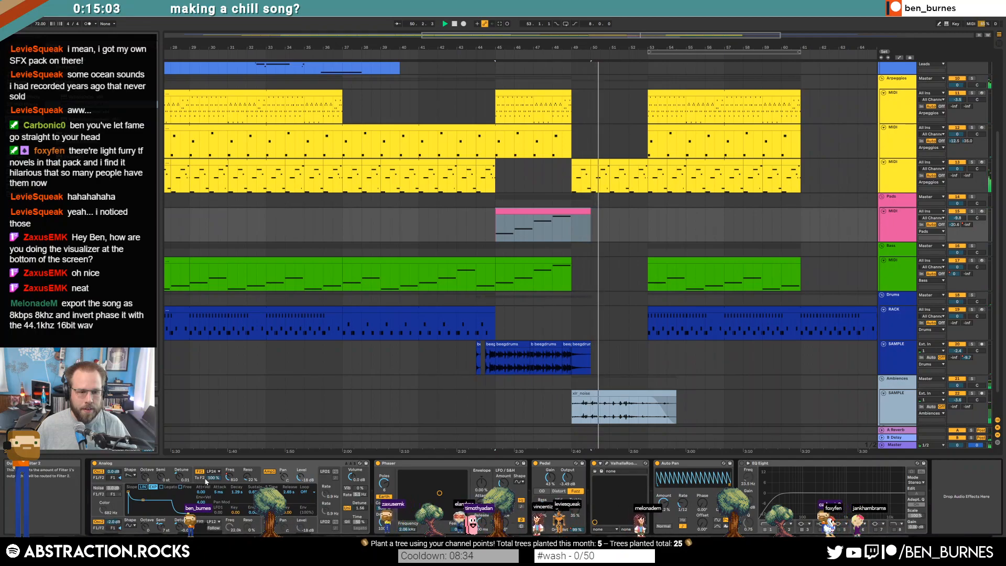
pyautogui.click(205, 482)
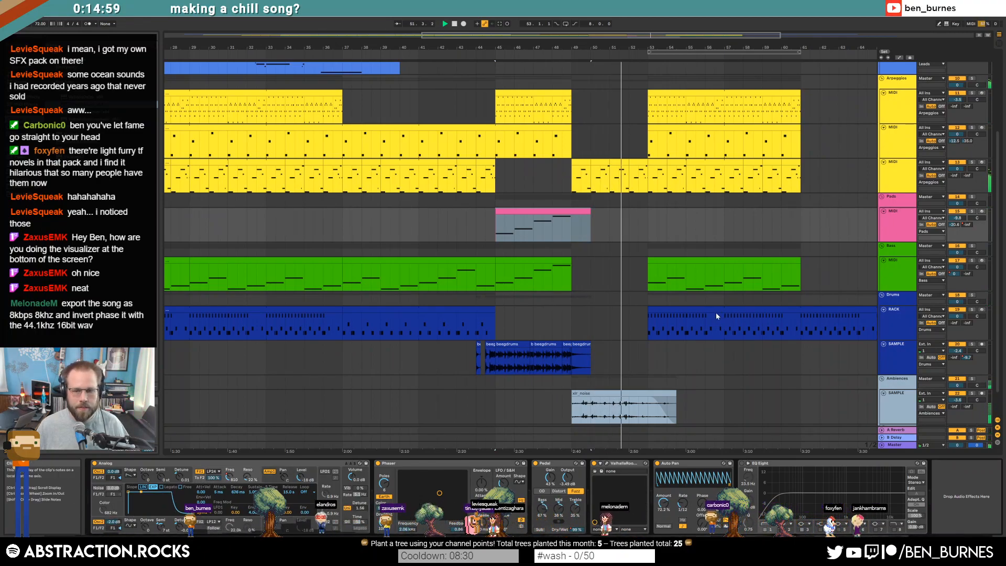
# Step: Extend the start of the drum rack clip at bar 53 by an eighth-note pickup and check its notes
pyautogui.keyDown('ctrl'); pyautogui.scroll(5, 664, 334); pyautogui.keyUp('ctrl')
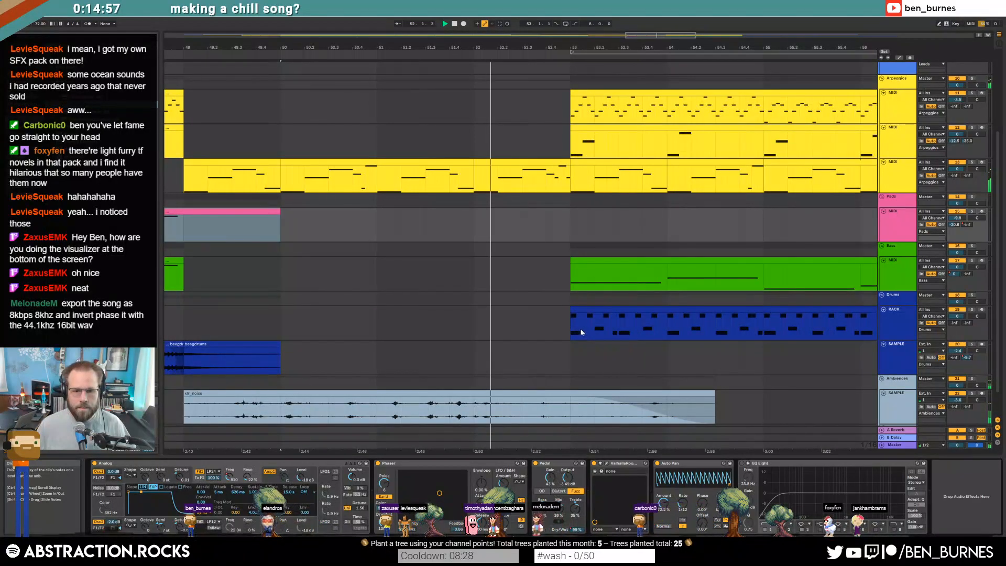
pyautogui.click(555, 329)
pyautogui.moveTo(559, 330); pyautogui.dragTo(570, 327)
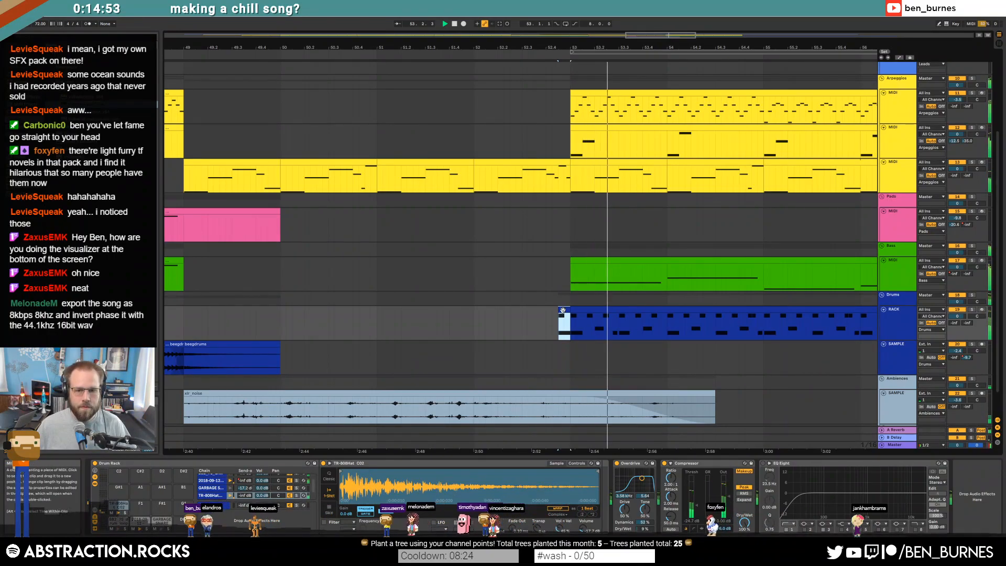
pyautogui.doubleClick(562, 310)
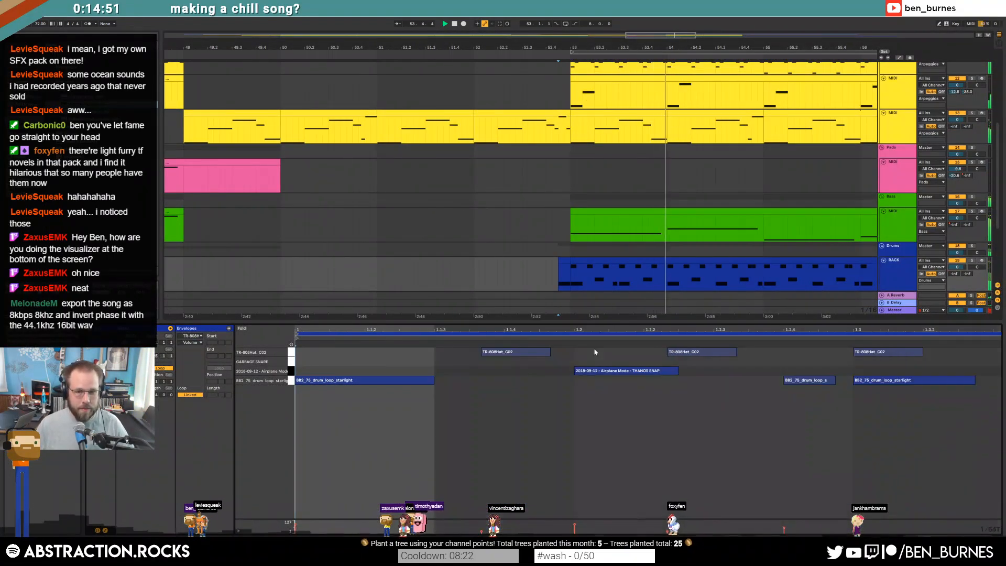
pyautogui.hotkey('shift', 'Tab')
pyautogui.scroll(-5, 615, 266)
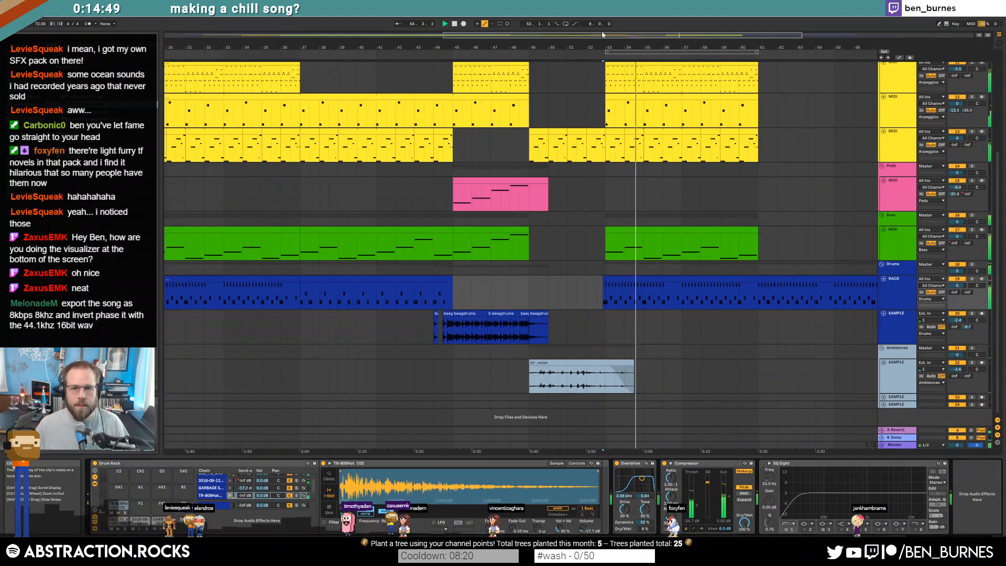
# Step: Copy the bass clips from bars 13 to 45 and paste them at bar 53, replacing the existing bass clip there
pyautogui.moveTo(597, 34); pyautogui.dragTo(699, 26)
pyautogui.scroll(2, 530, 272)
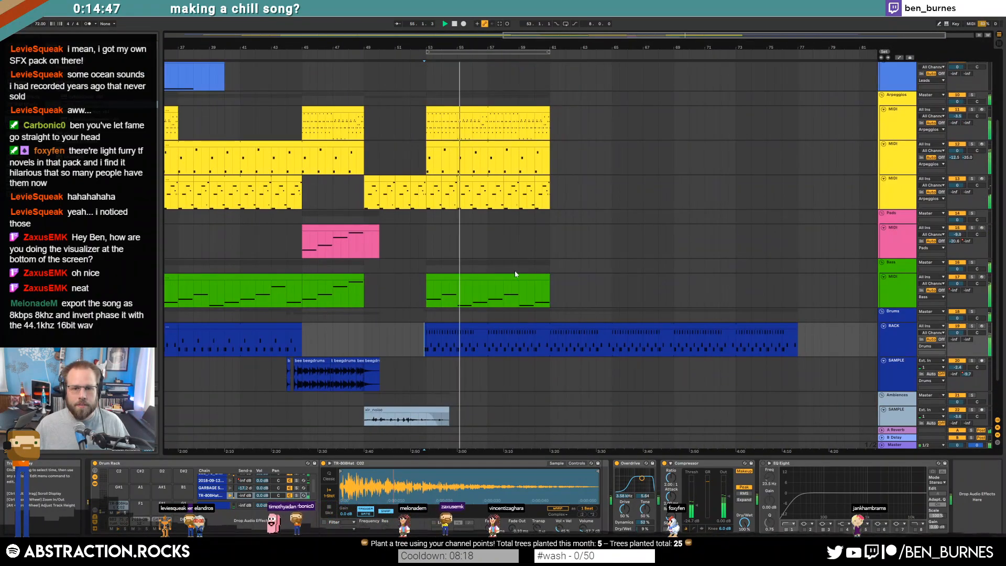
pyautogui.click(494, 277)
pyautogui.scroll(-3, 487, 278)
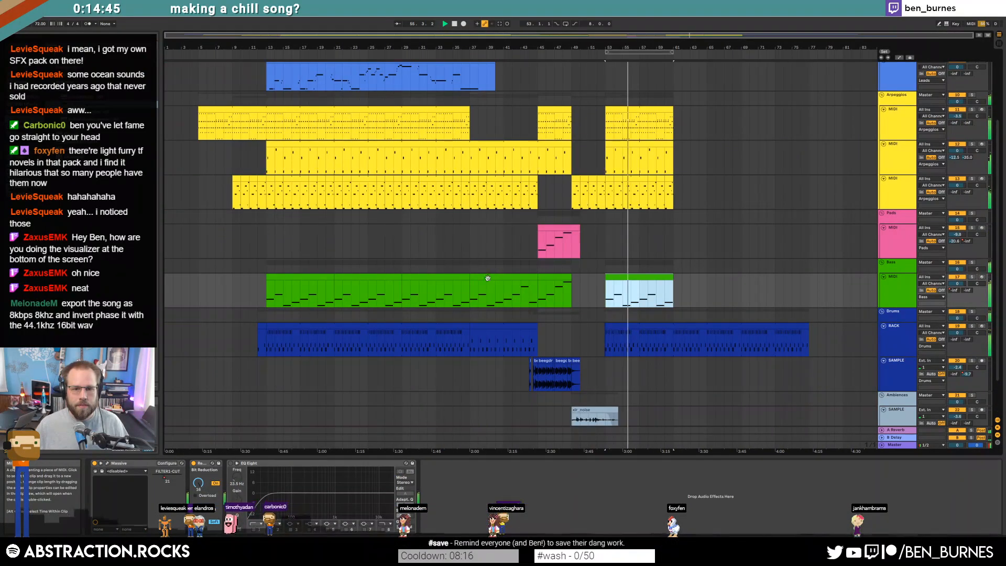
pyautogui.click(316, 287)
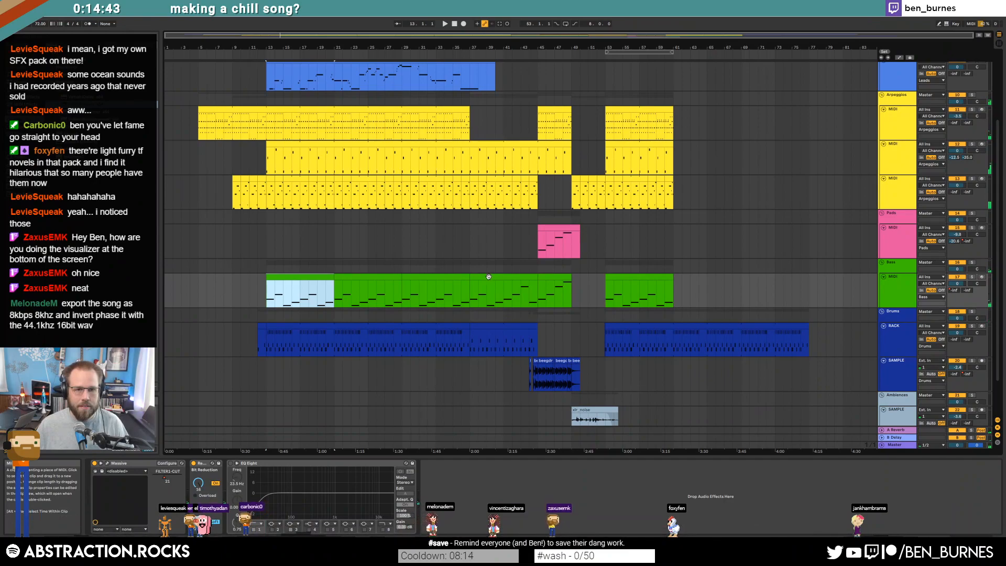
pyautogui.keyDown('shift'); pyautogui.click(488, 276); pyautogui.keyUp('shift')
pyautogui.click(618, 278)
pyautogui.hotkey('ctrl', 'v')
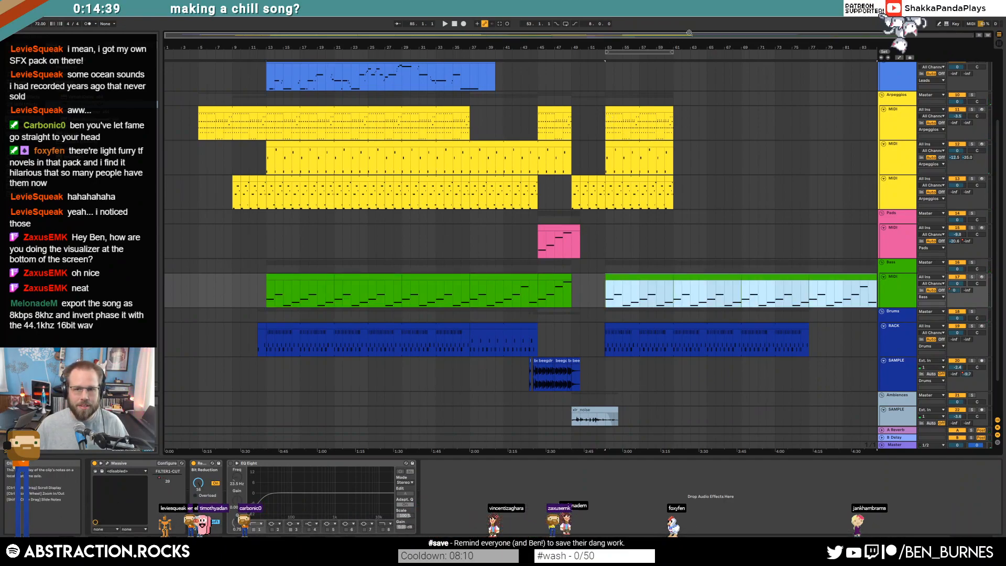
pyautogui.moveTo(688, 33); pyautogui.dragTo(688, 22)
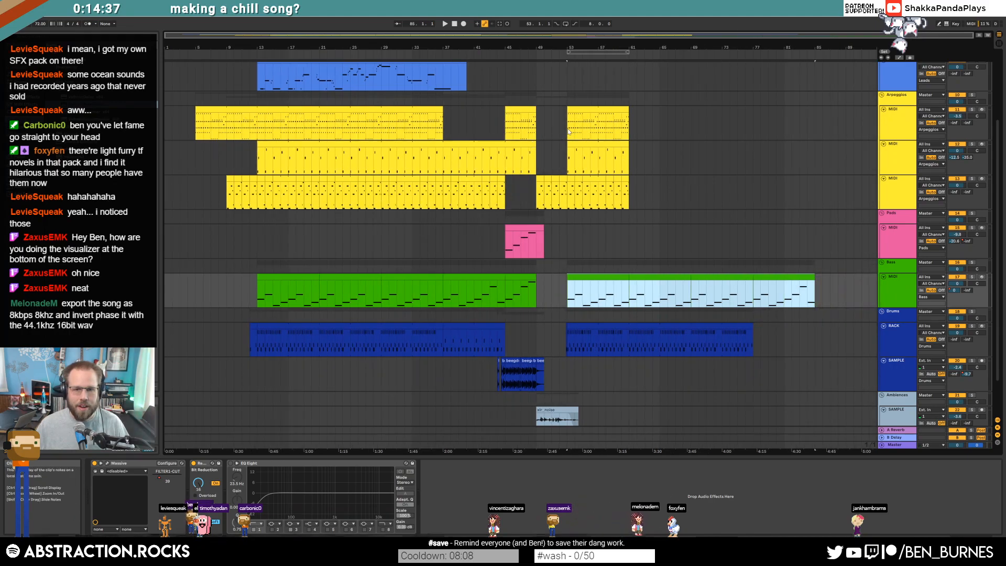
# Step: Extend the first Leads track's clip from bar 49 and the drum rack clip from bar 53 so both end at bar 85
pyautogui.moveTo(568, 131); pyautogui.dragTo(619, 204)
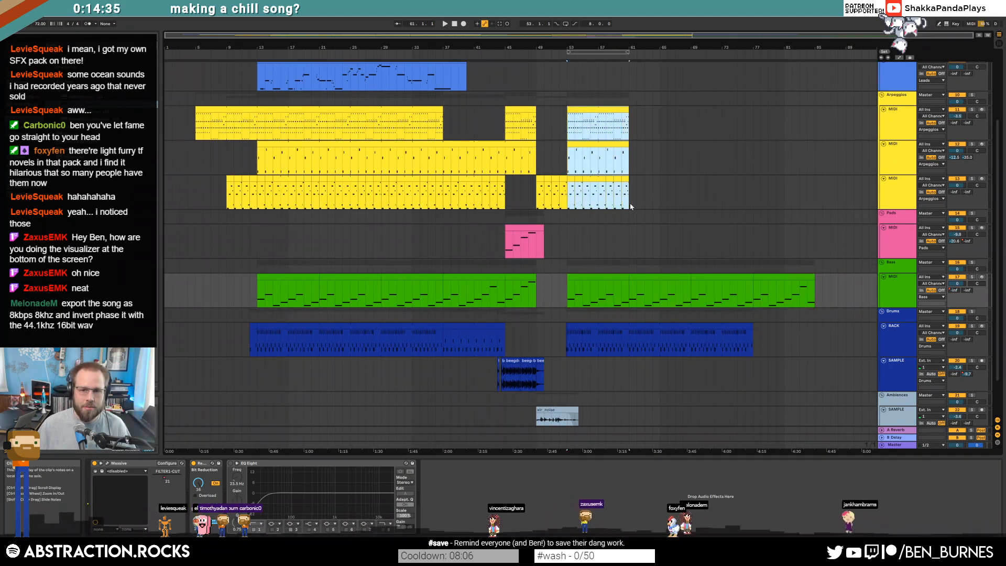
pyautogui.click(652, 194)
pyautogui.scroll(2, 557, 116)
pyautogui.scroll(2, 572, 141)
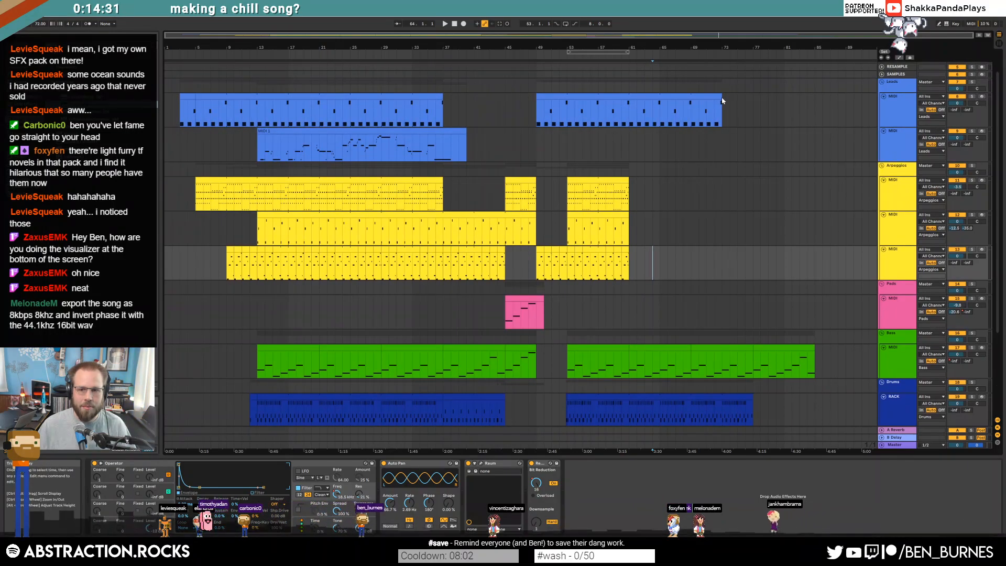
pyautogui.moveTo(720, 97); pyautogui.dragTo(814, 108)
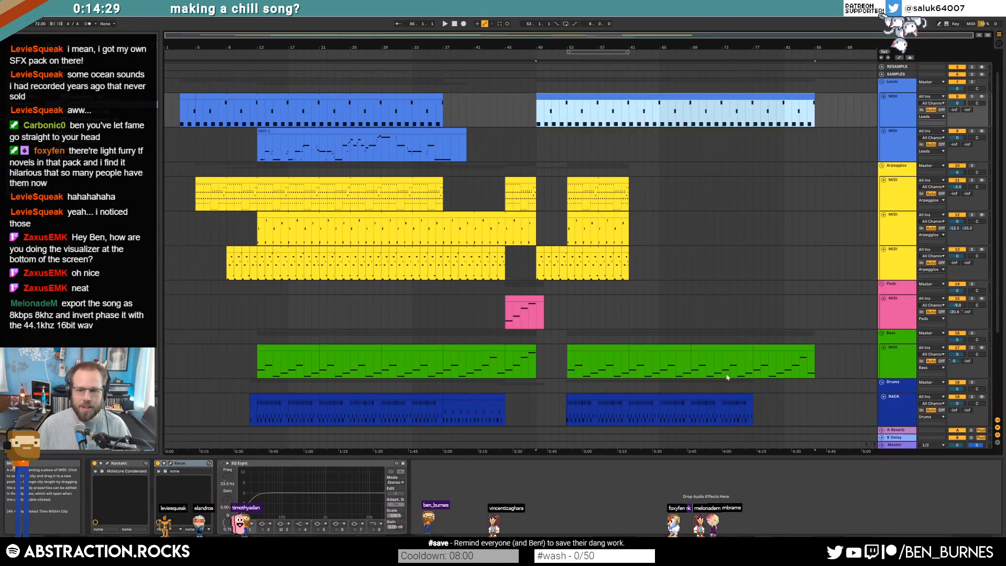
pyautogui.click(742, 402)
pyautogui.moveTo(802, 399); pyautogui.dragTo(807, 398)
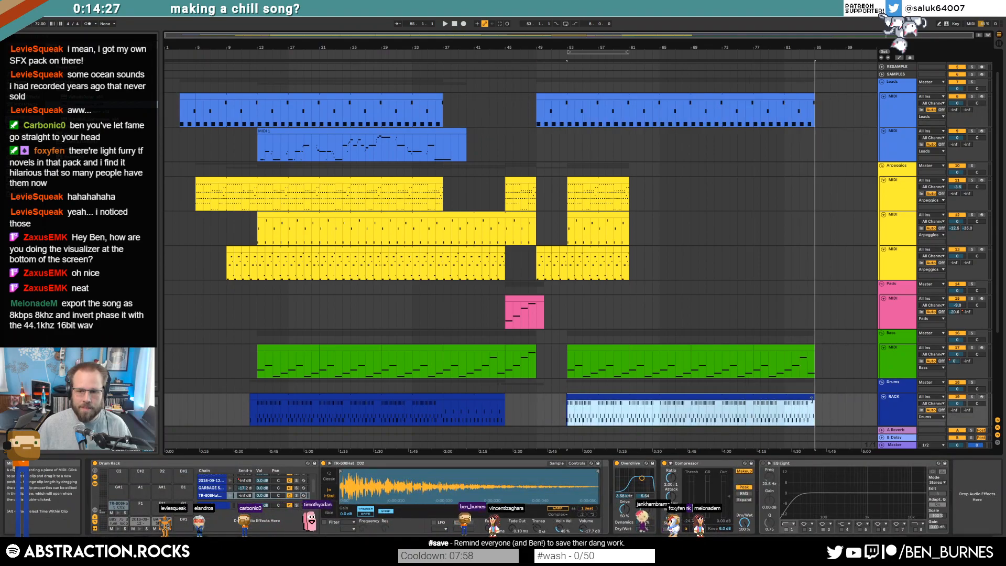
pyautogui.scroll(-4, 806, 398)
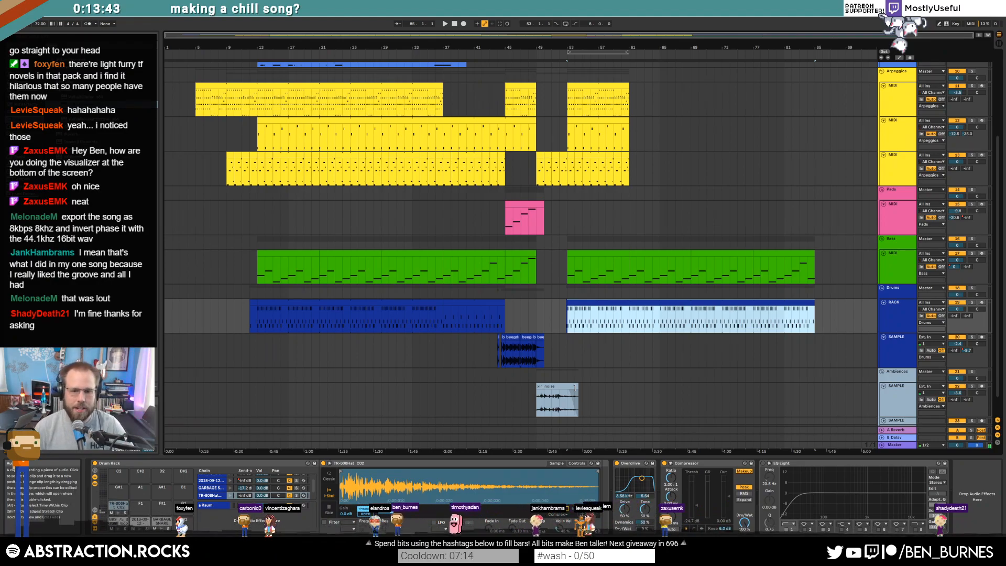
# Step: Colour the three Arpeggios clips at bars 53 to 61 red and duplicate them three times up to bar 85
pyautogui.click(637, 174)
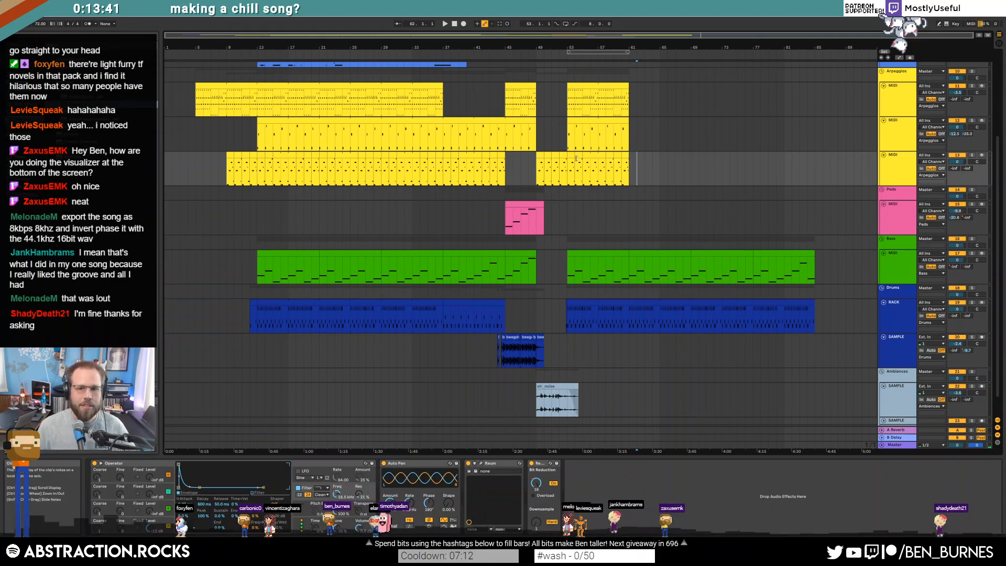
pyautogui.click(584, 85)
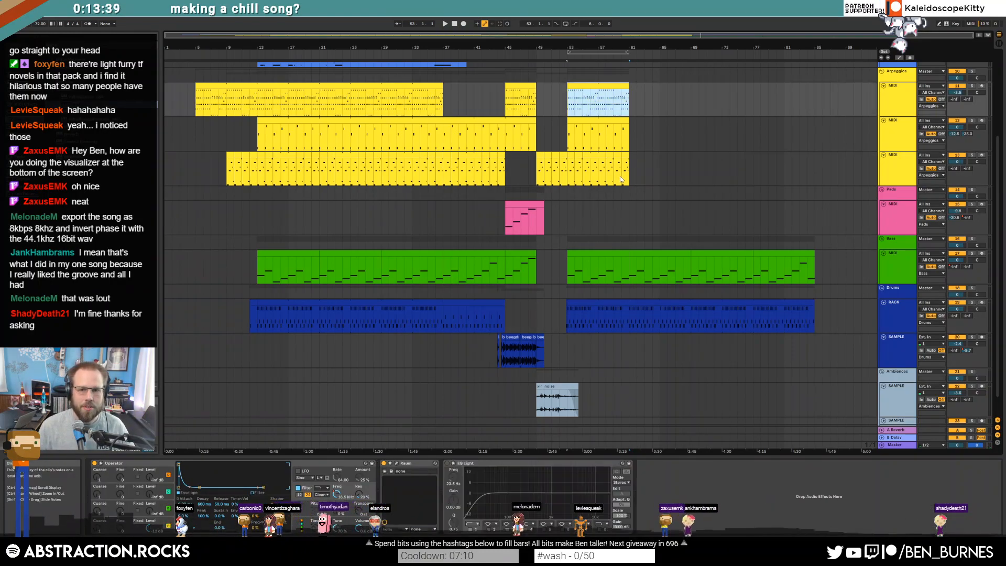
pyautogui.keyDown('shift'); pyautogui.click(625, 158); pyautogui.keyUp('shift')
pyautogui.rightClick(625, 158)
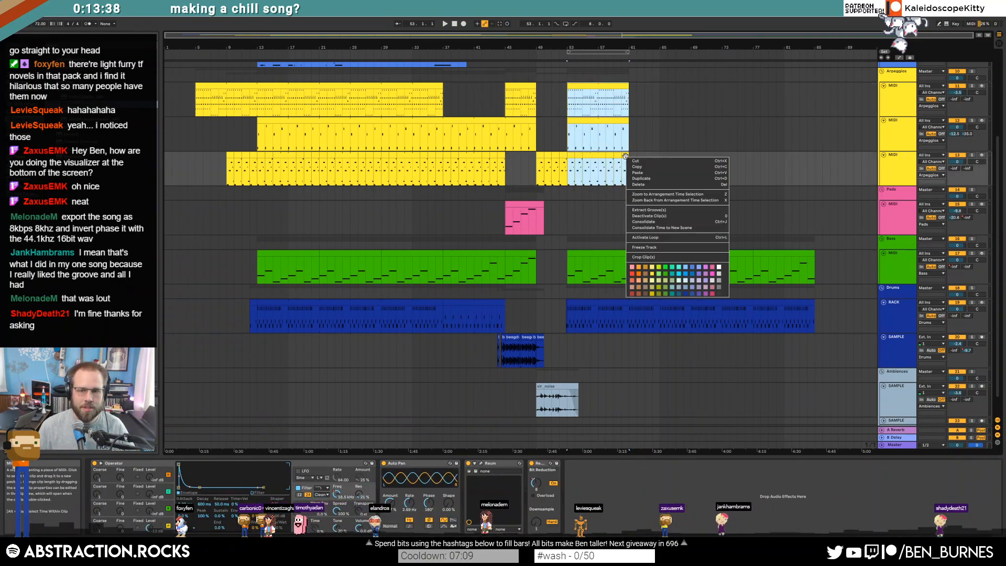
pyautogui.click(632, 273)
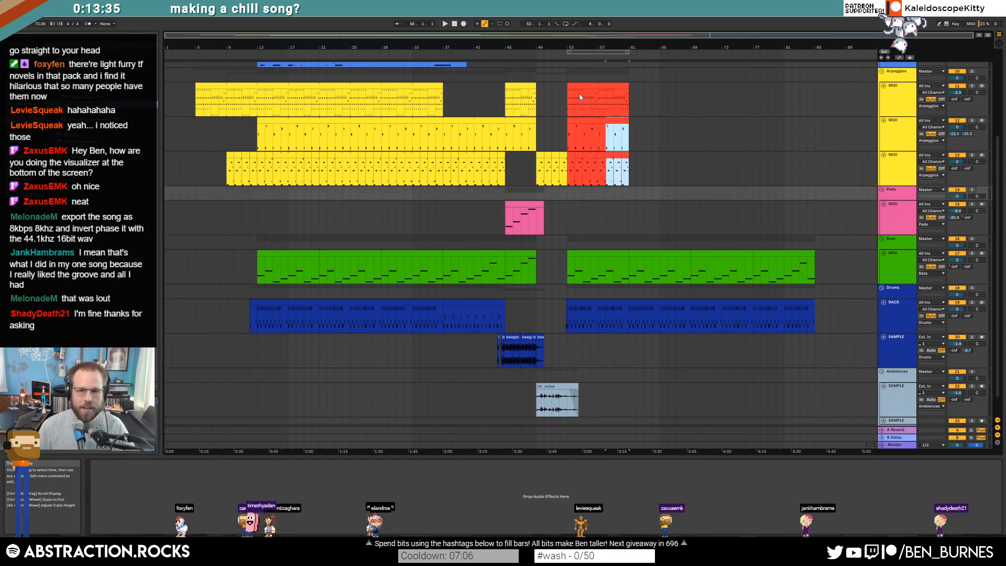
pyautogui.hotkey('ctrl', 'd')
pyautogui.hotkey('ctrl', 'd')
pyautogui.hotkey('ctrl', 'd')
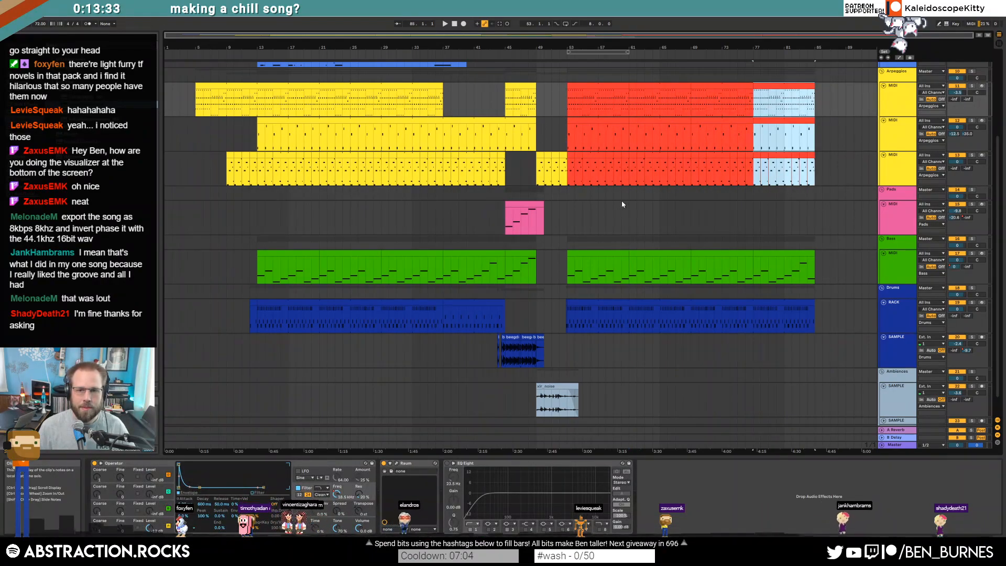
# Step: Arm the second Leads MIDI track and record a new melody from bar 52 to about bar 89
pyautogui.scroll(4, 616, 197)
pyautogui.click(560, 150)
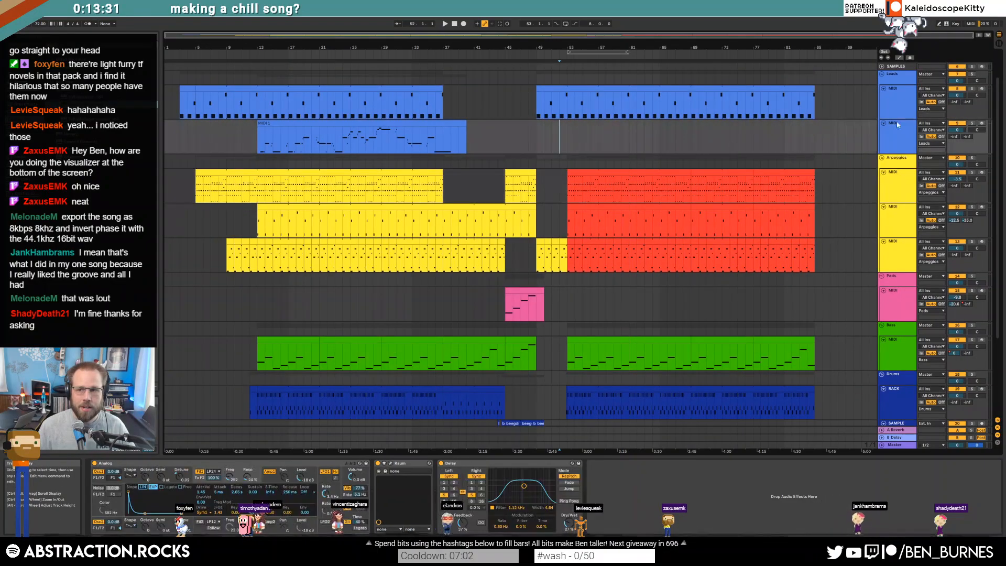
pyautogui.click(981, 123)
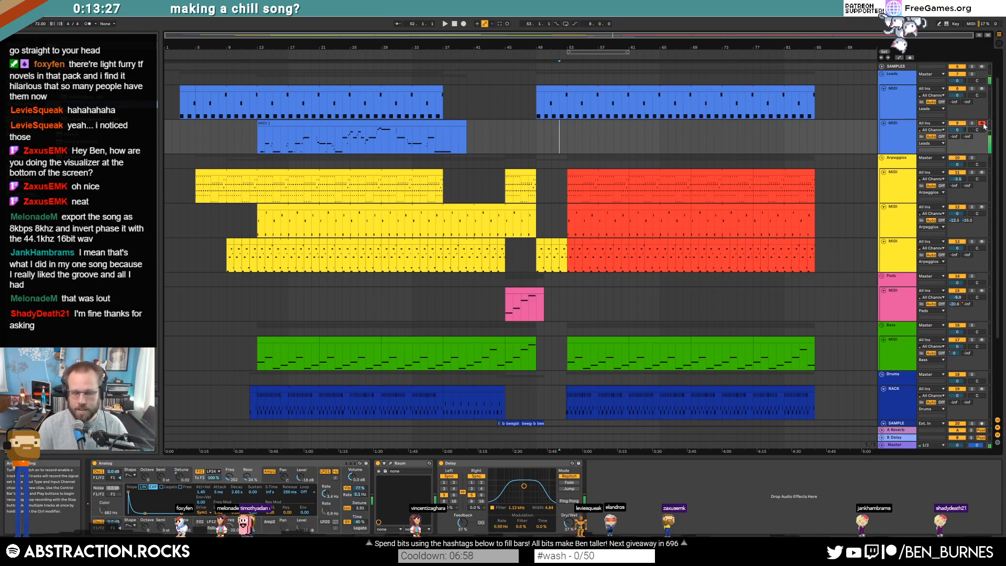
pyautogui.press('F9')
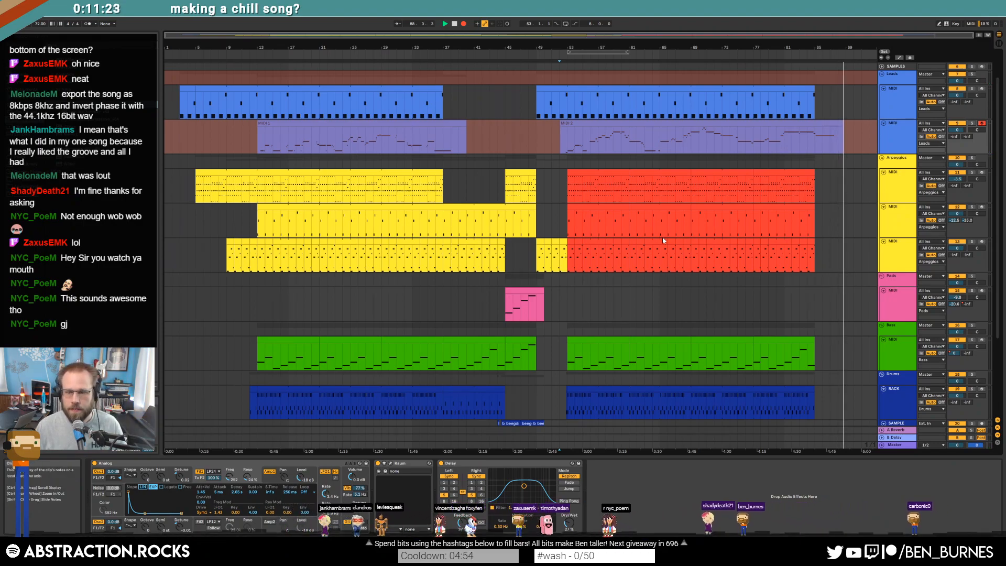
pyautogui.press('space')
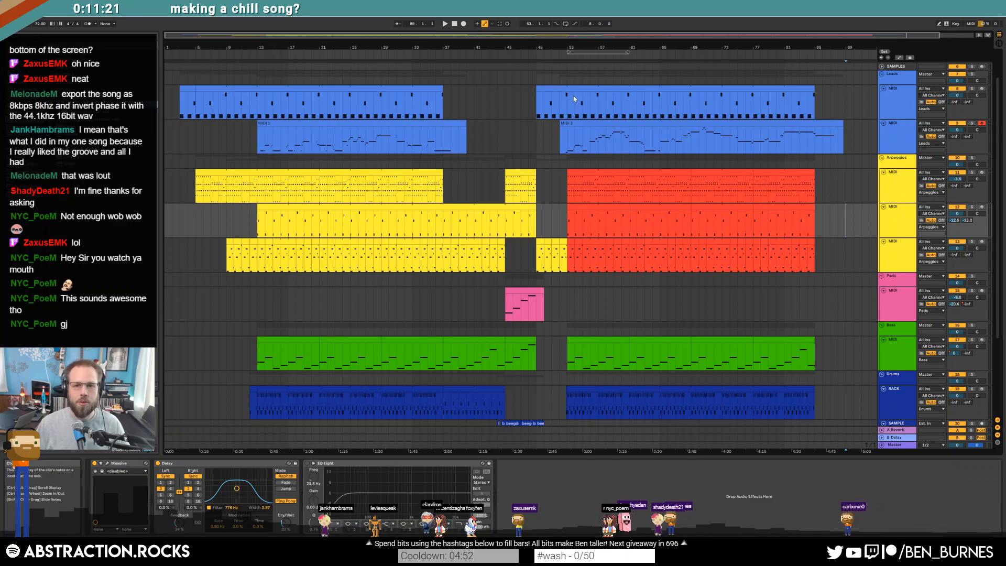
# Step: Colour bars 53 to 85 of the first Leads track red to match the arpeggio clips
pyautogui.click(570, 103)
pyautogui.moveTo(570, 101); pyautogui.dragTo(811, 98)
pyautogui.rightClick(809, 98)
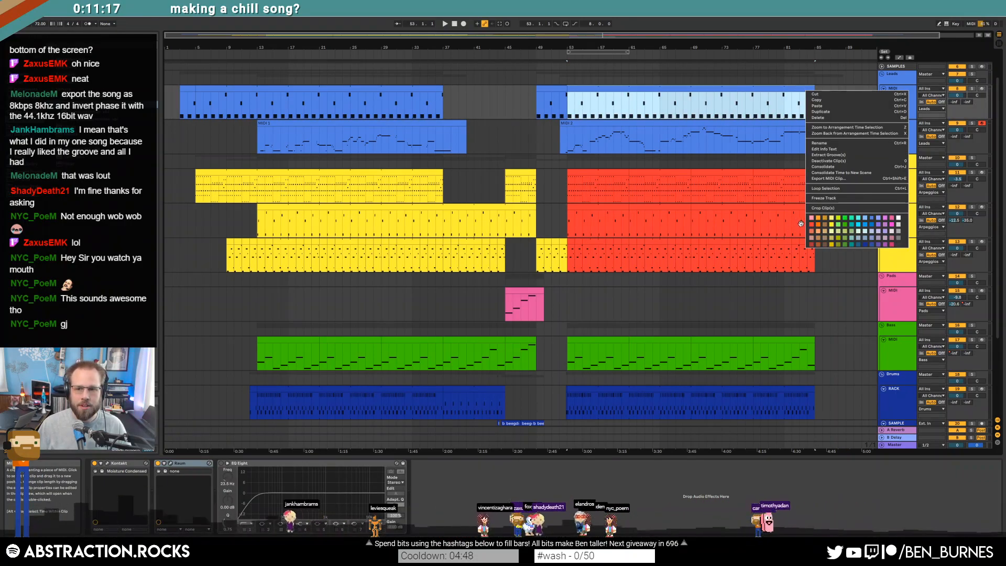
pyautogui.click(843, 281)
pyautogui.click(844, 280)
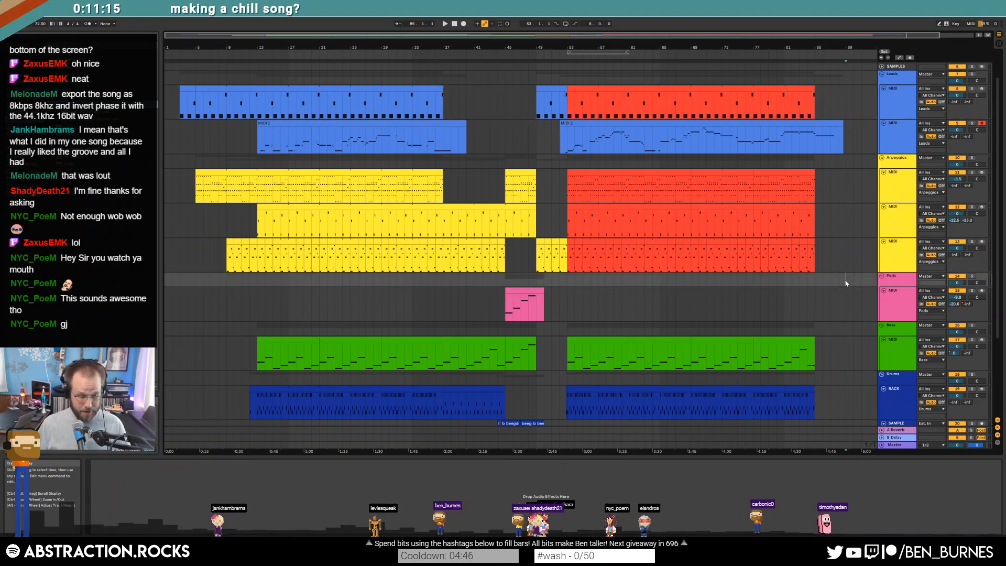
pyautogui.click(611, 173)
pyautogui.click(814, 255)
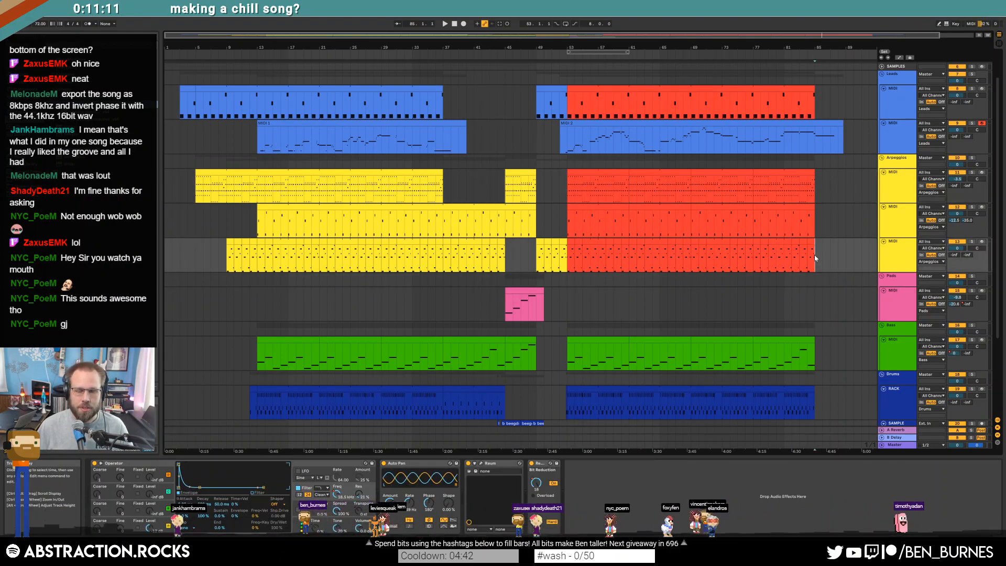
pyautogui.scroll(-3, 814, 256)
pyautogui.scroll(-2, 815, 261)
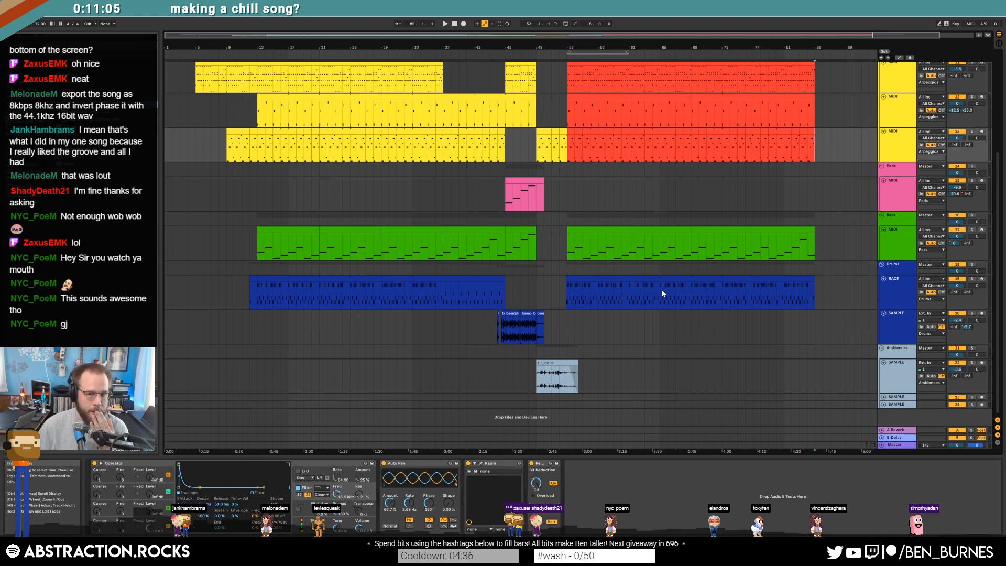
# Step: Add a new MIDI track below the last Arpeggios track and create an empty clip on it from bar 69 to 73
pyautogui.scroll(4, 728, 264)
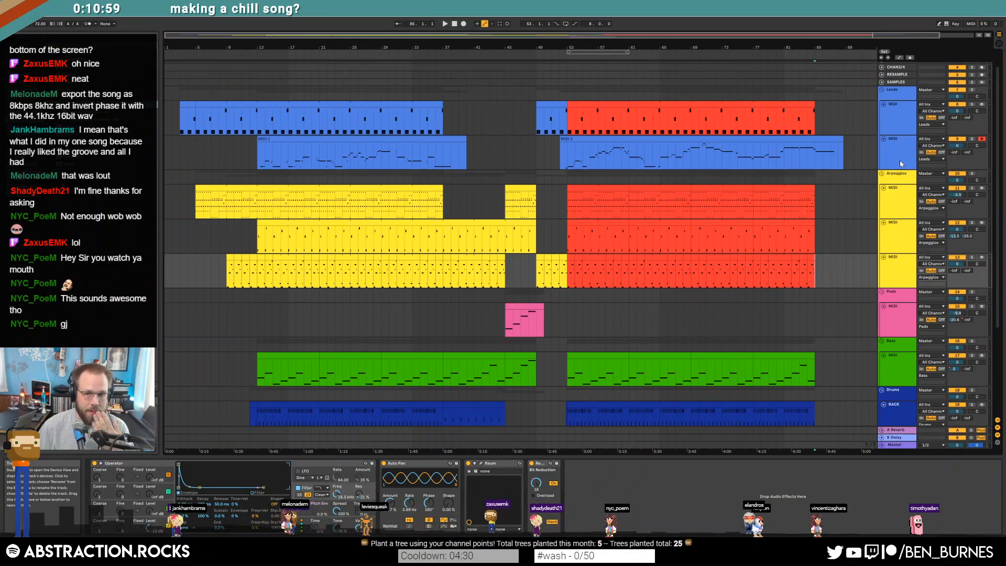
pyautogui.click(706, 158)
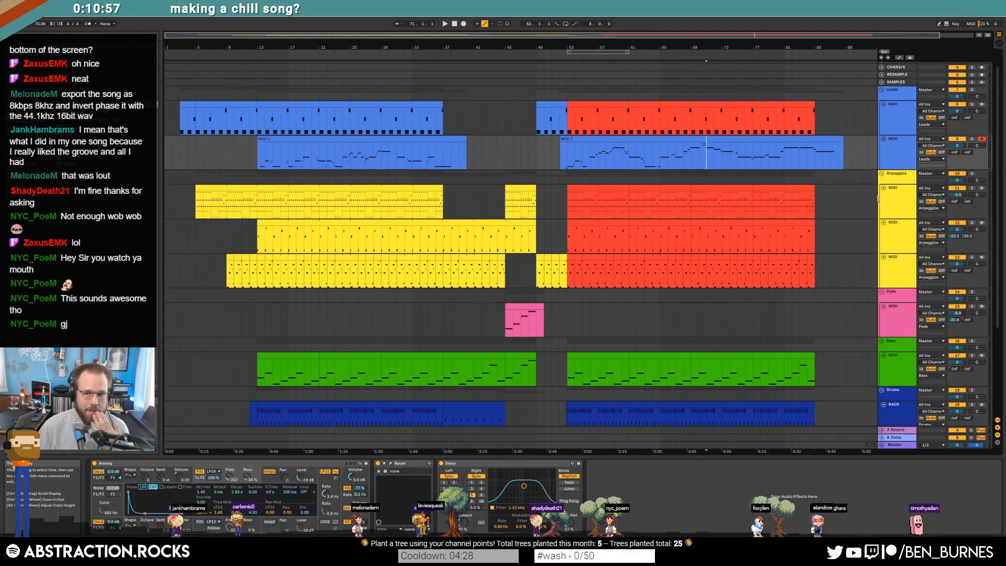
pyautogui.click(896, 270)
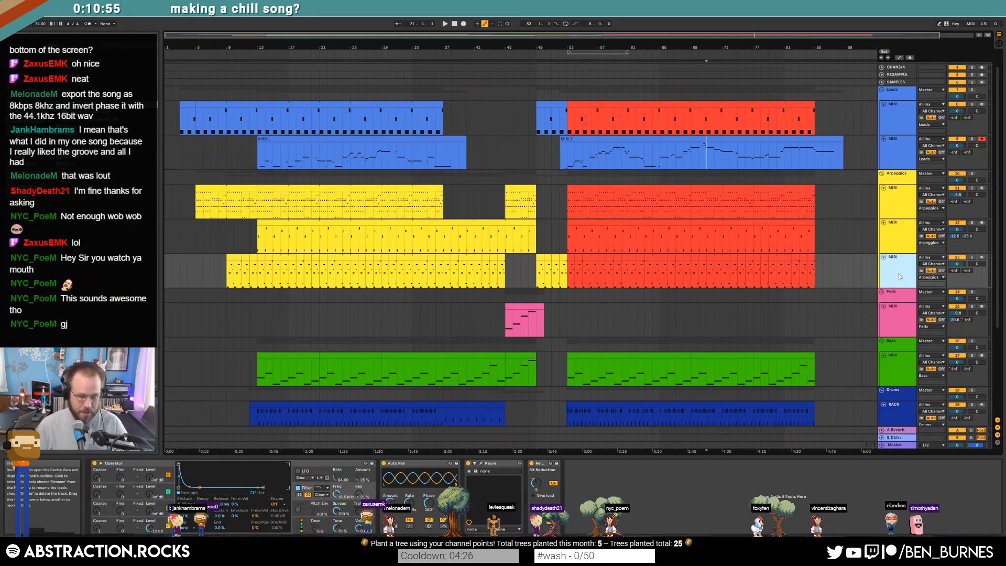
pyautogui.hotkey('ctrl', 'shift', 't')
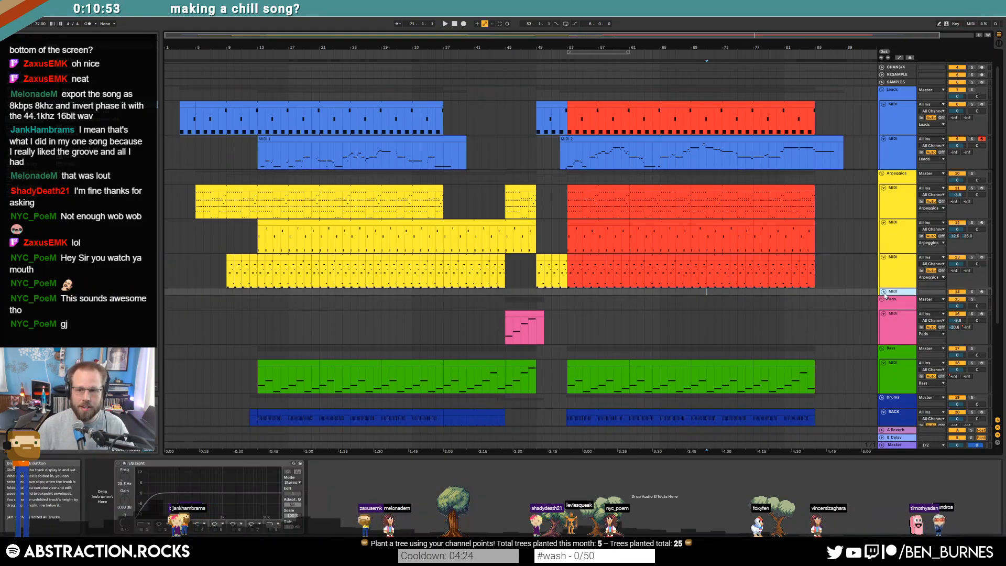
pyautogui.click(883, 292)
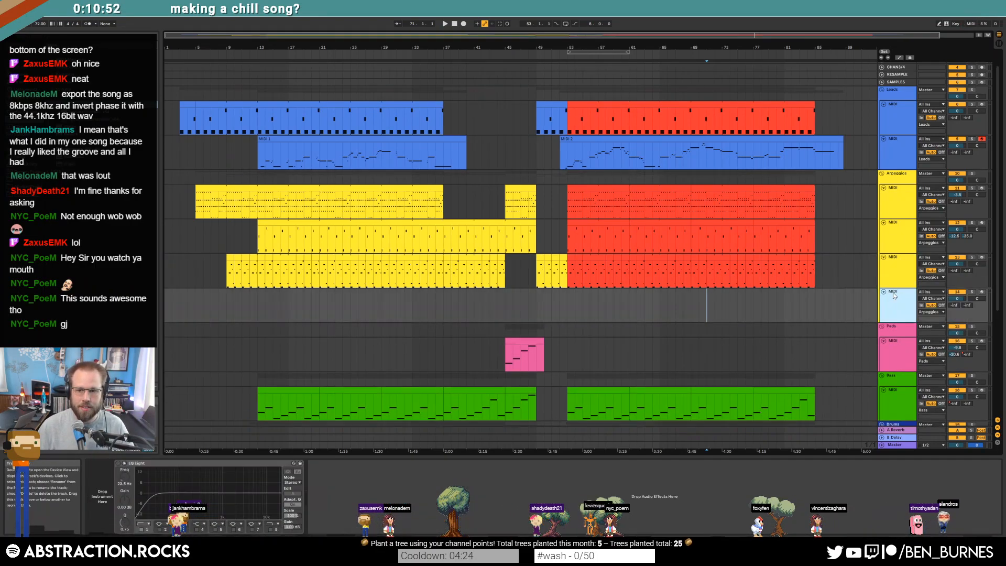
pyautogui.click(693, 306)
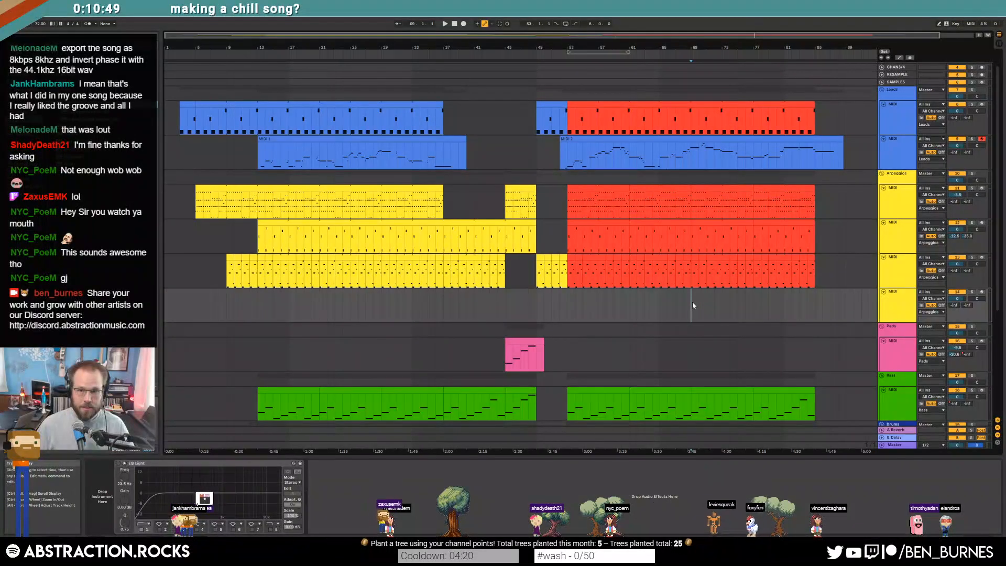
pyautogui.moveTo(691, 304); pyautogui.dragTo(720, 305)
pyautogui.hotkey('ctrl', 'shift', 'm')
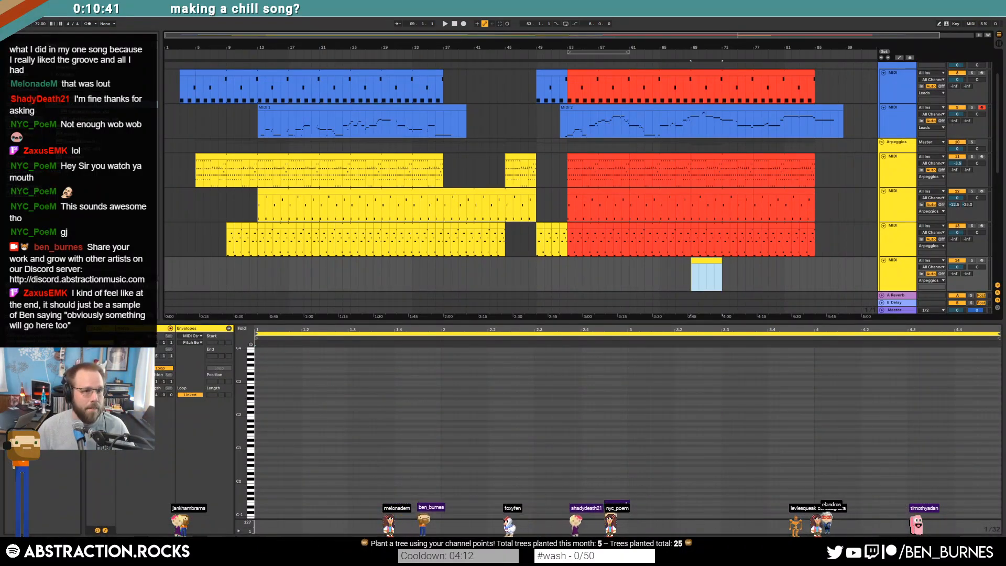
# Step: Load the Massive synth onto the new Arpeggios track and close its plugin window
pyautogui.click(29, 98)
pyautogui.scroll(-2, 702, 210)
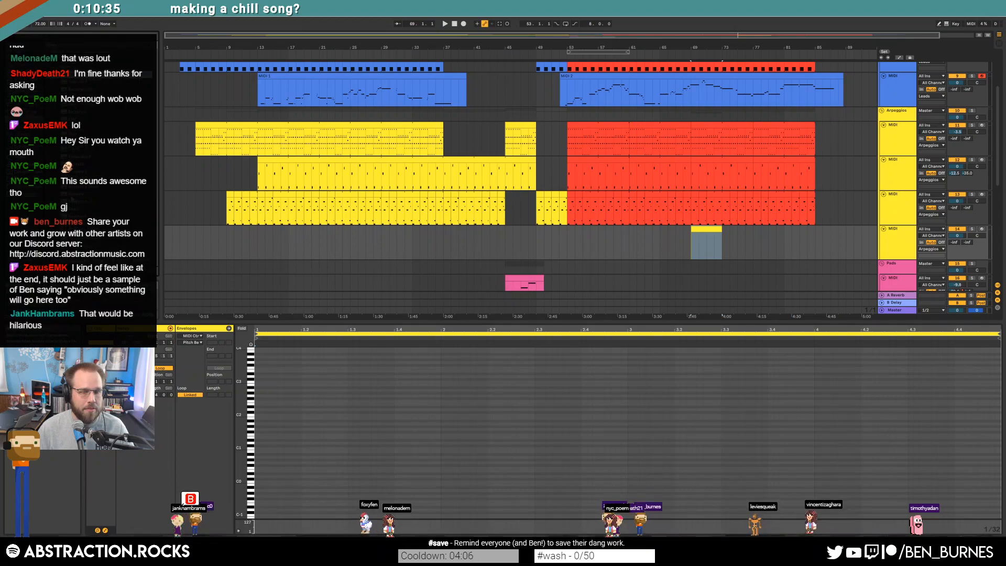
pyautogui.click(707, 243)
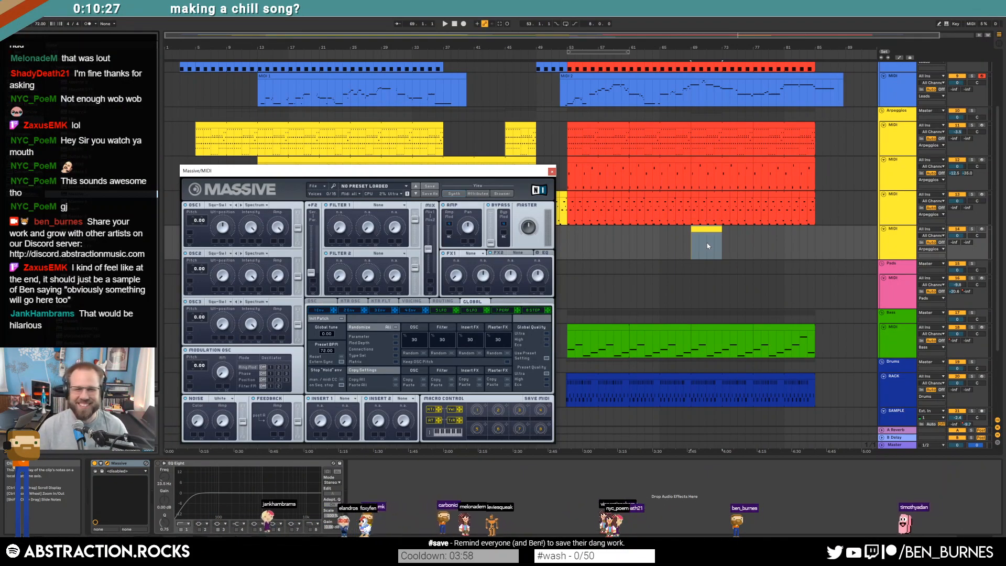
pyautogui.click(551, 173)
# Step: Add an audio track to the Bass group and place the LOOP 140bpm Growl Bass 21 sample on it at bar 61
pyautogui.scroll(-4, 698, 235)
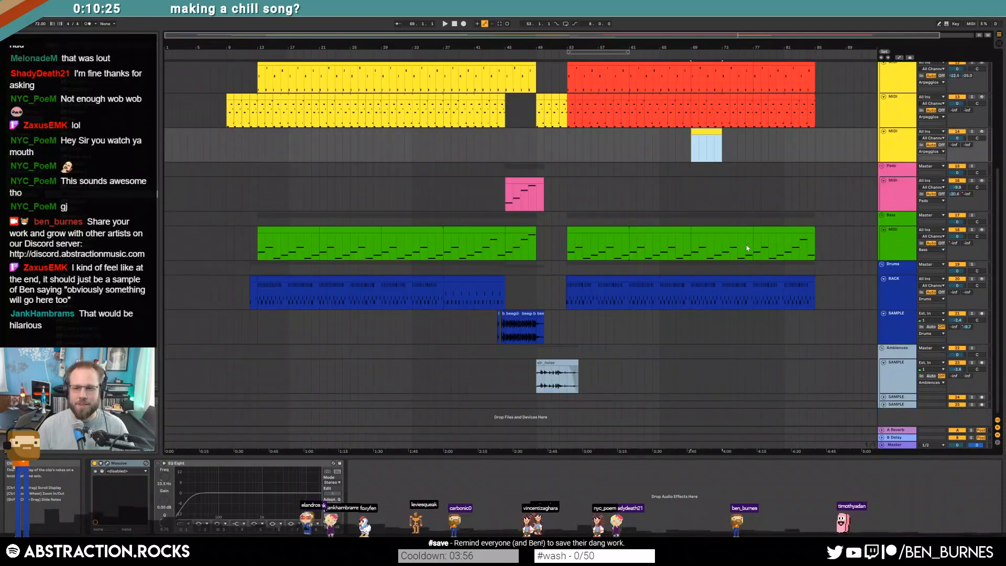
pyautogui.click(895, 256)
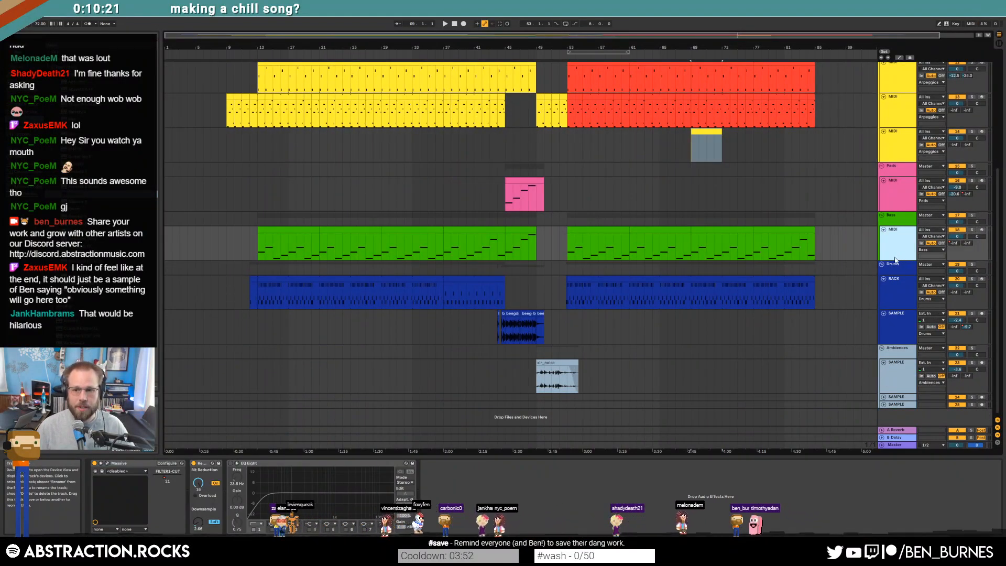
pyautogui.hotkey('ctrl', 'shift', 't')
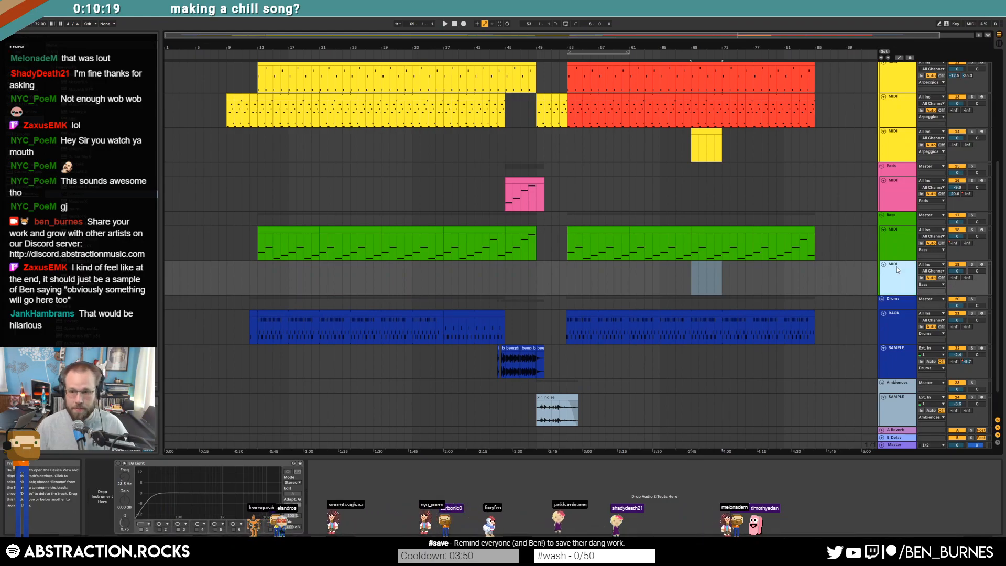
pyautogui.hotkey('ctrl', 'z')
pyautogui.hotkey('ctrl', 't')
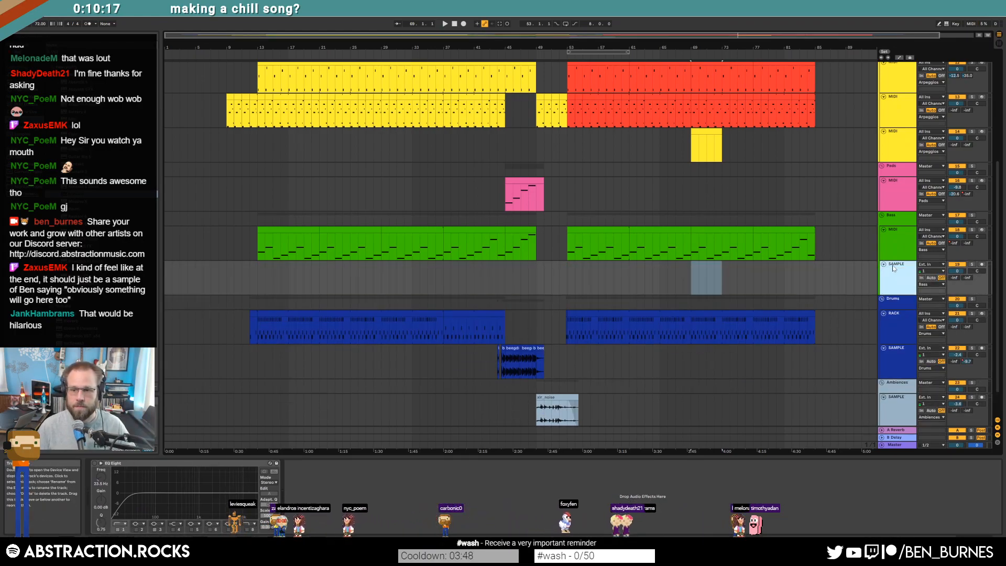
pyautogui.click(25, 194)
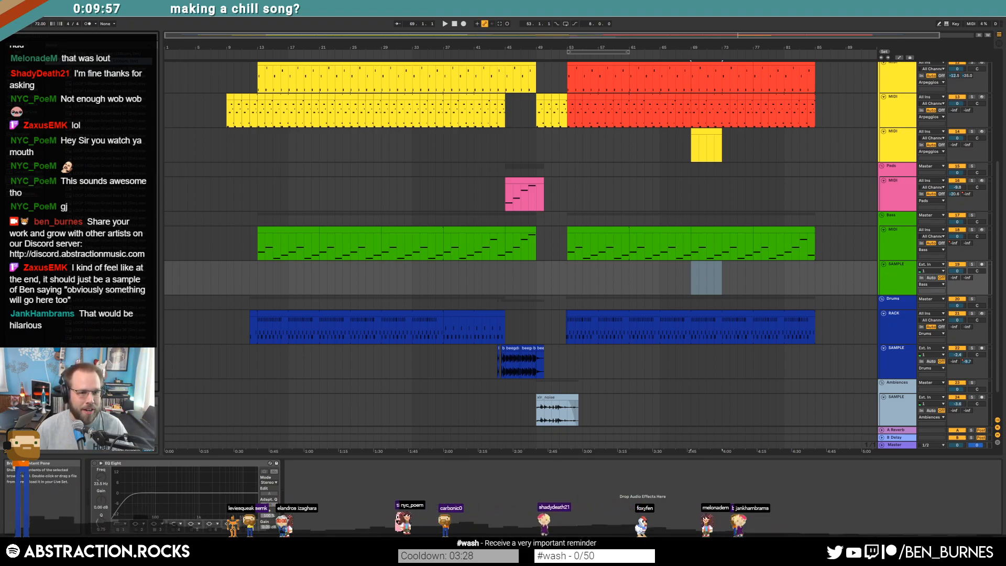
pyautogui.moveTo(105, 217); pyautogui.dragTo(630, 273)
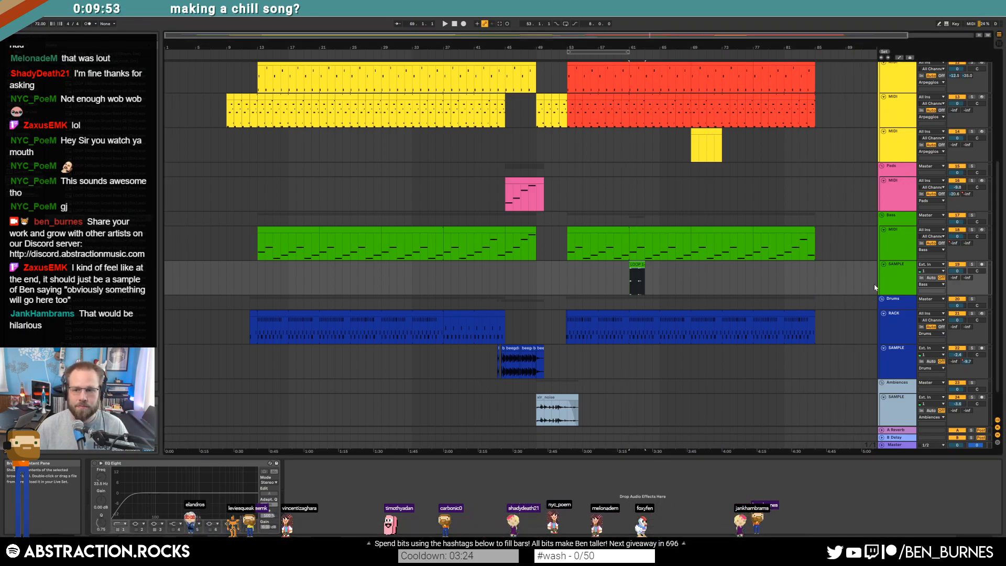
# Step: Move the growl bass loop clip to bar 69 and back to bar 61
pyautogui.click(883, 264)
pyautogui.click(884, 264)
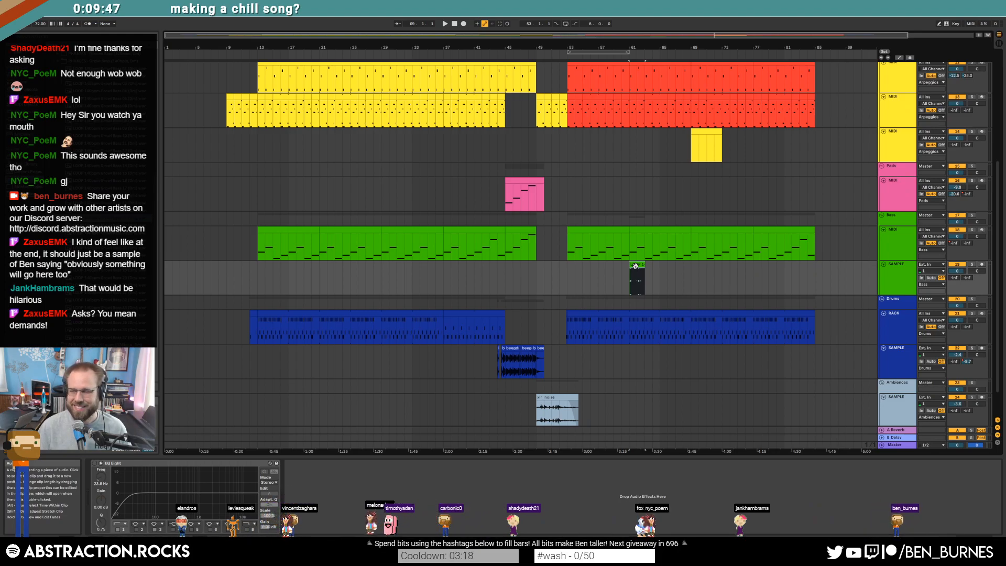
pyautogui.click(698, 269)
pyautogui.hotkey('ctrl', 'v')
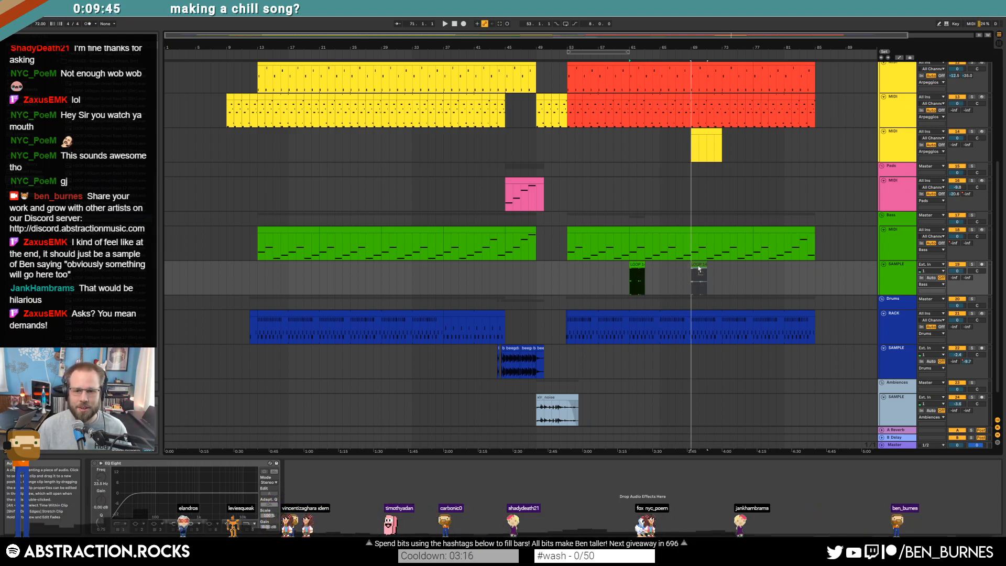
pyautogui.moveTo(692, 266)
pyautogui.mouseDown()
pyautogui.moveTo(662, 265)
pyautogui.moveTo(697, 269)
pyautogui.mouseUp()
pyautogui.click(629, 275)
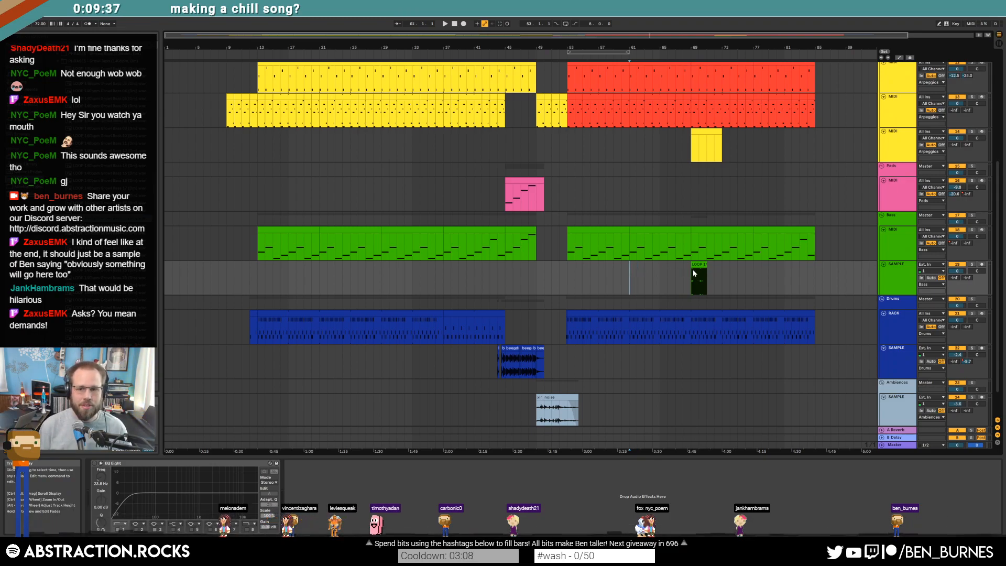
pyautogui.moveTo(701, 265); pyautogui.dragTo(641, 270)
# Step: Turn on warping for the growl bass clip, set its segment tempo to 140 BPM and halve it to 70
pyautogui.scroll(6, 635, 279)
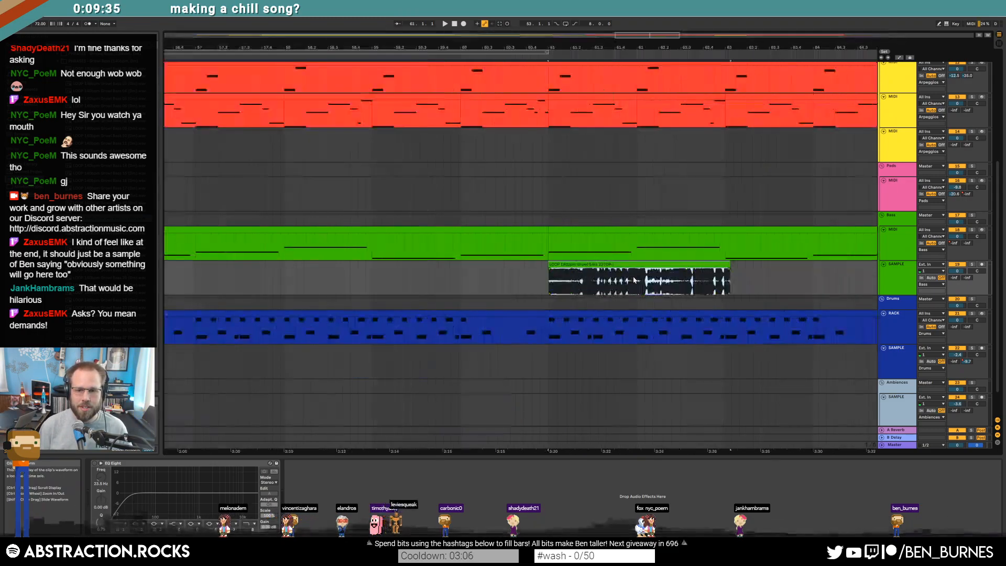
pyautogui.scroll(5, 634, 280)
pyautogui.moveTo(449, 283); pyautogui.dragTo(504, 283)
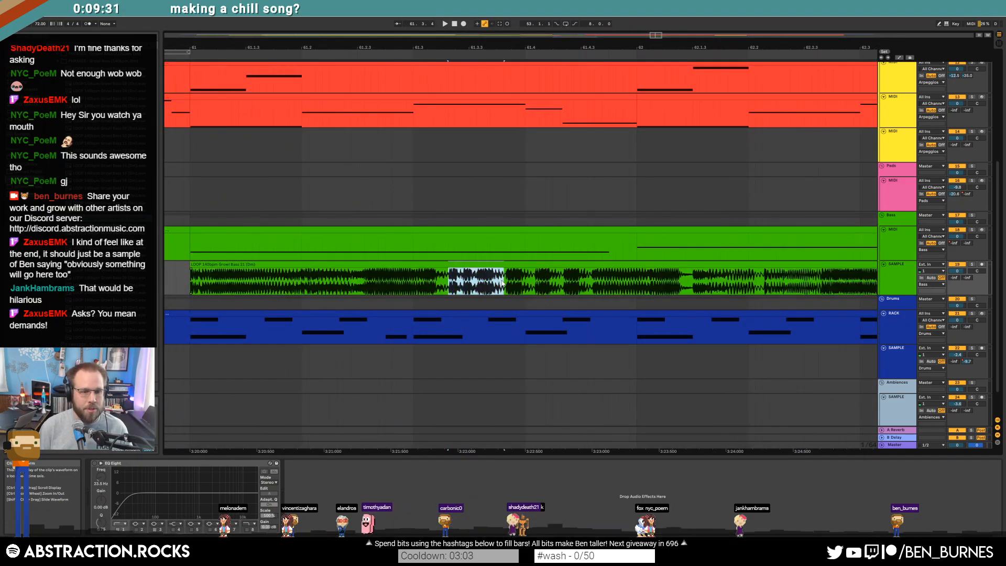
pyautogui.click(468, 263)
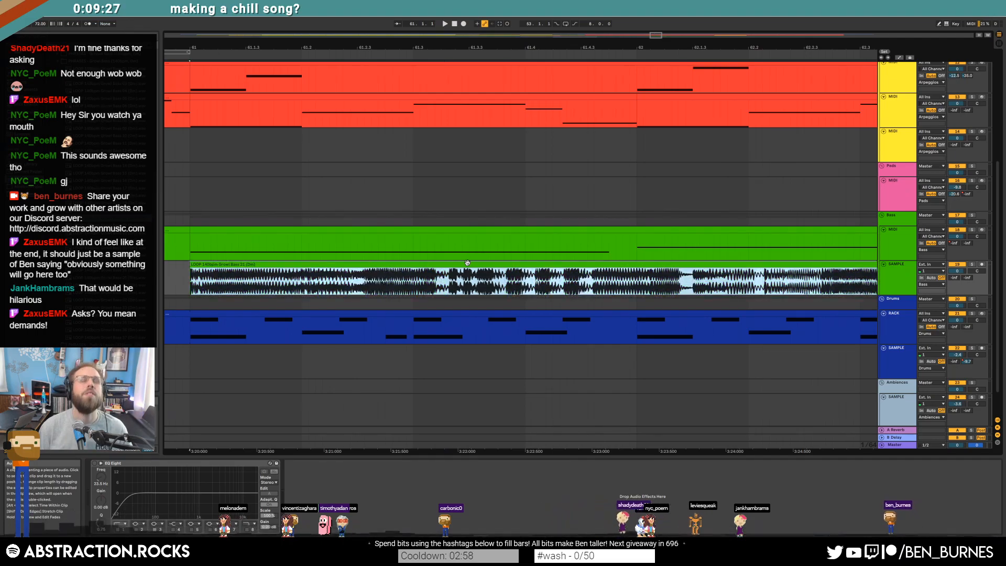
pyautogui.doubleClick(467, 263)
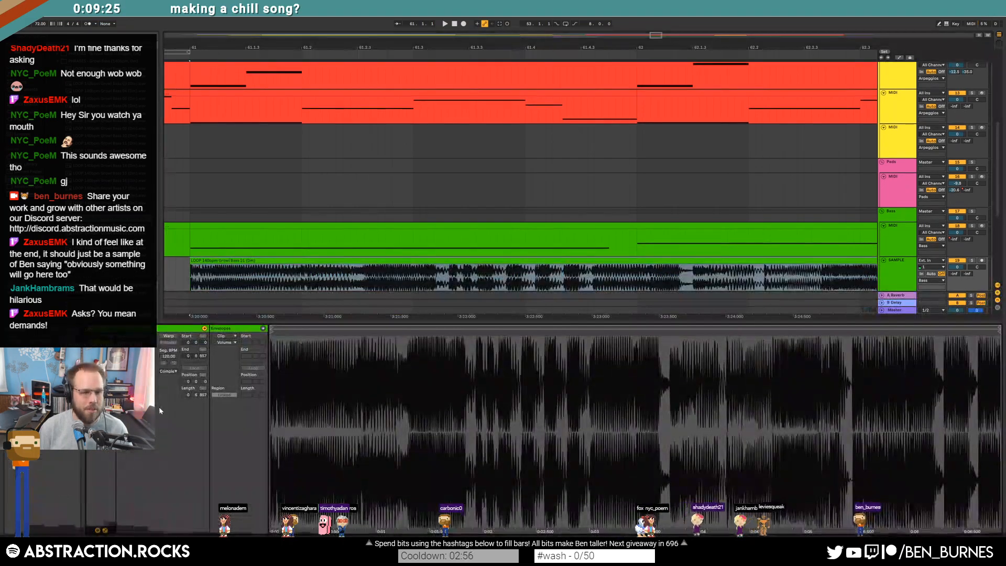
pyautogui.click(167, 337)
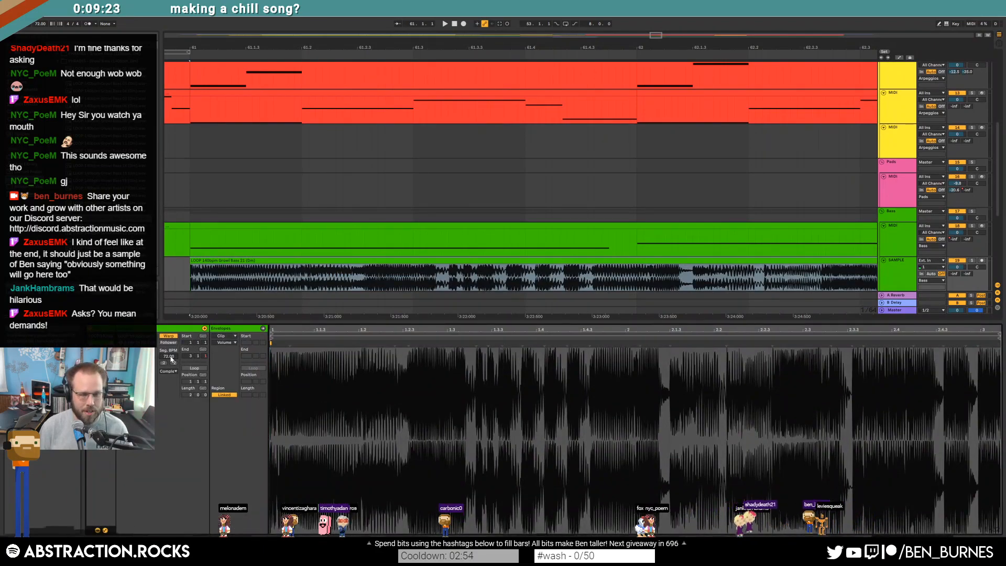
pyautogui.click(169, 356)
pyautogui.write('140')
pyautogui.press('Return')
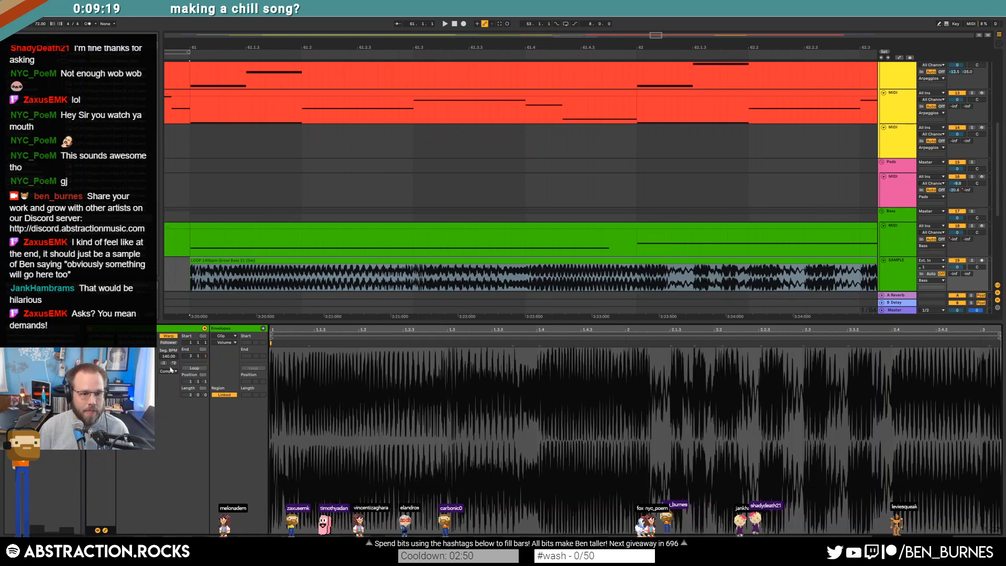
pyautogui.click(164, 363)
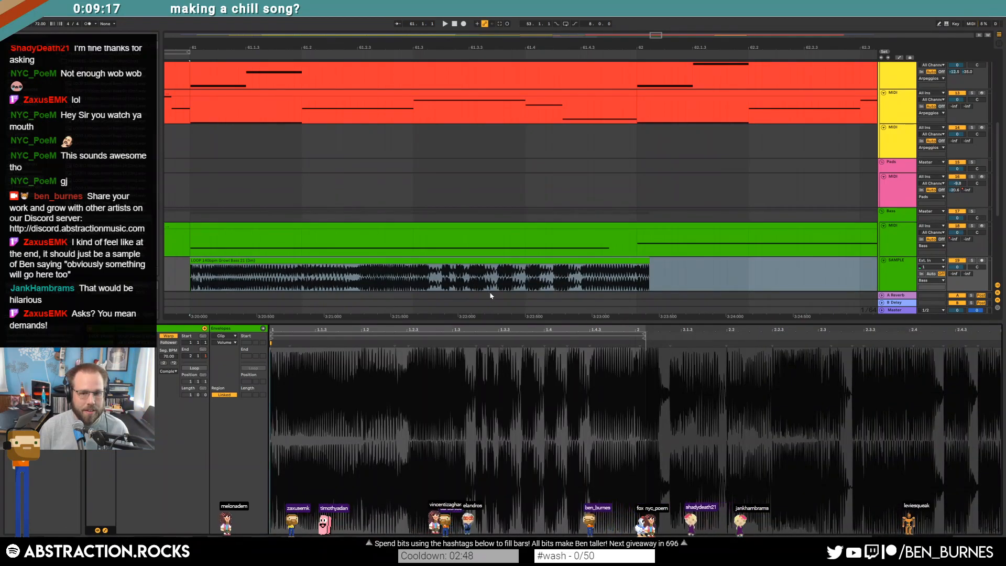
# Step: Extend the warped growl bass clip so it ends at bar 63
pyautogui.moveTo(649, 263); pyautogui.dragTo(969, 270)
pyautogui.scroll(-3, 777, 276)
pyautogui.hscroll(5, 603, 135)
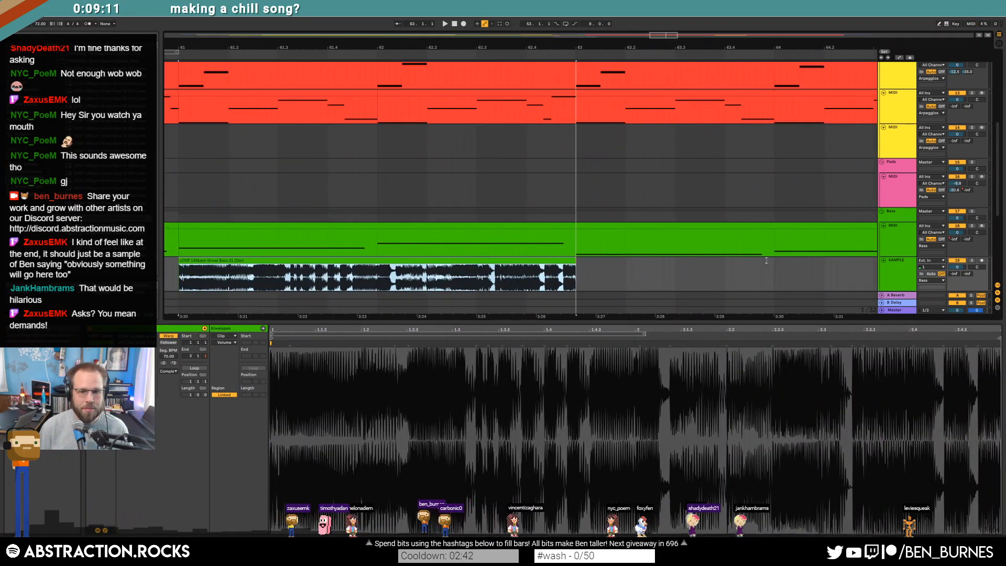
# Step: Split the half-beat section from 61.3.2 to 61.3.4 out of the growl bass clip and show its transposition setting
pyautogui.moveTo(665, 37); pyautogui.dragTo(551, 261)
pyautogui.moveTo(477, 280); pyautogui.dragTo(549, 279)
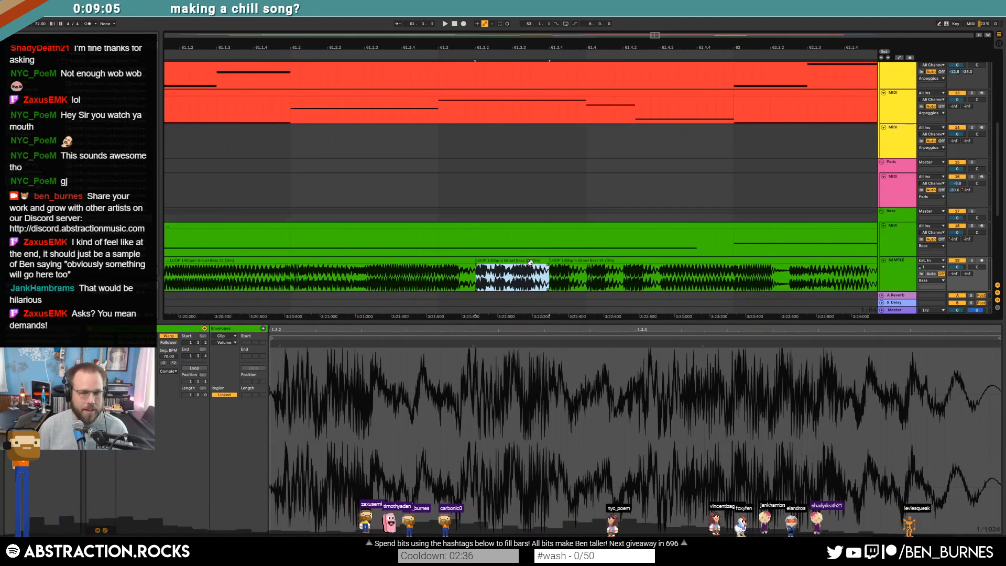
pyautogui.click(129, 375)
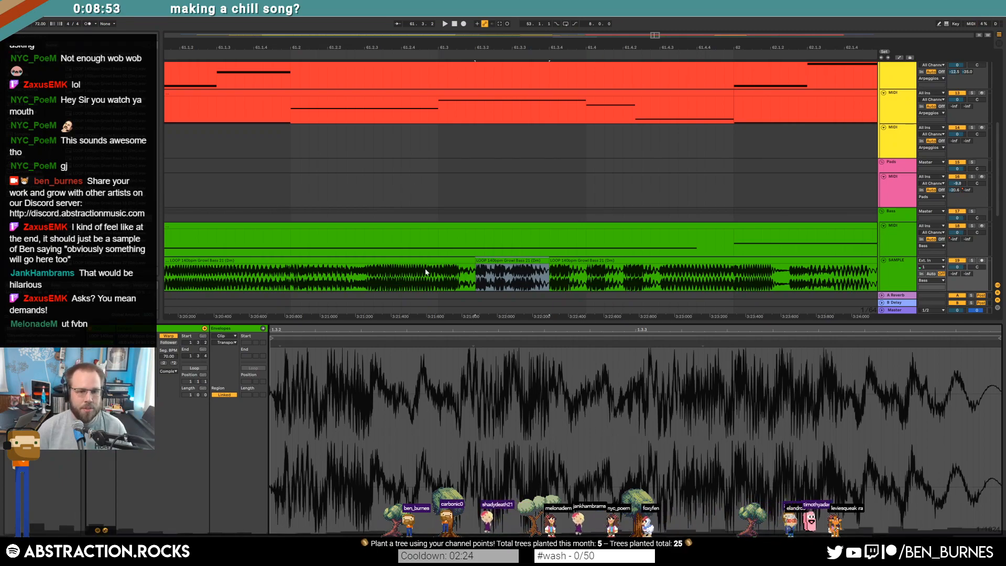
# Step: Delete the growl bass parts before and after the isolated half-beat slice
pyautogui.click(437, 261)
pyautogui.press('End')
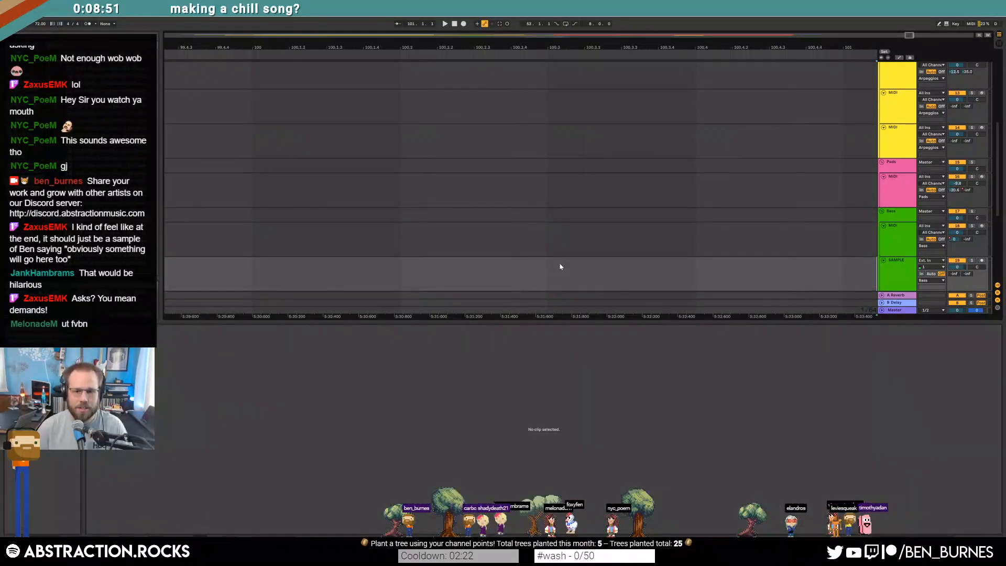
pyautogui.scroll(-8, 550, 266)
pyautogui.scroll(-1, 449, 258)
pyautogui.scroll(-4, 449, 258)
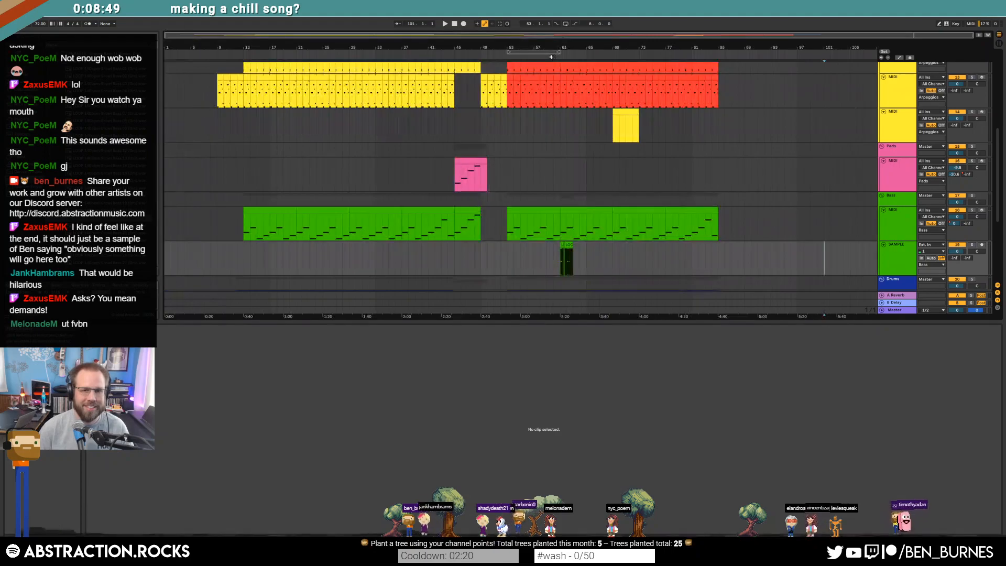
pyautogui.scroll(10, 558, 240)
pyautogui.click(675, 244)
pyautogui.press('Delete')
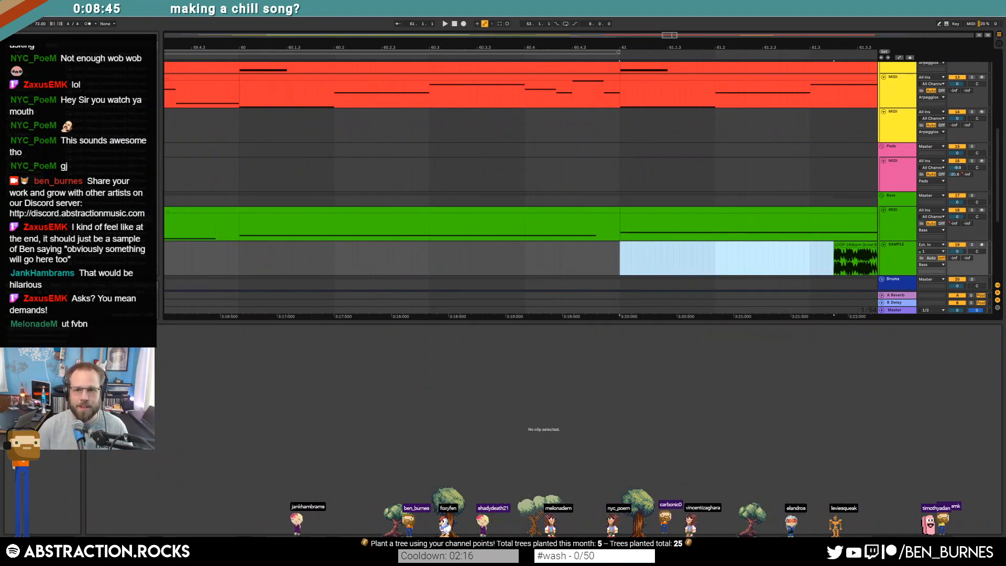
pyautogui.hscroll(5, 721, 243)
pyautogui.click(712, 243)
pyautogui.press('Delete')
# Step: Move the growl bass slice so it ends at bar 62 and cut a tiny gap in it just before 61.4.4
pyautogui.scroll(-3, 501, 245)
pyautogui.moveTo(501, 245); pyautogui.dragTo(556, 244)
pyautogui.scroll(5, 558, 244)
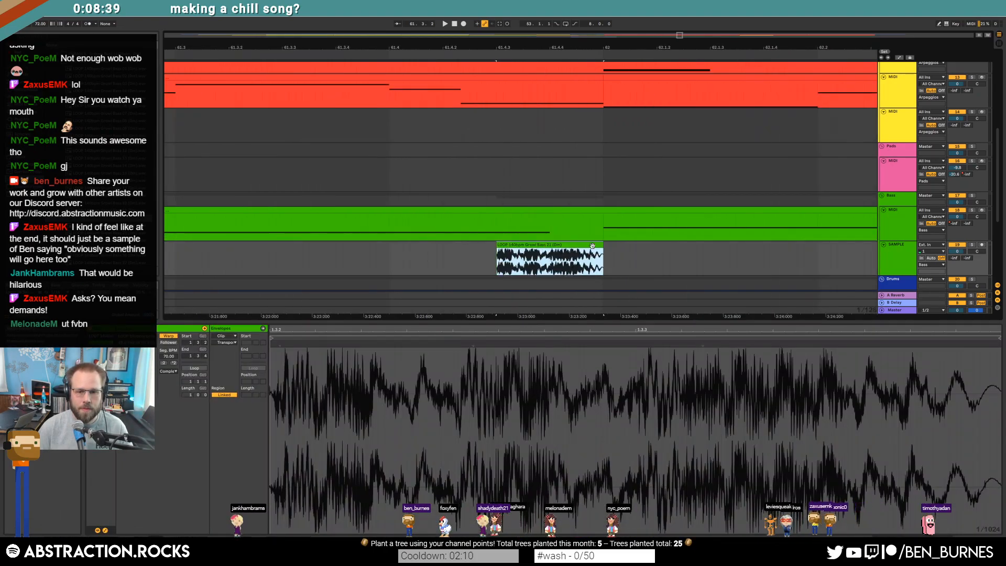
pyautogui.click(546, 260)
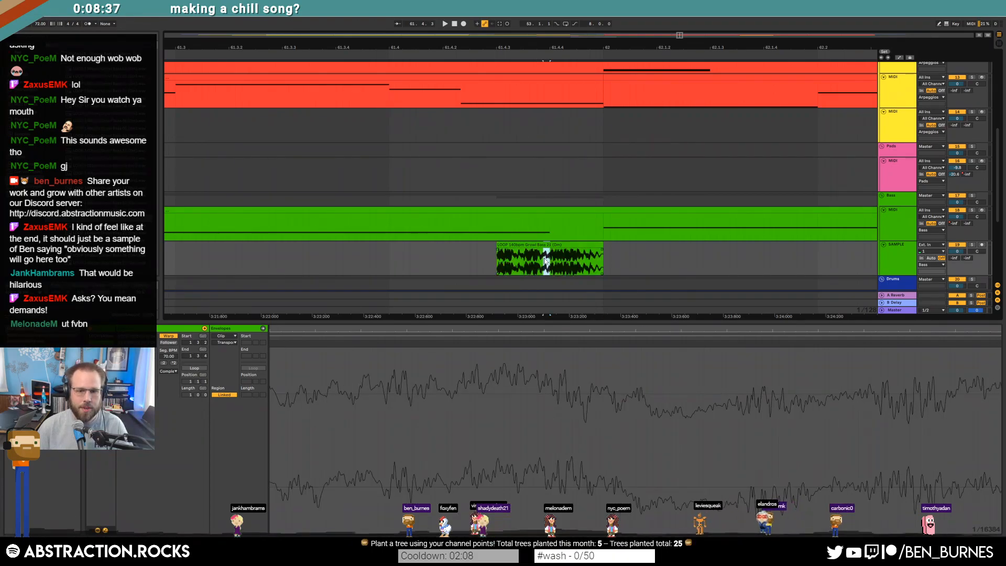
pyautogui.press('Delete')
# Step: Consolidate the two growl bass slices just before bar 62 into a single clip
pyautogui.click(564, 245)
pyautogui.hotkey('shift', 'Tab')
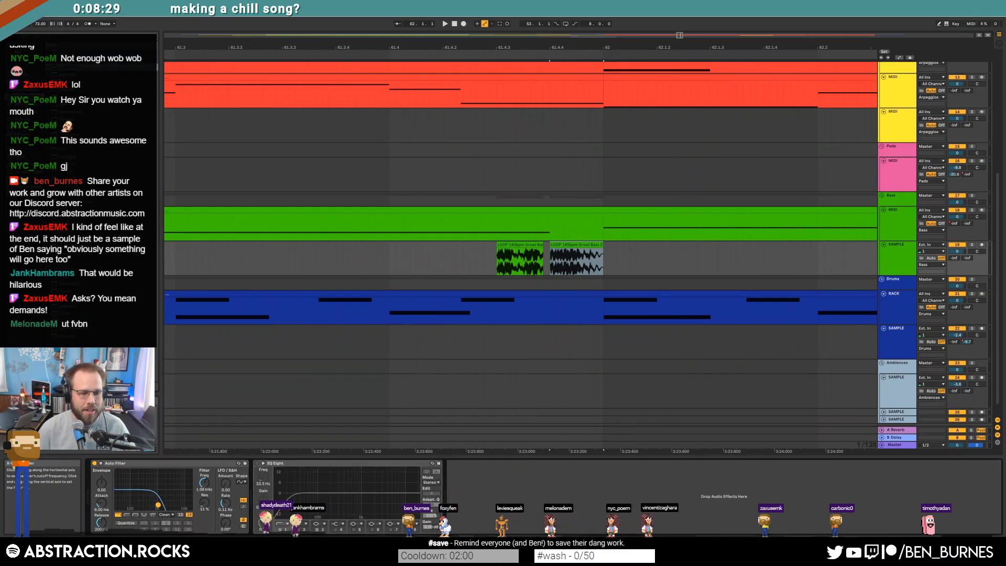
pyautogui.click(516, 239)
pyautogui.click(516, 243)
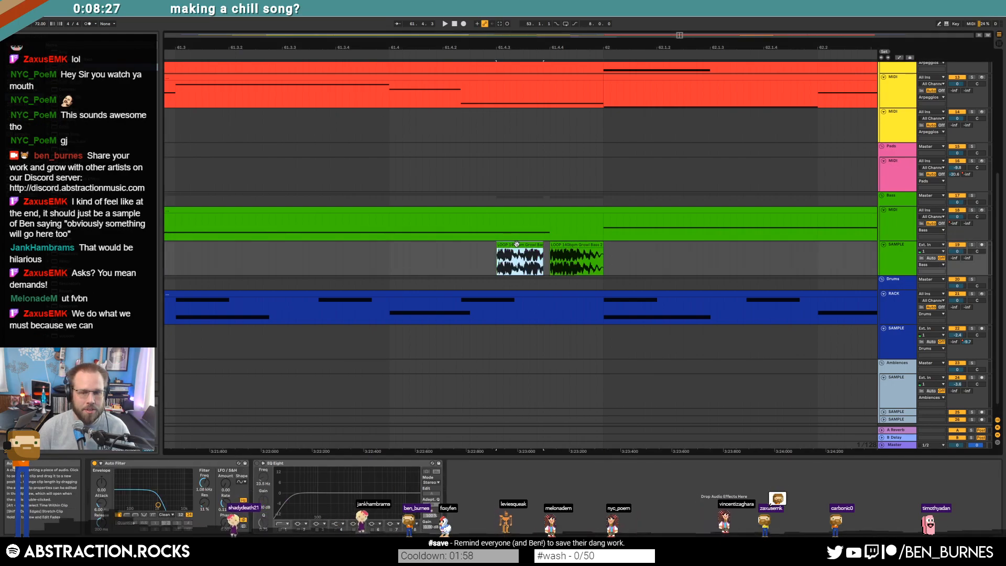
pyautogui.keyDown('shift'); pyautogui.click(560, 244); pyautogui.keyUp('shift')
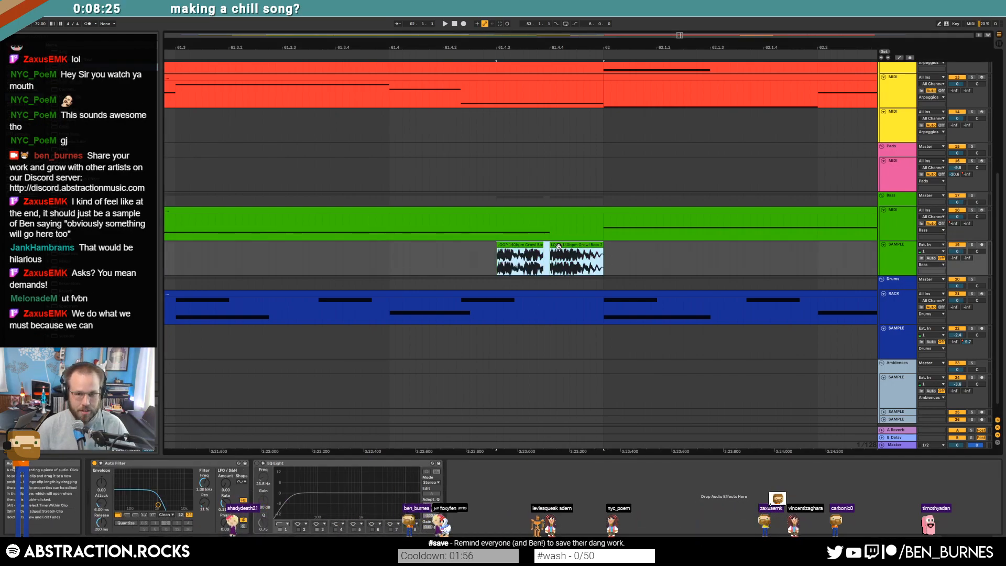
pyautogui.hotkey('ctrl', 'j')
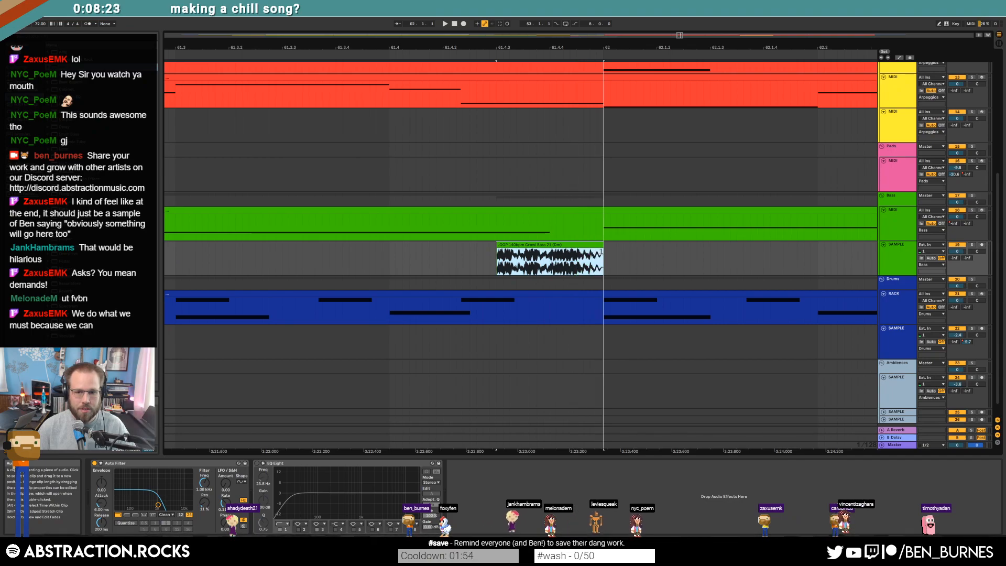
# Step: Remove the EQ Eight from the growl bass sample track and show the clip's volume envelope
pyautogui.click(354, 463)
pyautogui.press('Delete')
pyautogui.doubleClick(539, 245)
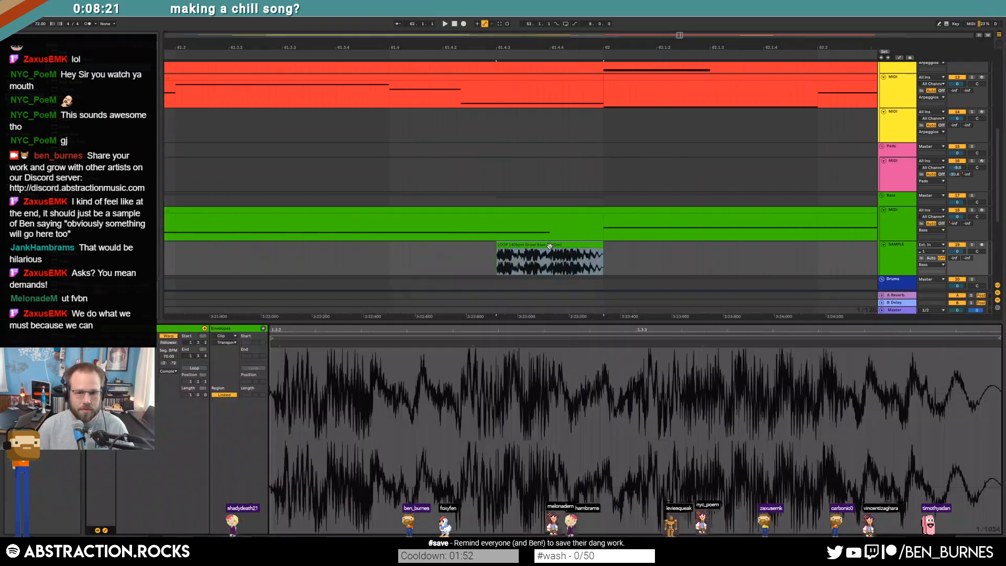
pyautogui.click(226, 343)
pyautogui.click(225, 350)
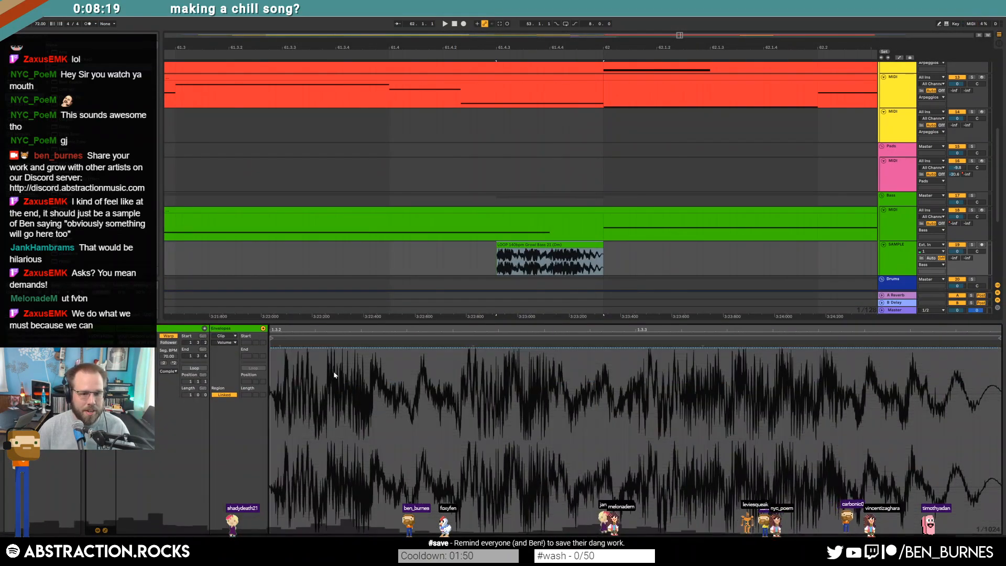
# Step: Shape the growl clip's volume envelope with two curved dips to silence and a curved fade-out at its end
pyautogui.click(365, 348)
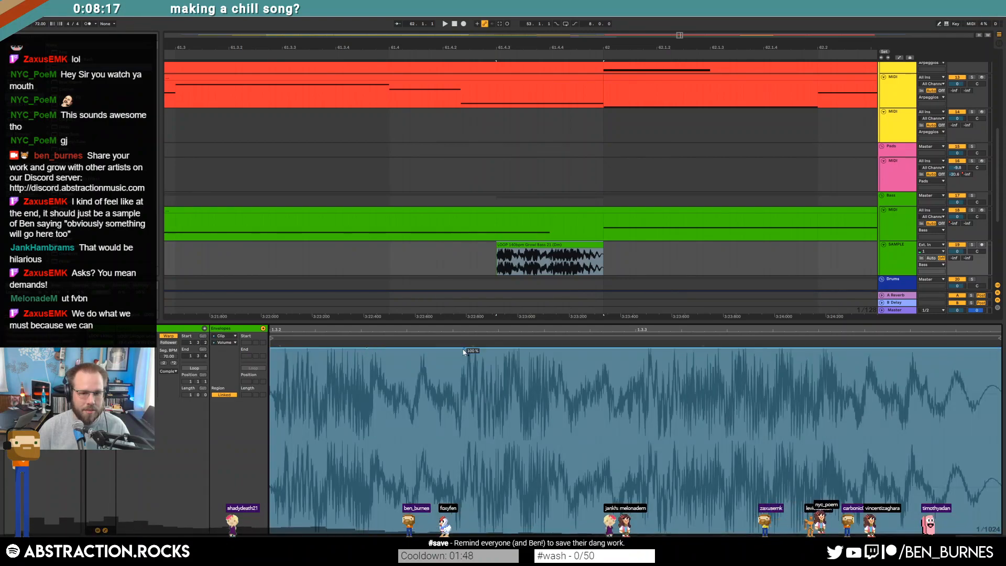
pyautogui.moveTo(459, 348); pyautogui.dragTo(459, 533)
pyautogui.moveTo(412, 448); pyautogui.dragTo(403, 513)
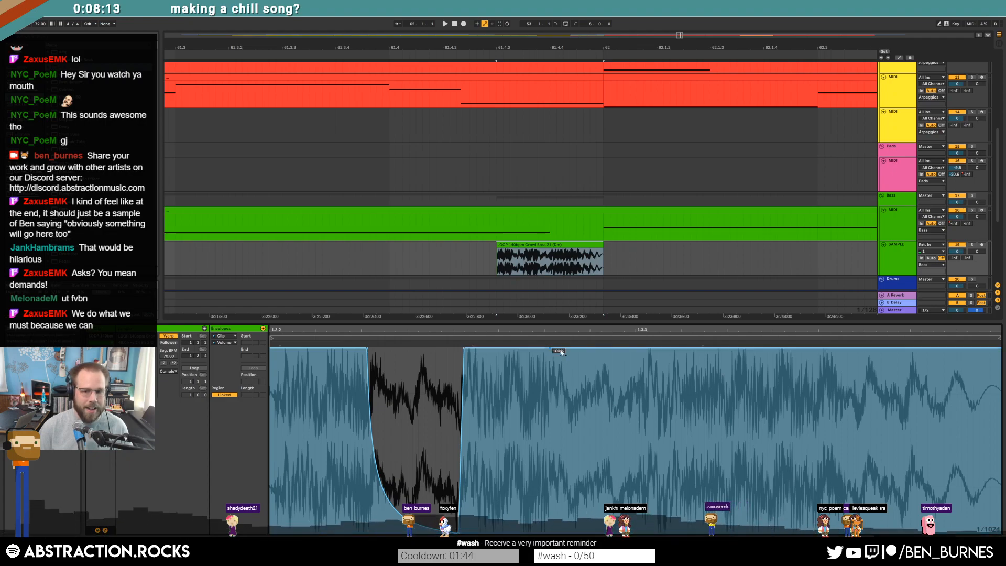
pyautogui.click(638, 348)
pyautogui.moveTo(630, 348); pyautogui.dragTo(631, 534)
pyautogui.moveTo(597, 461); pyautogui.dragTo(592, 516)
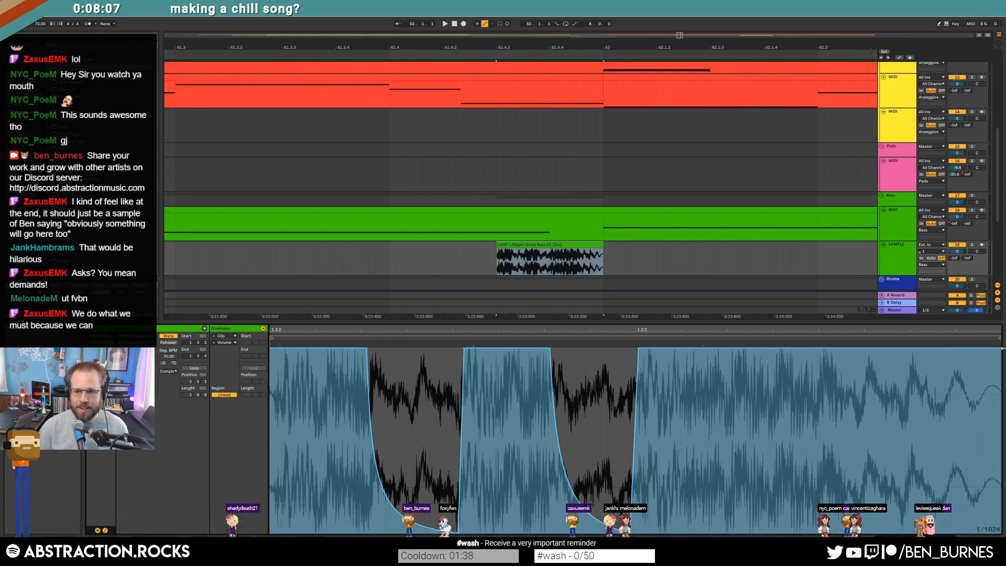
pyautogui.moveTo(998, 350); pyautogui.dragTo(998, 533)
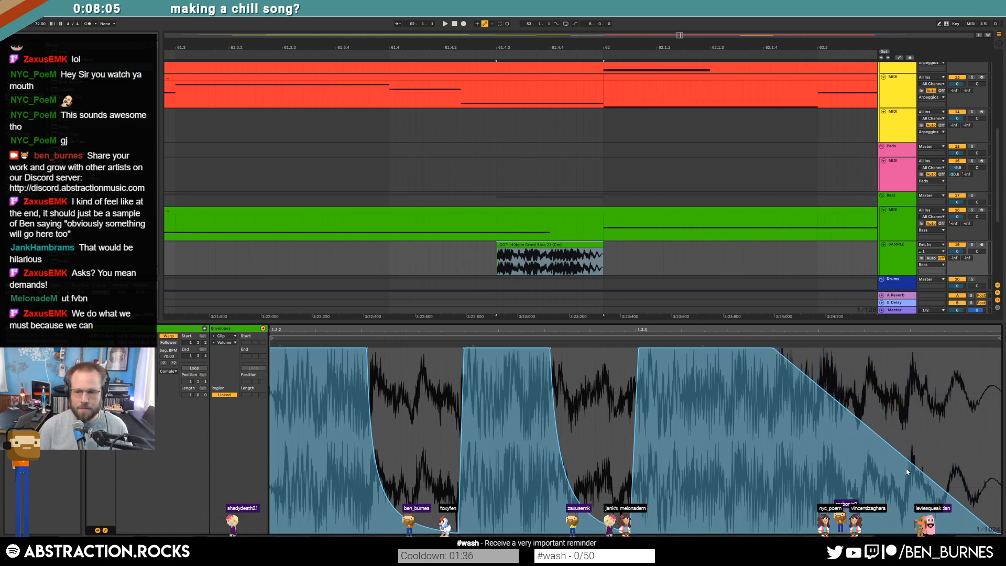
pyautogui.moveTo(834, 415); pyautogui.dragTo(827, 459)
# Step: Lower the growl bass sample track's volume to -6.4 dB and add a Delay with reduced dry/wet and feedback
pyautogui.scroll(-3, 691, 280)
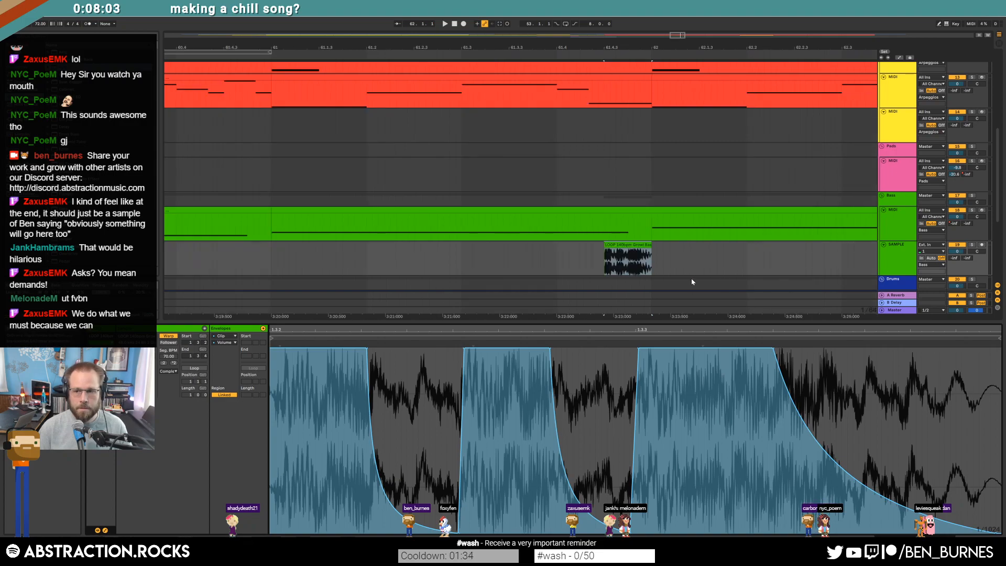
pyautogui.moveTo(957, 251); pyautogui.dragTo(957, 261)
pyautogui.doubleClick(896, 245)
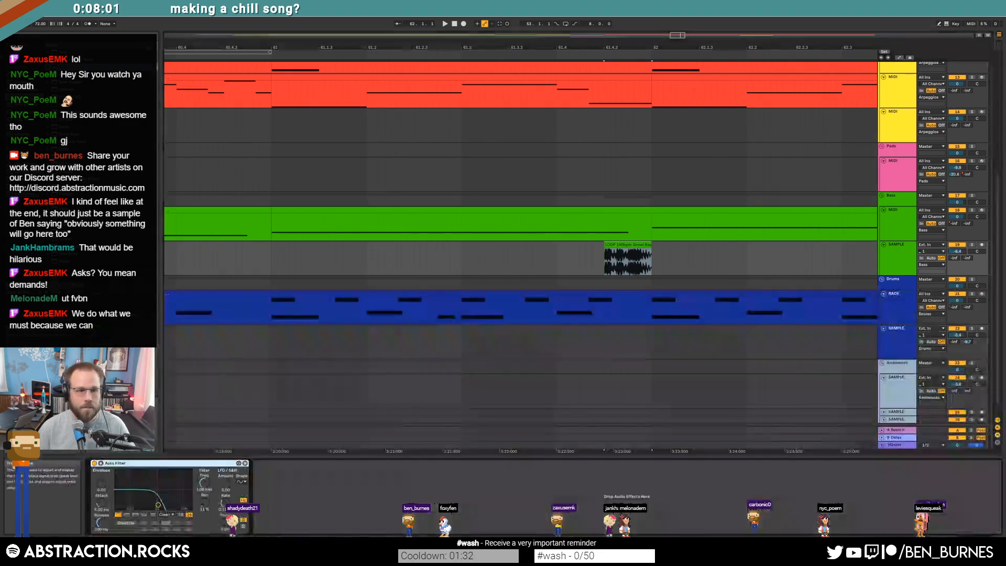
pyautogui.click(105, 126)
pyautogui.moveTo(104, 127); pyautogui.dragTo(278, 531)
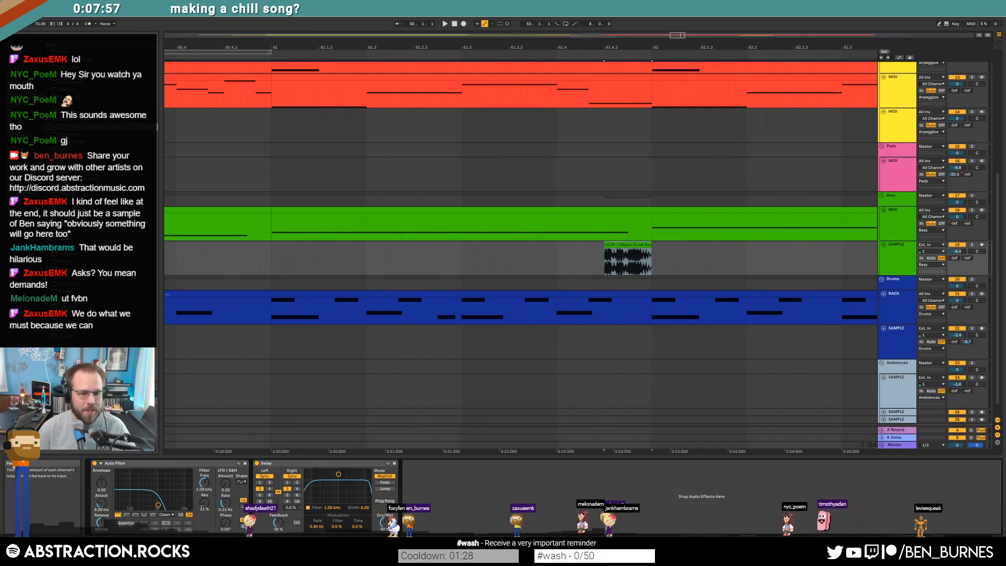
pyautogui.moveTo(384, 522); pyautogui.dragTo(385, 528)
pyautogui.moveTo(278, 522); pyautogui.dragTo(279, 529)
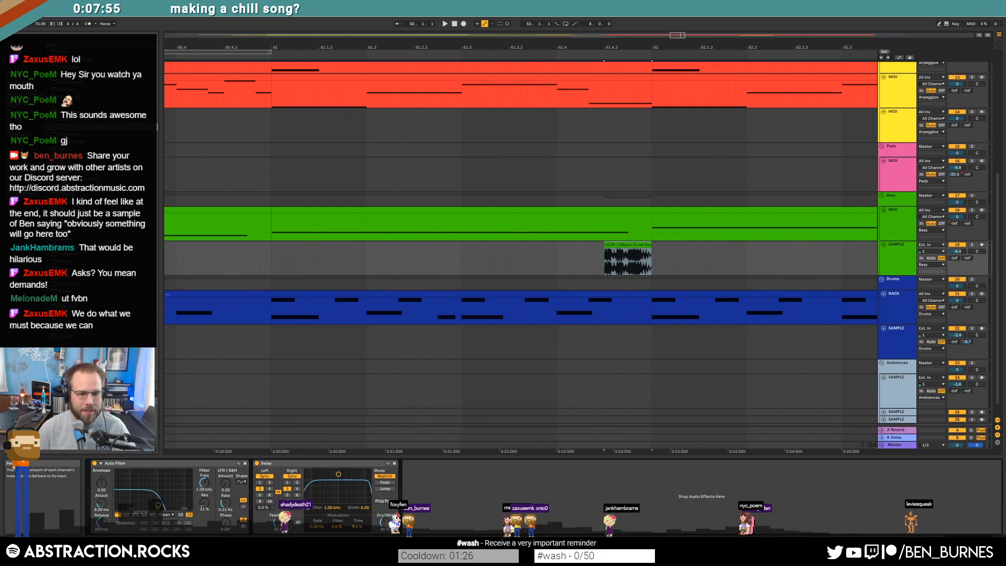
# Step: Play the arrangement from bar 61 to listen to the growl fill with its delay
pyautogui.scroll(-5, 524, 256)
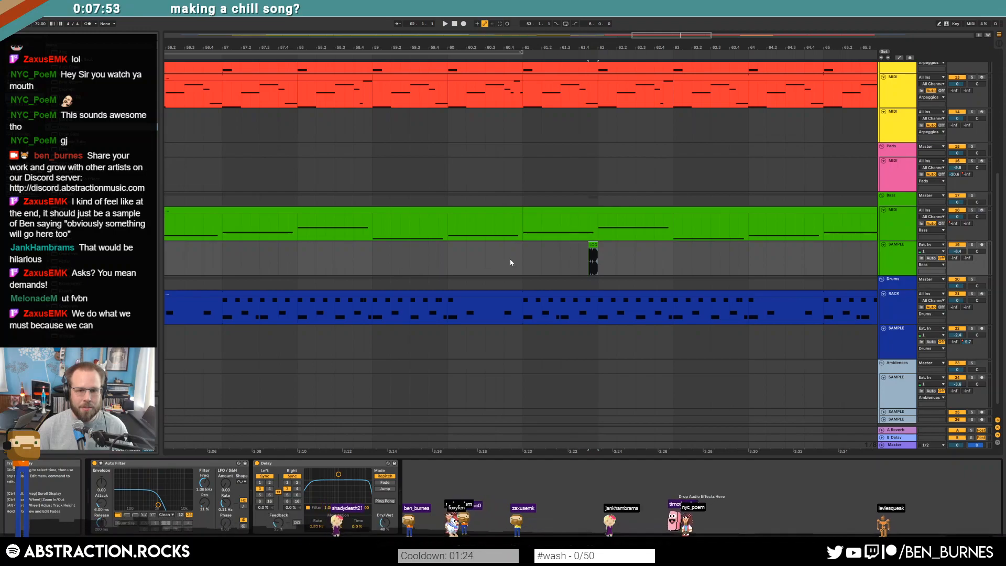
pyautogui.click(521, 259)
pyautogui.scroll(5, 594, 193)
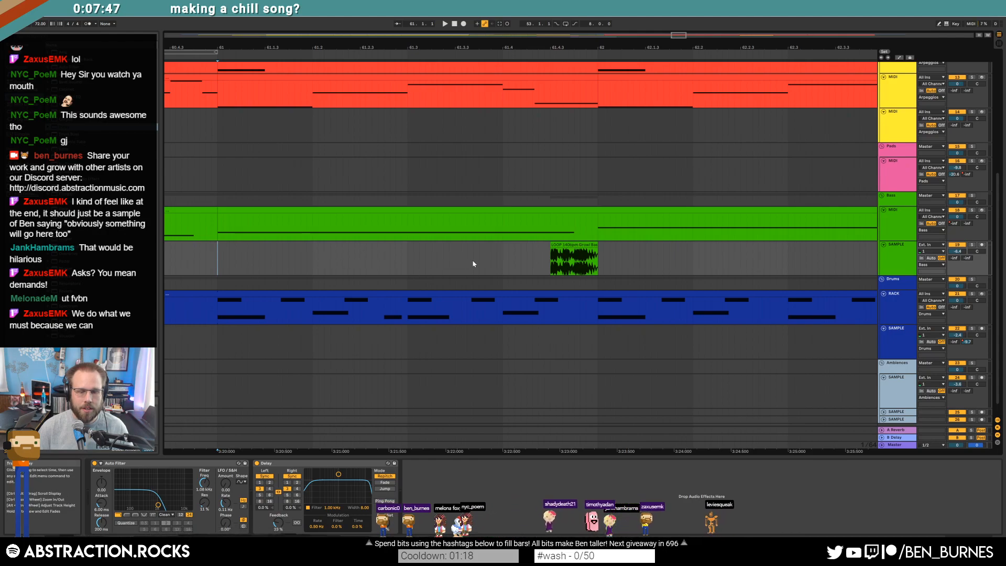
pyautogui.press('space')
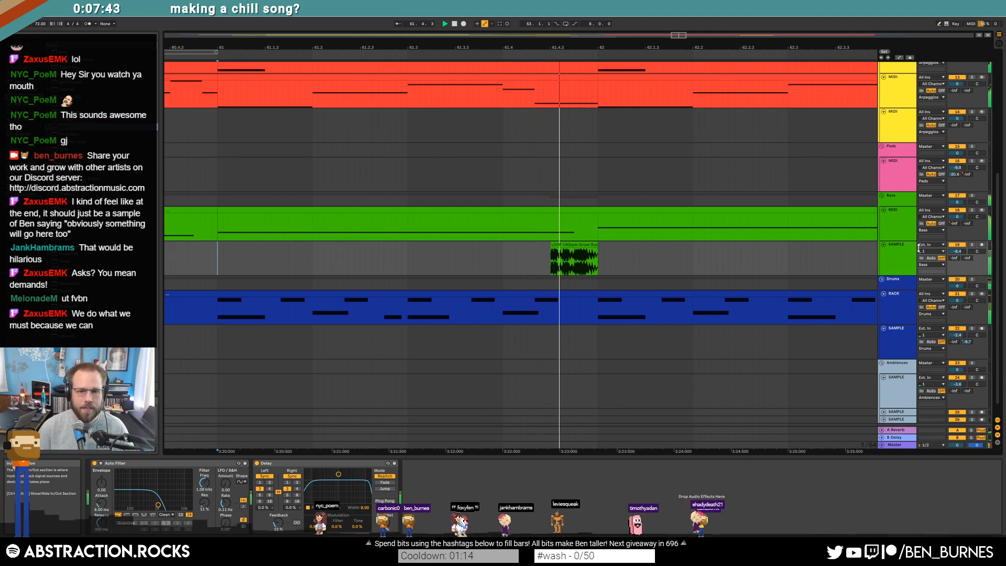
pyautogui.press('space')
pyautogui.scroll(-5, 580, 245)
# Step: Automate the growl track's Auto Filter frequency to ramp upward across the growl clip before bar 62
pyautogui.click(581, 245)
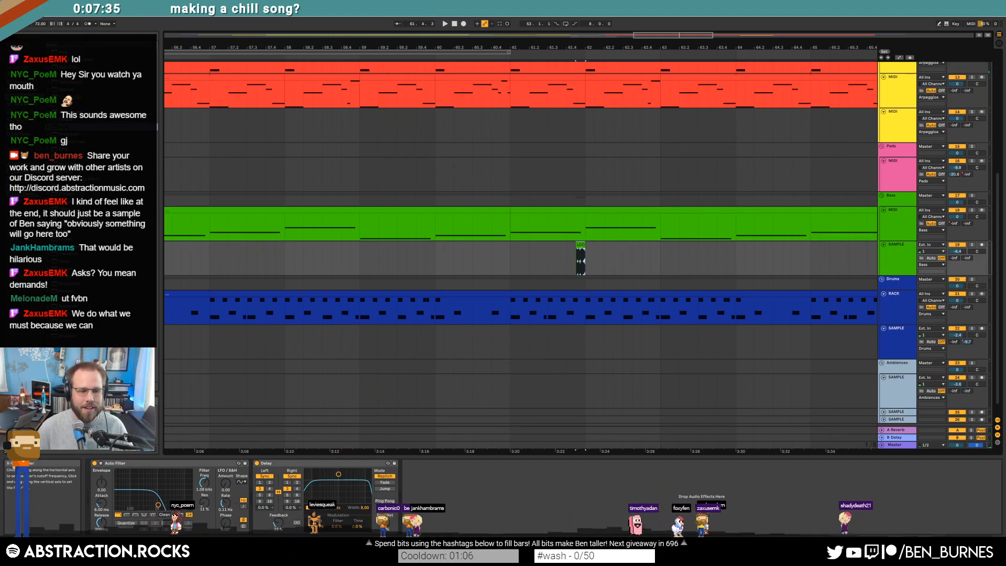
pyautogui.scroll(5, 621, 252)
pyautogui.press('a')
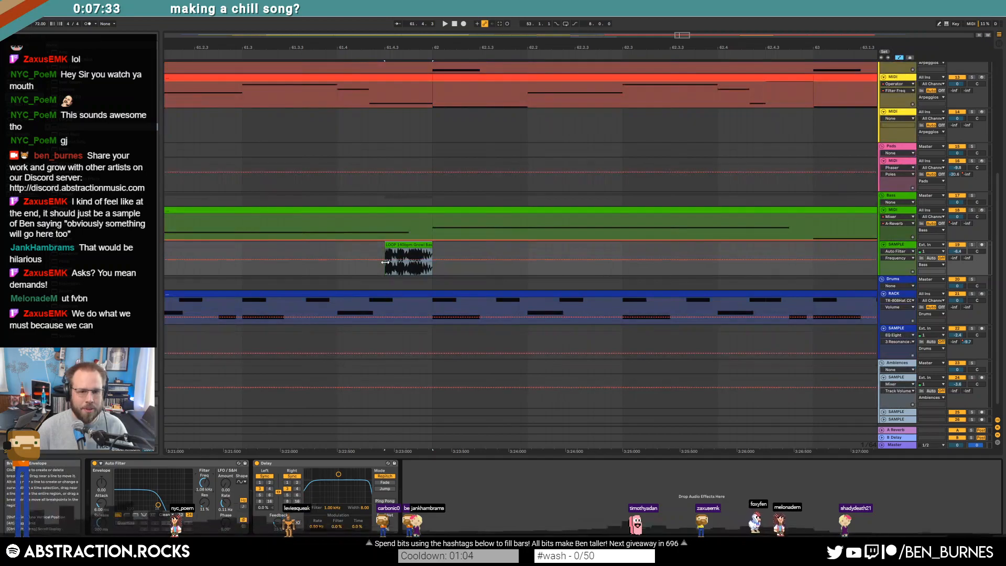
pyautogui.click(385, 259)
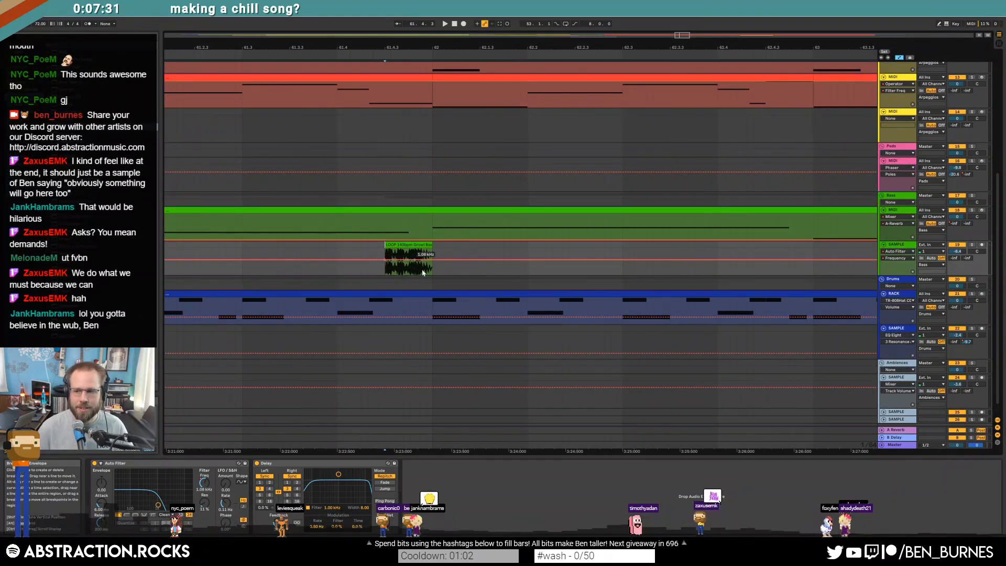
pyautogui.moveTo(415, 260); pyautogui.dragTo(414, 255)
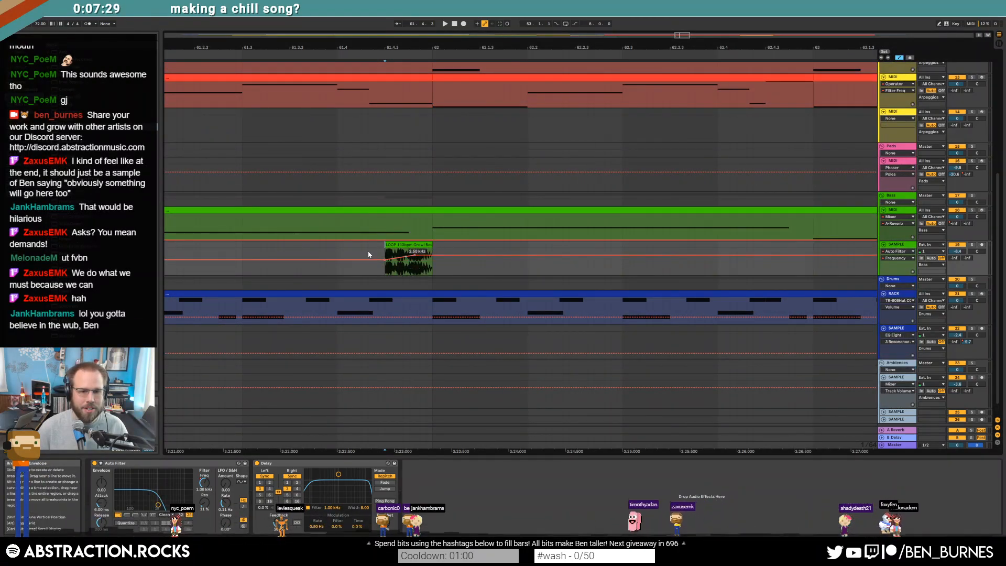
# Step: Move the growl clip half a beat earlier to start at 61.4 and remove the leftover frequency breakpoint at bar 62
pyautogui.click(242, 250)
pyautogui.moveTo(391, 246); pyautogui.dragTo(344, 244)
pyautogui.scroll(-3, 268, 249)
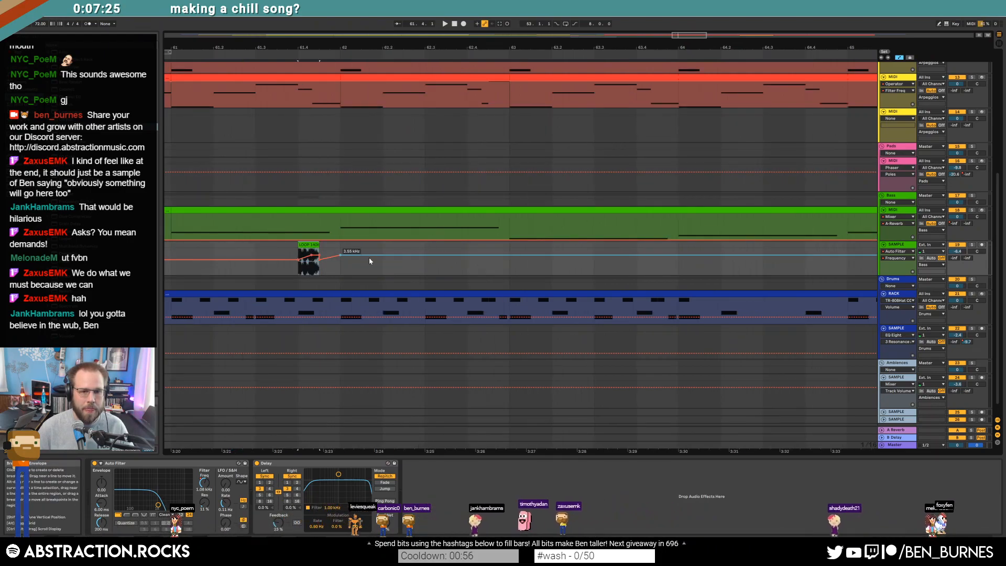
pyautogui.click(337, 255)
pyautogui.scroll(-3, 319, 254)
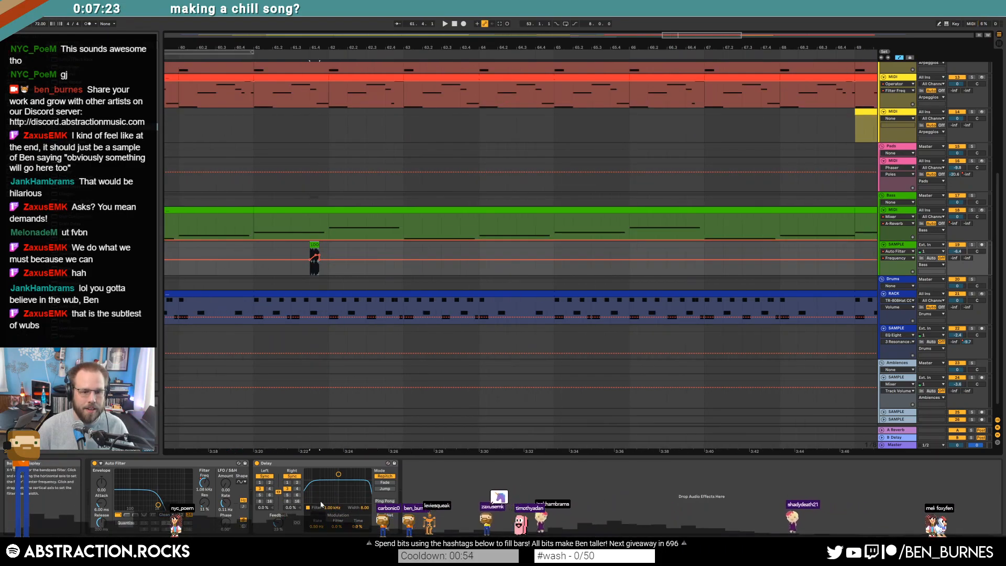
# Step: Raise the Delay's feedback slightly and play the song from bar 61
pyautogui.moveTo(277, 522); pyautogui.dragTo(277, 520)
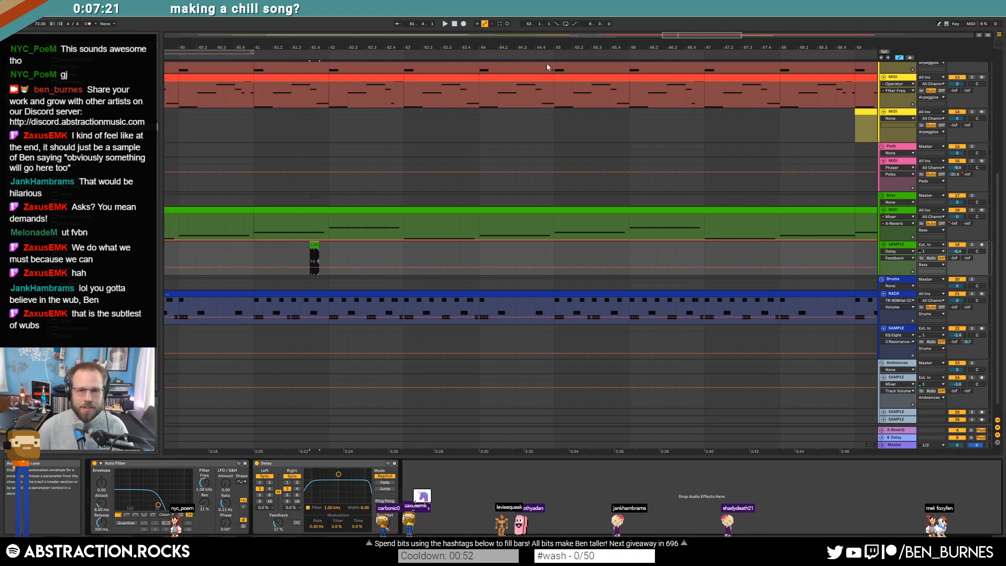
pyautogui.moveTo(708, 37); pyautogui.dragTo(677, 37)
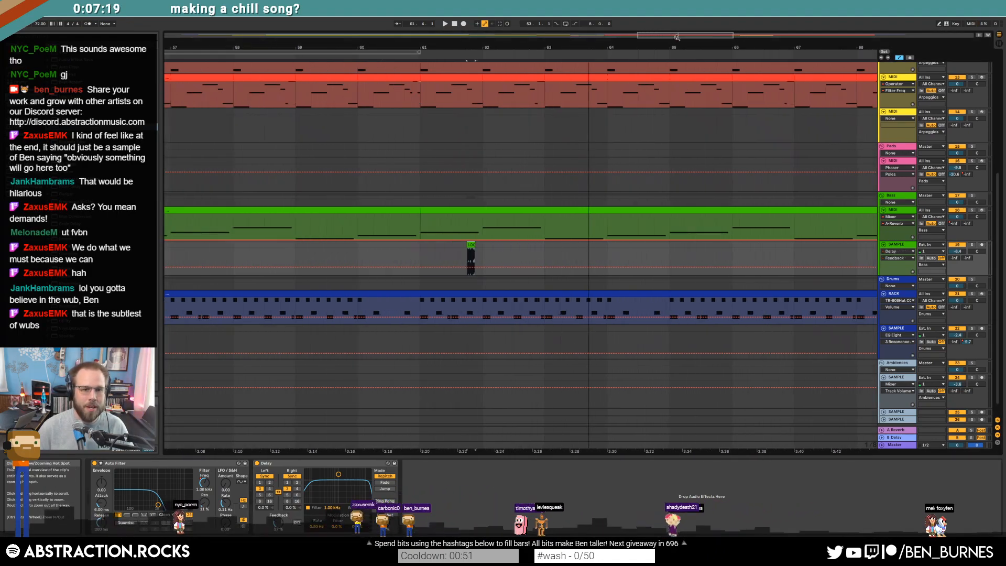
pyautogui.click(426, 244)
pyautogui.press('space')
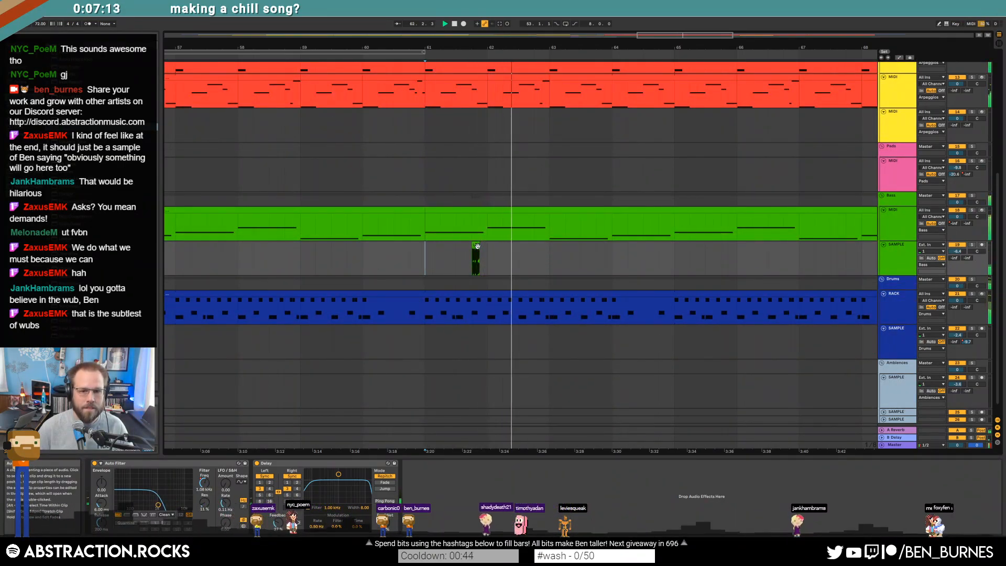
# Step: Remove the Auto Filter frequency drop at the growl clip's end so the automation stays at its raised value
pyautogui.keyDown('ctrl'); pyautogui.scroll(5, 475, 257); pyautogui.keyUp('ctrl')
pyautogui.press('a')
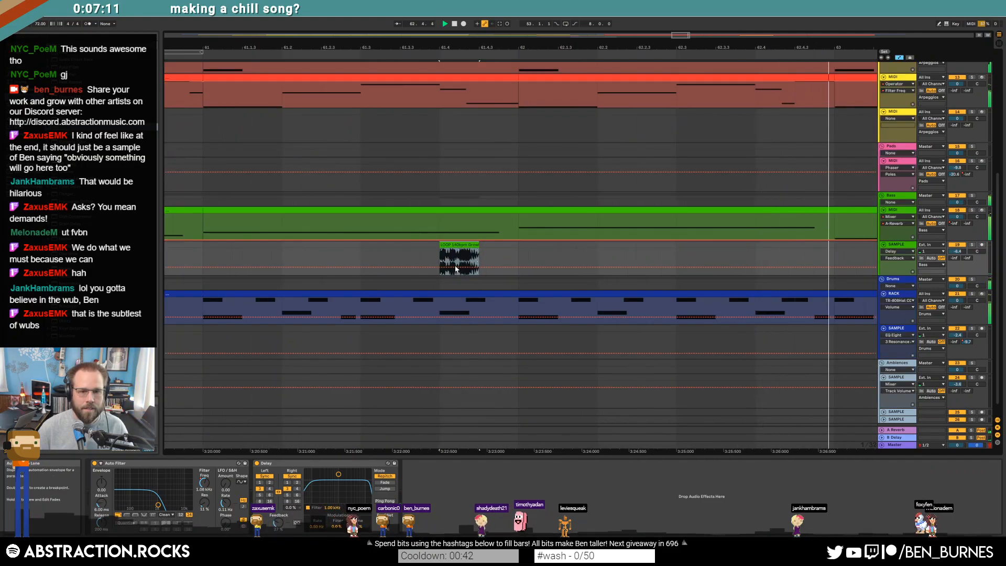
pyautogui.click(204, 482)
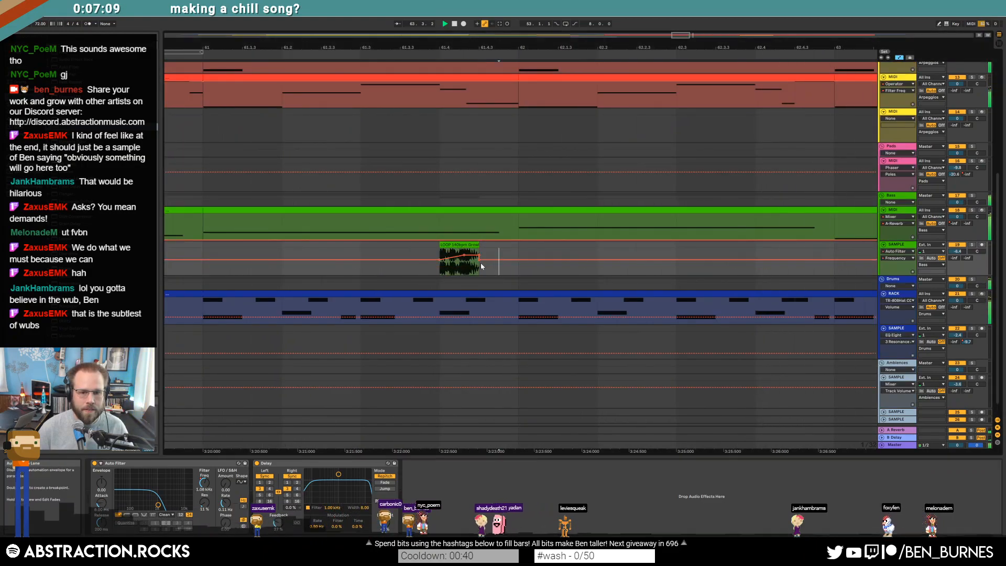
pyautogui.click(476, 259)
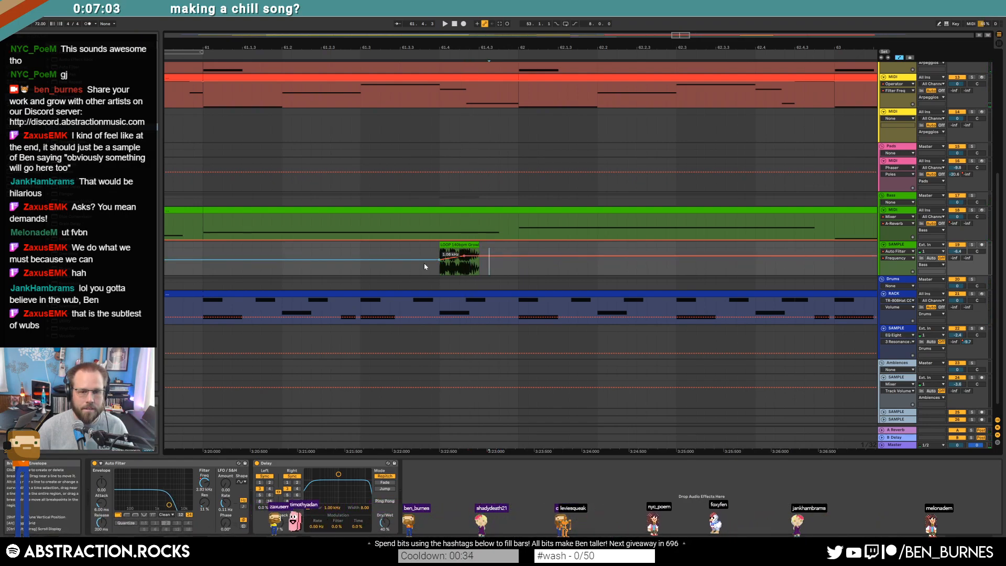
# Step: Play the growl fill from just before 61.4 and hide the automation lanes
pyautogui.click(425, 247)
pyautogui.press('space')
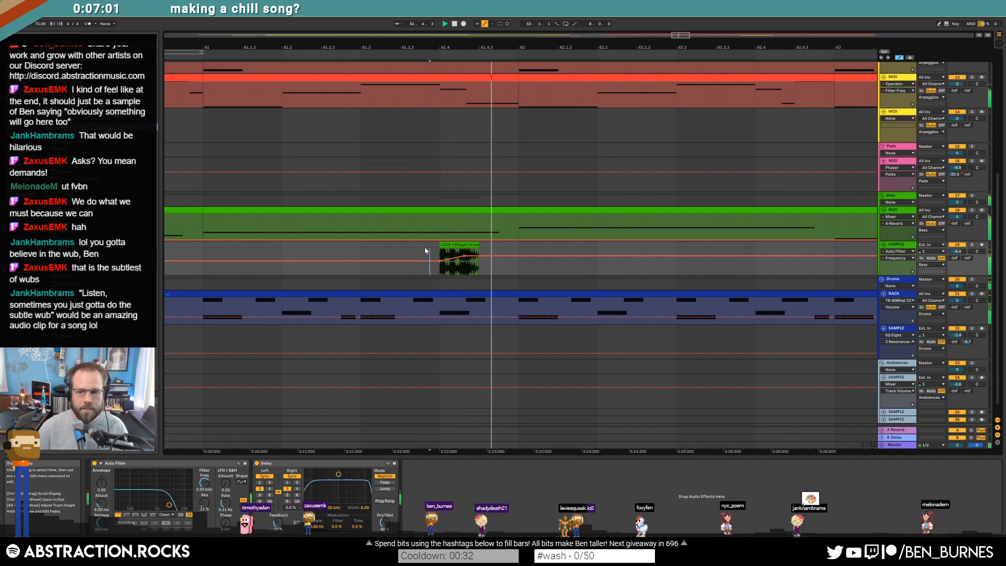
pyautogui.press('a')
pyautogui.scroll(-3, 584, 265)
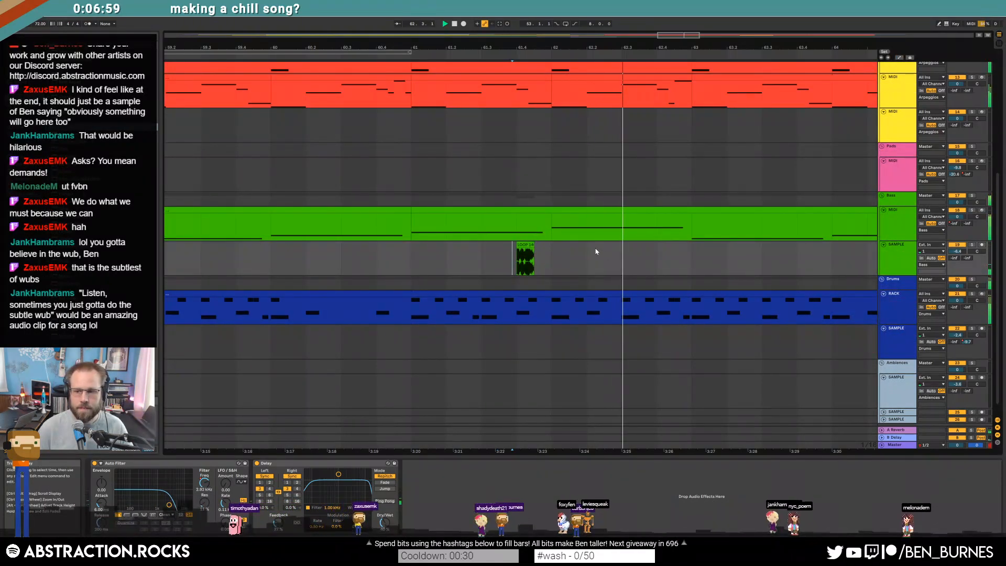
# Step: Copy the growl bass clip to 63.4 and extend the copy's end by a sixteenth to 63.4.4
pyautogui.click(530, 245)
pyautogui.press('space')
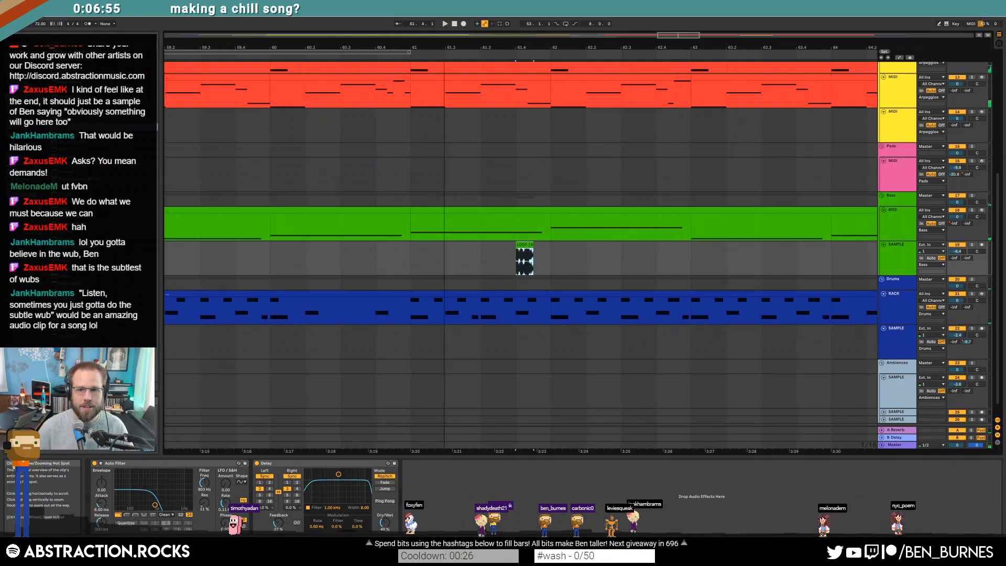
pyautogui.hscroll(3, 692, 254)
pyautogui.click(674, 254)
pyautogui.hotkey('ctrl', 'v')
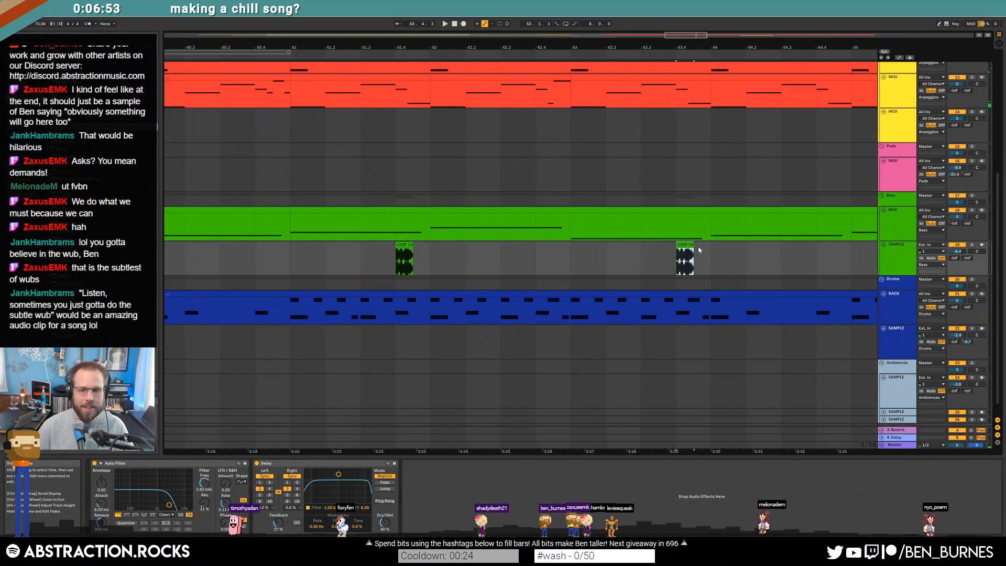
pyautogui.moveTo(704, 246)
pyautogui.mouseDown()
pyautogui.moveTo(755, 246)
pyautogui.moveTo(678, 247)
pyautogui.moveTo(721, 247)
pyautogui.moveTo(688, 244)
pyautogui.moveTo(702, 244)
pyautogui.mouseUp()
# Step: Copy the stuttering volume-envelope pulses to the start of the 63.4 growl clip's region near 1.4.3 and play the result
pyautogui.doubleClick(688, 244)
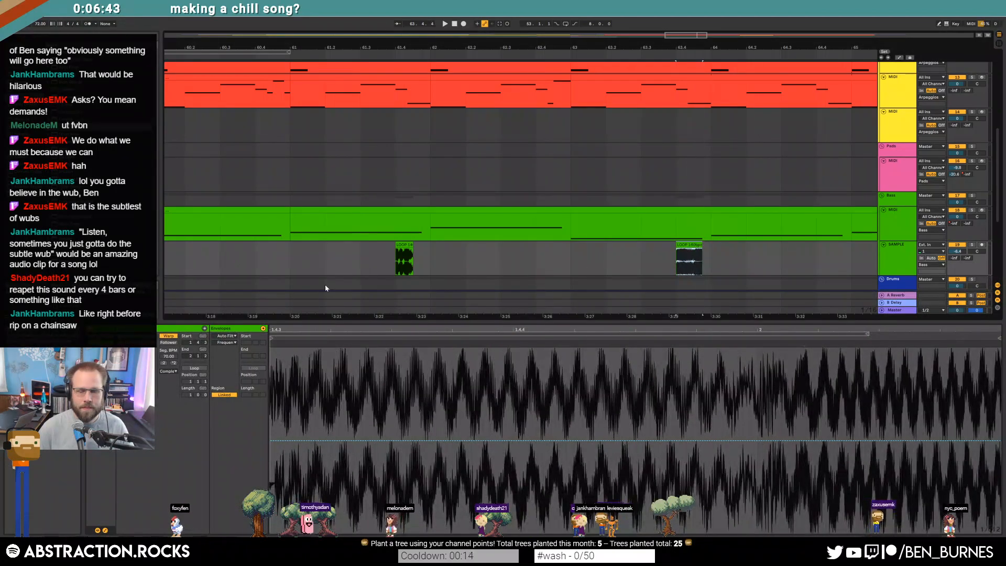
pyautogui.click(229, 336)
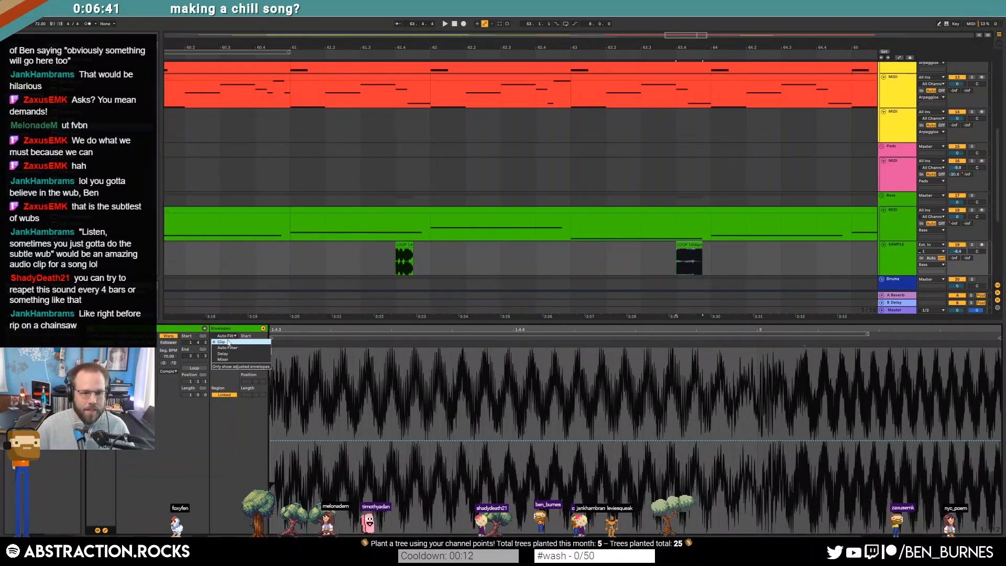
pyautogui.click(230, 342)
pyautogui.scroll(-6, 408, 416)
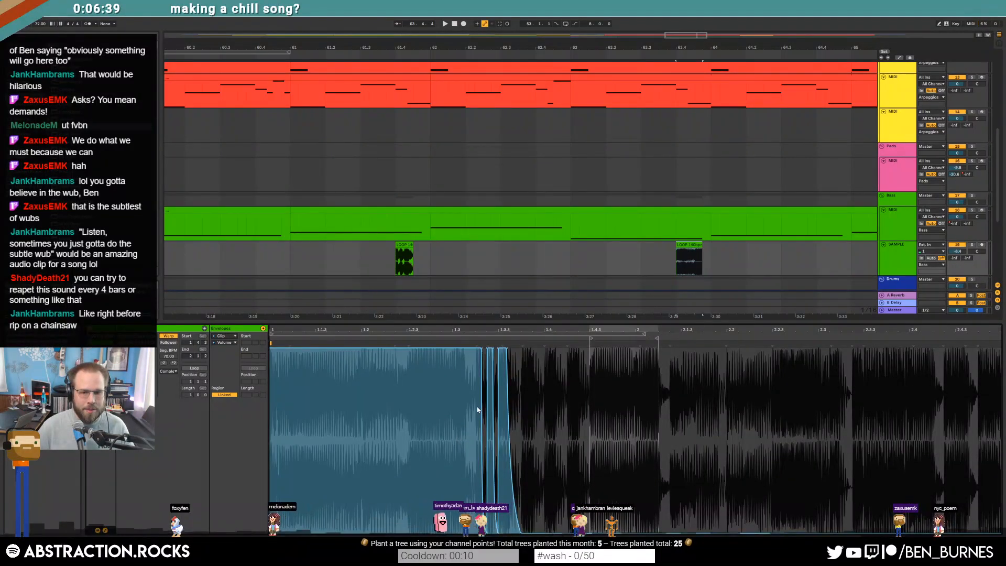
pyautogui.moveTo(475, 408); pyautogui.dragTo(505, 410)
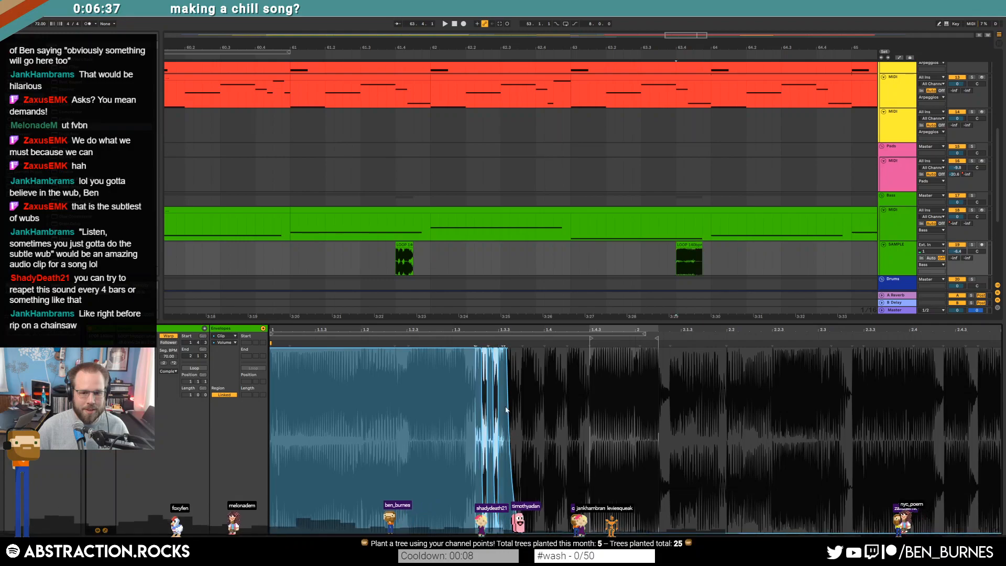
pyautogui.moveTo(589, 383); pyautogui.dragTo(632, 385)
pyautogui.scroll(4, 632, 385)
pyautogui.press('space')
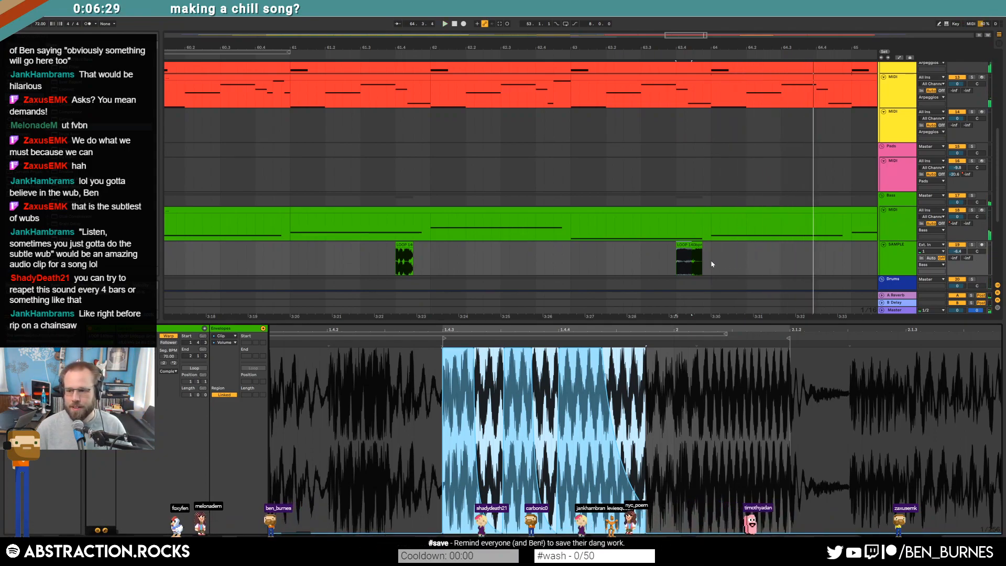
# Step: Add an Auto Filter frequency rise at the growl clip at 63.4, like the one at 61.4
pyautogui.press('a')
pyautogui.press('a')
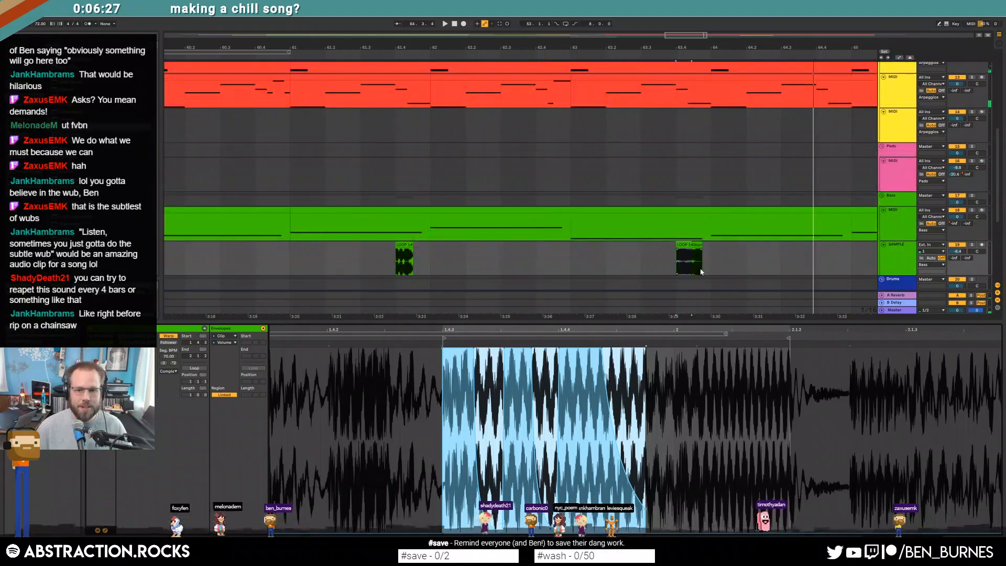
pyautogui.click(694, 252)
pyautogui.hotkey('shift', 'Tab')
pyautogui.press('a')
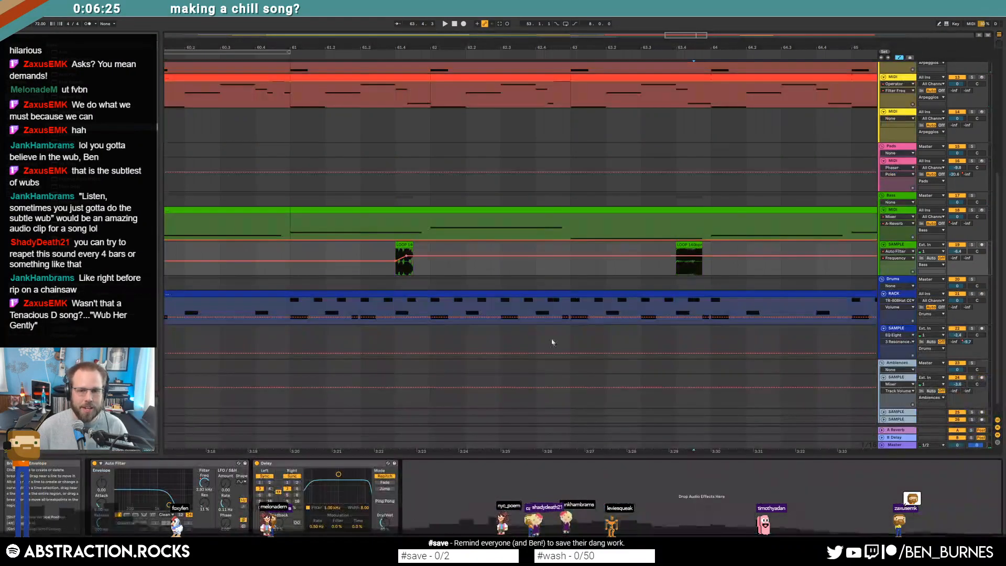
pyautogui.click(641, 261)
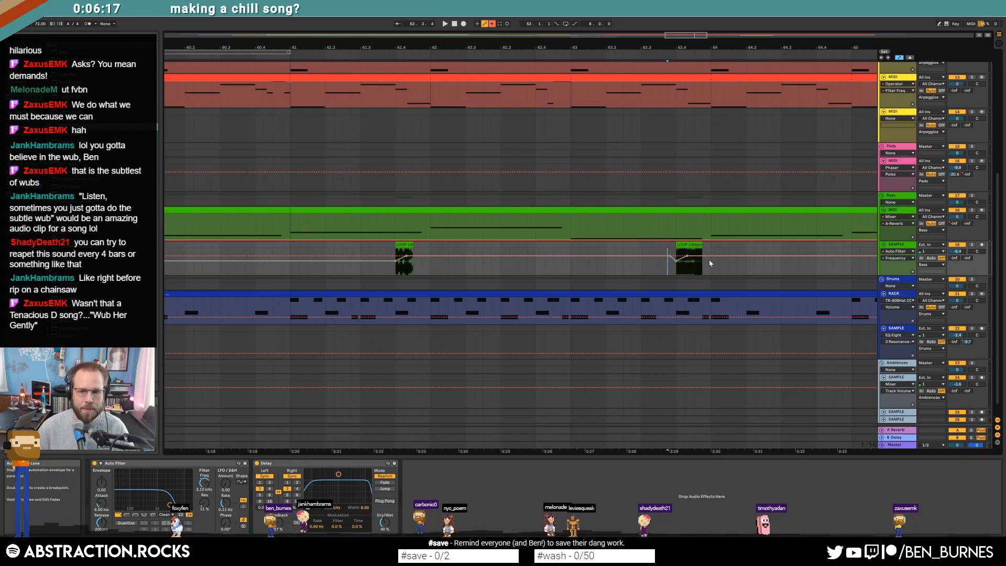
# Step: Play from bar 53, try moving the growl fills from bars 61–65 to bar 53, and undo the move
pyautogui.keyDown('ctrl'); pyautogui.scroll(-5, 724, 235); pyautogui.keyUp('ctrl')
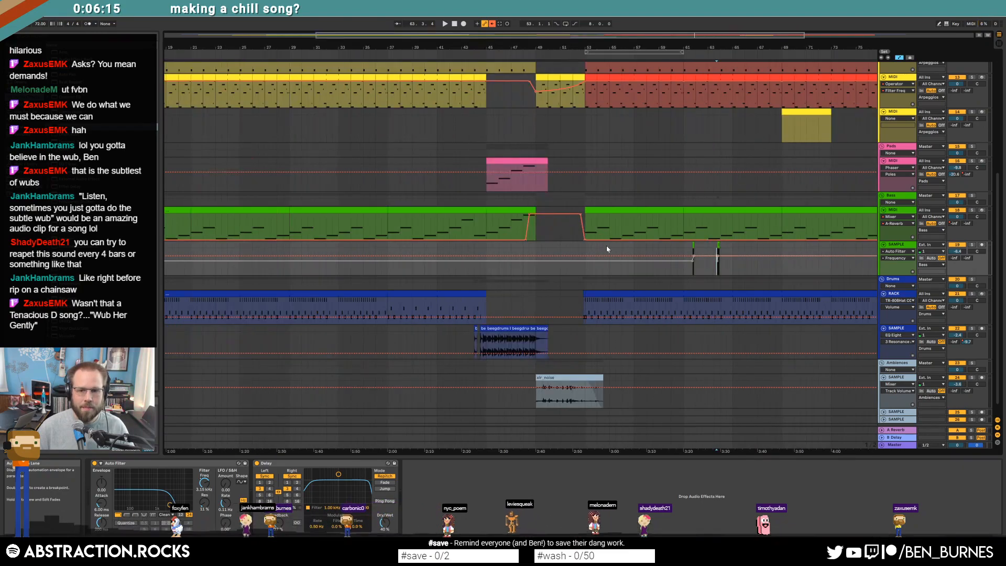
pyautogui.press('space')
pyautogui.press('a')
pyautogui.moveTo(683, 246); pyautogui.dragTo(608, 246)
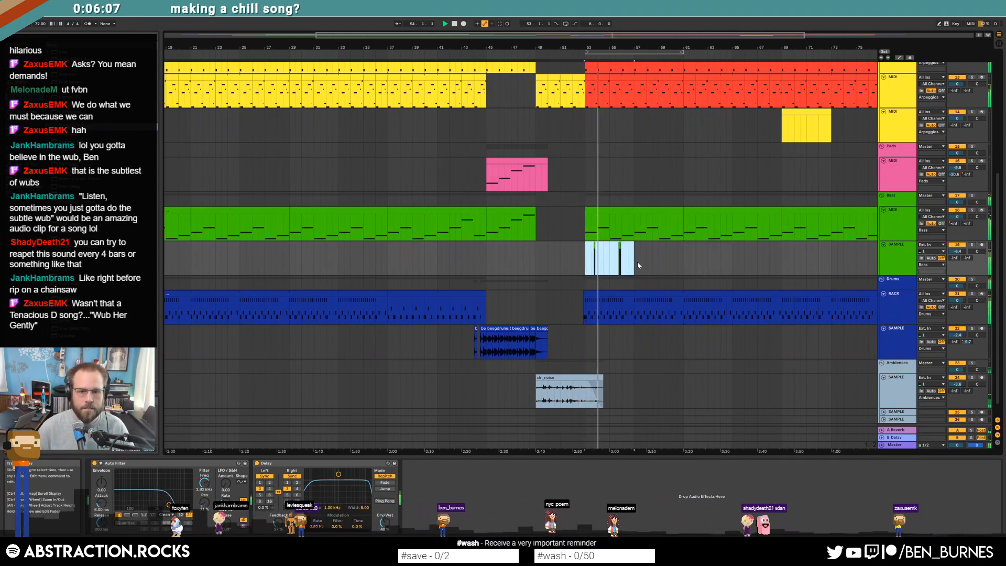
pyautogui.hotkey('ctrl', 'z')
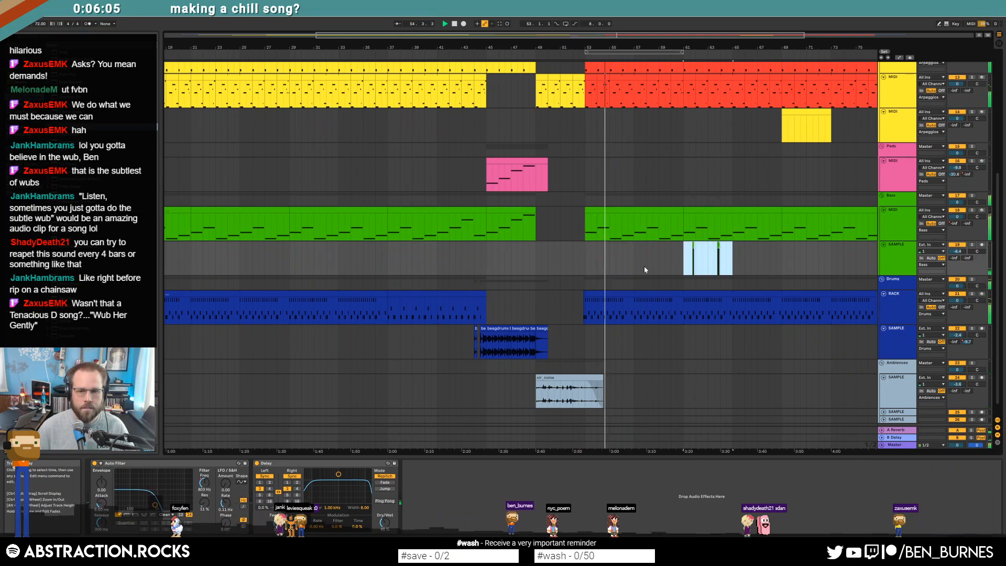
# Step: Copy the growl bass clip to 65.4 and extend the copy's end to 65.4.4
pyautogui.moveTo(707, 37); pyautogui.dragTo(823, 45)
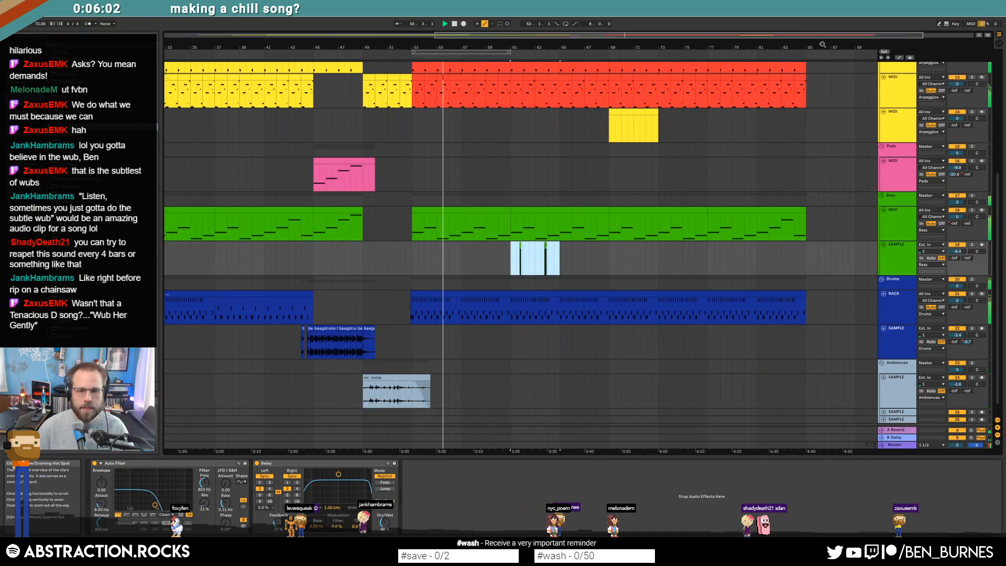
pyautogui.click(560, 258)
pyautogui.press('+')
pyautogui.press('+')
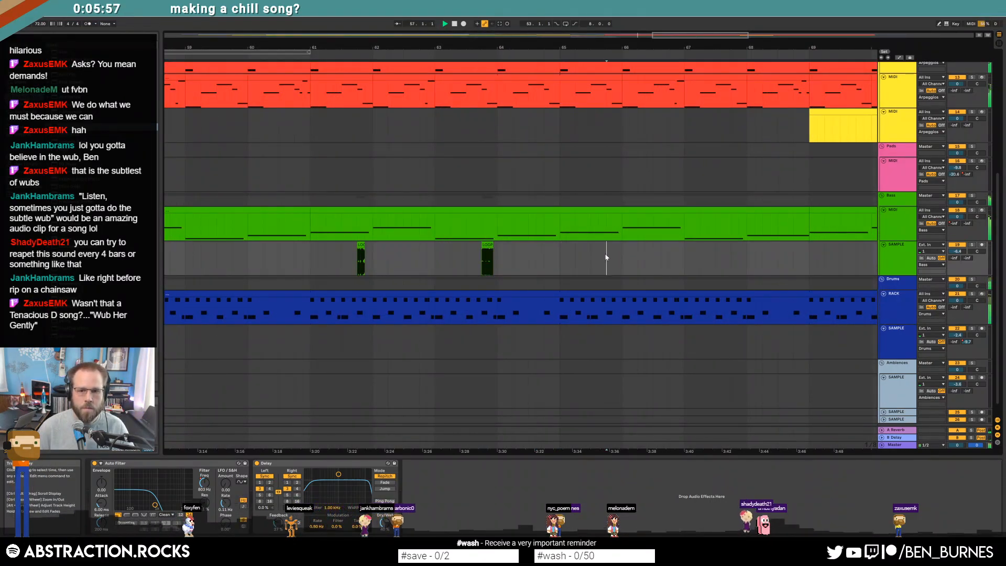
pyautogui.hotkey('ctrl', 'd')
pyautogui.moveTo(592, 244); pyautogui.dragTo(618, 245)
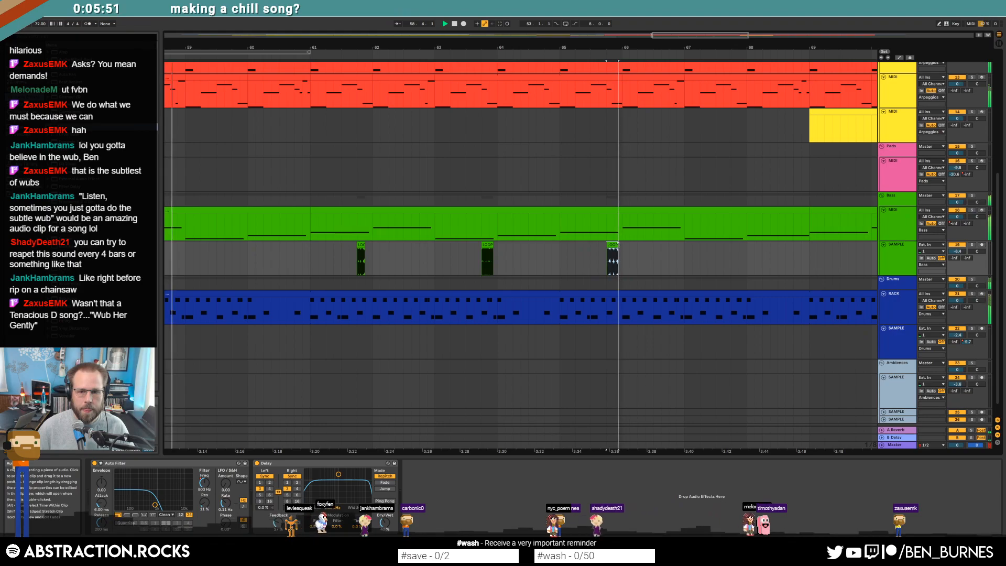
# Step: In the 65.4 growl clip's volume envelope, copy the three pulses near 1.4.3 to the clip's start at 1.3.3
pyautogui.doubleClick(611, 252)
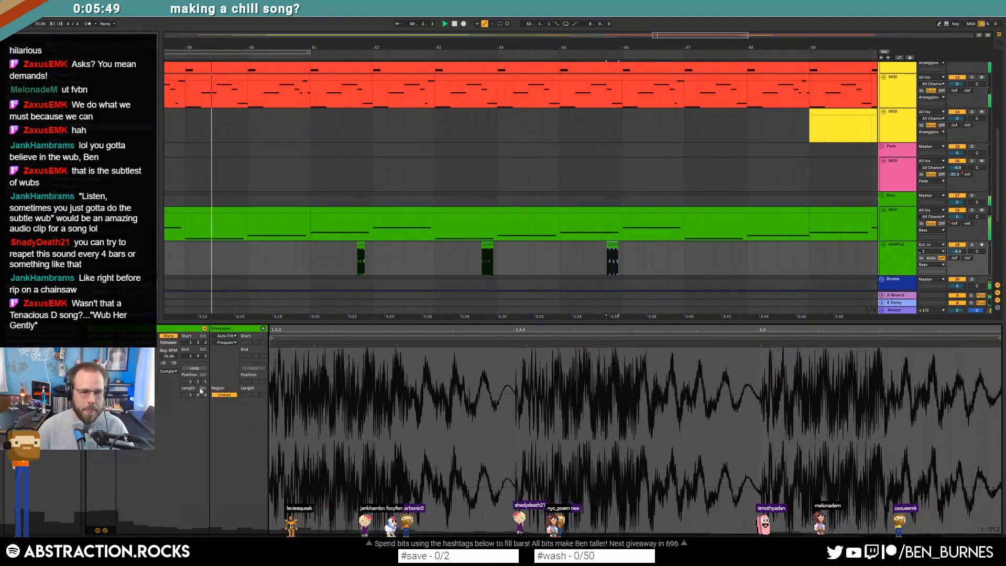
pyautogui.click(222, 336)
pyautogui.click(221, 341)
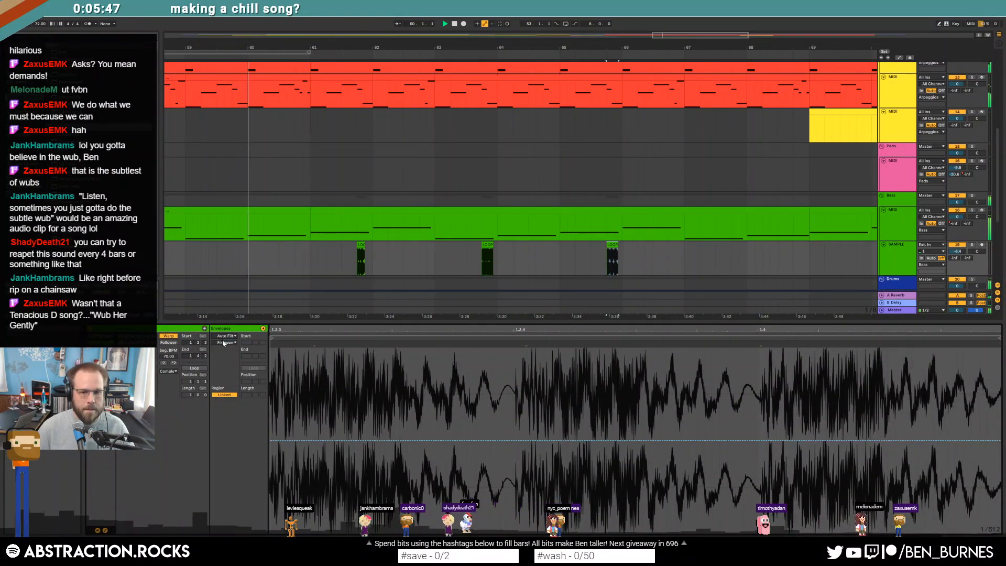
pyautogui.scroll(-4, 690, 416)
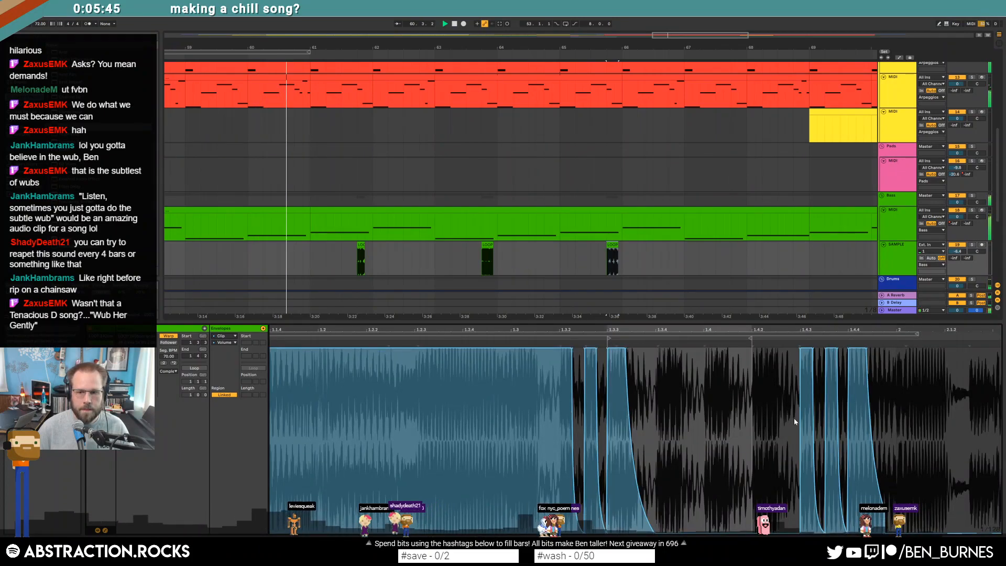
pyautogui.moveTo(796, 420); pyautogui.dragTo(912, 418)
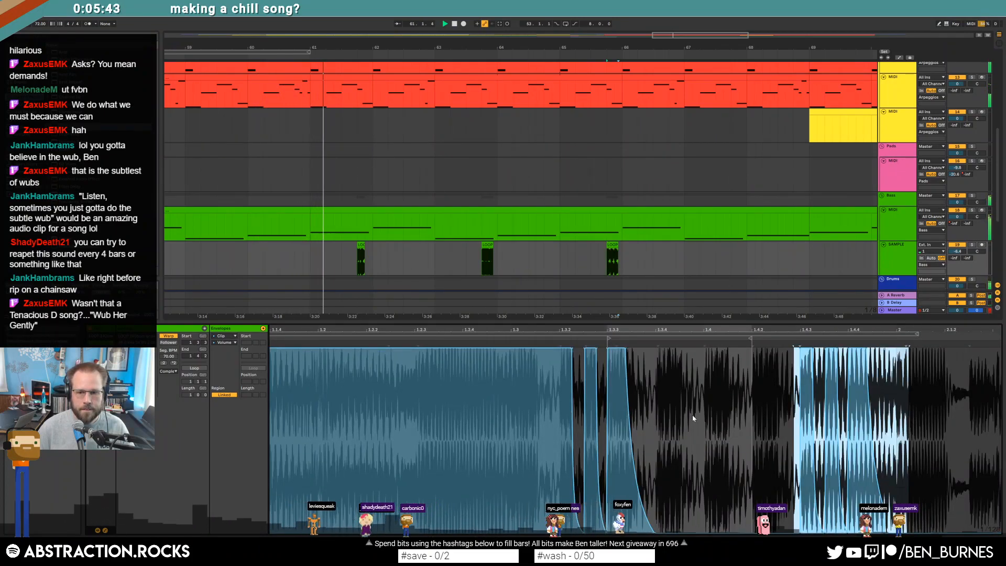
pyautogui.click(602, 400)
pyautogui.hotkey('ctrl', 'v')
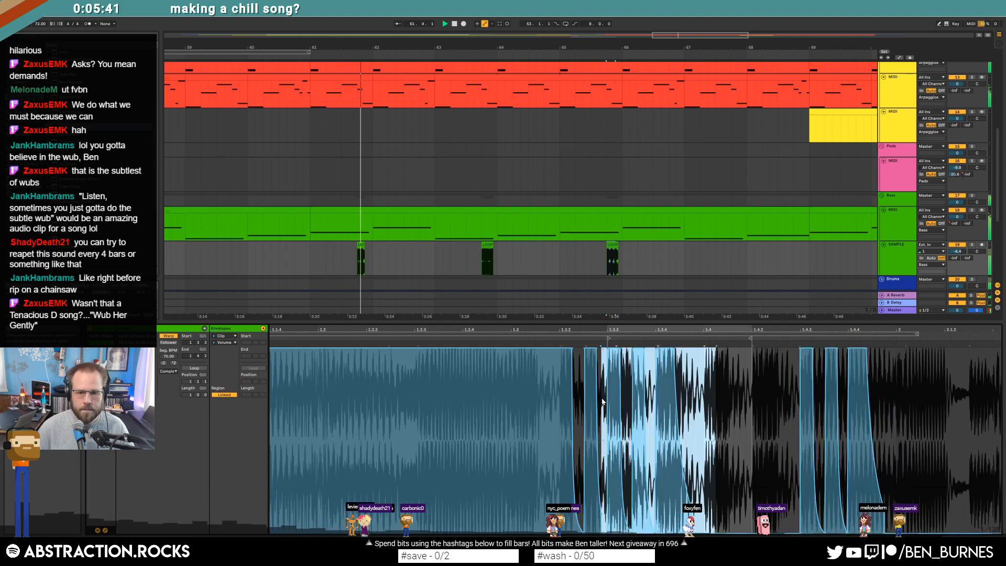
pyautogui.click(733, 412)
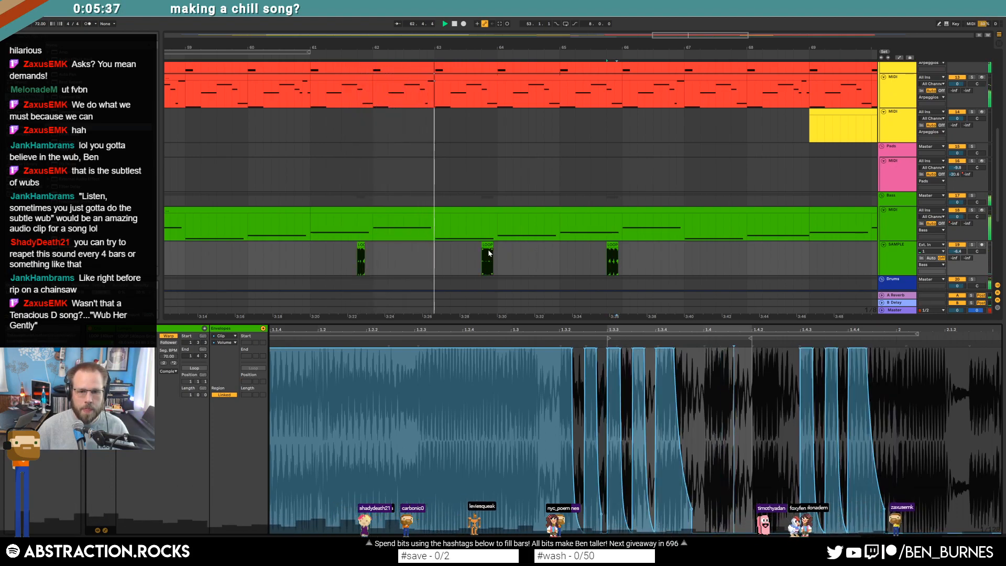
# Step: Place a copy of the 61.4 growl clip at 68.4, extended to bar 69 and playing from the sample's beginning
pyautogui.click(360, 244)
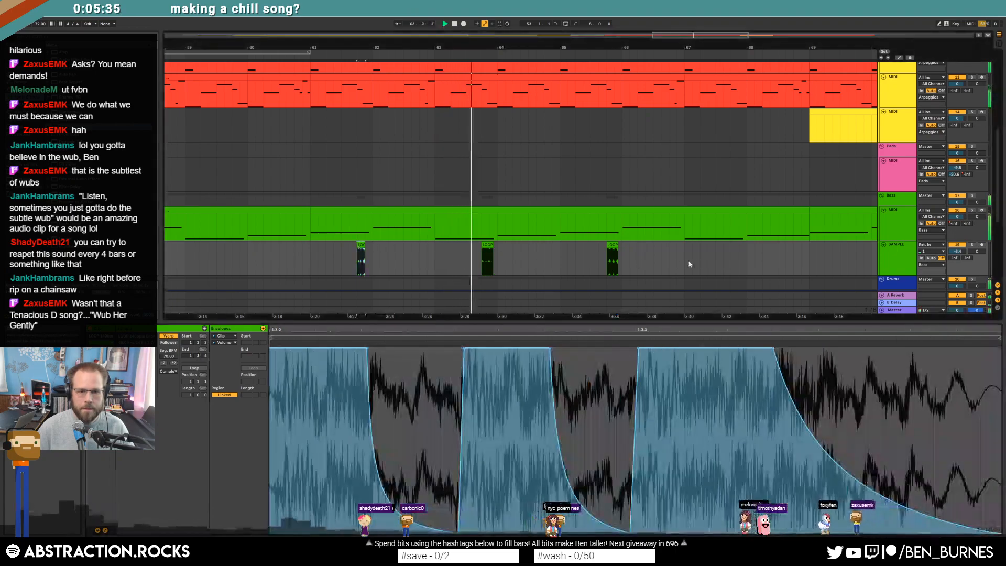
pyautogui.click(732, 259)
pyautogui.hotkey('ctrl', 'v')
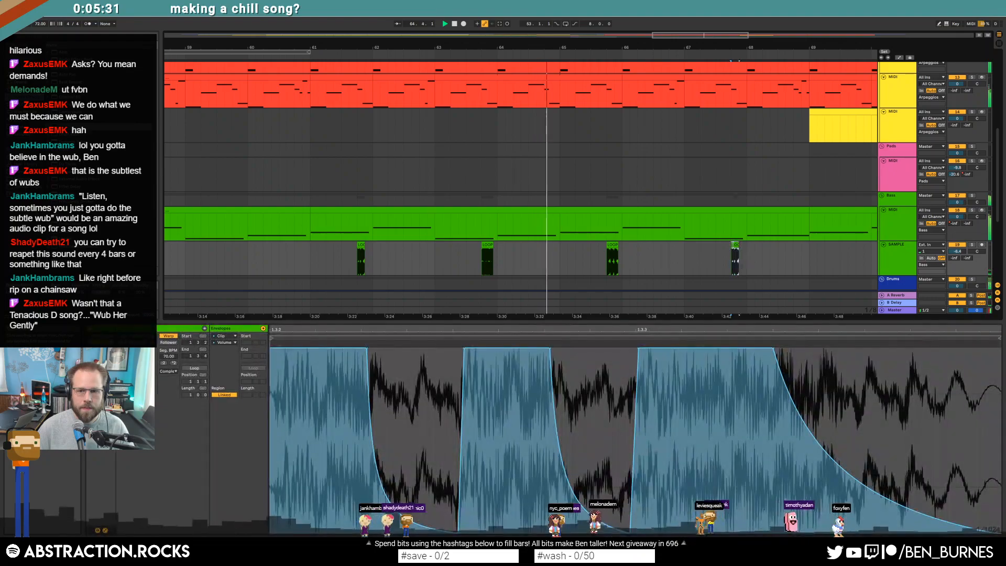
pyautogui.moveTo(732, 246)
pyautogui.mouseDown()
pyautogui.moveTo(691, 247)
pyautogui.moveTo(769, 245)
pyautogui.moveTo(746, 245)
pyautogui.mouseUp()
pyautogui.press('a')
pyautogui.press('a')
pyautogui.click(739, 247)
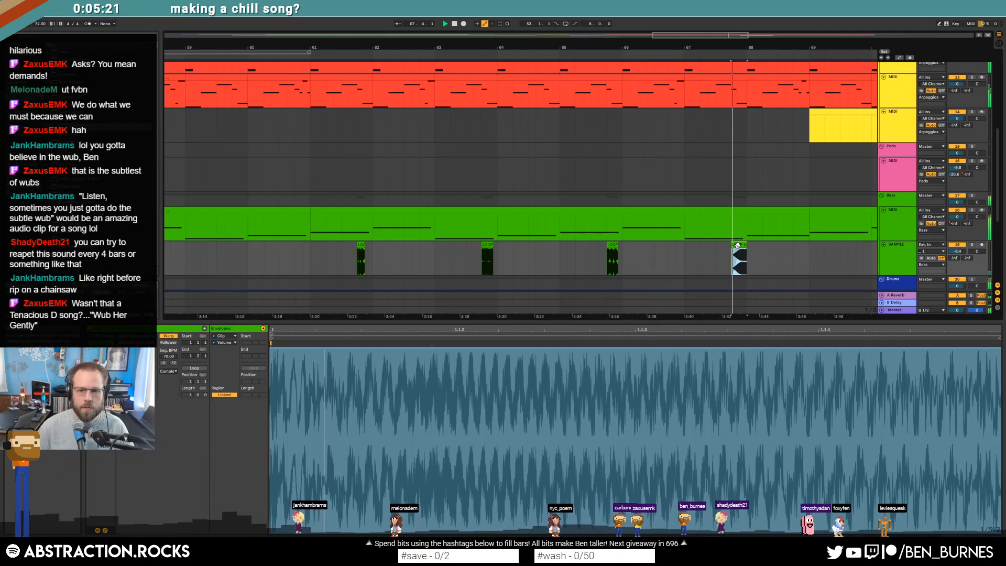
pyautogui.moveTo(737, 245); pyautogui.dragTo(795, 255)
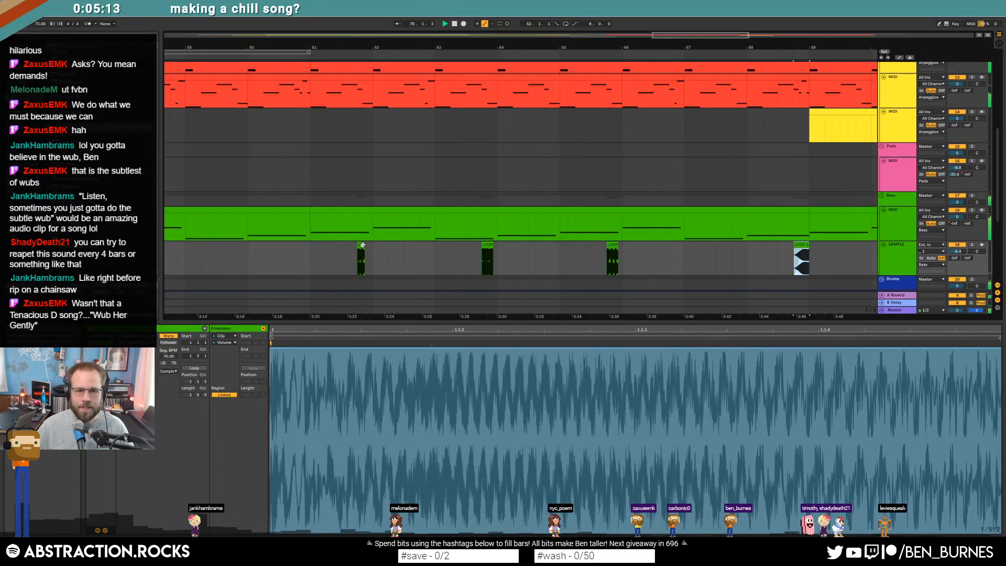
# Step: Copy the 61.4 growl clip to 67.4, extend it to bar 68 using a later part of the sample, and play it
pyautogui.click(362, 245)
pyautogui.hotkey('ctrl', 'c')
pyautogui.click(732, 256)
pyautogui.hotkey('ctrl', 'v')
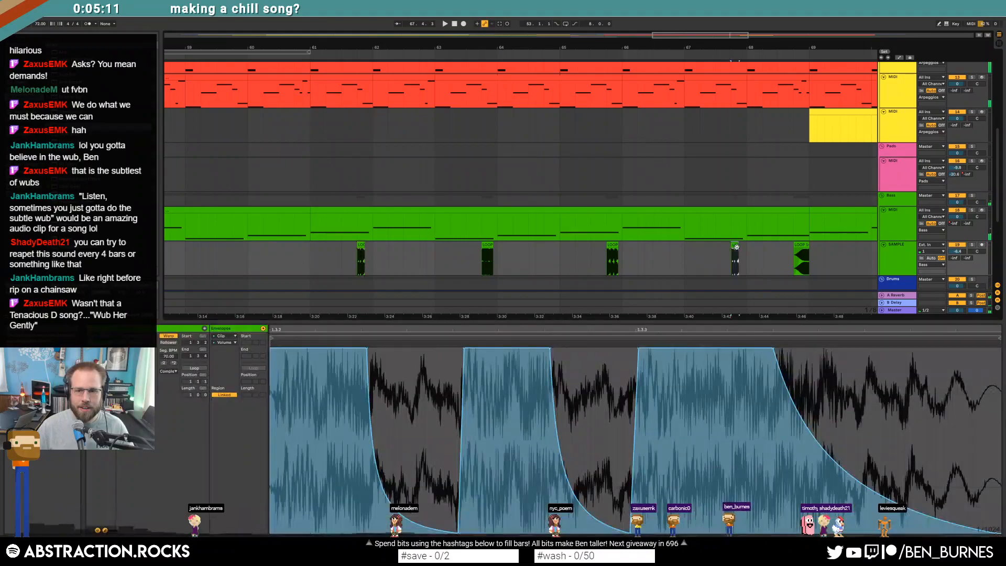
pyautogui.moveTo(743, 245)
pyautogui.mouseDown()
pyautogui.moveTo(775, 245)
pyautogui.moveTo(740, 246)
pyautogui.mouseUp()
pyautogui.press('space')
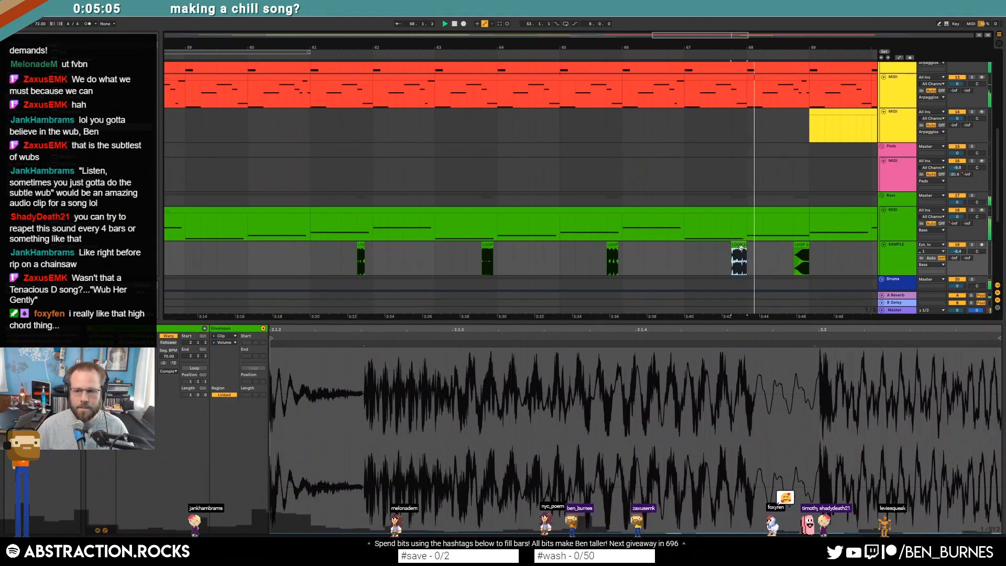
pyautogui.press('space')
# Step: Copy the stuttering volume-envelope pulses to the start of the 67.4 growl clip's region and play the fill
pyautogui.scroll(-5, 734, 463)
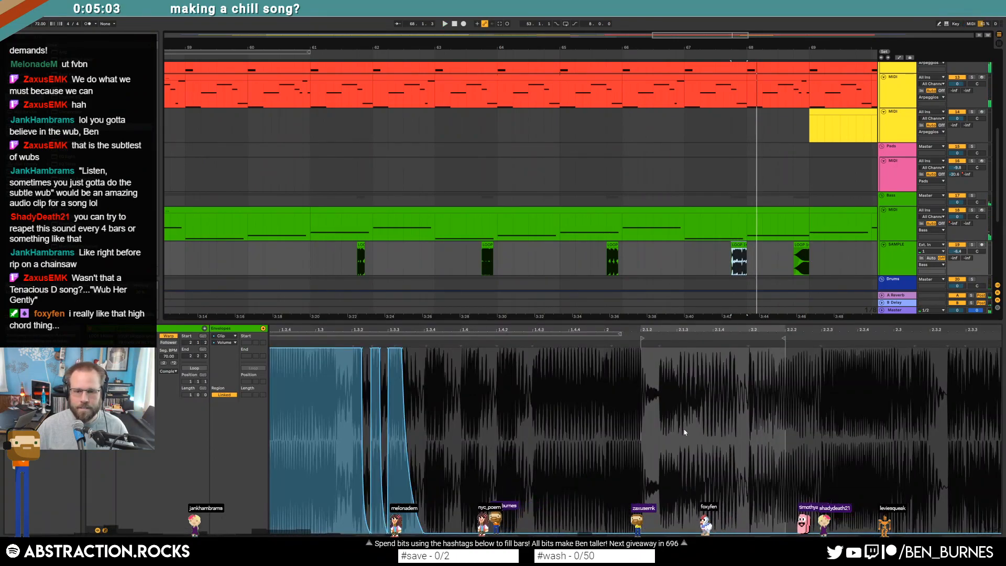
pyautogui.click(225, 336)
pyautogui.click(225, 341)
pyautogui.click(226, 342)
pyautogui.click(228, 348)
pyautogui.click(579, 413)
pyautogui.scroll(-3, 636, 414)
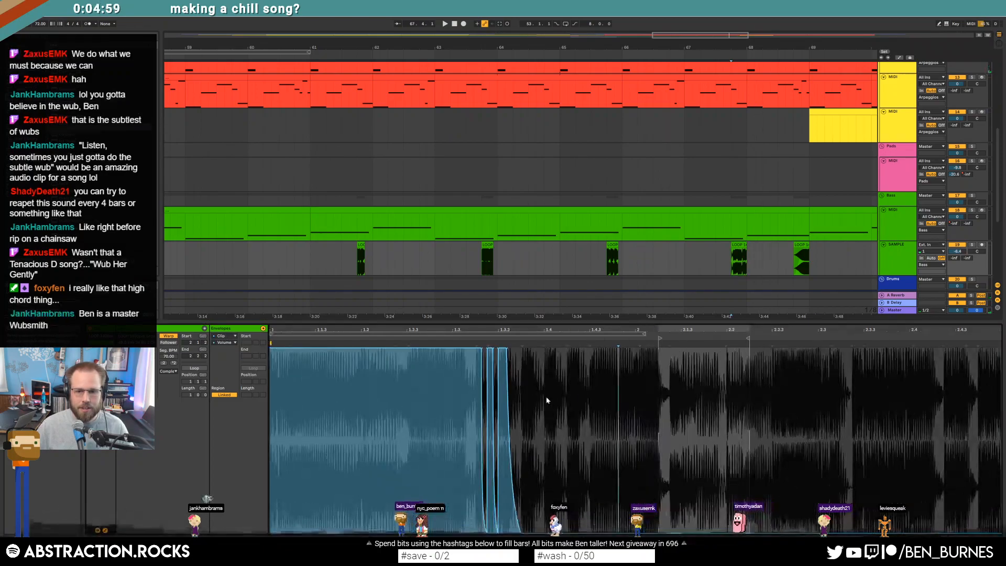
pyautogui.moveTo(493, 406); pyautogui.dragTo(480, 402)
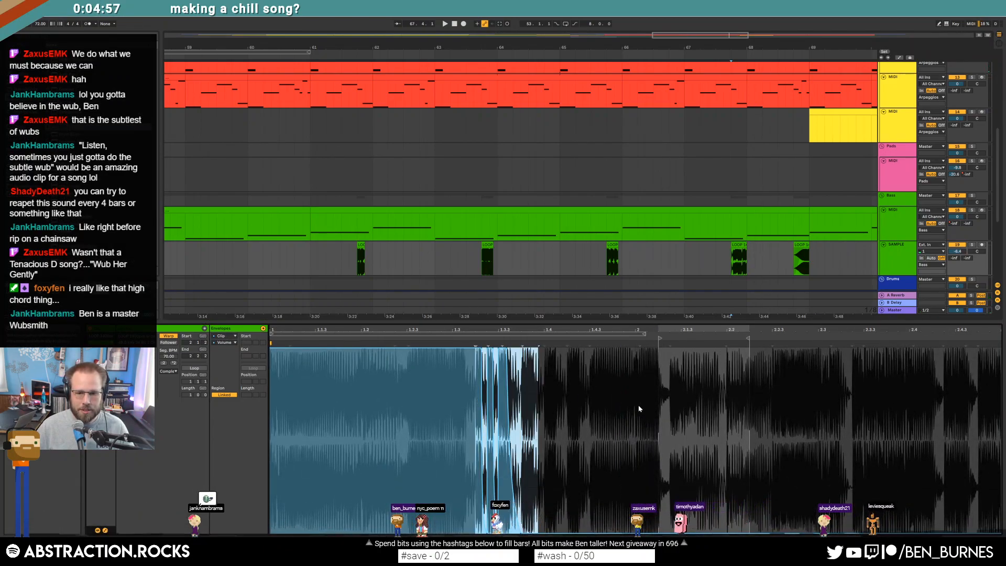
pyautogui.click(662, 414)
pyautogui.moveTo(660, 434)
pyautogui.mouseDown()
pyautogui.moveTo(721, 534)
pyautogui.moveTo(719, 361)
pyautogui.mouseUp()
pyautogui.press('space')
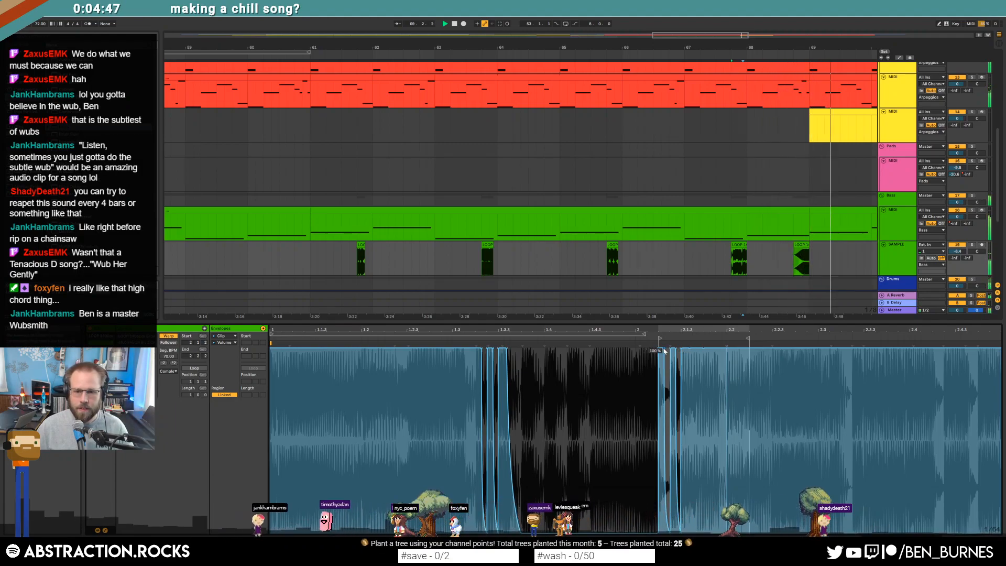
# Step: Try moving the first rise of the 67.4 clip's volume envelope later, undo the changes and replay the fill
pyautogui.moveTo(659, 350); pyautogui.dragTo(670, 351)
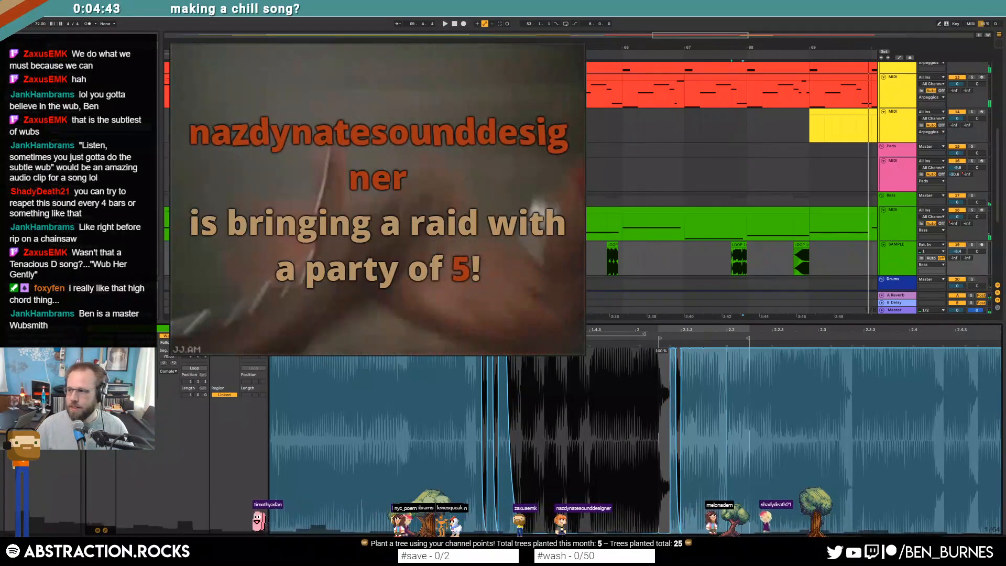
pyautogui.moveTo(671, 350); pyautogui.dragTo(669, 350)
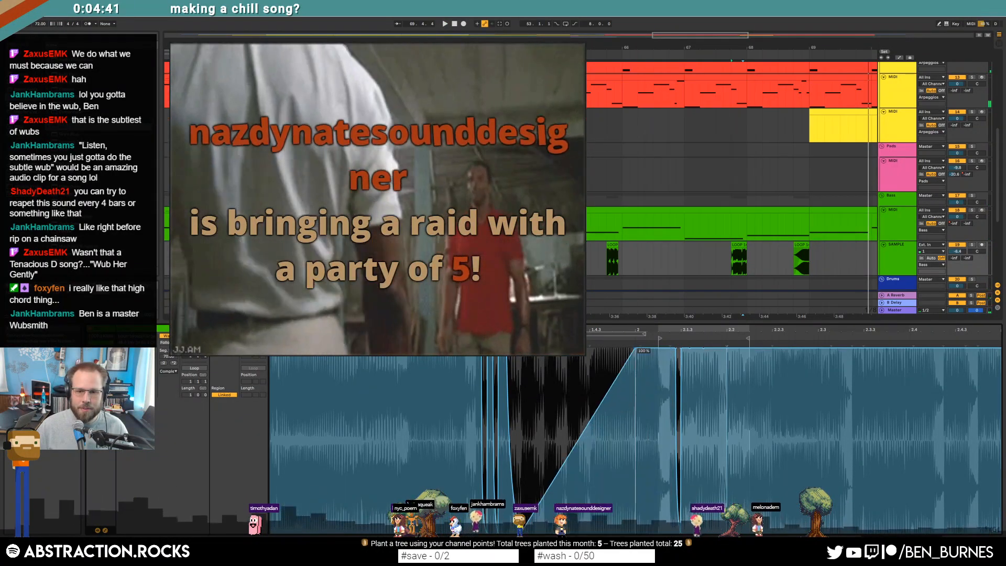
pyautogui.hotkey('ctrl', 'z')
pyautogui.hotkey('ctrl', 'z')
pyautogui.press('space')
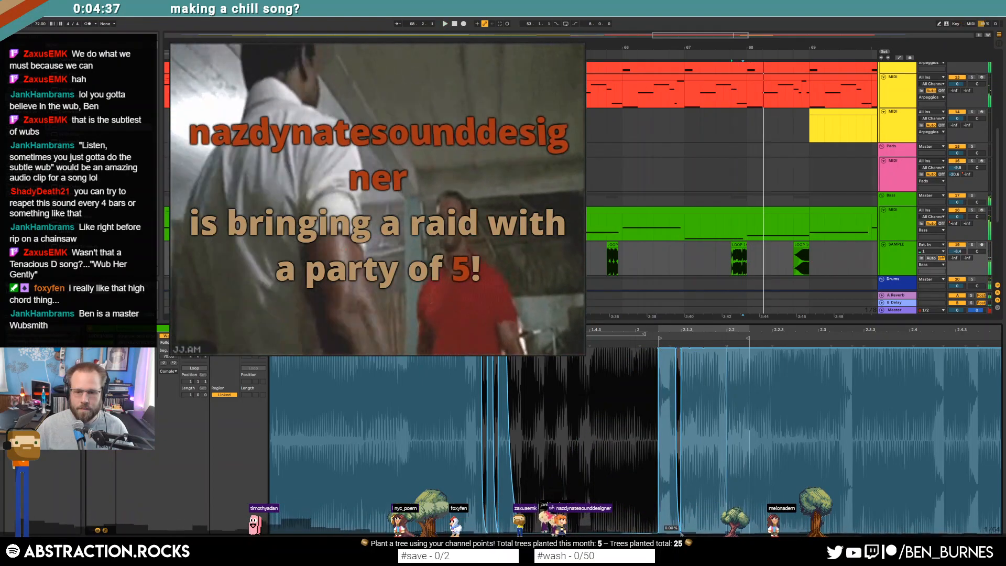
pyautogui.press('space')
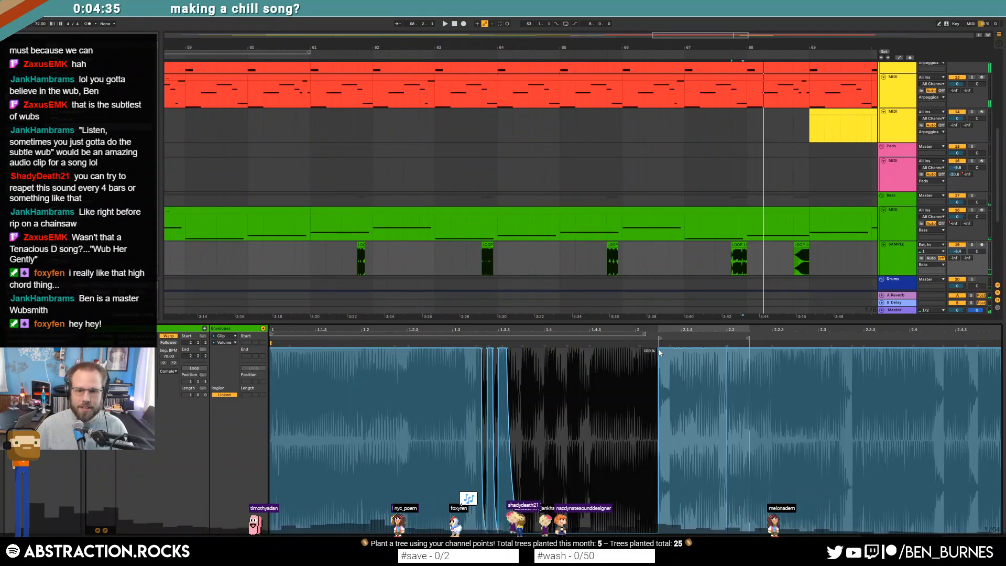
# Step: Try shifting the pulses of the 67.4 growl clip's volume envelope later with a sloped first rise, and play the fill
pyautogui.moveTo(658, 341); pyautogui.dragTo(671, 339)
pyautogui.moveTo(747, 339); pyautogui.dragTo(754, 339)
pyautogui.click(677, 361)
pyautogui.moveTo(658, 351); pyautogui.dragTo(670, 349)
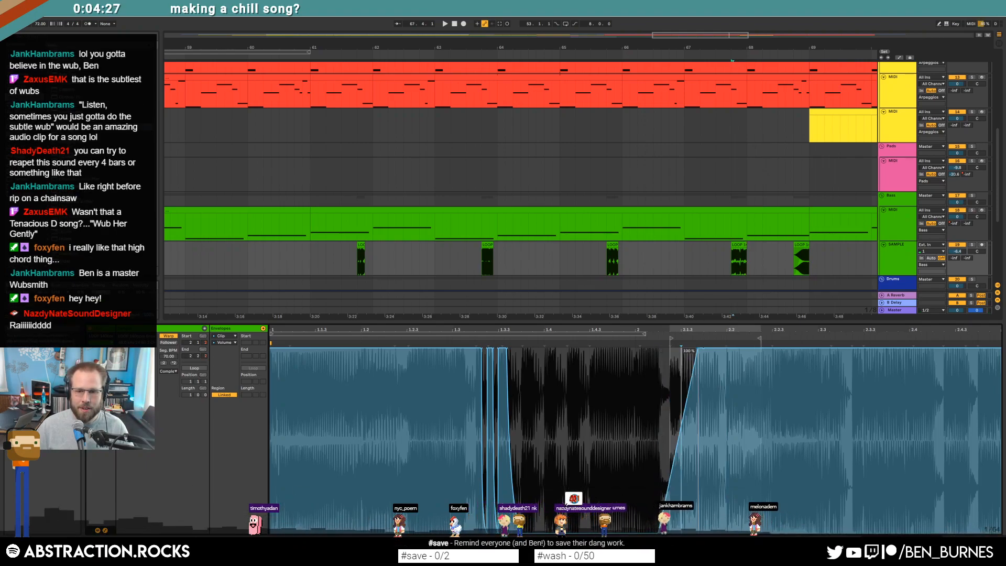
pyautogui.click(716, 262)
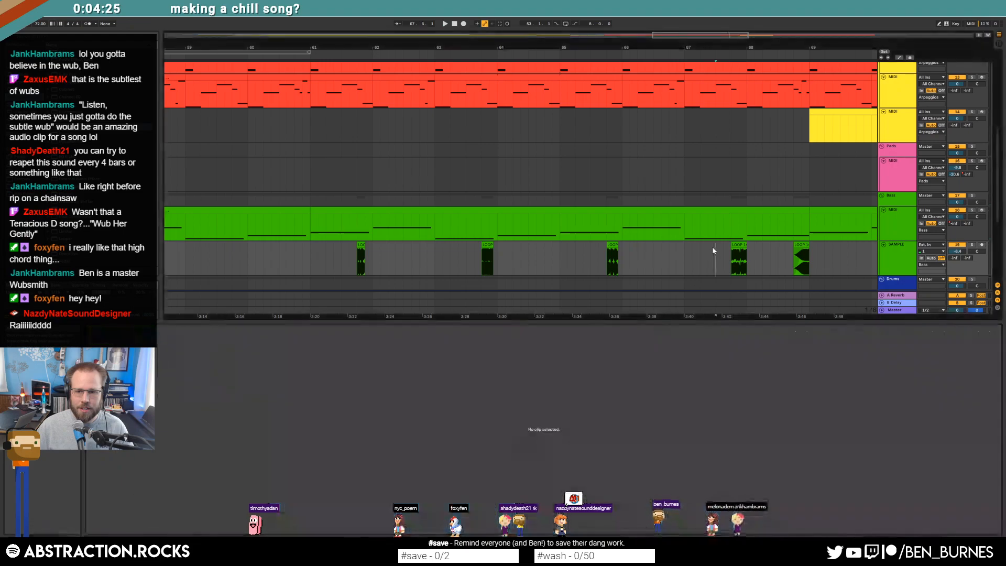
pyautogui.press('space')
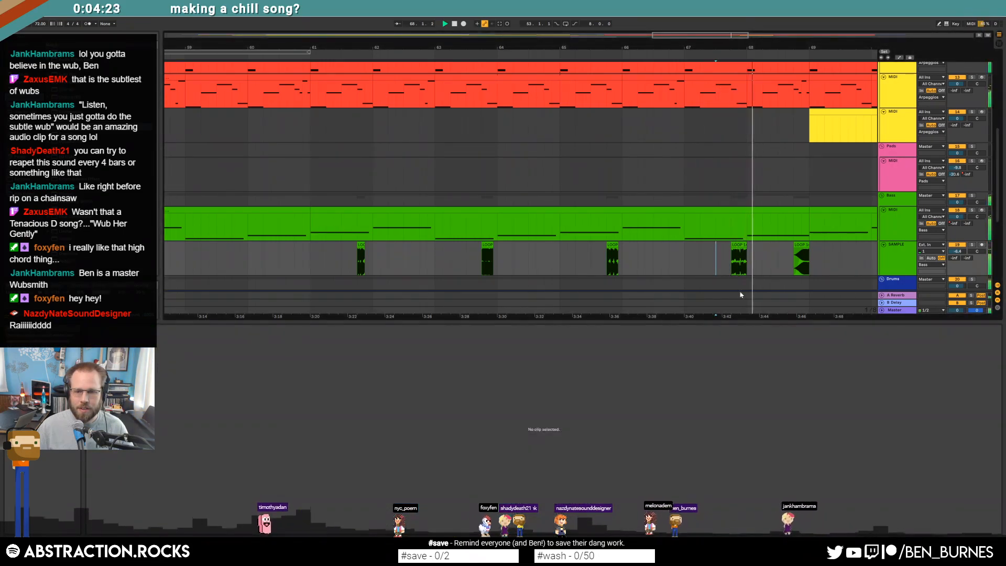
# Step: Remove the 67.4 growl clip and duplicate the growl fills of bars 61 to 69 through to bar 85
pyautogui.click(739, 245)
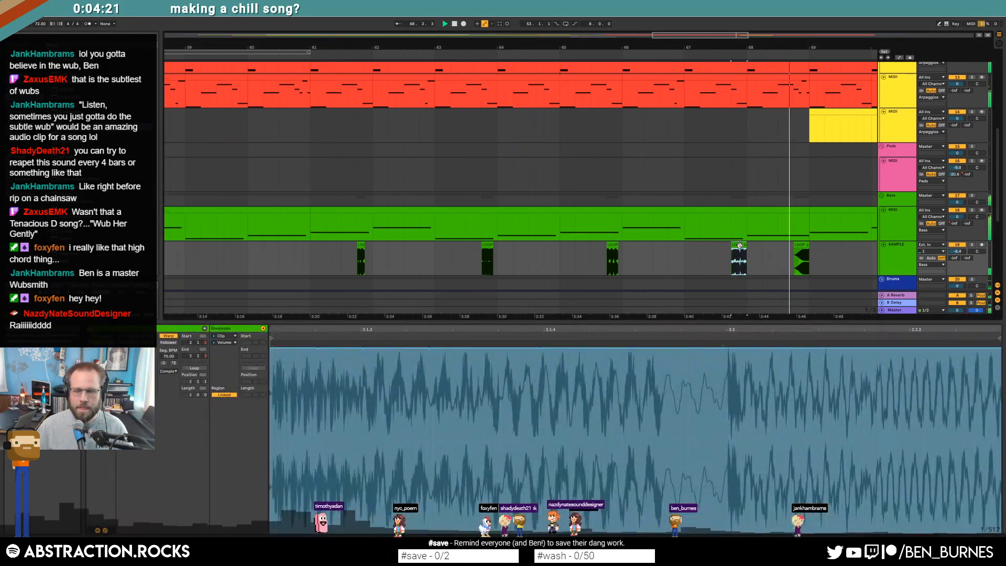
pyautogui.press('Delete')
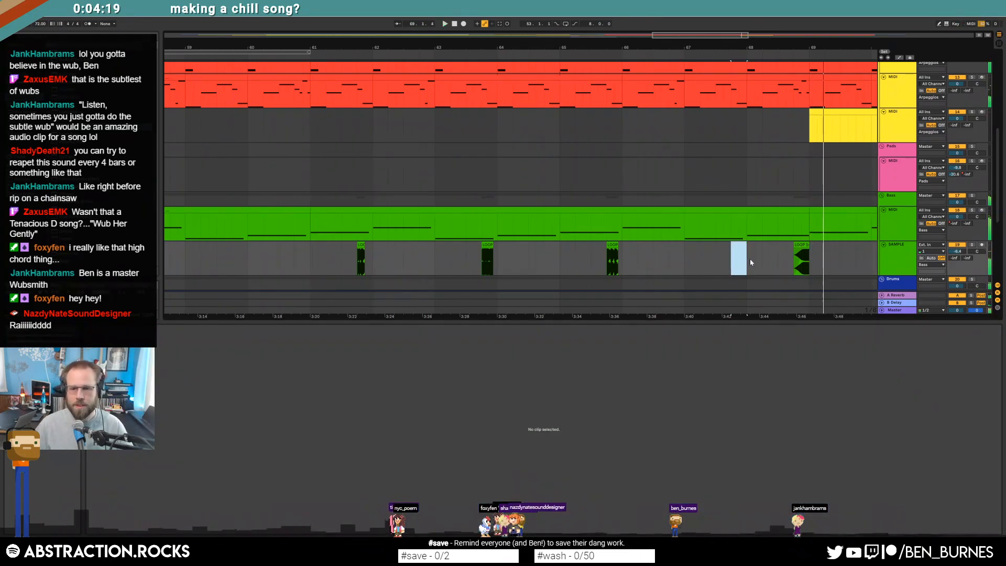
pyautogui.scroll(-5, 749, 263)
pyautogui.moveTo(671, 260)
pyautogui.mouseDown()
pyautogui.moveTo(763, 260)
pyautogui.moveTo(677, 258)
pyautogui.mouseUp()
pyautogui.click(764, 259)
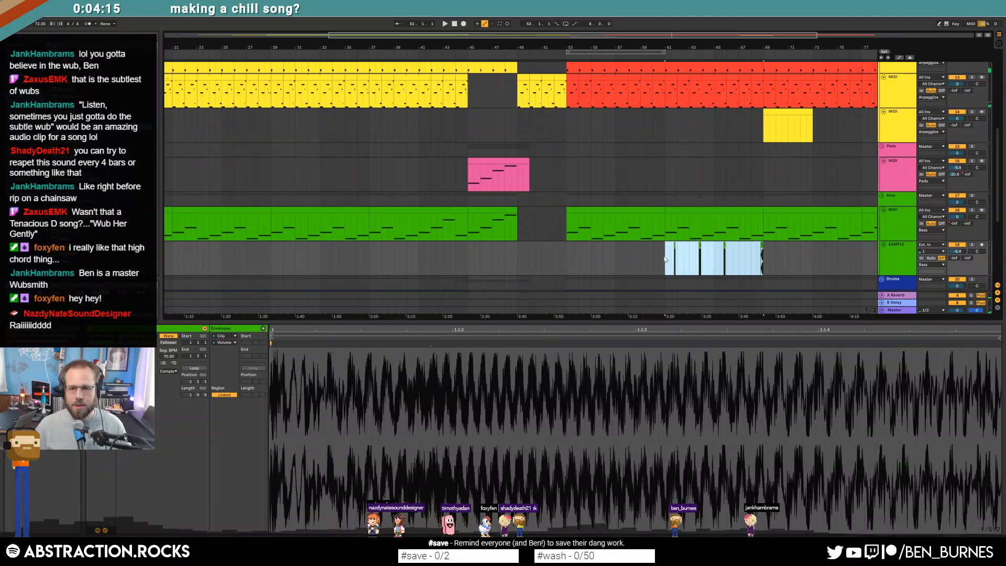
pyautogui.hotkey('ctrl', 'd')
pyautogui.hotkey('ctrl', 'd')
pyautogui.hotkey('ctrl', 'd')
pyautogui.hotkey('ctrl', 'z')
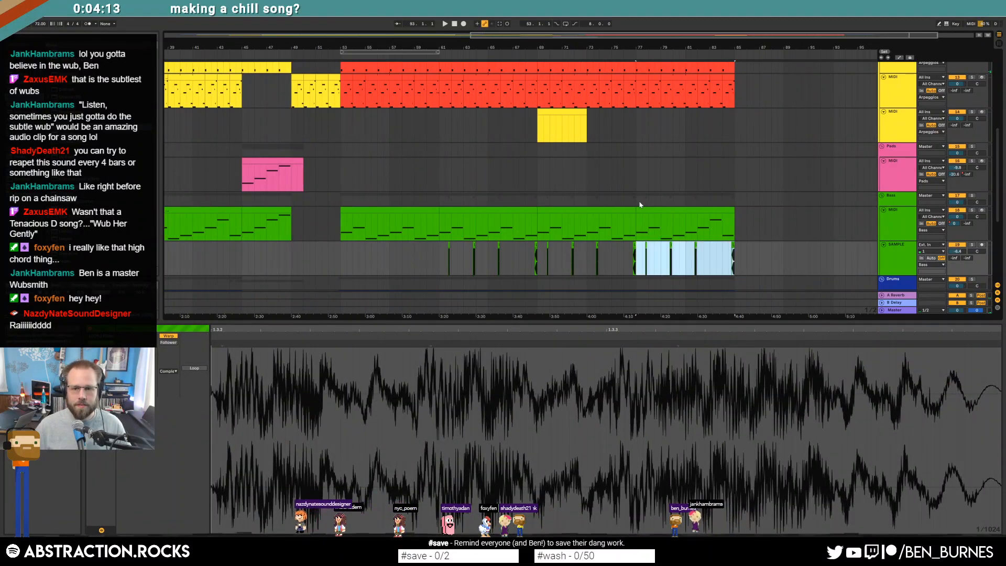
# Step: Arm the PIANO track for recording and show its devices
pyautogui.press('-')
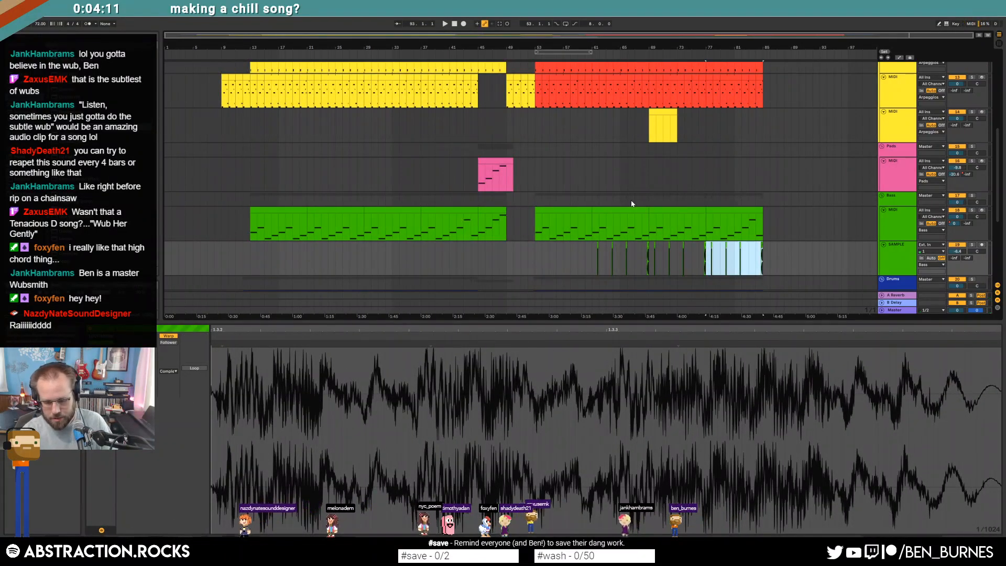
pyautogui.scroll(6, 857, 129)
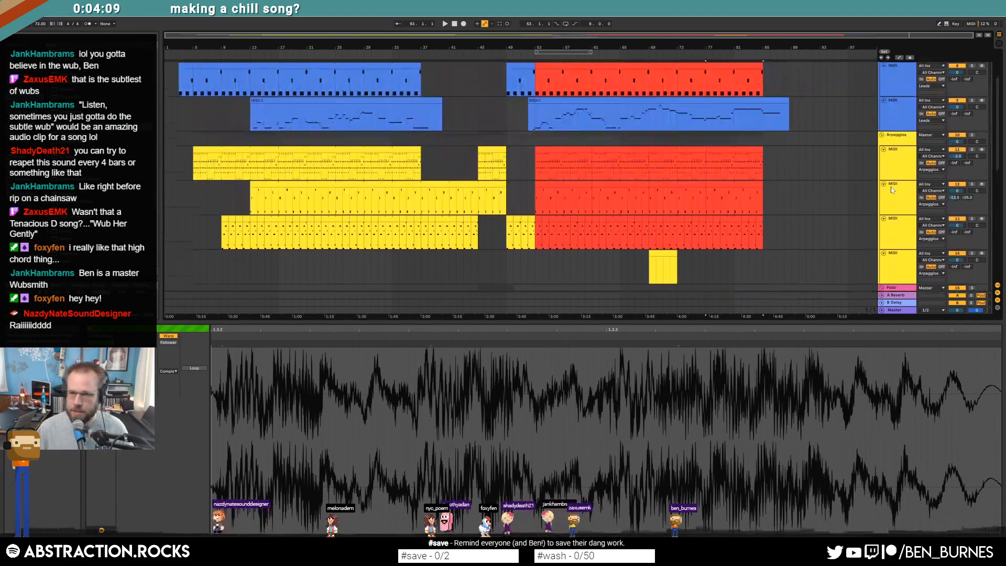
pyautogui.click(982, 66)
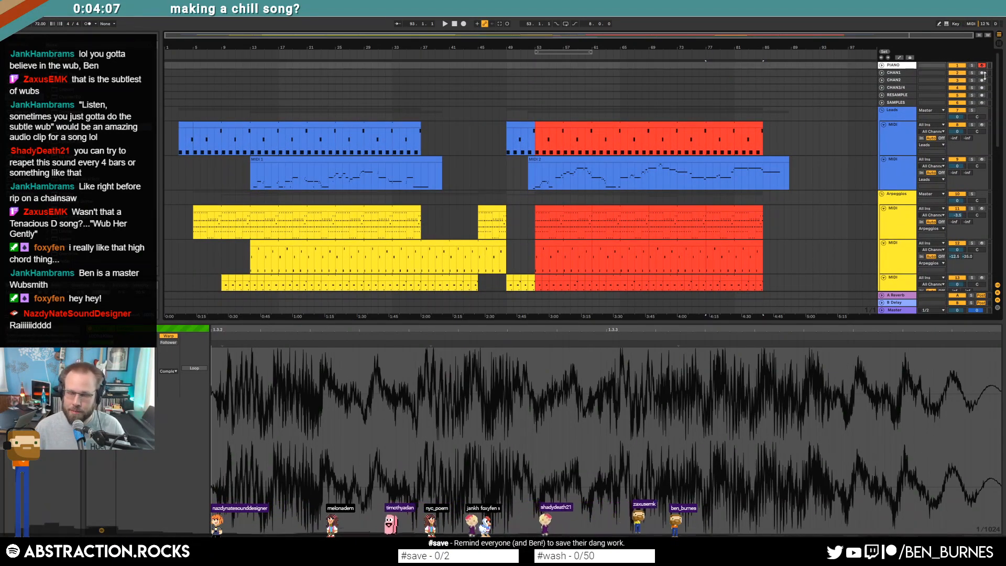
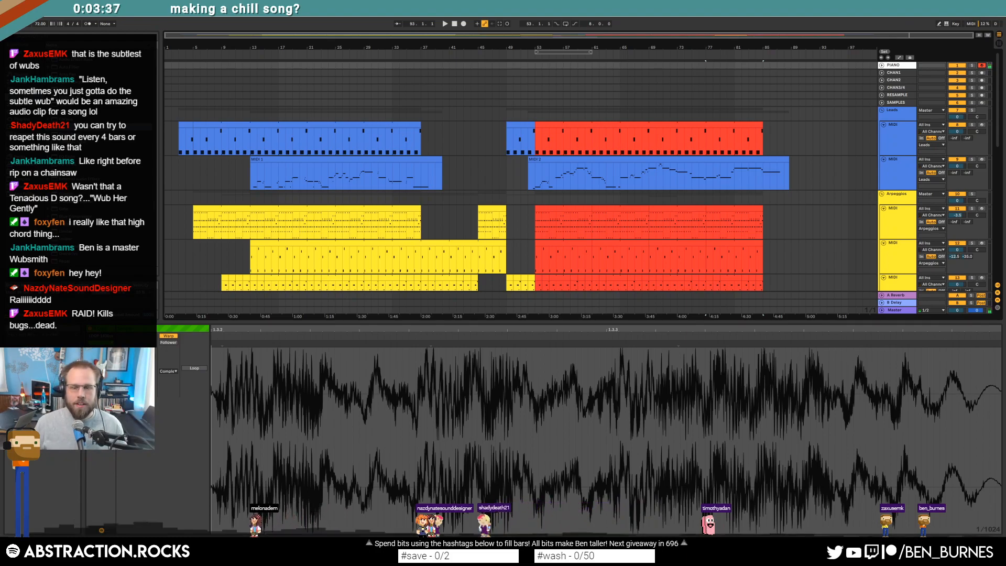
pyautogui.hotkey('shift', 'Tab')
pyautogui.scroll(-2, 692, 307)
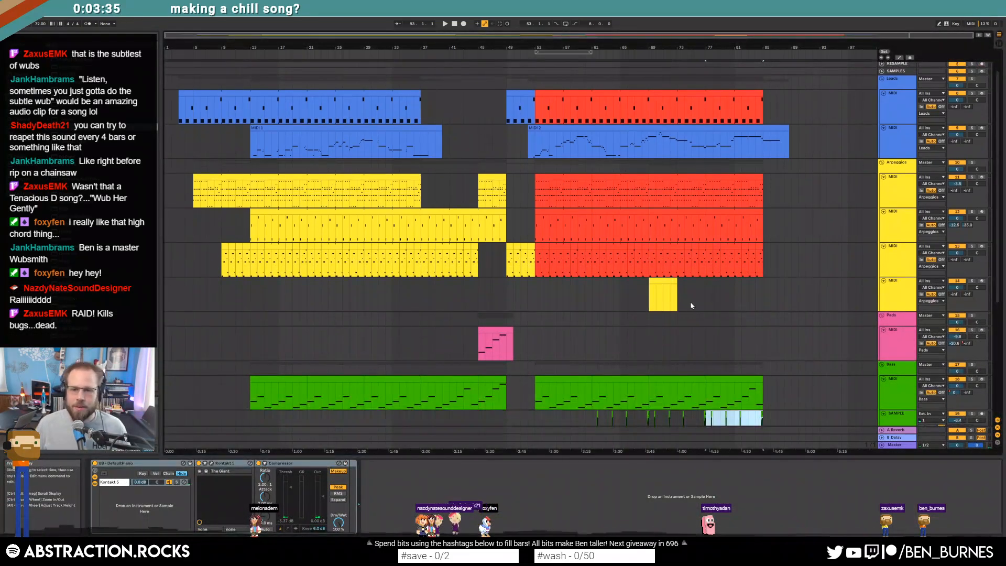
pyautogui.click(658, 282)
pyautogui.scroll(-7, 662, 288)
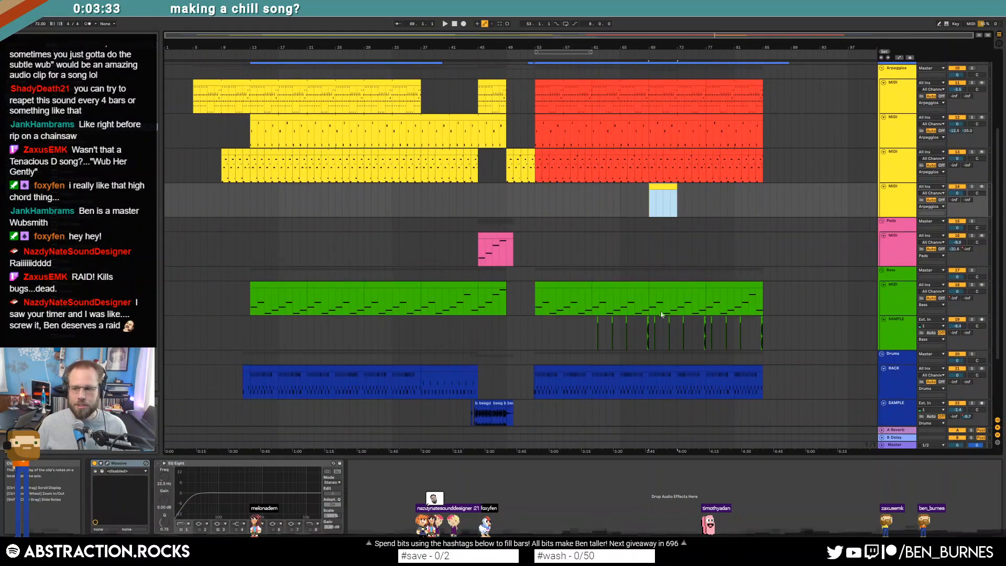
pyautogui.scroll(-1, 651, 318)
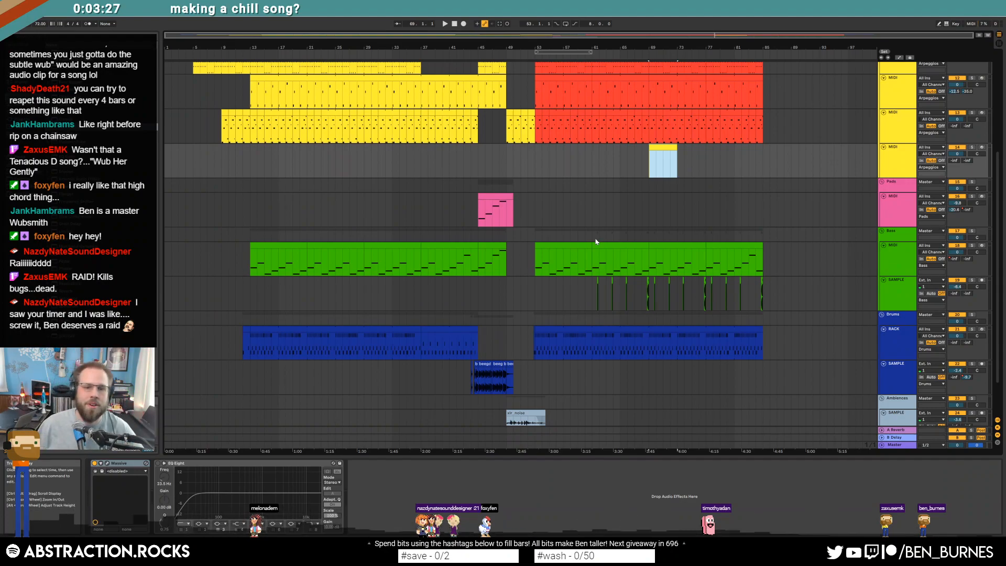
pyautogui.click(538, 301)
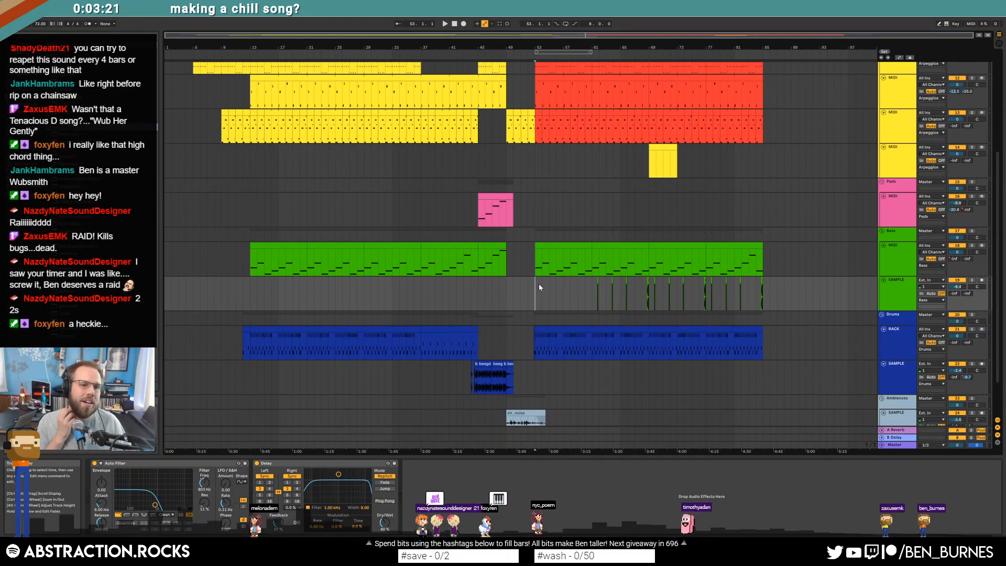
# Step: Place one-bar copies of the pad clip's opening at bars 69 and 71, lowering the note in the second copy
pyautogui.click(481, 211)
pyautogui.click(620, 219)
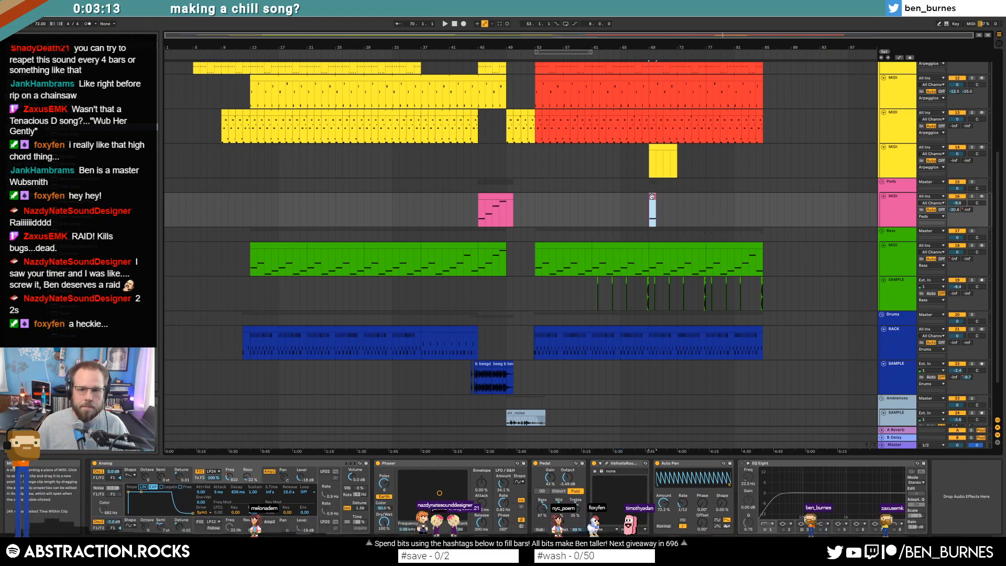
pyautogui.hotkey('ctrl', 'd')
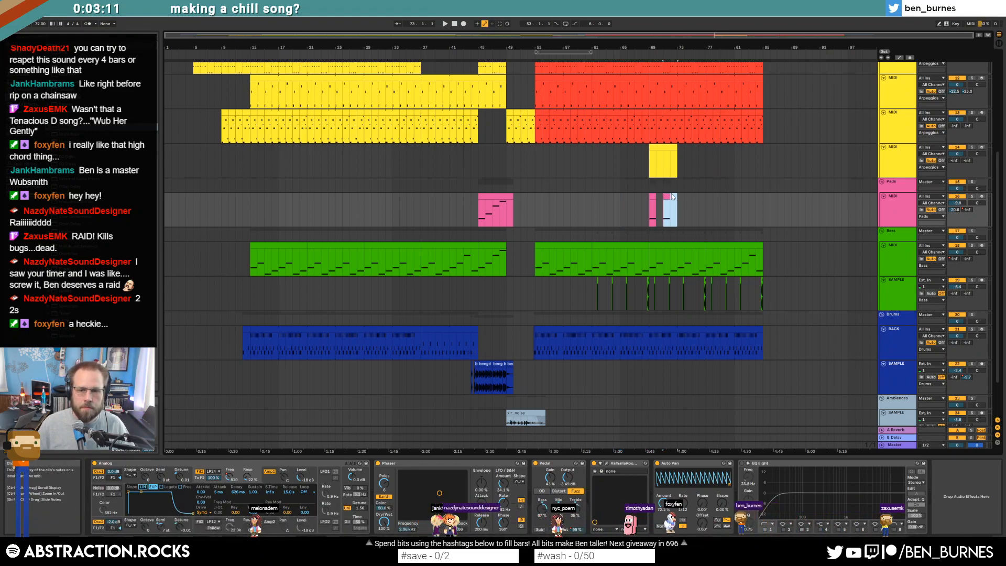
pyautogui.doubleClick(667, 208)
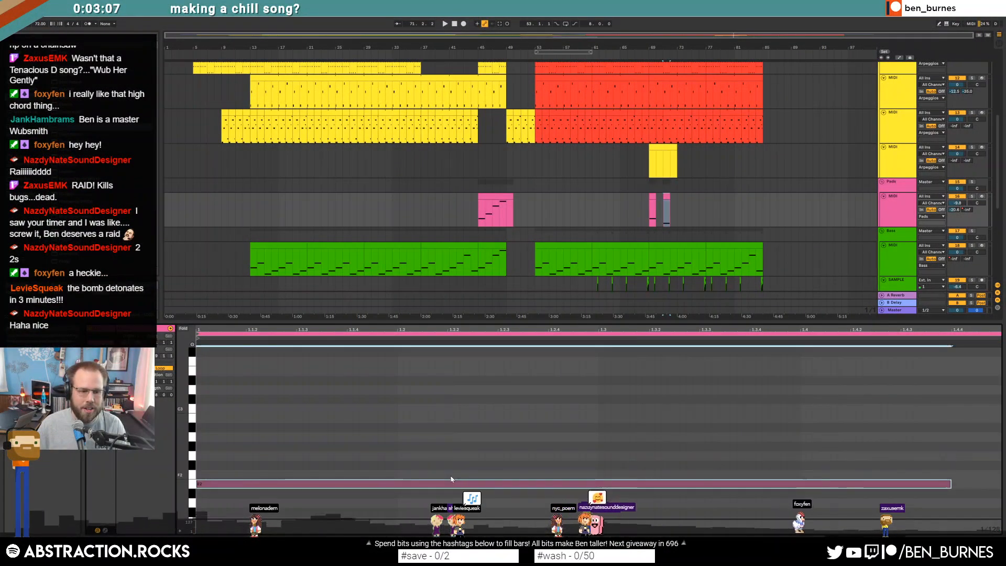
# Step: Duplicate the pad pattern of bars 69 to 73 three times so it runs to bar 85
pyautogui.click(676, 207)
pyautogui.keyDown('shift'); pyautogui.click(651, 206); pyautogui.keyUp('shift')
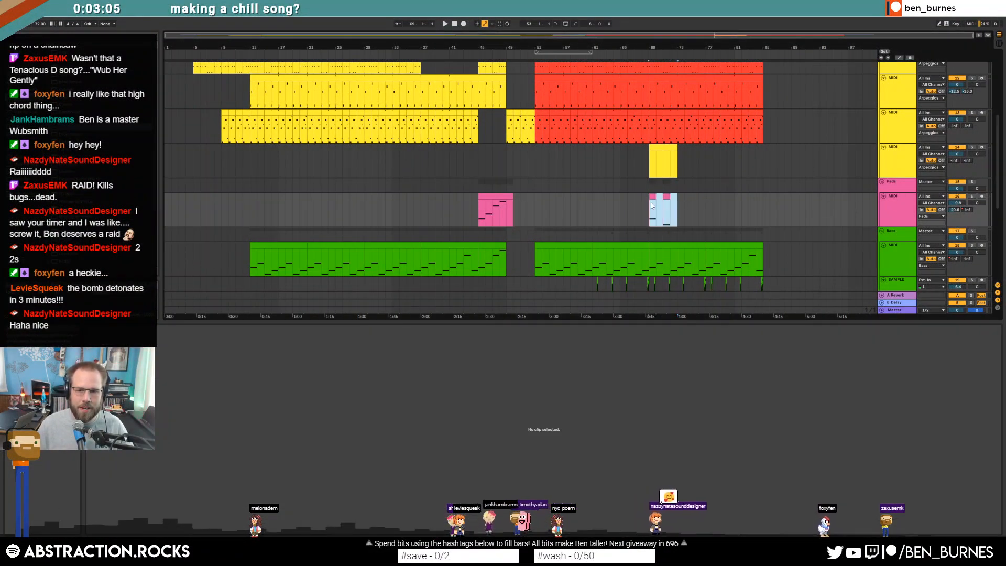
pyautogui.hotkey('ctrl', 'd')
pyautogui.hotkey('ctrl', 'd')
pyautogui.hotkey('ctrl', 'd')
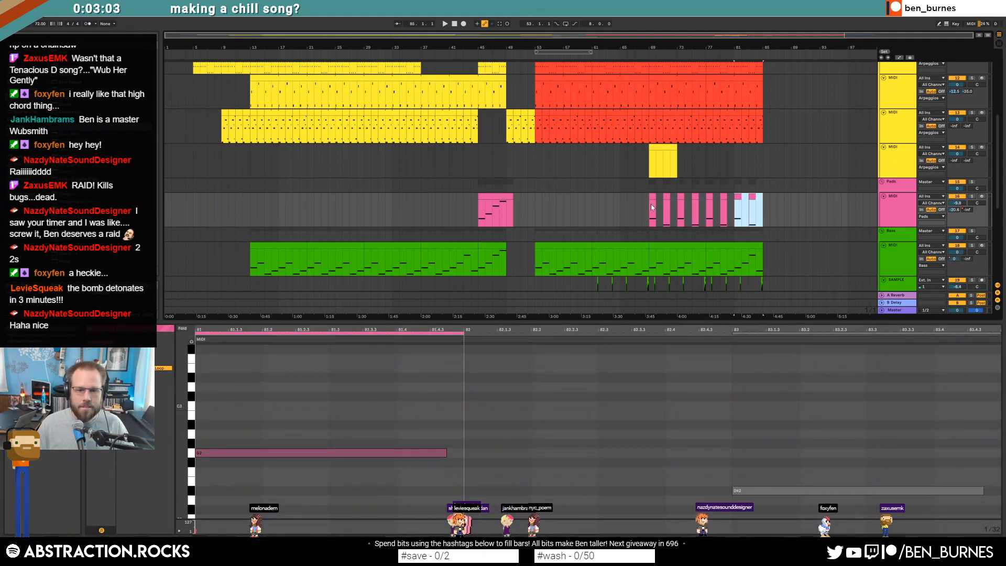
# Step: Clear the pad track's F1 Freq automation from bar 67 to 85 and play from the pad clip at bar 69
pyautogui.hotkey('shift', 'Tab')
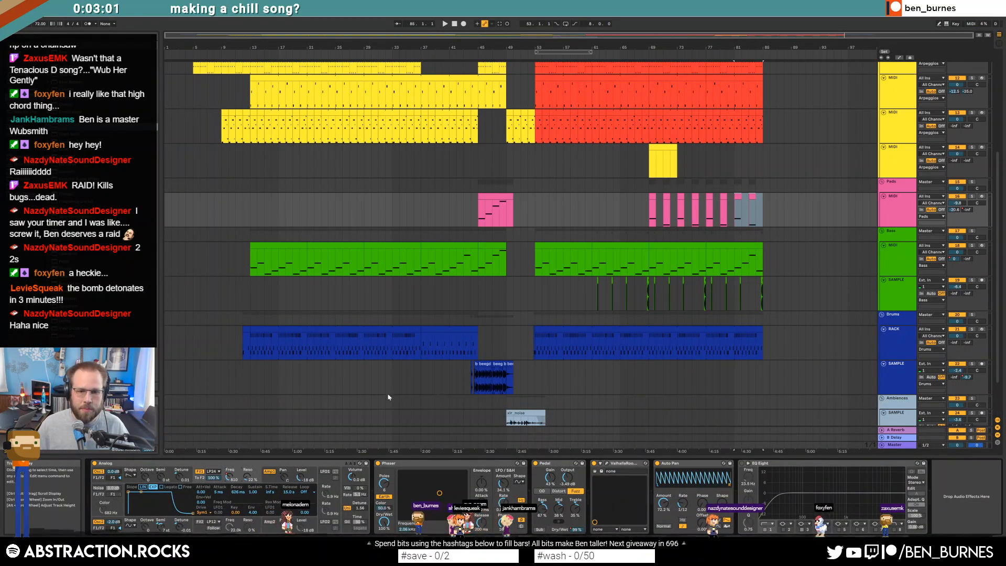
pyautogui.press('a')
pyautogui.moveTo(638, 225); pyautogui.dragTo(763, 225)
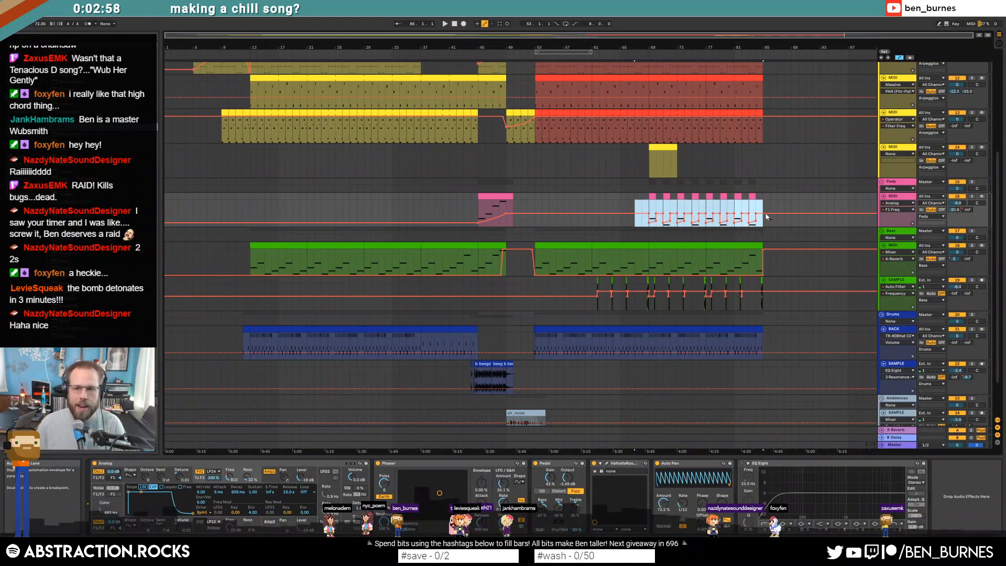
pyautogui.click(652, 195)
pyautogui.press('space')
pyautogui.press('a')
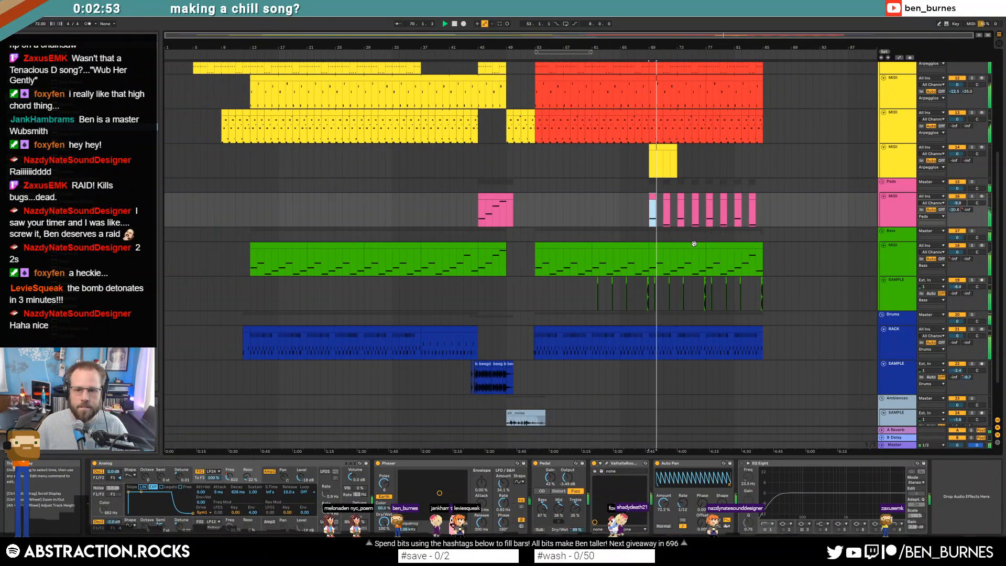
# Step: On the growl sample track, narrow the Delay filter to width 6.32 and set volume to -7.1 dB and reverb send to -24.4 dB
pyautogui.click(896, 287)
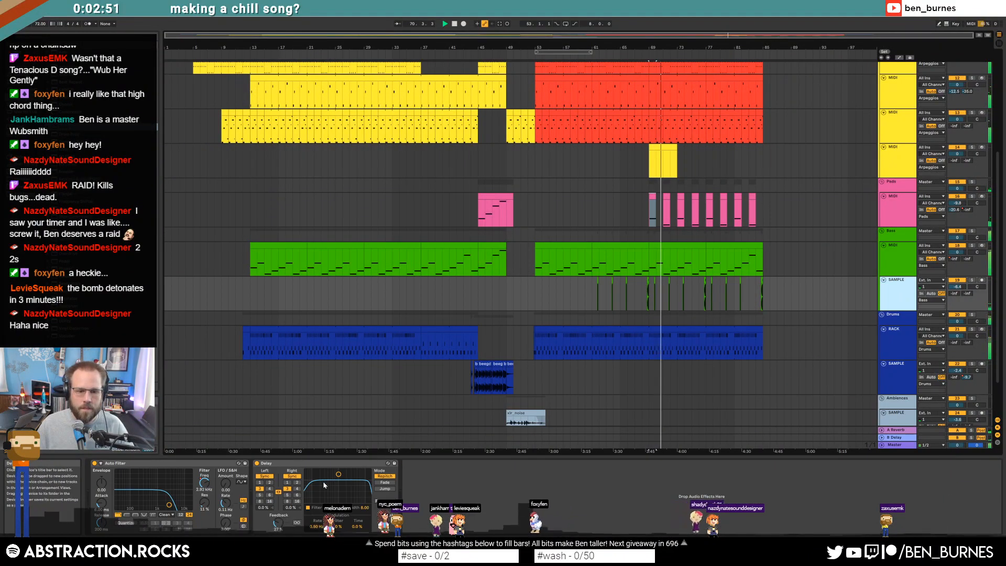
pyautogui.moveTo(339, 474); pyautogui.dragTo(339, 480)
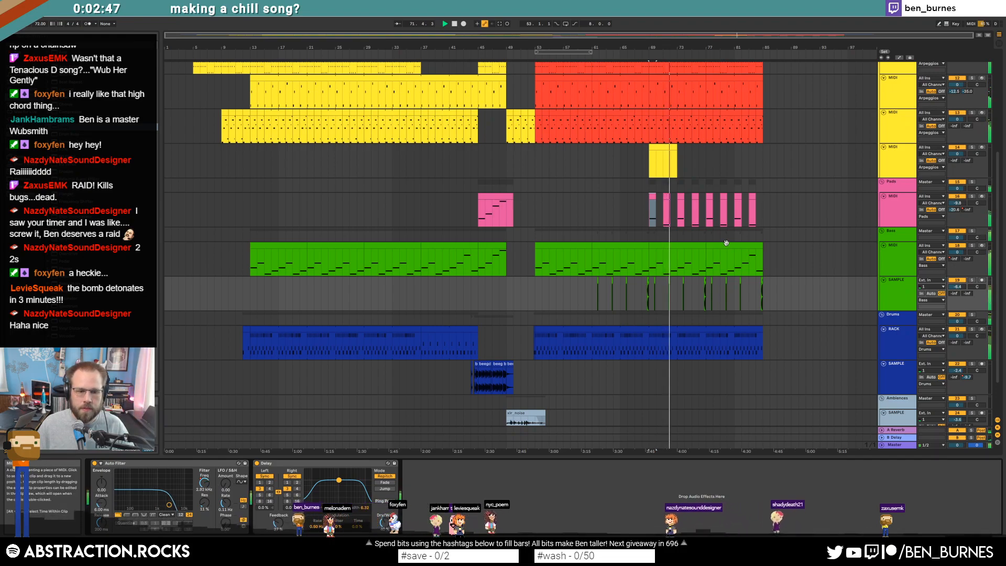
pyautogui.scroll(1, 688, 312)
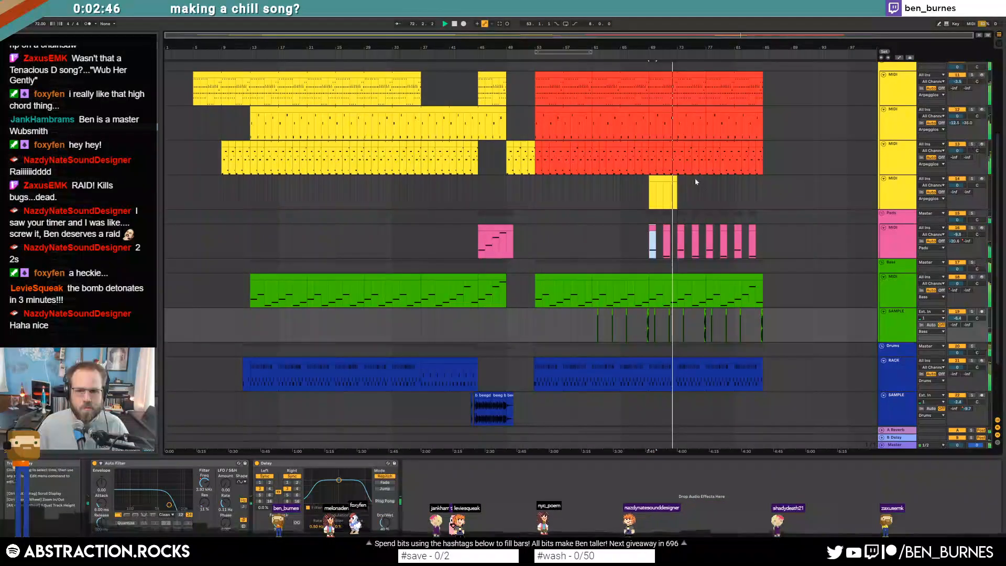
pyautogui.click(656, 179)
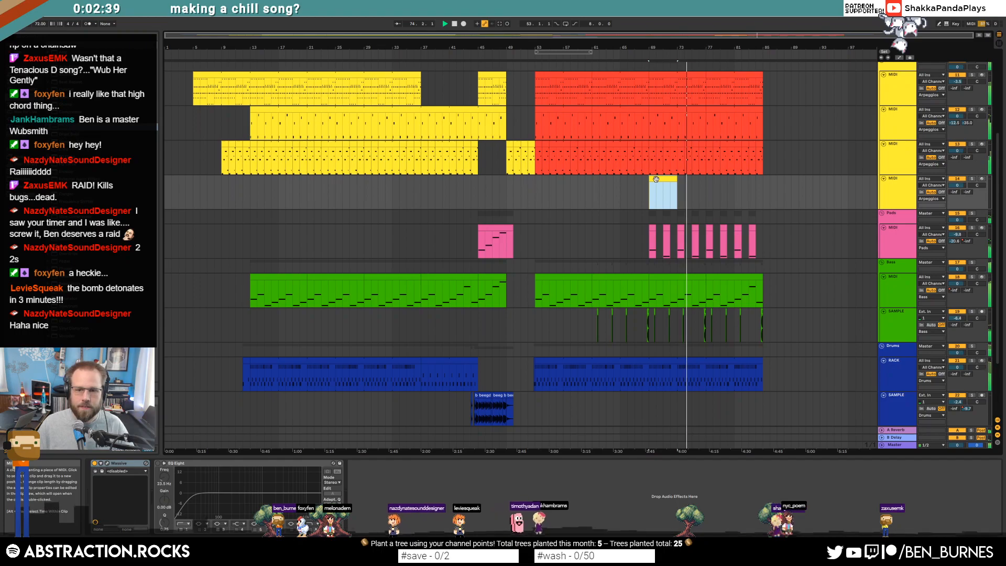
pyautogui.moveTo(958, 318); pyautogui.dragTo(959, 322)
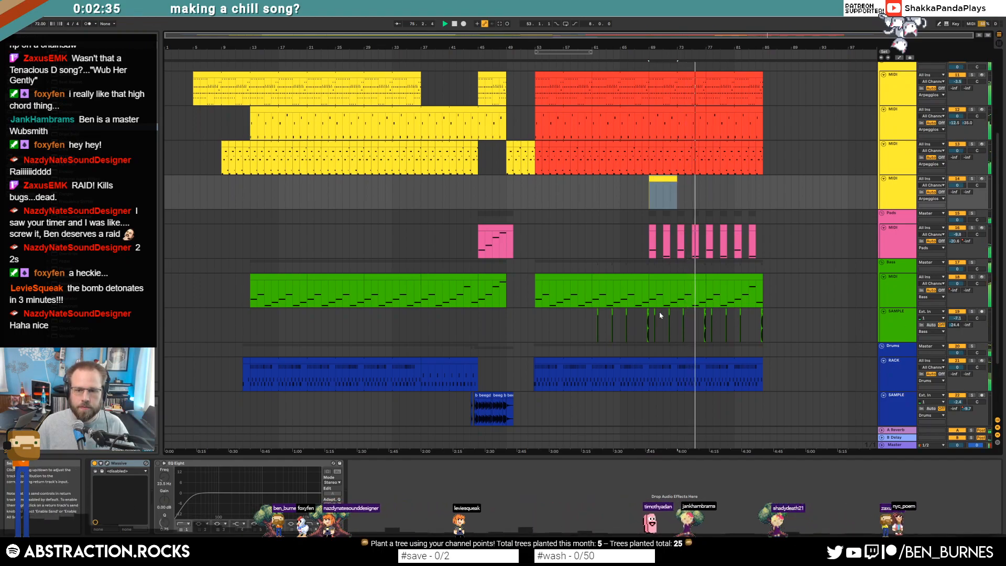
# Step: Paste a growl clip at bar 75, extend it to bar 76, trim its start to 75.4 and play the fill
pyautogui.scroll(5, 703, 314)
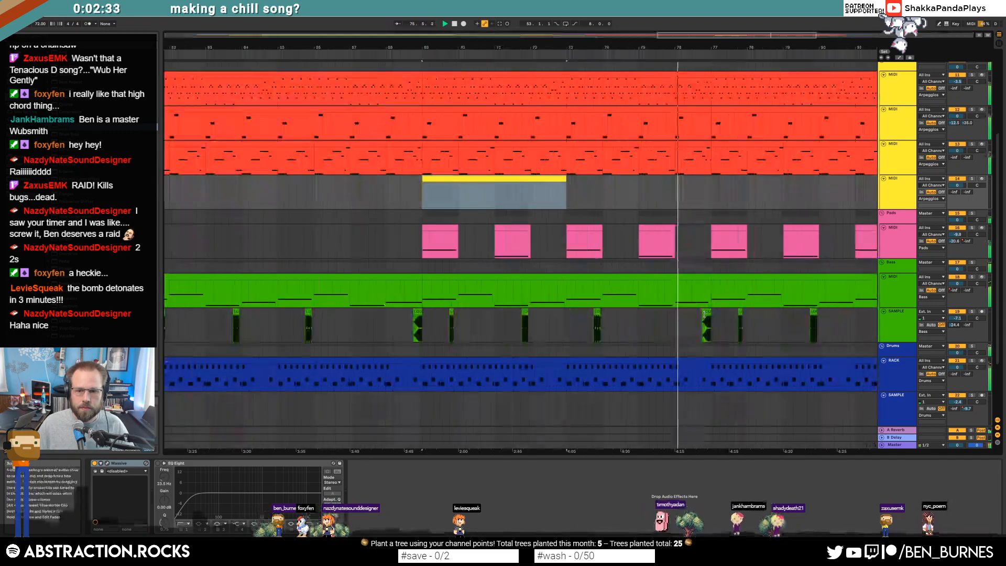
pyautogui.click(655, 321)
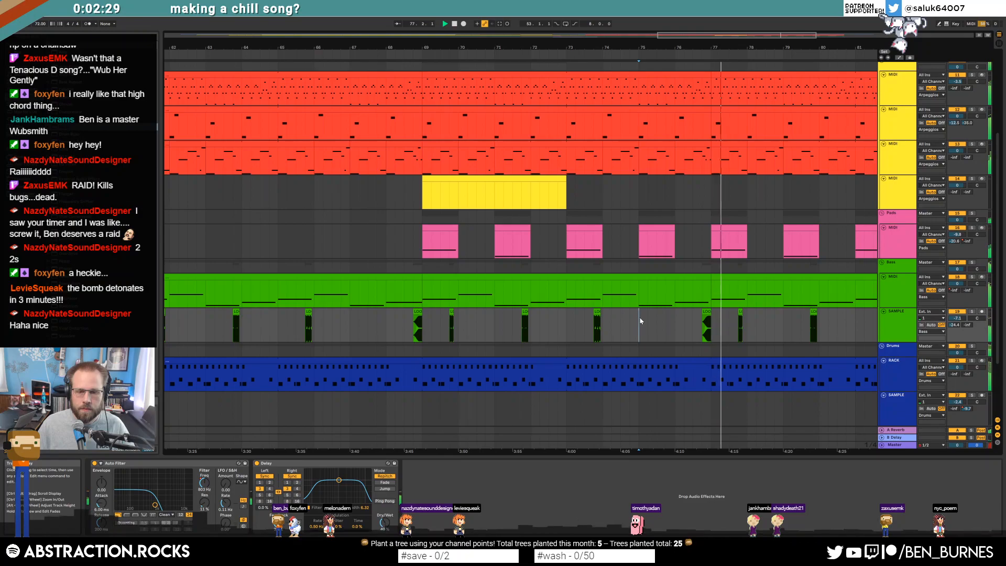
pyautogui.hotkey('ctrl', 'v')
pyautogui.moveTo(662, 313); pyautogui.dragTo(676, 314)
pyautogui.press('space')
pyautogui.click(657, 314)
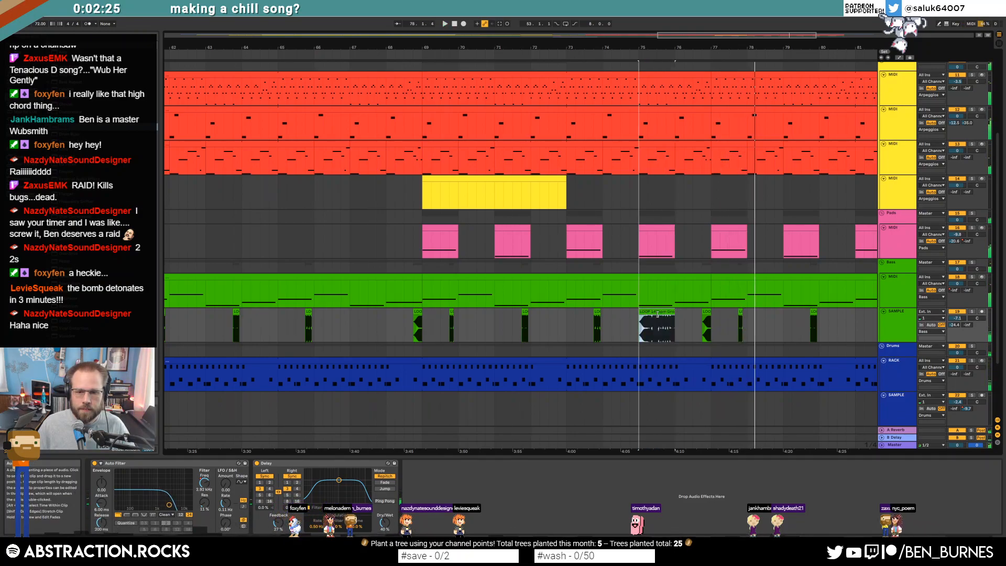
pyautogui.scroll(3, 672, 318)
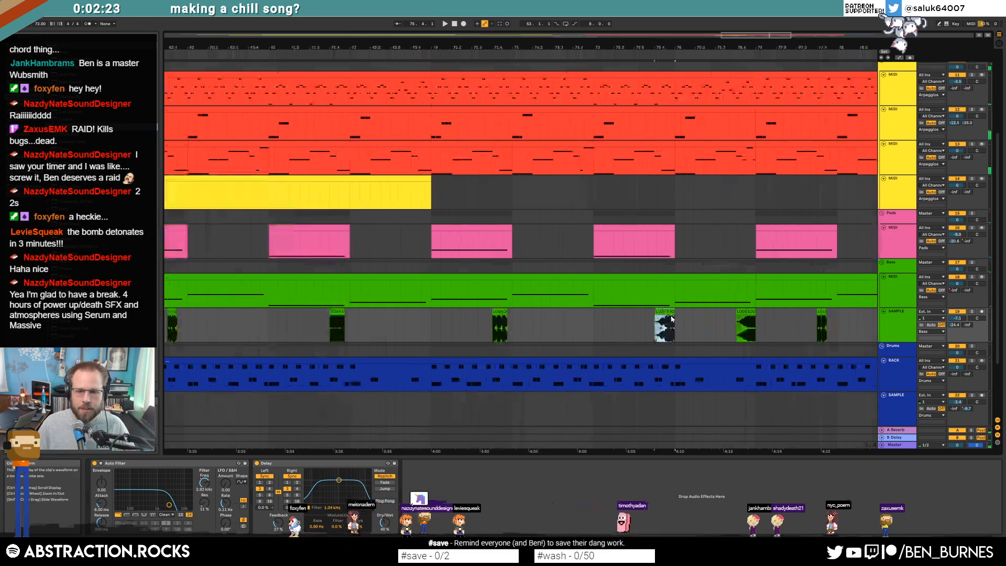
pyautogui.click(663, 318)
pyautogui.press('space')
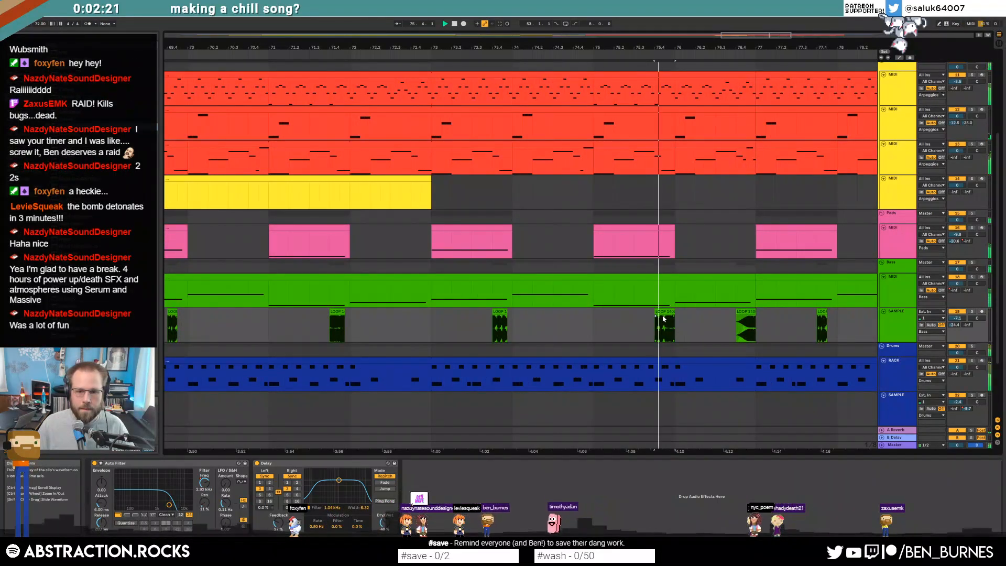
# Step: Solo the growl sample track with its Auto Filter frequency automation shown and open the growl clip at 75.4
pyautogui.press('a')
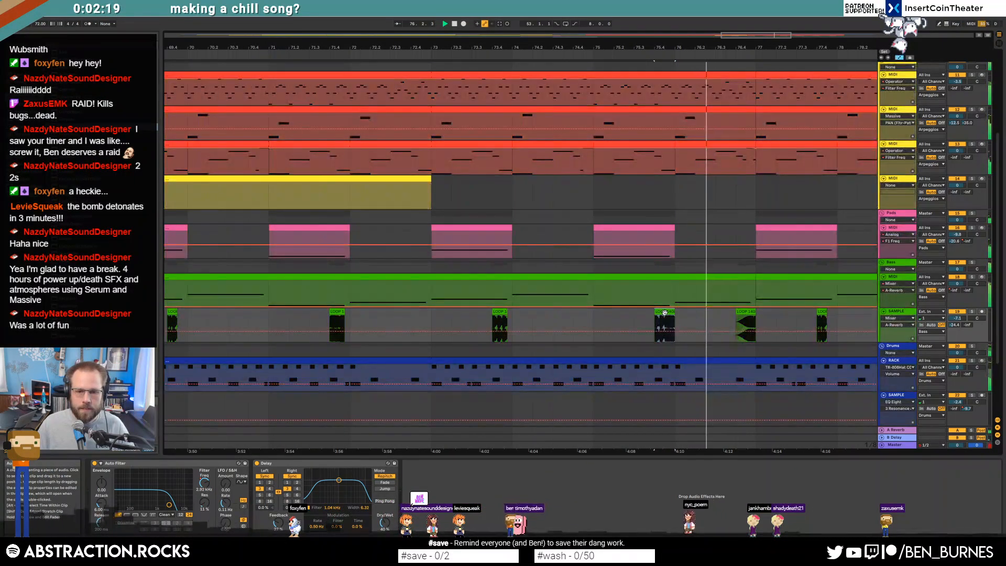
pyautogui.press('space')
pyautogui.click(189, 504)
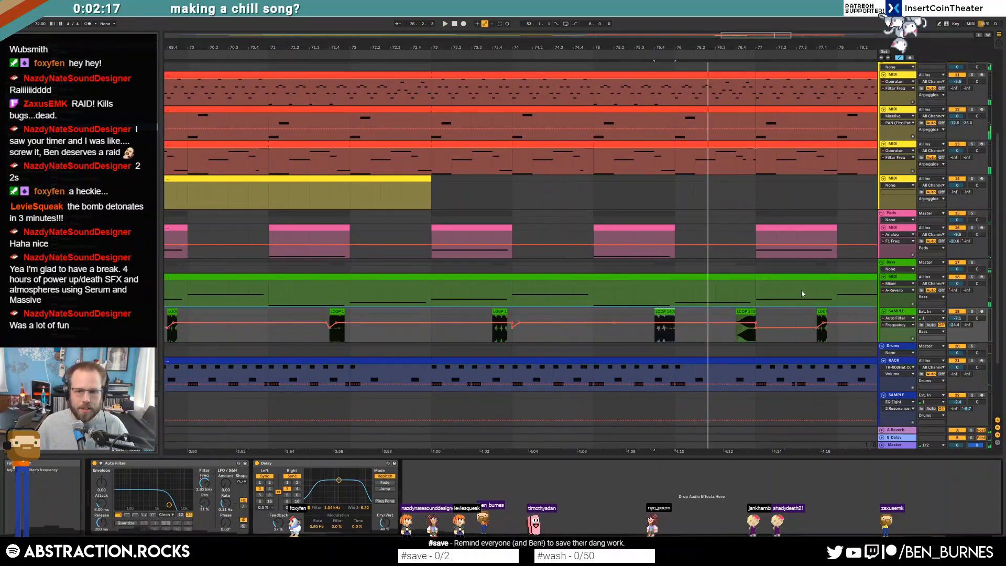
pyautogui.click(972, 311)
pyautogui.click(658, 313)
pyautogui.doubleClick(662, 312)
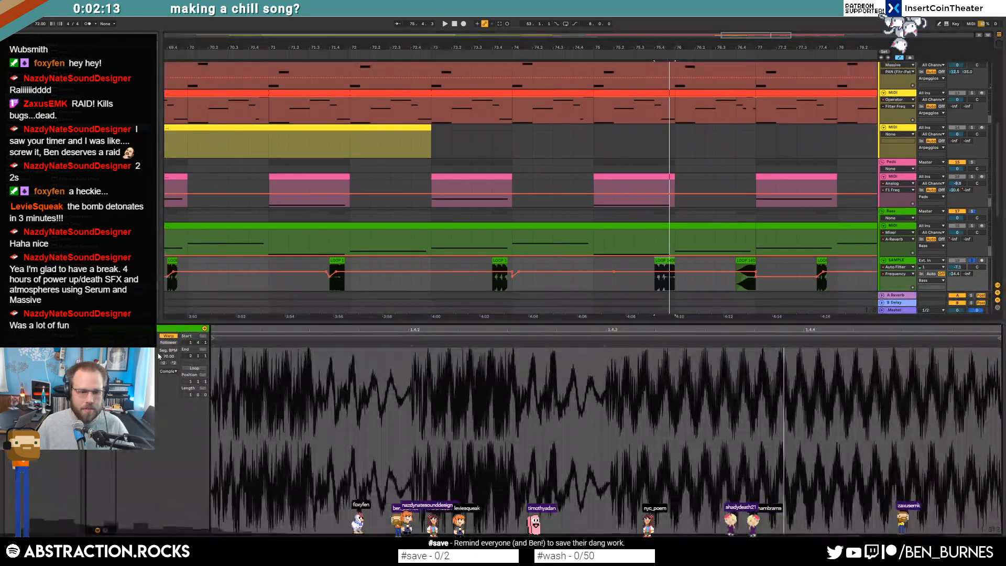
# Step: Shape the growl clip's volume envelope to rise from silence to 100% at the clip's start, and play it
pyautogui.click(106, 530)
pyautogui.click(224, 336)
pyautogui.click(227, 345)
pyautogui.scroll(-3, 481, 478)
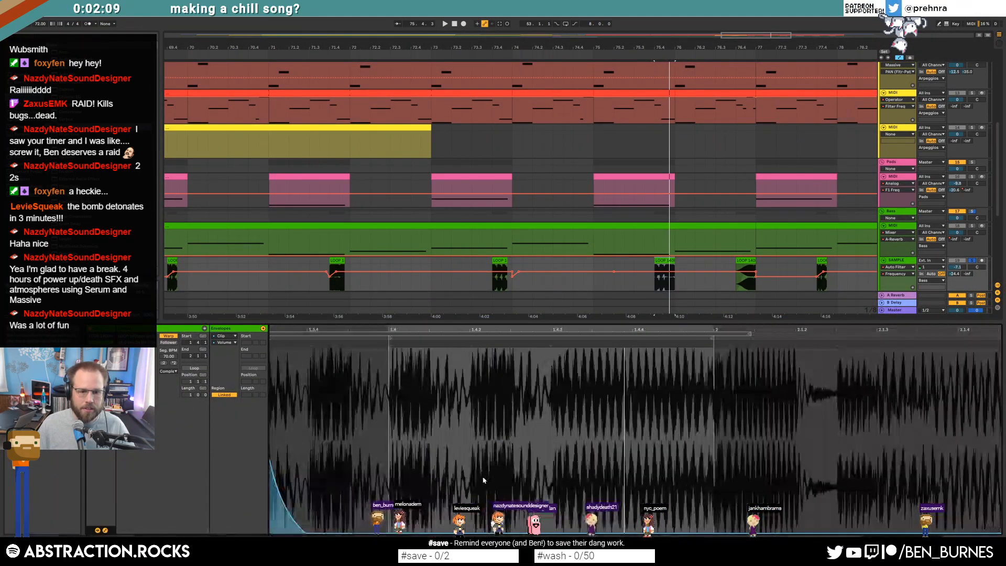
pyautogui.moveTo(388, 533); pyautogui.dragTo(389, 348)
pyautogui.press('space')
pyautogui.press('space')
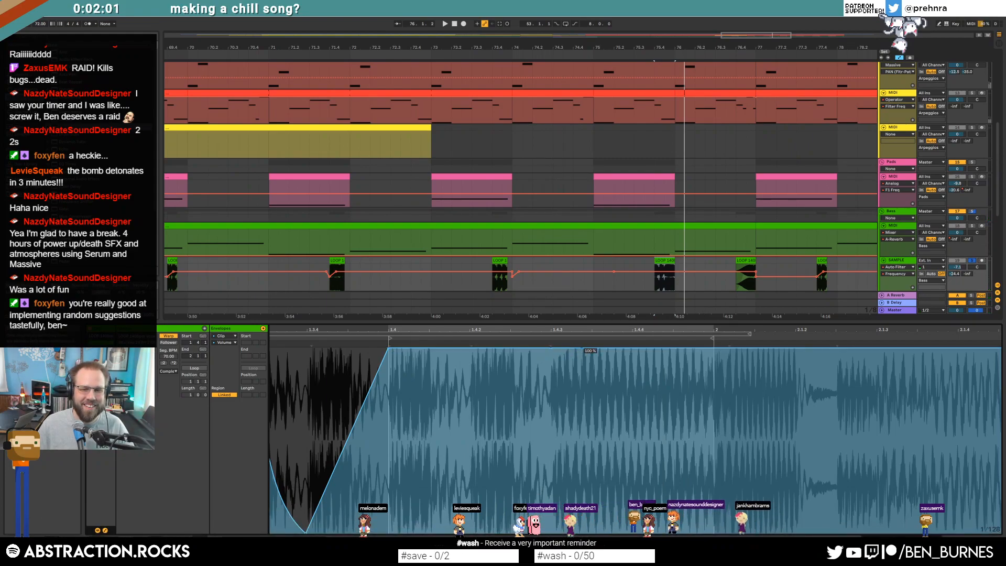
# Step: Fade the growl clip's volume envelope from 100% at 1.4.3 to silence at 1.4.4, and unsolo the track after playing it
pyautogui.moveTo(632, 348); pyautogui.dragTo(632, 533)
pyautogui.press('space')
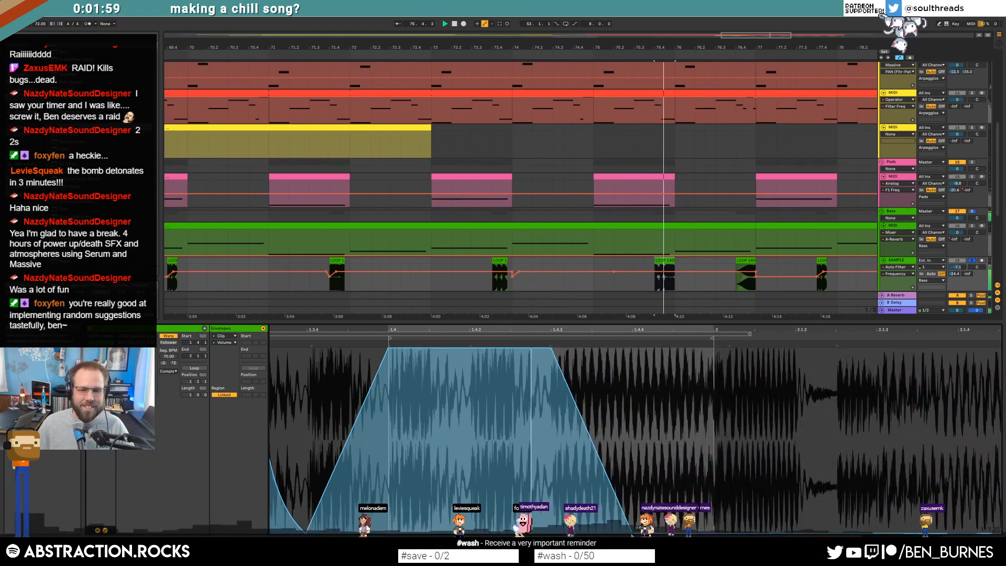
pyautogui.click(971, 261)
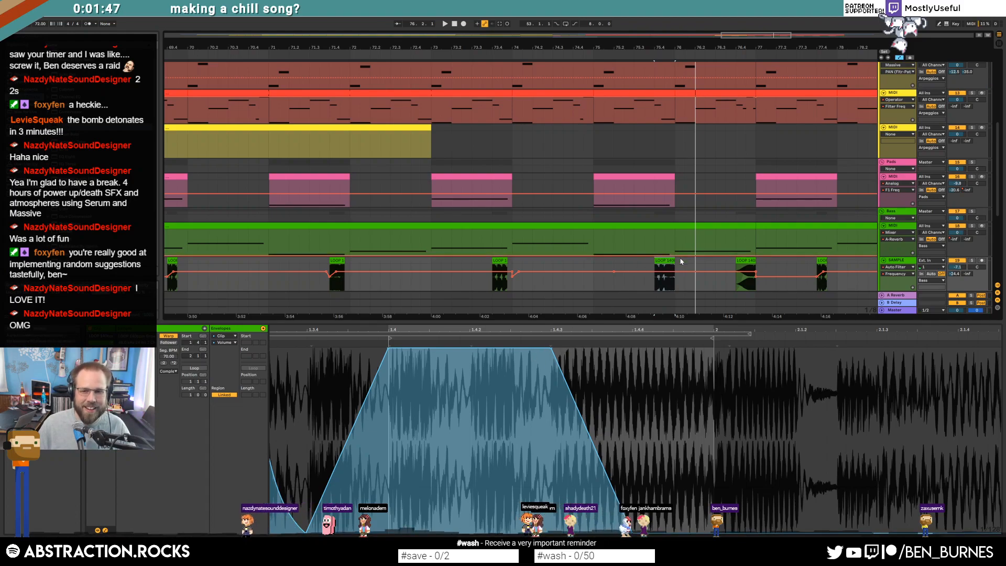
# Step: Shorten the growl clip at 75.4 to end at 75.4.3, split it in half at 75.4.2 and play the fill
pyautogui.scroll(2, 667, 263)
pyautogui.moveTo(666, 267); pyautogui.dragTo(637, 268)
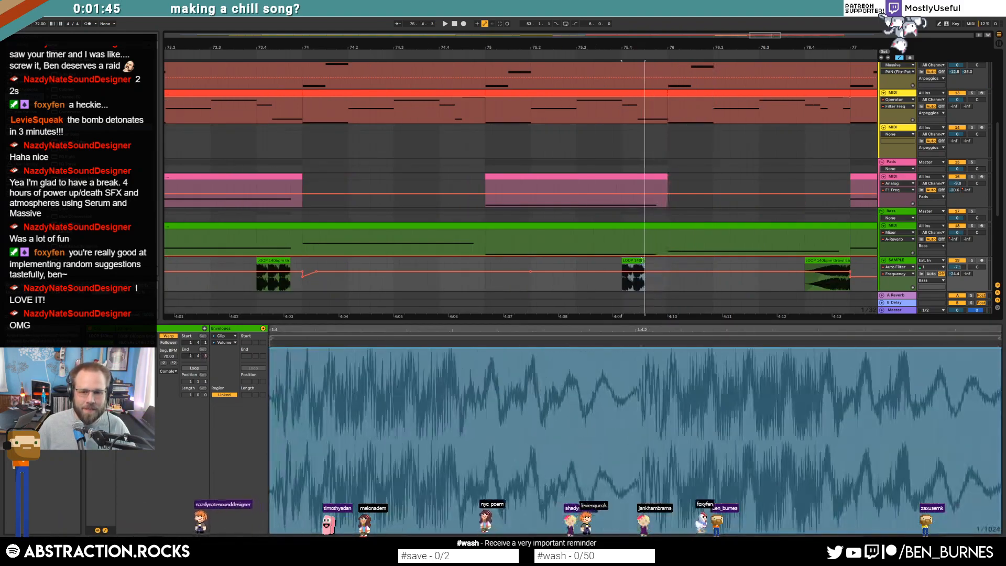
pyautogui.press('a')
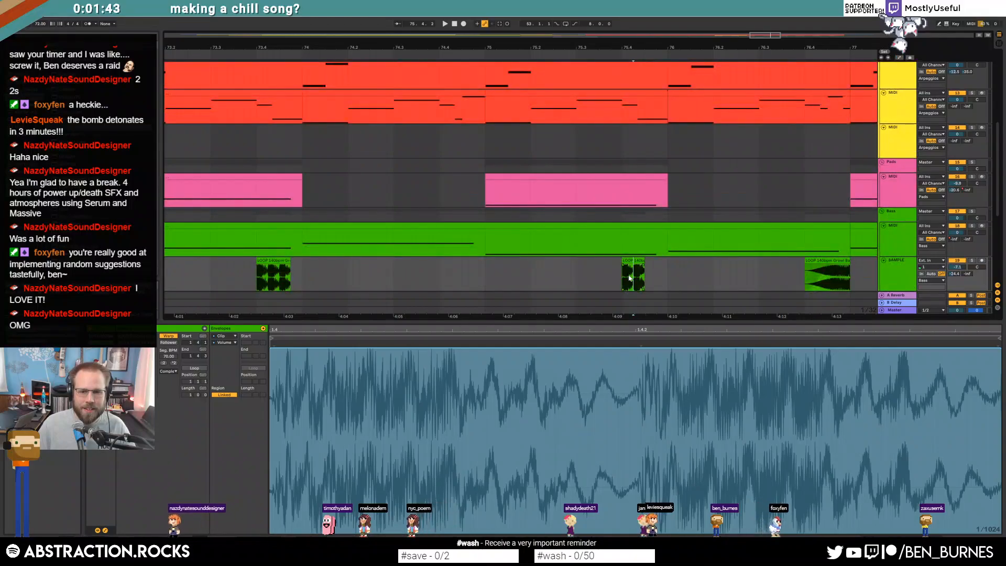
pyautogui.hotkey('ctrl', 'd')
pyautogui.click(611, 276)
pyautogui.press('space')
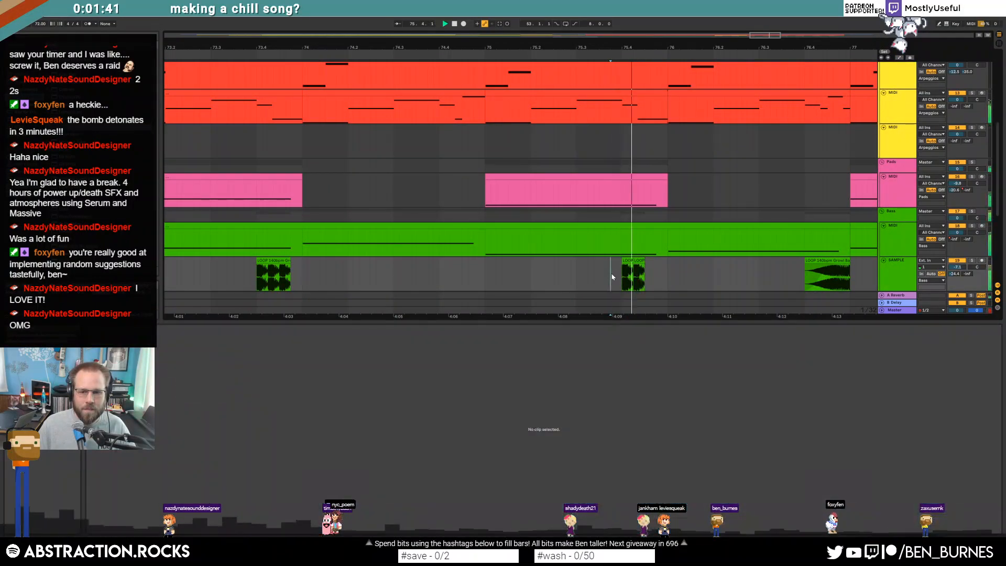
# Step: Try placing the second half of the growl clip a little before bar 76, and delete it again
pyautogui.click(639, 262)
pyautogui.hotkey('ctrl', 'd')
pyautogui.hotkey('ctrl', 'z')
pyautogui.moveTo(642, 262); pyautogui.dragTo(656, 262)
pyautogui.hotkey('ctrl', 'd')
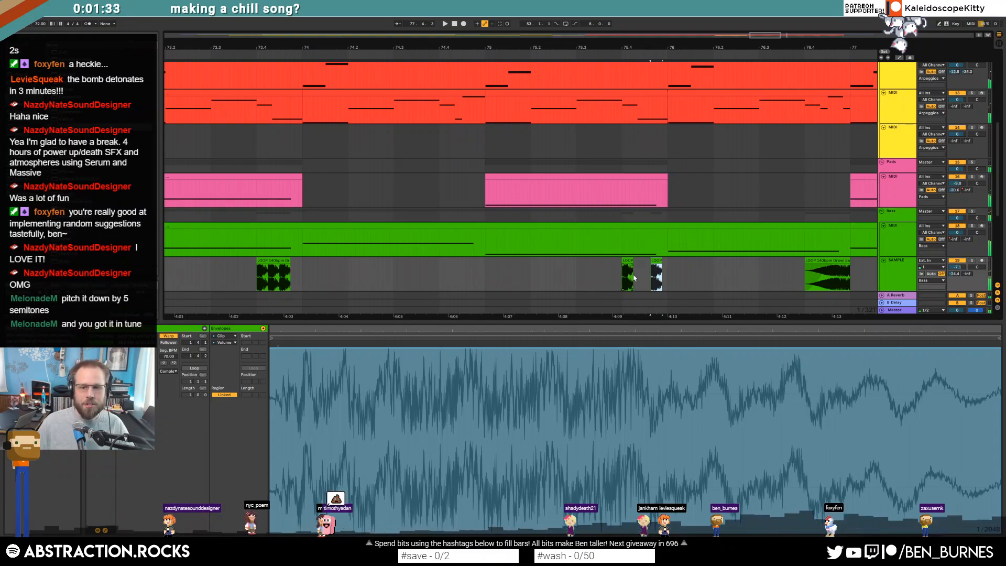
pyautogui.press('Delete')
# Step: Show the remaining growl piece's transposition envelope, extend the piece to 75.4.3 and play the fill
pyautogui.click(627, 260)
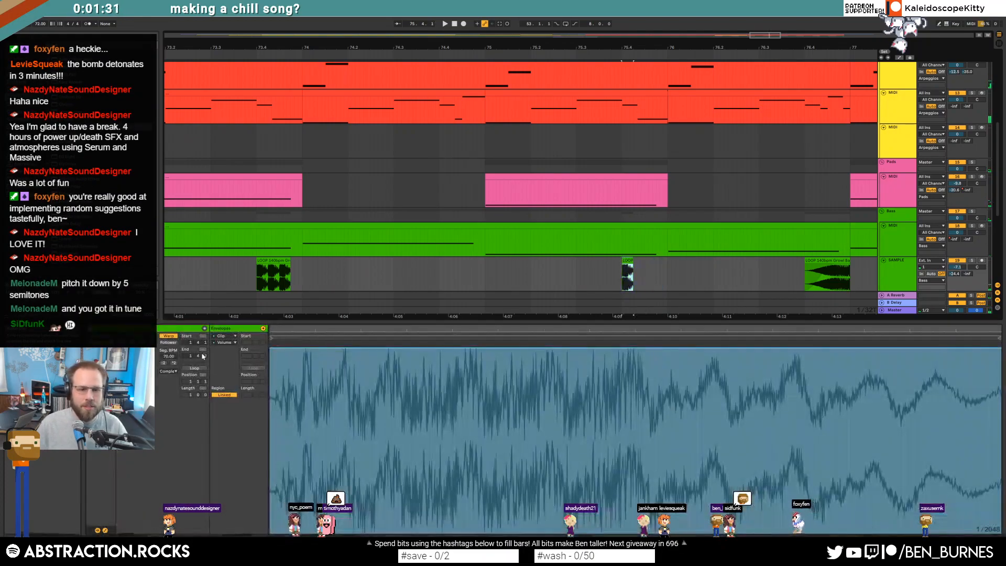
pyautogui.click(129, 366)
pyautogui.press('space')
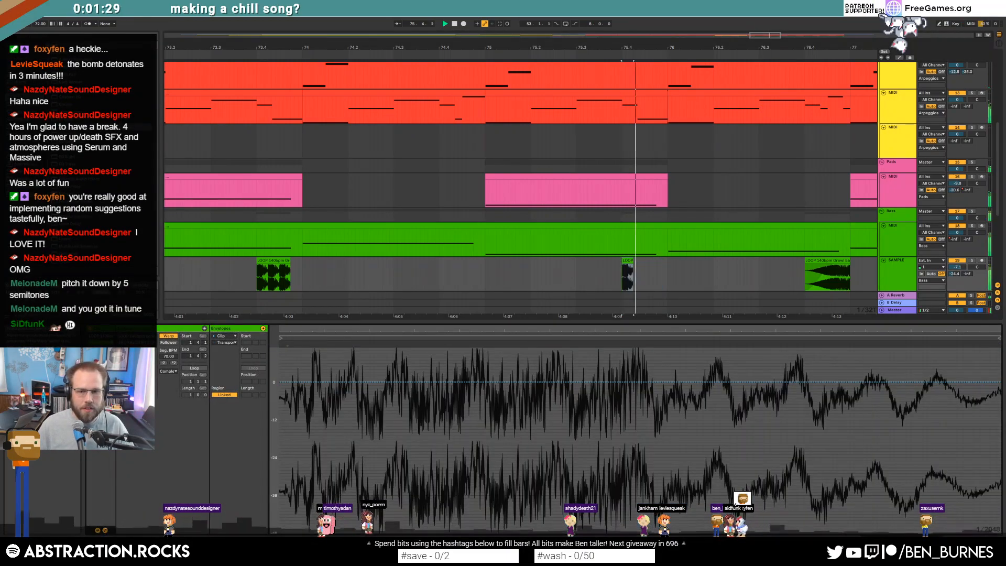
pyautogui.moveTo(633, 263); pyautogui.dragTo(646, 267)
pyautogui.press('space')
pyautogui.press('space')
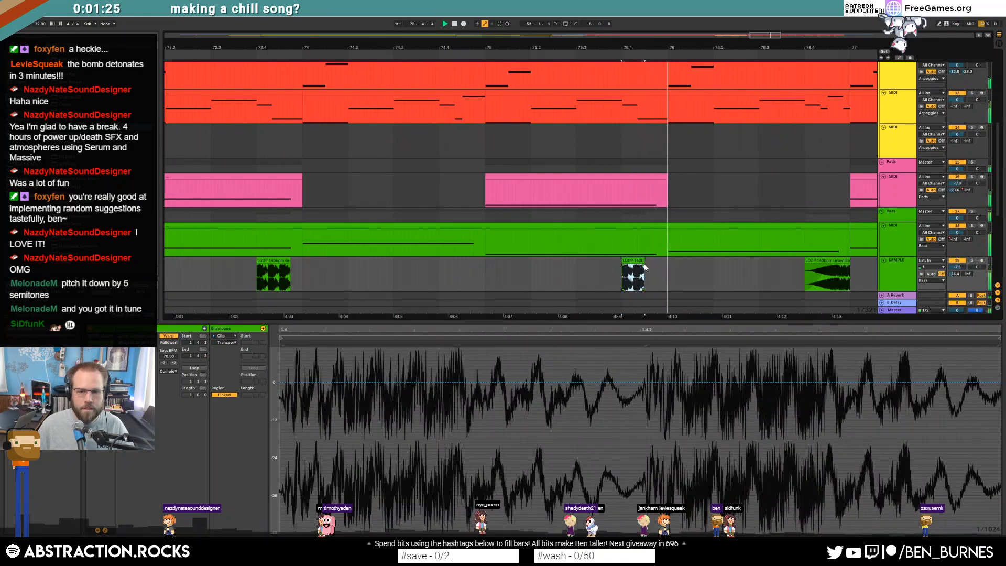
# Step: Separate the second half of the growl clip at 75.4.2 and play the fill
pyautogui.moveTo(634, 275); pyautogui.dragTo(644, 278)
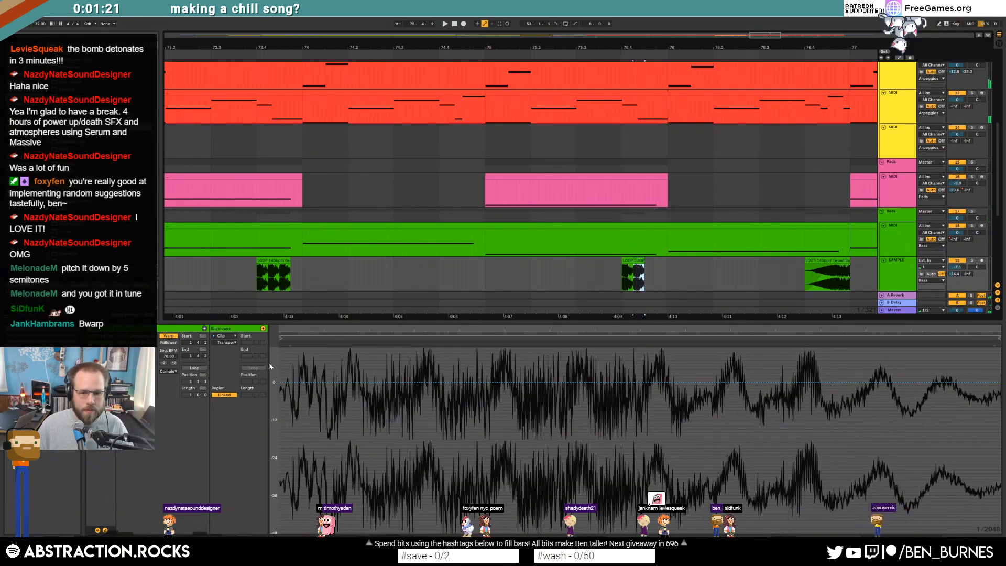
pyautogui.click(129, 373)
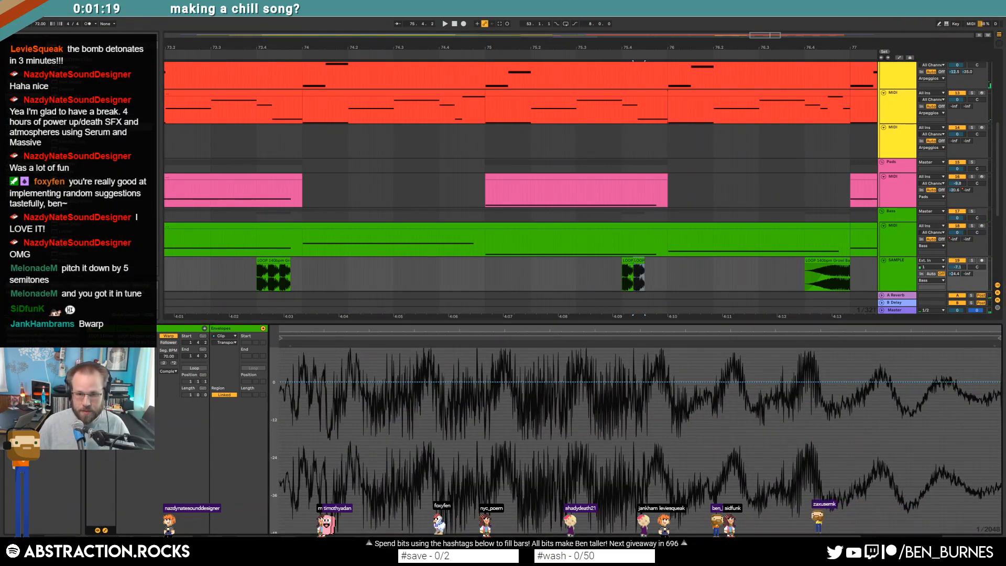
pyautogui.press('space')
pyautogui.press('space')
# Step: Draw a dip in the Auto Filter frequency automation, falling from about 75.2 to 75.4 and rising back by 75.4.3
pyautogui.click(623, 268)
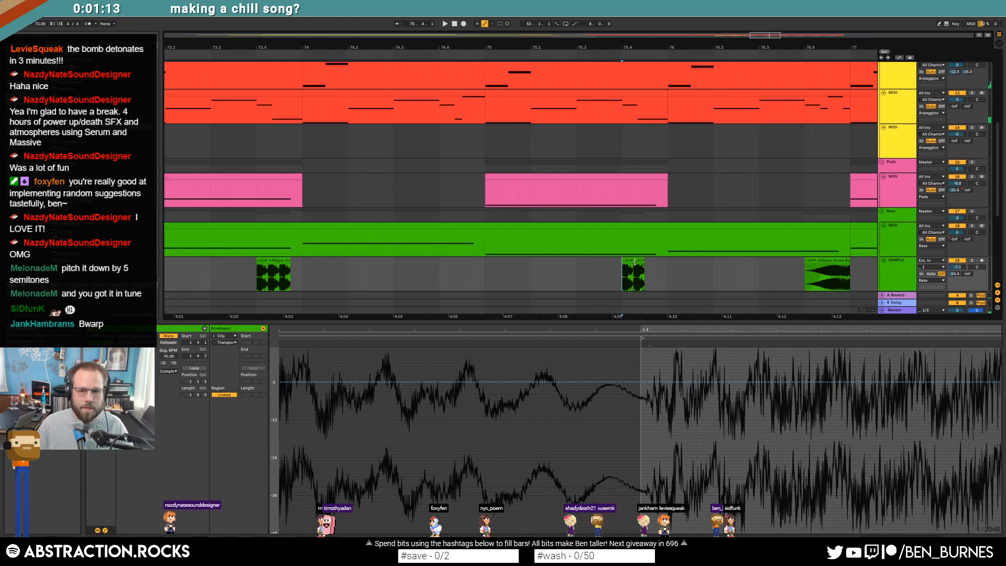
pyautogui.click(627, 261)
pyautogui.hotkey('shift', 'Tab')
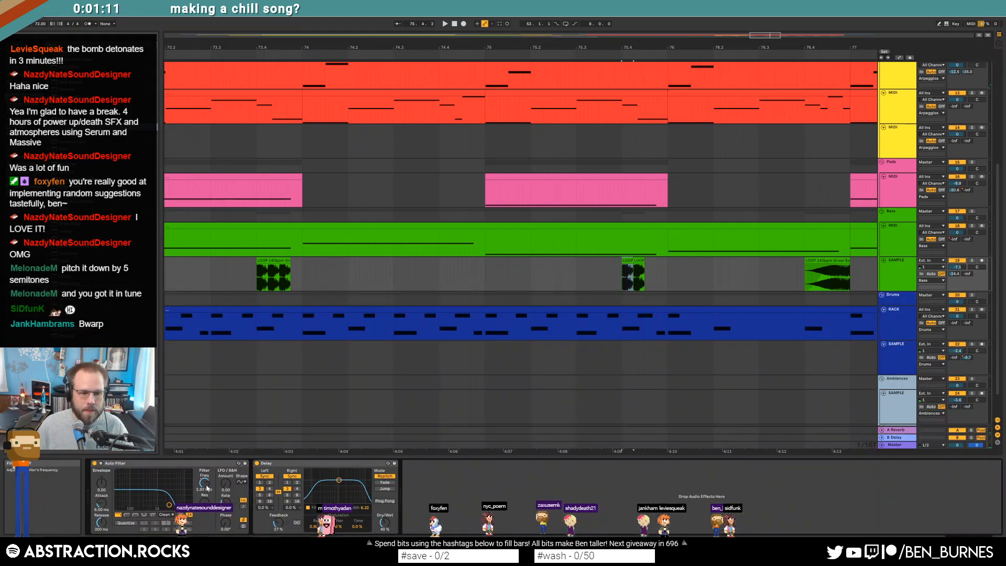
pyautogui.press('a')
pyautogui.moveTo(632, 278); pyautogui.dragTo(570, 287)
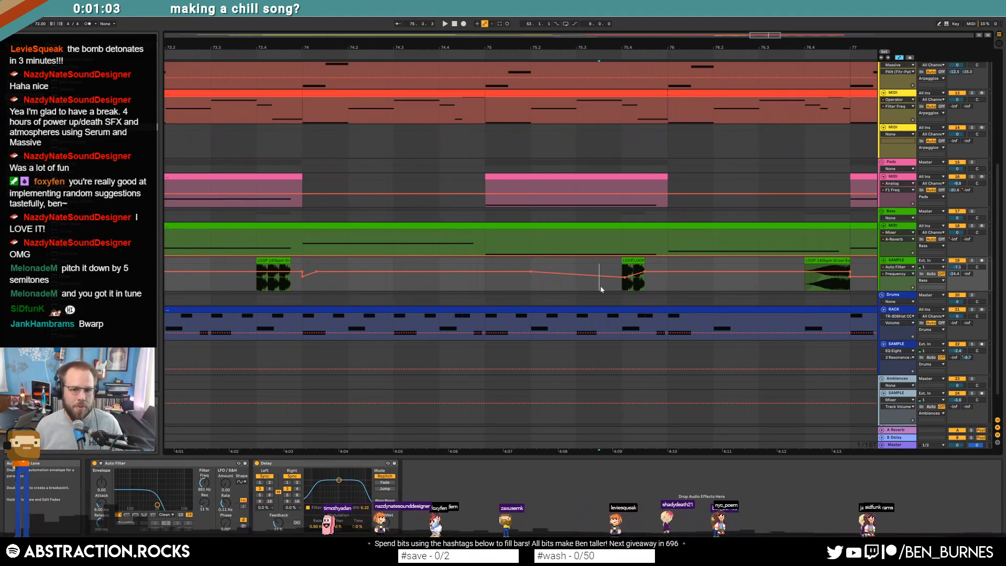
# Step: Look over the whole arrangement and play the growl fill at 79.4 for comparison
pyautogui.scroll(-10, 601, 289)
pyautogui.hotkey('shift', 'Tab')
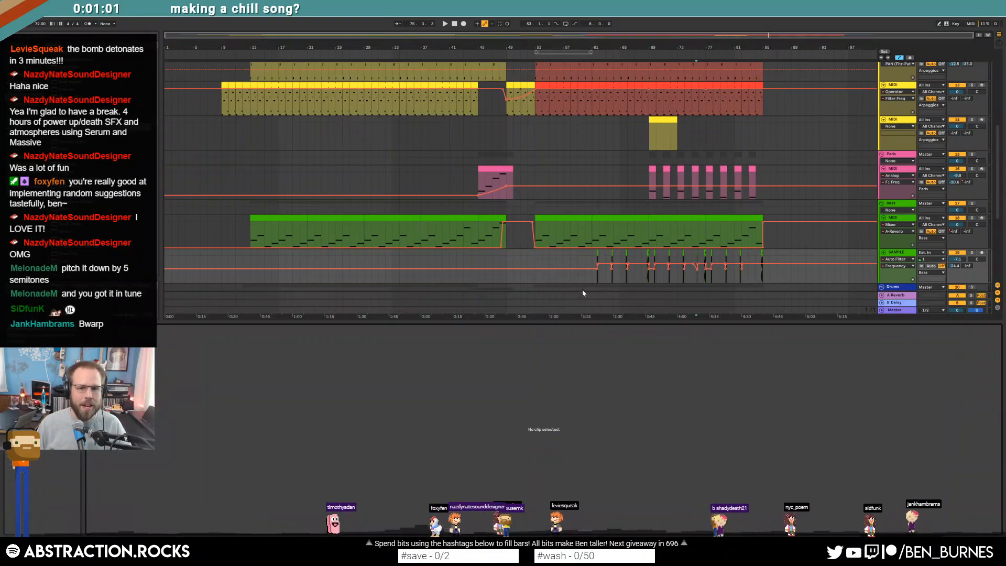
pyautogui.scroll(2, 635, 312)
pyautogui.hotkey('shift', 'Tab')
pyautogui.scroll(-3, 651, 285)
pyautogui.scroll(4, 646, 300)
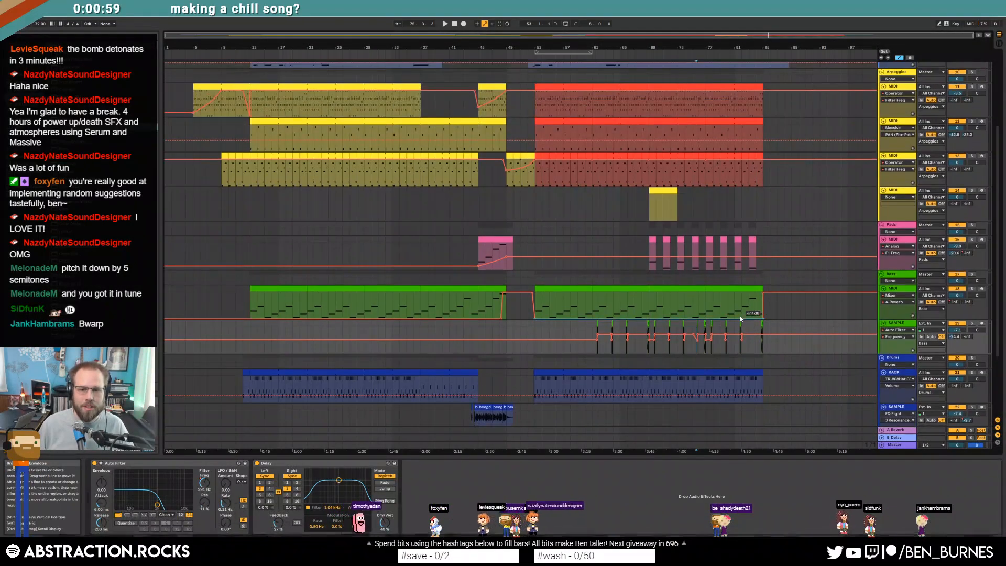
pyautogui.scroll(10, 741, 318)
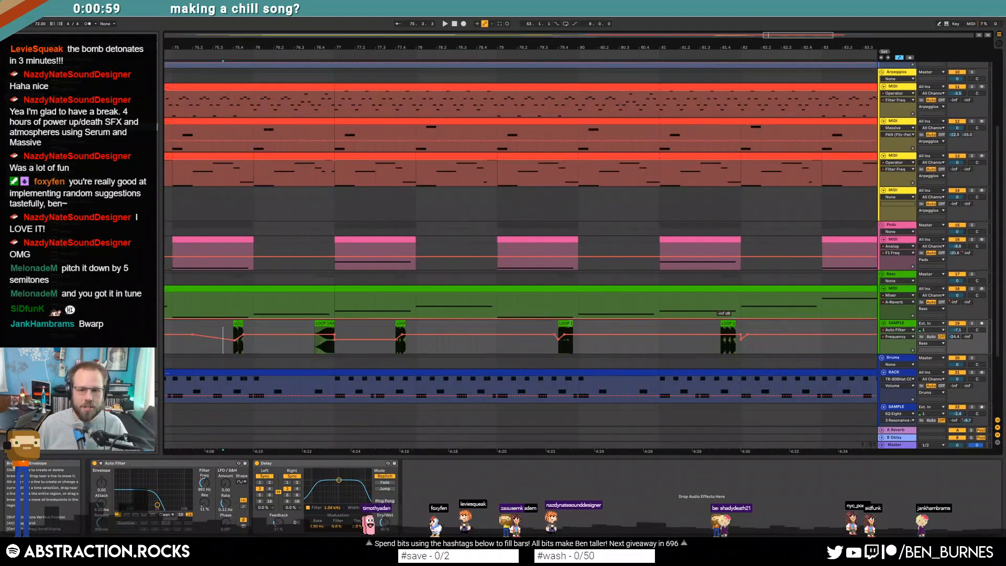
pyautogui.click(551, 347)
pyautogui.press('space')
pyautogui.scroll(-2, 551, 348)
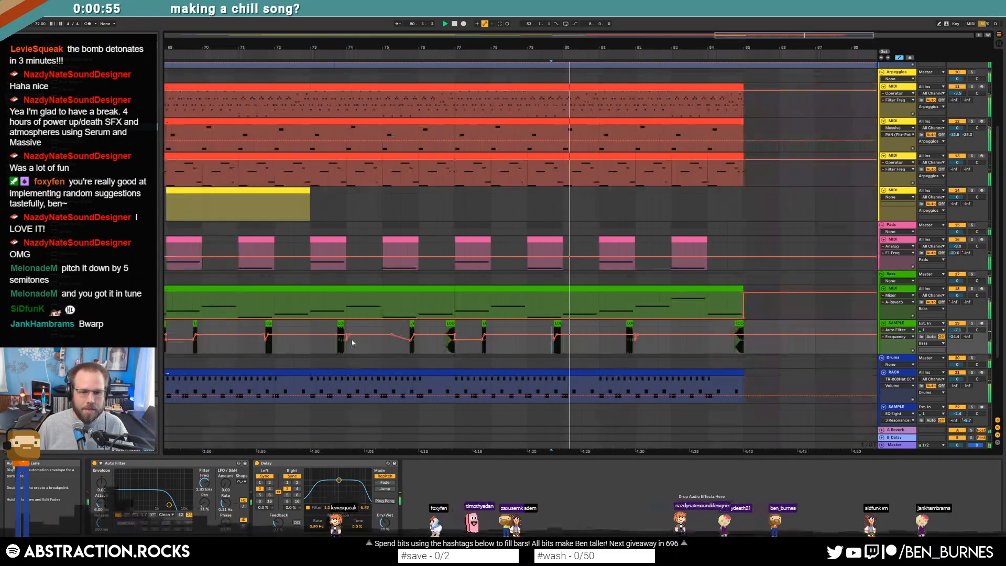
# Step: Play the edited growl fill from 75.3.3 and hide the automation lanes
pyautogui.scroll(5, 411, 344)
pyautogui.click(393, 347)
pyautogui.press('space')
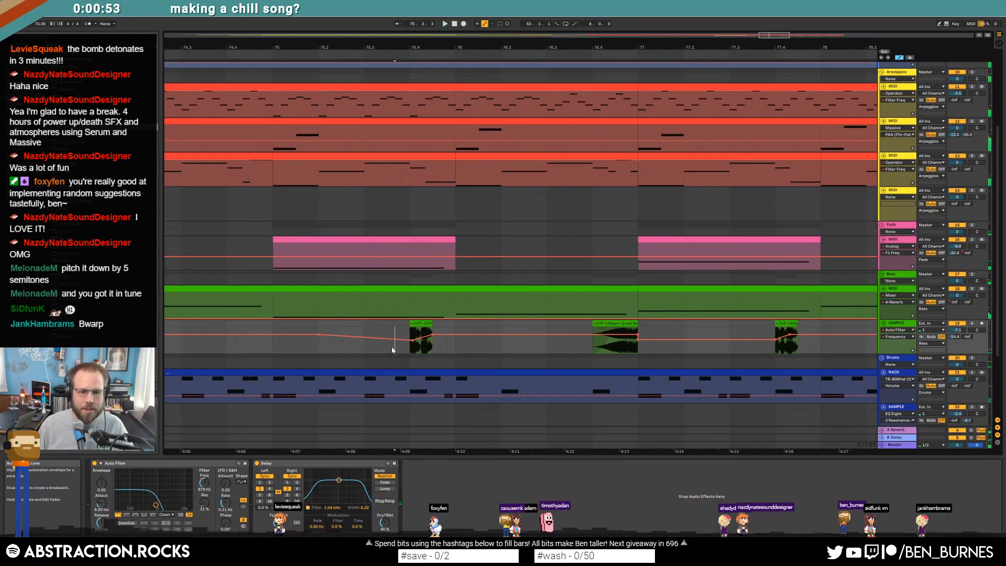
pyautogui.press('space')
pyautogui.press('a')
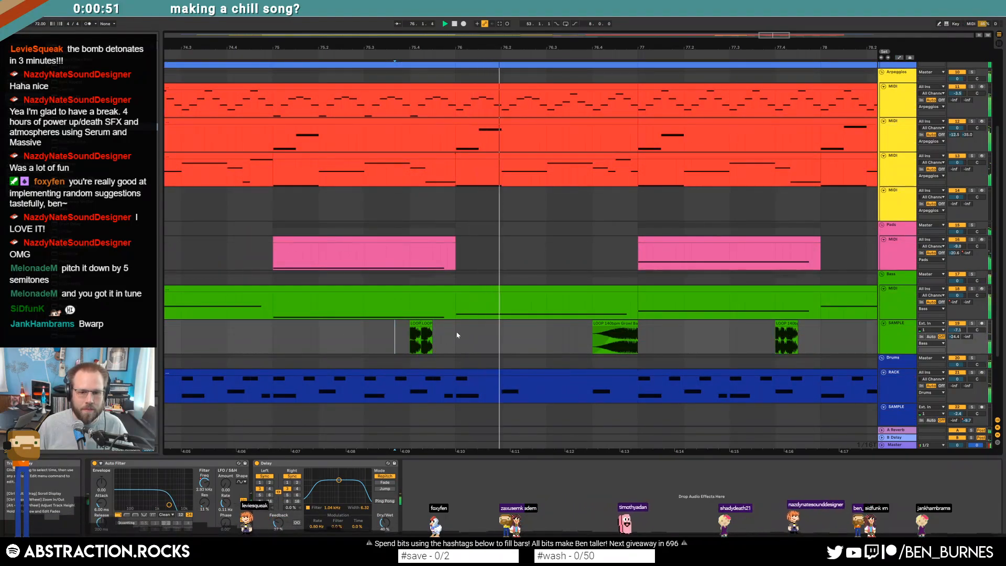
# Step: Move the second growl piece to slightly after 75.4.2, leaving a short gap behind the first, and play the fill
pyautogui.scroll(3, 433, 322)
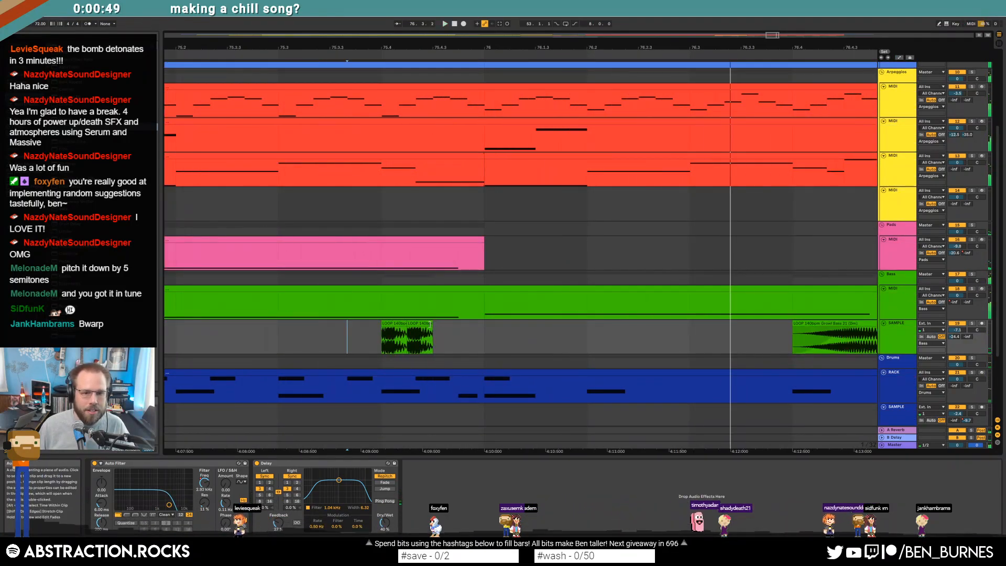
pyautogui.click(422, 323)
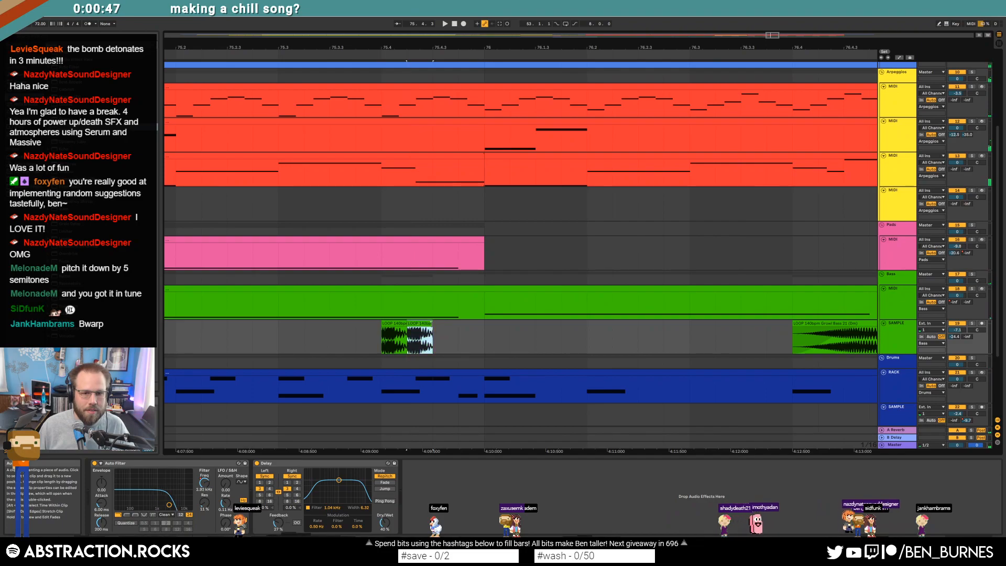
pyautogui.moveTo(422, 325); pyautogui.dragTo(431, 327)
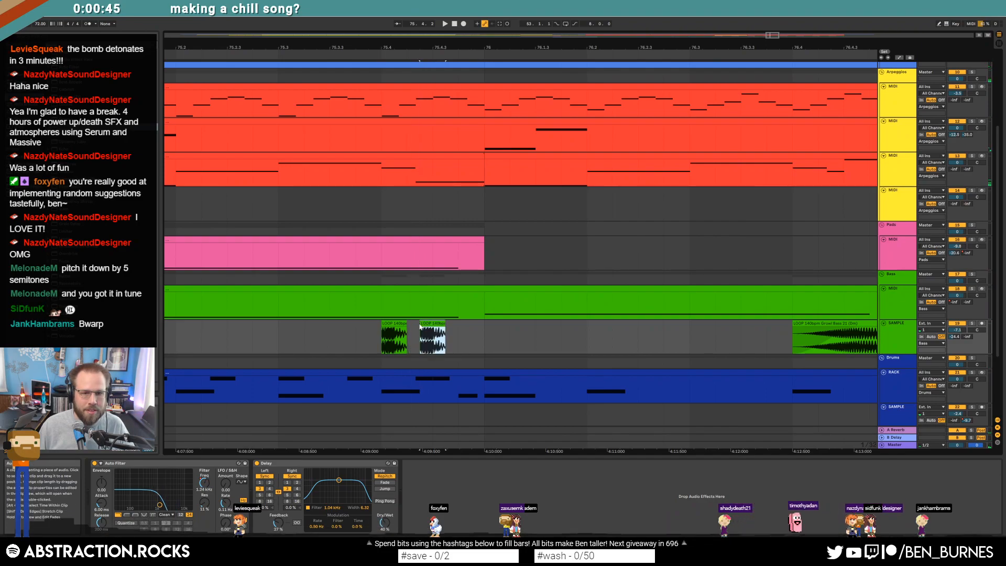
pyautogui.keyDown('ctrl'); pyautogui.scroll(5, 419, 326); pyautogui.keyUp('ctrl')
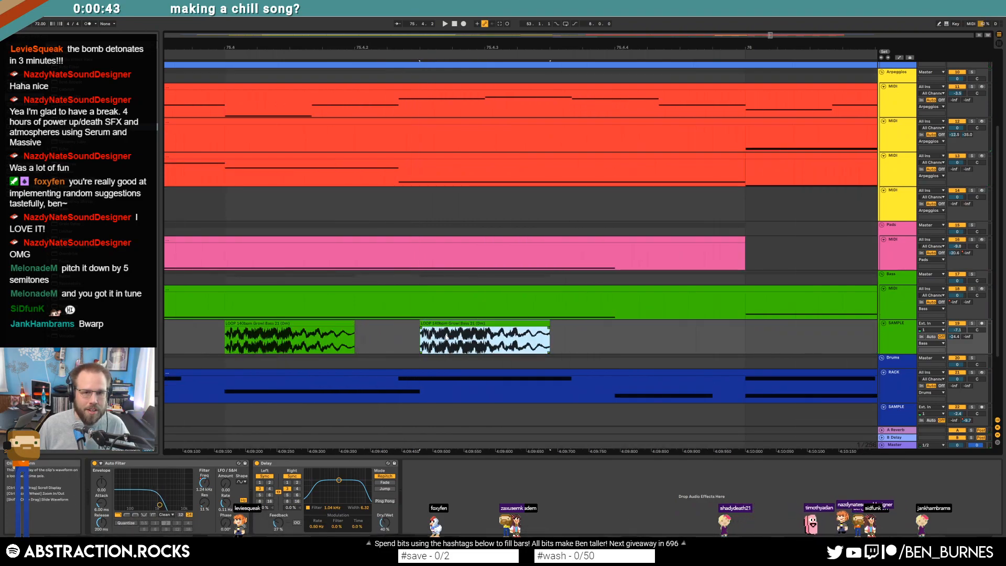
pyautogui.moveTo(445, 328); pyautogui.dragTo(423, 324)
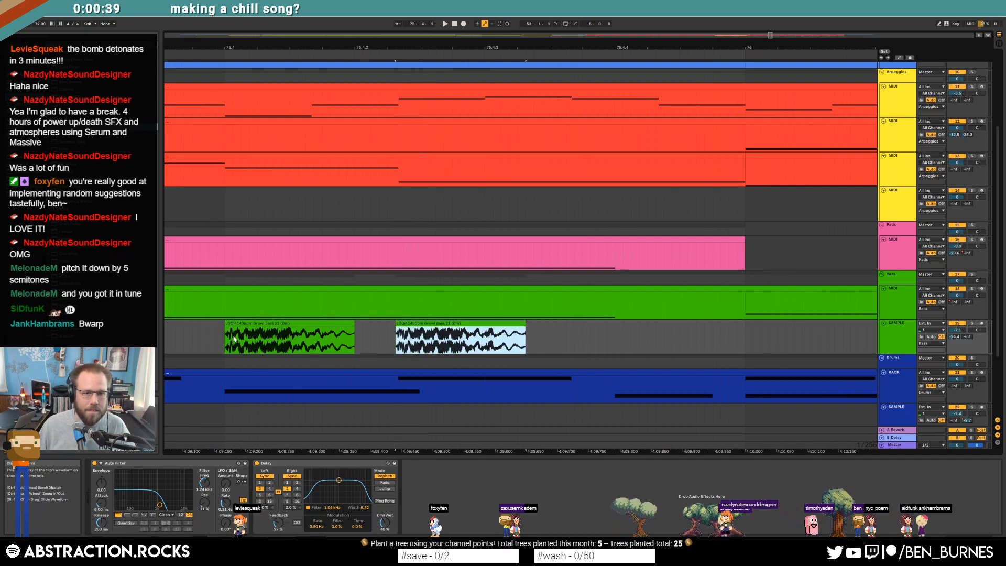
pyautogui.click(191, 339)
pyautogui.press('space')
# Step: Set the growl sample track's volume to -8.7 dB during playback
pyautogui.keyDown('ctrl'); pyautogui.scroll(-10, 565, 317); pyautogui.keyUp('ctrl')
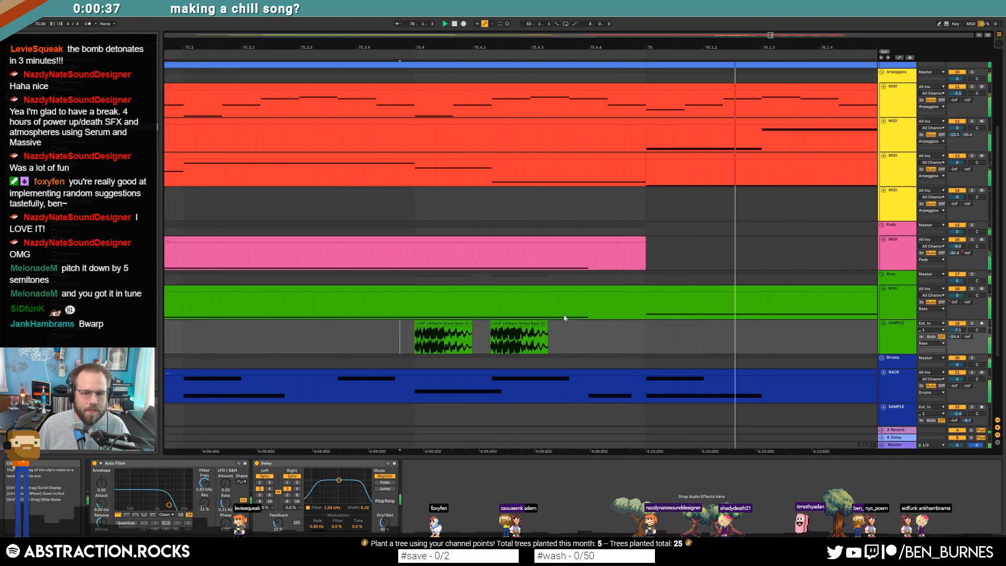
pyautogui.keyDown('ctrl'); pyautogui.scroll(-5, 564, 318); pyautogui.keyUp('ctrl')
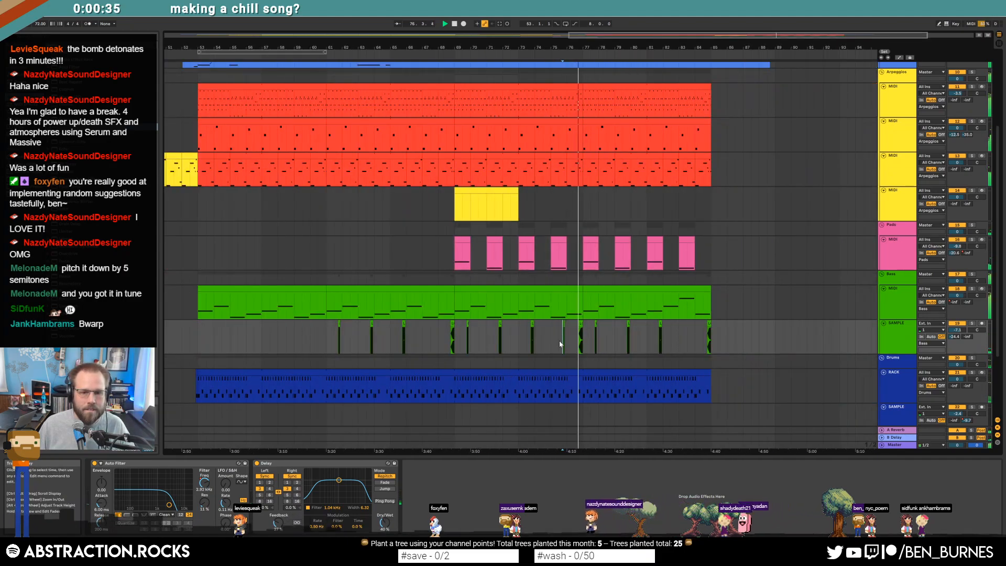
pyautogui.press('a')
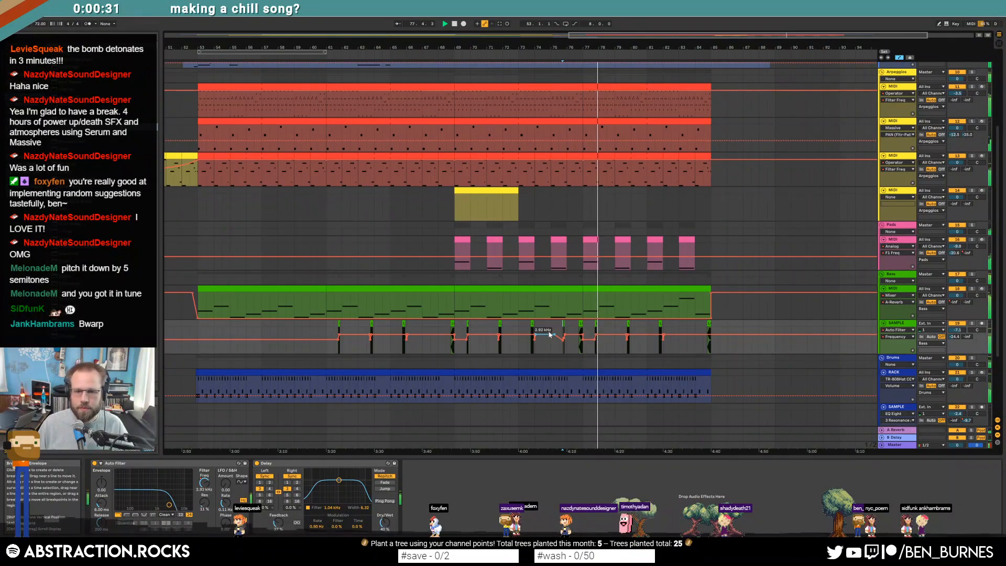
pyautogui.click(963, 330)
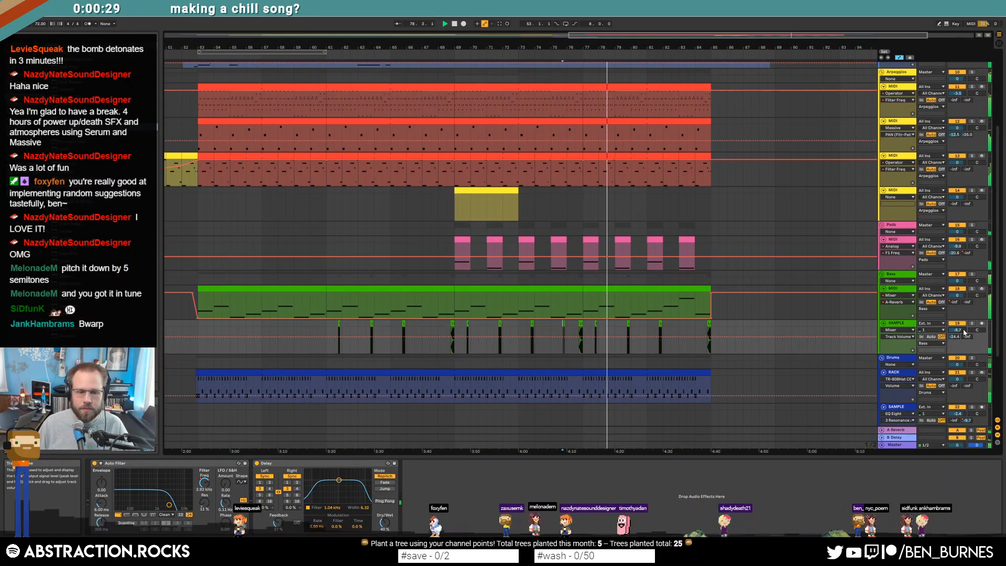
pyautogui.press('a')
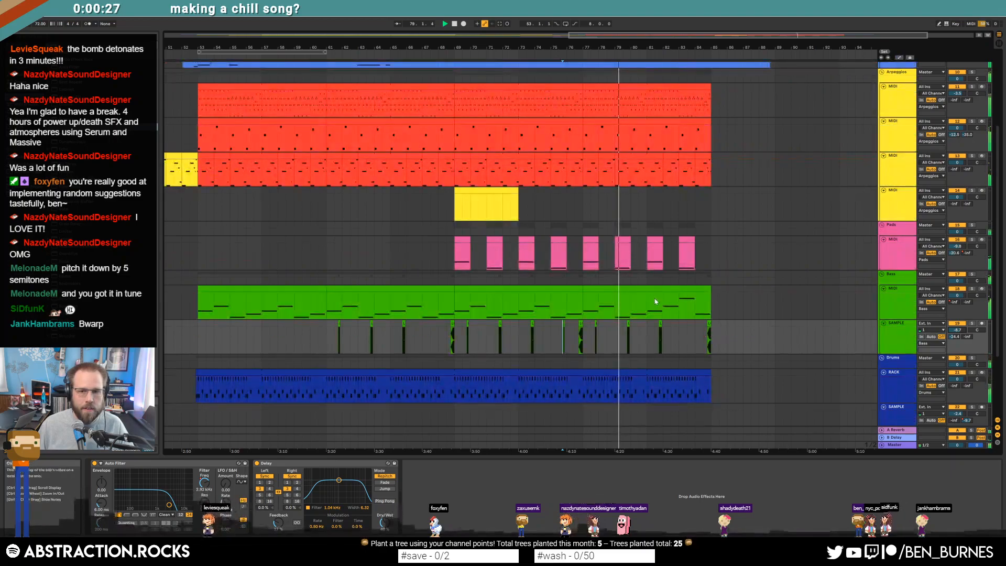
# Step: Stop playback and replace Massive with Operator on the fourth arpeggio track, which holds the empty yellow clip
pyautogui.click(483, 191)
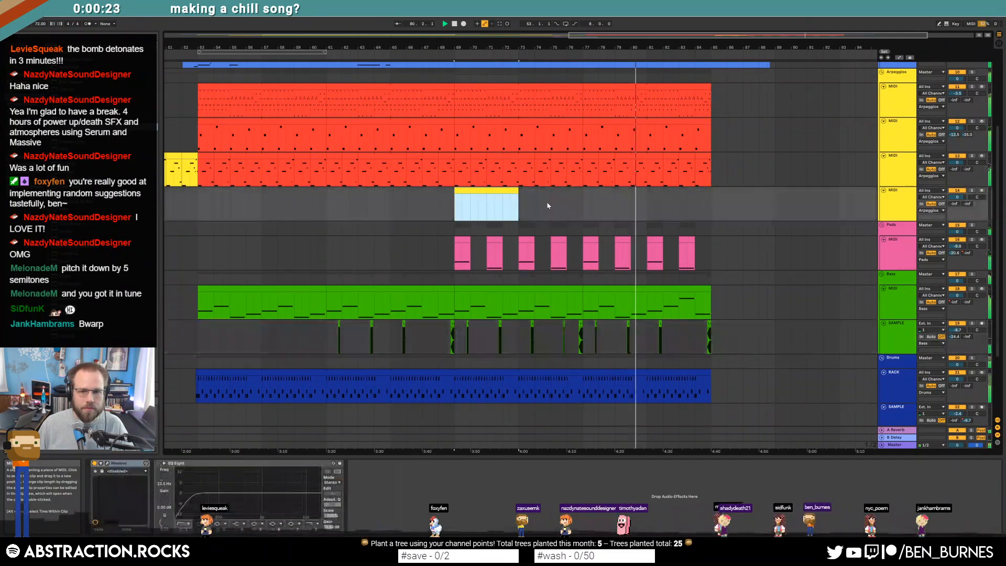
pyautogui.press('space')
pyautogui.click(79, 104)
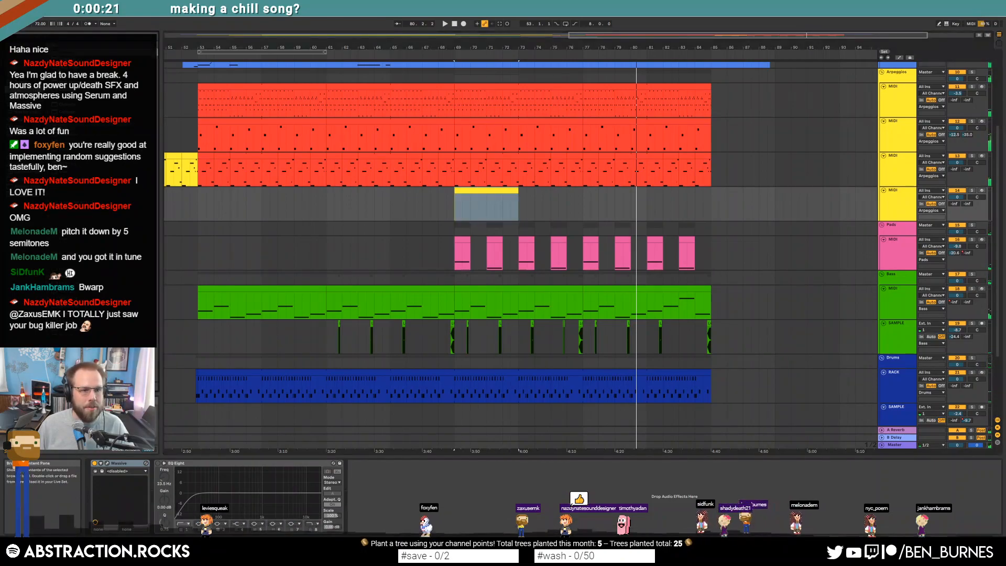
pyautogui.moveTo(67, 104); pyautogui.dragTo(502, 205)
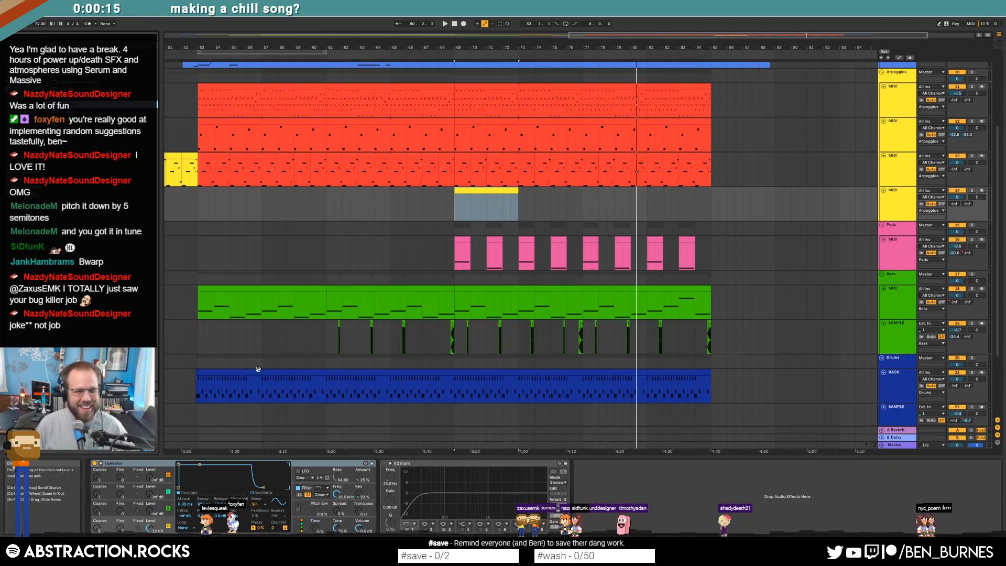
# Step: Set Operator's oscillator waveform to Sine 4 Bit and shape its volume envelope into a fast, plucky decay
pyautogui.click(257, 504)
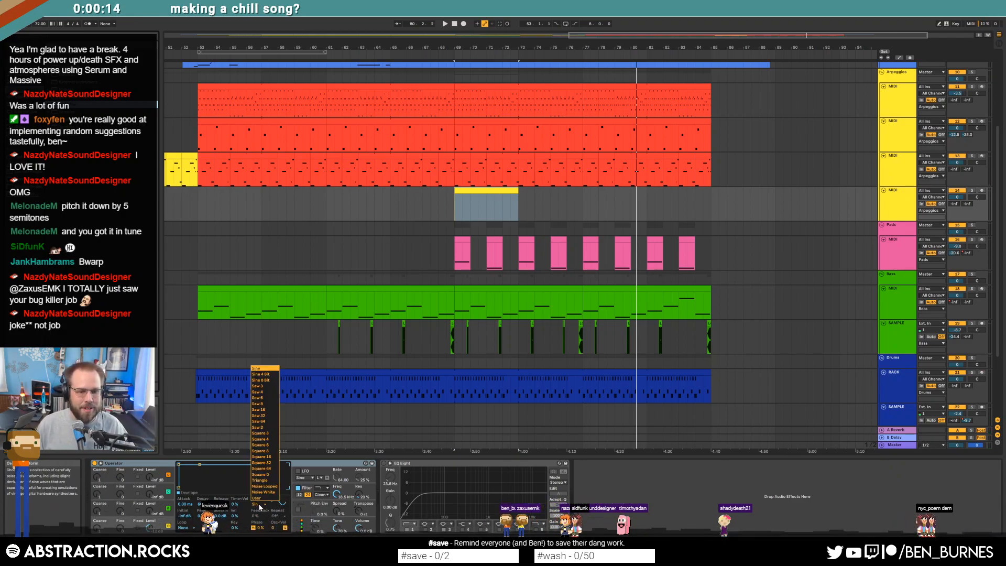
pyautogui.click(260, 374)
pyautogui.click(197, 493)
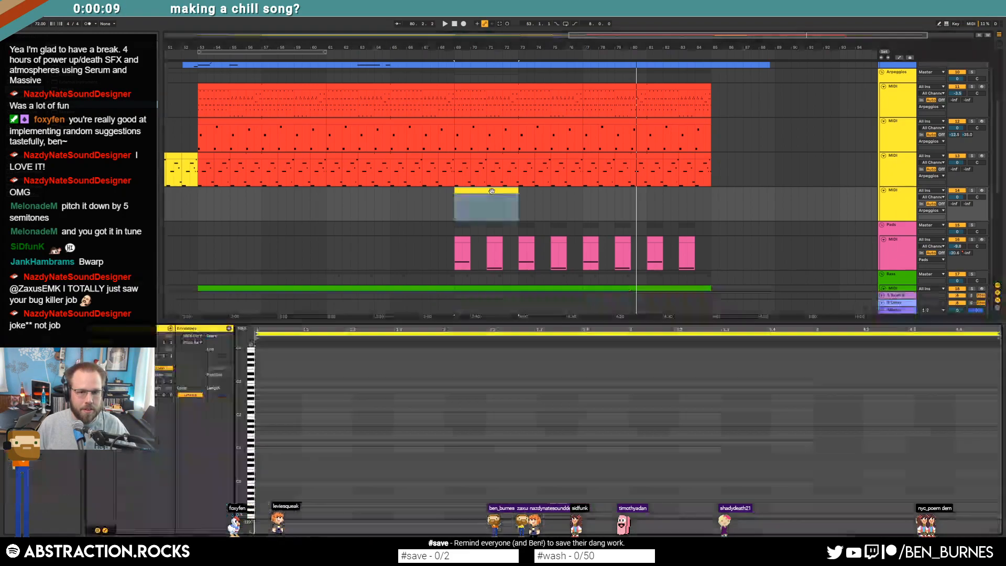
# Step: Add a high note at the start of the empty yellow clip, shorten it to a third of a beat and lower it an octave
pyautogui.doubleClick(491, 197)
pyautogui.scroll(8, 265, 373)
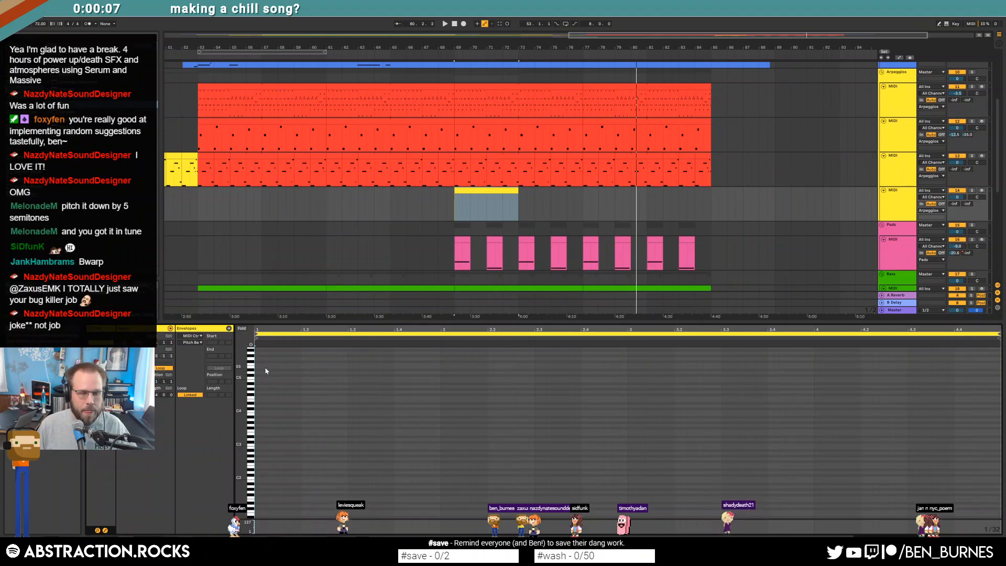
pyautogui.doubleClick(257, 357)
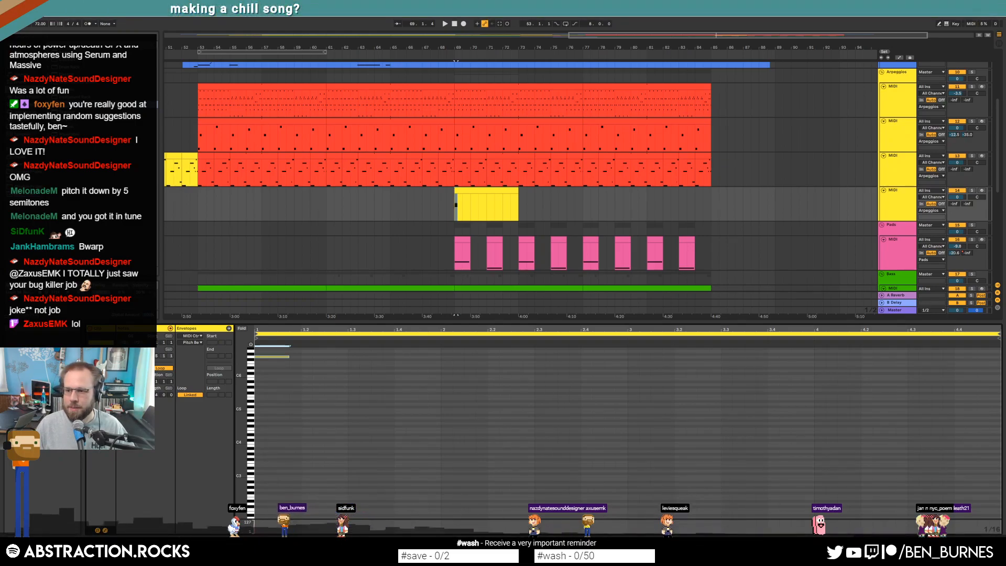
pyautogui.press('space')
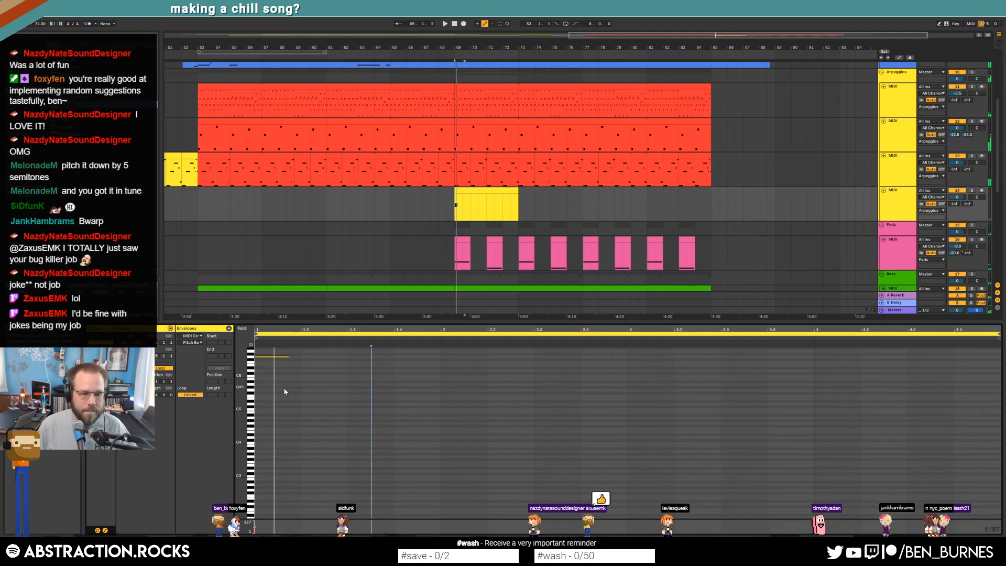
pyautogui.moveTo(288, 357); pyautogui.dragTo(272, 356)
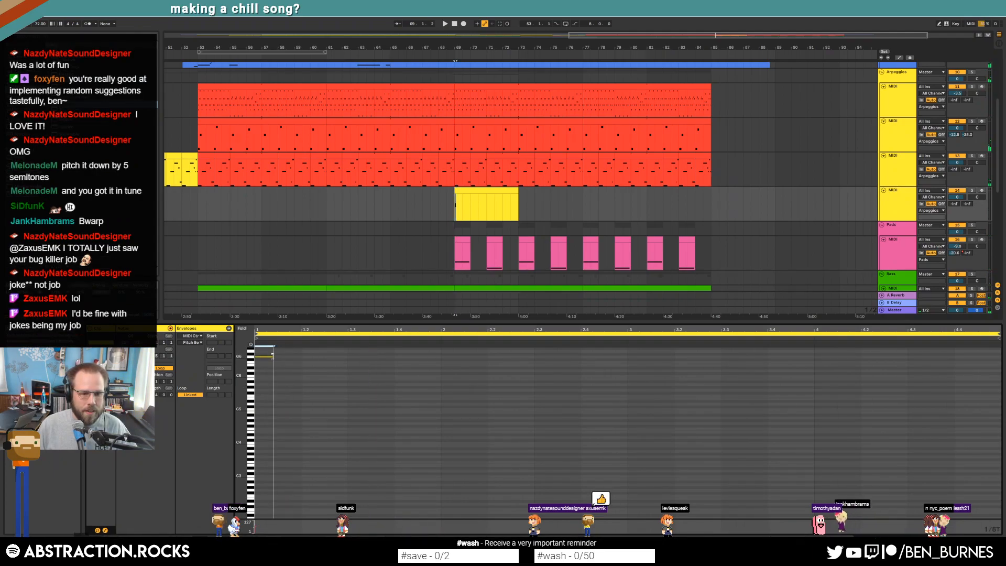
pyautogui.hotkey('shift', 'Down')
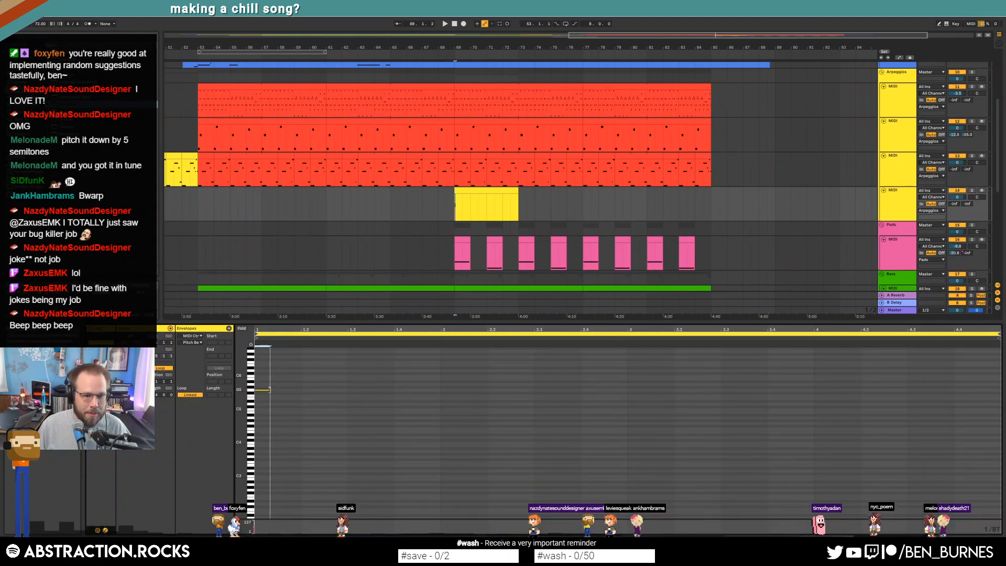
# Step: Continue the first note with four consecutive, progressively lower notes of the same length and play the descending run
pyautogui.doubleClick(287, 403)
pyautogui.press('space')
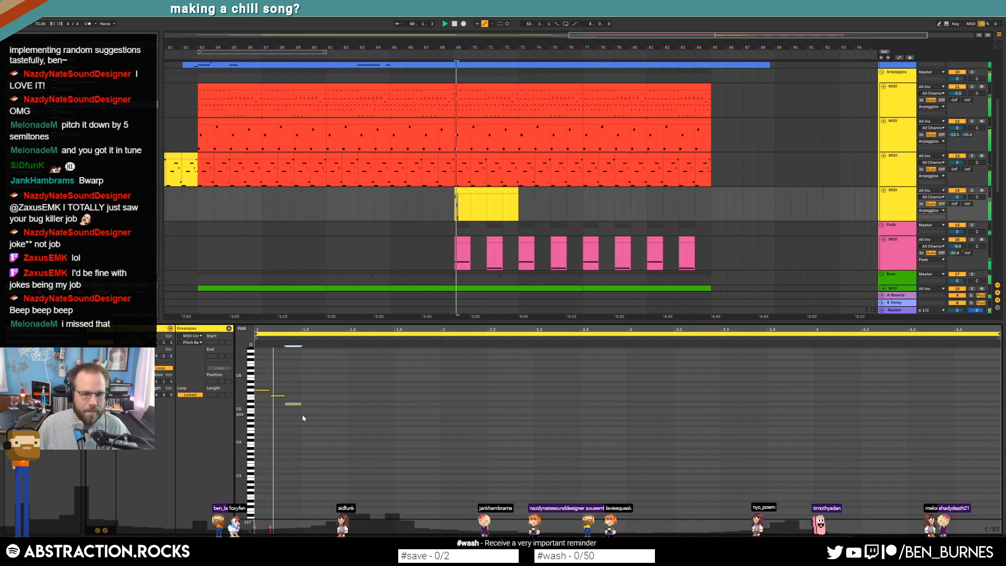
pyautogui.doubleClick(309, 409)
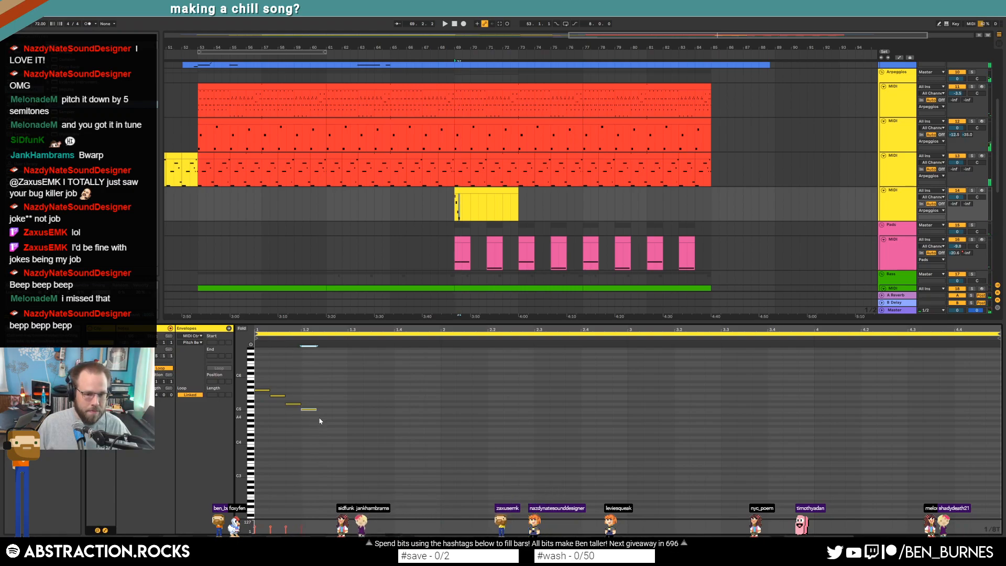
pyautogui.press('space')
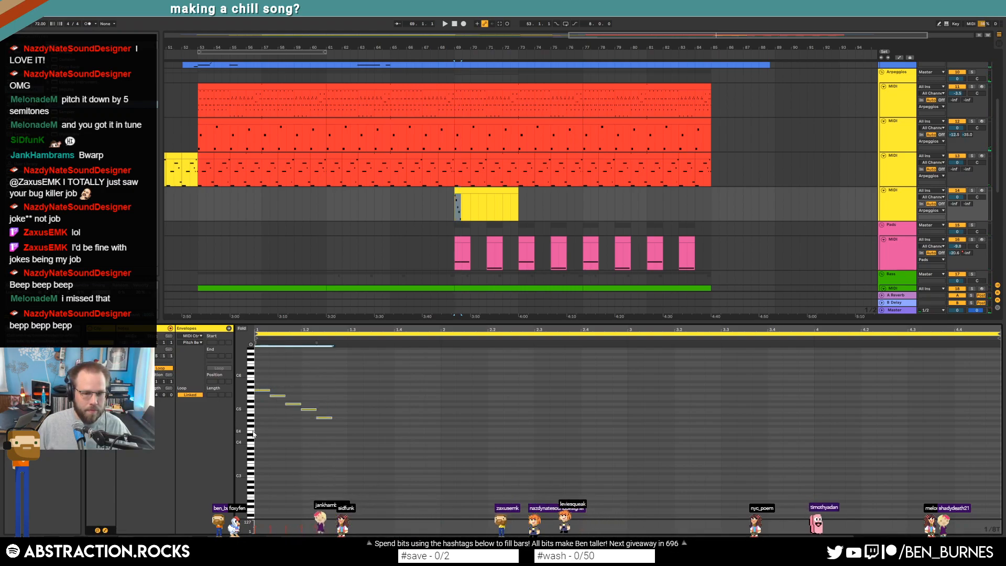
pyautogui.press('space')
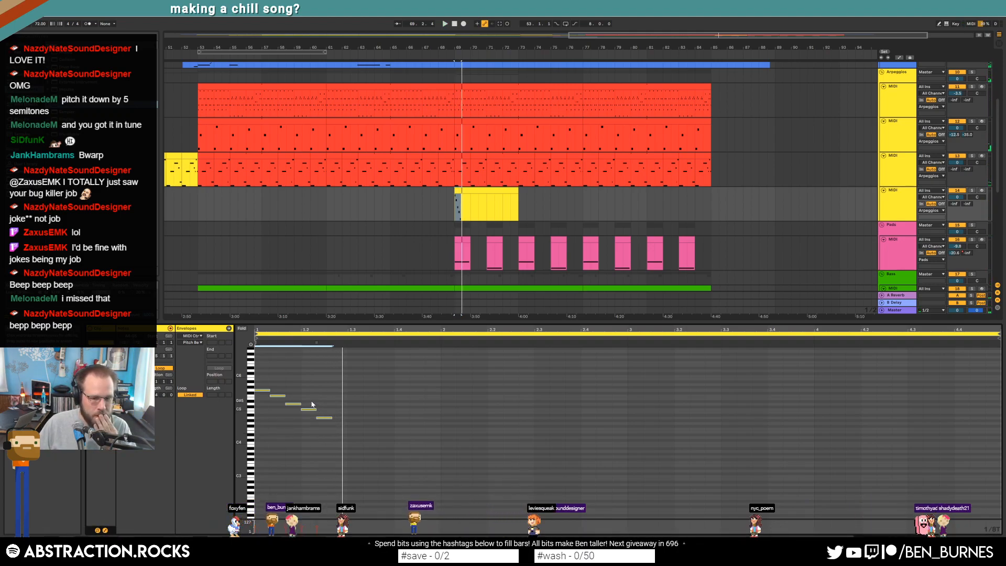
# Step: Raise the fifth note to the third note's pitch and add a lower sixth note after it
pyautogui.moveTo(324, 417); pyautogui.dragTo(324, 407)
pyautogui.press('Up')
pyautogui.doubleClick(336, 423)
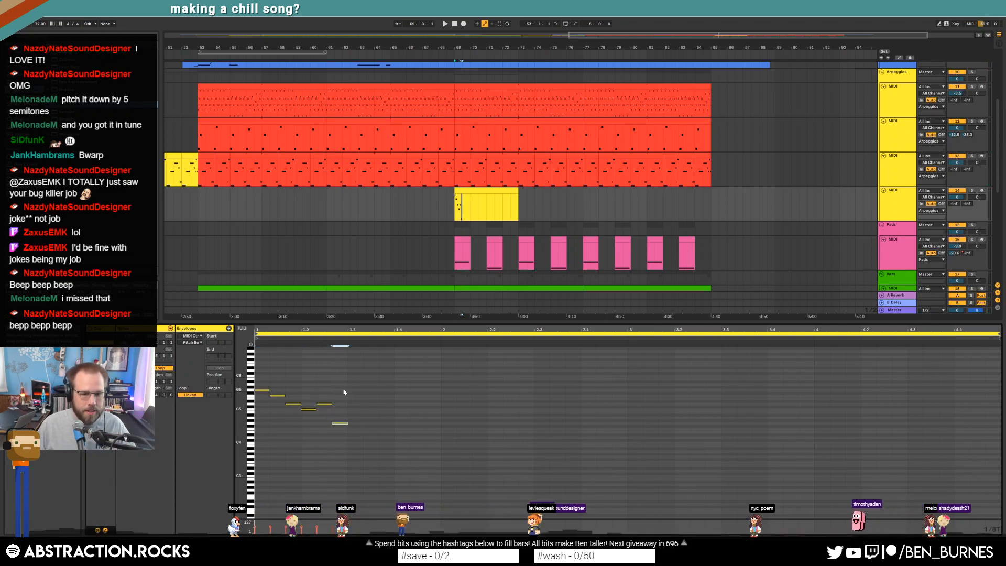
# Step: Duplicate the six-note pattern seven times to fill the four-bar clip and play it
pyautogui.hotkey('ctrl', 'a')
pyautogui.hotkey('ctrl', 'd')
pyautogui.hotkey('ctrl', 'd')
pyautogui.hotkey('ctrl', 'd')
pyautogui.hotkey('ctrl', 'd')
pyautogui.hotkey('ctrl', 'd')
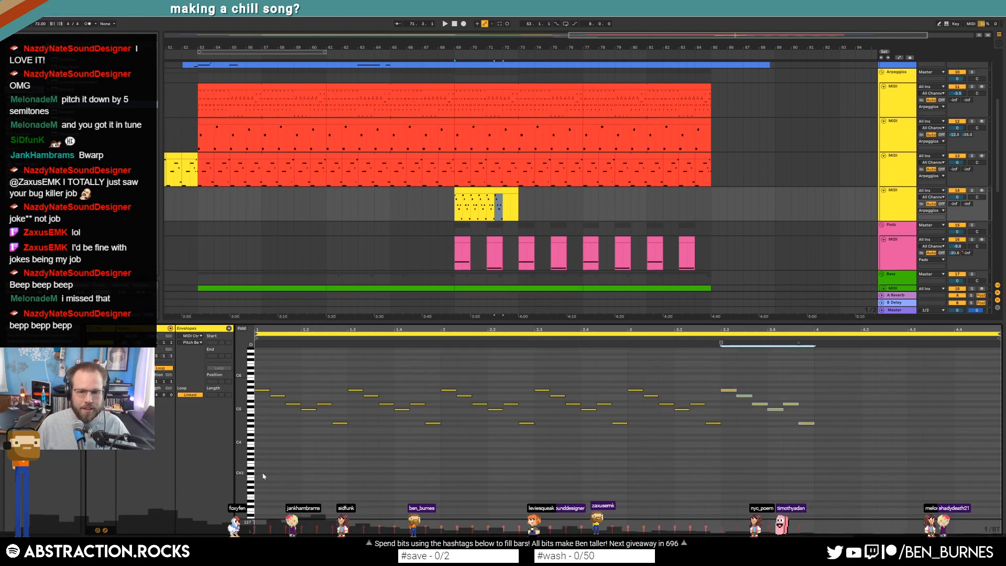
pyautogui.hotkey('ctrl', 'd')
pyautogui.hotkey('ctrl', 'd')
pyautogui.press('space')
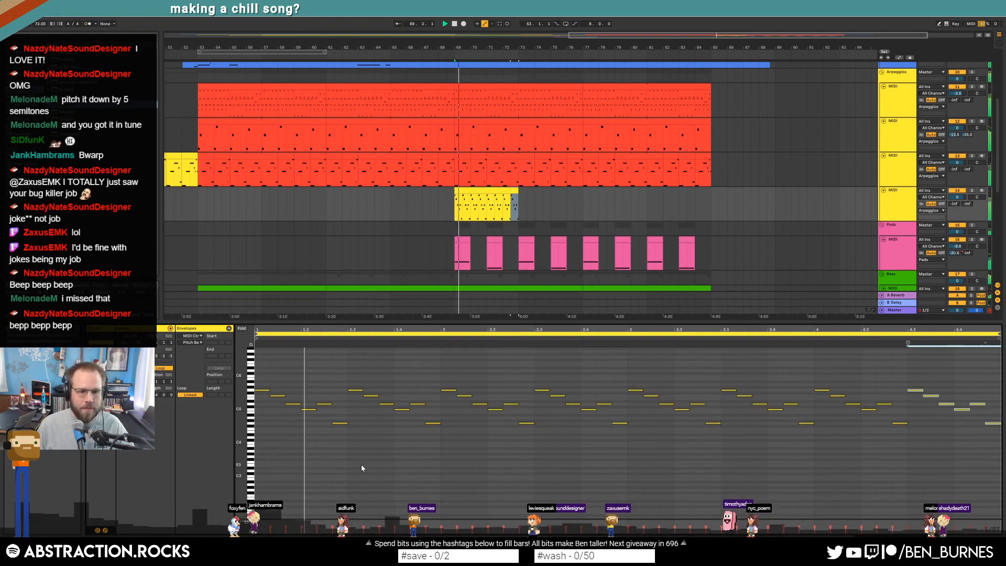
# Step: Listen to the new arpeggio in the arrangement and raise the clip's last three notes into a high descending ending
pyautogui.hotkey('shift', 'Tab')
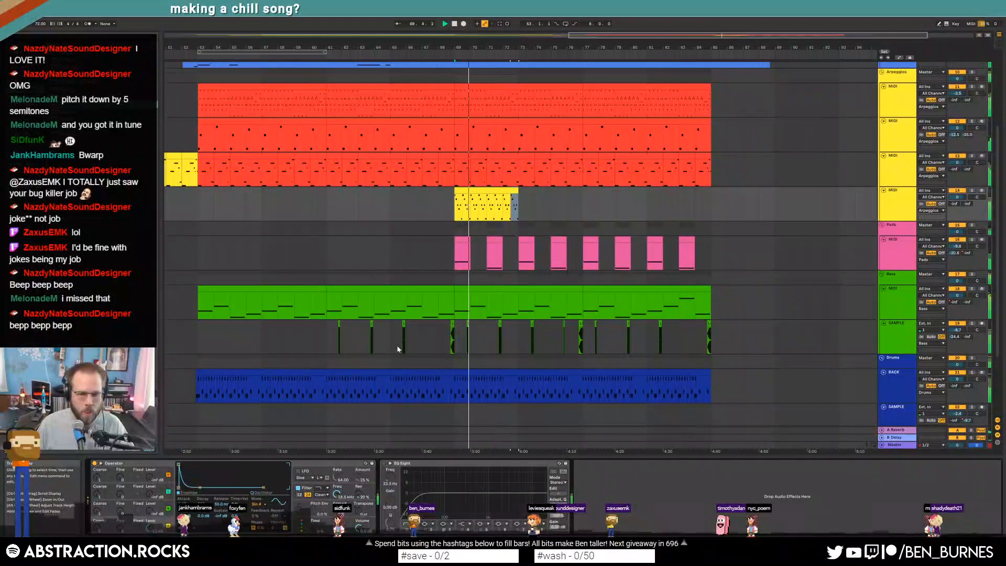
pyautogui.scroll(5, 469, 151)
pyautogui.scroll(1, 506, 190)
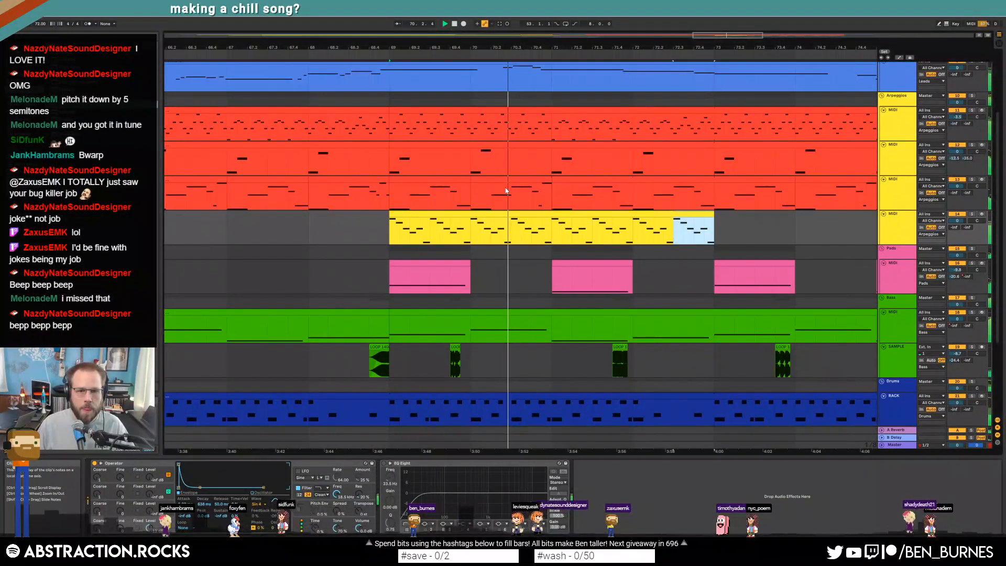
pyautogui.scroll(3, 506, 191)
pyautogui.scroll(-6, 578, 177)
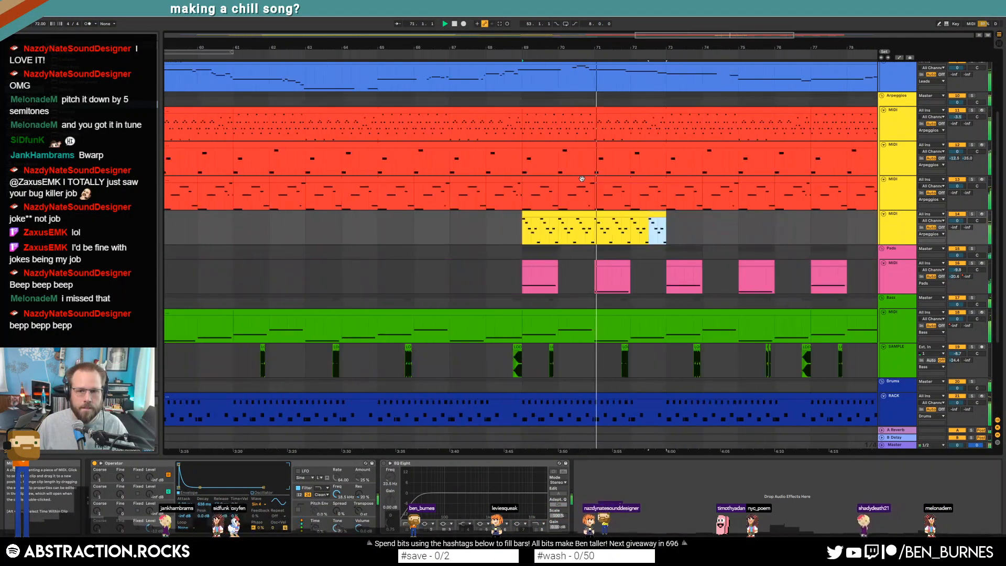
pyautogui.doubleClick(638, 242)
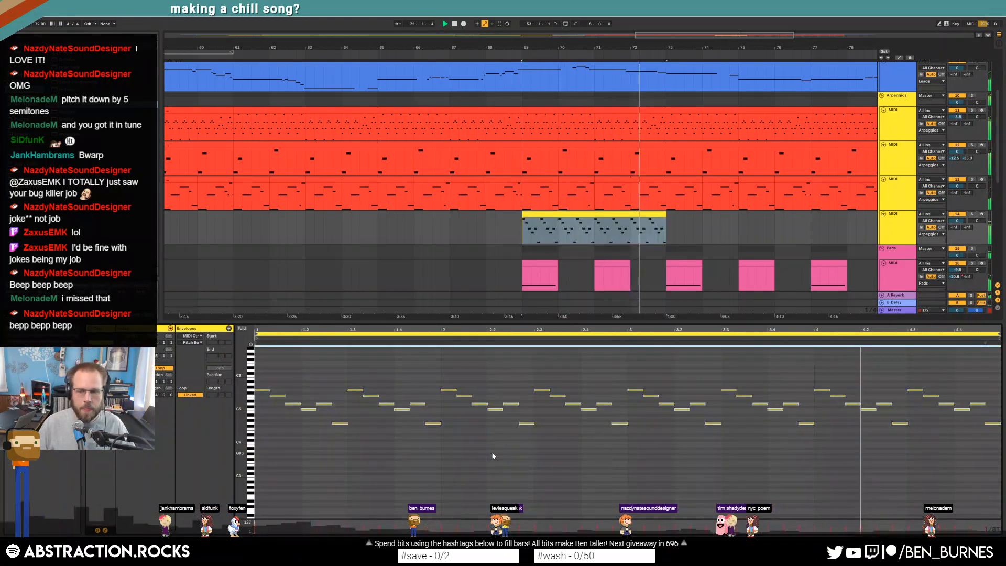
pyautogui.click(963, 409)
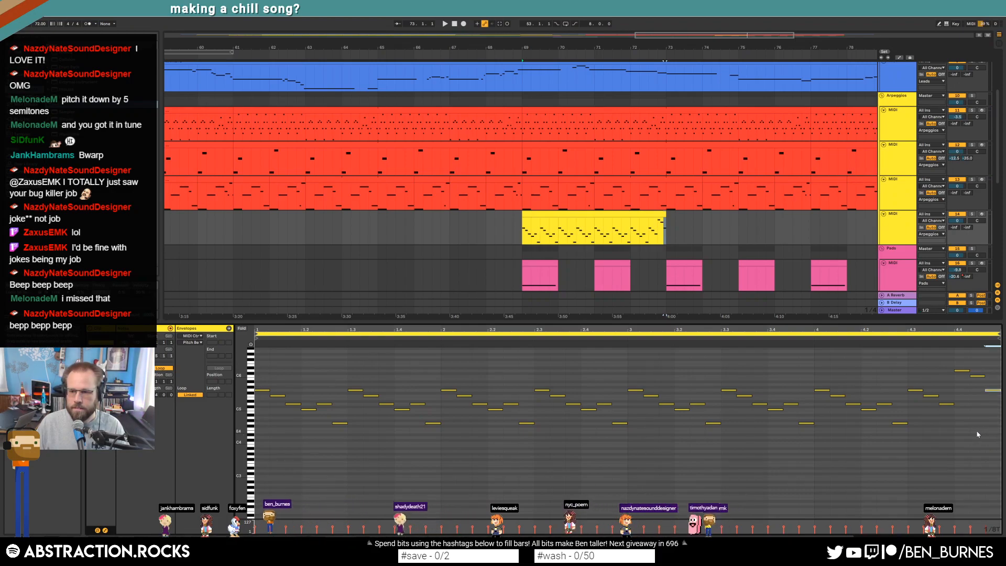
pyautogui.click(602, 215)
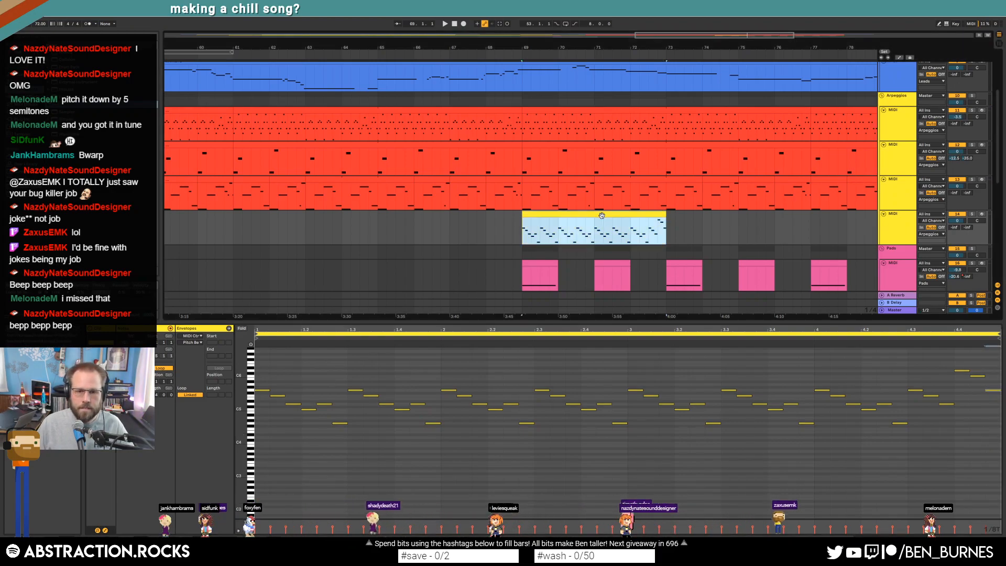
# Step: Play the new arpeggio from bar 69 and lower Operator's filter frequency to about 2.75 kHz
pyautogui.hotkey('shift', 'Tab')
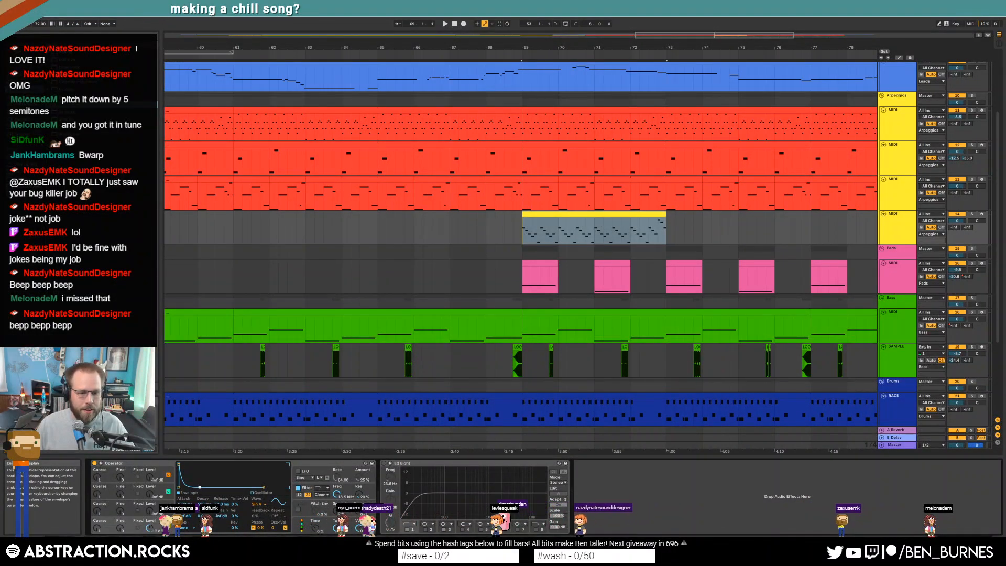
pyautogui.press('space')
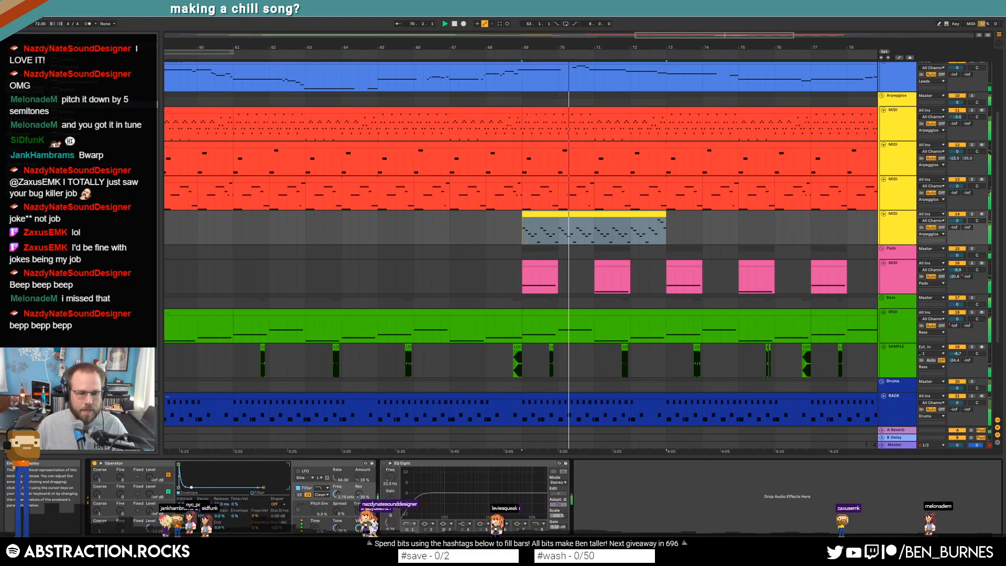
pyautogui.click(163, 523)
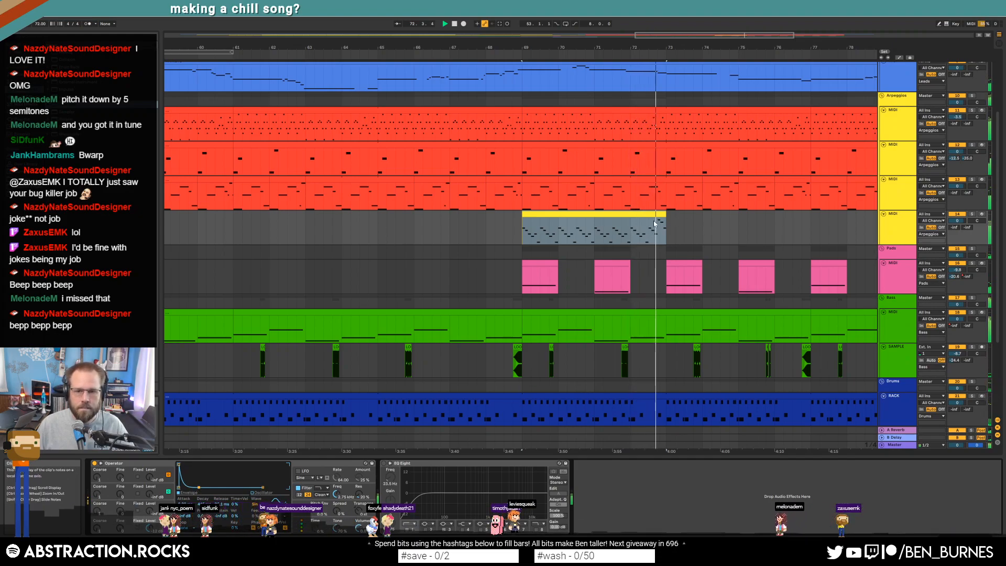
# Step: Extend the looping yellow arpeggio clip to bar 77 and lower its final note slightly
pyautogui.moveTo(667, 216); pyautogui.dragTo(811, 224)
pyautogui.doubleClick(779, 214)
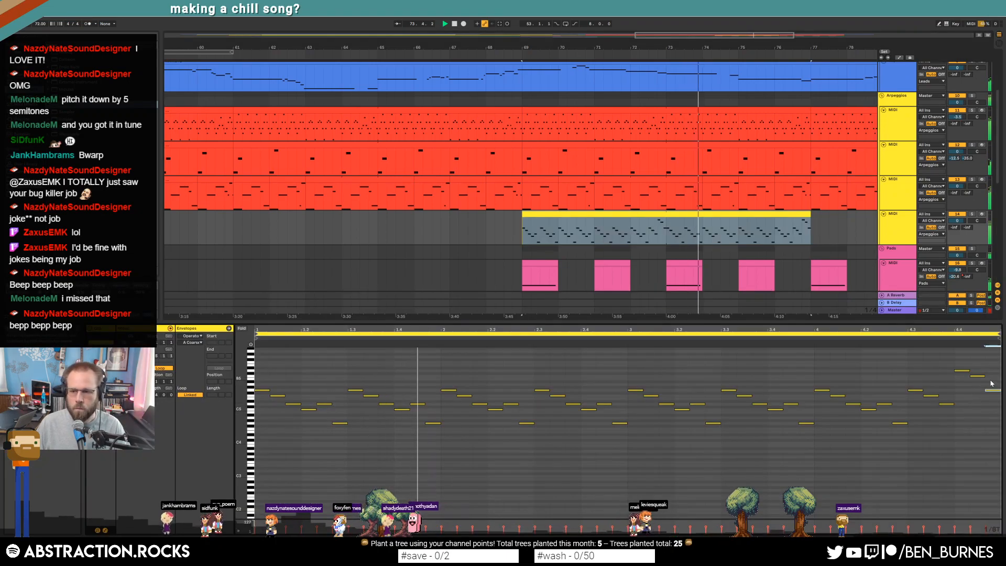
pyautogui.click(992, 395)
pyautogui.hotkey('shift', 'Tab')
# Step: Extend the looping yellow arpeggio clip to bar 89 and reopen its notes to check the ending
pyautogui.moveTo(622, 48); pyautogui.dragTo(407, 25)
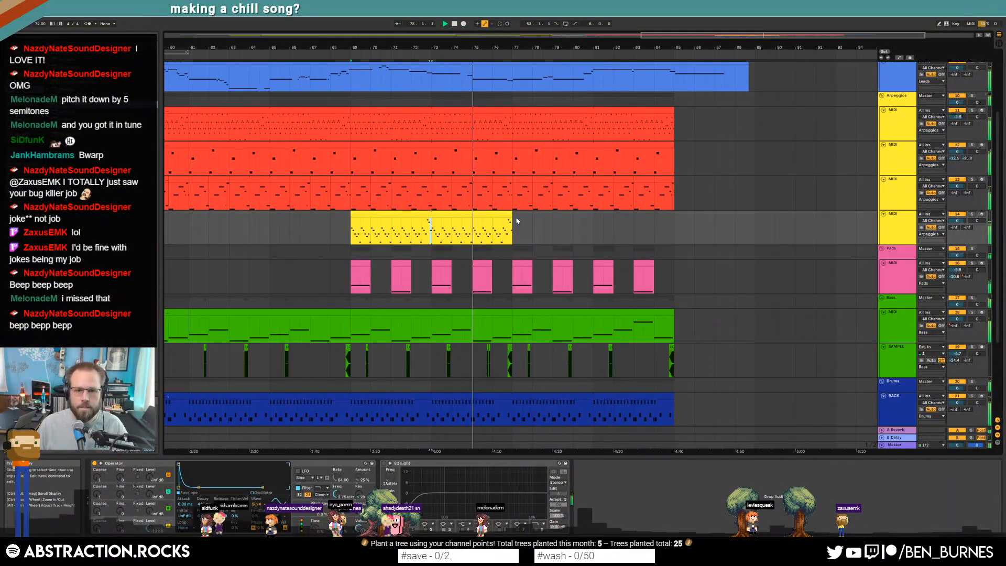
pyautogui.moveTo(512, 215); pyautogui.dragTo(754, 215)
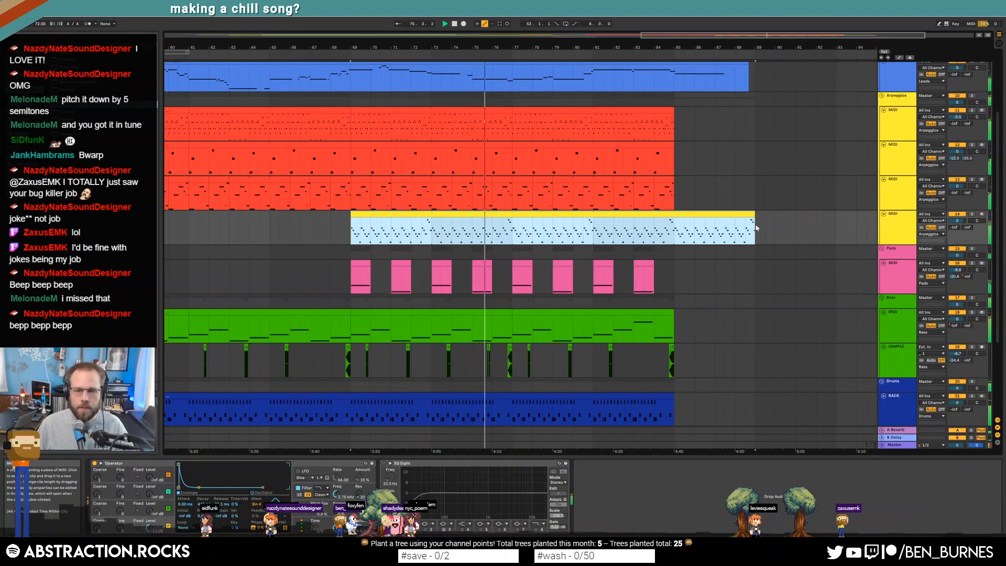
pyautogui.moveTo(676, 236); pyautogui.dragTo(749, 225)
pyautogui.doubleClick(741, 214)
pyautogui.click(518, 462)
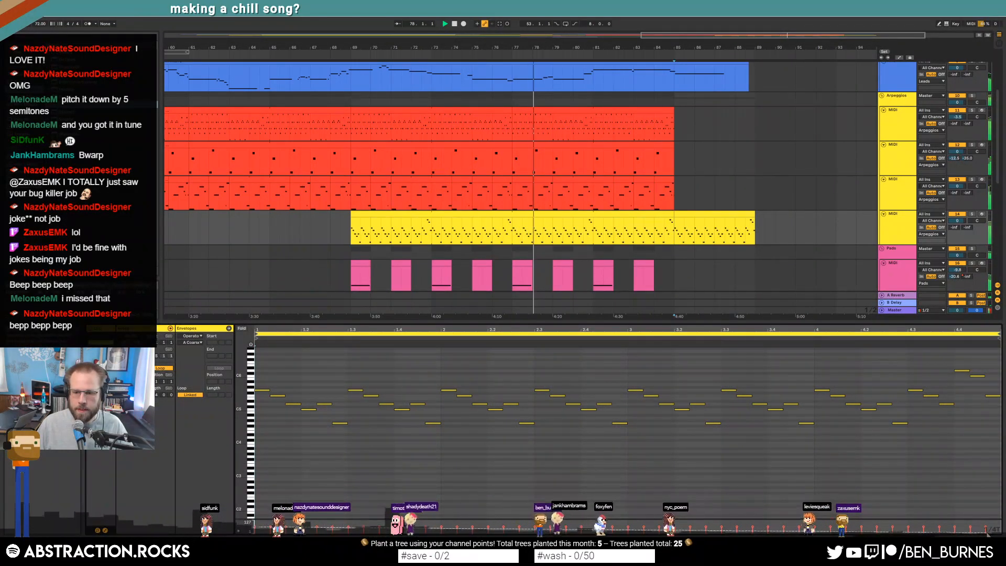
pyautogui.click(987, 541)
# Step: Extend the second arpeggio track's red clip to bar 89 and select the track's whole red section
pyautogui.click(714, 195)
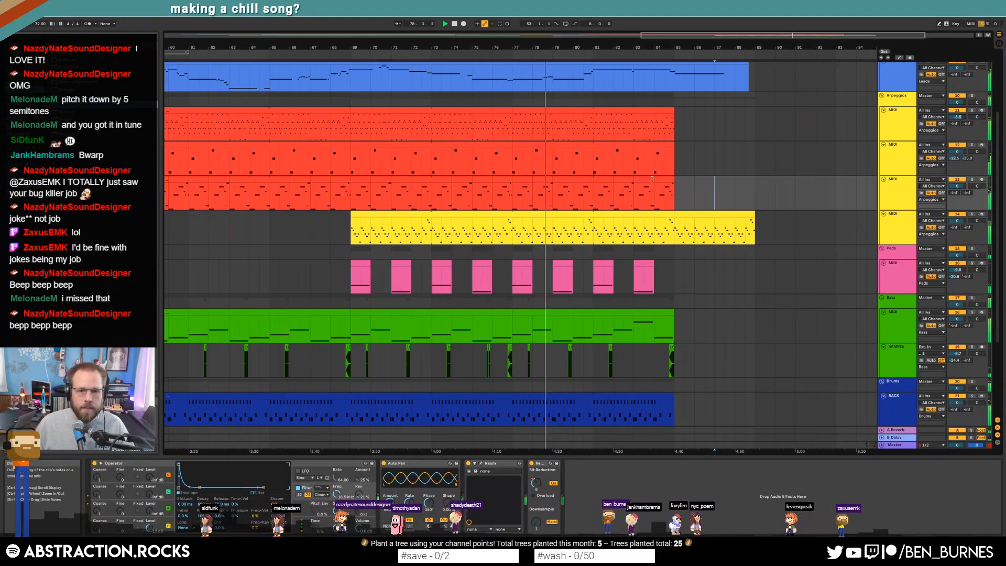
pyautogui.click(669, 153)
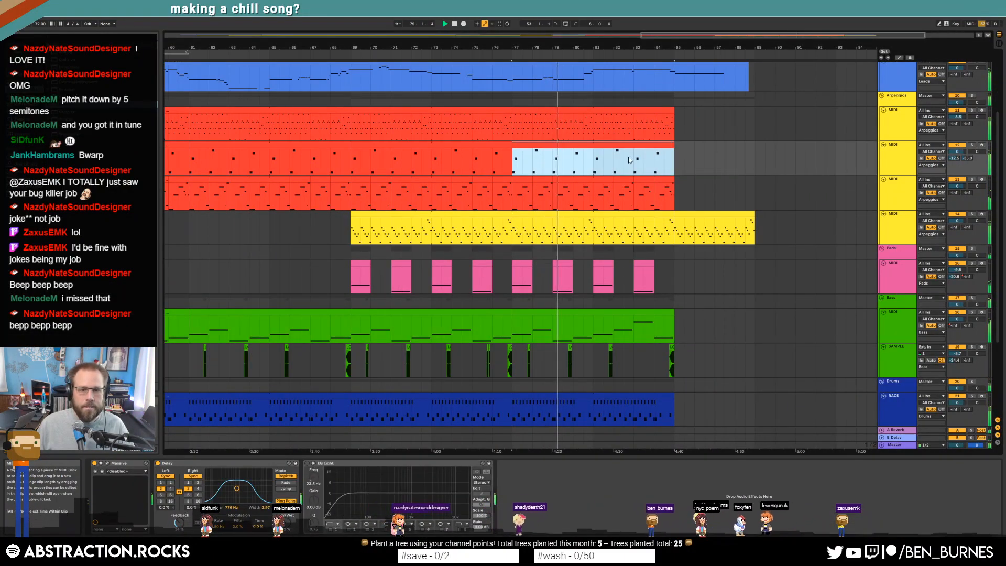
pyautogui.moveTo(673, 156); pyautogui.dragTo(752, 156)
pyautogui.moveTo(166, 155); pyautogui.dragTo(755, 157)
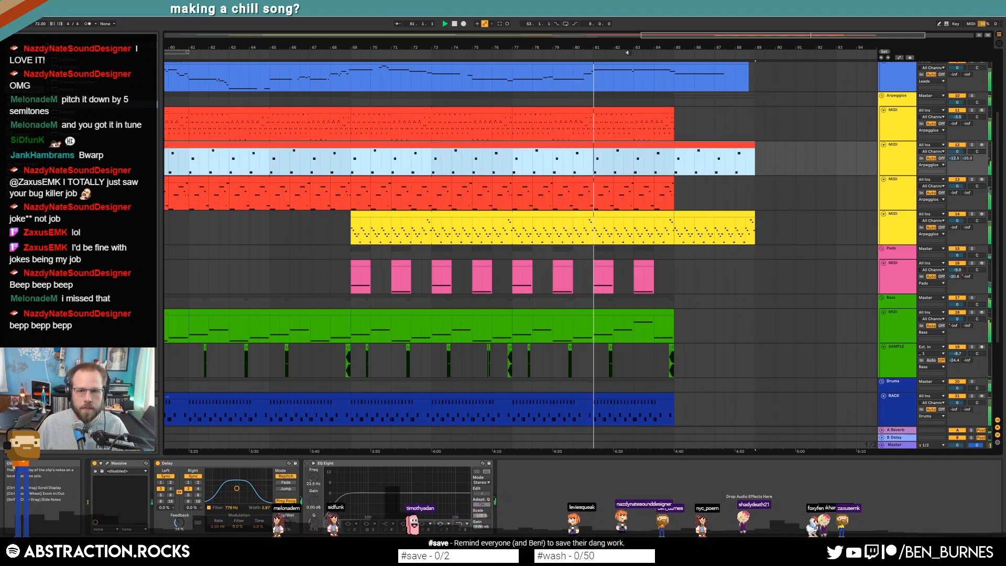
# Step: Automate the first arpeggio track's Operator filter frequency with a curved fall from bar 81 to its lowest value at bar 85
pyautogui.moveTo(685, 38); pyautogui.dragTo(611, 215)
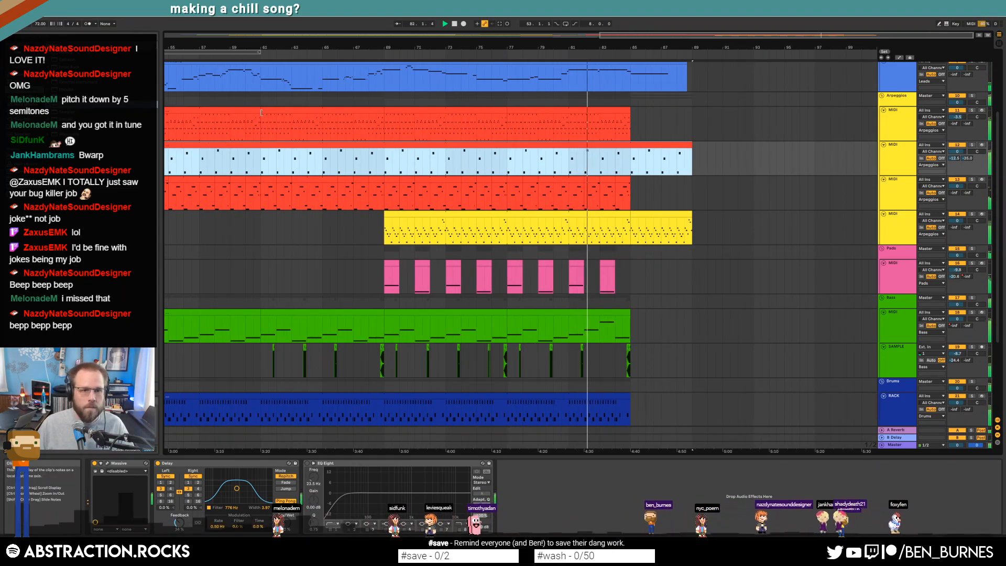
pyautogui.moveTo(167, 121); pyautogui.dragTo(629, 120)
pyautogui.press('a')
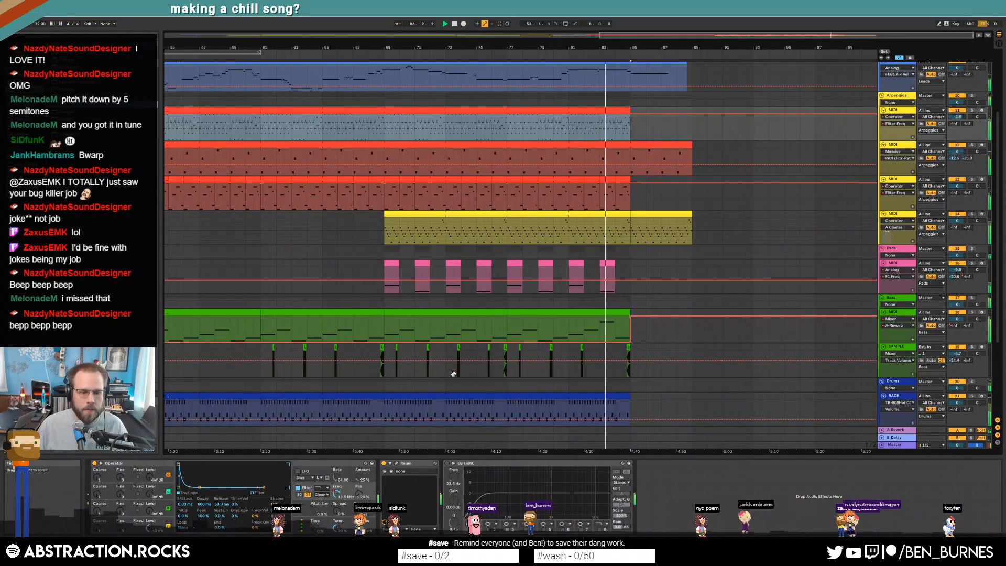
pyautogui.click(569, 117)
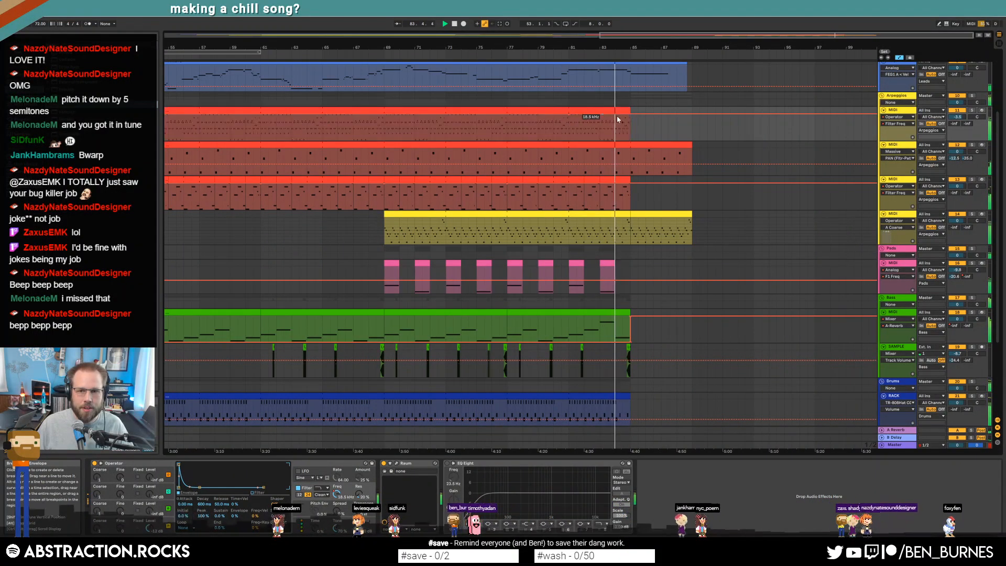
pyautogui.moveTo(630, 117)
pyautogui.mouseDown()
pyautogui.moveTo(631, 140)
pyautogui.moveTo(614, 120)
pyautogui.mouseUp()
pyautogui.click(669, 129)
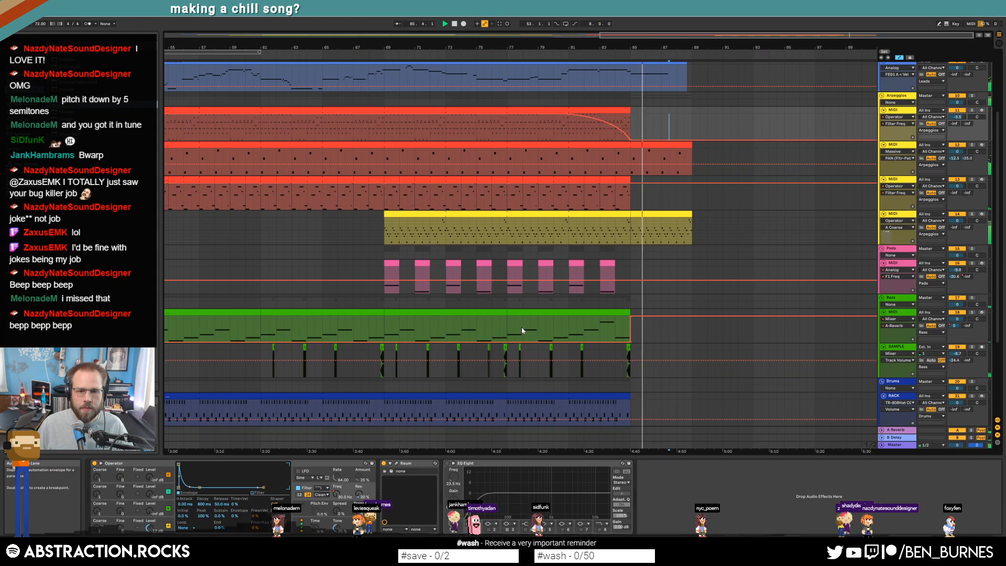
# Step: Paste one-bar bass clips at bars 85 and 87 on the green bass MIDI track
pyautogui.moveTo(522, 325)
pyautogui.mouseDown()
pyautogui.moveTo(507, 329)
pyautogui.moveTo(521, 328)
pyautogui.mouseUp()
pyautogui.press('a')
pyautogui.hotkey('ctrl', 'v')
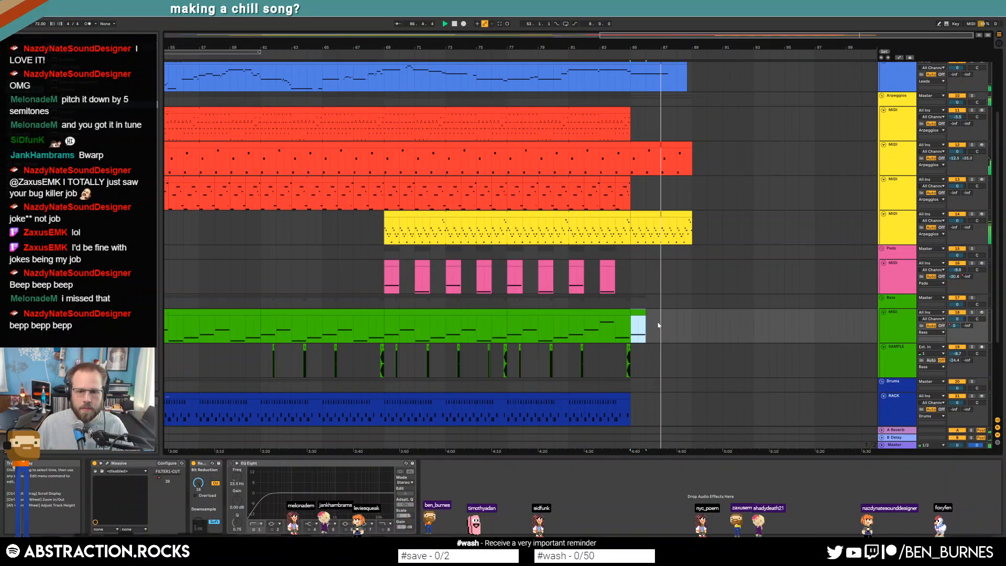
pyautogui.click(662, 323)
pyautogui.hotkey('ctrl', 'v')
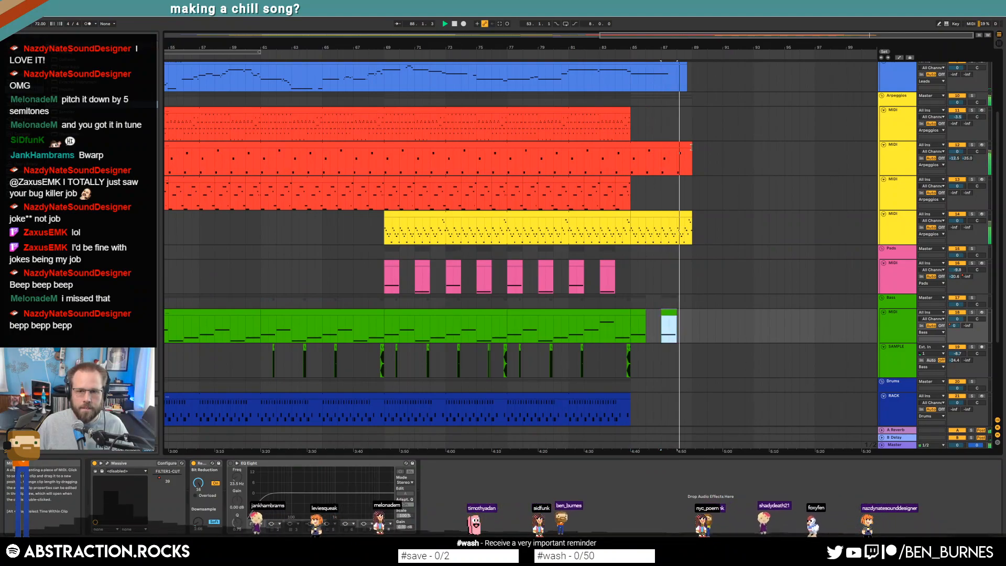
# Step: Delete bars 86 and 88 from the second arpeggio track's red clip to match the bass gaps, and stop playback
pyautogui.moveTo(646, 163); pyautogui.dragTo(673, 166)
pyautogui.press('Delete')
pyautogui.press('Delete')
pyautogui.click(674, 167)
pyautogui.press('space')
# Step: Examine the arpeggio, pad and bass clips of the second section, and view the arrangement from the song's start
pyautogui.click(442, 214)
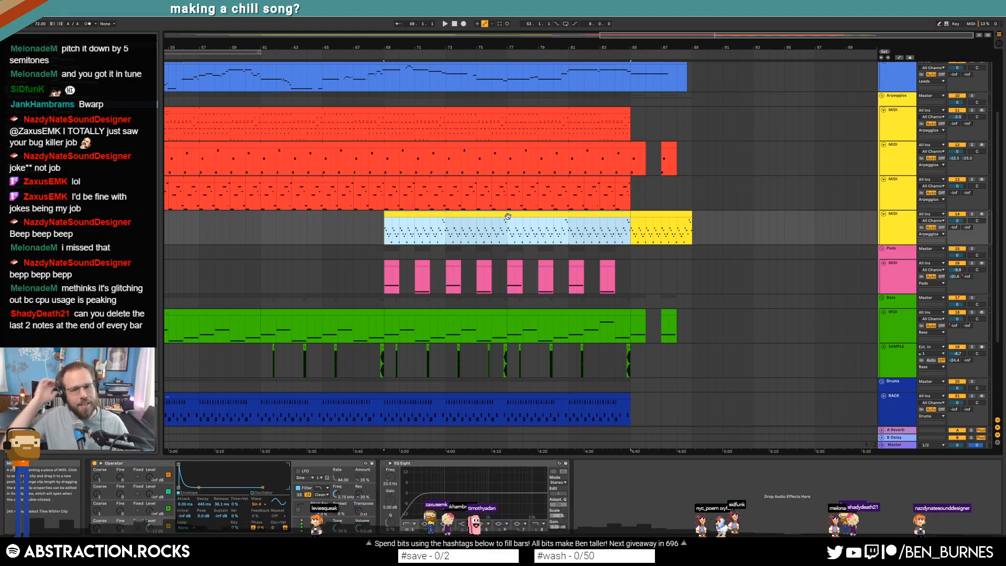
pyautogui.moveTo(573, 169); pyautogui.dragTo(246, 301)
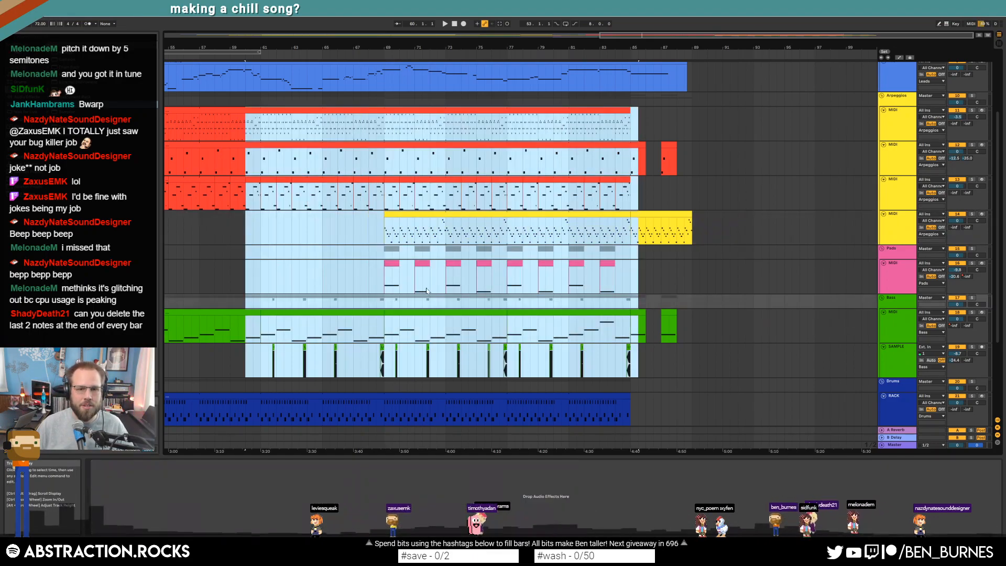
pyautogui.click(353, 229)
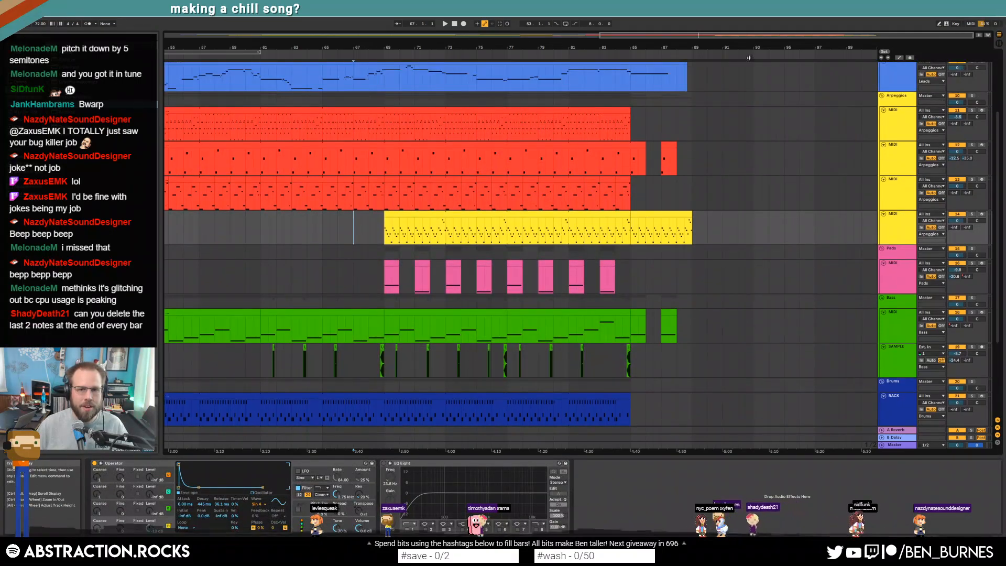
pyautogui.moveTo(770, 37); pyautogui.dragTo(770, 27)
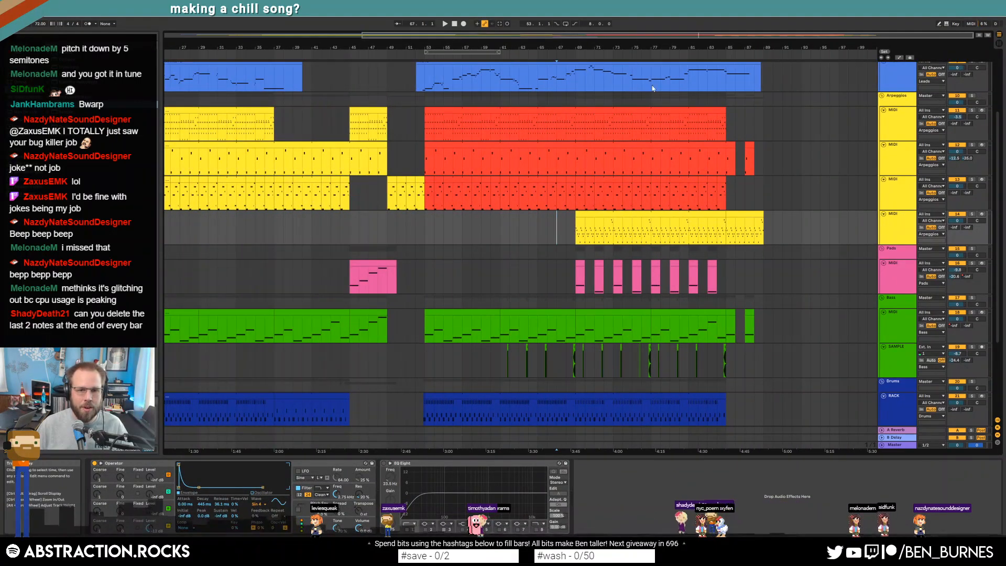
pyautogui.moveTo(724, 37); pyautogui.dragTo(644, 39)
pyautogui.hotkey('shift', 'Tab')
pyautogui.hotkey('shift', 'Tab')
pyautogui.scroll(4, 594, 271)
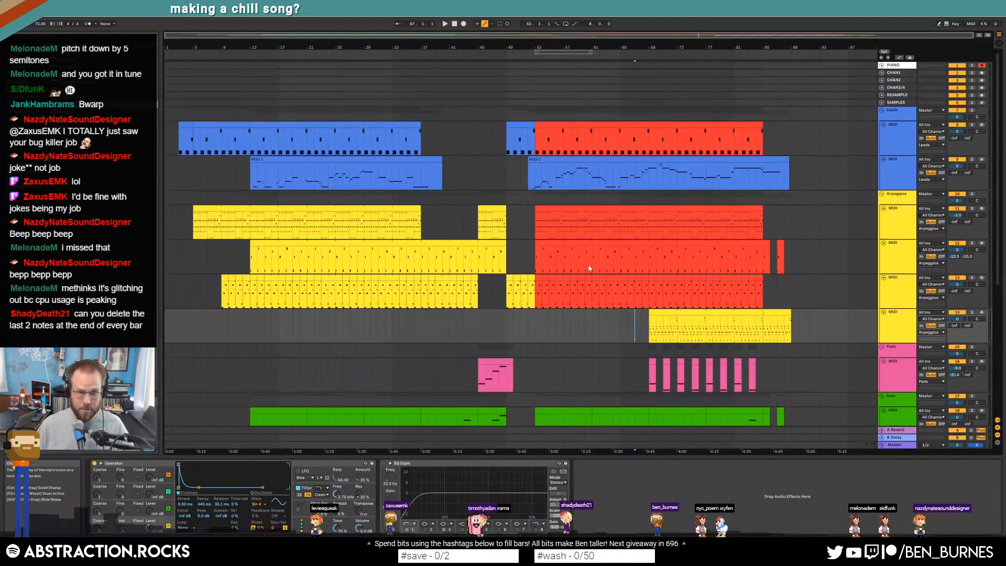
# Step: Select the first lead track's red clip from bar 53 to 85, and show the second lead track's devices
pyautogui.click(588, 125)
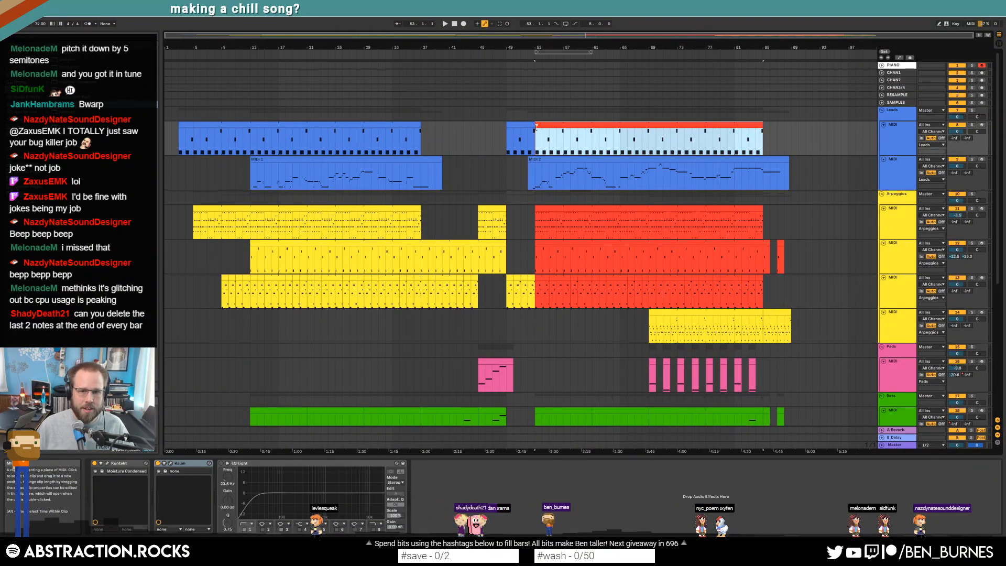
pyautogui.moveTo(514, 129); pyautogui.dragTo(534, 128)
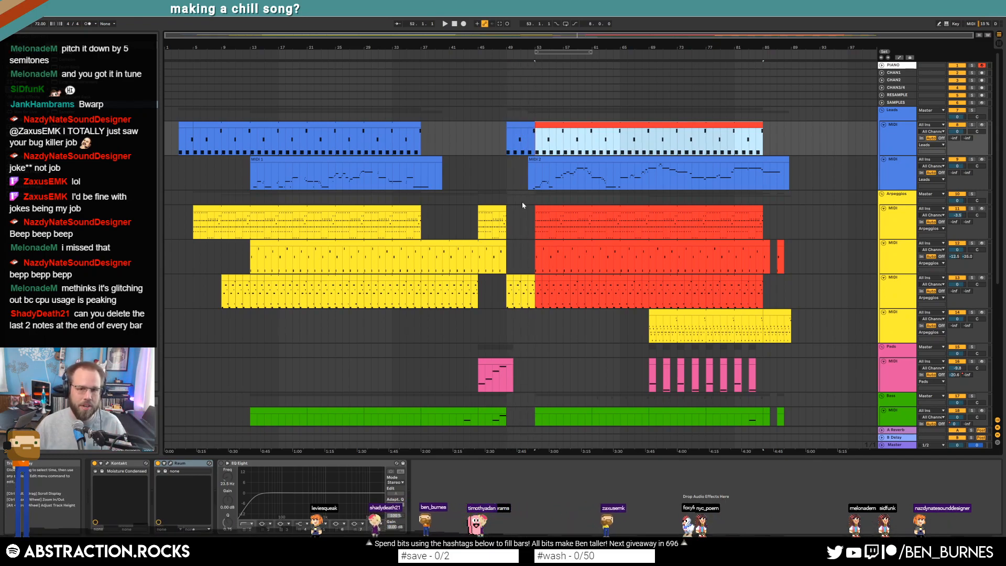
pyautogui.click(899, 178)
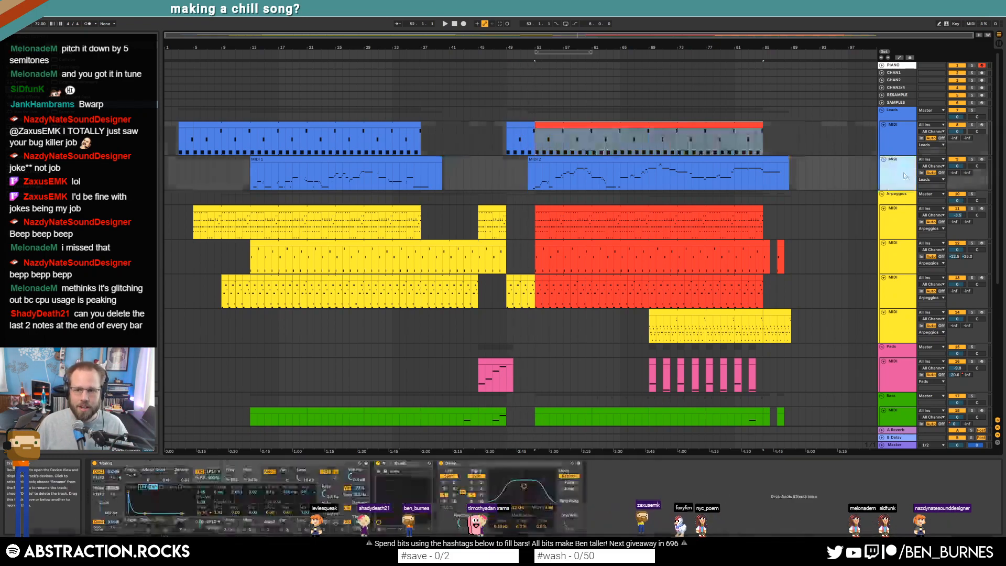
# Step: Insert a MIDI track below the second track of the Leads group, expand it, and load Operator onto it
pyautogui.hotkey('ctrl', 'shift', 't')
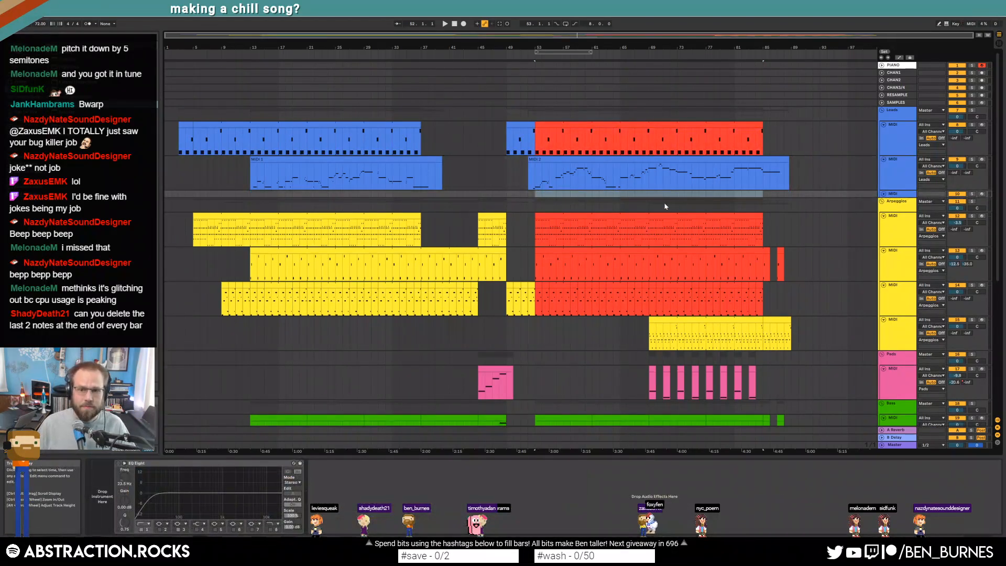
pyautogui.click(661, 195)
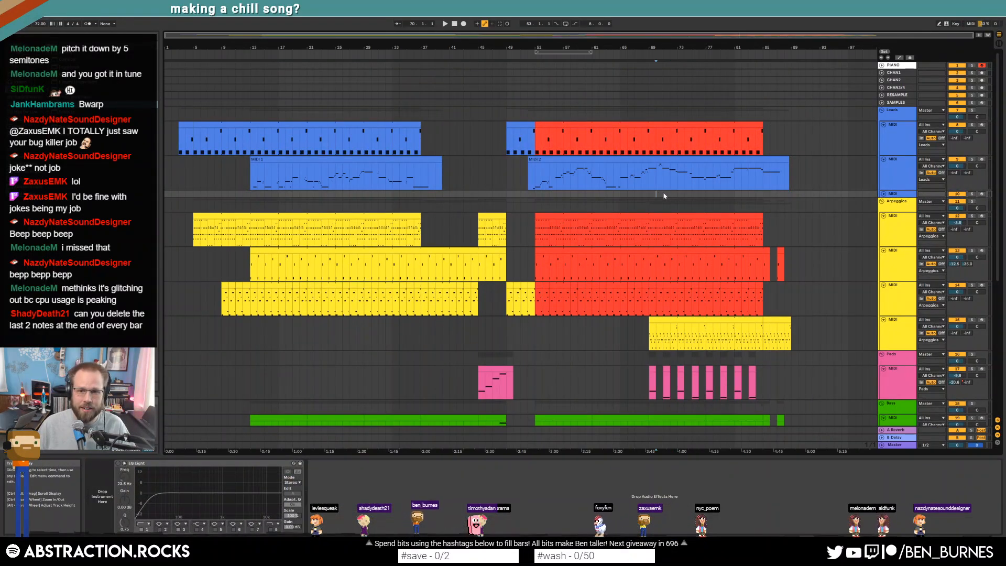
pyautogui.click(883, 194)
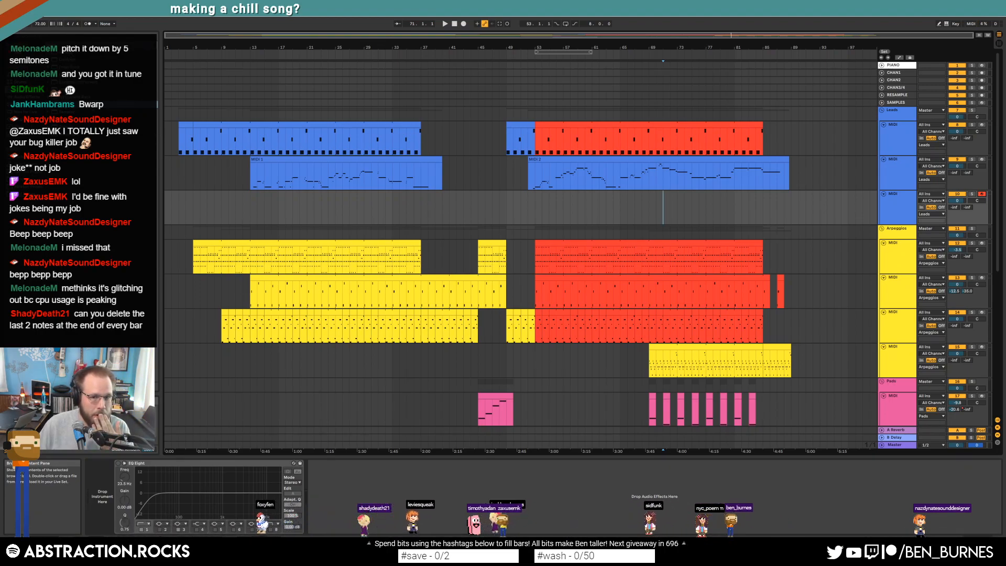
pyautogui.moveTo(617, 176); pyautogui.dragTo(657, 210)
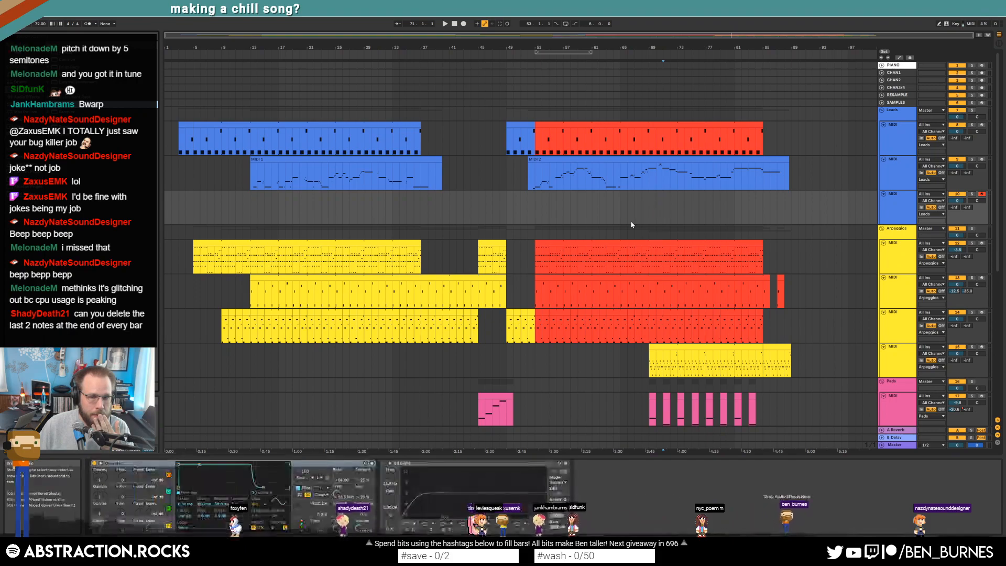
# Step: Set Operator's oscillator waveform to Square 3 and reshape its volume envelope with a slower attack
pyautogui.click(257, 504)
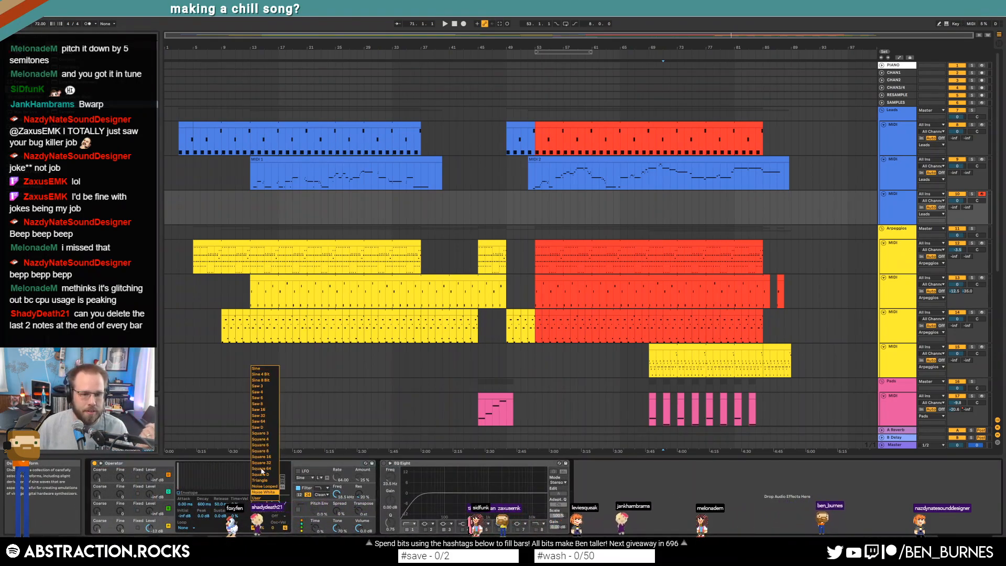
pyautogui.click(268, 433)
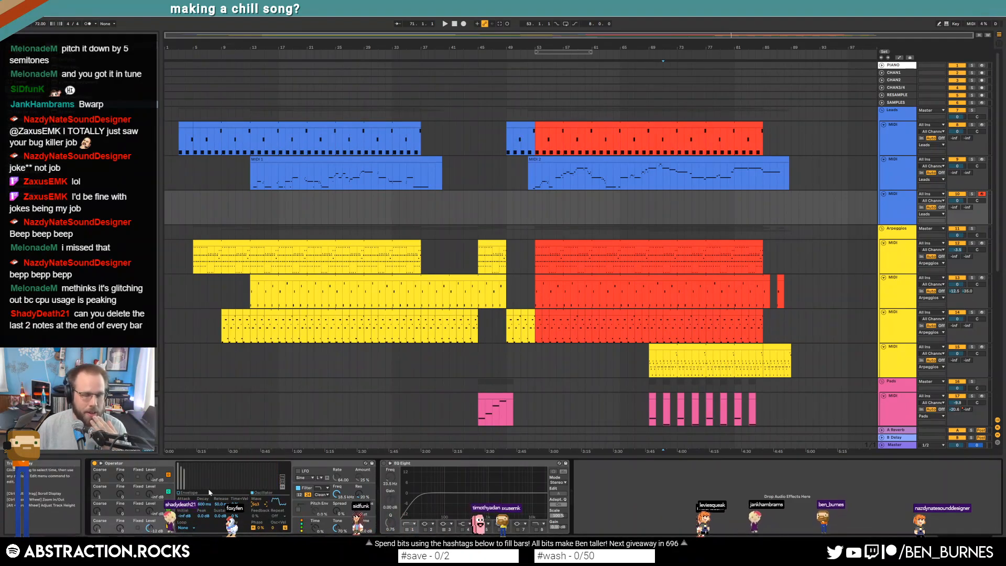
pyautogui.click(193, 492)
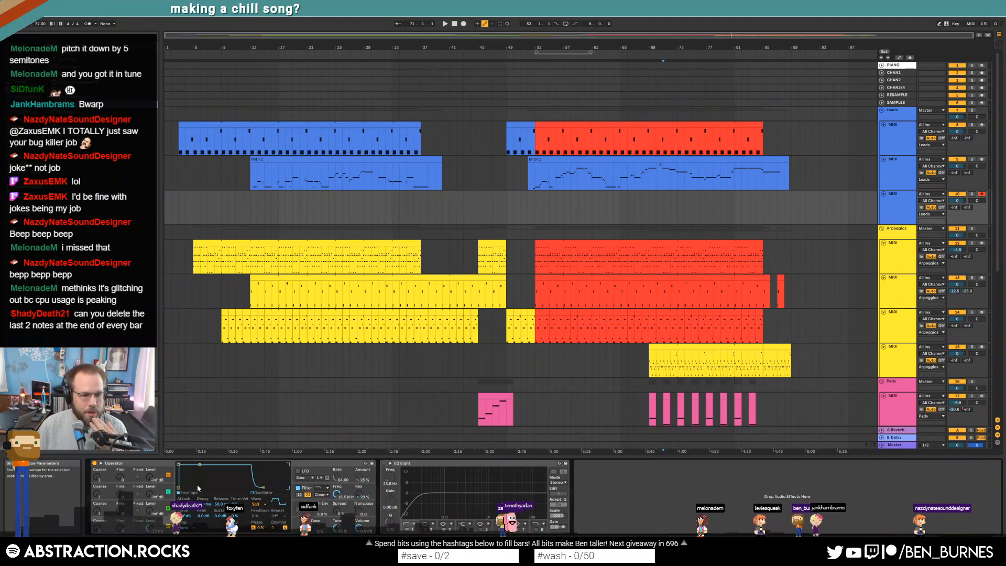
pyautogui.moveTo(179, 465); pyautogui.dragTo(208, 464)
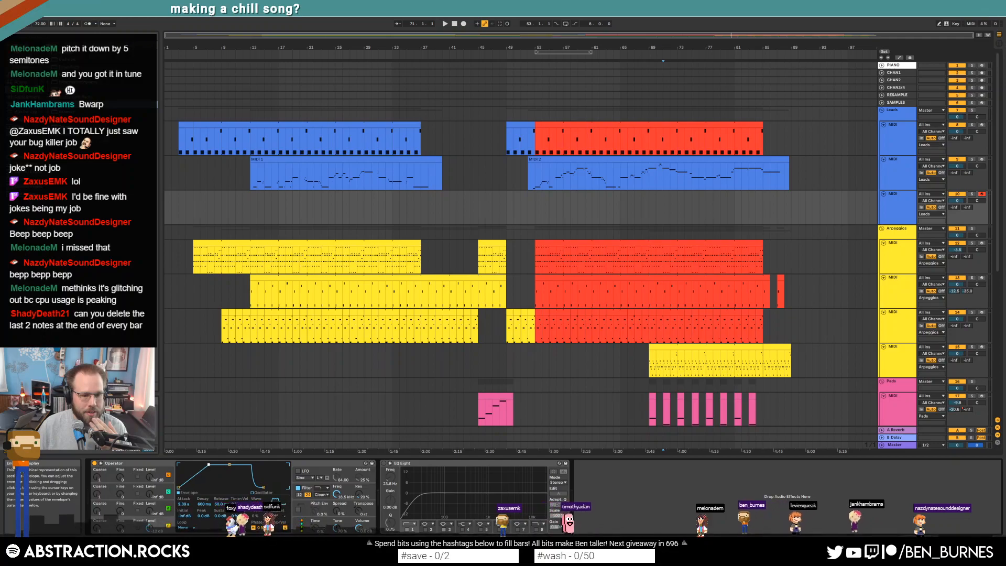
pyautogui.moveTo(263, 487); pyautogui.dragTo(224, 465)
# Step: Lower Operator's filter frequency to 4.44 kHz and raise its spread to 57%
pyautogui.click(319, 508)
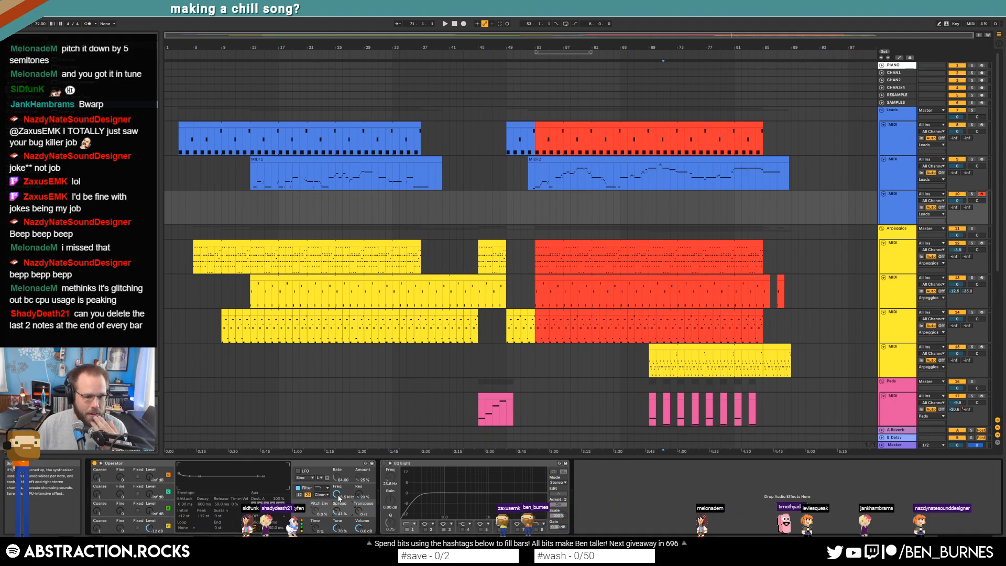
pyautogui.moveTo(340, 498); pyautogui.dragTo(351, 498)
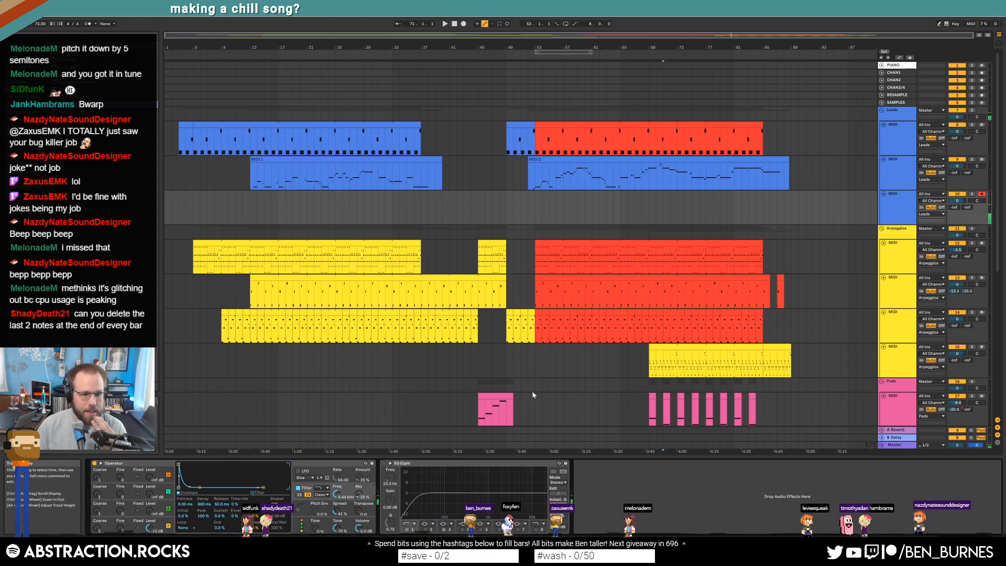
pyautogui.moveTo(336, 512); pyautogui.dragTo(336, 504)
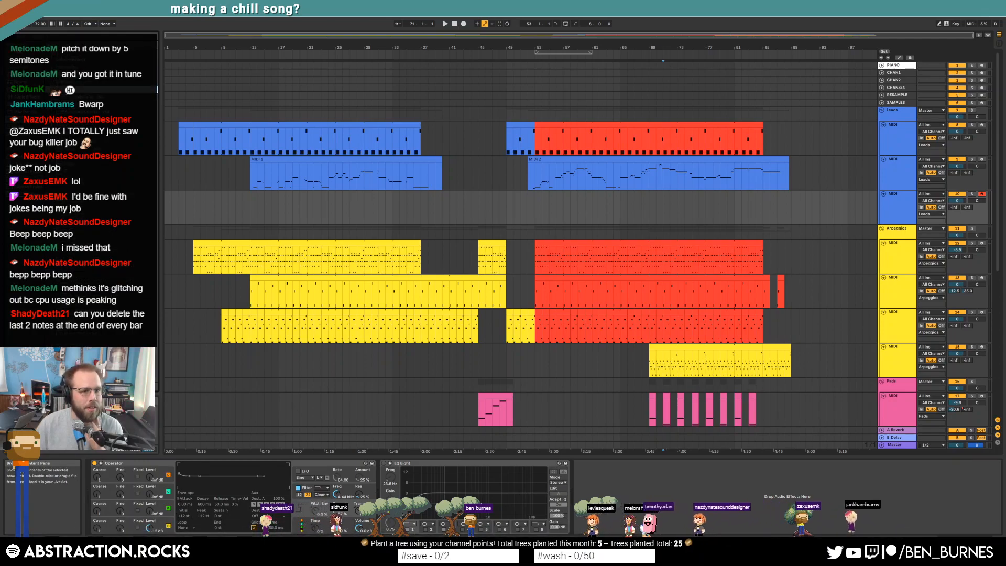
# Step: Add ValhallaShimmer after Operator with shift 7.00, reduced feedback, size 0.29 and mix 0.09, checking it against playback
pyautogui.moveTo(79, 113); pyautogui.dragTo(389, 480)
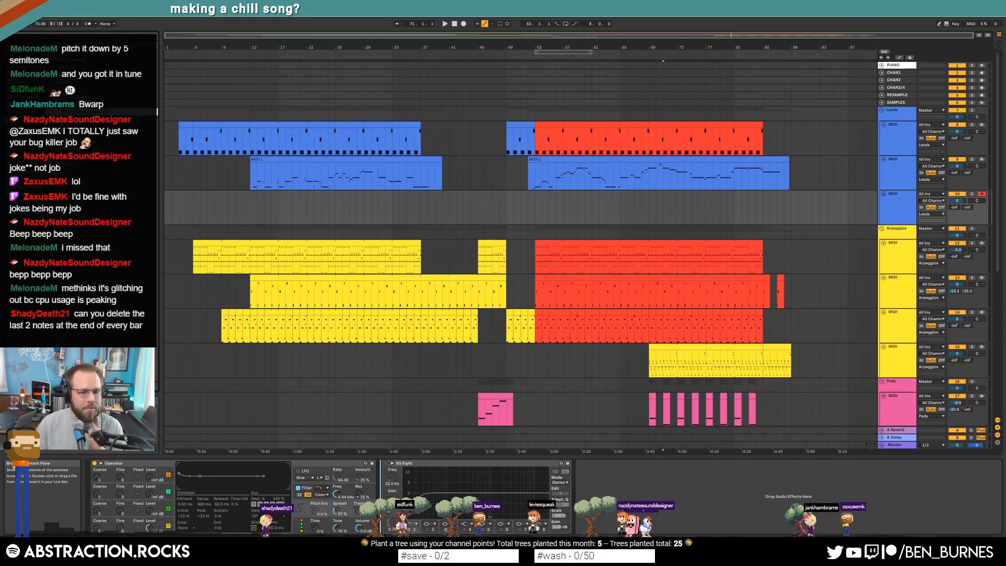
pyautogui.moveTo(327, 190); pyautogui.dragTo(410, 245)
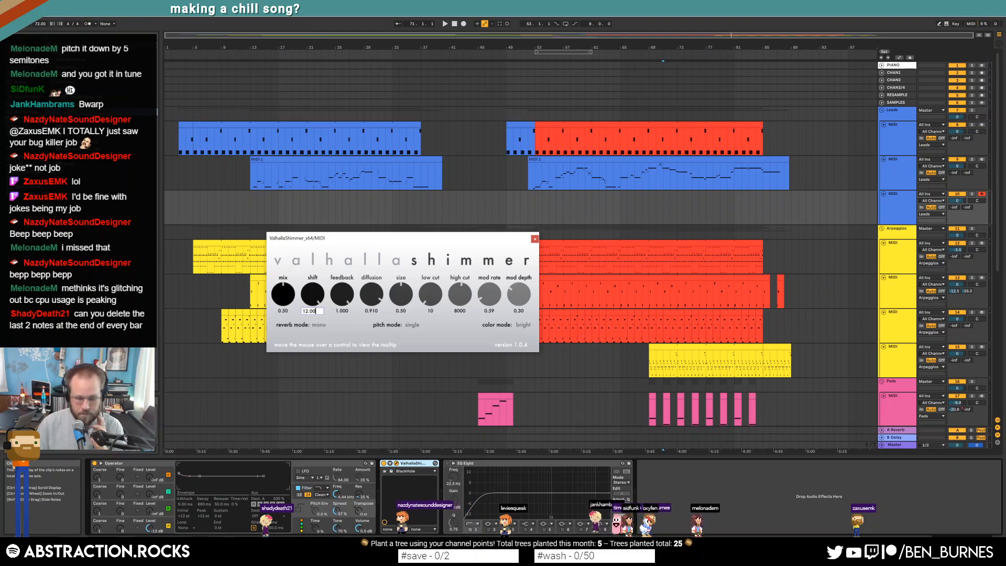
pyautogui.moveTo(347, 297); pyautogui.dragTo(352, 311)
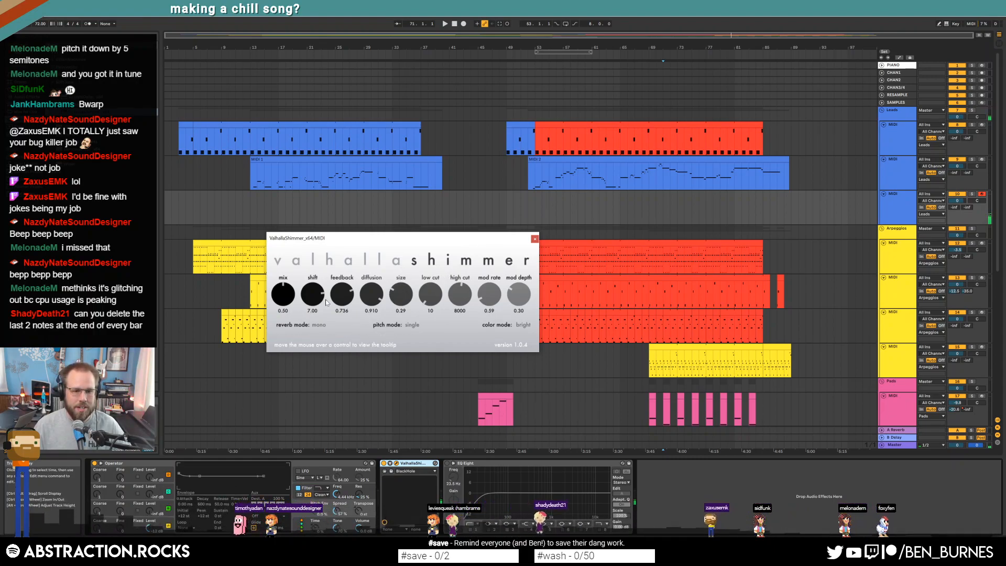
pyautogui.press('space')
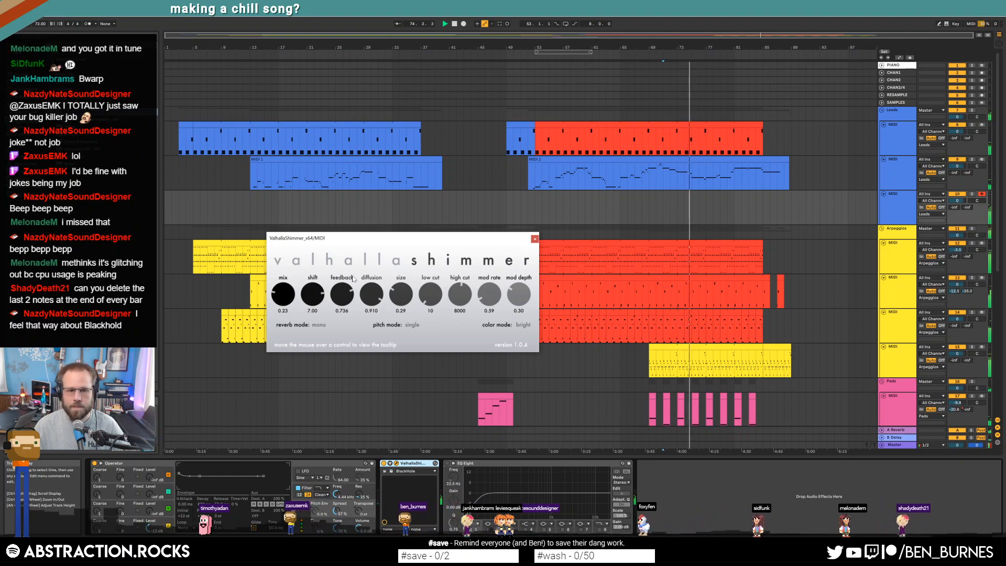
pyautogui.moveTo(288, 299); pyautogui.dragTo(292, 304)
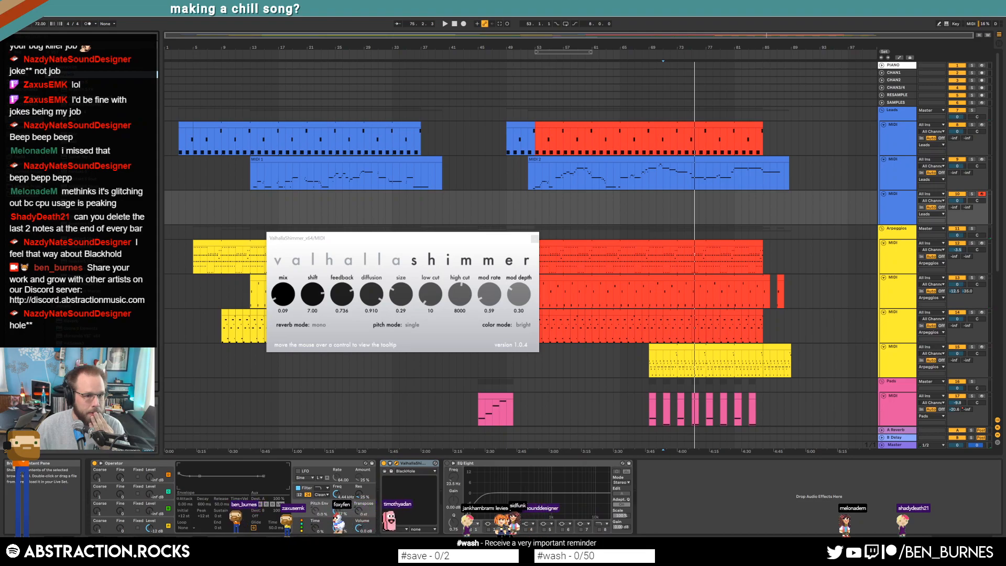
# Step: Add Raum after ValhallaShimmer, adjust its decay and predelay, switch it to Cosmic mode, and close both plugin windows
pyautogui.moveTo(105, 208); pyautogui.dragTo(446, 493)
pyautogui.moveTo(352, 256); pyautogui.dragTo(632, 222)
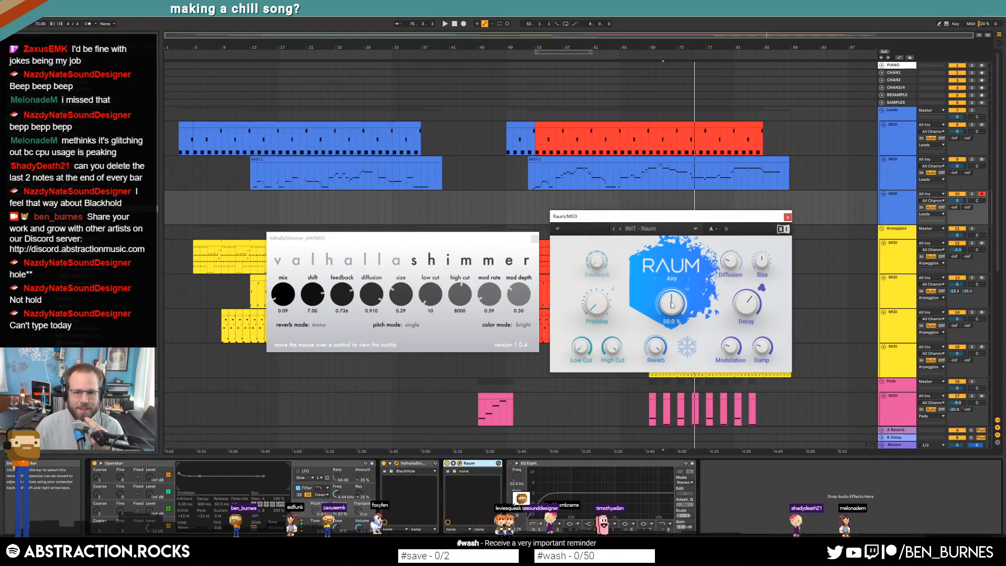
pyautogui.moveTo(746, 304); pyautogui.dragTo(746, 318)
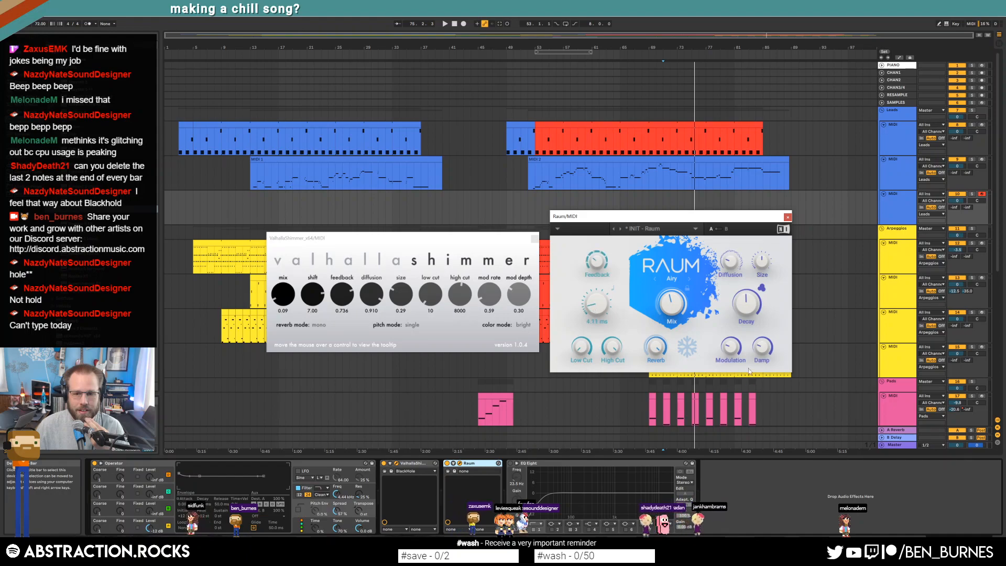
pyautogui.click(687, 279)
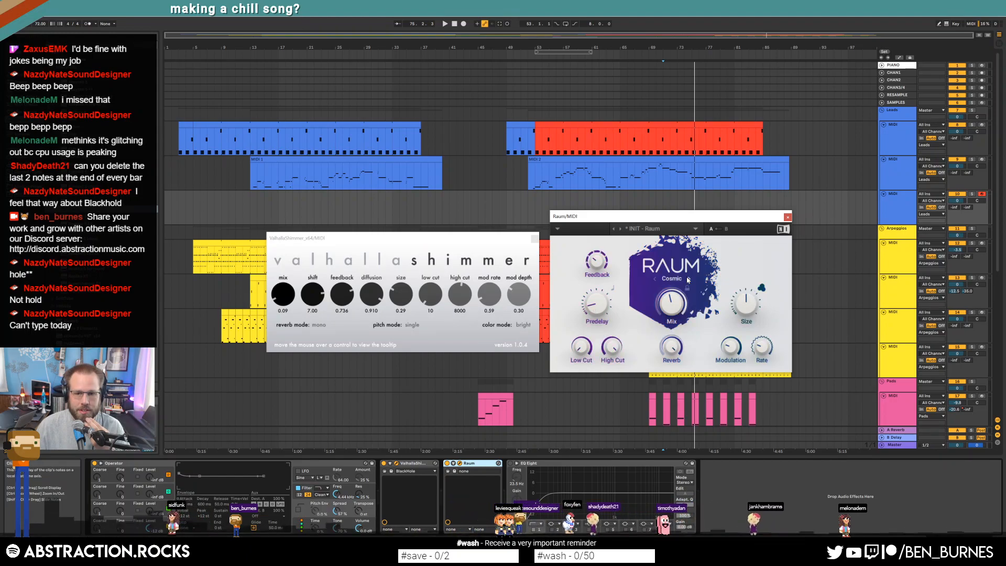
pyautogui.click(787, 217)
pyautogui.click(534, 239)
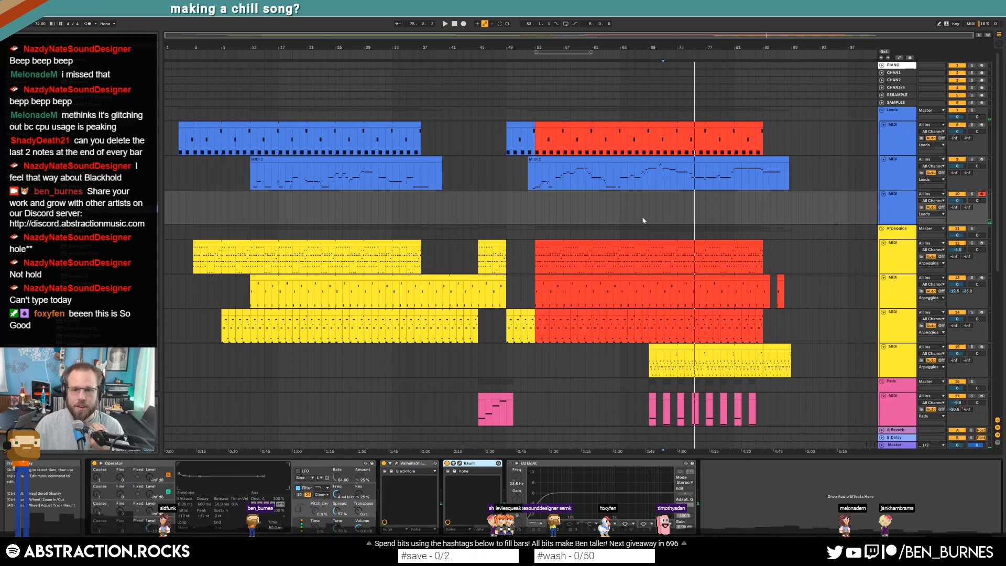
# Step: Record a MIDI phrase on the new lead track from bar 69 and trim the clip's end to bar 73
pyautogui.click(648, 214)
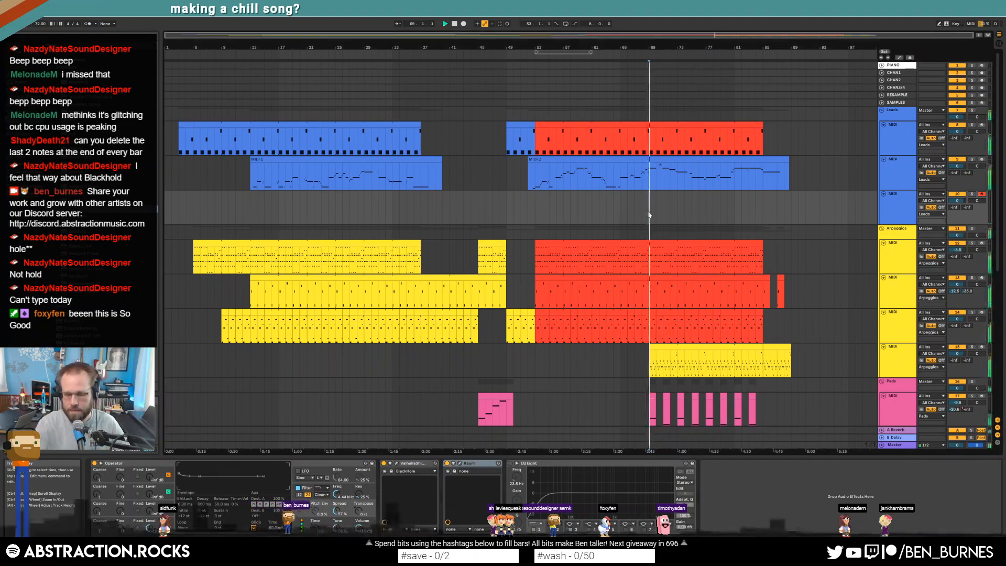
pyautogui.press('F9')
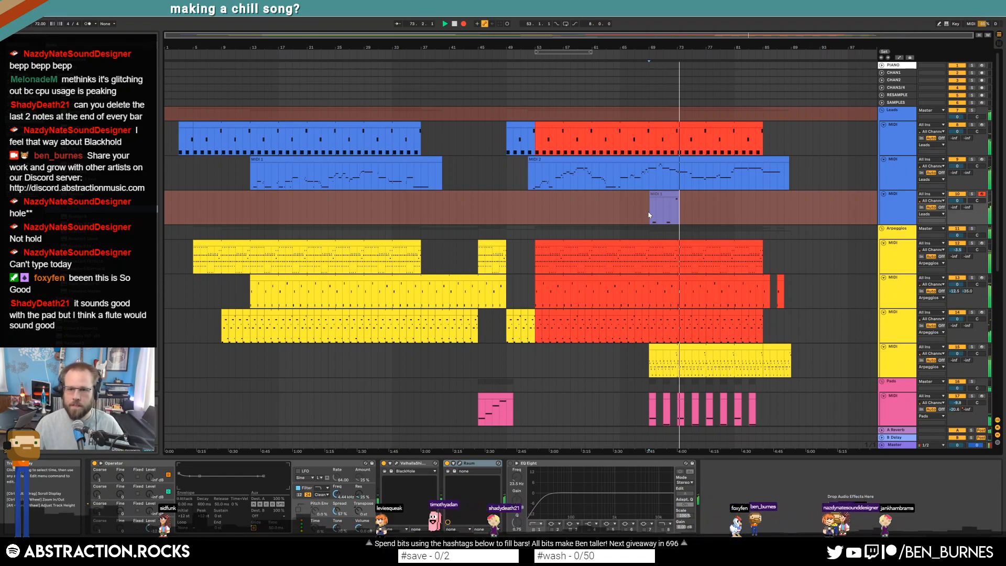
pyautogui.press('space')
pyautogui.moveTo(678, 195); pyautogui.dragTo(675, 195)
# Step: Open the recorded MIDI clip at bar 69 and quantize its three notes
pyautogui.doubleClick(673, 195)
pyautogui.scroll(3, 922, 416)
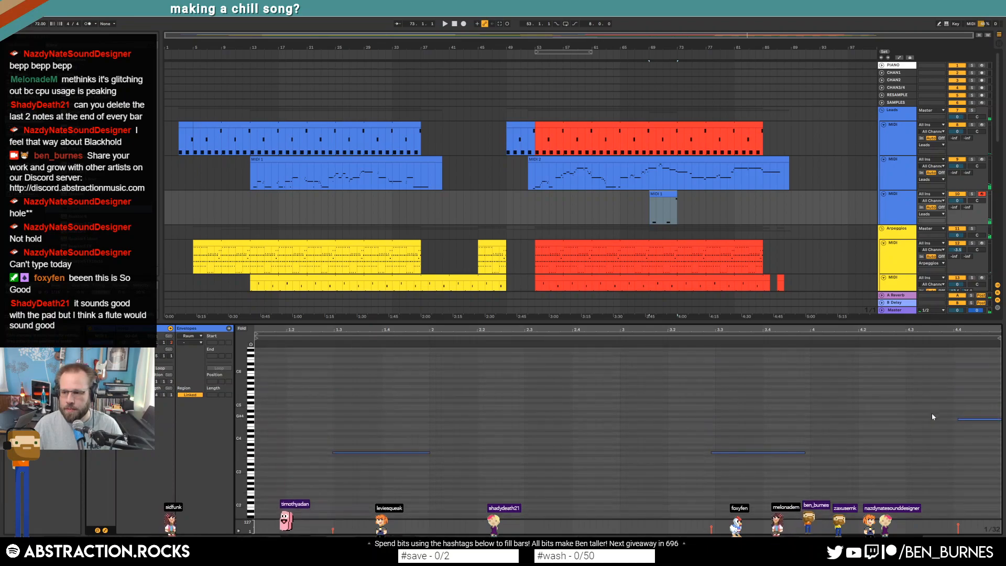
pyautogui.click(972, 420)
pyautogui.hotkey('ctrl', 'u')
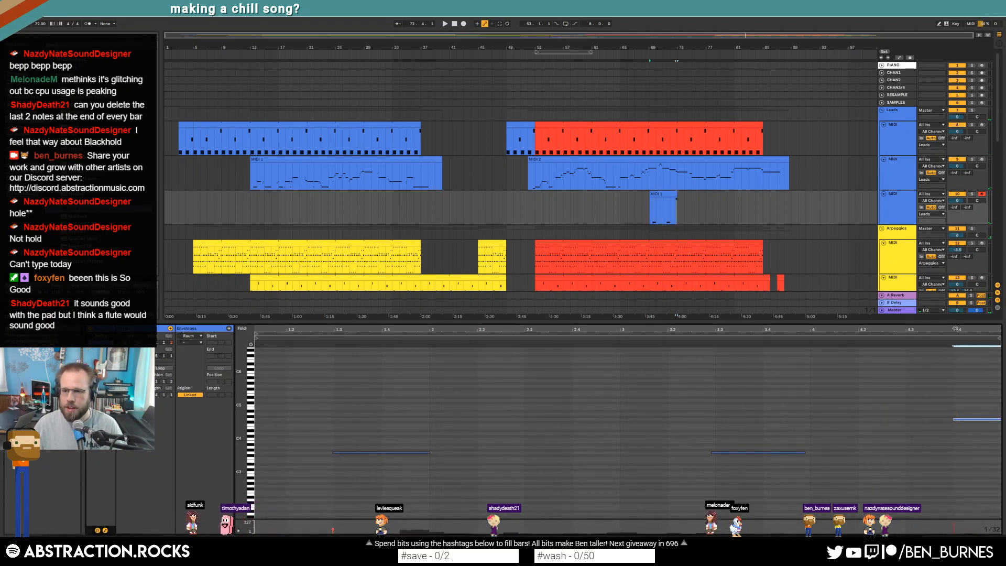
pyautogui.scroll(-2, 984, 456)
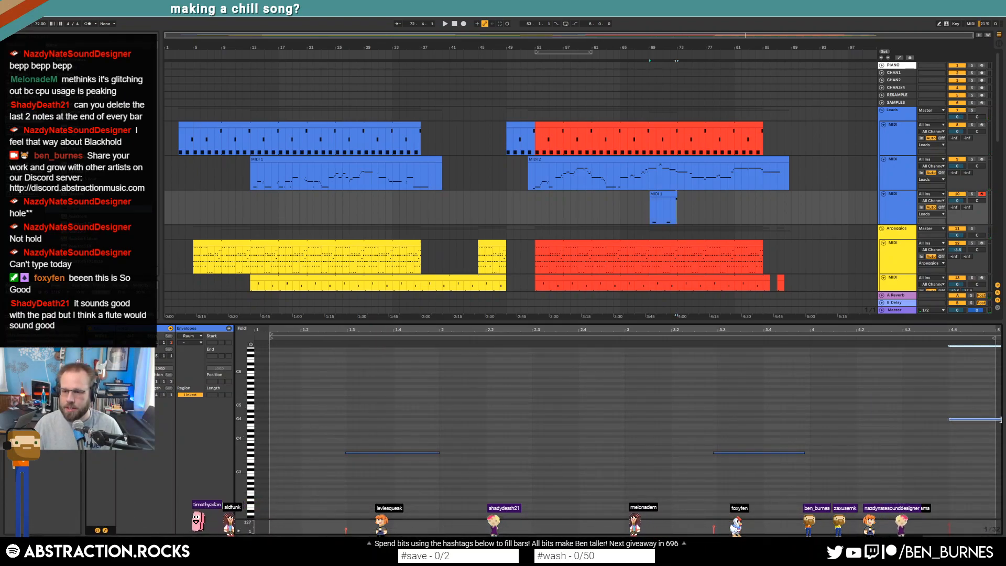
pyautogui.click(923, 476)
pyautogui.moveTo(741, 482); pyautogui.dragTo(731, 443)
pyautogui.hotkey('ctrl', 'u')
pyautogui.moveTo(353, 419); pyautogui.dragTo(414, 487)
pyautogui.hotkey('ctrl', 'u')
pyautogui.click(485, 471)
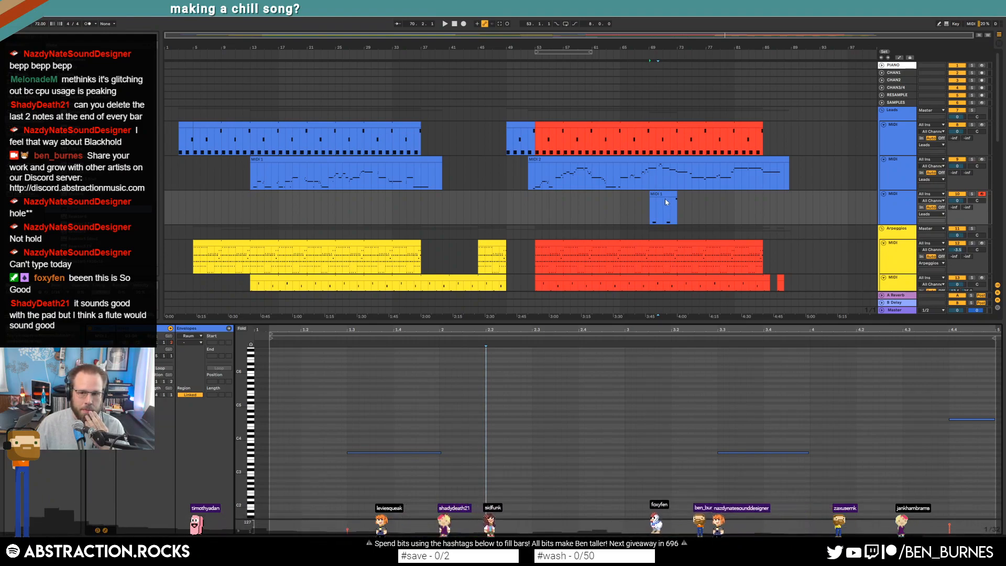
# Step: Group the new lead track, add an audio track inside the group, and arm that track for recording
pyautogui.click(906, 215)
pyautogui.hotkey('ctrl', 'g')
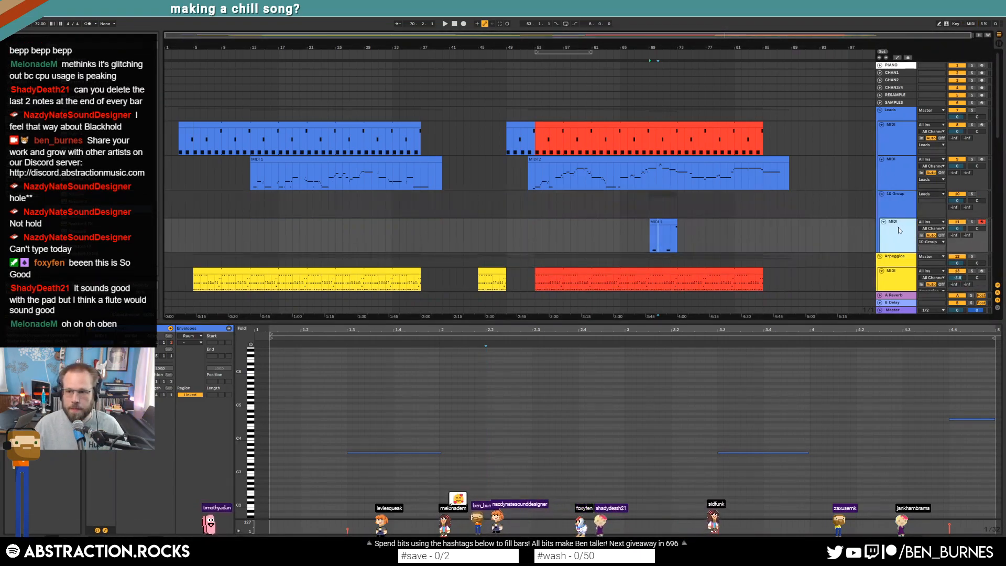
pyautogui.hotkey('ctrl', 't')
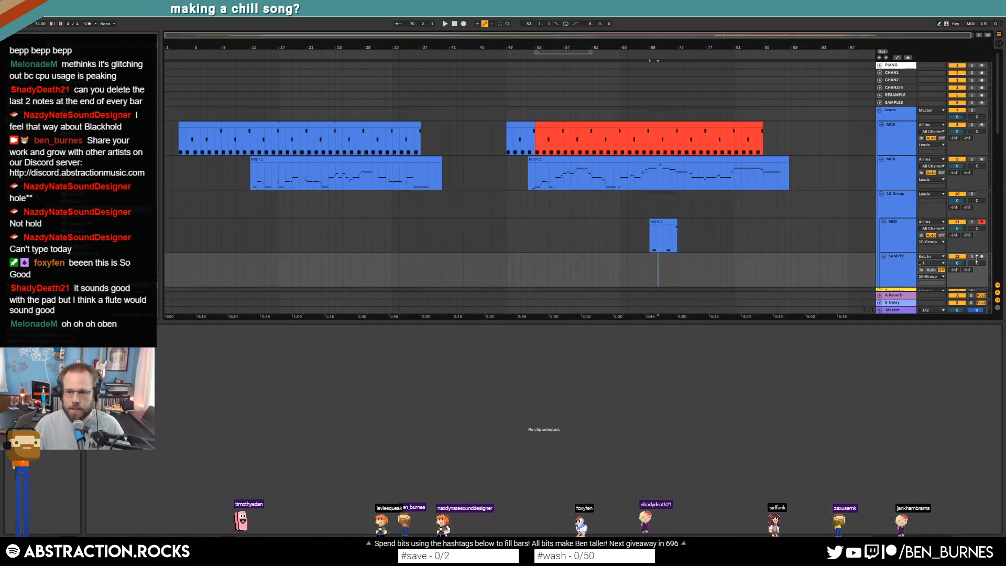
pyautogui.click(982, 258)
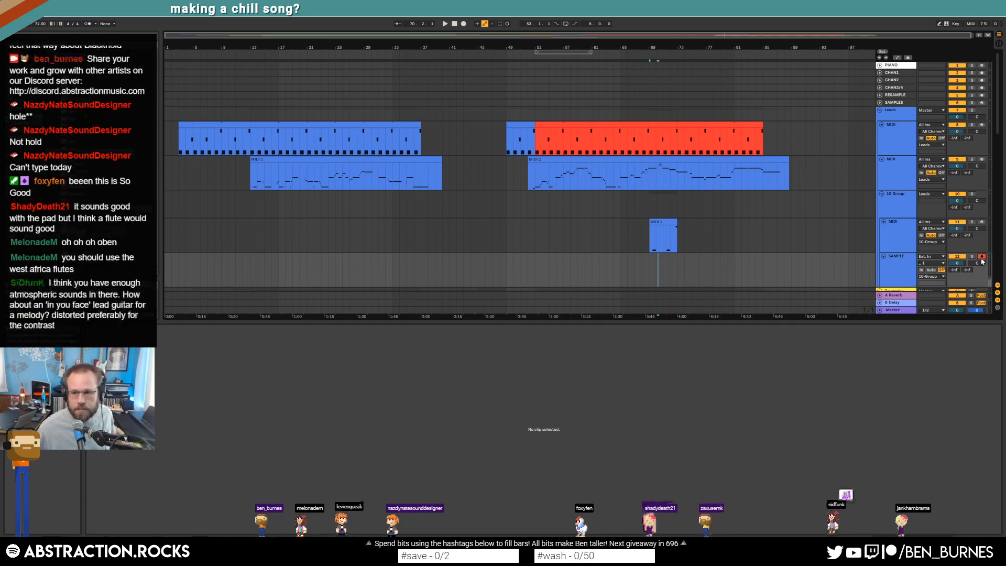
# Step: Move ValhallaShimmer and Raum from the Operator track to its new group track
pyautogui.click(906, 234)
pyautogui.hotkey('shift', 'Tab')
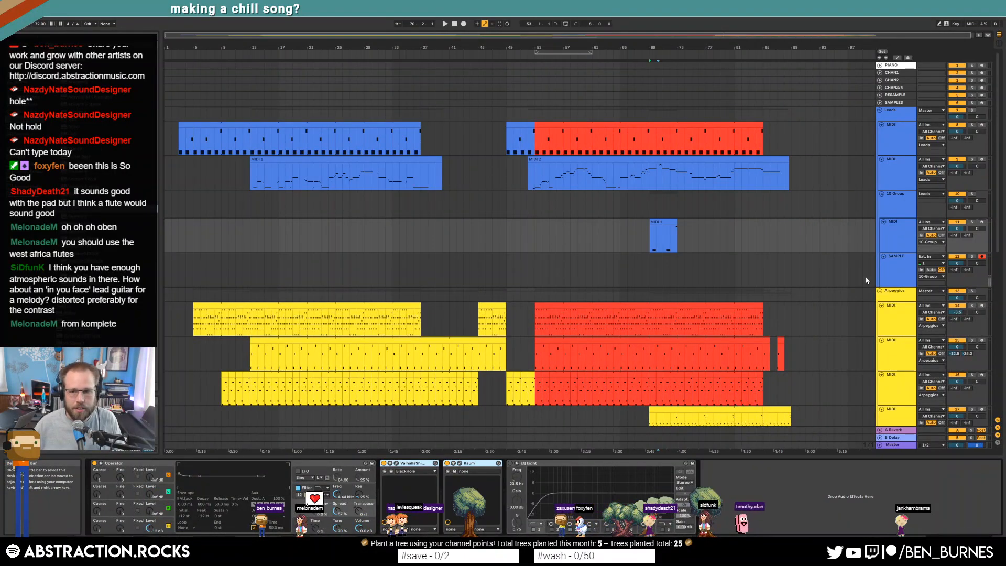
pyautogui.press('Up')
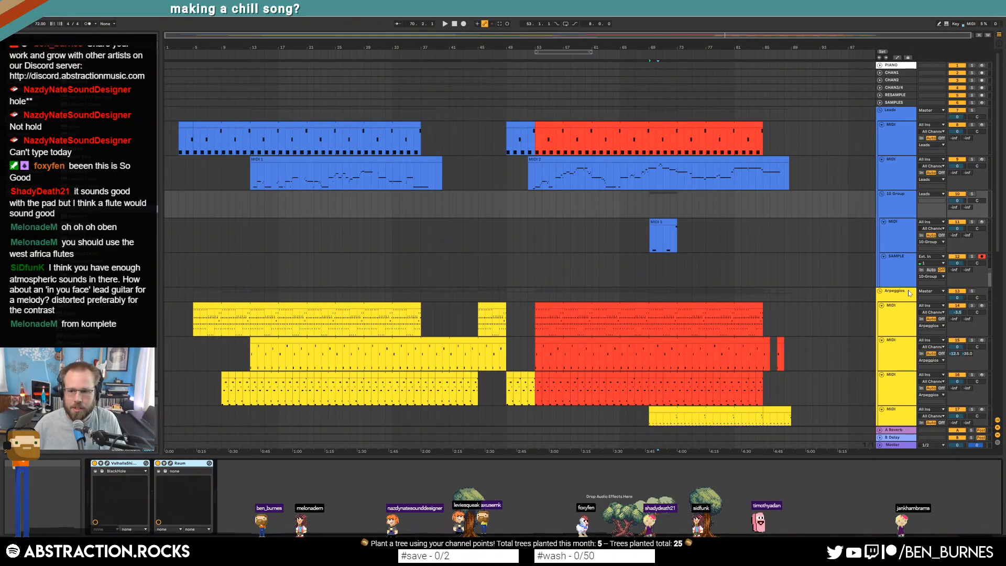
# Step: Record an audio take on the armed track from bar 69 for about four bars, below the MIDI phrase
pyautogui.click(651, 265)
pyautogui.click(649, 265)
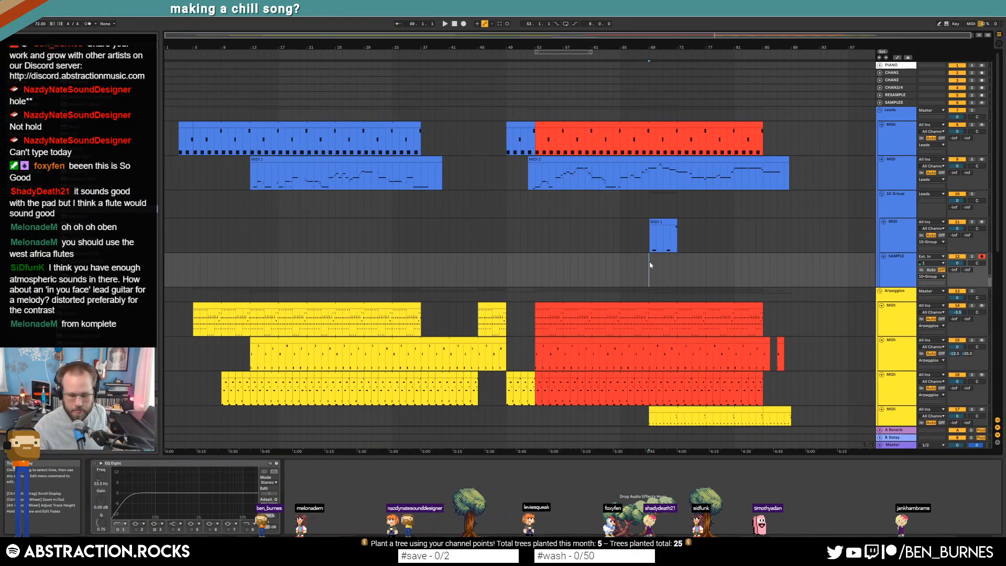
pyautogui.press('F9')
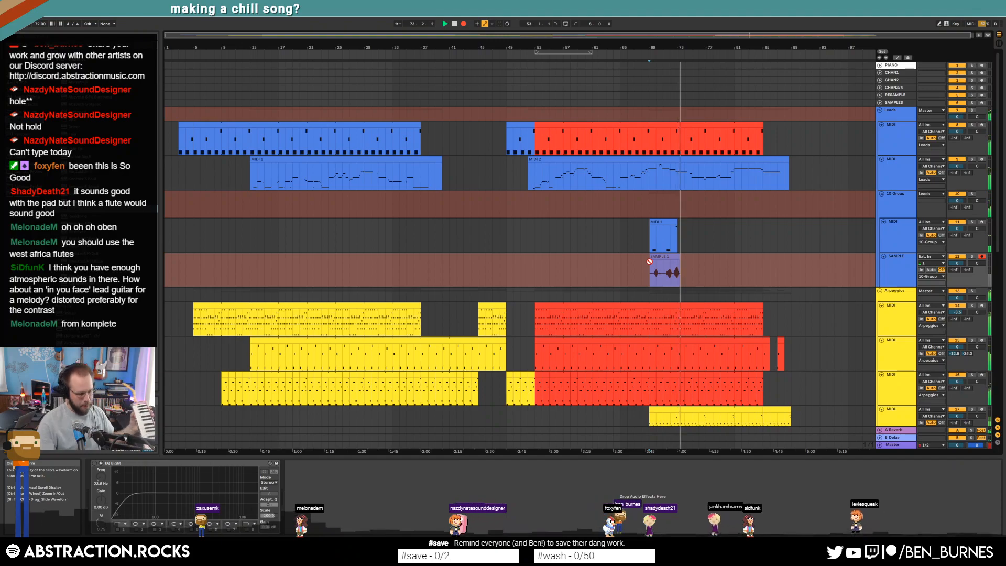
pyautogui.press('space')
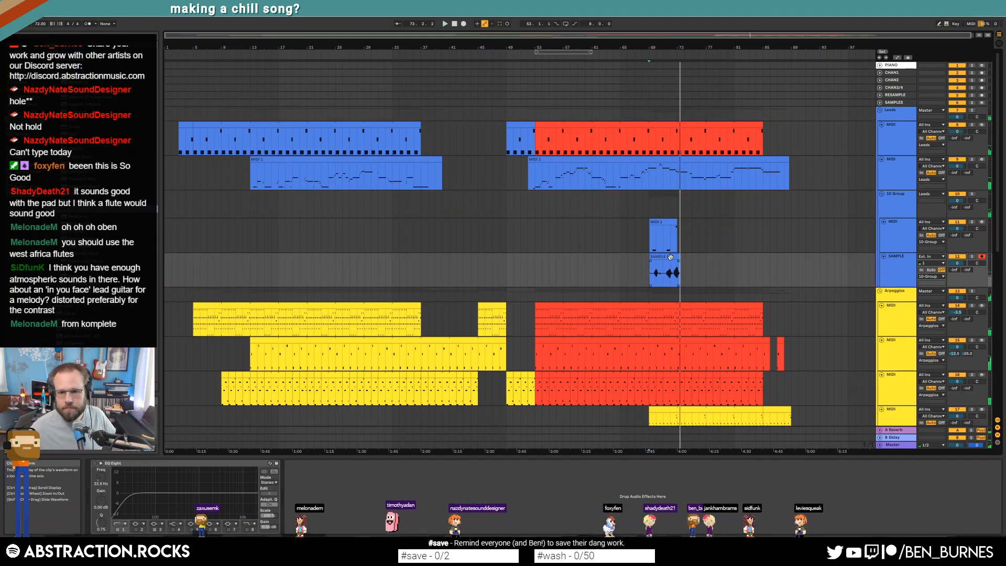
pyautogui.click(671, 257)
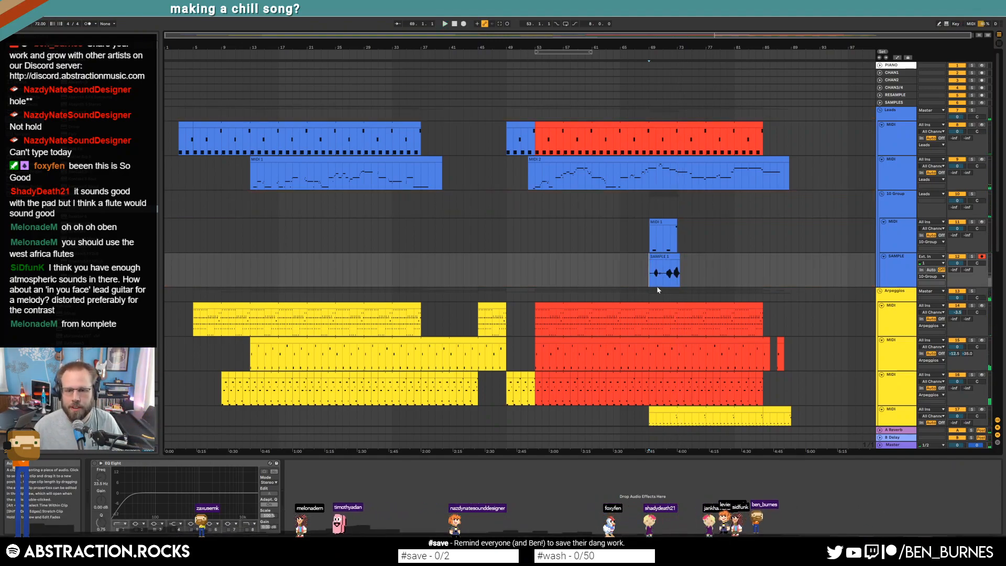
# Step: Play the recorded audio take, split off its last note, and move it later to line up with the phrase's last MIDI note
pyautogui.scroll(10, 658, 289)
pyautogui.moveTo(645, 271)
pyautogui.mouseDown()
pyautogui.moveTo(713, 271)
pyautogui.moveTo(640, 260)
pyautogui.mouseUp()
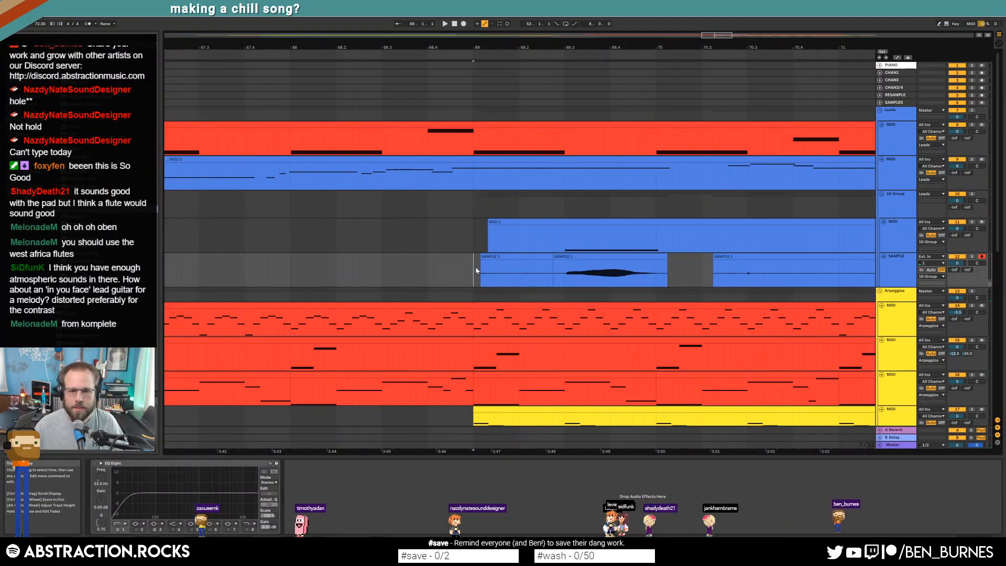
pyautogui.press('space')
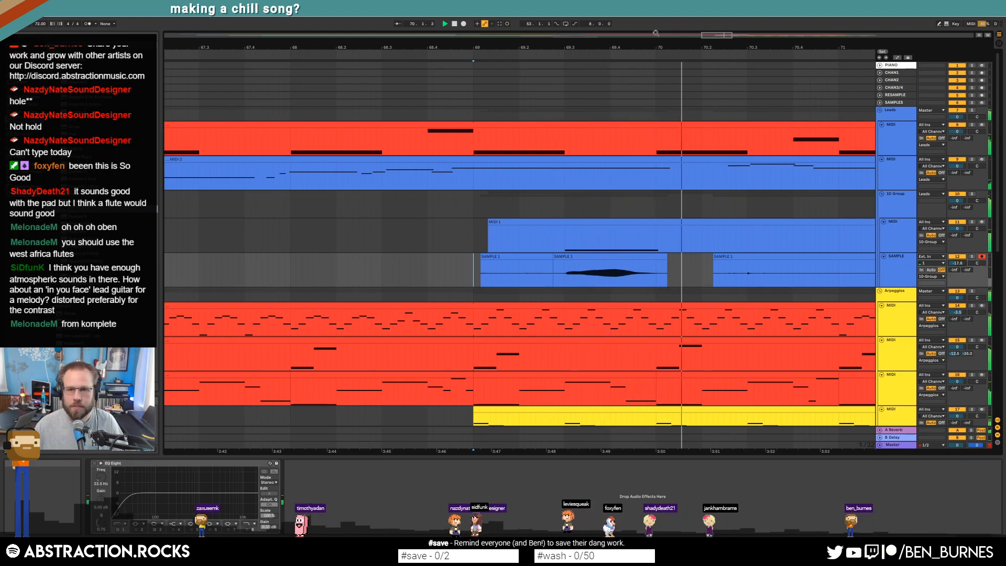
pyautogui.scroll(-3, 409, 257)
pyautogui.hscroll(5, 408, 257)
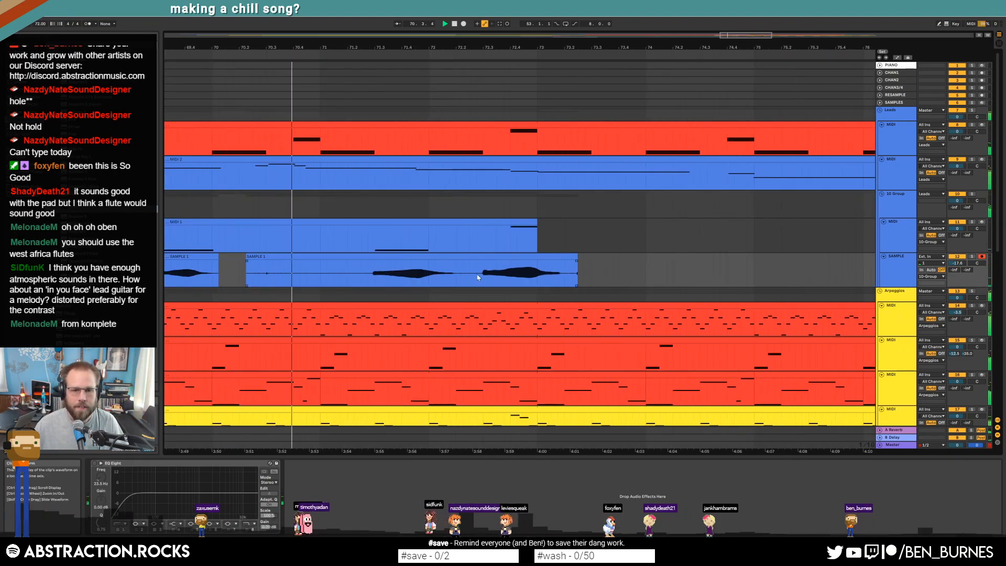
pyautogui.moveTo(479, 273); pyautogui.dragTo(578, 255)
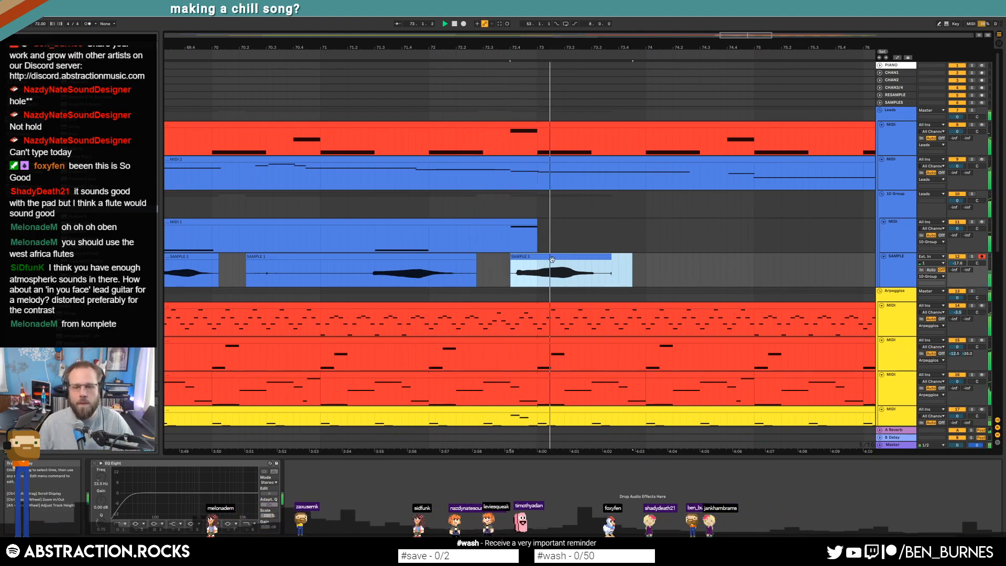
pyautogui.click(593, 256)
pyautogui.press('space')
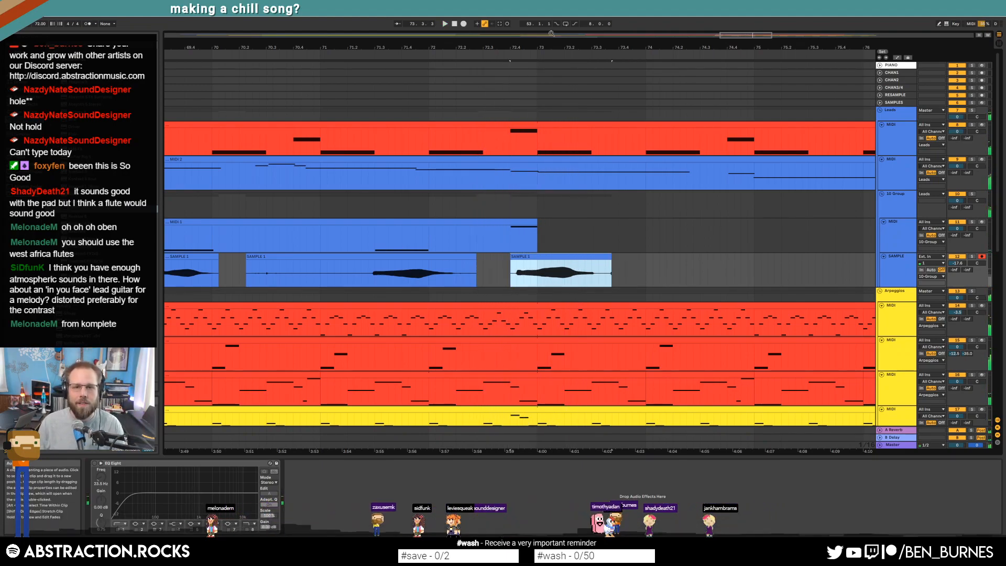
# Step: Delete the audio track with the recorded take from the new lead group
pyautogui.moveTo(371, 48); pyautogui.dragTo(592, 29)
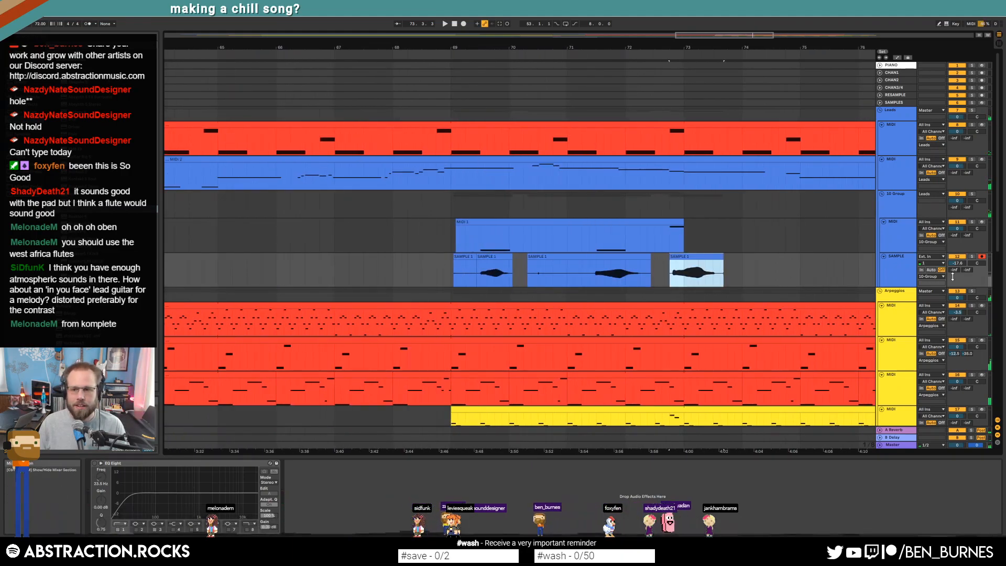
pyautogui.click(898, 271)
pyautogui.press('Delete')
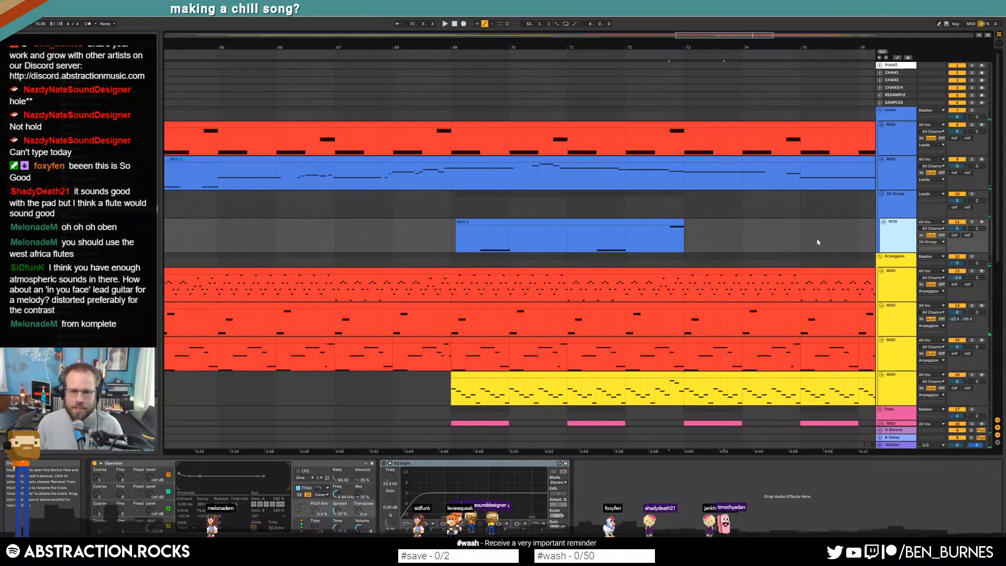
# Step: Group the lead track's Operator into an Instrument Rack and add Kontakt 5 as a second chain
pyautogui.click(591, 218)
pyautogui.click(319, 465)
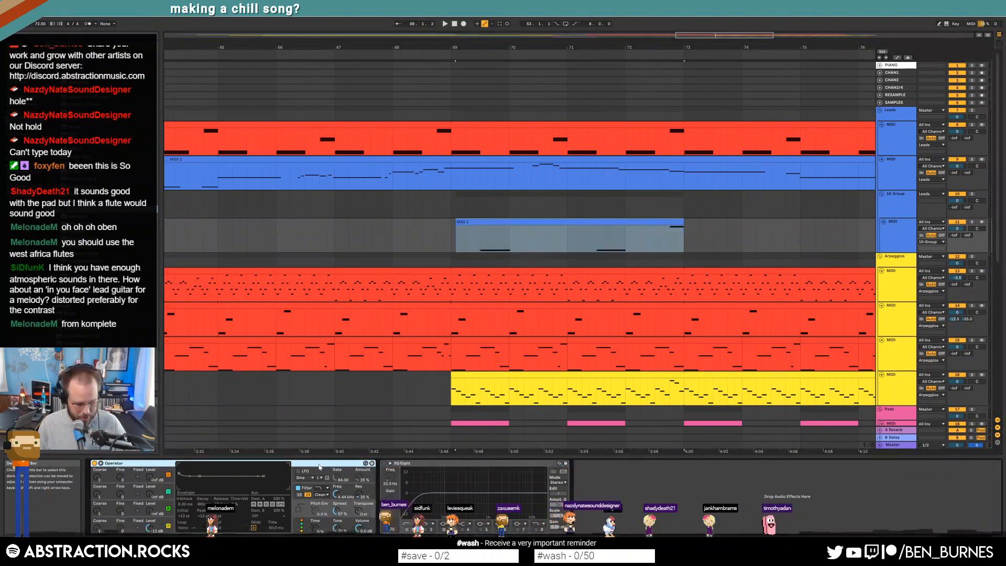
pyautogui.hotkey('ctrl', 'g')
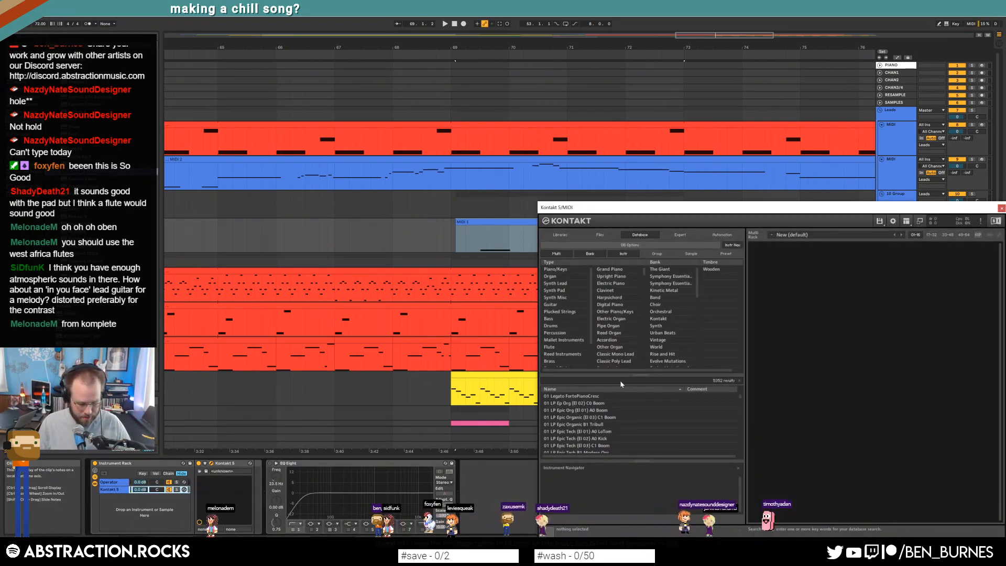
# Step: Search Kontakt's instrument database for "flute", try Classic Flute Lead, and replace it with the Flute instrument
pyautogui.write('flute')
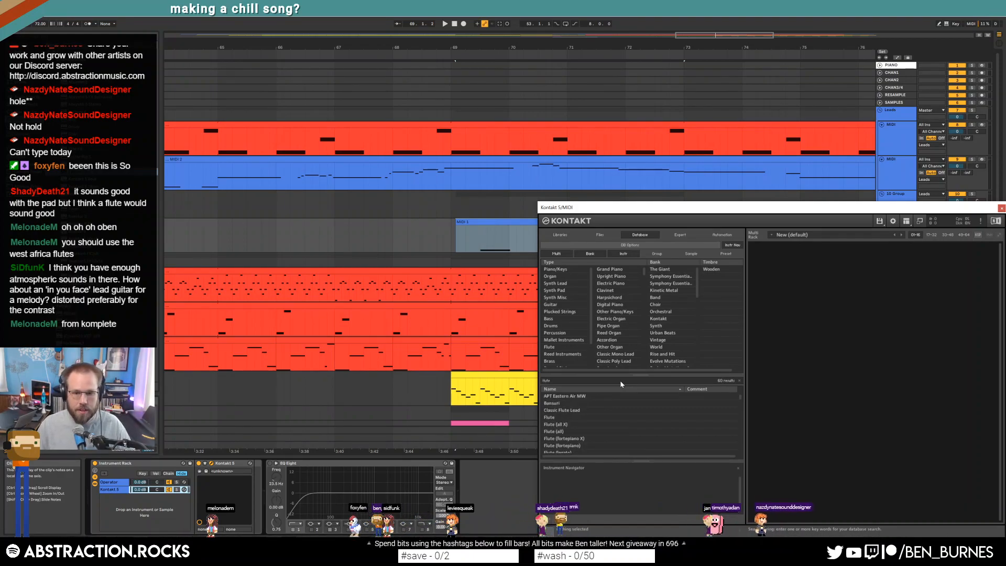
pyautogui.scroll(-5, 641, 404)
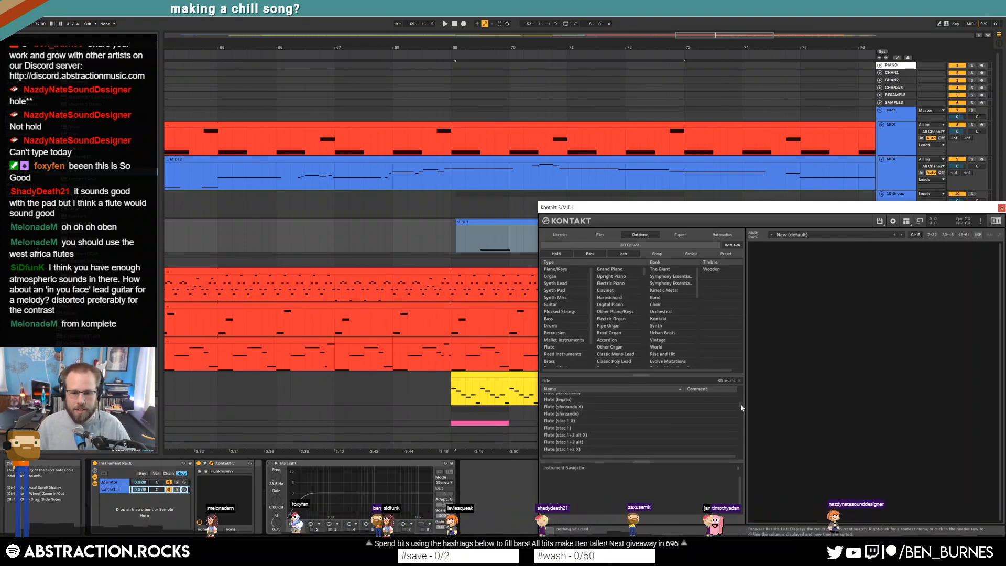
pyautogui.moveTo(746, 423)
pyautogui.mouseDown()
pyautogui.moveTo(749, 451)
pyautogui.moveTo(743, 407)
pyautogui.mouseUp()
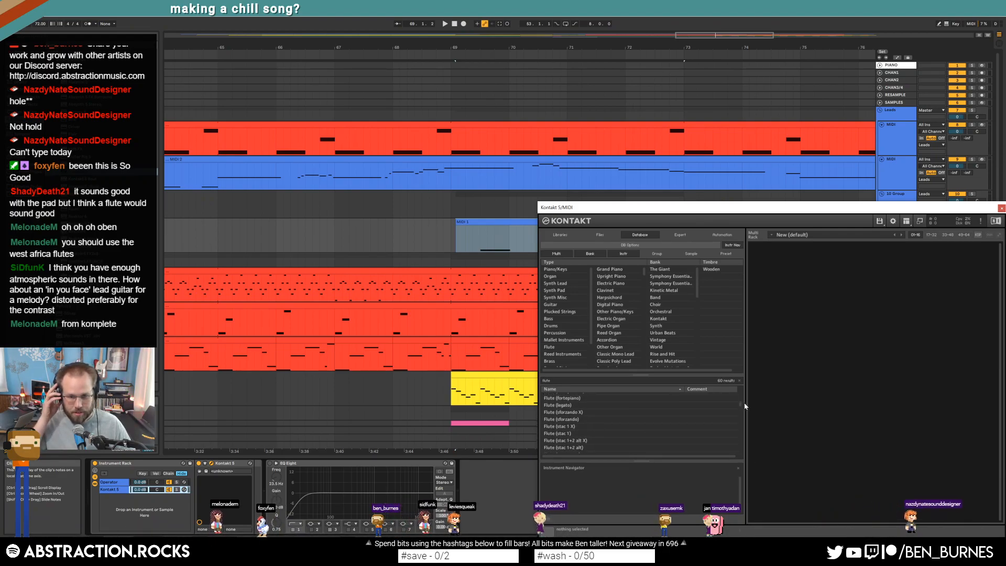
pyautogui.scroll(2, 629, 407)
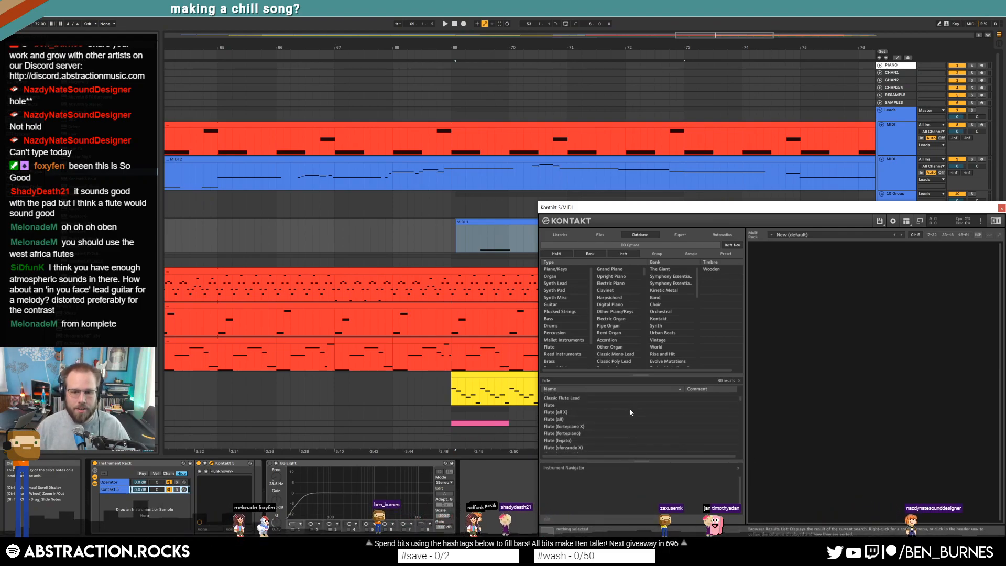
pyautogui.doubleClick(589, 399)
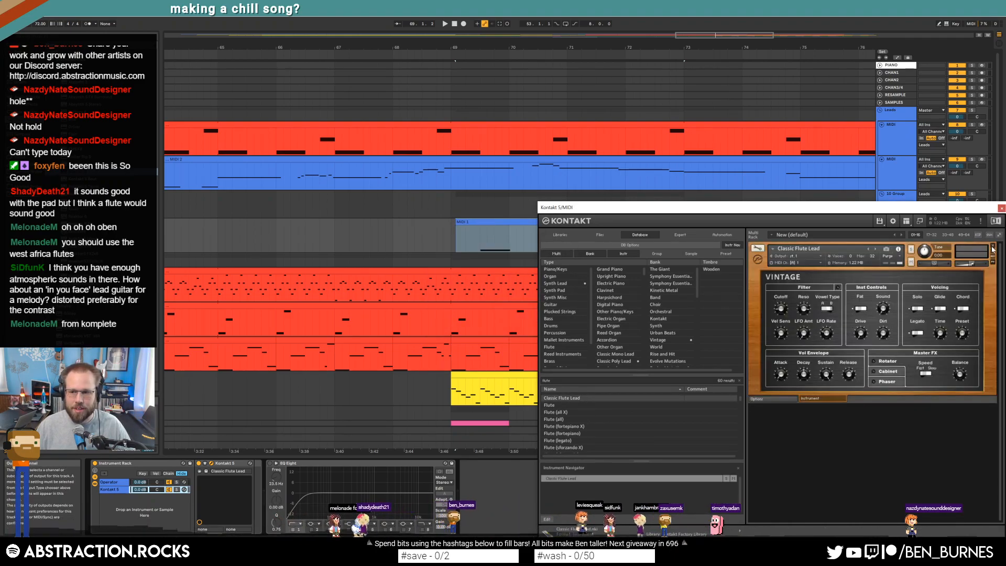
pyautogui.click(991, 247)
pyautogui.doubleClick(564, 405)
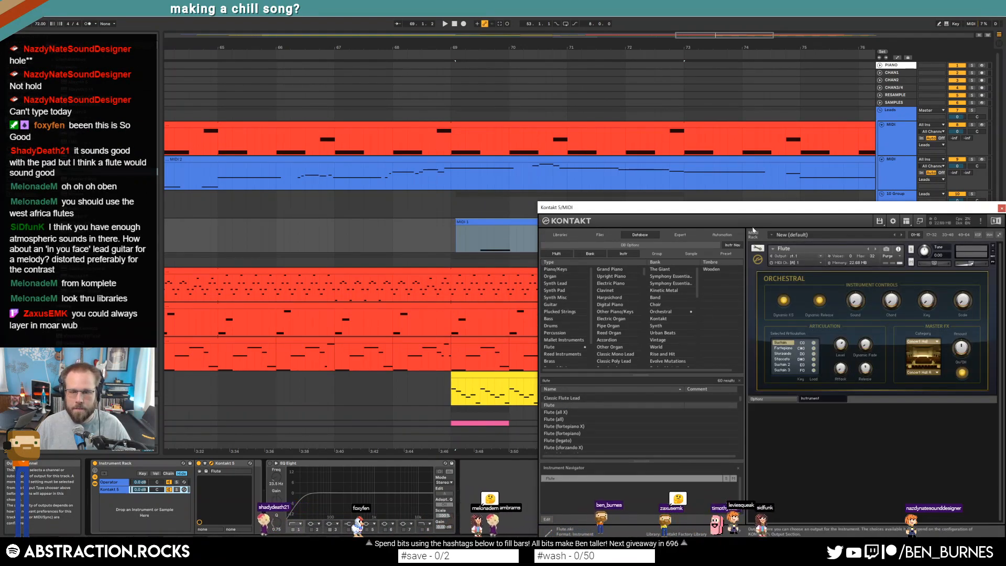
# Step: Play the phrase with the flute layer, close the Kontakt window, and lower the Operator chain's volume to -8.0 dB
pyautogui.press('space')
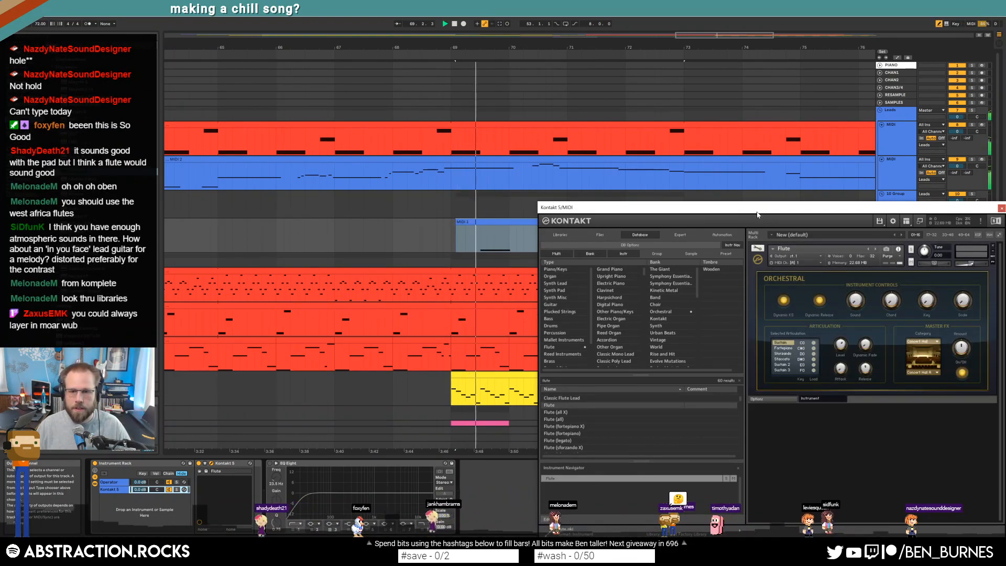
pyautogui.moveTo(757, 214); pyautogui.dragTo(712, 298)
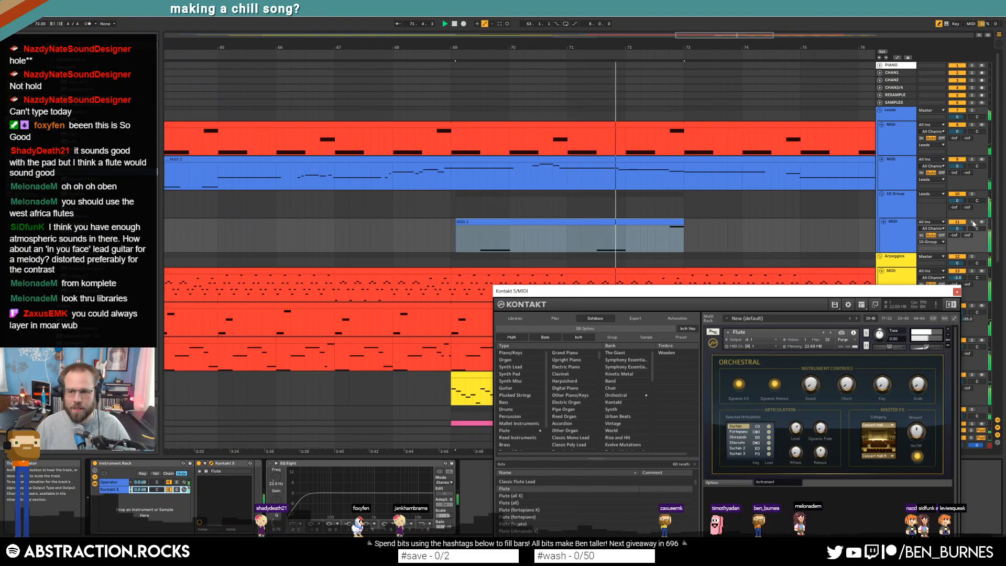
pyautogui.moveTo(854, 294); pyautogui.dragTo(863, 190)
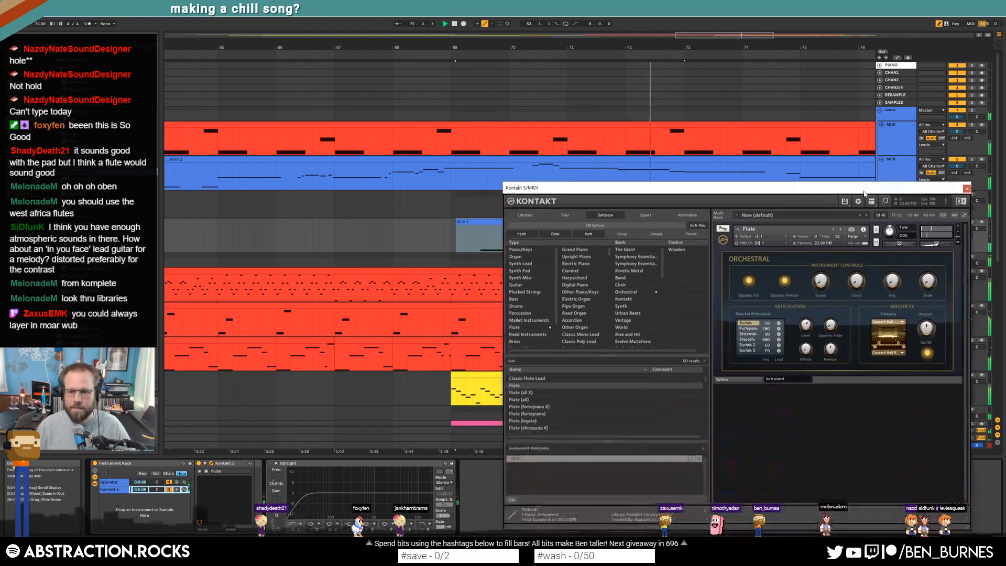
pyautogui.click(967, 187)
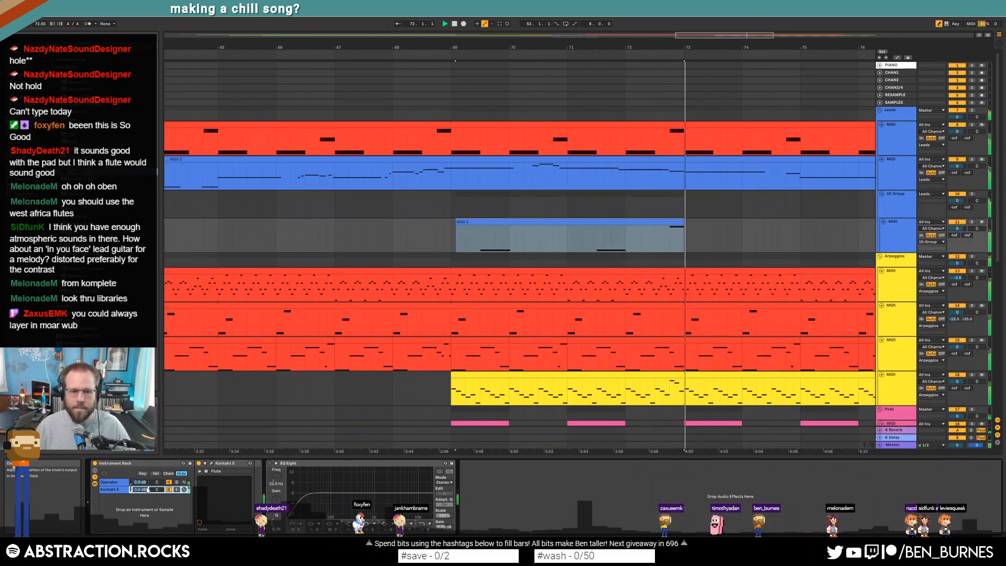
pyautogui.moveTo(140, 481); pyautogui.dragTo(141, 493)
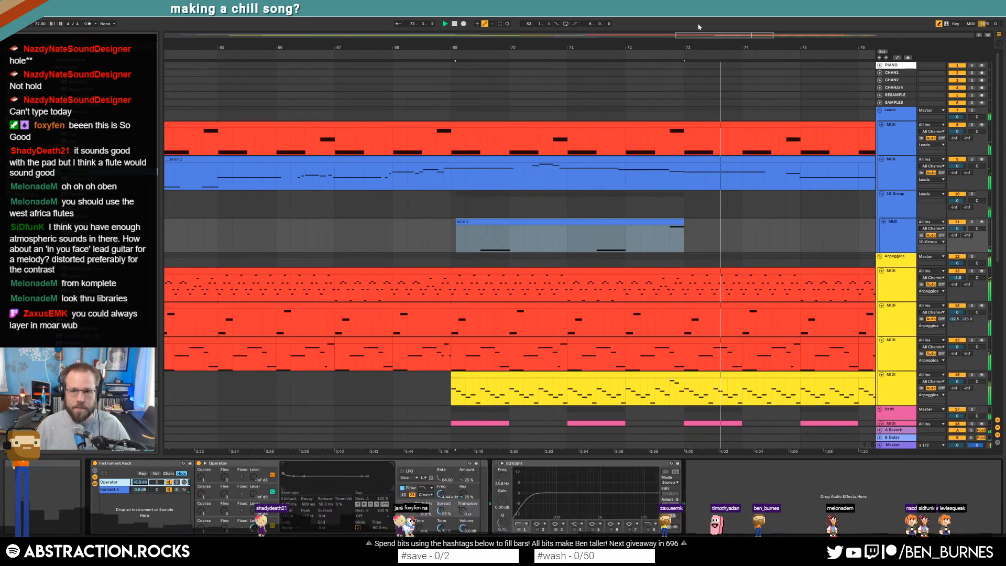
# Step: Open the lead phrase's MIDI clip, enable its loop, and extend the clip's start back to bar 69
pyautogui.moveTo(722, 35); pyautogui.dragTo(692, 96)
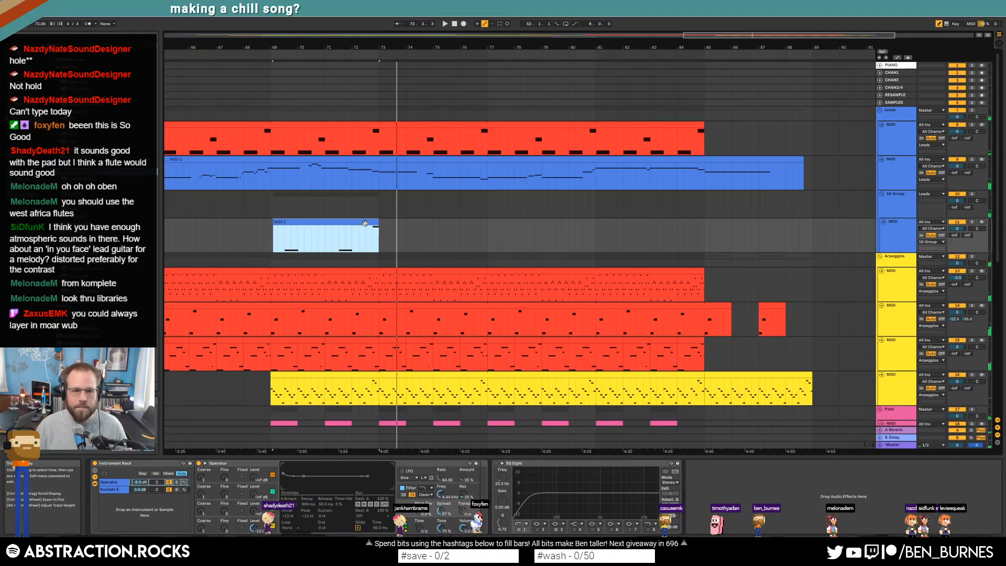
pyautogui.doubleClick(359, 242)
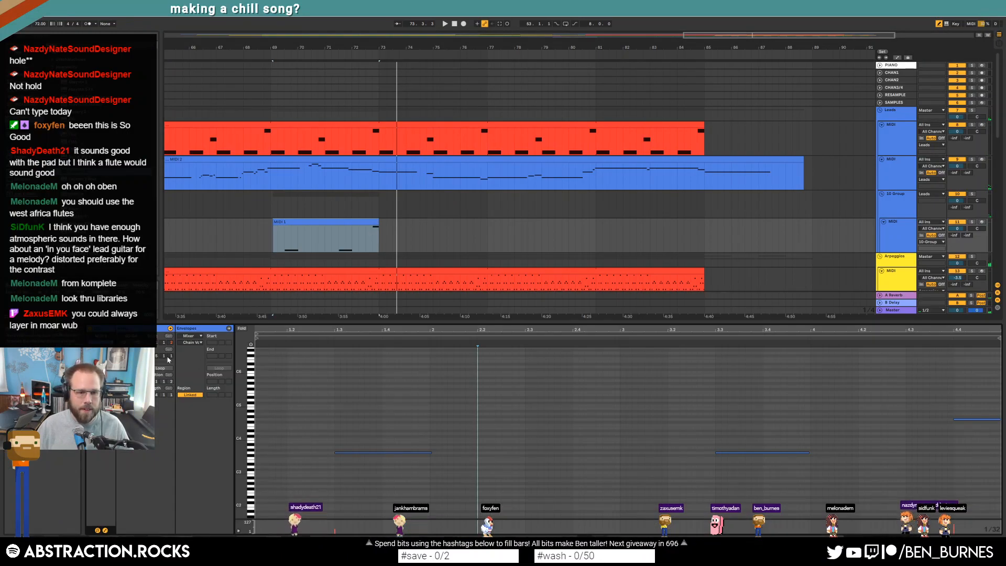
pyautogui.click(160, 369)
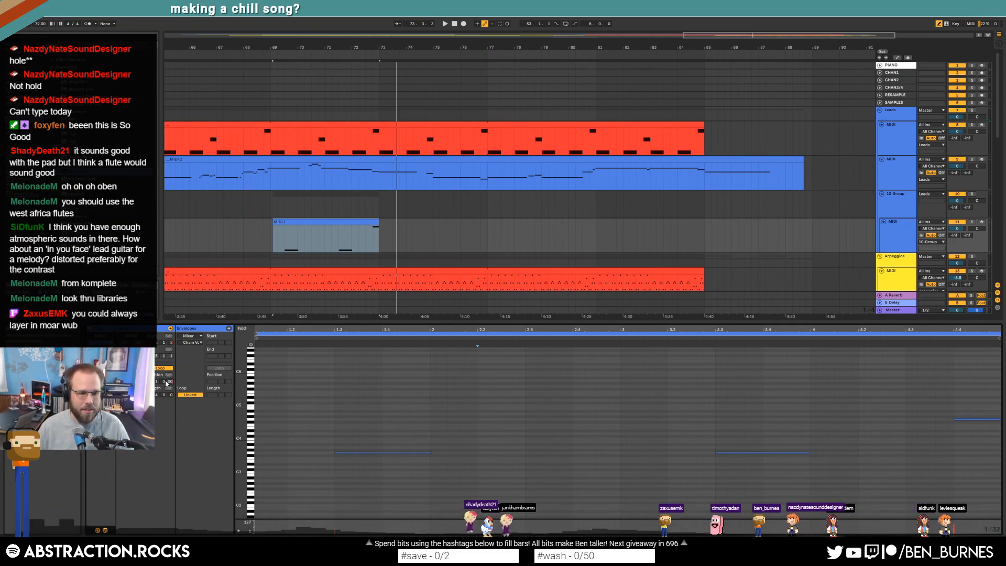
pyautogui.press('Return')
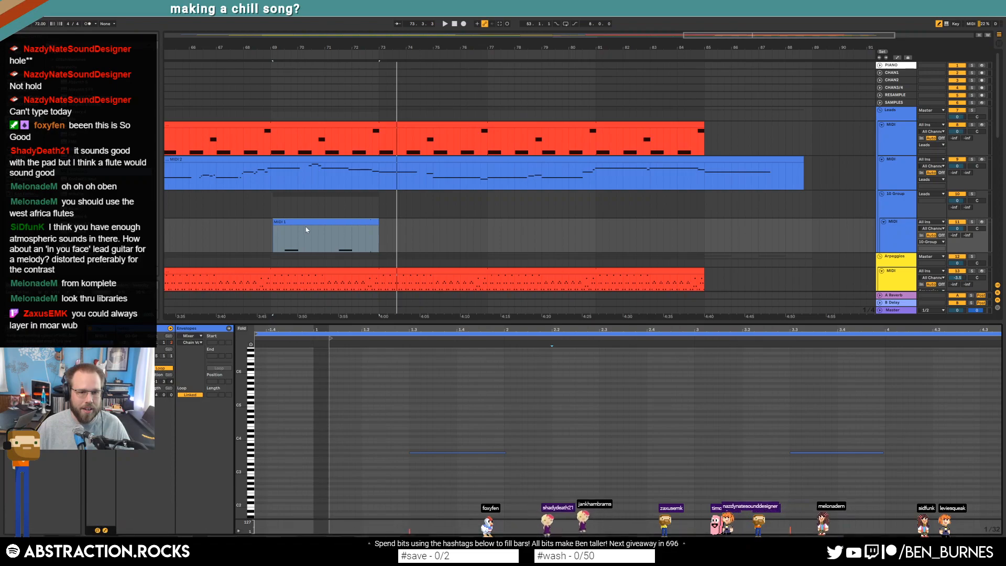
pyautogui.click(276, 223)
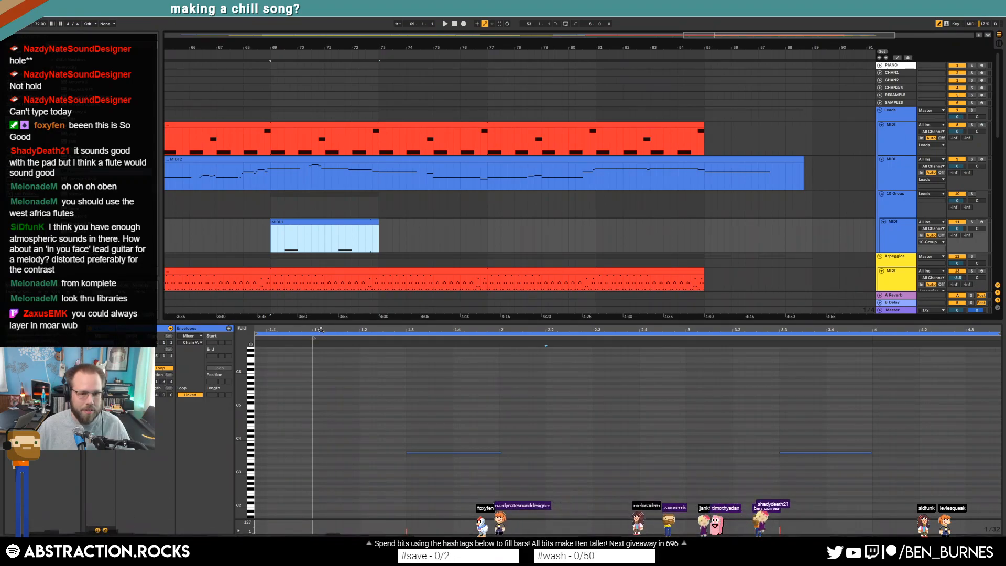
# Step: Try realigning the phrase clip's loop region and extending the clip's end to about the middle of bar 74
pyautogui.moveTo(321, 330); pyautogui.dragTo(315, 326)
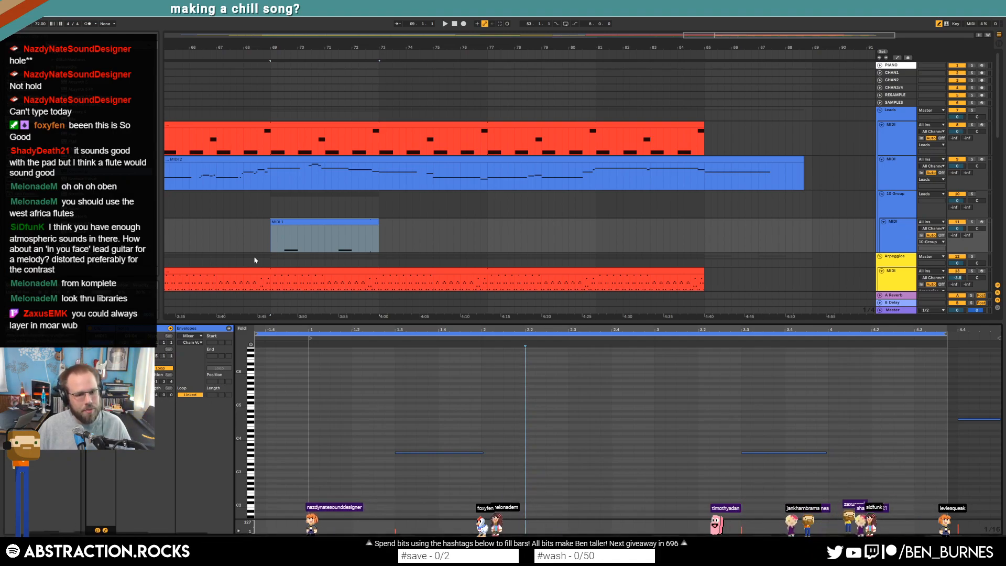
pyautogui.moveTo(273, 222)
pyautogui.mouseDown()
pyautogui.moveTo(224, 223)
pyautogui.moveTo(271, 231)
pyautogui.mouseUp()
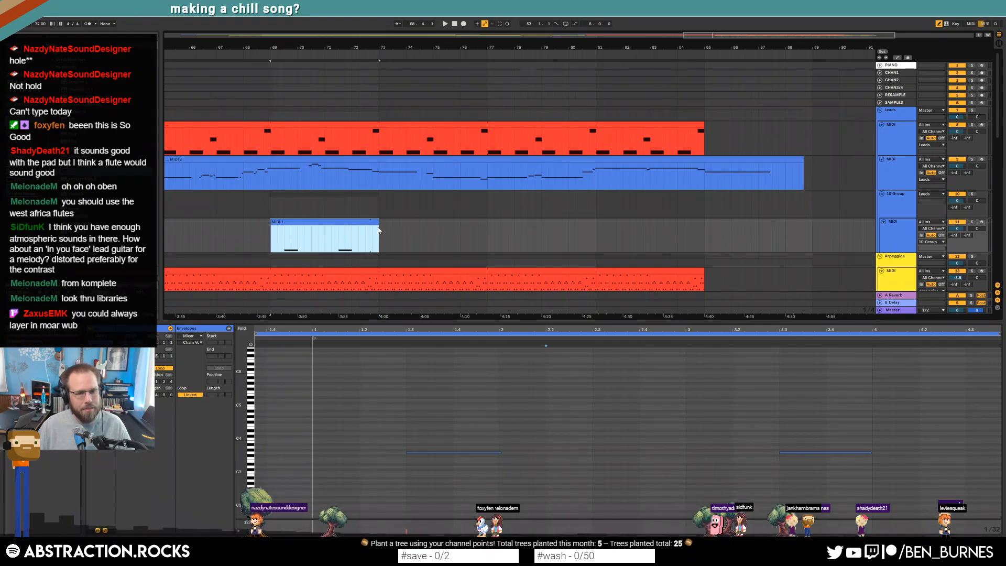
pyautogui.moveTo(377, 223); pyautogui.dragTo(420, 228)
pyautogui.click(406, 238)
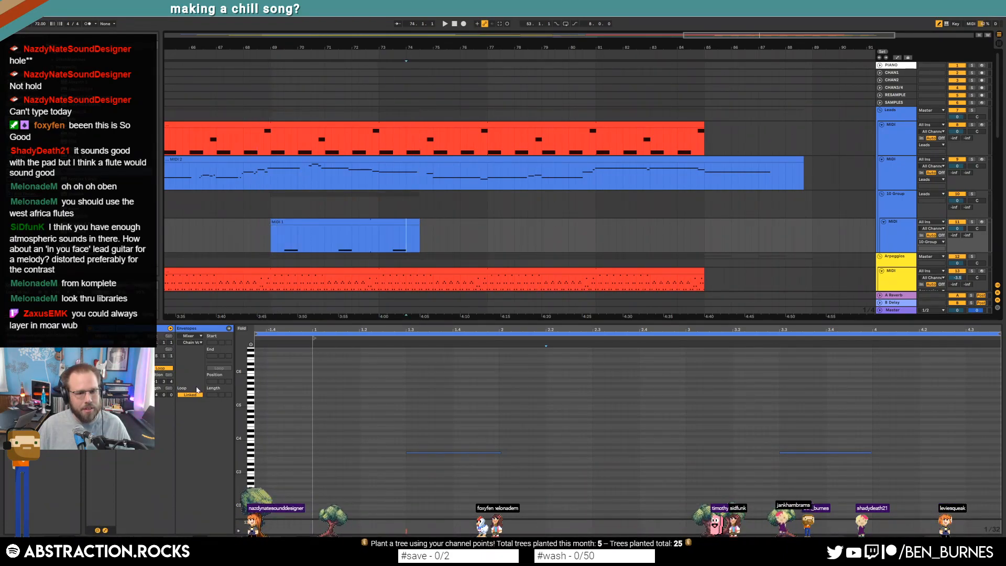
pyautogui.click(155, 382)
pyautogui.write('0.')
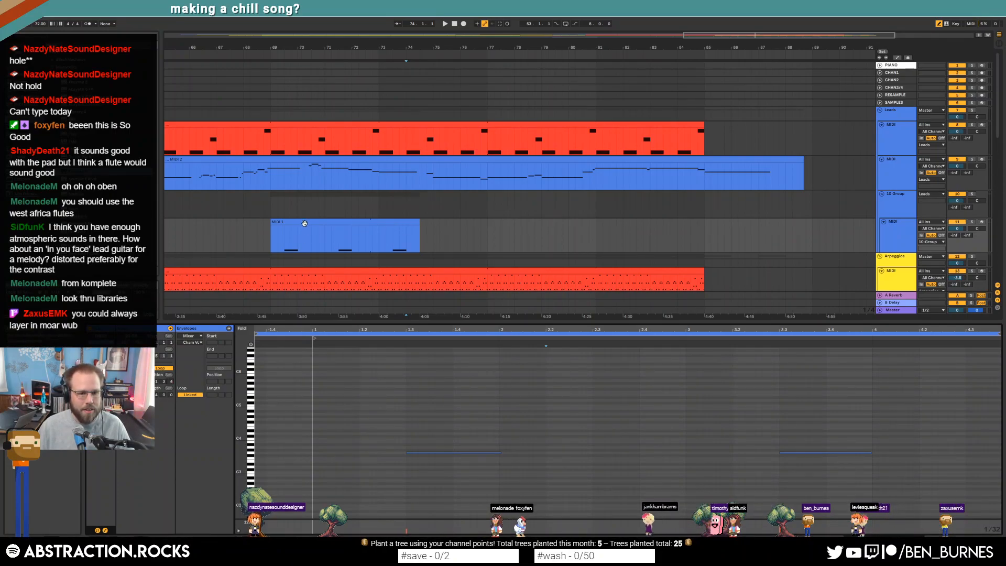
# Step: Shorten the phrase clip to end at bar 73, consolidate it, and trim the last G4 note to the clip's end
pyautogui.moveTo(417, 222); pyautogui.dragTo(378, 222)
pyautogui.hotkey('ctrl', 'j')
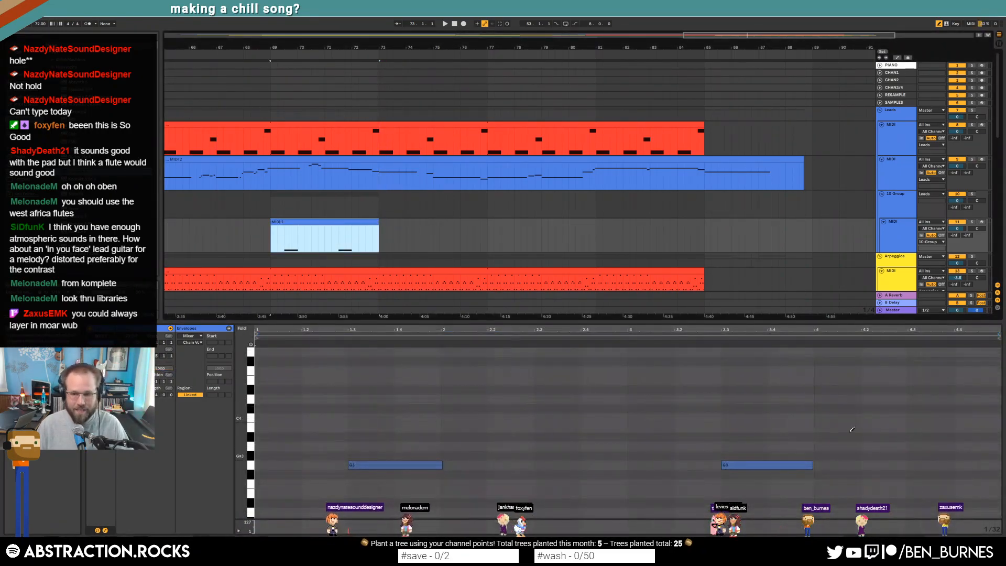
pyautogui.click(934, 427)
pyautogui.click(936, 424)
pyautogui.click(757, 465)
pyautogui.click(964, 352)
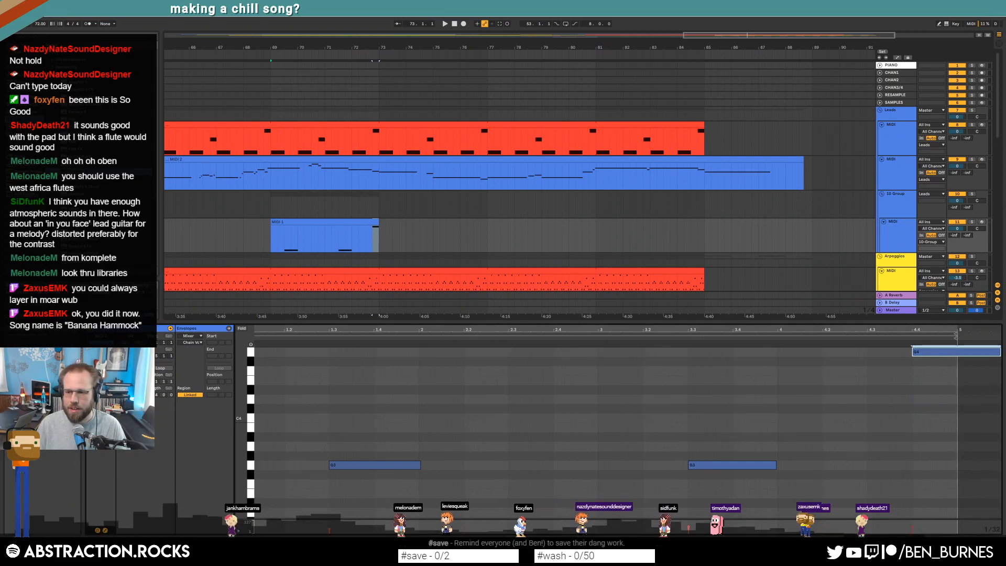
pyautogui.moveTo(985, 352); pyautogui.dragTo(951, 352)
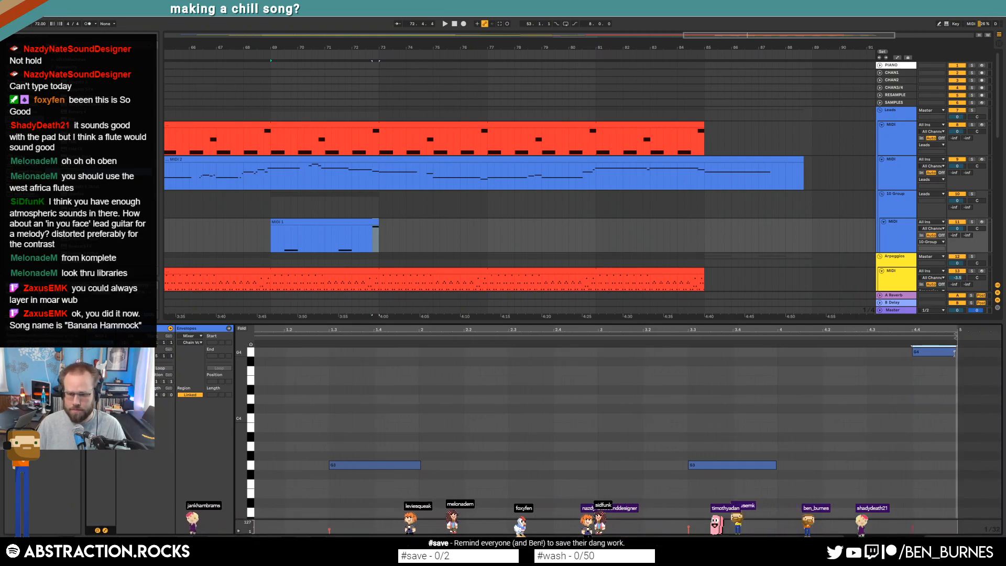
# Step: Play the phrase from bar 69 and loop its clip out to bar 85
pyautogui.click(294, 222)
pyautogui.press('space')
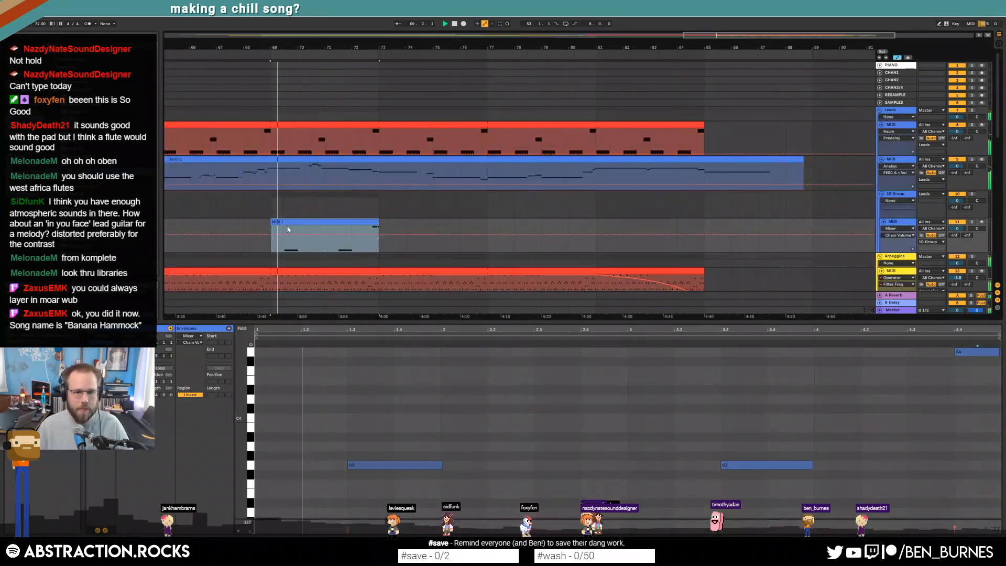
pyautogui.hotkey('ctrl', 'l')
pyautogui.moveTo(377, 222); pyautogui.dragTo(707, 220)
pyautogui.click(716, 228)
# Step: Adjust the Operator filter frequency on the fourth arpeggio track and automate it to rise from bar 69 to about bar 77
pyautogui.scroll(-5, 296, 278)
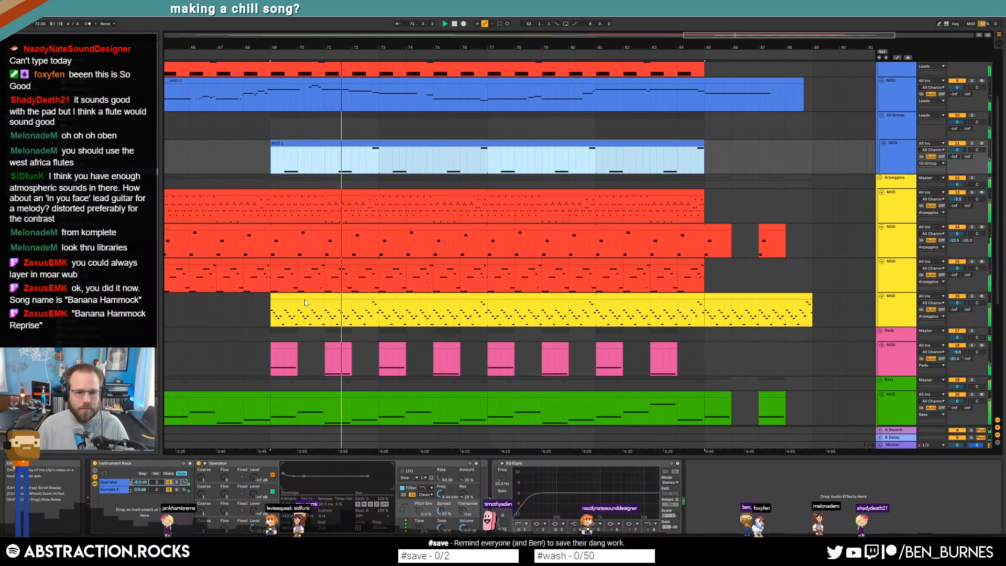
pyautogui.click(303, 300)
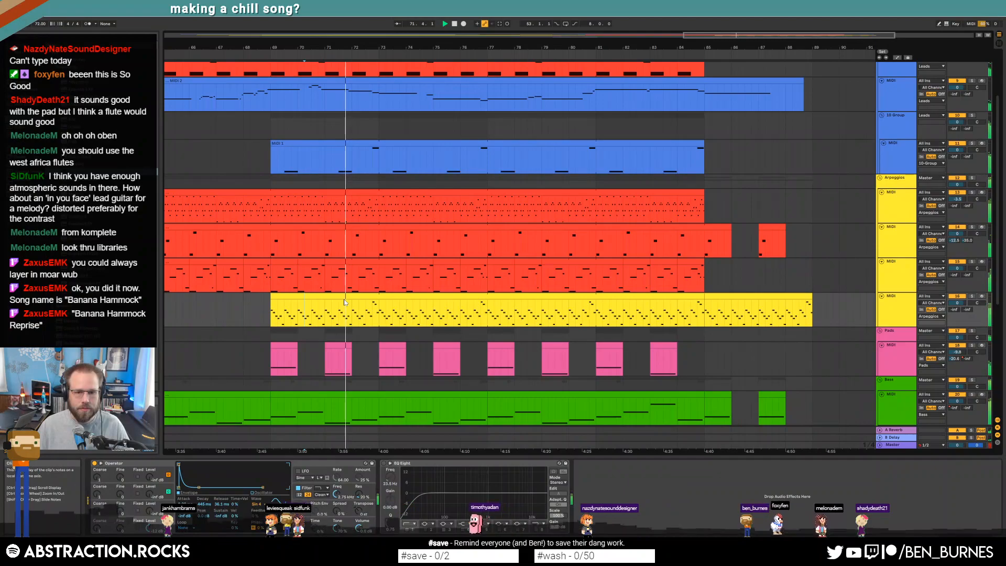
pyautogui.click(909, 308)
pyautogui.moveTo(336, 494)
pyautogui.mouseDown()
pyautogui.moveTo(337, 511)
pyautogui.moveTo(336, 489)
pyautogui.mouseUp()
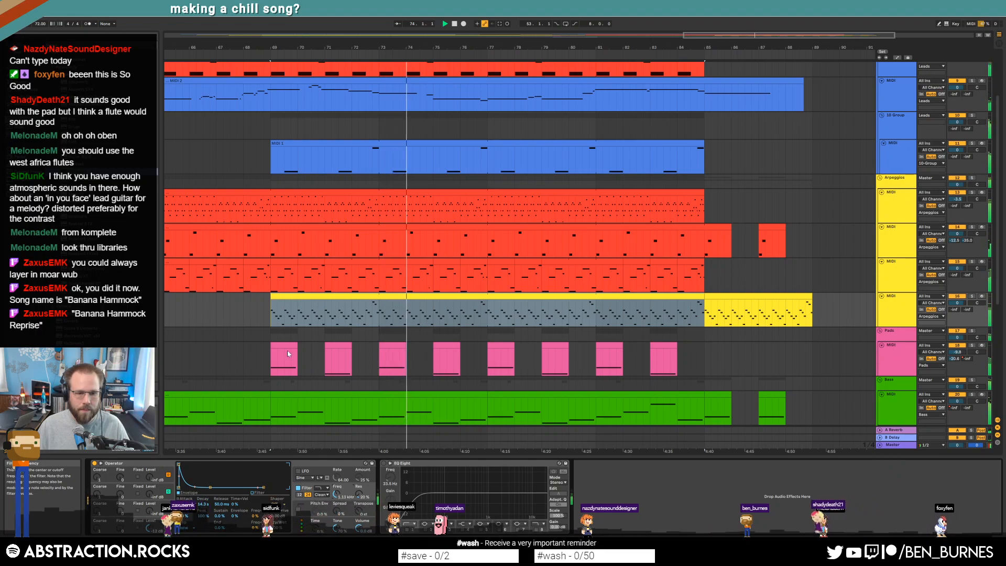
pyautogui.press('a')
pyautogui.moveTo(270, 312); pyautogui.dragTo(270, 314)
pyautogui.moveTo(483, 315); pyautogui.dragTo(486, 310)
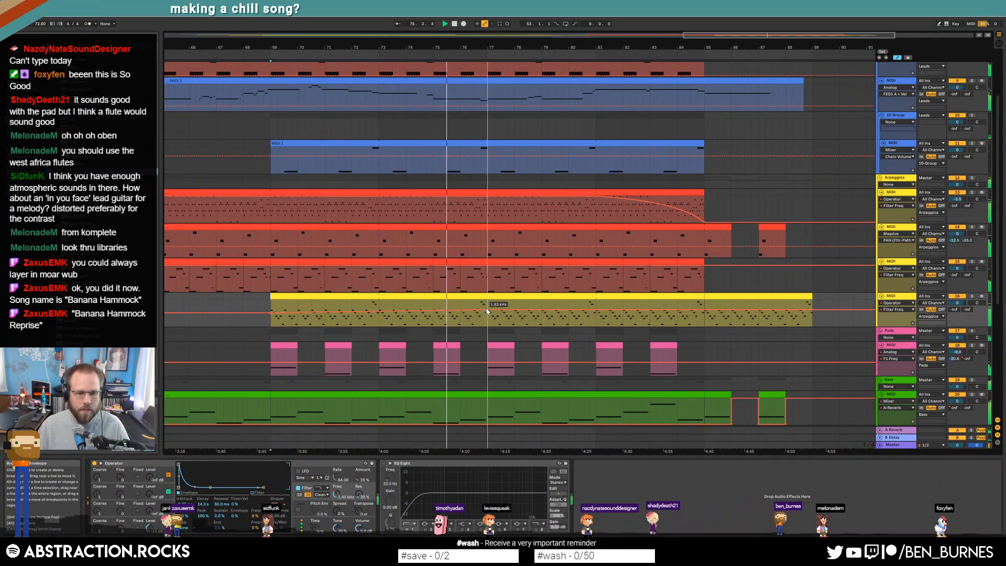
# Step: Lengthen the decay of the fourth oscillator's envelope in the fourth arpeggio's Operator, and hide the automation lanes
pyautogui.click(131, 524)
pyautogui.moveTo(198, 487); pyautogui.dragTo(199, 486)
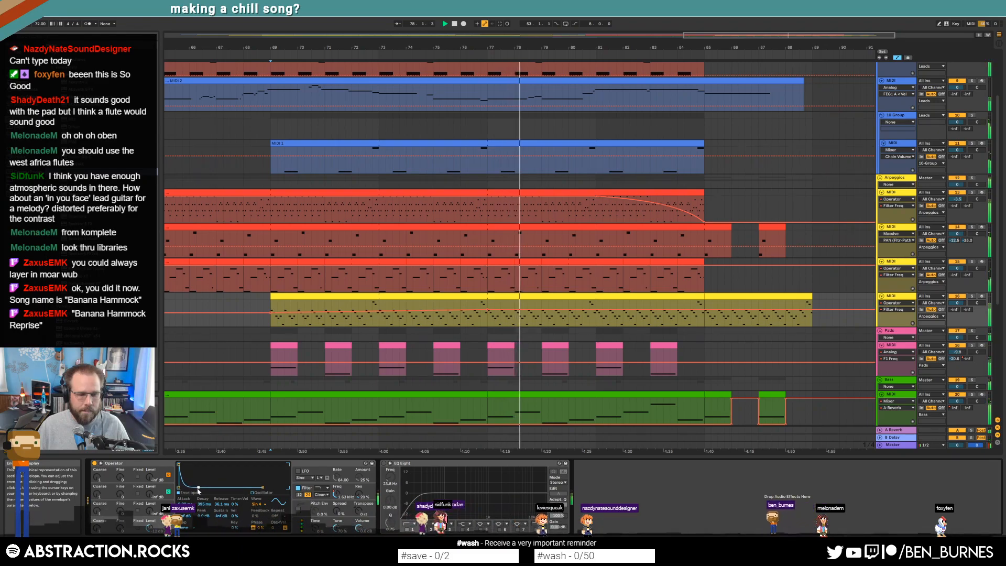
pyautogui.press('a')
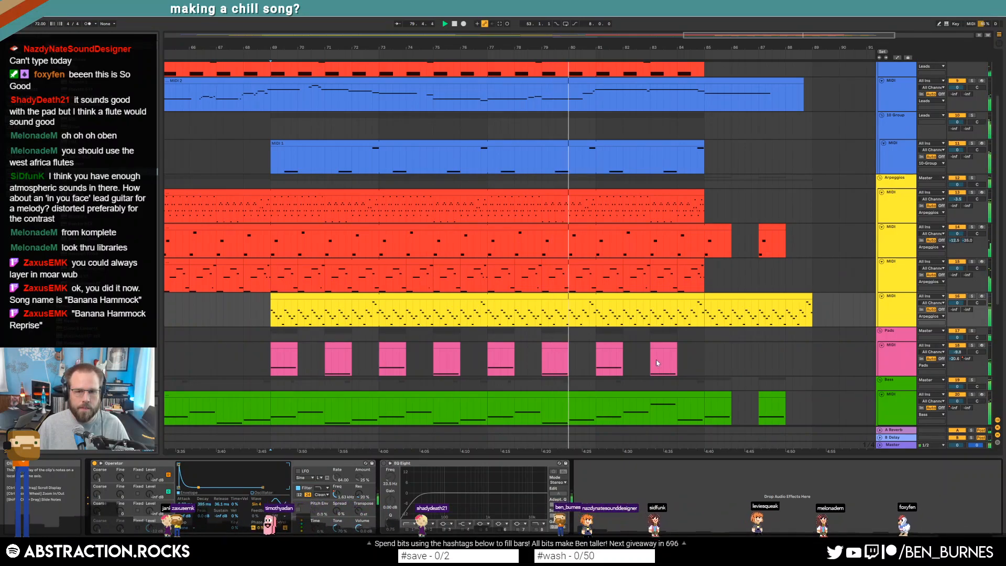
# Step: Shorten the first lead track's red clip to end at bar 82 and the third arpeggio track's red clip to end at bar 81
pyautogui.scroll(3, 656, 357)
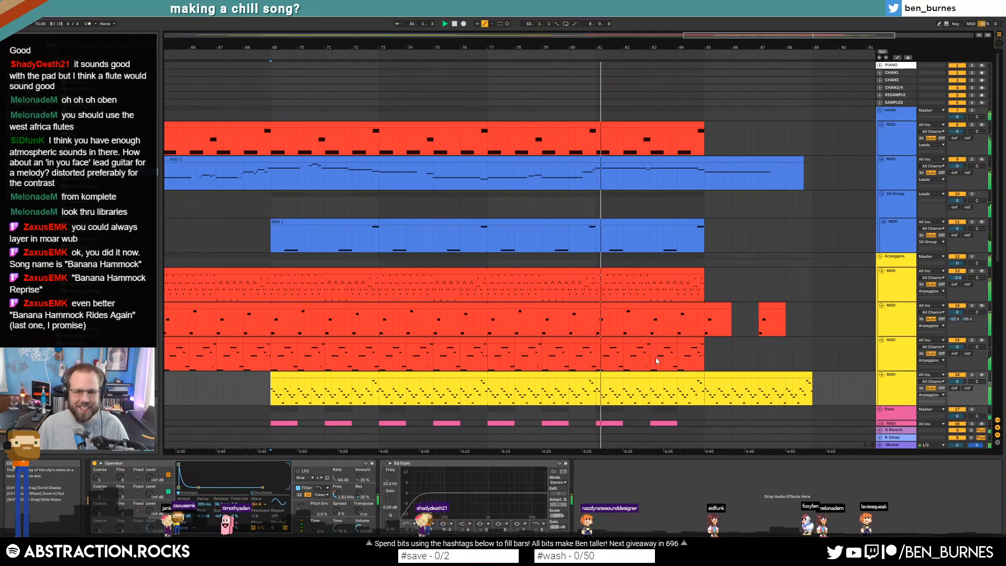
pyautogui.moveTo(703, 125); pyautogui.dragTo(622, 125)
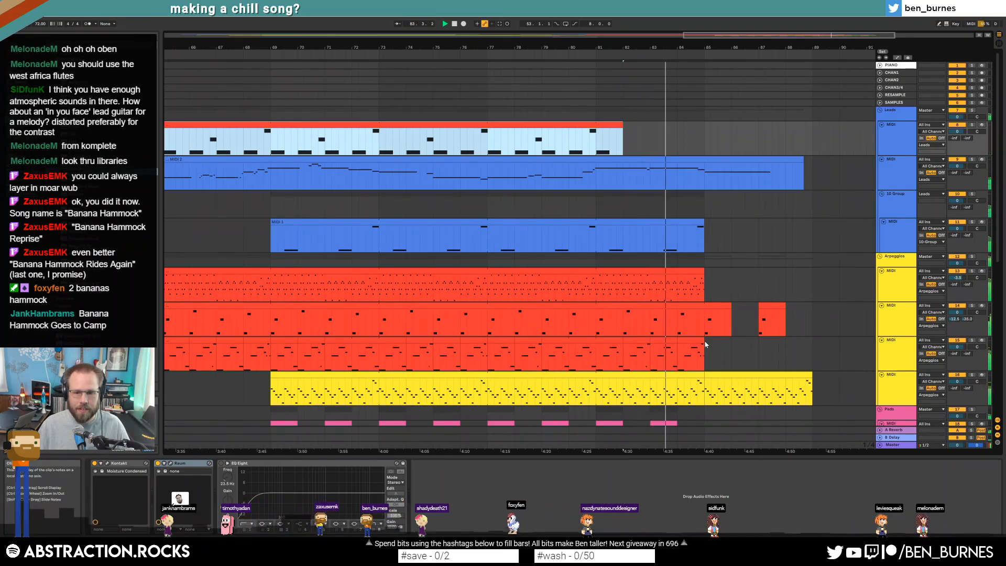
pyautogui.moveTo(705, 345); pyautogui.dragTo(595, 343)
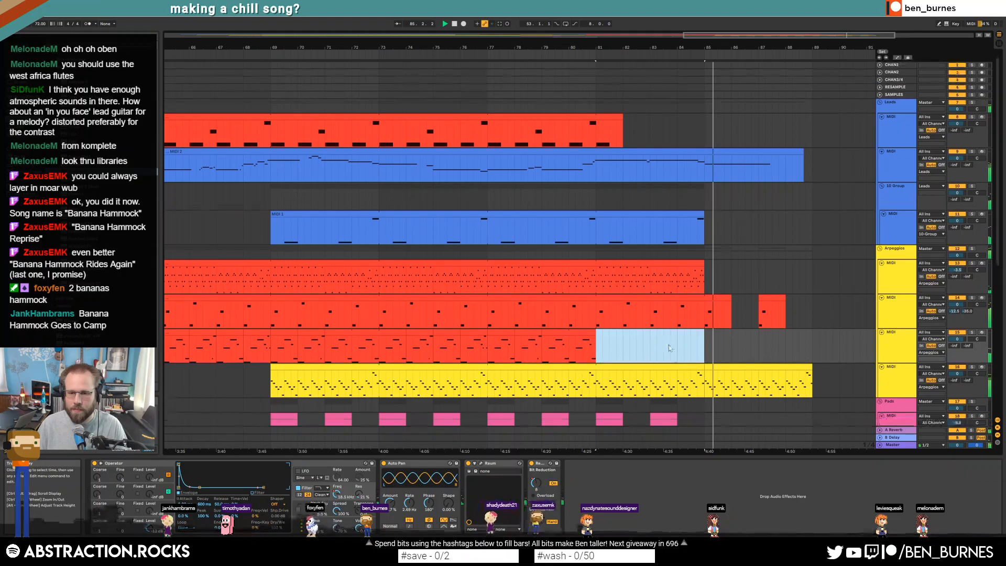
# Step: Automate the Auto Filter frequency on the bass sample track to fall to about 225 Hz across the sample at bar 85
pyautogui.scroll(-5, 702, 365)
pyautogui.click(702, 365)
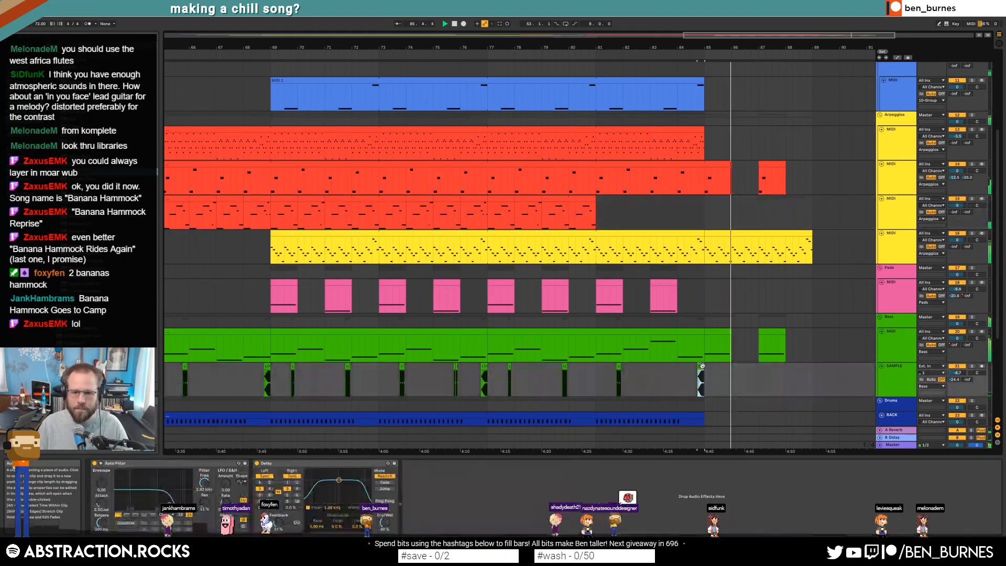
pyautogui.press('a')
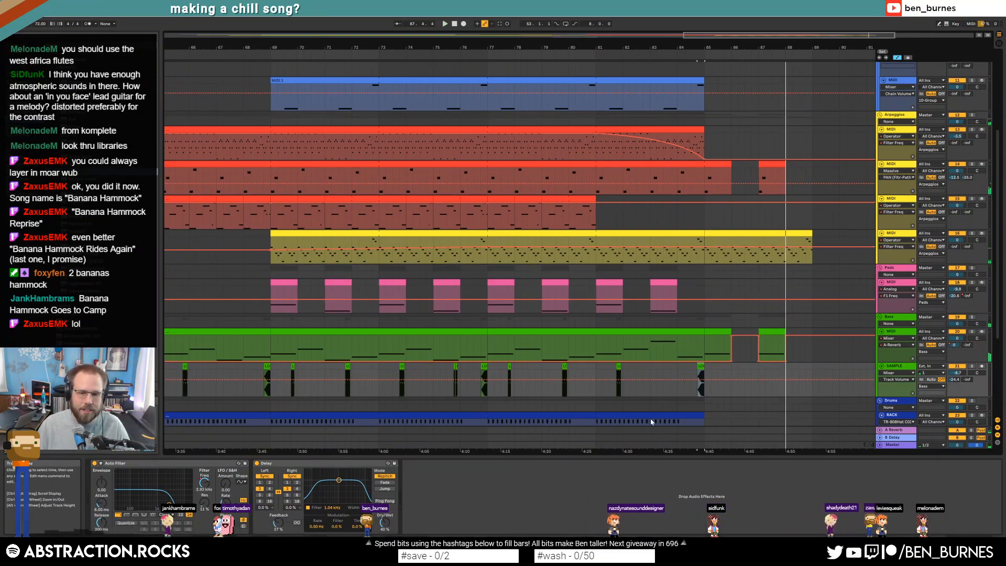
pyautogui.click(215, 483)
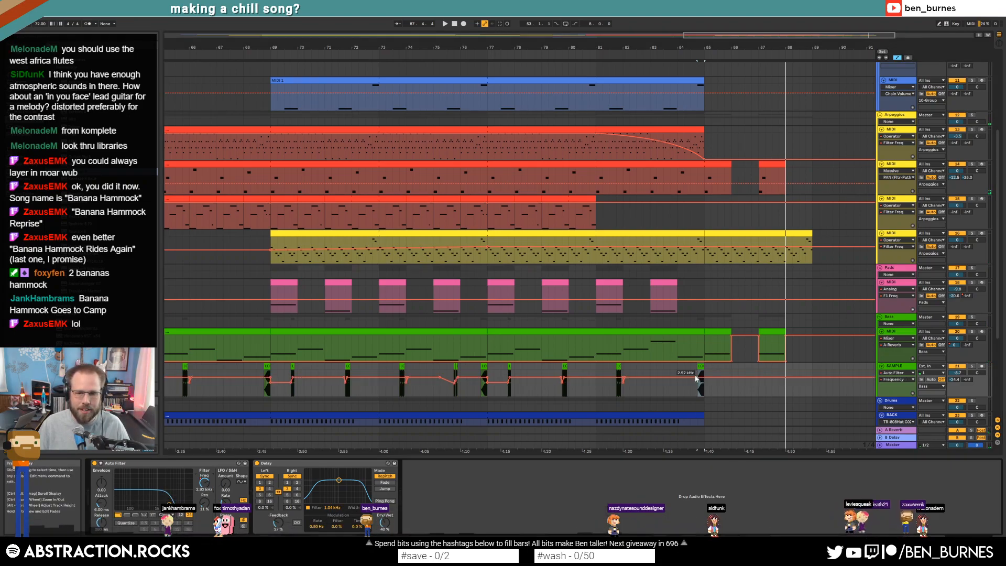
pyautogui.press('space')
pyautogui.moveTo(701, 376); pyautogui.dragTo(702, 384)
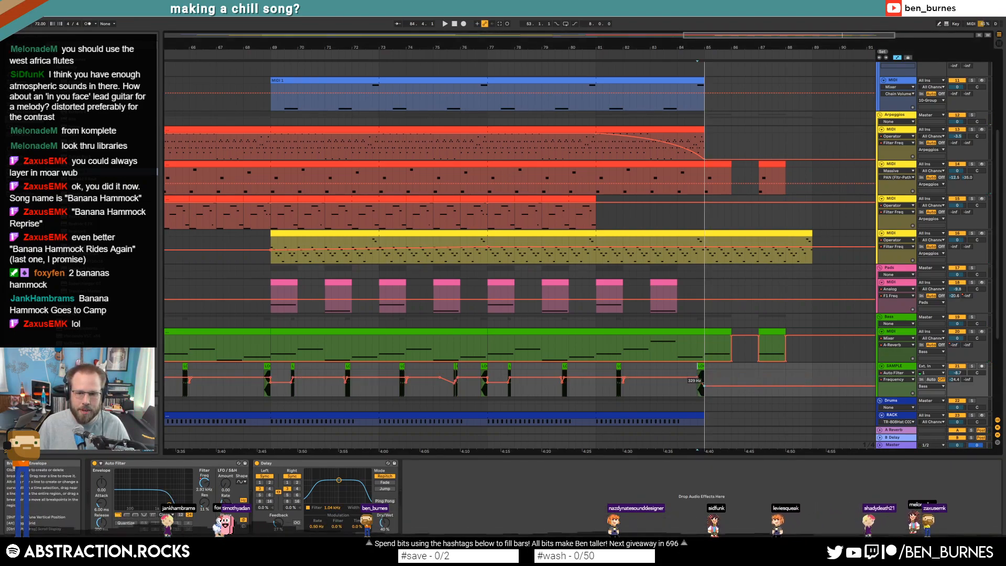
# Step: Play the ending from about bar 84 and adjust the reverb and delay sends on the fourth arpeggio track
pyautogui.click(692, 254)
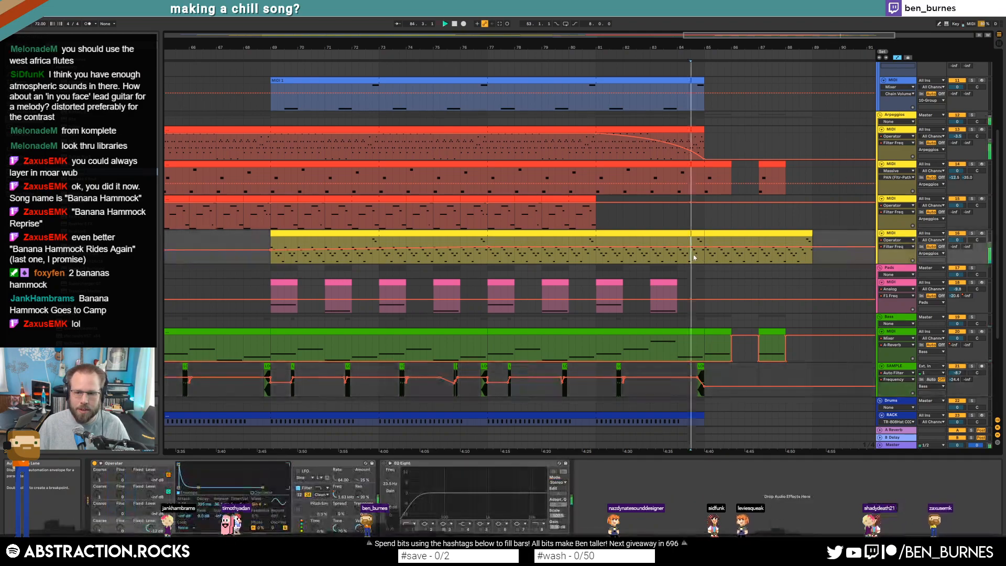
pyautogui.press('a')
pyautogui.press('space')
pyautogui.moveTo(967, 247)
pyautogui.mouseDown()
pyautogui.moveTo(968, 236)
pyautogui.moveTo(967, 256)
pyautogui.moveTo(958, 232)
pyautogui.moveTo(967, 260)
pyautogui.mouseUp()
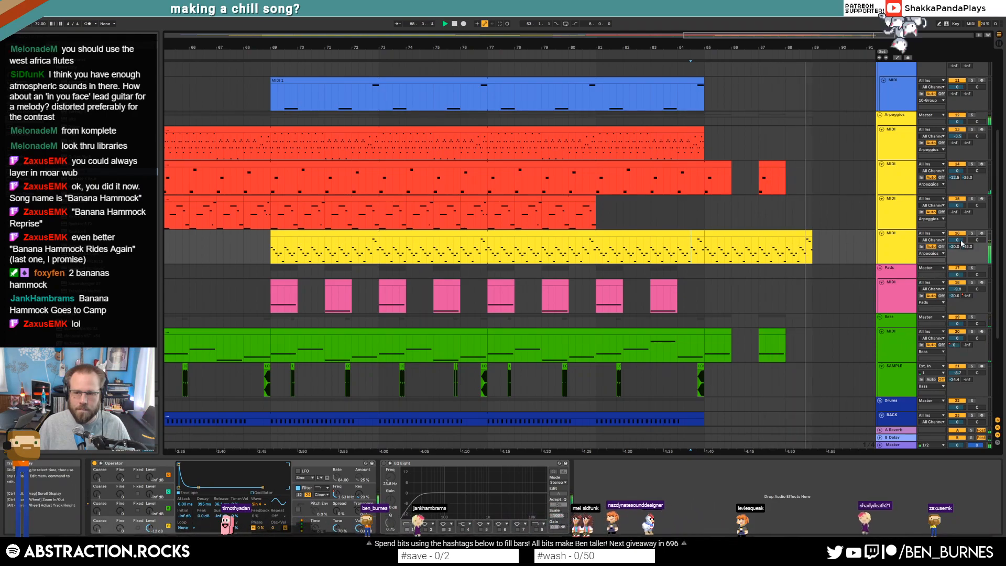
# Step: Play from bar 85 and review the notes of the fourth arpeggio track's last clip
pyautogui.click(789, 235)
pyautogui.press('space')
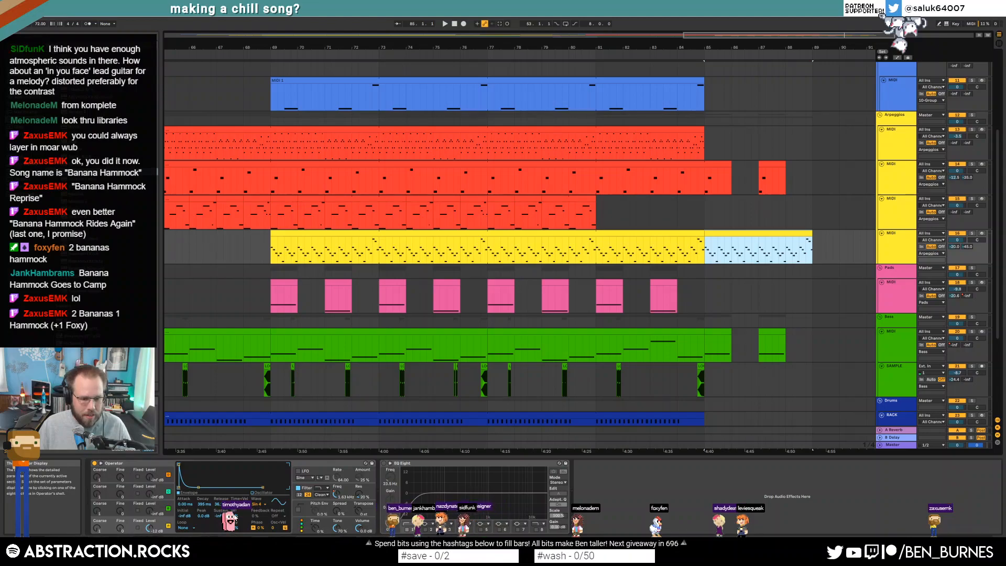
pyautogui.press('space')
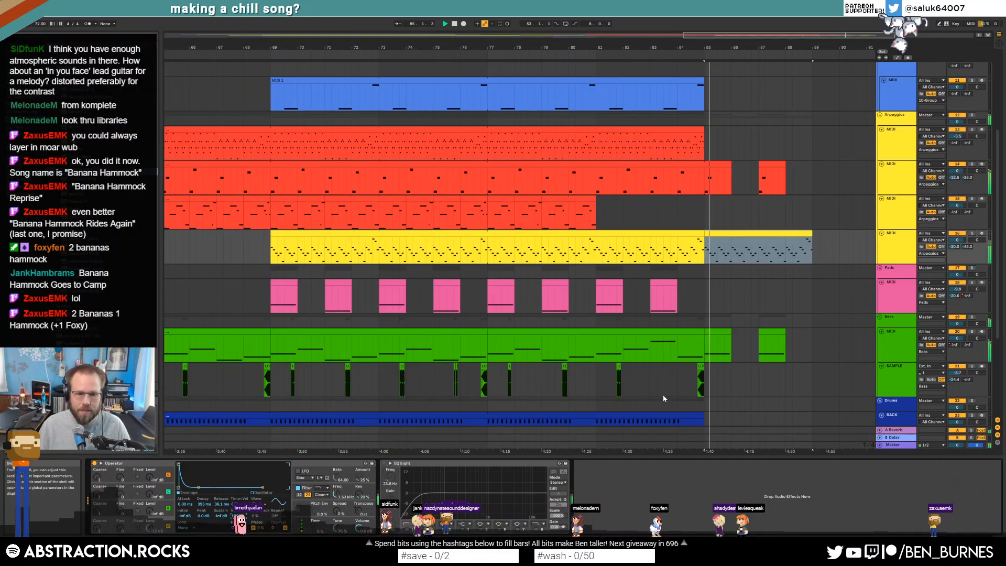
pyautogui.doubleClick(778, 233)
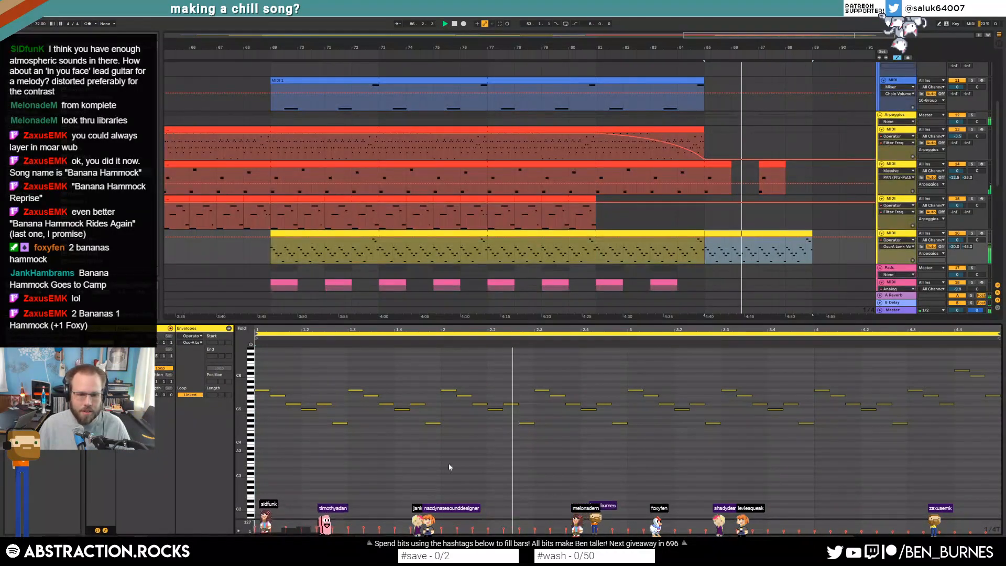
pyautogui.hotkey('shift', 'Tab')
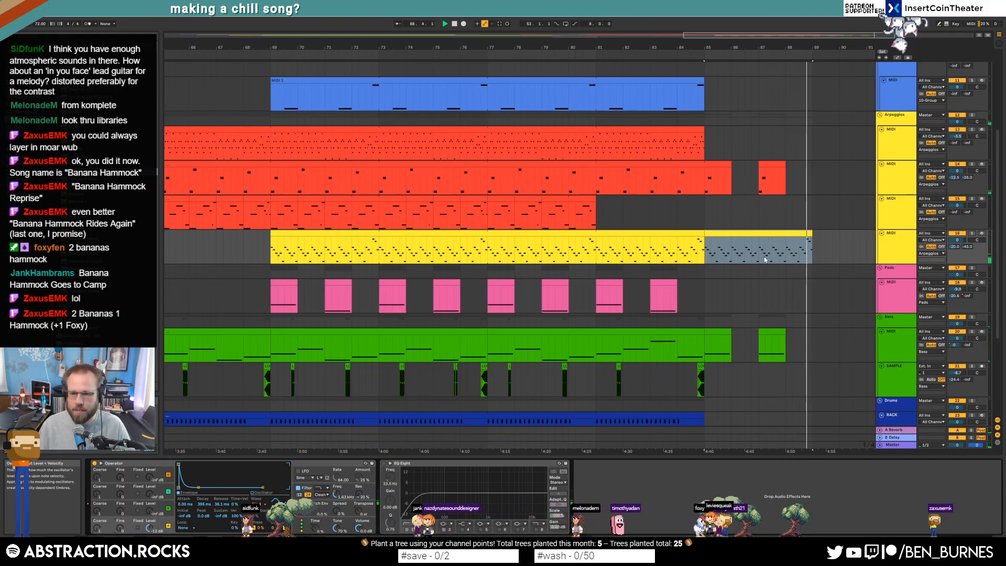
# Step: Replace the high notes ending the fourth arpeggio's last clip with a copy of the preceding pattern notes, aligned directly after them
pyautogui.doubleClick(804, 233)
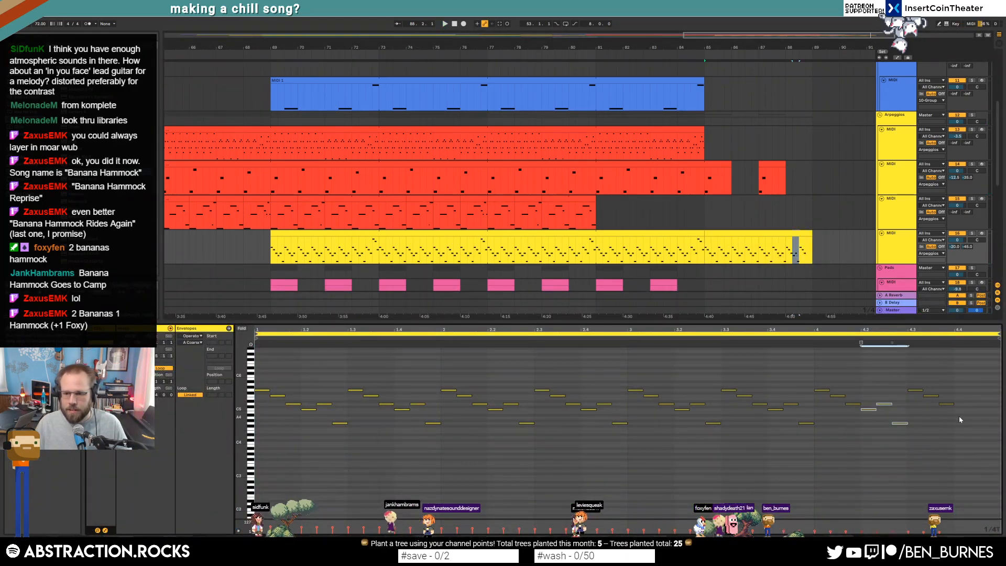
pyautogui.press('Left')
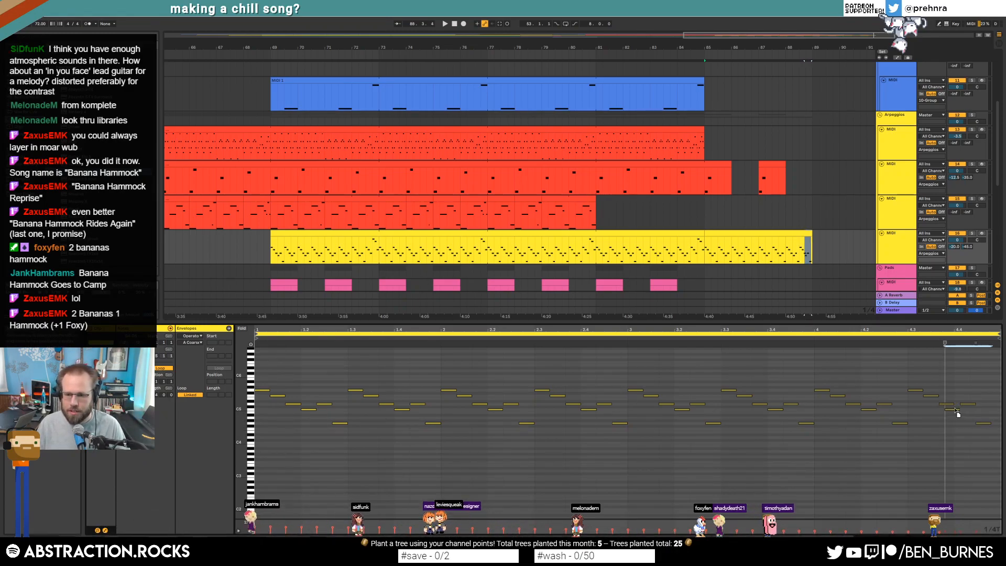
pyautogui.press('Right')
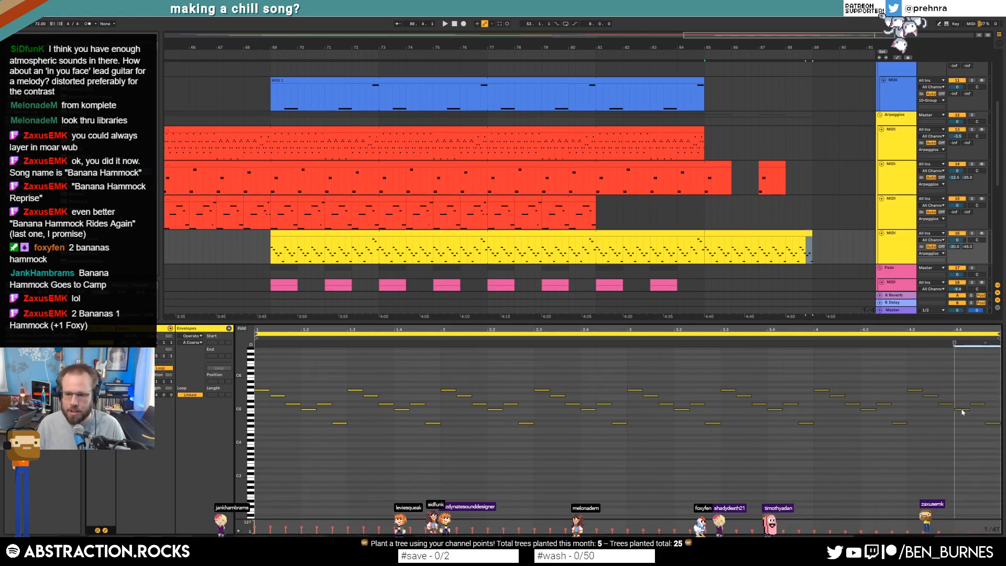
pyautogui.press('space')
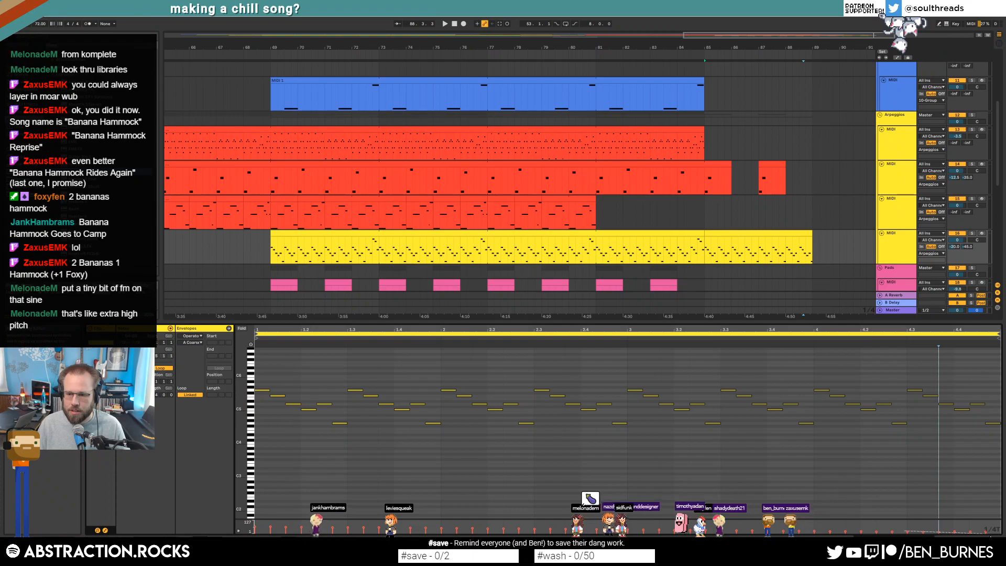
pyautogui.hotkey('shift', 'Tab')
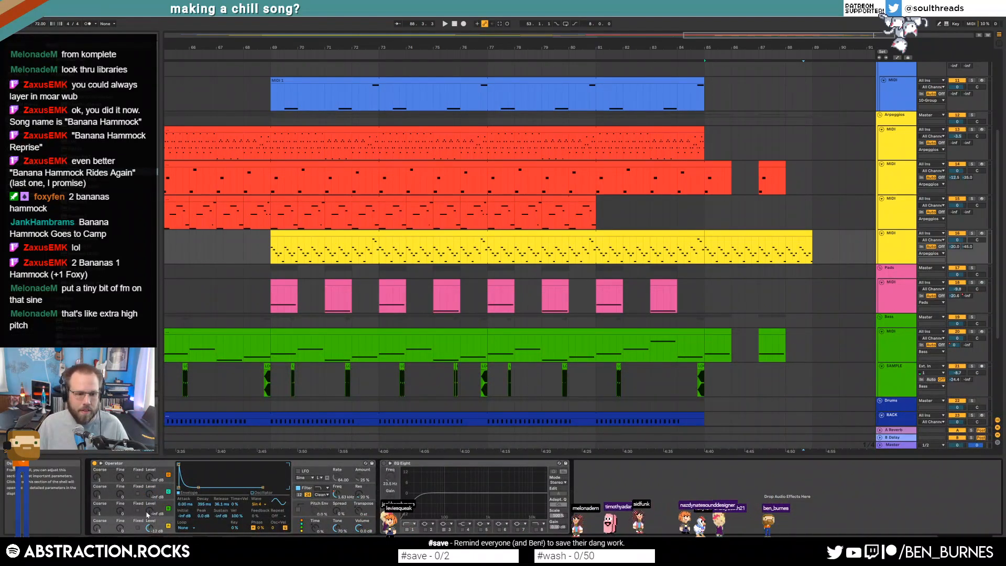
# Step: Raise the third oscillator's level in the fourth arpeggio's Operator for light FM and set its envelope attack to about 3.41 ms during playback
pyautogui.moveTo(149, 511); pyautogui.dragTo(149, 479)
pyautogui.press('space')
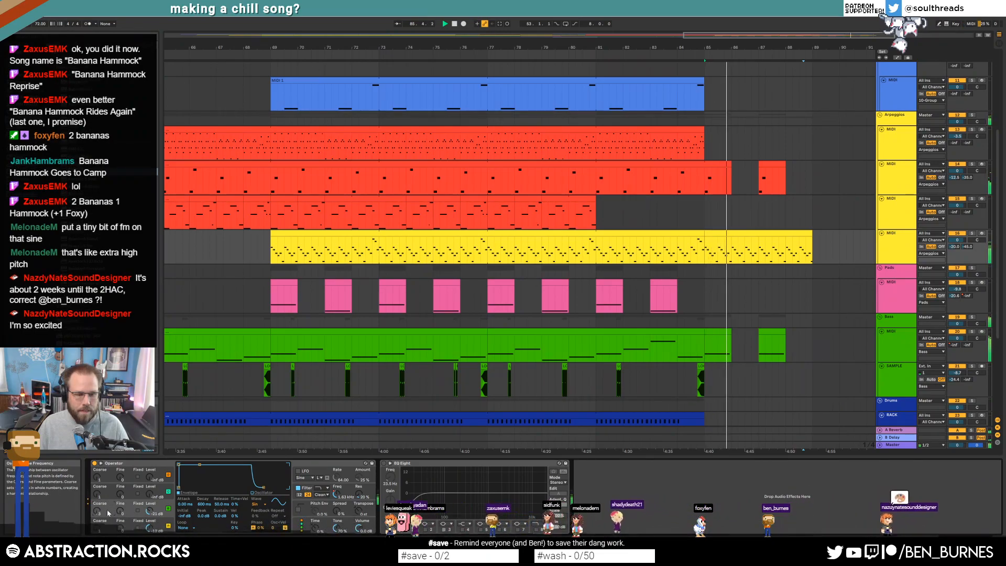
pyautogui.moveTo(149, 511); pyautogui.dragTo(97, 507)
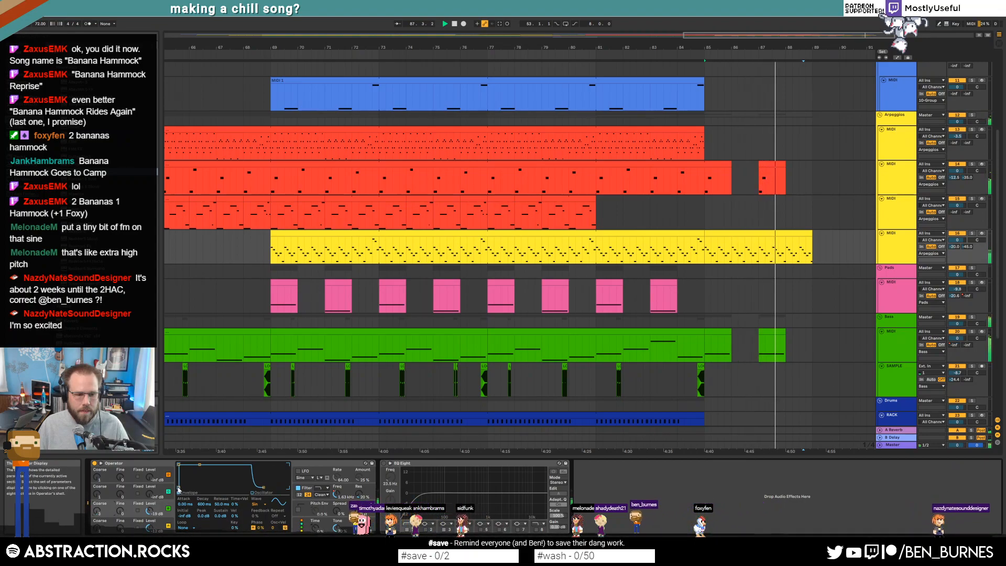
pyautogui.moveTo(179, 464); pyautogui.dragTo(188, 464)
pyautogui.moveTo(149, 511); pyautogui.dragTo(155, 511)
pyautogui.press('space')
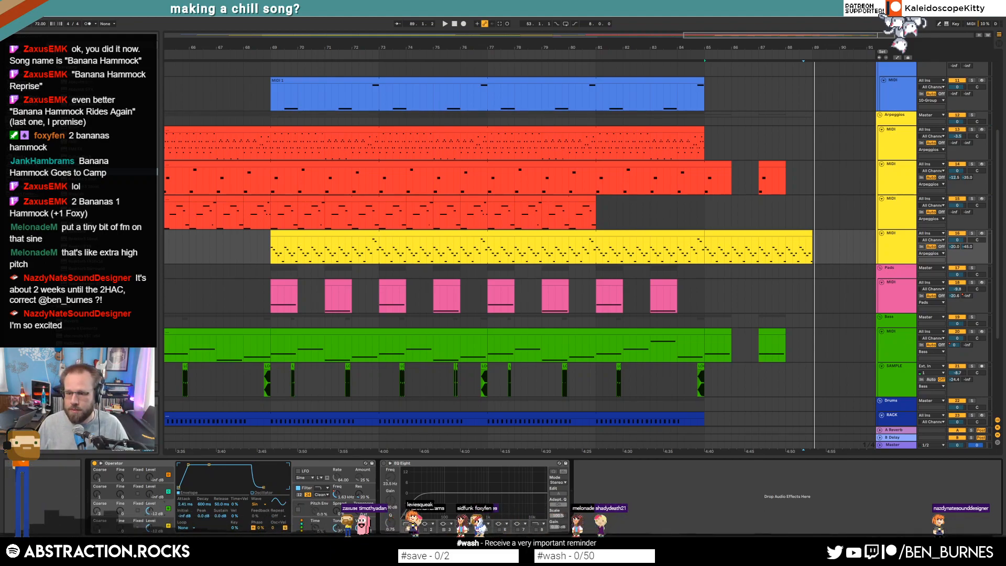
# Step: Check the date in the system calendar and return to the arrangement
pyautogui.click(975, 558)
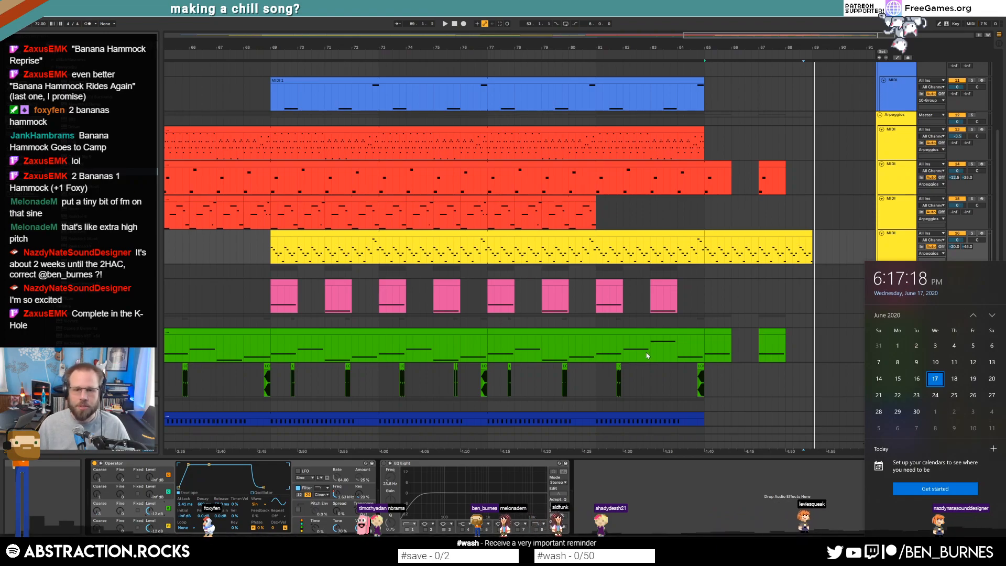
pyautogui.click(772, 296)
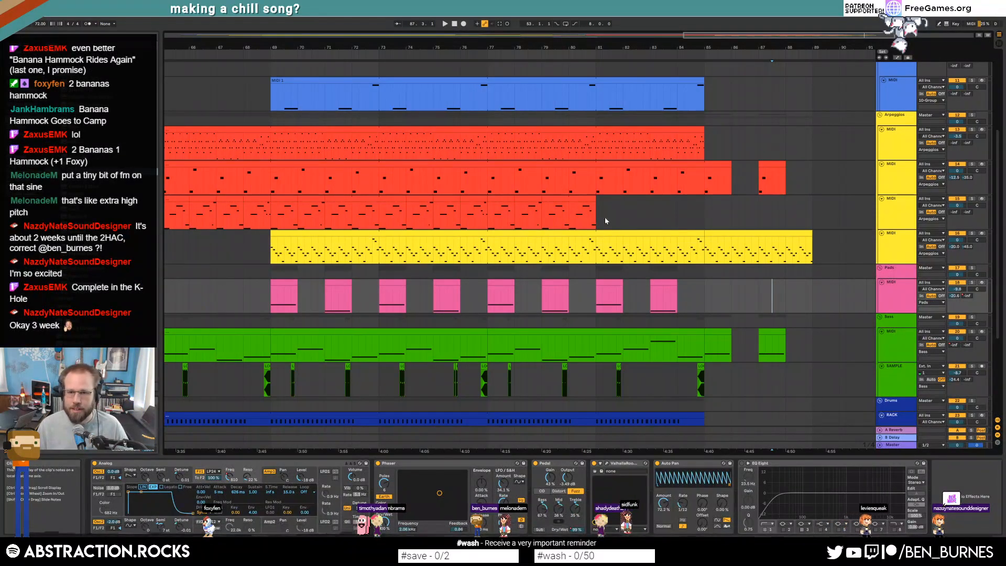
# Step: Show the arrangement from bar 45 onward and play it from bar 45
pyautogui.moveTo(696, 35); pyautogui.dragTo(541, 19)
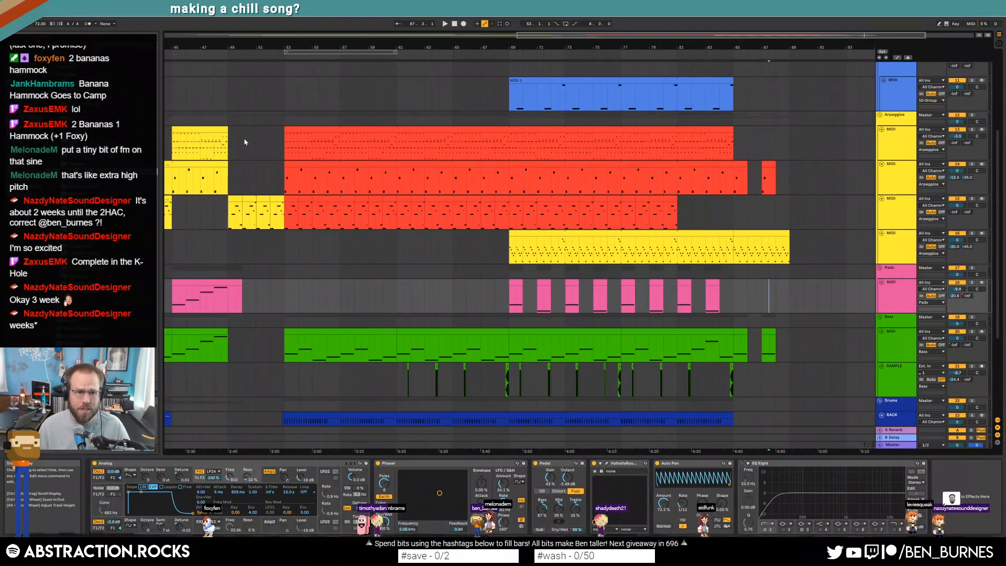
pyautogui.click(173, 152)
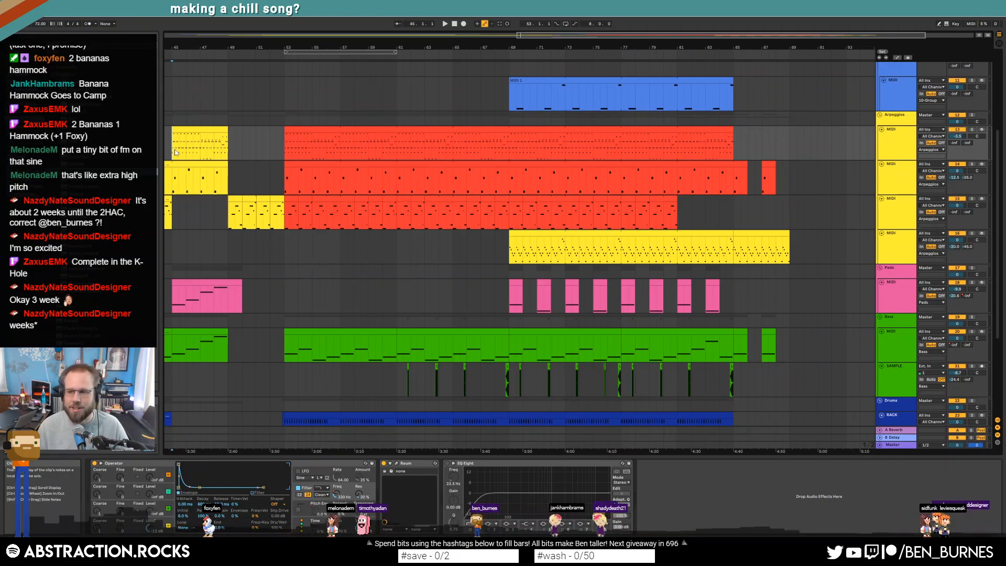
pyautogui.press('space')
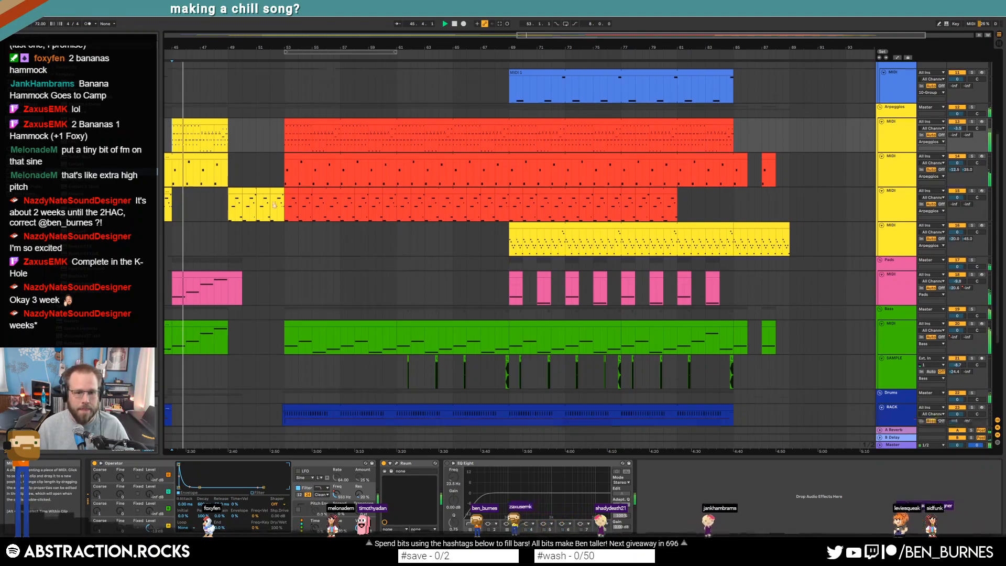
# Step: Open the second arpeggio track's red clip starting at bar 53 and examine its note pattern
pyautogui.scroll(-3, 272, 205)
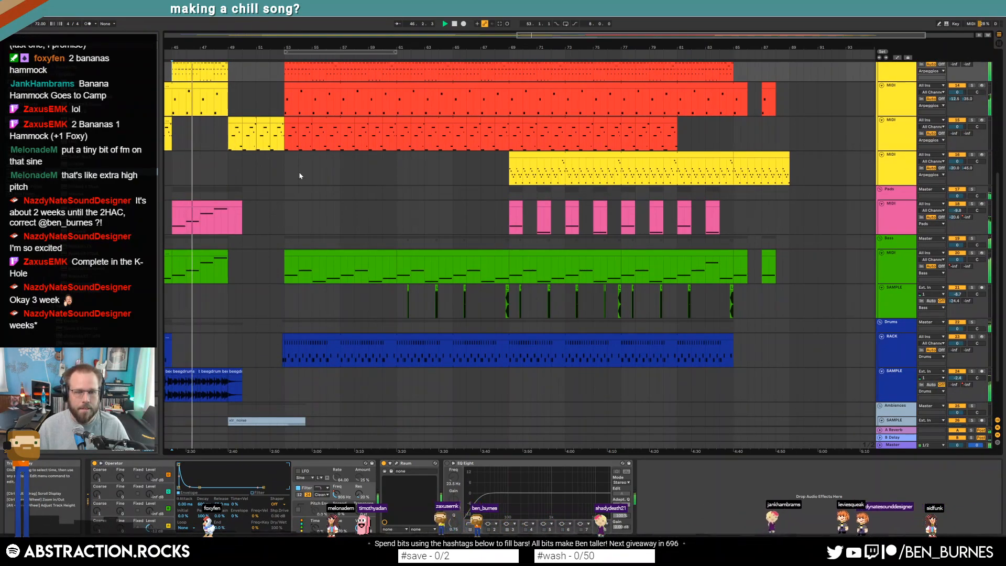
pyautogui.scroll(2, 307, 153)
pyautogui.doubleClick(307, 153)
pyautogui.click(362, 416)
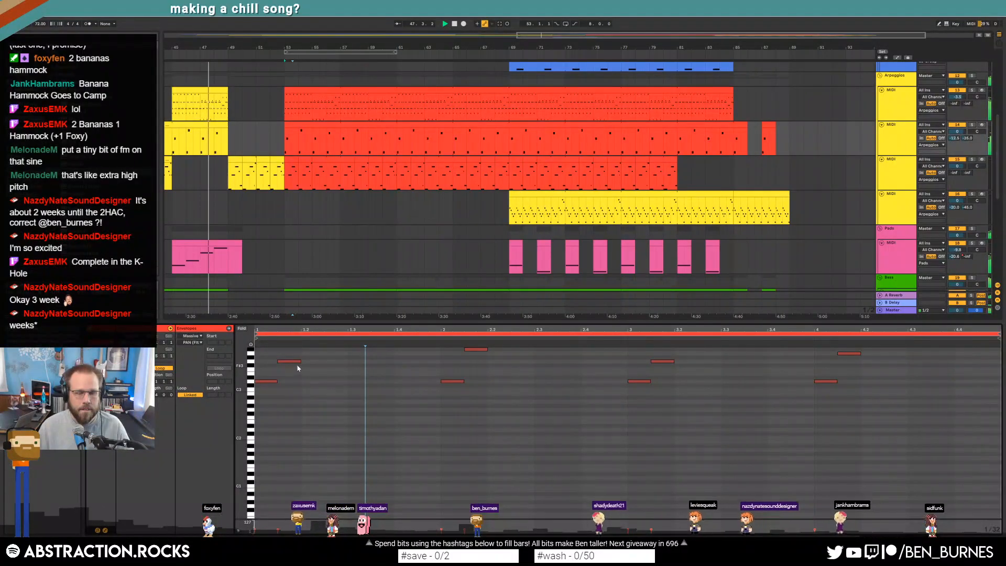
pyautogui.scroll(2, 369, 385)
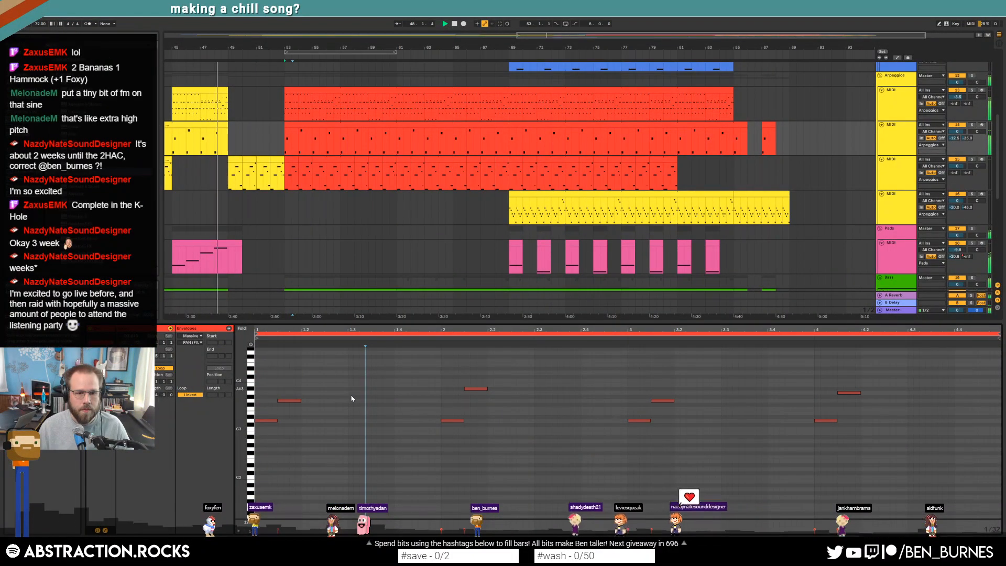
# Step: Add a note at 1.4 between the existing pitches in the second arpeggio's red clip
pyautogui.doubleClick(401, 408)
pyautogui.moveTo(413, 420); pyautogui.dragTo(418, 422)
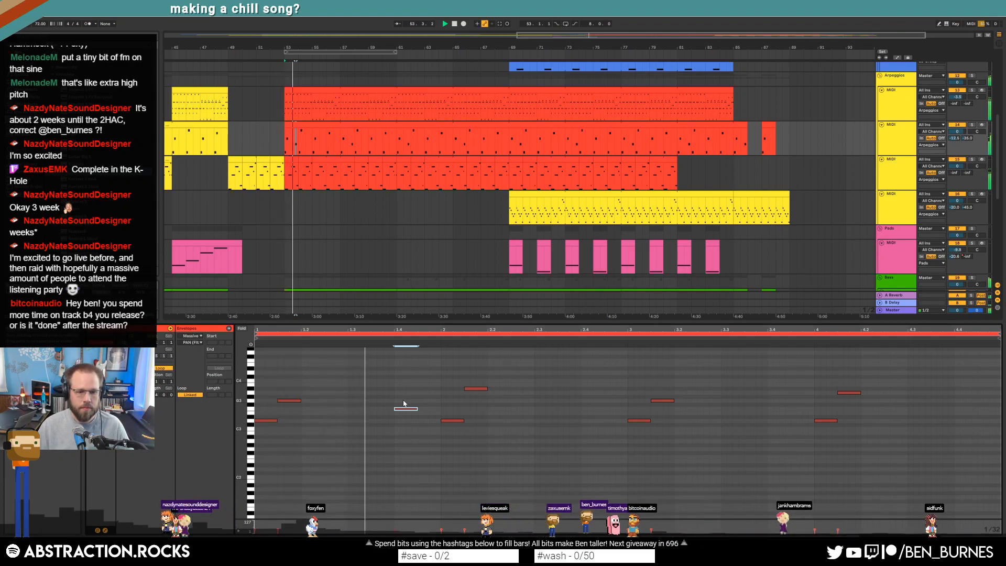
pyautogui.click(408, 415)
pyautogui.click(407, 408)
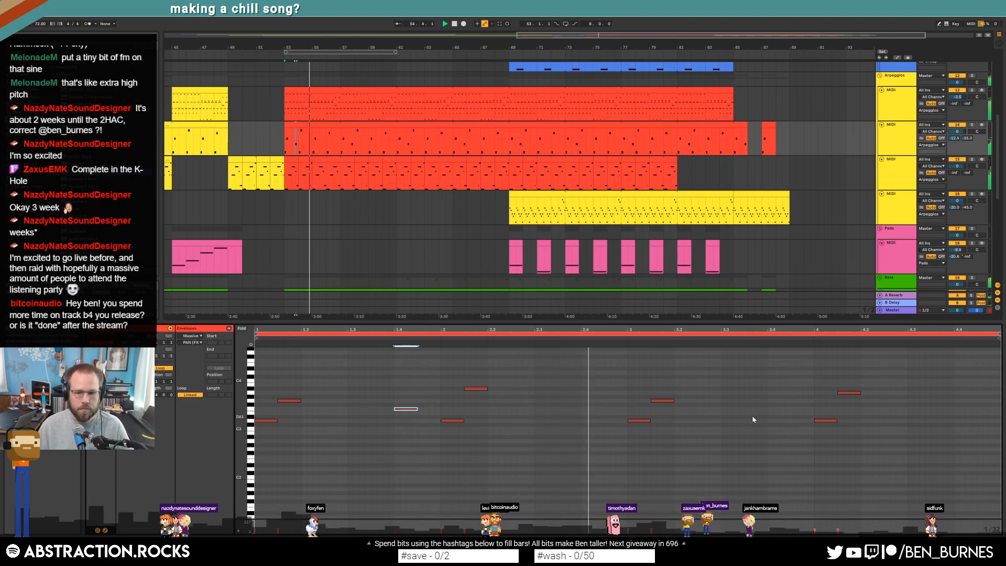
# Step: Copy the new note to 3.4 in the second arpeggio's clip and transpose it up five semitones
pyautogui.click(769, 415)
pyautogui.hotkey('ctrl', 'v')
pyautogui.press('Up')
pyautogui.press('Up')
pyautogui.press('Up')
pyautogui.press('Up')
pyautogui.press('Up')
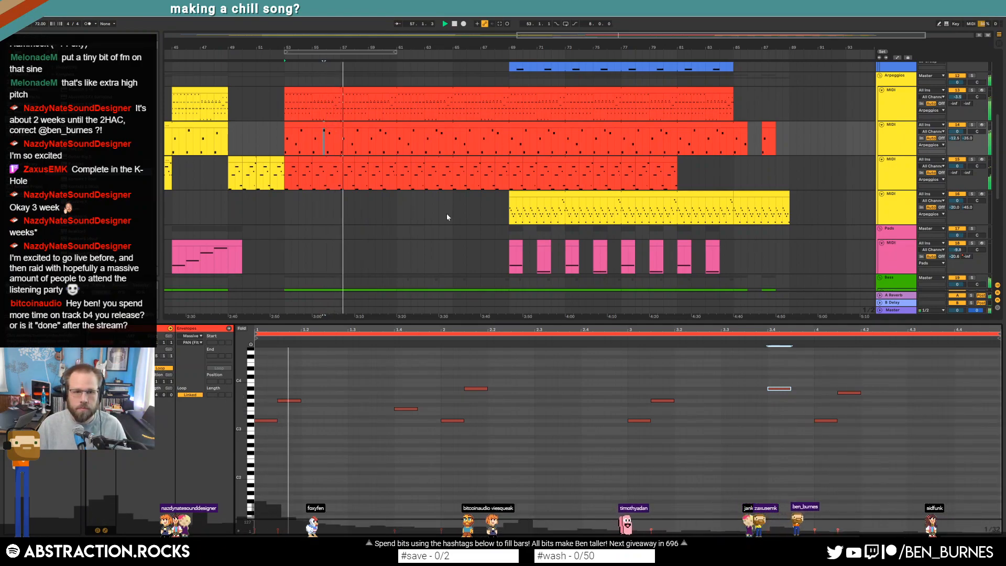
# Step: Raise the copied note at 3.4 by four semitones and add a short note just before bar 4 of the clip
pyautogui.click(395, 378)
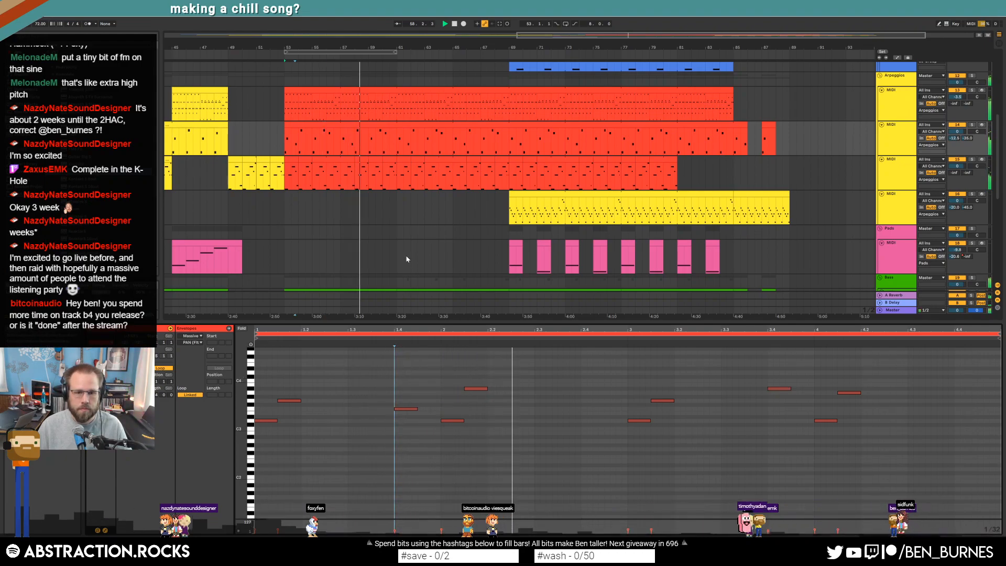
pyautogui.click(341, 139)
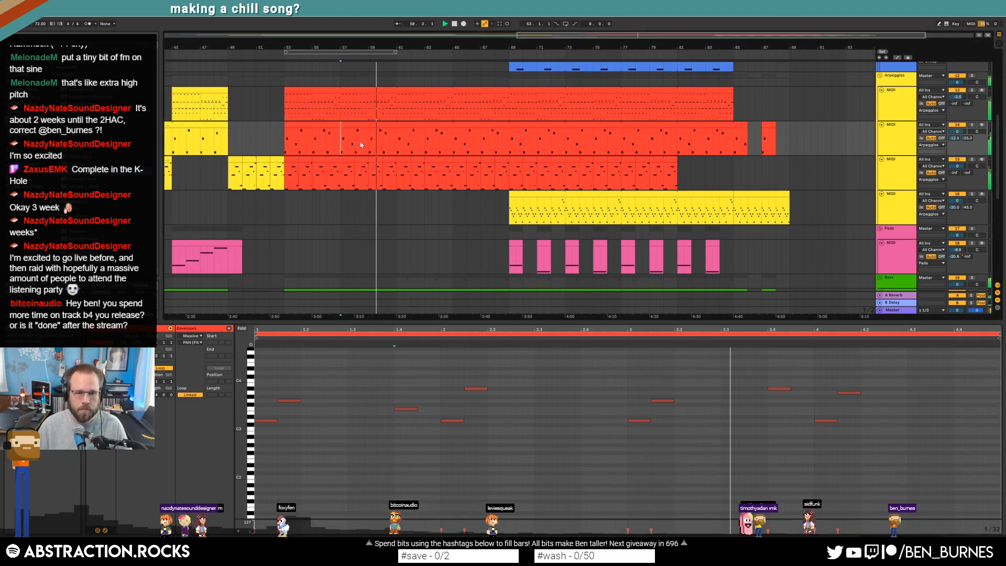
pyautogui.moveTo(357, 142); pyautogui.dragTo(397, 143)
pyautogui.press('space')
pyautogui.moveTo(771, 373); pyautogui.dragTo(782, 422)
pyautogui.press('Up')
pyautogui.press('Up')
pyautogui.press('Up')
pyautogui.press('Up')
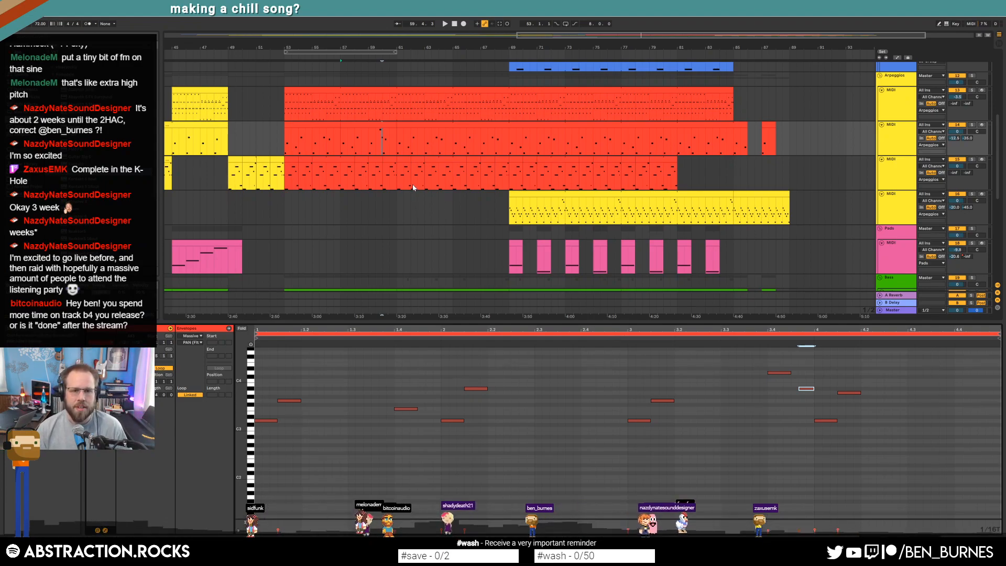
# Step: Audition the edit from bar 59 and duplicate the second arpeggio's bars 53 to 61 three times, through bar 85
pyautogui.click(370, 140)
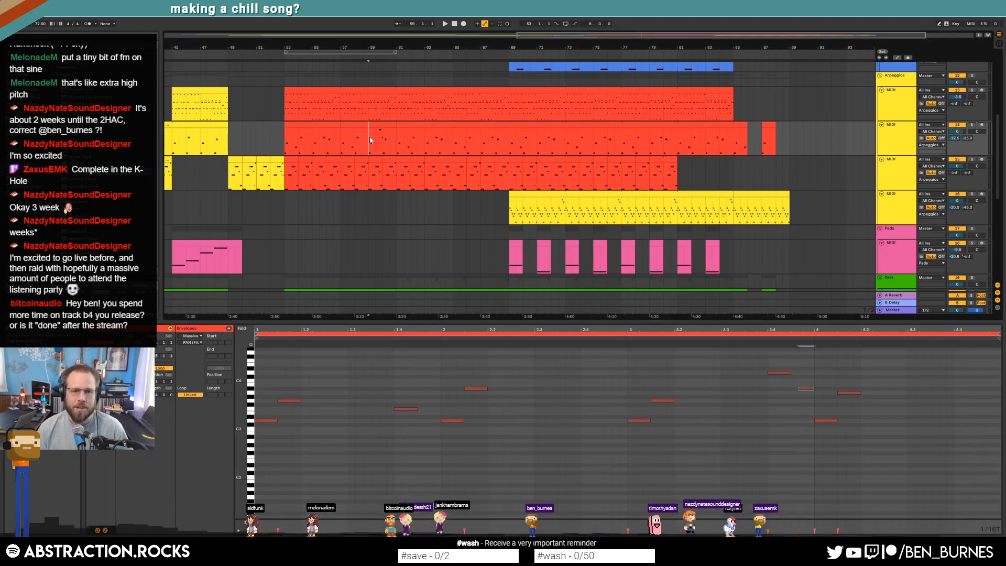
pyautogui.press('space')
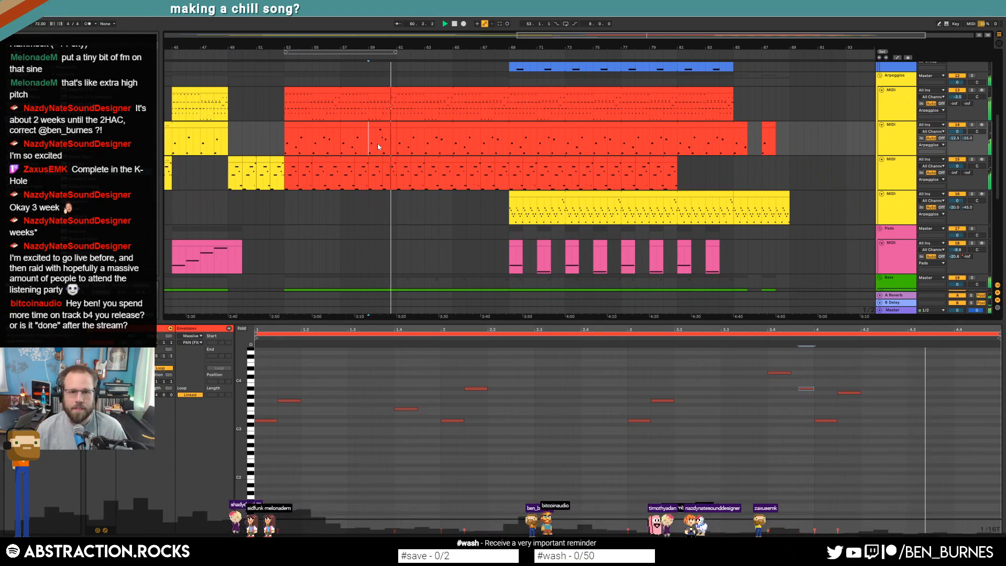
pyautogui.moveTo(367, 128); pyautogui.dragTo(330, 127)
pyautogui.hotkey('ctrl', 'd')
pyautogui.hotkey('ctrl', 'd')
pyautogui.hotkey('ctrl', 'd')
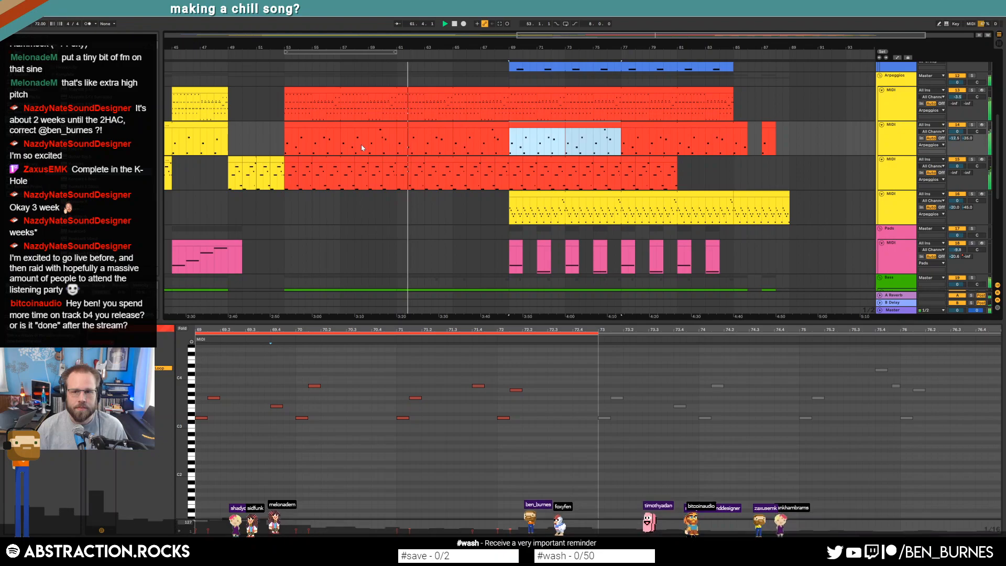
pyautogui.press('space')
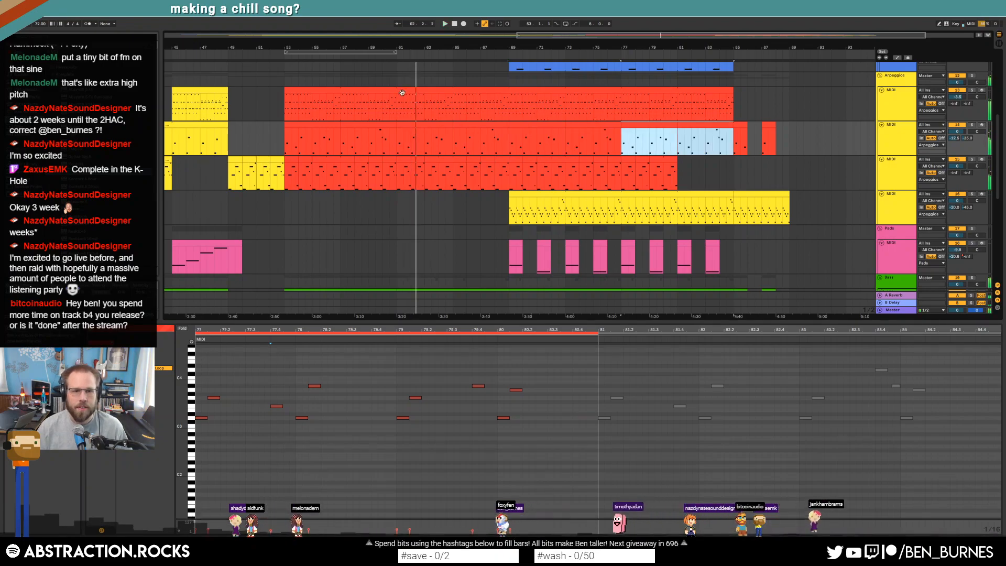
# Step: Open the first arpeggio's red clip at bar 53 and examine its note pattern
pyautogui.click(400, 89)
pyautogui.click(342, 461)
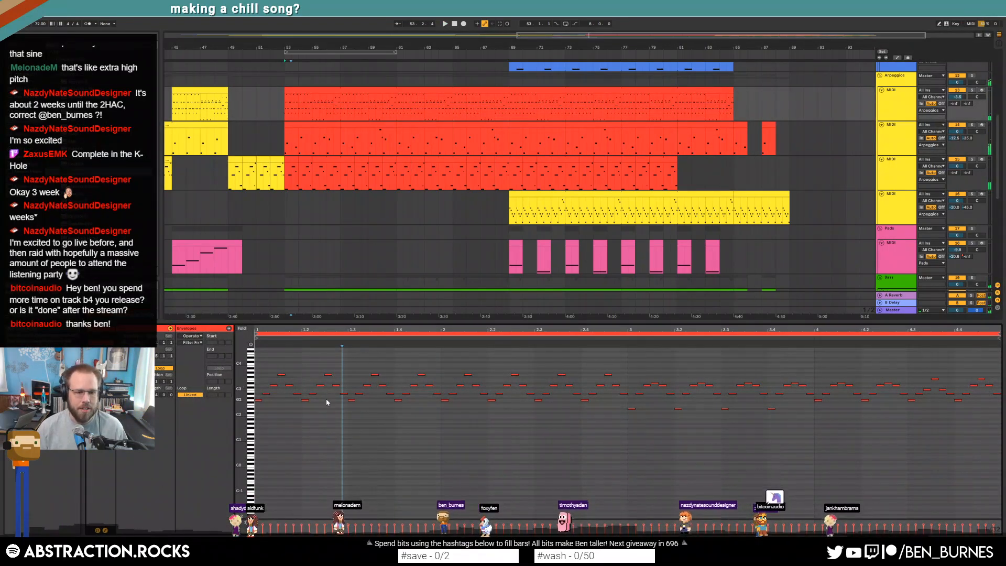
pyautogui.click(304, 401)
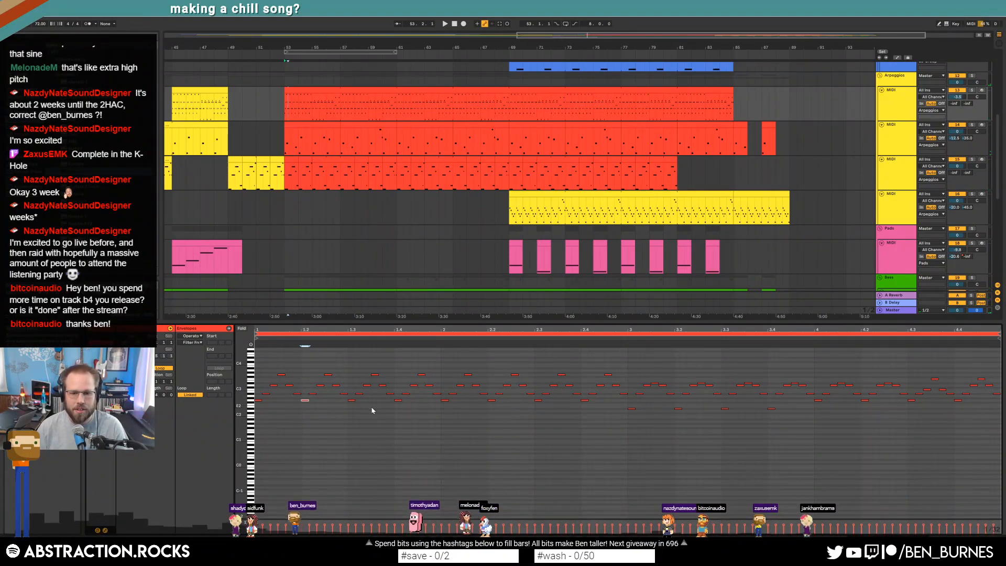
# Step: Enable EQ Eight on the second arpeggio track and dip its curve at about 3.61 kHz
pyautogui.hotkey('shift', 'Tab')
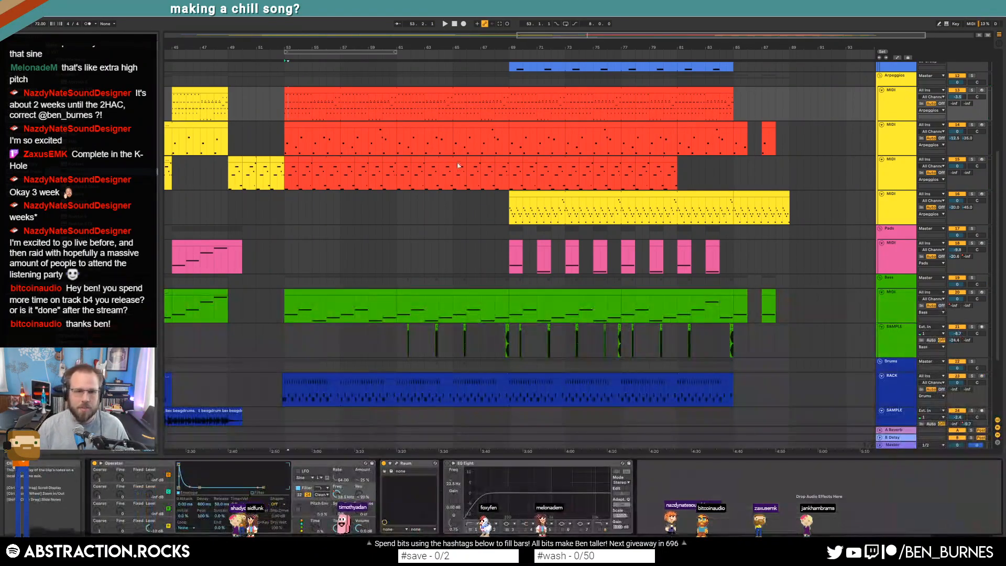
pyautogui.scroll(-2, 437, 228)
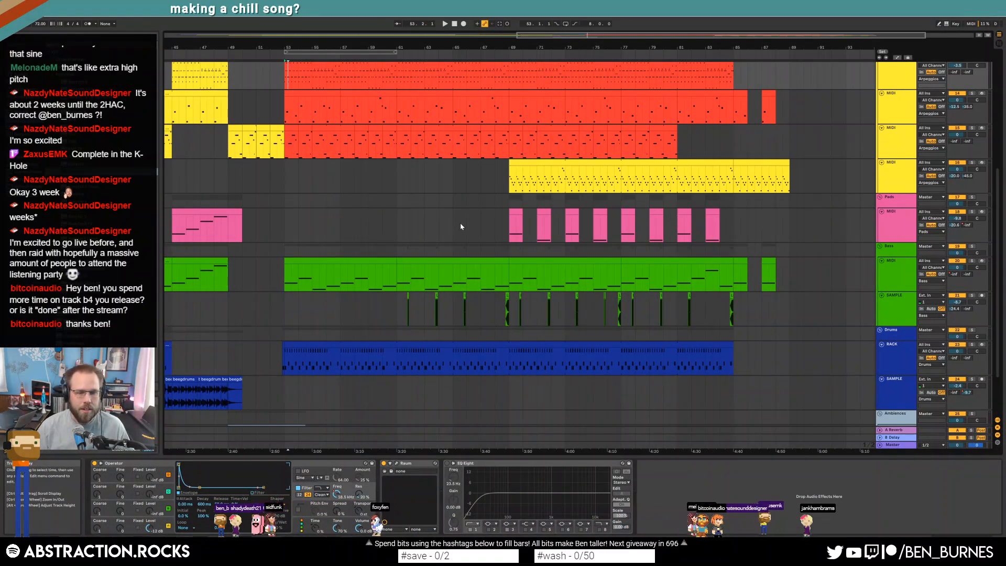
pyautogui.scroll(-2, 462, 227)
pyautogui.scroll(8, 467, 234)
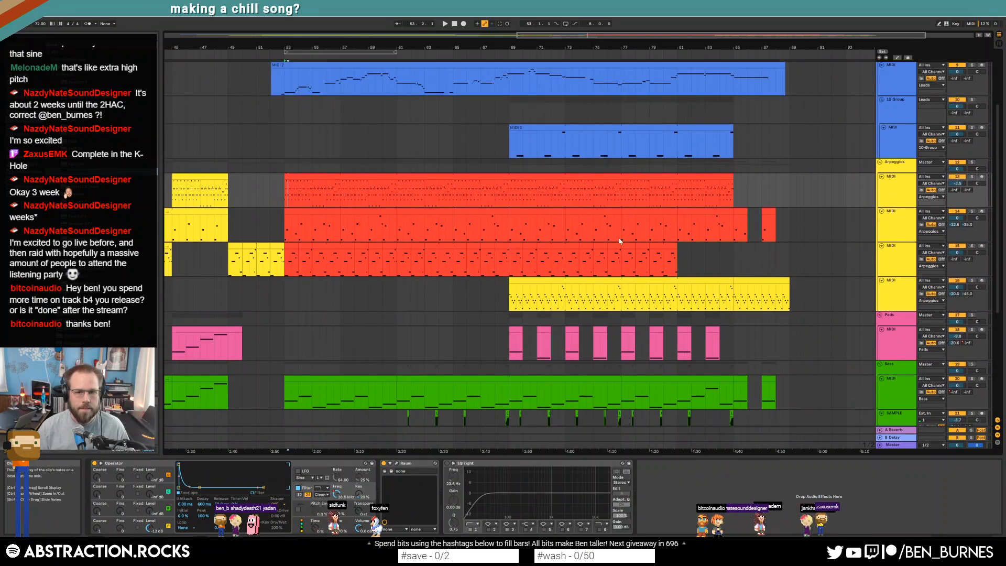
pyautogui.click(281, 230)
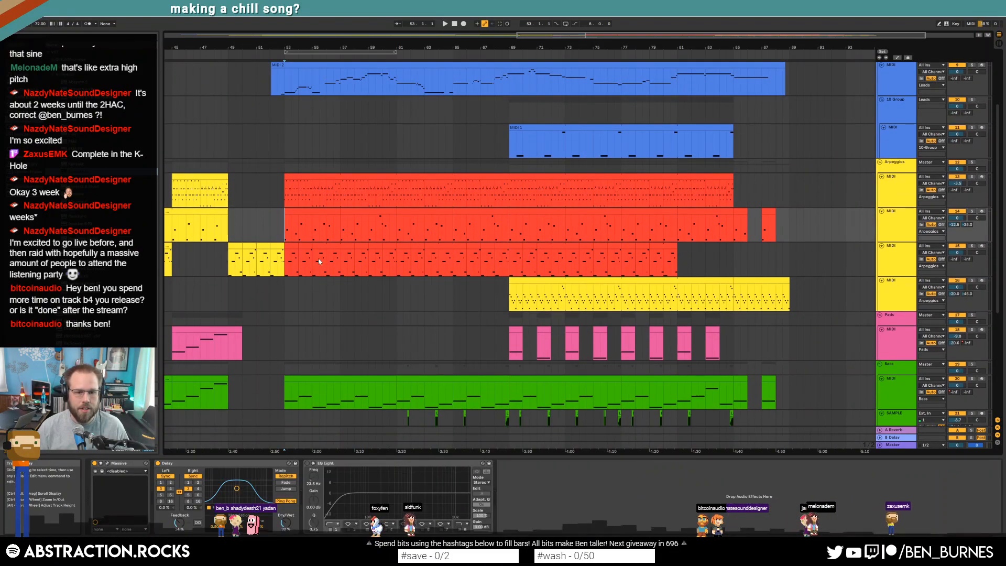
pyautogui.click(306, 463)
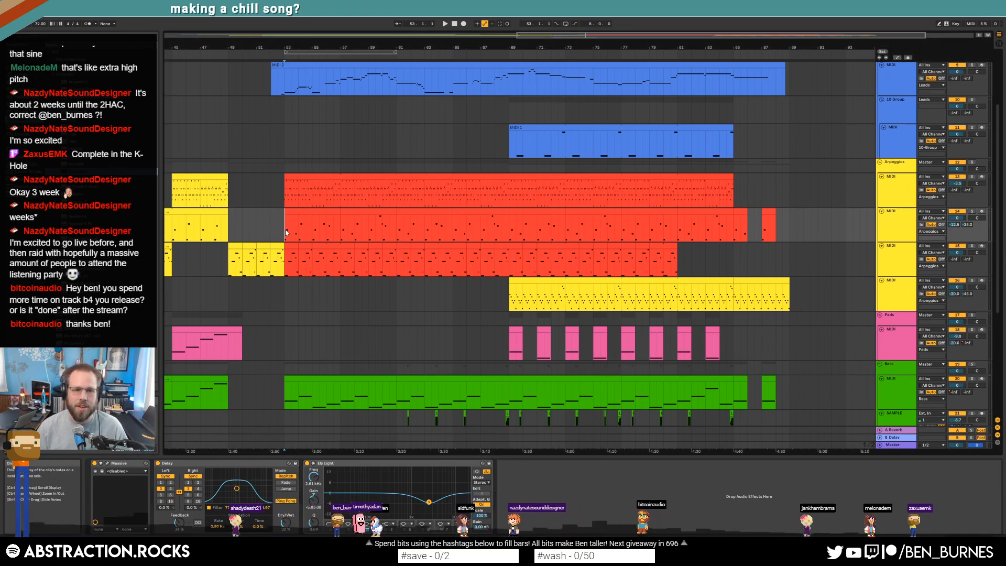
# Step: Assign the track color to all clips on the first three arpeggio tracks
pyautogui.moveTo(900, 191); pyautogui.dragTo(896, 262)
pyautogui.rightClick(895, 264)
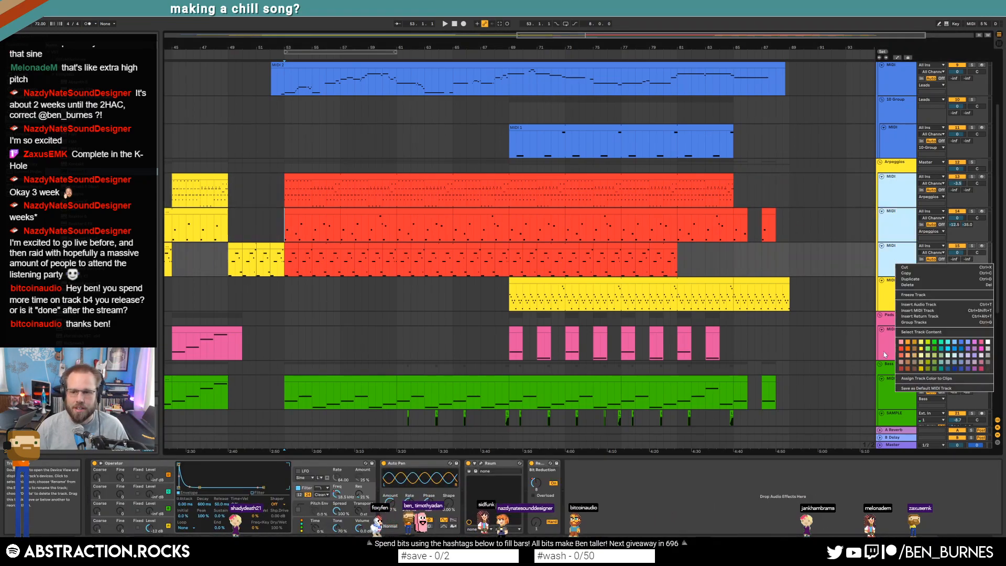
pyautogui.click(935, 378)
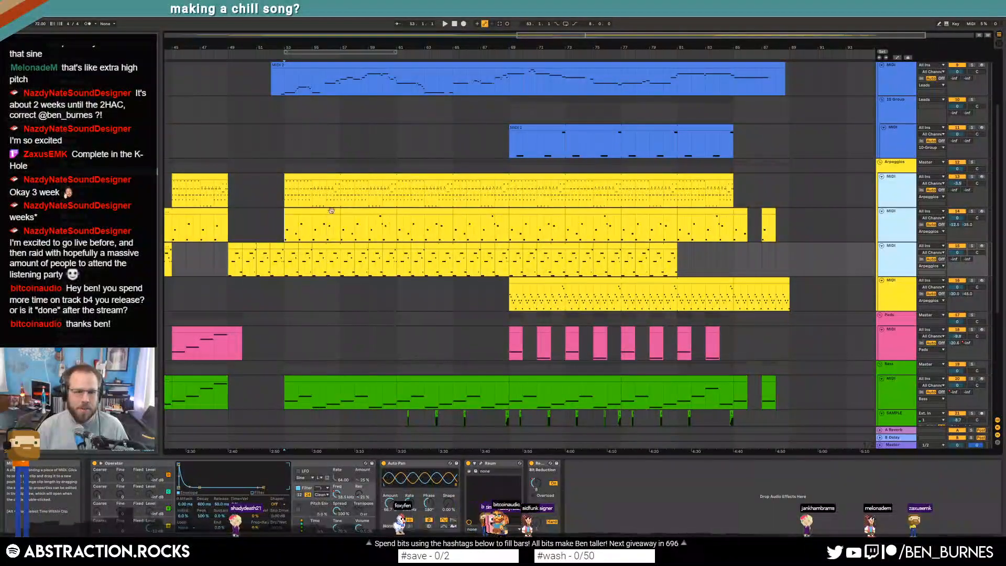
# Step: Play from bar 53 with the whole song in view and fold the ambience, drum and bass tracks
pyautogui.click(285, 228)
pyautogui.press('space')
pyautogui.scroll(-3, 293, 233)
pyautogui.scroll(-3, 454, 308)
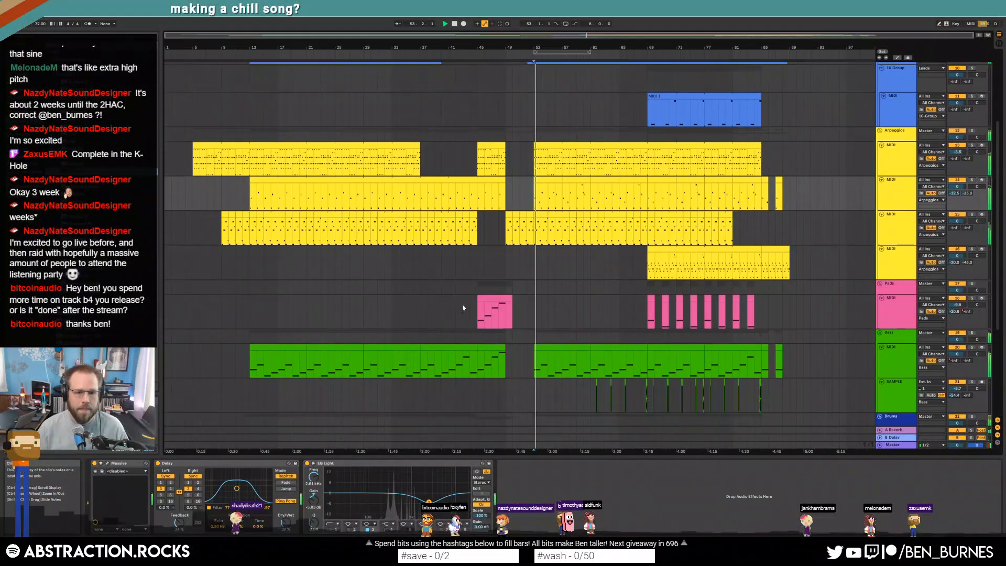
pyautogui.scroll(-4, 508, 328)
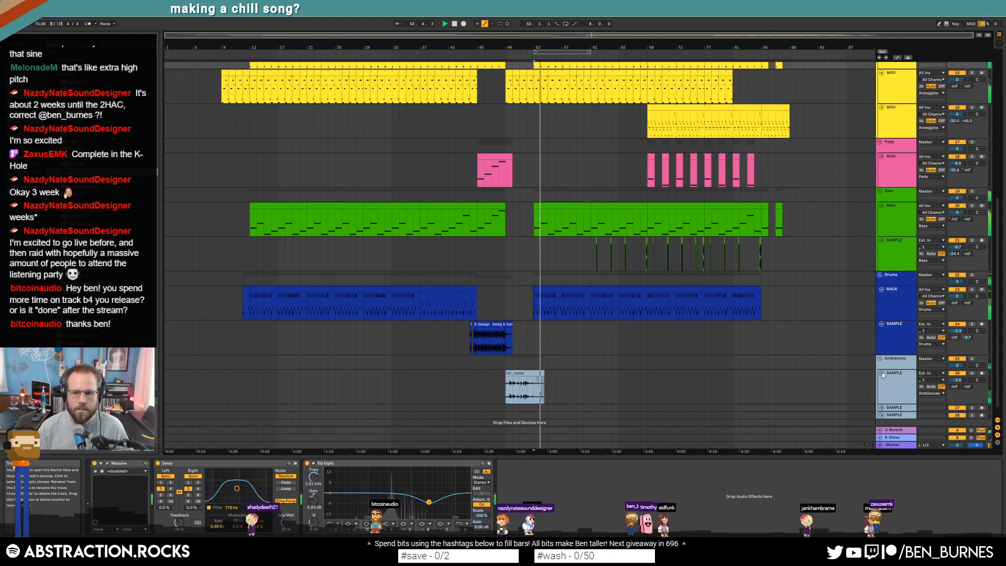
pyautogui.click(881, 341)
pyautogui.click(882, 289)
pyautogui.click(882, 297)
pyautogui.click(881, 240)
pyautogui.click(881, 205)
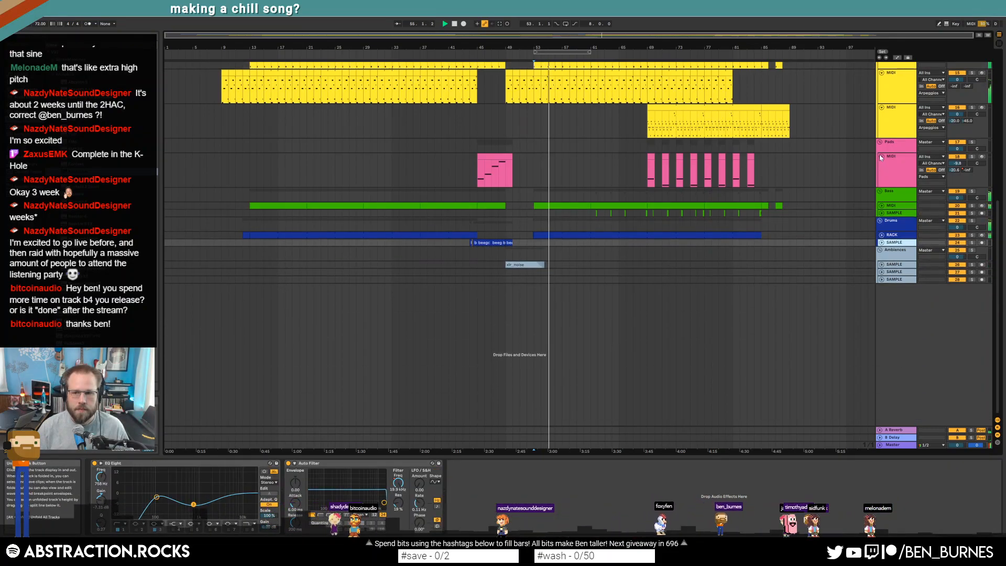
# Step: Fold the pad track and all four arpeggio tracks
pyautogui.click(881, 156)
pyautogui.click(881, 107)
pyautogui.scroll(6, 878, 108)
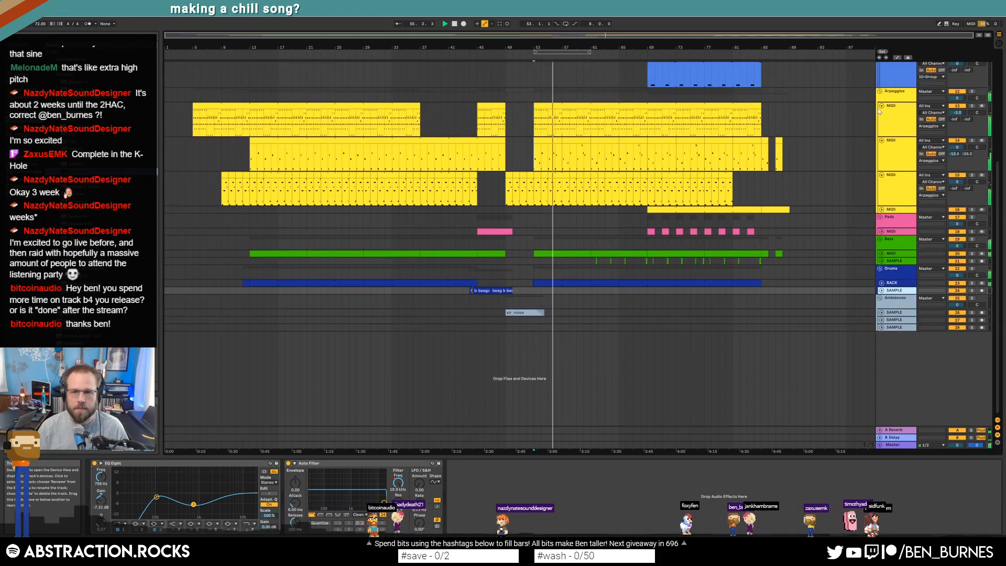
pyautogui.click(894, 241)
pyautogui.keyDown('shift'); pyautogui.click(892, 173); pyautogui.keyUp('shift')
pyautogui.click(882, 187)
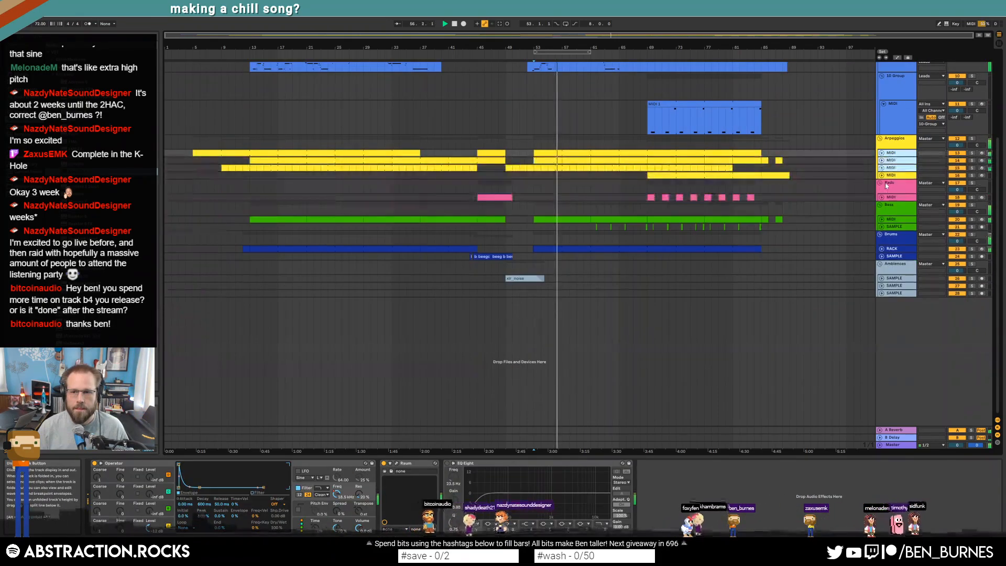
# Step: Transfer the 10-Group's Valhalla and Raum effects to its MIDI lead track and remove that track's EQ Eight
pyautogui.scroll(3, 890, 189)
pyautogui.click(886, 184)
pyautogui.scroll(1, 888, 210)
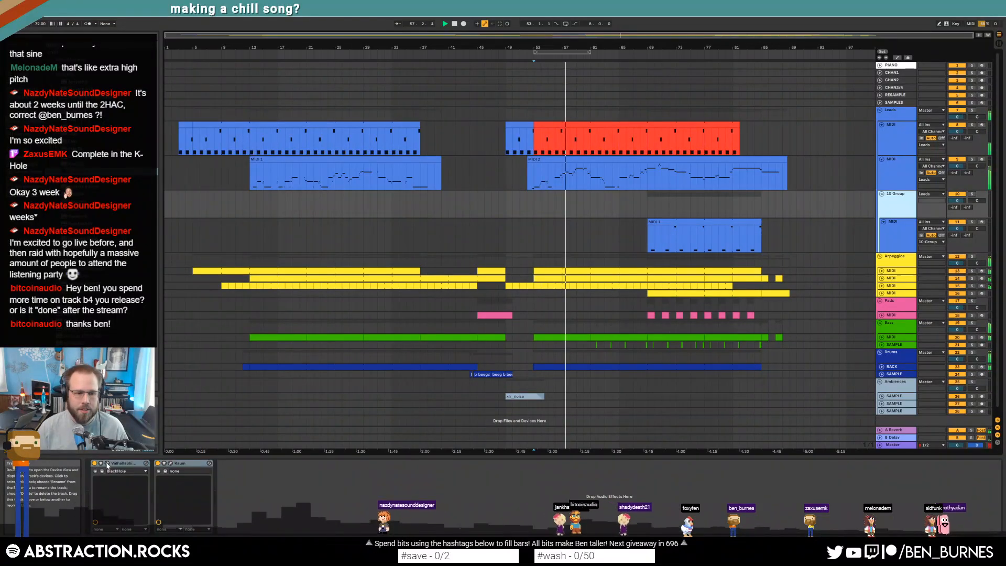
pyautogui.click(891, 238)
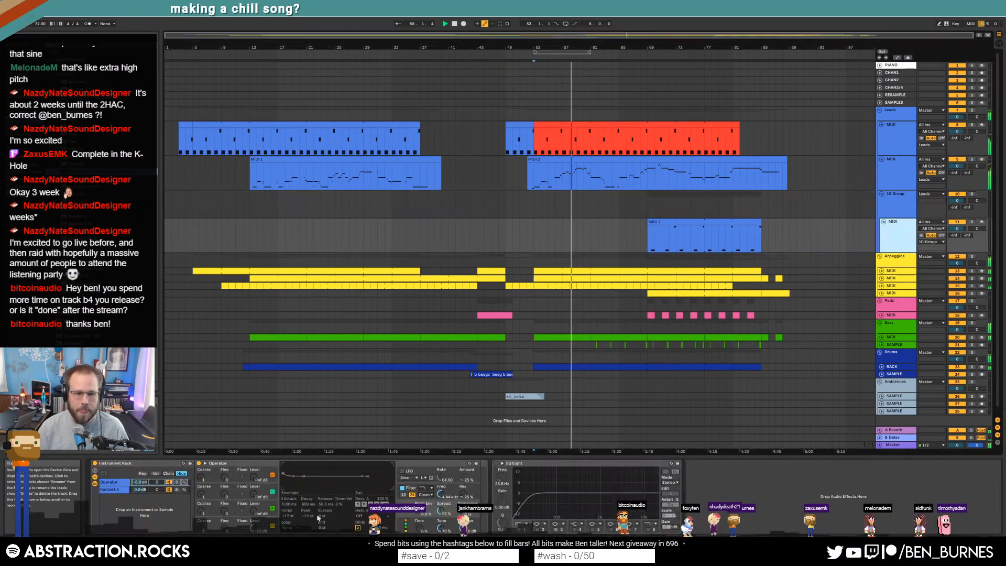
pyautogui.click(611, 466)
pyautogui.moveTo(613, 468); pyautogui.dragTo(848, 470)
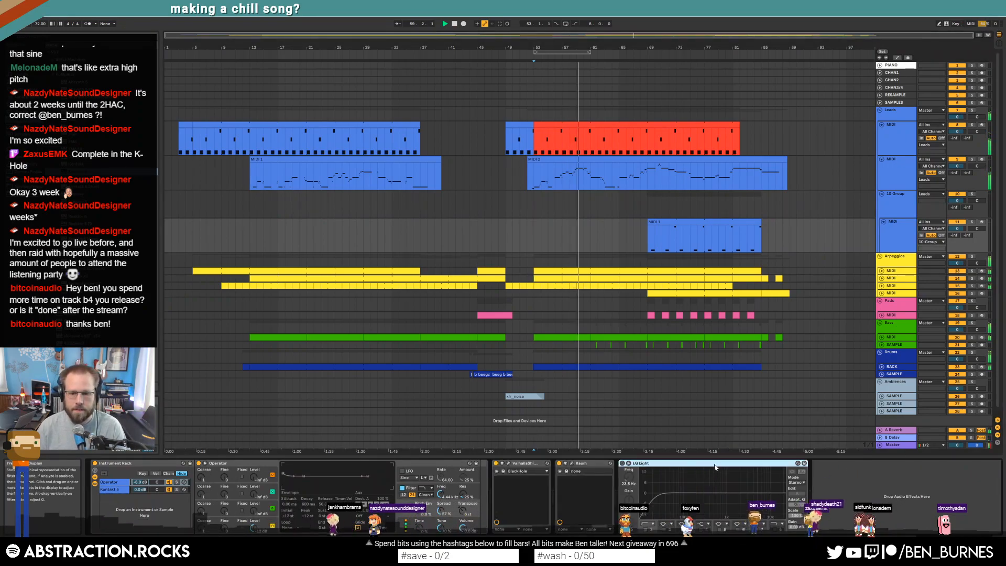
pyautogui.hotkey('ctrl', 'x')
# Step: Ungroup the 10-Group so its MIDI lead track sits directly in the Leads group
pyautogui.click(896, 208)
pyautogui.click(897, 232)
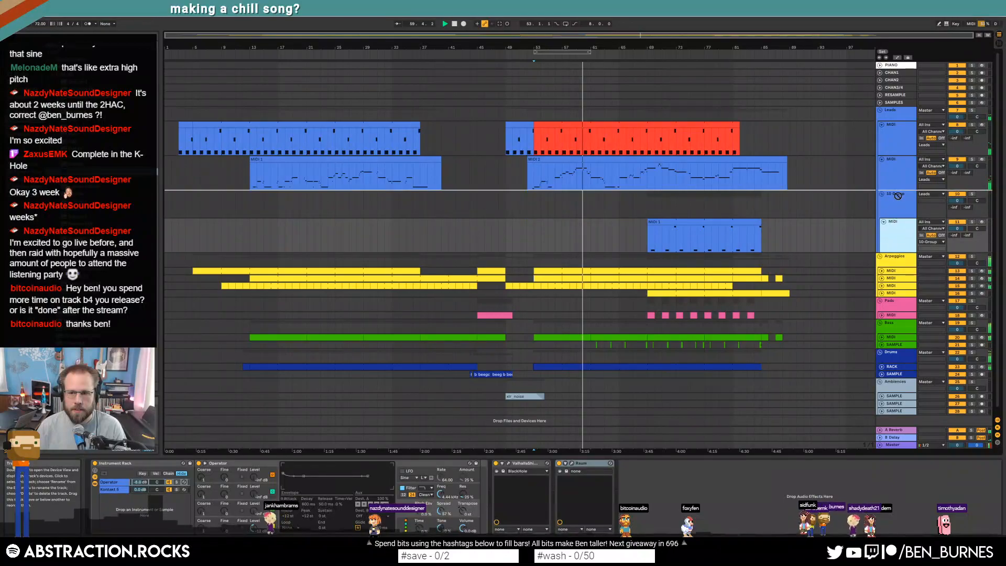
pyautogui.rightClick(897, 229)
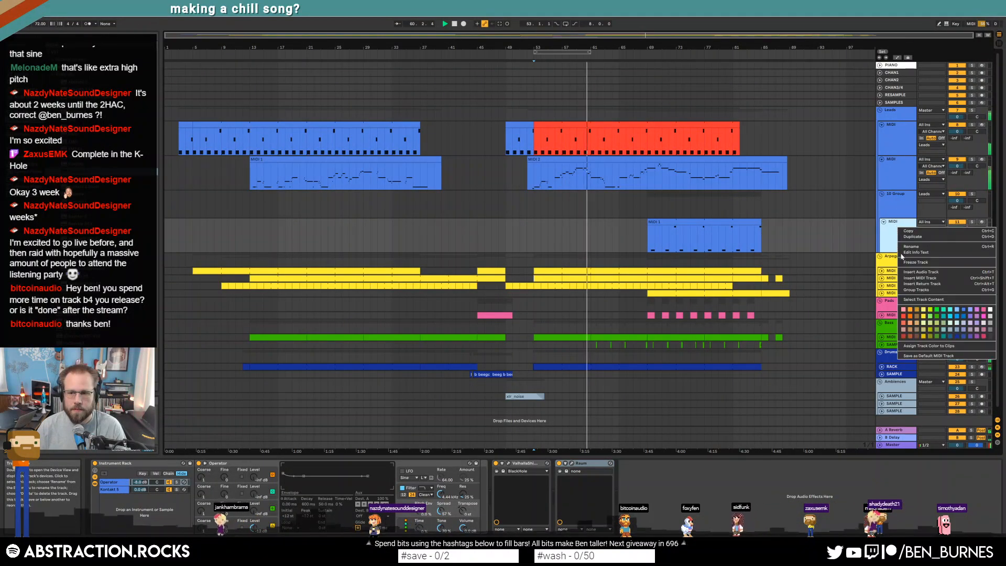
pyautogui.rightClick(901, 208)
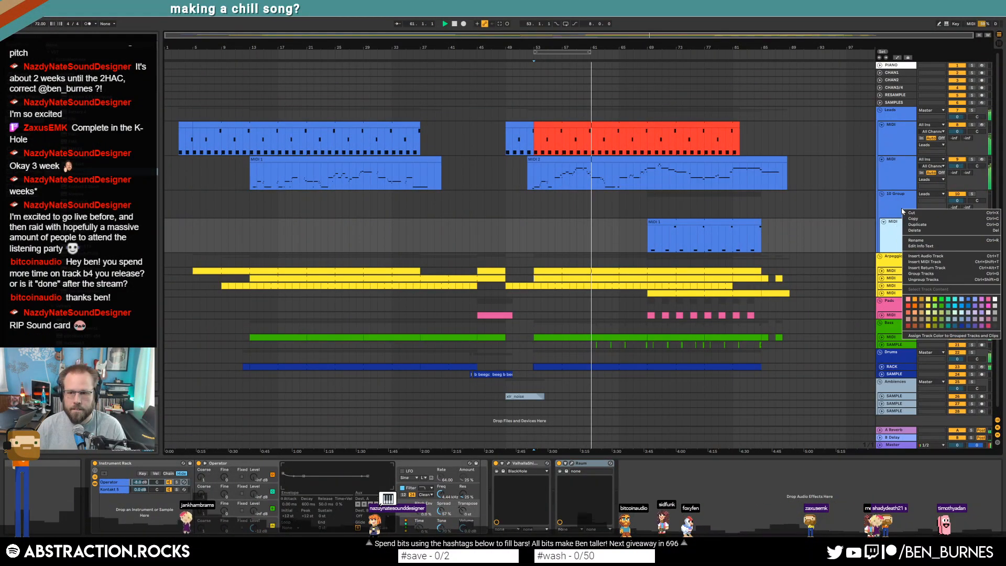
pyautogui.click(923, 280)
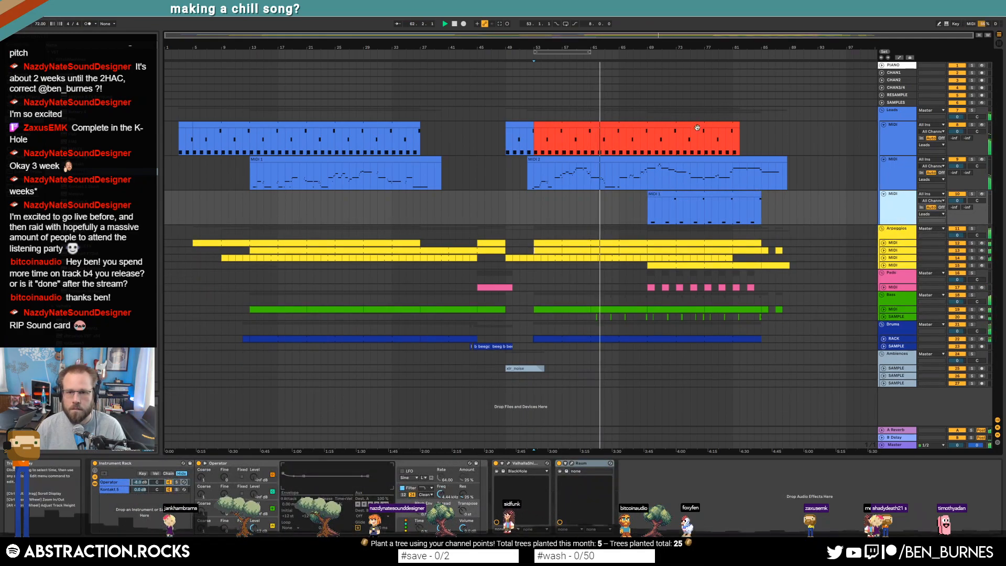
# Step: Inspect the first lead's red clip and assign the track color to that track's clips
pyautogui.doubleClick(723, 126)
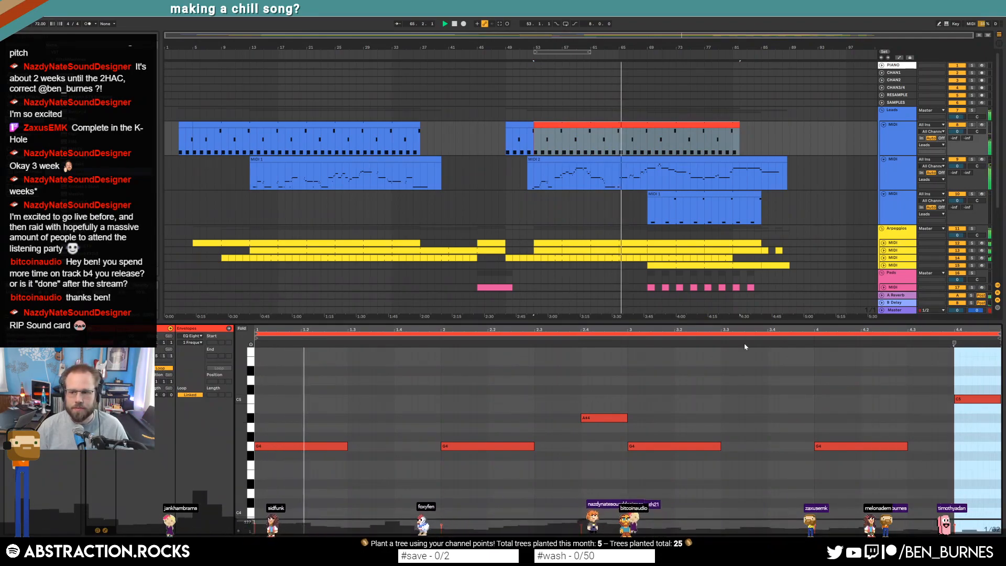
pyautogui.click(904, 138)
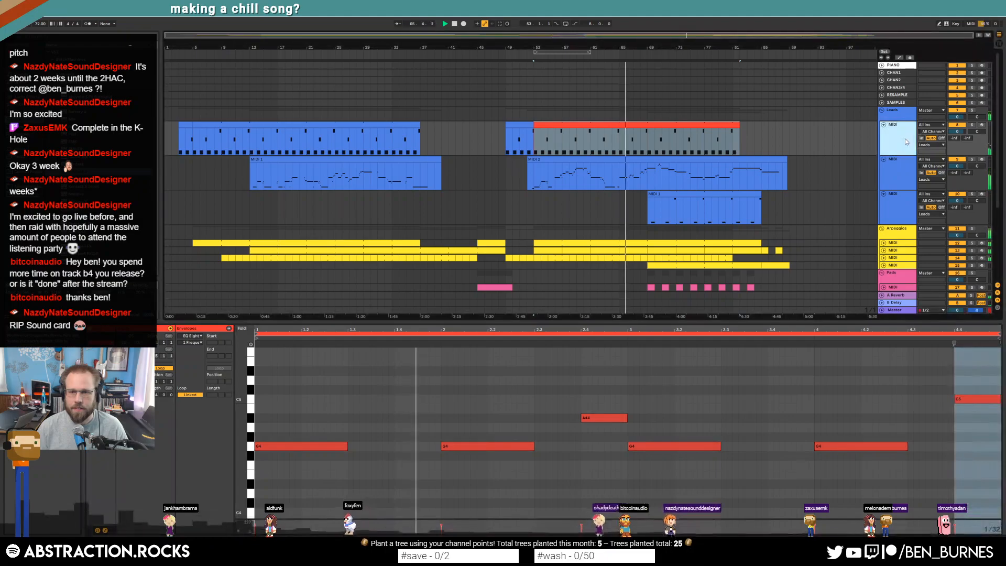
pyautogui.click(903, 140)
pyautogui.rightClick(897, 140)
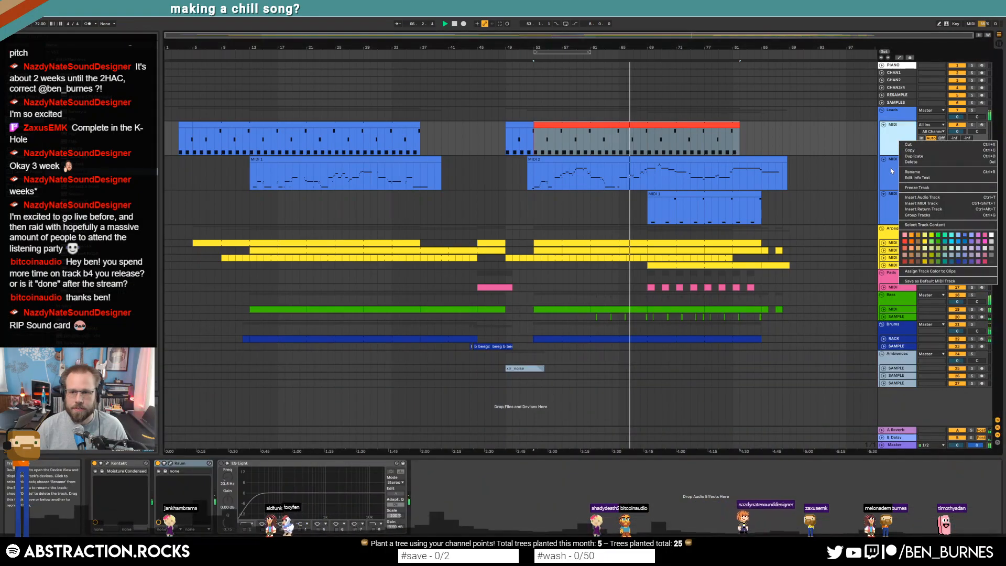
pyautogui.click(928, 273)
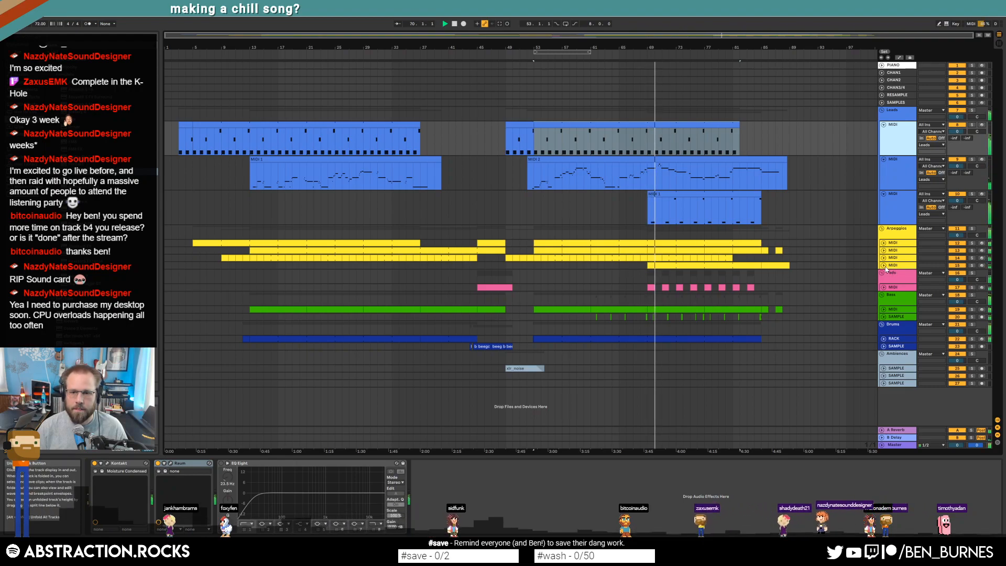
# Step: Add a half-bar D4 note at bar 7 of the third lead's MIDI clip and audition the result
pyautogui.doubleClick(675, 193)
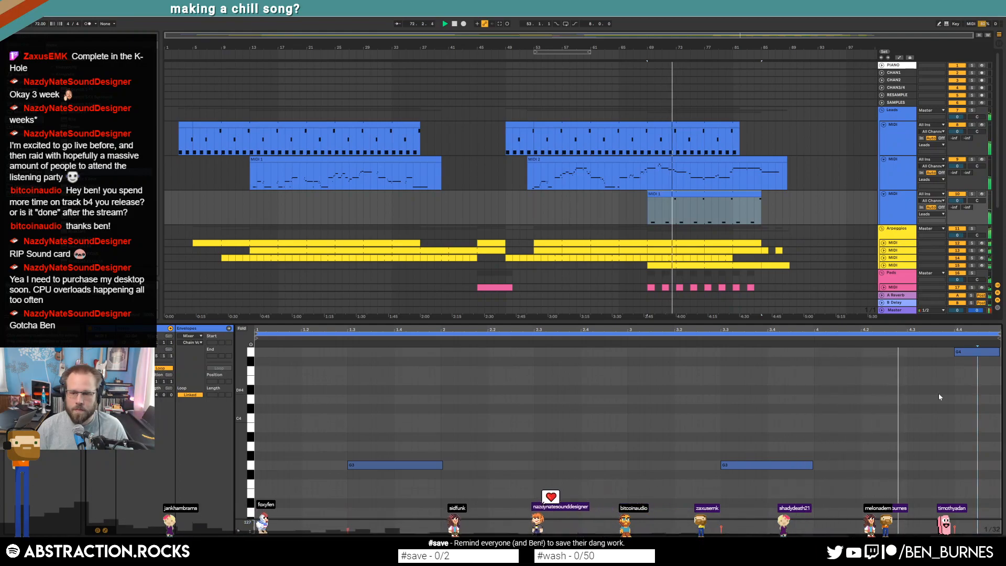
pyautogui.click(672, 193)
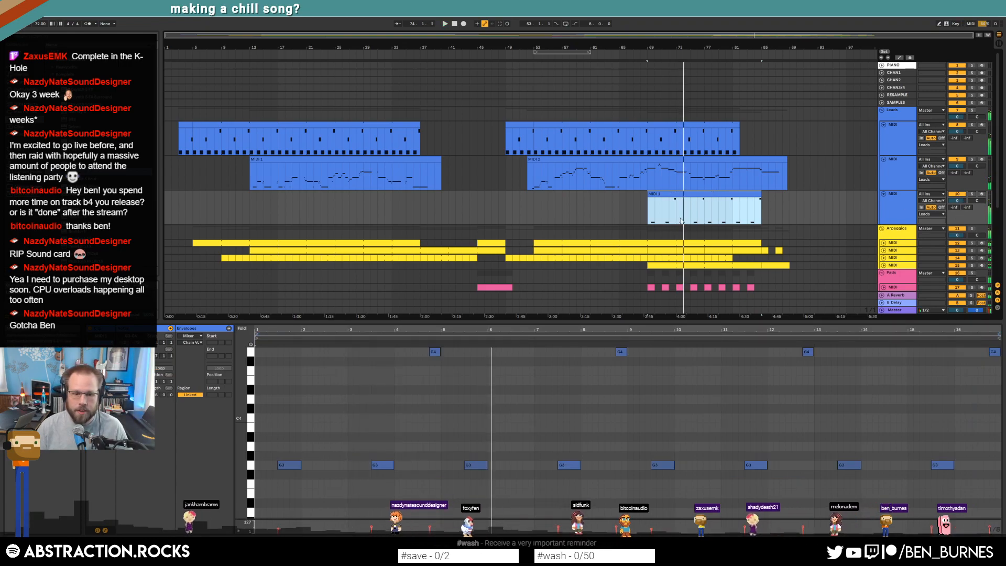
pyautogui.click(475, 465)
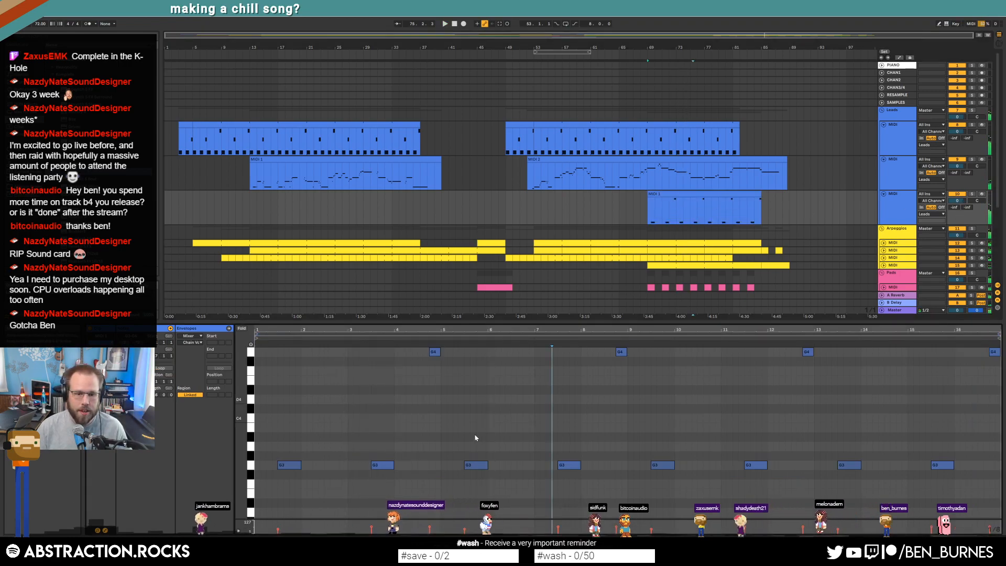
pyautogui.click(502, 434)
pyautogui.press('space')
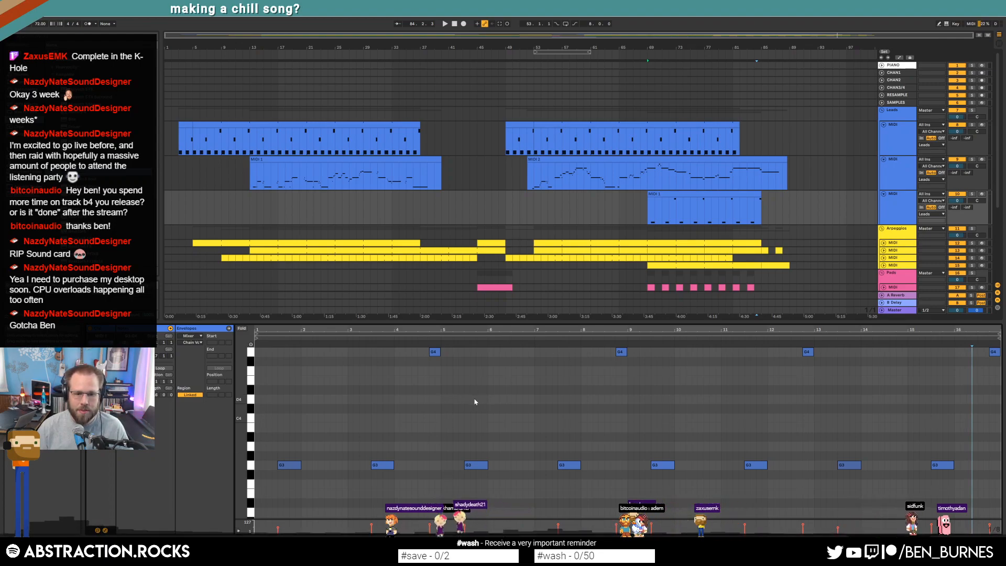
pyautogui.doubleClick(535, 399)
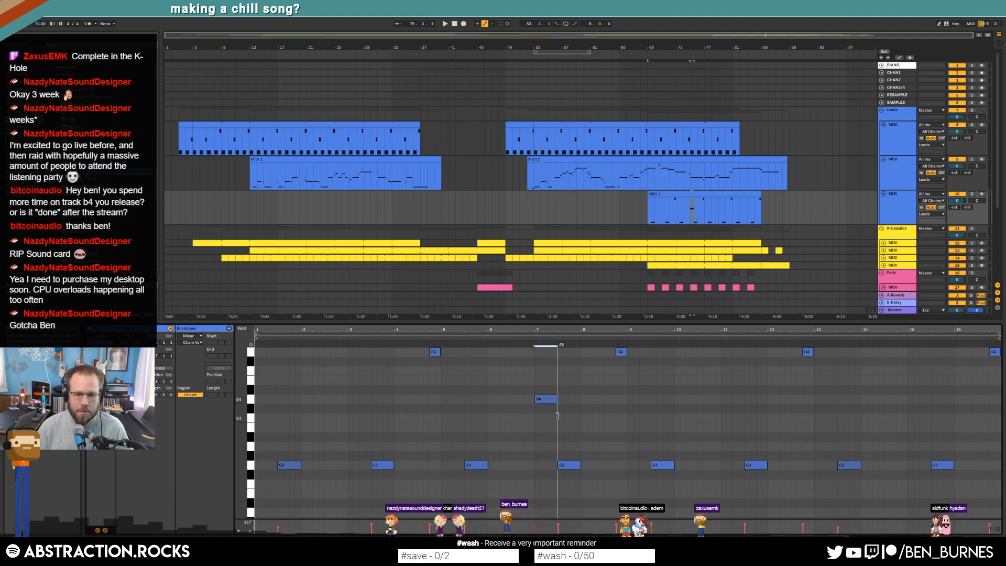
pyautogui.click(525, 336)
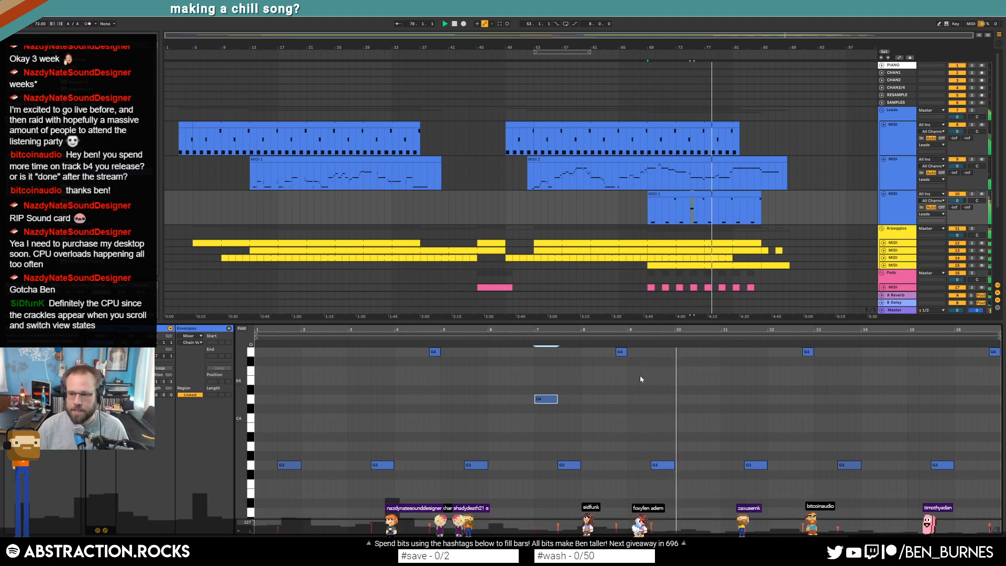
pyautogui.press('space')
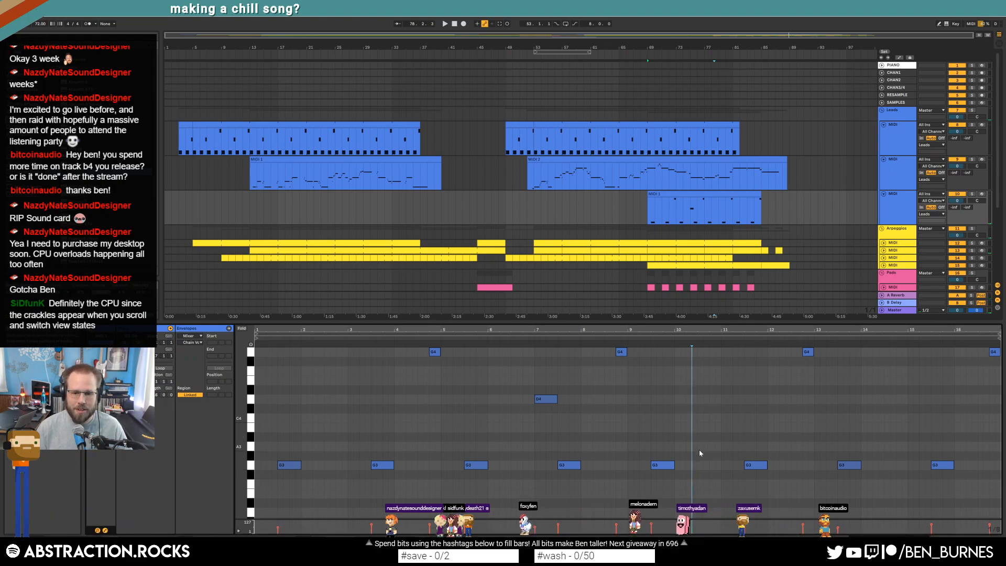
# Step: Extend the third lead's melody with an A#3 note before bar 11, a C4 at bar 11 and a short F4 late in bar 12
pyautogui.doubleClick(701, 437)
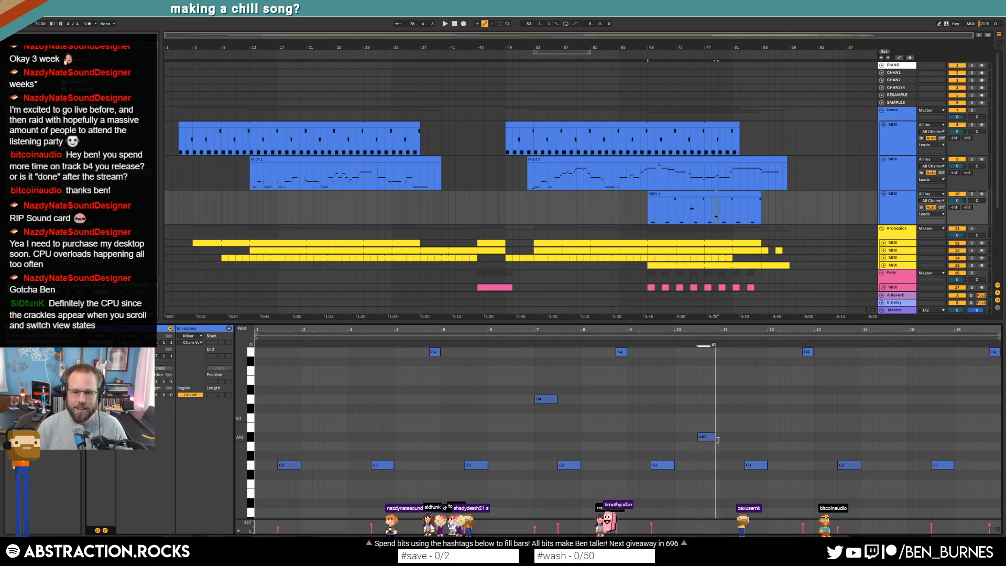
pyautogui.click(715, 438)
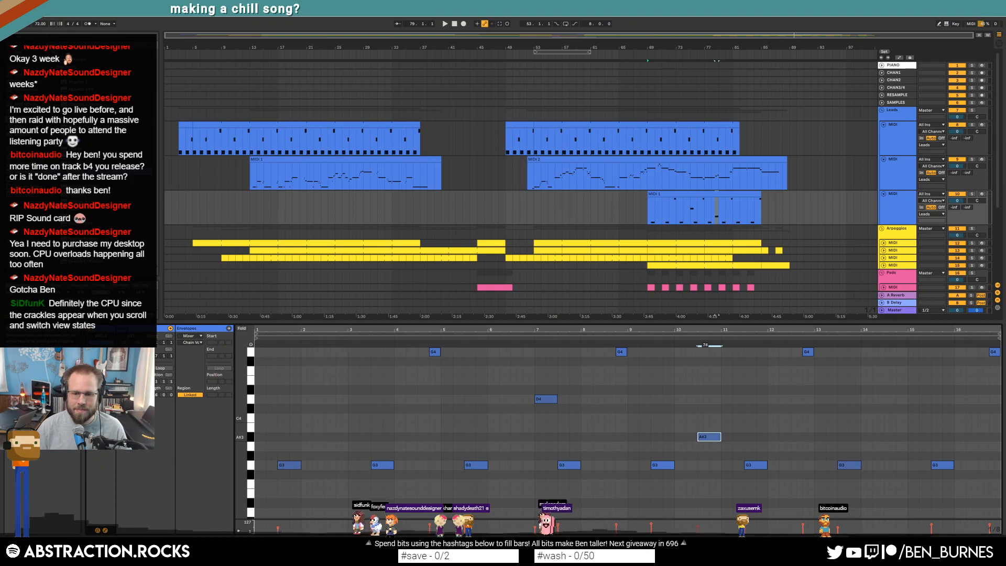
pyautogui.click(687, 344)
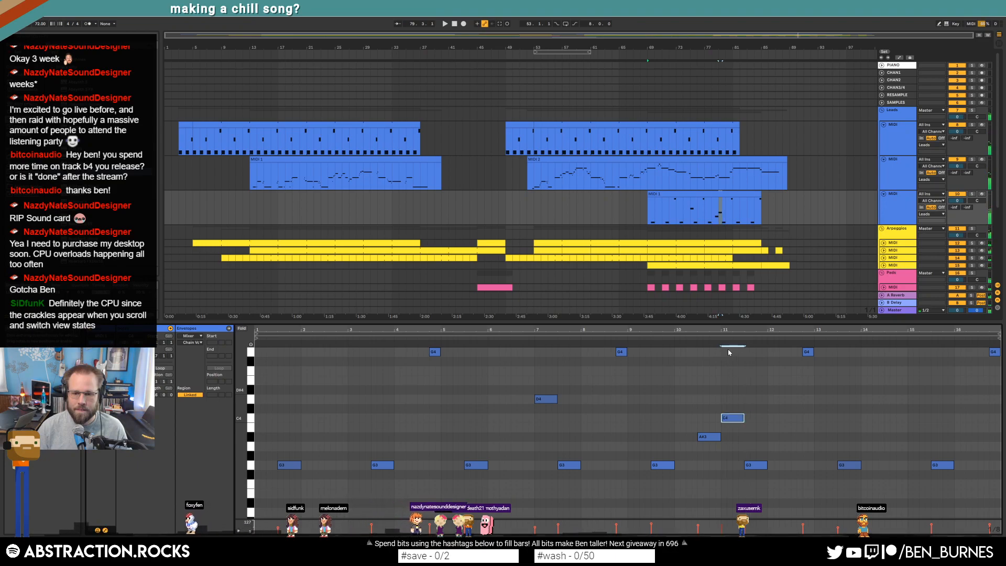
pyautogui.click(712, 339)
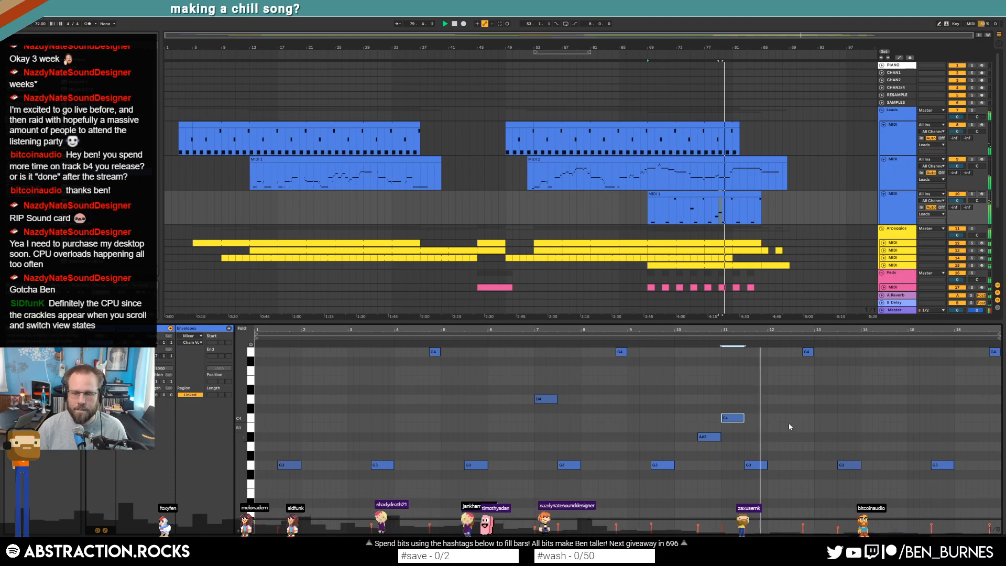
pyautogui.doubleClick(800, 370)
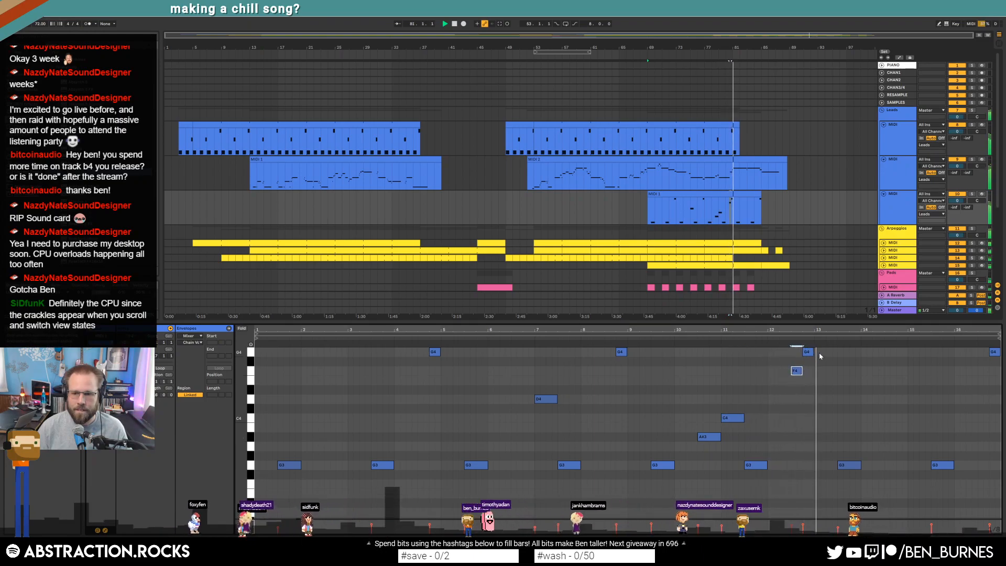
# Step: Lengthen the G4 following the new F4 to half a bar and delete the clip's final G4
pyautogui.moveTo(812, 352); pyautogui.dragTo(825, 353)
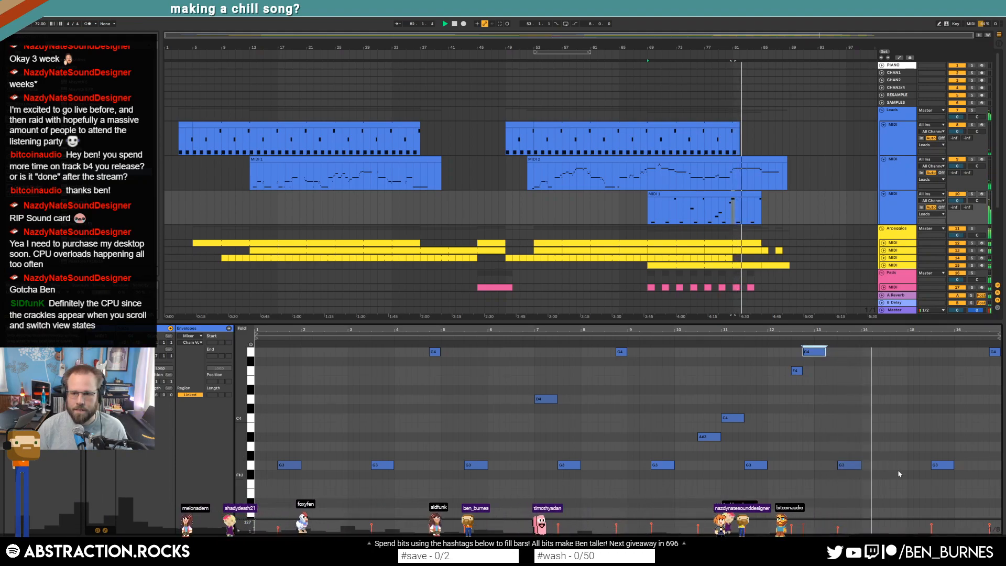
pyautogui.doubleClick(995, 352)
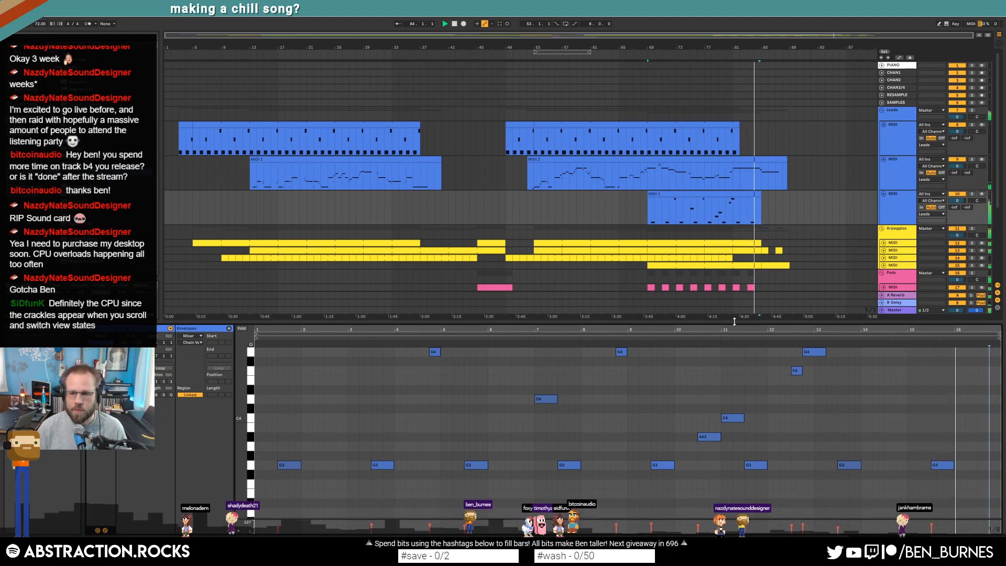
pyautogui.hotkey('shift', 'Tab')
# Step: Show the drum rack's snap chain send automation and duplicate its last spikes through to the end of the second drum section
pyautogui.click(883, 339)
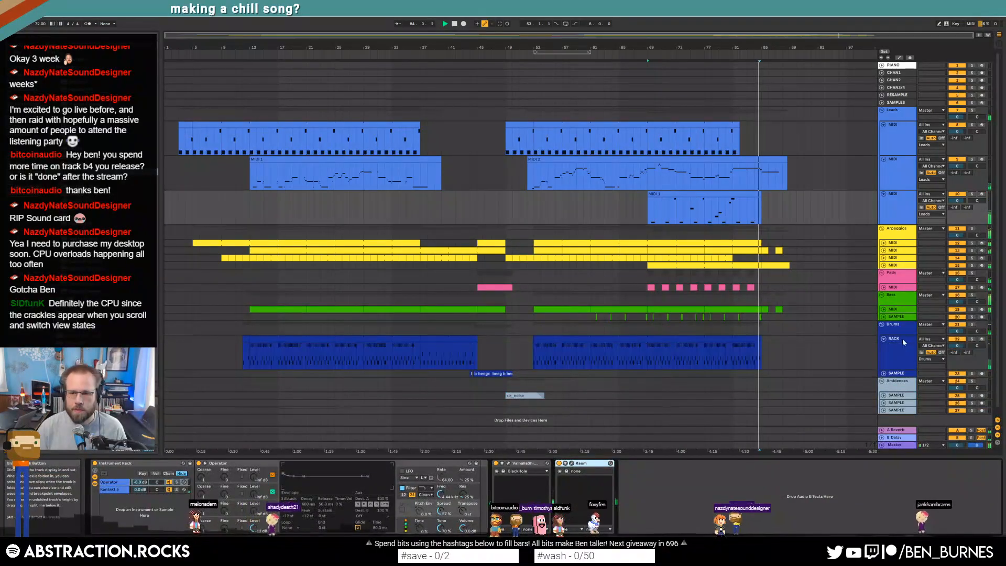
pyautogui.click(901, 338)
pyautogui.press('a')
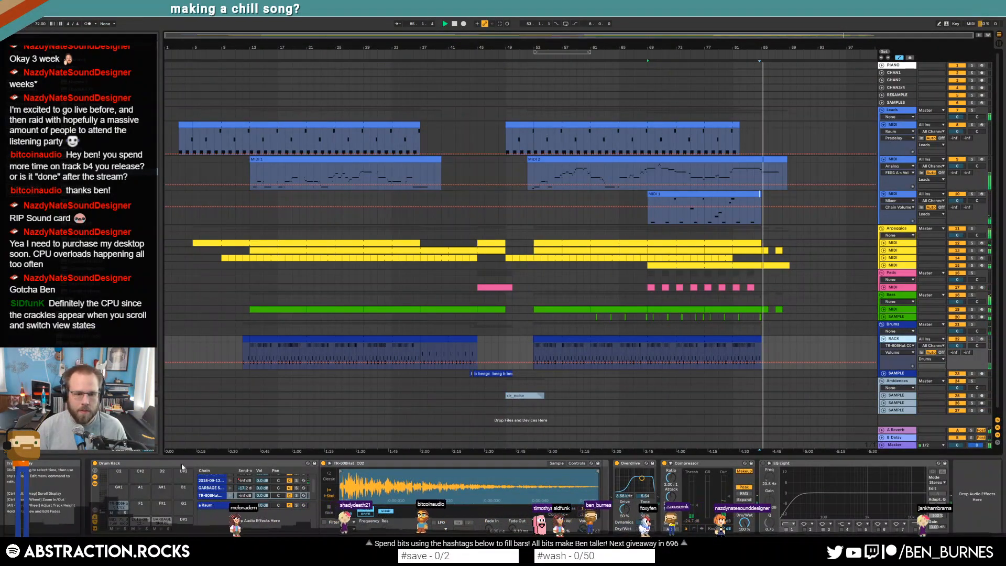
pyautogui.click(246, 480)
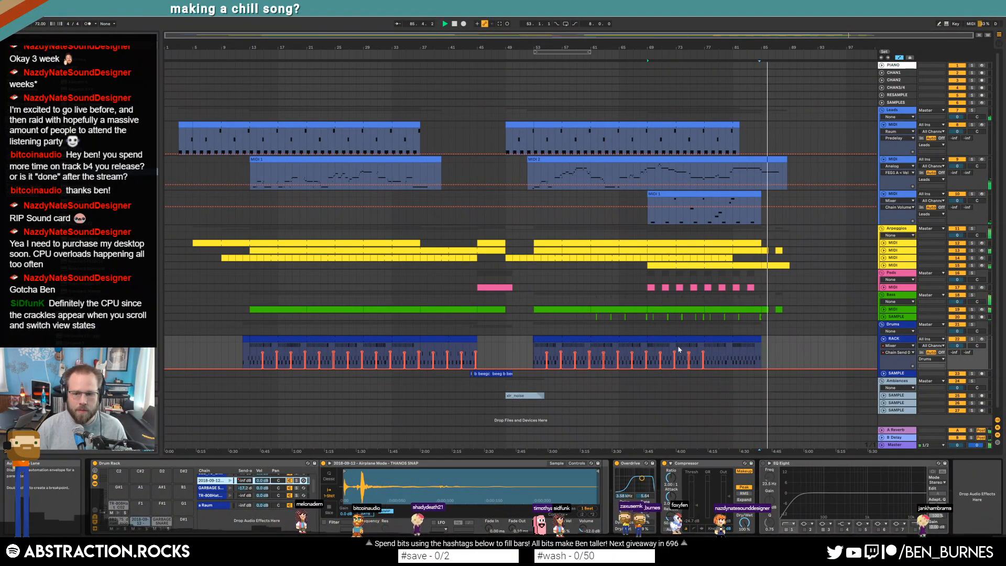
pyautogui.moveTo(678, 350); pyautogui.dragTo(705, 352)
pyautogui.hotkey('ctrl', 'd')
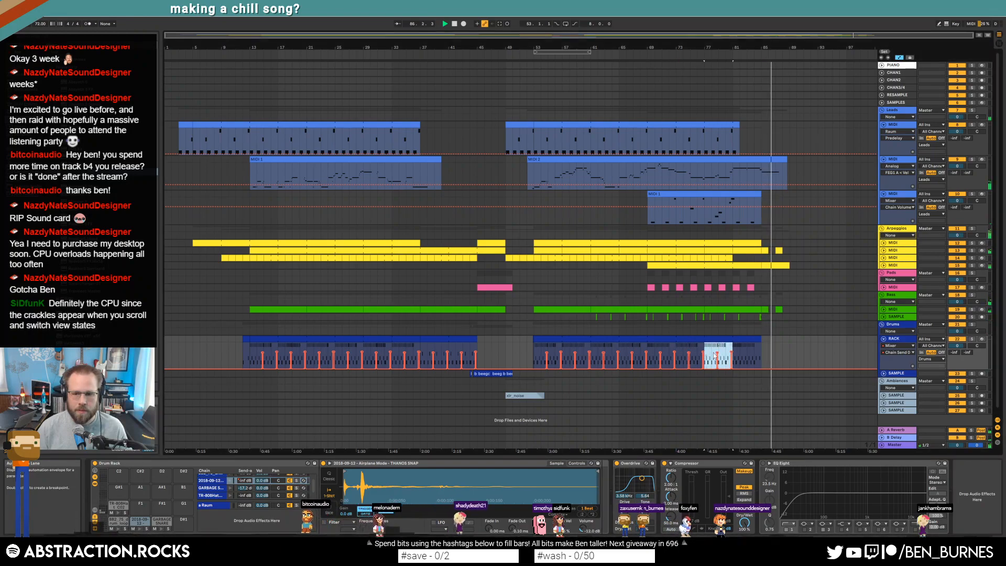
pyautogui.hotkey('ctrl', 'd')
pyautogui.click(783, 352)
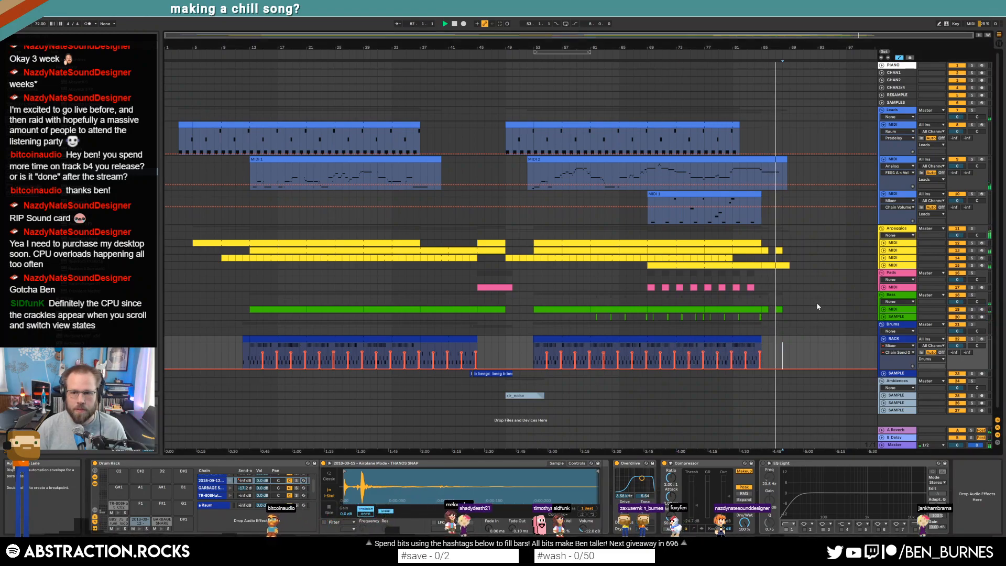
# Step: Trim the second arpeggio's clip so it ends one beat before bar 86, and hide the automation lanes
pyautogui.click(883, 250)
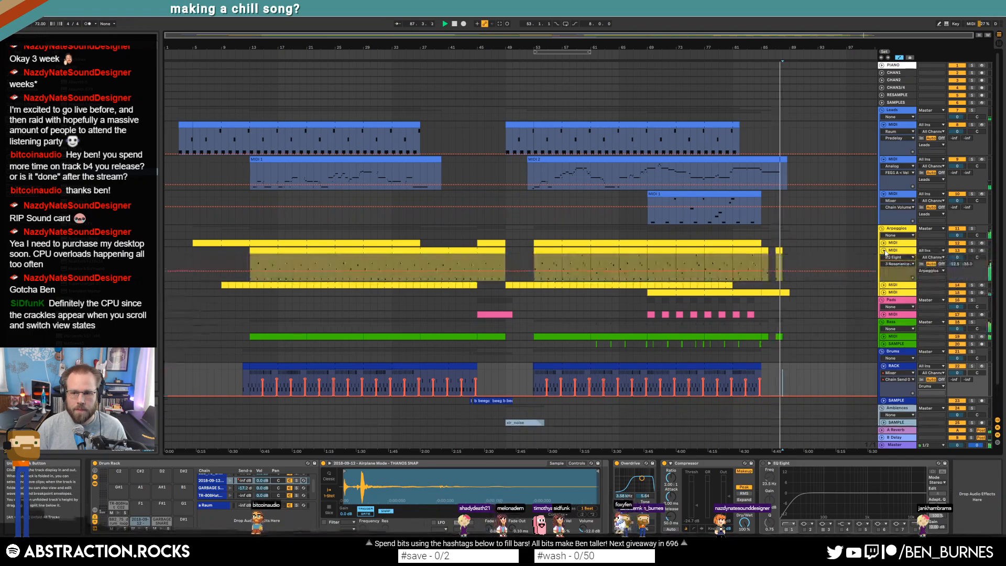
pyautogui.scroll(5, 766, 261)
pyautogui.click(798, 254)
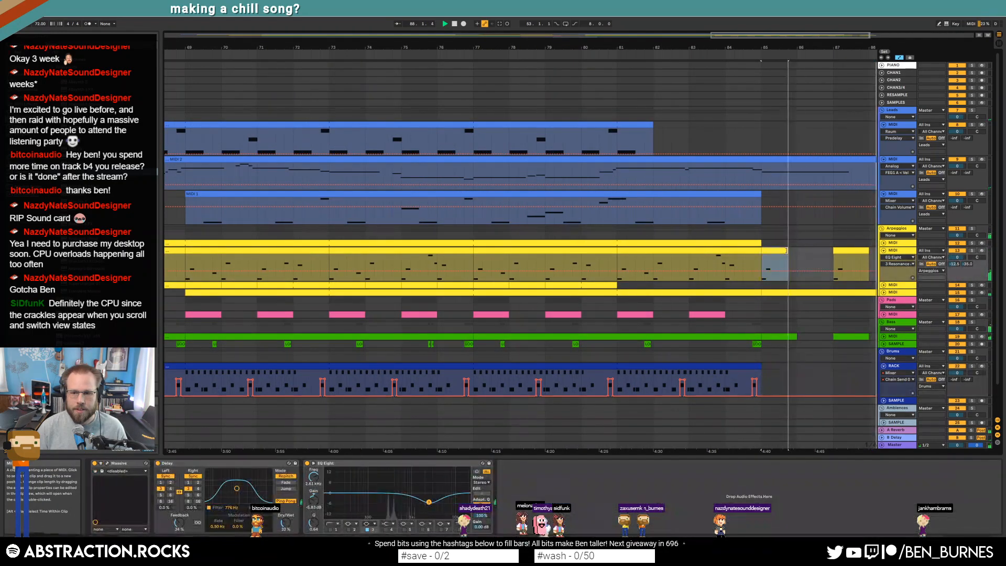
pyautogui.scroll(-5, 806, 259)
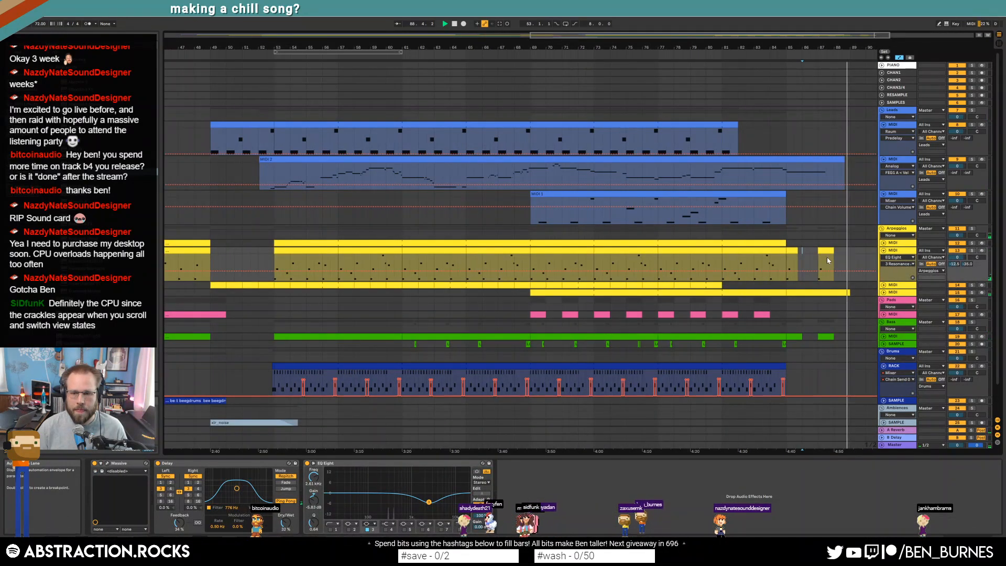
pyautogui.press('a')
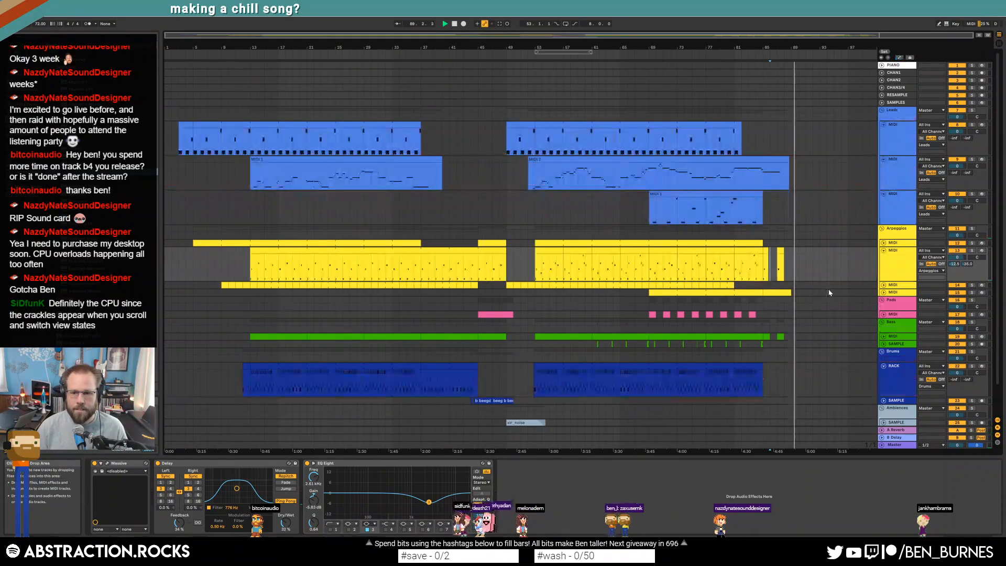
# Step: Unfold the fourth arpeggio track and insert a Phaser between its Operator and EQ Eight
pyautogui.click(883, 294)
pyautogui.scroll(3, 813, 292)
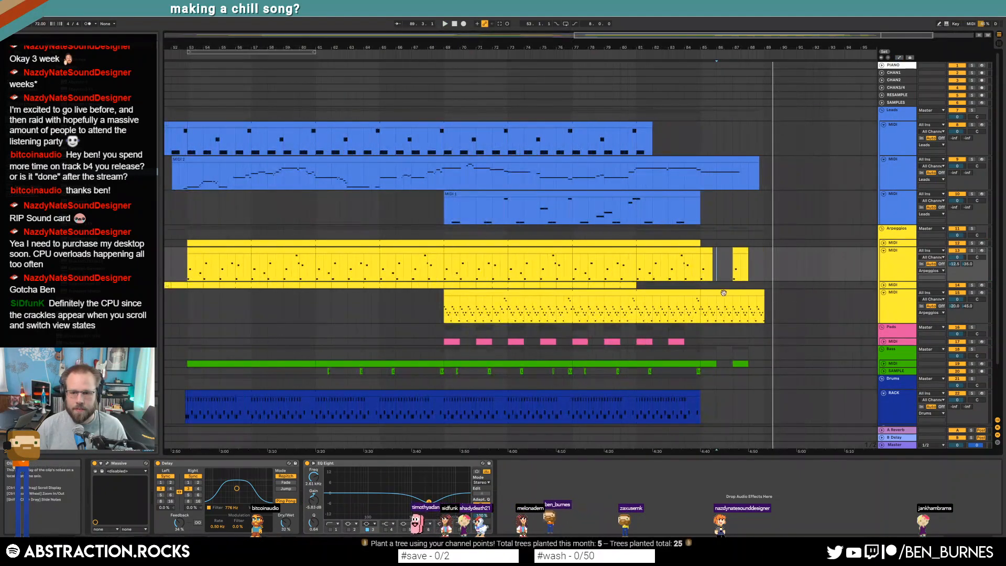
pyautogui.click(721, 292)
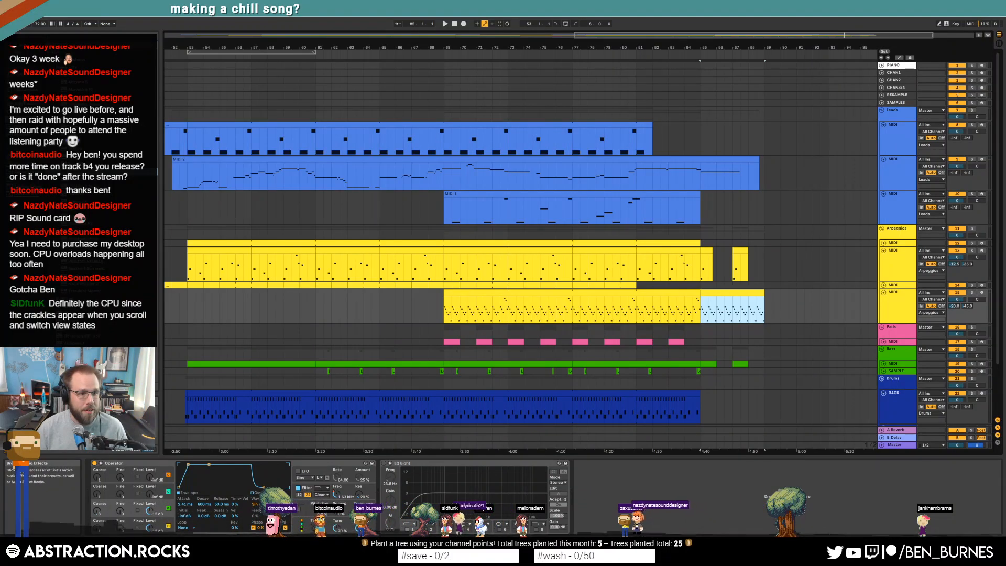
pyautogui.click(105, 127)
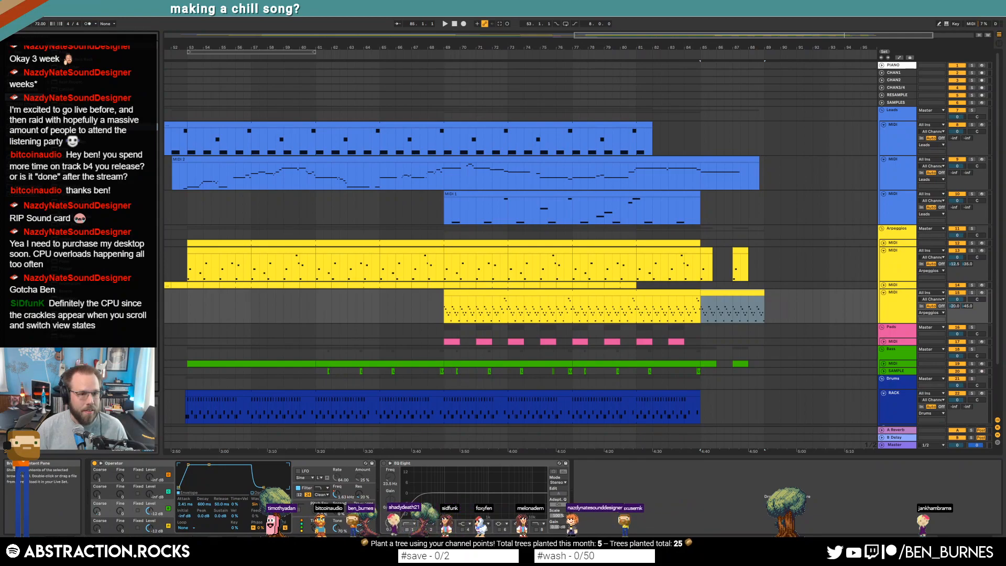
pyautogui.moveTo(464, 458); pyautogui.dragTo(379, 488)
# Step: Switch the Phaser to Space mode and adjust its LFO amount, frequency, feedback and number of poles
pyautogui.moveTo(509, 482); pyautogui.dragTo(509, 469)
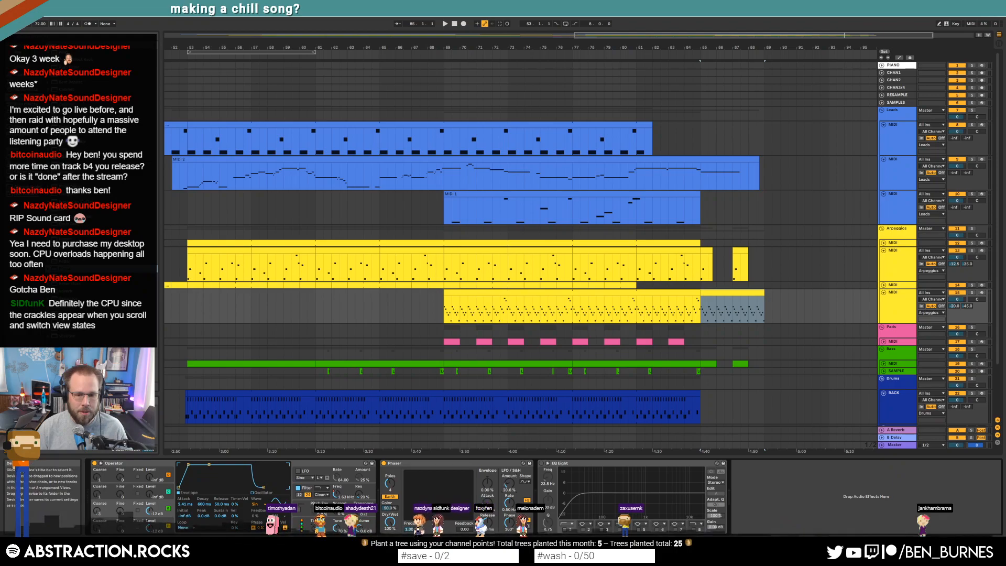
pyautogui.moveTo(415, 492); pyautogui.dragTo(450, 498)
pyautogui.click(389, 497)
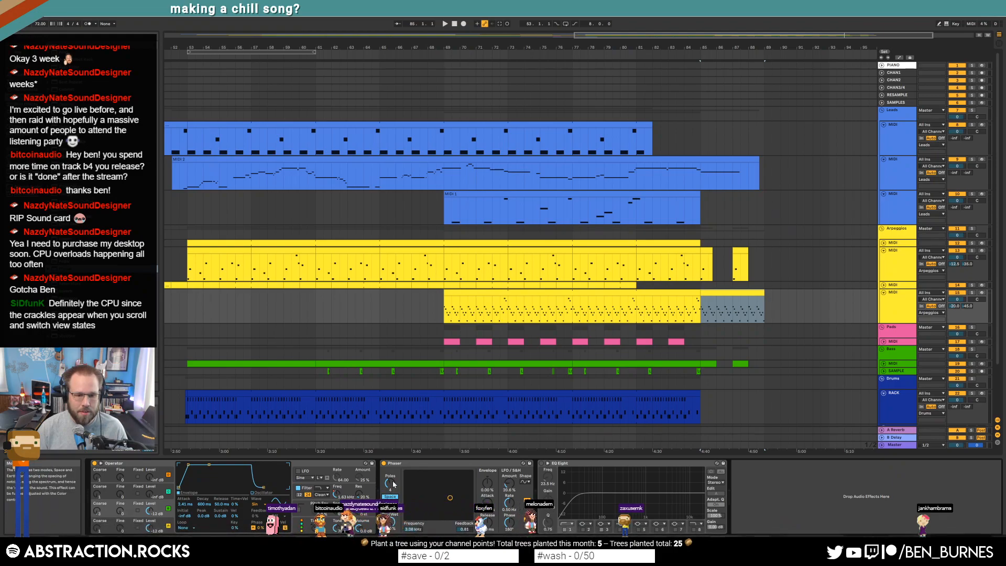
pyautogui.moveTo(390, 482); pyautogui.dragTo(390, 477)
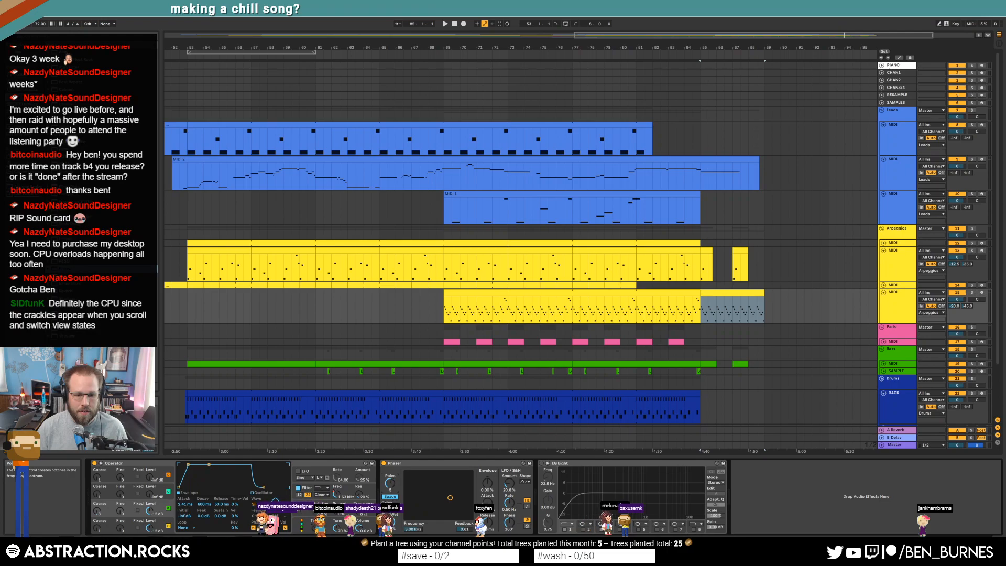
# Step: Solo the fourth arpeggio to fine-tune the Phaser's LFO amount, frequency and feedback during playback, and check it with the full mix
pyautogui.click(971, 293)
pyautogui.click(648, 313)
pyautogui.press('space')
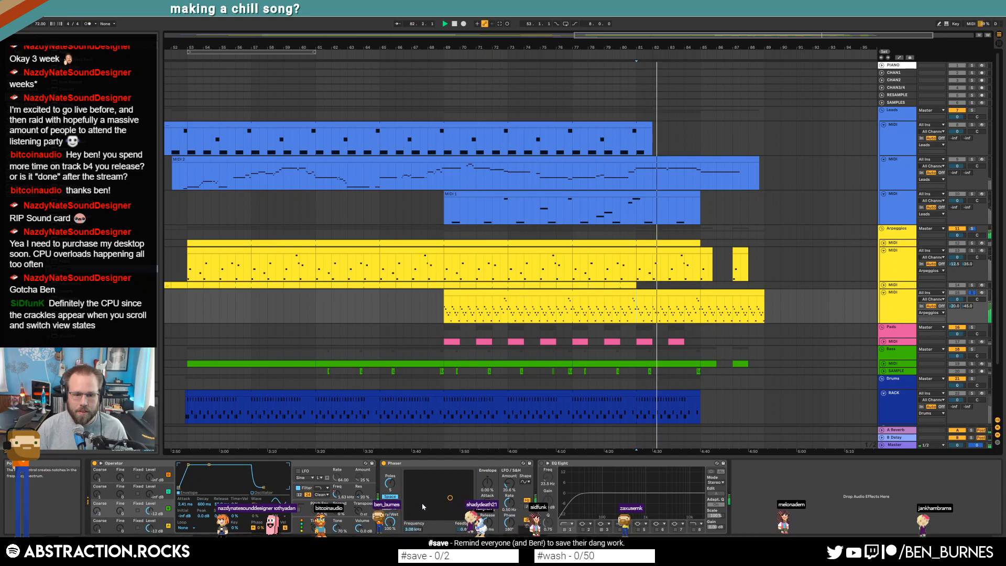
pyautogui.moveTo(509, 483); pyautogui.dragTo(509, 469)
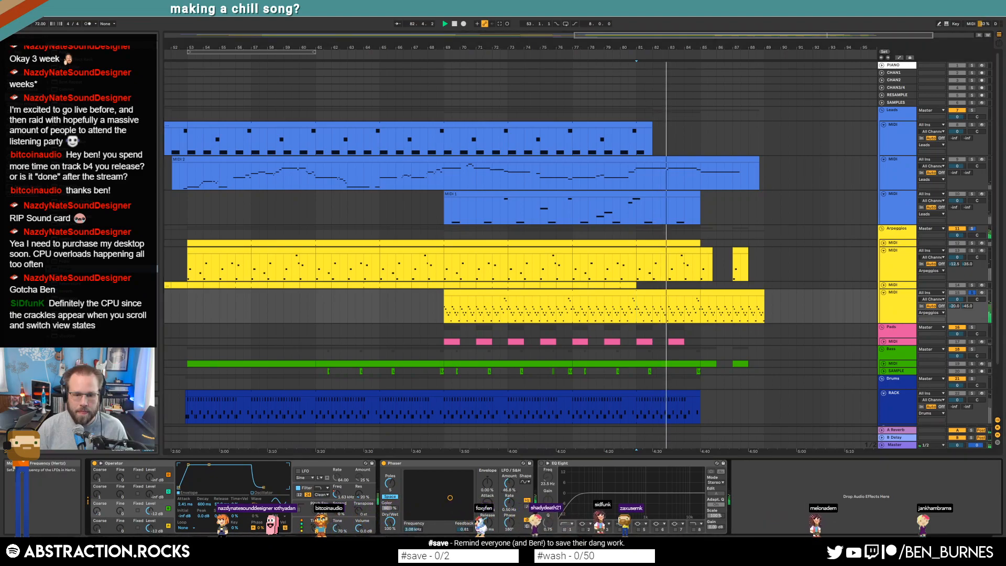
pyautogui.moveTo(464, 529); pyautogui.dragTo(464, 523)
pyautogui.moveTo(450, 486)
pyautogui.mouseDown()
pyautogui.moveTo(443, 482)
pyautogui.moveTo(470, 526)
pyautogui.moveTo(442, 500)
pyautogui.mouseUp()
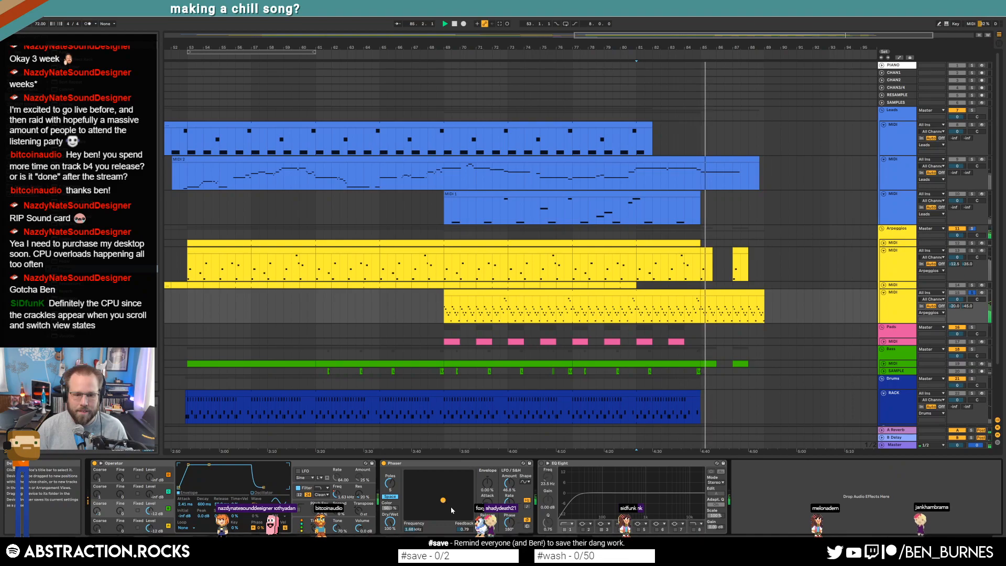
pyautogui.click(971, 292)
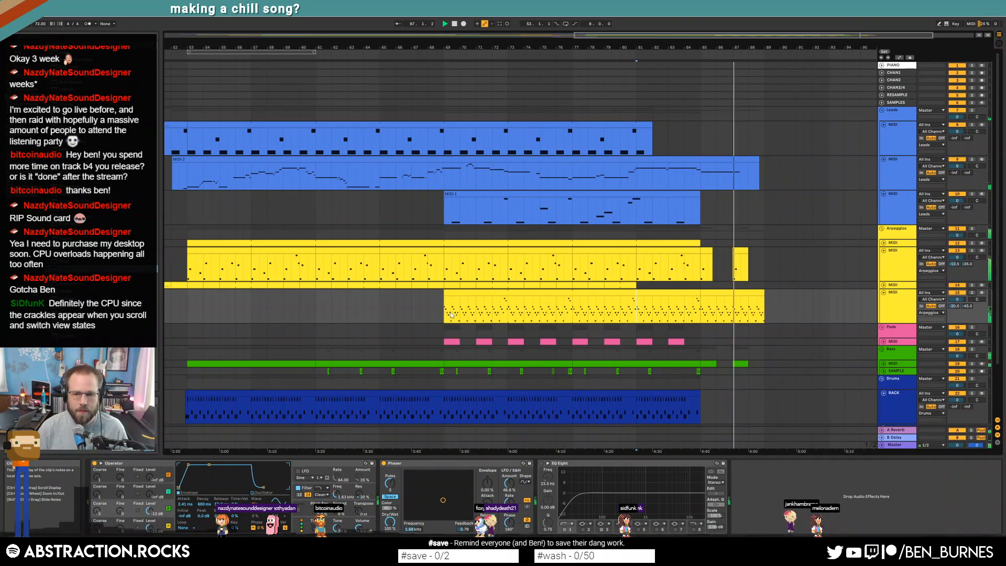
pyautogui.press('space')
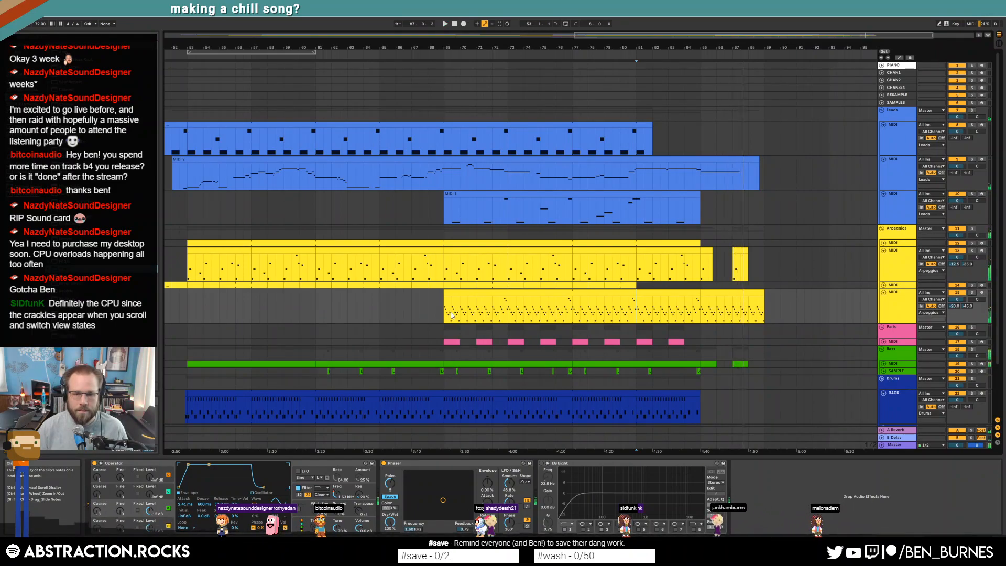
pyautogui.scroll(-5, 452, 314)
pyautogui.scroll(-2, 489, 313)
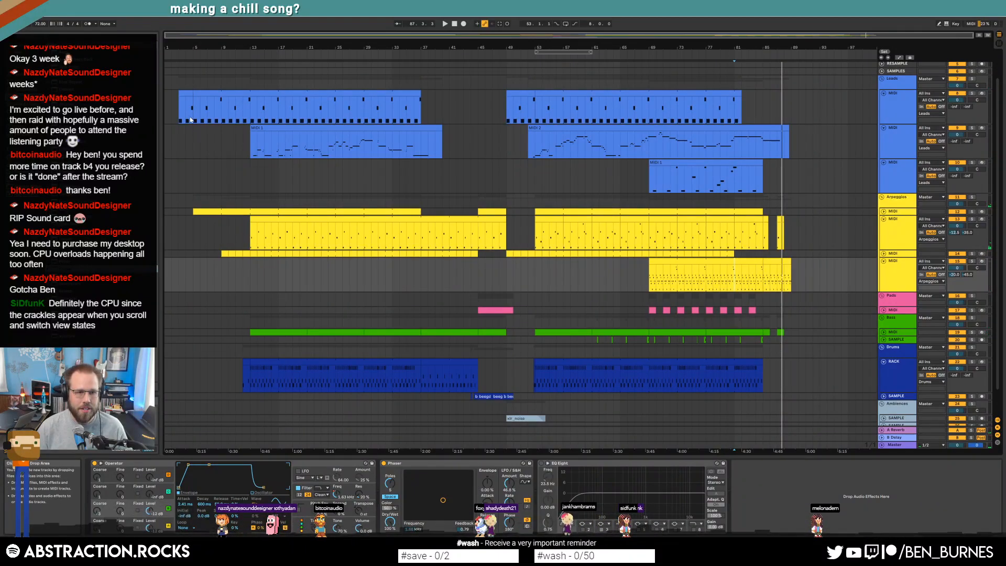
# Step: Fold the unfolded lead tracks and the second and fourth arpeggio tracks
pyautogui.click(882, 94)
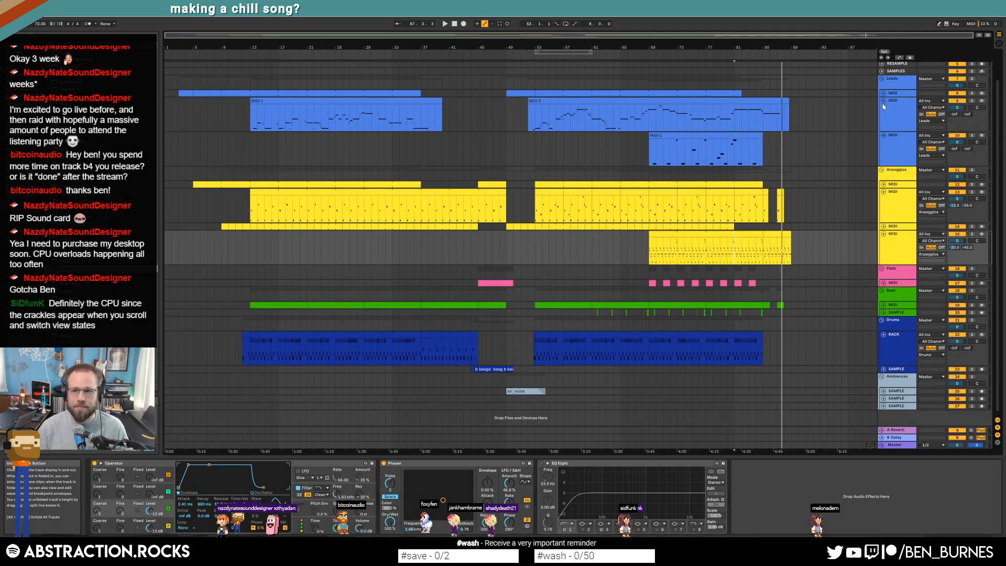
pyautogui.click(882, 101)
pyautogui.click(883, 108)
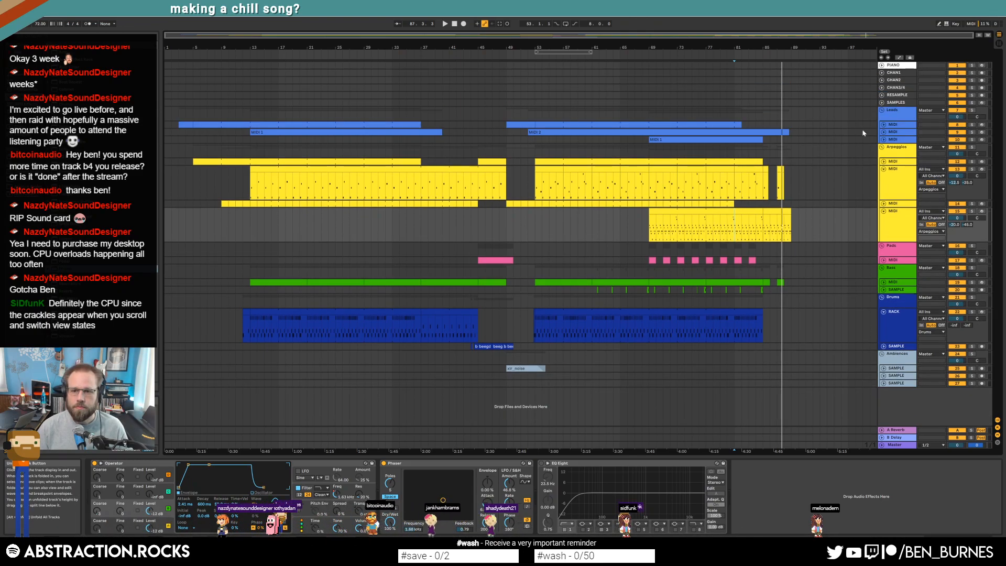
pyautogui.click(883, 169)
pyautogui.click(884, 184)
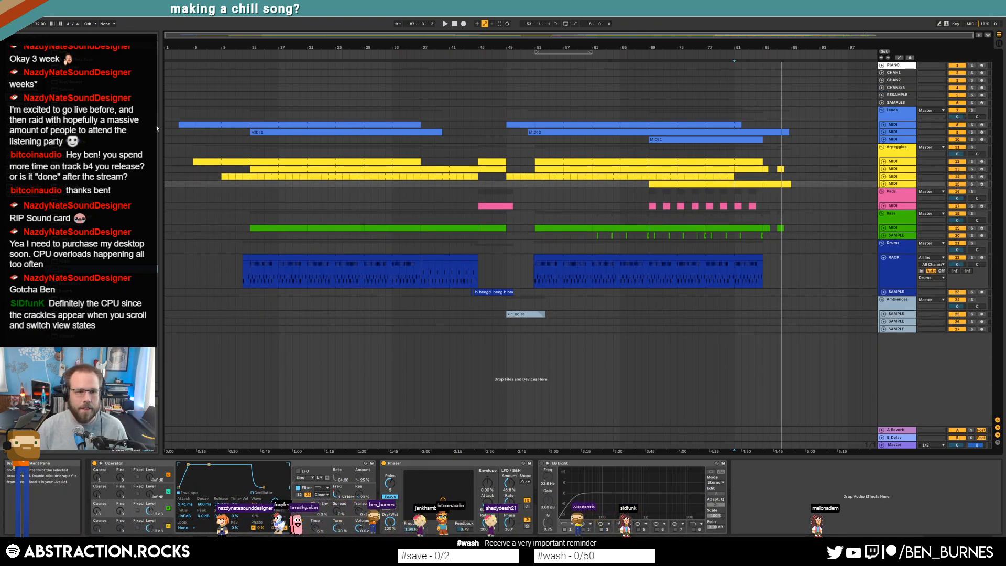
# Step: Play the song from bar 3 and tune the Master track's EQ Eight bands, Multiband Dynamics and Glue Compressor threshold
pyautogui.click(181, 125)
pyautogui.press('space')
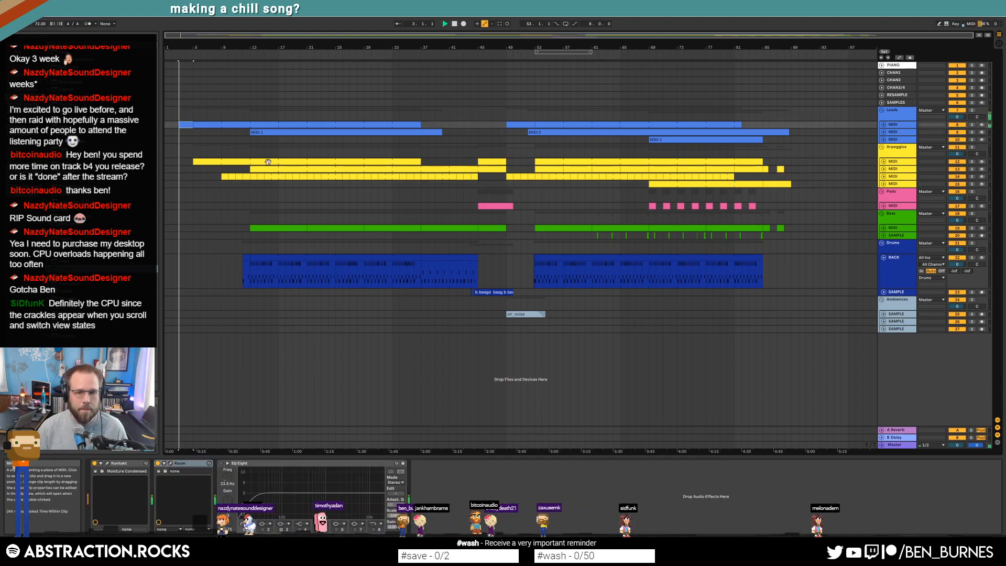
pyautogui.click(882, 445)
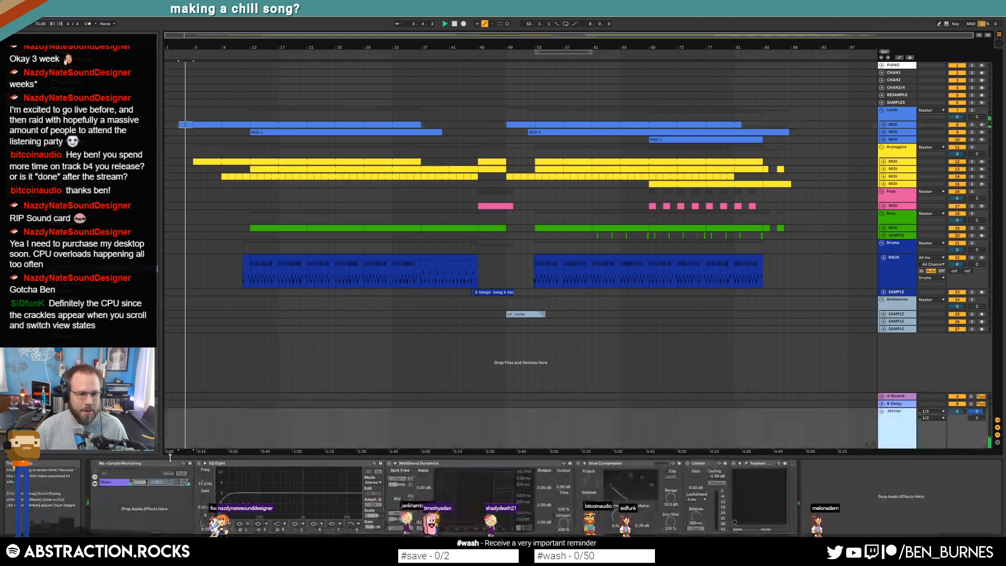
pyautogui.moveTo(227, 497); pyautogui.dragTo(333, 493)
pyautogui.moveTo(448, 477); pyautogui.dragTo(489, 499)
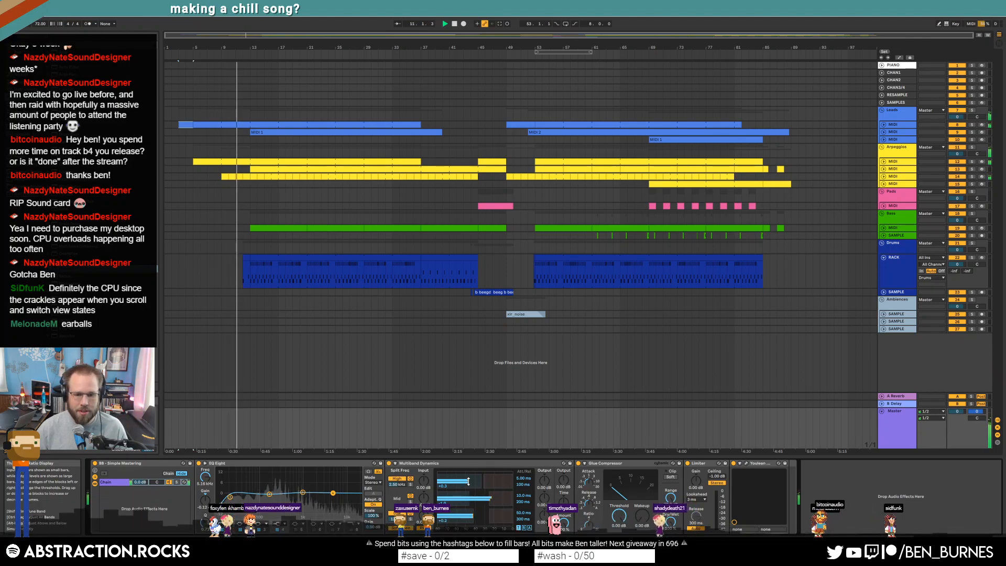
pyautogui.moveTo(619, 516)
pyautogui.mouseDown()
pyautogui.moveTo(618, 532)
pyautogui.moveTo(642, 503)
pyautogui.moveTo(642, 517)
pyautogui.moveTo(618, 518)
pyautogui.mouseUp()
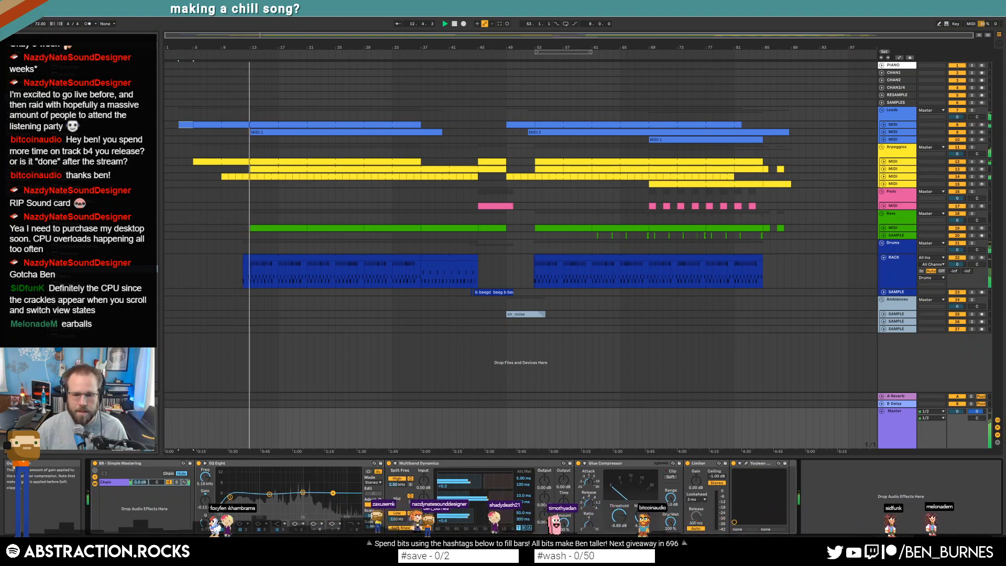
pyautogui.moveTo(619, 521); pyautogui.dragTo(621, 520)
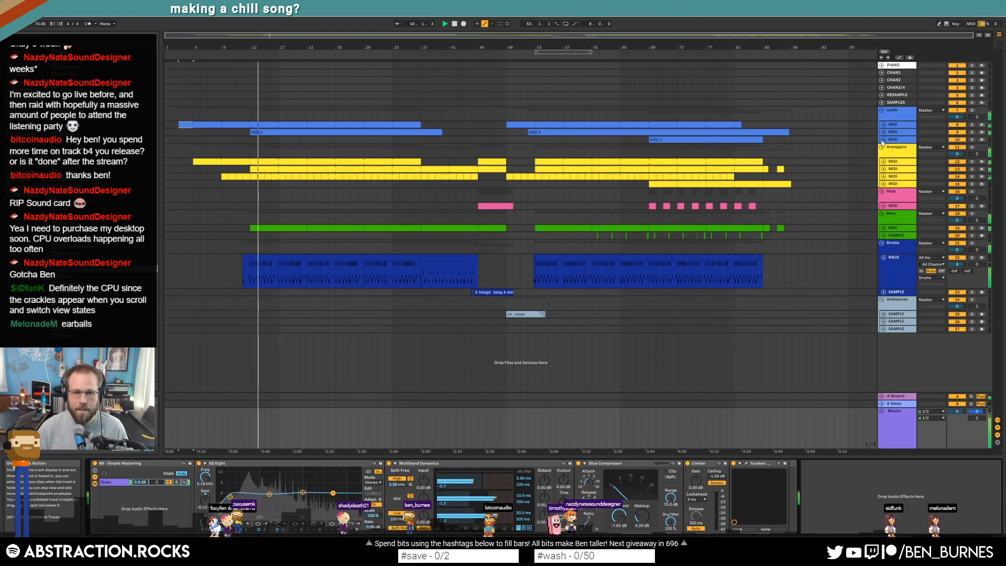
# Step: Unfold the second lead and the bass MIDI track, and lower the bass MIDI track's volume to -4.0 dB
pyautogui.click(883, 140)
pyautogui.click(883, 139)
pyautogui.click(883, 132)
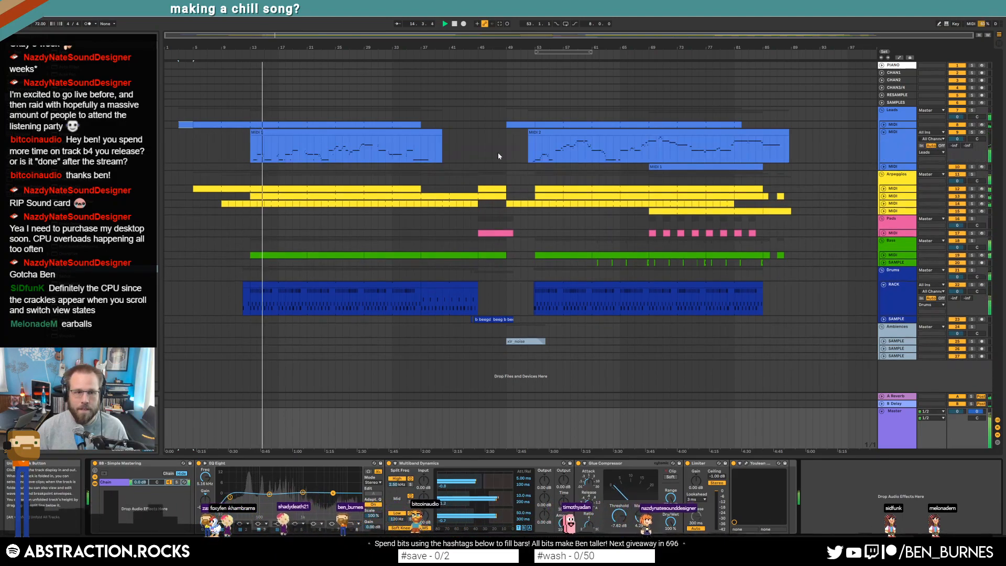
pyautogui.click(883, 255)
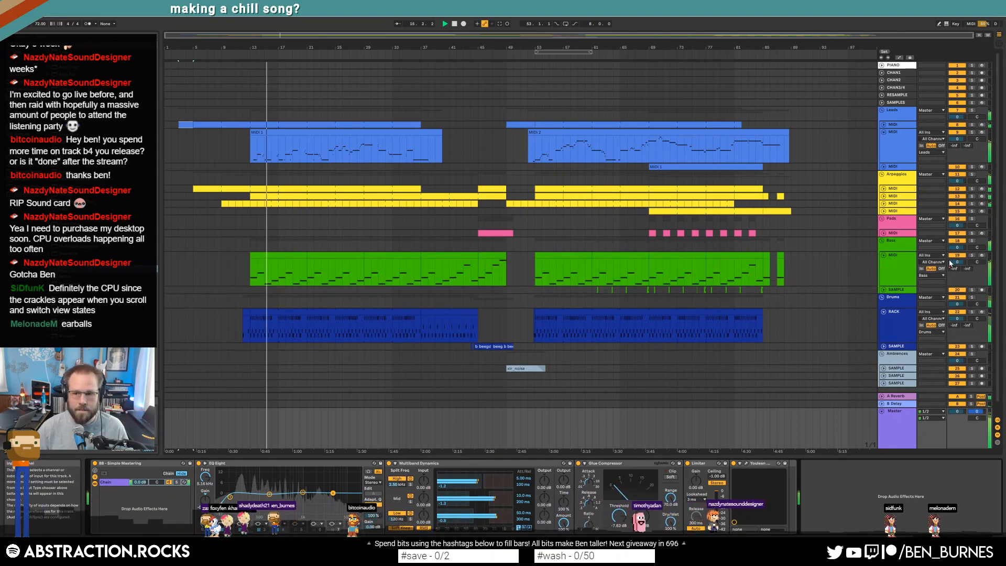
# Step: Raise the master Glue Compressor's threshold and makeup, and open the TR-808Hat pad in the drum rack
pyautogui.click(897, 428)
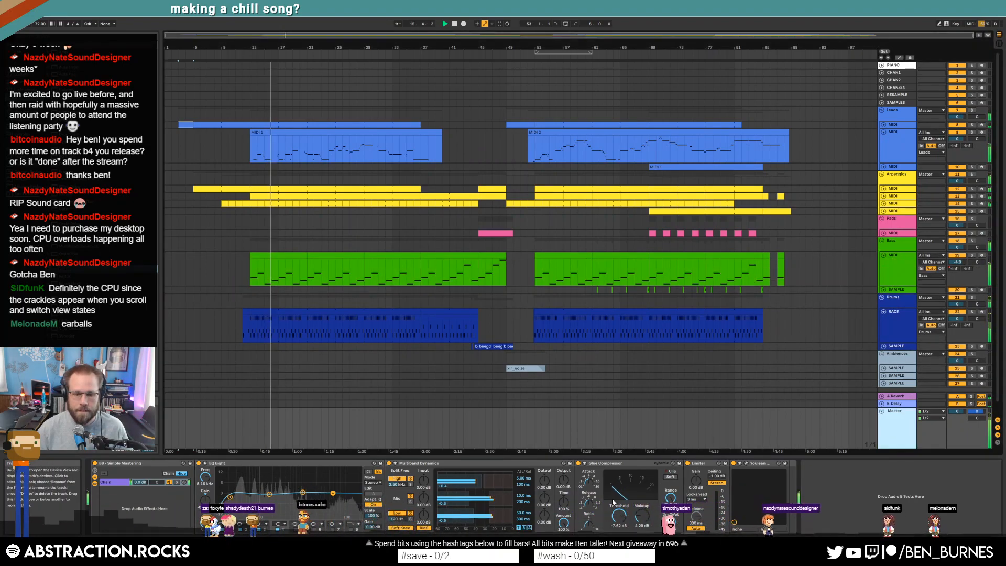
pyautogui.moveTo(618, 516); pyautogui.dragTo(642, 515)
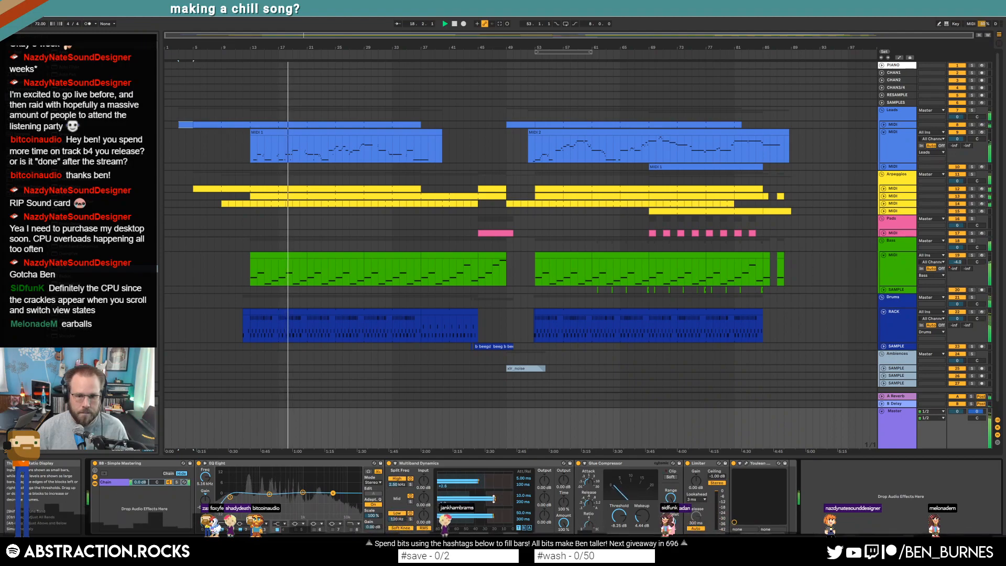
pyautogui.click(389, 326)
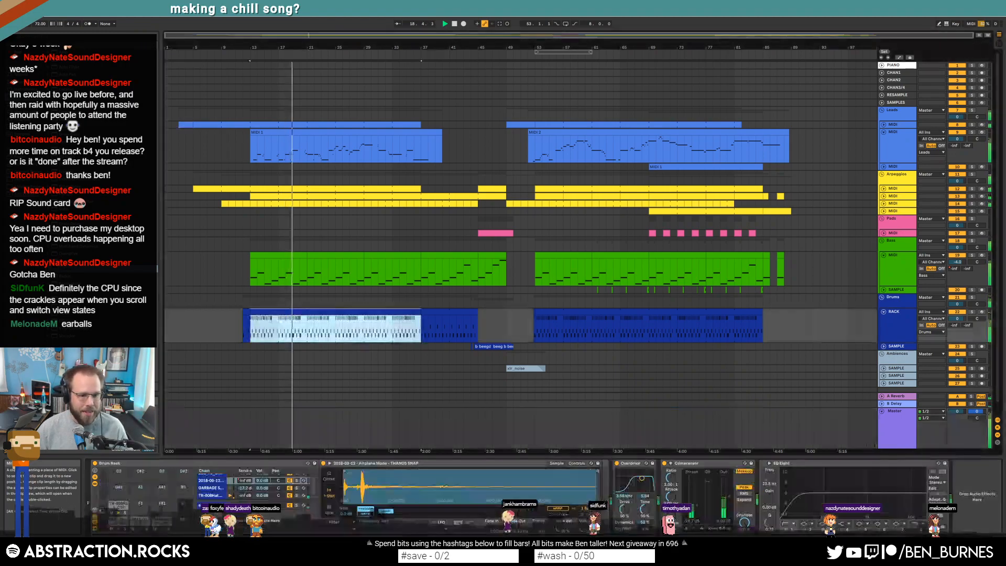
pyautogui.click(119, 509)
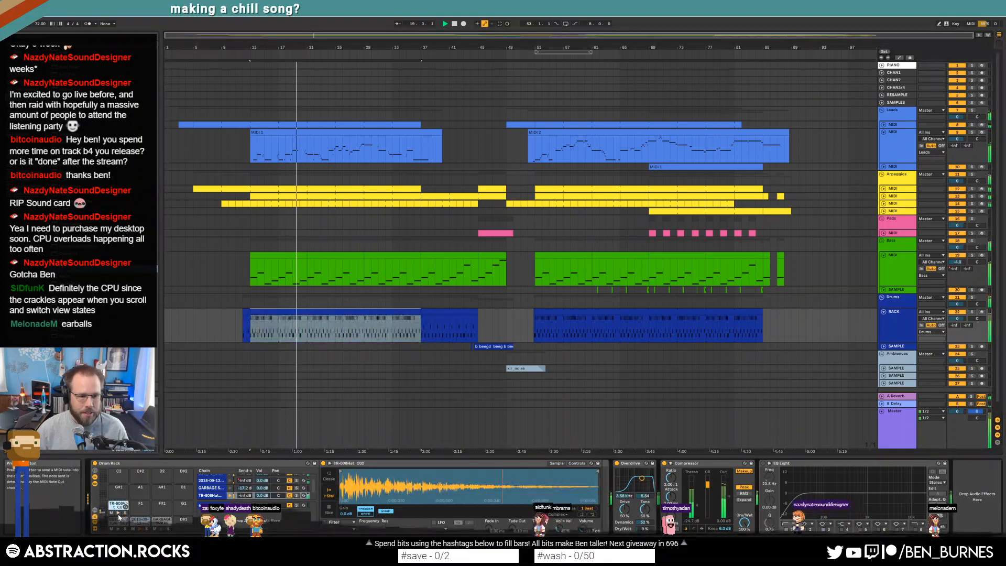
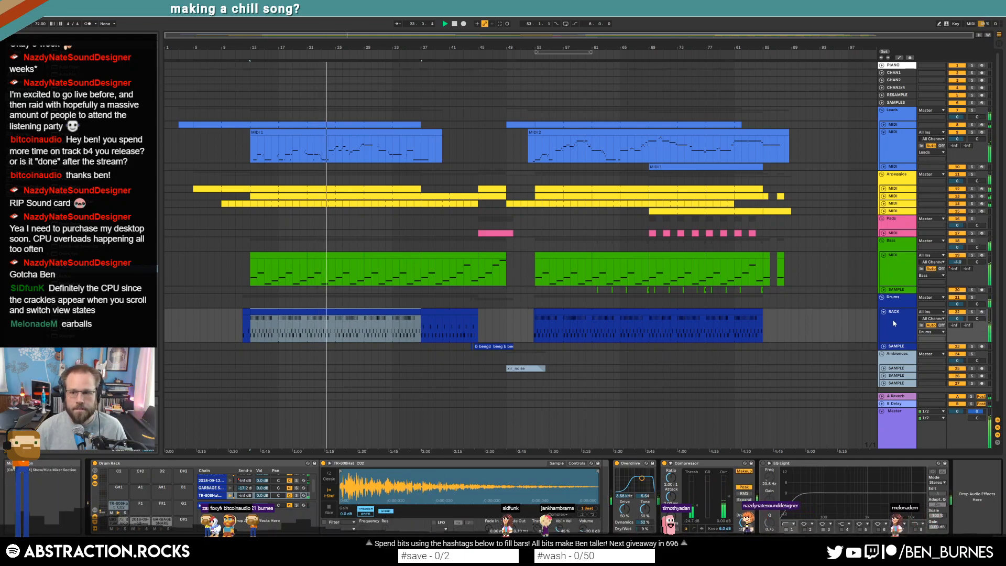
# Step: Delete the two empty sample tracks in the Ambiences group and the unused CHAN3/4, RESAMPLE and SAMPLES tracks
pyautogui.click(902, 356)
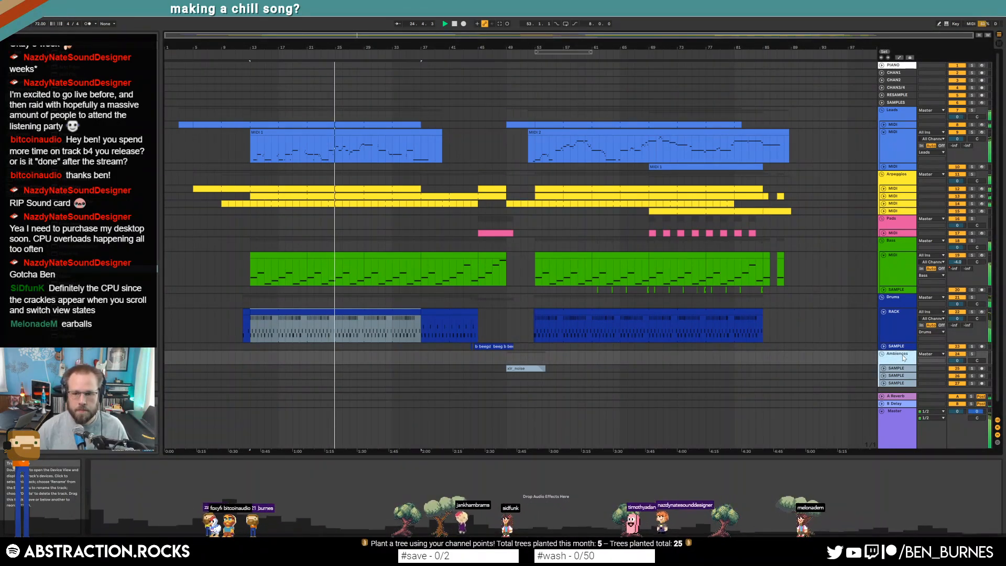
pyautogui.click(901, 383)
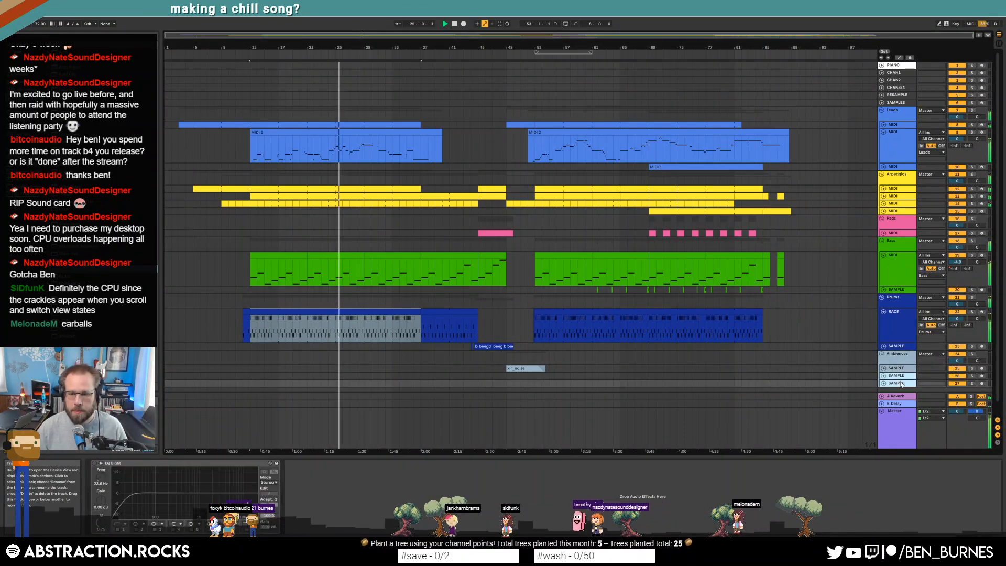
pyautogui.press('Delete')
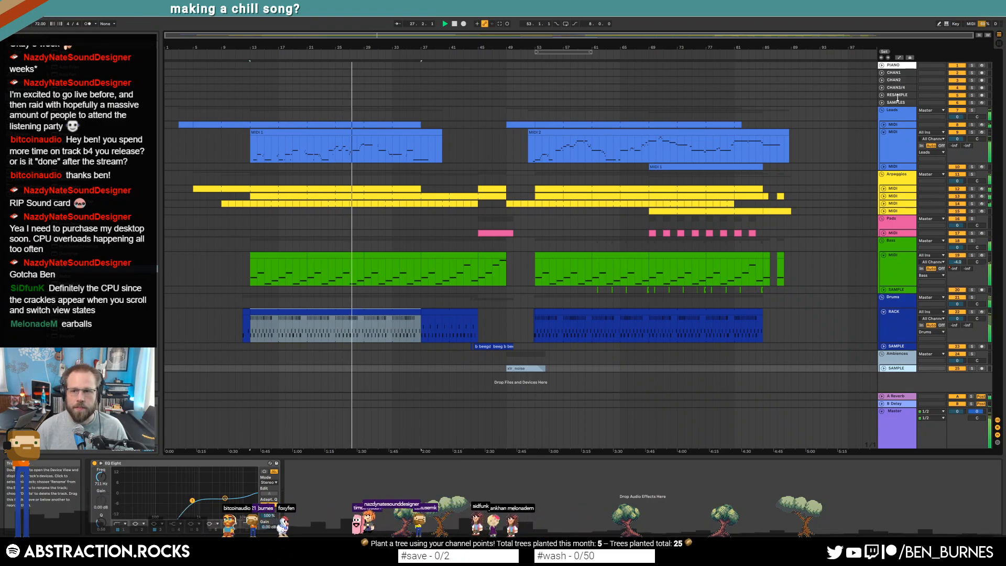
pyautogui.click(906, 104)
pyautogui.keyDown('shift'); pyautogui.click(908, 89); pyautogui.keyUp('shift')
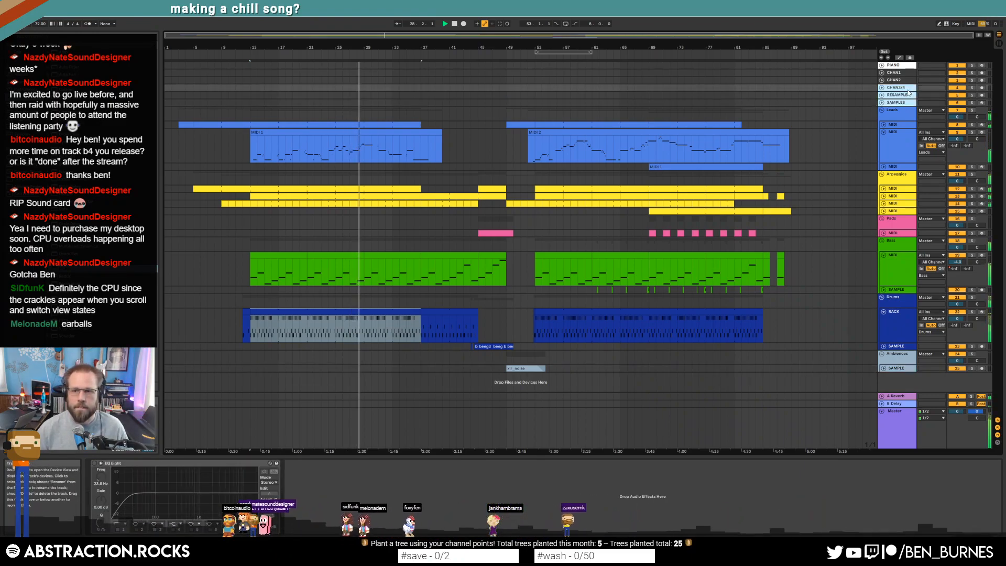
pyautogui.press('Delete')
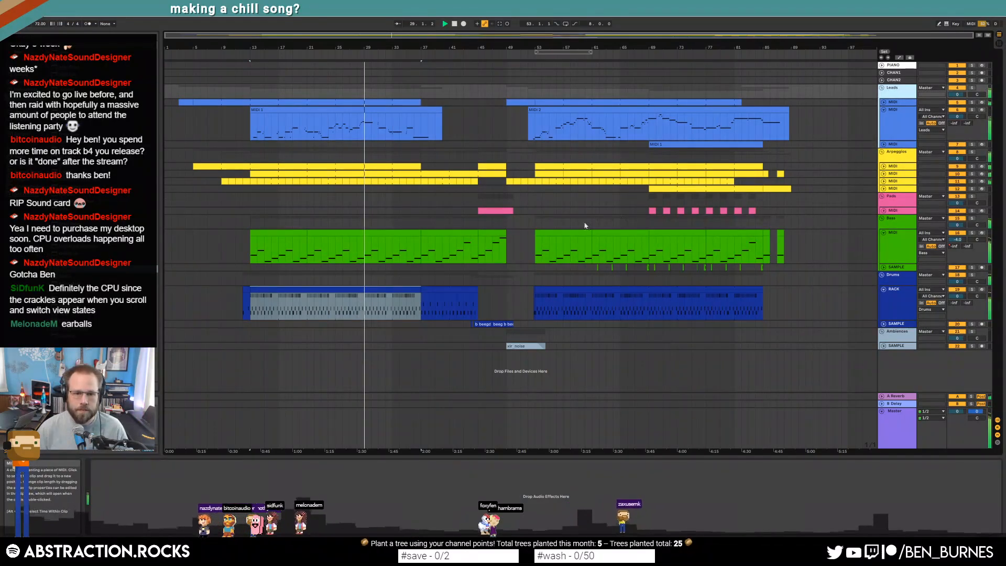
# Step: Raise the bass MIDI track's volume slightly and open its Massive synthesizer window
pyautogui.click(908, 254)
pyautogui.moveTo(958, 242); pyautogui.dragTo(961, 239)
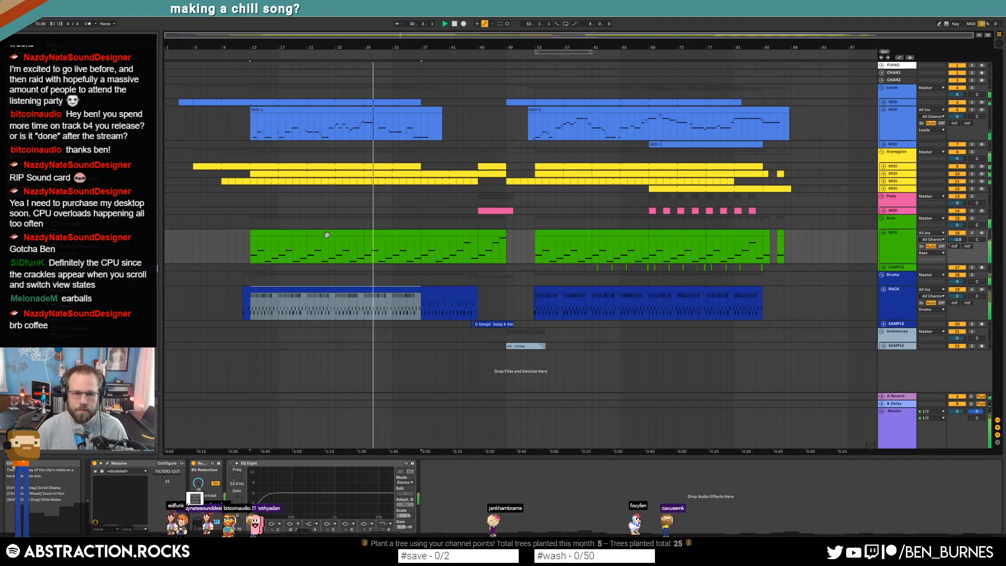
pyautogui.click(330, 250)
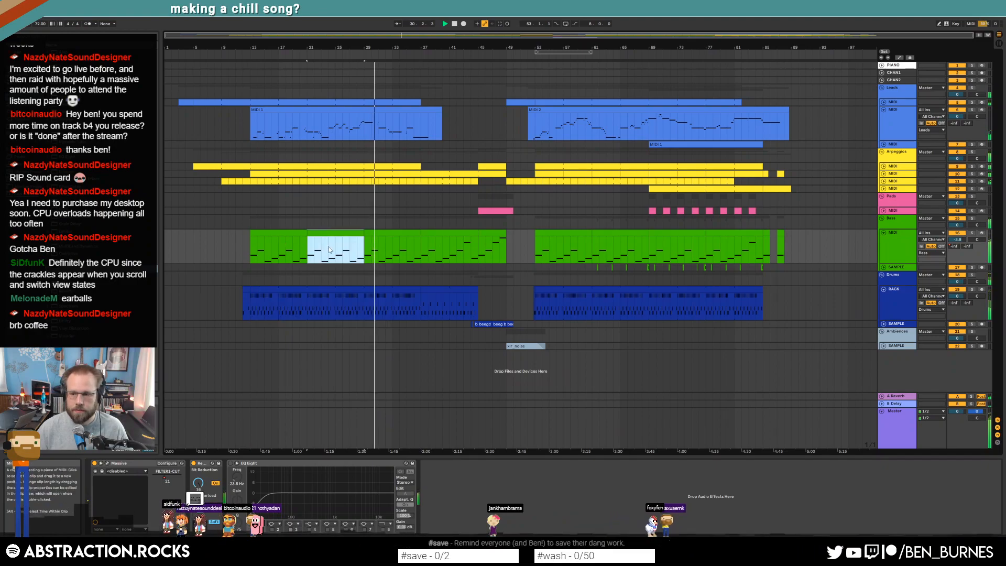
pyautogui.click(108, 463)
pyautogui.moveTo(252, 114); pyautogui.dragTo(608, 212)
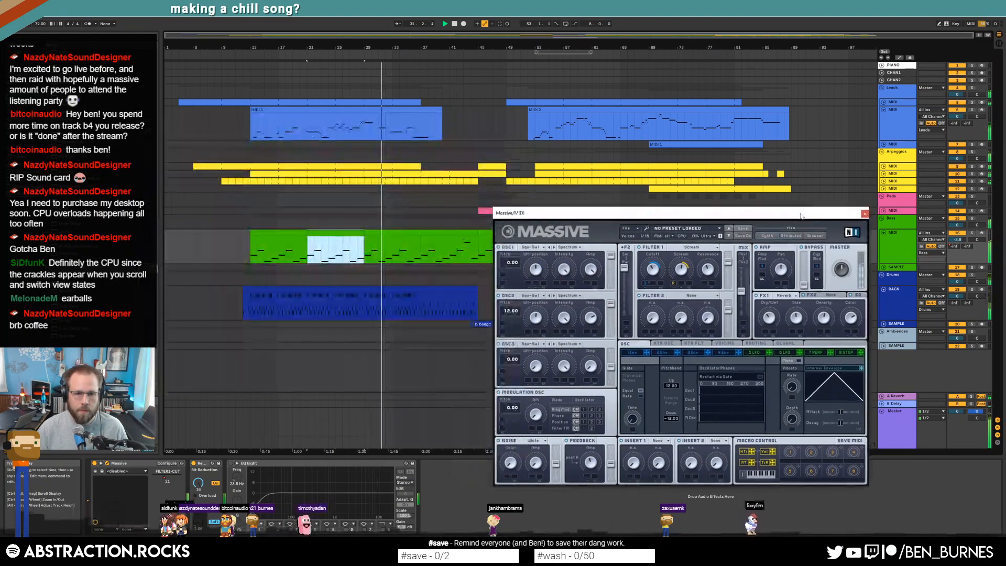
# Step: Turn the bass filter cutoff automation's step at bar 77 into a gradual fall until about bar 85, and adjust Massive's Filter 1 resonance
pyautogui.press('a')
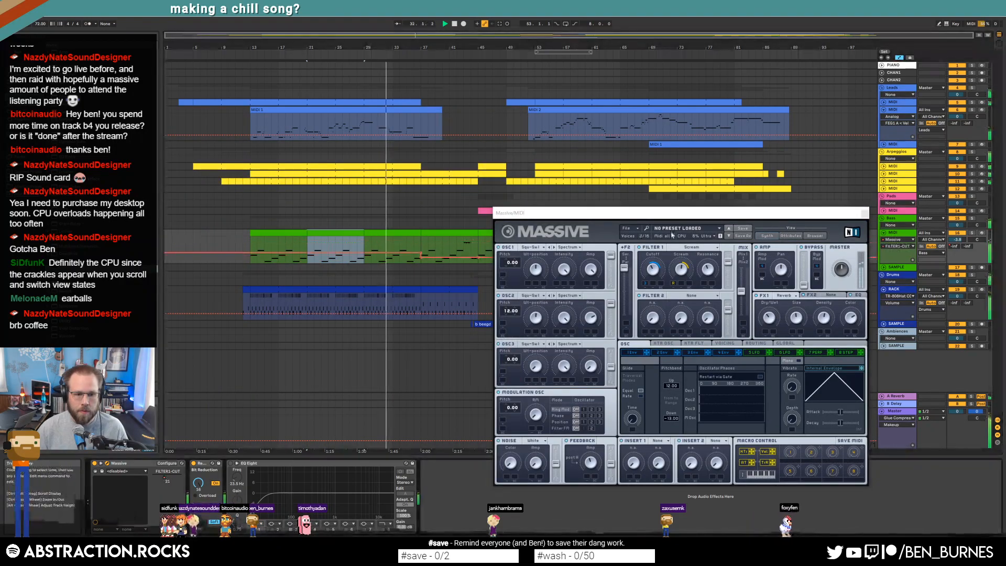
pyautogui.moveTo(618, 216); pyautogui.dragTo(602, 317)
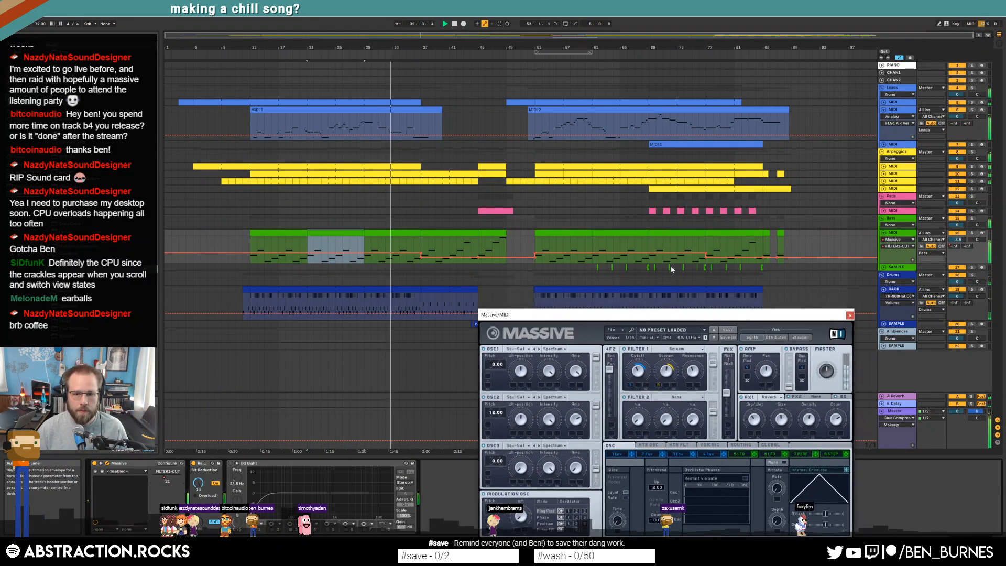
pyautogui.click(705, 258)
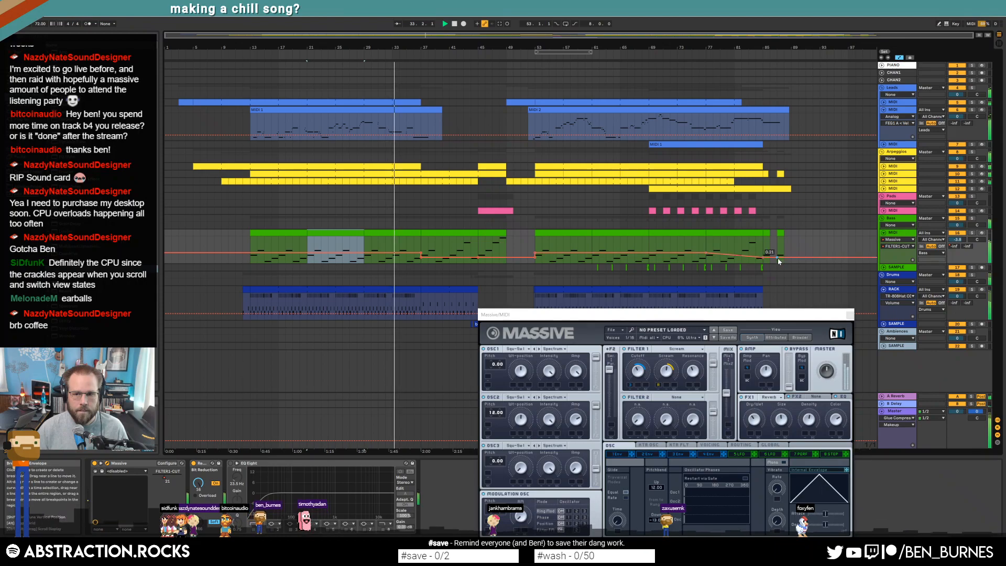
pyautogui.click(798, 243)
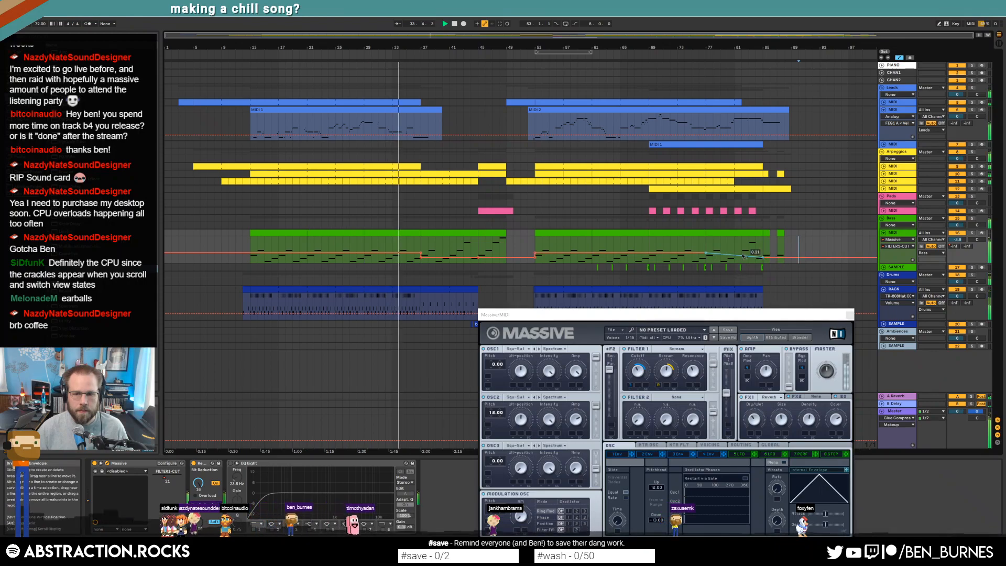
pyautogui.click(793, 244)
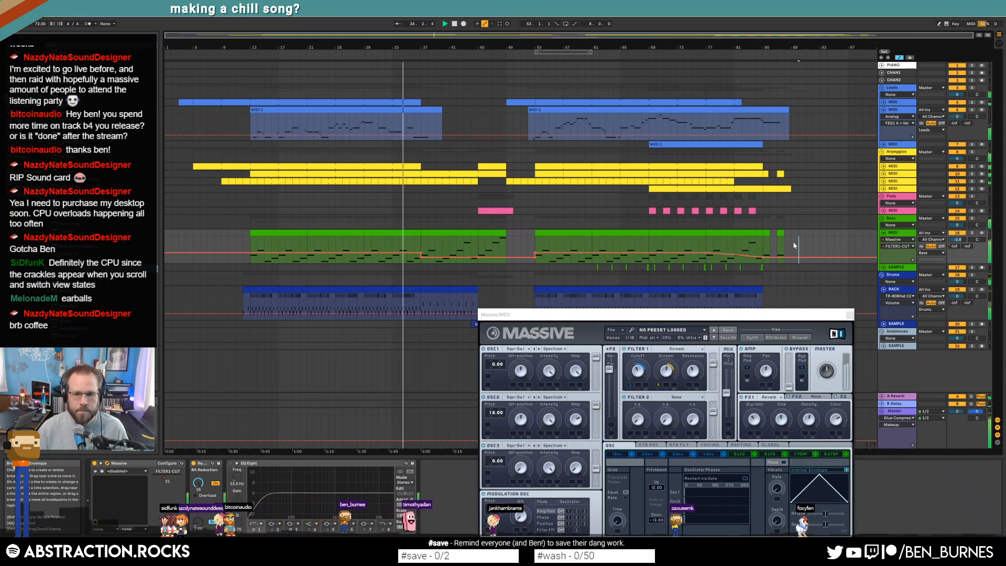
pyautogui.moveTo(693, 371); pyautogui.dragTo(693, 367)
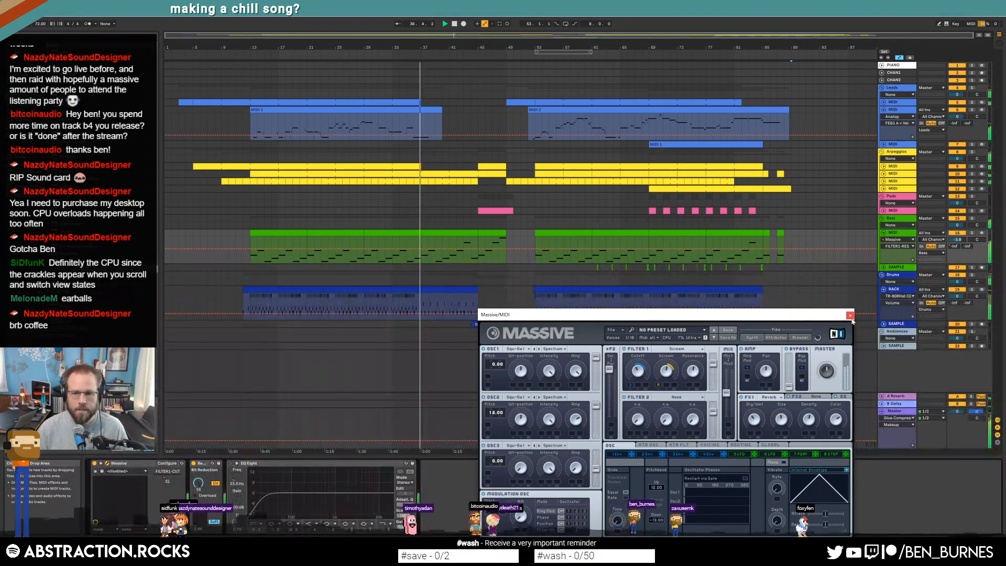
pyautogui.click(849, 315)
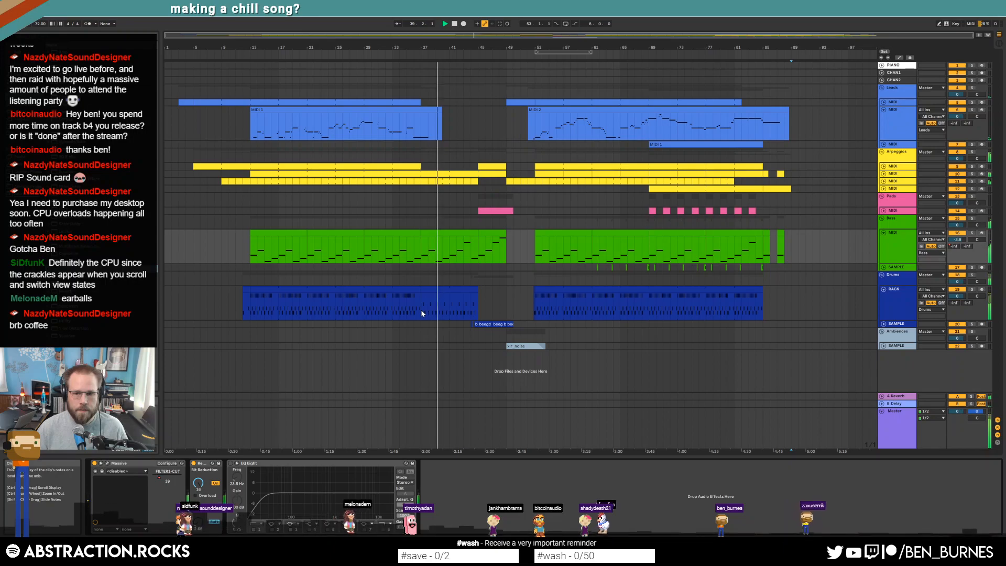
# Step: Copy four bars of the drum RACK pattern from bar 37 to bar 84, and delete the last kick note of the copy
pyautogui.moveTo(421, 314); pyautogui.dragTo(428, 314)
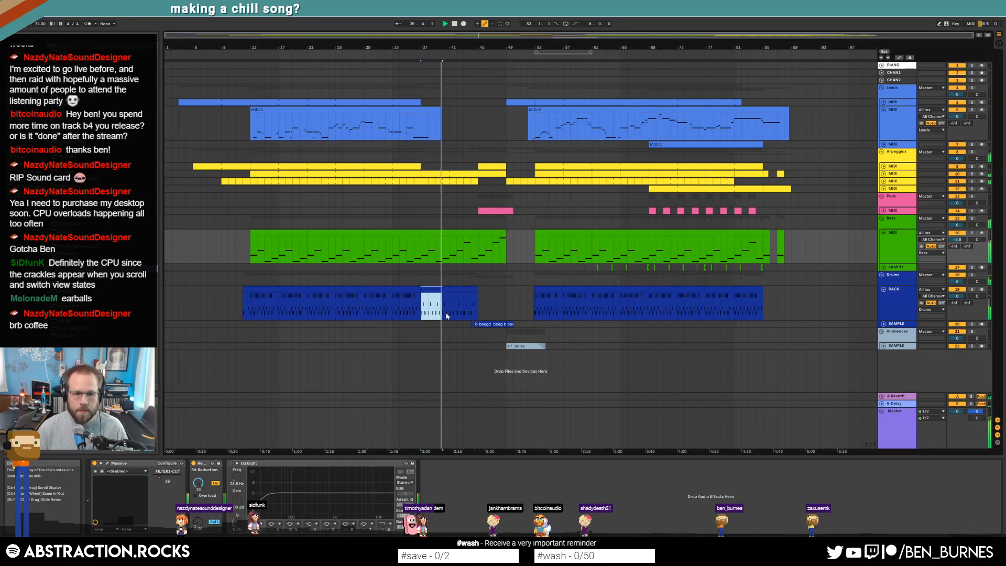
pyautogui.moveTo(757, 304); pyautogui.dragTo(771, 297)
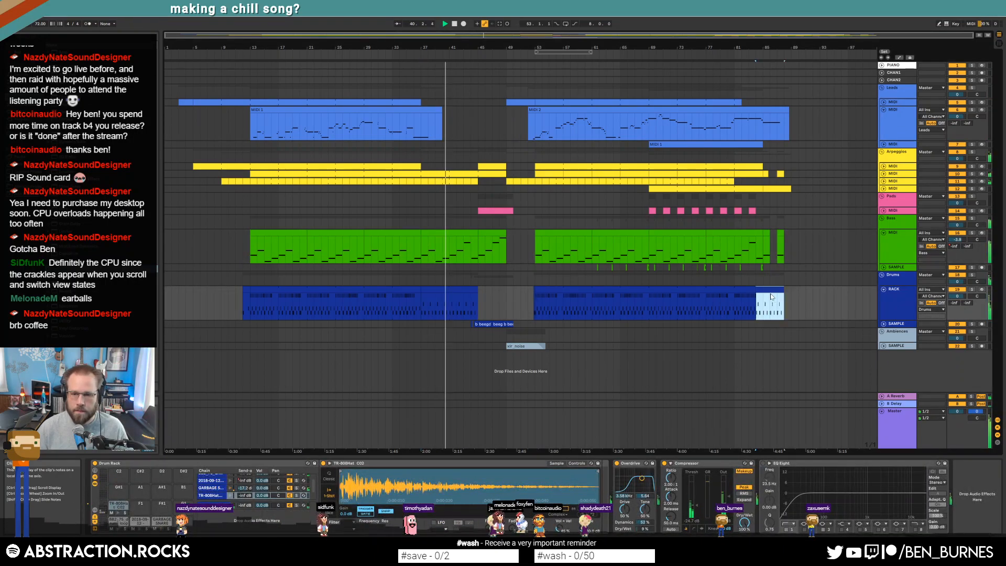
pyautogui.doubleClick(771, 290)
pyautogui.moveTo(928, 375); pyautogui.dragTo(927, 376)
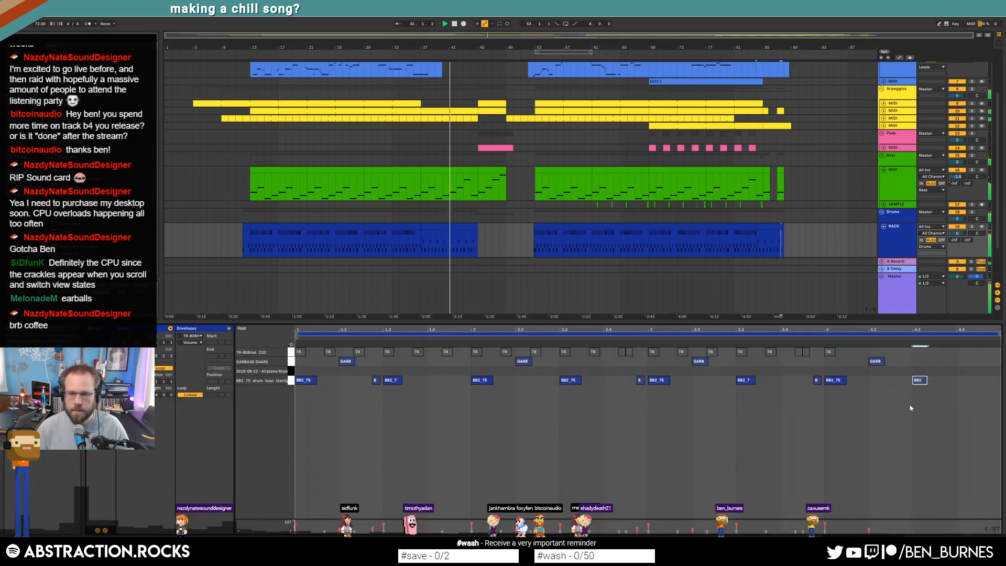
pyautogui.press('Delete')
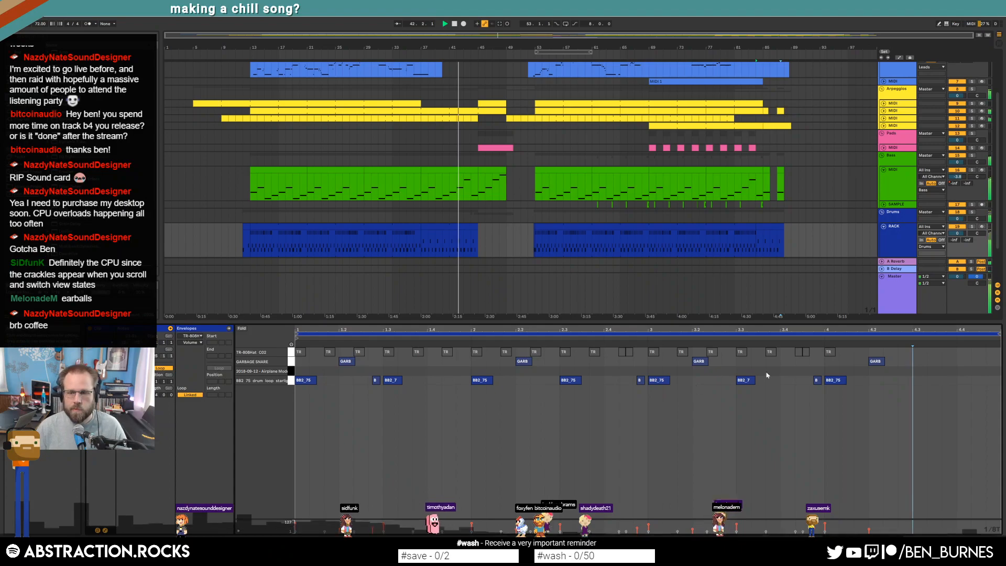
pyautogui.hotkey('shift', 'Tab')
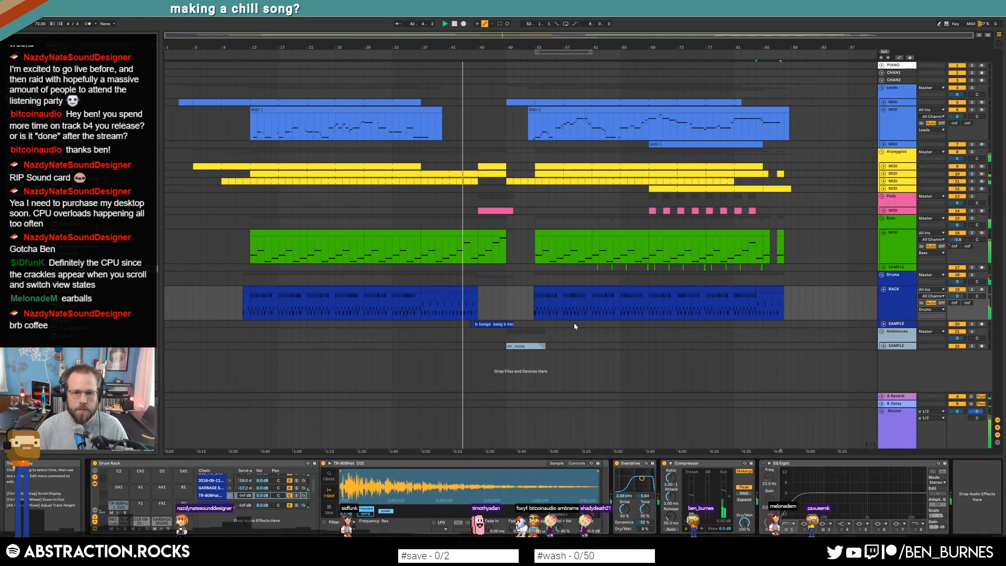
# Step: On the third arpeggio track, remove the Redux Bit Depth automation's dip before bar 49 and ramp it up to 16 around bar 80
pyautogui.click(892, 173)
pyautogui.click(883, 174)
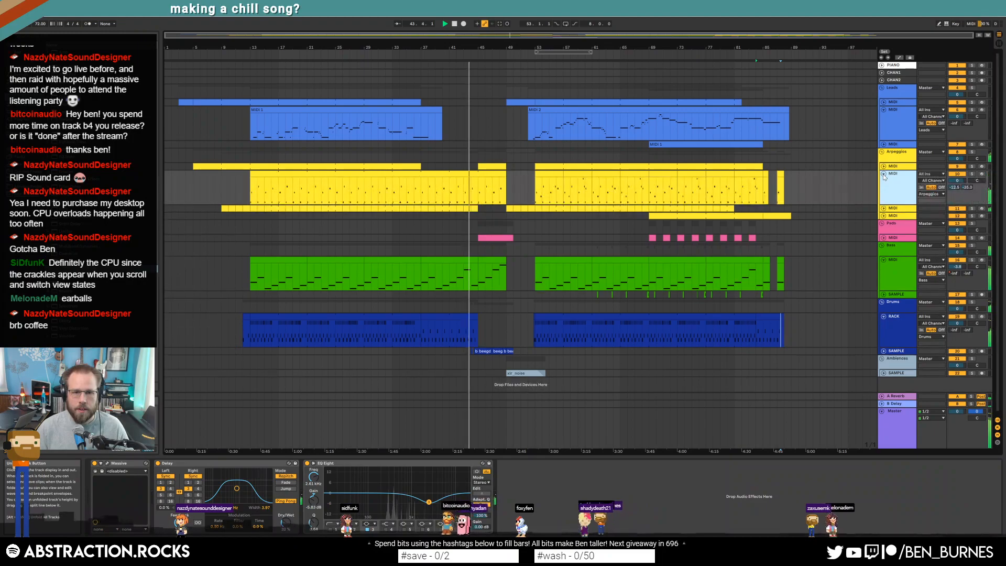
pyautogui.click(884, 209)
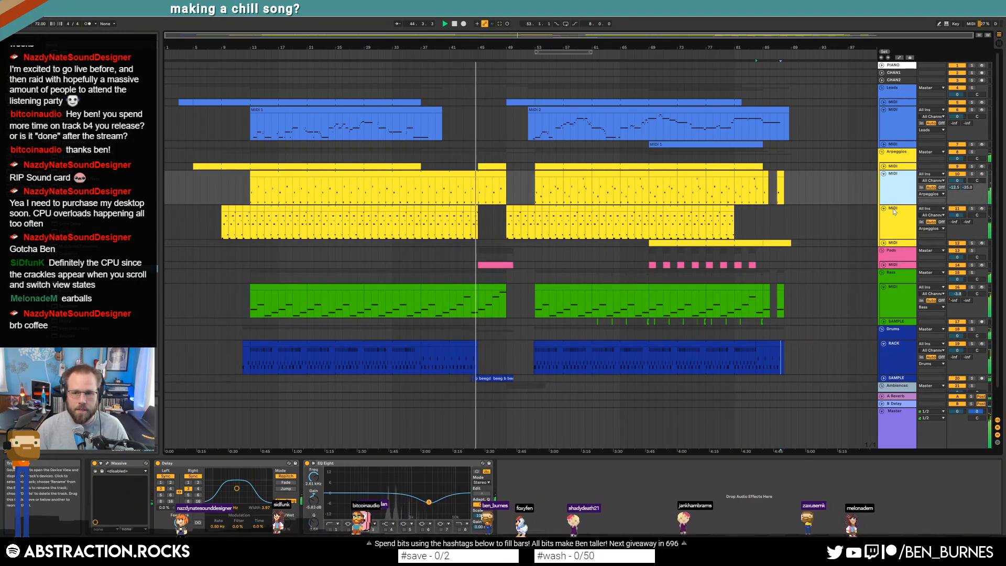
pyautogui.click(892, 209)
pyautogui.press('a')
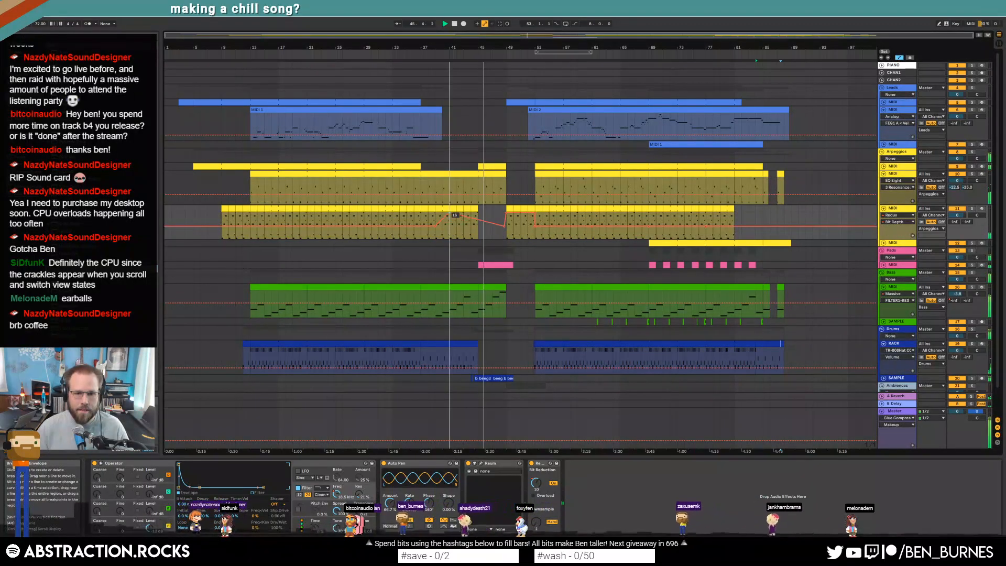
pyautogui.click(504, 227)
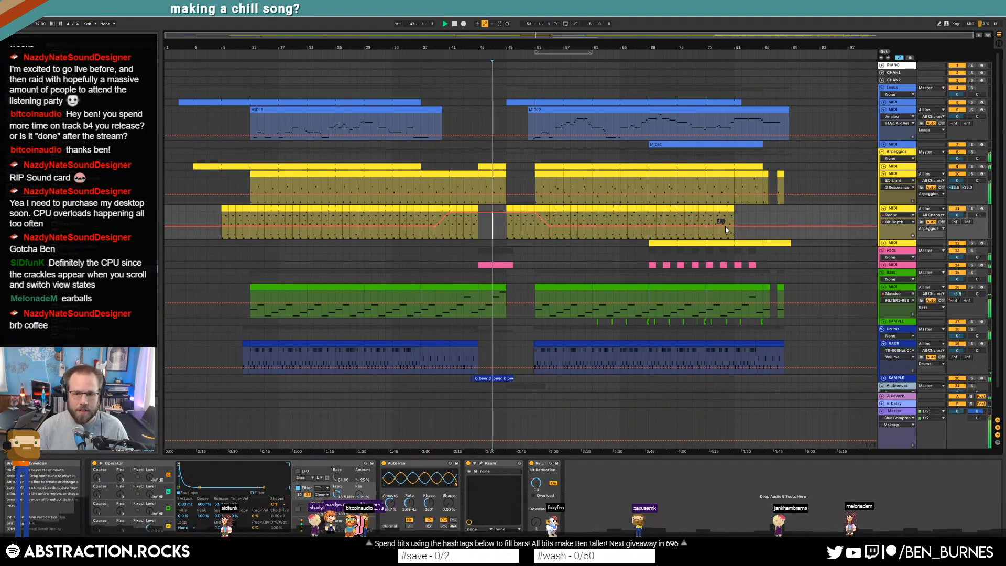
pyautogui.moveTo(725, 226); pyautogui.dragTo(726, 214)
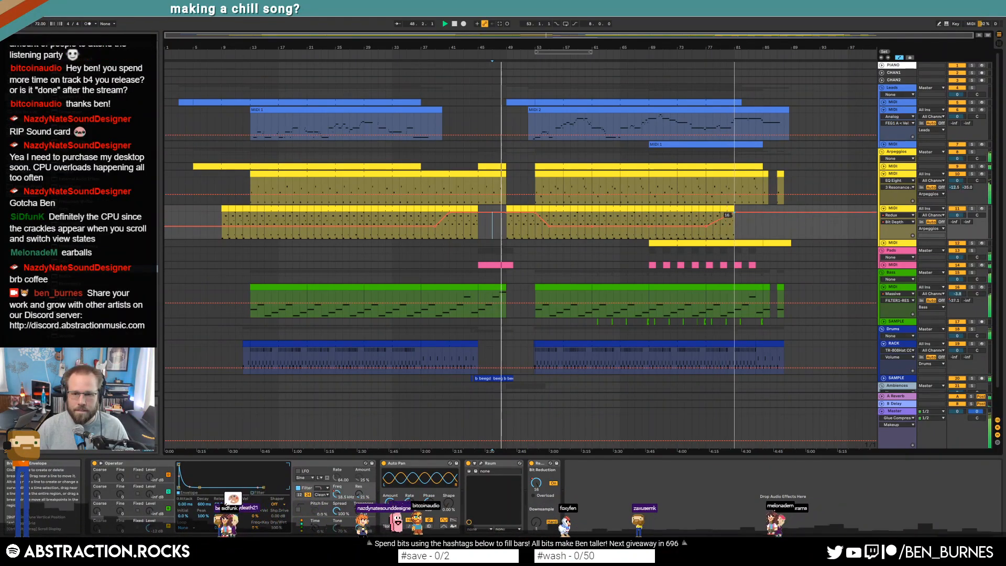
pyautogui.press('a')
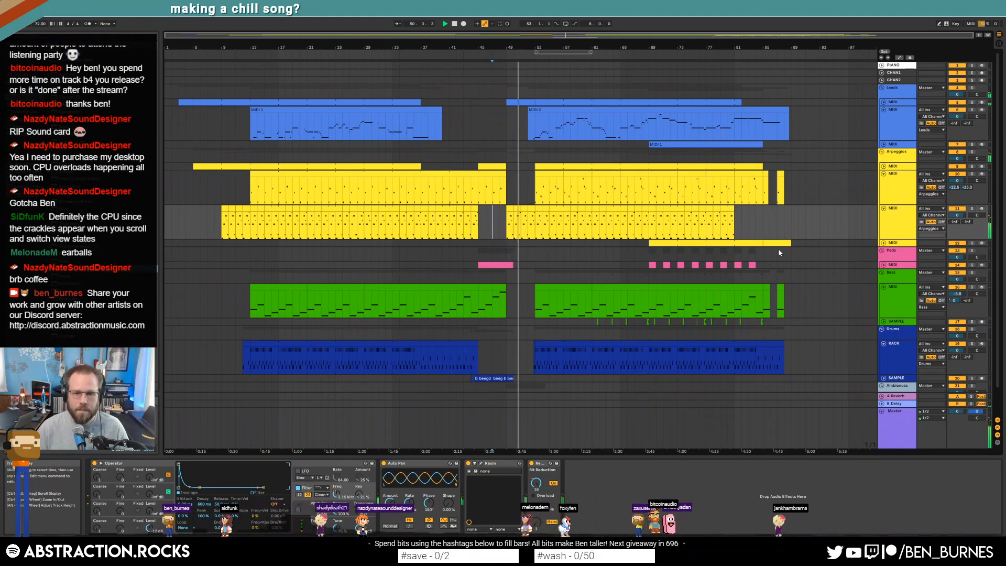
# Step: Copy the noise clip on the Ambiences sample track to bar 81 and extend its end to about bar 89
pyautogui.scroll(-2, 765, 304)
pyautogui.click(524, 370)
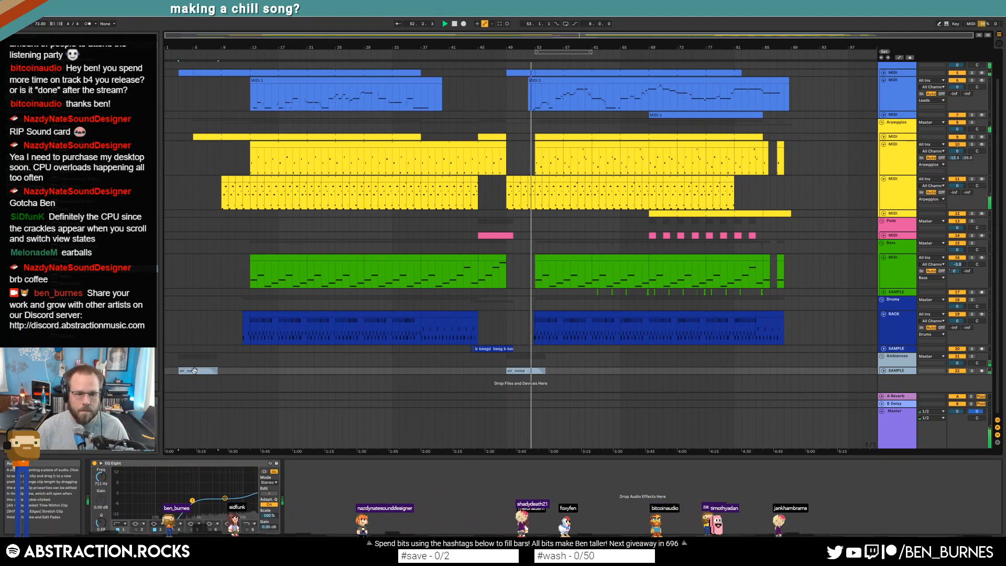
pyautogui.doubleClick(194, 370)
pyautogui.moveTo(149, 368); pyautogui.dragTo(149, 377)
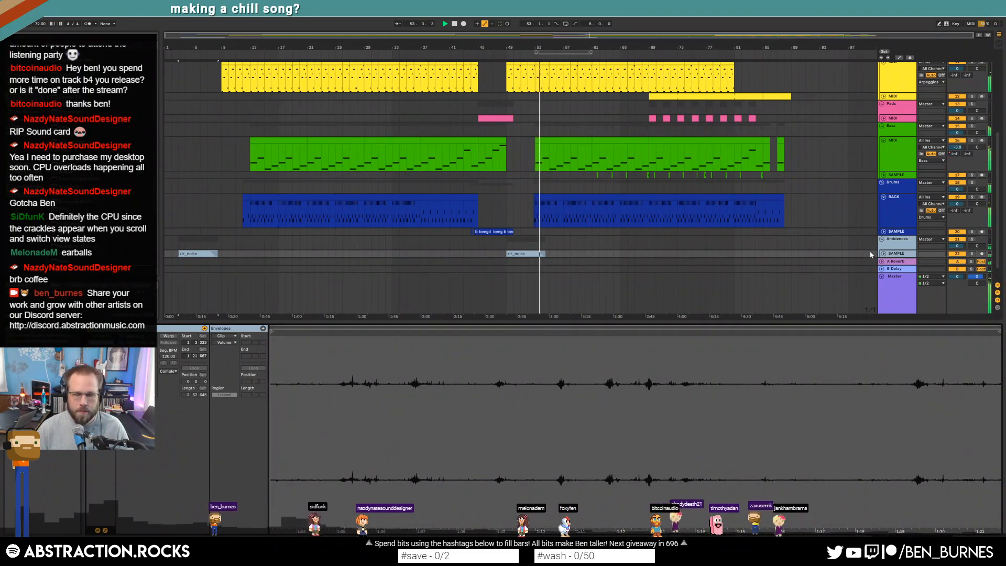
pyautogui.hotkey('shift', 'Tab')
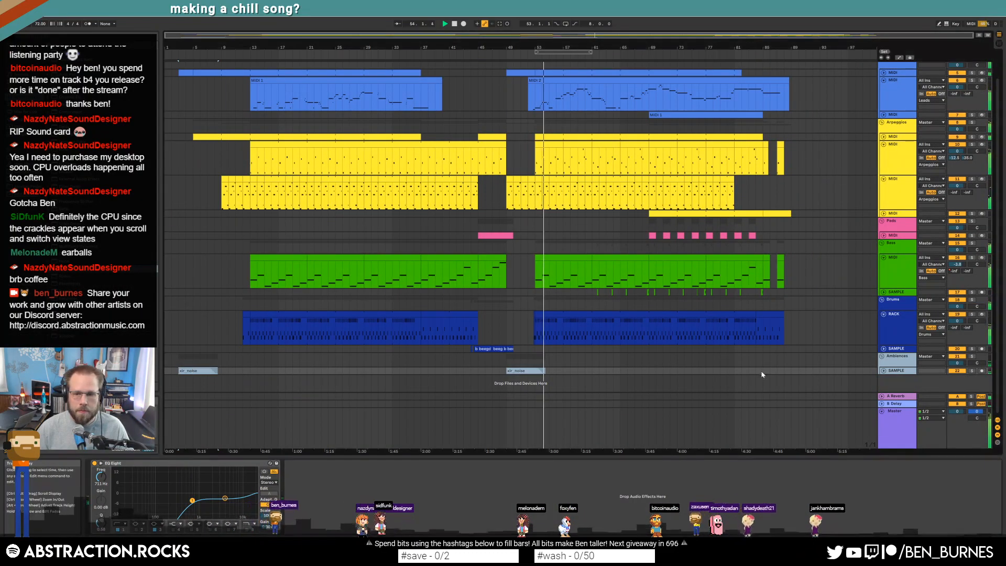
pyautogui.hotkey('ctrl', 'v')
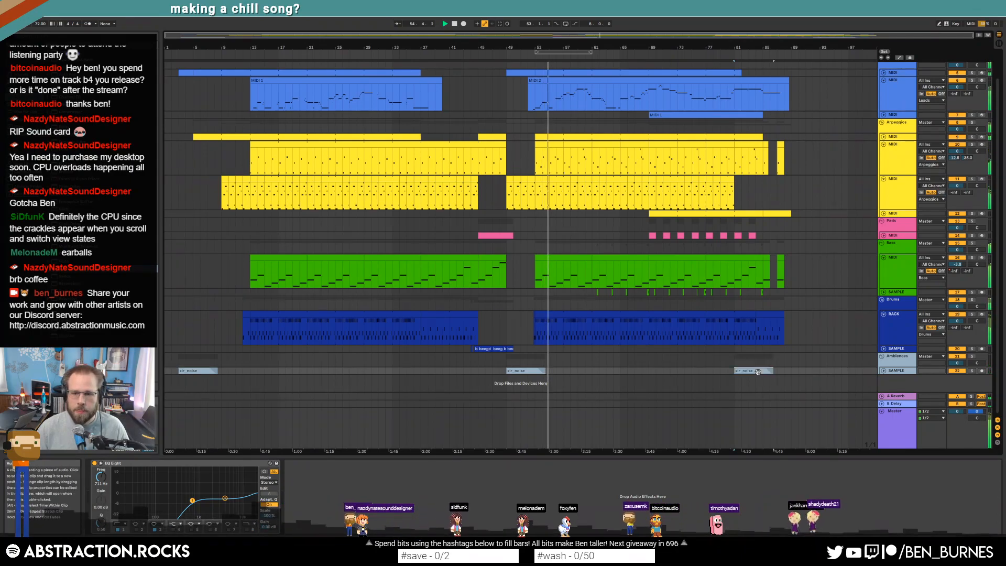
pyautogui.moveTo(793, 371); pyautogui.dragTo(795, 371)
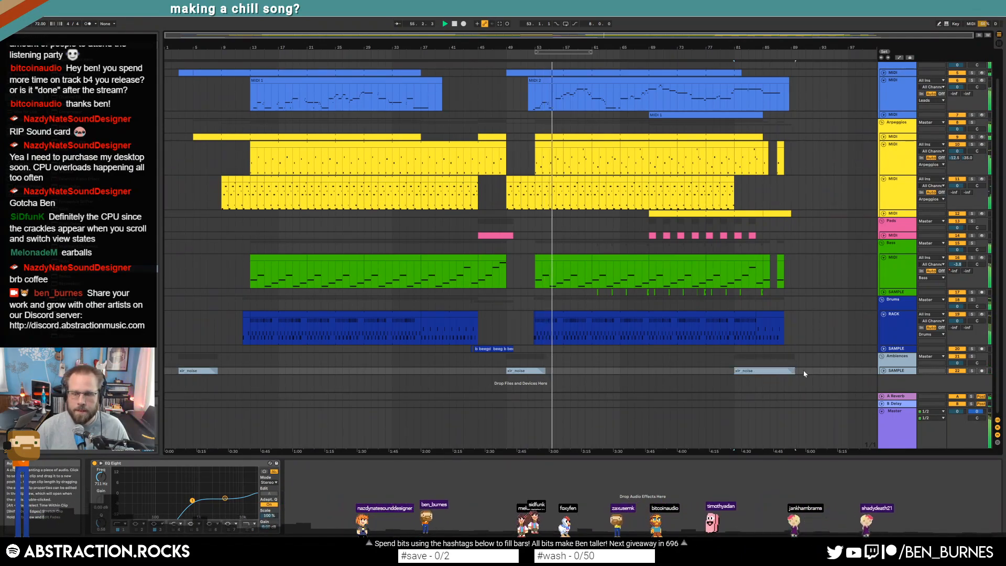
# Step: Lengthen the new noise clip's fade-out slightly, and fold the ambience sample and drum RACK tracks
pyautogui.click(883, 371)
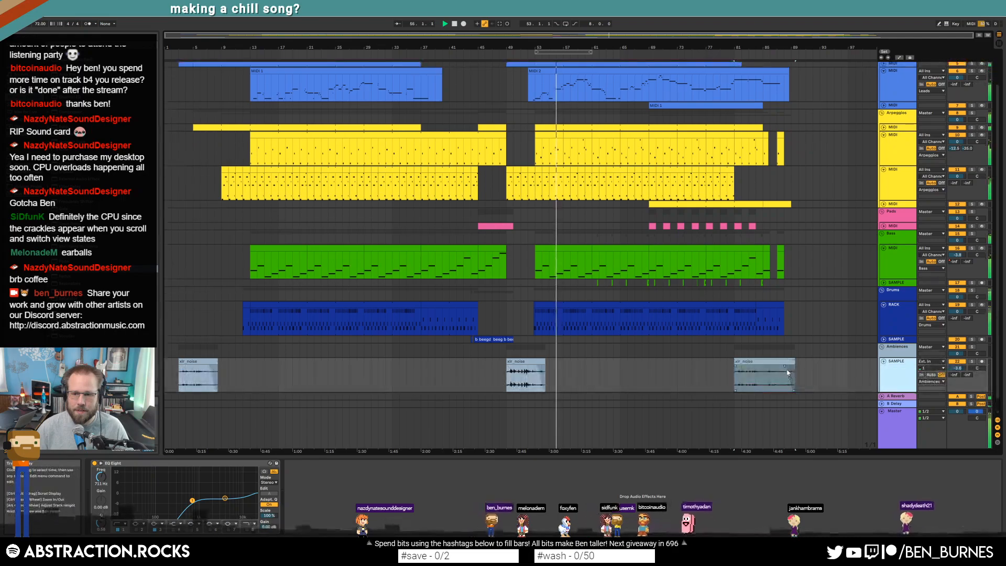
pyautogui.moveTo(785, 370); pyautogui.dragTo(781, 370)
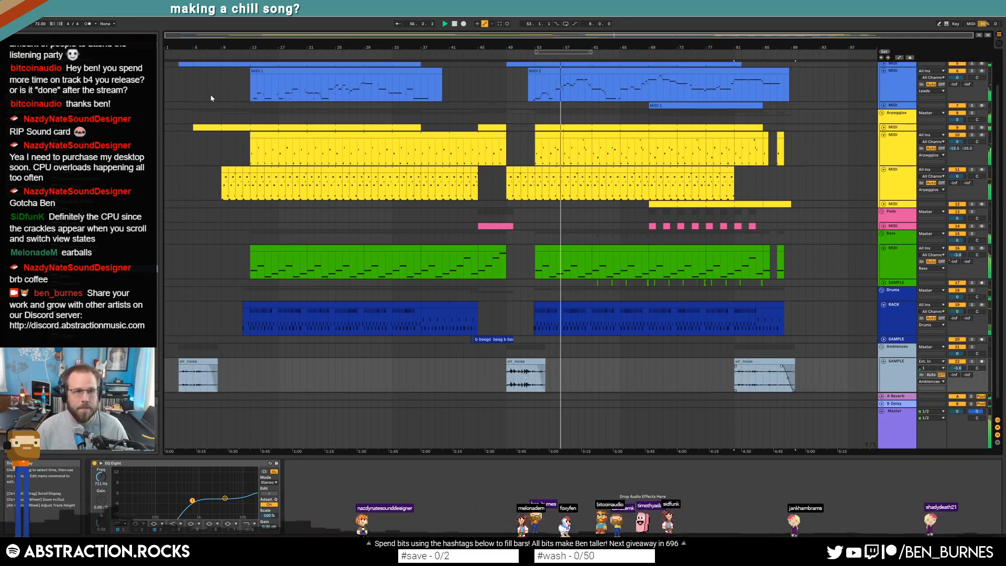
pyautogui.click(528, 116)
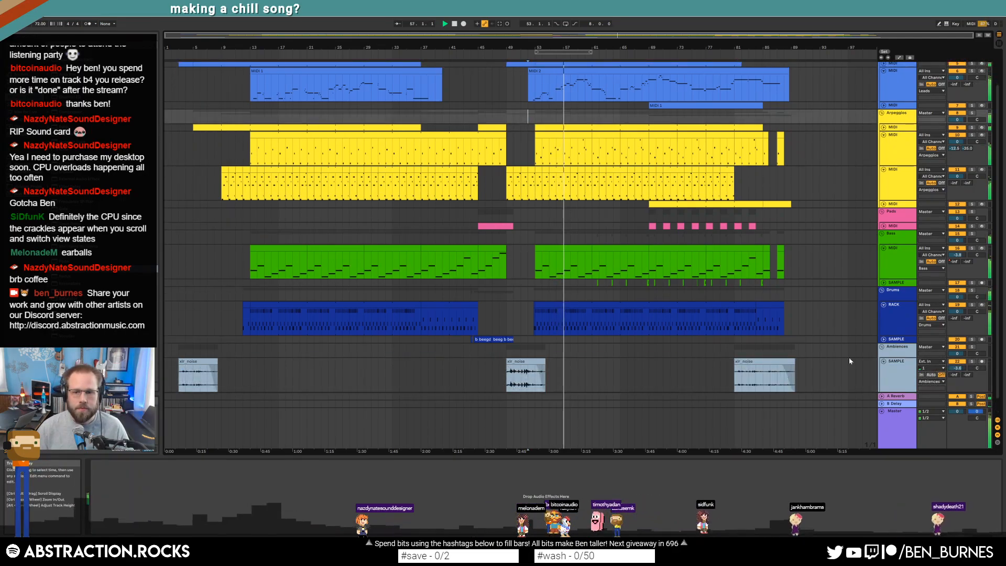
pyautogui.click(884, 361)
pyautogui.click(883, 304)
pyautogui.click(896, 422)
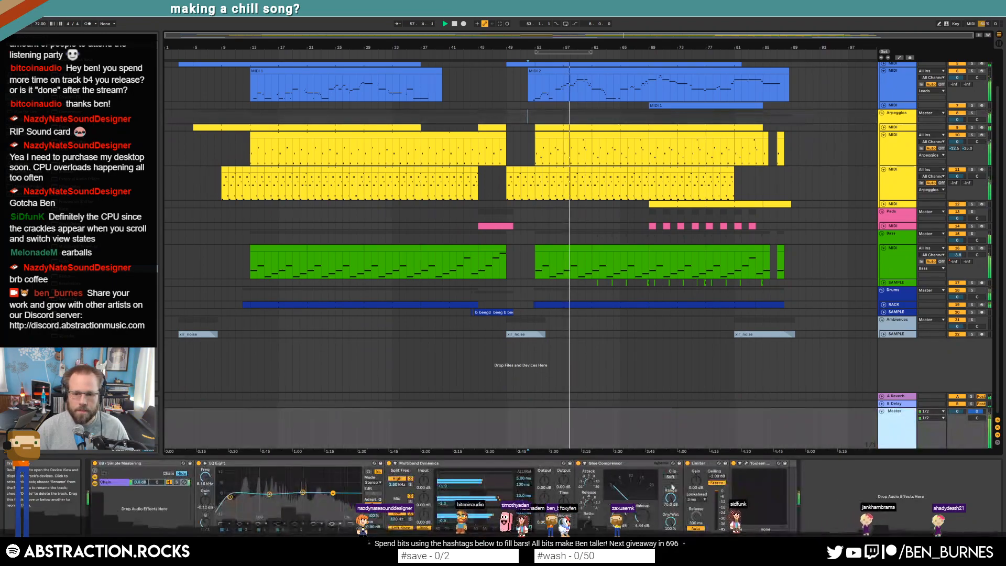
# Step: Open the second lead melody clip and nudge the note near 6.3 and the one before bar 7 slightly later
pyautogui.scroll(2, 658, 227)
pyautogui.doubleClick(582, 123)
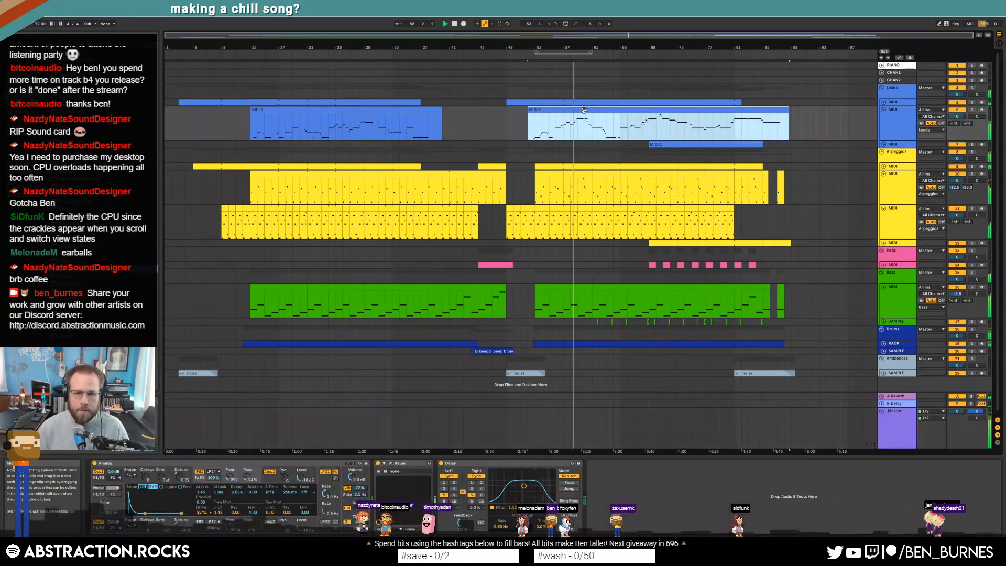
pyautogui.scroll(5, 373, 428)
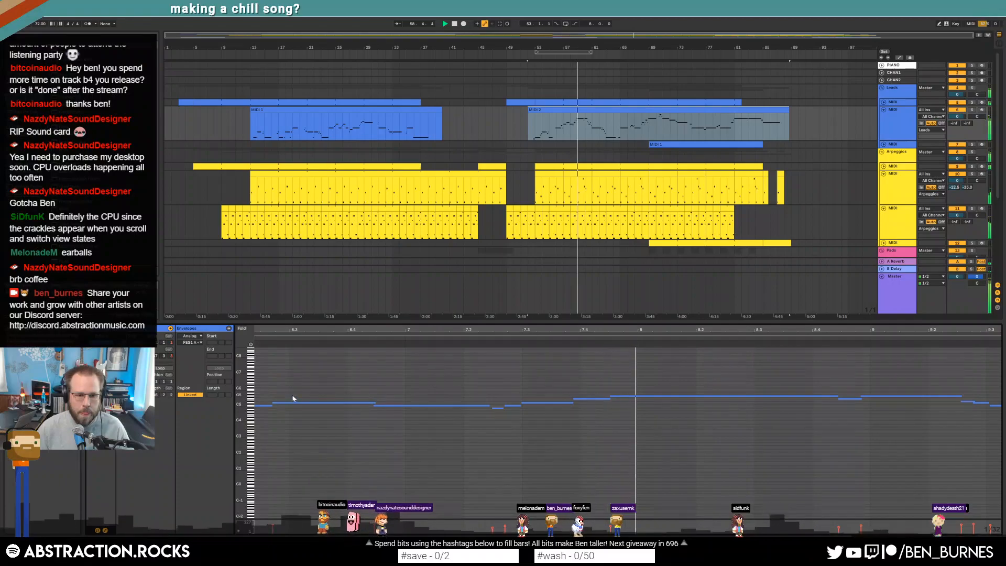
pyautogui.moveTo(343, 330); pyautogui.dragTo(461, 330)
pyautogui.click(439, 402)
pyautogui.press('Right')
pyautogui.press('Right')
pyautogui.press('Right')
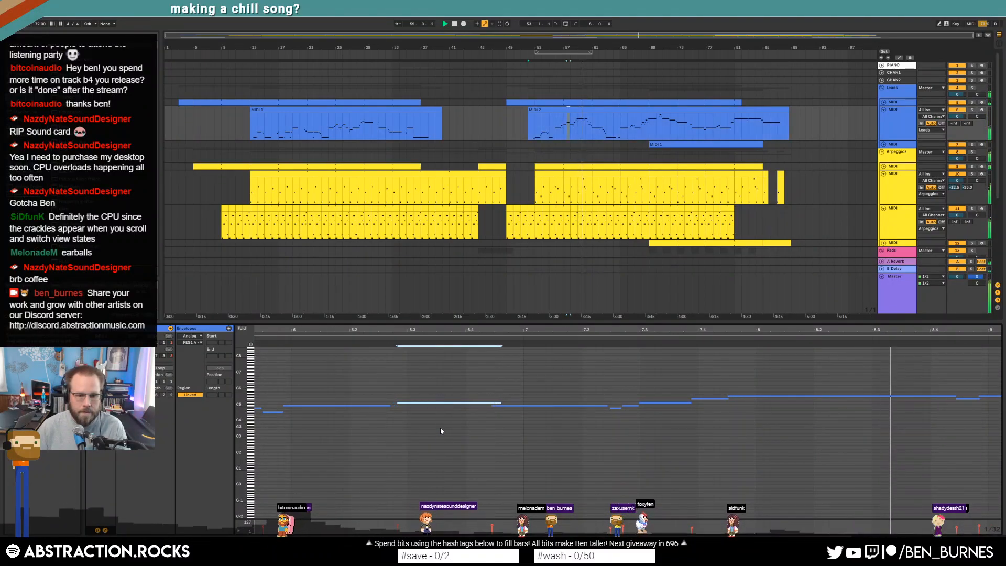
pyautogui.click(553, 406)
pyautogui.press('Right')
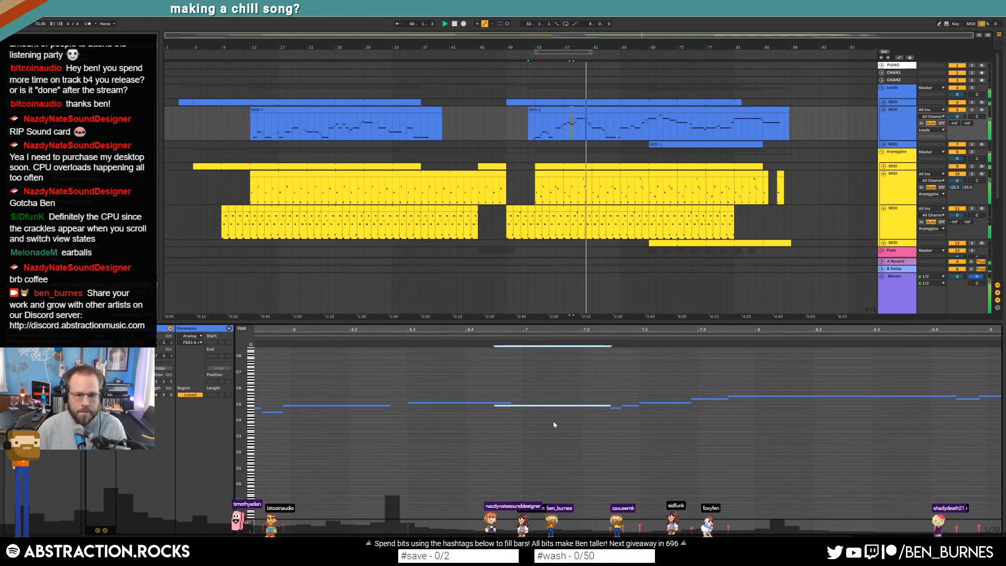
# Step: Shorten the end of the note crossing bar 7 and extend the bar 6 note to meet the one near 6.3
pyautogui.moveTo(612, 406); pyautogui.dragTo(603, 406)
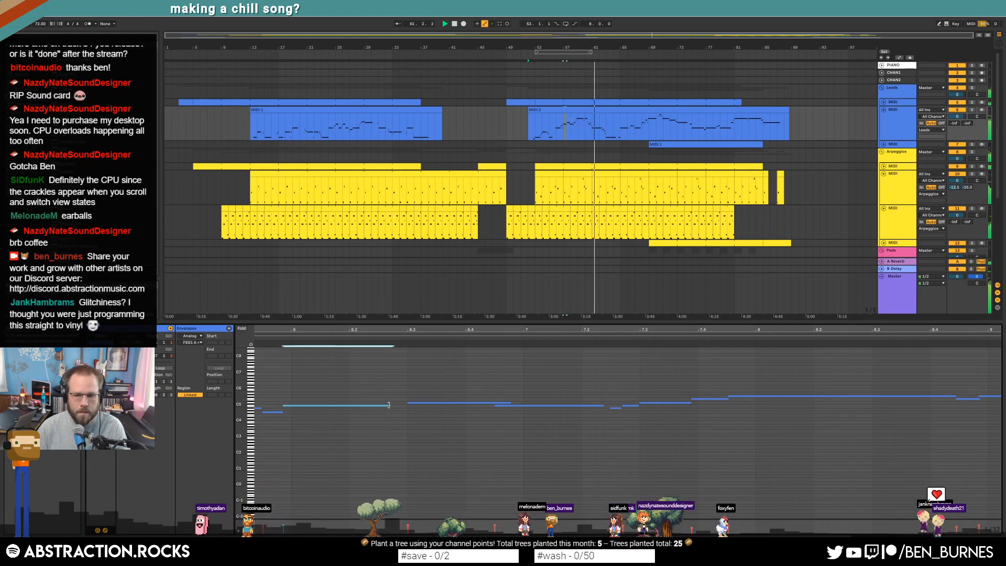
pyautogui.moveTo(389, 406); pyautogui.dragTo(407, 405)
pyautogui.click(472, 426)
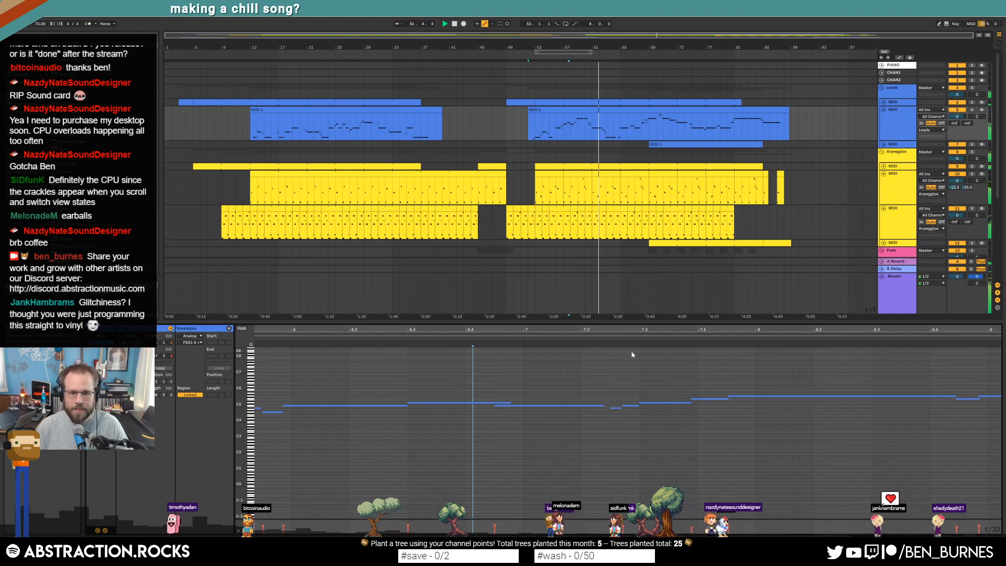
# Step: Nudge the lead notes near bar 9 and beat 9.4 off their positions, and trim the long bar 10 note's start slightly
pyautogui.moveTo(671, 329); pyautogui.dragTo(144, 321)
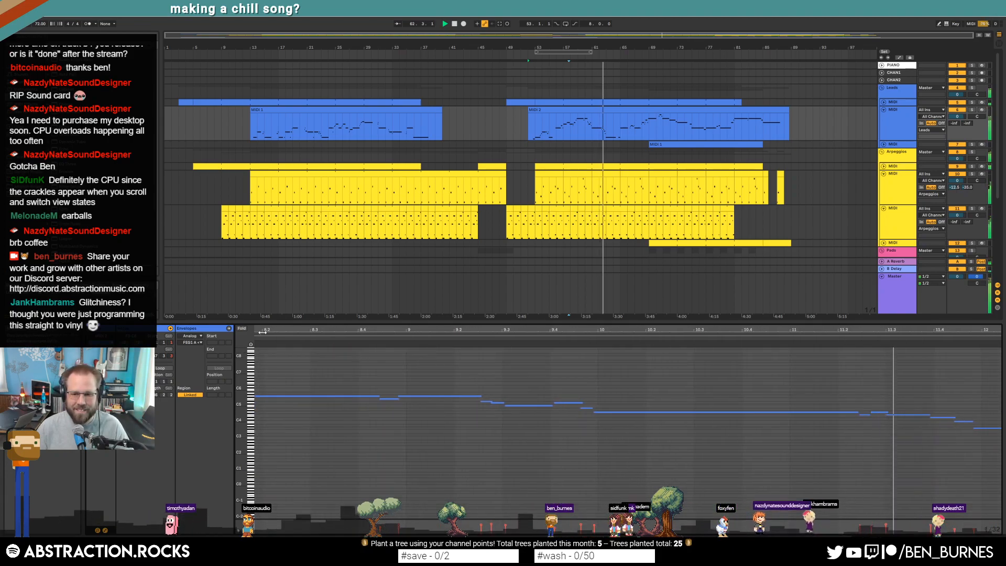
pyautogui.click(435, 398)
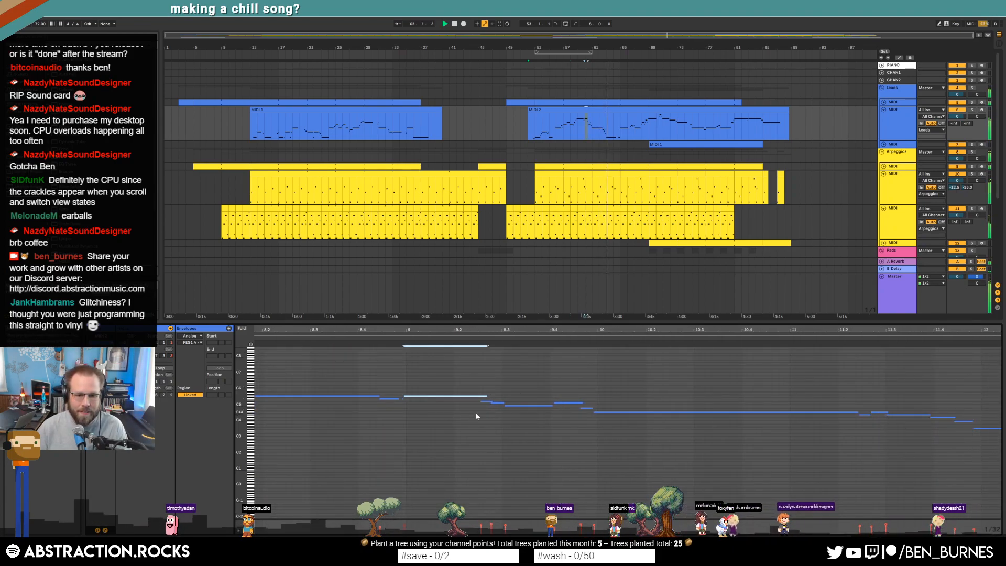
pyautogui.click(562, 474)
pyautogui.click(587, 410)
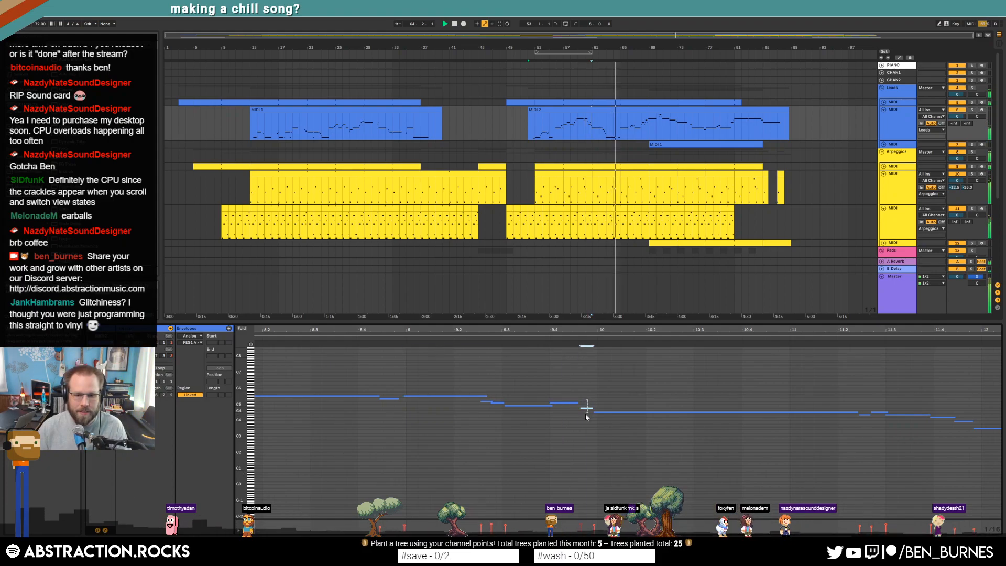
pyautogui.click(595, 412)
pyautogui.moveTo(594, 412); pyautogui.dragTo(598, 412)
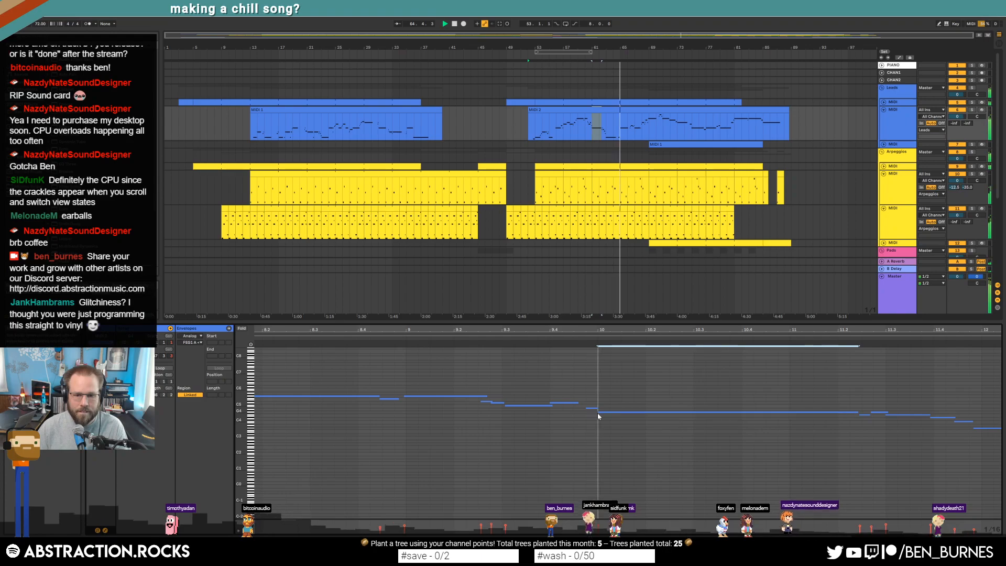
pyautogui.click(485, 403)
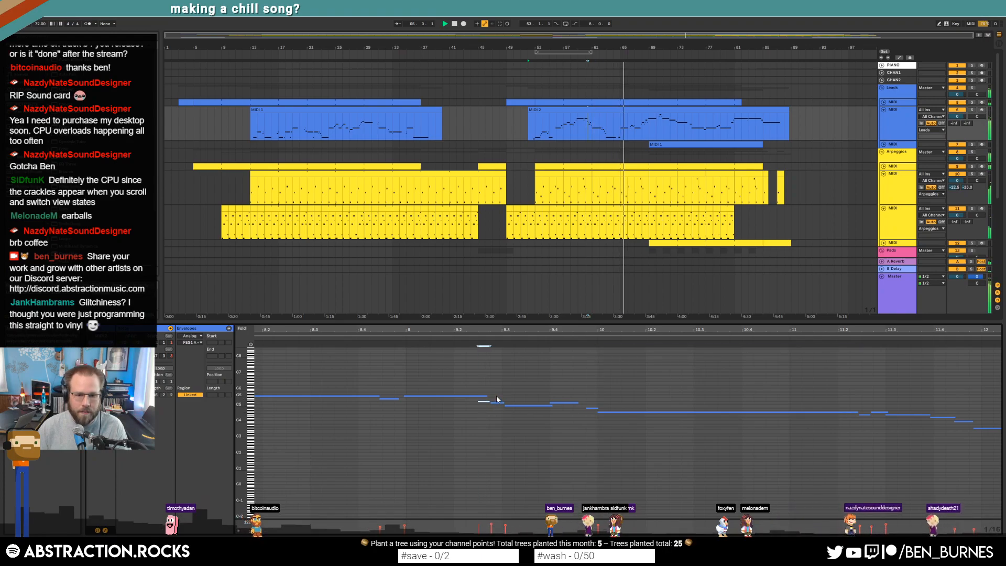
pyautogui.click(515, 405)
pyautogui.click(391, 398)
# Step: Examine the timing of the remaining lead notes from about bar 13 to bar 21 of the clip
pyautogui.moveTo(566, 326); pyautogui.dragTo(165, 313)
pyautogui.moveTo(896, 332); pyautogui.dragTo(509, 330)
pyautogui.click(609, 414)
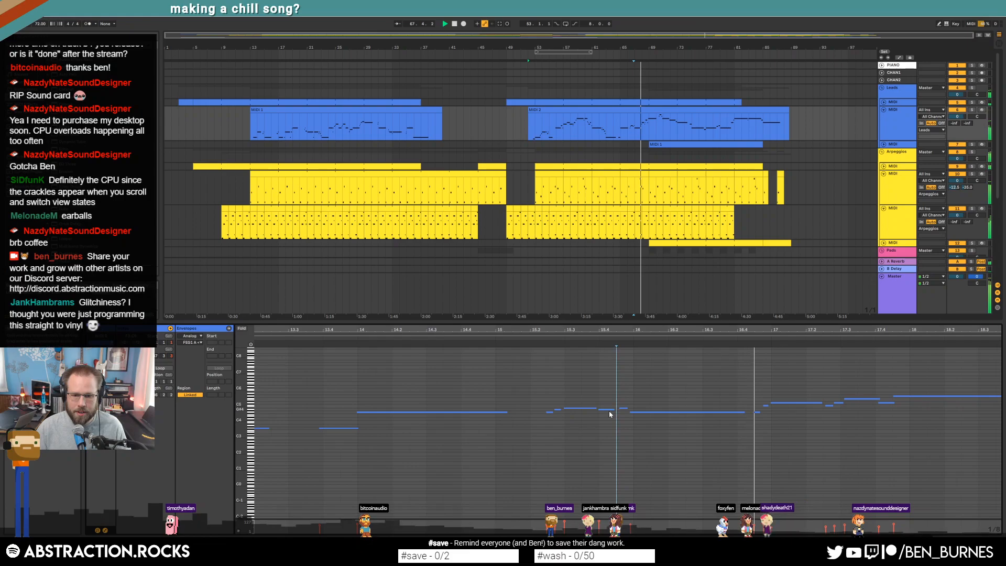
pyautogui.click(609, 410)
pyautogui.click(578, 411)
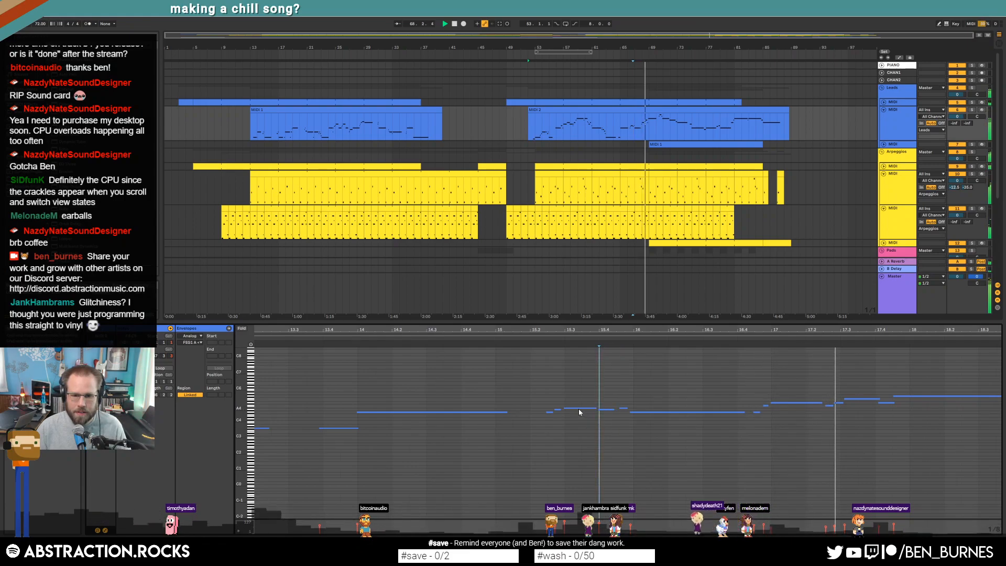
pyautogui.click(577, 407)
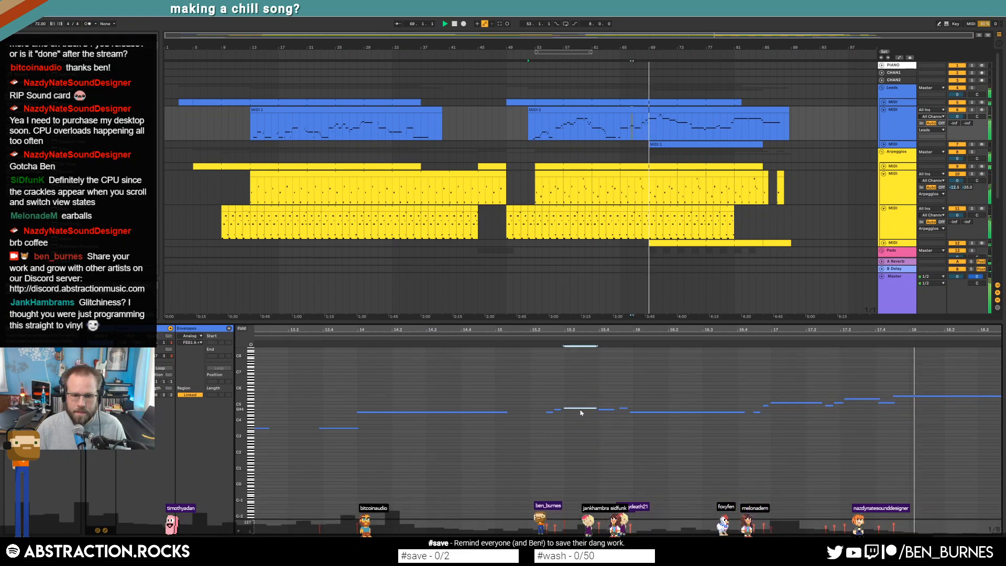
pyautogui.click(596, 420)
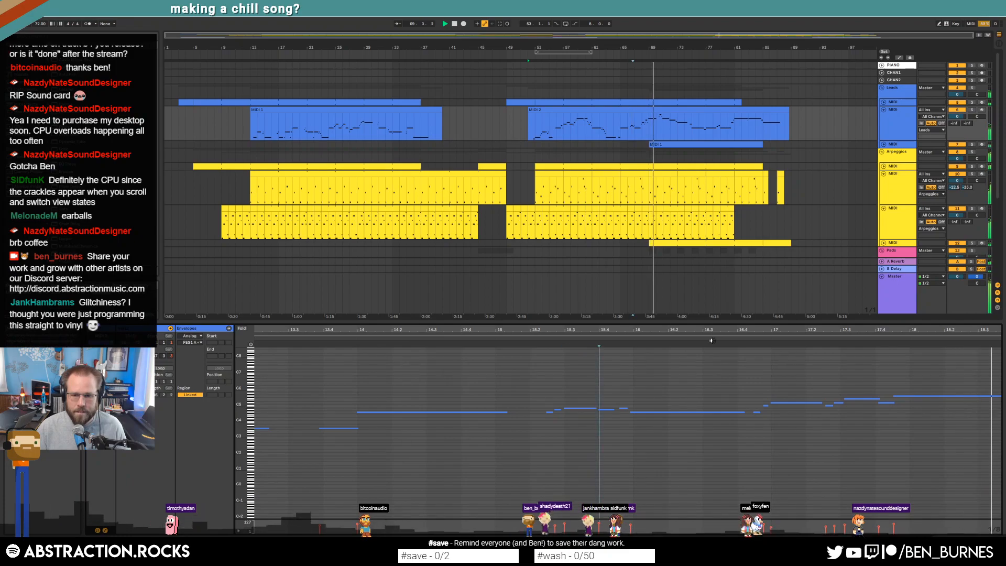
pyautogui.moveTo(728, 330); pyautogui.dragTo(425, 330)
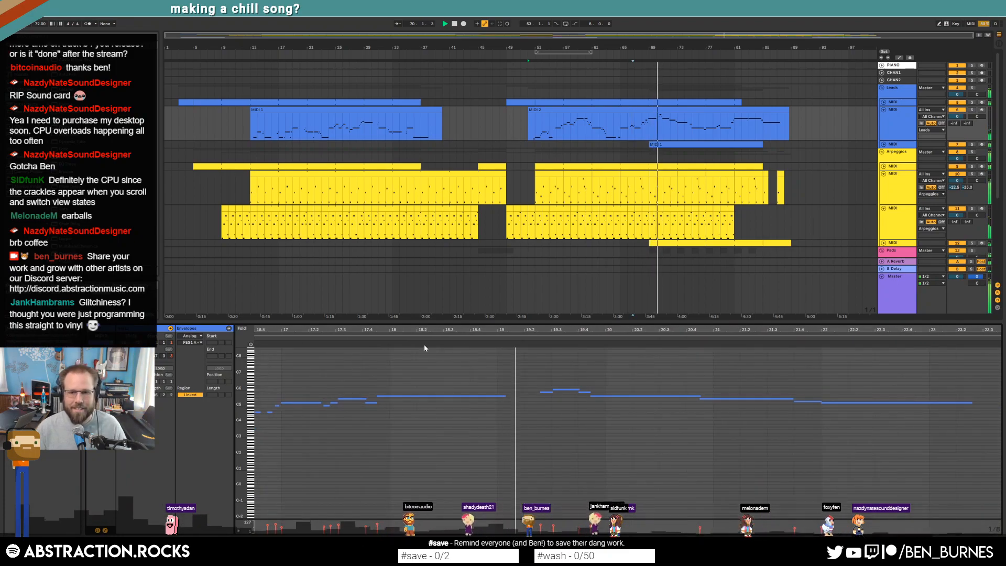
pyautogui.hotkey('shift', 'Tab')
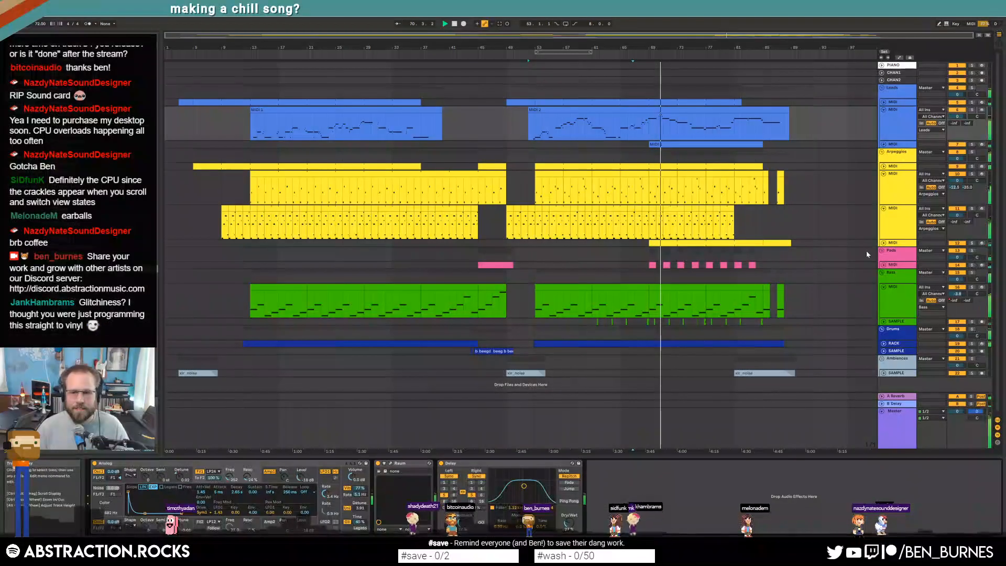
# Step: Fold the expanded arpeggio, lead and bass MIDI tracks, and select the ambience sample track
pyautogui.click(883, 174)
pyautogui.click(883, 182)
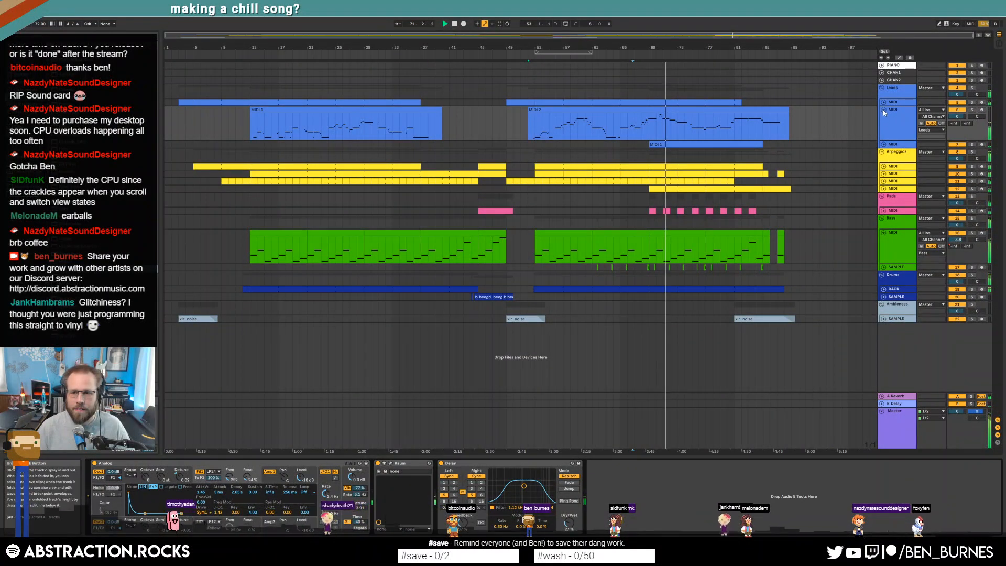
pyautogui.click(883, 110)
pyautogui.click(883, 208)
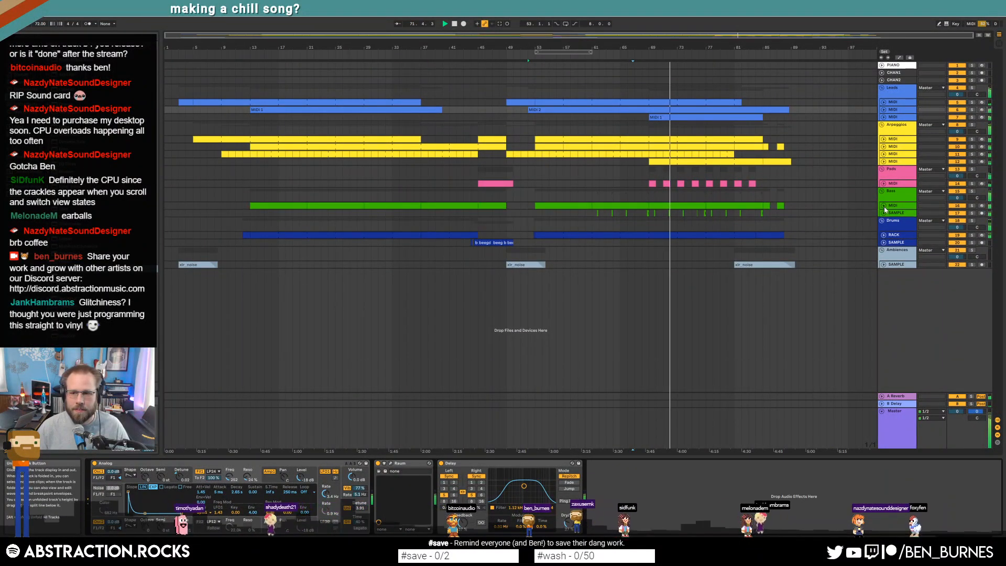
pyautogui.click(886, 266)
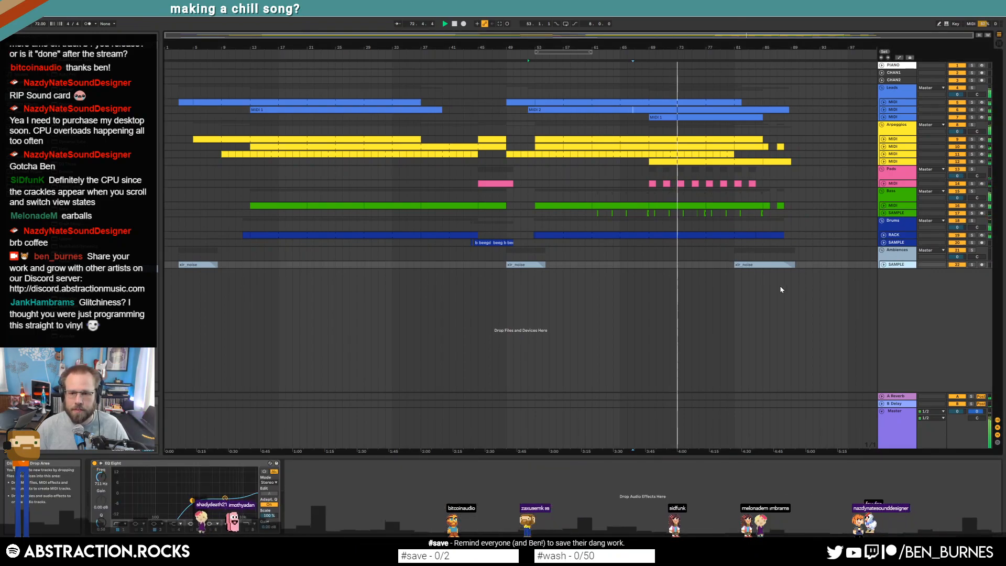
# Step: Check the master's loudness readings in Youlean Loudness Meter 2, then close the meter and keep the ambience sample track folded
pyautogui.click(884, 265)
pyautogui.click(805, 285)
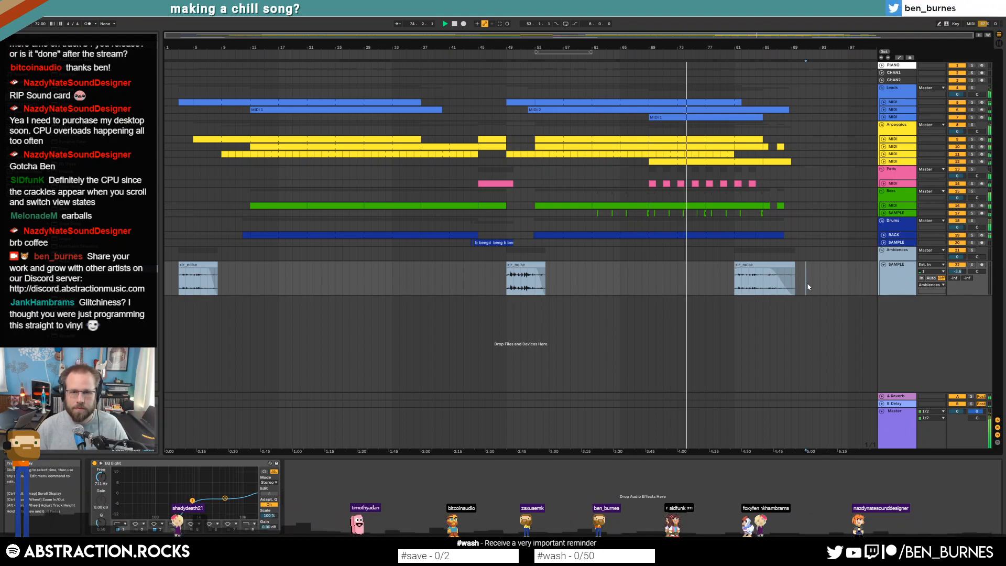
pyautogui.click(893, 414)
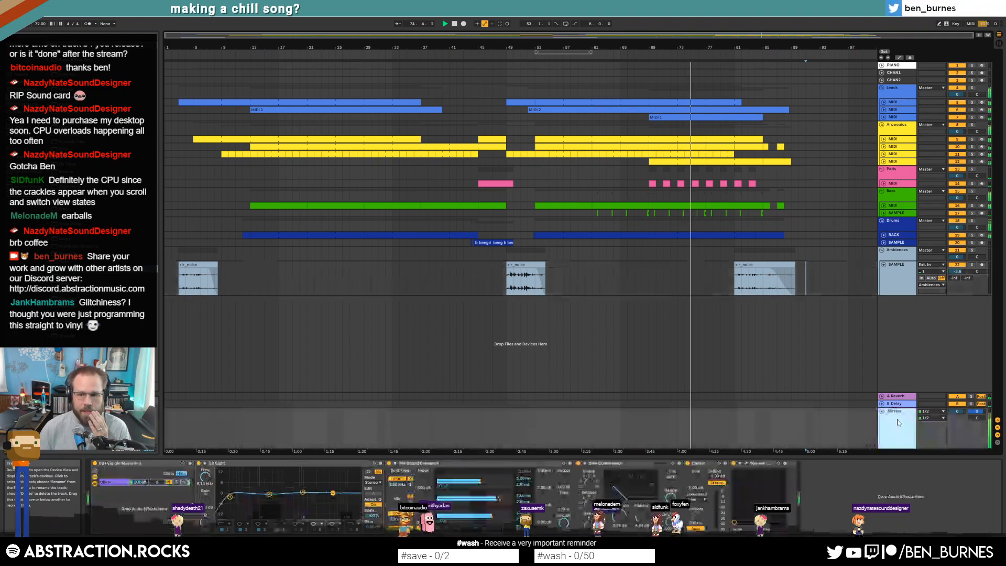
pyautogui.click(746, 465)
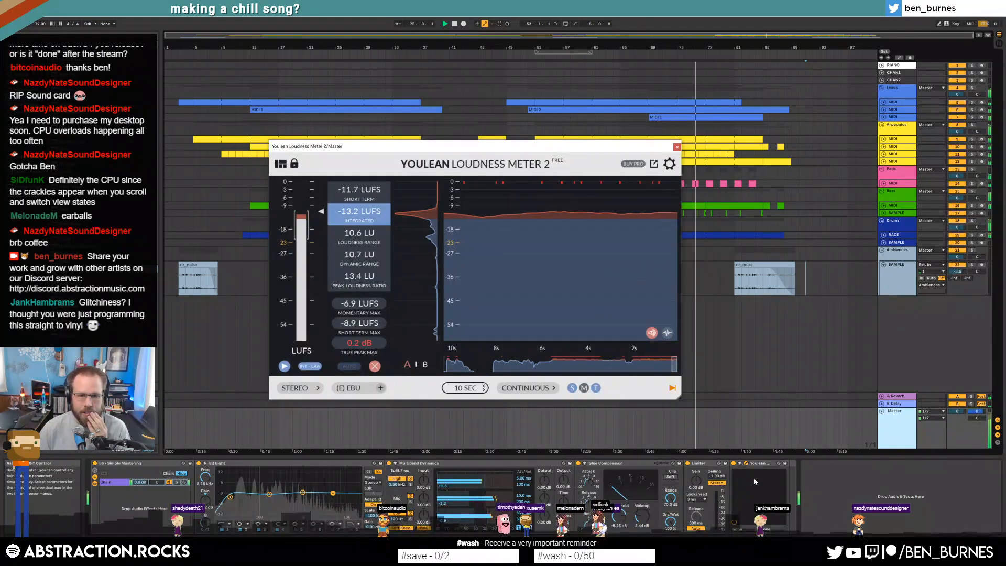
pyautogui.click(931, 343)
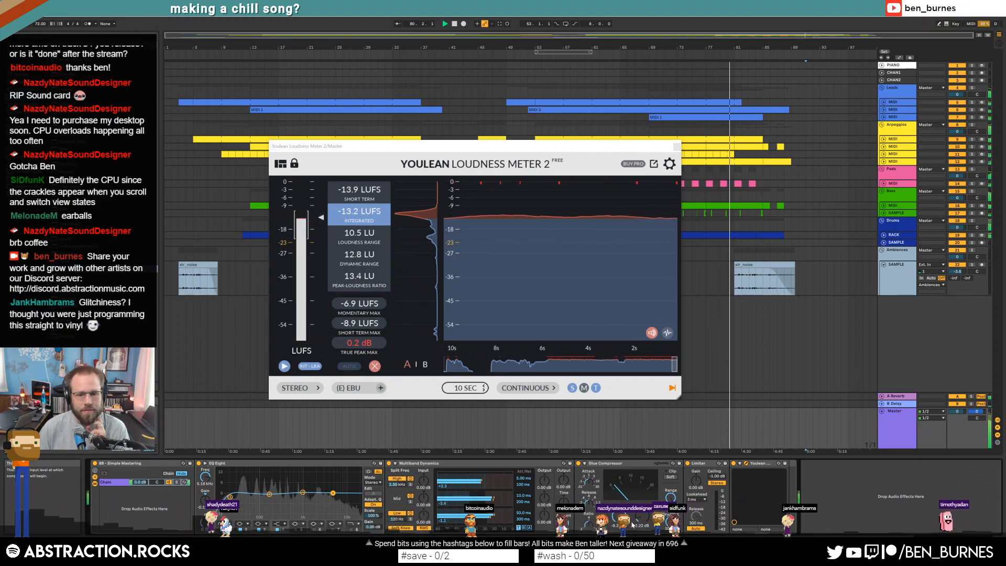
pyautogui.click(676, 146)
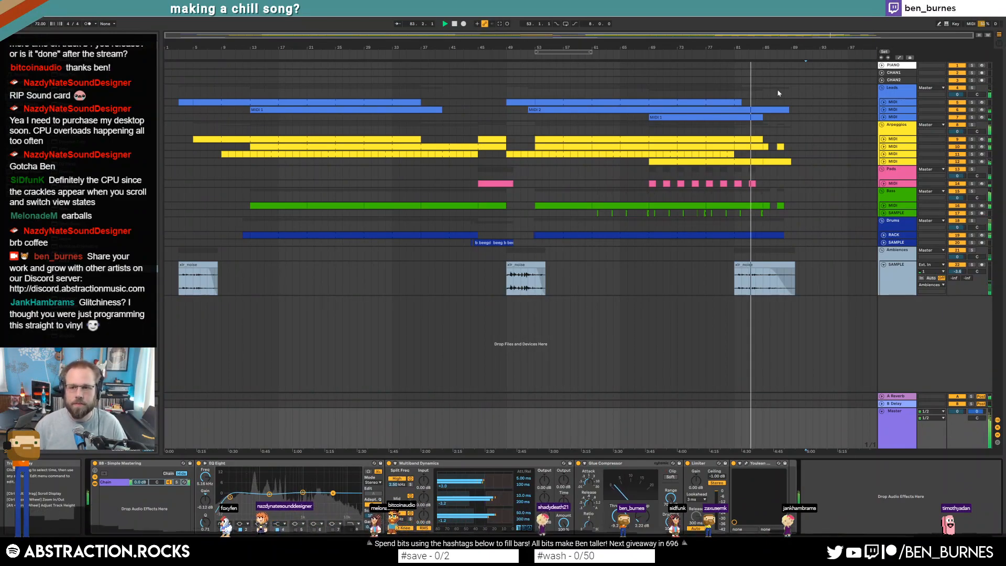
pyautogui.click(883, 264)
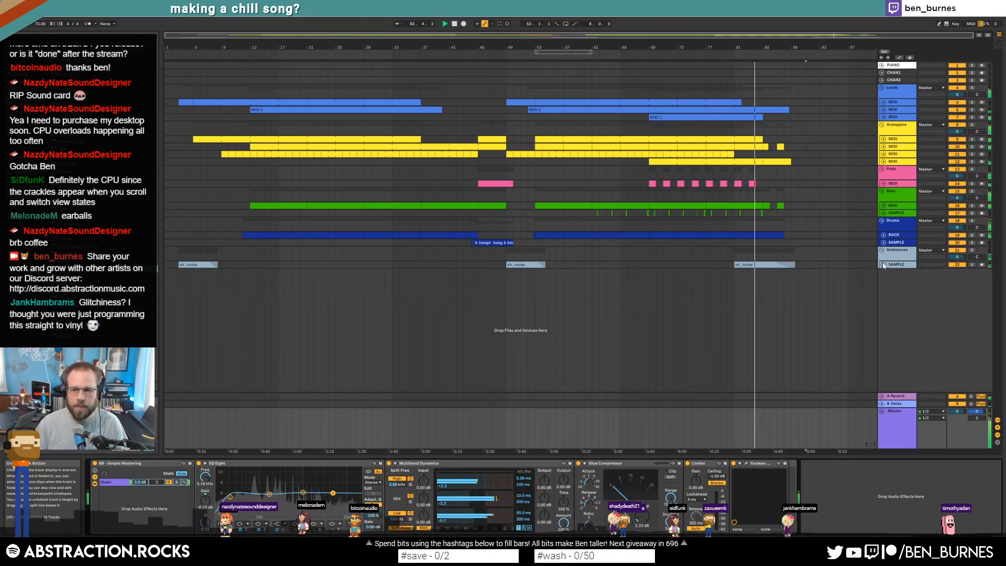
# Step: Unfold the lowest arpeggio track and examine the notes of its closing-section clip
pyautogui.click(884, 162)
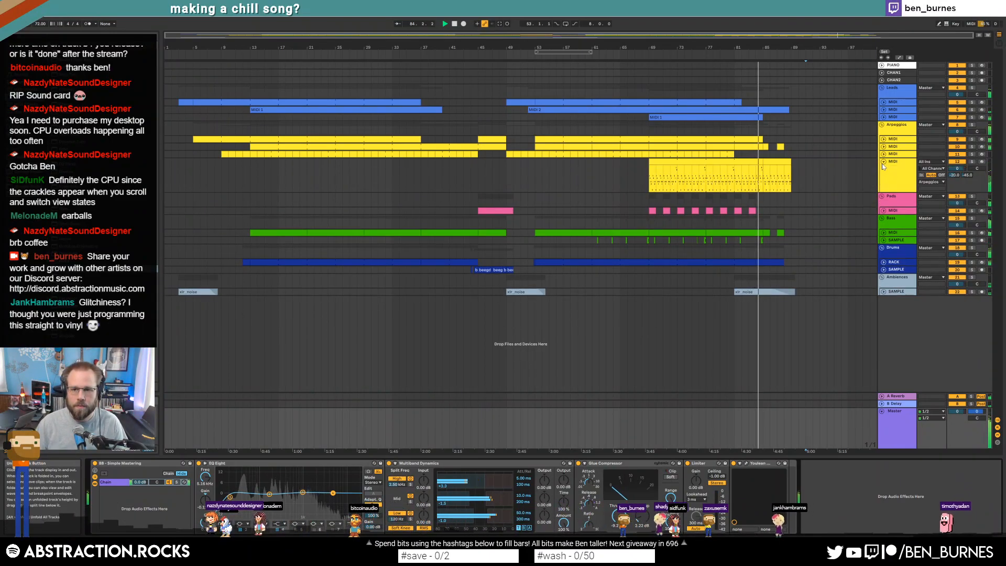
pyautogui.doubleClick(756, 160)
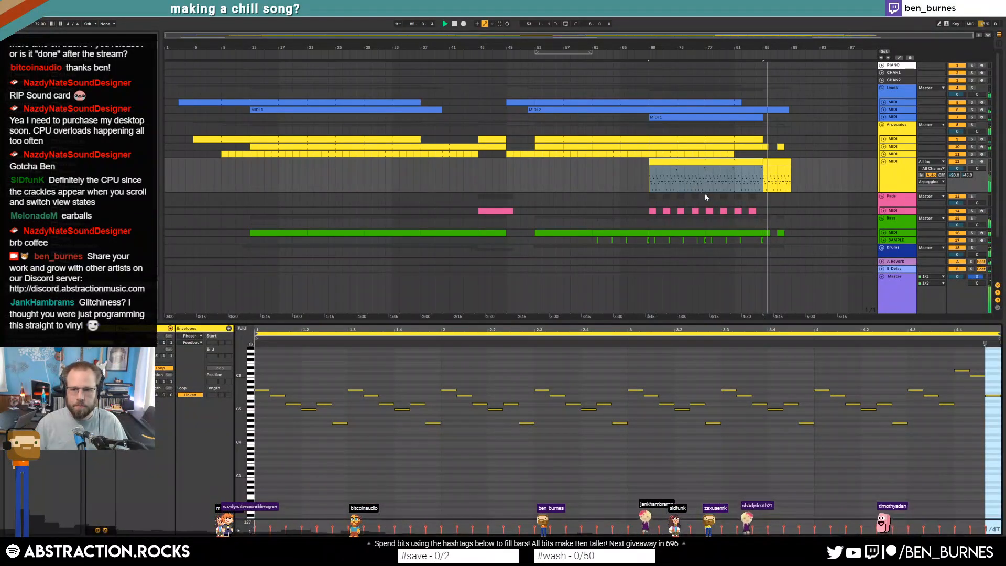
pyautogui.click(664, 451)
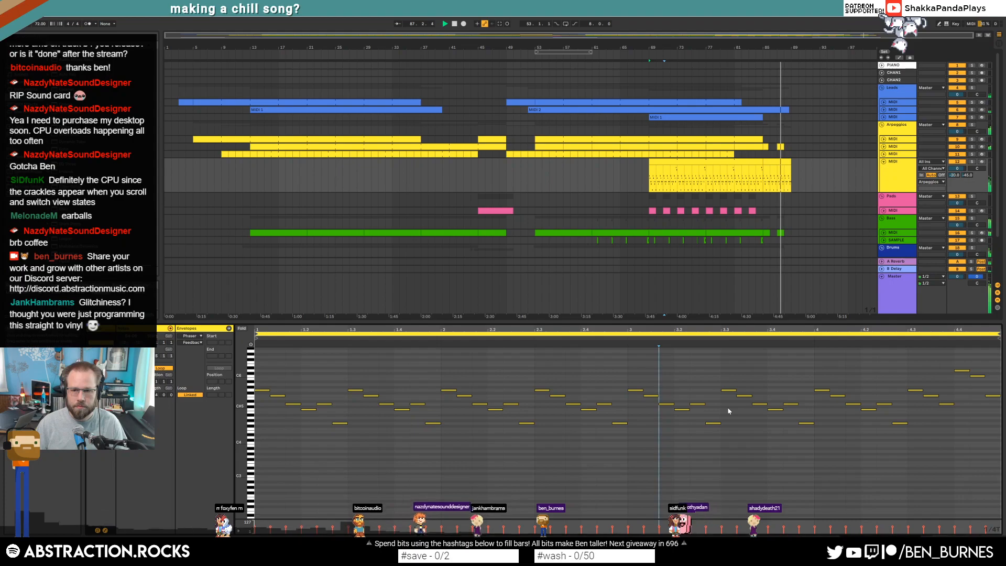
pyautogui.hotkey('shift', 'Tab')
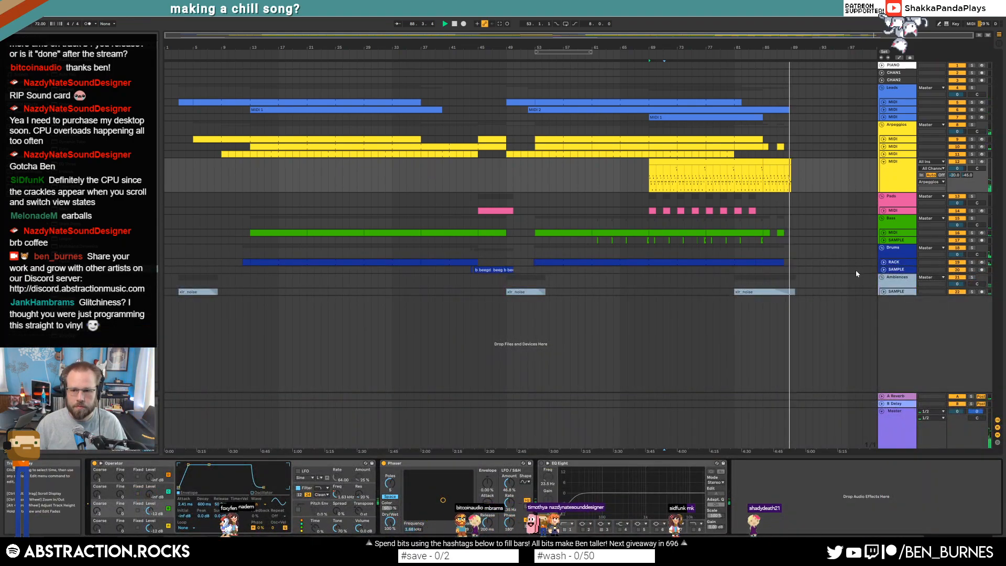
# Step: Unfold the drum rack track and go through its chains to the GARBAGE SNARE chain
pyautogui.click(883, 262)
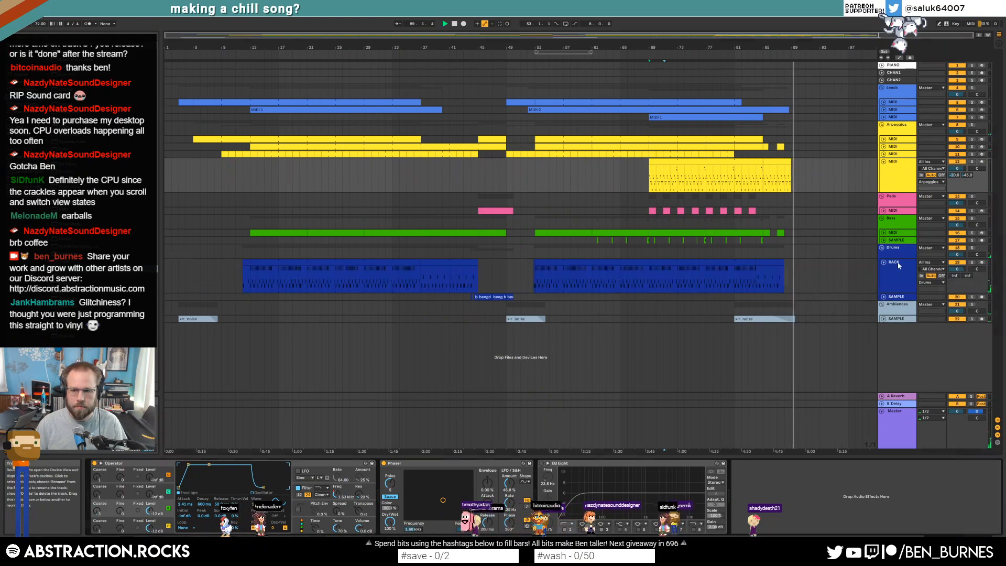
pyautogui.click(897, 264)
pyautogui.click(217, 505)
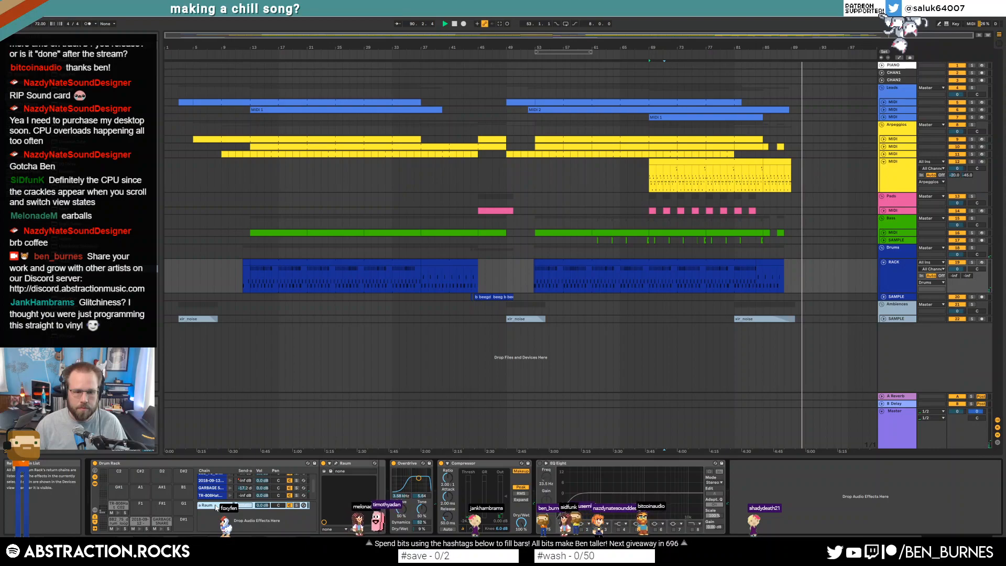
pyautogui.click(214, 480)
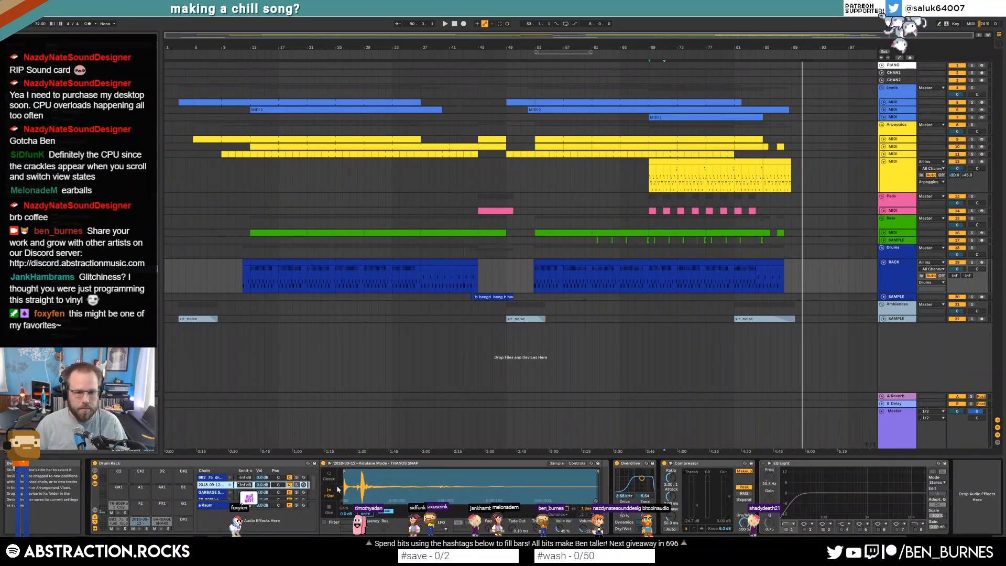
pyautogui.press('Up')
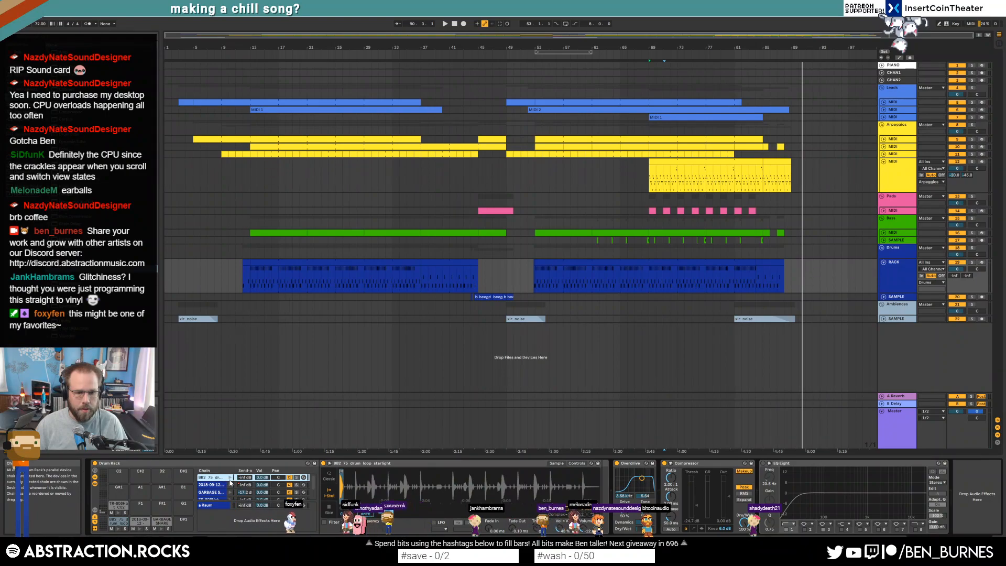
pyautogui.click(214, 492)
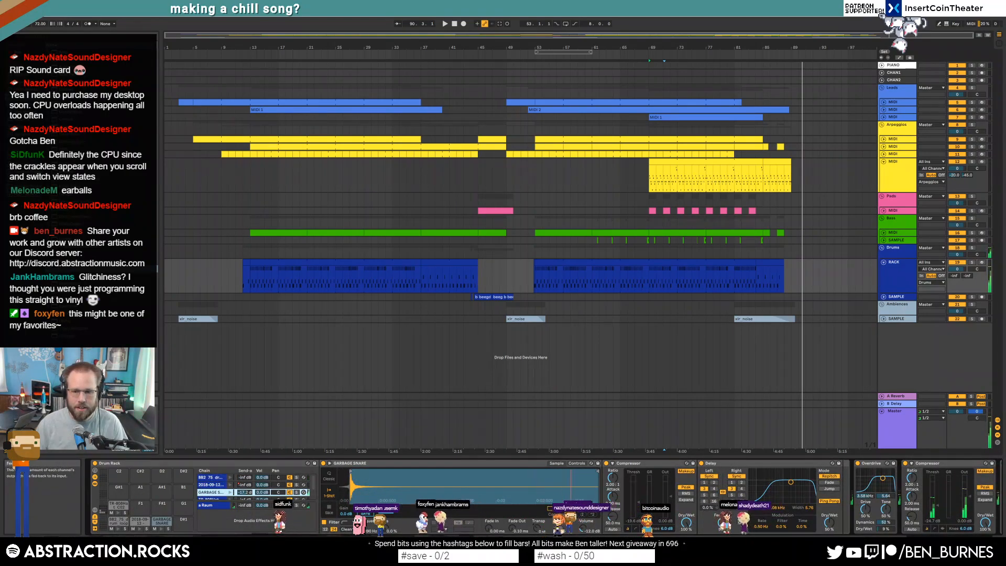
# Step: Automate the snare chain's Delay feedback to fall along a curve to its minimum right after the final drum clip
pyautogui.press('a')
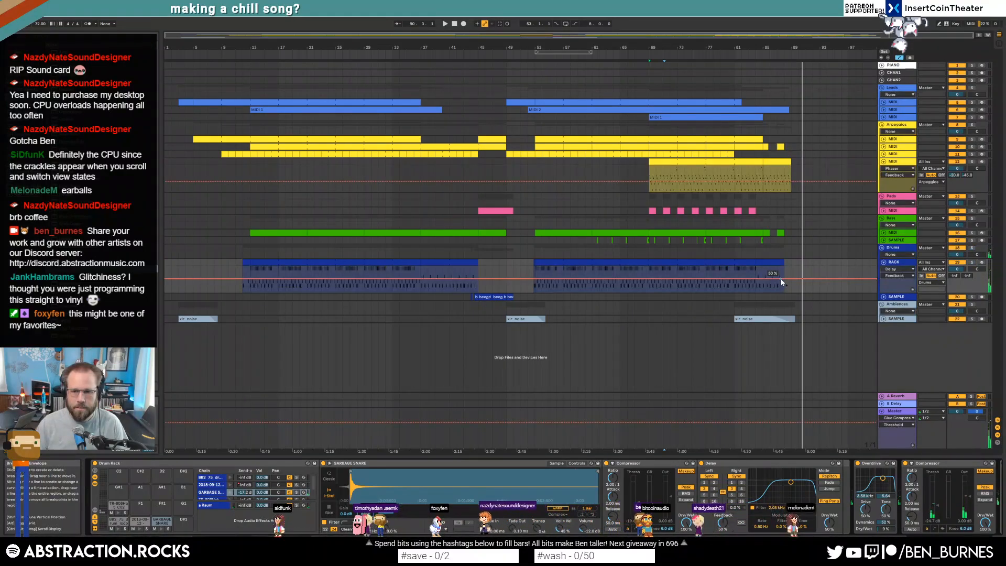
pyautogui.moveTo(786, 278); pyautogui.dragTo(789, 291)
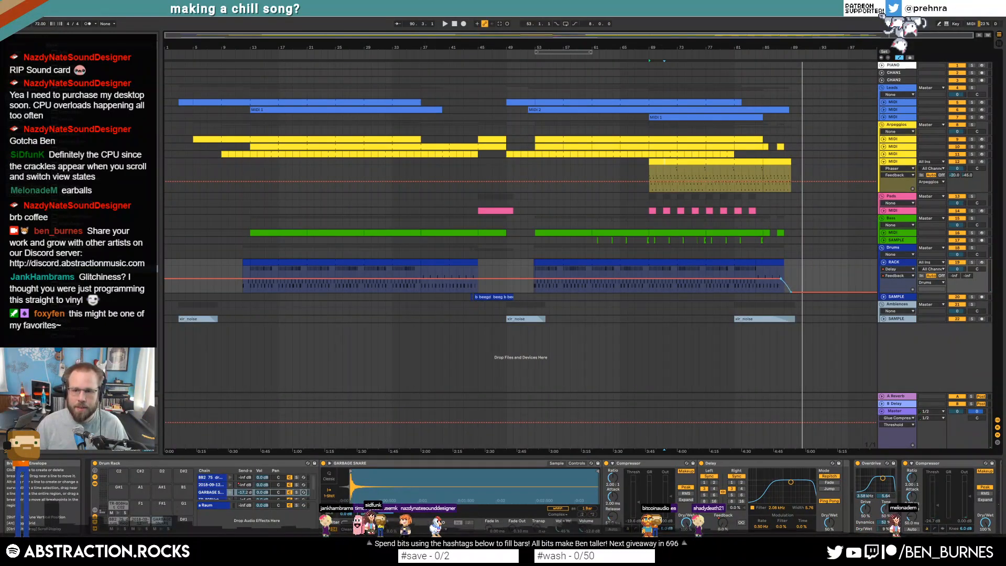
pyautogui.click(798, 283)
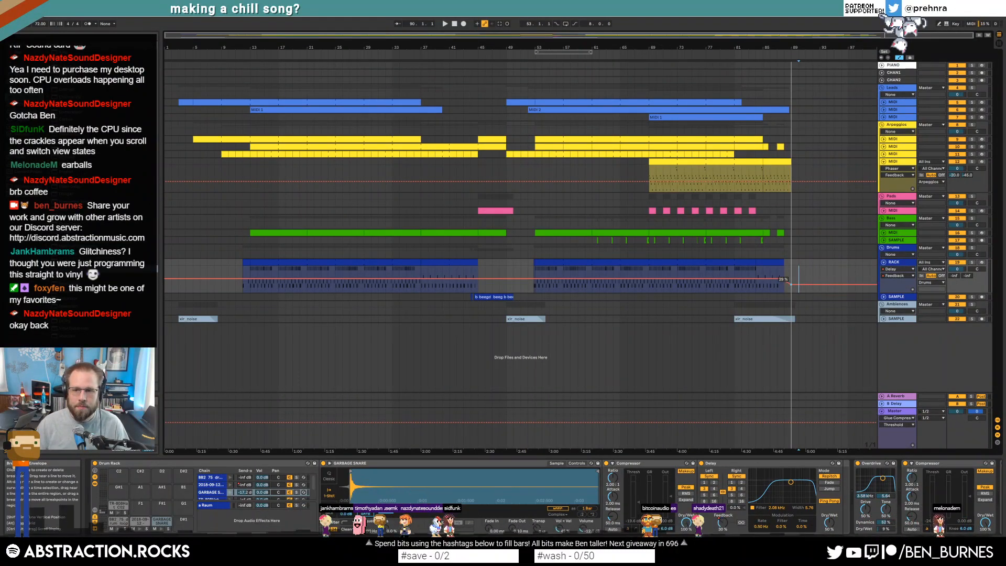
pyautogui.click(787, 287)
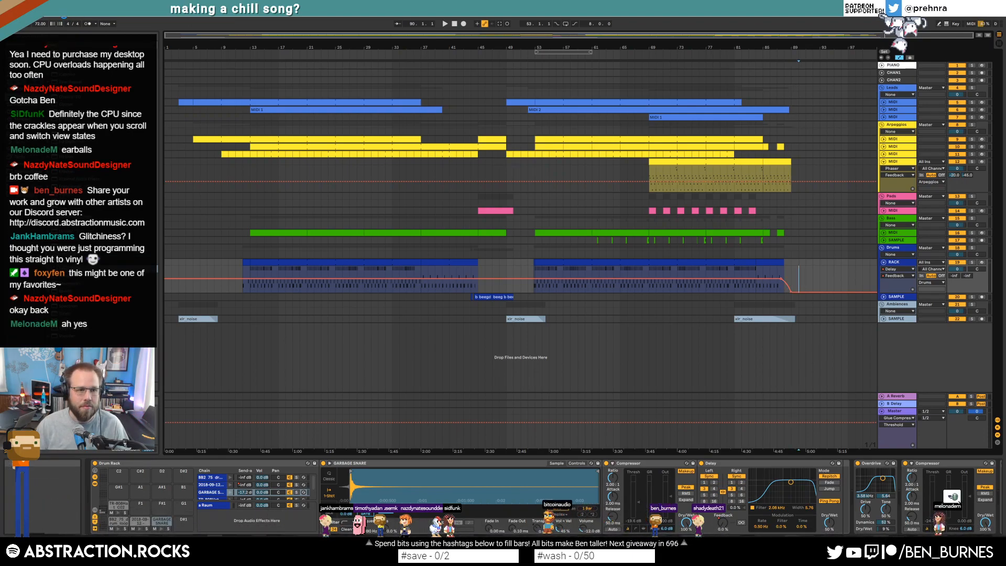
# Step: Reset the audio engine by setting the driver type to No Audio, then back to ASIO with Komplete Audio 6
pyautogui.click(65, 13)
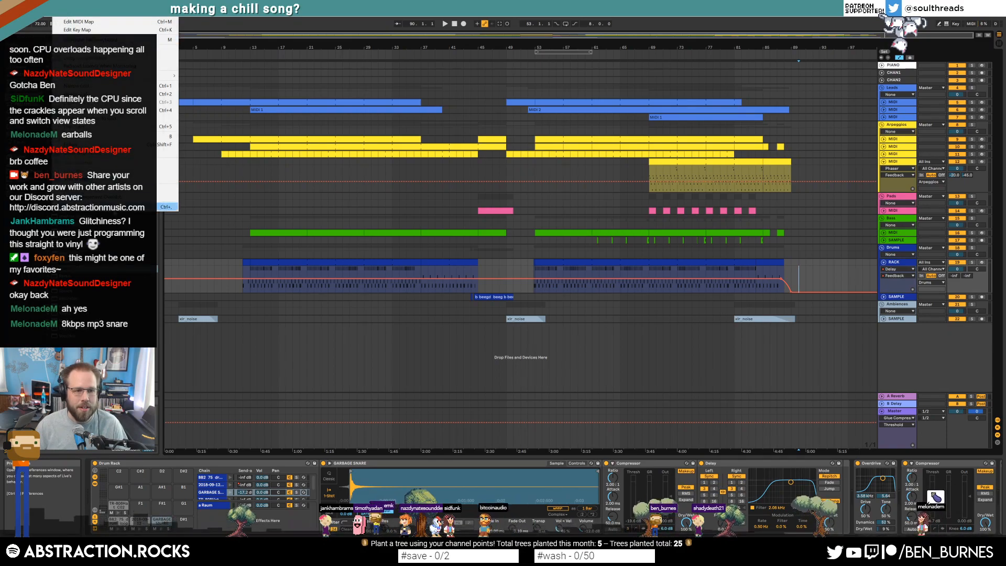
pyautogui.click(95, 207)
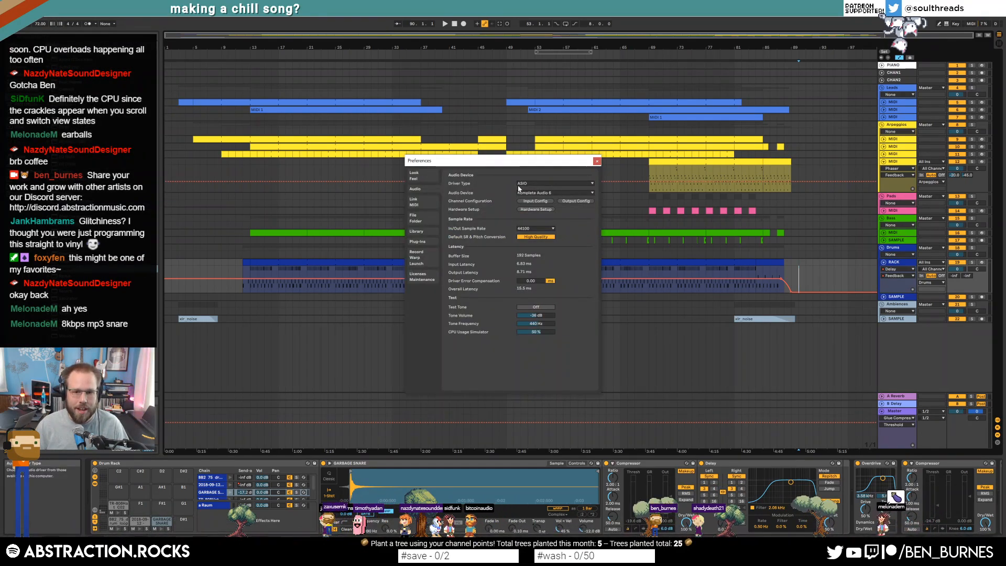
pyautogui.click(539, 192)
pyautogui.click(545, 186)
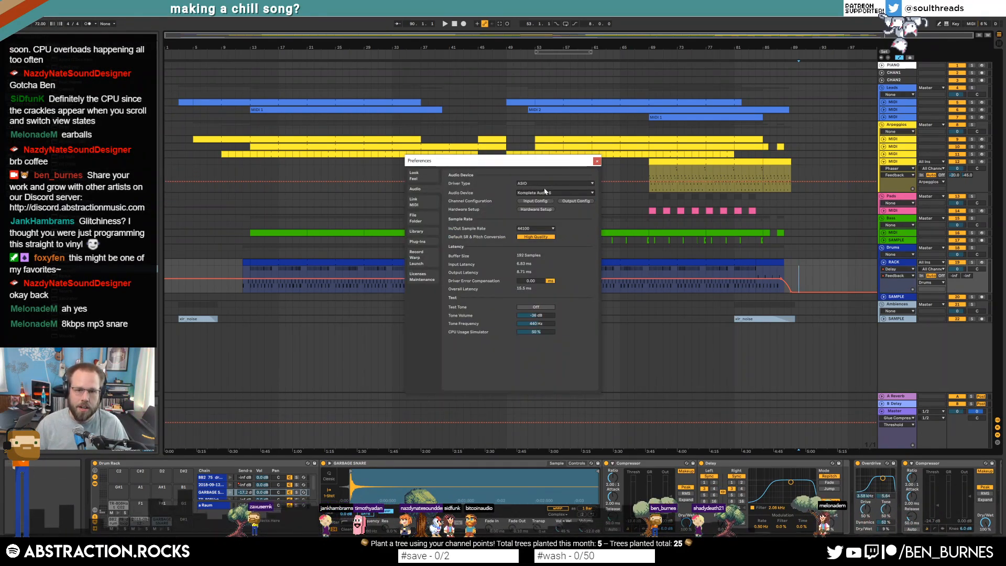
pyautogui.click(543, 184)
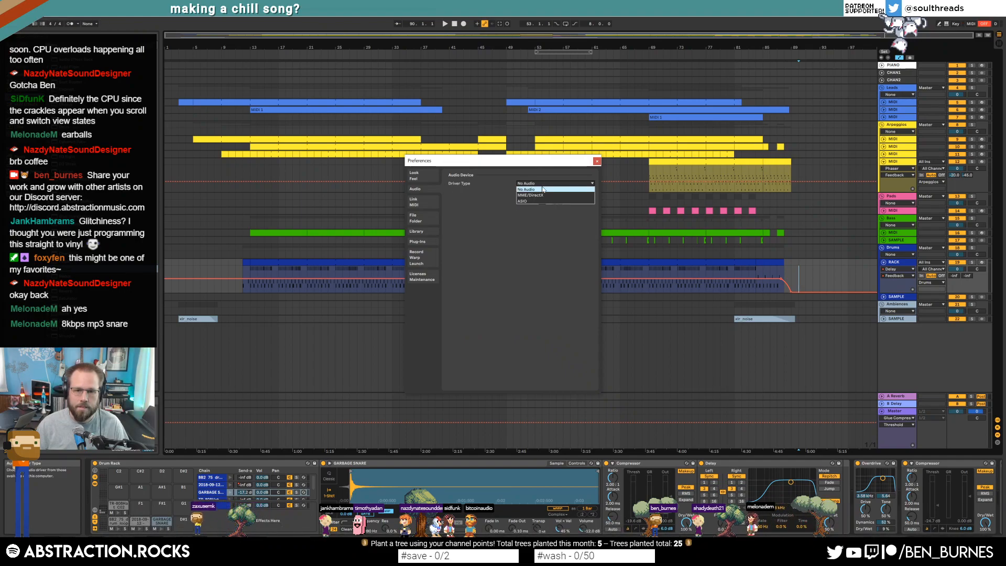
pyautogui.click(524, 190)
pyautogui.click(539, 183)
pyautogui.click(538, 202)
pyautogui.click(537, 193)
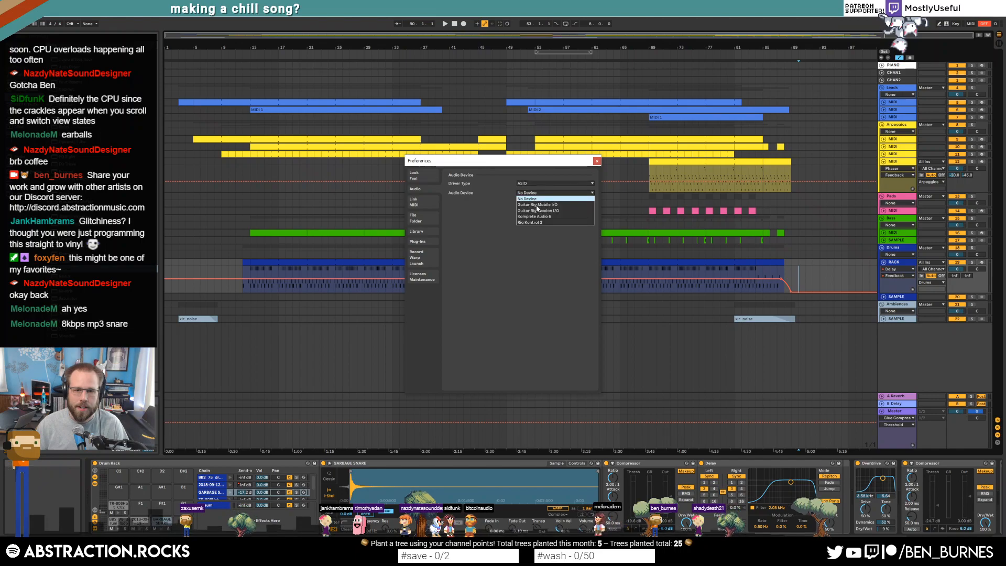
pyautogui.click(538, 218)
pyautogui.click(597, 162)
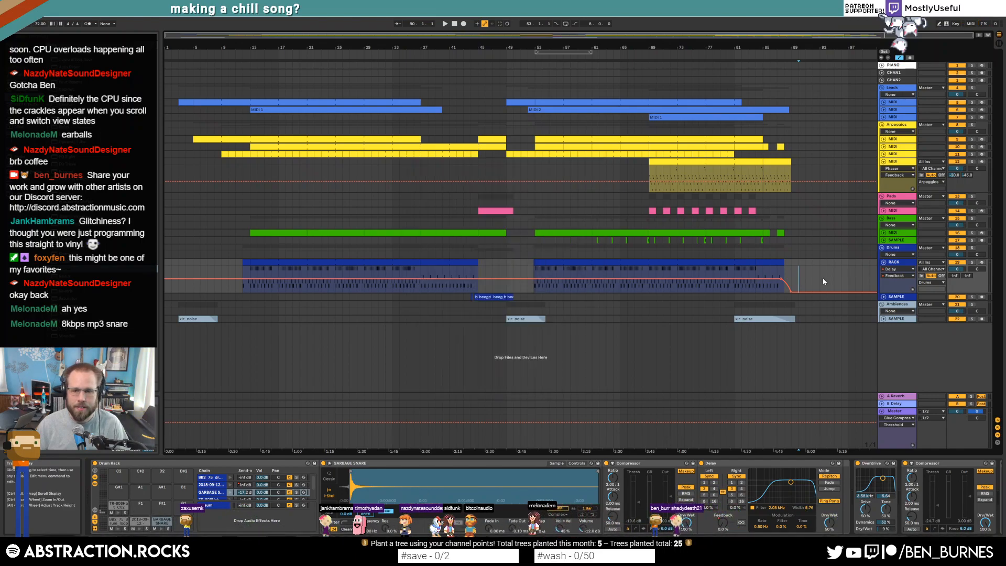
# Step: Play the lowest arpeggio track soloed and open its closing clip's notes around bar 2
pyautogui.click(831, 172)
pyautogui.press('space')
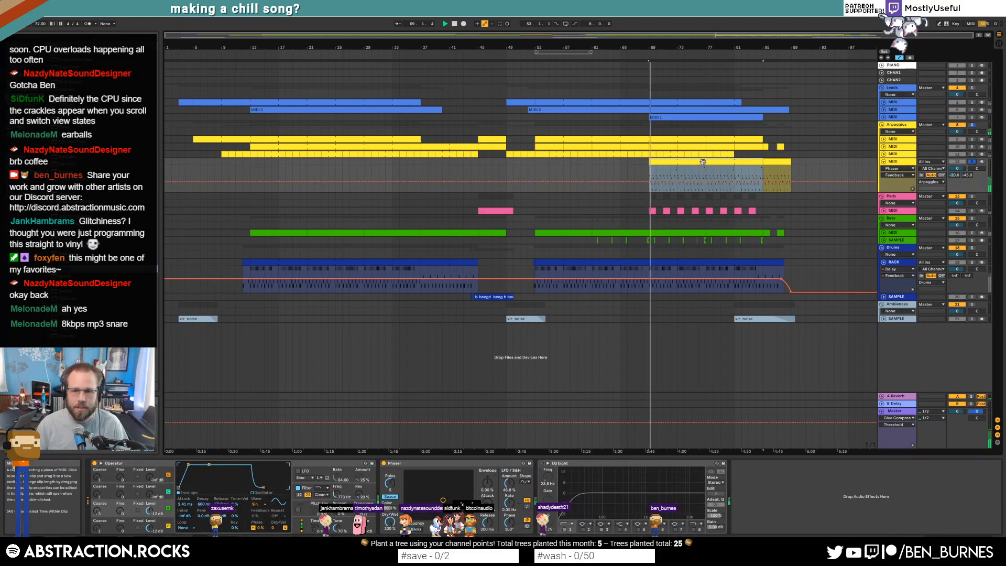
pyautogui.click(705, 174)
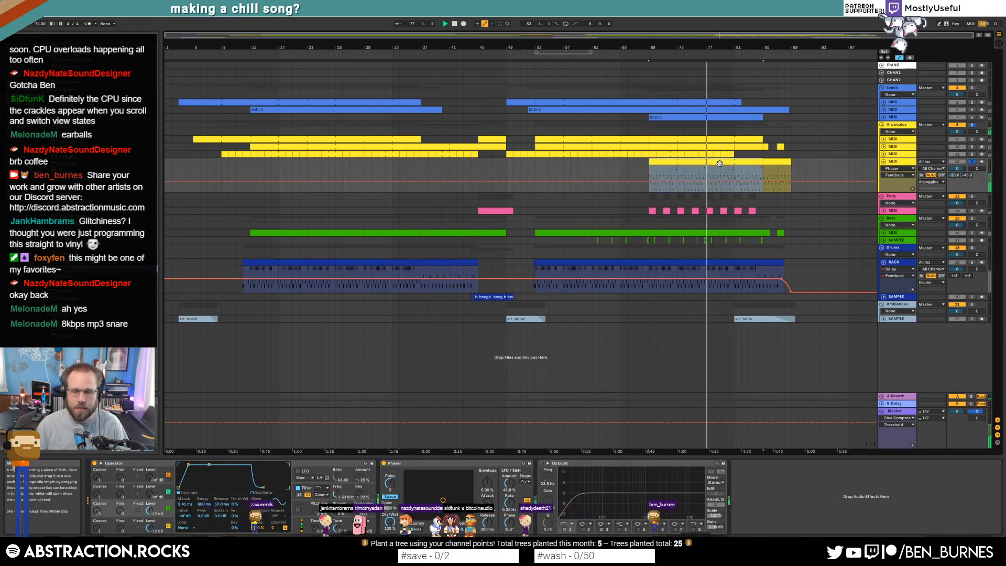
pyautogui.doubleClick(720, 165)
pyautogui.scroll(1, 563, 405)
pyautogui.scroll(2, 566, 406)
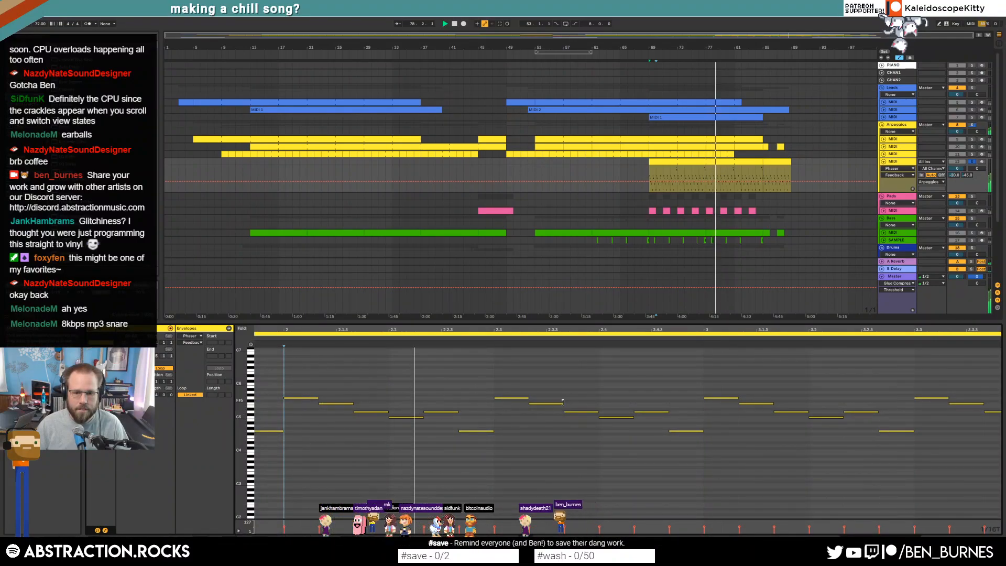
# Step: Split the arpeggio note near 2.3.3 in two, lower its second half, and lower the following note to the next one's pitch
pyautogui.click(548, 405)
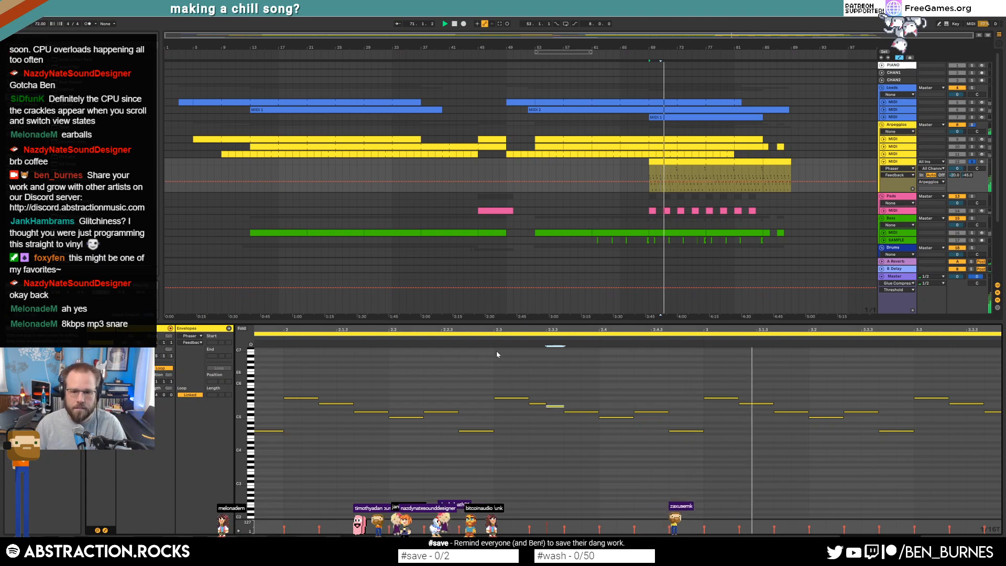
pyautogui.press('space')
pyautogui.press('Down')
pyautogui.press('Down')
pyautogui.moveTo(591, 413); pyautogui.dragTo(598, 418)
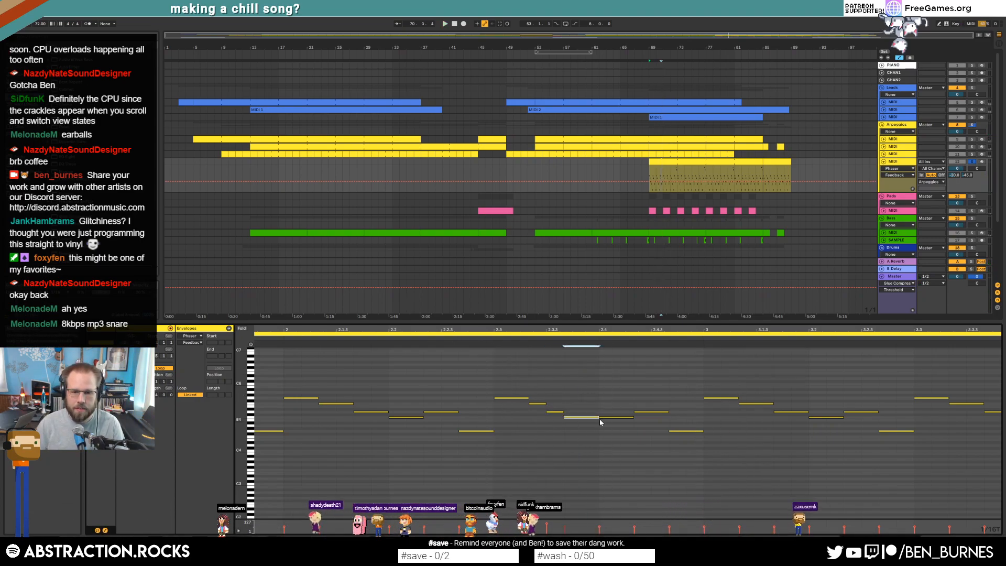
# Step: Turn the two arpeggio notes just before 4.4 into four shorter ones with the last three lowered, and play the result unsoloed
pyautogui.click(452, 340)
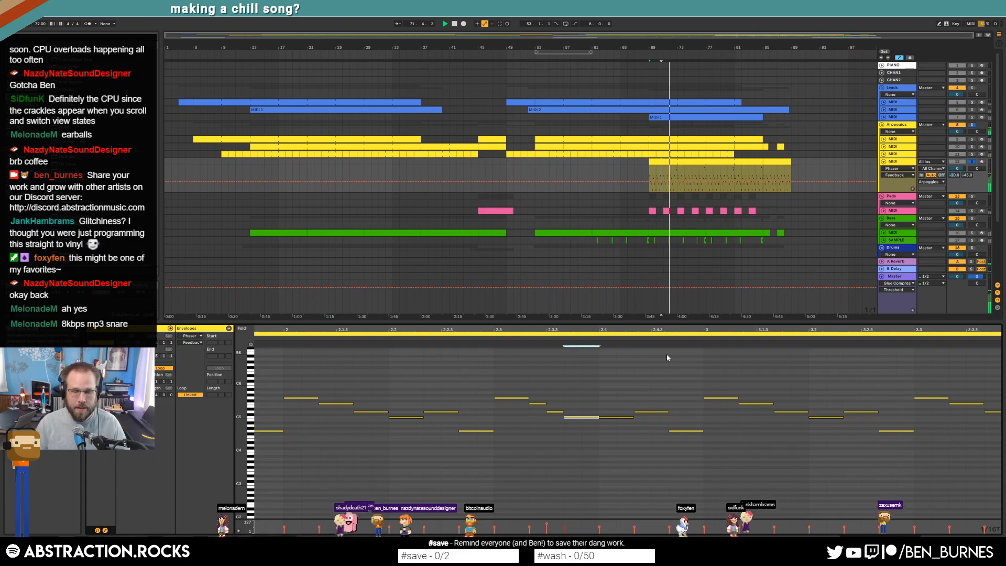
pyautogui.moveTo(752, 329); pyautogui.dragTo(488, 315)
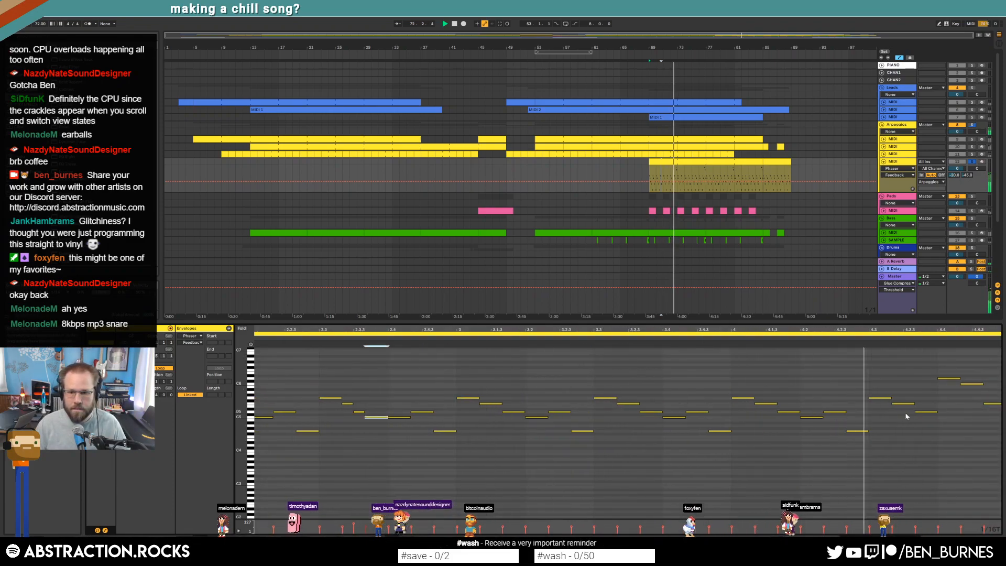
pyautogui.press('space')
pyautogui.moveTo(914, 403)
pyautogui.mouseDown()
pyautogui.moveTo(904, 404)
pyautogui.moveTo(926, 412)
pyautogui.mouseUp()
pyautogui.doubleClick(907, 411)
pyautogui.click(928, 412)
pyautogui.doubleClick(931, 411)
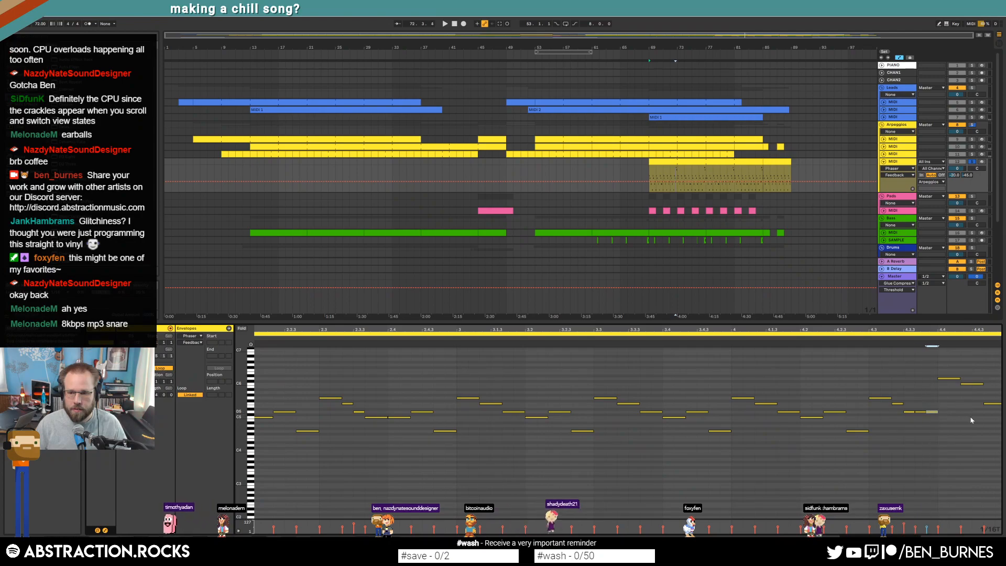
pyautogui.click(847, 340)
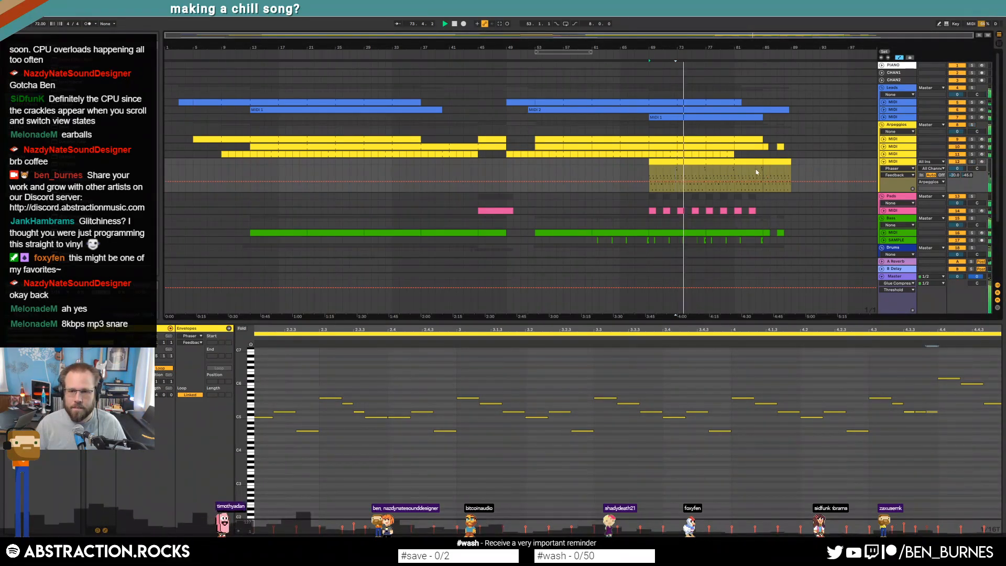
pyautogui.scroll(2, 790, 172)
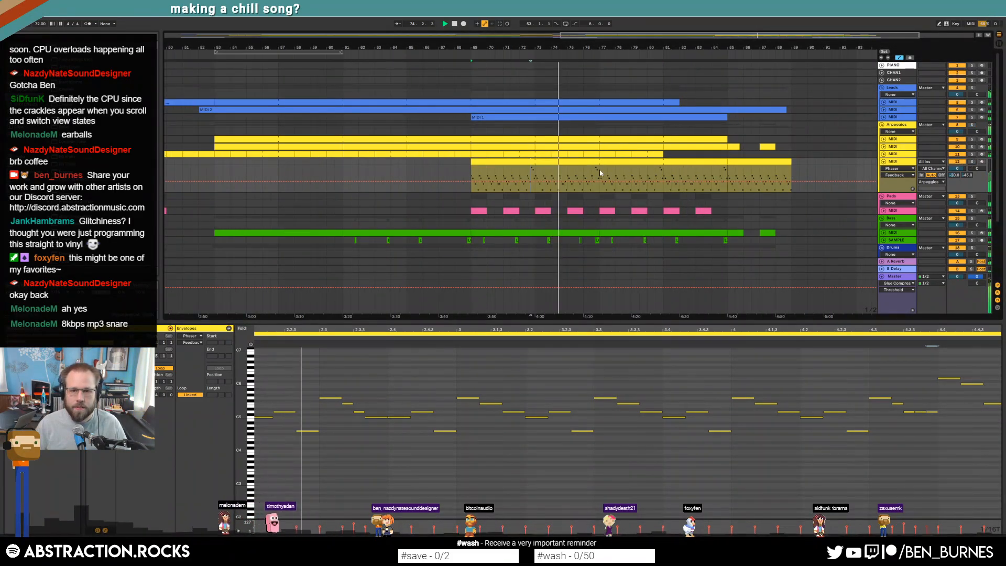
# Step: In the lowest arpeggio track's final clip, replace the high notes after 4.4 with copies of the three lower notes following 4.2
pyautogui.moveTo(599, 170); pyautogui.dragTo(661, 174)
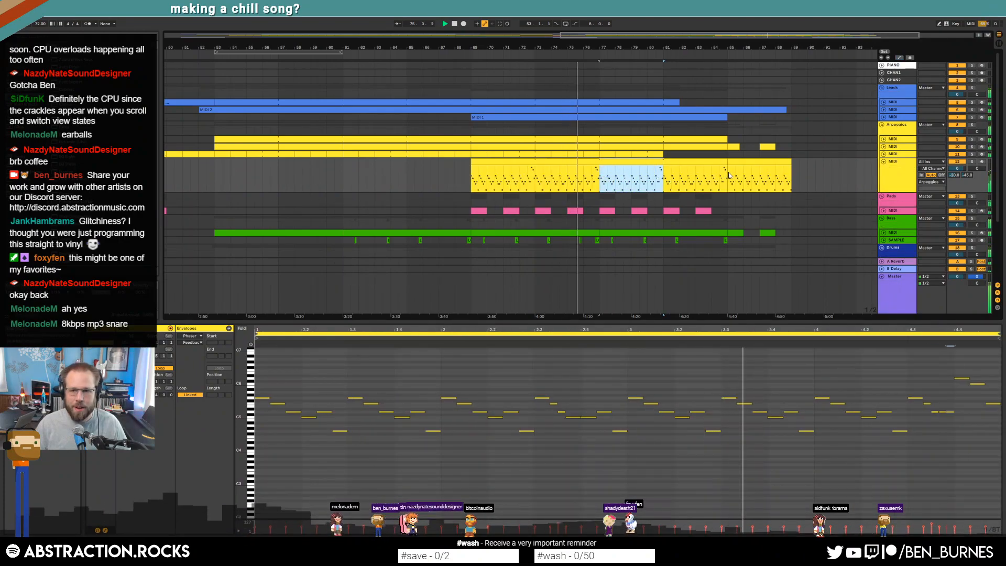
pyautogui.click(765, 161)
pyautogui.click(988, 420)
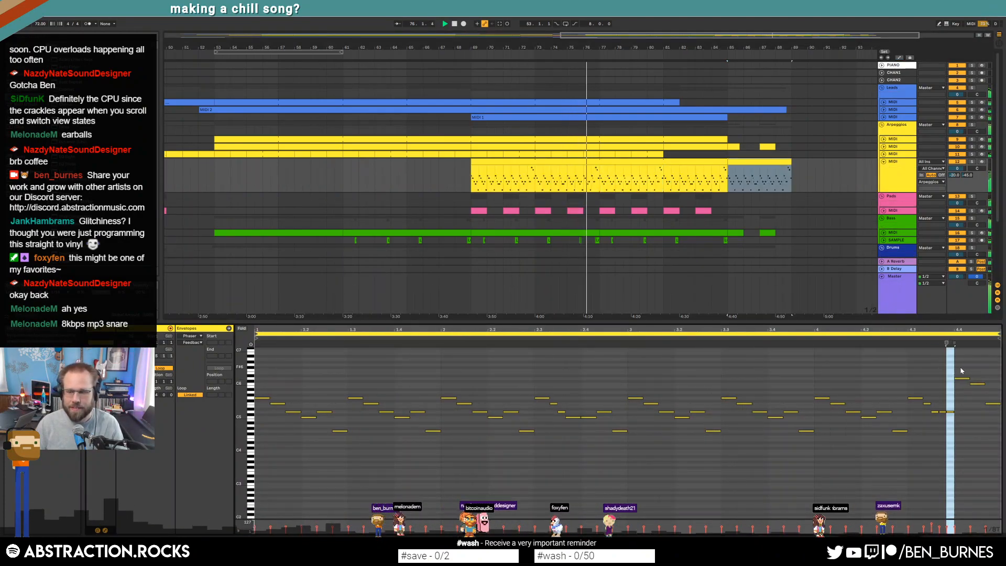
pyautogui.moveTo(871, 405); pyautogui.dragTo(898, 441)
pyautogui.hotkey('ctrl', 'c')
pyautogui.click(960, 427)
pyautogui.hotkey('ctrl', 'v')
pyautogui.moveTo(962, 365); pyautogui.dragTo(998, 403)
pyautogui.press('Delete')
pyautogui.click(990, 403)
pyautogui.press('Delete')
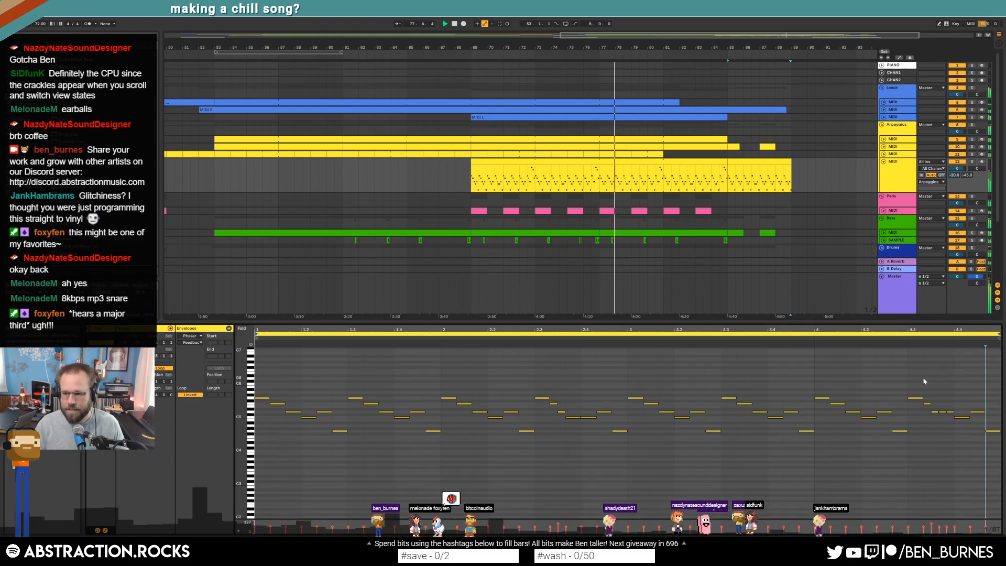
pyautogui.press('space')
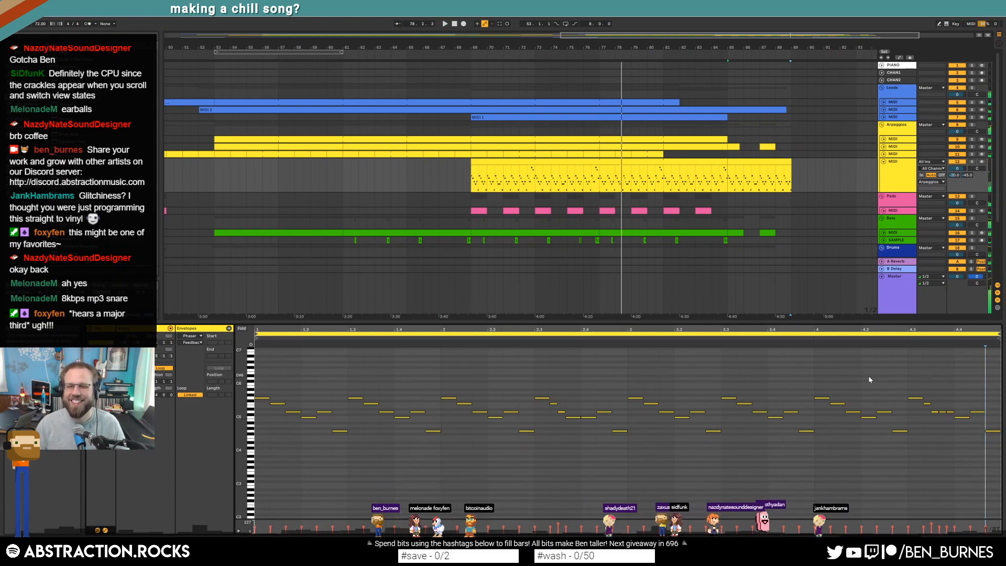
# Step: Collapse the lowest arpeggio track, expand the pad track, and consolidate its clips from bar 69 to 85 into one clip
pyautogui.hotkey('shift', 'Tab')
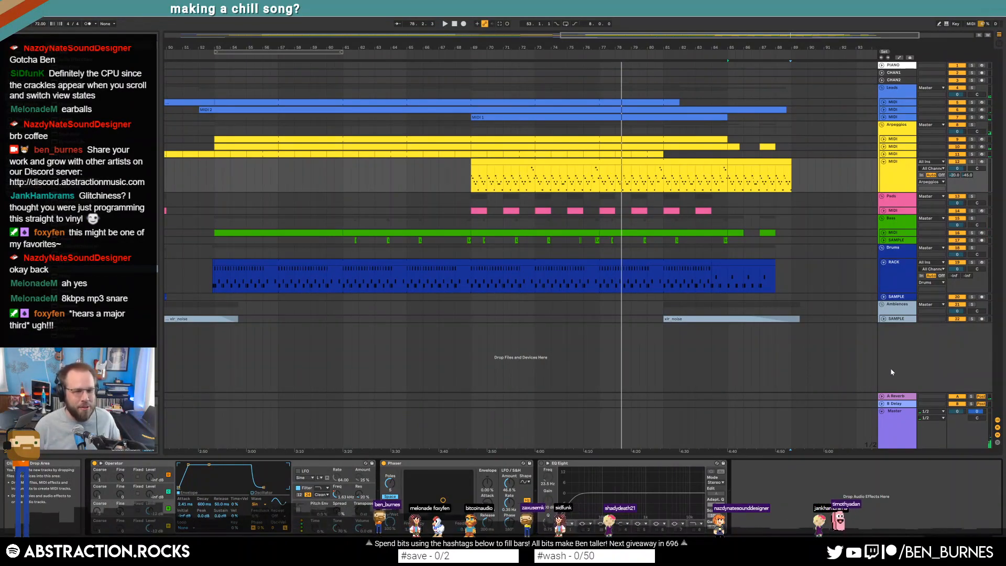
pyautogui.click(447, 176)
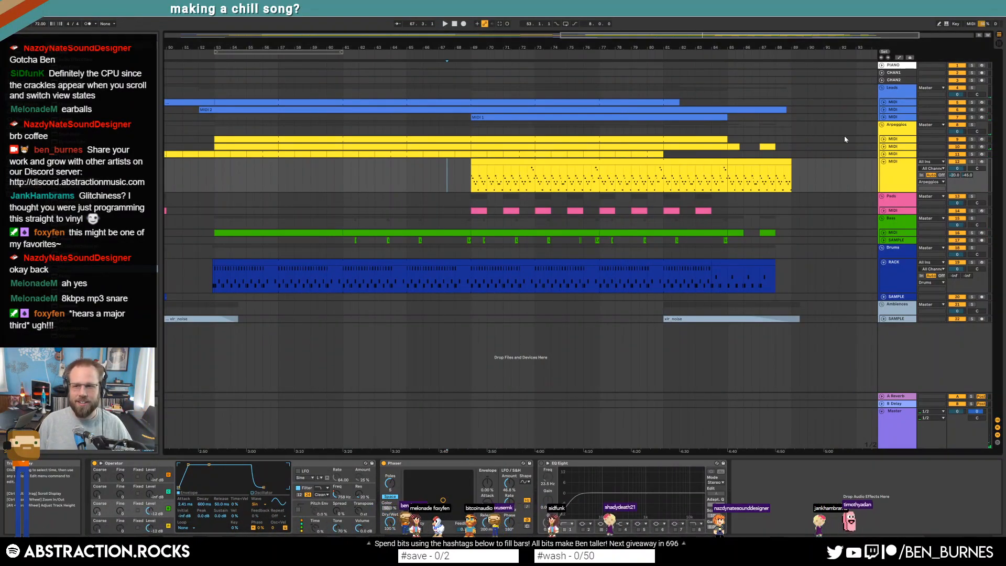
pyautogui.click(883, 118)
pyautogui.scroll(-4, 566, 191)
pyautogui.click(514, 216)
pyautogui.click(882, 189)
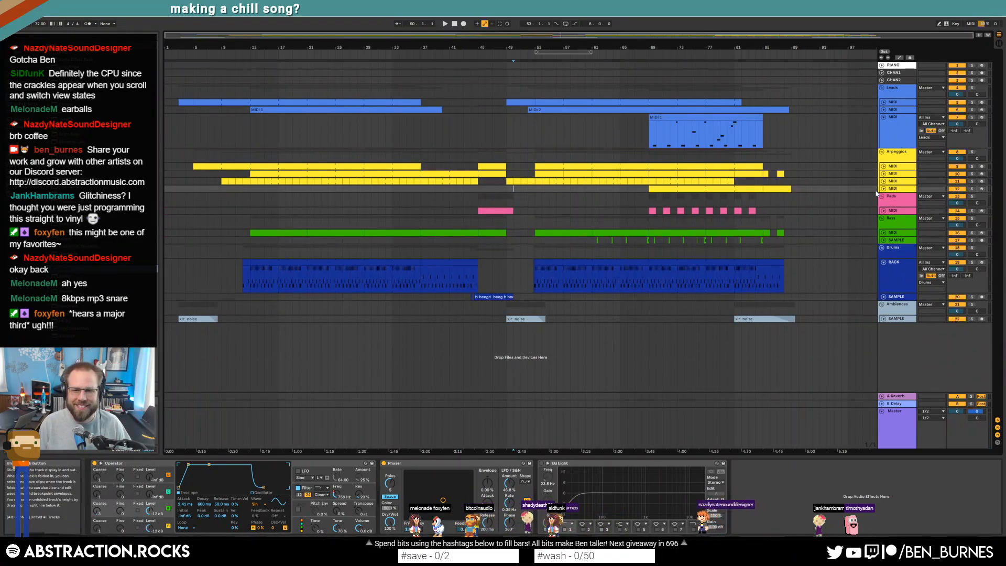
pyautogui.click(884, 211)
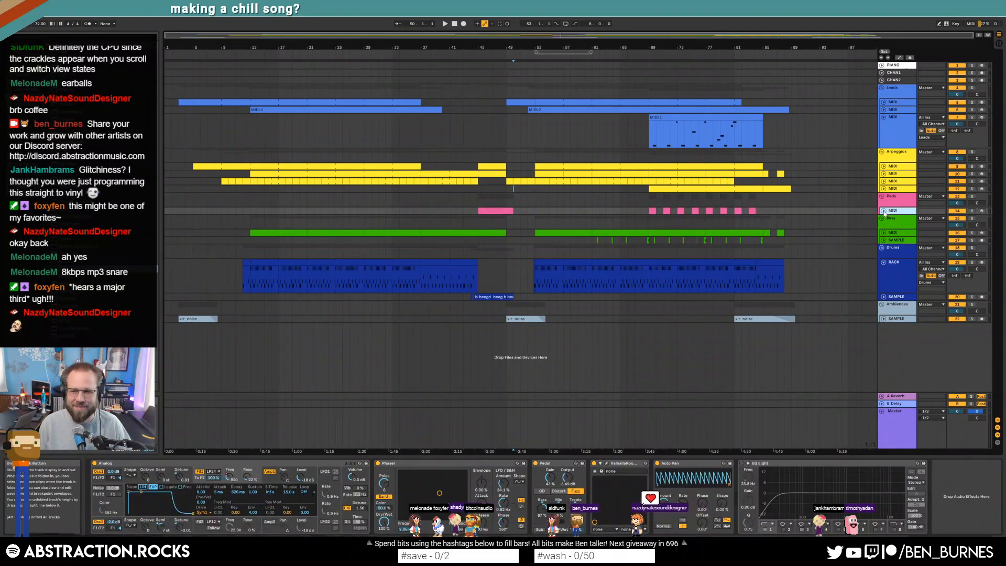
pyautogui.click(884, 211)
pyautogui.moveTo(650, 226); pyautogui.dragTo(763, 216)
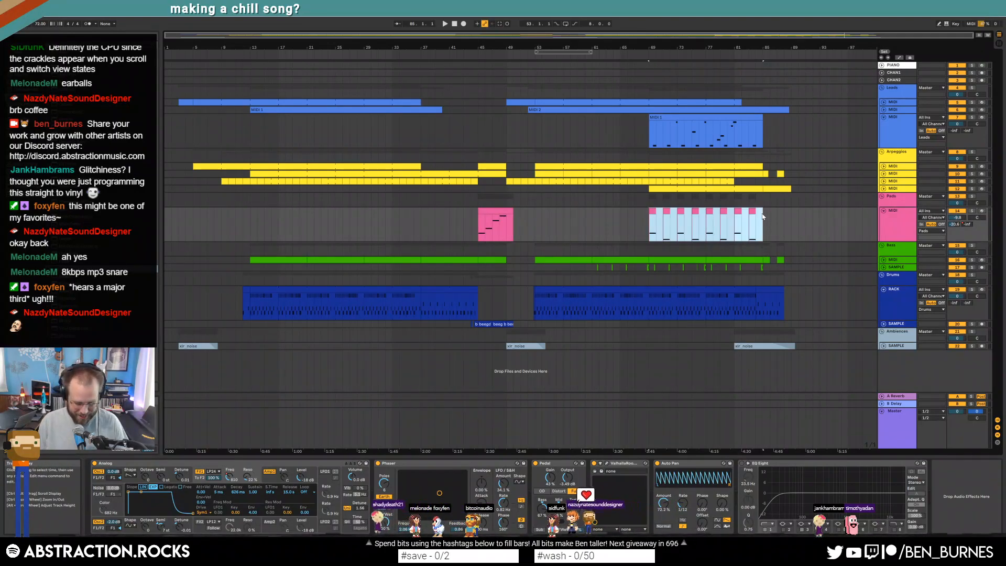
pyautogui.hotkey('ctrl', 'j')
# Step: Play the consolidated pad clip soloed and try shifting all its notes to a higher pitch
pyautogui.click(584, 426)
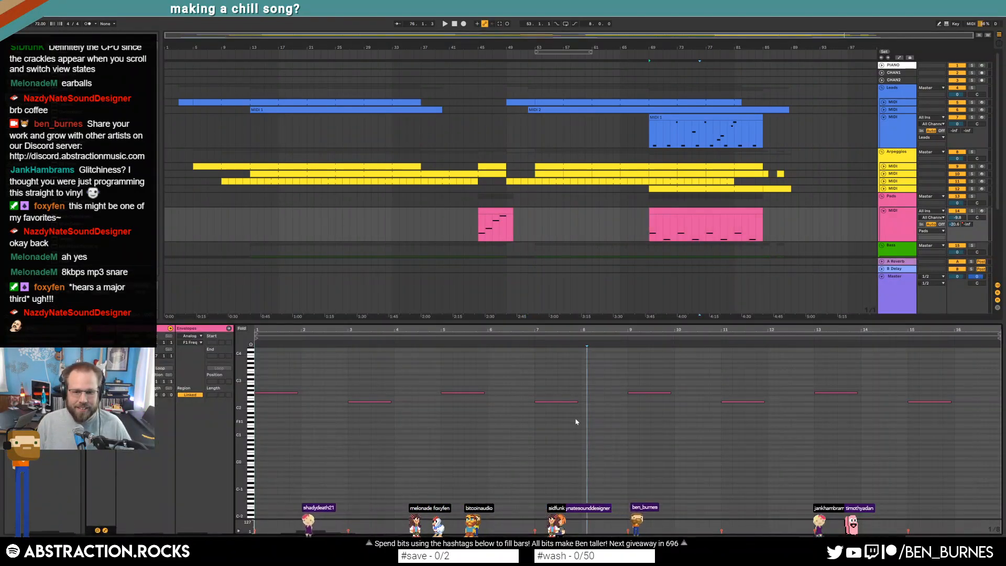
pyautogui.hotkey('ctrl', 'a')
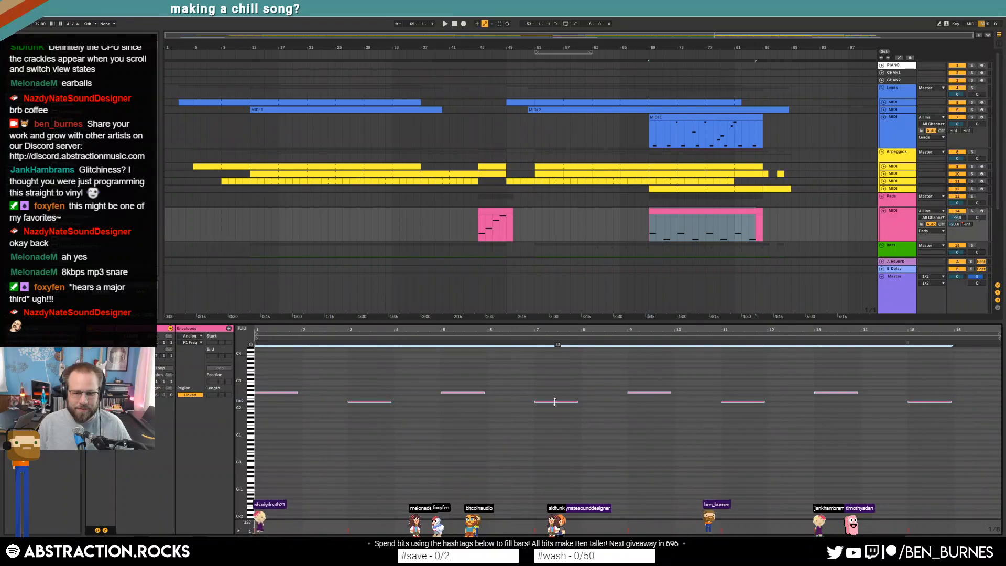
pyautogui.click(563, 420)
pyautogui.press('s')
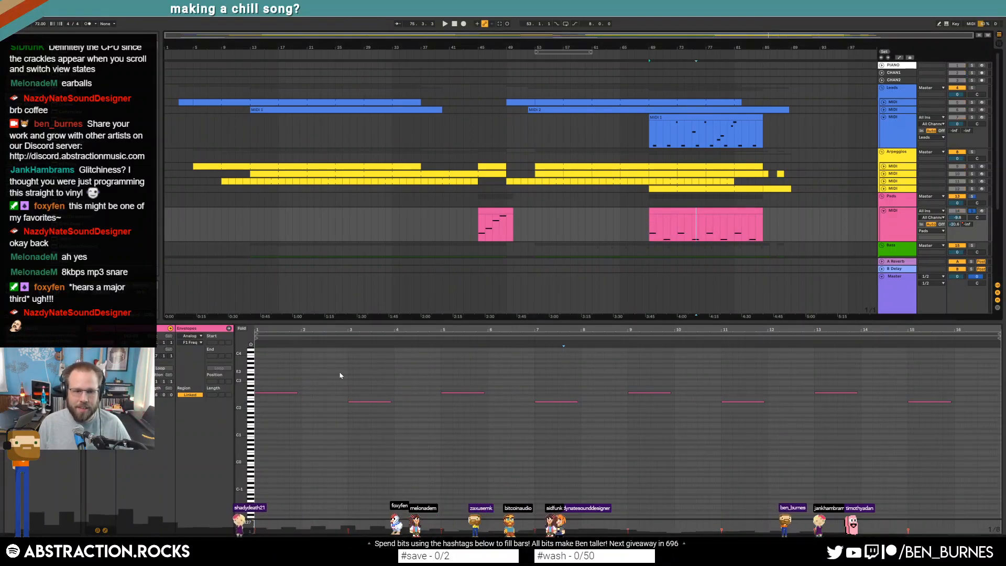
pyautogui.press('space')
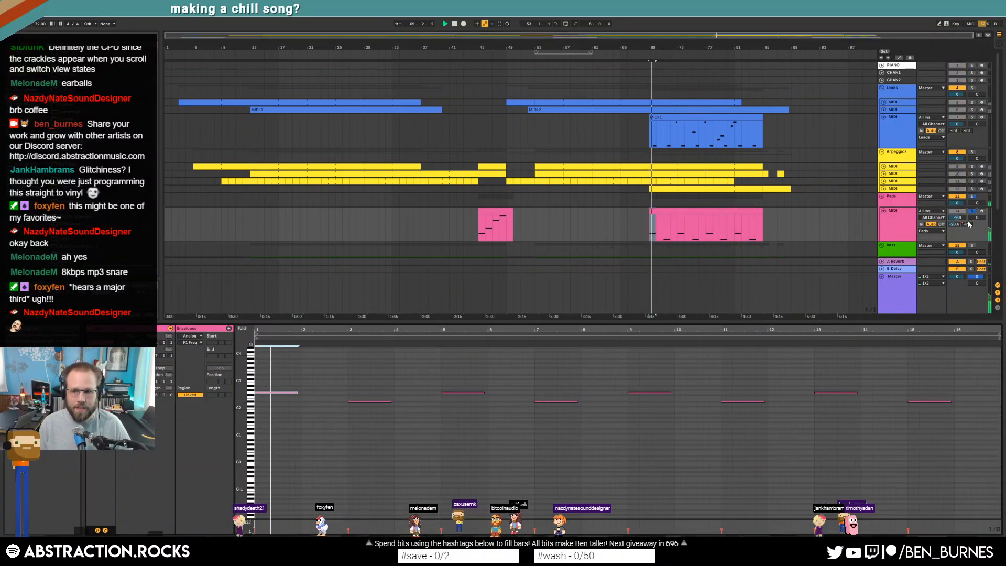
pyautogui.moveTo(285, 382); pyautogui.dragTo(979, 379)
pyautogui.moveTo(926, 403); pyautogui.dragTo(927, 379)
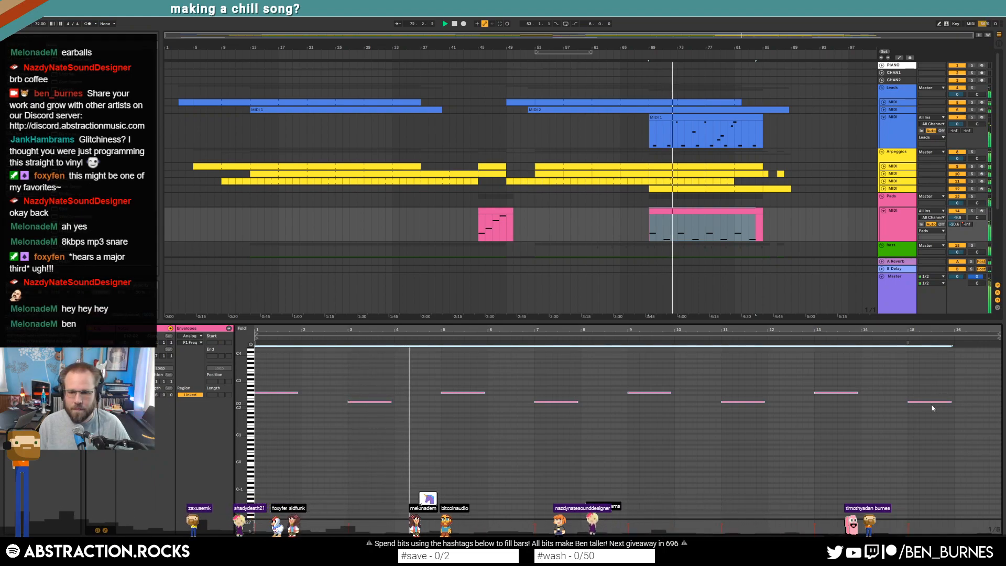
pyautogui.press('space')
# Step: Collapse the pad, drum rack and lead tracks after checking the devices on the two lower lead tracks
pyautogui.hotkey('shift', 'Tab')
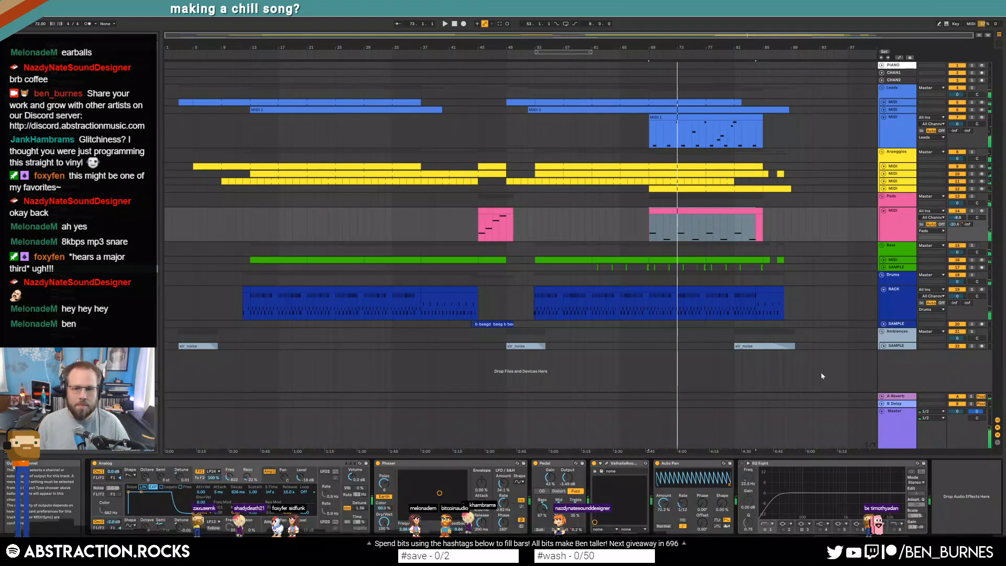
pyautogui.click(882, 210)
pyautogui.click(882, 263)
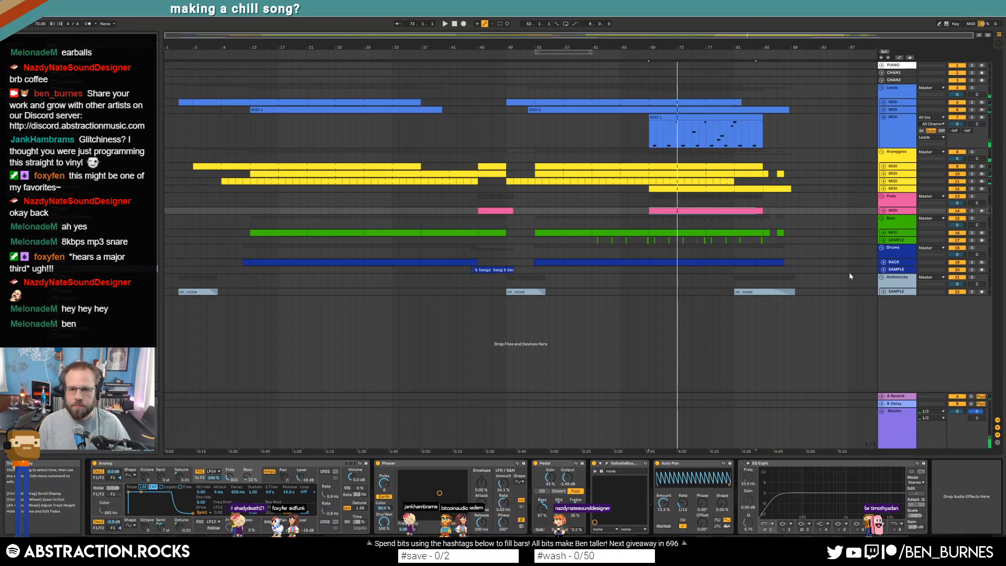
pyautogui.click(883, 117)
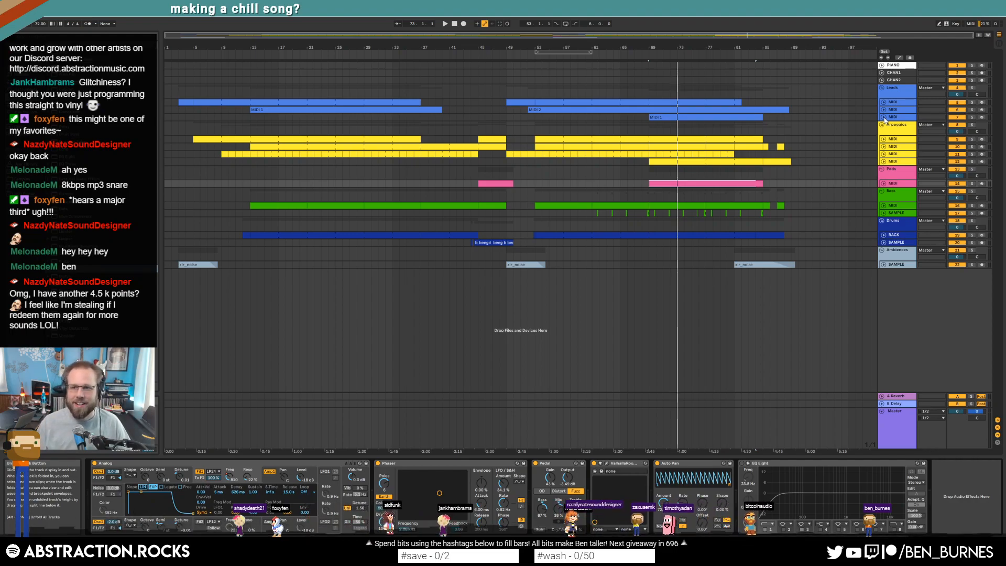
pyautogui.click(883, 118)
pyautogui.click(897, 125)
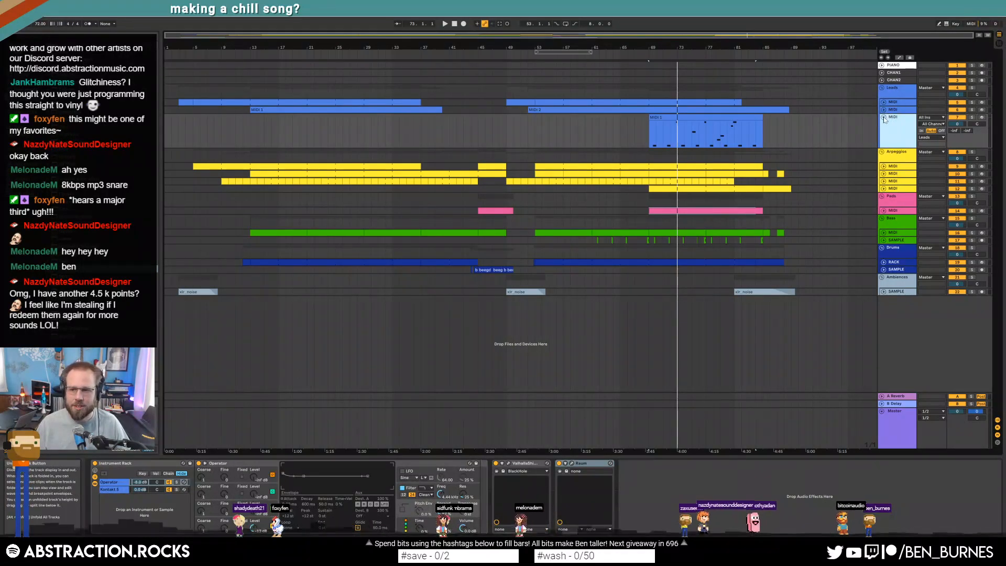
pyautogui.click(884, 110)
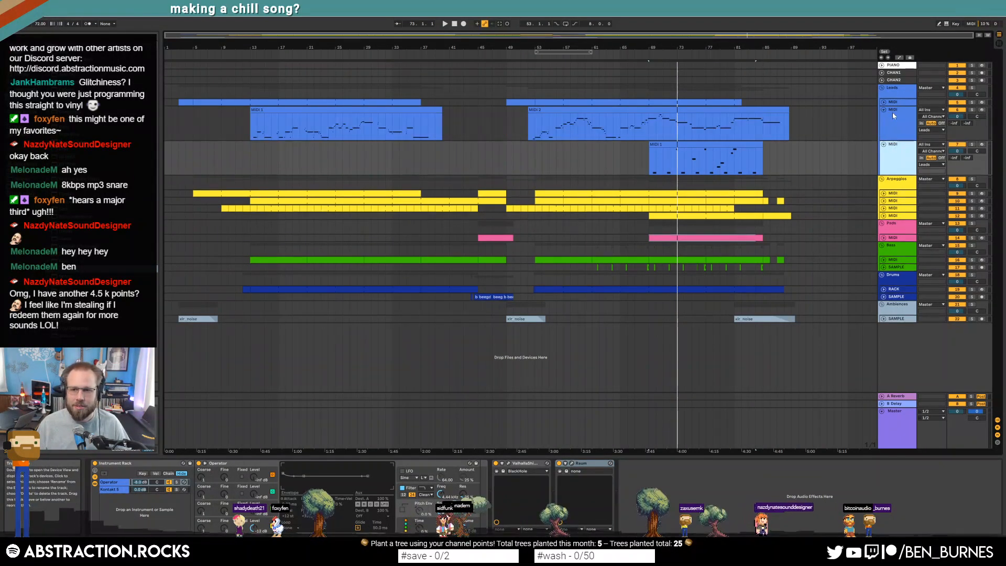
pyautogui.click(894, 112)
pyautogui.click(884, 111)
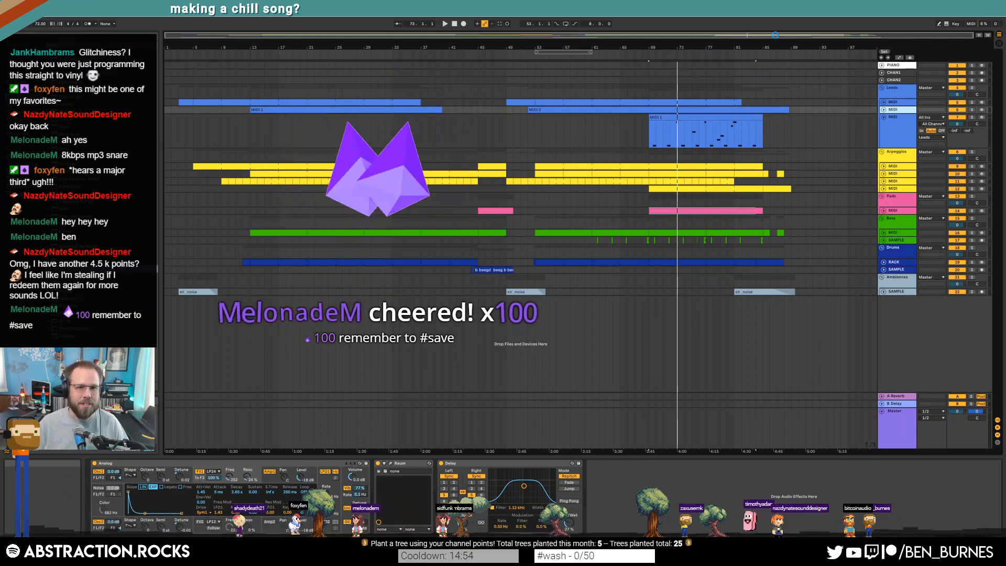
pyautogui.click(885, 119)
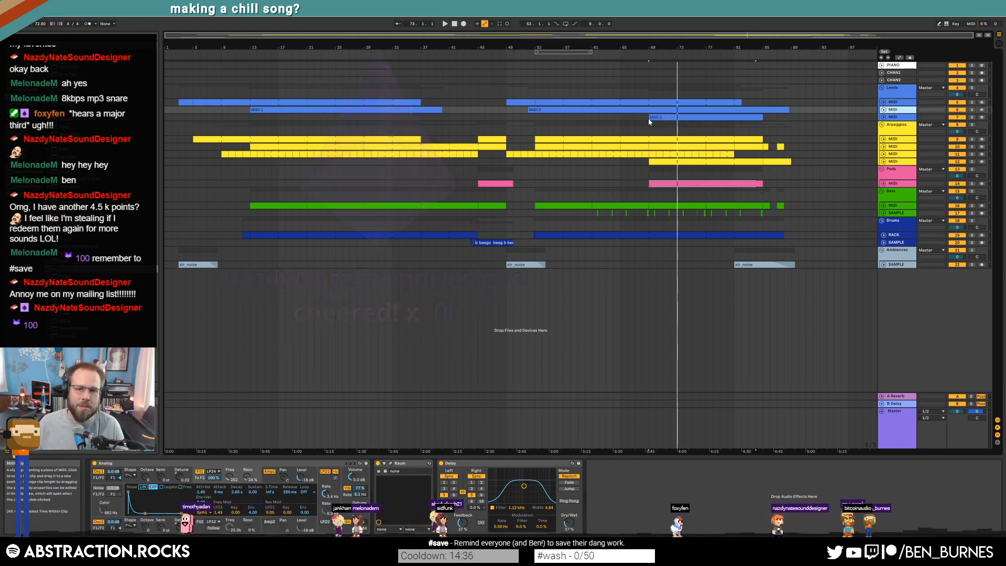
pyautogui.click(754, 118)
pyautogui.click(771, 119)
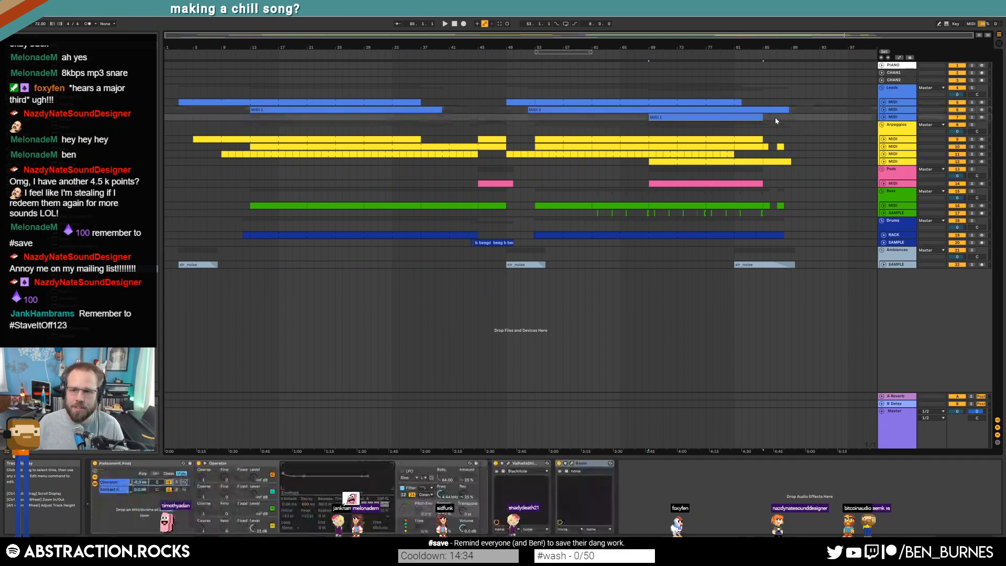
pyautogui.moveTo(768, 118); pyautogui.dragTo(647, 116)
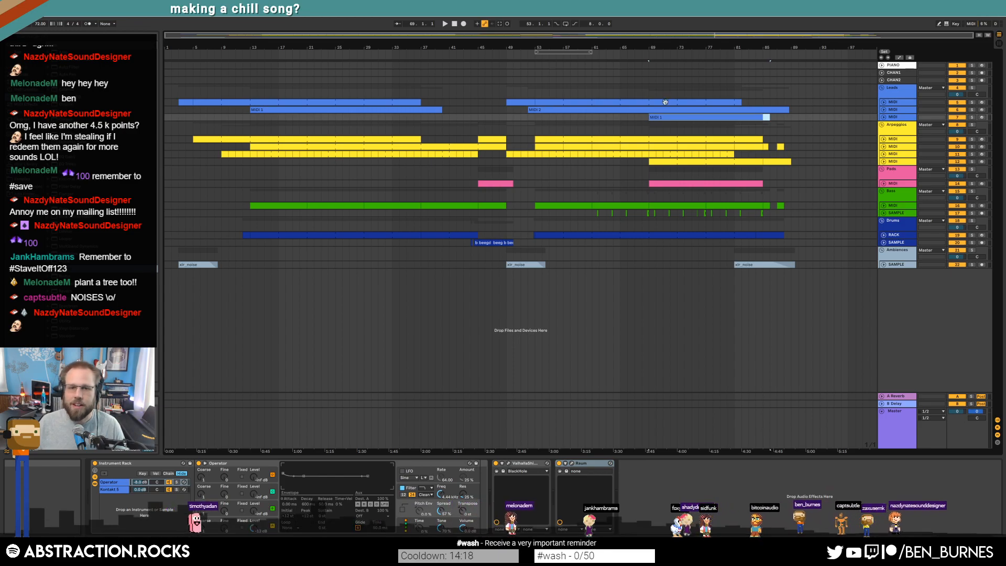
# Step: Export bars 3 to 91 of the Master as a 16-bit WAV named 2020-06-17 Superposition.wav on the Desktop
pyautogui.click(806, 244)
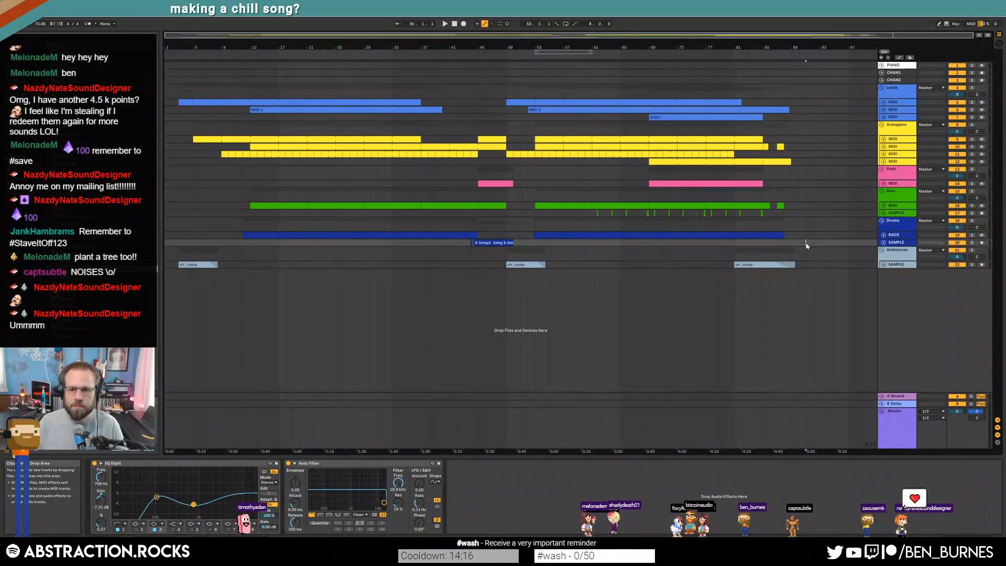
pyautogui.click(182, 103)
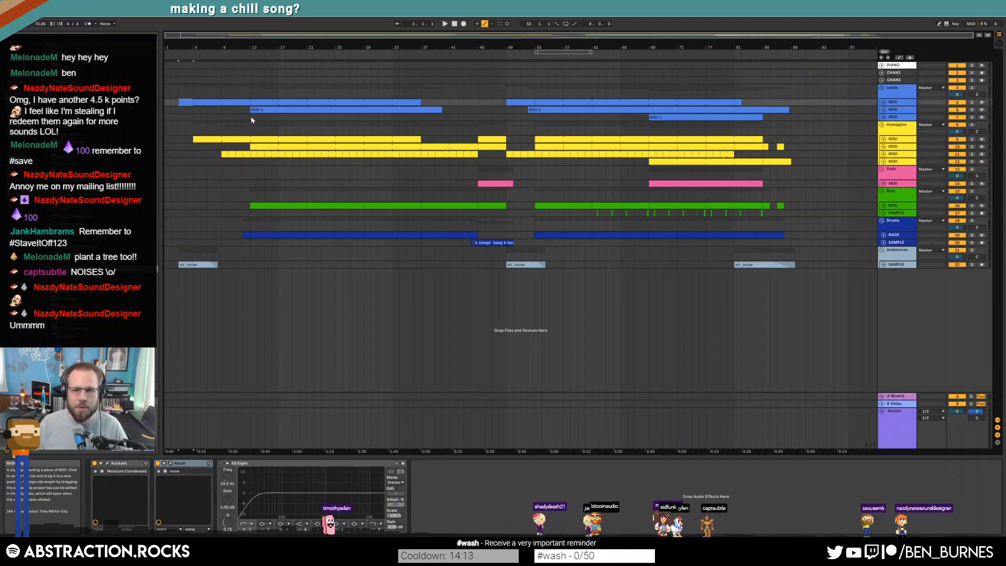
pyautogui.keyDown('shift'); pyautogui.click(807, 103); pyautogui.keyUp('shift')
pyautogui.hotkey('ctrl', 'shift', 'r')
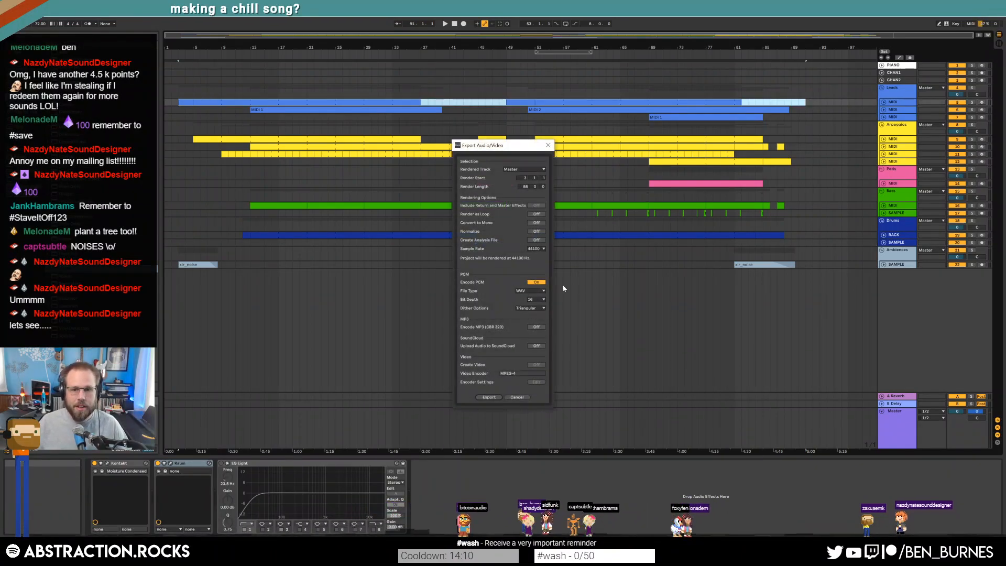
pyautogui.click(489, 397)
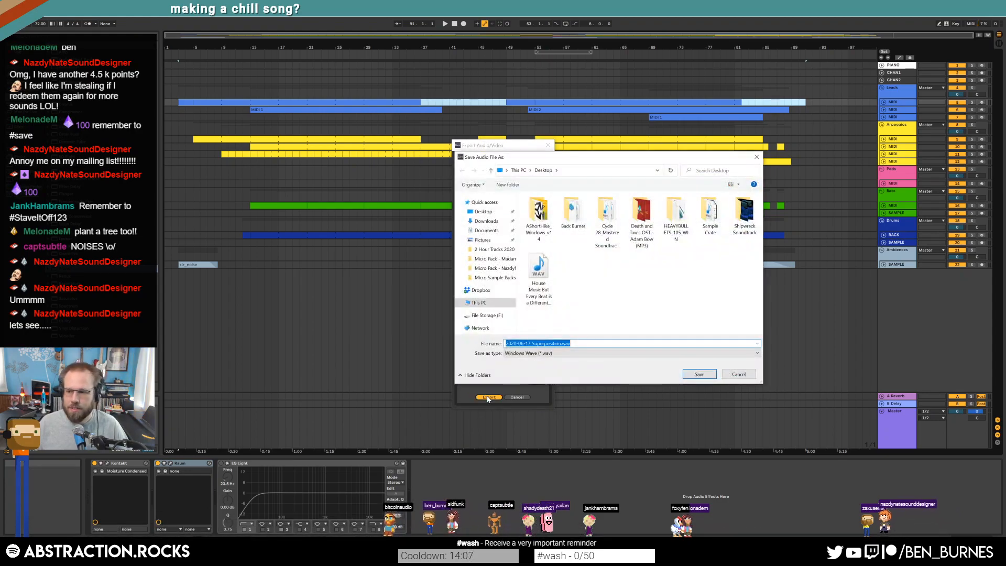
pyautogui.click(700, 373)
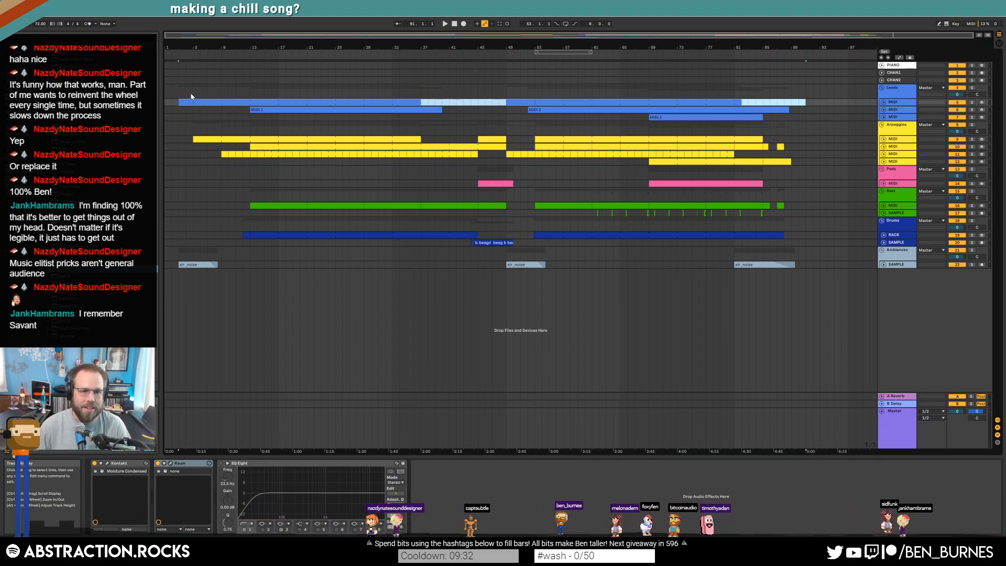
# Step: Set the arrangement loop from bar 5 to bar 81 and play across the loop point to check the transition
pyautogui.click(193, 96)
pyautogui.moveTo(194, 95); pyautogui.dragTo(735, 83)
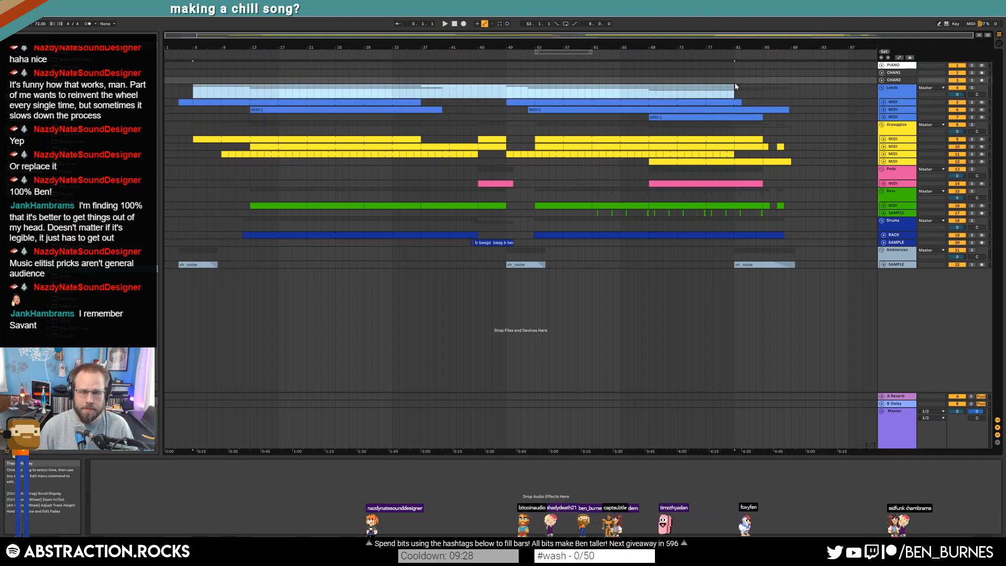
pyautogui.hotkey('ctrl', 'l')
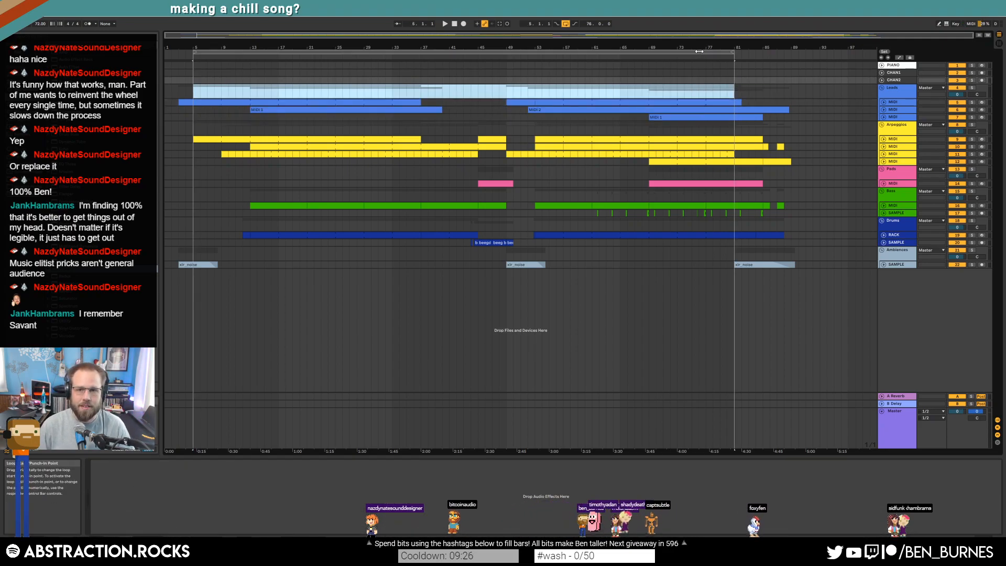
pyautogui.click(699, 51)
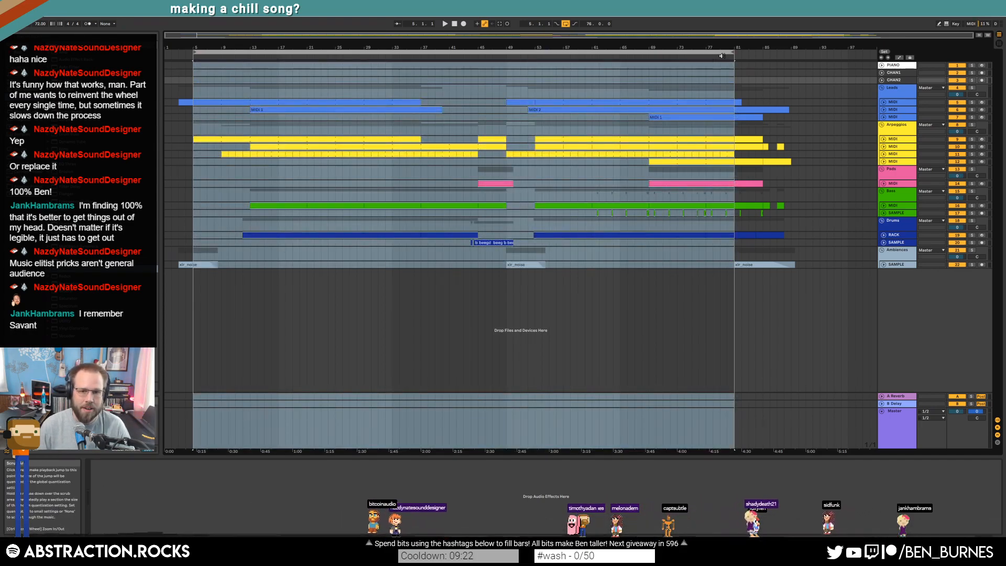
pyautogui.click(721, 56)
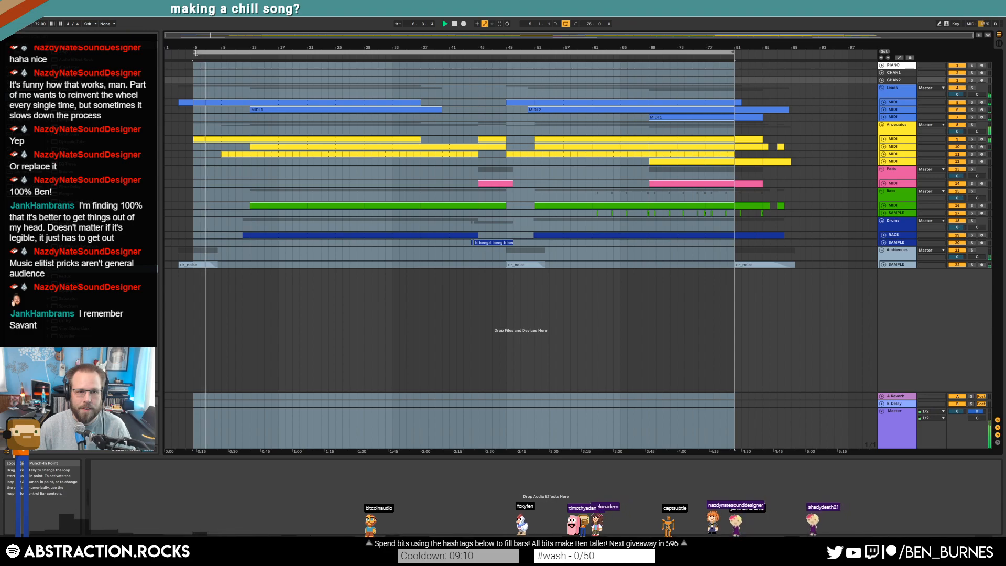
pyautogui.press('space')
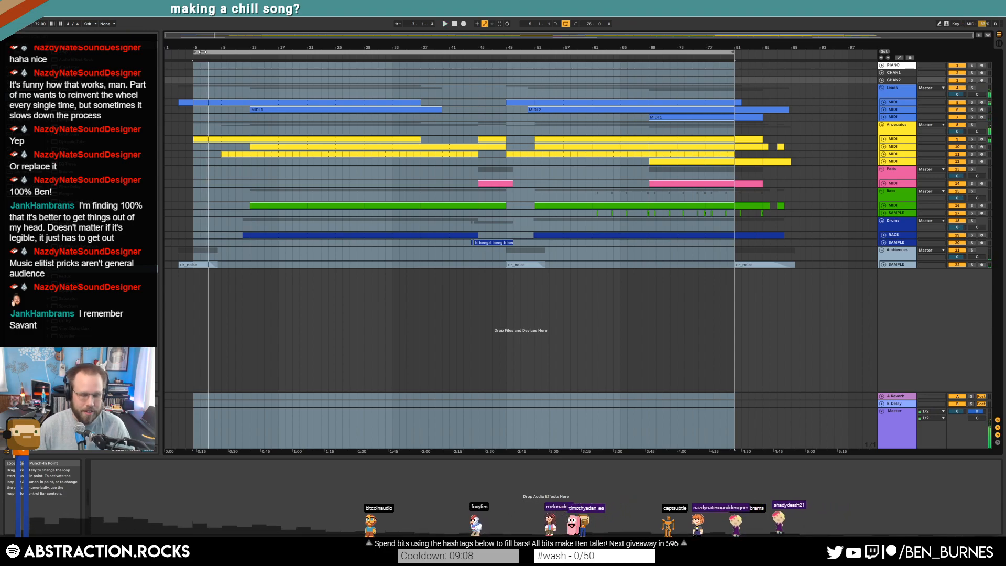
# Step: Export the Master from bar 5 for a length of 76 bars as a 16-bit WAV on the Desktop with Render as Loop on
pyautogui.hotkey('ctrl', 'shift', 'r')
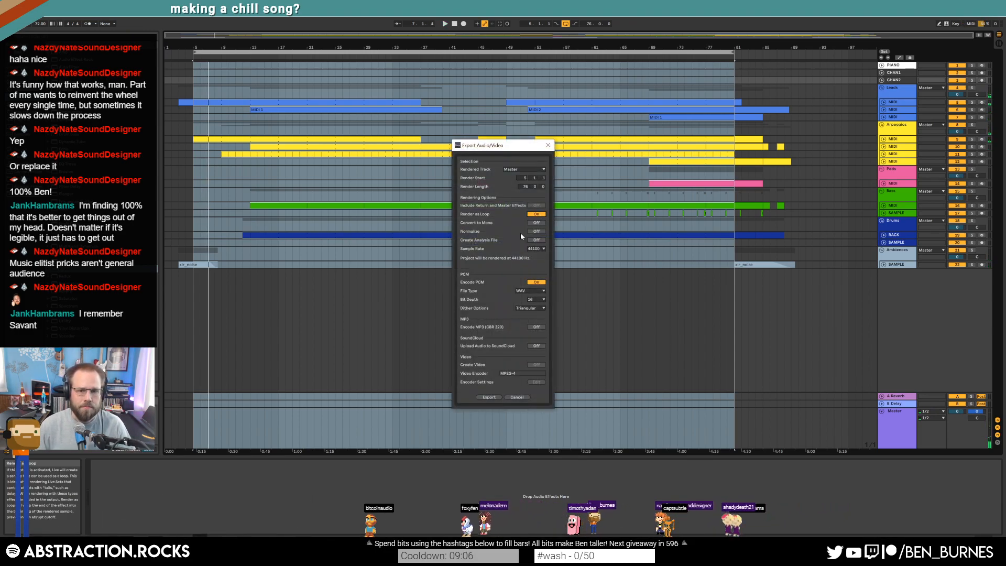
pyautogui.click(488, 397)
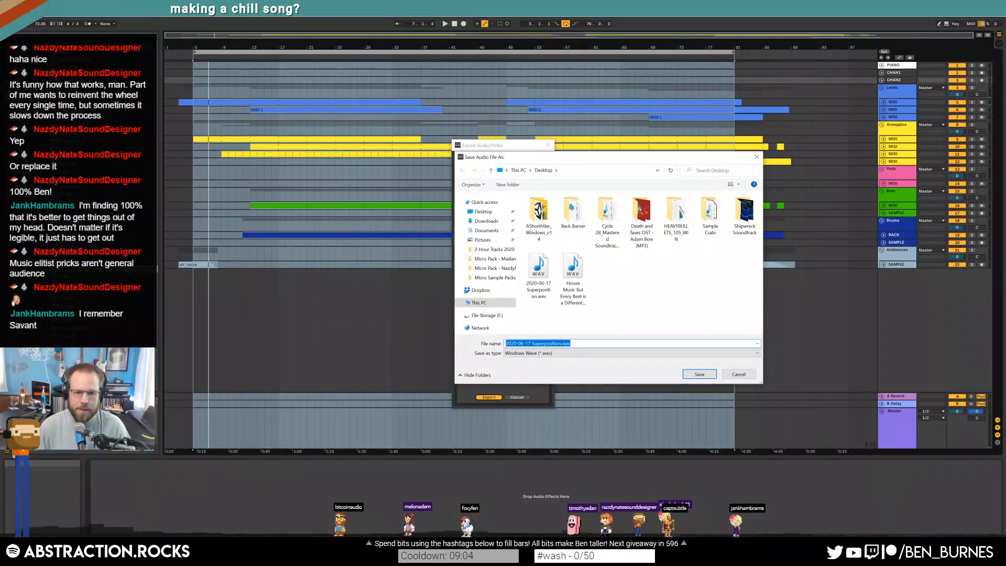
pyautogui.click(561, 344)
pyautogui.press('Return')
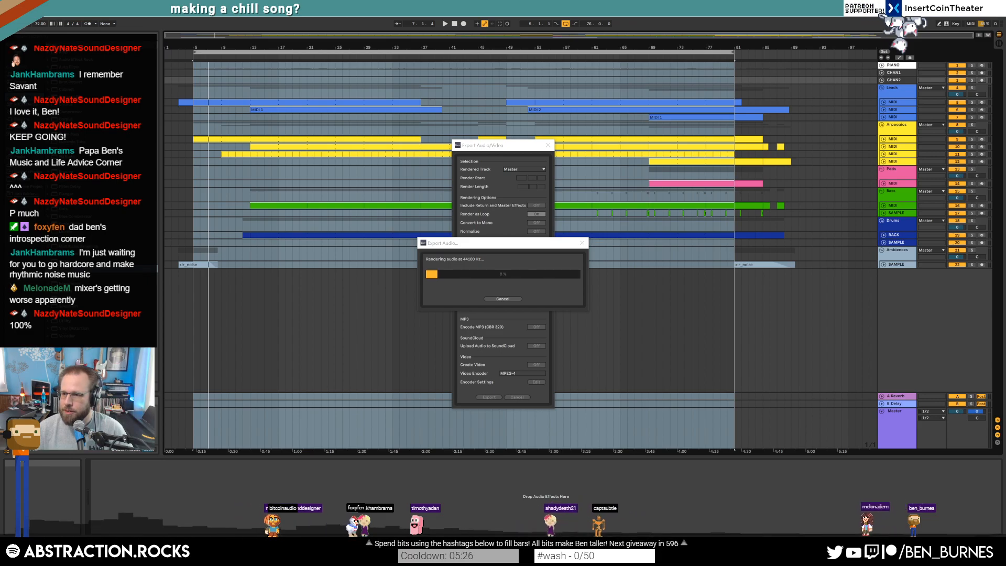
# Step: Bring the Twitter browser window on screen to view the liked tweet and move it away again
pyautogui.moveTo(1005, 39); pyautogui.dragTo(462, 42)
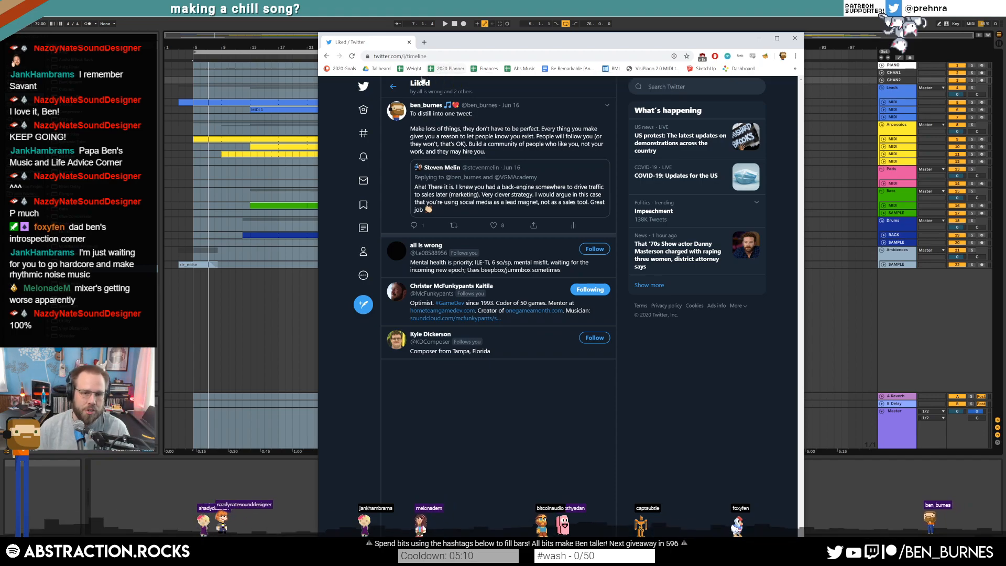
pyautogui.moveTo(384, 44); pyautogui.dragTo(1005, 76)
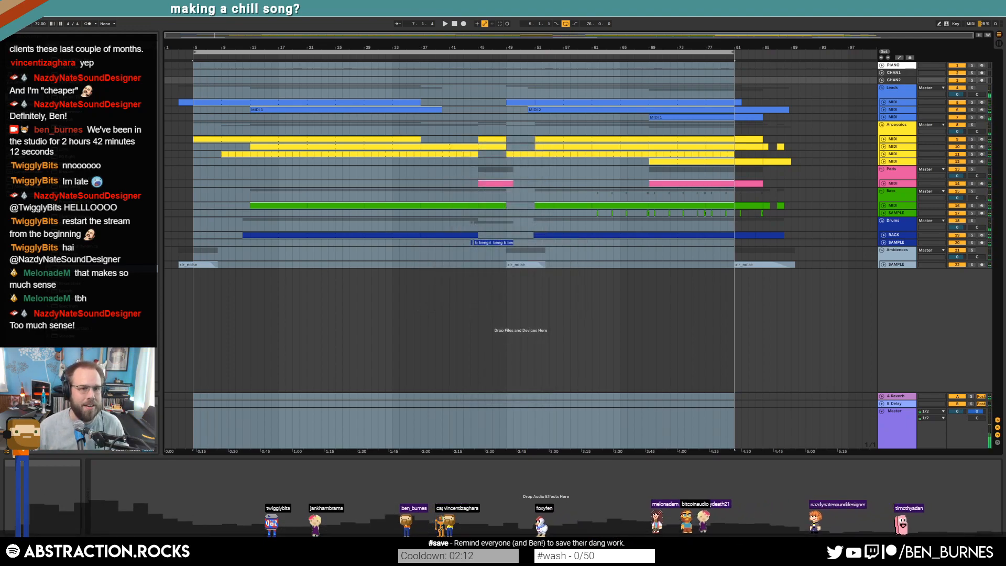
# Step: Arm the PIANO track and place the insert marker at bar 5 on the Leads group
pyautogui.click(193, 244)
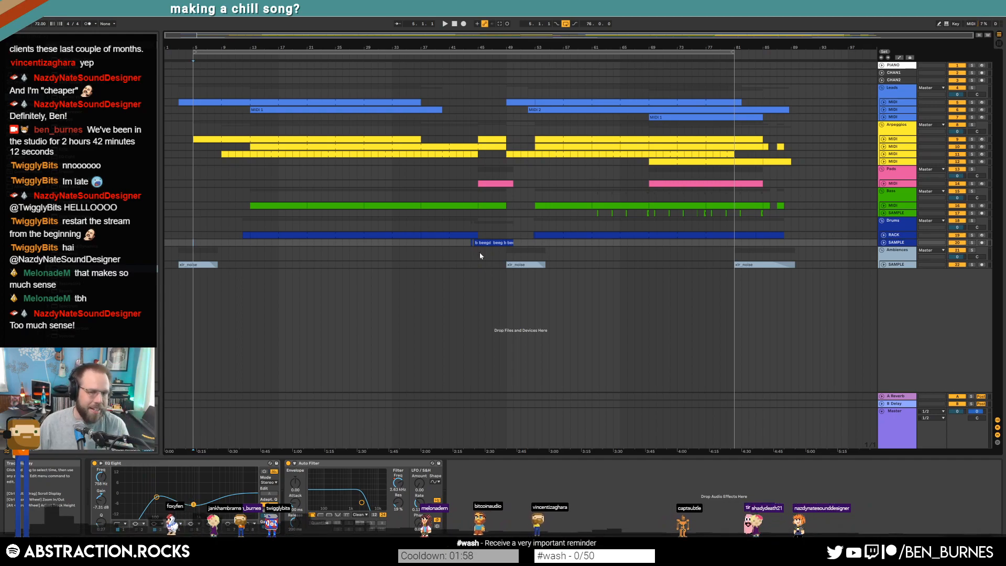
pyautogui.click(736, 246)
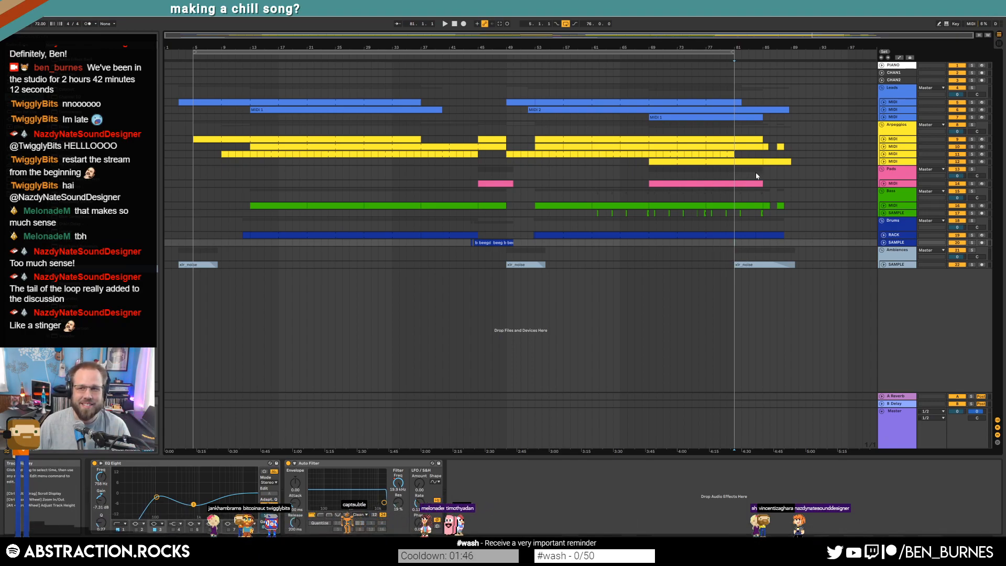
pyautogui.click(982, 66)
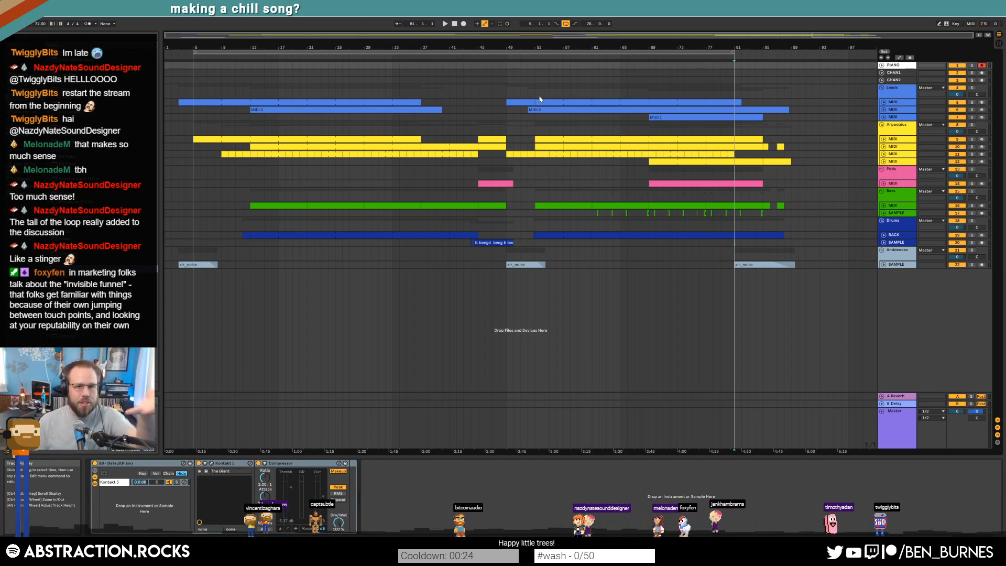
pyautogui.click(193, 90)
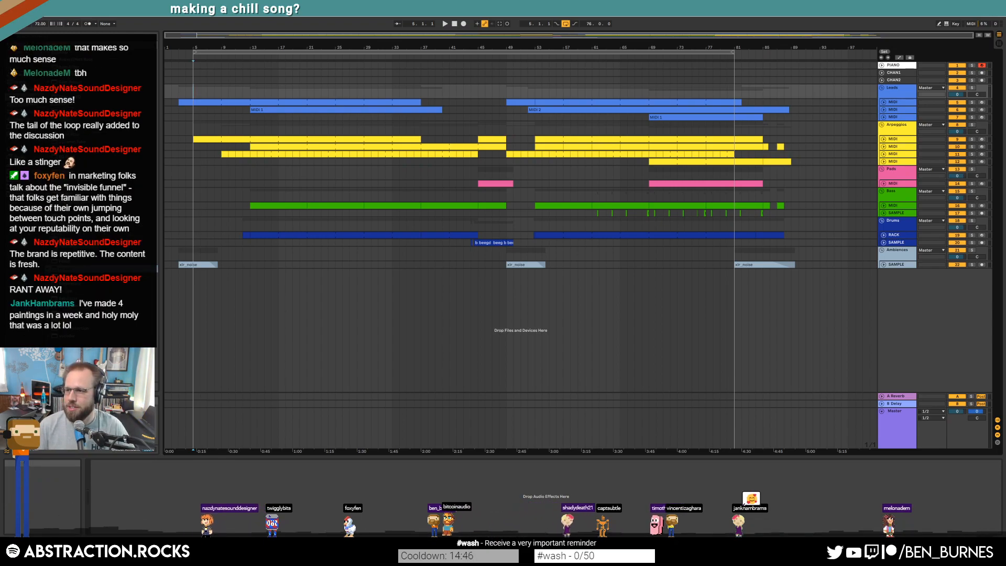
# Step: Switch to the browser to view the Abstraction - Two Hour Track Challenge playlist on YouTube, and return to Ableton Live
pyautogui.moveTo(1005, 32); pyautogui.dragTo(628, 31)
pyautogui.click(738, 58)
pyautogui.moveTo(678, 109)
pyautogui.click(784, 119)
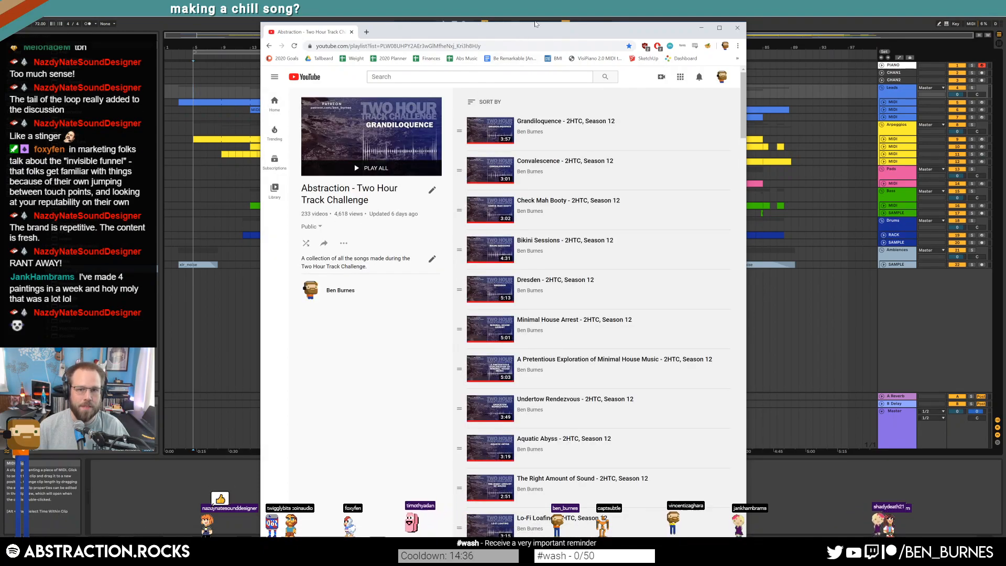
pyautogui.moveTo(535, 23); pyautogui.dragTo(485, 88)
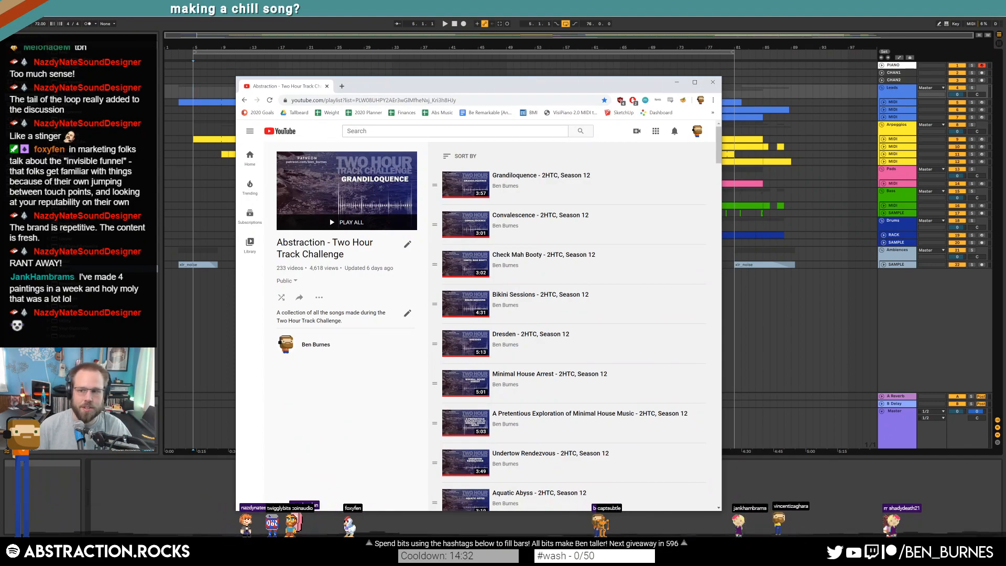
pyautogui.hotkey('alt', 'Tab')
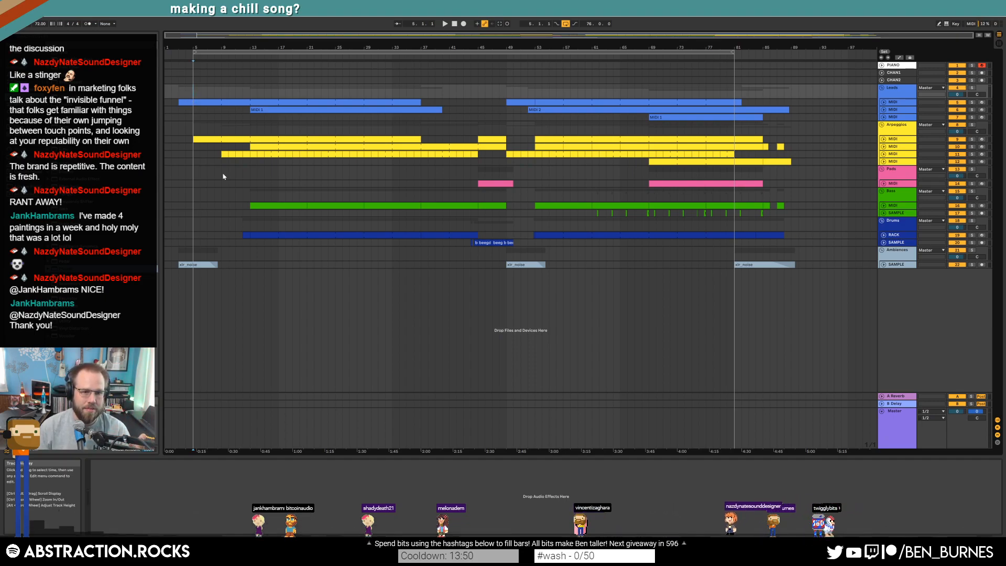
# Step: Expand the drum RACK and first lead tracks, and arm the three lead tracks in turn before re-arming PIANO
pyautogui.click(884, 234)
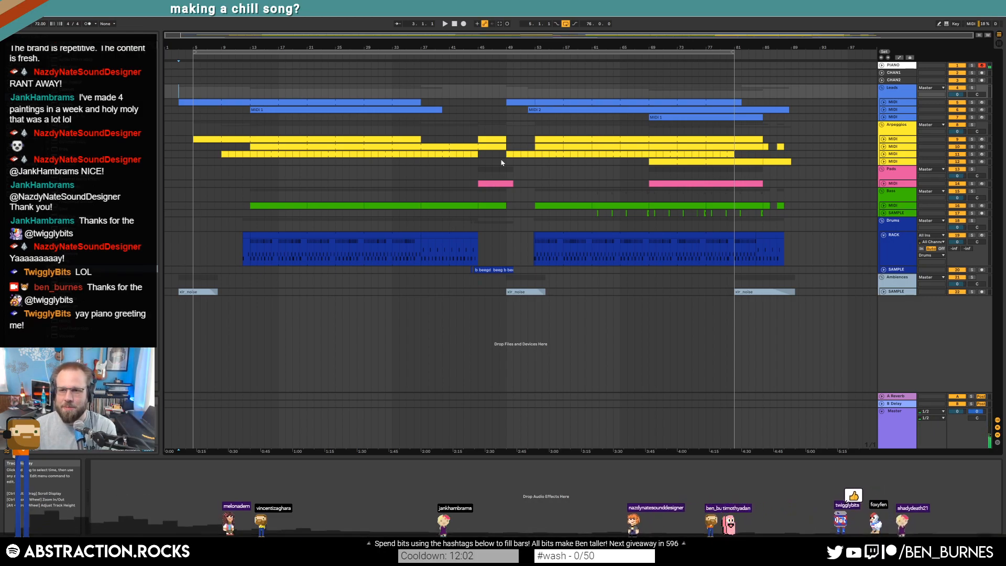
pyautogui.click(883, 102)
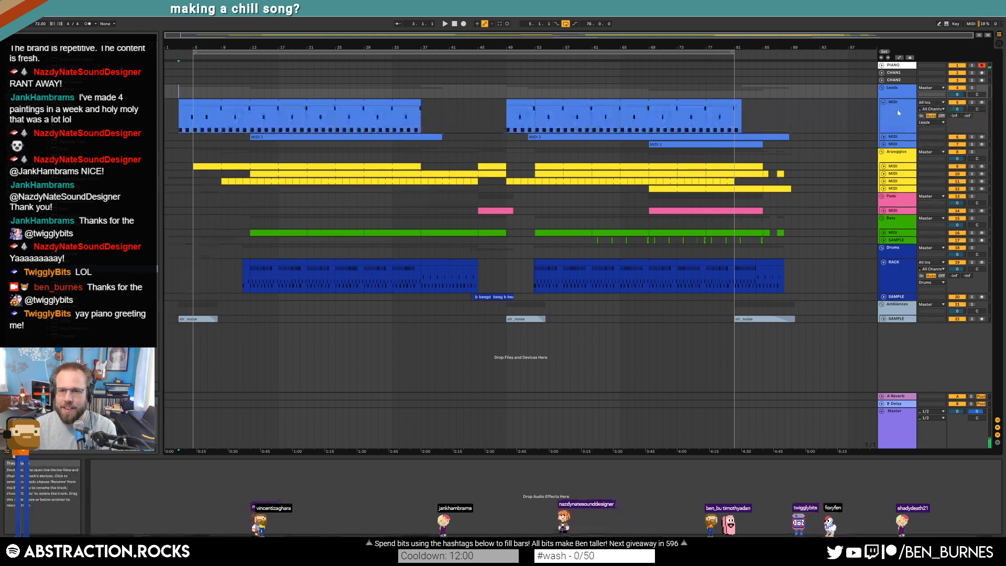
pyautogui.click(981, 102)
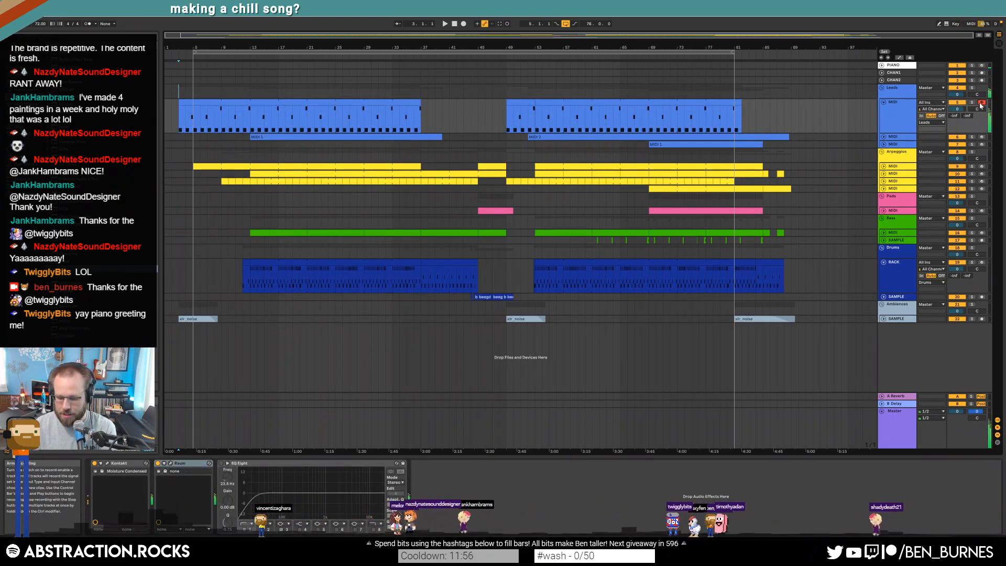
pyautogui.click(981, 136)
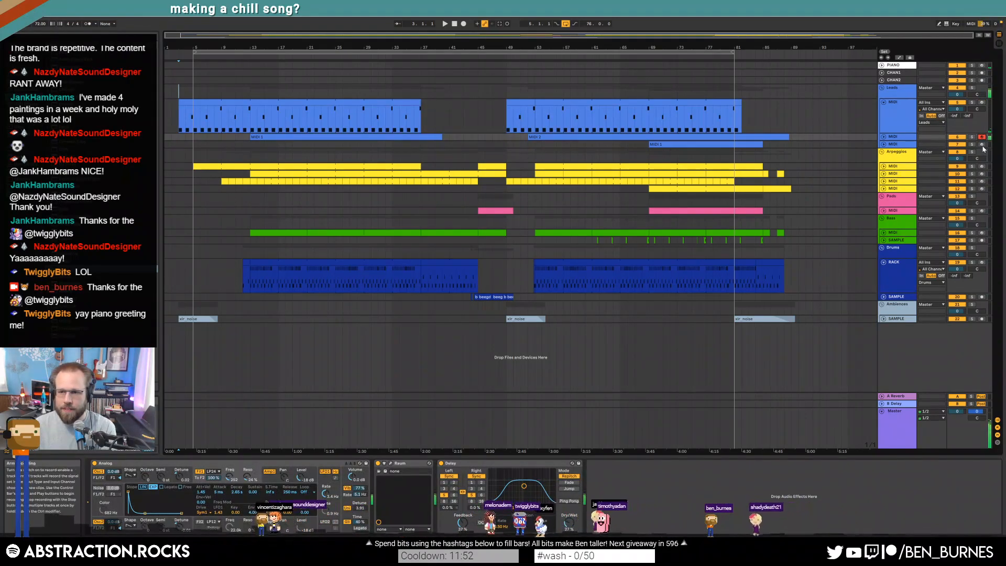
pyautogui.click(982, 145)
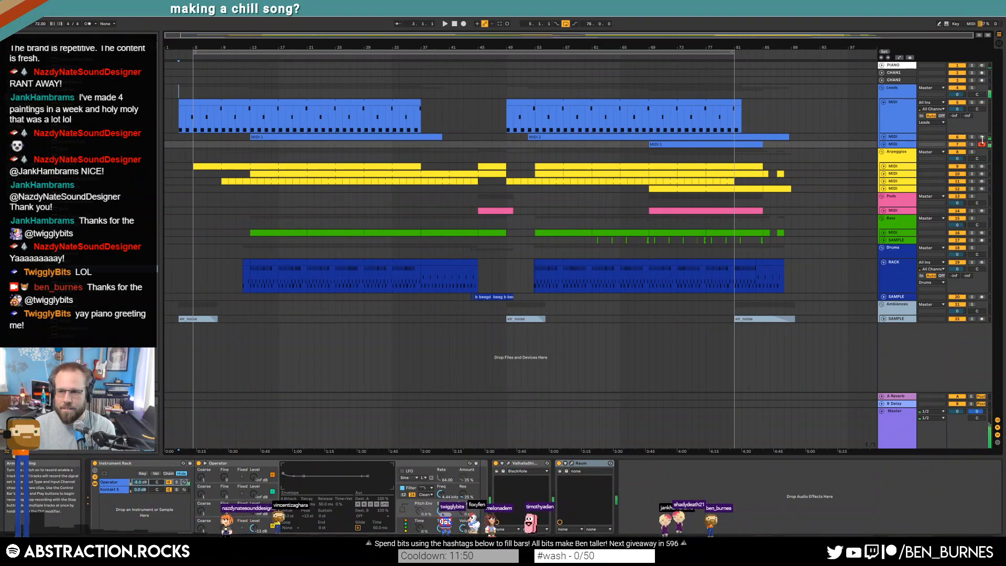
pyautogui.click(981, 65)
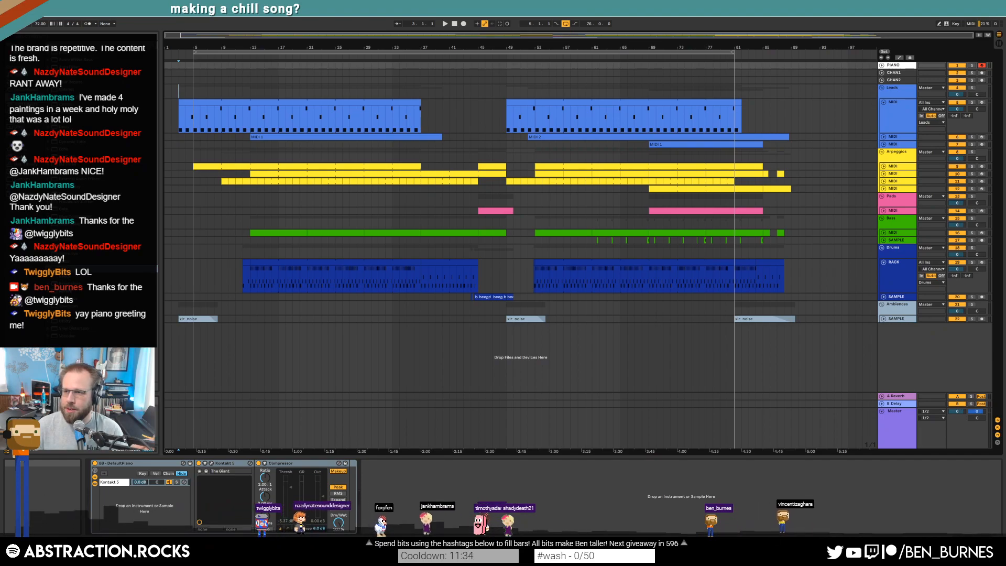
# Step: Switch to the Twitch browser window, pause the stream playback and open the Following page in a wider window
pyautogui.moveTo(1005, 73); pyautogui.dragTo(540, 52)
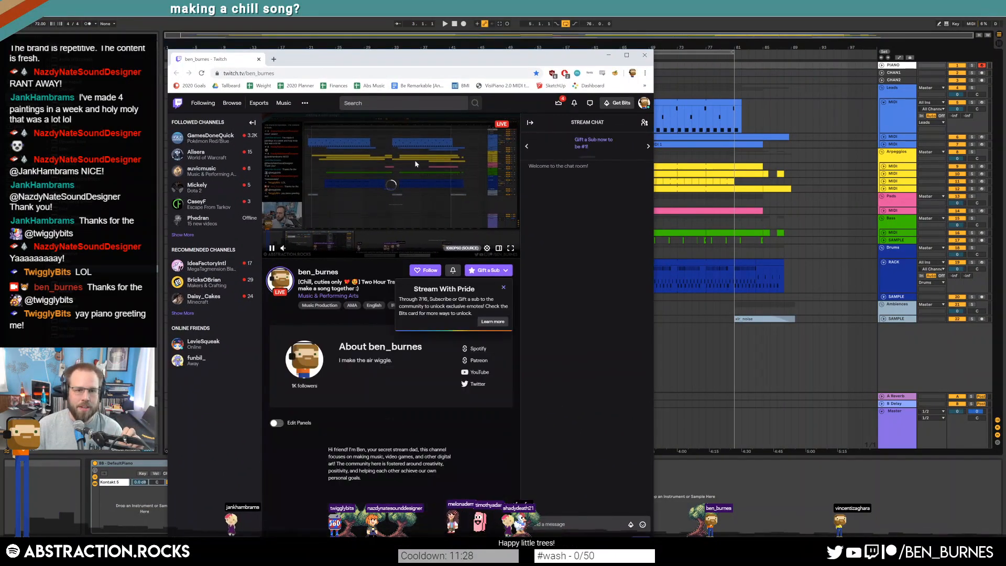
pyautogui.click(365, 218)
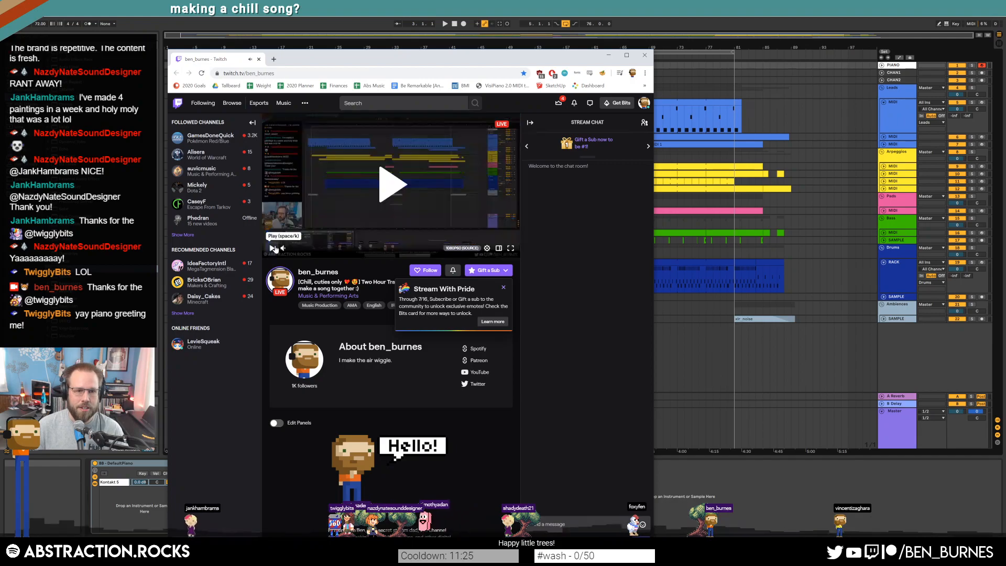
pyautogui.click(198, 106)
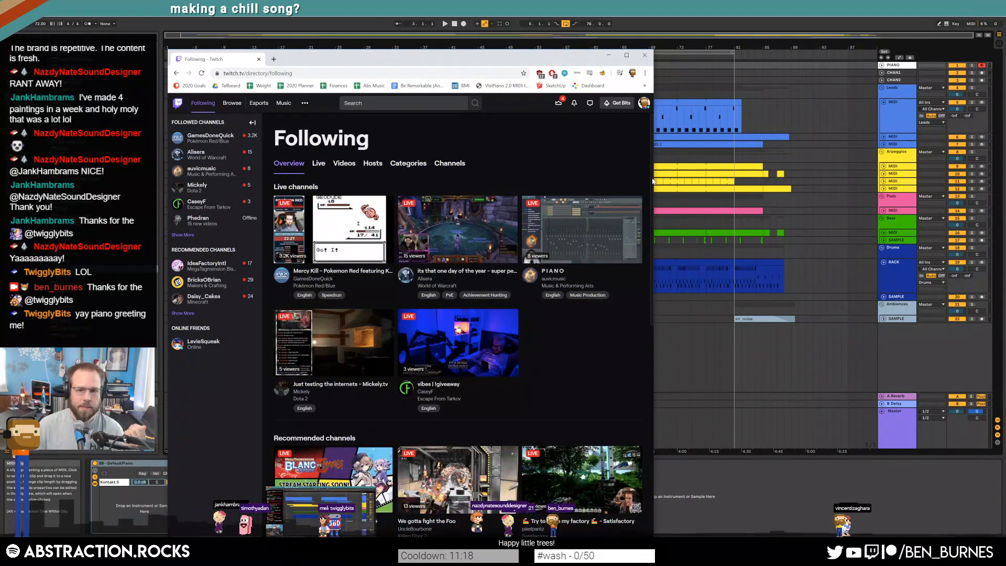
pyautogui.moveTo(652, 181); pyautogui.dragTo(764, 178)
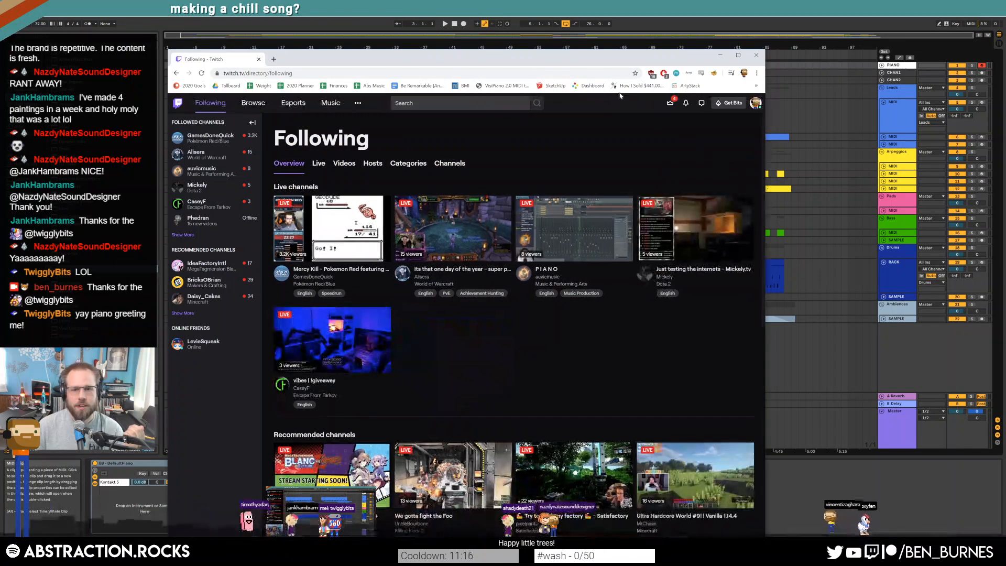
pyautogui.moveTo(591, 57)
pyautogui.mouseDown()
pyautogui.moveTo(591, 88)
pyautogui.moveTo(587, 50)
pyautogui.mouseUp()
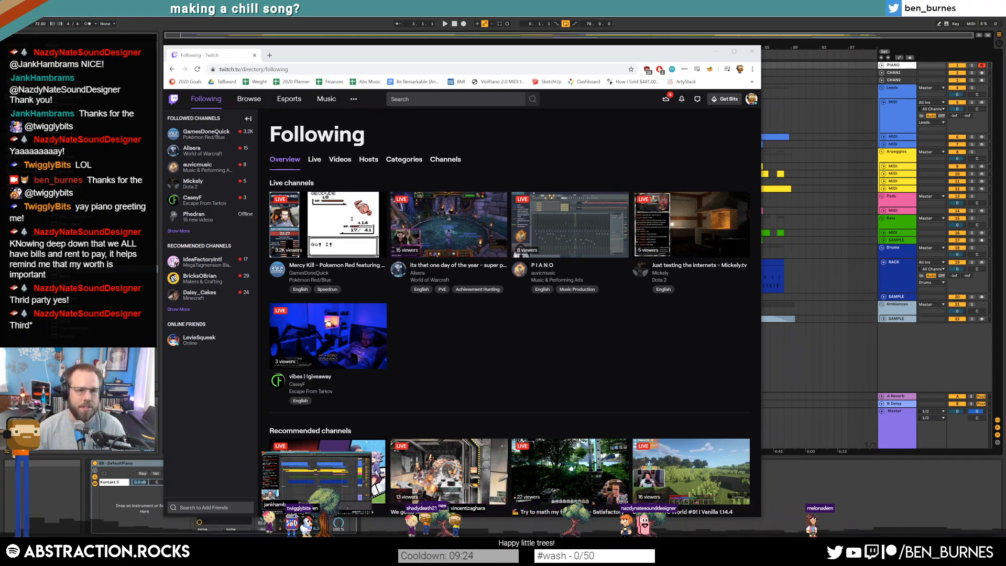
# Step: Open itch.io in a new tab and look through the account's notifications
pyautogui.click(271, 56)
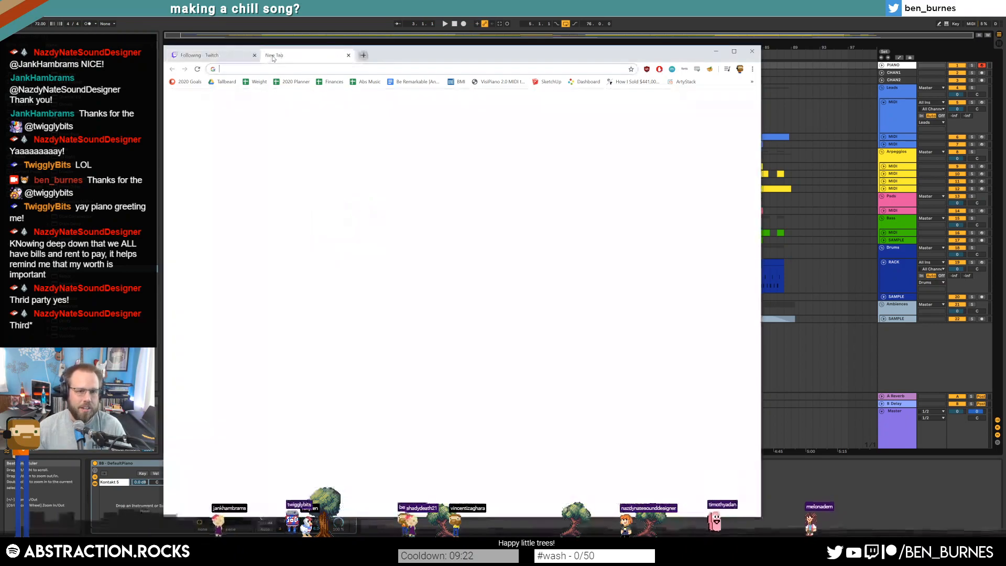
pyautogui.write('itch.io')
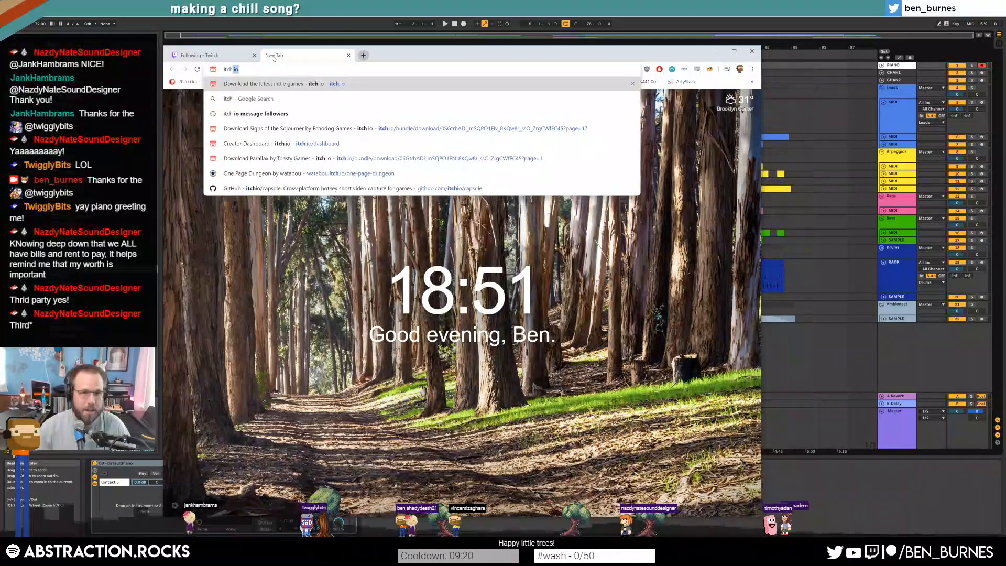
pyautogui.press('Return')
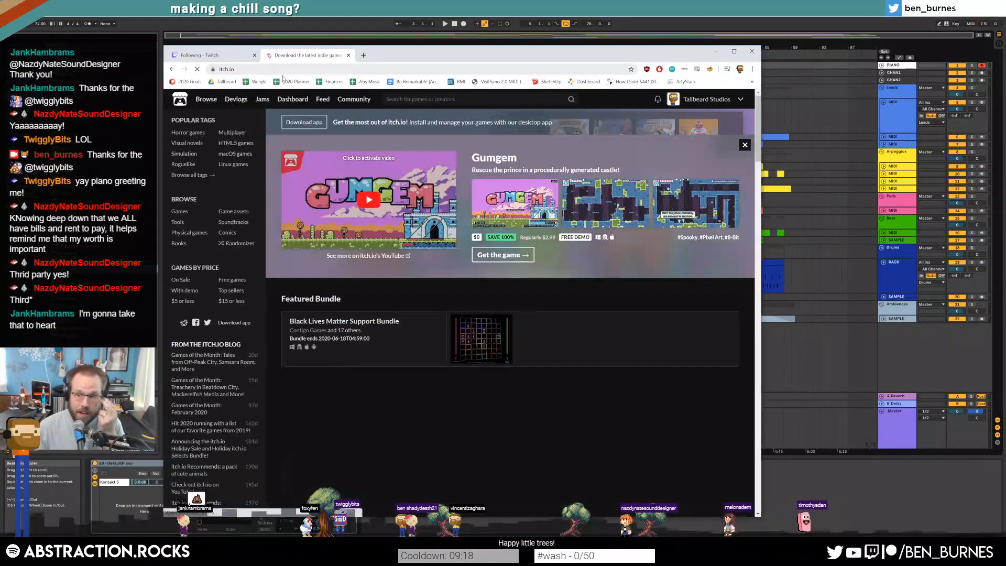
pyautogui.click(658, 100)
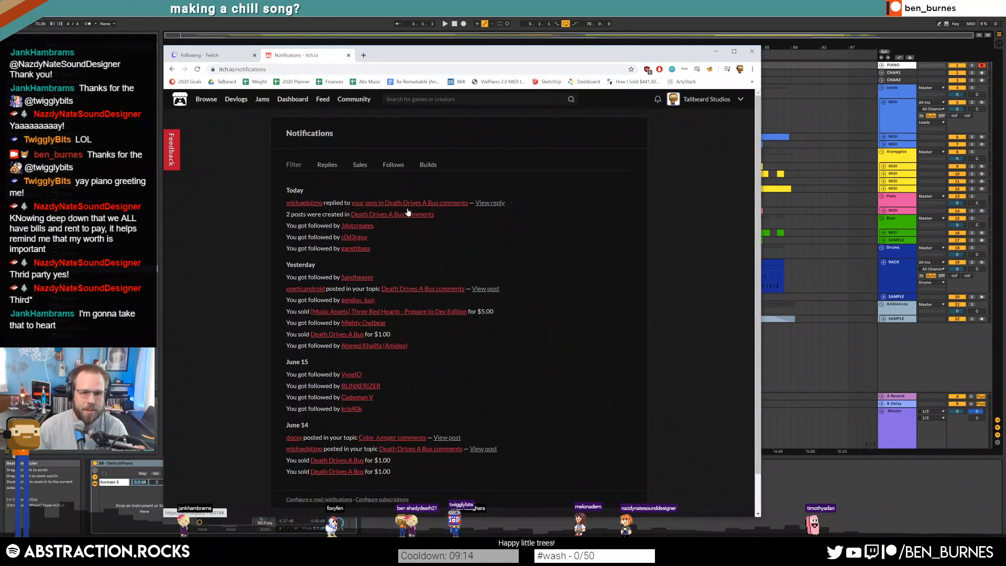
pyautogui.scroll(-2, 345, 422)
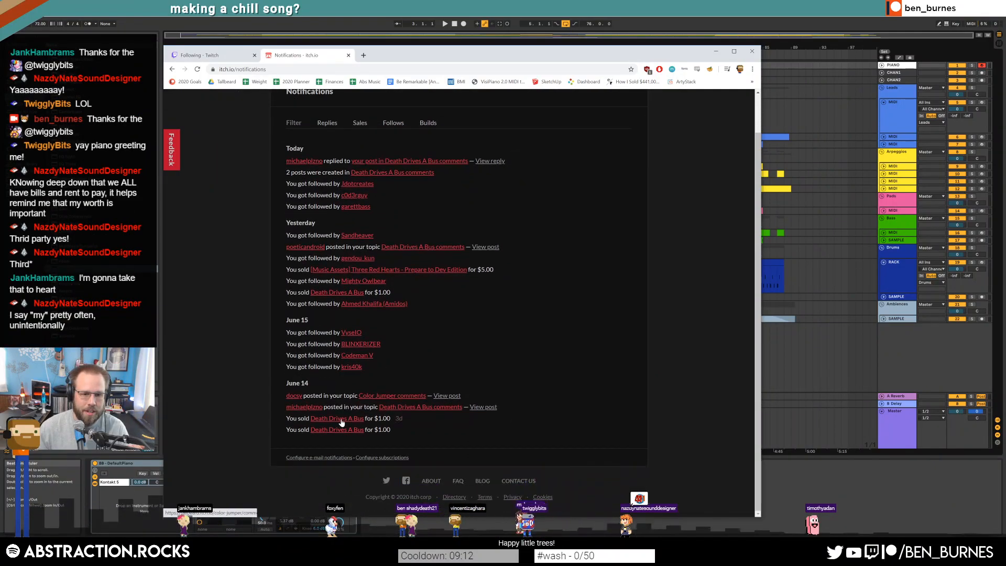
pyautogui.scroll(2, 425, 229)
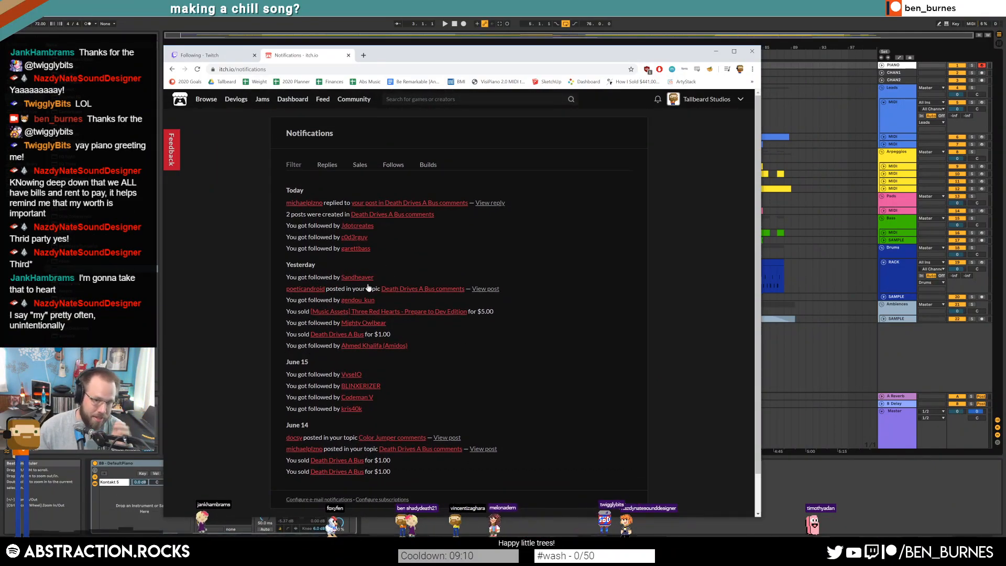
# Step: Open the Death Drives A Bus game page from the notifications, look it over in full size, and close its tab
pyautogui.click(399, 289)
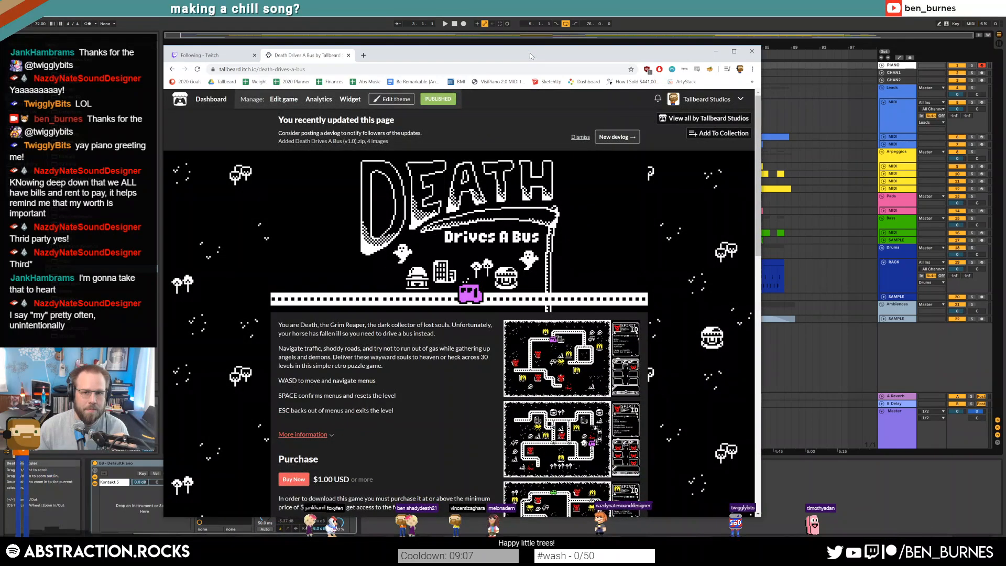
pyautogui.doubleClick(530, 55)
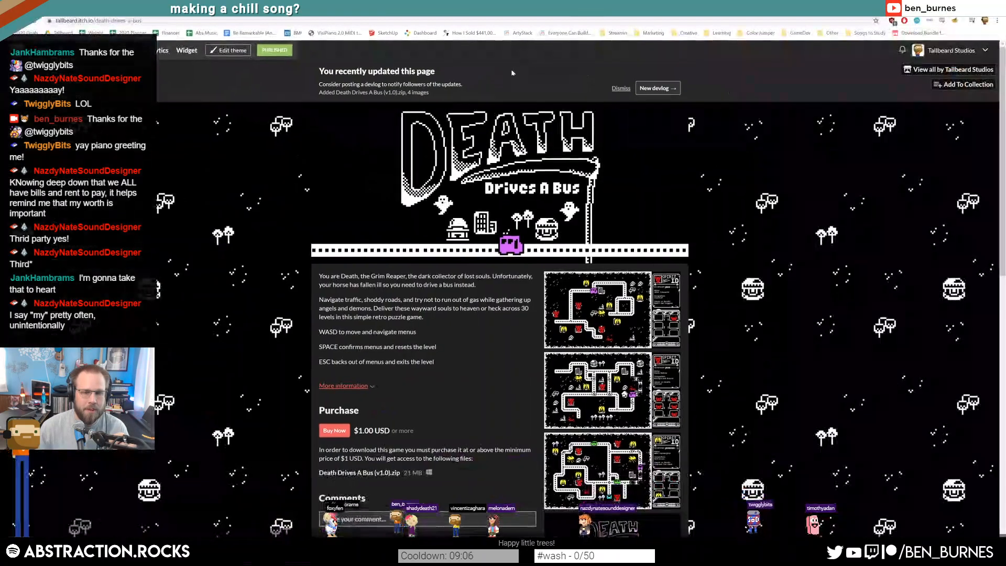
pyautogui.scroll(-4, 624, 247)
pyautogui.scroll(-4, 622, 241)
pyautogui.scroll(8, 622, 241)
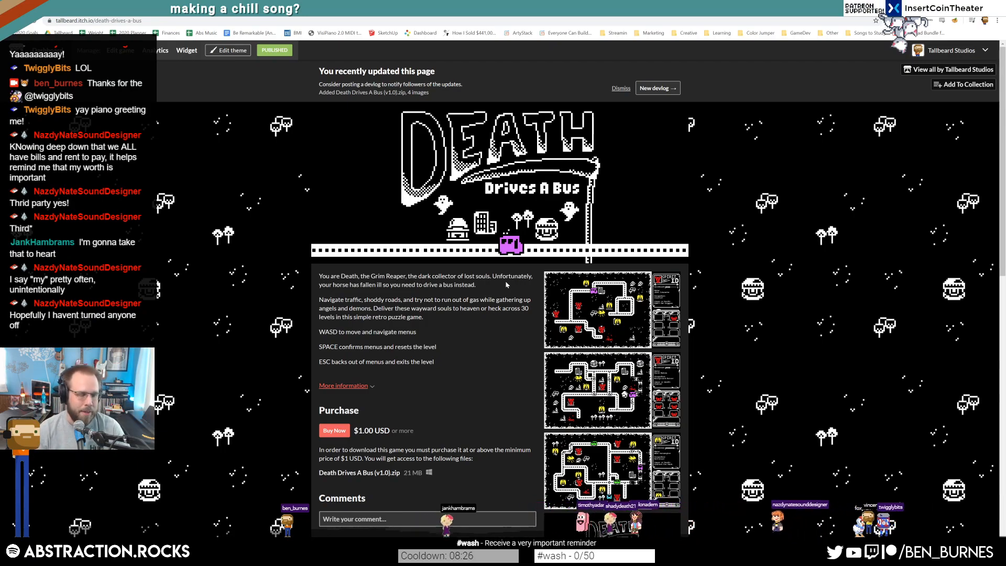
pyautogui.moveTo(524, 10); pyautogui.dragTo(390, 22)
pyautogui.hotkey('ctrl', 'w')
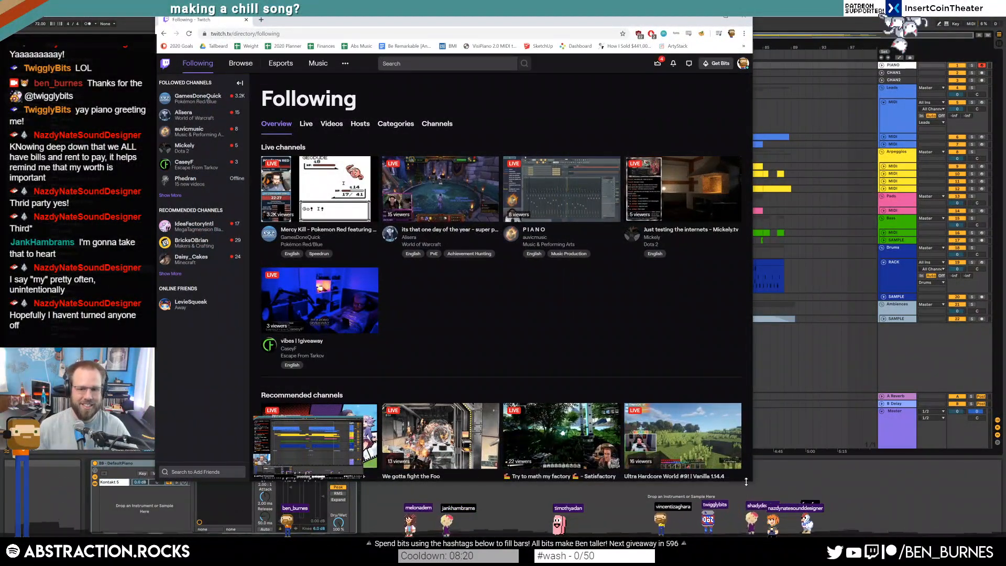
# Step: Enlarge the Twitch window, open the followed live stream titled PIANO and pause its playback
pyautogui.moveTo(745, 481); pyautogui.dragTo(802, 511)
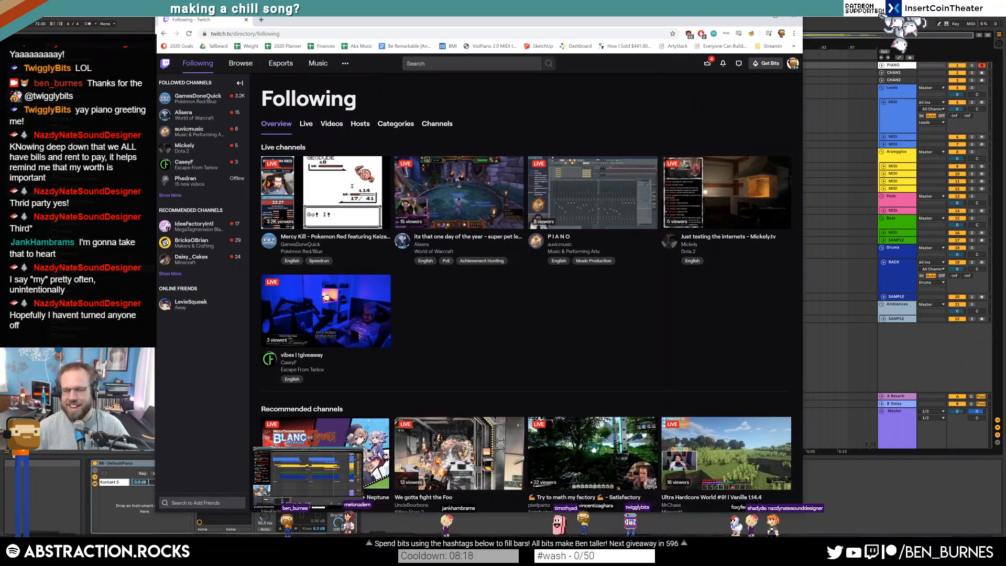
pyautogui.click(563, 247)
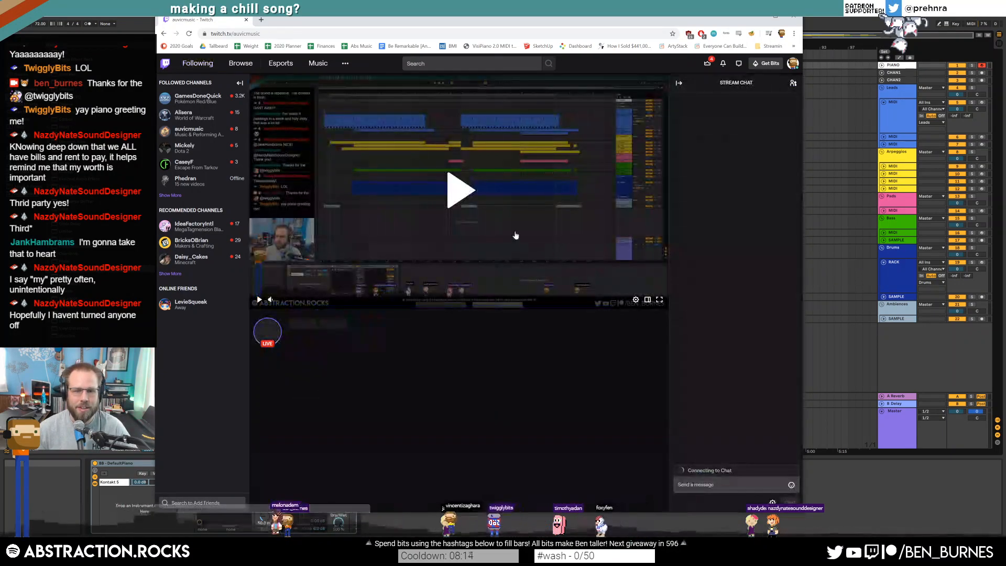
pyautogui.click(290, 299)
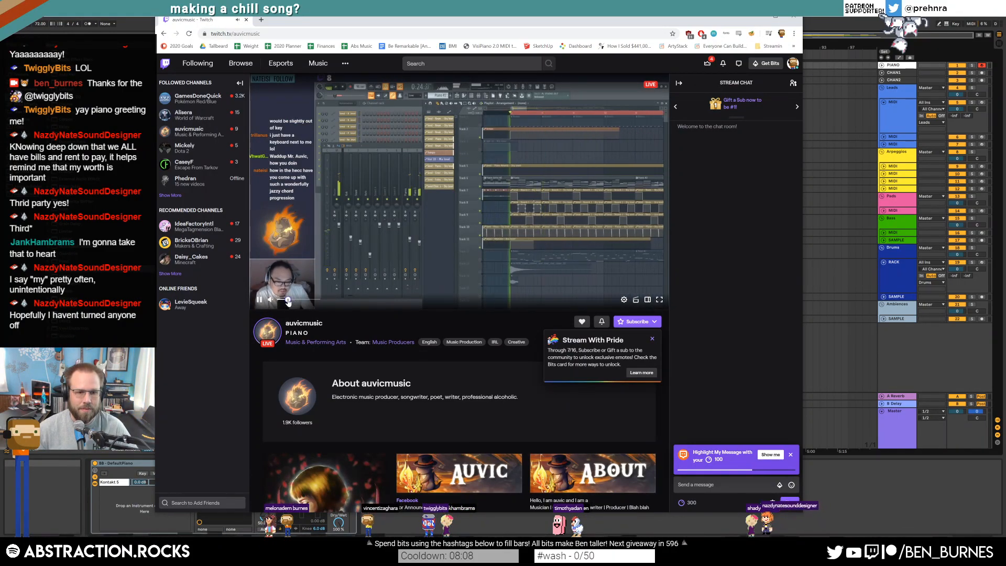
pyautogui.click(259, 300)
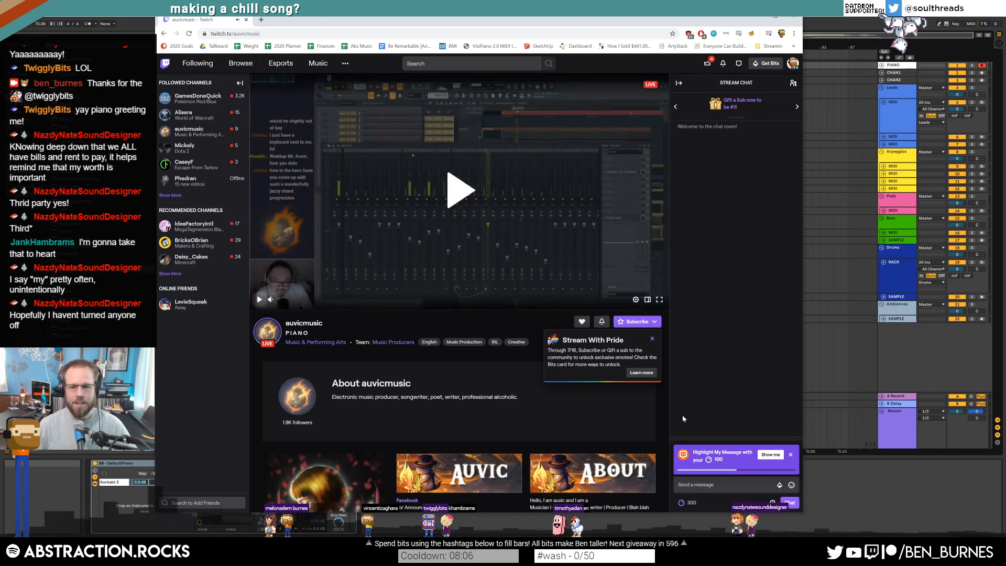
# Step: Select the channel name in the stream's web address and switch to another window
pyautogui.click(235, 33)
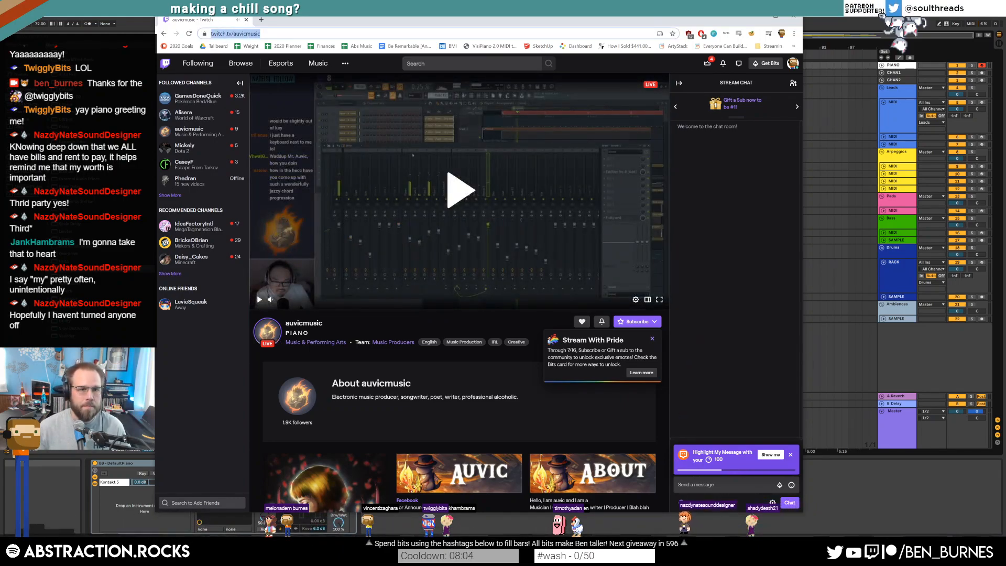
pyautogui.hotkey('ctrl', 'shift', 'Left')
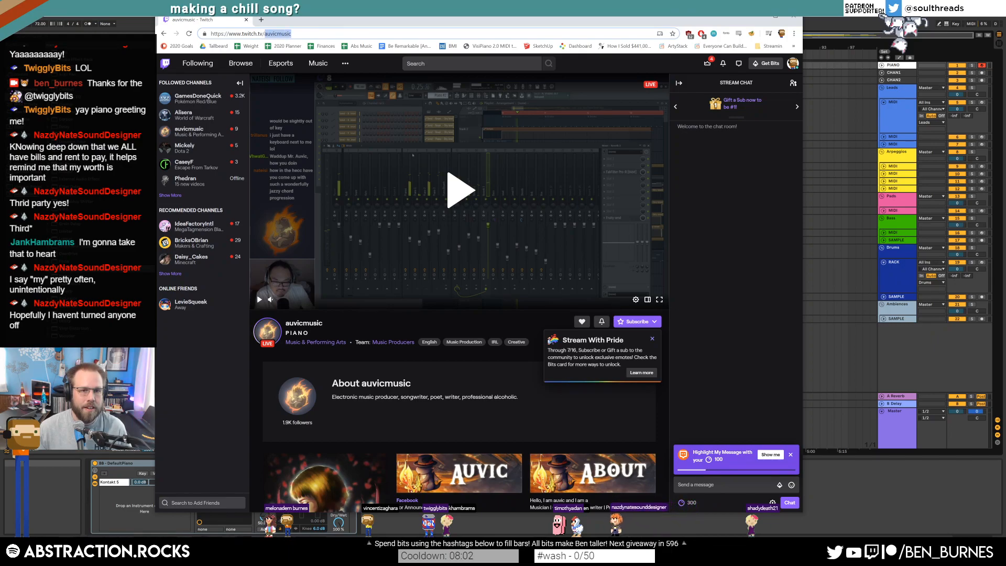
pyautogui.hotkey('alt', 'Tab')
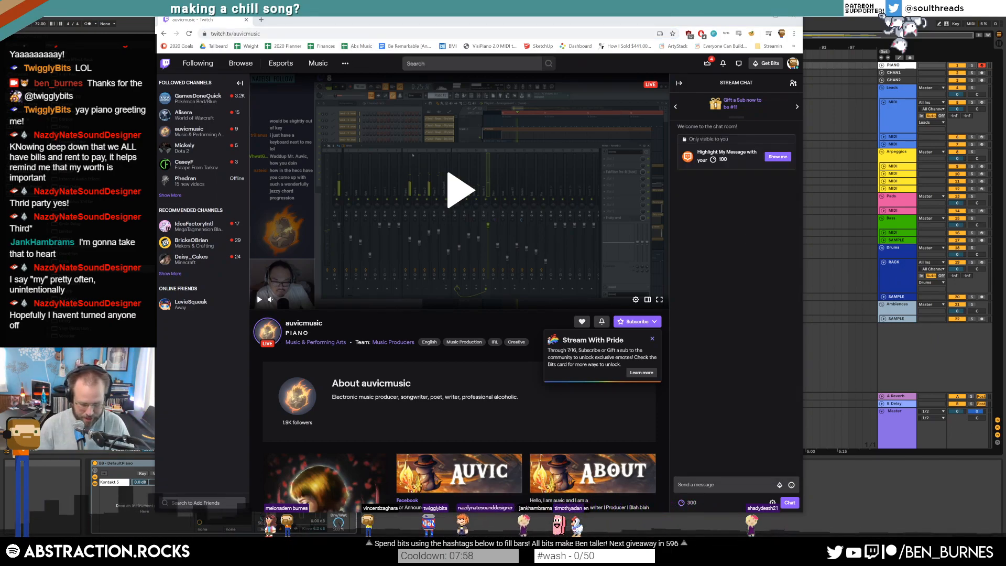